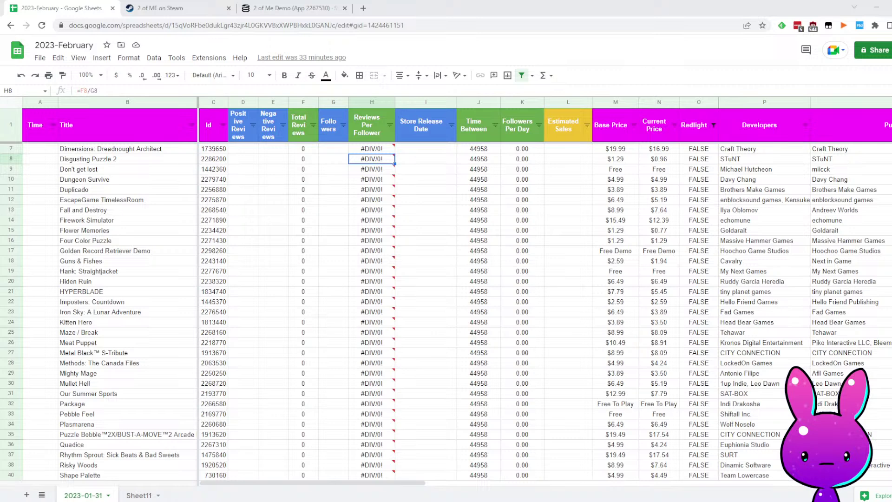
# Look over the list of game titles in the 2023-01-31 sheet and the first game's Id and review cells
pyautogui.click(272, 189)
pyautogui.scroll(2, 317, 177)
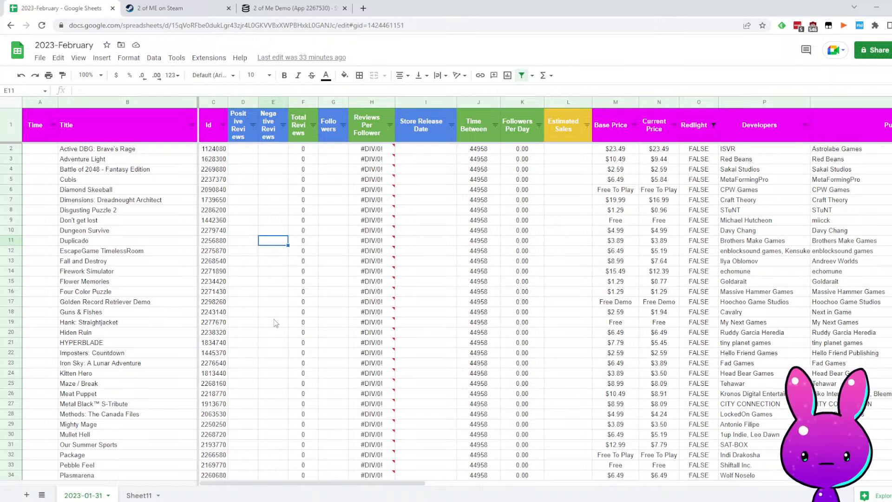
pyautogui.click(130, 138)
pyautogui.click(119, 159)
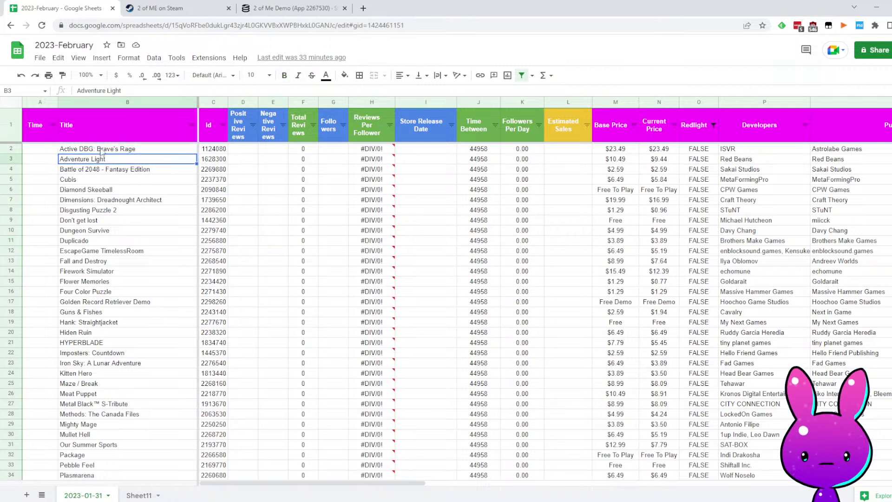
pyautogui.click(101, 149)
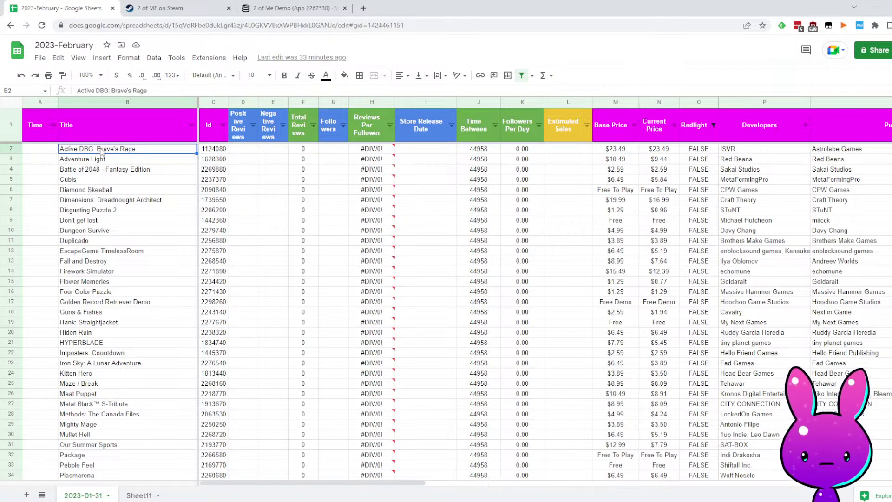
pyautogui.hotkey('ctrl', 'shift', 'Down')
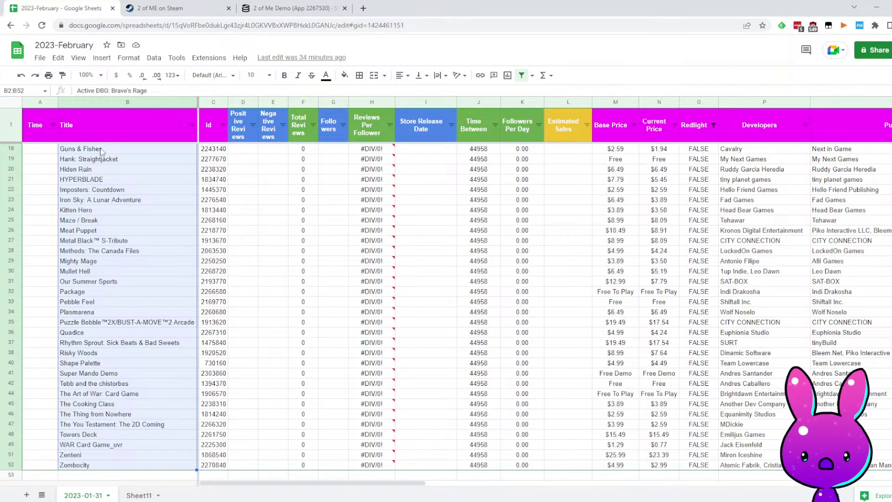
pyautogui.press('Up')
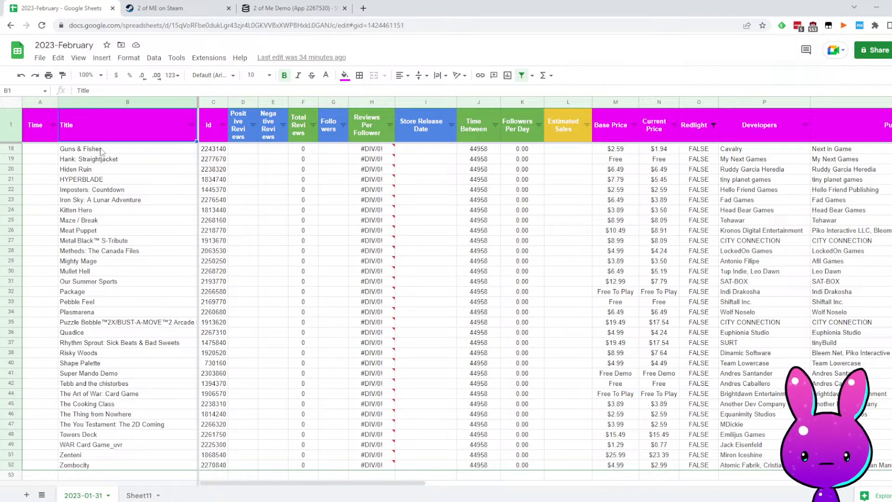
pyautogui.press('Down')
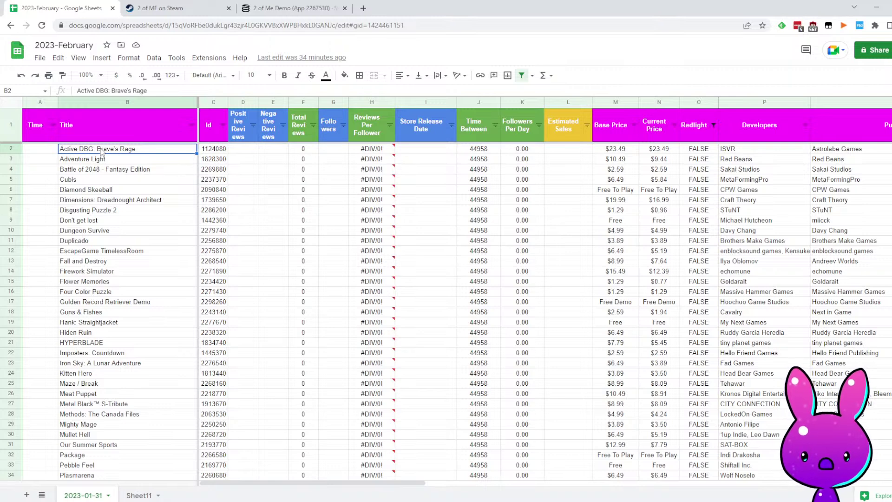
pyautogui.press('Right')
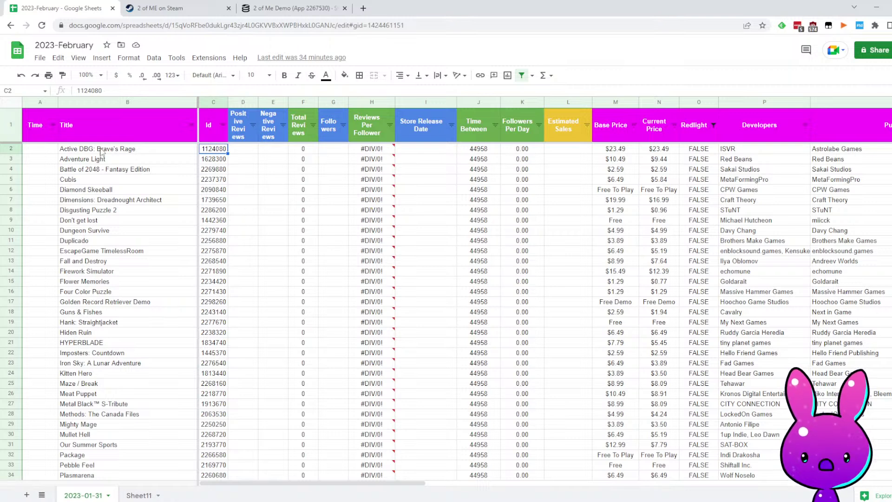
pyautogui.press('Right')
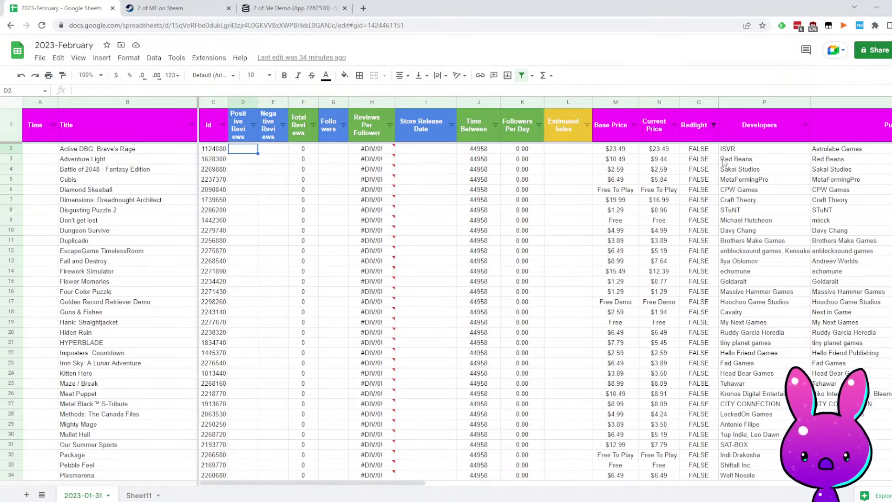
# Switch to Steam and open the store page for app ID 1124080, Active DBG: Brave's Rage
pyautogui.click(162, 8)
pyautogui.doubleClick(196, 25)
pyautogui.write('1124080')
pyautogui.press('Return')
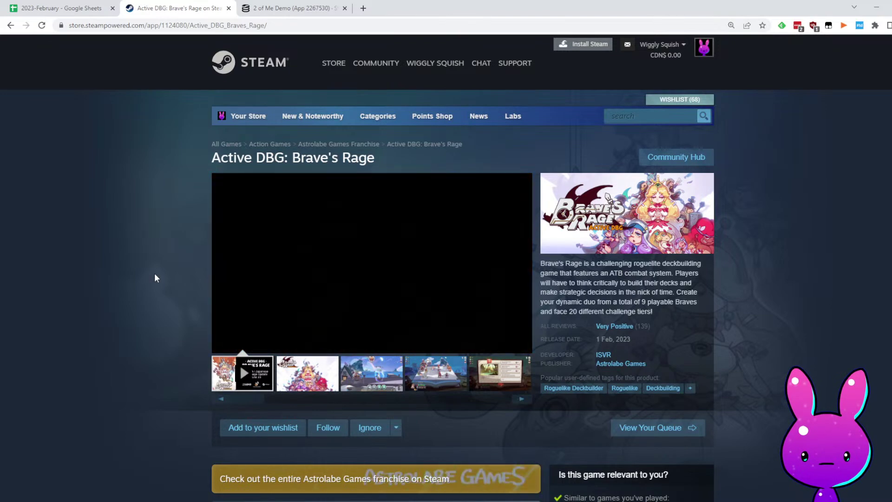
# Examine the game's screenshots, description and system requirements on its store page
pyautogui.click(372, 362)
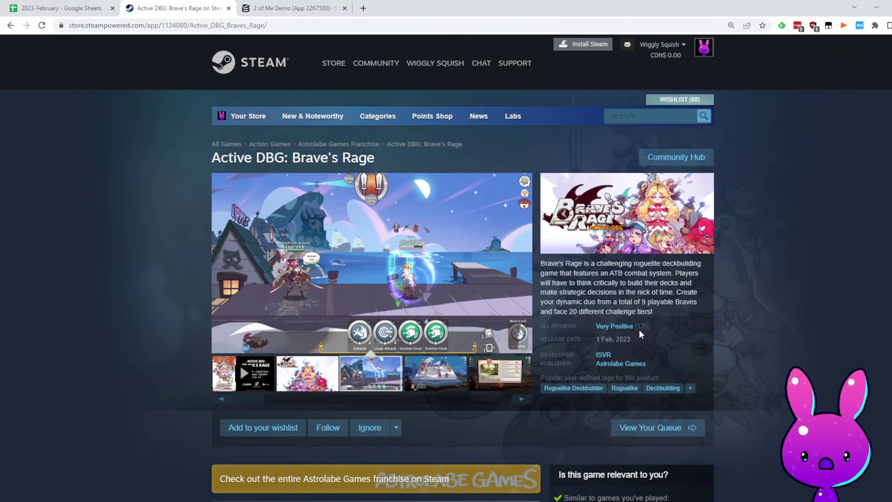
pyautogui.scroll(-5, 631, 332)
pyautogui.scroll(-12, 545, 367)
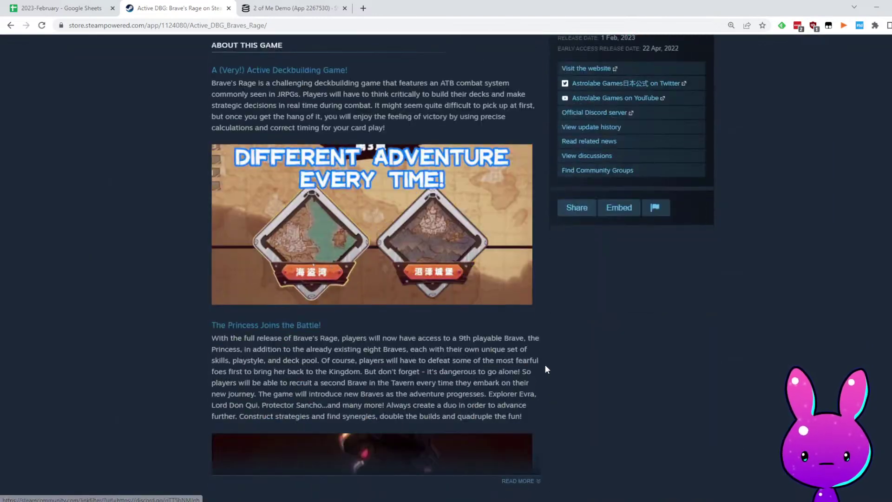
pyautogui.scroll(15, 535, 372)
pyautogui.scroll(-10, 504, 339)
pyautogui.scroll(-3, 500, 374)
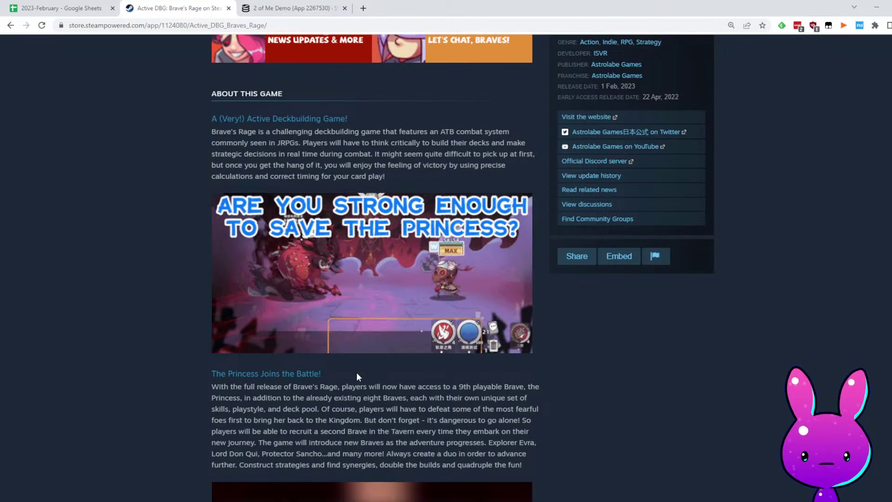
pyautogui.scroll(-7, 423, 363)
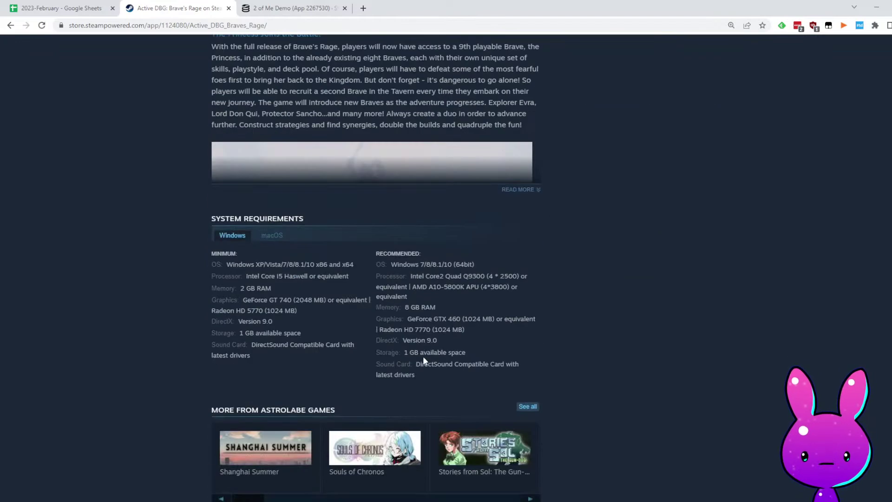
pyautogui.scroll(20, 374, 294)
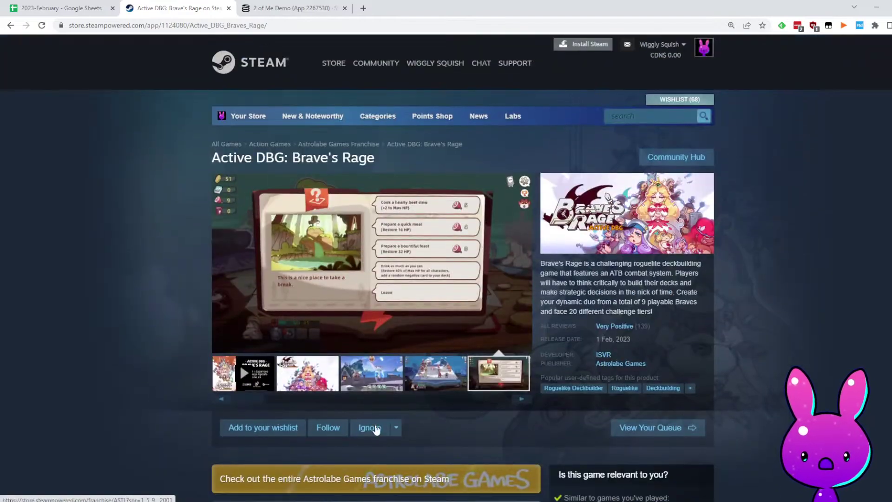
# Watch the Brave's Rage trailer on the store page, replaying it from near the beginning
pyautogui.click(240, 365)
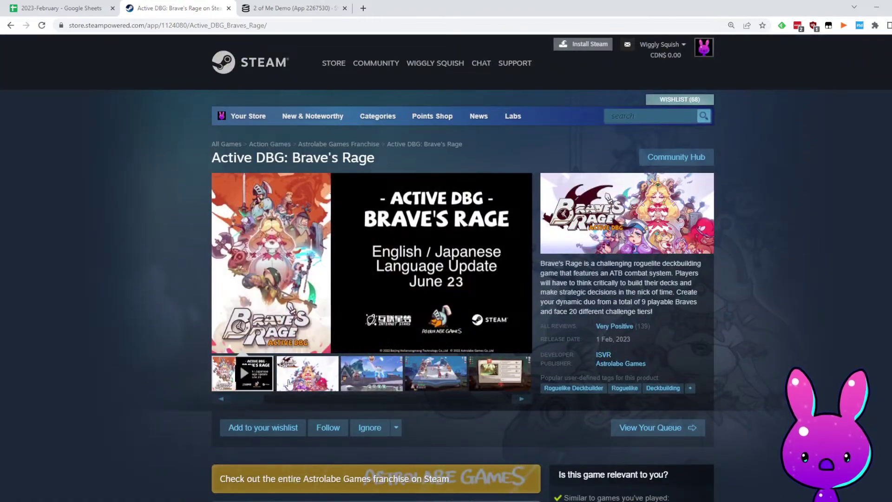
pyautogui.moveTo(293, 345)
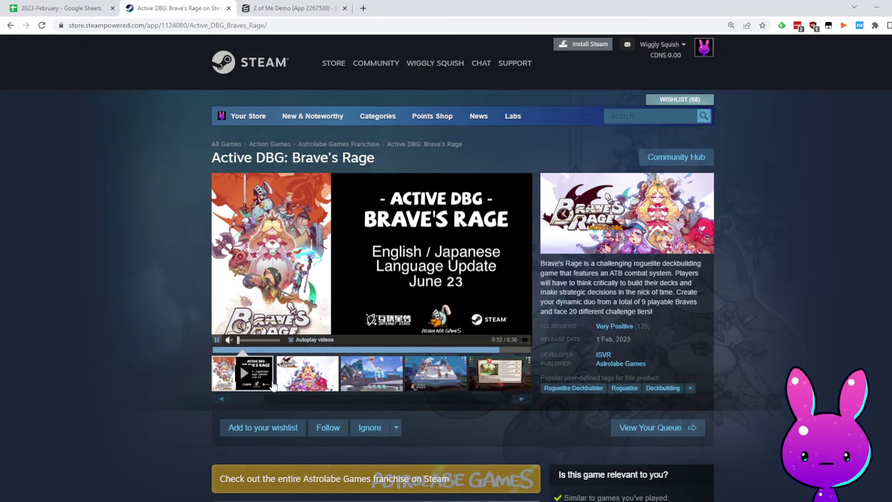
pyautogui.click(293, 348)
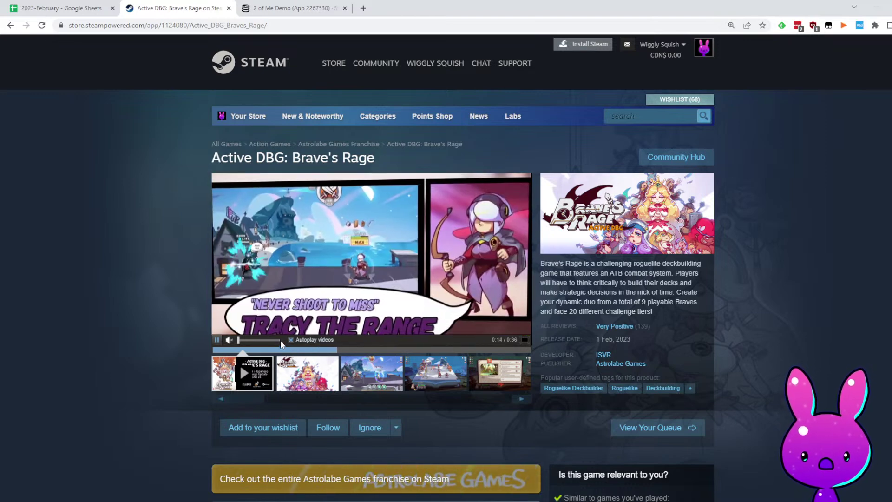
# Read through the recent announcements and the customer reviews on the Brave's Rage store page
pyautogui.scroll(-8, 418, 247)
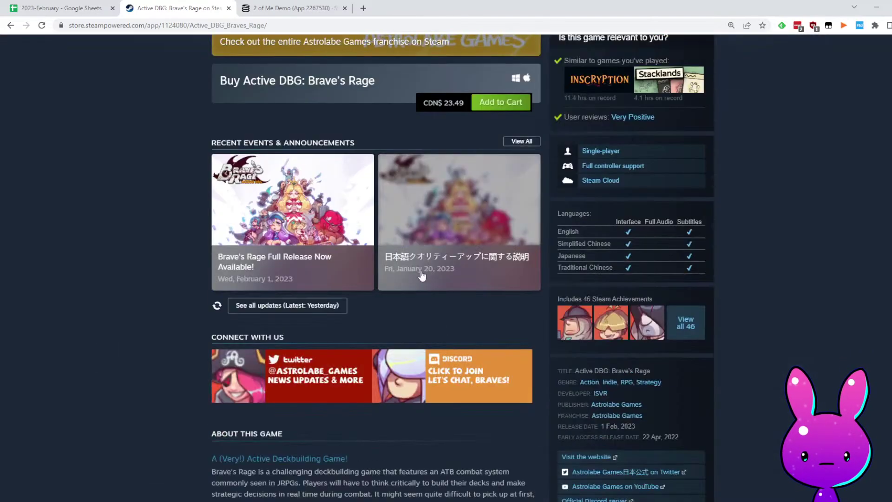
pyautogui.scroll(-20, 437, 257)
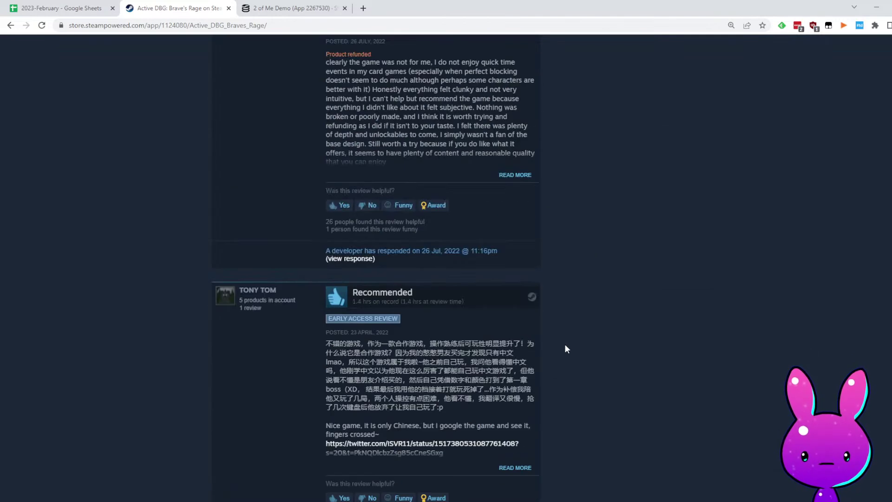
pyautogui.scroll(-8, 550, 368)
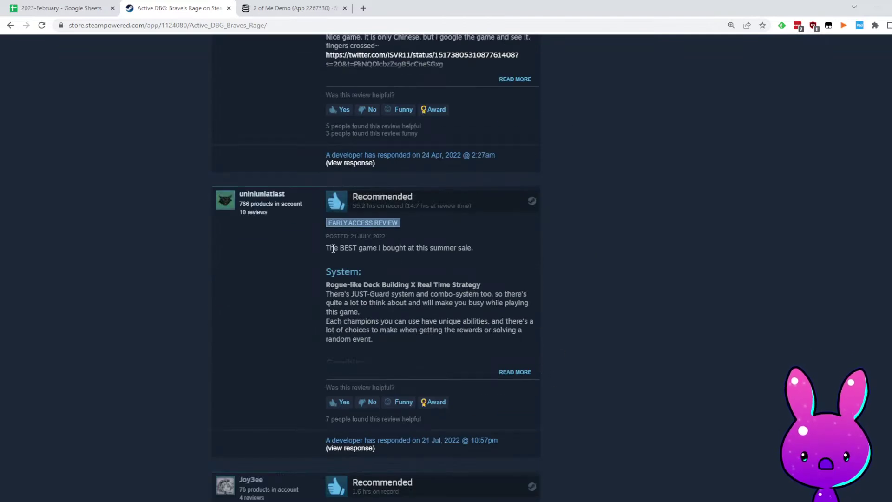
pyautogui.moveTo(335, 246); pyautogui.dragTo(469, 247)
pyautogui.click(480, 246)
pyautogui.scroll(-20, 558, 274)
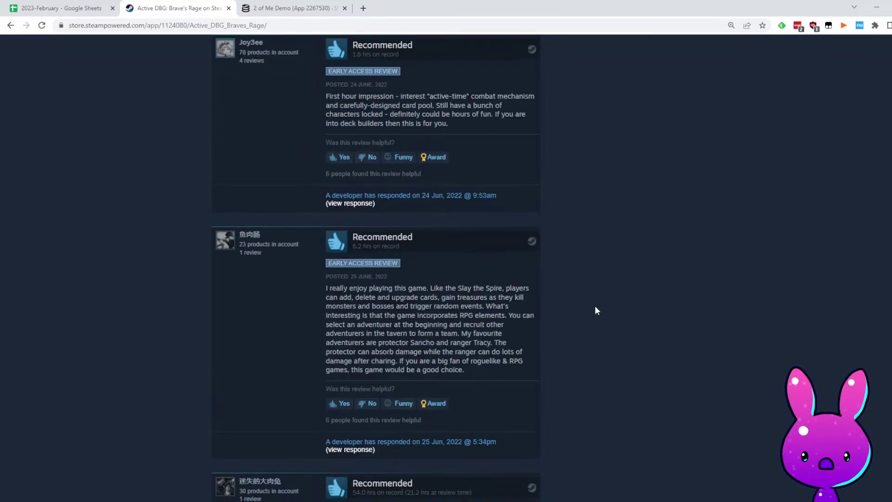
pyautogui.scroll(-4, 561, 368)
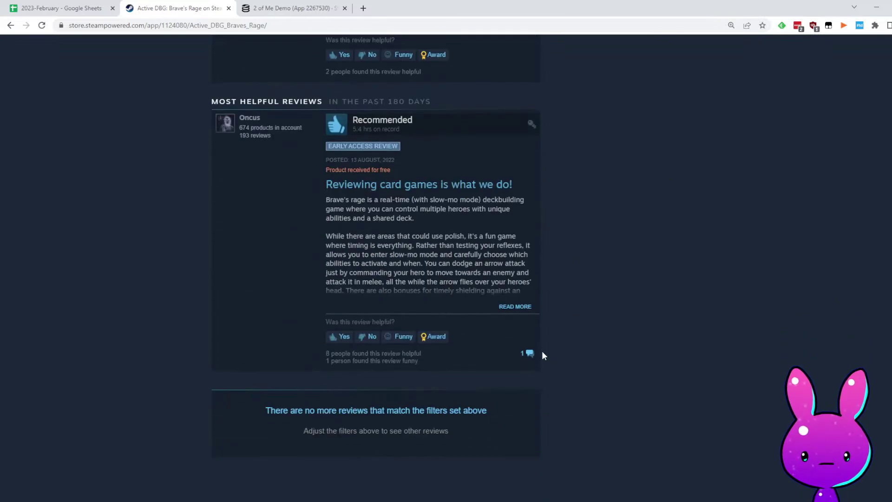
# Copy the app ID 1124080 from the Steam page address and open that game's charts page on SteamDB
pyautogui.scroll(20, 576, 381)
pyautogui.doubleClick(192, 25)
pyautogui.hotkey('ctrl', 'c')
pyautogui.click(249, 11)
pyautogui.doubleClick(143, 28)
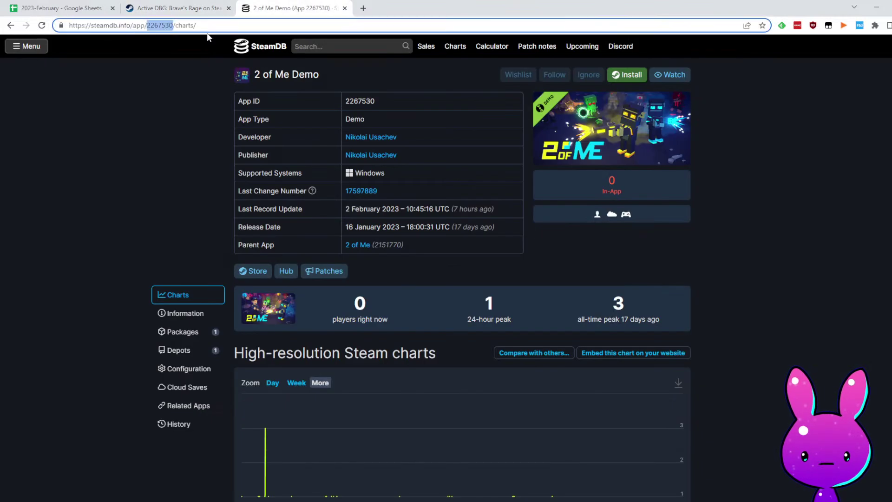
pyautogui.hotkey('ctrl', 'v')
pyautogui.press('Return')
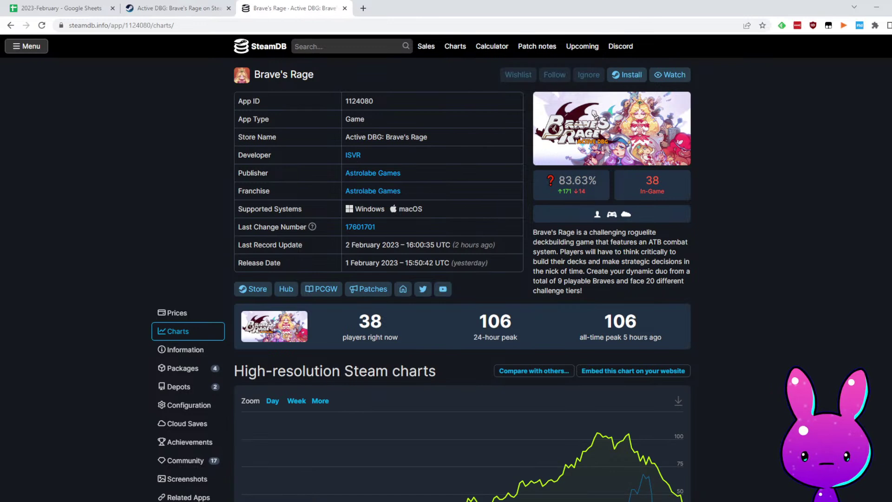
# Find the start of the game's followers chart and enter 12/26/2020 as its Store Release Date in the Google Sheets list
pyautogui.scroll(-15, 643, 348)
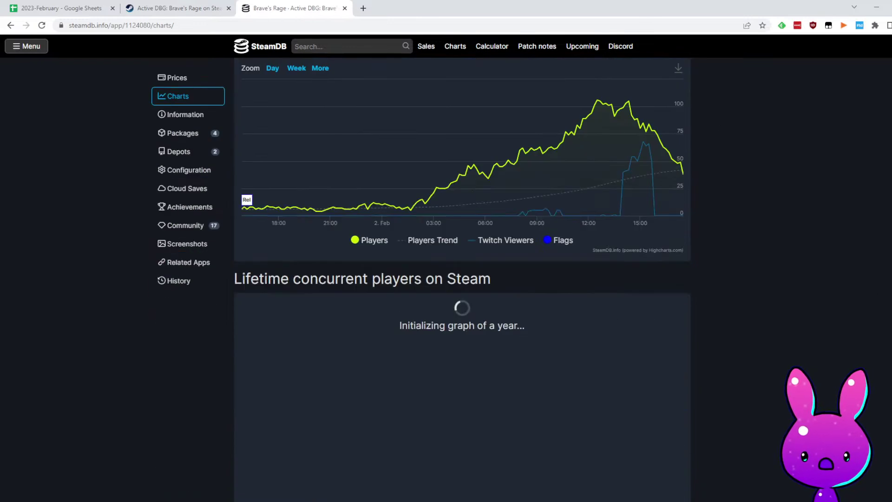
pyautogui.scroll(3, 653, 348)
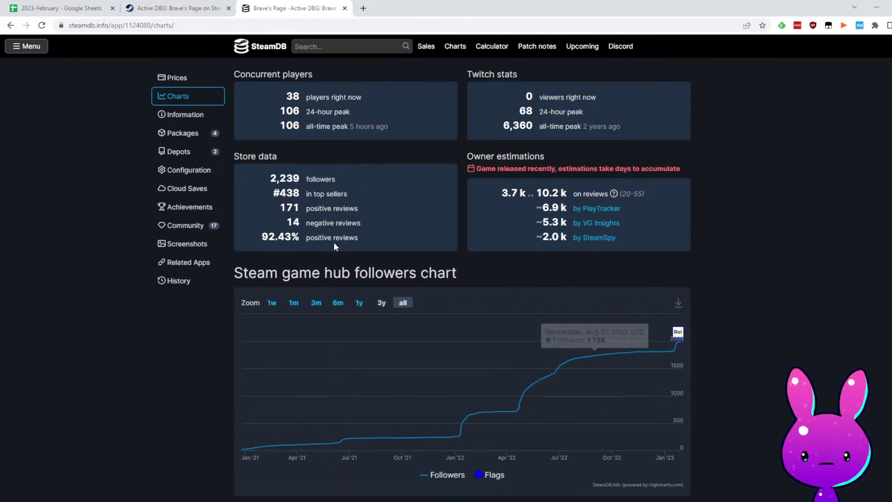
pyautogui.scroll(-5, 539, 258)
pyautogui.scroll(3, 360, 258)
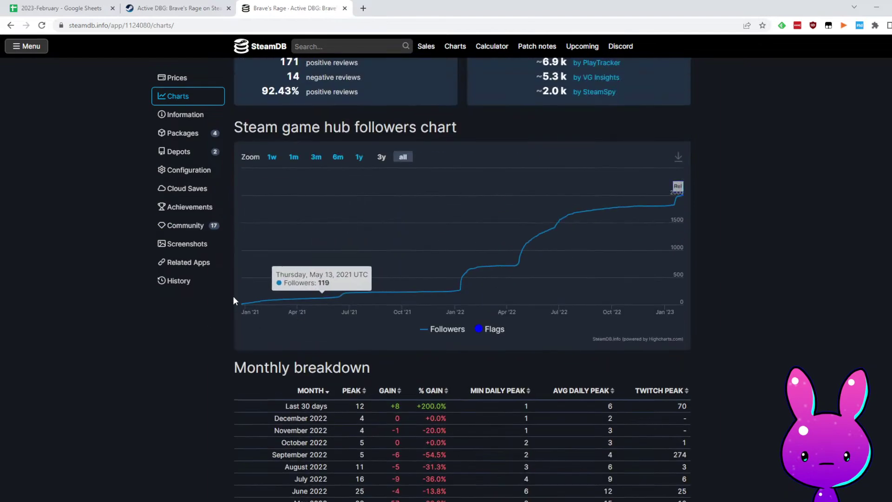
pyautogui.moveTo(241, 283)
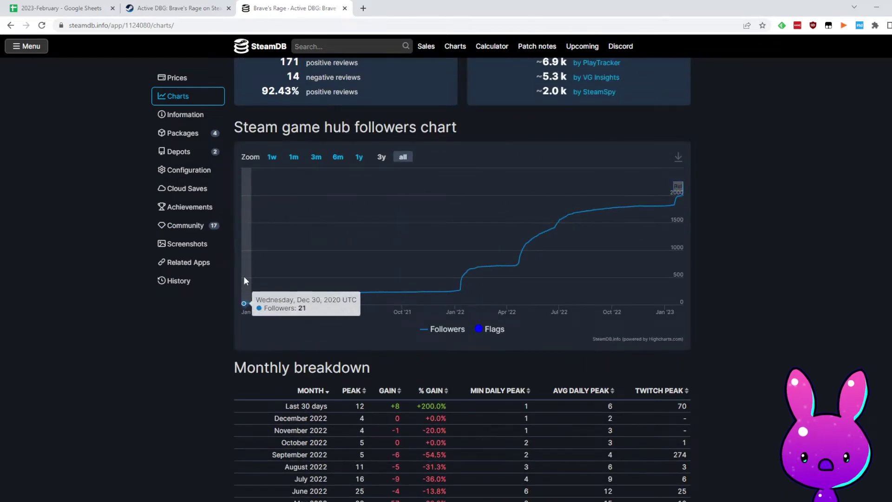
pyautogui.hotkey('ctrl', '1')
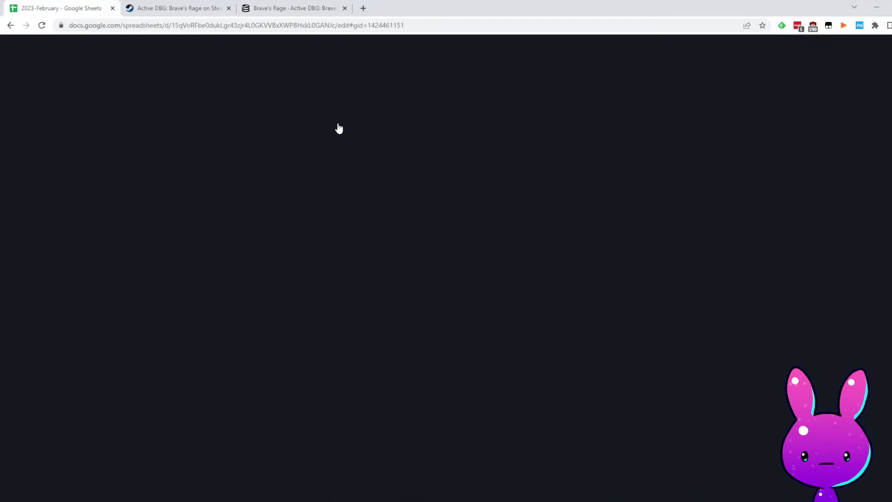
pyautogui.click(426, 149)
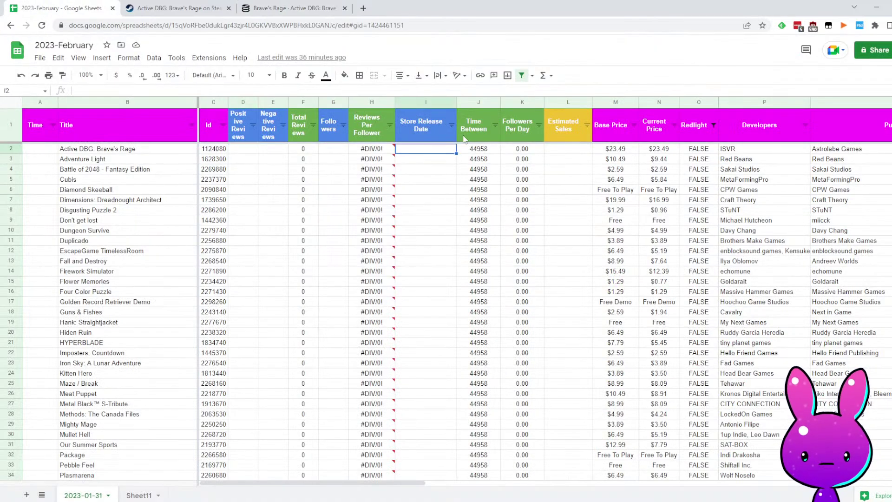
pyautogui.write('12/26/')
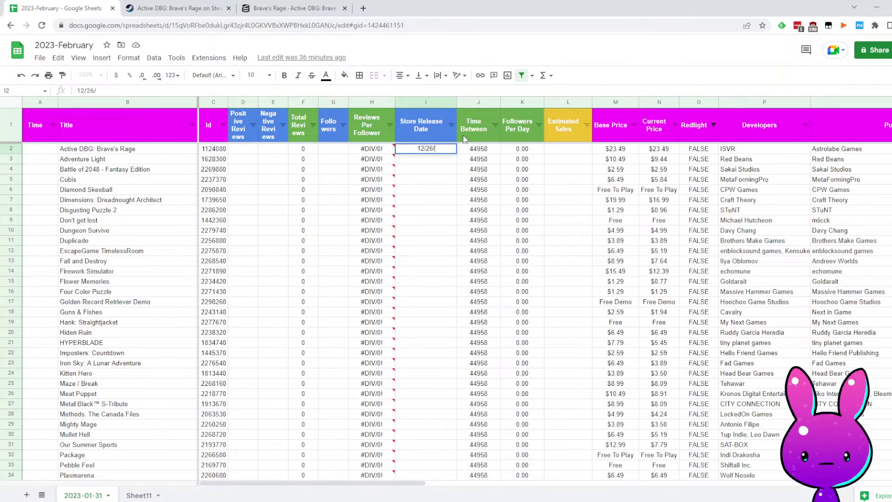
pyautogui.write('2020')
pyautogui.press('Left')
pyautogui.press('Left')
pyautogui.press('Left')
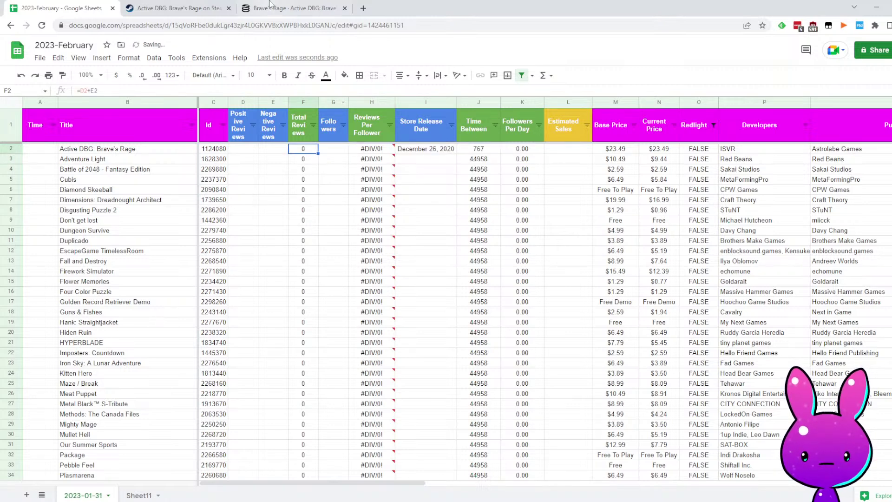
# Transfer the follower count 2,239 from SteamDB to the Followers cell of Active DBG: Brave's Rage in Google Sheets
pyautogui.click(292, 7)
pyautogui.scroll(8, 330, 274)
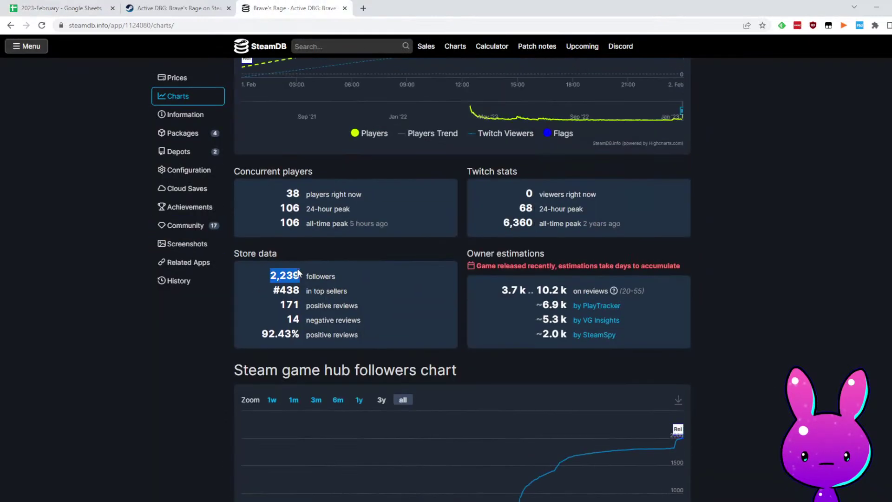
pyautogui.click(52, 5)
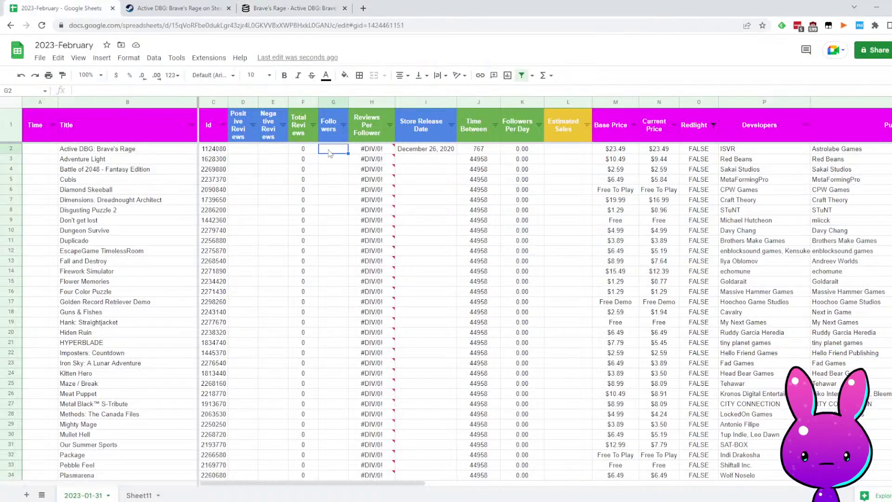
# Copy the positive review count 171 from SteamDB into the Positive Reviews cell of Active DBG: Brave's Rage in Google Sheets
pyautogui.click(292, 8)
pyautogui.moveTo(280, 305); pyautogui.dragTo(299, 305)
pyautogui.hotkey('ctrl', 'c')
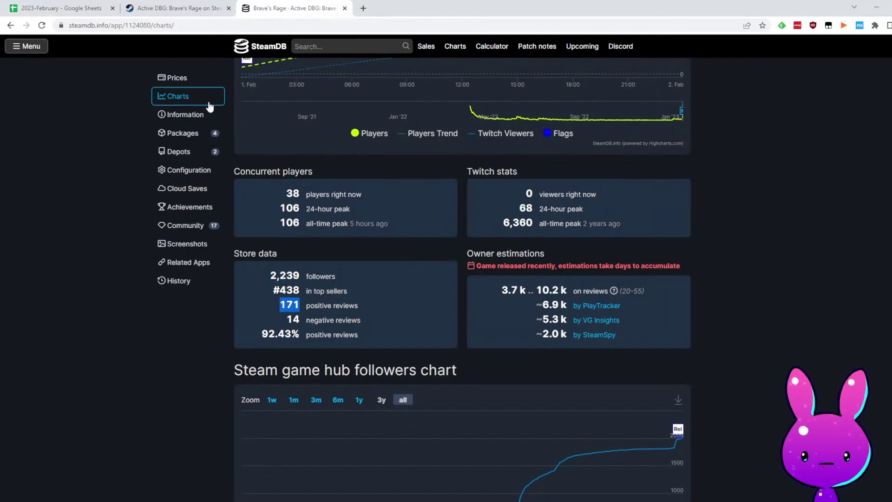
pyautogui.click(52, 7)
pyautogui.click(249, 149)
pyautogui.hotkey('ctrl', 'v')
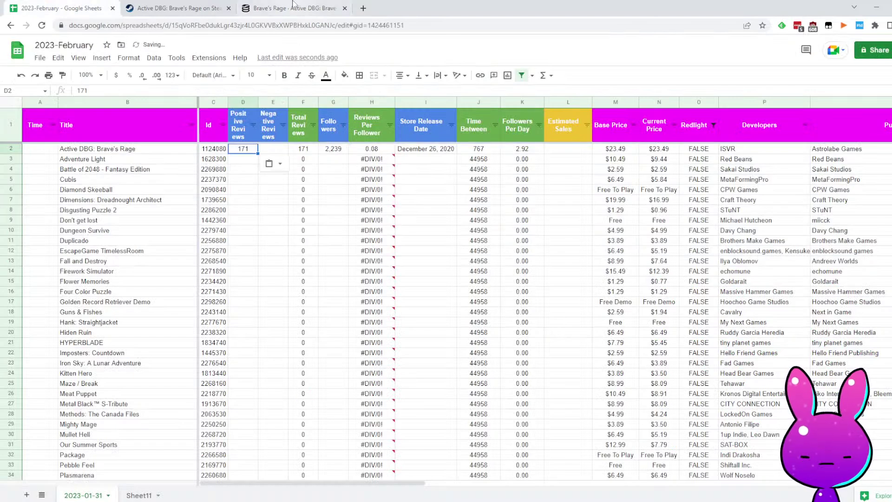
# Check the negative review count on SteamDB and enter 14 as Negative Reviews for Active DBG: Brave's Rage in Google Sheets
pyautogui.click(292, 8)
pyautogui.click(60, 8)
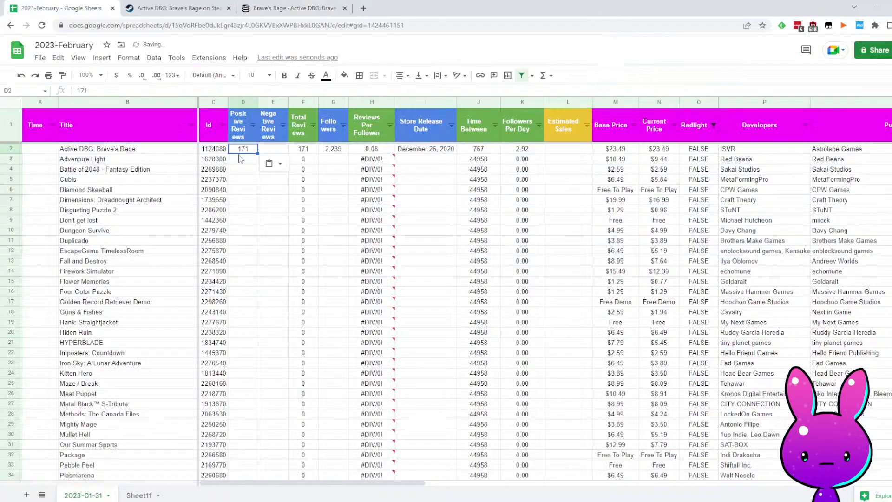
pyautogui.click(280, 149)
# Calculate the Estimated Sales of Active DBG: Brave's Rage from its total reviews with the formula =F2*30
pyautogui.click(565, 148)
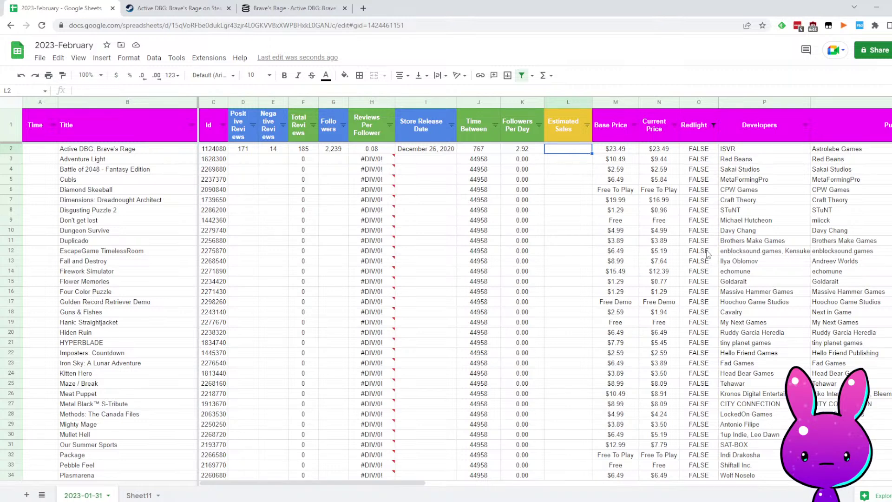
pyautogui.write('=')
pyautogui.press('Left')
pyautogui.press('Left')
pyautogui.press('Left')
pyautogui.press('Left')
pyautogui.press('Left')
pyautogui.press('Left')
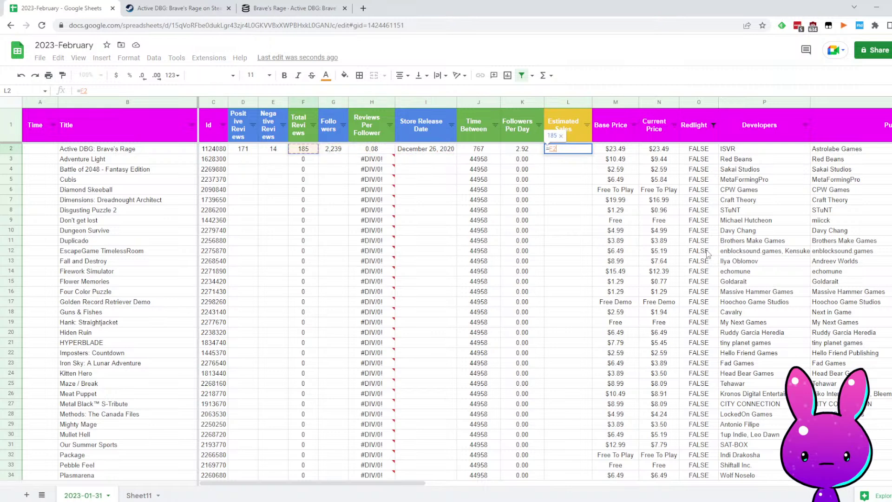
pyautogui.write('(')
pyautogui.press('BackSpace')
pyautogui.write('*30')
pyautogui.press('Return')
pyautogui.press('Up')
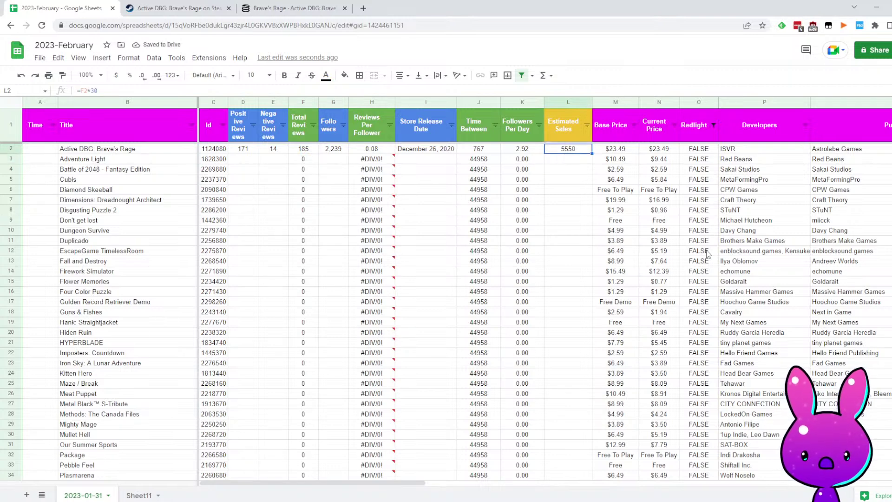
# Set the Estimated Sales of Active DBG: Brave's Rage to 10000
pyautogui.write('10000')
pyautogui.press('Return')
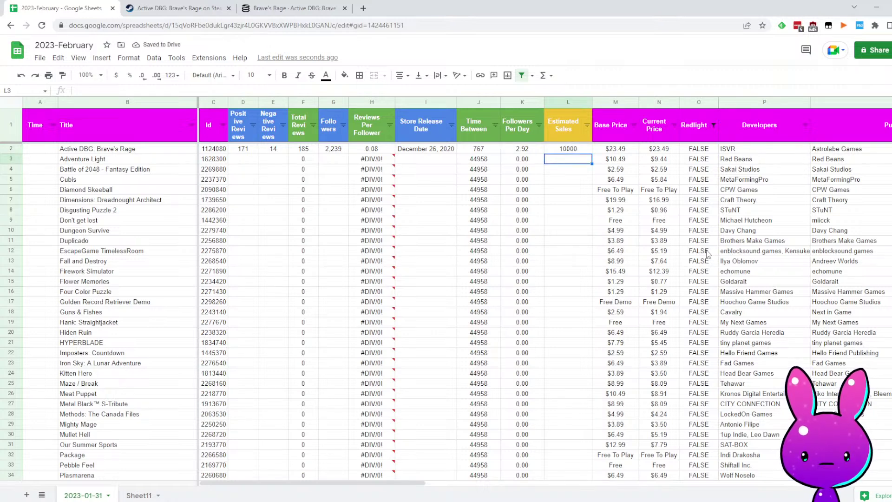
# Enter 4:03 in the Time cell of the Adventure Light row
pyautogui.press('Up')
pyautogui.press('Left')
pyautogui.press('Left')
pyautogui.press('Left')
pyautogui.press('Left')
pyautogui.press('Left')
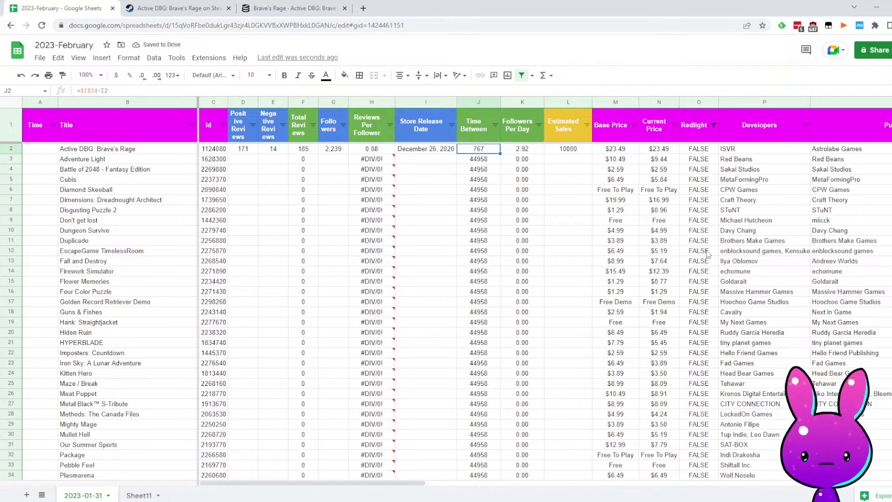
pyautogui.press('Left')
pyautogui.press('Left')
pyautogui.press('Left')
pyautogui.press('Left')
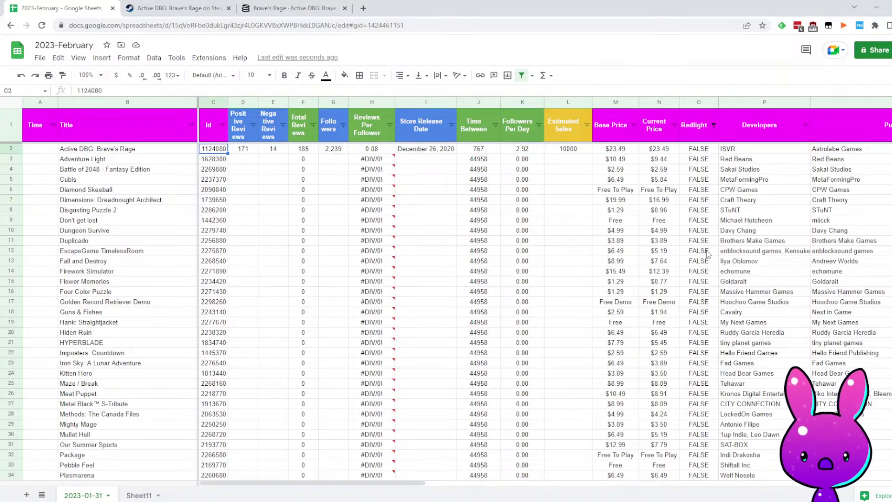
pyautogui.press('Down')
pyautogui.press('Left')
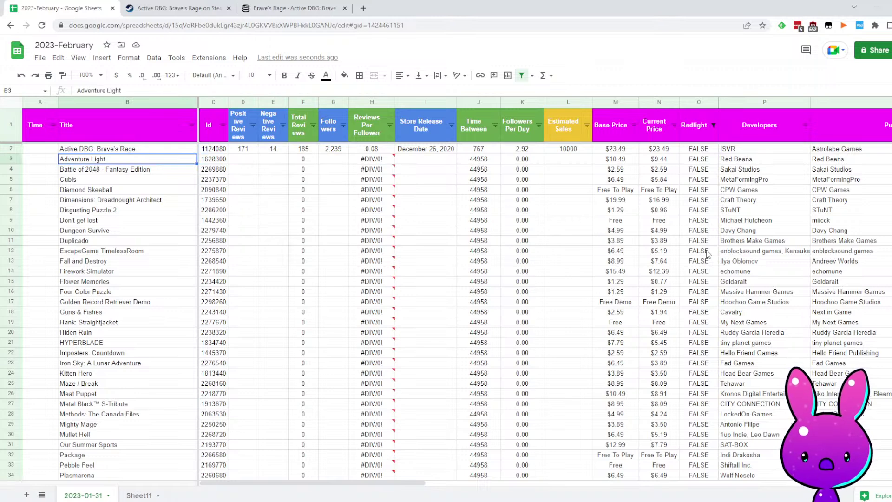
pyautogui.press('Left')
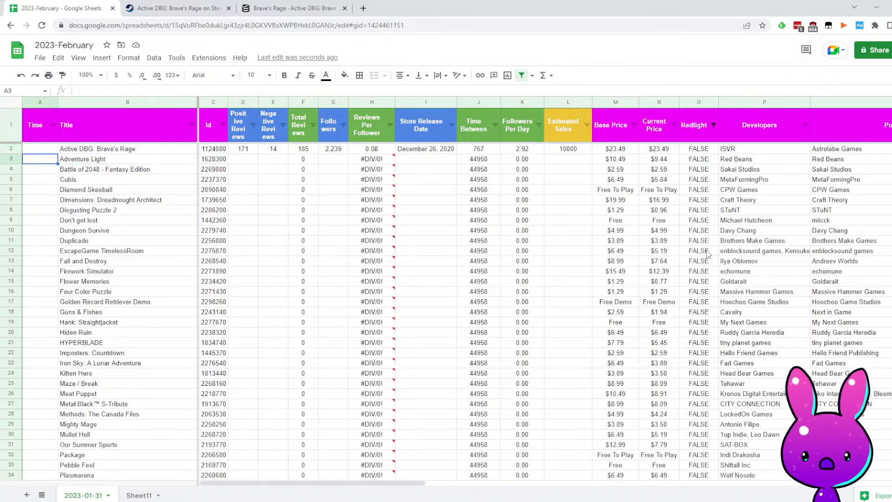
pyautogui.write('4:03')
pyautogui.press('Tab')
pyautogui.press('Tab')
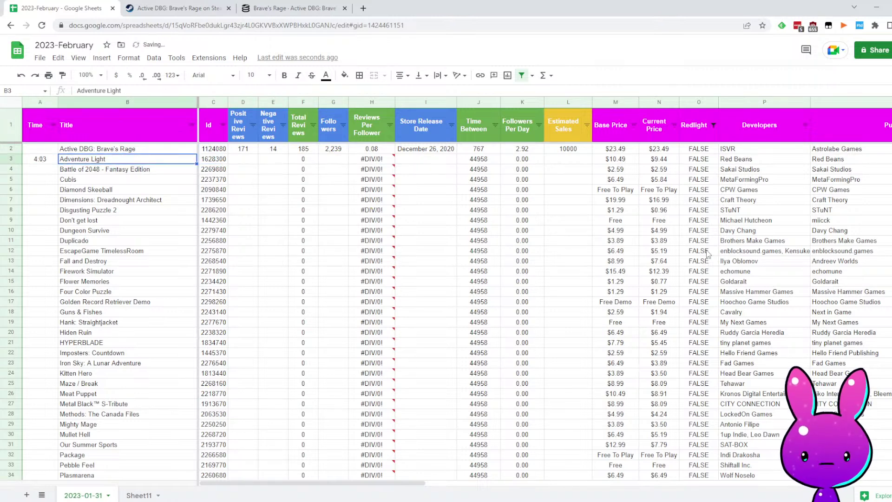
pyautogui.press('Tab')
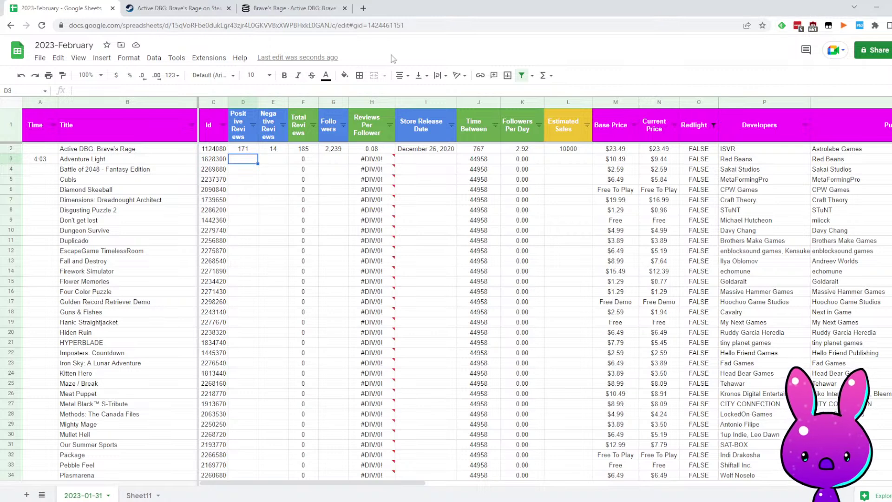
# Switch to Adventure Light on the Steam store, search for "inside", view the INSIDE store page, and return to Adventure Light
pyautogui.click(176, 8)
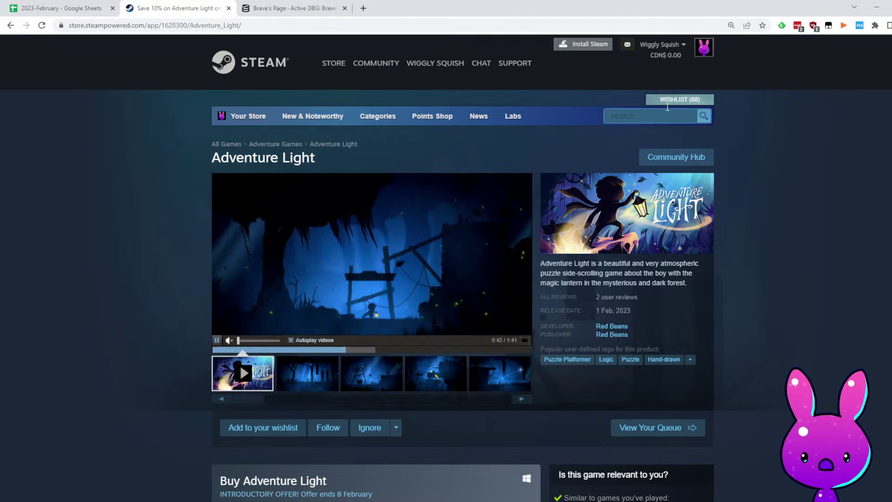
pyautogui.click(645, 117)
pyautogui.write('insi')
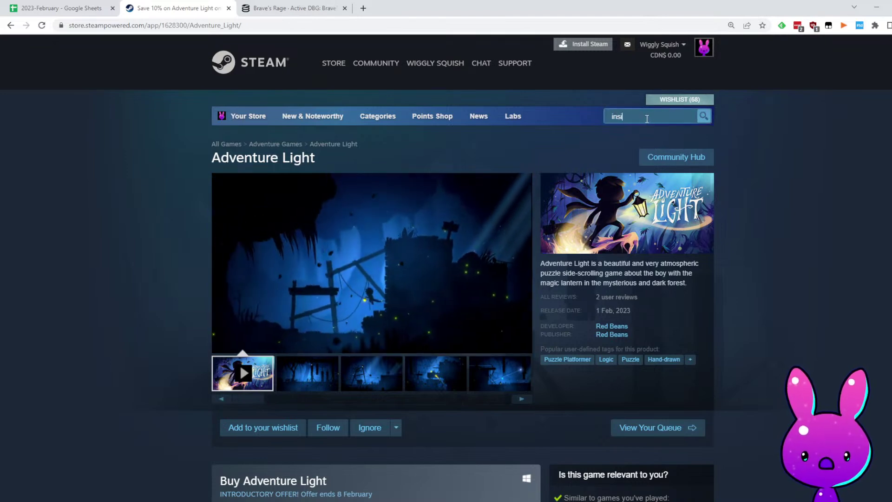
pyautogui.write('de')
pyautogui.press('Return')
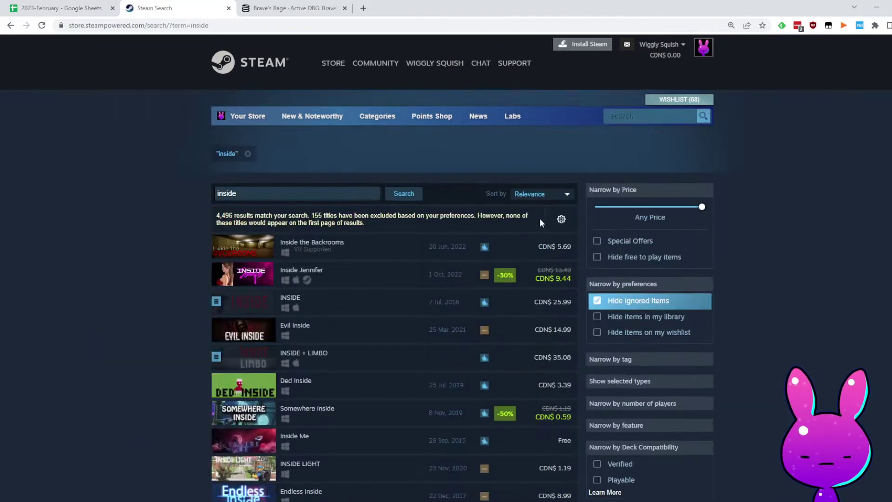
pyautogui.click(380, 308)
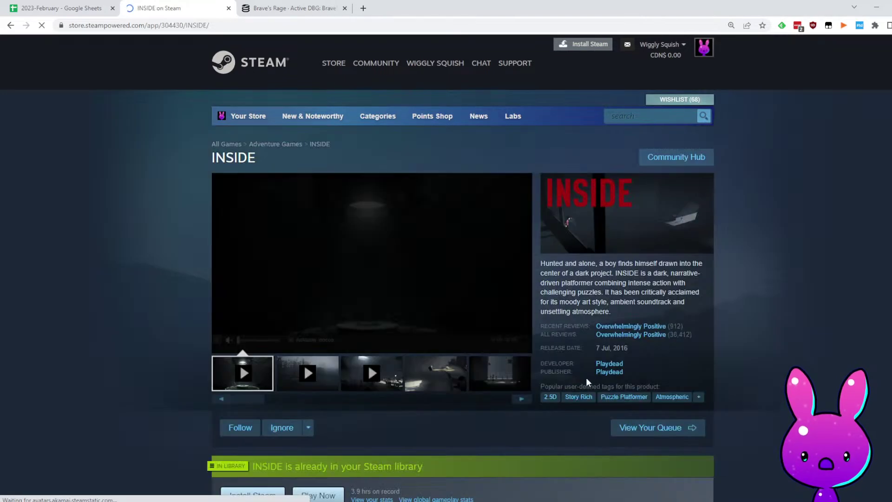
pyautogui.hotkey('alt', 'Left')
pyautogui.hotkey('alt', 'Left')
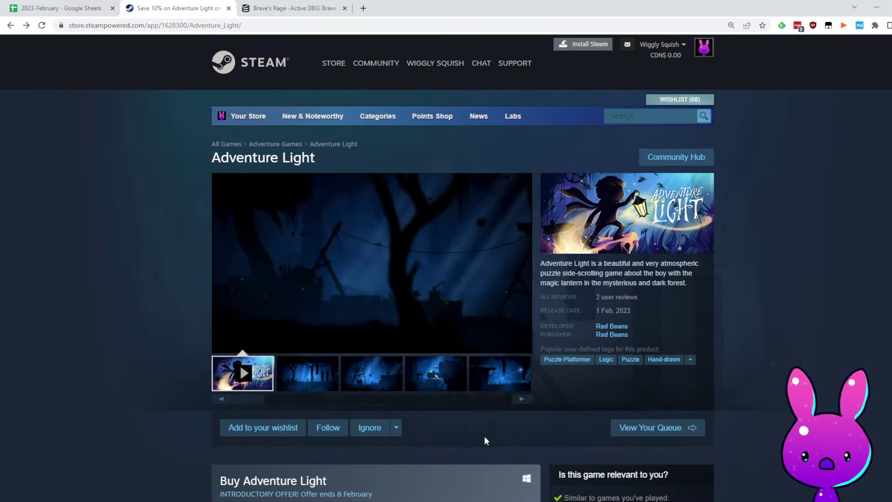
# Examine the screenshots, recent announcements and game description on the Adventure Light store page
pyautogui.click(461, 370)
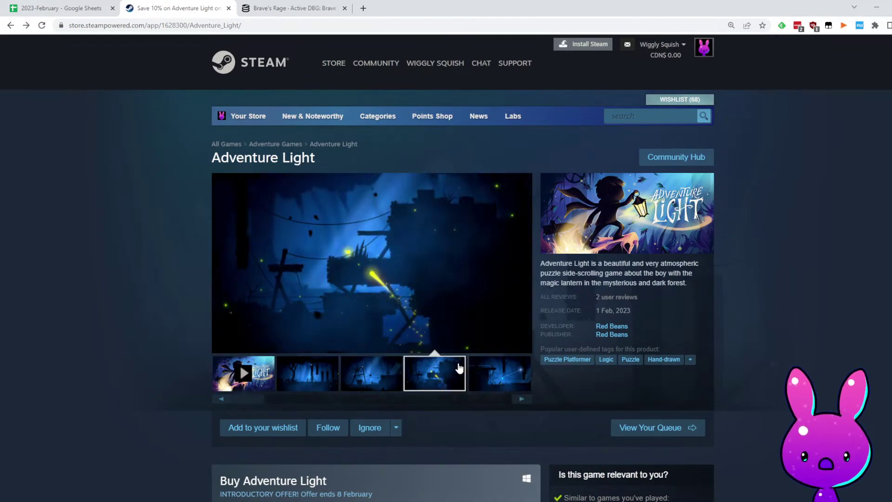
pyautogui.scroll(-6, 509, 428)
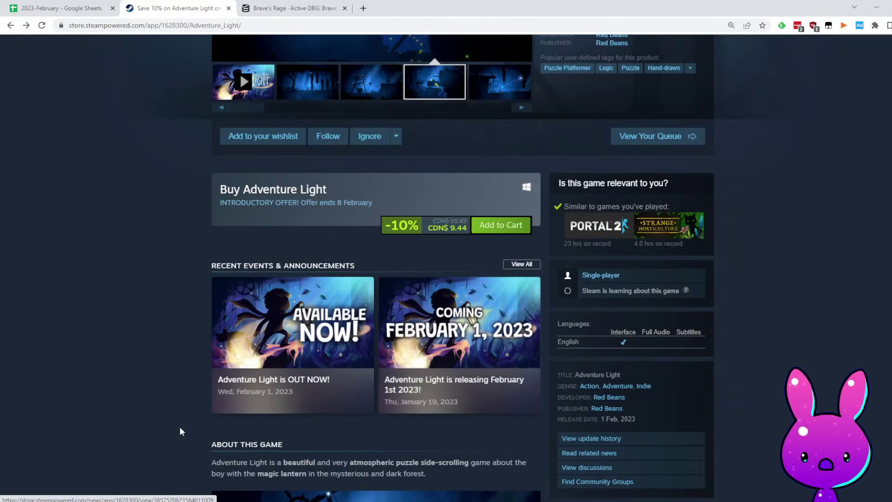
pyautogui.scroll(-5, 297, 377)
pyautogui.scroll(12, 297, 377)
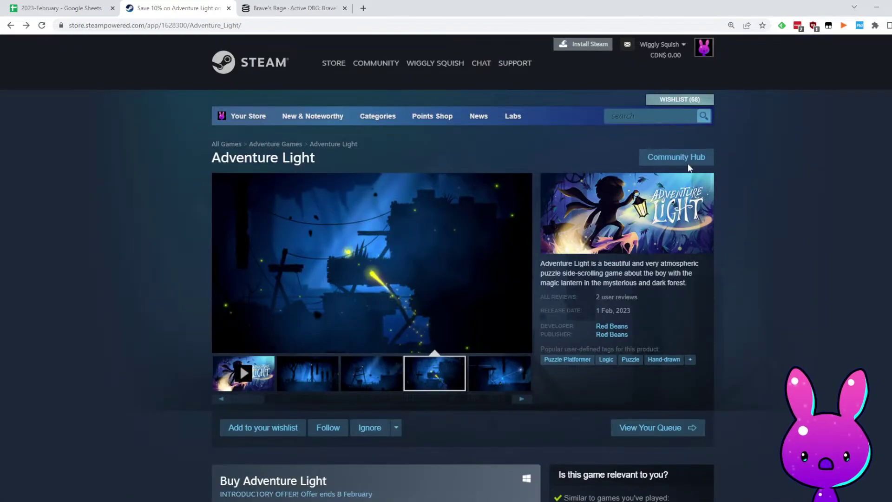
pyautogui.scroll(-12, 244, 288)
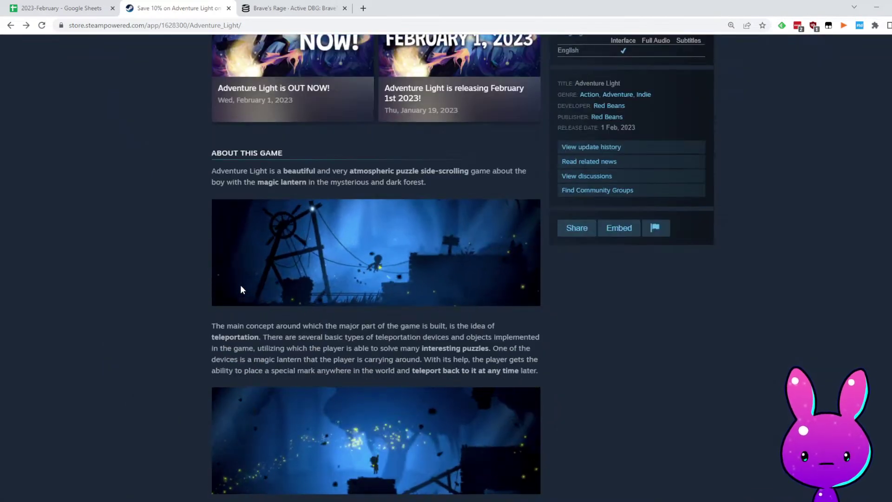
pyautogui.scroll(4, 246, 288)
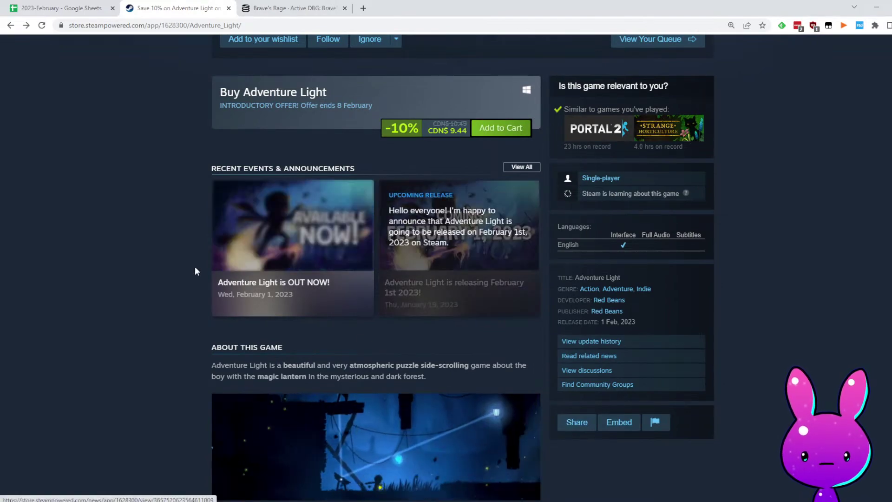
pyautogui.scroll(-15, 297, 302)
pyautogui.scroll(5, 352, 364)
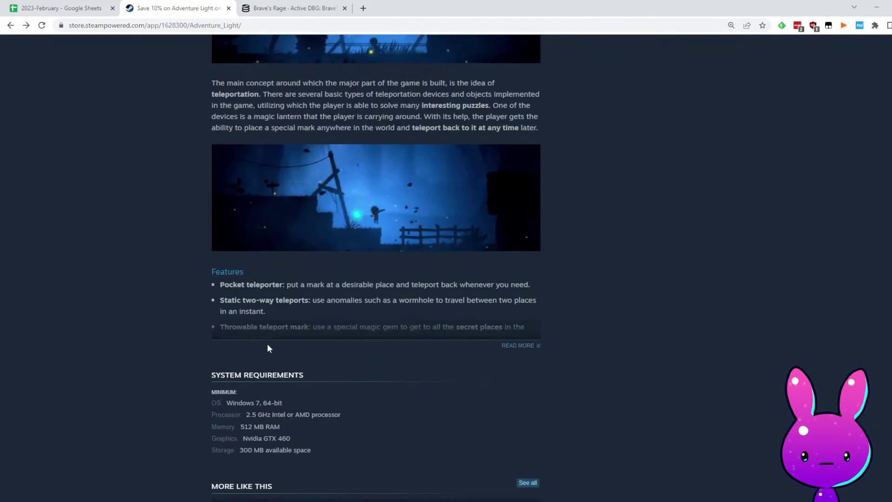
# Expand the full Adventure Light description and read its feature list and the customer reviews
pyautogui.click(524, 346)
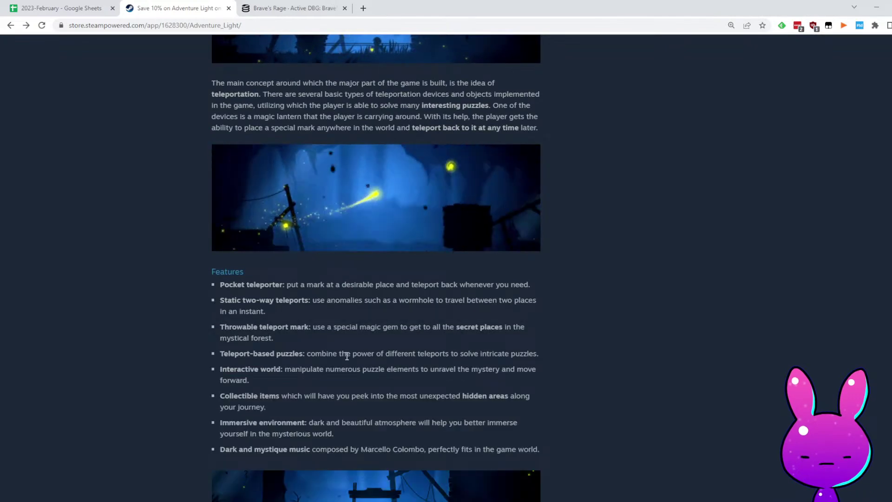
pyautogui.moveTo(281, 284); pyautogui.dragTo(474, 285)
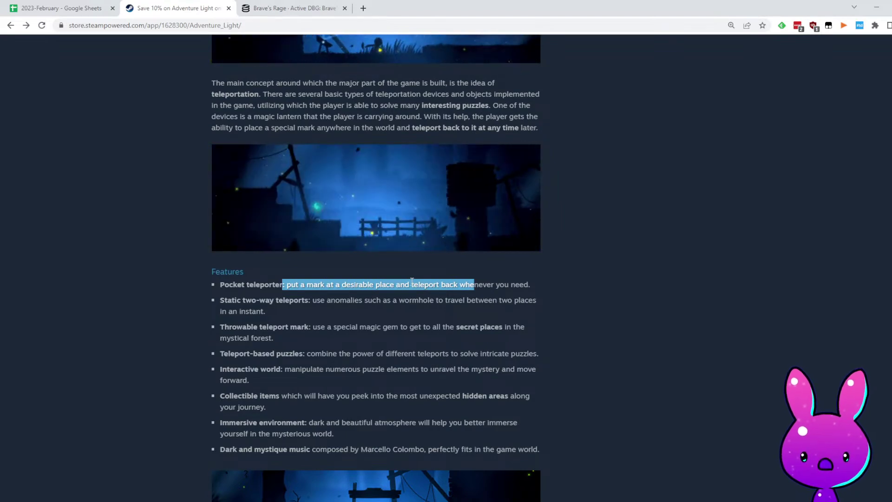
pyautogui.scroll(-6, 543, 363)
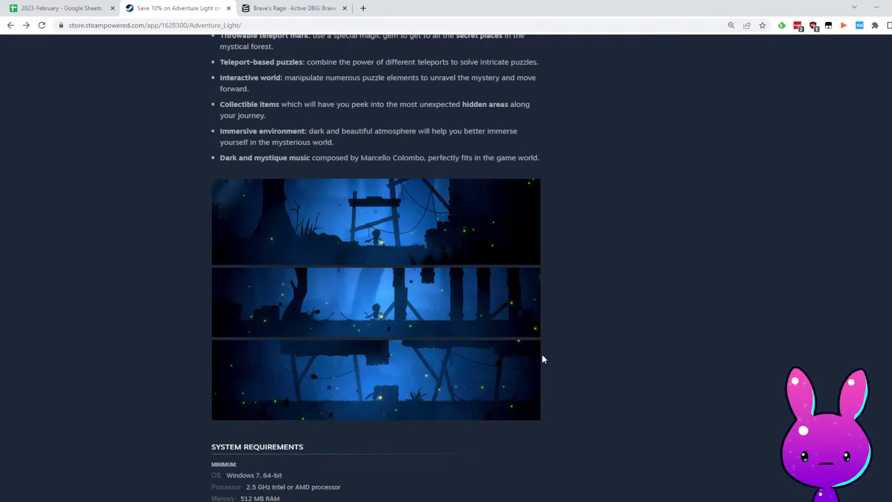
pyautogui.scroll(-18, 541, 354)
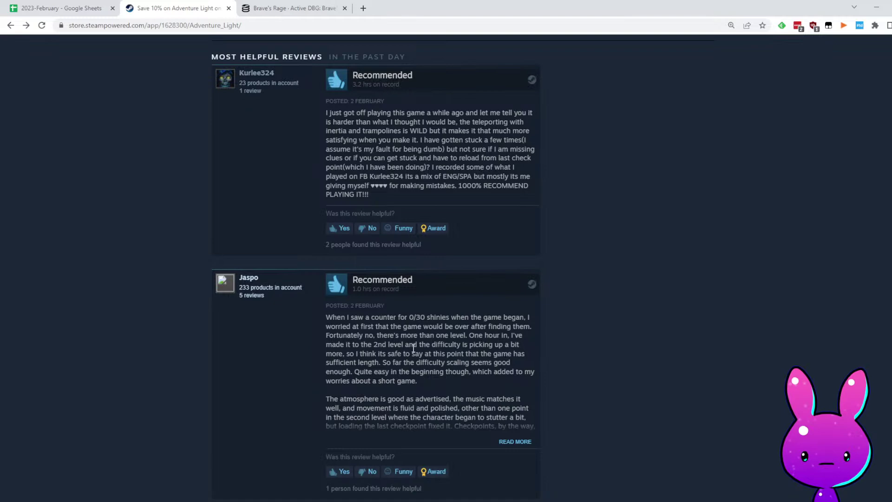
pyautogui.scroll(-4, 469, 411)
pyautogui.scroll(7, 469, 410)
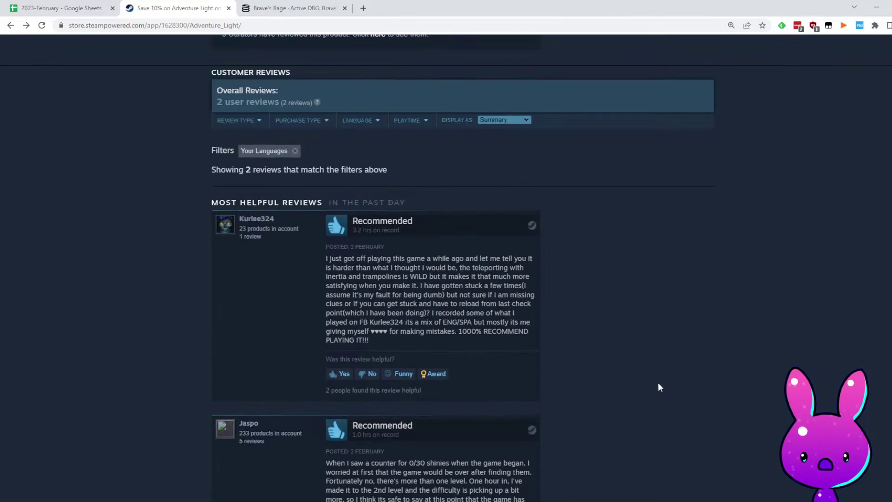
# Copy the app ID 1628300 from the Adventure Light page address and open that game's charts page on SteamDB
pyautogui.scroll(20, 658, 383)
pyautogui.click(186, 25)
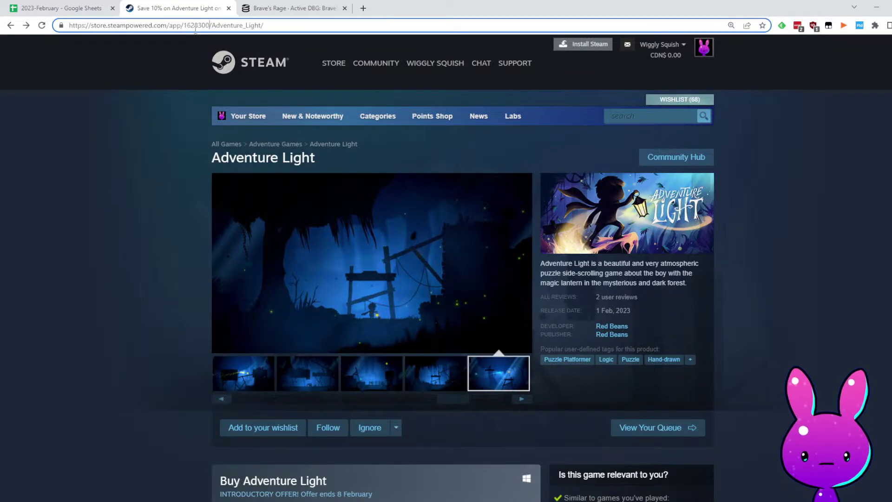
pyautogui.doubleClick(196, 25)
pyautogui.hotkey('ctrl', 'c')
pyautogui.click(307, 4)
pyautogui.doubleClick(146, 25)
pyautogui.hotkey('ctrl', 'v')
pyautogui.press('Return')
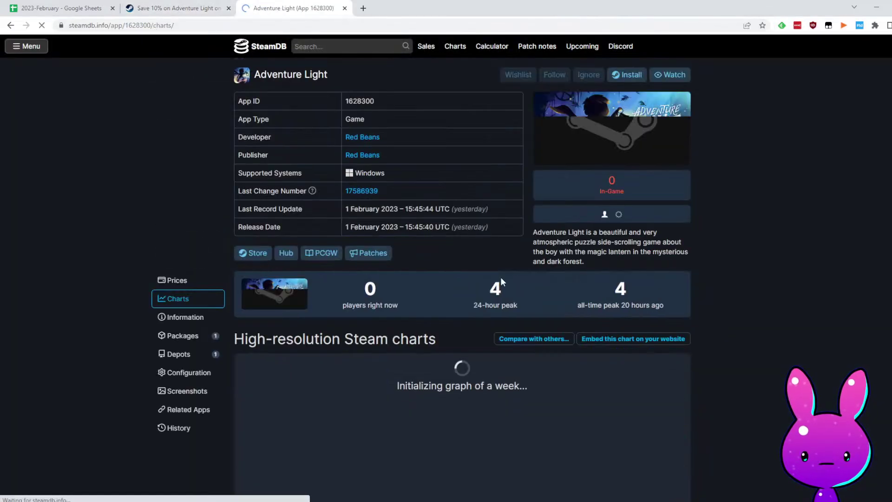
# Check the start date of Adventure Light's followers chart on SteamDB and return to the Google Sheets list
pyautogui.scroll(-15, 667, 229)
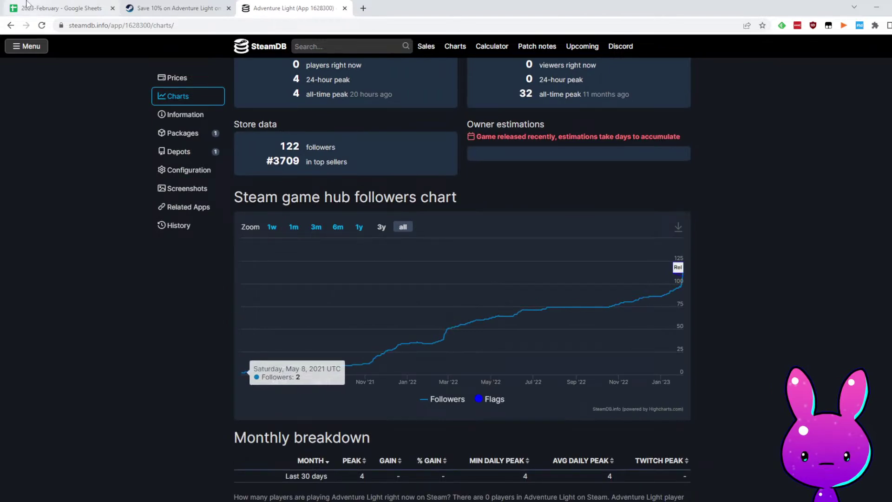
pyautogui.click(61, 8)
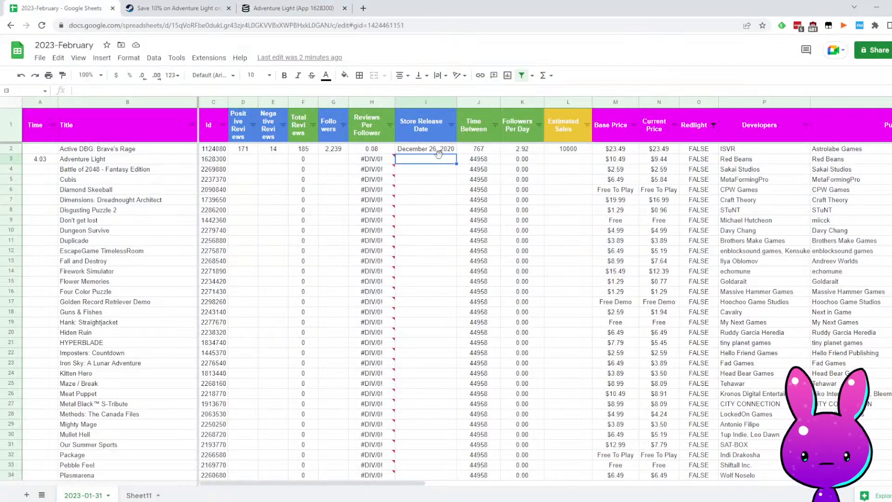
# Enter 4/10/2021 as the Store Release Date of Adventure Light
pyautogui.click(439, 157)
pyautogui.write('4/10/2021')
pyautogui.press('Return')
pyautogui.press('Up')
pyautogui.press('Left')
pyautogui.press('Left')
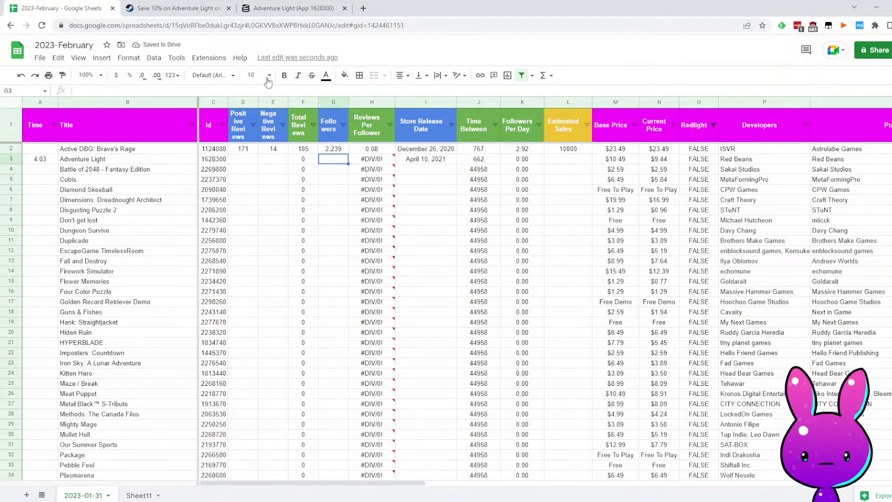
# Correct the Store Release Date of Adventure Light to 5/10/2021
pyautogui.click(433, 160)
pyautogui.write('5/10/2021')
pyautogui.press('Return')
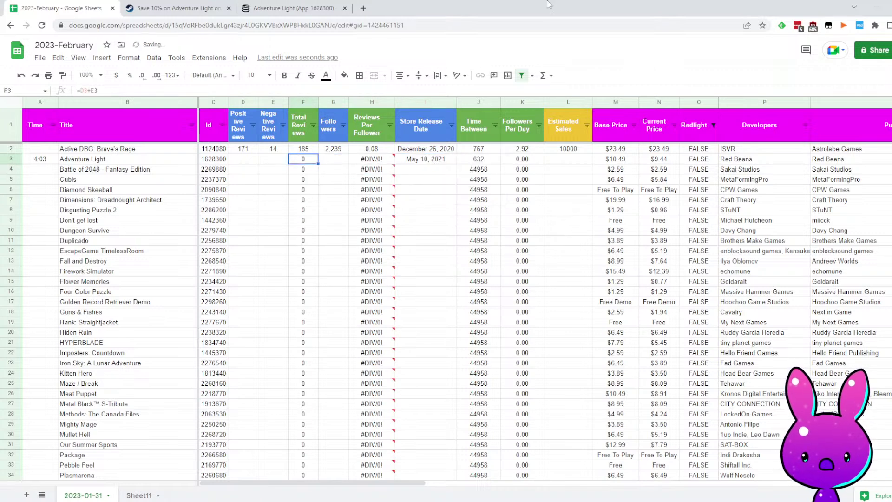
# Copy Adventure Light's follower count from its SteamDB store data and enter 122 as its Followers value in the spreadsheet
pyautogui.click(260, 8)
pyautogui.scroll(3, 333, 209)
pyautogui.doubleClick(288, 292)
pyautogui.hotkey('ctrl', 'c')
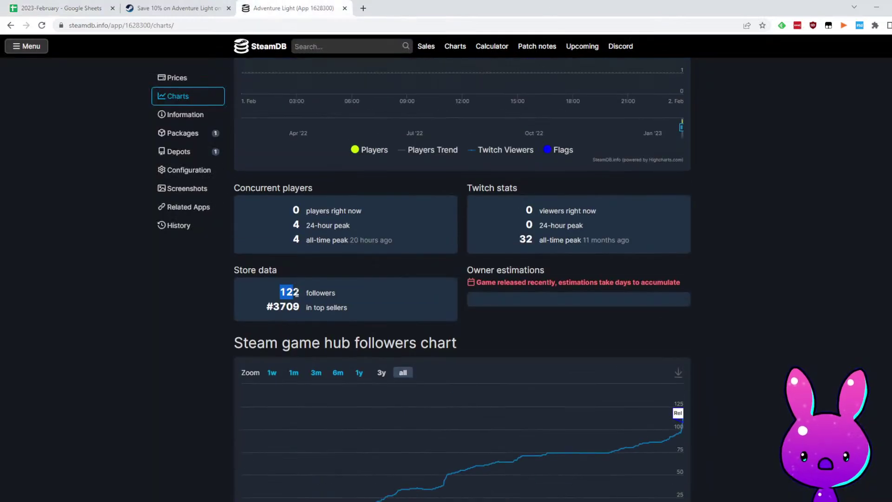
pyautogui.click(60, 8)
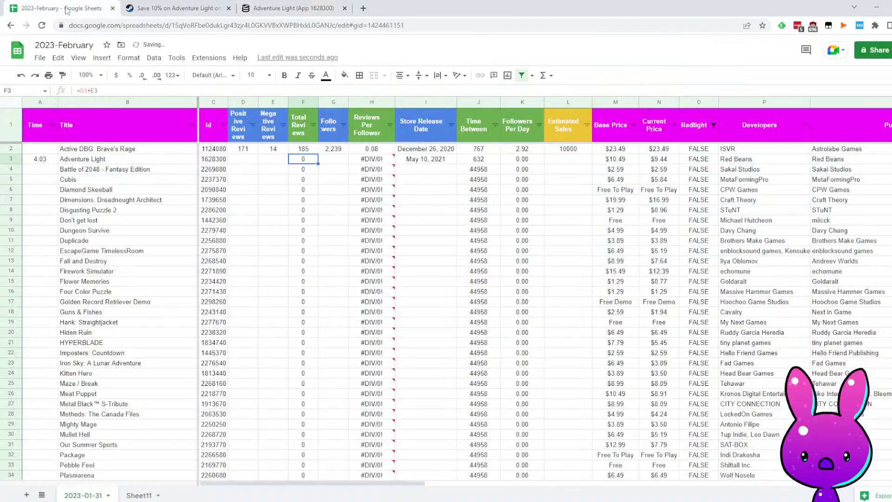
pyautogui.click(331, 151)
pyautogui.click(338, 162)
pyautogui.hotkey('ctrl', 'v')
# Check Adventure Light's Followers Per Day value and review its player and store figures on SteamDB
pyautogui.click(522, 210)
pyautogui.click(550, 171)
pyautogui.click(525, 160)
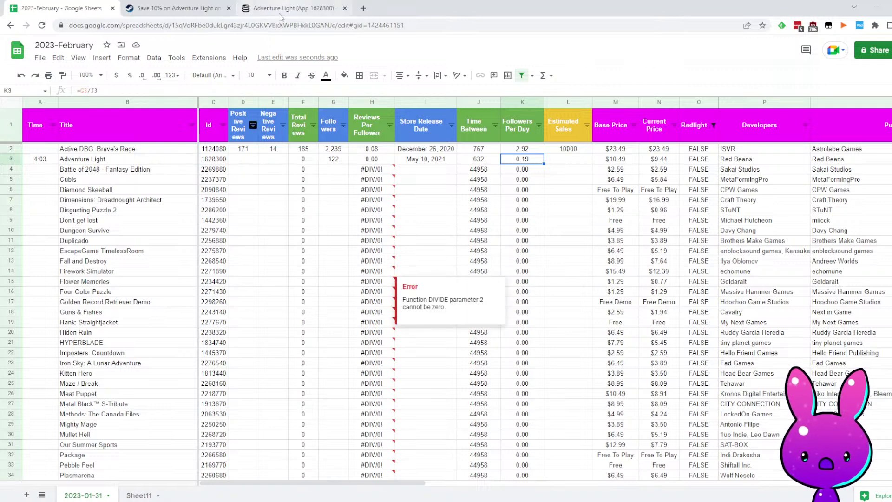
pyautogui.click(292, 8)
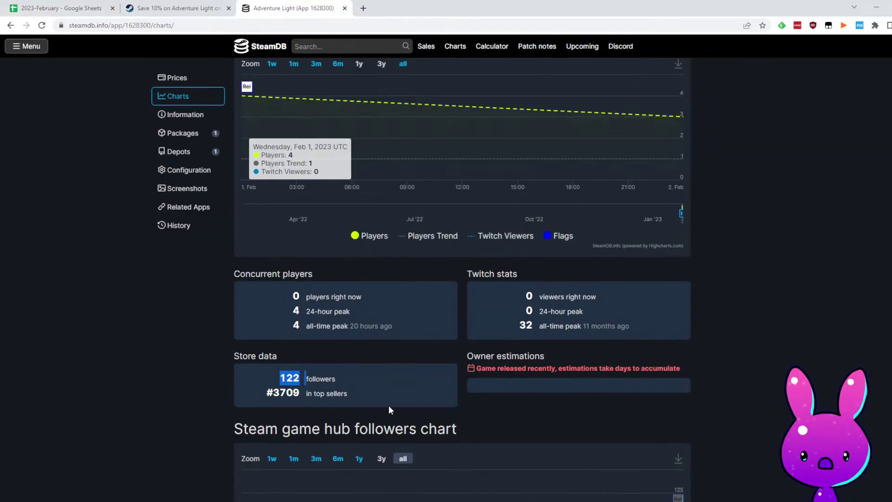
pyautogui.click(58, 6)
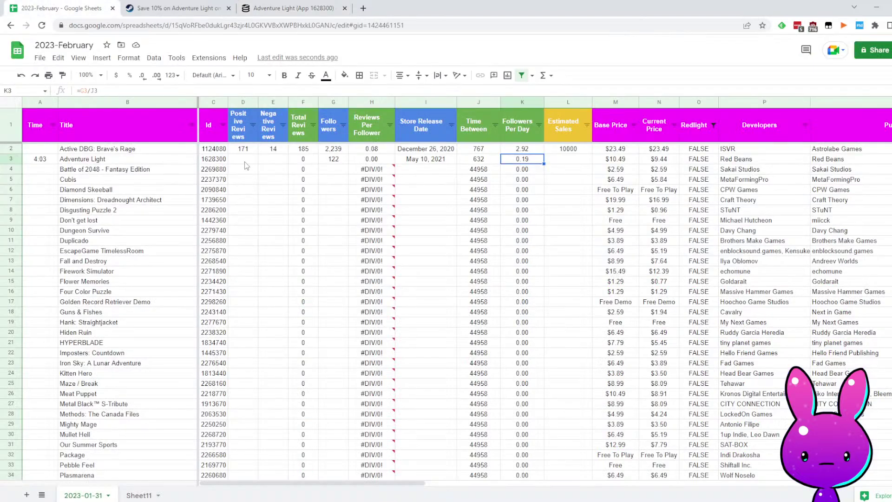
# Enter 2 positive reviews and 0 negative reviews for Adventure Light
pyautogui.write('2')
pyautogui.press('Tab')
pyautogui.write('0')
pyautogui.press('Tab')
pyautogui.press('Tab')
pyautogui.press('Tab')
pyautogui.press('Tab')
pyautogui.press('Tab')
pyautogui.press('Tab')
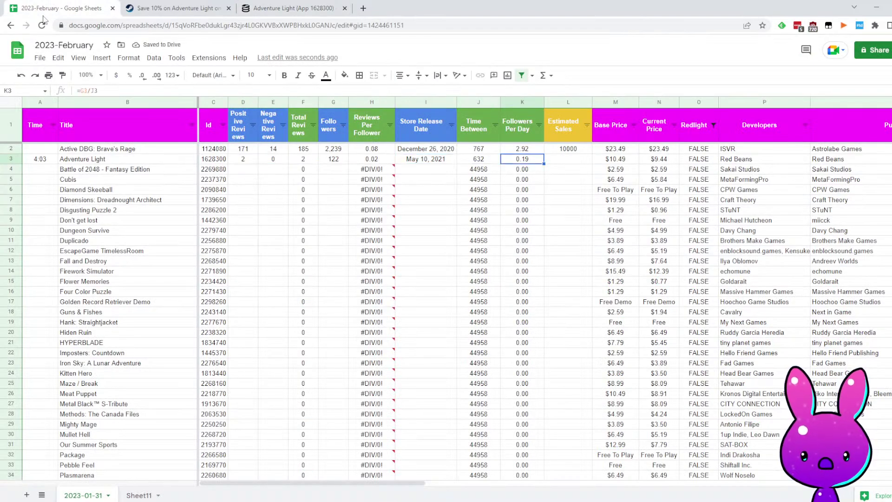
# Look up the other games by publisher Red Beans on Steam and return to the Adventure Light store page
pyautogui.click(176, 8)
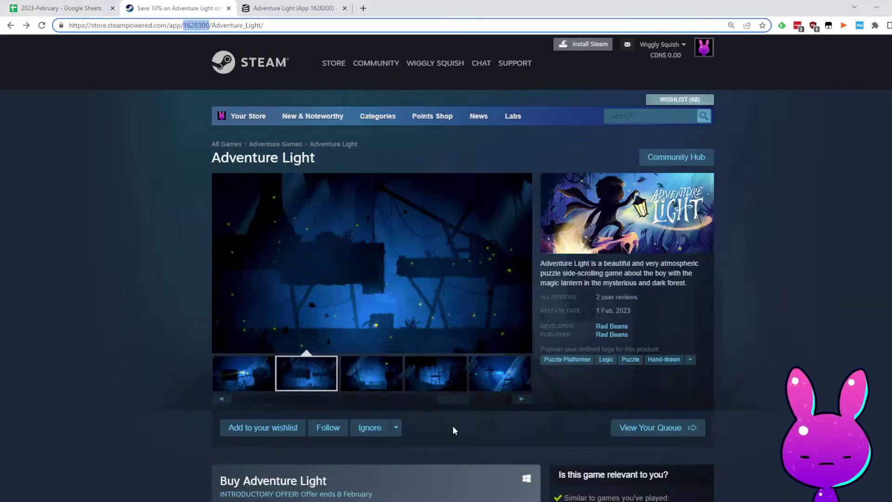
pyautogui.click(611, 334)
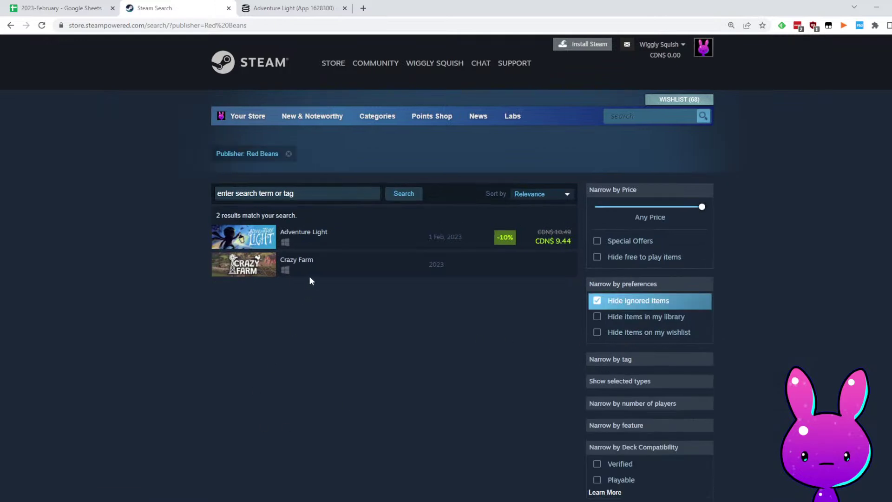
pyautogui.moveTo(315, 278)
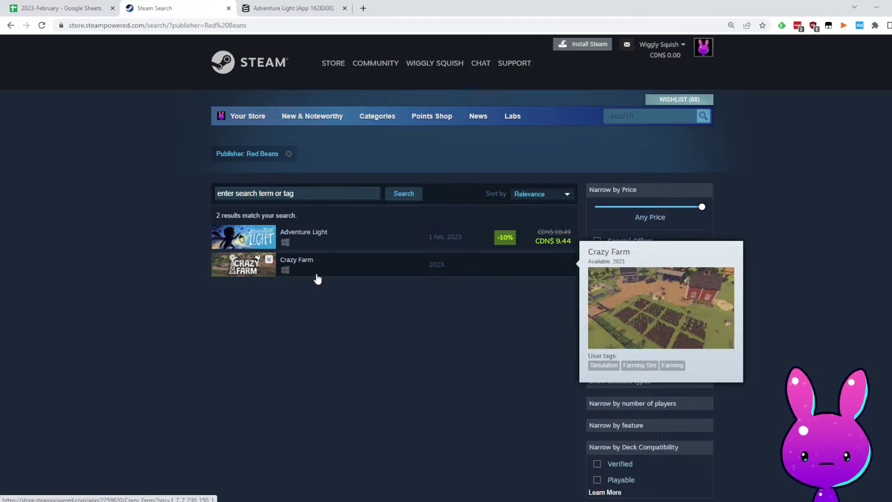
pyautogui.hotkey('alt', 'Left')
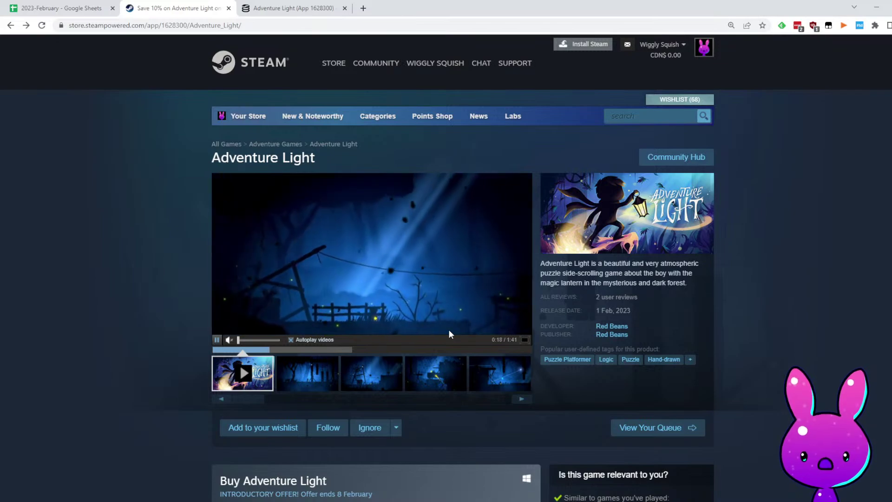
# Enter 600 as the Estimated Sales of Adventure Light in the spreadsheet
pyautogui.hotkey('ctrl', '1')
pyautogui.click(483, 190)
pyautogui.click(558, 160)
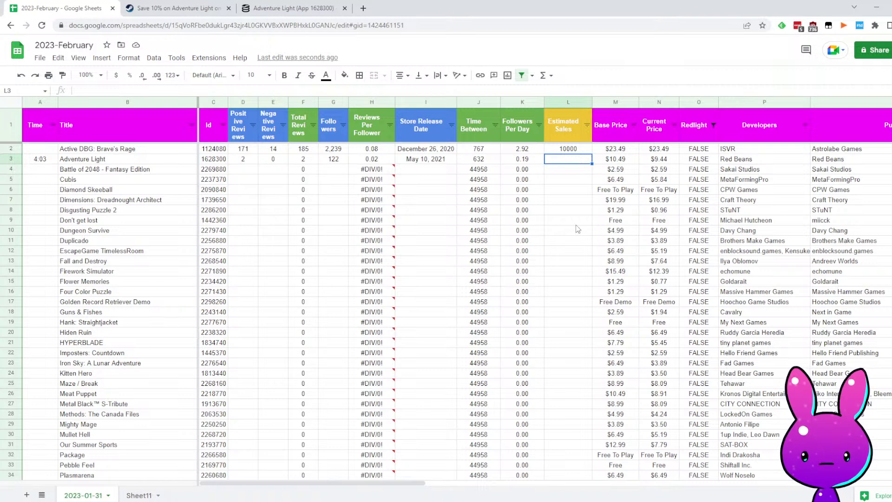
pyautogui.write('600')
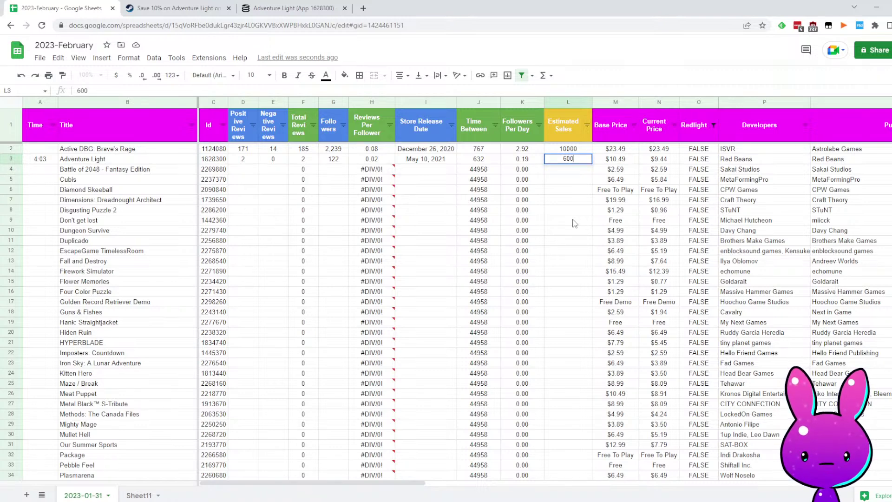
pyautogui.press('Return')
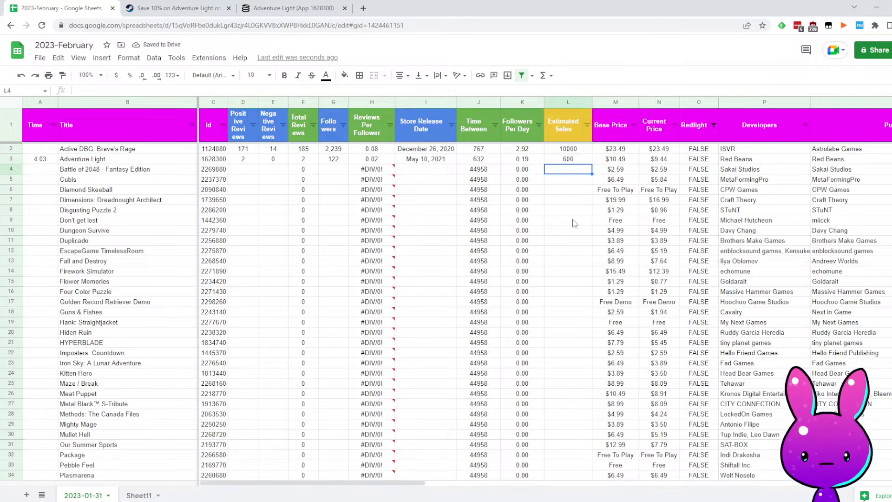
pyautogui.press('Up')
pyautogui.press('Up')
pyautogui.press('Right')
pyautogui.press('Down')
pyautogui.press('Left')
pyautogui.press('Left')
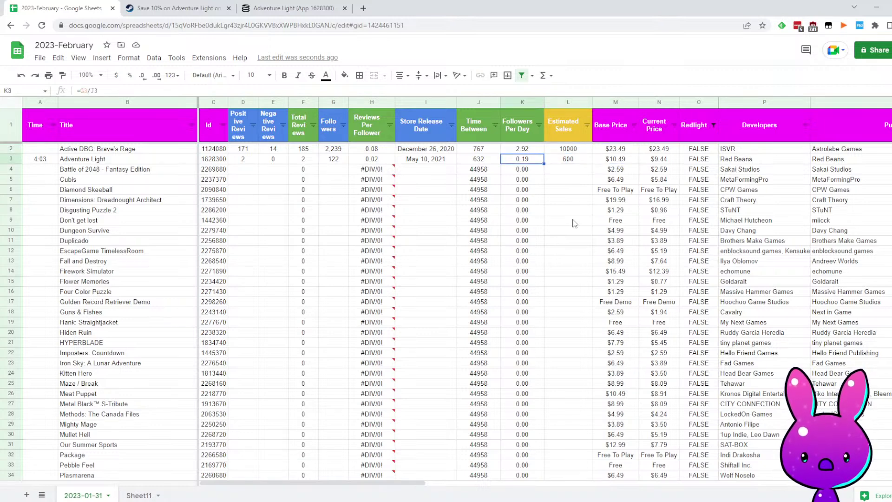
# Enter 7:19 as the Time of Battle of 2048 - Fantasy Edition
pyautogui.press('Right')
pyautogui.press('Left')
pyautogui.press('Left')
pyautogui.press('Left')
pyautogui.press('Left')
pyautogui.press('Left')
pyautogui.press('Left')
pyautogui.press('Left')
pyautogui.press('Left')
pyautogui.press('Left')
pyautogui.press('Left')
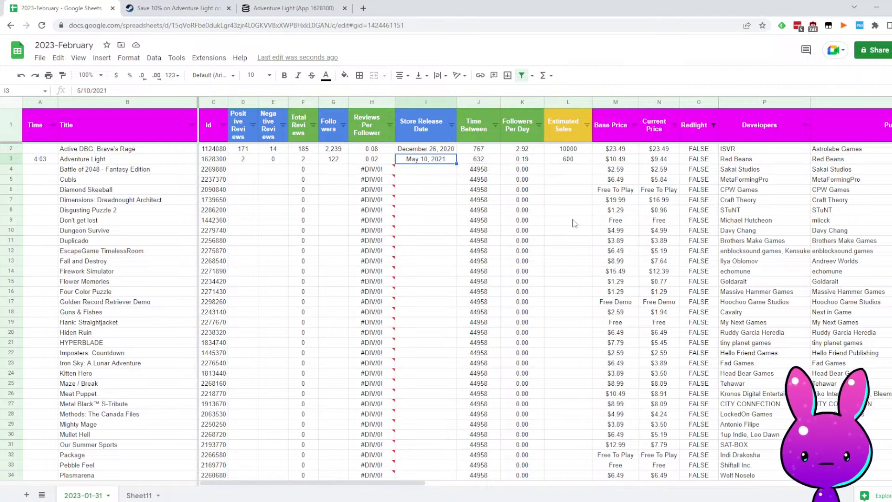
pyautogui.press('Down')
pyautogui.press('Left')
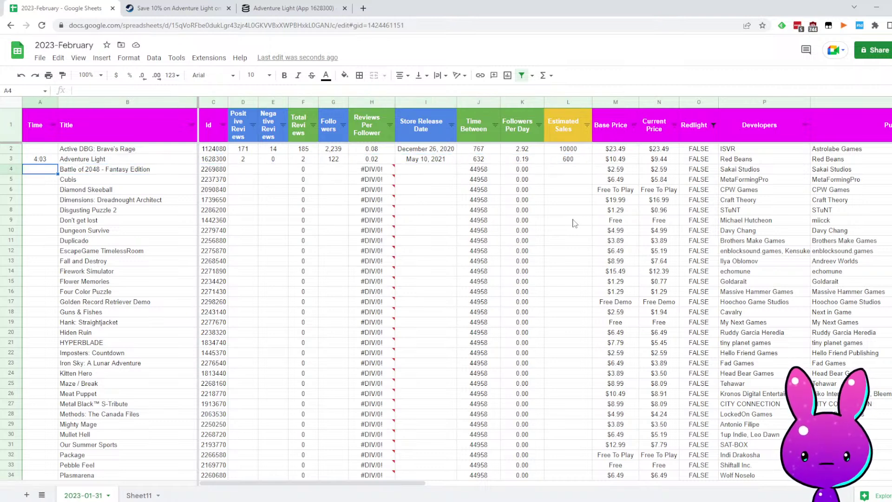
pyautogui.write('7')
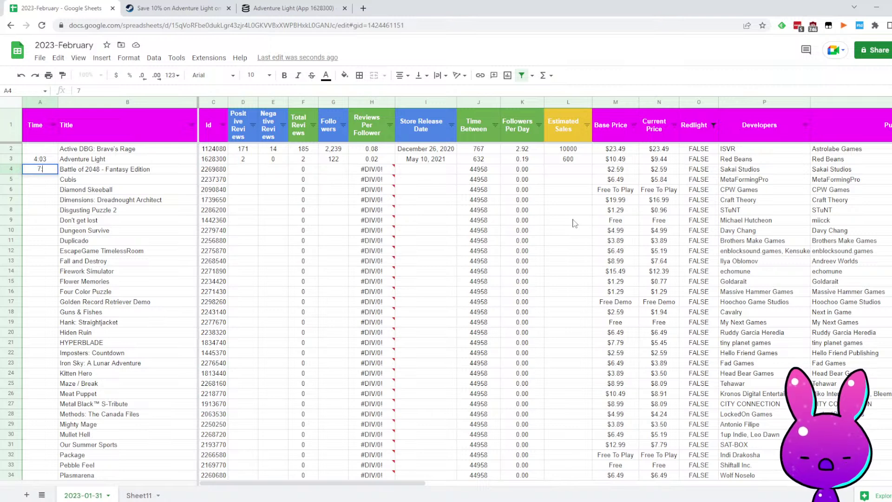
pyautogui.press('Right')
pyautogui.press('Right')
pyautogui.press('Right')
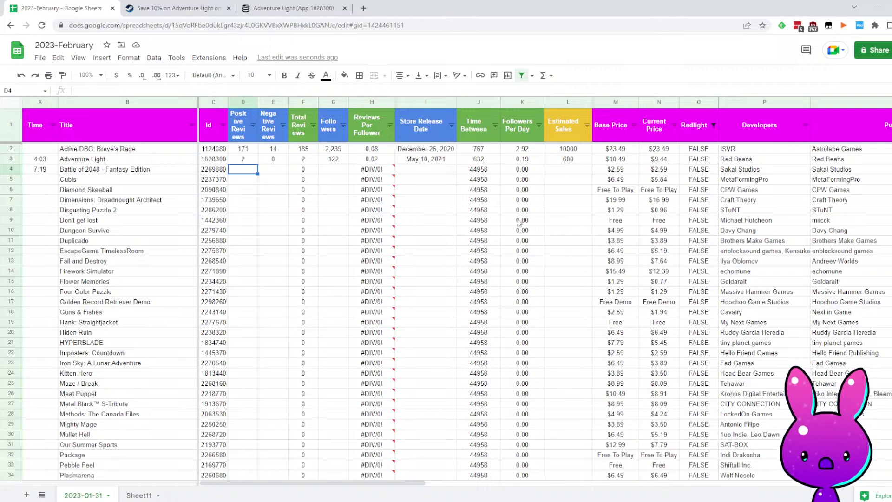
# Open the Steam store page of Battle of 2048 - Fantasy Edition using app ID 2269880
pyautogui.click(200, 7)
pyautogui.doubleClick(196, 25)
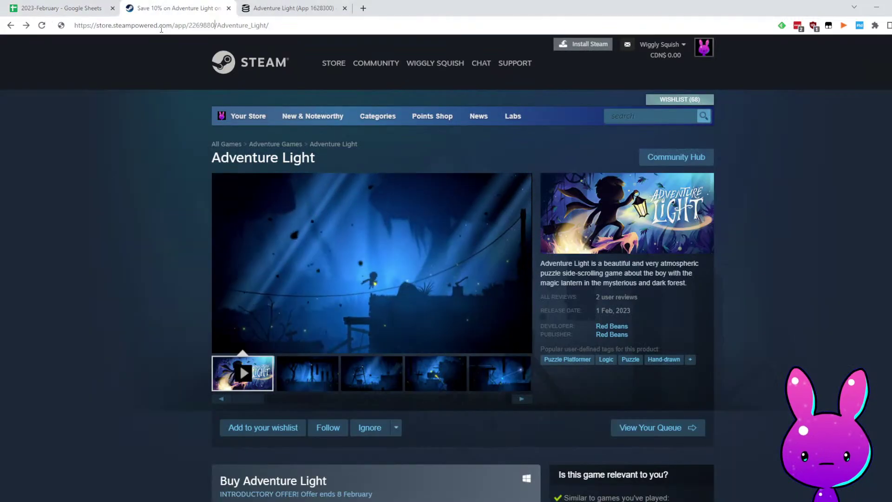
pyautogui.write('2269880')
pyautogui.press('Return')
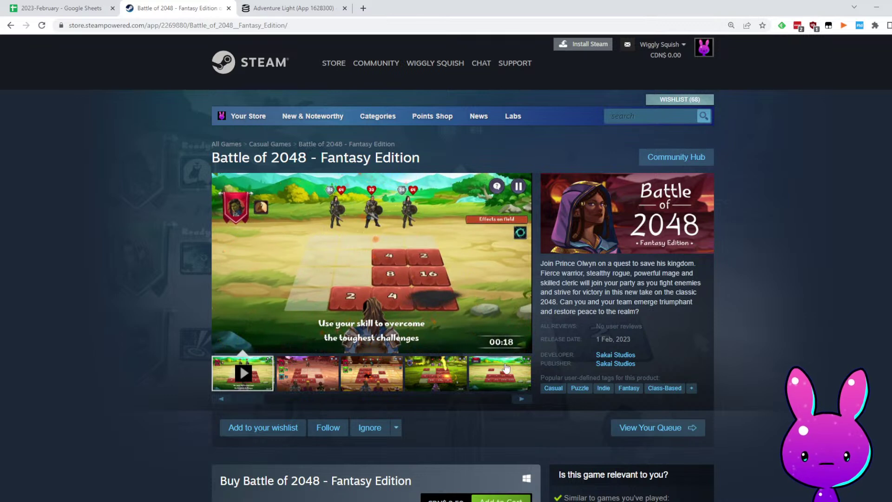
# Examine the trailer, price and game description on the Battle of 2048 - Fantasy Edition store page
pyautogui.moveTo(455, 350)
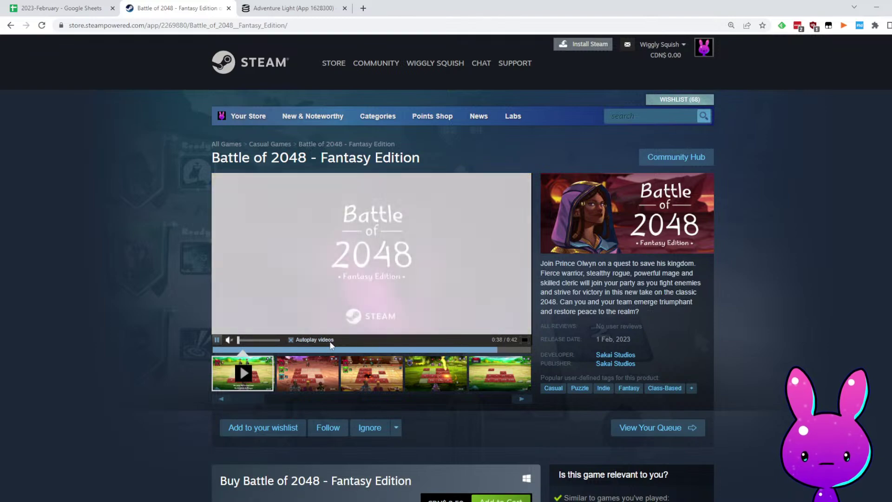
pyautogui.scroll(-10, 394, 334)
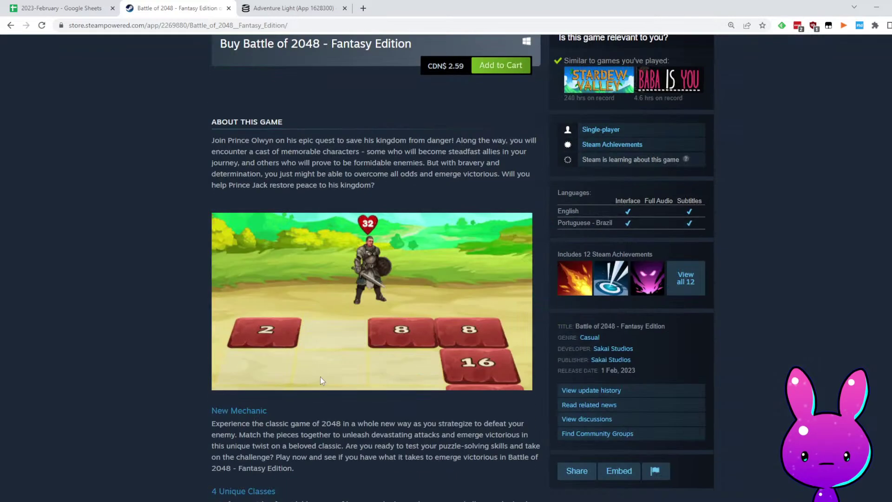
pyautogui.scroll(7, 320, 376)
pyautogui.scroll(-15, 546, 331)
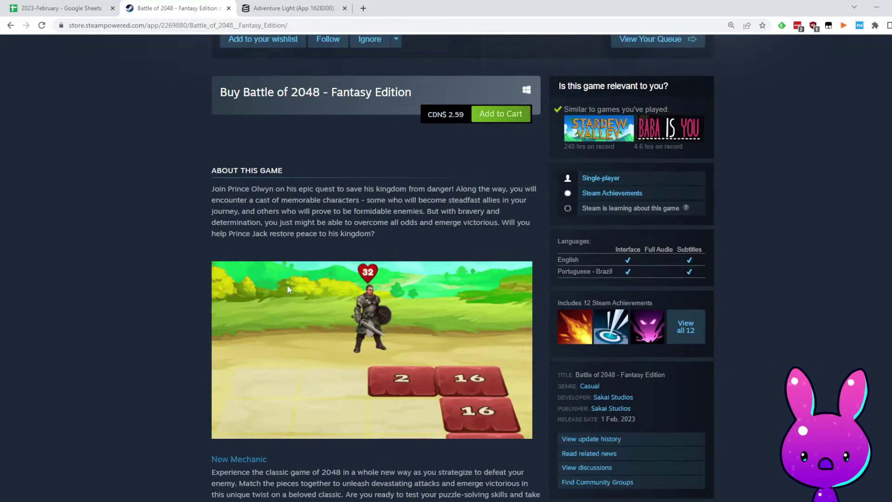
pyautogui.scroll(15, 510, 197)
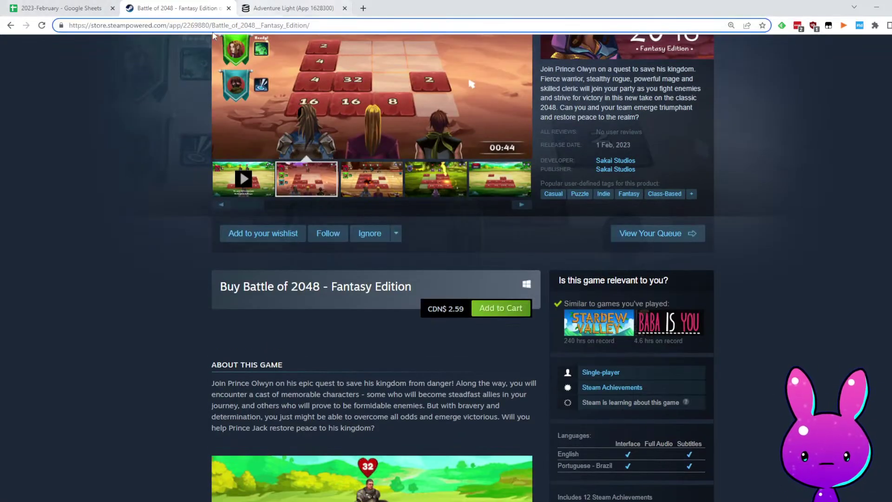
# Open the SteamDB charts page of Battle of 2048 - Fantasy Edition using app ID 2269880
pyautogui.hotkey('ctrl', 'Tab')
pyautogui.click(151, 26)
pyautogui.write('https://steamdb.info/app/2269880/charts/')
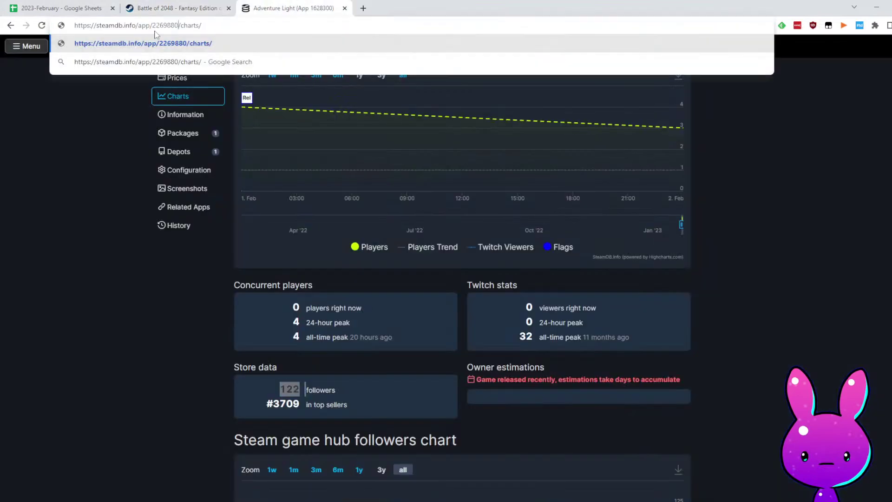
pyautogui.press('Return')
# Examine the game's 24-hour peak, follower count and the start date of its followers chart
pyautogui.moveTo(405, 347); pyautogui.dragTo(518, 337)
pyautogui.scroll(-12, 724, 377)
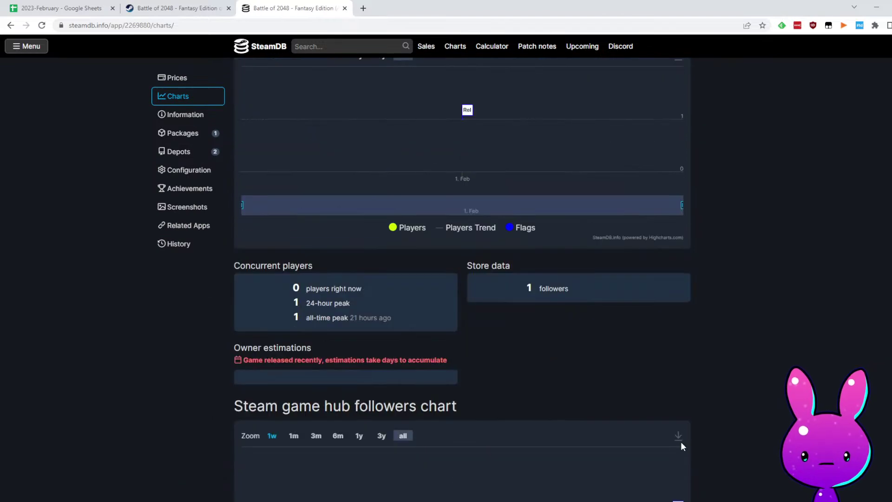
pyautogui.scroll(-7, 682, 448)
pyautogui.scroll(3, 684, 448)
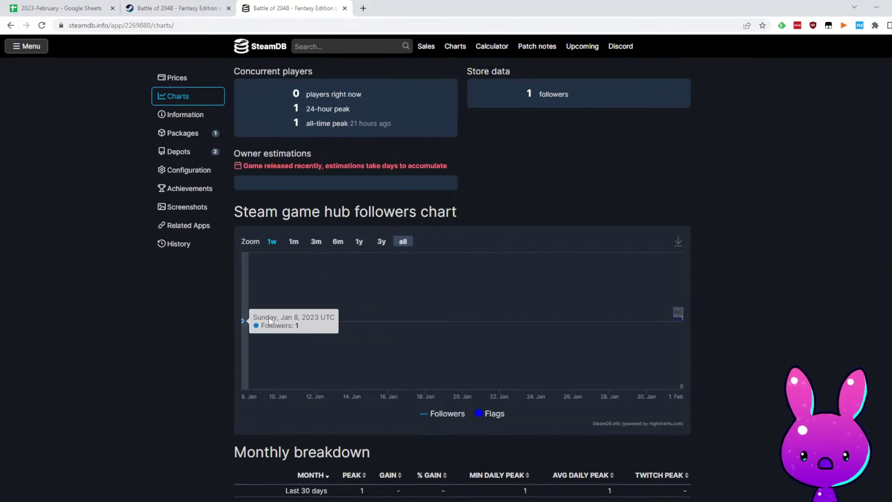
# Enter 1/8/2023 as the Store Release Date of Battle of 2048 - Fantasy Edition in the spreadsheet
pyautogui.click(27, 4)
pyautogui.click(415, 161)
pyautogui.click(430, 172)
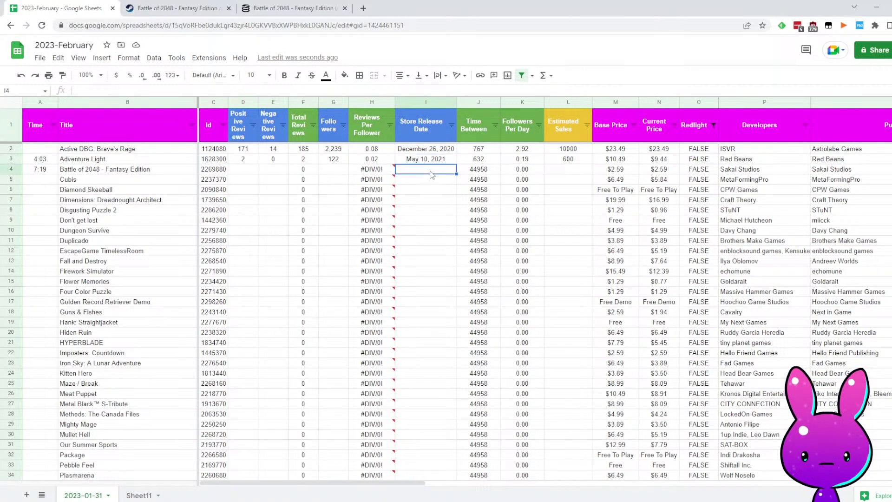
pyautogui.write('1/8/2023')
pyautogui.press('Return')
pyautogui.press('Left')
pyautogui.press('Up')
pyautogui.press('Left')
pyautogui.press('Left')
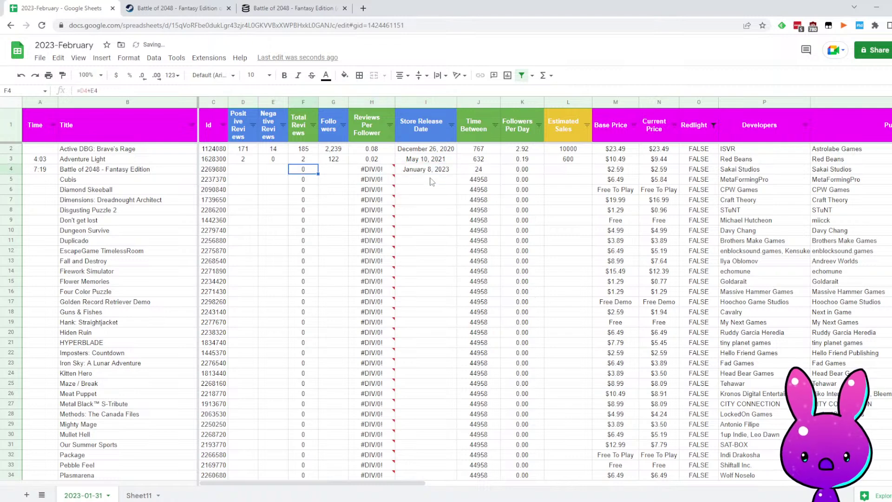
# Examine the player figures of Battle of 2048 - Fantasy Edition on SteamDB alongside its reviews and description on Steam
pyautogui.click(284, 10)
pyautogui.scroll(15, 766, 320)
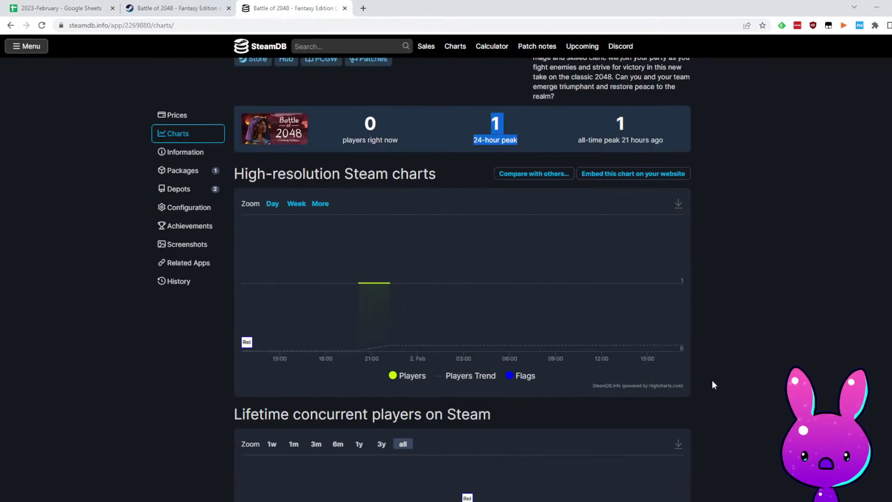
pyautogui.click(189, 5)
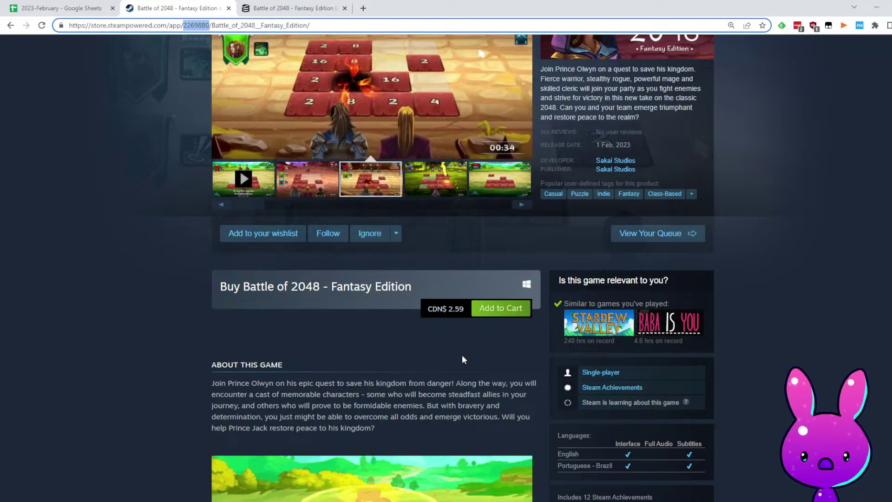
pyautogui.hotkey('ctrl', 'Tab')
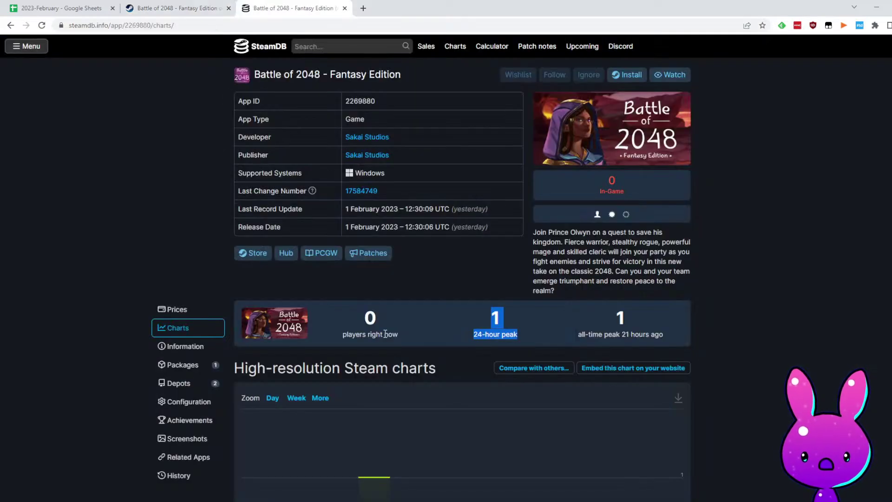
pyautogui.scroll(-2, 418, 263)
pyautogui.scroll(5, 504, 265)
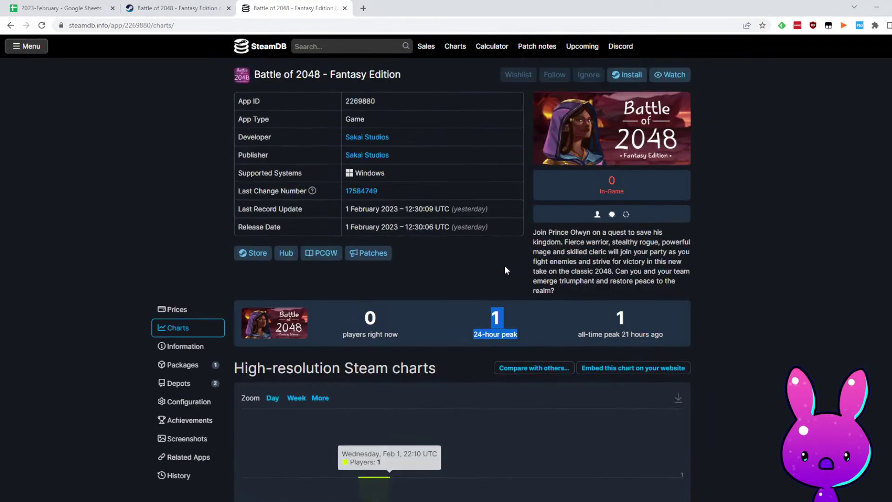
pyautogui.scroll(-6, 504, 266)
pyautogui.hotkey('ctrl', 'shift', 'Tab')
pyautogui.scroll(4, 392, 415)
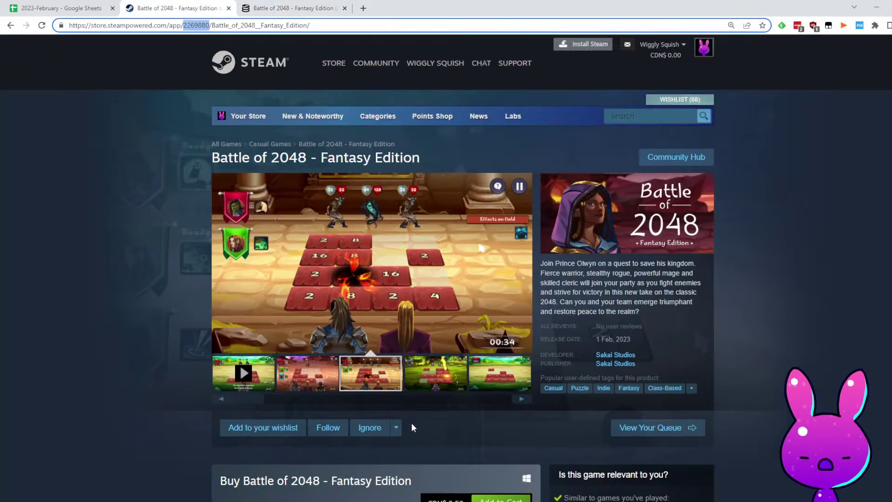
pyautogui.scroll(-10, 344, 398)
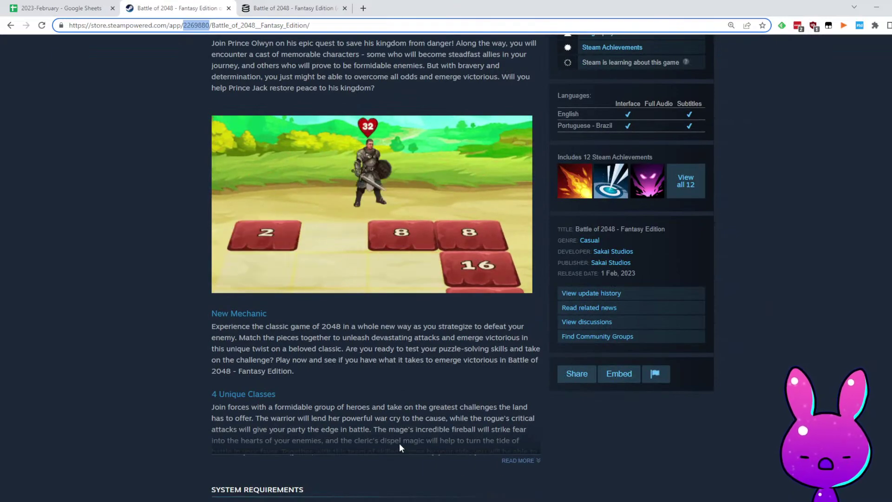
# Enter 0 positive reviews, 0 negative reviews and 1 follower for Battle of 2048 - Fantasy Edition in the spreadsheet
pyautogui.scroll(10, 396, 424)
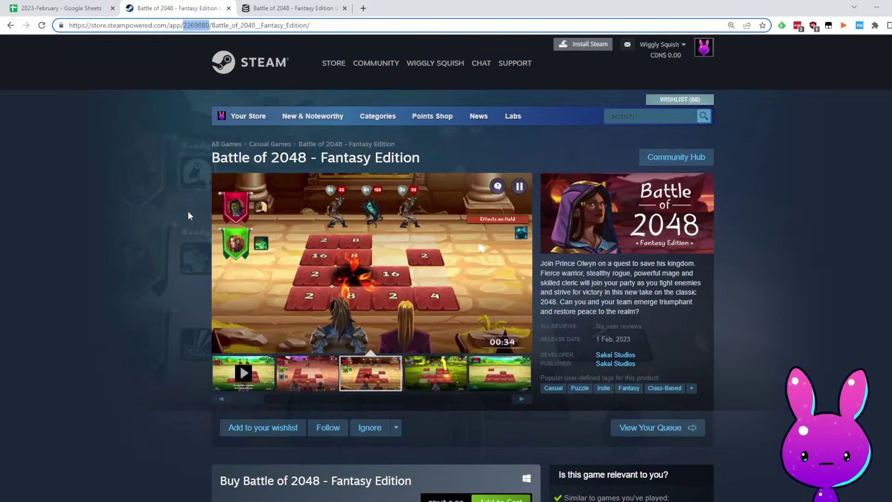
pyautogui.click(65, 8)
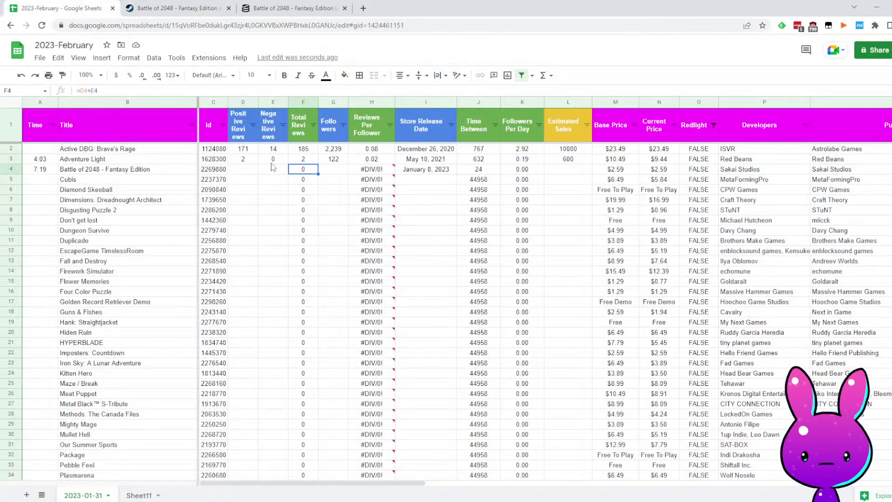
pyautogui.click(268, 172)
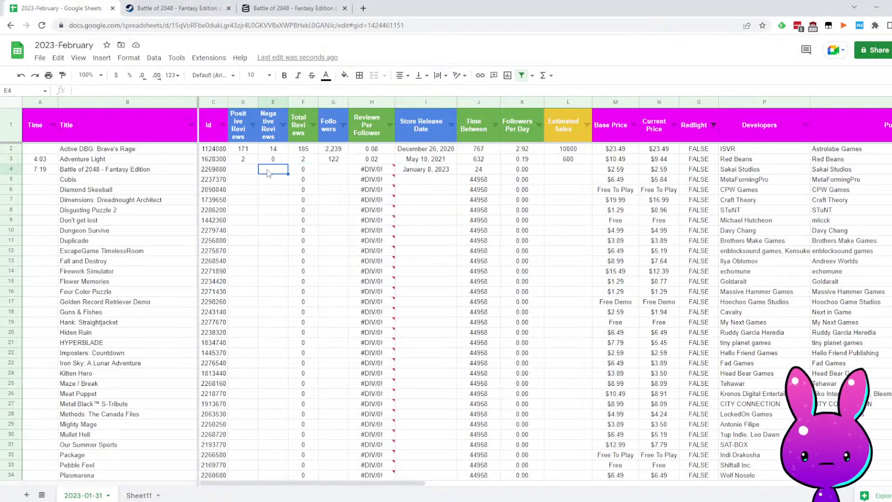
pyautogui.write('0')
pyautogui.press('Left')
pyautogui.write('0')
pyautogui.press('Right')
pyautogui.press('Right')
pyautogui.press('Right')
pyautogui.write('1')
pyautogui.press('Tab')
# Check the game's player figures on SteamDB and enter 30 as the Estimated Sales of Battle of 2048 - Fantasy Edition
pyautogui.click(290, 8)
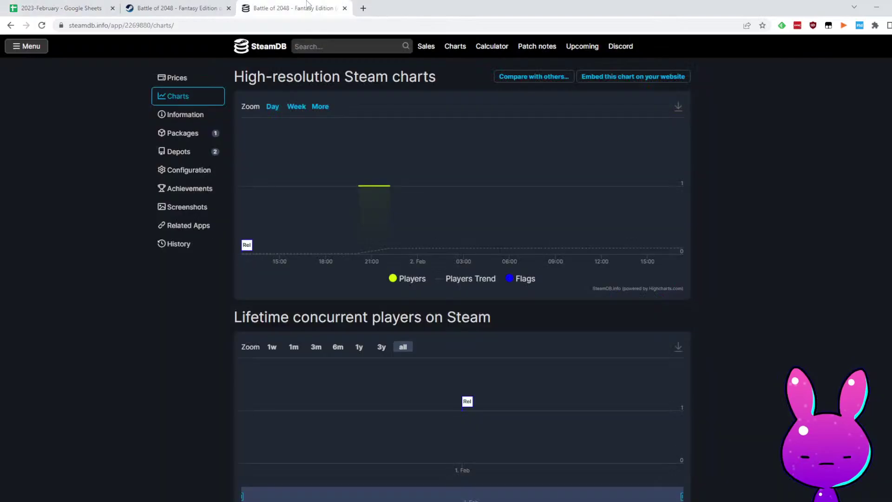
pyautogui.scroll(-5, 484, 402)
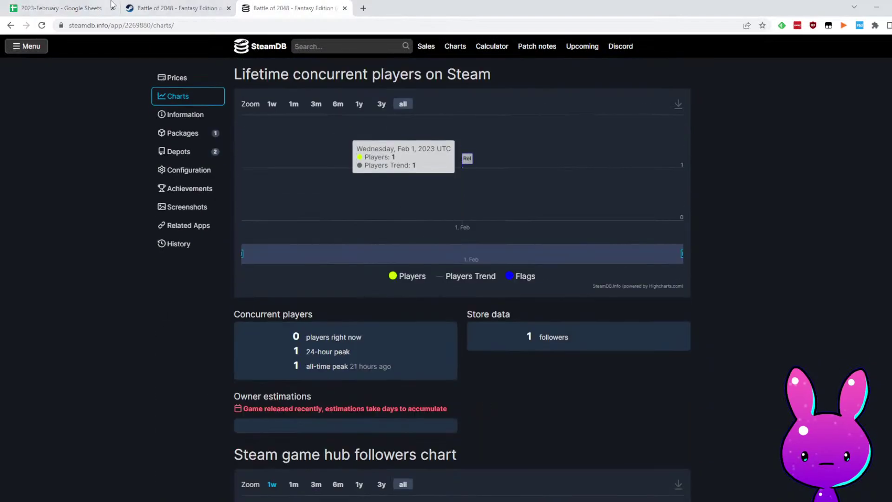
pyautogui.hotkey('ctrl', '1')
pyautogui.press('Right')
pyautogui.press('Right')
pyautogui.press('Right')
pyautogui.press('Right')
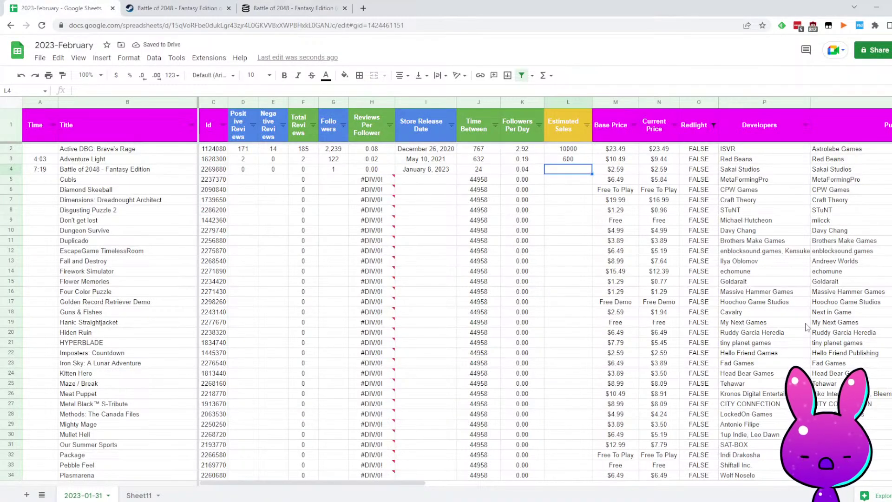
pyautogui.write('30')
pyautogui.press('Return')
# Enter 9:24 as the Time for Cubis in the spreadsheet
pyautogui.press('Left')
pyautogui.press('Left')
pyautogui.press('Left')
pyautogui.press('Left')
pyautogui.press('Left')
pyautogui.press('Left')
pyautogui.press('Left')
pyautogui.press('Left')
pyautogui.press('Left')
pyautogui.press('Left')
pyautogui.press('Left')
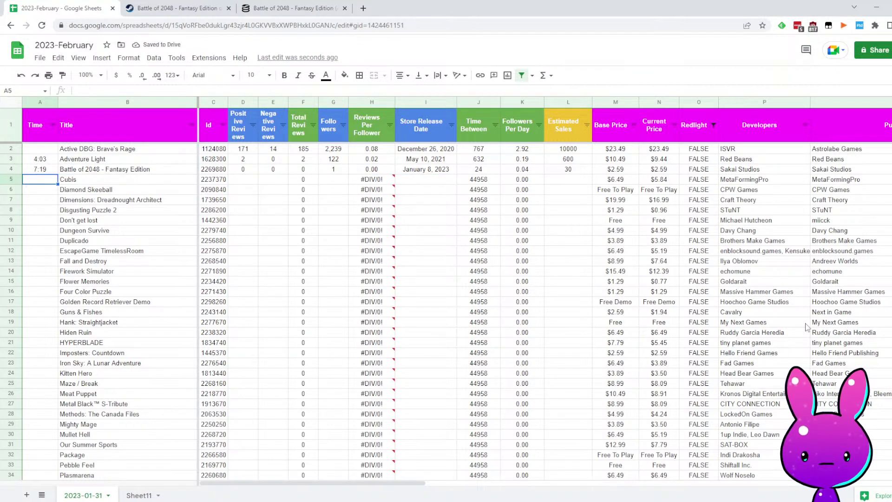
pyautogui.write('10')
pyautogui.write('24')
pyautogui.press('Tab')
# Open the Steam store page of Cubis using its app ID 2237370 from the spreadsheet
pyautogui.press('Tab')
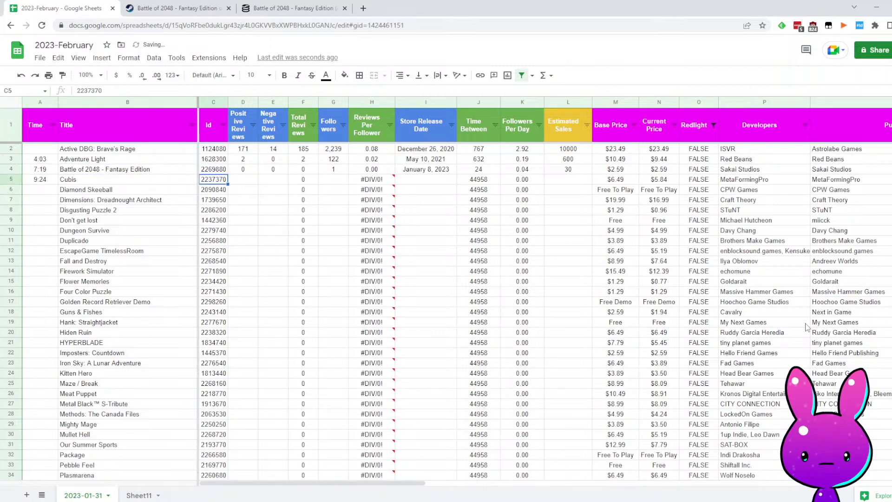
pyautogui.press('Right')
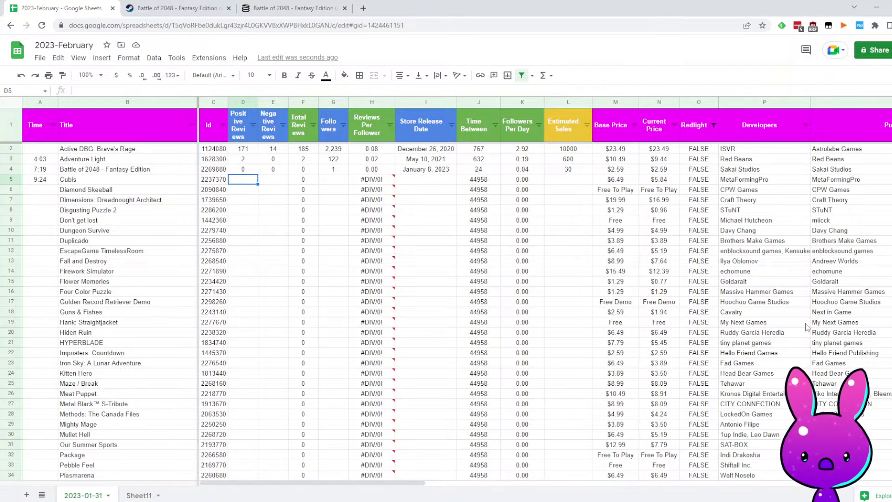
pyautogui.click(168, 9)
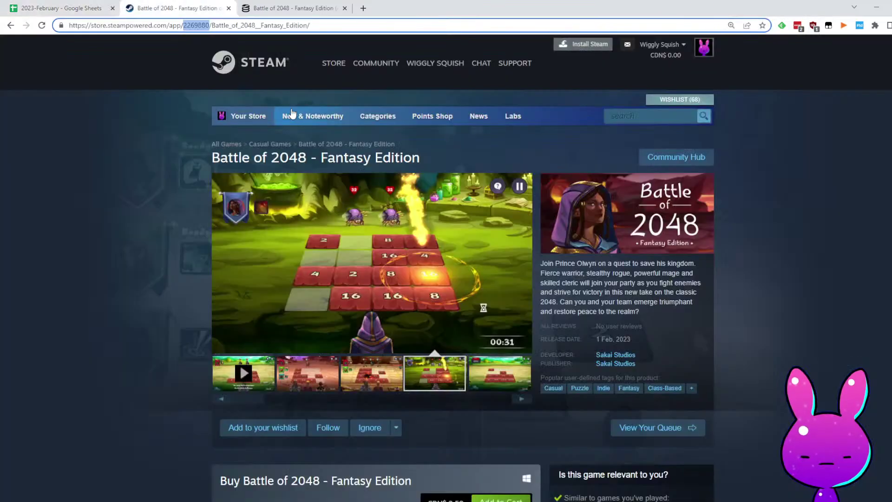
pyautogui.write('2237370')
pyautogui.press('Return')
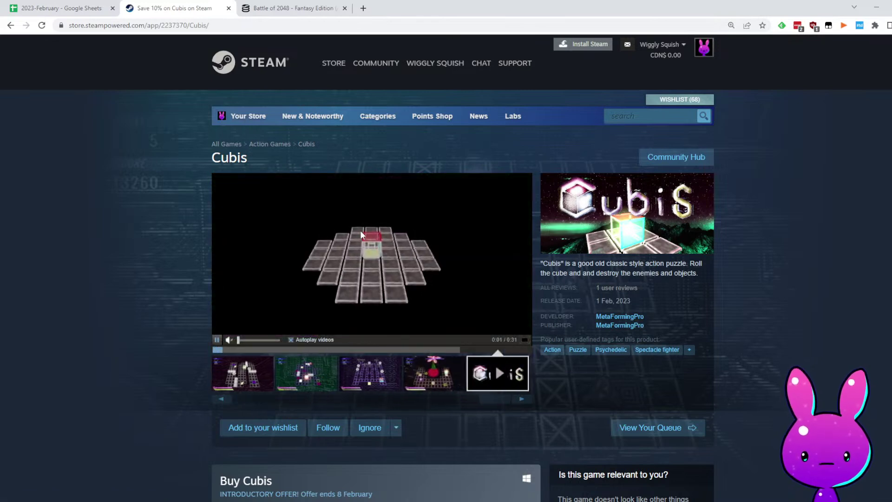
# Examine the screenshots, description and system requirements of Cubis on its Steam store page
pyautogui.click(359, 368)
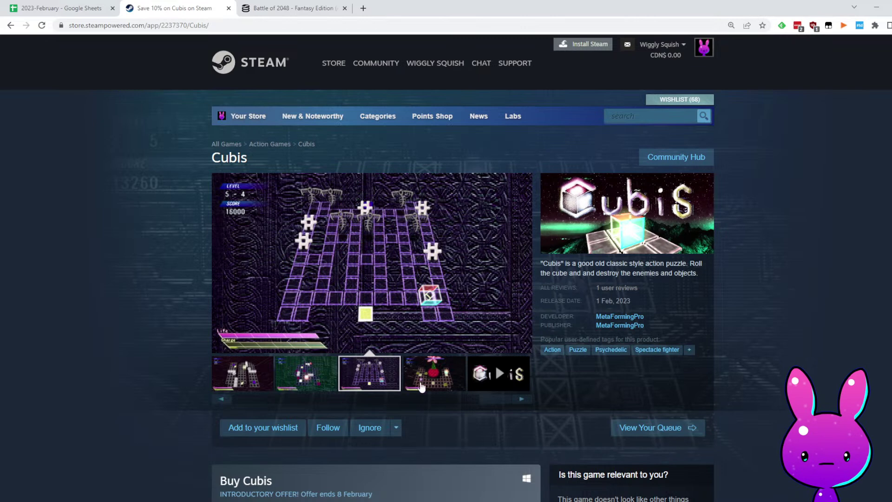
pyautogui.click(434, 372)
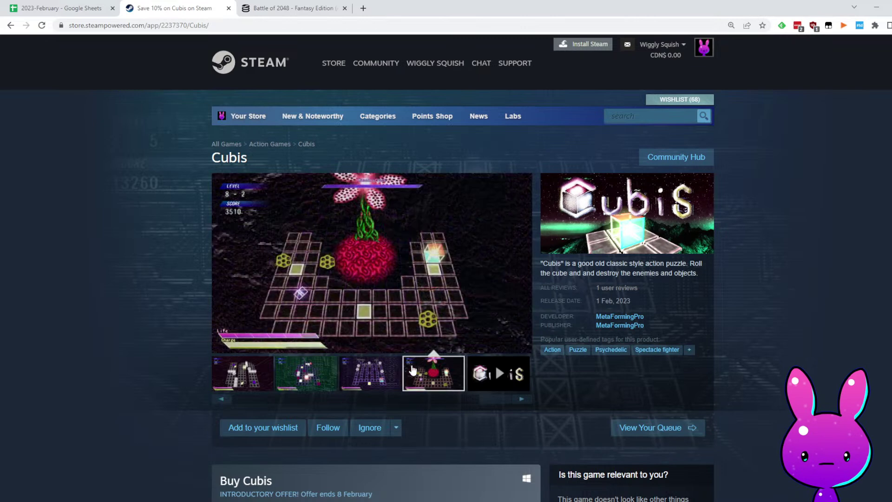
pyautogui.click(286, 384)
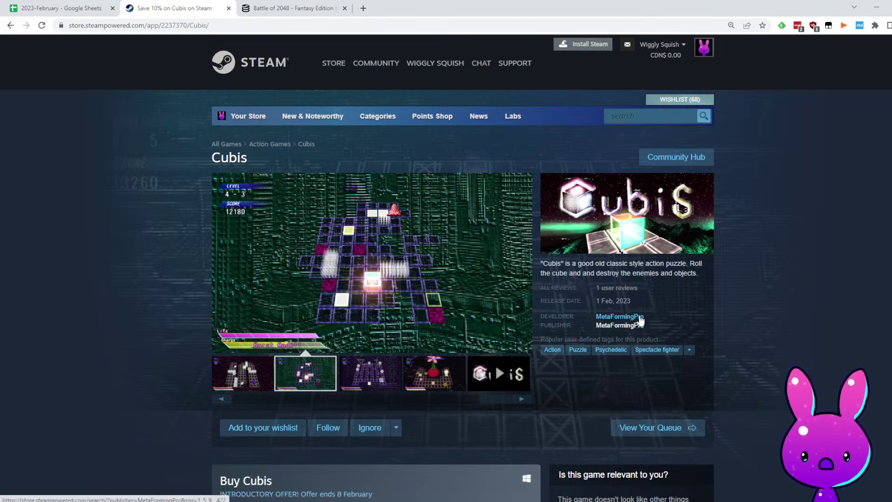
pyautogui.scroll(-1, 583, 363)
pyautogui.scroll(-9, 583, 361)
pyautogui.moveTo(239, 166); pyautogui.dragTo(335, 153)
pyautogui.moveTo(200, 161); pyautogui.dragTo(423, 161)
pyautogui.click(343, 231)
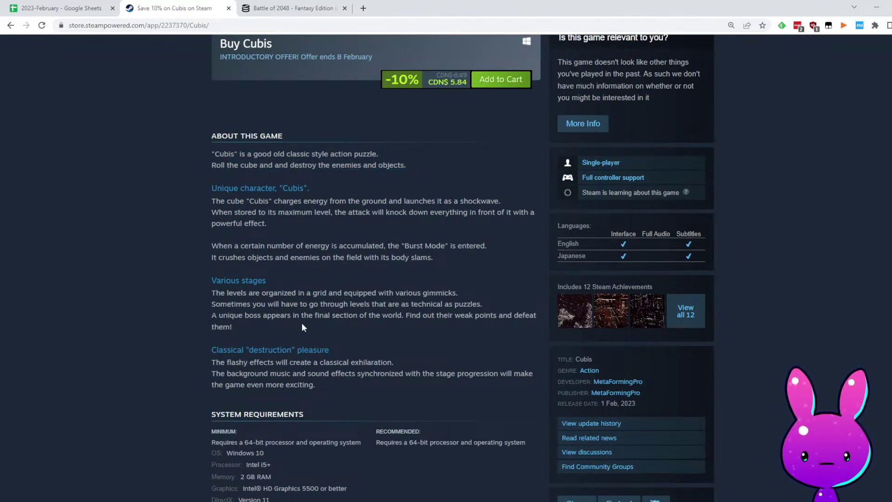
pyautogui.moveTo(211, 293); pyautogui.dragTo(329, 349)
pyautogui.scroll(-6, 441, 279)
pyautogui.scroll(-3, 432, 302)
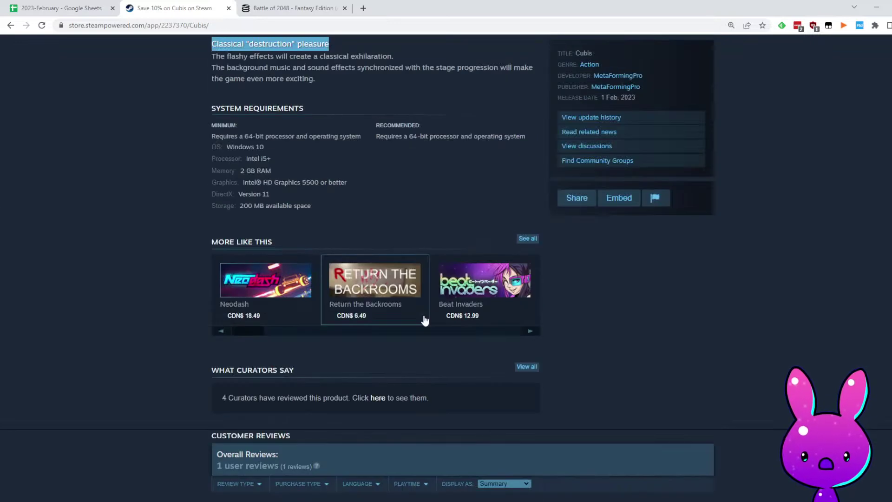
# Remove the Your Languages filter from the customer reviews of Cubis and read its review
pyautogui.scroll(5, 424, 322)
pyautogui.scroll(-6, 380, 312)
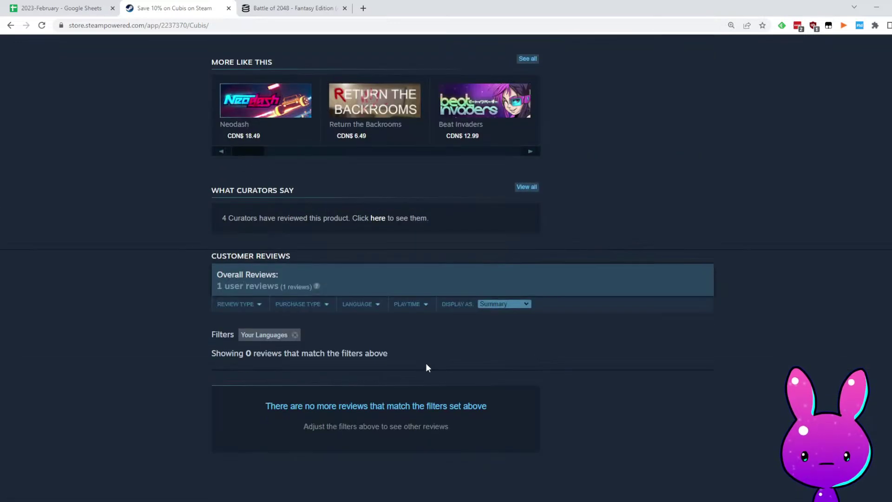
pyautogui.click(295, 334)
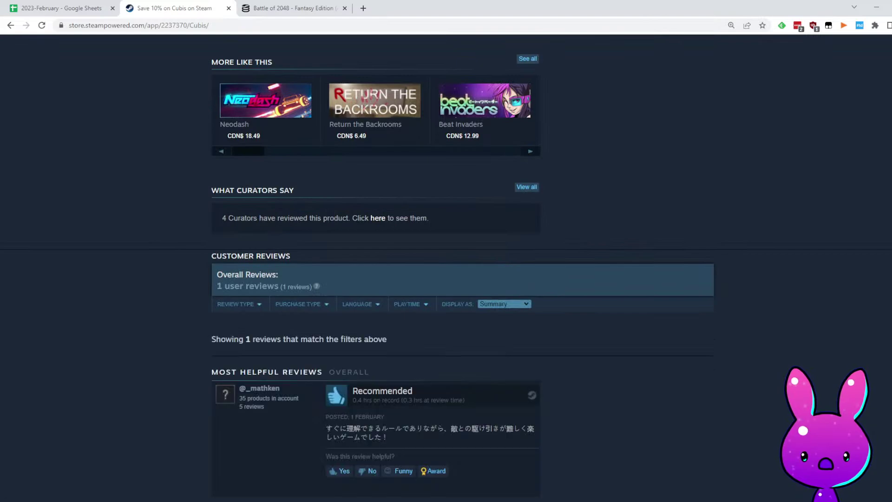
pyautogui.scroll(-4, 430, 442)
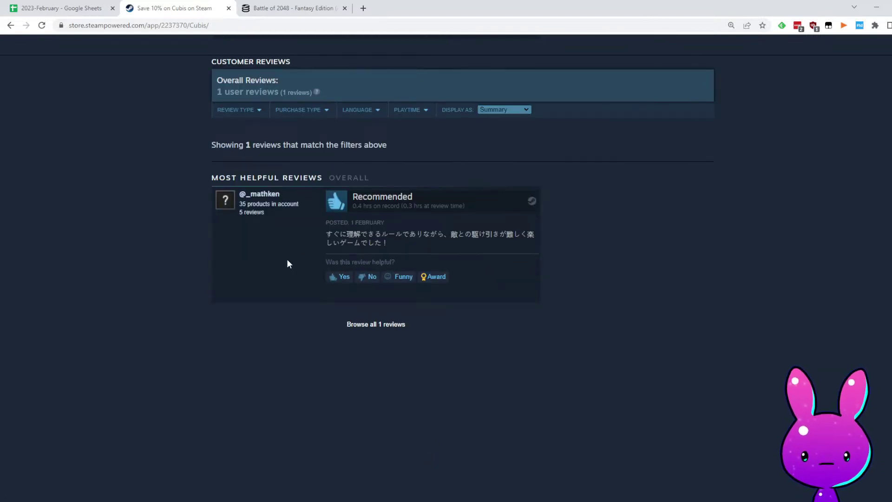
pyautogui.press('Home')
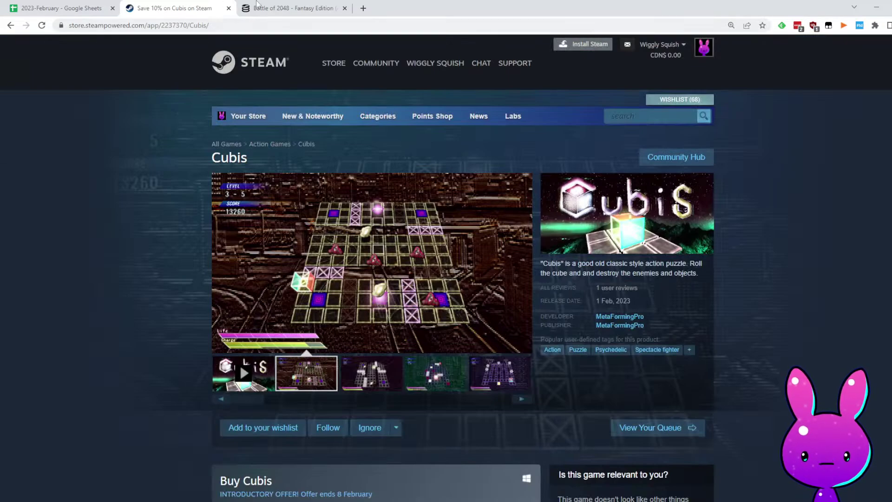
# Open the SteamDB charts page of Cubis using app ID 2237370
pyautogui.doubleClick(184, 26)
pyautogui.hotkey('ctrl', 'c')
pyautogui.click(291, 8)
pyautogui.doubleClick(163, 26)
pyautogui.hotkey('ctrl', 'v')
pyautogui.press('Return')
# Check the start of the Cubis followers chart and enter 12/7/2022 as its Store Release Date in the spreadsheet
pyautogui.scroll(-15, 589, 268)
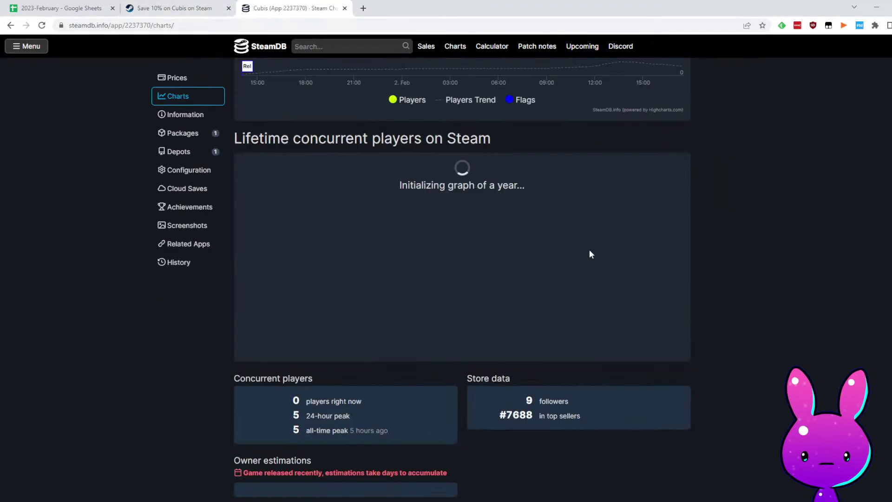
pyautogui.moveTo(254, 272)
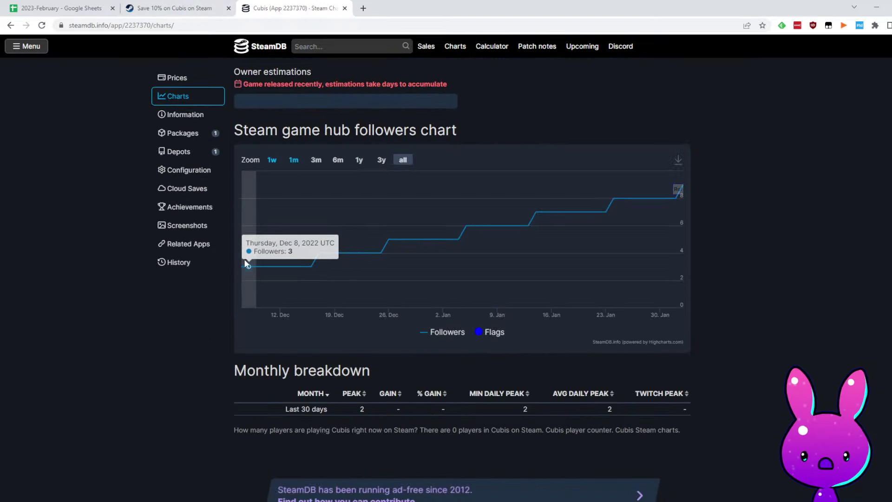
pyautogui.click(69, 8)
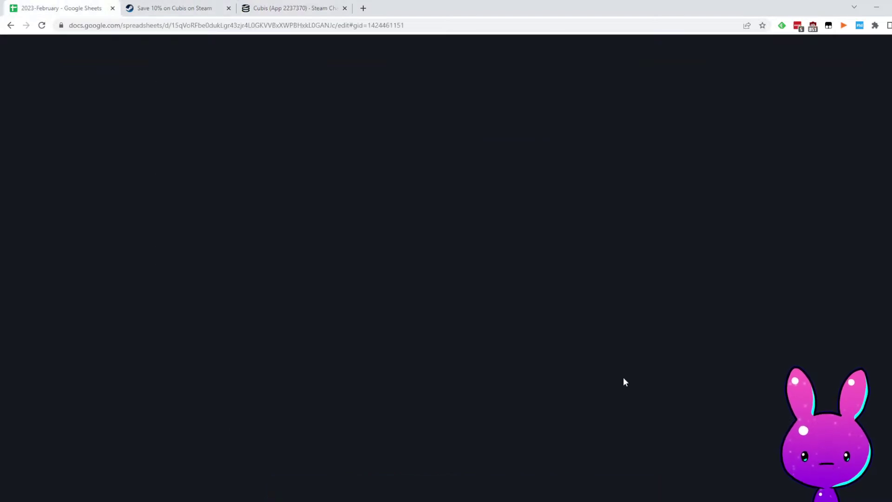
pyautogui.click(425, 179)
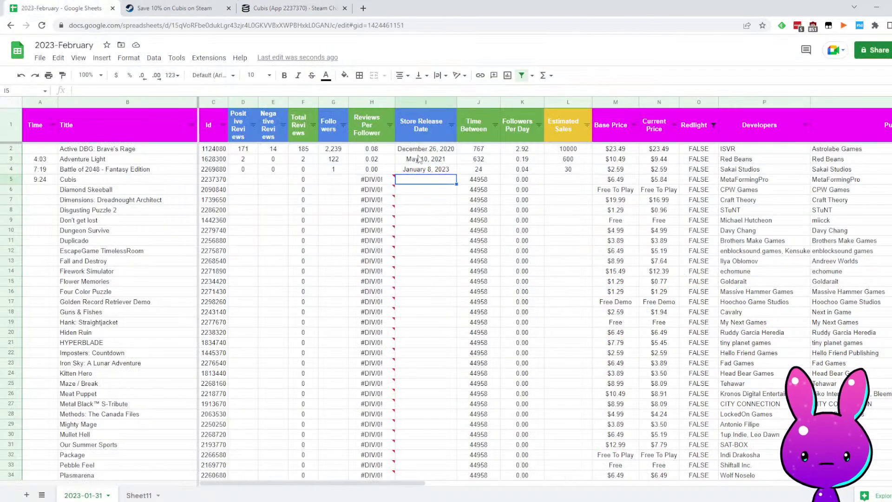
pyautogui.write('12/7/2023')
pyautogui.press('Return')
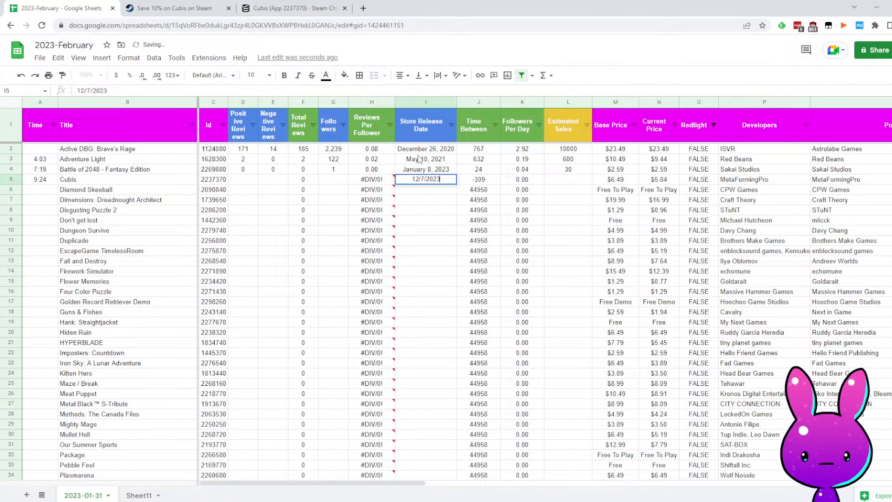
# Look up the Cubis follower count on SteamDB and enter 9 followers, 1 positive and 0 negative reviews in its row
pyautogui.press('Left')
pyautogui.press('Left')
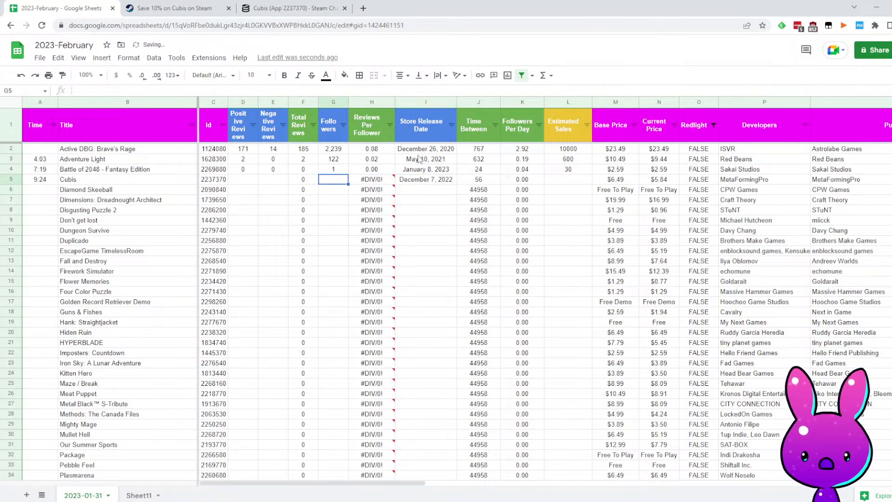
pyautogui.click(279, 8)
pyautogui.scroll(5, 553, 277)
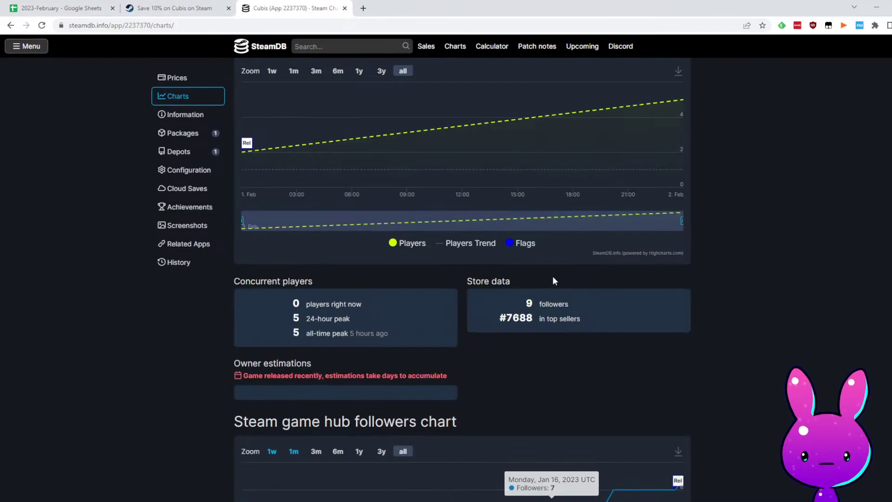
pyautogui.click(34, 6)
pyautogui.press('Left')
pyautogui.press('Left')
pyautogui.press('Left')
pyautogui.write('1')
pyautogui.press('Tab')
pyautogui.write('0')
# Recheck Cubis on its Steam store page and enter 80 as its Estimated Sales in the spreadsheet
pyautogui.press('Right')
pyautogui.press('Right')
pyautogui.press('Right')
pyautogui.press('Right')
pyautogui.press('Right')
pyautogui.press('Right')
pyautogui.press('Right')
pyautogui.press('Left')
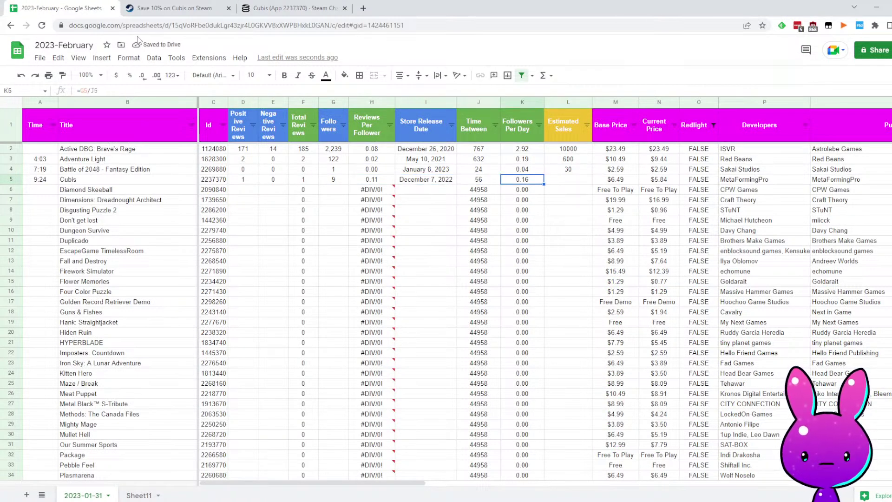
pyautogui.click(177, 8)
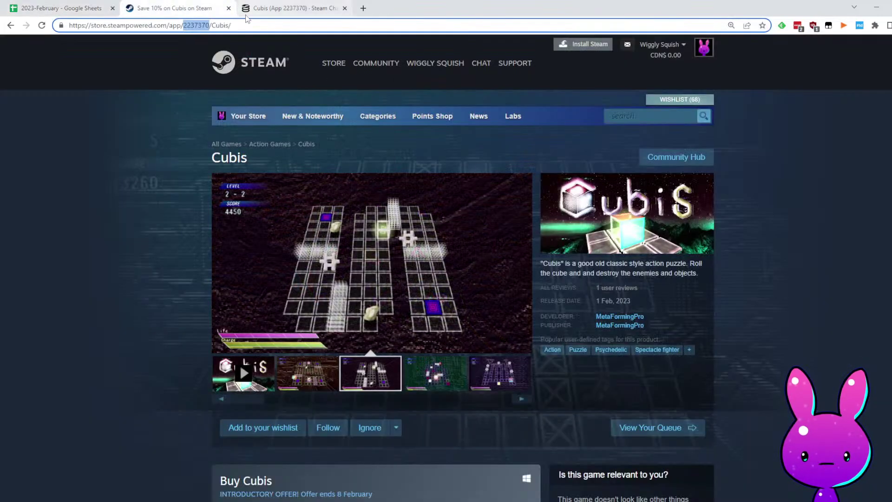
pyautogui.click(88, 6)
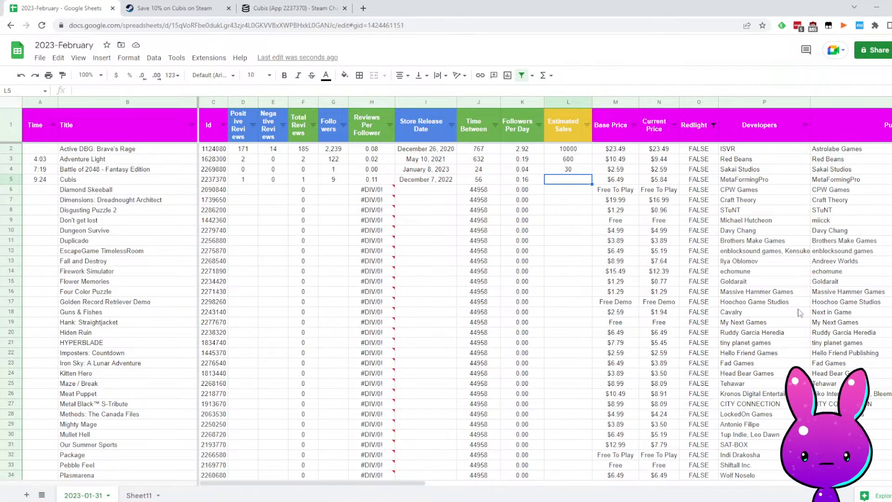
pyautogui.write('80')
pyautogui.press('Return')
# Enter 11:13 as the Time for Diamond Skeeball in the spreadsheet
pyautogui.press('Left')
pyautogui.press('Left')
pyautogui.press('Left')
pyautogui.press('Left')
pyautogui.press('Left')
pyautogui.press('Left')
pyautogui.press('Left')
pyautogui.press('Left')
pyautogui.press('Left')
pyautogui.press('Left')
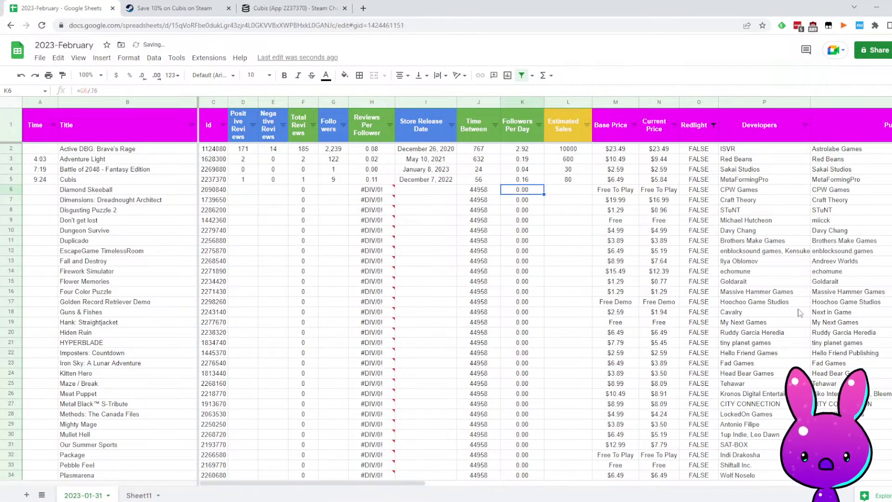
pyautogui.press('Left')
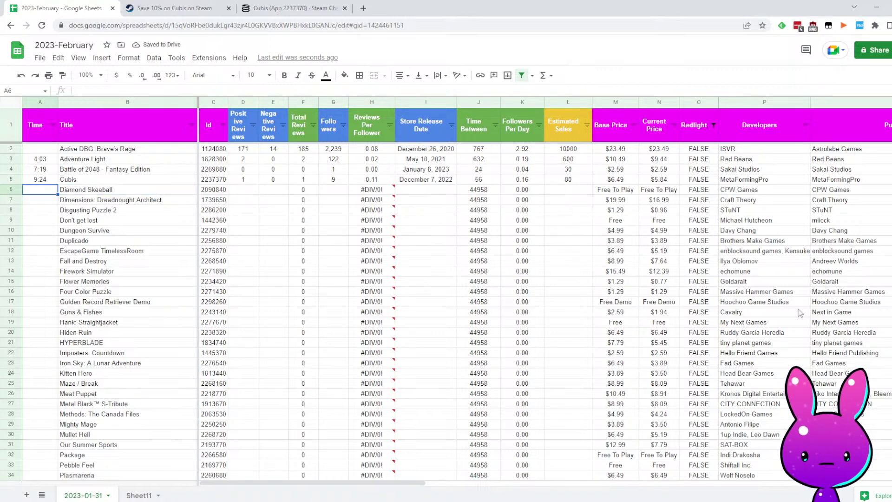
pyautogui.write('11:13')
pyautogui.press('Return')
# Open the Steam store page of Diamond Skeeball using its app ID 2090840 from the spreadsheet
pyautogui.press('Right')
pyautogui.press('Up')
pyautogui.press('Right')
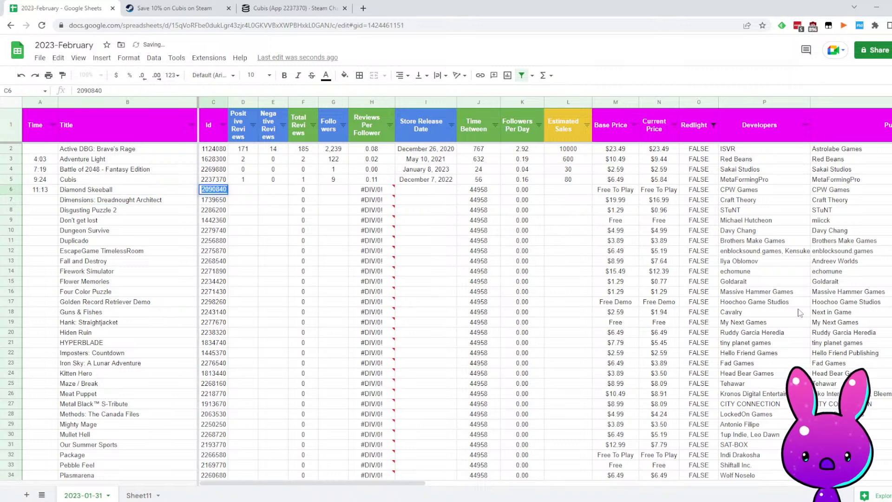
pyautogui.press('Right')
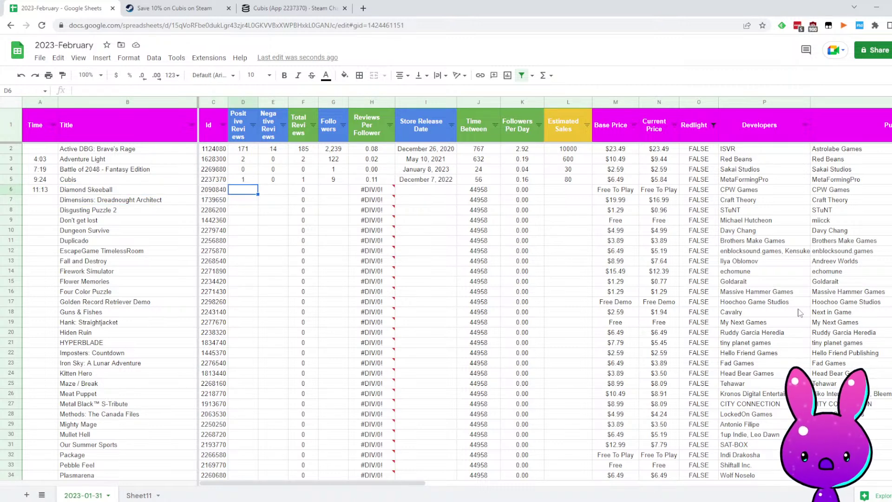
pyautogui.click(181, 8)
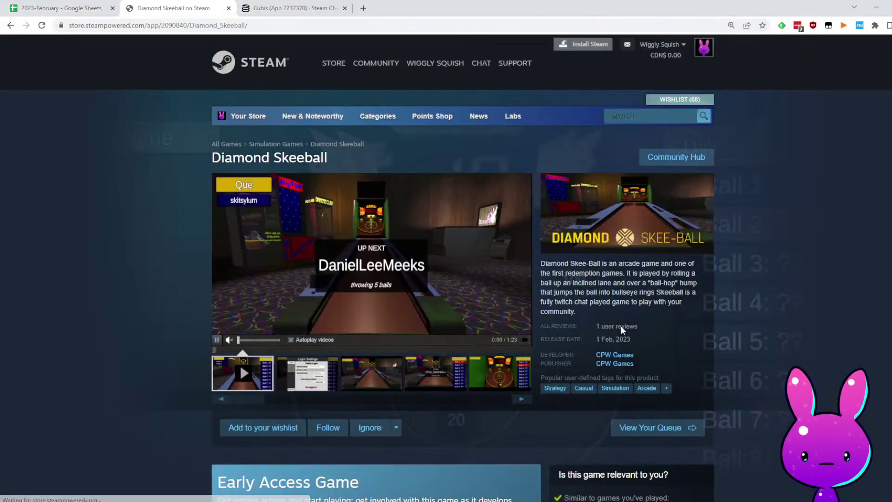
# Read Diamond Skeeball's short description, About This Game text and feature list on its Steam store page
pyautogui.moveTo(607, 264); pyautogui.dragTo(686, 255)
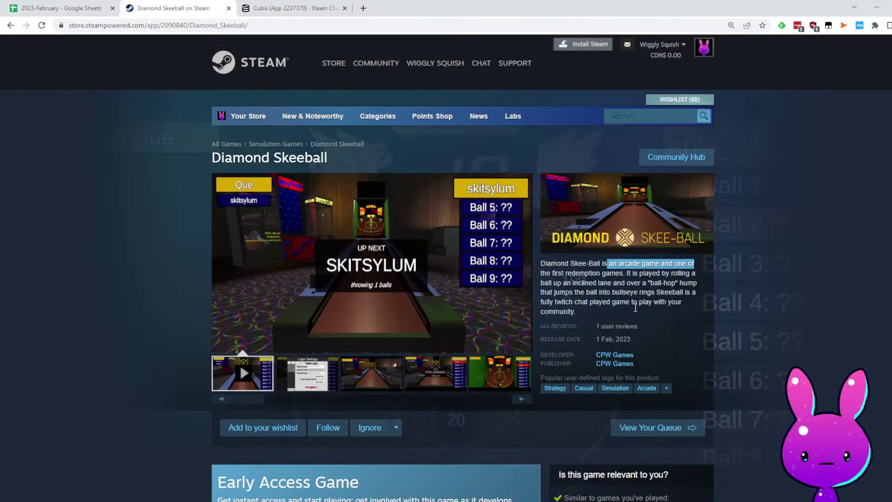
pyautogui.moveTo(575, 273); pyautogui.dragTo(603, 273)
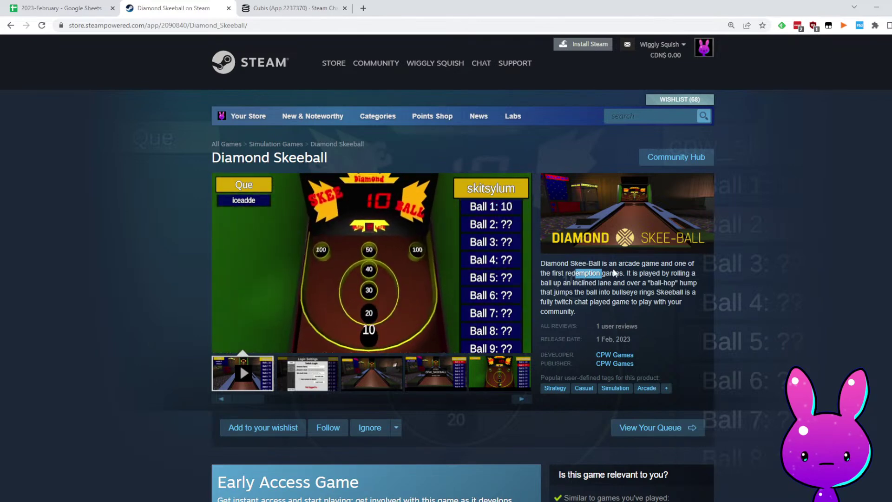
pyautogui.moveTo(628, 273); pyautogui.dragTo(695, 273)
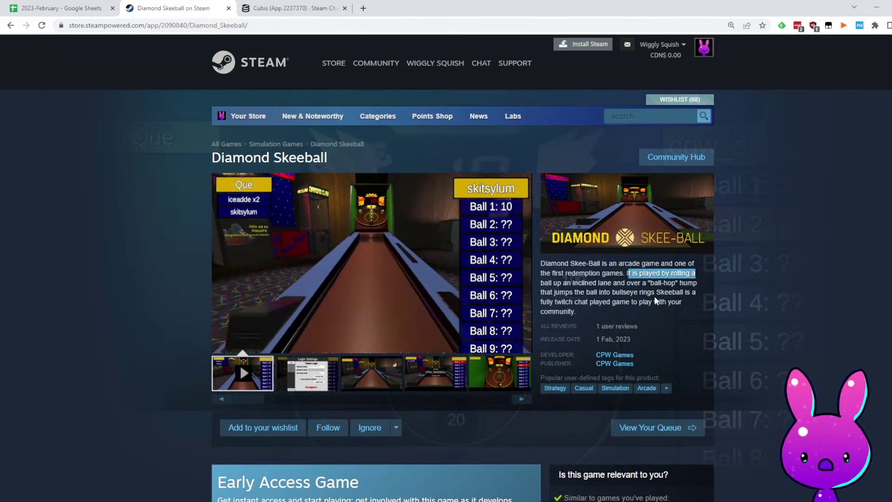
pyautogui.moveTo(571, 283); pyautogui.dragTo(658, 278)
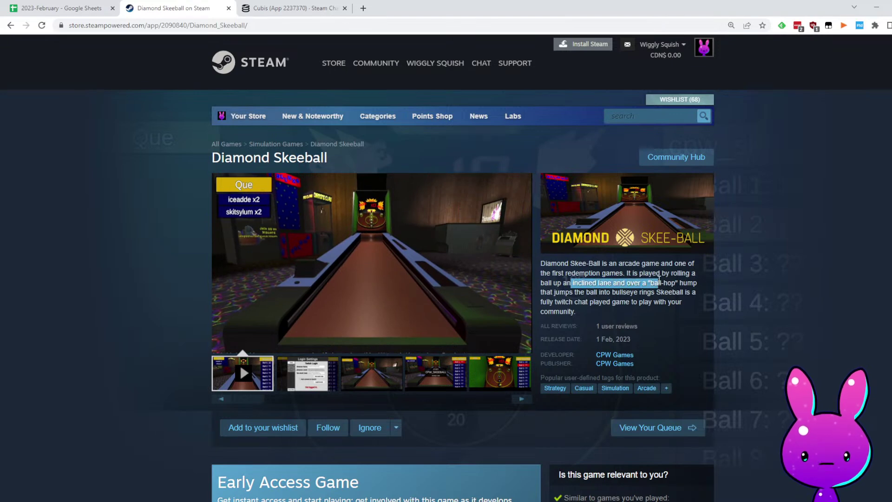
pyautogui.moveTo(560, 292); pyautogui.dragTo(654, 291)
pyautogui.click(662, 308)
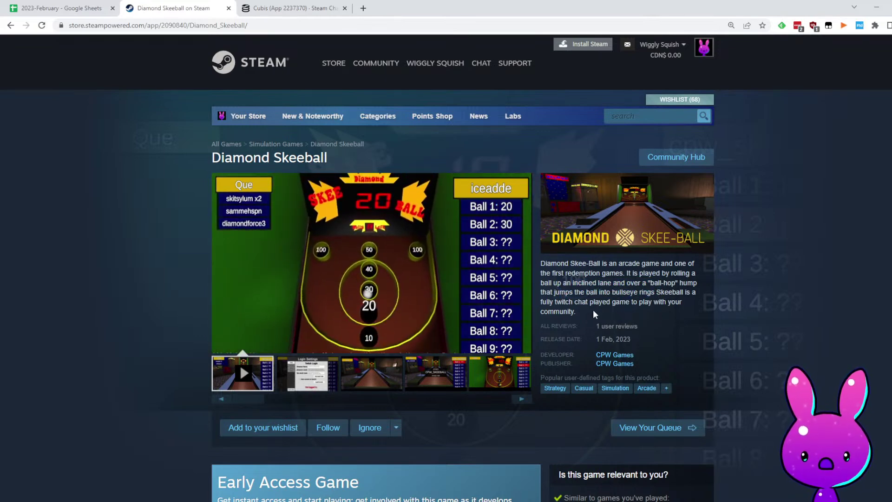
pyautogui.moveTo(590, 302); pyautogui.dragTo(693, 303)
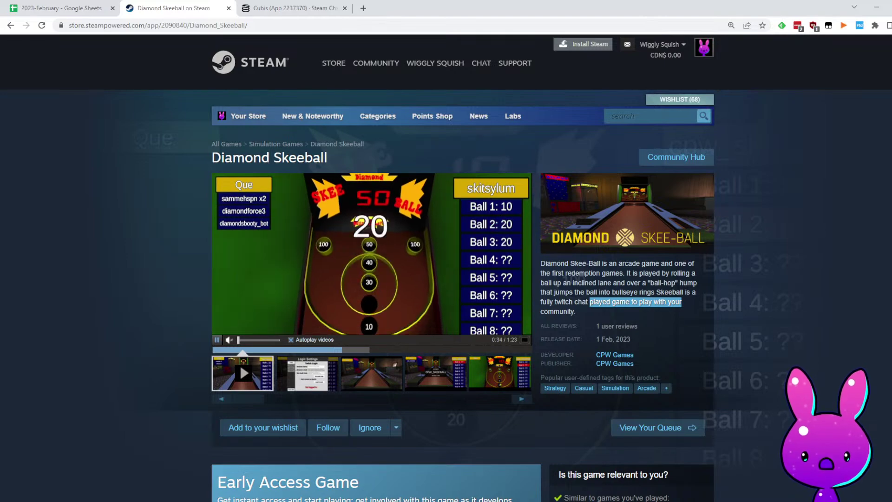
pyautogui.scroll(-7, 392, 367)
pyautogui.scroll(-8, 293, 300)
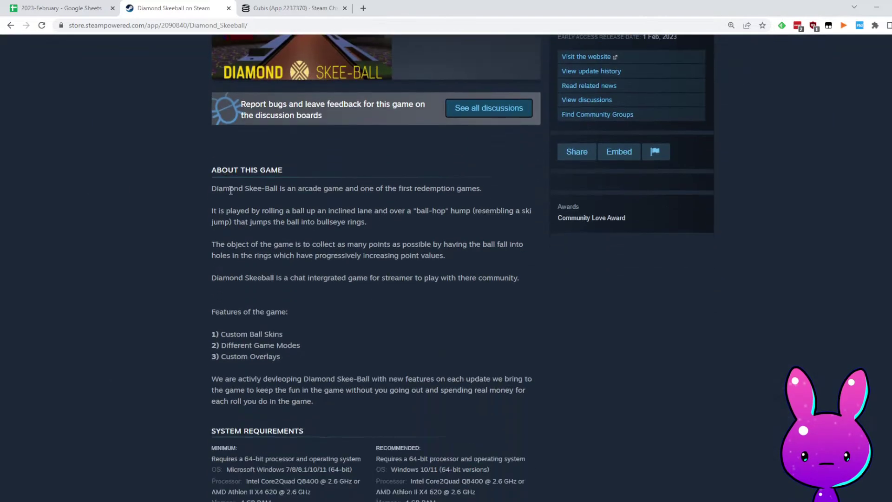
pyautogui.click(350, 237)
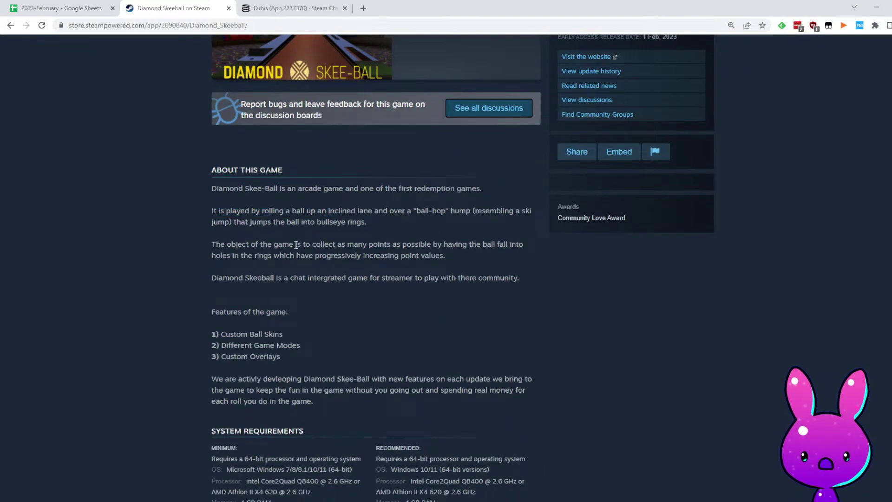
pyautogui.moveTo(294, 277); pyautogui.dragTo(519, 275)
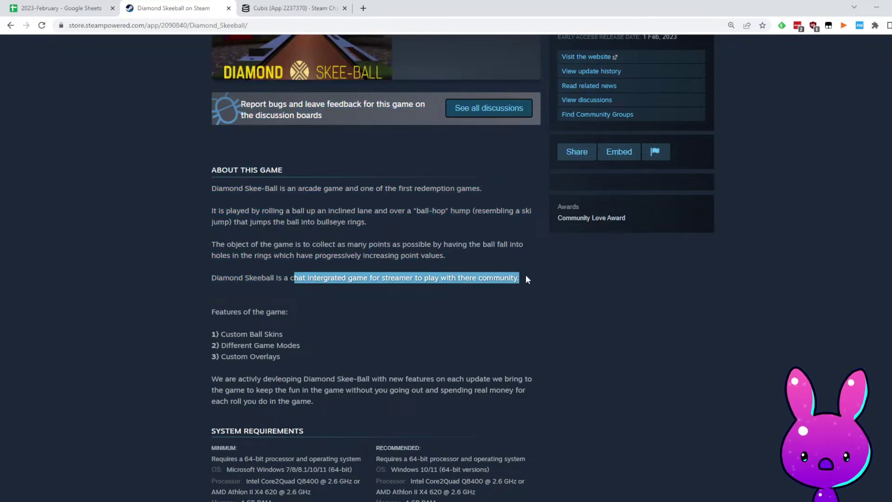
pyautogui.scroll(-3, 502, 284)
pyautogui.moveTo(209, 191); pyautogui.dragTo(301, 185)
pyautogui.click(294, 203)
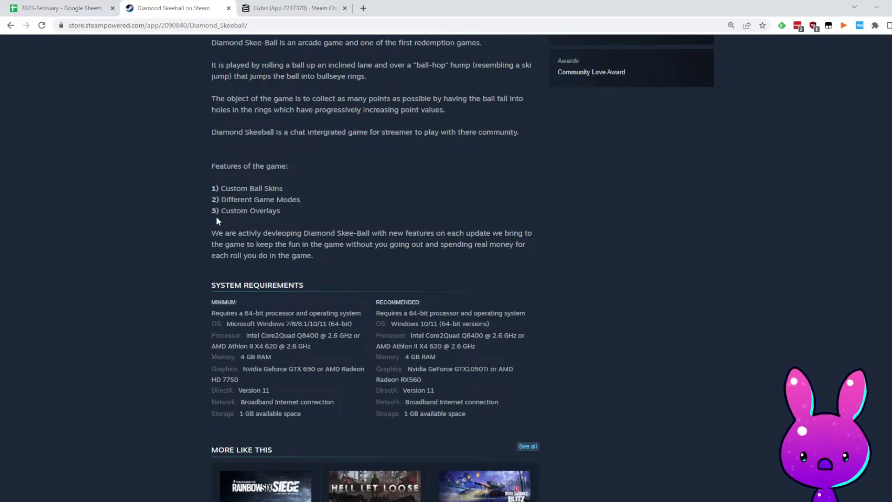
pyautogui.moveTo(302, 232); pyautogui.dragTo(244, 244)
pyautogui.click(289, 233)
# Read the full user review of Diamond Skeeball, expanding its hidden text, and look over the store page again
pyautogui.scroll(-12, 362, 231)
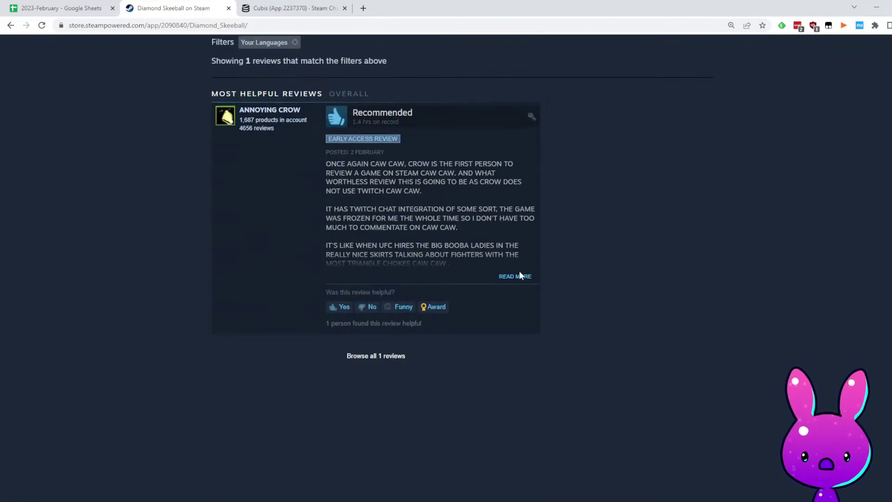
pyautogui.click(516, 276)
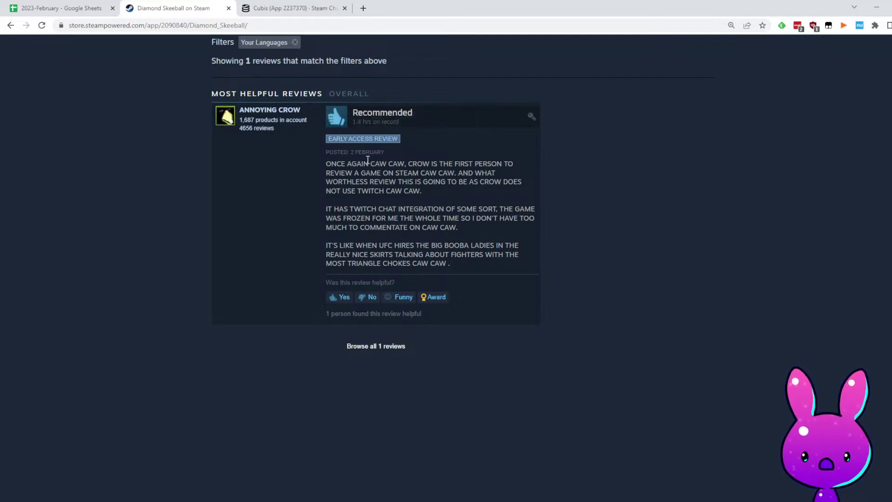
pyautogui.moveTo(331, 170); pyautogui.dragTo(388, 166)
pyautogui.moveTo(443, 166); pyautogui.dragTo(494, 173)
pyautogui.moveTo(391, 190); pyautogui.dragTo(398, 190)
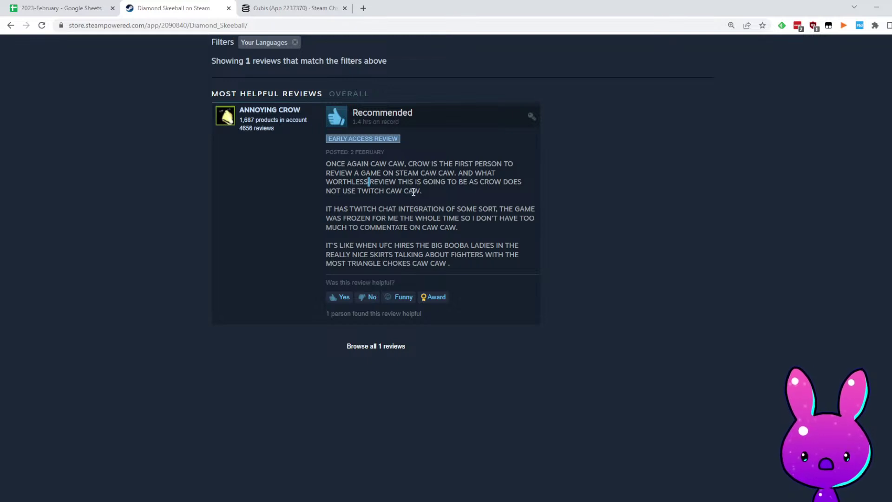
pyautogui.moveTo(394, 215); pyautogui.dragTo(511, 216)
pyautogui.click(361, 229)
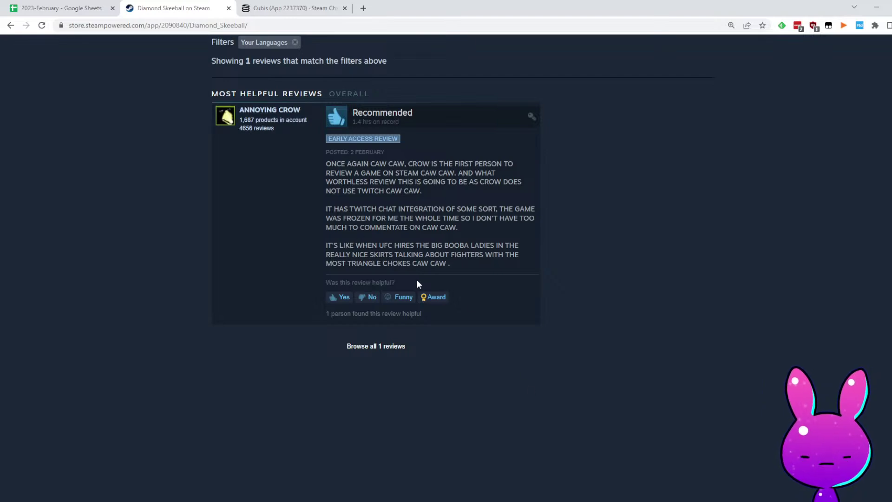
pyautogui.scroll(20, 541, 273)
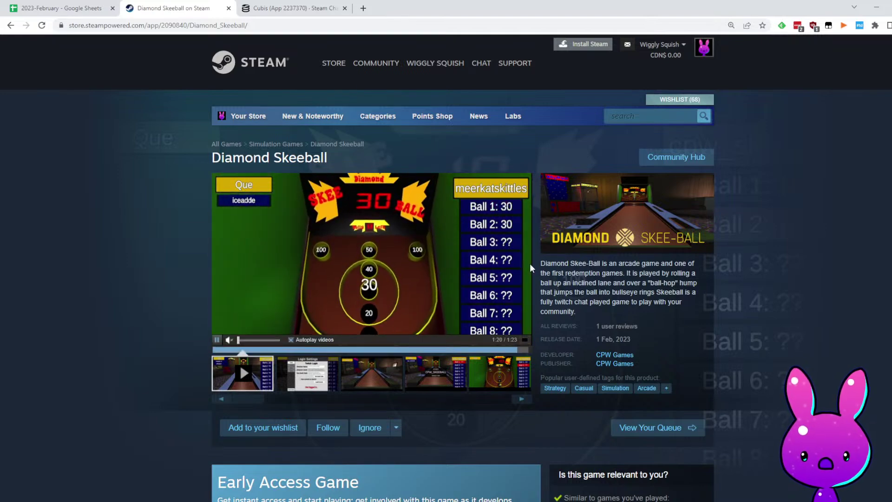
pyautogui.scroll(-15, 557, 255)
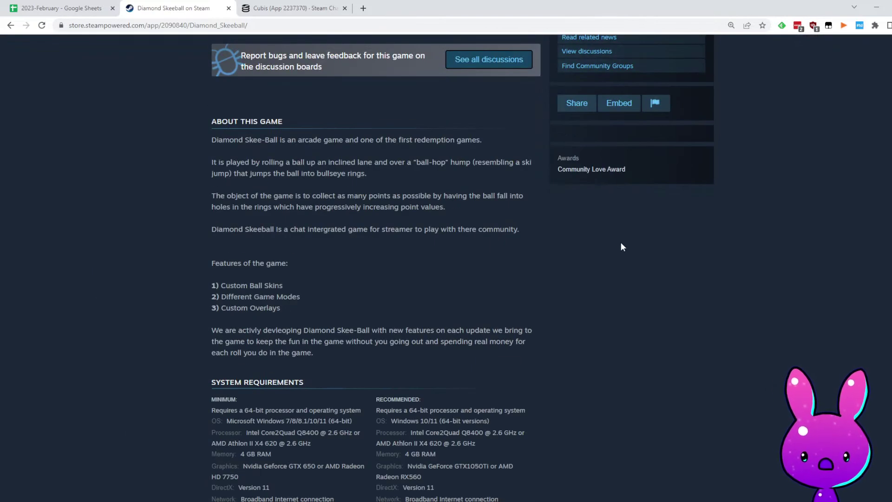
# Open the SteamDB charts page for Diamond Skeeball using app ID 2090840 from its store page address
pyautogui.scroll(15, 623, 246)
pyautogui.doubleClick(196, 25)
pyautogui.hotkey('ctrl', 'c')
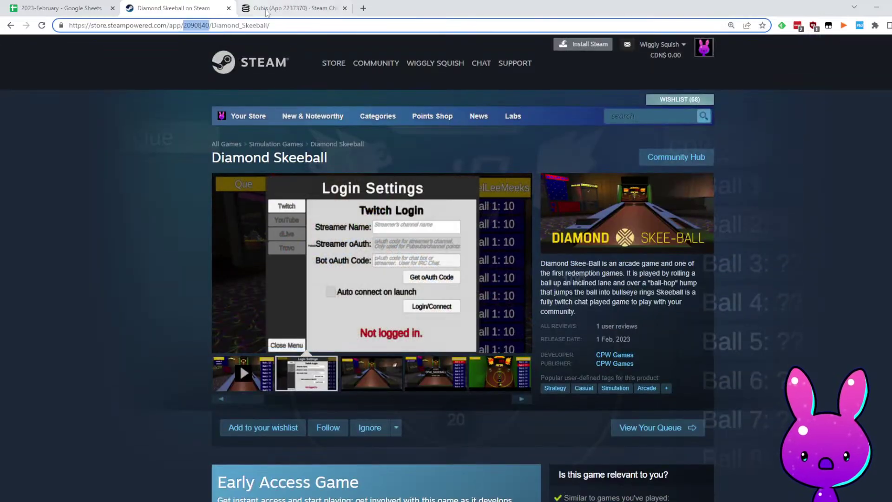
pyautogui.click(256, 11)
pyautogui.doubleClick(135, 26)
pyautogui.hotkey('ctrl', 'v')
pyautogui.press('Return')
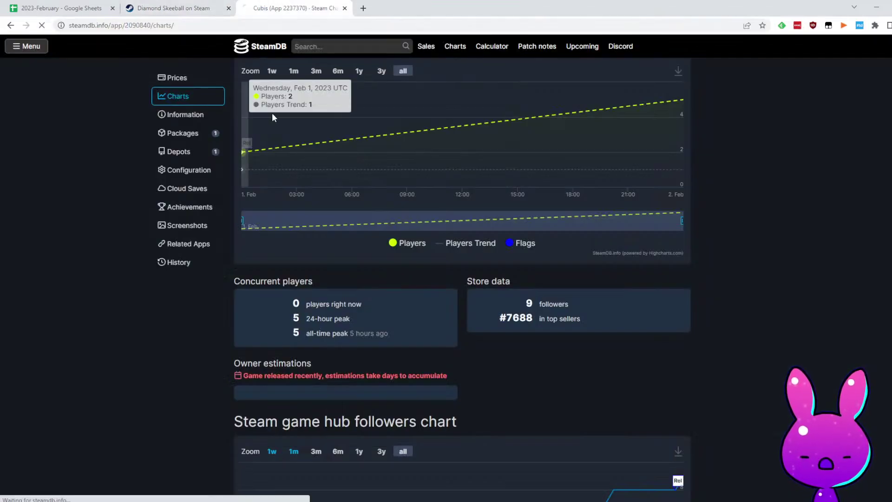
# Find the first date on Diamond Skeeball's SteamDB followers chart and enter July 28, 2022 as its Store Release Date in the spreadsheet
pyautogui.scroll(-4, 432, 186)
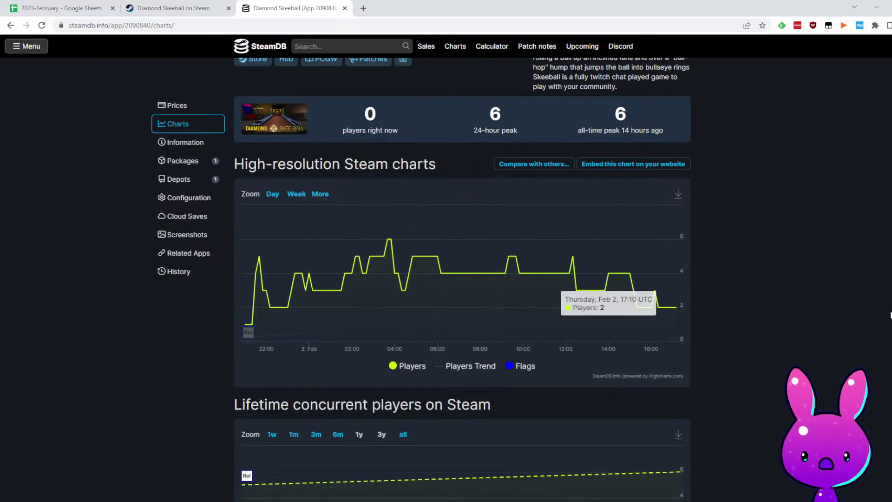
pyautogui.scroll(-5, 659, 364)
pyautogui.scroll(-1, 623, 381)
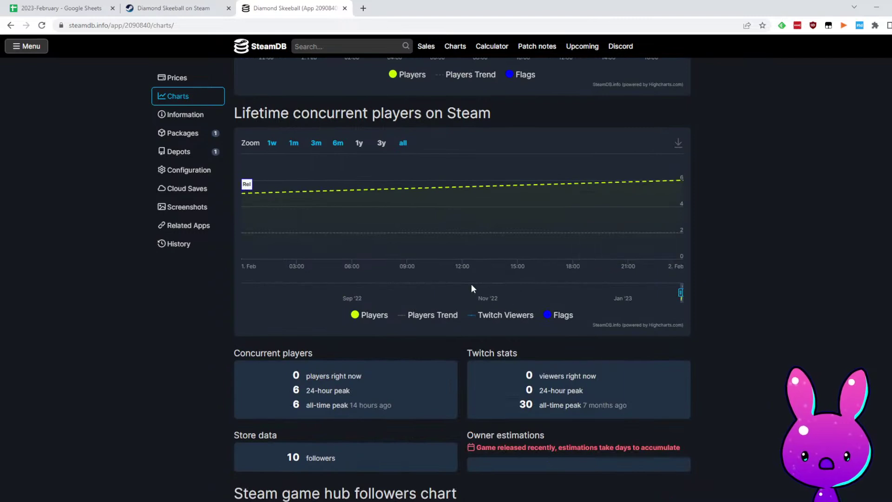
pyautogui.scroll(5, 527, 280)
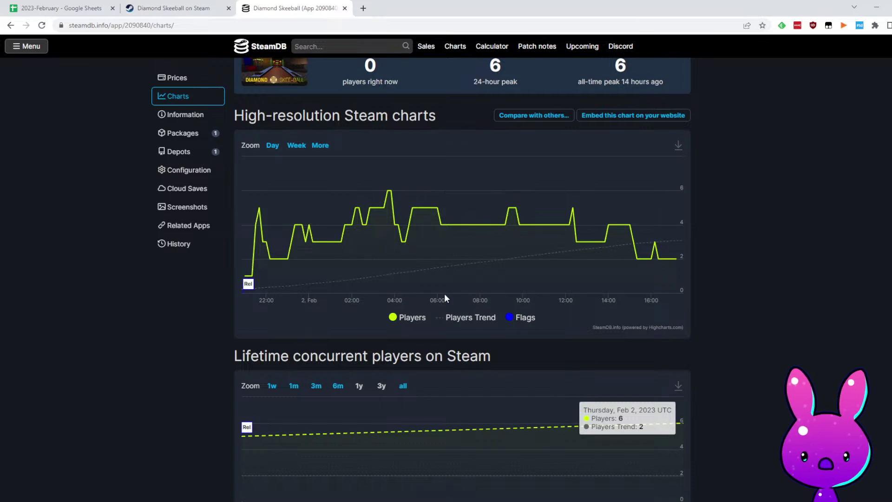
pyautogui.scroll(-10, 523, 255)
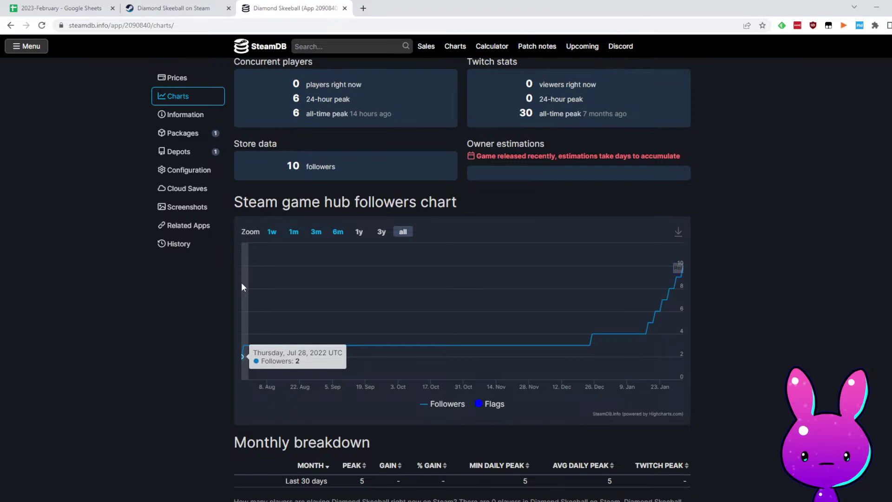
pyautogui.hotkey('ctrl', 'Tab')
pyautogui.click(413, 188)
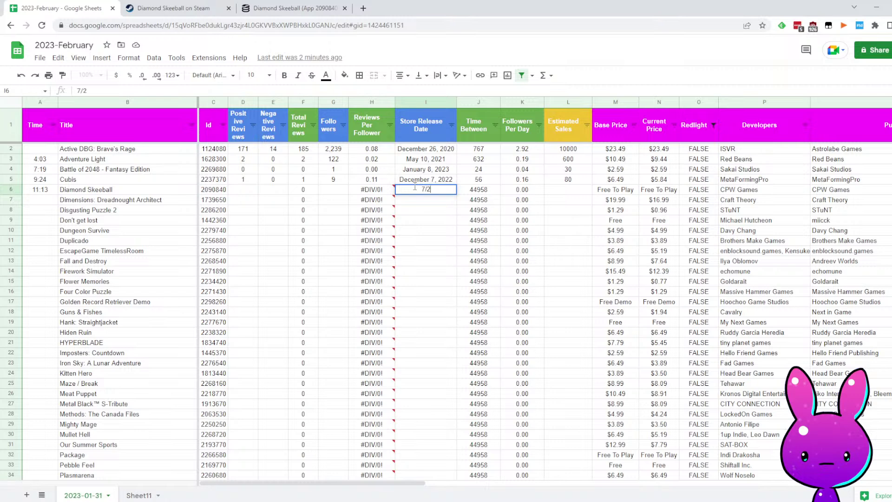
pyautogui.press('Return')
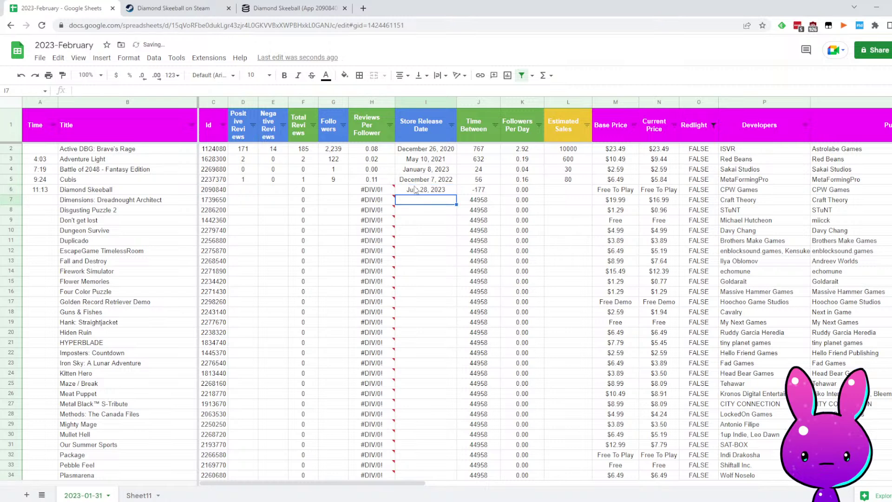
pyautogui.doubleClick(414, 188)
pyautogui.press('BackSpace')
pyautogui.write('2')
pyautogui.press('Return')
# Look up Diamond Skeeball's follower count on SteamDB and enter 10 as its Followers in the spreadsheet
pyautogui.press('Up')
pyautogui.press('Left')
pyautogui.press('Left')
pyautogui.press('Left')
pyautogui.click(292, 8)
pyautogui.scroll(3, 455, 350)
pyautogui.moveTo(285, 311); pyautogui.dragTo(303, 311)
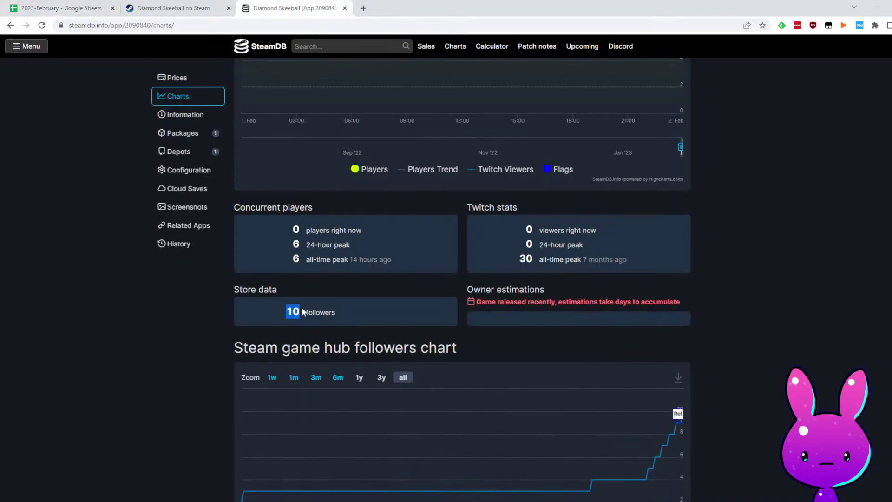
pyautogui.click(67, 6)
pyautogui.write('10')
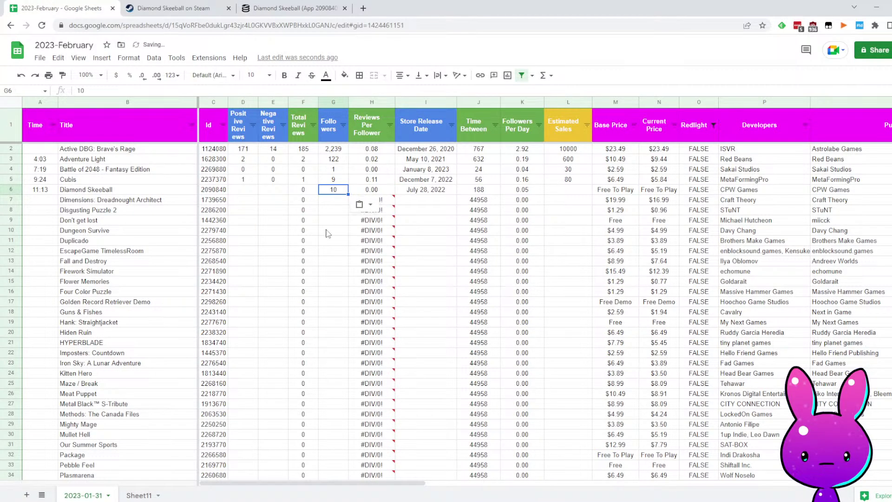
# Enter 1 positive review and 0 negative reviews in the Diamond Skeeball row
pyautogui.click(283, 191)
pyautogui.press('Left')
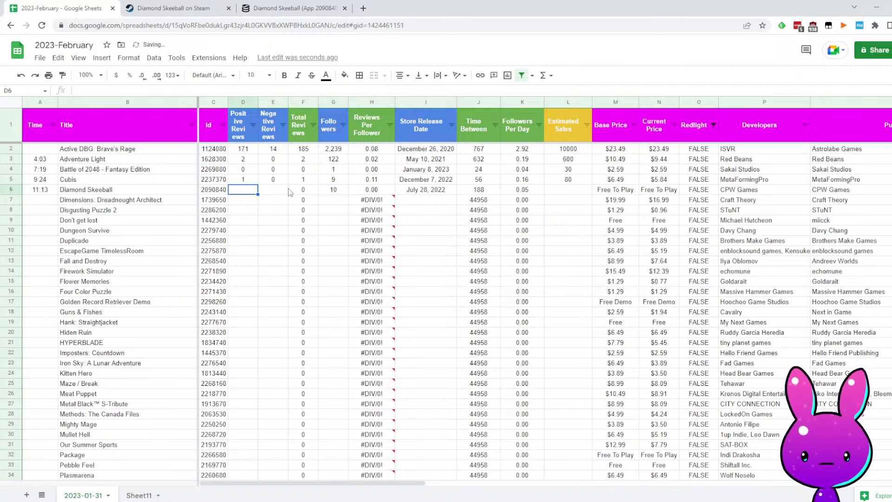
pyautogui.write('1')
pyautogui.press('Tab')
pyautogui.write('0')
pyautogui.press('Tab')
# Enter 100 as the Estimated Sales for Diamond Skeeball
pyautogui.press('Tab')
pyautogui.press('Tab')
pyautogui.press('Tab')
pyautogui.press('Tab')
pyautogui.press('Tab')
pyautogui.press('Tab')
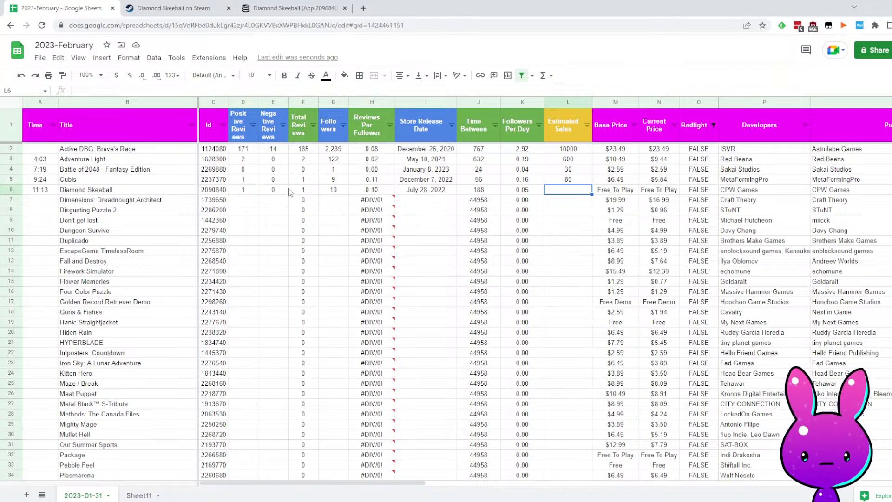
pyautogui.write('0')
pyautogui.press('Return')
# Enter 13:55 as the Time for Dimensions: Dreadnought Architect in the spreadsheet
pyautogui.press('Left')
pyautogui.press('Left')
pyautogui.press('Left')
pyautogui.press('Left')
pyautogui.press('Left')
pyautogui.press('Left')
pyautogui.press('Left')
pyautogui.press('Left')
pyautogui.press('Left')
pyautogui.press('Up')
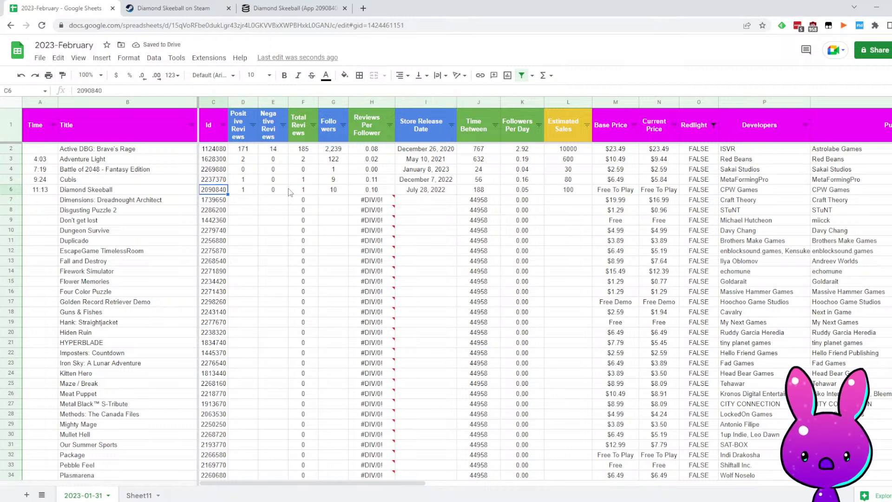
pyautogui.press('Left')
pyautogui.press('Down')
pyautogui.press('Right')
pyautogui.press('Left')
pyautogui.press('Left')
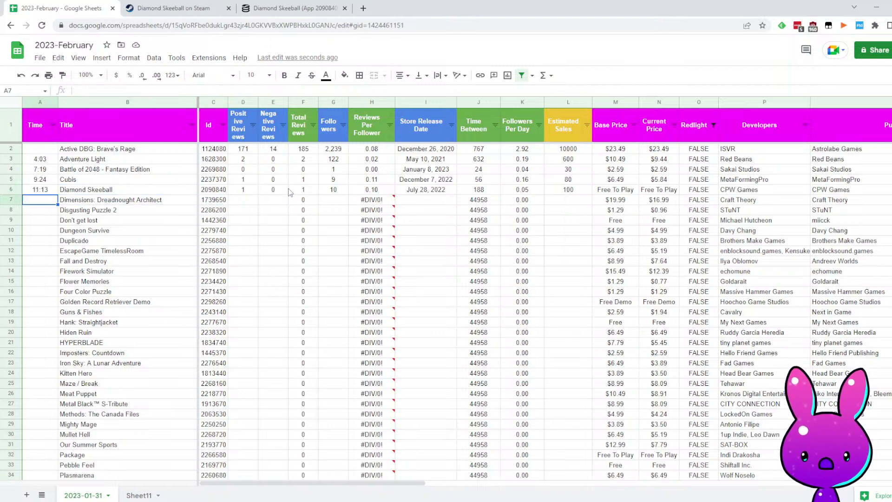
pyautogui.write('13:55')
pyautogui.press('Return')
# Open the Steam store page of Dimensions: Dreadnought Architect using its app ID 1739650 from the spreadsheet
pyautogui.press('Up')
pyautogui.press('Right')
pyautogui.press('Right')
pyautogui.press('Return')
pyautogui.hotkey('ctrl', 'a')
pyautogui.hotkey('ctrl', 'c')
pyautogui.press('Return')
pyautogui.press('Up')
pyautogui.press('Right')
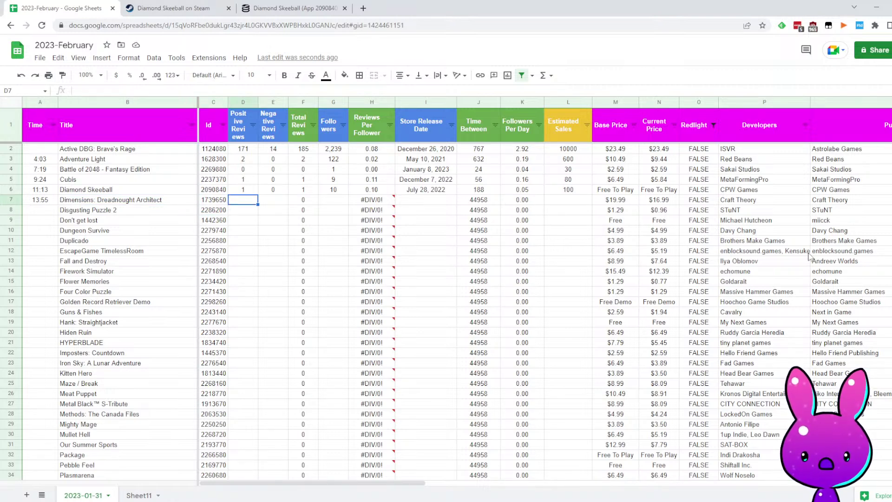
pyautogui.click(139, 4)
pyautogui.hotkey('ctrl', 'v')
pyautogui.press('Return')
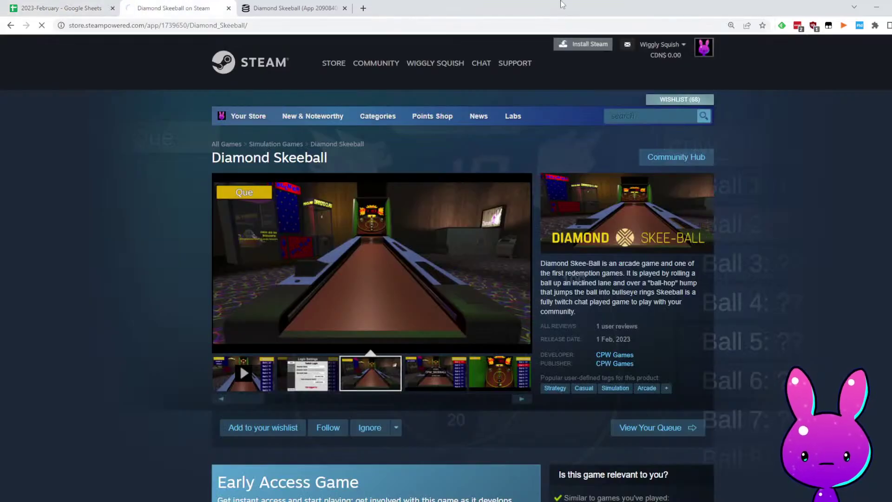
# Examine the store description, listed features and price of Dimensions: Dreadnought Architect, and skip through its trailer
pyautogui.moveTo(538, 262); pyautogui.dragTo(643, 263)
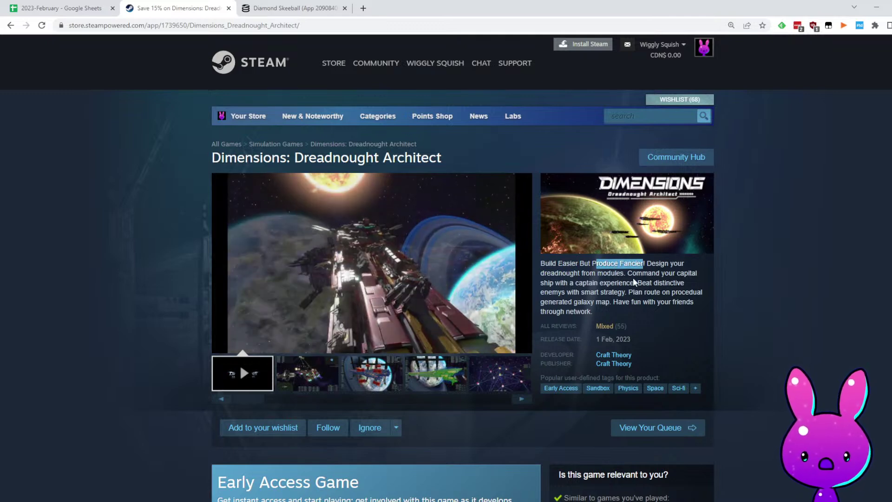
pyautogui.moveTo(627, 273); pyautogui.dragTo(699, 274)
pyautogui.click(603, 282)
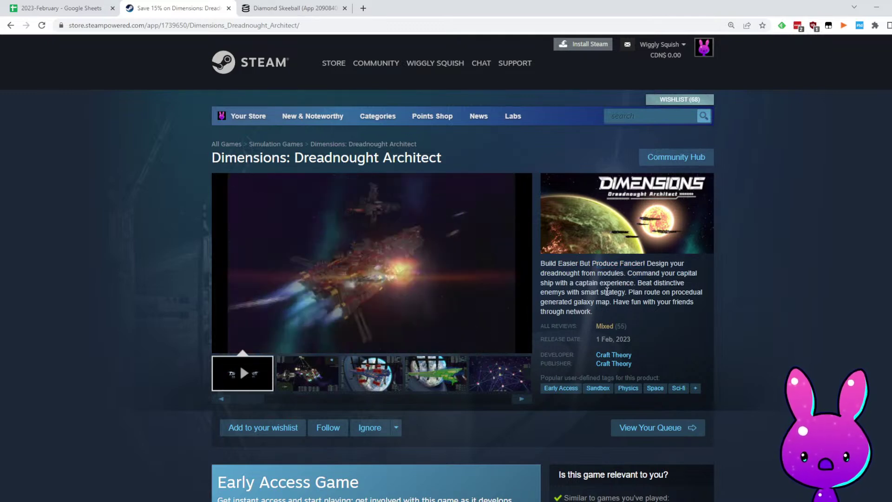
pyautogui.moveTo(583, 283); pyautogui.dragTo(634, 283)
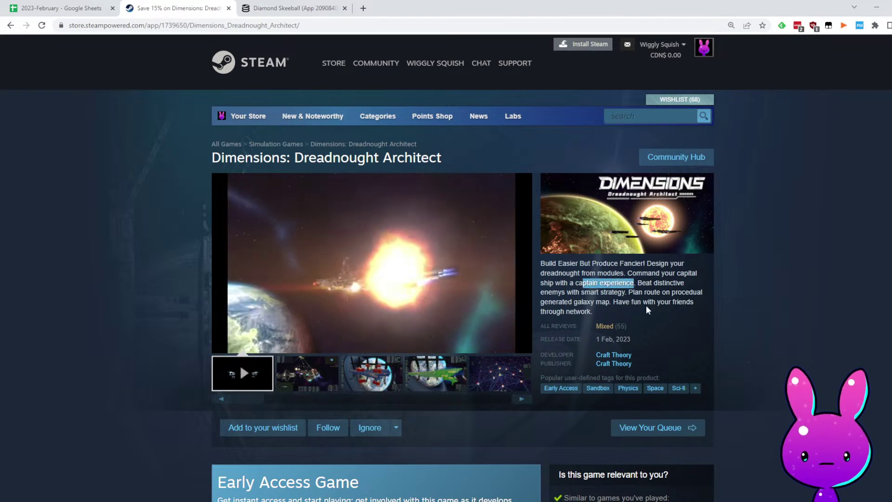
pyautogui.moveTo(566, 292); pyautogui.dragTo(673, 301)
pyautogui.click(673, 301)
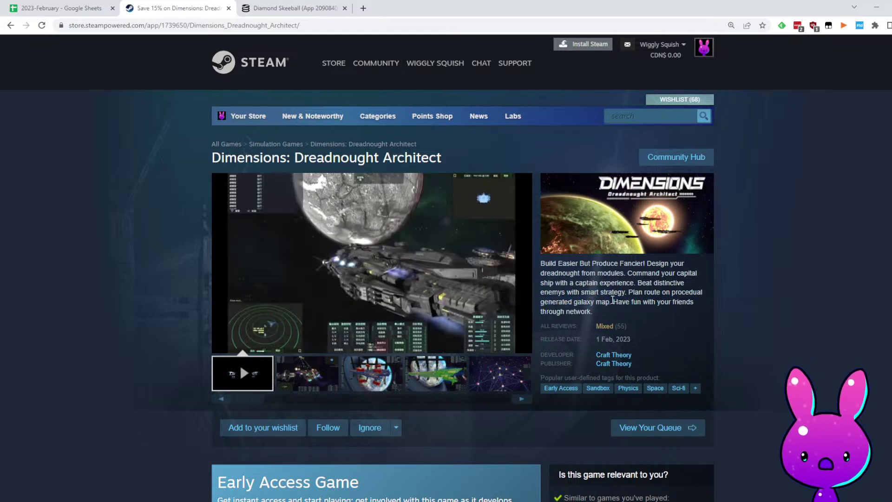
pyautogui.moveTo(596, 328)
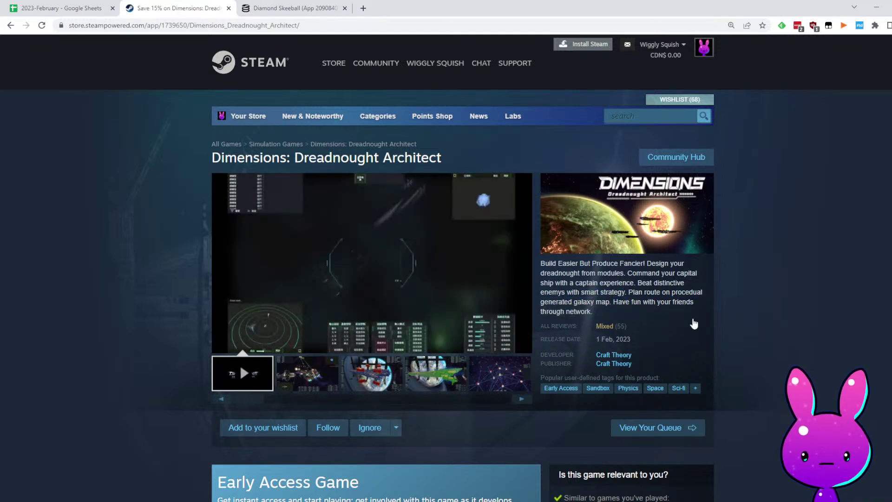
pyautogui.scroll(-5, 754, 453)
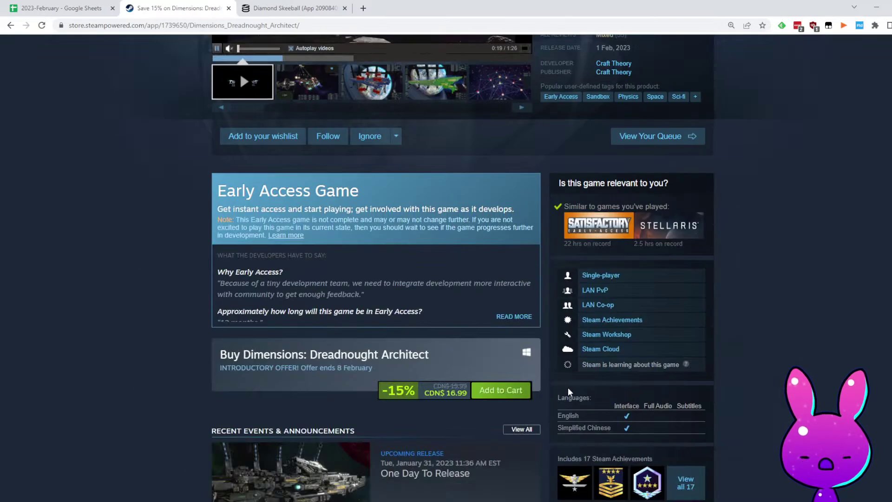
pyautogui.scroll(4, 603, 362)
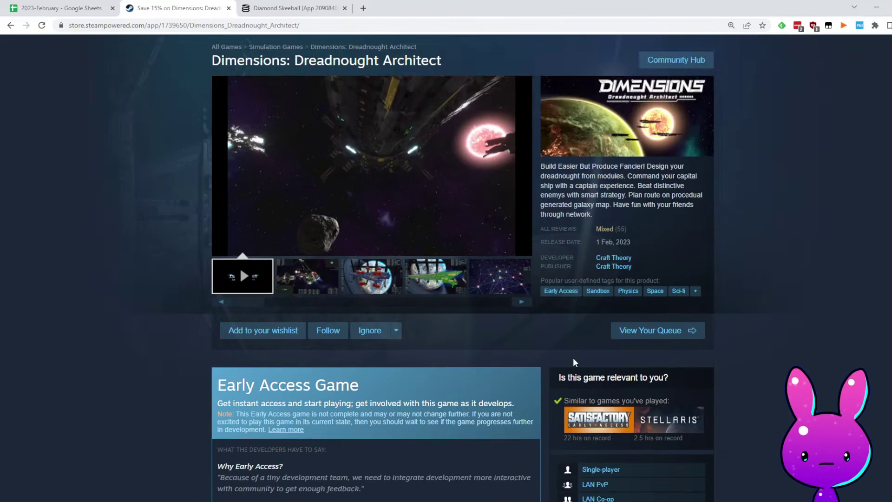
pyautogui.scroll(1, 279, 321)
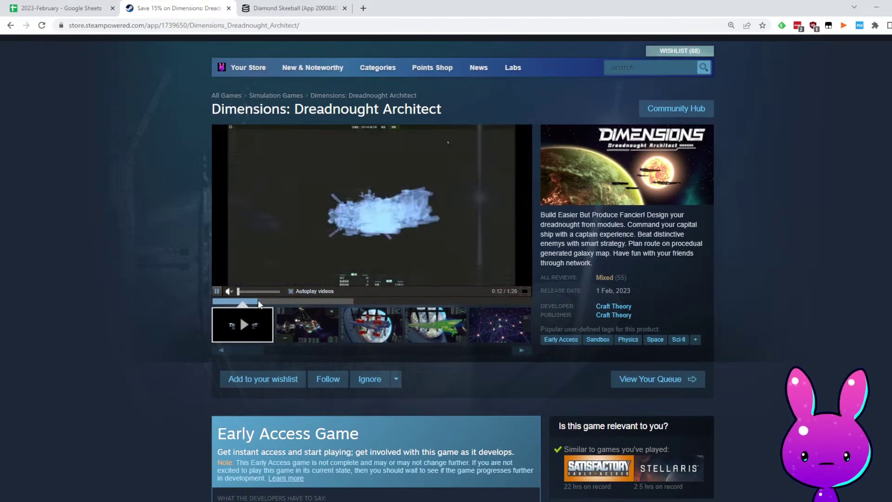
pyautogui.click(259, 301)
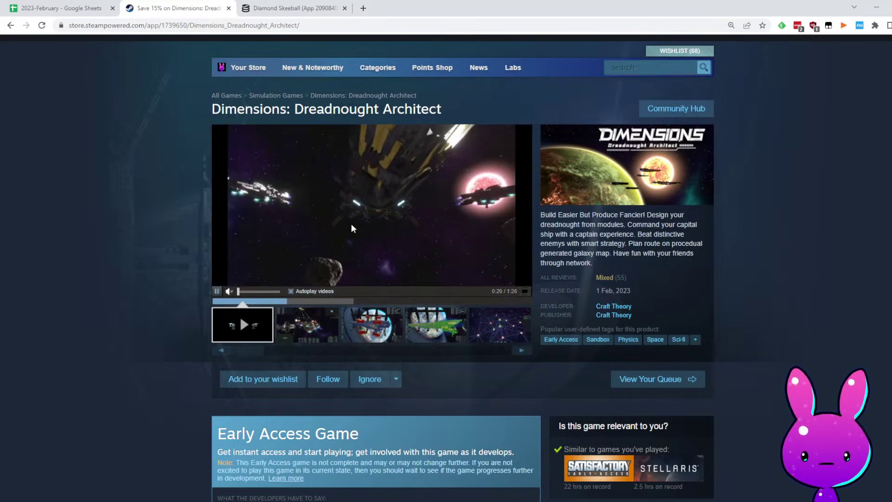
pyautogui.click(322, 301)
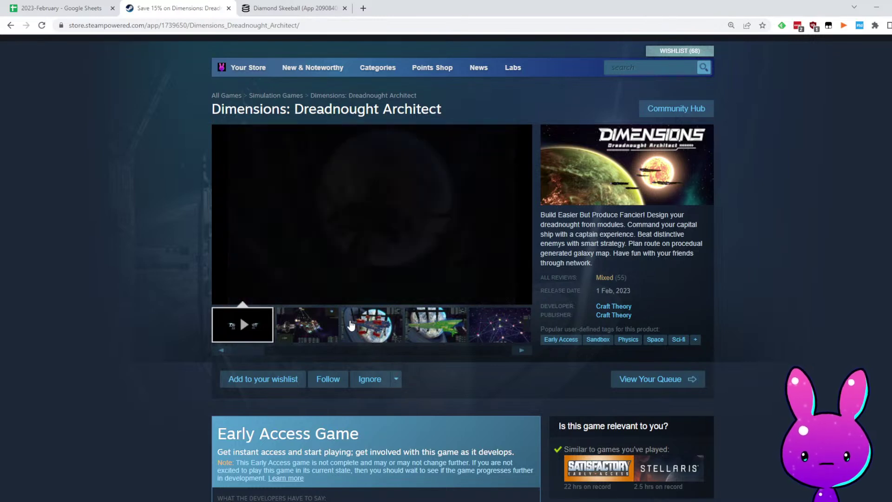
# Read the most helpful user reviews on the game's store page, expanding the long review about modules and mirroring parts
pyautogui.scroll(-20, 492, 446)
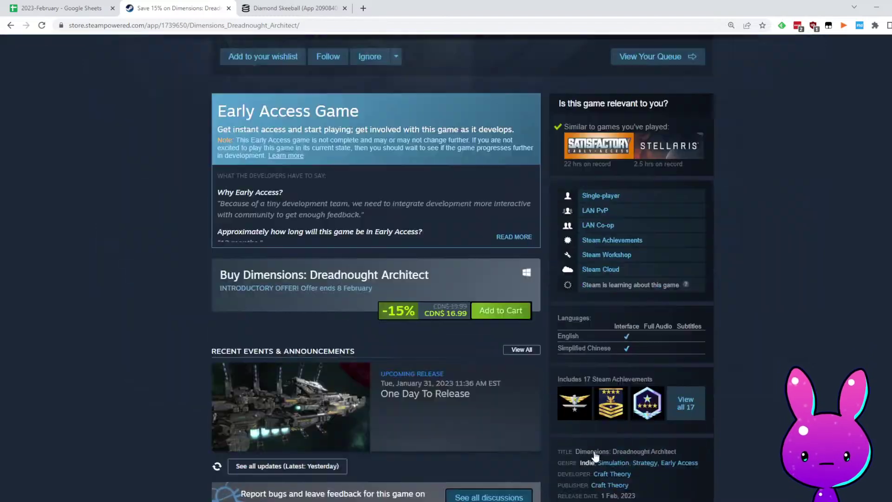
pyautogui.scroll(-12, 599, 288)
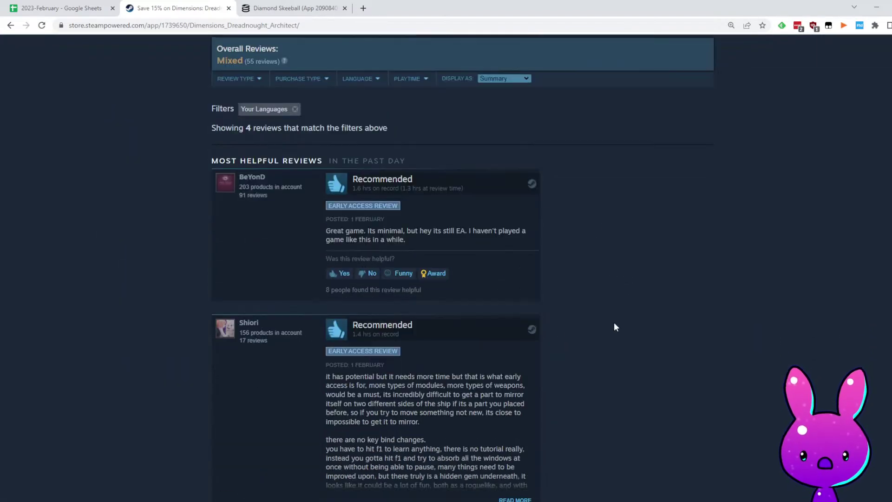
pyautogui.scroll(4, 578, 296)
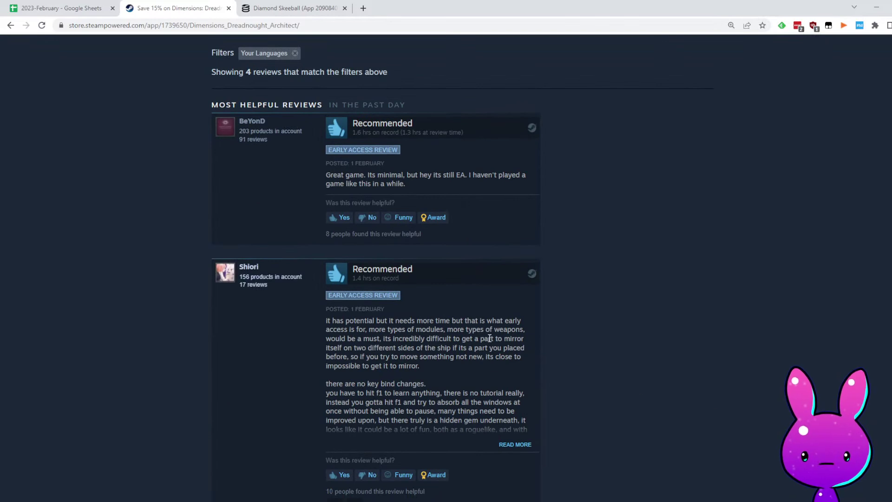
pyautogui.moveTo(341, 176); pyautogui.dragTo(404, 176)
pyautogui.moveTo(414, 175); pyautogui.dragTo(468, 174)
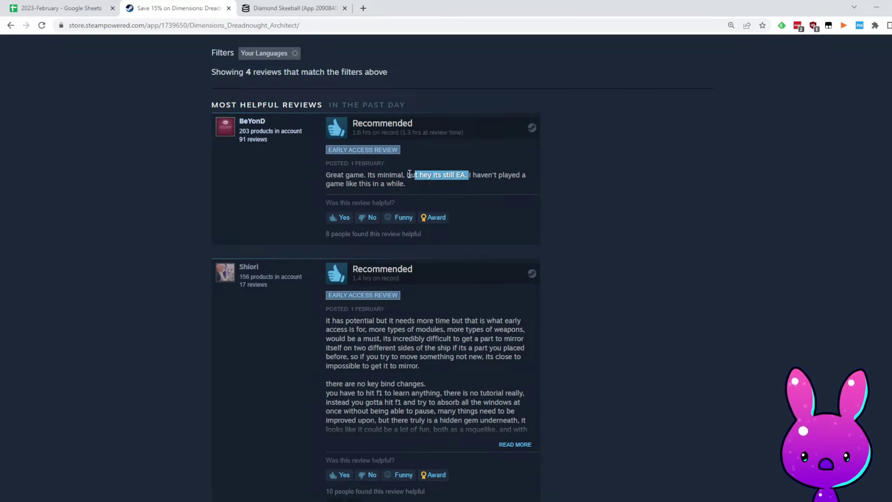
pyautogui.click(423, 179)
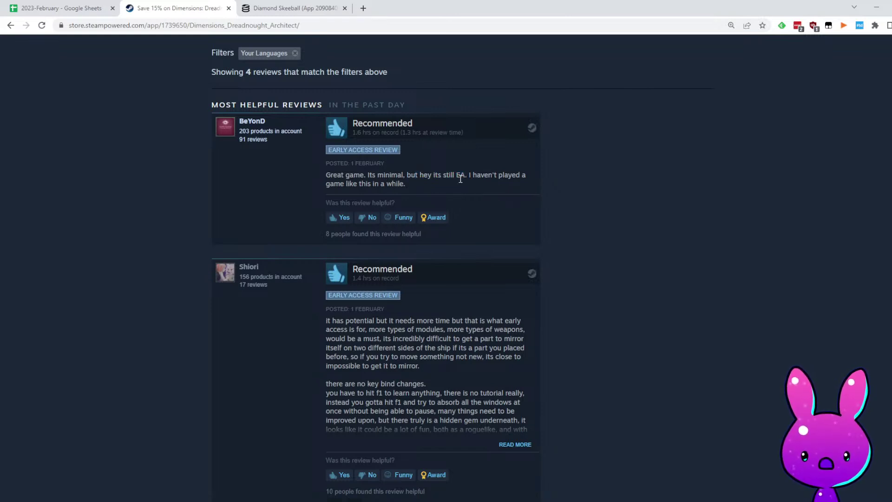
pyautogui.moveTo(468, 178); pyautogui.dragTo(499, 185)
pyautogui.click(483, 203)
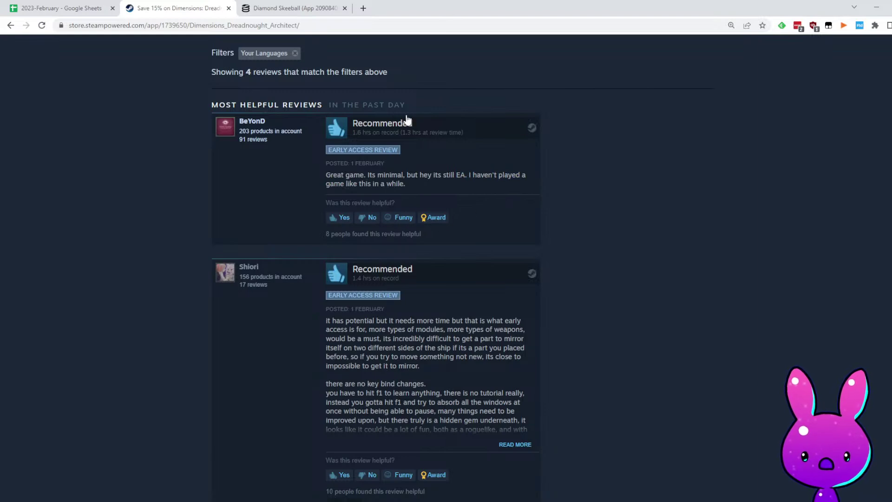
pyautogui.scroll(-1, 405, 313)
pyautogui.scroll(-3, 404, 314)
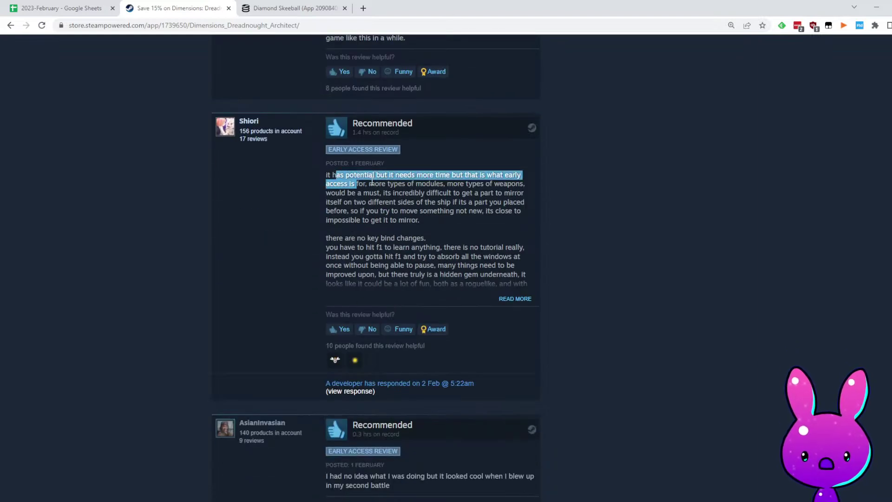
pyautogui.click(395, 193)
pyautogui.moveTo(480, 182); pyautogui.dragTo(511, 185)
pyautogui.click(367, 200)
pyautogui.moveTo(373, 183); pyautogui.dragTo(454, 194)
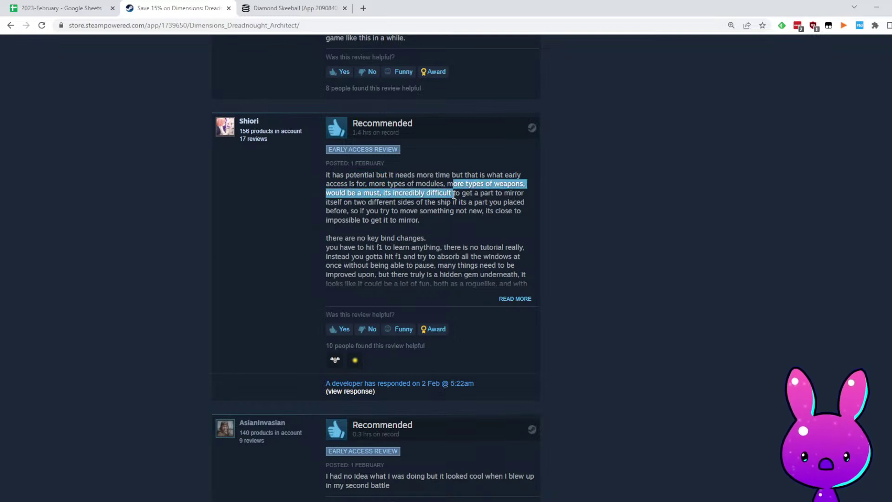
pyautogui.click(508, 302)
pyautogui.moveTo(495, 193); pyautogui.dragTo(539, 202)
pyautogui.moveTo(415, 202); pyautogui.dragTo(468, 204)
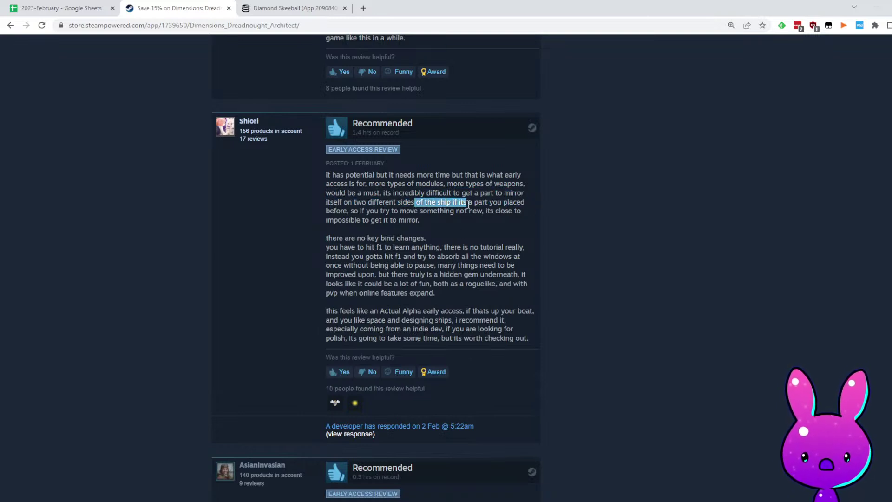
pyautogui.moveTo(329, 207); pyautogui.dragTo(377, 238)
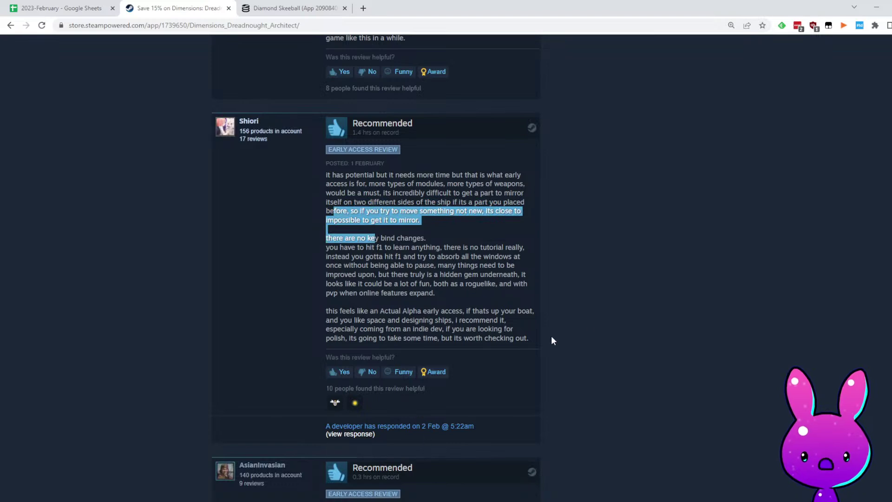
pyautogui.scroll(-5, 554, 360)
pyautogui.scroll(-3, 556, 360)
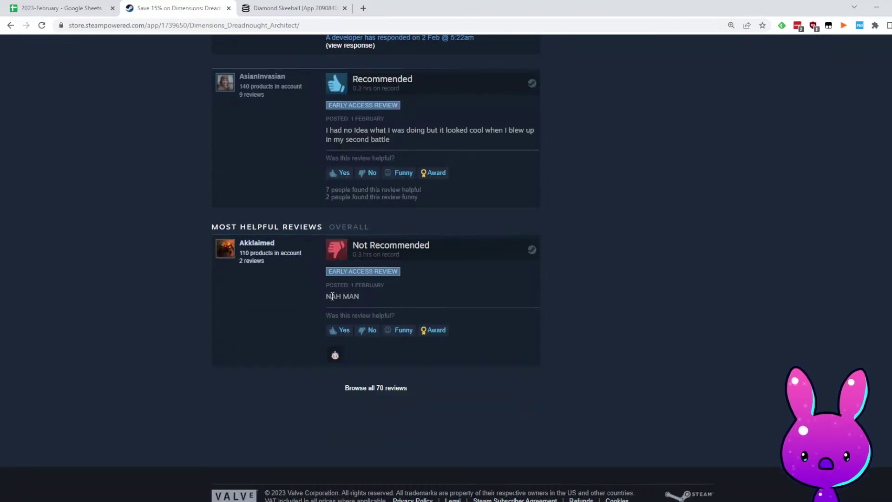
pyautogui.moveTo(330, 297); pyautogui.dragTo(389, 297)
# Browse the full community review list for Dimensions: Dreadnought Architect with the language filter set to All Languages
pyautogui.click(388, 389)
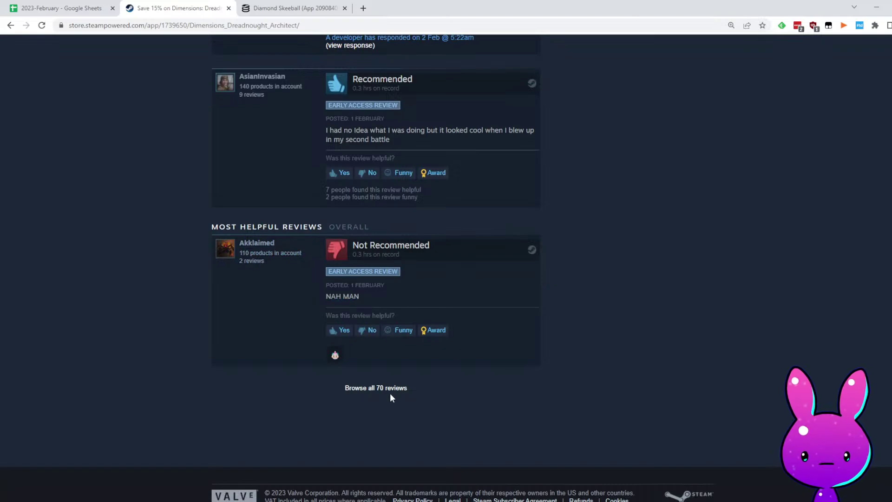
pyautogui.scroll(-10, 565, 364)
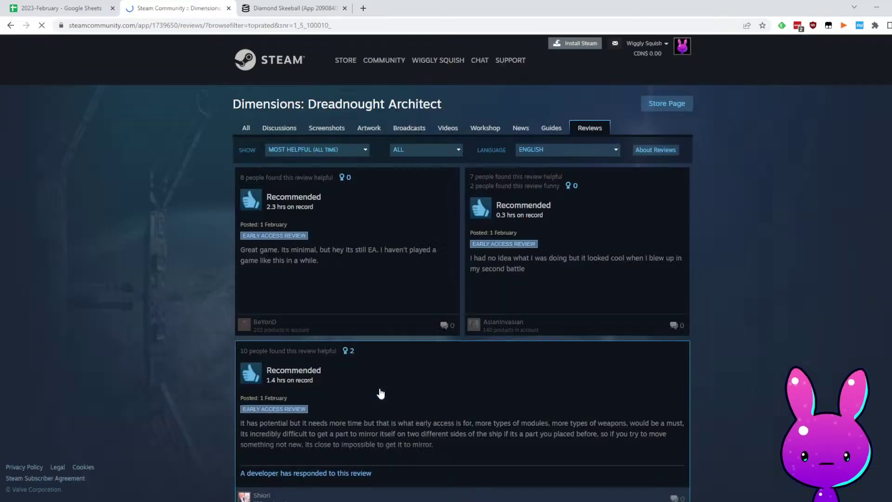
pyautogui.scroll(10, 559, 348)
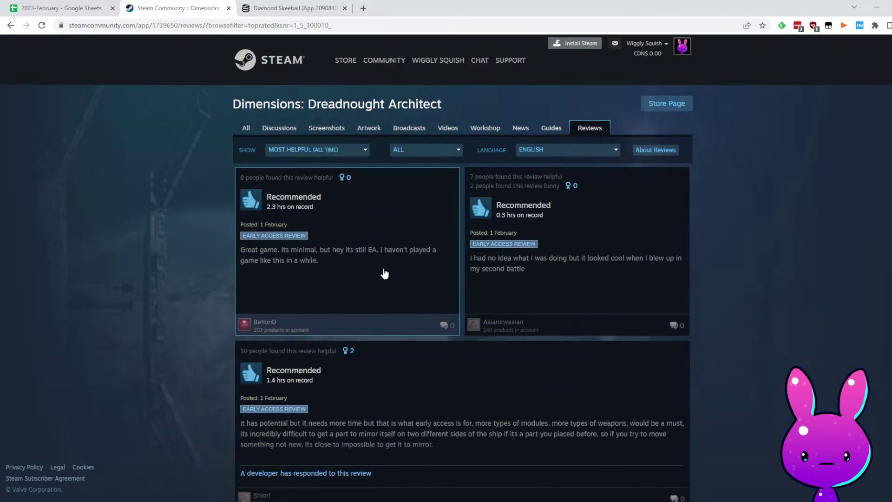
pyautogui.click(534, 149)
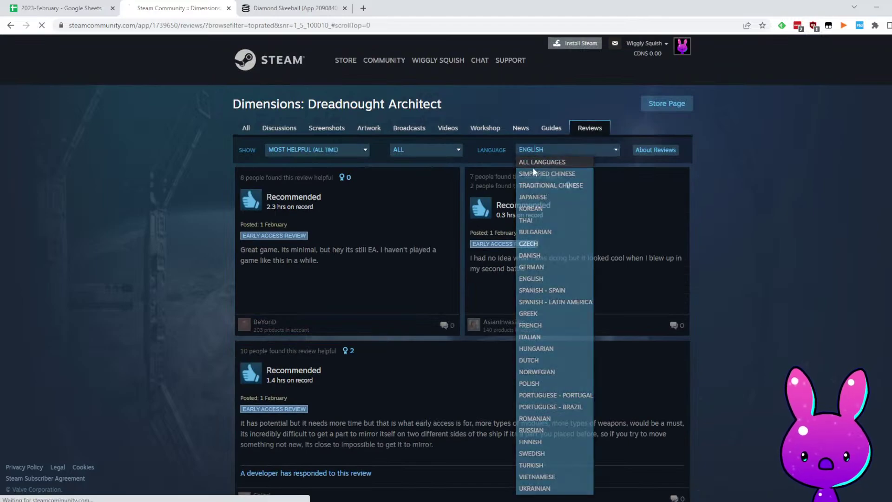
pyautogui.click(546, 163)
pyautogui.scroll(-5, 532, 349)
pyautogui.scroll(-10, 532, 349)
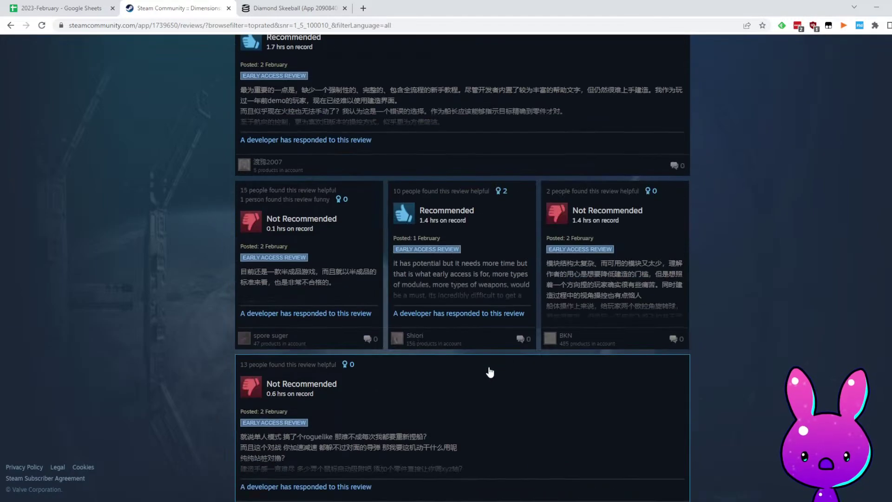
pyautogui.scroll(5, 664, 371)
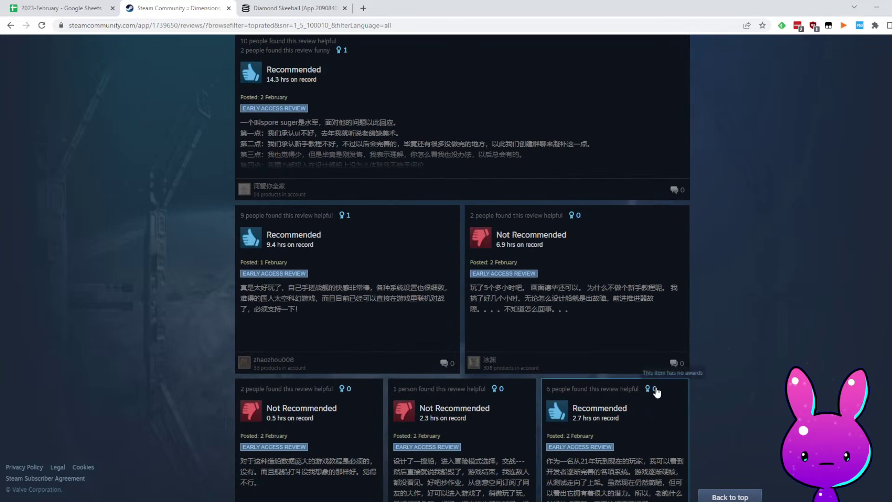
pyautogui.click(730, 497)
# Open the SteamDB charts page of Dimensions: Dreadnought Architect using its app ID 1739650 copied from the Steam address
pyautogui.doubleClick(167, 26)
pyautogui.hotkey('ctrl', 'c')
pyautogui.click(262, 9)
pyautogui.click(142, 28)
pyautogui.doubleClick(142, 28)
pyautogui.hotkey('ctrl', 'v')
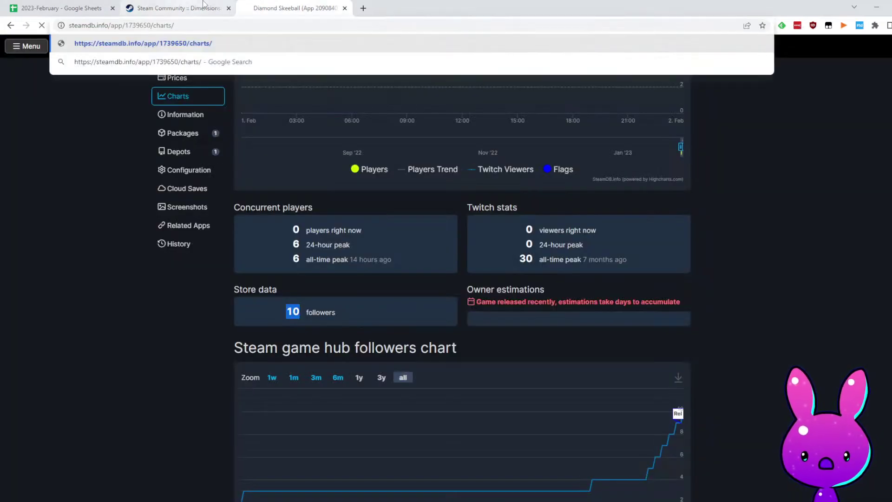
pyautogui.press('Return')
# Examine the concurrent player figures and the lifetime player chart on the SteamDB page
pyautogui.scroll(-4, 448, 119)
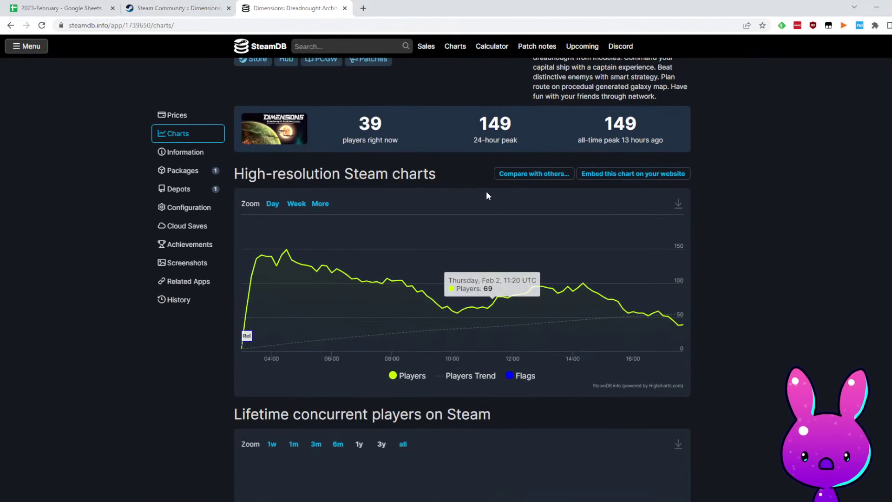
pyautogui.doubleClick(483, 124)
pyautogui.scroll(-6, 645, 344)
pyautogui.scroll(7, 602, 320)
pyautogui.scroll(-6, 632, 353)
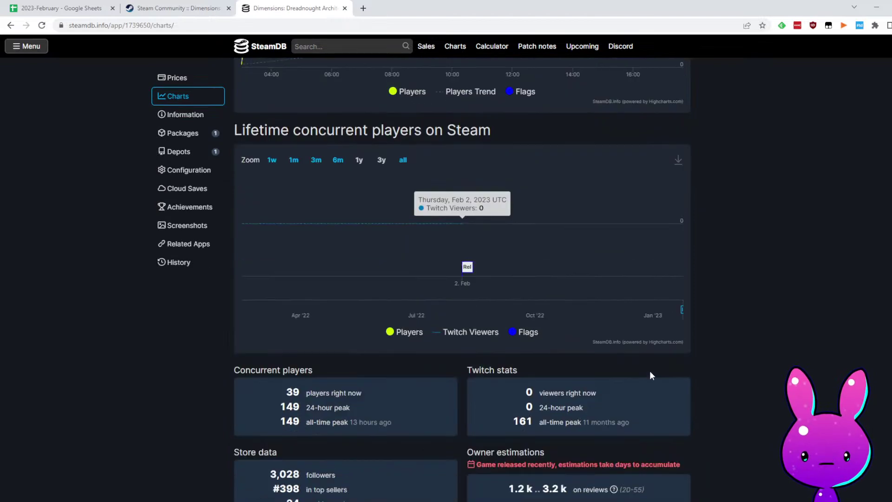
# Look up the start of the SteamDB followers chart and enter 9/27/2021 as the game's Store Release Date in the spreadsheet
pyautogui.scroll(-8, 631, 353)
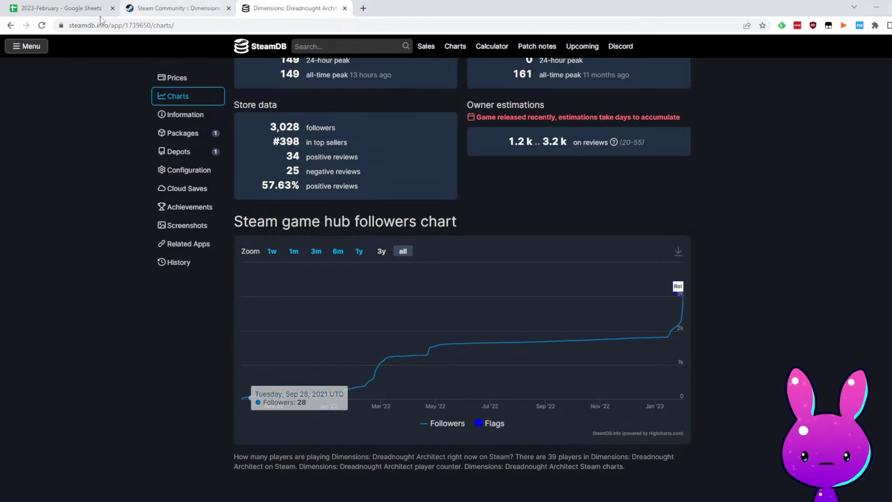
pyautogui.click(75, 8)
pyautogui.click(426, 190)
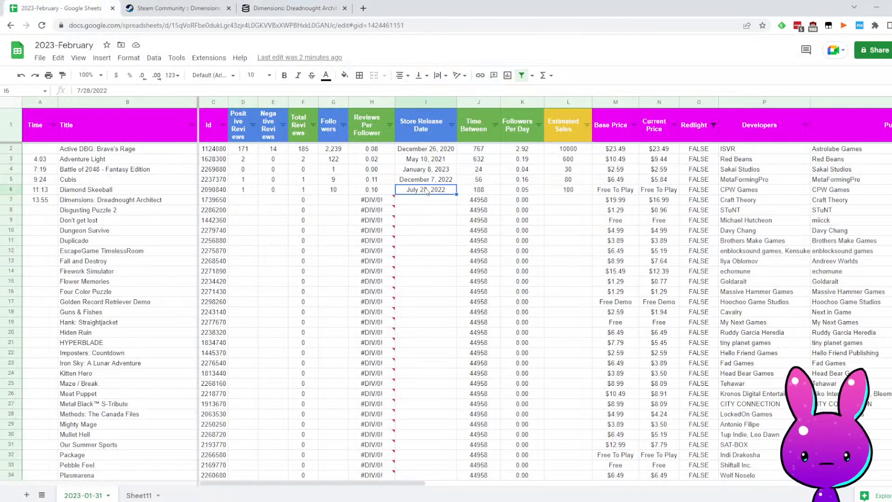
pyautogui.click(440, 204)
pyautogui.write('9/')
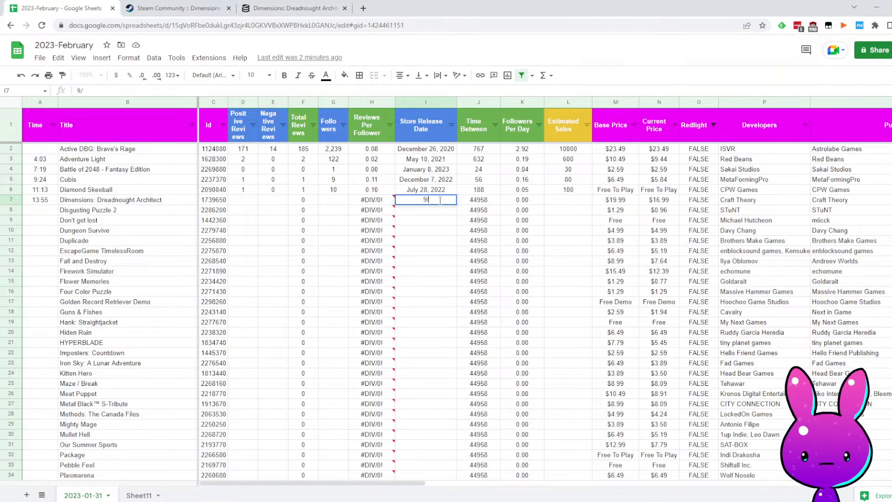
pyautogui.write('27/2021')
pyautogui.press('Return')
# Copy the follower count 3,028 from SteamDB into the Followers cell of Dimensions: Dreadnought Architect
pyautogui.press('Up')
pyautogui.press('Left')
pyautogui.press('Left')
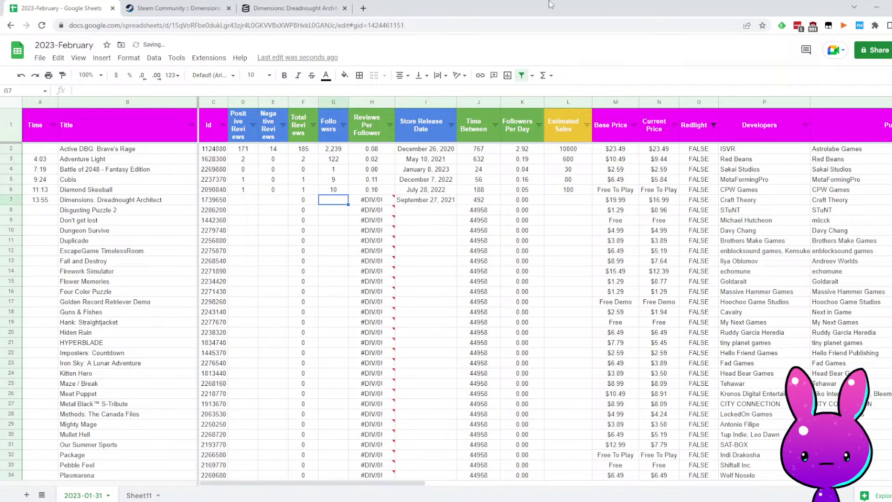
pyautogui.click(290, 8)
pyautogui.moveTo(266, 232); pyautogui.dragTo(305, 224)
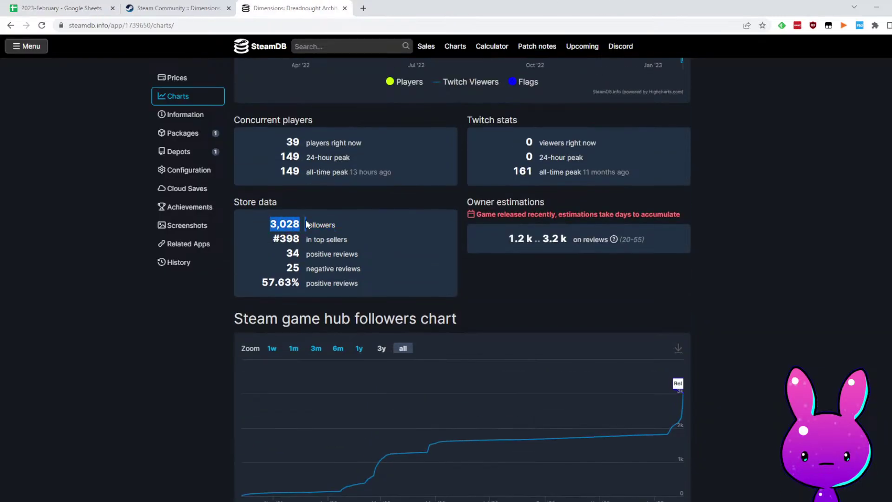
pyautogui.hotkey('ctrl', 'c')
pyautogui.click(83, 7)
pyautogui.hotkey('ctrl', 'v')
pyautogui.click(567, 200)
pyautogui.click(525, 200)
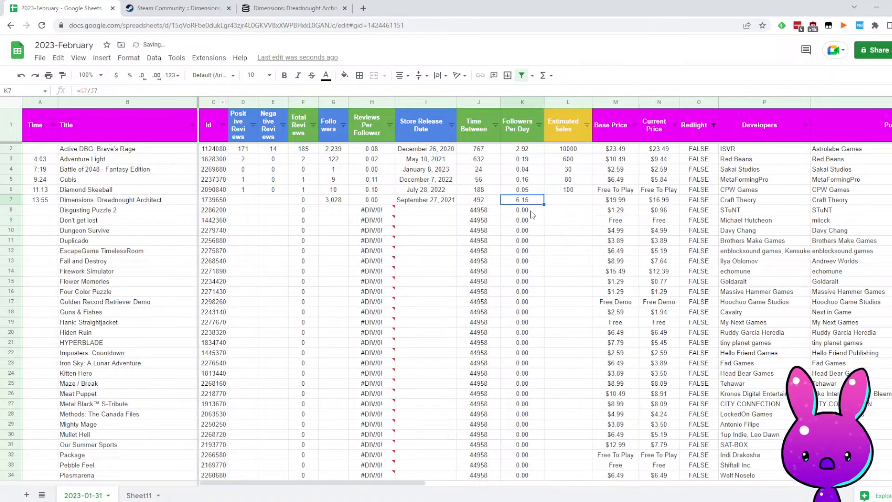
# Copy the 34 positive and 25 negative reviews from SteamDB into the review cells of Dimensions: Dreadnought Architect
pyautogui.click(283, 8)
pyautogui.click(254, 253)
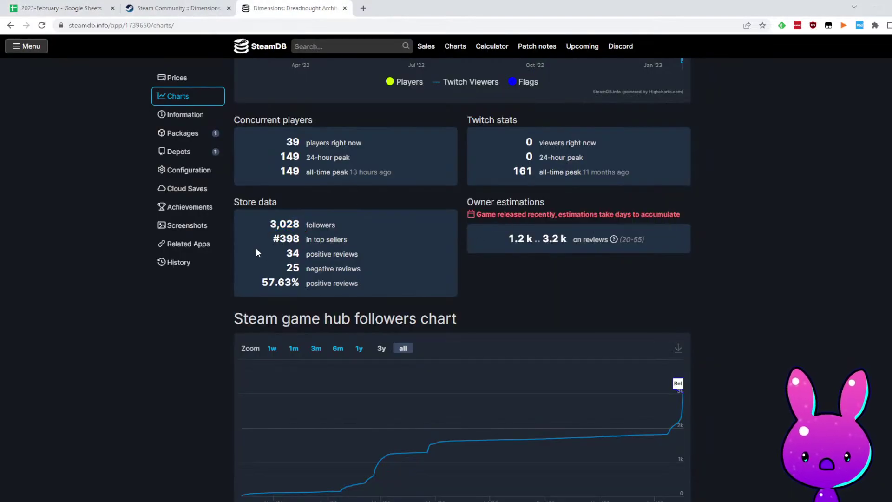
pyautogui.click(82, 7)
pyautogui.click(239, 200)
pyautogui.hotkey('ctrl', 'v')
pyautogui.click(283, 7)
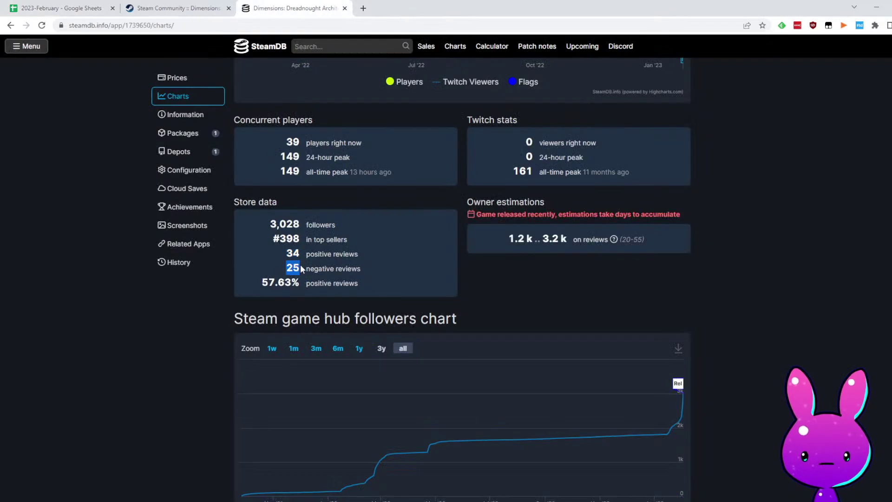
pyautogui.click(95, 7)
pyautogui.click(281, 203)
pyautogui.hotkey('ctrl', 'v')
pyautogui.click(424, 232)
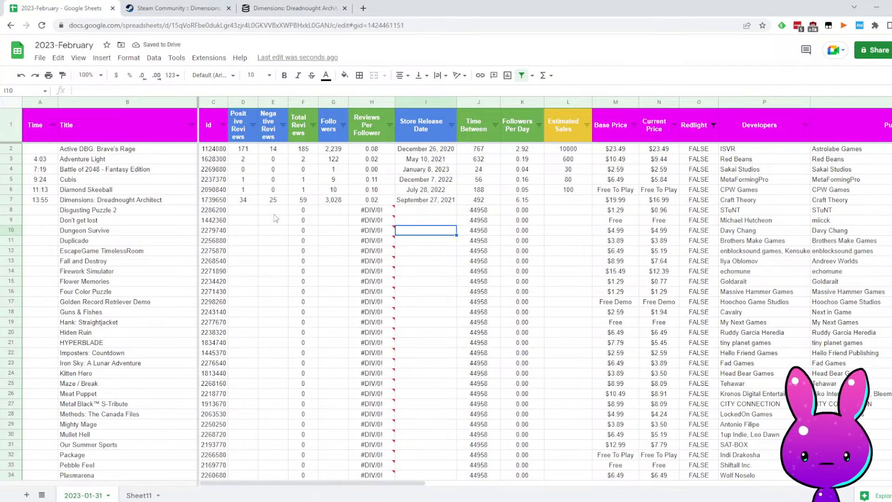
pyautogui.moveTo(254, 201); pyautogui.dragTo(271, 204)
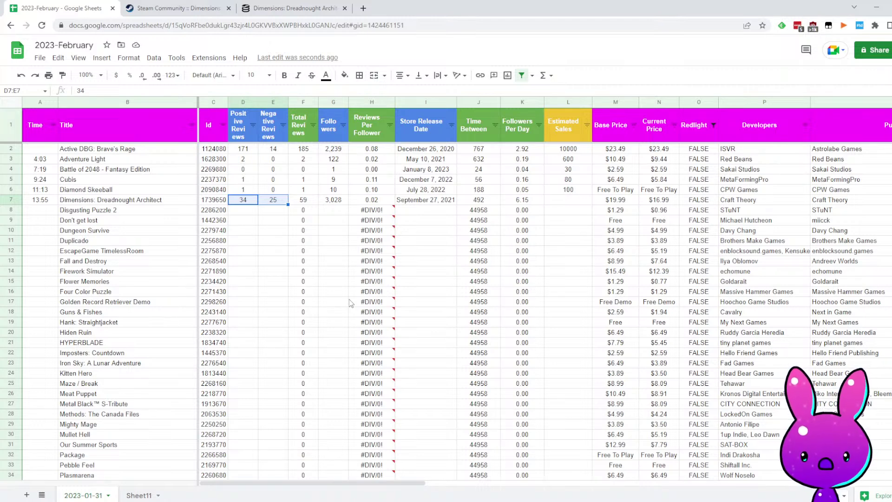
# Enter 15000 as the Estimated Sales of Dimensions: Dreadnought Architect
pyautogui.click(570, 203)
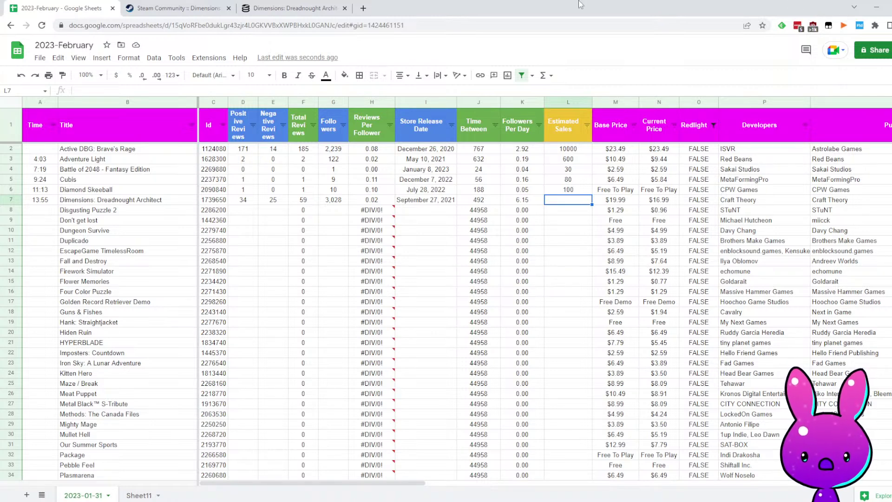
pyautogui.write('15000')
pyautogui.press('Return')
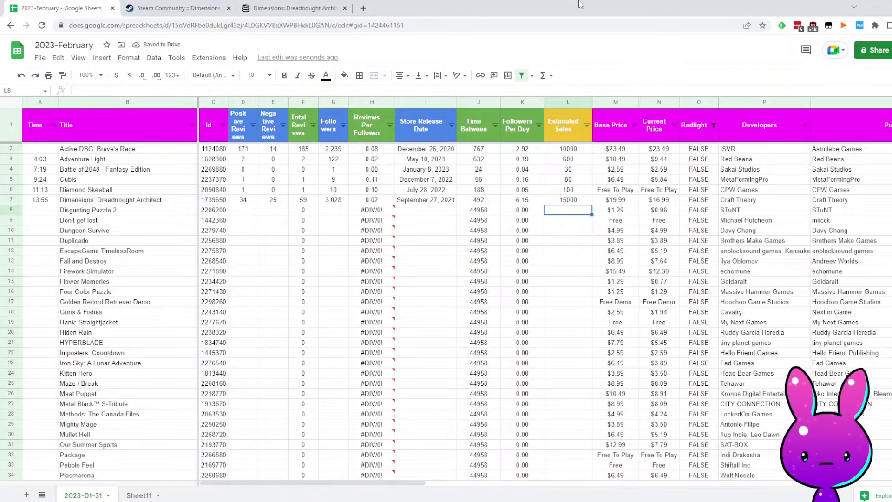
# Change the Estimated Sales of Dimensions: Dreadnought Architect to 6000
pyautogui.press('Up')
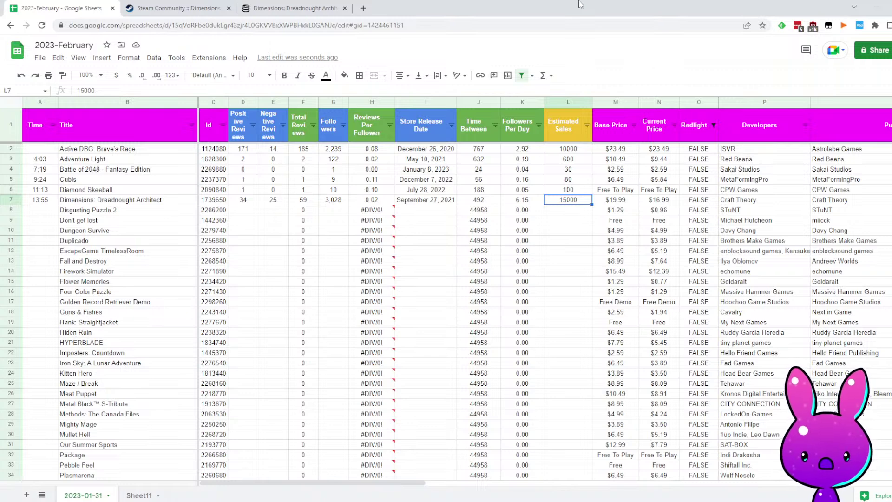
pyautogui.write('6000')
pyautogui.press('Return')
pyautogui.press('Down')
pyautogui.press('Down')
pyautogui.press('Left')
pyautogui.press('Left')
pyautogui.press('Left')
pyautogui.press('Left')
pyautogui.press('Left')
pyautogui.press('Left')
pyautogui.press('Left')
pyautogui.press('Left')
pyautogui.press('Up')
pyautogui.press('Right')
pyautogui.press('Right')
pyautogui.press('Up')
pyautogui.press('Right')
pyautogui.press('Right')
pyautogui.press('Right')
pyautogui.press('Right')
pyautogui.press('Right')
pyautogui.press('Right')
pyautogui.press('Up')
pyautogui.press('Right')
pyautogui.press('Left')
pyautogui.press('Left')
pyautogui.press('Right')
pyautogui.press('Right')
pyautogui.press('Left')
pyautogui.press('Left')
pyautogui.press('Left')
pyautogui.press('Right')
pyautogui.press('Right')
pyautogui.press('Right')
pyautogui.press('Left')
pyautogui.press('Down')
pyautogui.press('Left')
pyautogui.press('Left')
pyautogui.press('Left')
pyautogui.press('Left')
pyautogui.press('Left')
pyautogui.press('Left')
pyautogui.press('Left')
pyautogui.press('Left')
pyautogui.press('Left')
pyautogui.press('Left')
pyautogui.press('Left')
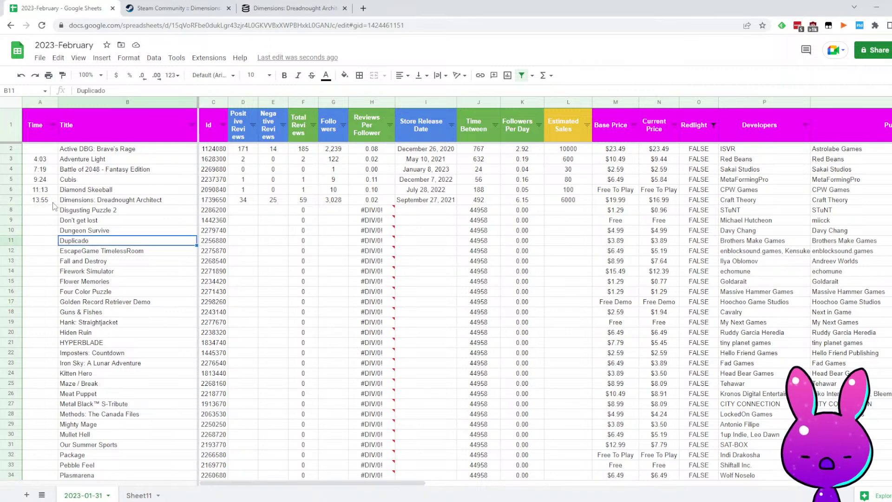
# Enter 18:20 as the Time for Disgusting Puzzle 2 in the spreadsheet
pyautogui.write('18:20')
pyautogui.press('Tab')
pyautogui.press('Tab')
pyautogui.press('Tab')
pyautogui.press('Tab')
pyautogui.press('Tab')
pyautogui.press('Tab')
pyautogui.press('Tab')
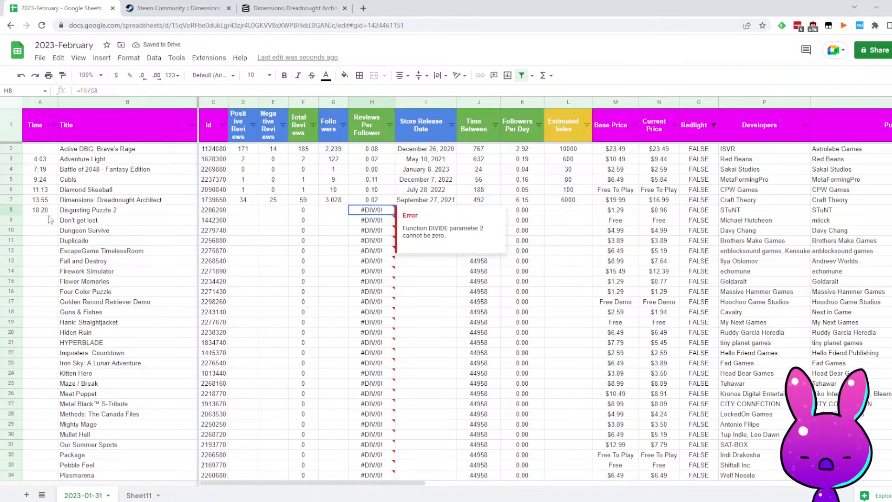
pyautogui.press('Tab')
pyautogui.press('Tab')
pyautogui.press('Tab')
pyautogui.press('Tab')
pyautogui.press('Tab')
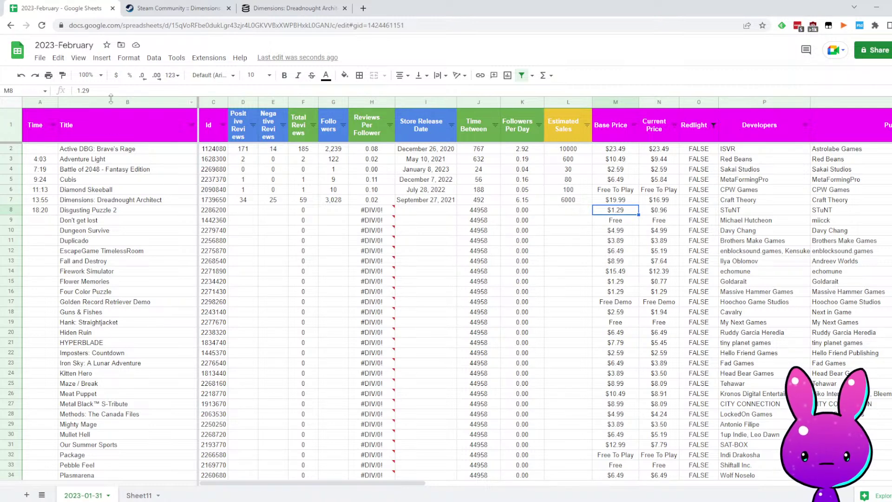
# Copy the Id 2286200 of Disgusting Puzzle 2 from the spreadsheet and open the game's Steam community reviews page with it
pyautogui.click(217, 207)
pyautogui.moveTo(217, 206); pyautogui.dragTo(217, 203)
pyautogui.hotkey('ctrl', 'z')
pyautogui.click(217, 217)
pyautogui.click(219, 212)
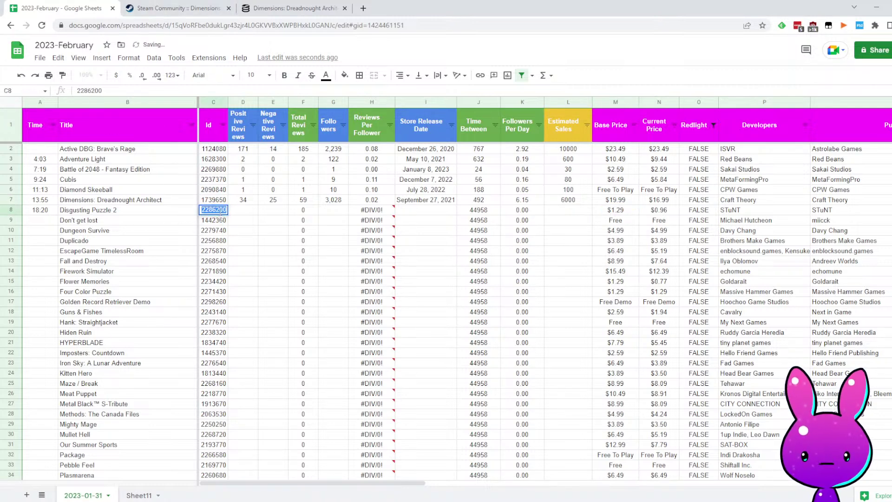
pyautogui.click(176, 8)
pyautogui.hotkey('ctrl', 'v')
pyautogui.press('Return')
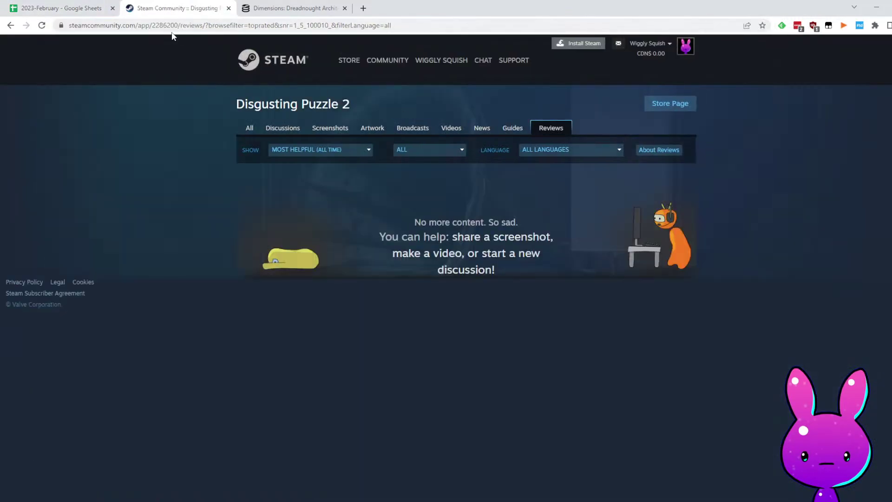
# Go from the reviews page to the Disgusting Puzzle 2 community hub and open its Steam store page
pyautogui.moveTo(183, 26); pyautogui.dragTo(790, 5)
pyautogui.press('BackSpace')
pyautogui.press('Return')
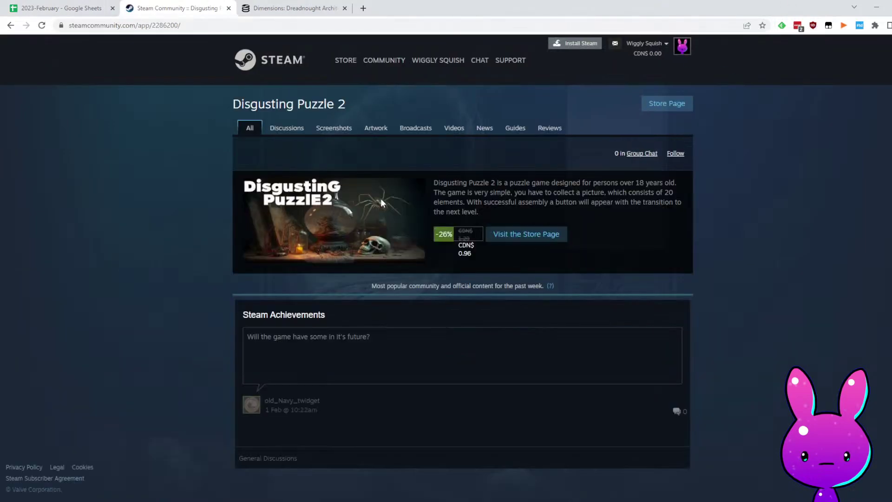
pyautogui.click(525, 233)
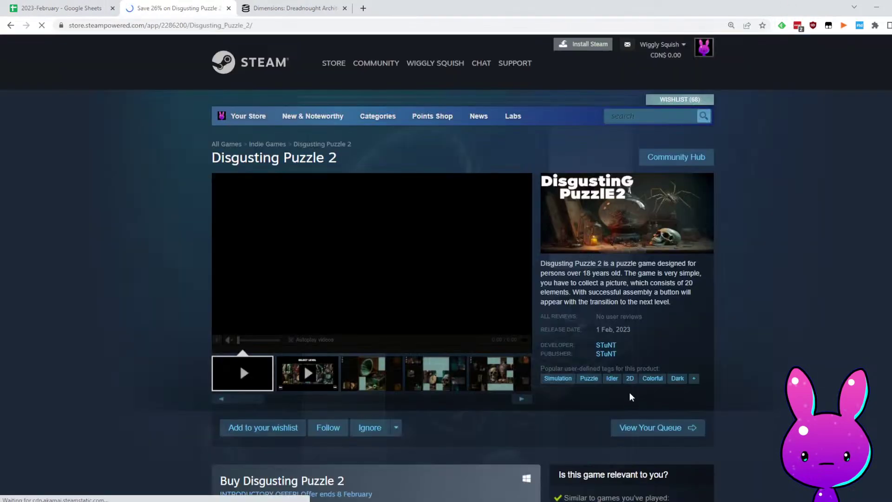
# Read the short description of Disgusting Puzzle 2 and check its full list of user-defined tags
pyautogui.moveTo(617, 273); pyautogui.dragTo(672, 271)
pyautogui.click(678, 301)
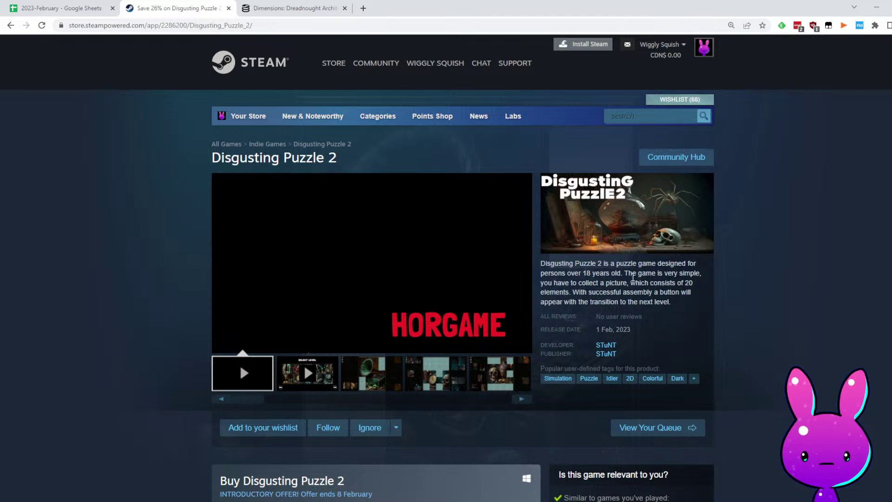
pyautogui.click(694, 379)
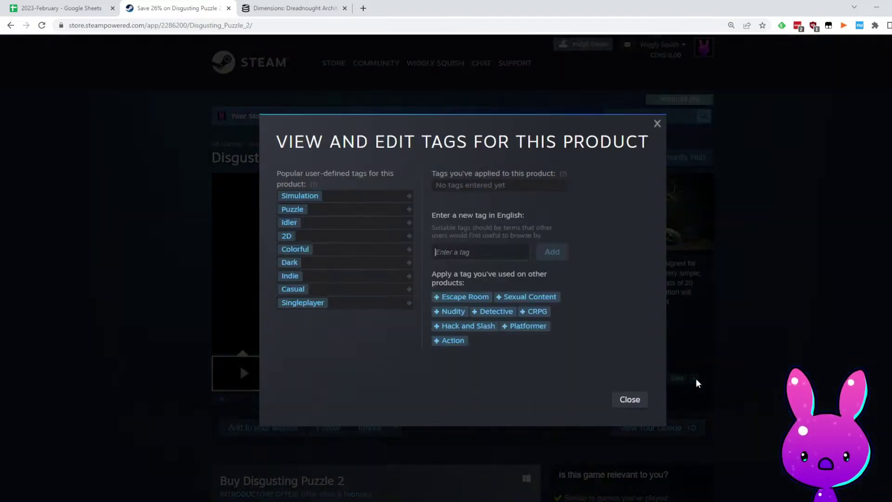
pyautogui.click(696, 382)
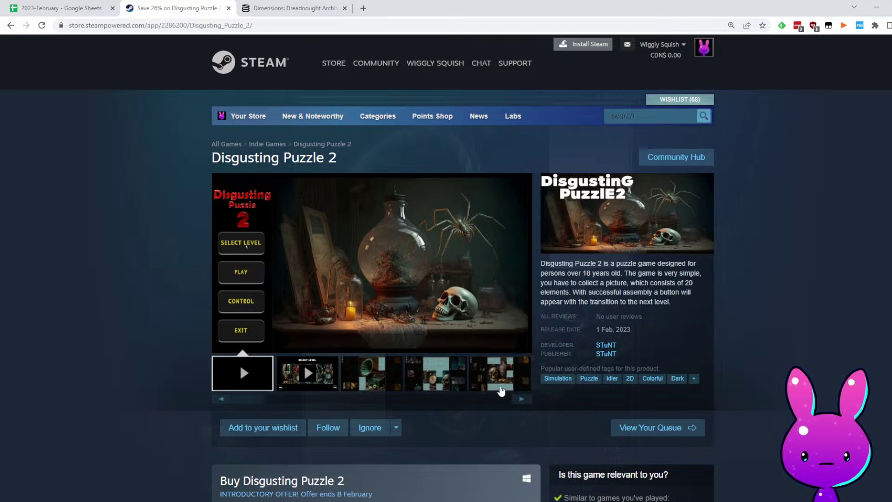
pyautogui.doubleClick(646, 274)
pyautogui.moveTo(669, 274); pyautogui.dragTo(692, 274)
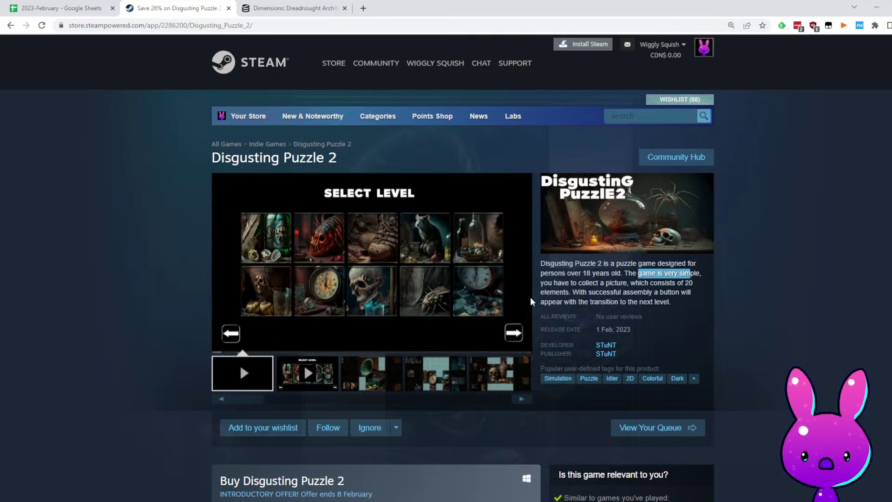
pyautogui.moveTo(588, 283); pyautogui.dragTo(698, 298)
pyautogui.click(626, 284)
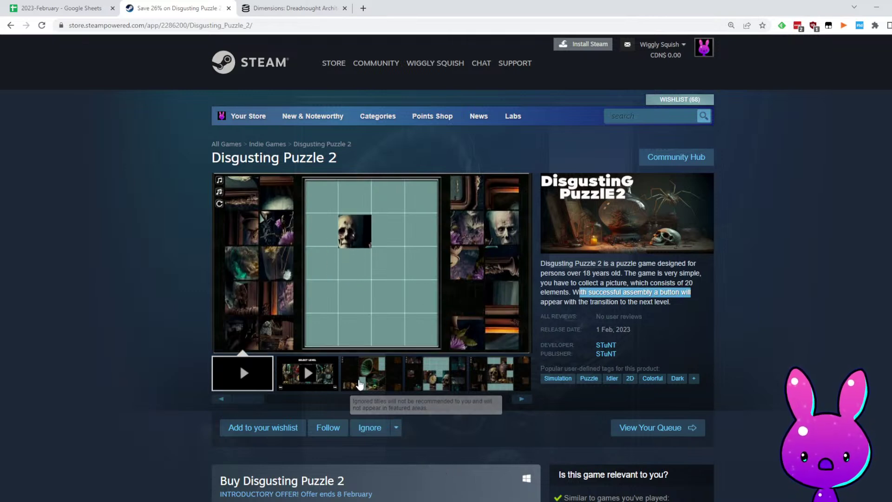
# Look through the Disgusting Puzzle 2 screenshots, enlarging the clock and skull one, and check the purchase offers
pyautogui.click(370, 374)
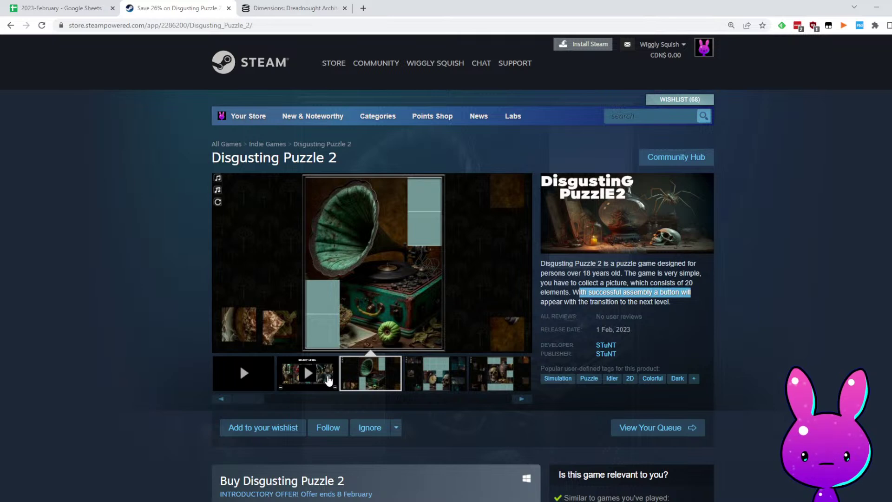
pyautogui.click(436, 374)
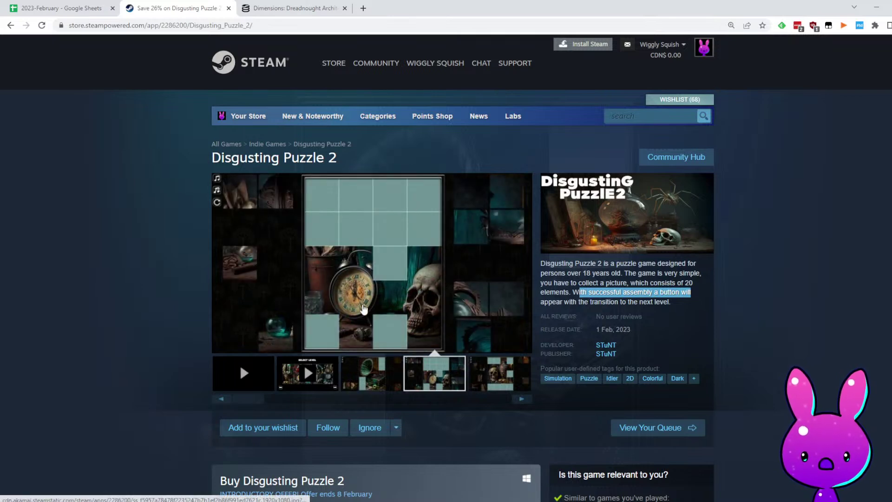
pyautogui.click(365, 294)
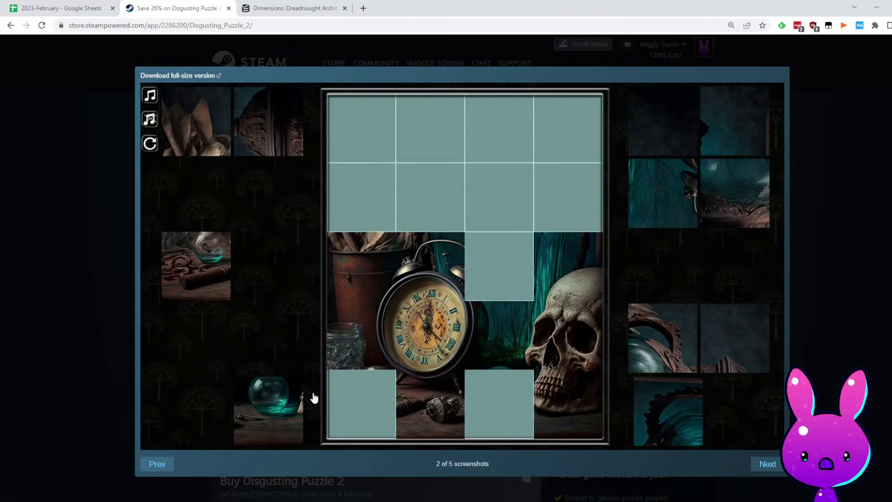
pyautogui.click(96, 301)
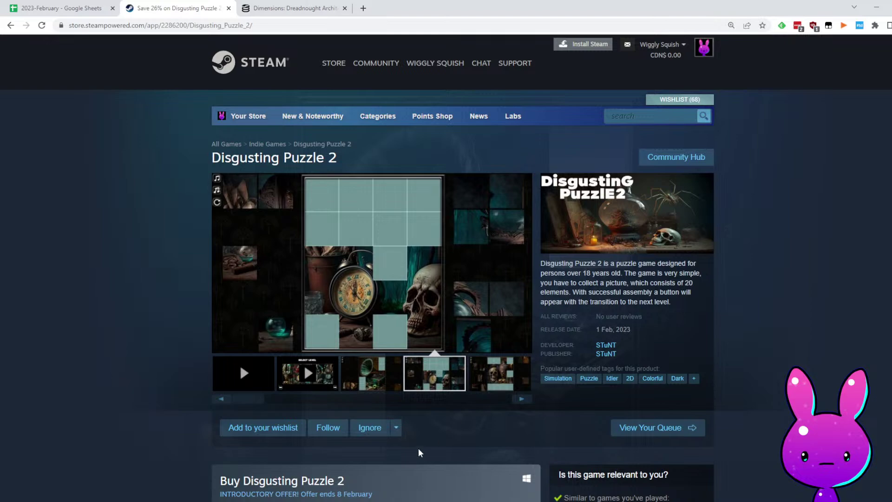
pyautogui.scroll(-5, 545, 473)
pyautogui.scroll(3, 553, 390)
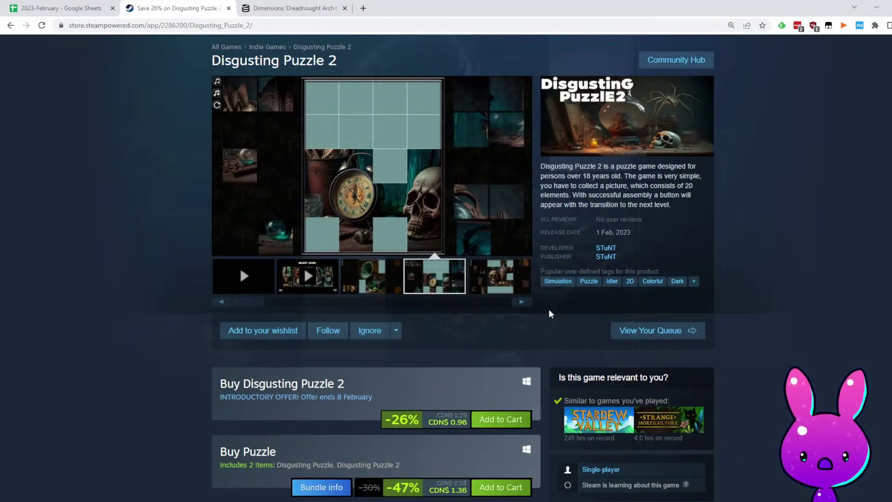
# Open the list of games by the developer STuNT and sort it by release date
pyautogui.click(607, 248)
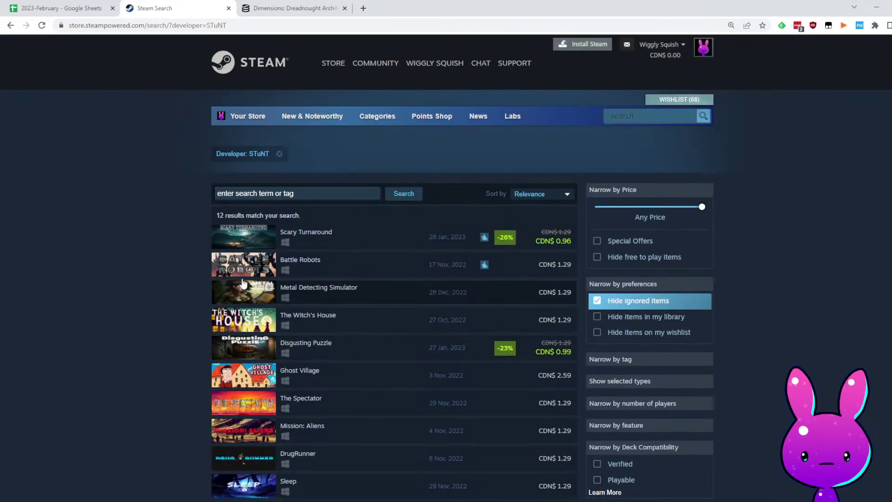
pyautogui.click(529, 193)
pyautogui.click(525, 216)
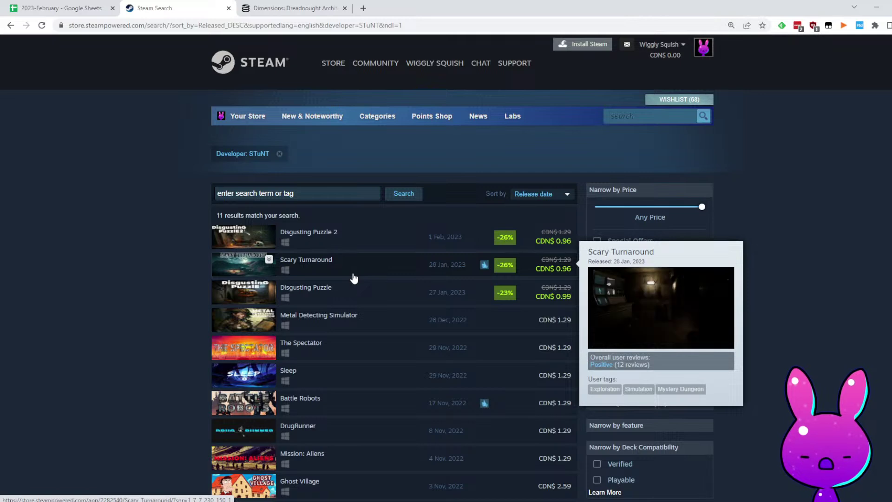
pyautogui.moveTo(334, 294)
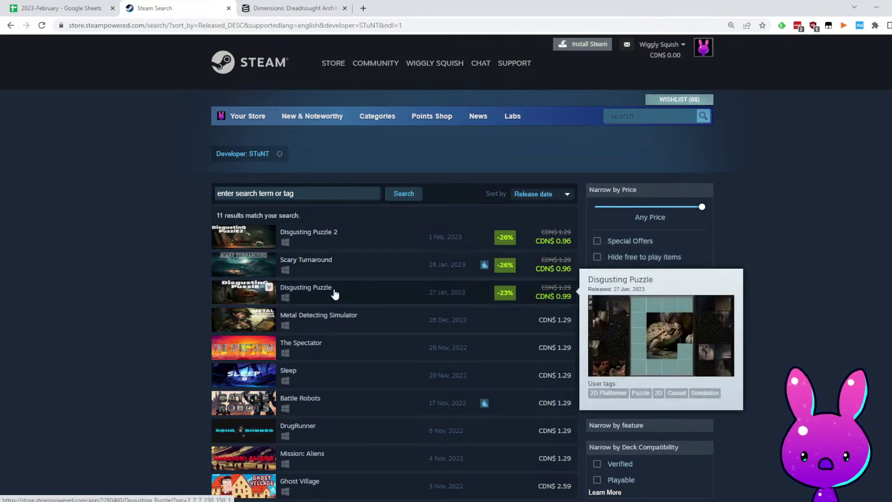
# Return to the Disgusting Puzzle 2 store page and look over its full description and system requirements
pyautogui.hotkey('alt', 'Left')
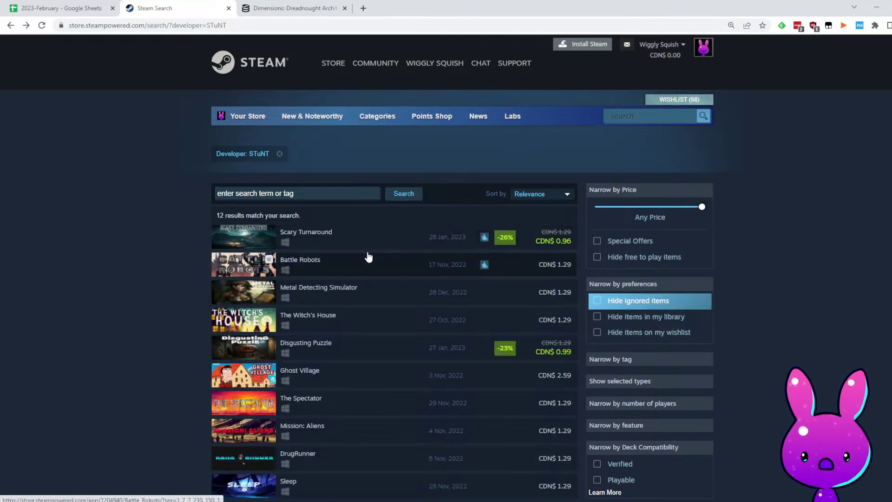
pyautogui.hotkey('alt', 'Left')
pyautogui.scroll(-15, 481, 387)
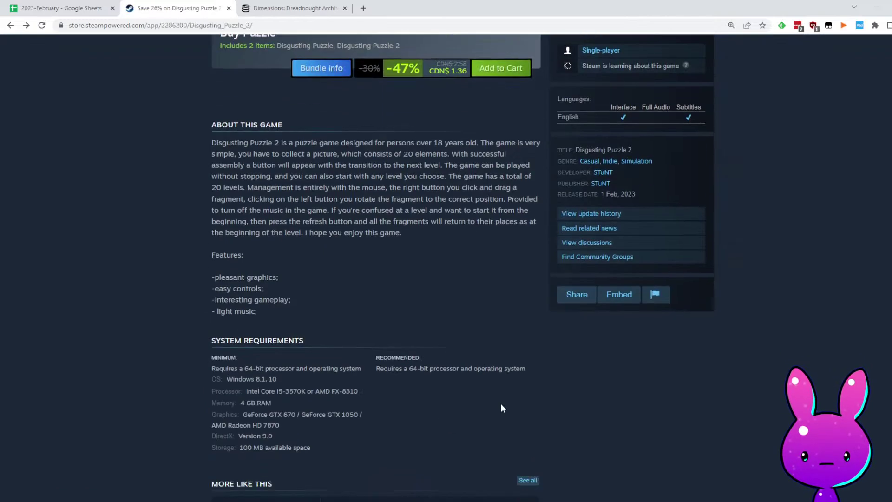
pyautogui.scroll(15, 466, 377)
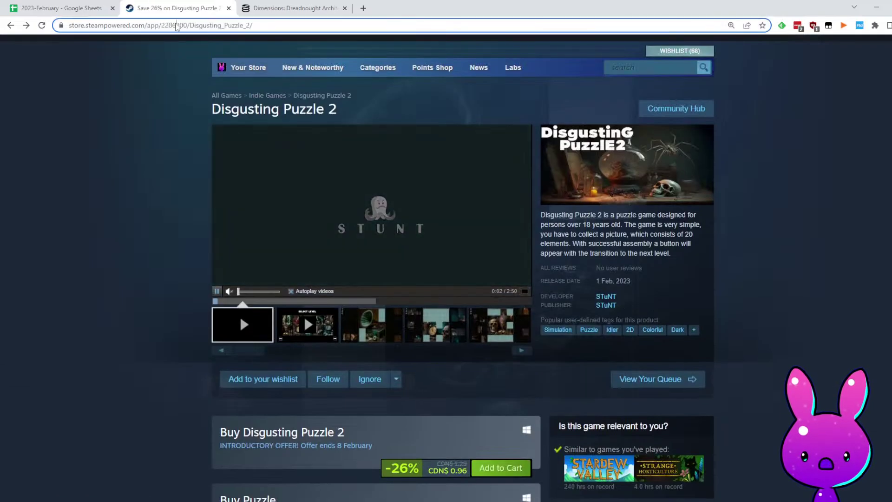
# Open the SteamDB charts page for app ID 2286200 and check the start of its followers chart
pyautogui.click(307, 7)
pyautogui.doubleClick(160, 25)
pyautogui.write('2286200')
pyautogui.press('Return')
pyautogui.scroll(-14, 551, 412)
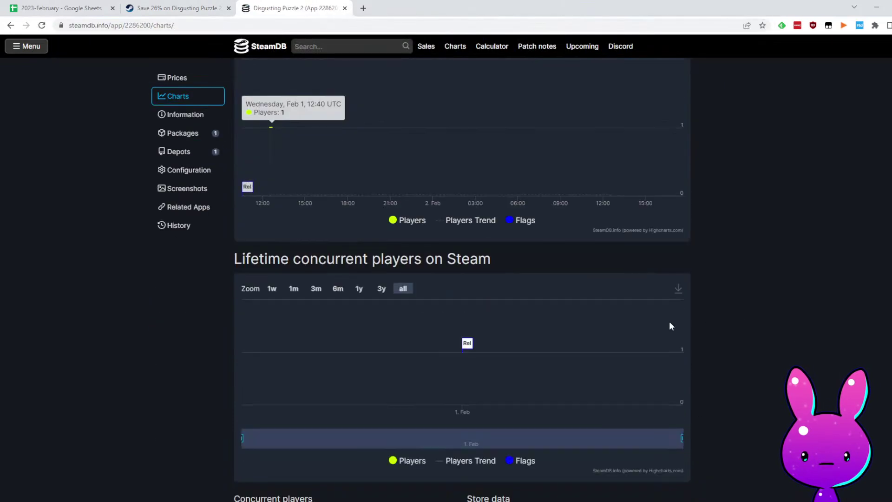
pyautogui.scroll(-4, 594, 307)
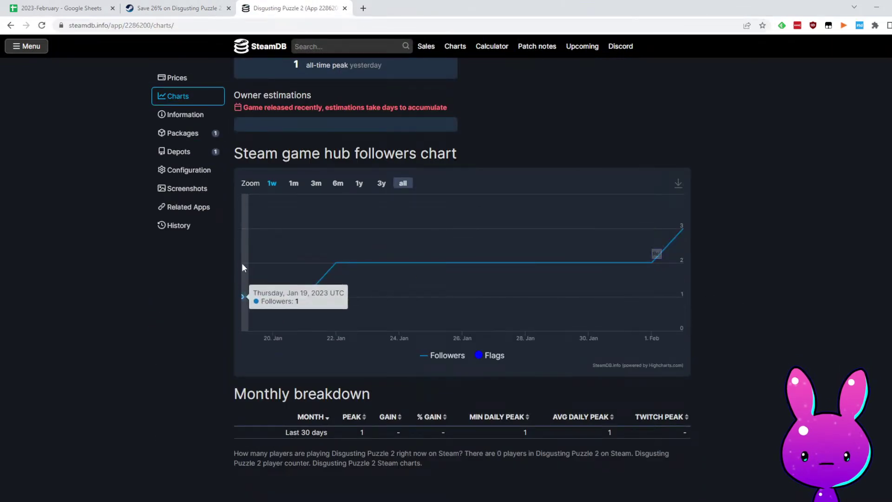
# Enter 1/19/2023 as the store release date for Disgusting Puzzle 2 in the 2023-February spreadsheet
pyautogui.click(70, 8)
pyautogui.click(441, 215)
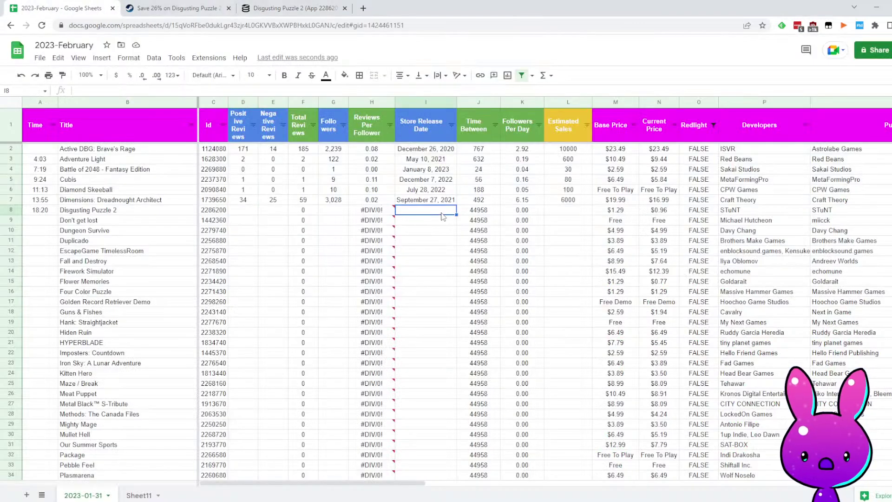
pyautogui.write('1/19/2023')
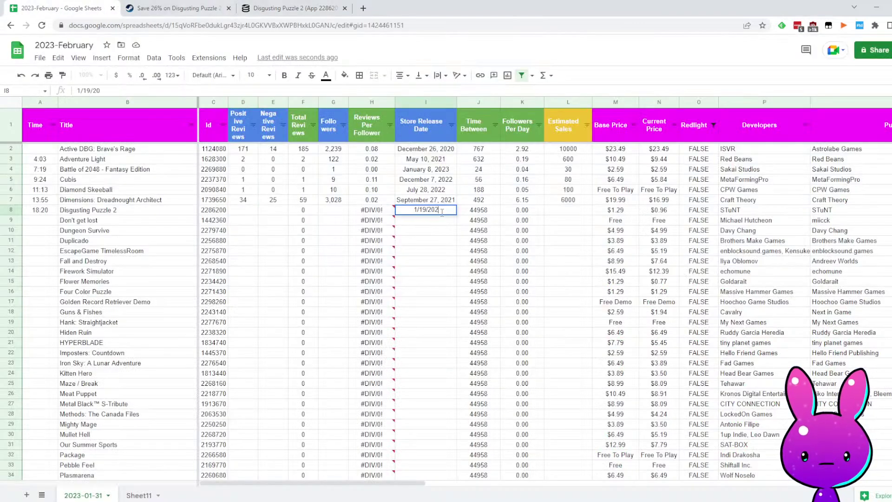
pyautogui.press('Return')
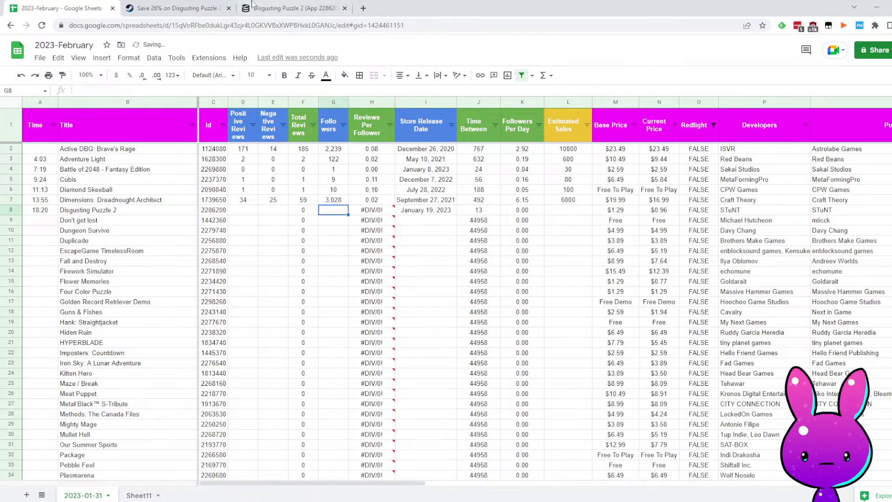
# Check the follower count on SteamDB, and enter 3 followers, 0 positive and 0 negative reviews for Disgusting Puzzle 2
pyautogui.click(293, 8)
pyautogui.scroll(4, 448, 279)
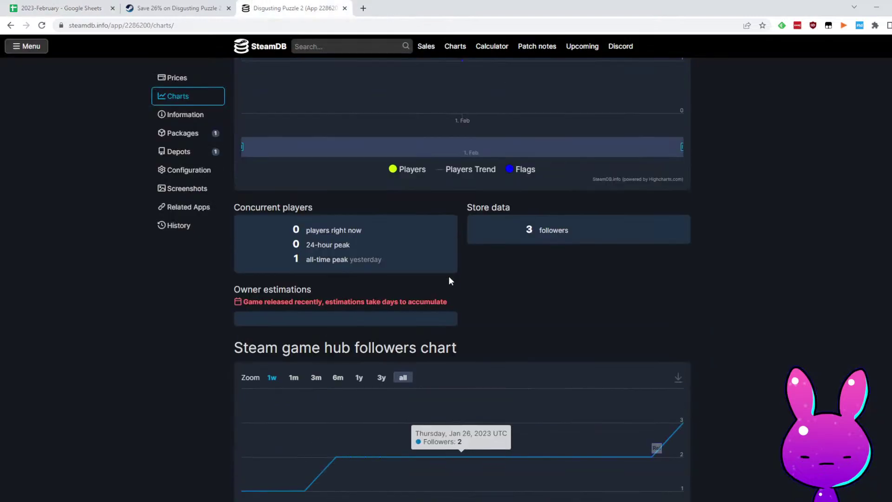
pyautogui.click(105, 6)
pyautogui.write('3')
pyautogui.press('Left')
pyautogui.press('Left')
pyautogui.write('0')
pyautogui.press('Tab')
pyautogui.write('0')
# Set the estimated sales for Disgusting Puzzle 2 to 50
pyautogui.press('Tab')
pyautogui.press('Tab')
pyautogui.press('Tab')
pyautogui.press('Tab')
pyautogui.press('Tab')
pyautogui.press('Tab')
pyautogui.press('Tab')
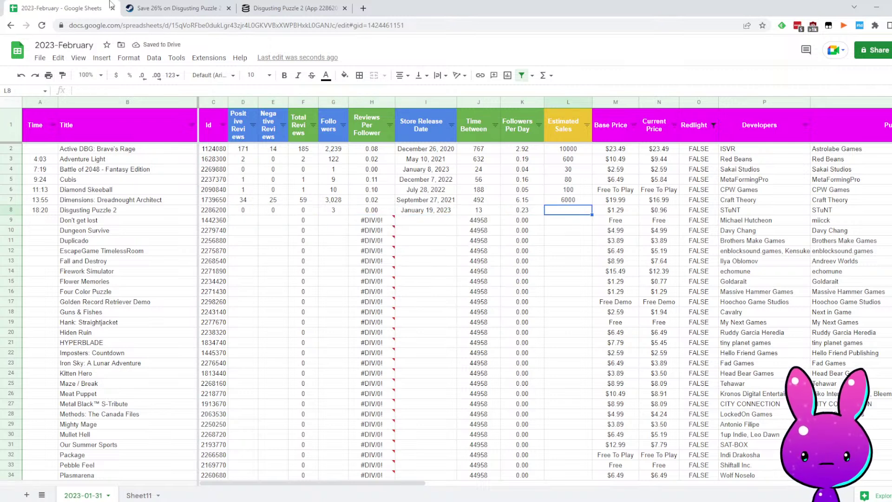
pyautogui.write('50')
# Enter 20:13 as the time for Don't get lost in the row below
pyautogui.press('Left')
pyautogui.press('Left')
pyautogui.press('Left')
pyautogui.press('Left')
pyautogui.press('Left')
pyautogui.press('Left')
pyautogui.press('Left')
pyautogui.press('Left')
pyautogui.press('Down')
pyautogui.press('Left')
pyautogui.press('Left')
pyautogui.press('Left')
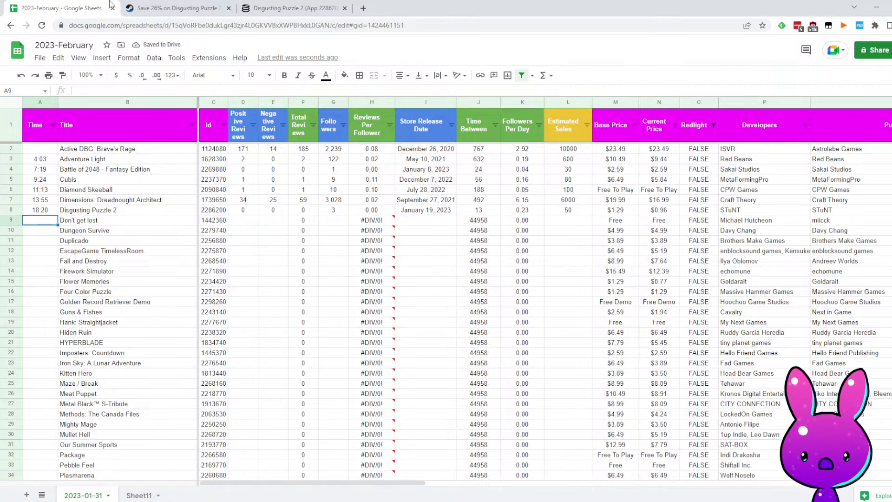
pyautogui.write('20:')
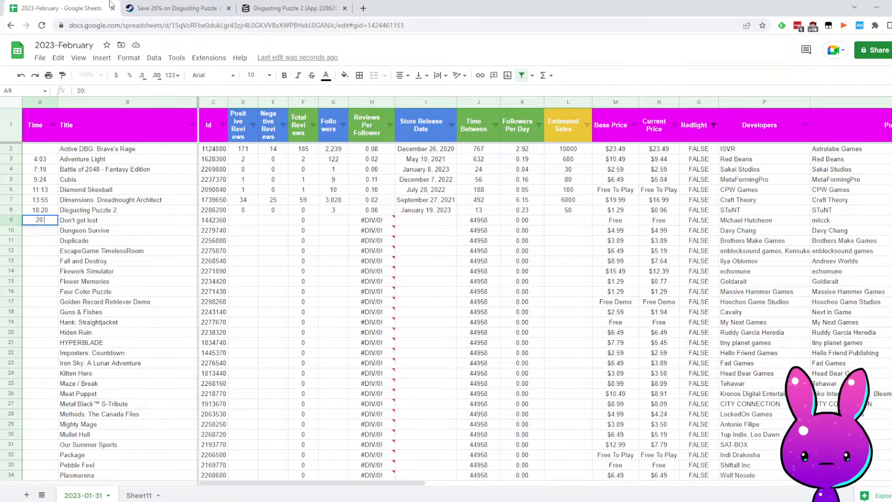
pyautogui.press('Return')
# Take the app ID of Don't get lost from the sheet and open its Steam store page
pyautogui.press('Up')
pyautogui.press('Right')
pyautogui.press('Right')
pyautogui.press('Right')
pyautogui.press('Left')
pyautogui.press('Return')
pyautogui.hotkey('ctrl', 'a')
pyautogui.press('Return')
pyautogui.press('Up')
pyautogui.press('Right')
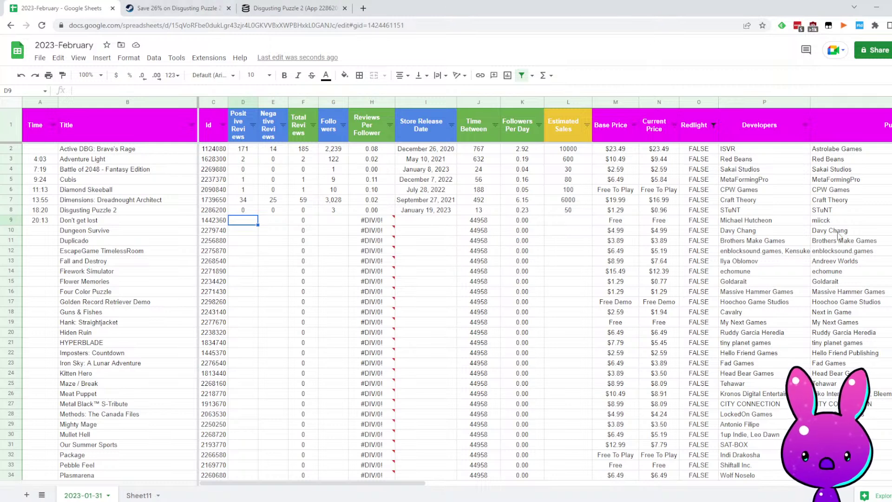
pyautogui.click(785, 219)
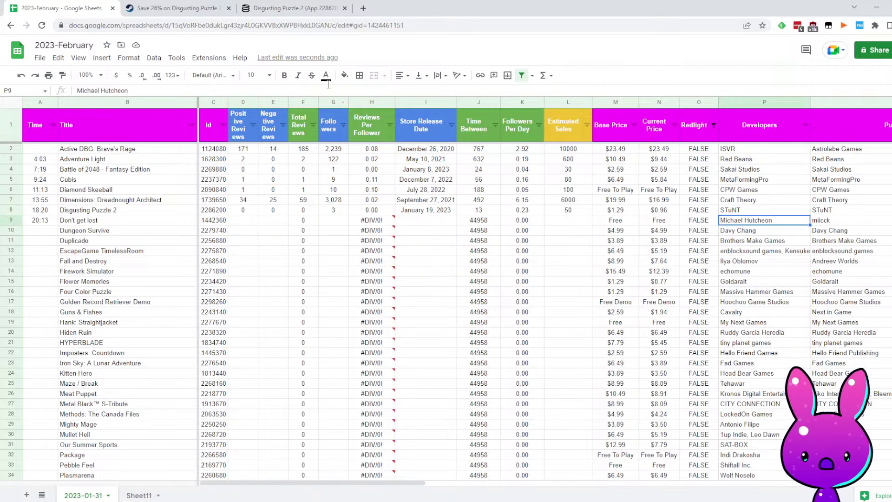
pyautogui.click(176, 7)
pyautogui.click(215, 25)
pyautogui.press('Return')
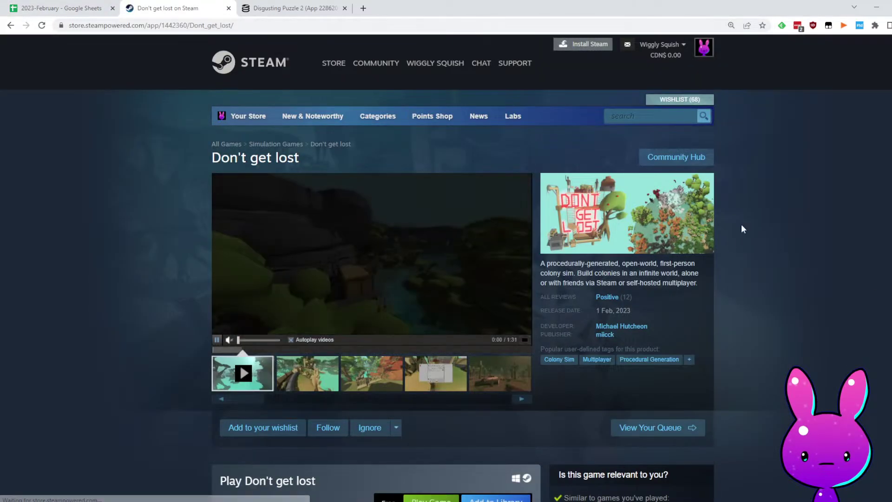
# Read the short description of Don't get lost, watch its trailer, and look over the supported play modes and full game description
pyautogui.moveTo(564, 263); pyautogui.dragTo(647, 264)
pyautogui.click(680, 270)
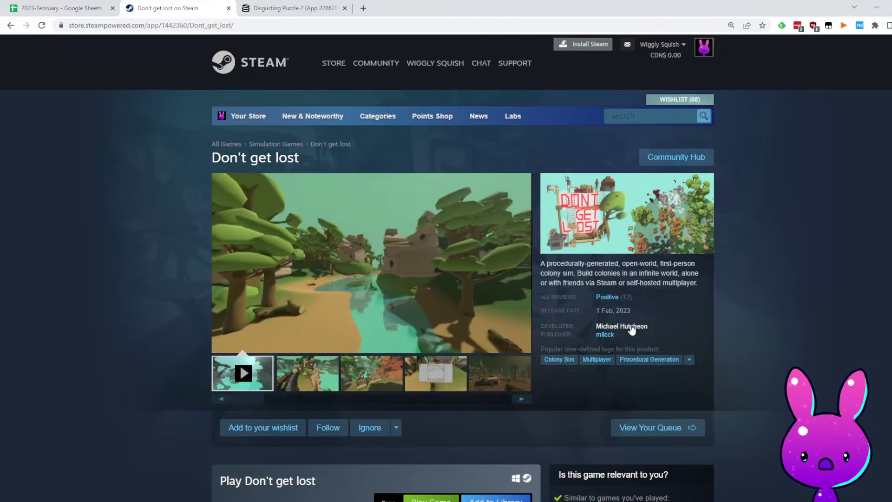
pyautogui.moveTo(607, 274); pyautogui.dragTo(651, 293)
pyautogui.click(717, 279)
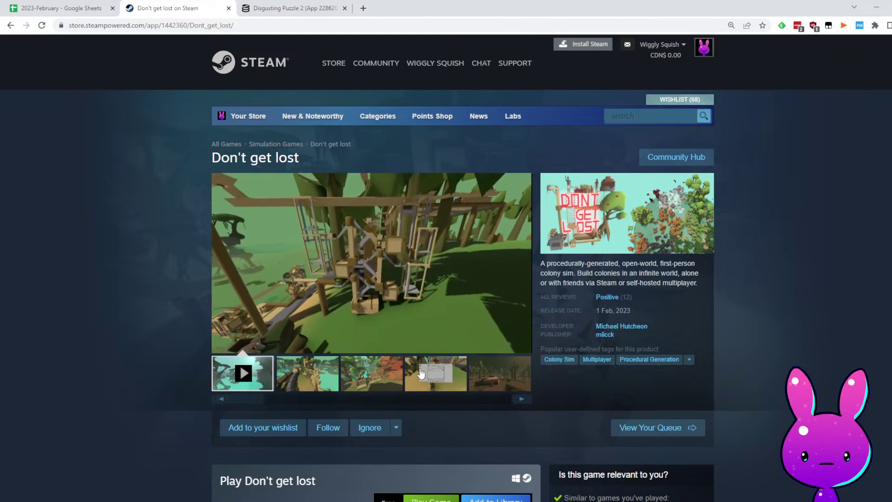
pyautogui.scroll(-1, 402, 386)
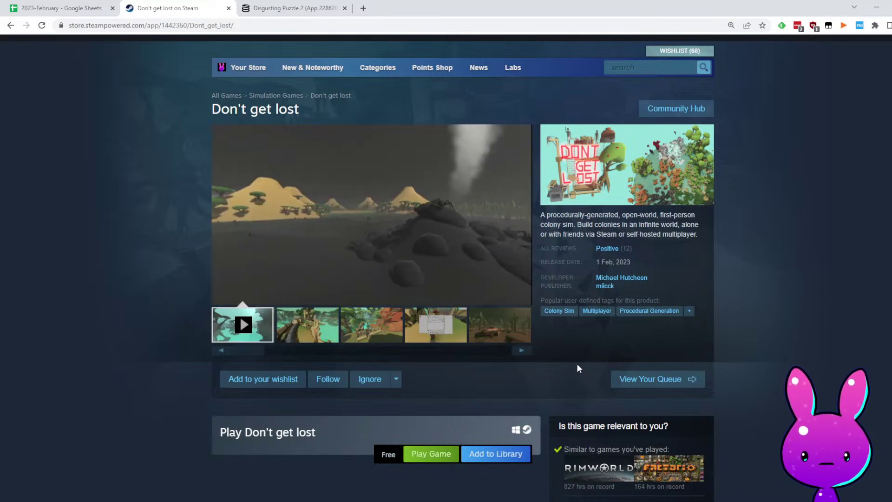
pyautogui.scroll(-5, 568, 290)
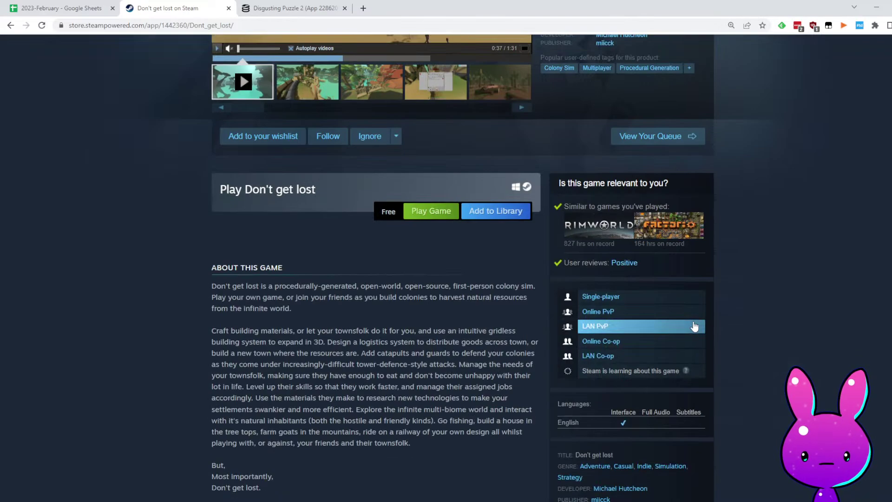
pyautogui.scroll(4, 607, 222)
pyautogui.scroll(-20, 620, 204)
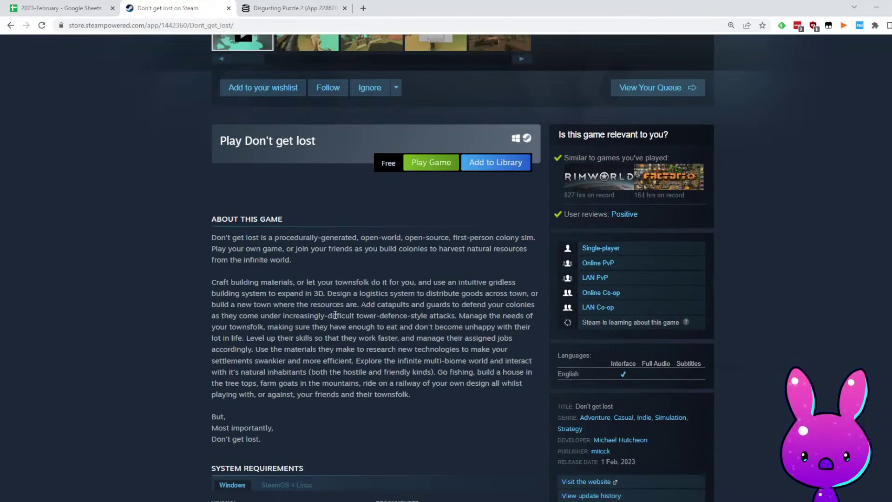
# Read the first customer reviews of Don't get lost in the most helpful reviews from the past day
pyautogui.moveTo(342, 183); pyautogui.dragTo(521, 195)
pyautogui.click(423, 200)
pyautogui.moveTo(335, 205); pyautogui.dragTo(493, 207)
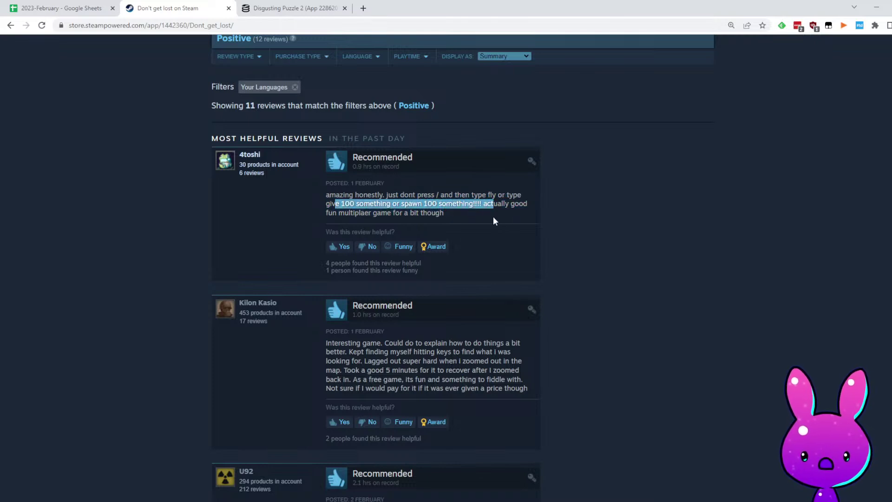
pyautogui.click(486, 224)
pyautogui.moveTo(344, 212); pyautogui.dragTo(454, 225)
pyautogui.scroll(-2, 497, 302)
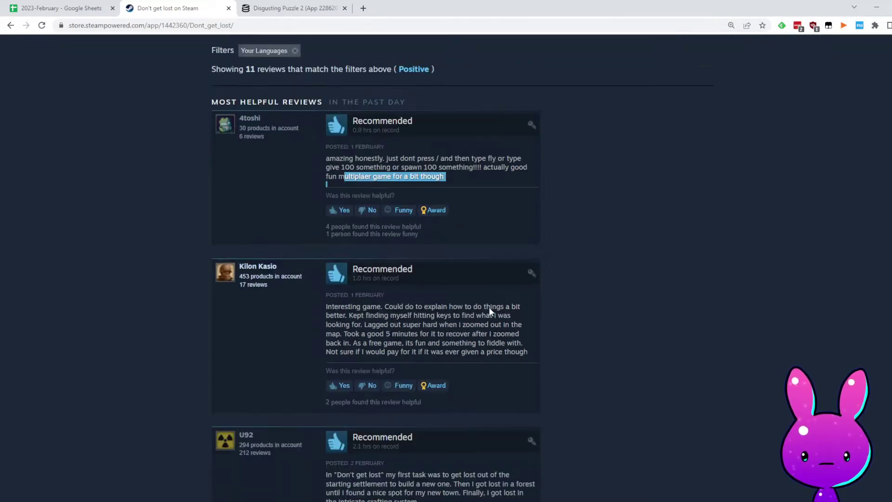
pyautogui.moveTo(349, 255); pyautogui.dragTo(533, 249)
pyautogui.click(461, 271)
pyautogui.click(349, 245)
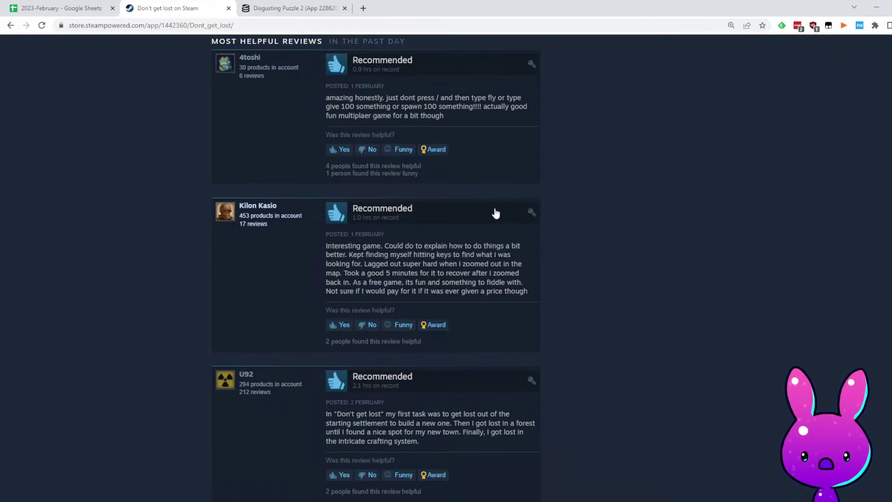
pyautogui.scroll(-2, 497, 255)
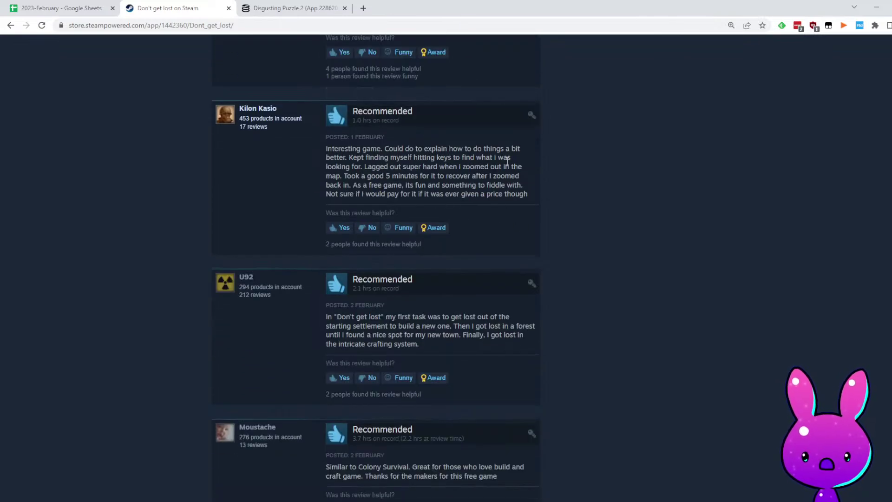
pyautogui.scroll(-4, 440, 351)
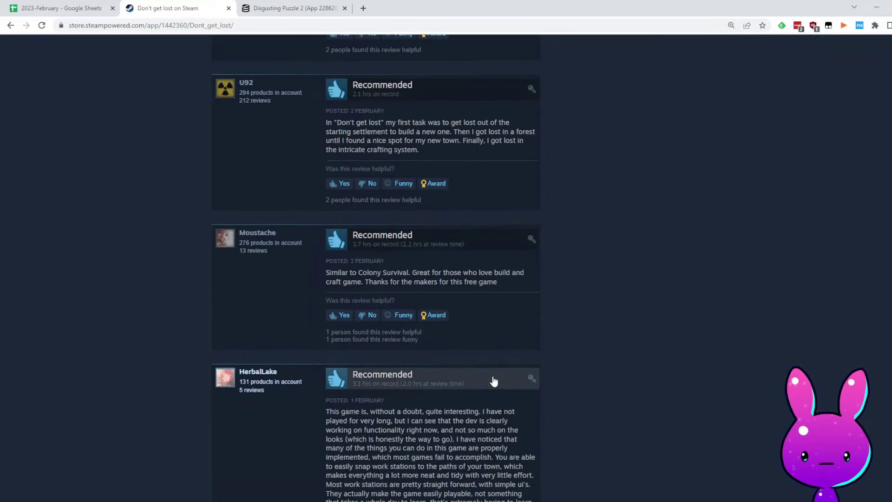
pyautogui.moveTo(356, 122); pyautogui.dragTo(485, 122)
pyautogui.click(501, 122)
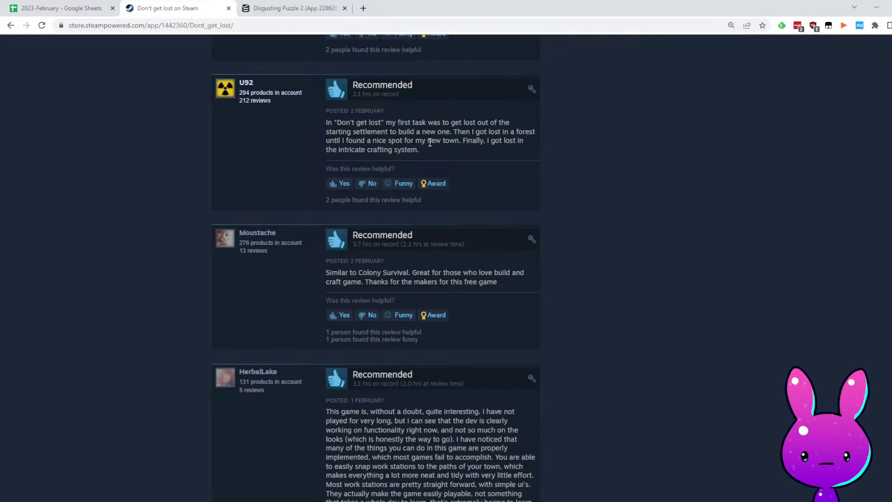
pyautogui.scroll(-10, 446, 107)
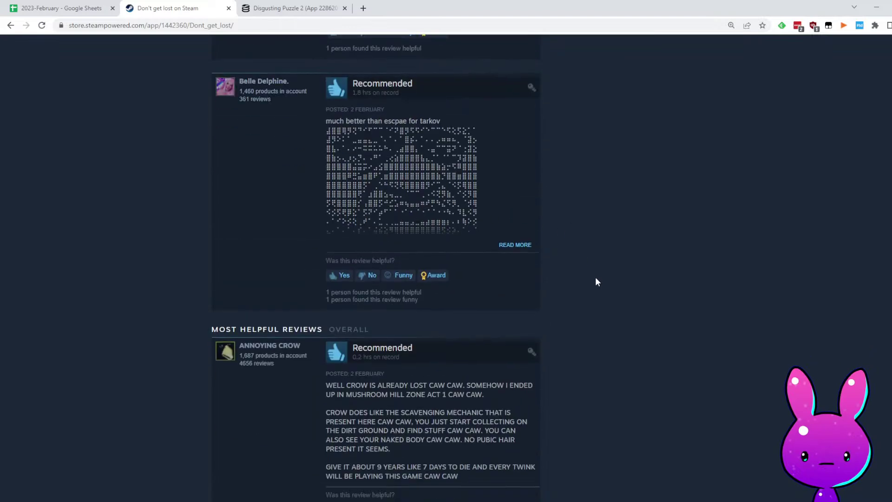
pyautogui.scroll(-4, 534, 275)
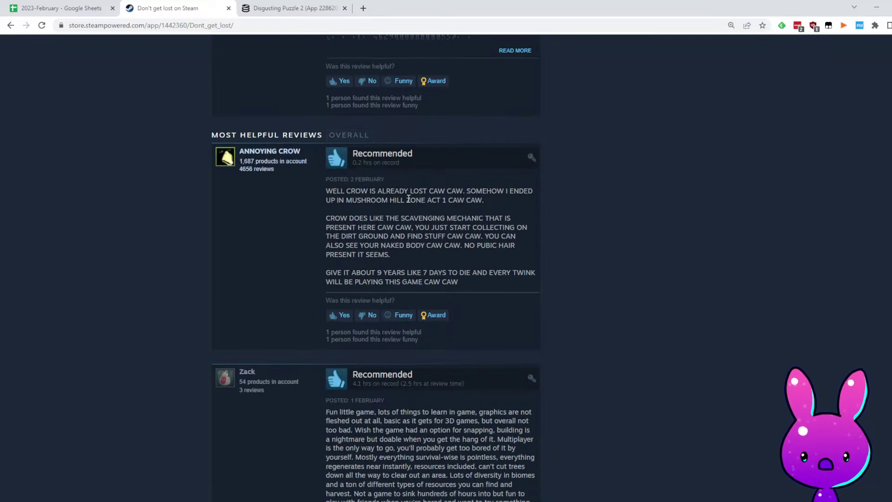
# Read the overall most helpful reviews of Don't get lost through to the end of the review list
pyautogui.moveTo(332, 191); pyautogui.dragTo(500, 196)
pyautogui.click(519, 214)
pyautogui.moveTo(352, 204); pyautogui.dragTo(439, 210)
pyautogui.click(484, 206)
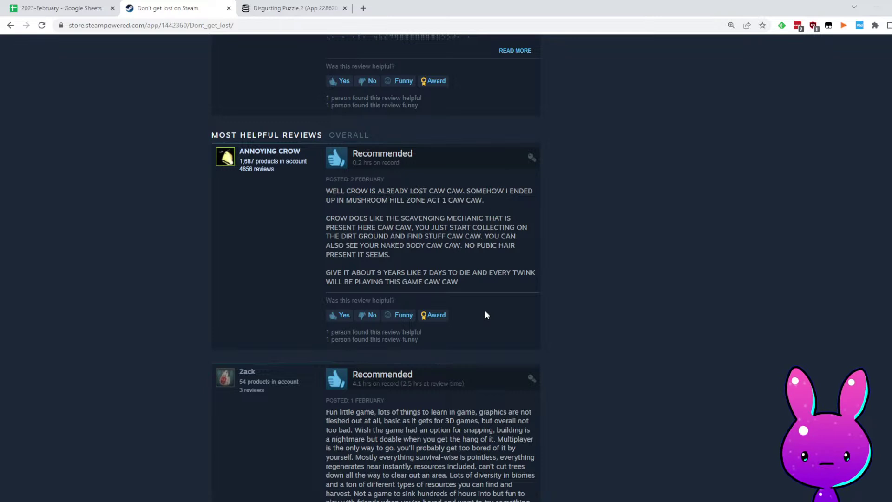
pyautogui.moveTo(349, 219); pyautogui.dragTo(495, 227)
pyautogui.click(433, 233)
pyautogui.moveTo(345, 236); pyautogui.dragTo(494, 238)
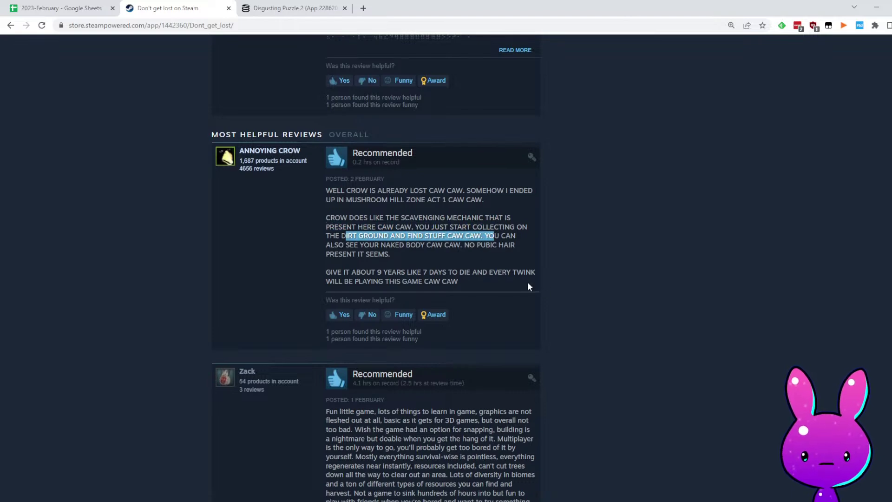
pyautogui.scroll(-4, 494, 285)
pyautogui.scroll(-3, 493, 285)
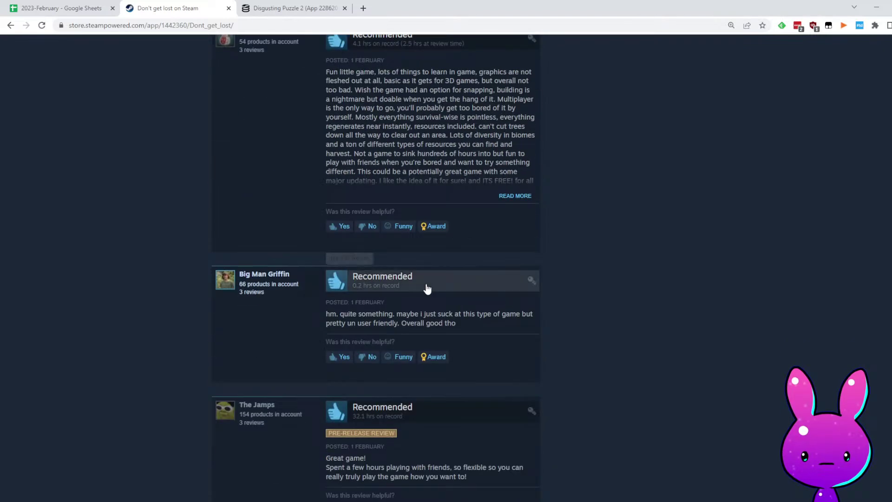
pyautogui.scroll(-3, 464, 390)
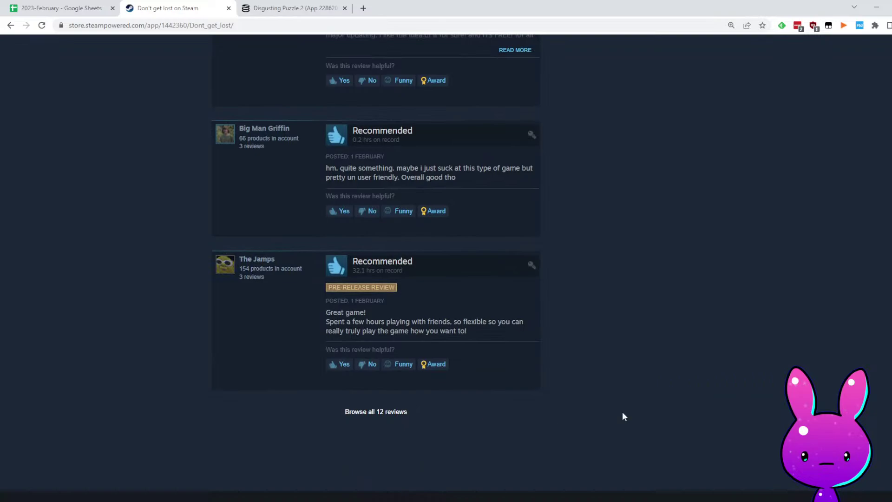
# Open the SteamDB charts page for app ID 1442360 and check its player numbers and the start of its followers chart
pyautogui.scroll(20, 585, 281)
pyautogui.scroll(-5, 247, 151)
pyautogui.scroll(5, 247, 151)
pyautogui.doubleClick(177, 27)
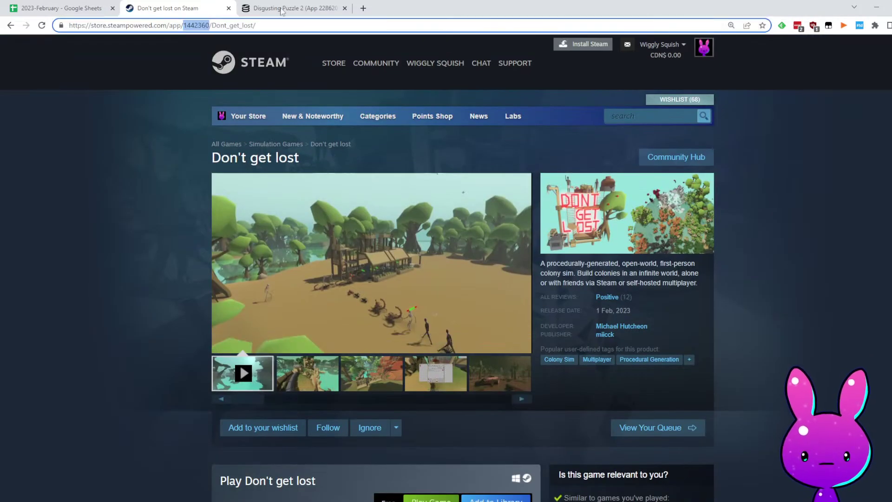
pyautogui.hotkey('ctrl', 'c')
pyautogui.click(271, 12)
pyautogui.doubleClick(145, 26)
pyautogui.hotkey('ctrl', 'v')
pyautogui.write('.')
pyautogui.press('Return')
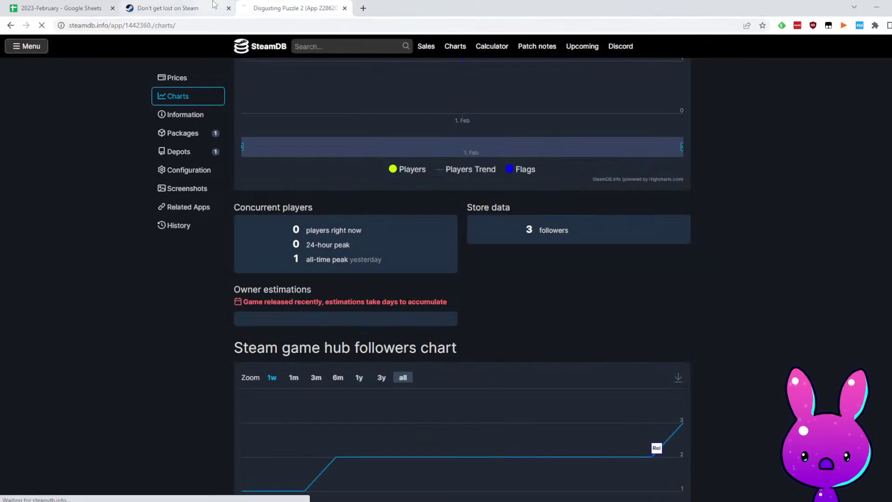
pyautogui.click(149, 27)
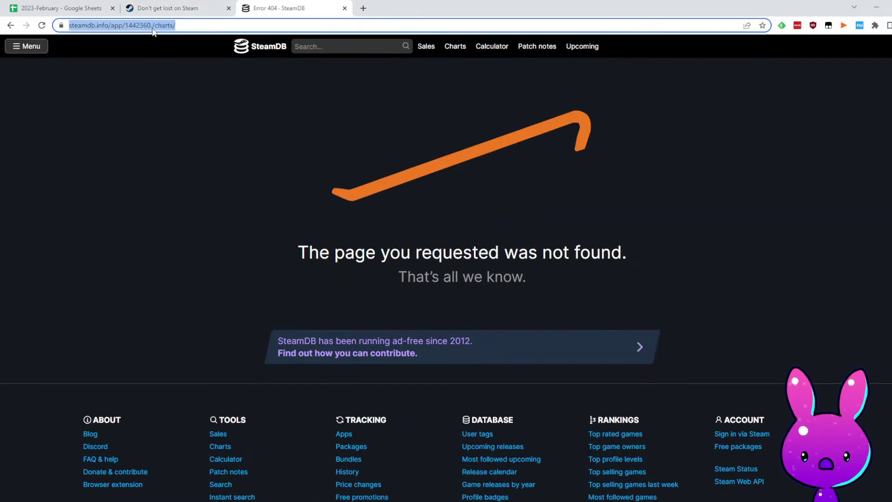
pyautogui.press('Return')
pyautogui.scroll(-2, 724, 333)
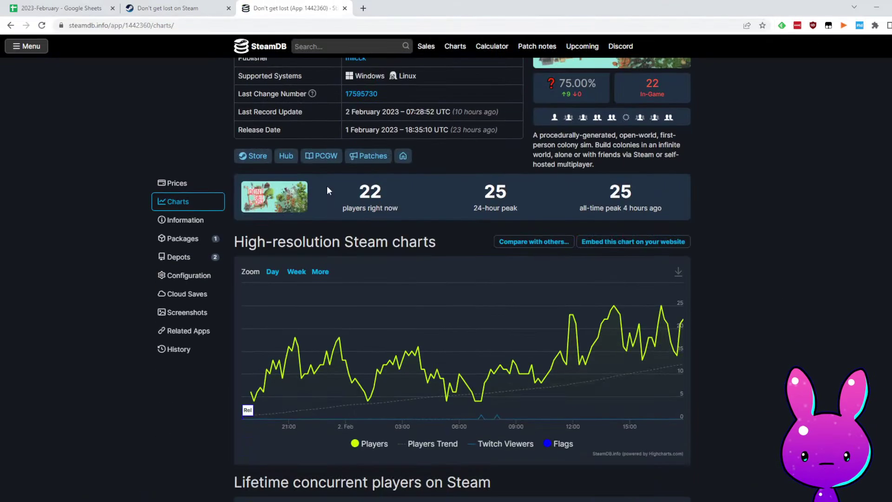
pyautogui.scroll(-13, 710, 320)
pyautogui.scroll(8, 664, 319)
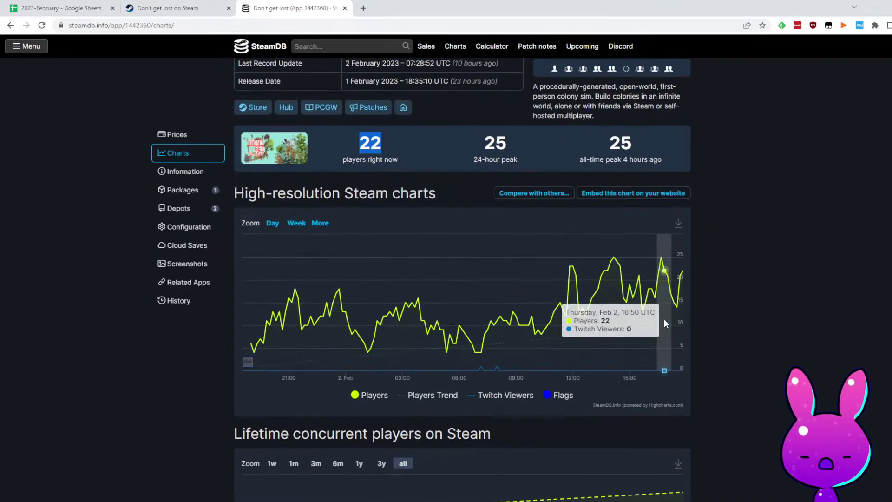
pyautogui.scroll(-10, 668, 297)
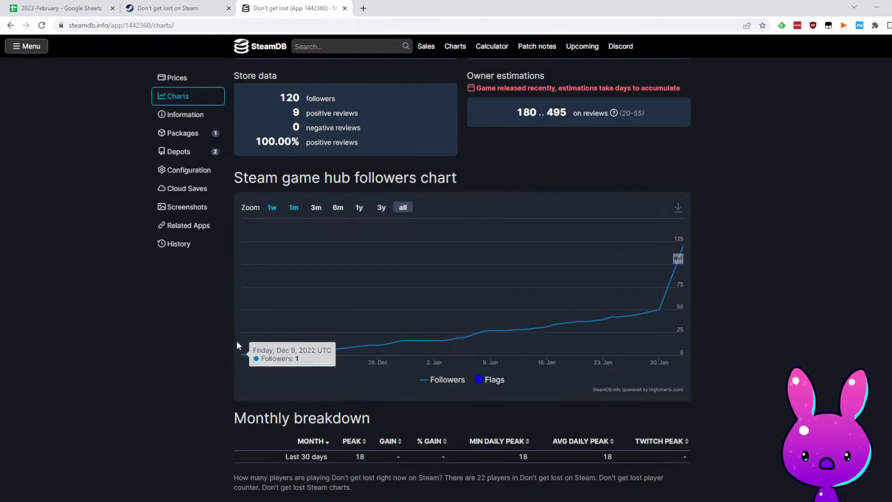
# Enter 12/9/2022 as the store release date for Don't get lost in the 2023-February spreadsheet
pyautogui.click(69, 8)
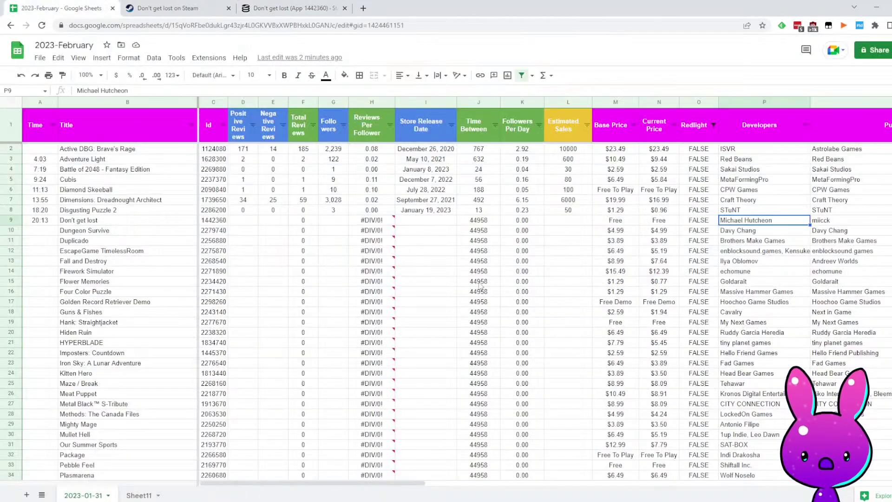
pyautogui.click(432, 218)
pyautogui.write('12/9/2023')
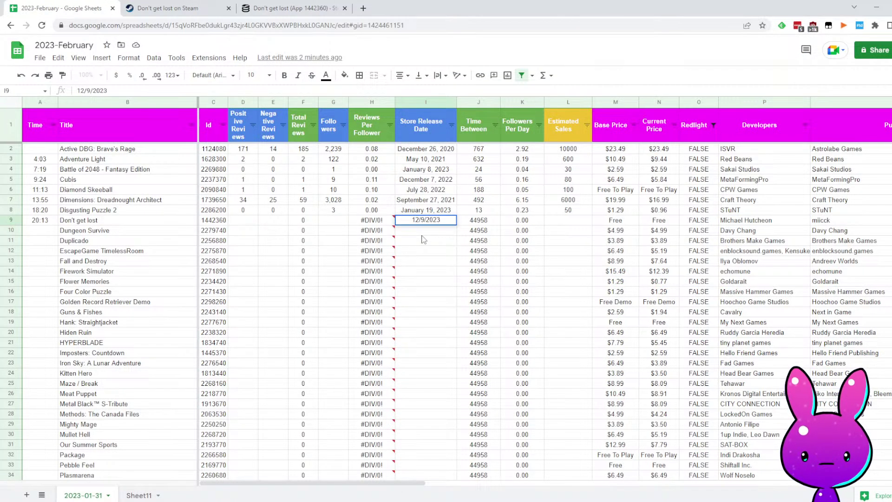
pyautogui.press('BackSpace')
pyautogui.write('2')
pyautogui.press('Return')
# Copy the follower count 120 from the SteamDB store data into the Followers cell for Don't get lost
pyautogui.press('Up')
pyautogui.press('Left')
pyautogui.press('Left')
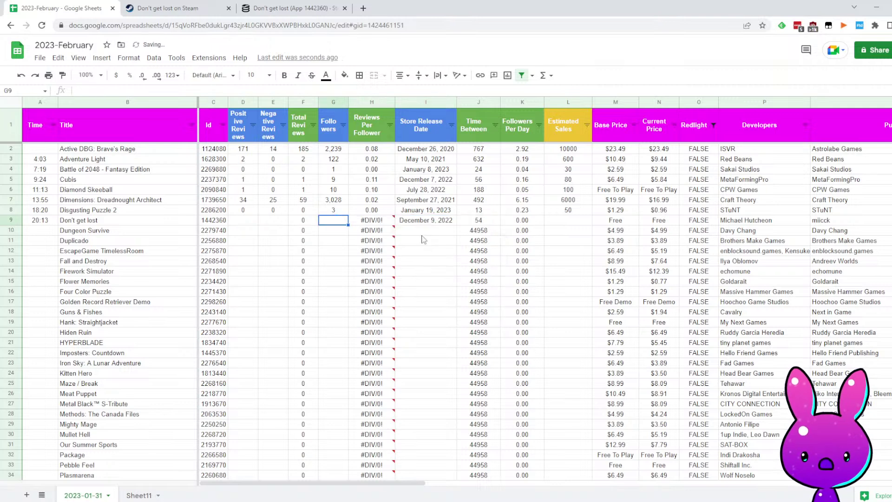
pyautogui.hotkey('ctrl', 'shift', 'Tab')
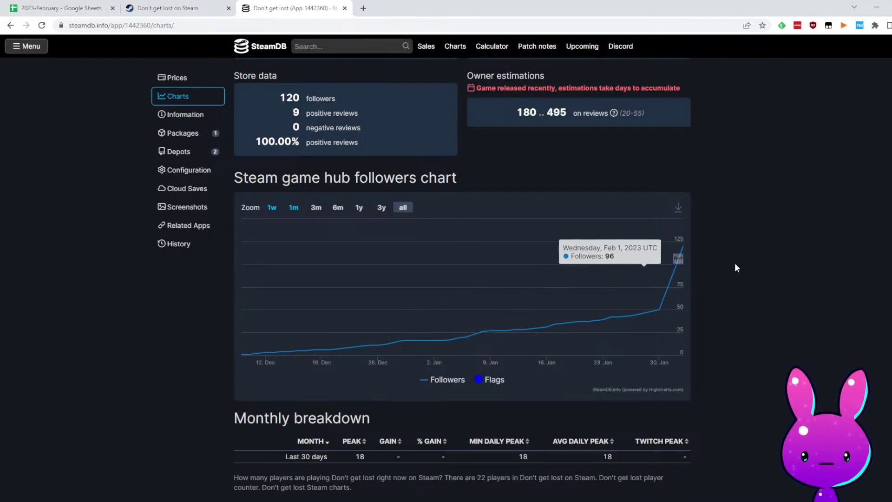
pyautogui.scroll(3, 697, 243)
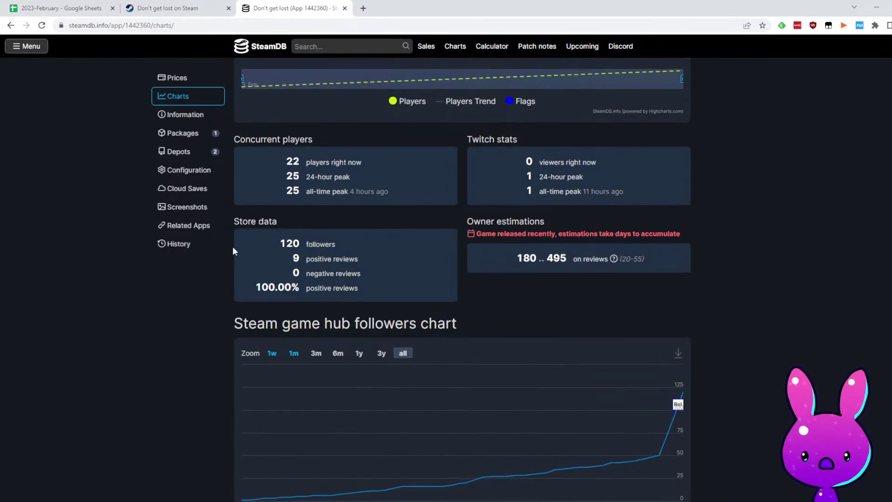
pyautogui.moveTo(286, 243); pyautogui.dragTo(299, 243)
pyautogui.doubleClick(290, 243)
pyautogui.hotkey('ctrl', 'c')
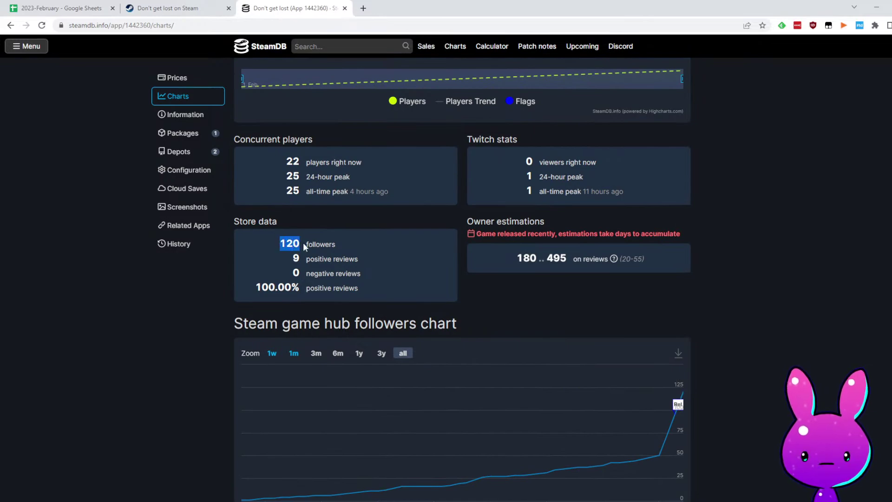
pyautogui.hotkey('ctrl', 'Tab')
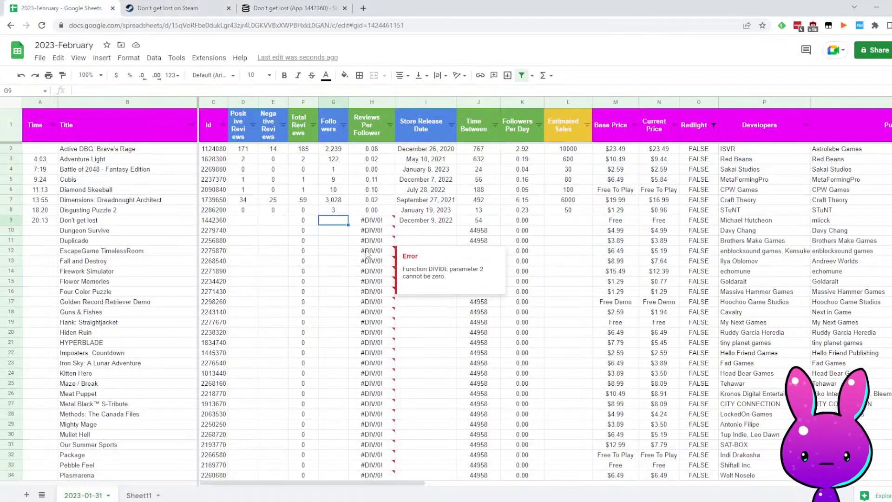
pyautogui.hotkey('ctrl', 'v')
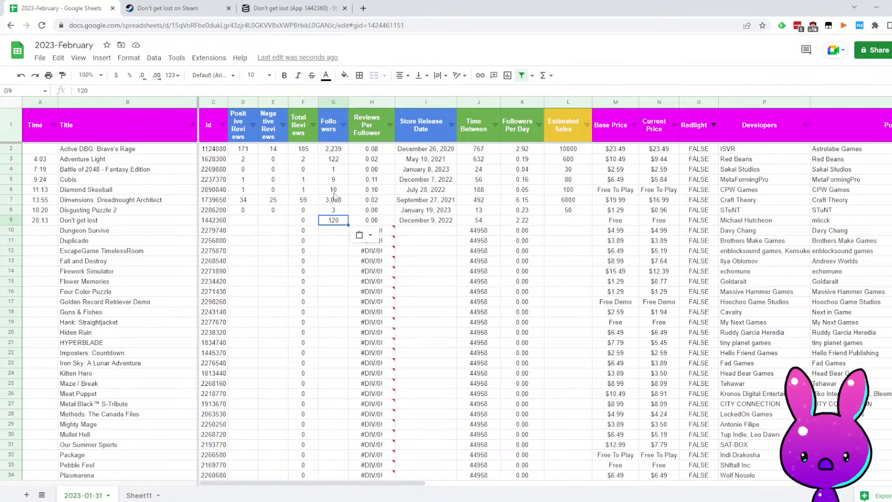
# Compare the follower figures of Don't get lost with Adventure Light's row and review its followers chart and owner estimations on SteamDB
pyautogui.moveTo(113, 160); pyautogui.dragTo(386, 163)
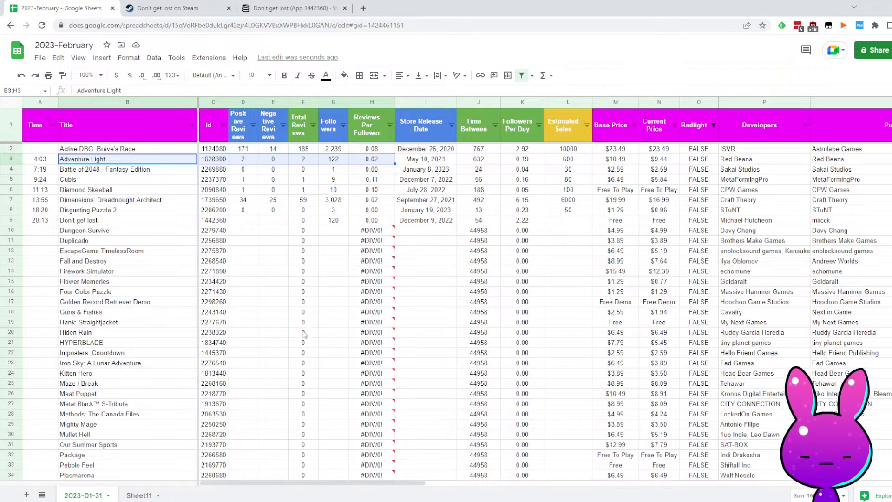
pyautogui.click(334, 223)
pyautogui.click(533, 222)
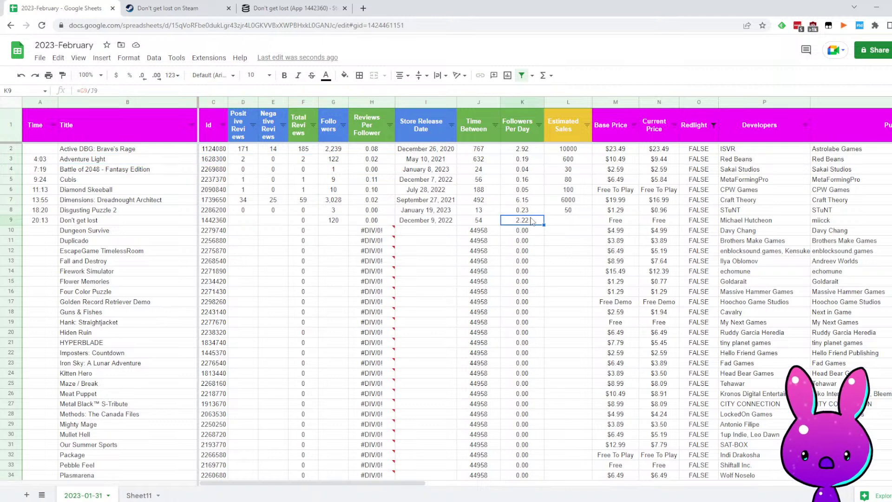
pyautogui.click(292, 8)
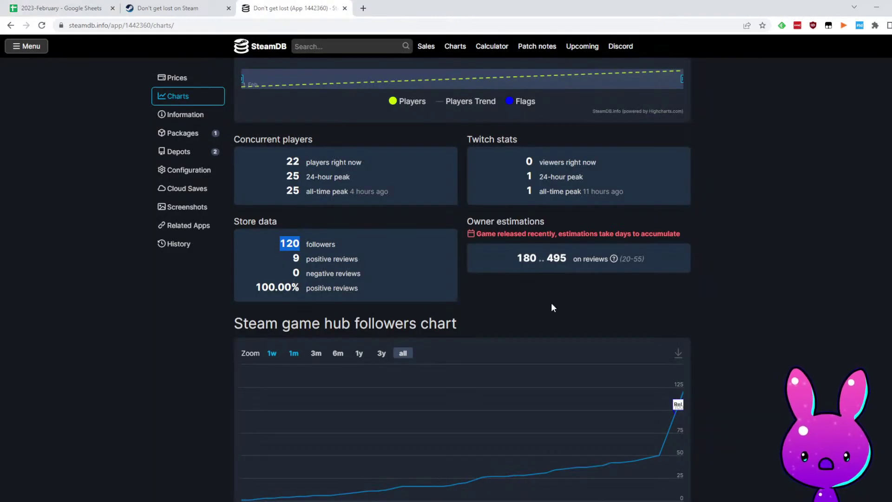
pyautogui.scroll(-3, 615, 272)
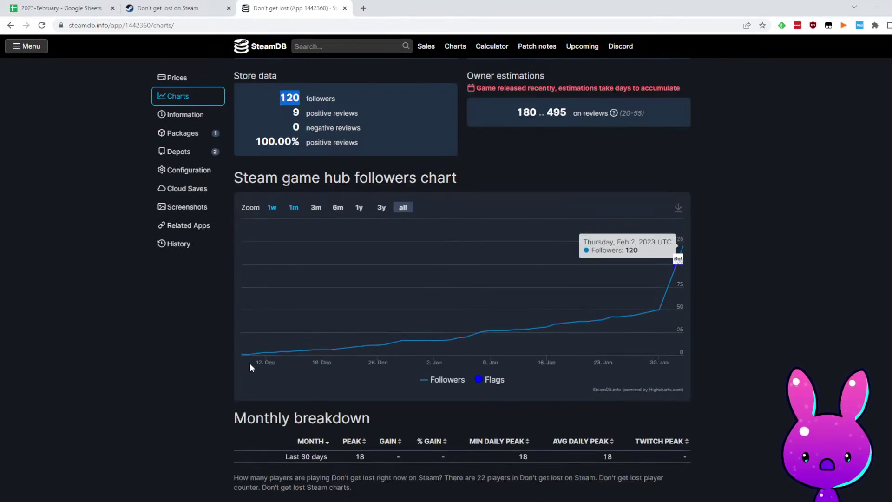
pyautogui.scroll(2, 417, 310)
# Check the review count on the Steam store page and enter 12 positive and 0 negative reviews for Don't get lost
pyautogui.click(153, 9)
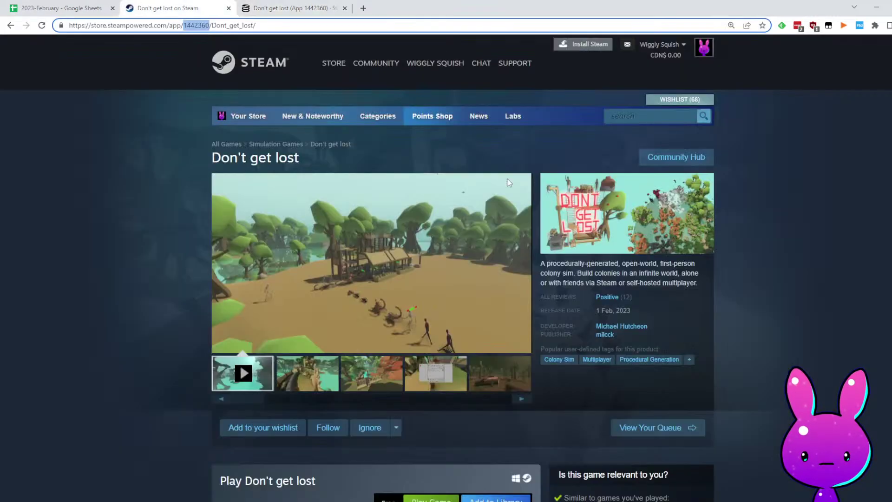
pyautogui.click(85, 3)
pyautogui.click(246, 220)
pyautogui.write('12')
pyautogui.press('Tab')
pyautogui.write('0')
pyautogui.press('Tab')
# Set the estimated sales of Don't get lost to 2000
pyautogui.press('Tab')
pyautogui.press('Tab')
pyautogui.press('Tab')
pyautogui.press('Tab')
pyautogui.press('Tab')
pyautogui.press('Tab')
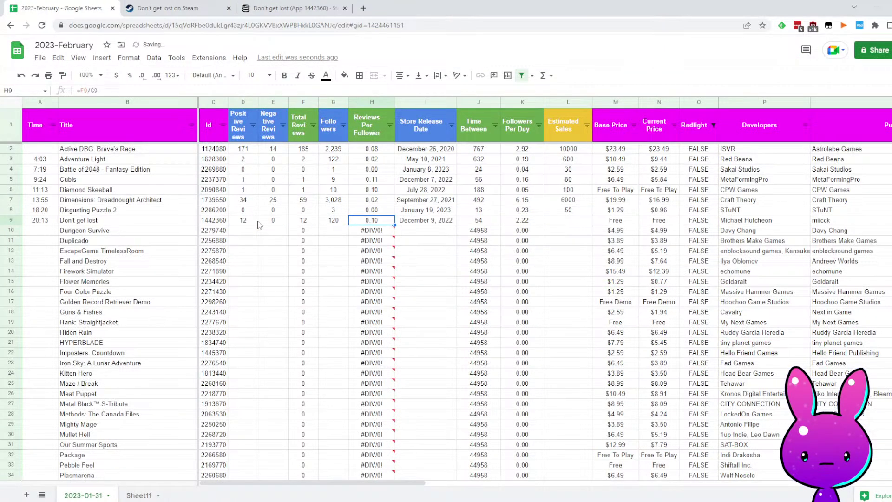
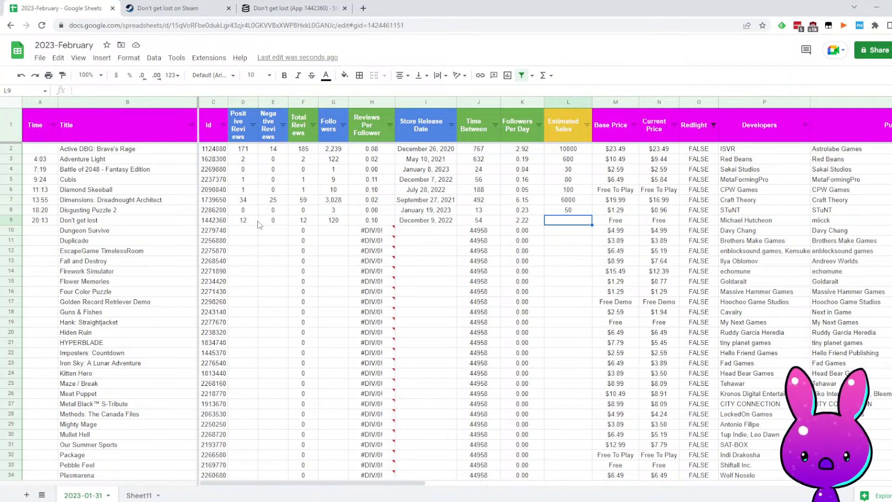
pyautogui.write('0')
pyautogui.press('Return')
# Enter the time 23:39 for Dungeon Survive in the row below Don't get lost
pyautogui.press('Left')
pyautogui.press('Left')
pyautogui.press('Left')
pyautogui.press('Left')
pyautogui.press('Left')
pyautogui.press('Left')
pyautogui.press('Left')
pyautogui.press('Left')
pyautogui.press('Left')
pyautogui.press('Left')
pyautogui.press('Left')
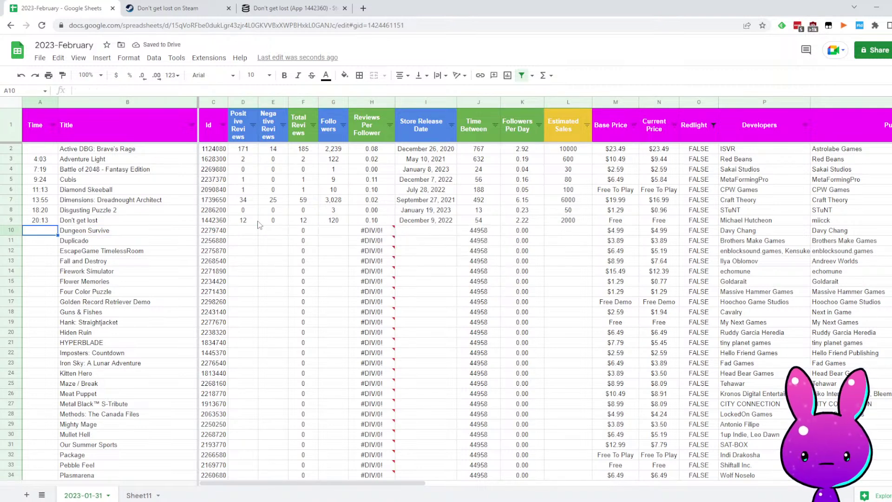
pyautogui.write('23:39')
pyautogui.press('Return')
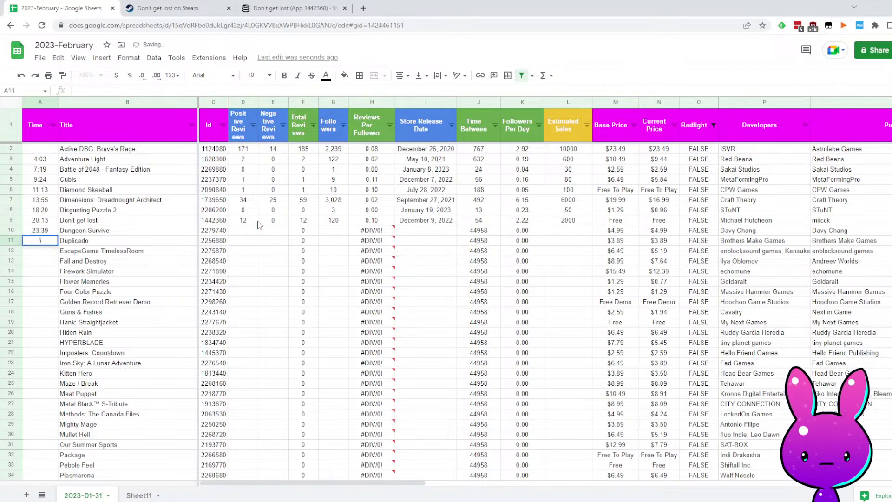
pyautogui.press('Escape')
# Open the Steam store page of Dungeon Survive using its app ID 2279740
pyautogui.press('Right')
pyautogui.press('Right')
pyautogui.press('Up')
pyautogui.press('Right')
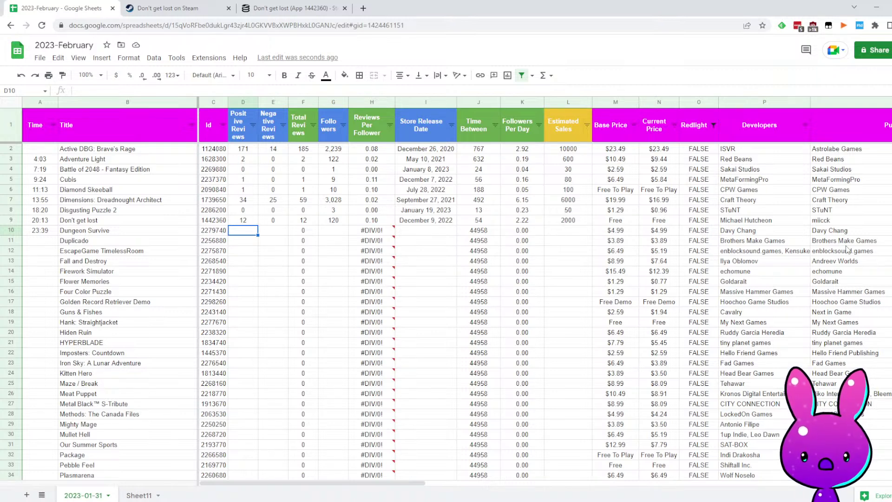
pyautogui.click(160, 8)
pyautogui.doubleClick(184, 25)
pyautogui.write('2279740')
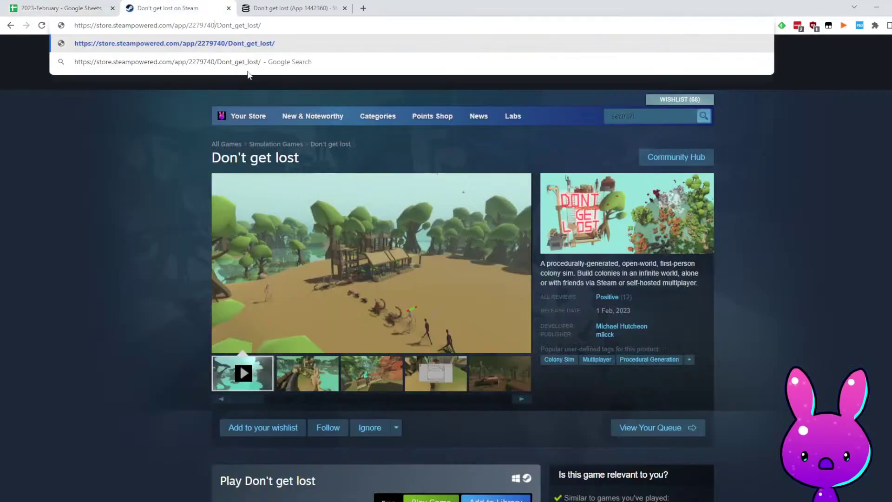
pyautogui.press('Return')
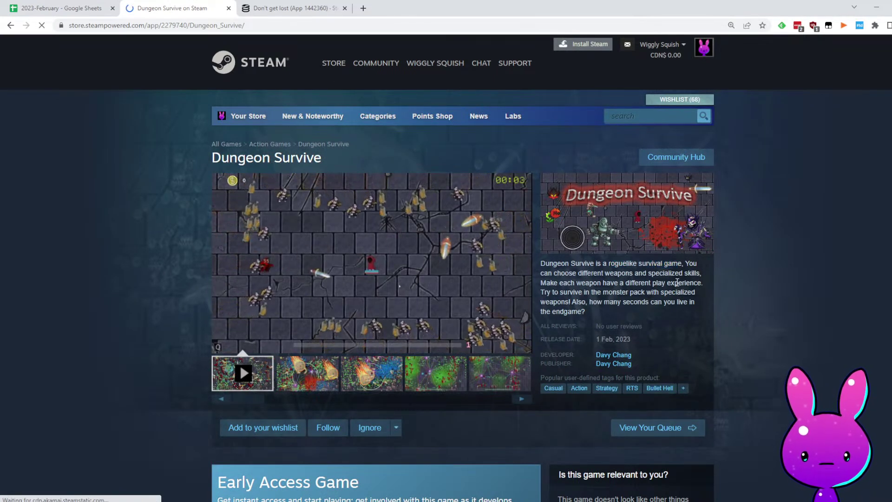
# Read the short description of Dungeon Survive, watch its trailer, and look over the early access notes, game description and system requirements
pyautogui.moveTo(587, 275); pyautogui.dragTo(700, 274)
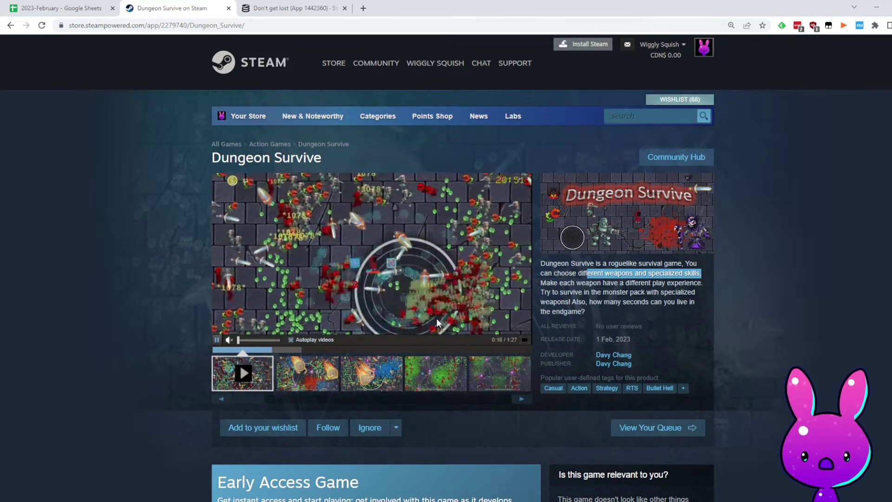
pyautogui.click(525, 339)
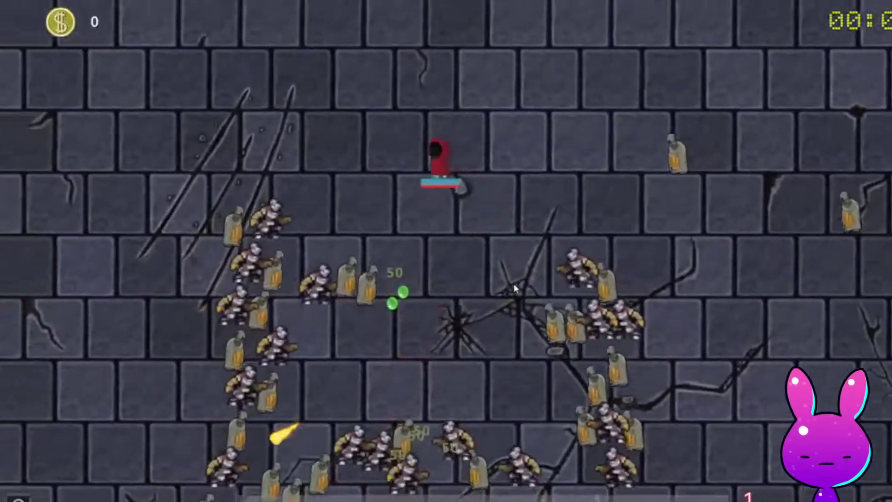
pyautogui.press('Escape')
pyautogui.scroll(-5, 254, 319)
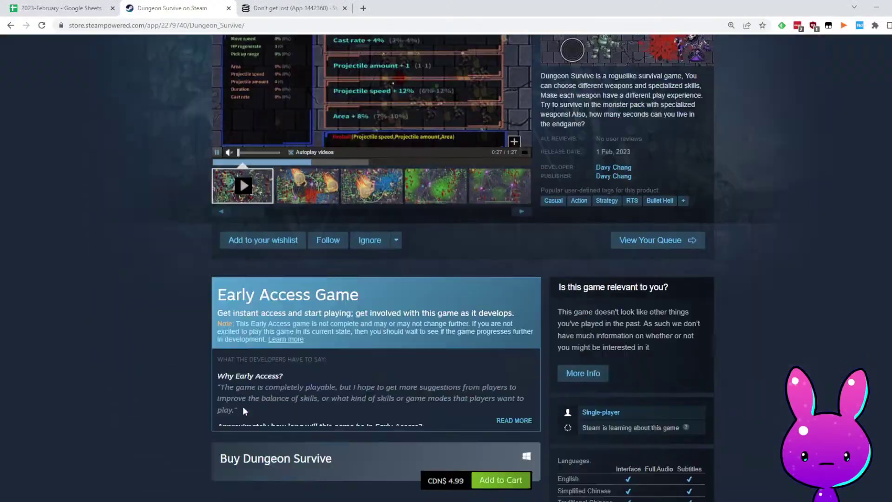
pyautogui.scroll(-4, 255, 318)
pyautogui.scroll(-5, 235, 247)
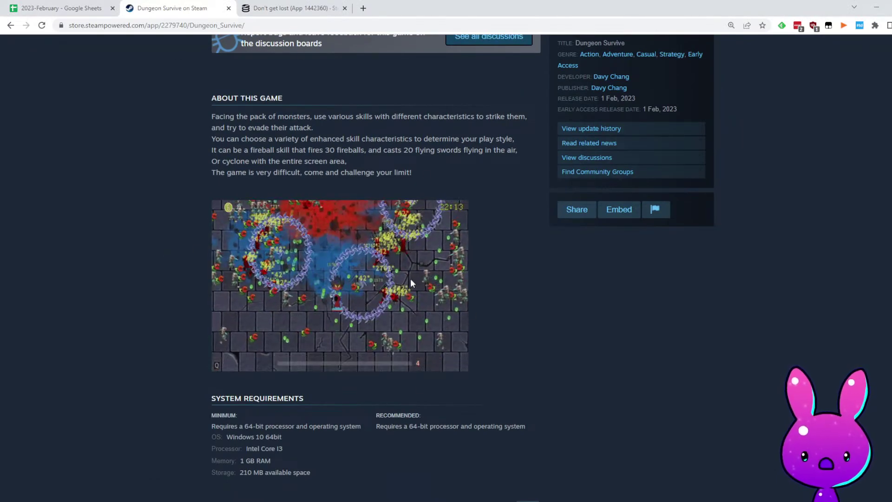
pyautogui.scroll(-5, 347, 355)
pyautogui.scroll(-3, 347, 354)
pyautogui.scroll(20, 325, 371)
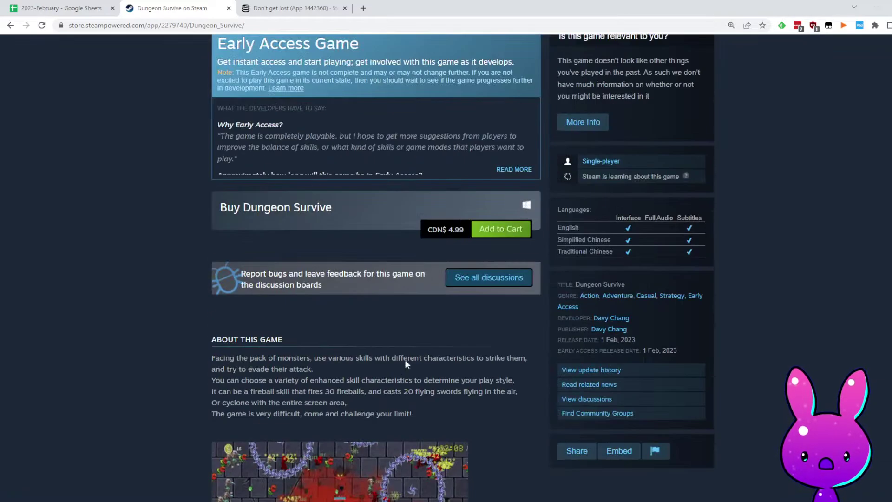
pyautogui.scroll(2, 136, 168)
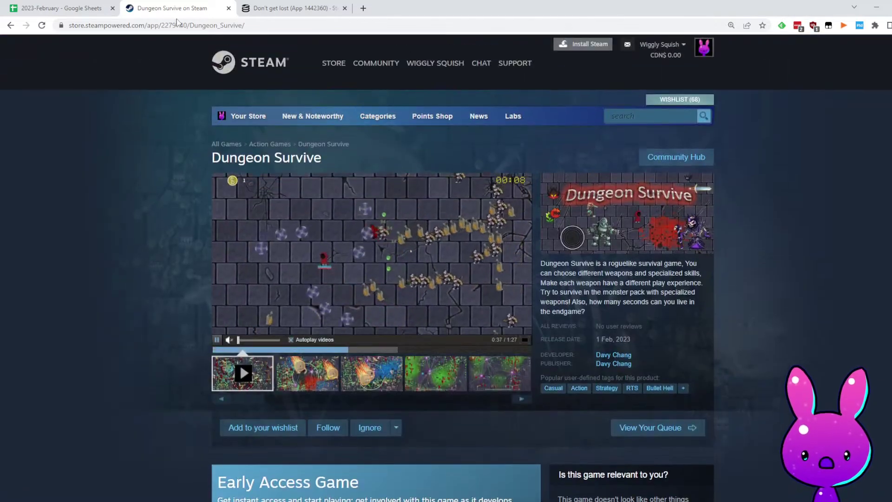
# Open the SteamDB charts page for app ID 2279740 and check the start of its followers chart
pyautogui.click(178, 26)
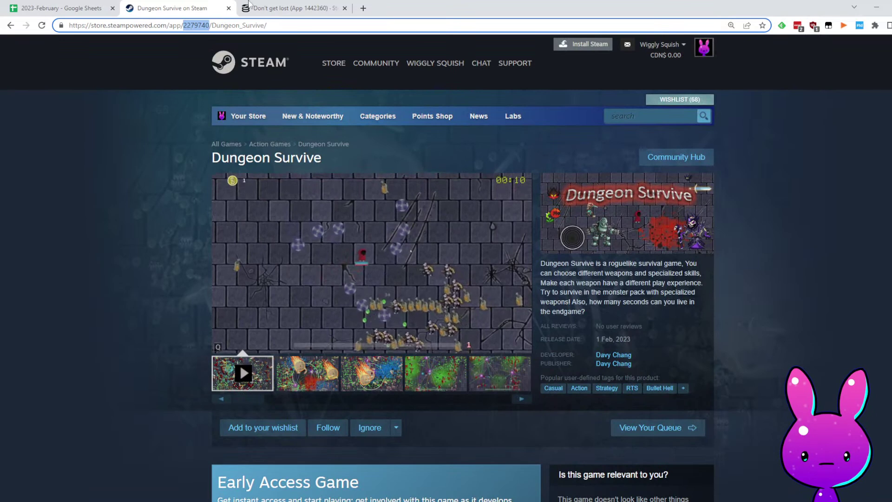
pyautogui.hotkey('ctrl', 'Tab')
pyautogui.doubleClick(161, 25)
pyautogui.write('2279740')
pyautogui.press('Return')
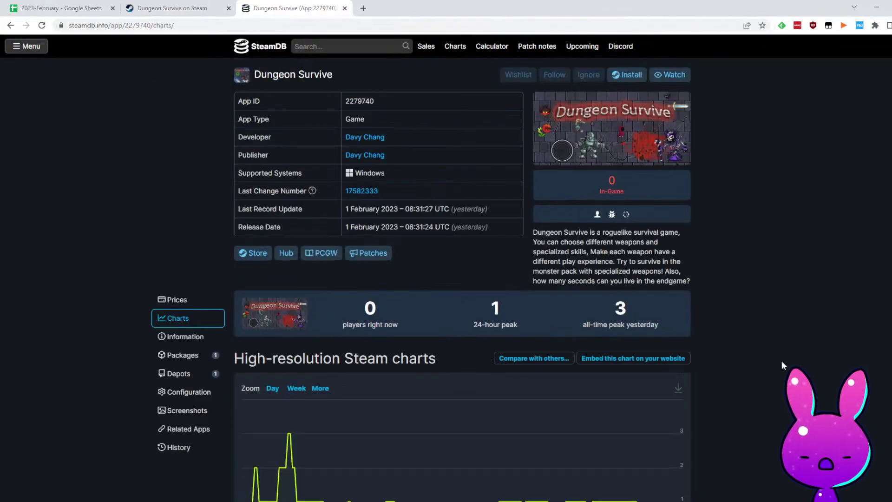
pyautogui.scroll(-15, 778, 362)
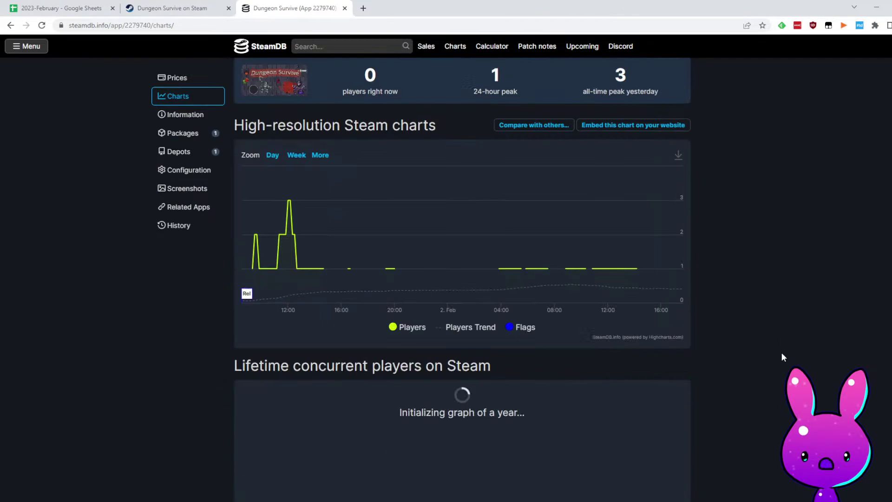
pyautogui.scroll(-3, 700, 381)
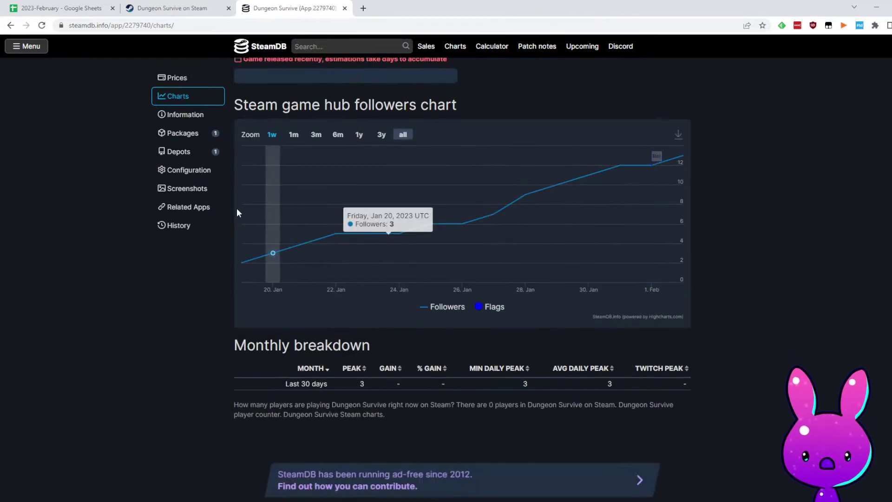
# Enter 1/19 as the store release date for Dungeon Survive in the spreadsheet
pyautogui.click(75, 5)
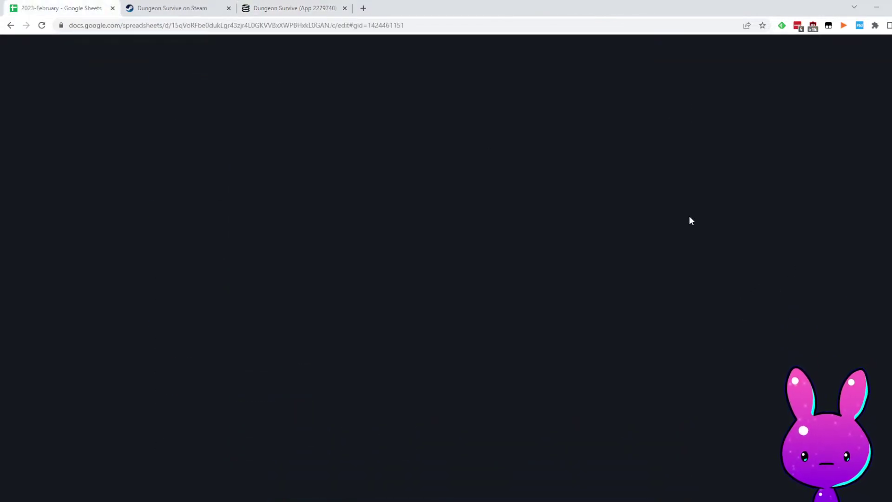
pyautogui.click(441, 233)
pyautogui.write('1/19')
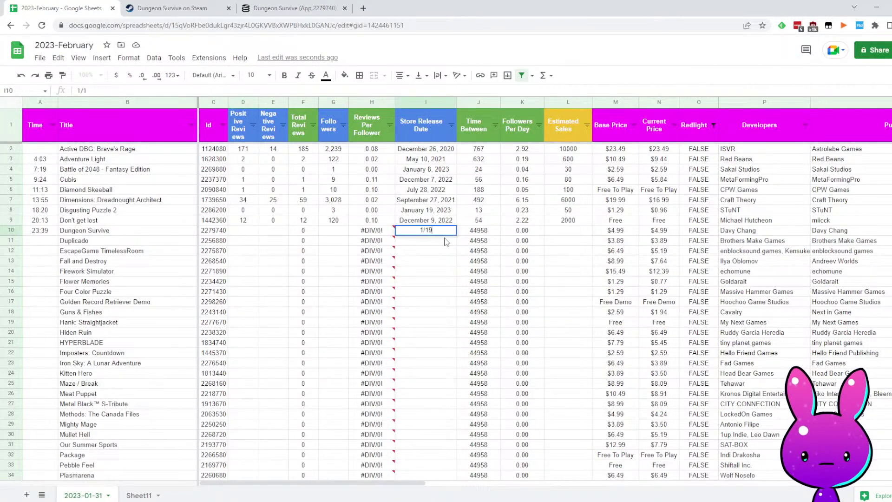
pyautogui.press('Return')
# Confirm the release date entry and check the Steam store page and SteamDB follower count of Dungeon Survive
pyautogui.press('Left')
pyautogui.press('Left')
pyautogui.press('Up')
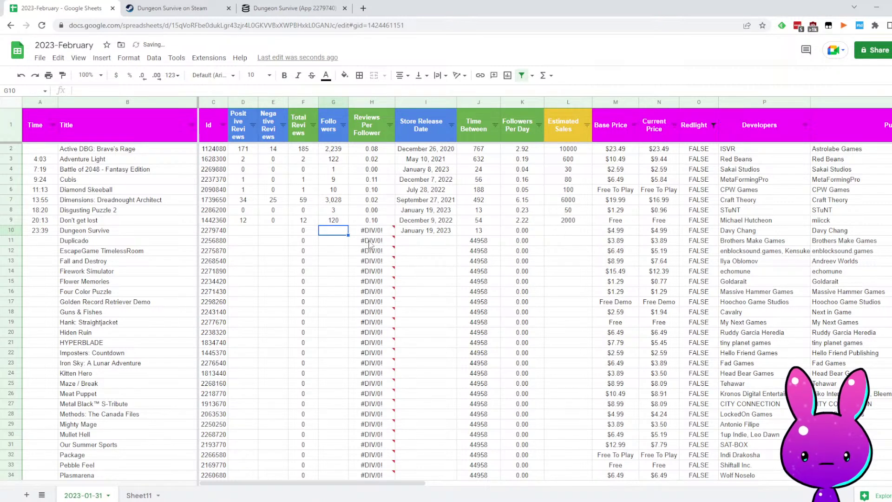
pyautogui.moveTo(370, 245)
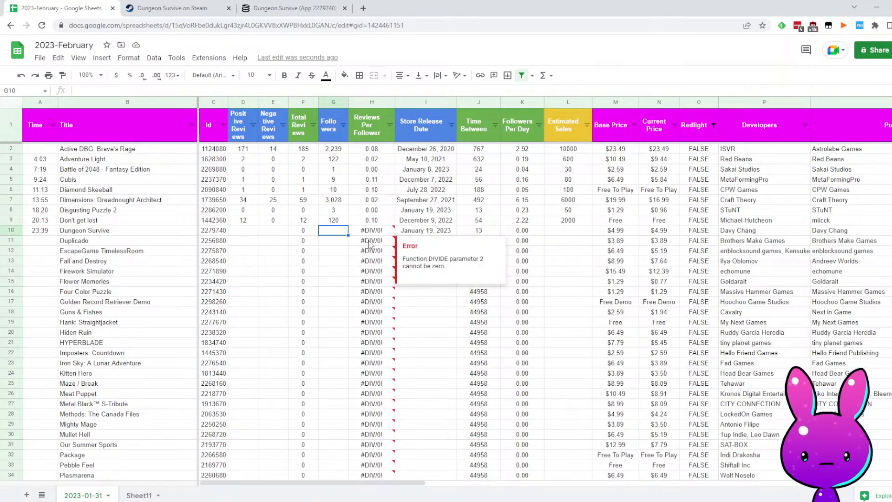
pyautogui.click(319, 8)
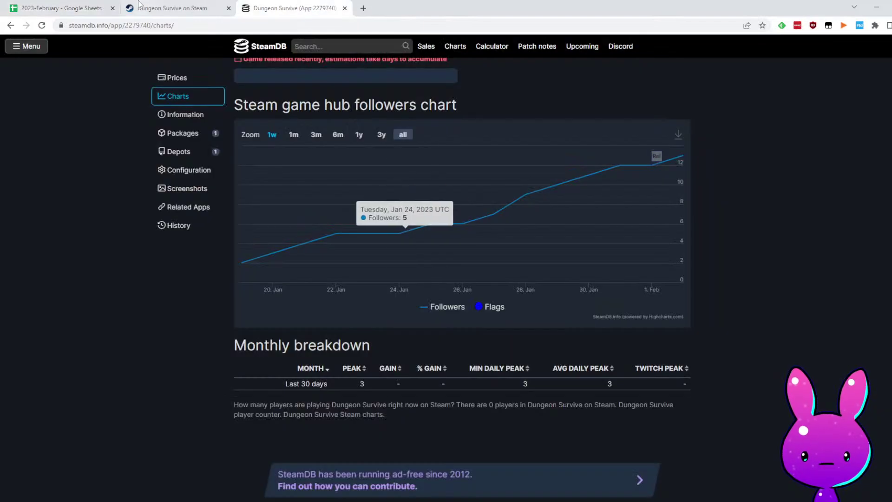
pyautogui.click(98, 8)
pyautogui.click(141, 6)
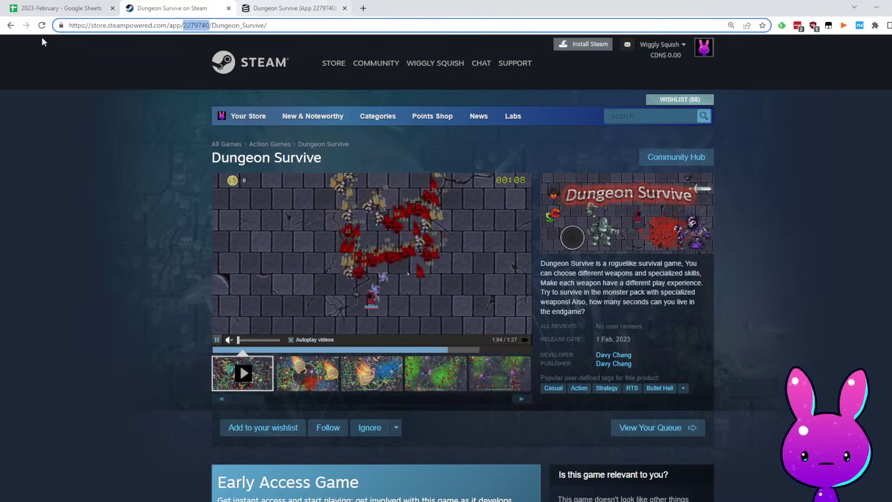
pyautogui.click(293, 8)
pyautogui.scroll(4, 426, 363)
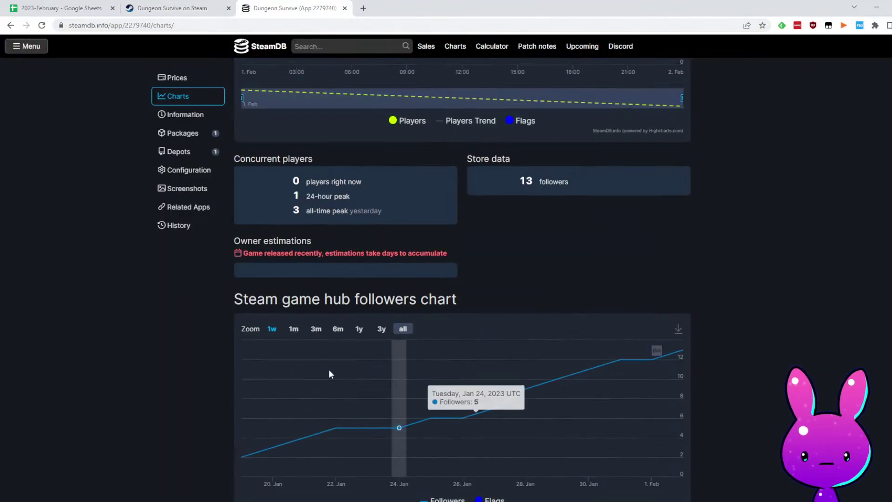
pyautogui.click(70, 8)
pyautogui.click(434, 250)
pyautogui.click(432, 243)
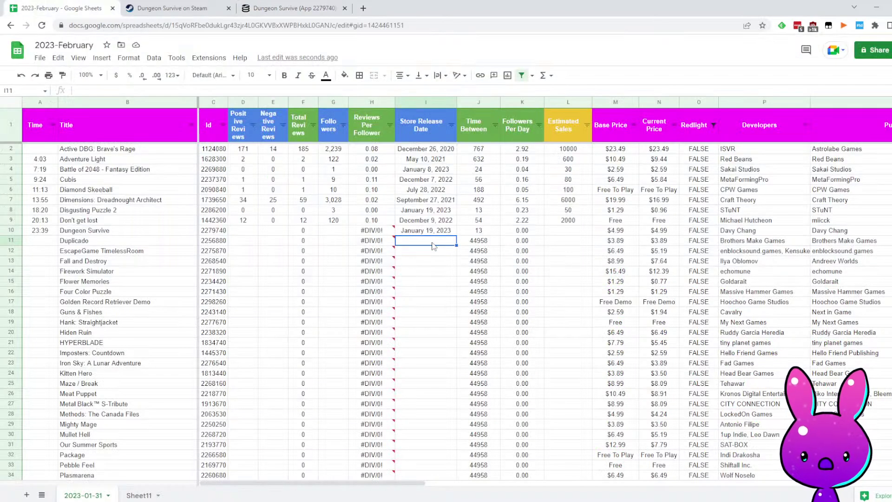
pyautogui.click(451, 232)
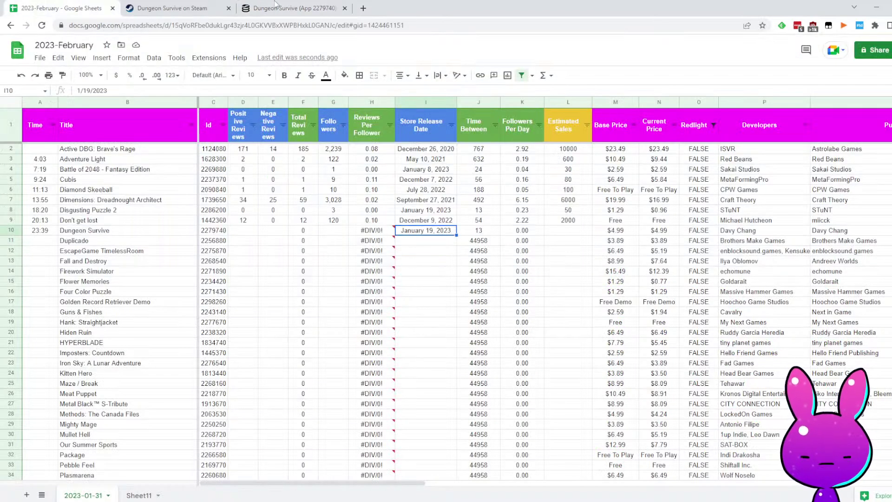
pyautogui.click(338, 11)
pyautogui.scroll(2, 589, 298)
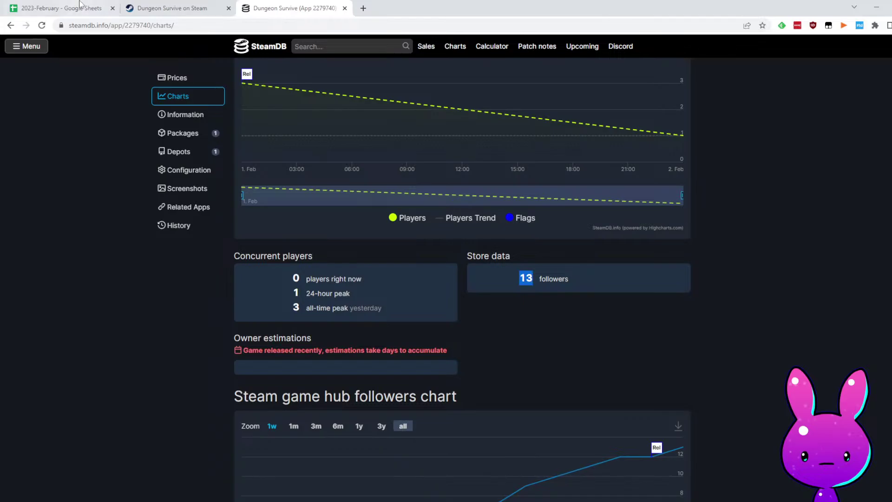
# Enter 13 followers, 0 positive reviews and 0 negative reviews for Dungeon Survive in the spreadsheet
pyautogui.click(82, 4)
pyautogui.click(333, 230)
pyautogui.write('13')
pyautogui.press('Left')
pyautogui.press('Left')
pyautogui.press('Left')
pyautogui.write('0')
pyautogui.press('Right')
pyautogui.write('0')
# Set the estimated sales of Dungeon Survive to 50
pyautogui.press('Right')
pyautogui.press('Right')
pyautogui.press('Right')
pyautogui.press('Right')
pyautogui.press('Right')
pyautogui.press('Right')
pyautogui.press('Right')
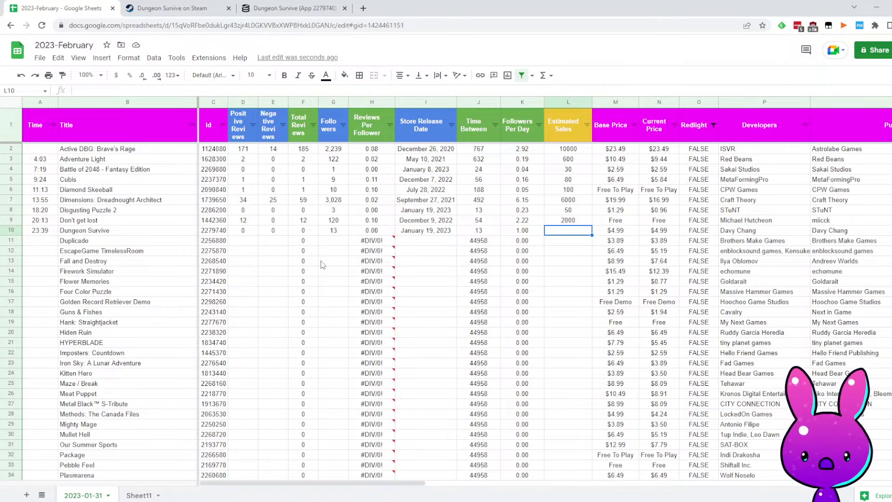
pyautogui.write('50')
pyautogui.press('Return')
# Enter 25:56 as the time for Duplicado in row 11
pyautogui.press('Left')
pyautogui.press('Left')
pyautogui.press('Left')
pyautogui.press('Left')
pyautogui.press('Left')
pyautogui.press('Left')
pyautogui.press('Left')
pyautogui.press('Left')
pyautogui.press('Left')
pyautogui.press('Left')
pyautogui.press('Left')
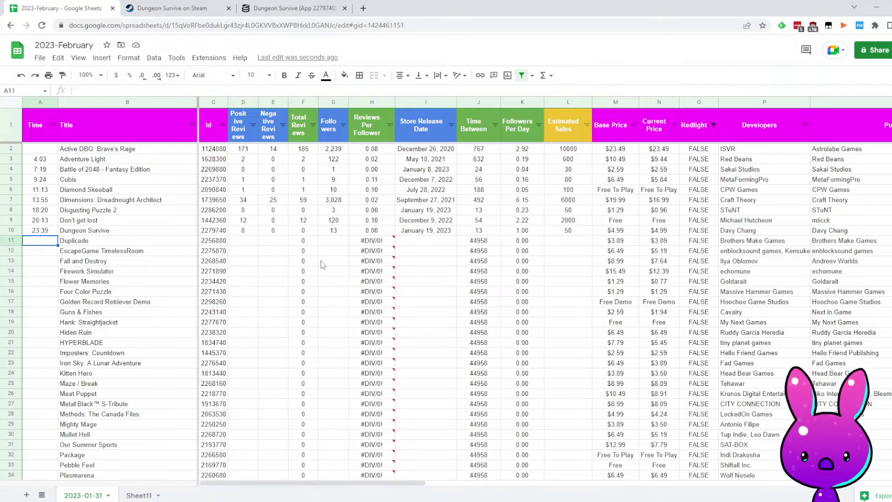
pyautogui.write('25:56')
pyautogui.press('Right')
# Open the Steam store page of Duplicado using its app ID 2256880
pyautogui.press('Right')
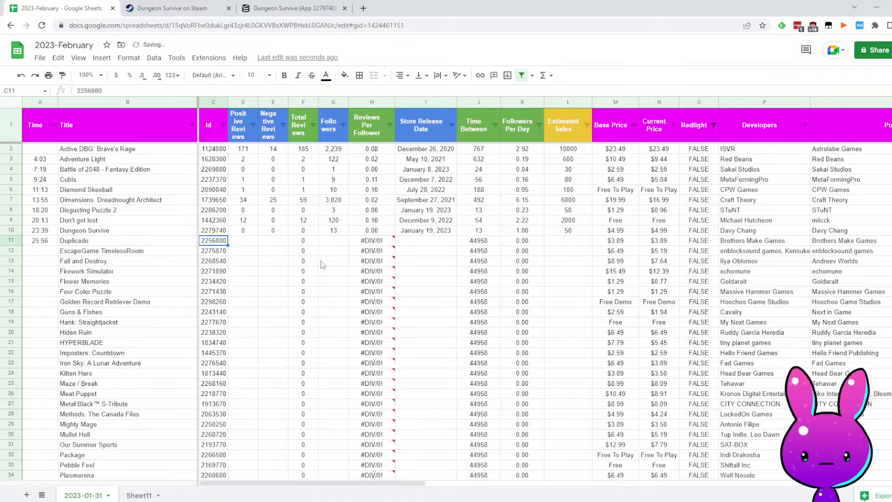
pyautogui.press('Right')
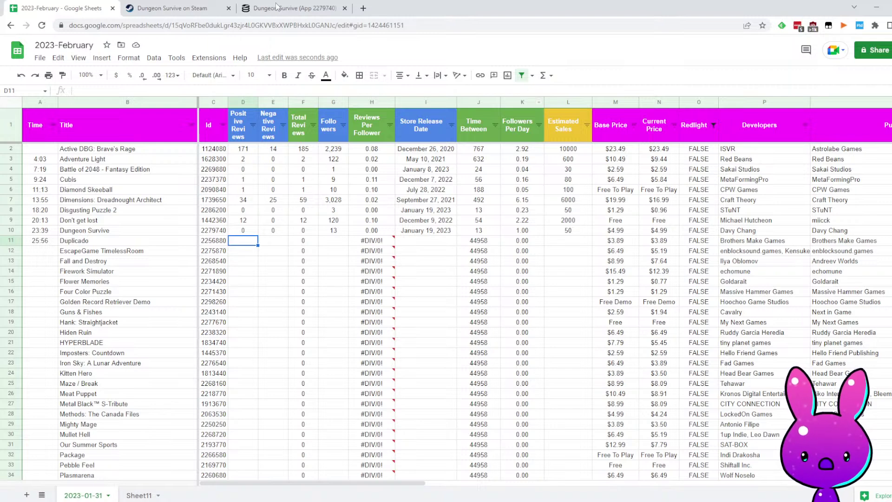
pyautogui.click(182, 6)
pyautogui.write('2256880')
pyautogui.press('Return')
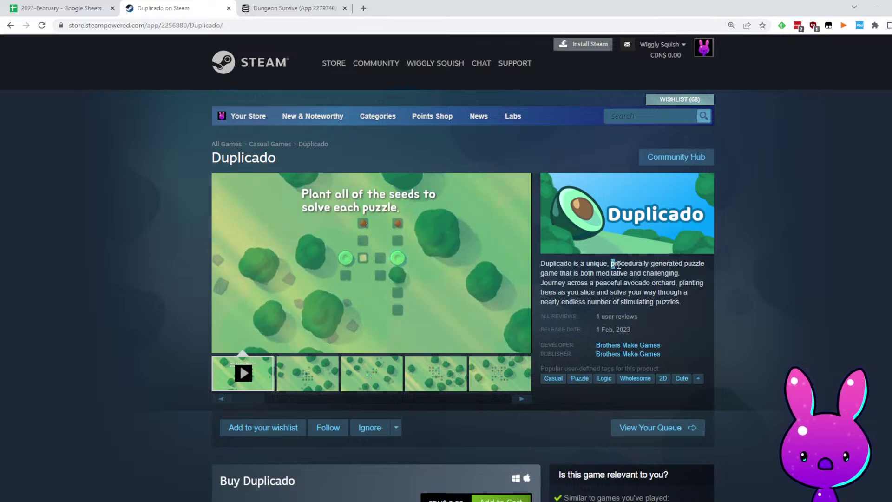
# Read the short description of Duplicado, watch its trailer and look through its screenshots
pyautogui.moveTo(610, 263); pyautogui.dragTo(723, 270)
pyautogui.moveTo(588, 274); pyautogui.dragTo(636, 276)
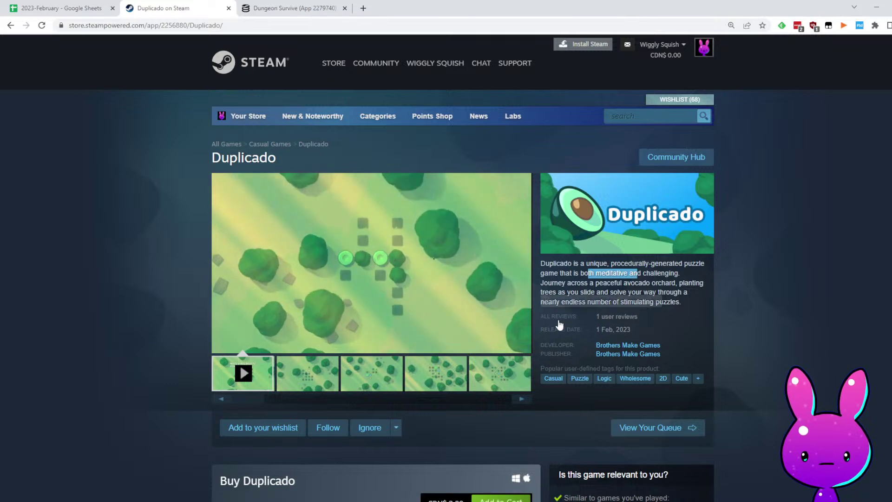
pyautogui.moveTo(596, 284); pyautogui.dragTo(671, 283)
pyautogui.moveTo(567, 293); pyautogui.dragTo(667, 302)
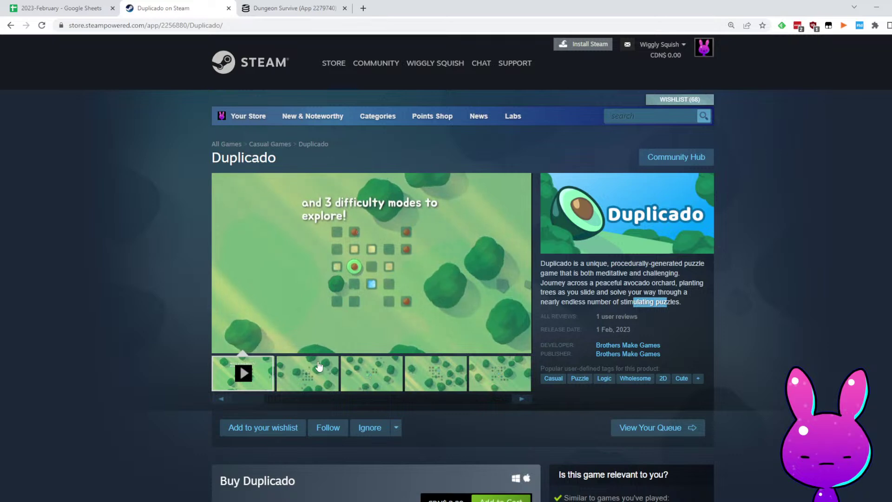
pyautogui.moveTo(282, 347)
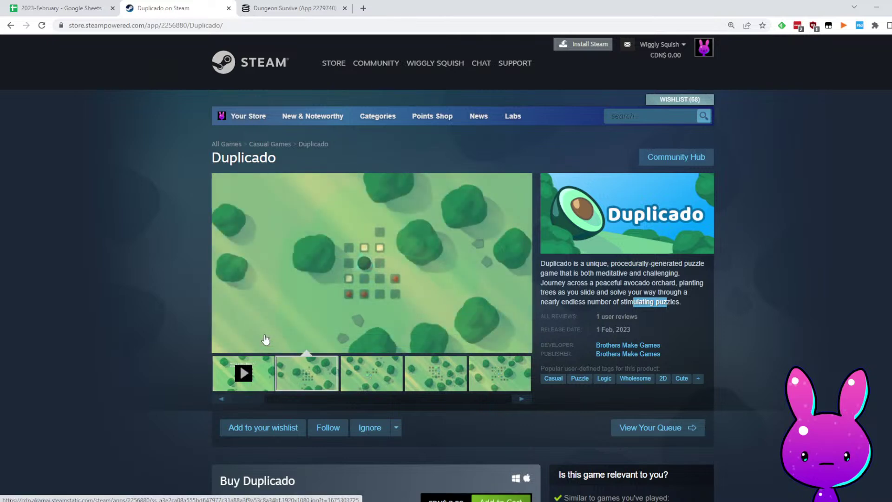
pyautogui.click(370, 388)
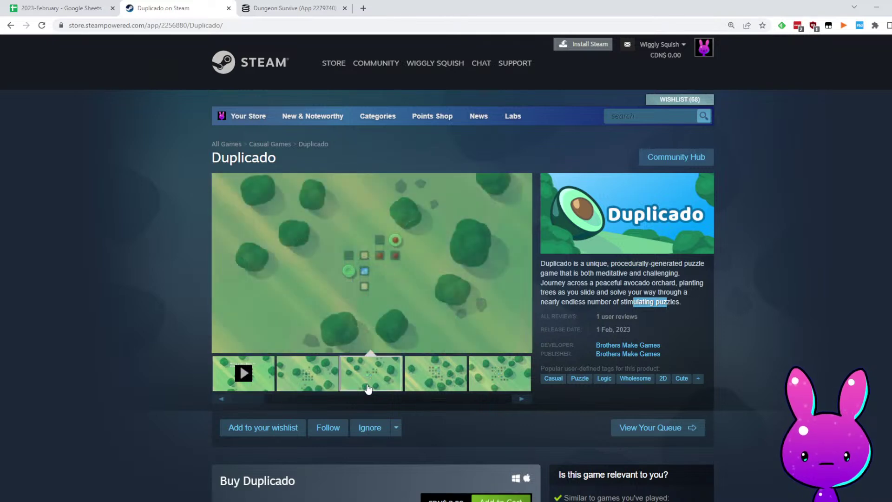
pyautogui.click(449, 370)
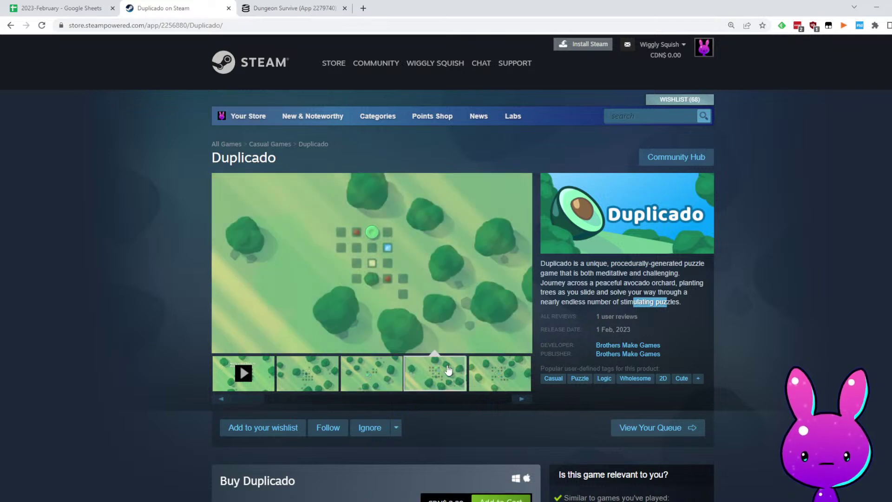
pyautogui.click(470, 386)
# Look over Duplicado's price, game description and system requirements on its store page
pyautogui.scroll(-5, 441, 378)
pyautogui.scroll(5, 409, 374)
pyautogui.scroll(-5, 366, 370)
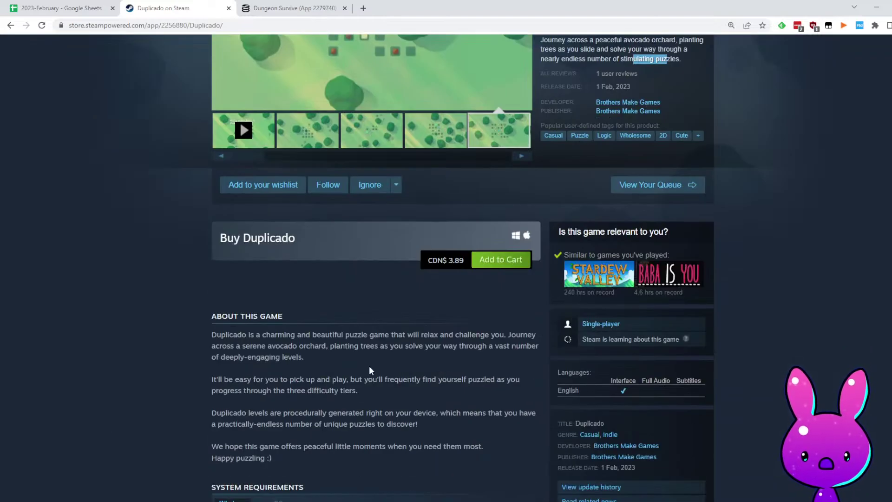
pyautogui.scroll(3, 368, 366)
pyautogui.scroll(2, 336, 367)
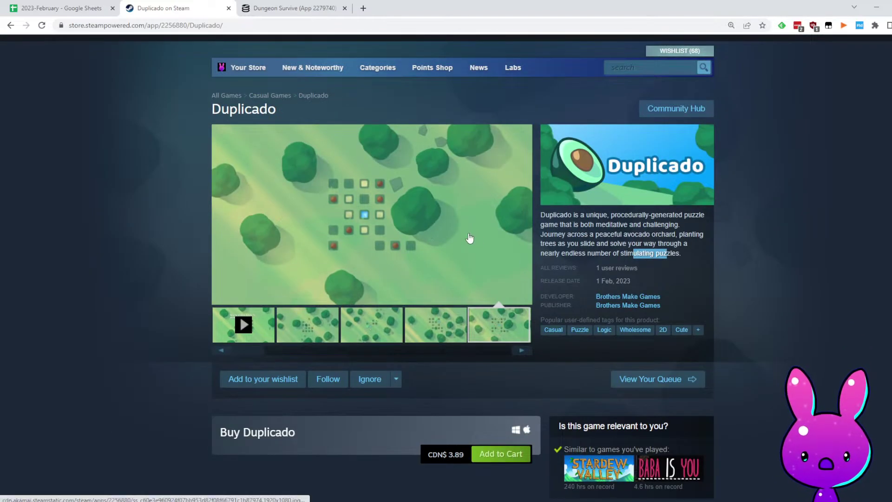
pyautogui.scroll(-5, 428, 218)
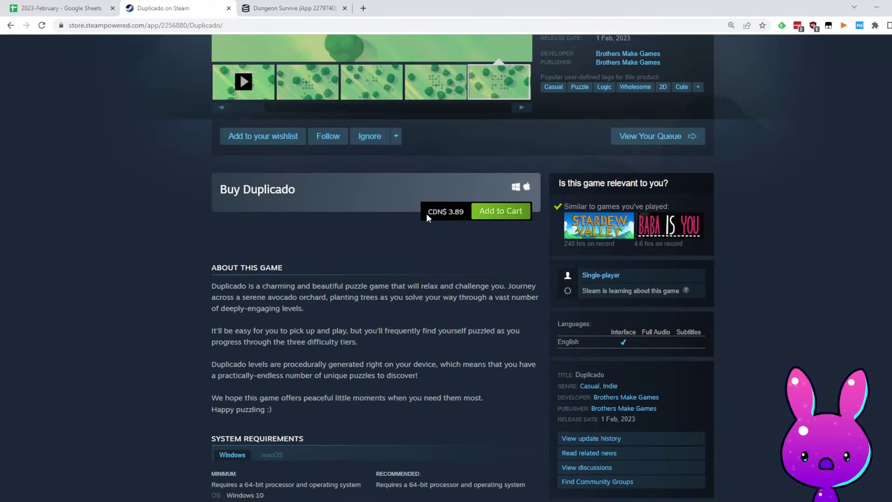
pyautogui.scroll(-3, 427, 223)
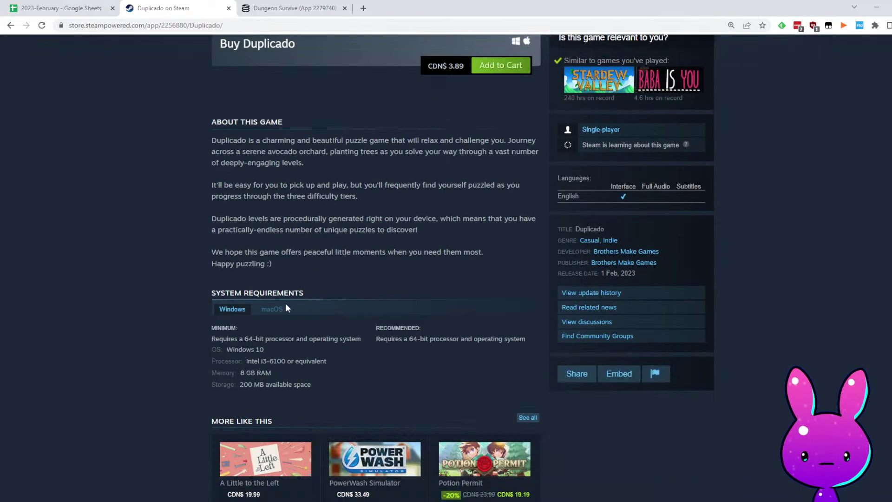
pyautogui.scroll(-4, 471, 132)
pyautogui.scroll(5, 148, 197)
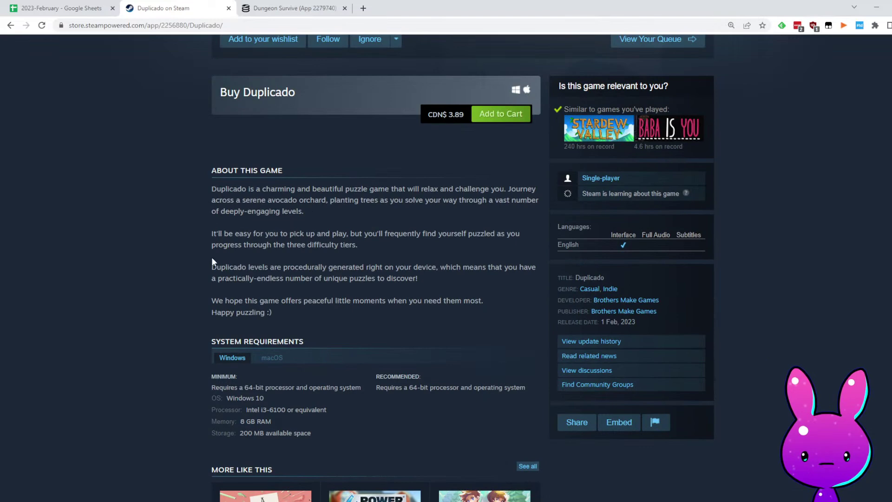
# Read the user review of Duplicado at the end of its store page
pyautogui.scroll(-12, 359, 273)
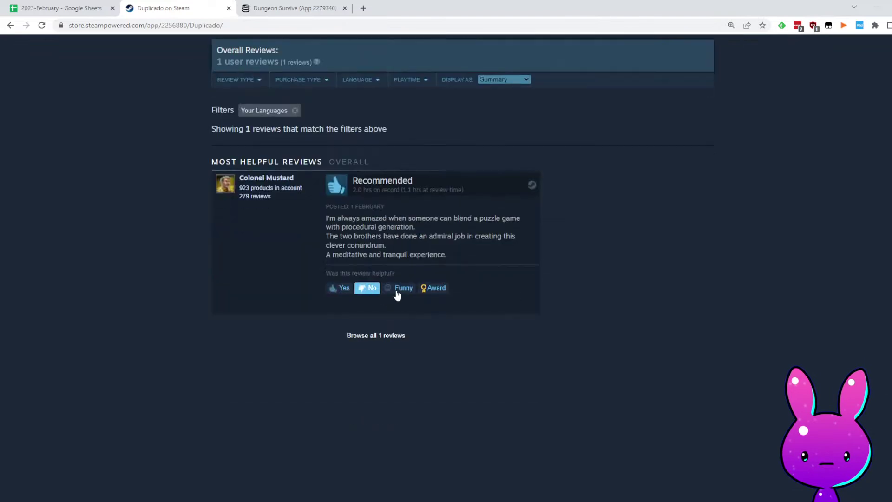
pyautogui.moveTo(334, 208); pyautogui.dragTo(425, 229)
pyautogui.click(425, 231)
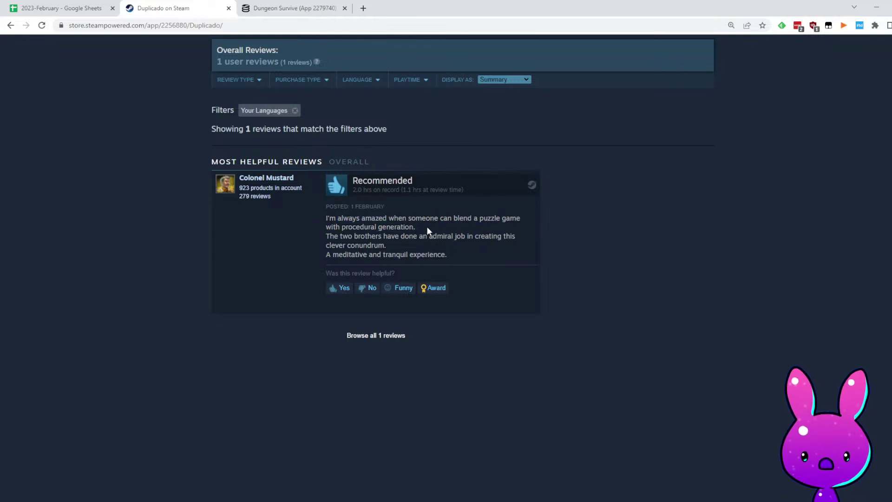
pyautogui.moveTo(329, 244); pyautogui.dragTo(420, 238)
pyautogui.click(450, 249)
pyautogui.moveTo(346, 254); pyautogui.dragTo(446, 255)
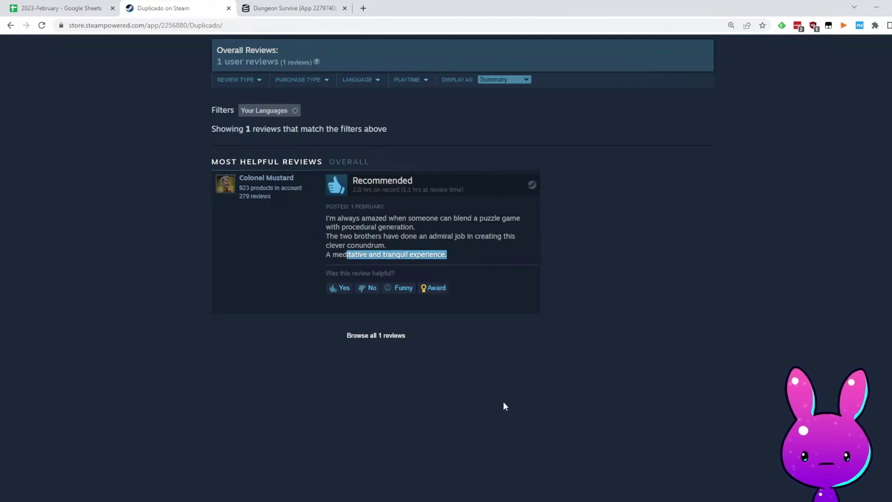
# Check the other games by developer Brothers Make Games and return to the Duplicado store page
pyautogui.scroll(20, 634, 377)
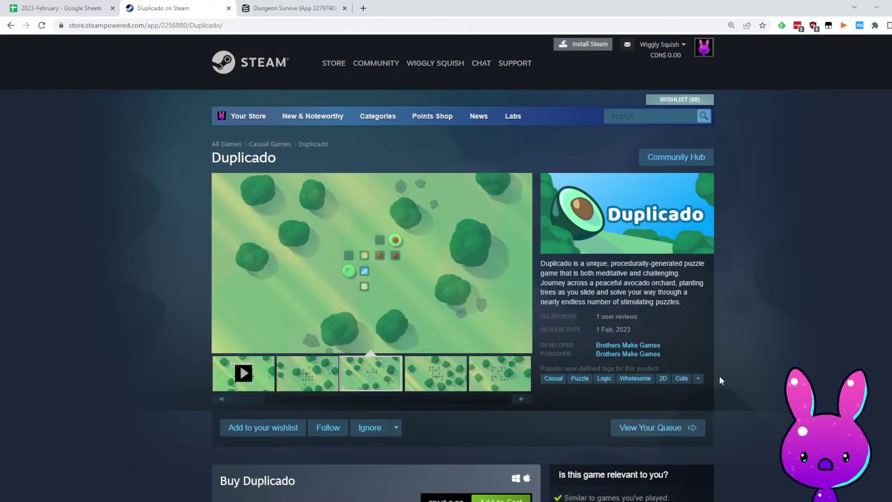
pyautogui.click(625, 346)
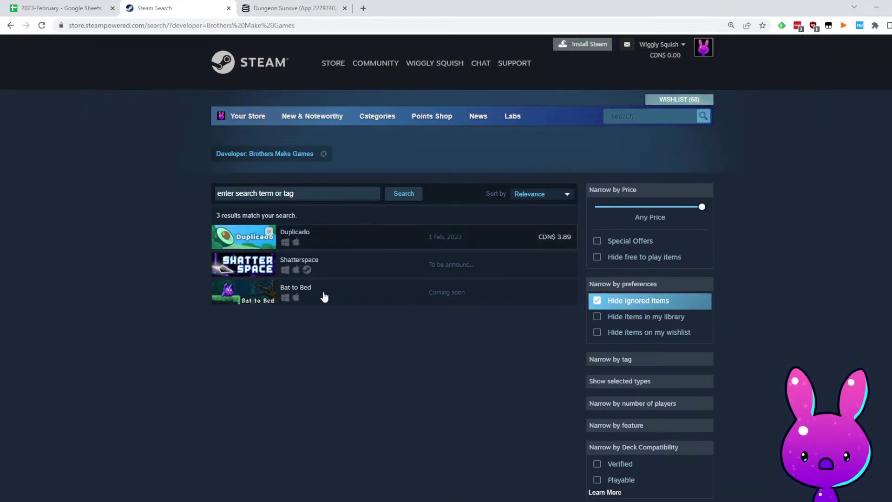
pyautogui.hotkey('alt', 'Left')
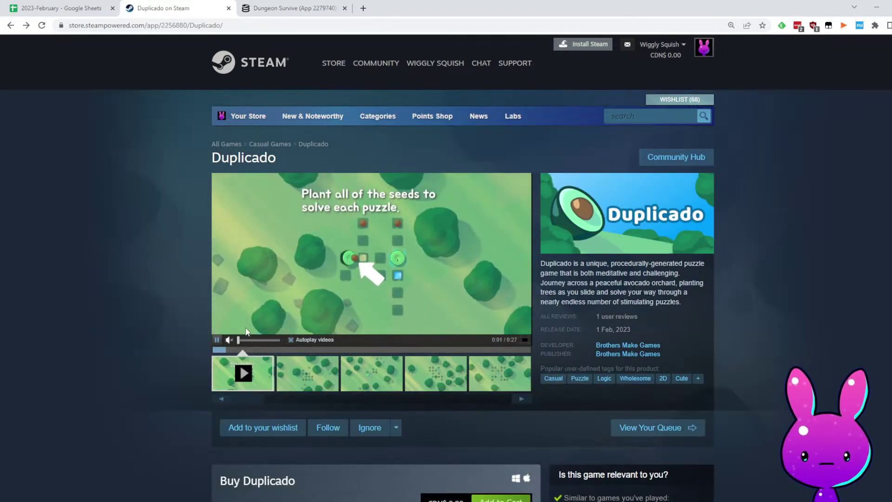
# Open the SteamDB charts page for app ID 2256880 and check the start of its followers chart
pyautogui.doubleClick(184, 26)
pyautogui.hotkey('ctrl', 'c')
pyautogui.click(319, 7)
pyautogui.doubleClick(124, 25)
pyautogui.hotkey('ctrl', 'v')
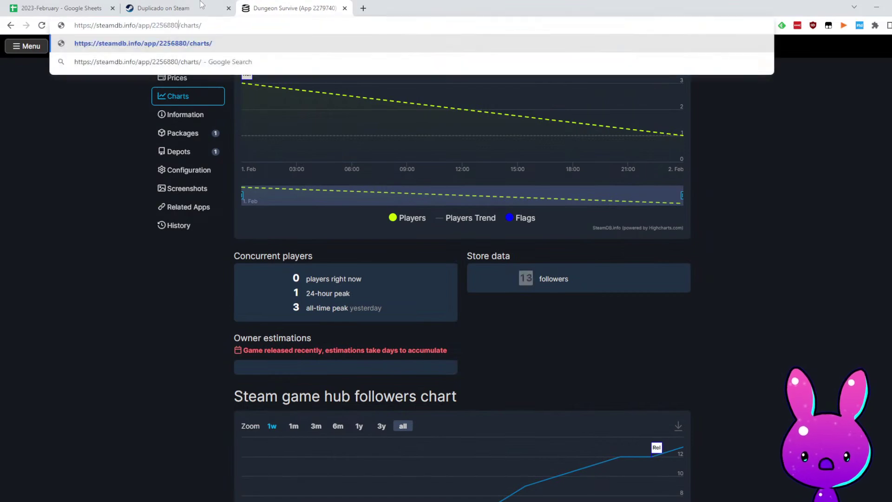
pyautogui.press('Return')
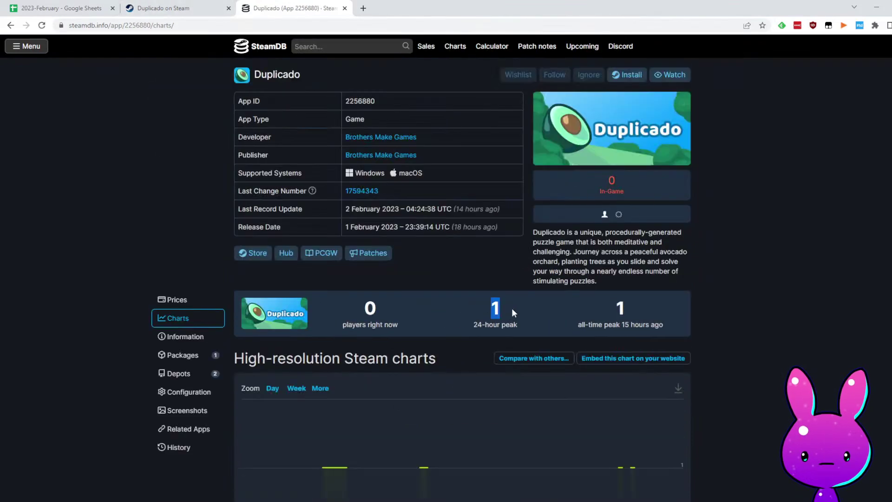
pyautogui.scroll(-6, 683, 432)
pyautogui.scroll(-10, 623, 383)
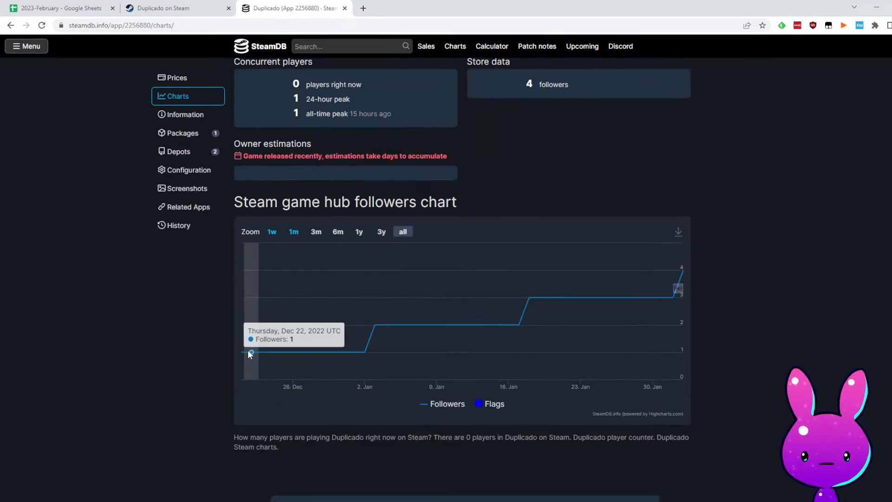
# Enter 12/21/2022 as the store release date for Duplicado in the spreadsheet
pyautogui.click(109, 5)
pyautogui.click(426, 240)
pyautogui.write('12/21/2022')
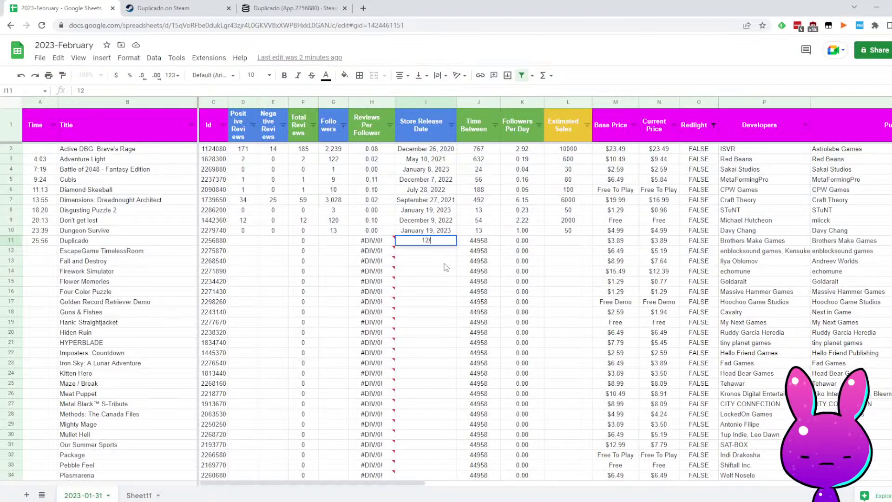
pyautogui.press('Return')
# Look up Duplicado's follower count on SteamDB and enter 4 followers, 1 positive review and 0 negative reviews in its row
pyautogui.press('Up')
pyautogui.press('Left')
pyautogui.press('Left')
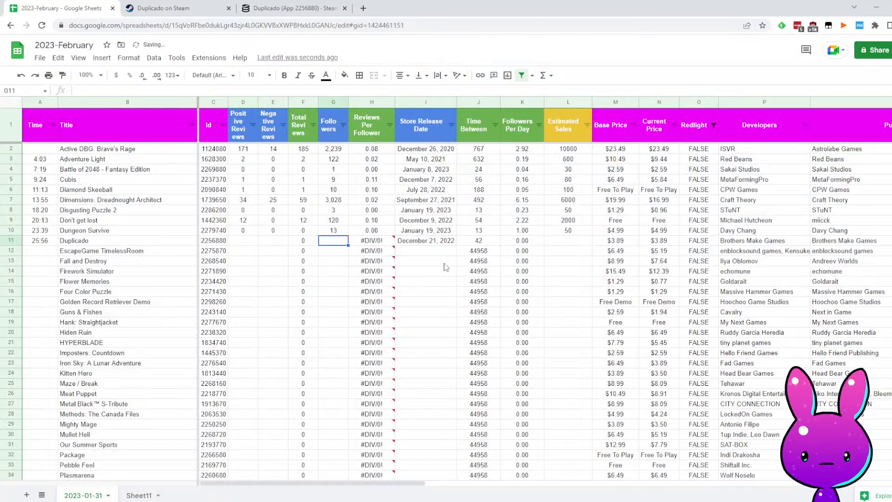
pyautogui.click(291, 8)
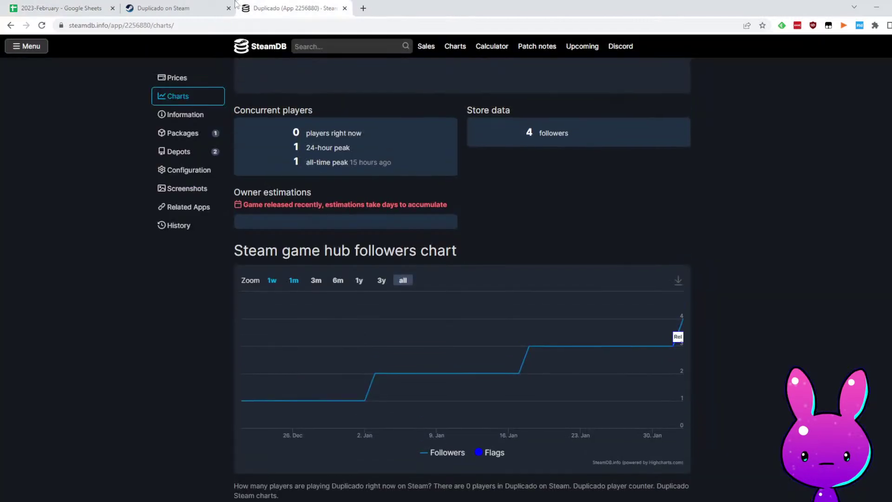
pyautogui.click(83, 5)
pyautogui.write('4')
pyautogui.press('Left')
pyautogui.press('Left')
pyautogui.press('Left')
pyautogui.write('1')
pyautogui.press('Right')
pyautogui.write('0')
# Set the estimated sales of Duplicado to 50
pyautogui.press('Right')
pyautogui.press('Right')
pyautogui.press('Right')
pyautogui.press('Right')
pyautogui.press('Right')
pyautogui.press('Right')
pyautogui.press('Right')
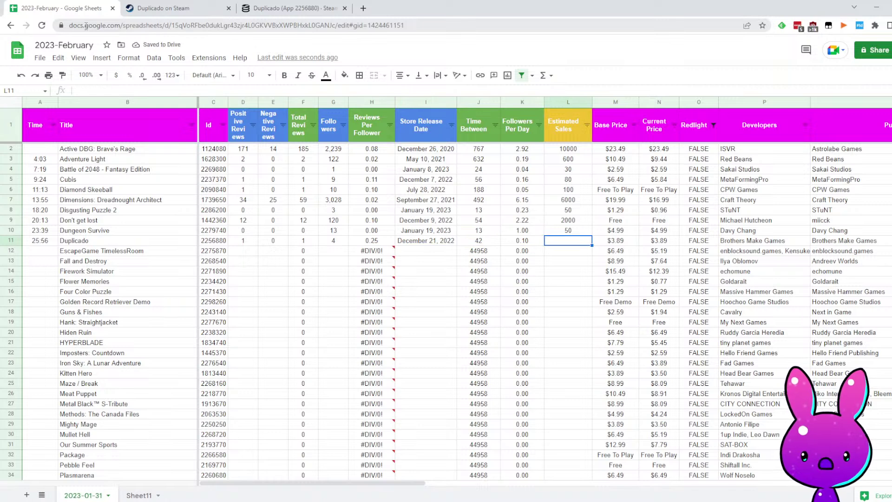
pyautogui.write('50')
pyautogui.press('Return')
# Go to the empty Time cell in the EscapeGame TimelessRoom row
pyautogui.press('Left')
pyautogui.press('Left')
pyautogui.press('Left')
pyautogui.press('Left')
pyautogui.press('Left')
pyautogui.press('Left')
pyautogui.press('Left')
pyautogui.press('Left')
pyautogui.press('Left')
pyautogui.press('Left')
pyautogui.press('Left')
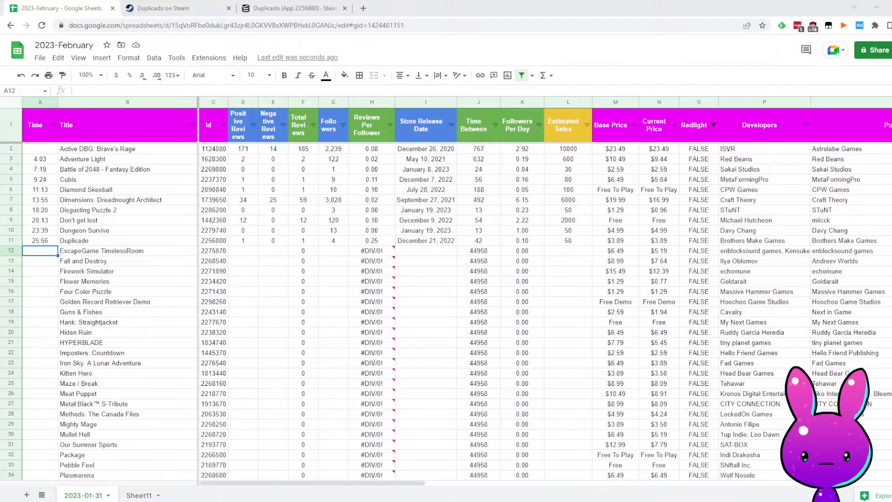
# Enter 28:18 as the time for EscapeGame TimelessRoom in row 12
pyautogui.click(116, 284)
pyautogui.click(50, 254)
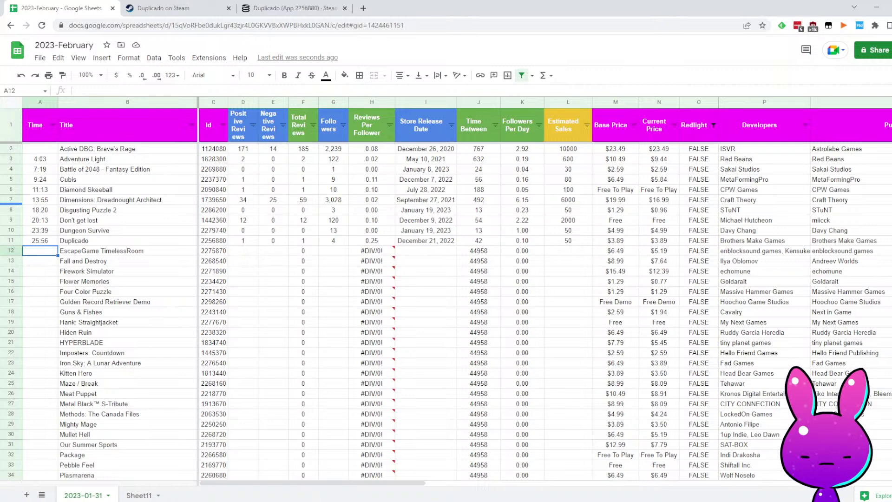
pyautogui.click(70, 251)
pyautogui.click(49, 248)
pyautogui.write('28:18')
pyautogui.press('Return')
# Copy the EscapeGame TimelessRoom app ID, check its developer and publisher cells, and open the game's Steam store page
pyautogui.press('Up')
pyautogui.press('Right')
pyautogui.press('Right')
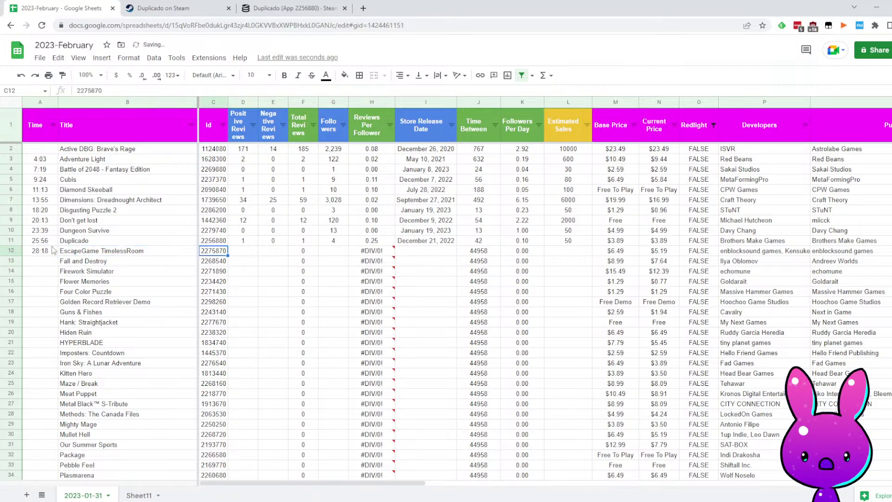
pyautogui.hotkey('ctrl', 'c')
pyautogui.press('Right')
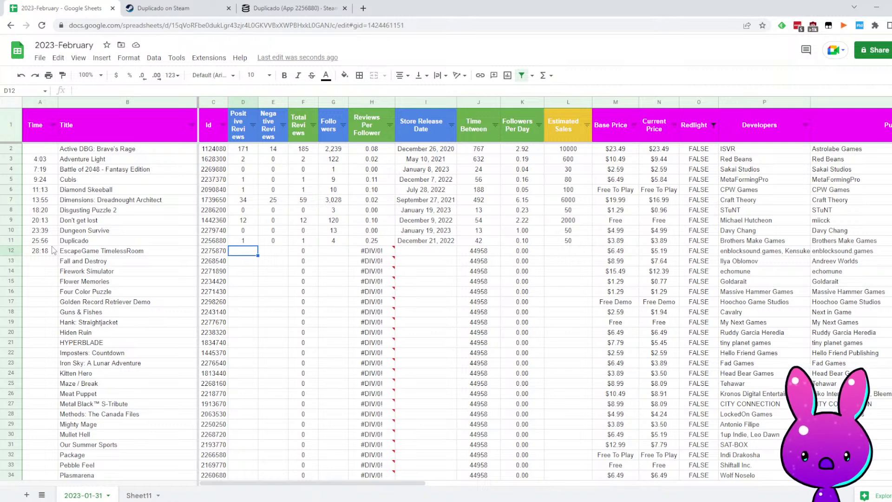
pyautogui.click(751, 253)
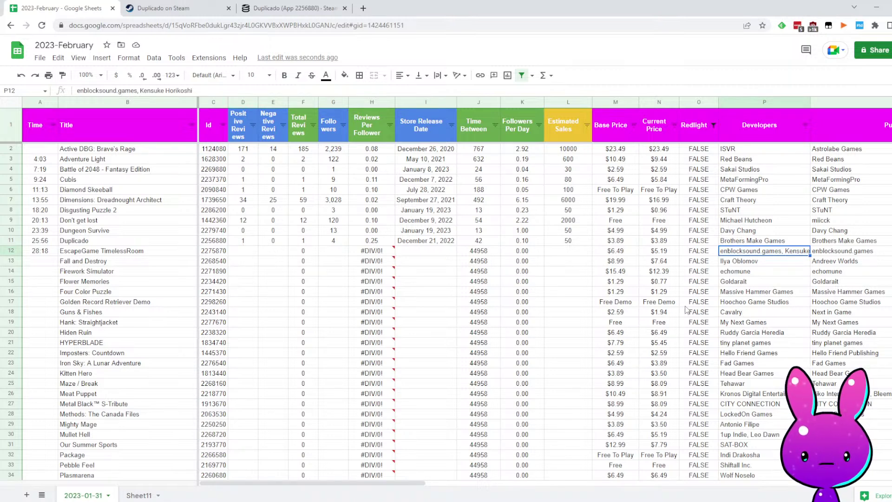
pyautogui.click(849, 253)
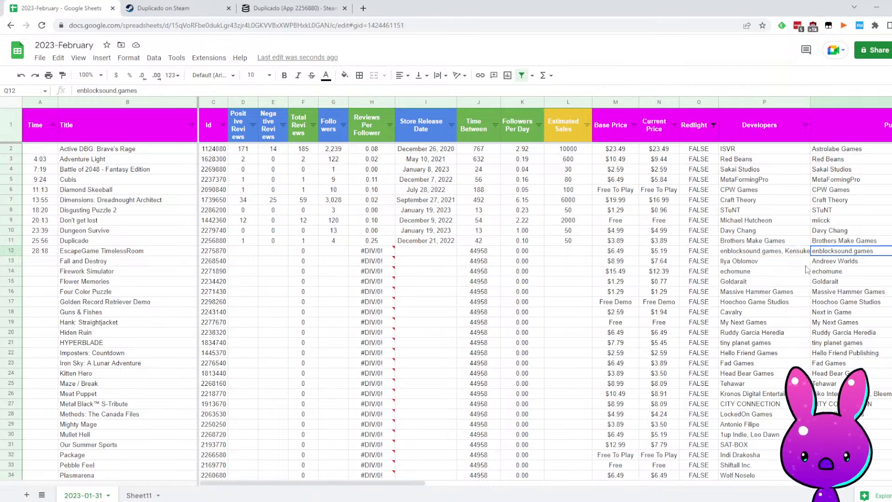
pyautogui.click(156, 8)
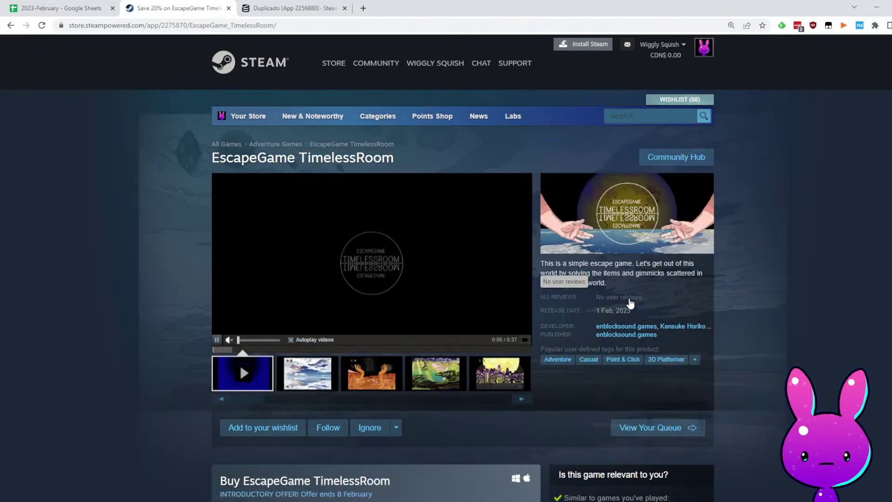
# Examine the short description, trailer and screenshots of EscapeGame TimelessRoom on its store page
pyautogui.moveTo(544, 262); pyautogui.dragTo(635, 263)
pyautogui.click(637, 288)
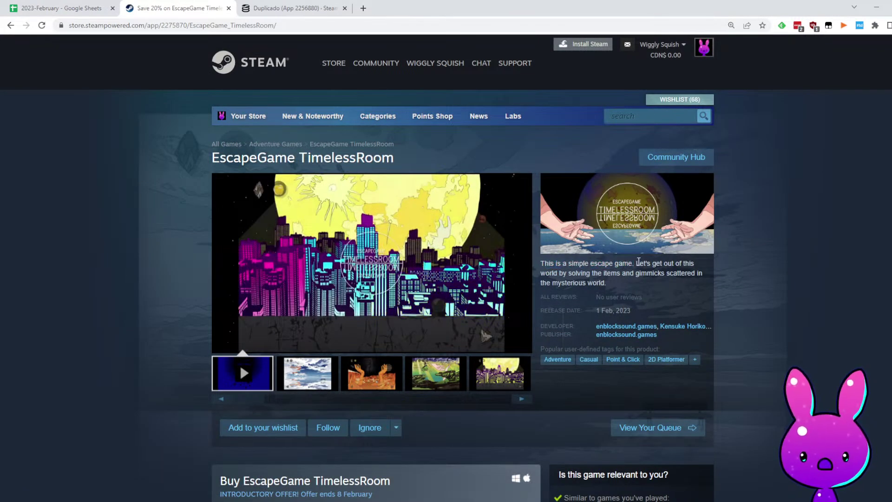
pyautogui.moveTo(604, 273); pyautogui.dragTo(687, 273)
pyautogui.click(665, 279)
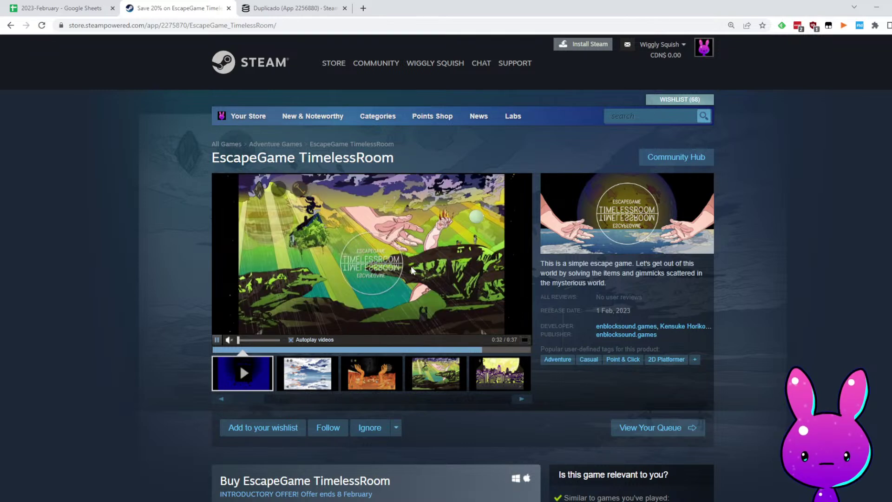
pyautogui.rightClick(415, 302)
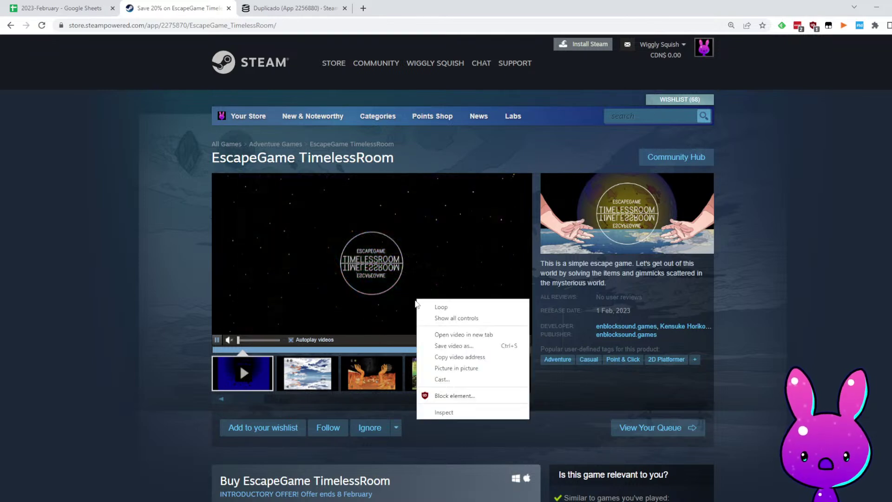
pyautogui.click(756, 299)
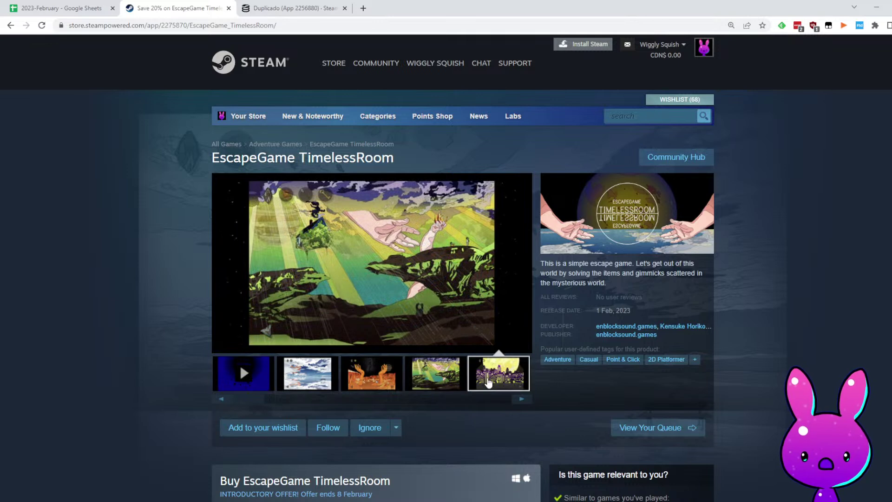
pyautogui.moveTo(370, 400); pyautogui.dragTo(439, 393)
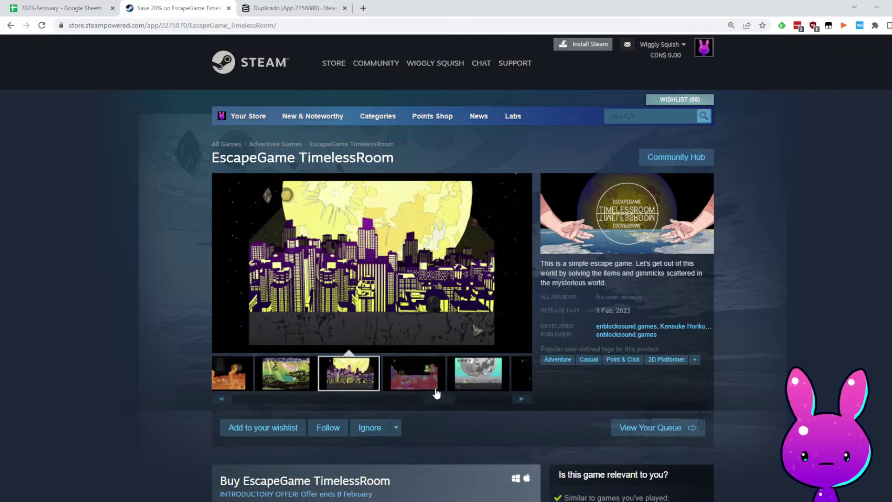
pyautogui.click(411, 379)
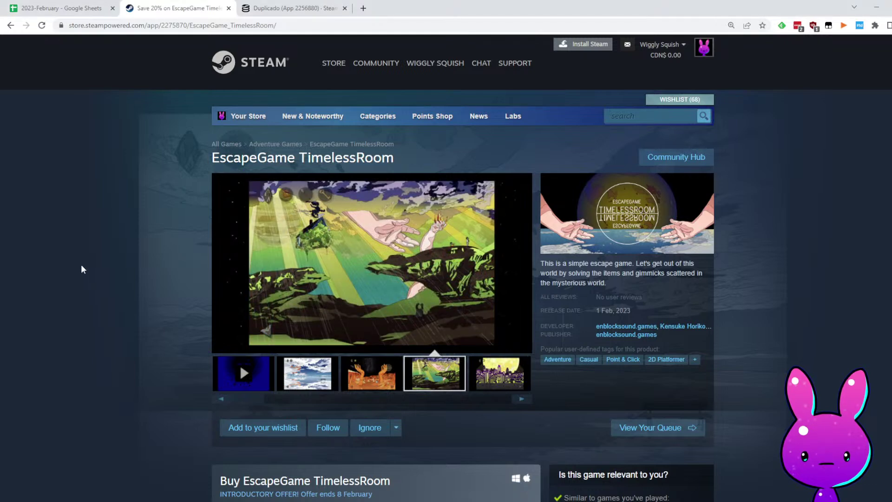
# Read the About section, system requirements and reviews area of the EscapeGame TimelessRoom store page
pyautogui.scroll(-4, 259, 352)
pyautogui.scroll(-2, 195, 268)
pyautogui.moveTo(213, 299); pyautogui.dragTo(356, 302)
pyautogui.scroll(-2, 356, 303)
pyautogui.moveTo(214, 270); pyautogui.dragTo(309, 268)
pyautogui.click(345, 296)
pyautogui.scroll(-7, 550, 307)
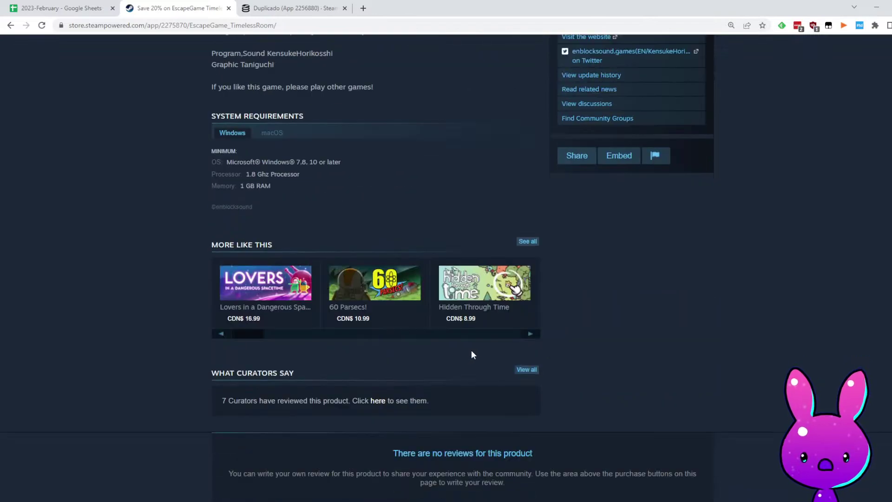
pyautogui.scroll(-4, 469, 355)
pyautogui.scroll(20, 642, 414)
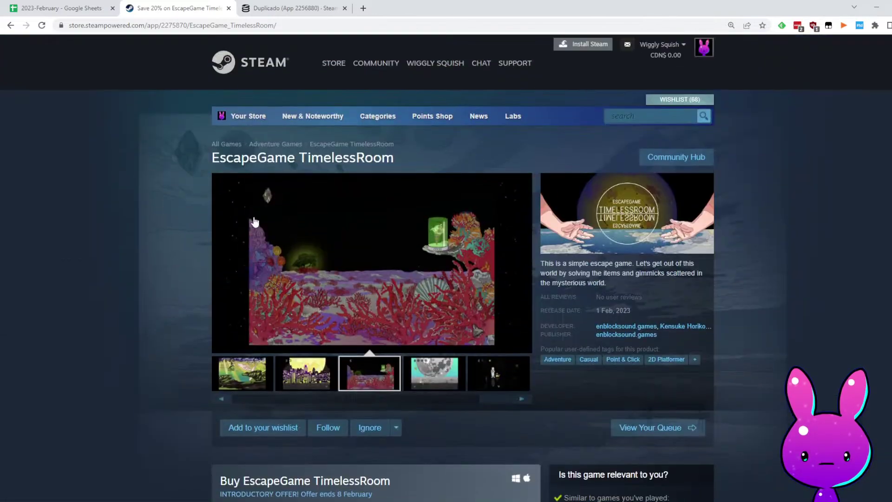
# Open the SteamDB charts for app 2275870 and inspect the earliest date on the followers chart
pyautogui.moveTo(189, 25)
pyautogui.mouseDown()
pyautogui.moveTo(130, 25)
pyautogui.moveTo(173, 25)
pyautogui.mouseUp()
pyautogui.click(293, 9)
pyautogui.write('2275870')
pyautogui.press('Return')
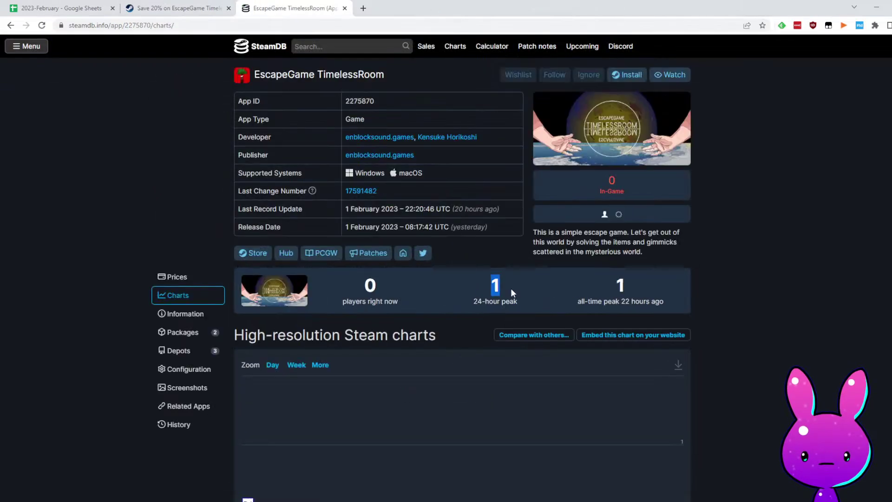
pyautogui.scroll(-6, 794, 352)
pyautogui.scroll(-10, 740, 363)
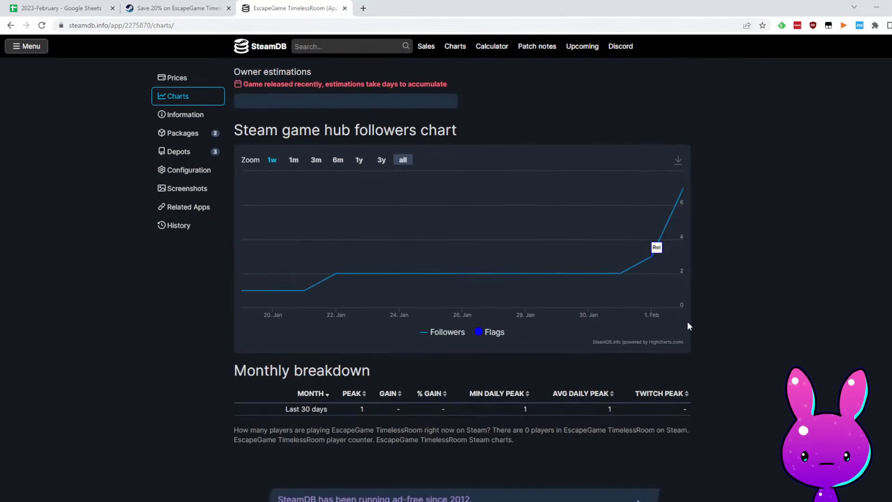
pyautogui.moveTo(240, 268)
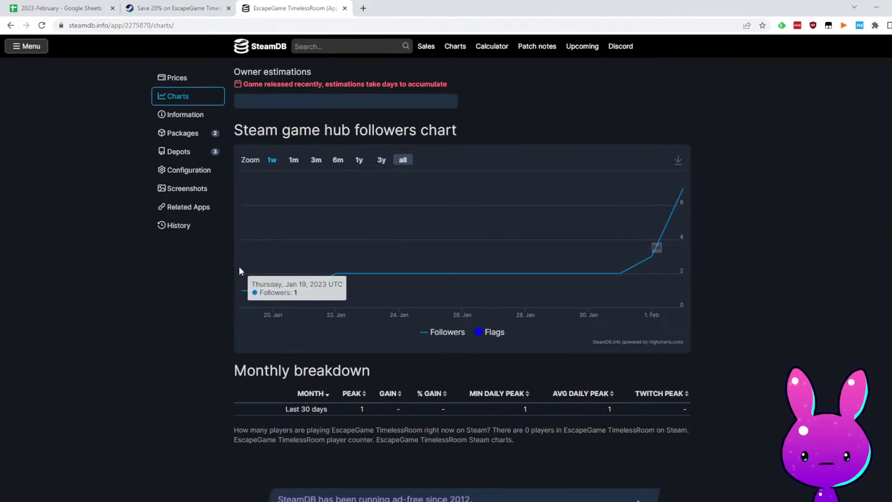
# Enter 1/19/2023 as the store release date for EscapeGame TimelessRoom in the Google Sheets spreadsheet
pyautogui.click(45, 5)
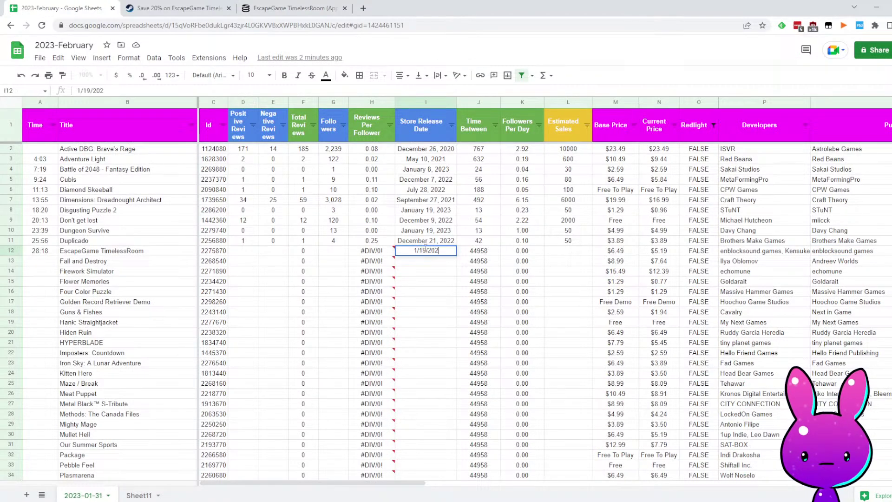
pyautogui.press('Left')
pyautogui.press('Left')
# Check the SteamDB follower count and enter 7 followers for EscapeGame TimelessRoom in the spreadsheet
pyautogui.click(288, 8)
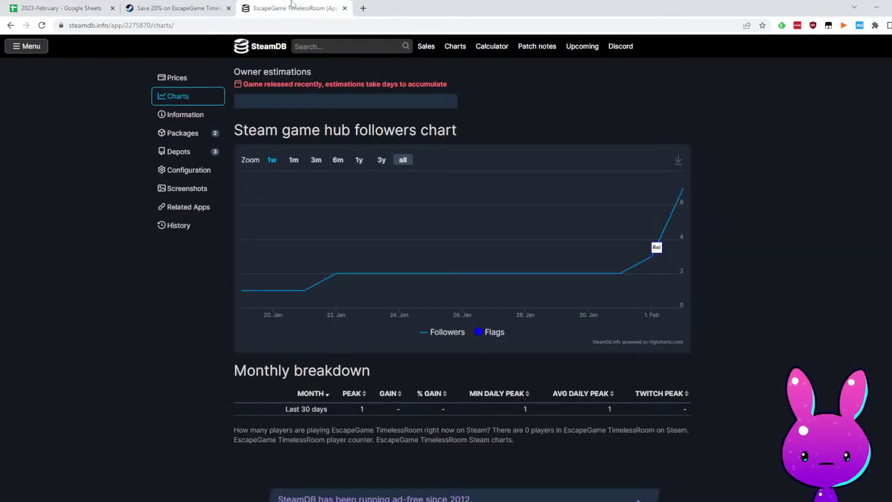
pyautogui.scroll(10, 511, 328)
pyautogui.scroll(-4, 493, 334)
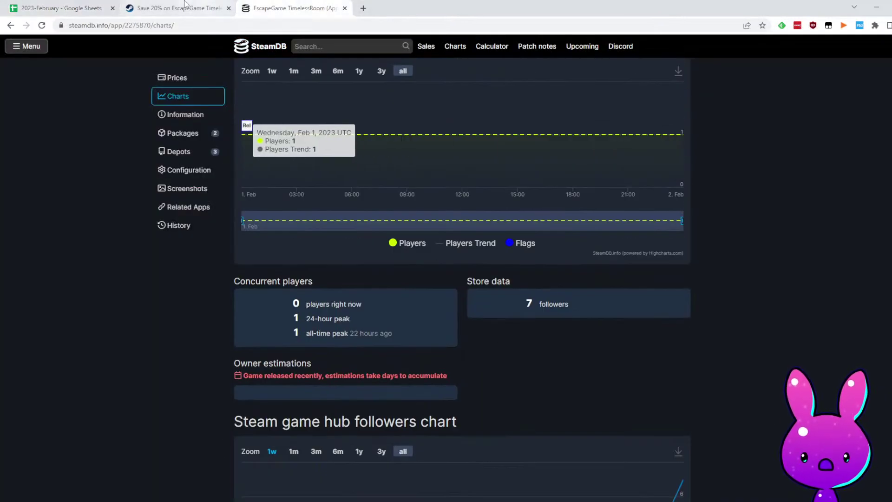
pyautogui.click(44, 8)
pyautogui.write('7')
# Enter 0 positive reviews and 0 negative reviews for EscapeGame TimelessRoom
pyautogui.press('Left')
pyautogui.press('Left')
pyautogui.press('Left')
pyautogui.write('0')
pyautogui.press('Right')
pyautogui.write('0')
pyautogui.press('Right')
pyautogui.press('Right')
pyautogui.press('Right')
pyautogui.press('Right')
pyautogui.press('Right')
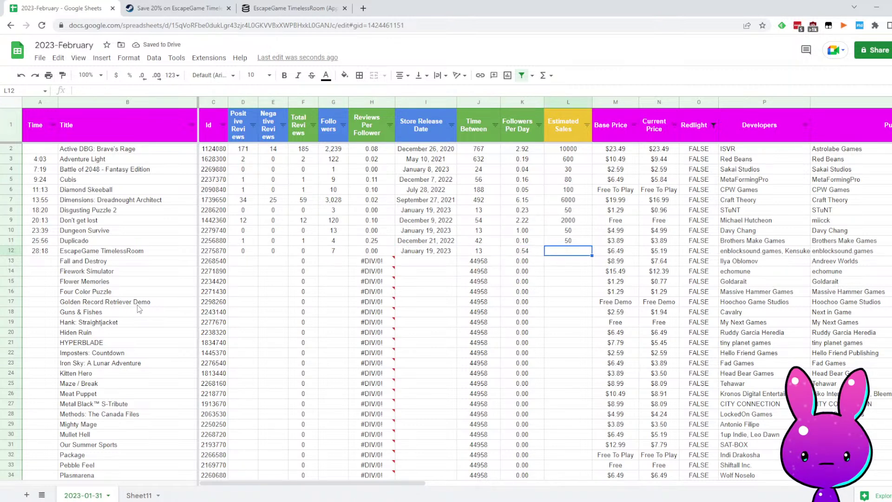
# Recheck the Steam store page and set the estimated sales of EscapeGame TimelessRoom to 20
pyautogui.click(205, 4)
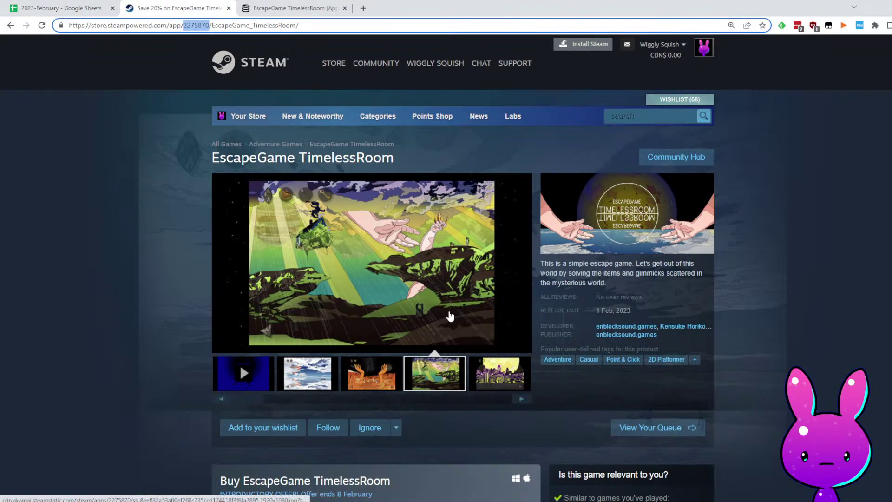
pyautogui.click(111, 4)
pyautogui.click(596, 323)
pyautogui.click(576, 250)
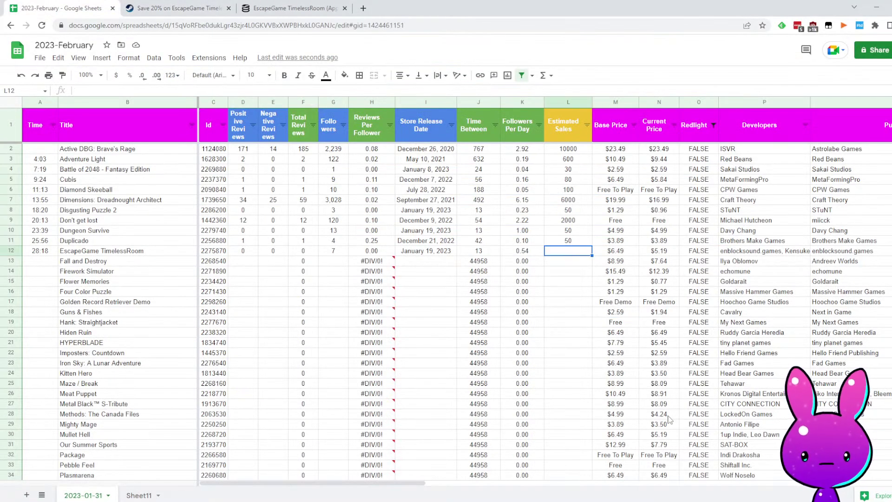
pyautogui.press('Up')
pyautogui.press('Up')
pyautogui.press('Left')
pyautogui.press('Left')
pyautogui.press('Left')
pyautogui.press('Right')
pyautogui.press('Down')
pyautogui.press('Right')
pyautogui.press('Right')
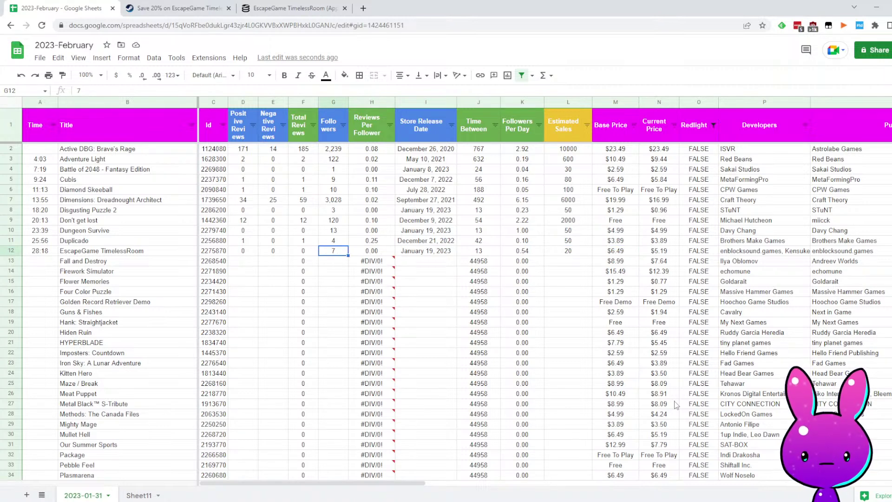
# Enter 31:08 as the time for Fall and Destroy in row 13
pyautogui.press('Left')
pyautogui.press('Left')
pyautogui.press('Down')
pyautogui.press('Left')
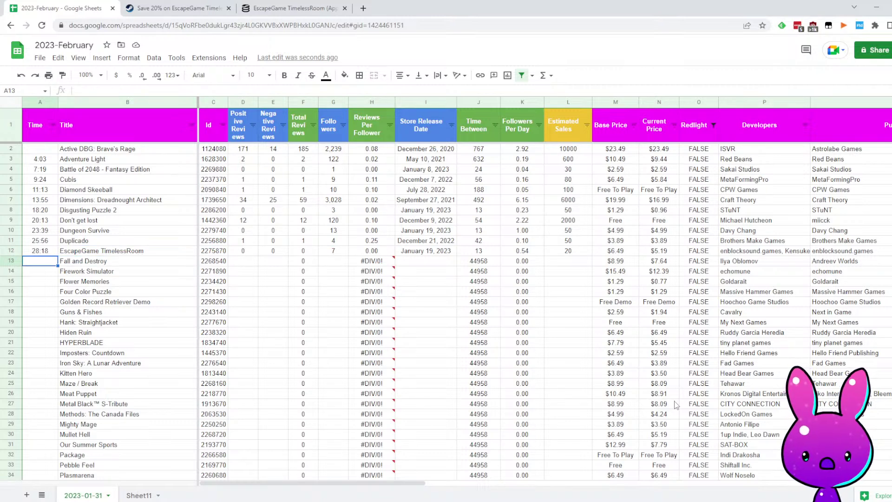
pyautogui.press('Up')
pyautogui.press('Right')
pyautogui.press('Right')
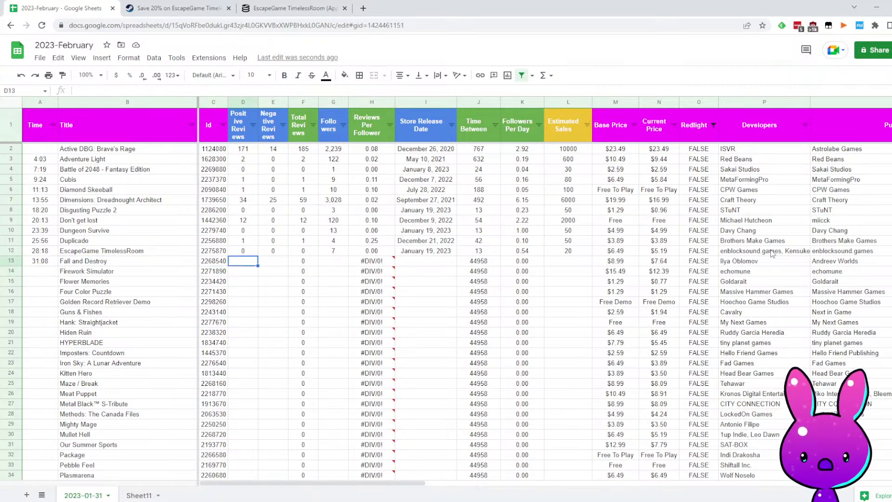
# Check the developer and publisher cells of Fall and Destroy, and open the Steam store page for app 2268540
pyautogui.scroll(-2, 761, 275)
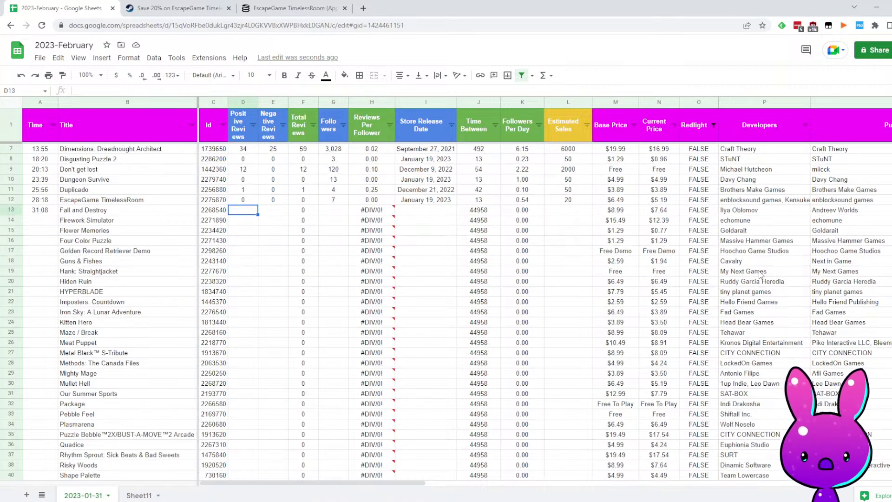
pyautogui.click(739, 213)
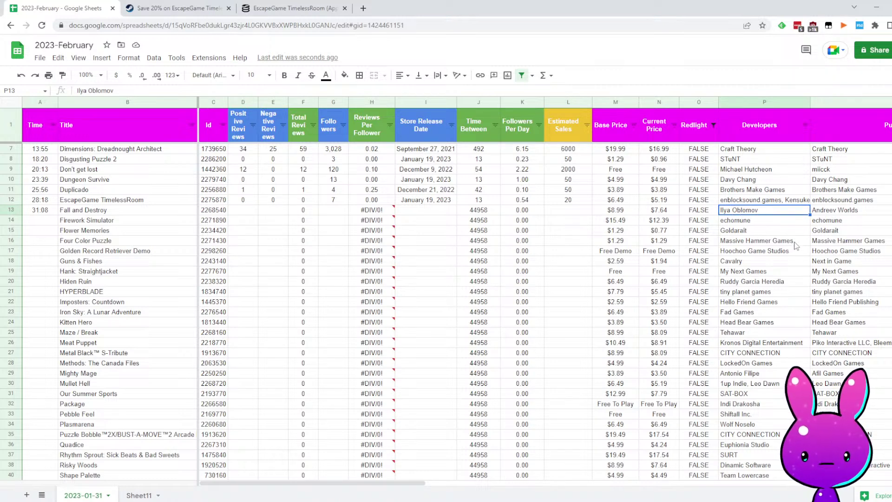
pyautogui.click(835, 209)
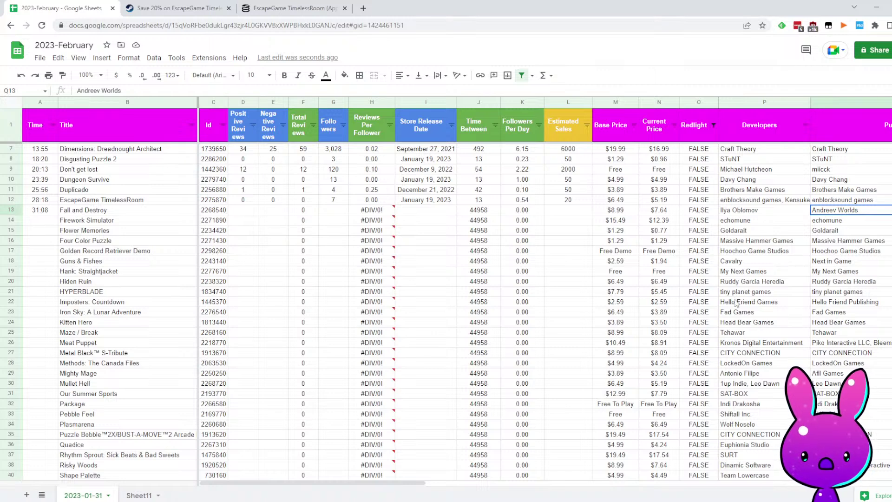
pyautogui.click(186, 7)
pyautogui.write('2268540')
pyautogui.press('Return')
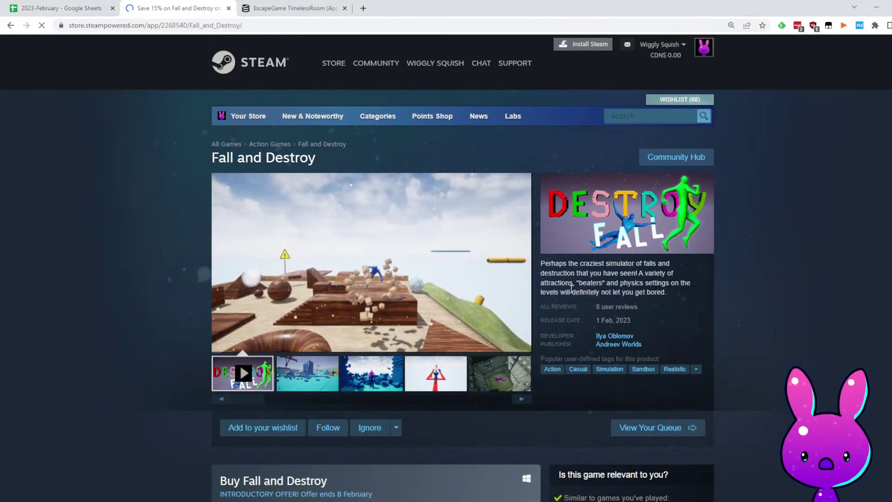
# Examine the description, trailer and About section of Fall and Destroy on its store page
pyautogui.moveTo(590, 263); pyautogui.dragTo(679, 266)
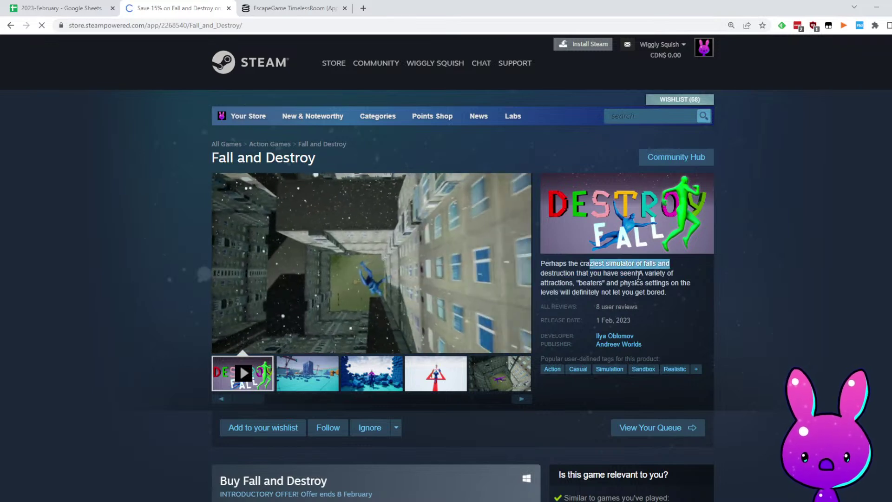
pyautogui.moveTo(576, 283); pyautogui.dragTo(610, 282)
pyautogui.click(634, 307)
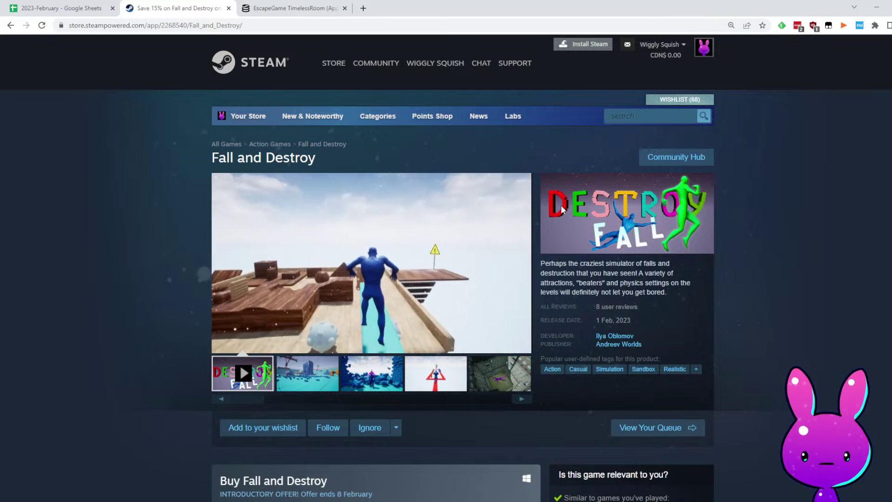
pyautogui.moveTo(528, 187)
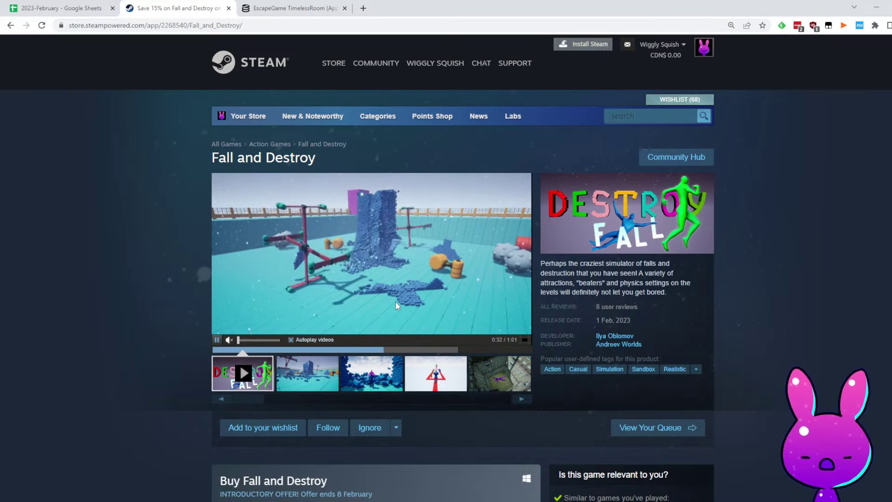
pyautogui.scroll(-1, 397, 304)
pyautogui.scroll(1, 398, 309)
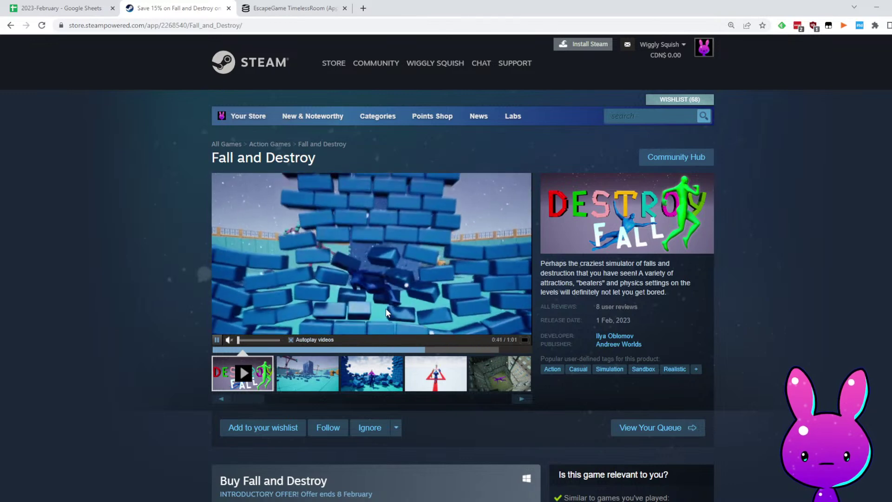
pyautogui.scroll(-1, 703, 287)
pyautogui.scroll(-10, 704, 287)
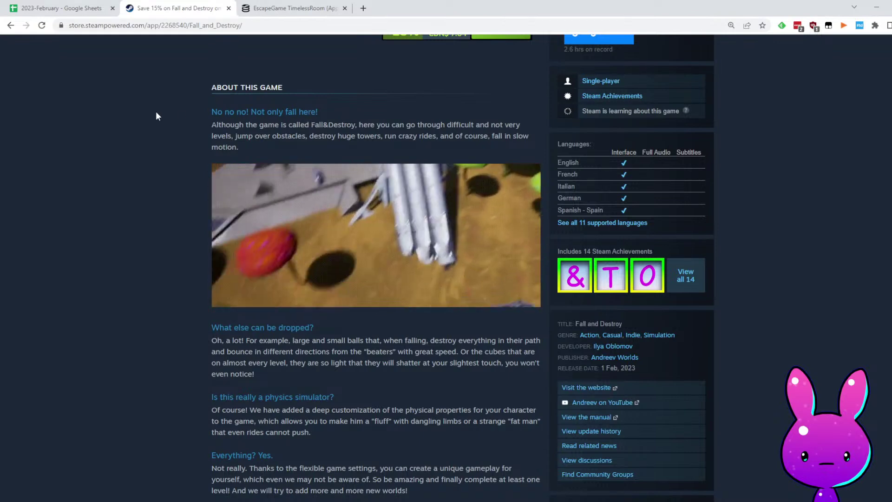
# Examine the rest of the About section and the language-filtered customer reviews of Fall and Destroy
pyautogui.moveTo(246, 125); pyautogui.dragTo(495, 125)
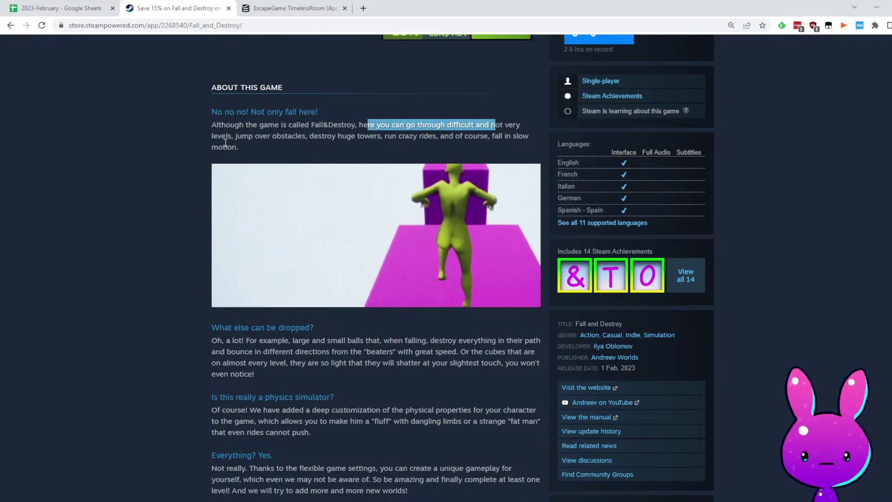
pyautogui.moveTo(249, 133); pyautogui.dragTo(297, 135)
pyautogui.click(322, 144)
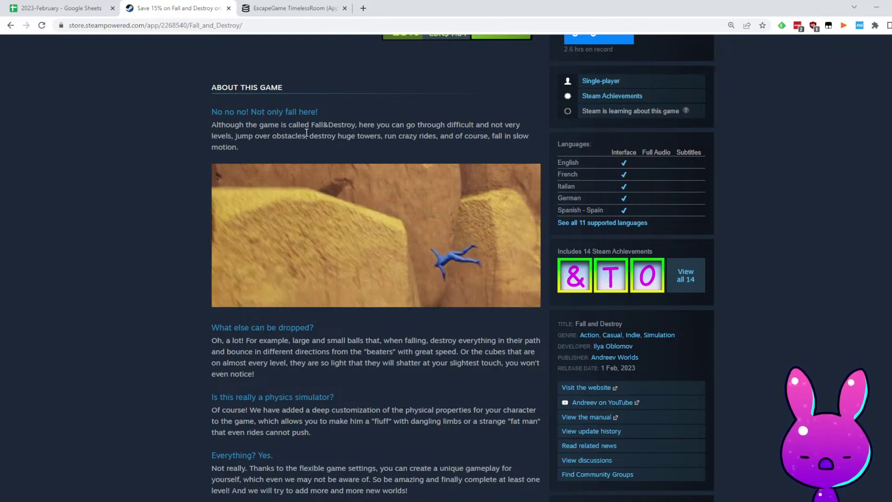
pyautogui.scroll(-15, 407, 305)
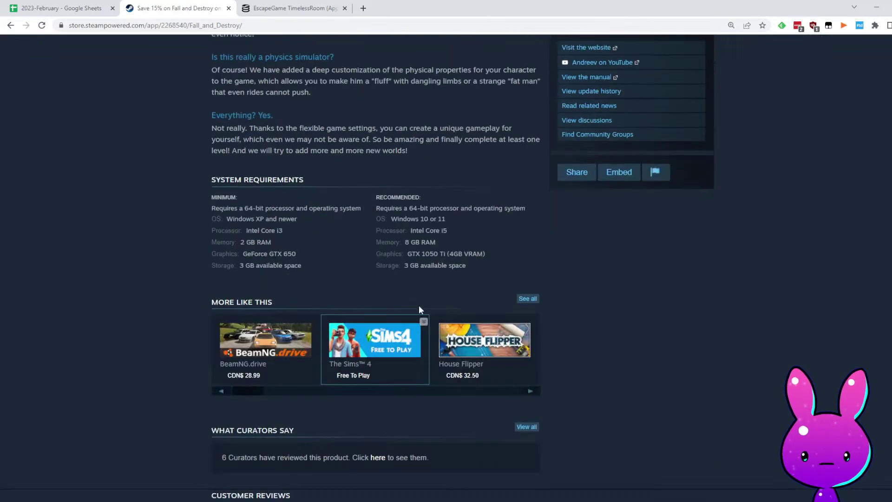
pyautogui.scroll(-3, 391, 160)
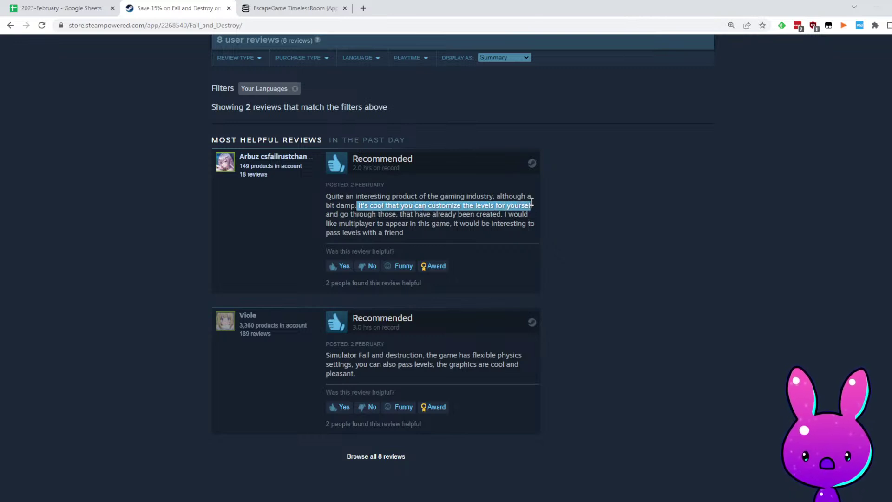
pyautogui.moveTo(401, 223); pyautogui.dragTo(409, 218)
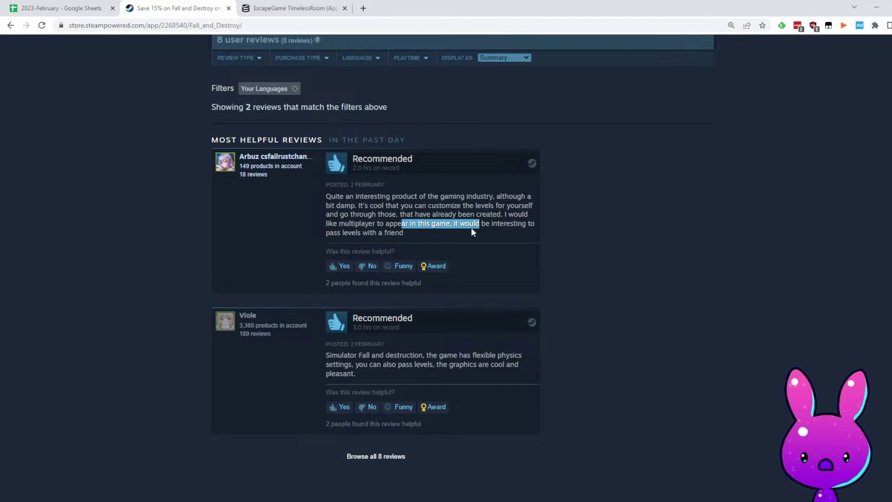
pyautogui.scroll(-2, 437, 292)
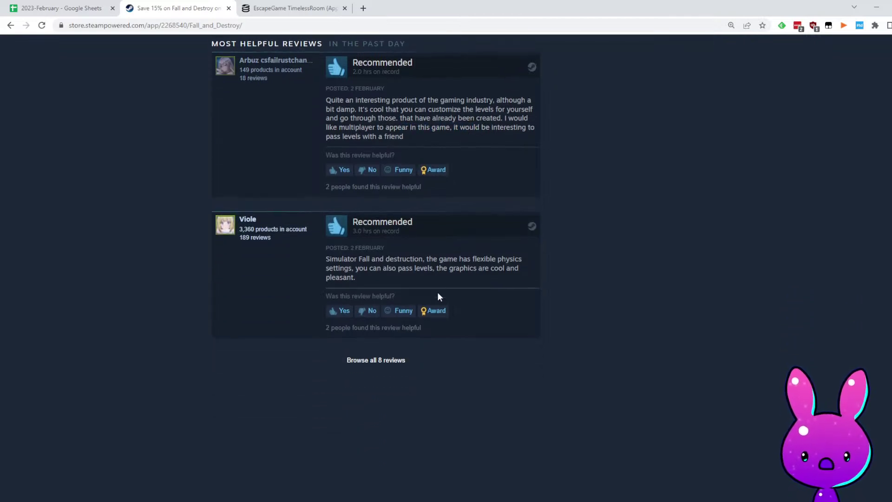
pyautogui.moveTo(459, 258); pyautogui.dragTo(441, 268)
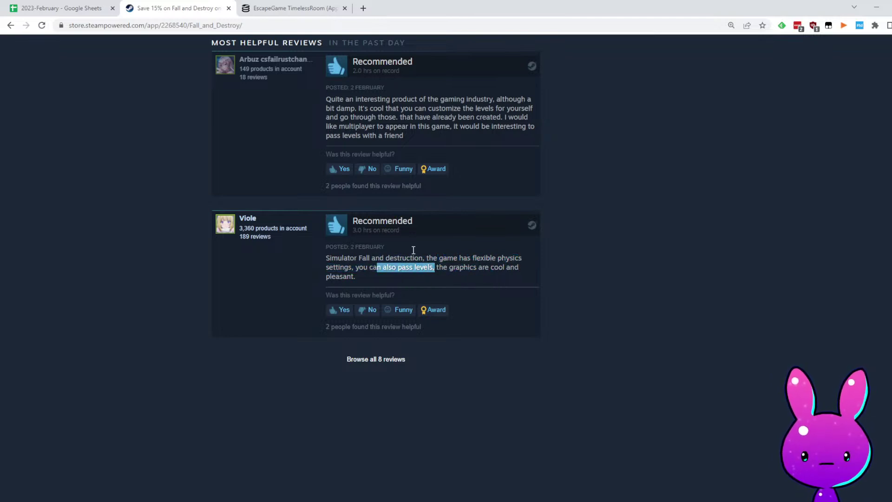
pyautogui.scroll(9, 433, 191)
pyautogui.scroll(5, 428, 266)
pyautogui.scroll(-14, 350, 303)
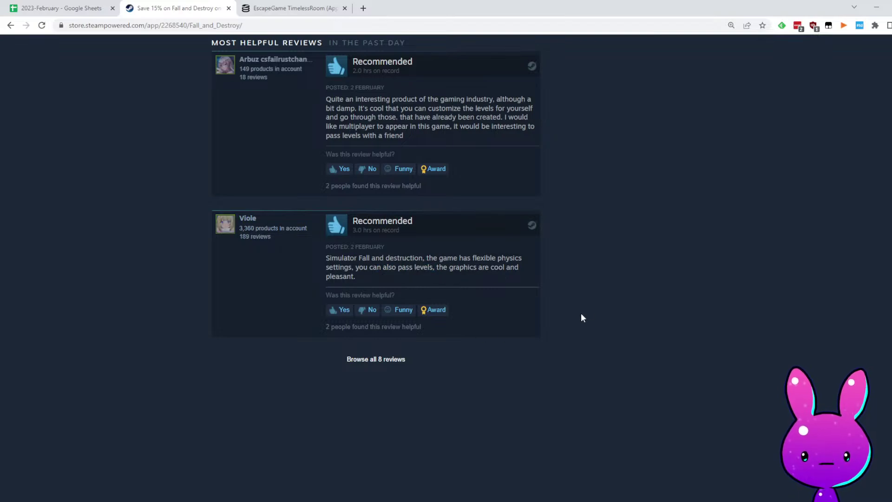
pyautogui.scroll(15, 590, 325)
pyautogui.scroll(-12, 392, 246)
pyautogui.scroll(-8, 391, 246)
# Remove the Your Languages filter and look through all user reviews of Fall and Destroy
pyautogui.scroll(7, 354, 232)
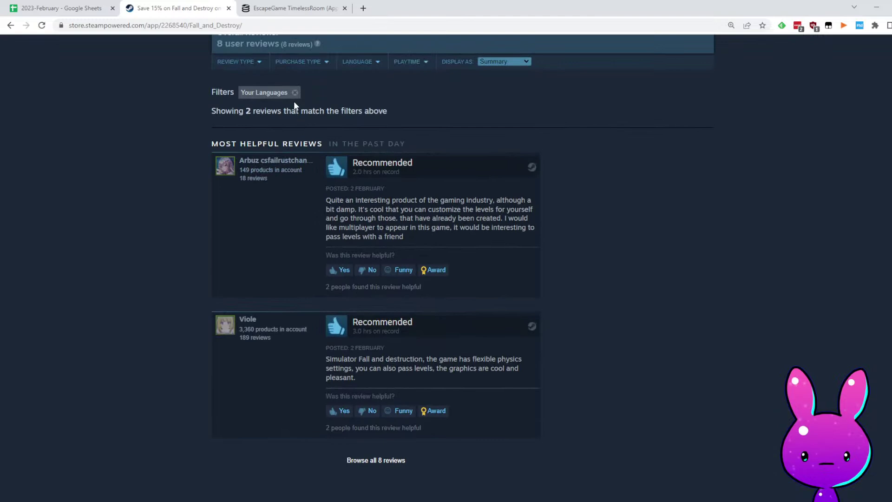
pyautogui.click(295, 92)
pyautogui.scroll(-6, 604, 209)
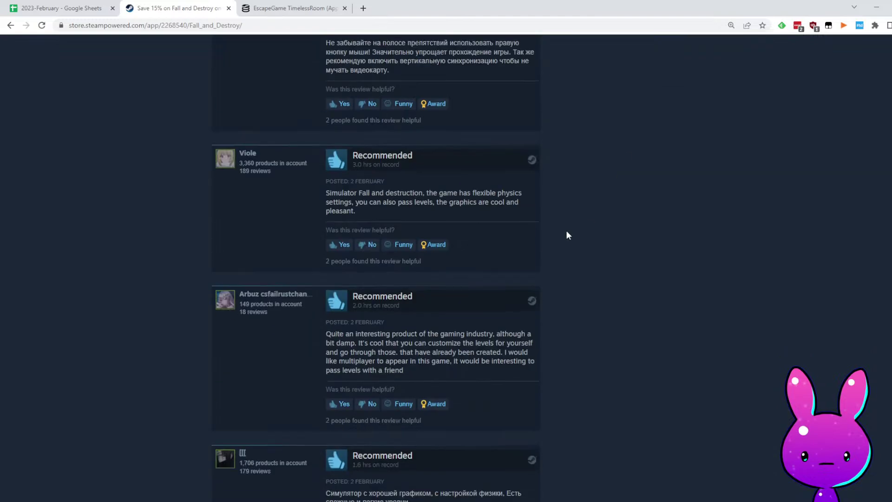
pyautogui.scroll(5, 555, 227)
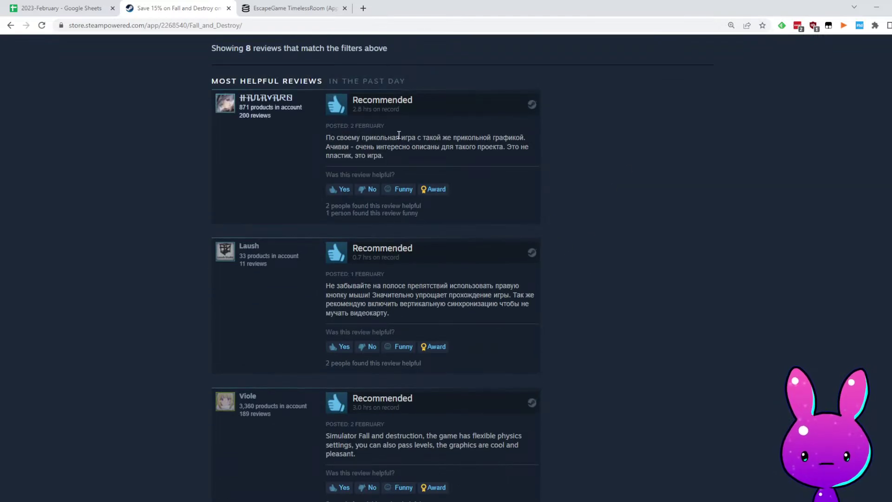
pyautogui.scroll(-12, 487, 339)
pyautogui.scroll(-6, 481, 301)
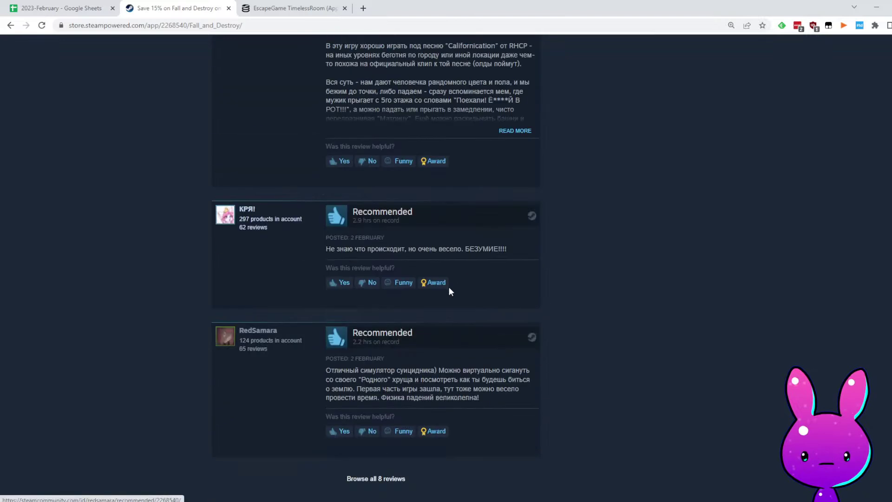
# Open the SteamDB charts page for app 2268540, reusing the app ID from the store page address
pyautogui.middleClick(634, 324)
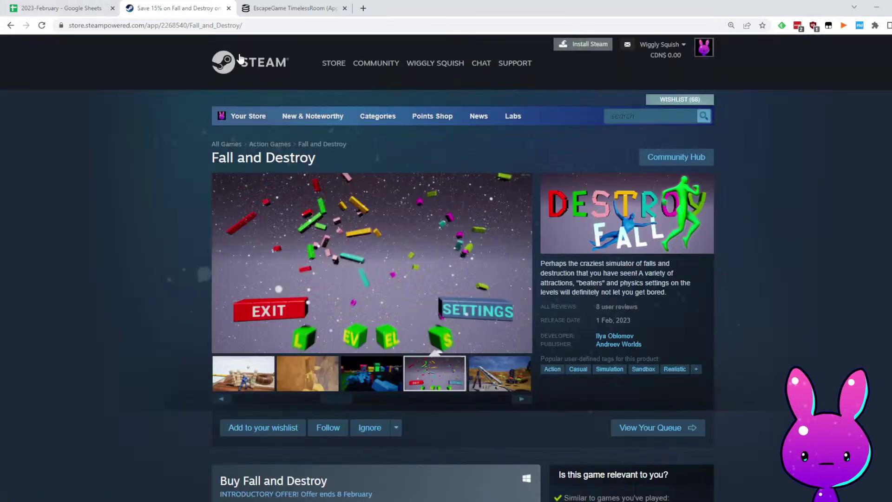
pyautogui.click(170, 25)
pyautogui.click(270, 5)
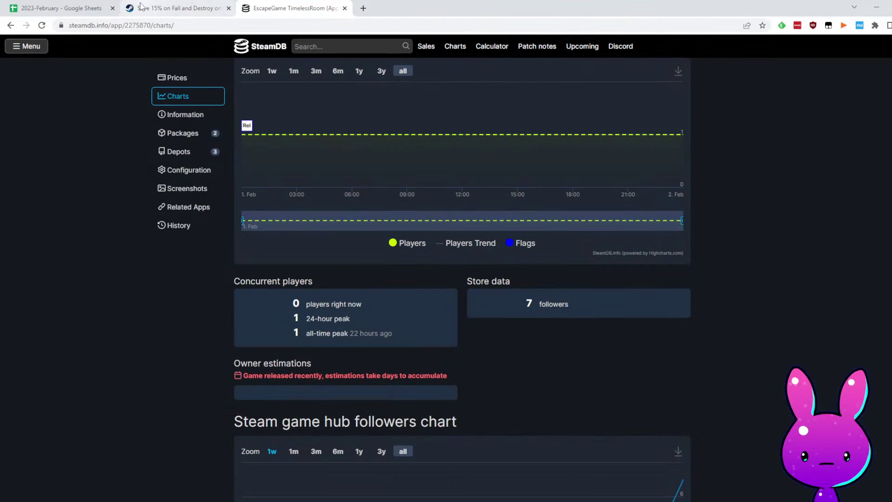
pyautogui.write('2268540')
pyautogui.press('Return')
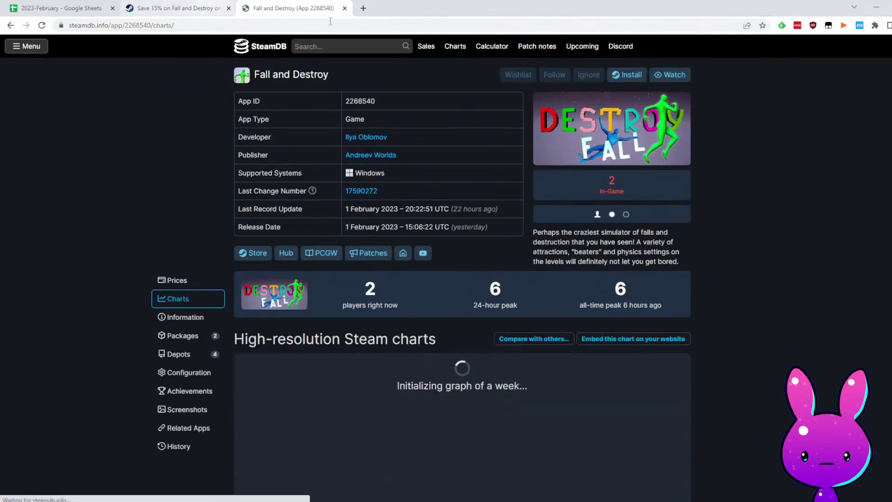
# Find the earliest date on the Fall and Destroy followers chart and enter 1/18 as its store release date
pyautogui.moveTo(354, 134); pyautogui.dragTo(390, 145)
pyautogui.moveTo(528, 143); pyautogui.dragTo(653, 143)
pyautogui.scroll(-15, 653, 146)
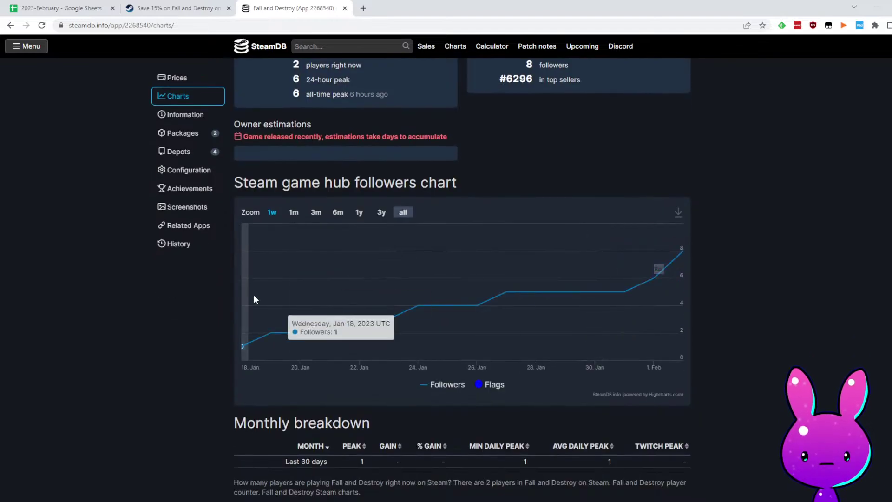
pyautogui.click(61, 8)
pyautogui.click(431, 210)
pyautogui.write('1/18')
pyautogui.press('Left')
# Check the follower data on SteamDB and enter 8 as the followers of Fall and Destroy
pyautogui.press('Left')
pyautogui.press('Left')
pyautogui.press('Right')
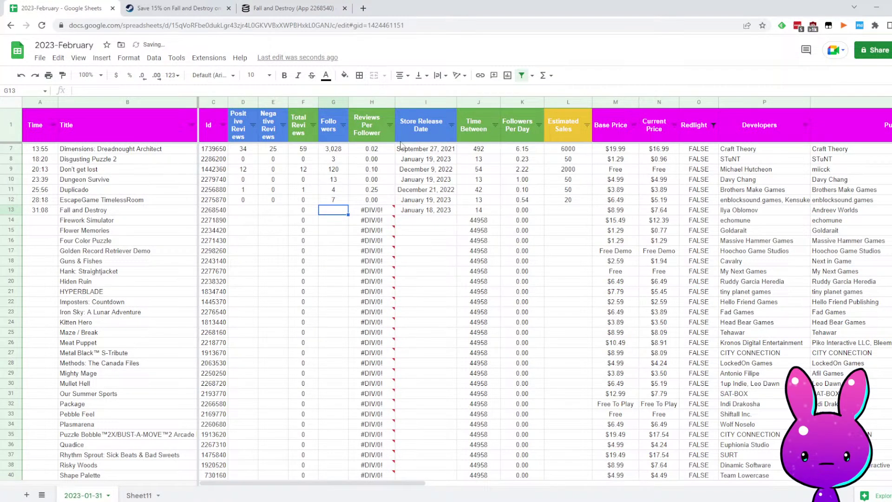
pyautogui.click(327, 8)
pyautogui.scroll(5, 673, 268)
pyautogui.click(54, 7)
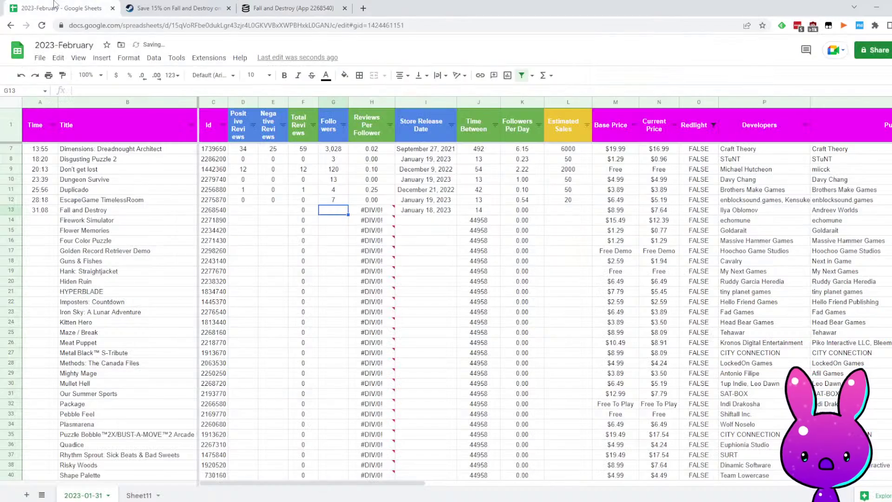
pyautogui.write('8')
pyautogui.press('Left')
# Go through the user reviews on the Steam store page and record 8 positive and 0 negative reviews for Fall and Destroy
pyautogui.press('Left')
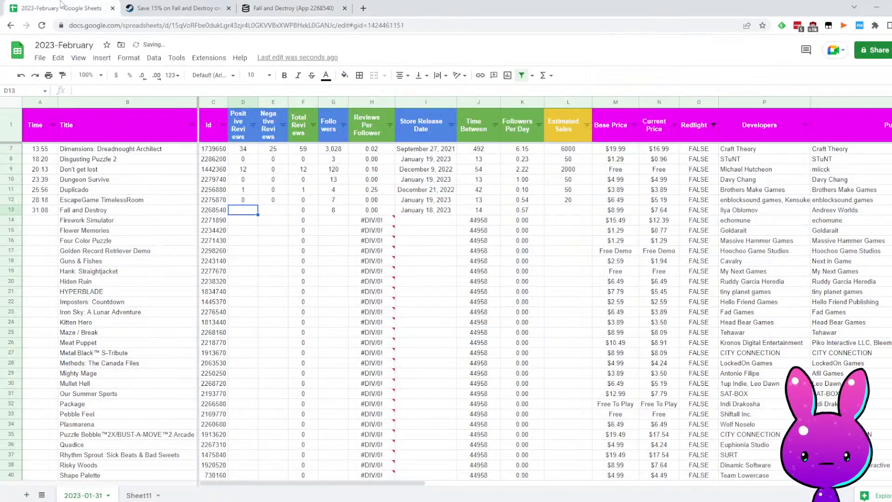
pyautogui.click(296, 7)
pyautogui.click(171, 4)
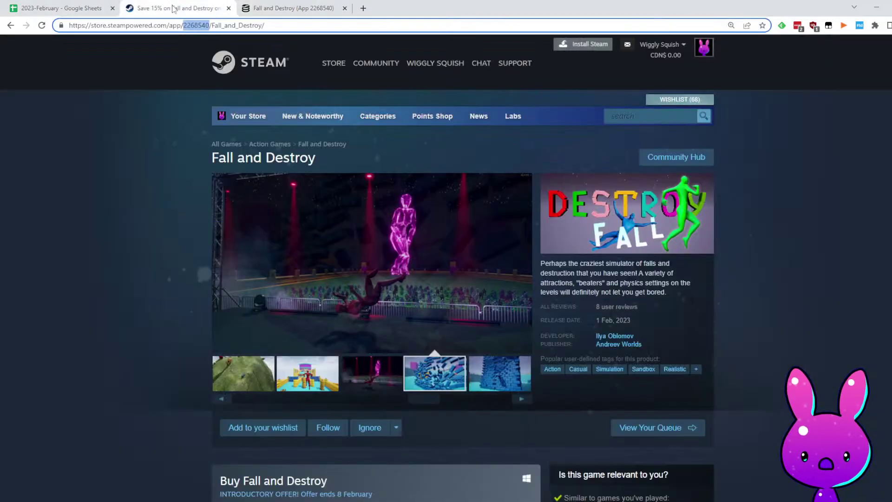
pyautogui.click(604, 308)
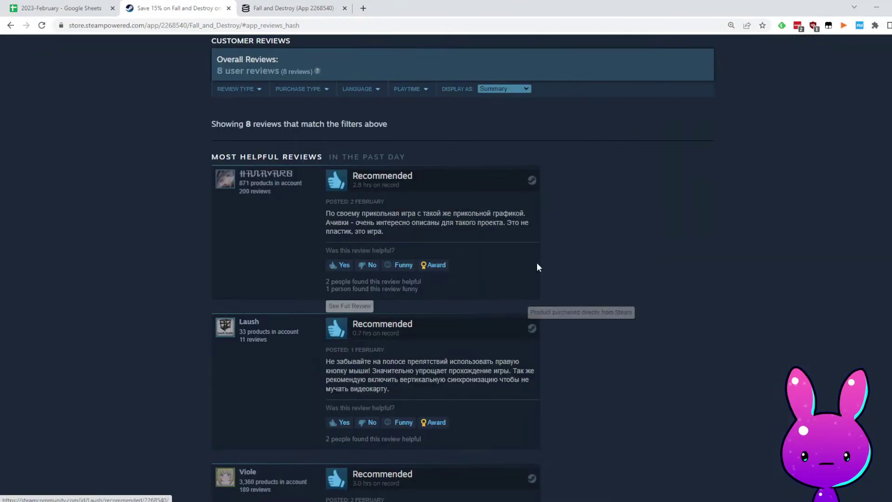
pyautogui.scroll(-20, 387, 332)
pyautogui.click(89, 7)
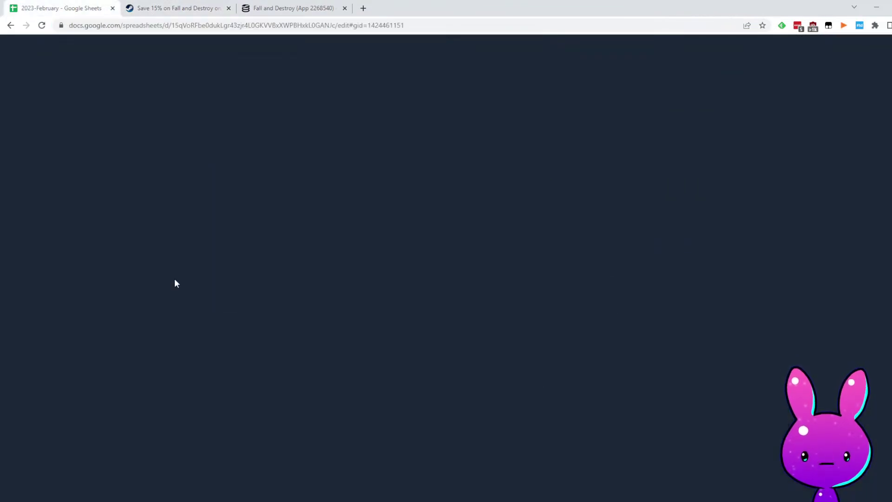
pyautogui.write('8')
pyautogui.press('Tab')
pyautogui.write('0')
pyautogui.press('Tab')
# Set the estimated sales of Fall and Destroy in row 13 to 500
pyautogui.press('Tab')
pyautogui.press('Tab')
pyautogui.press('Tab')
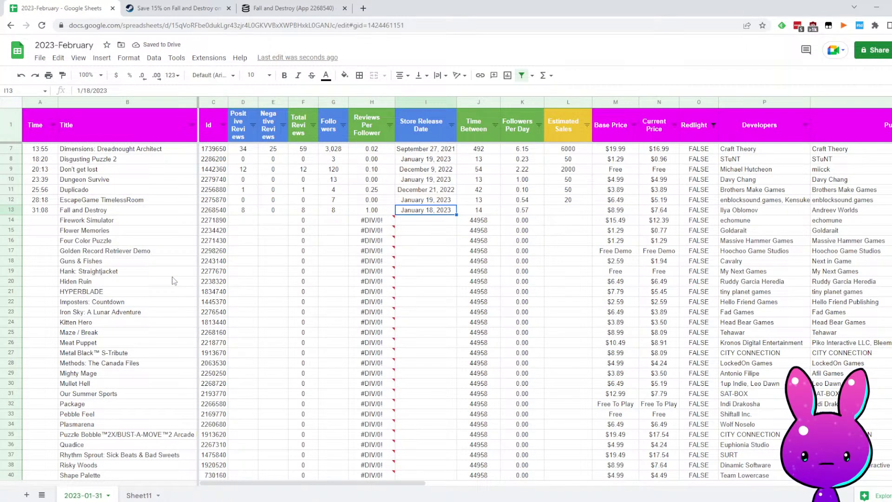
pyautogui.press('Tab')
pyautogui.press('Tab')
pyautogui.press('Tab')
pyautogui.press('Tab')
pyautogui.hotkey('shift', 'Tab')
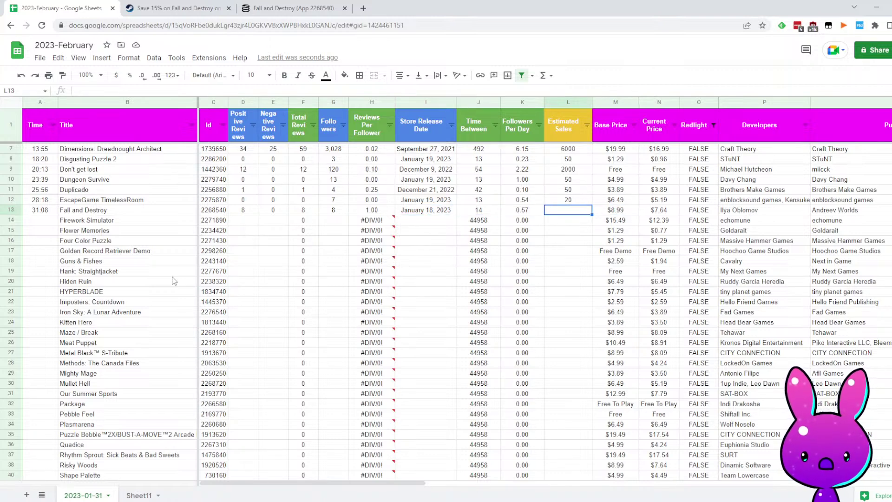
pyautogui.press('Left')
pyautogui.press('Right')
pyautogui.write('0')
pyautogui.press('Return')
# Enter 34:09 as the time for Firework Simulator in row 14
pyautogui.press('Left')
pyautogui.press('Left')
pyautogui.press('Left')
pyautogui.press('Left')
pyautogui.press('Left')
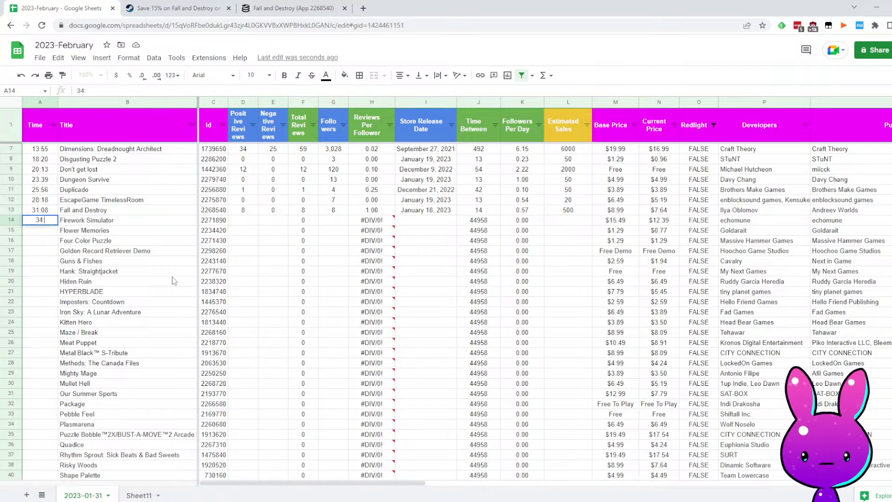
pyautogui.press('Tab')
pyautogui.press('Tab')
pyautogui.press('Tab')
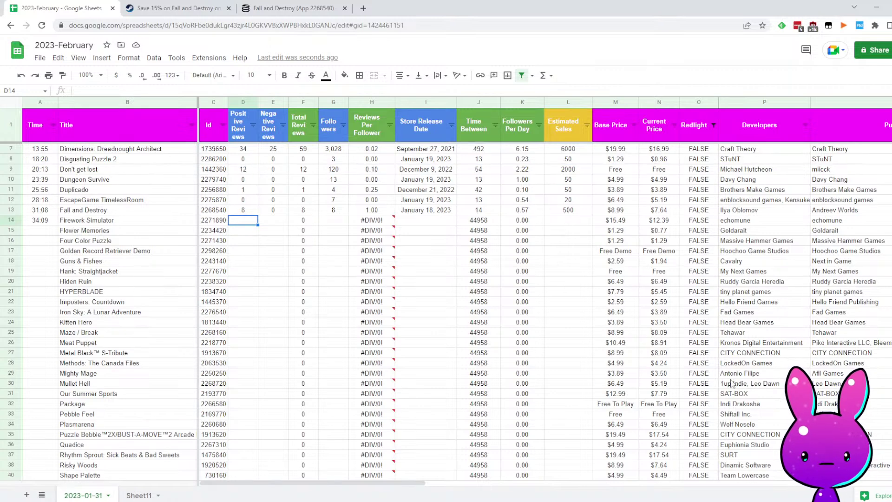
# Open the Steam store page for app 2271890 and reload it without the reviews anchor in the address
pyautogui.scroll(1, 730, 384)
pyautogui.click(168, 7)
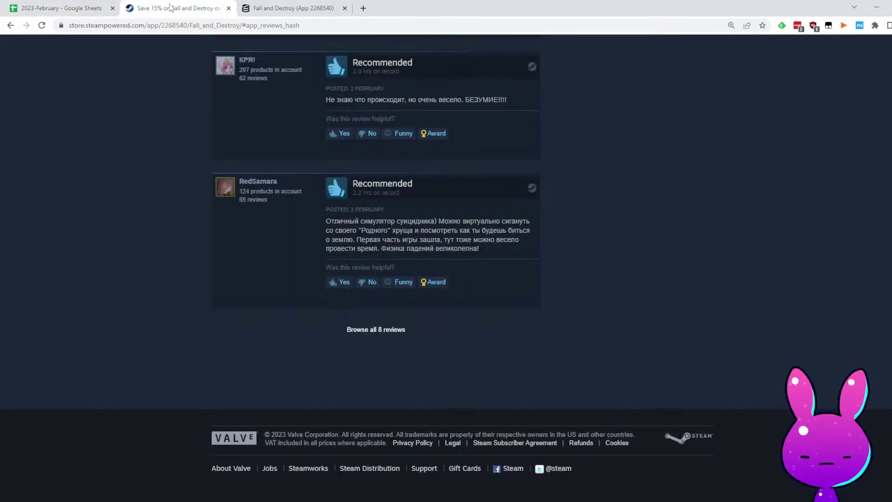
pyautogui.click(189, 29)
pyautogui.doubleClick(171, 28)
pyautogui.write('2271890')
pyautogui.press('Return')
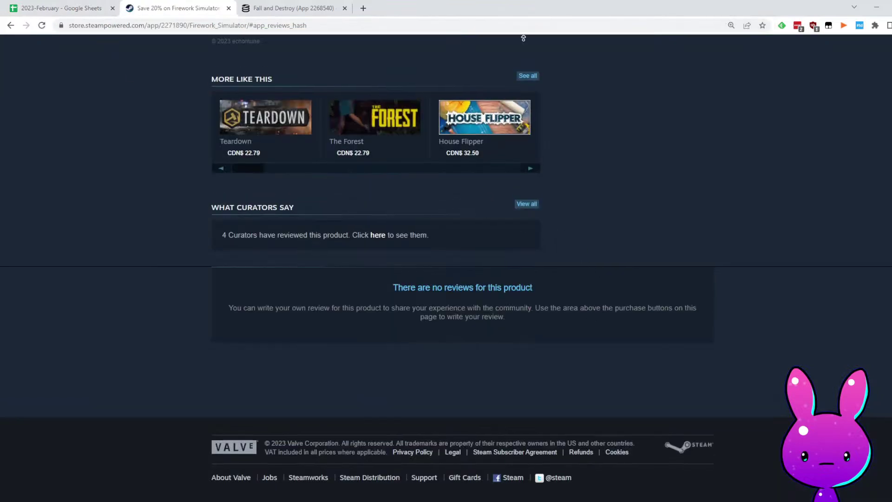
pyautogui.scroll(20, 570, 162)
pyautogui.moveTo(248, 29); pyautogui.dragTo(329, 29)
pyautogui.press('BackSpace')
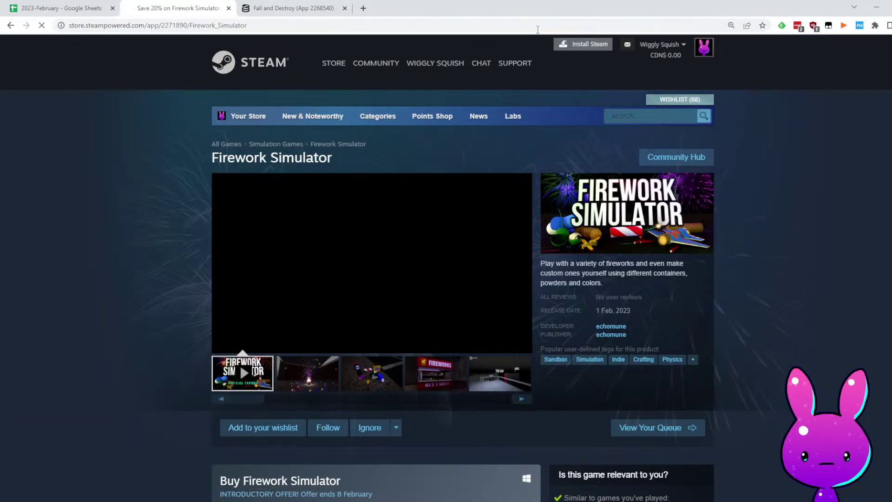
pyautogui.press('Return')
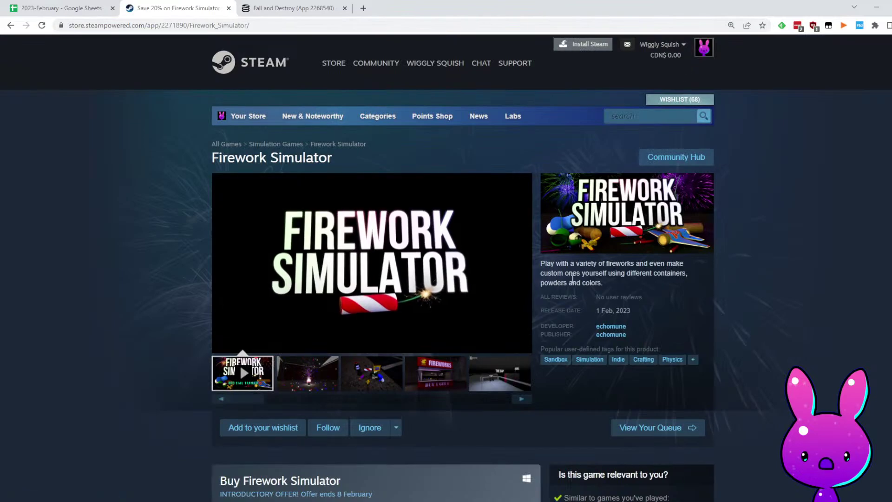
# Examine the description, trailer in full screen and About section of Firework Simulator on its store page
pyautogui.moveTo(553, 263); pyautogui.dragTo(684, 274)
pyautogui.click(673, 294)
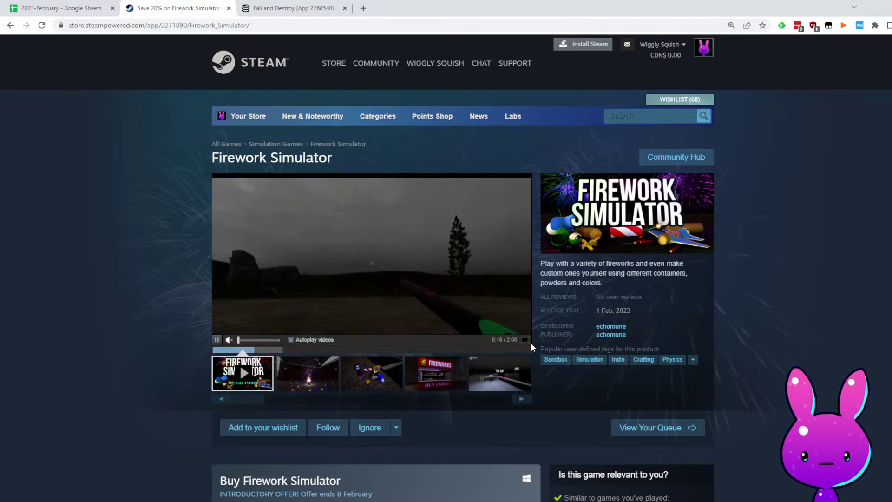
pyautogui.click(525, 340)
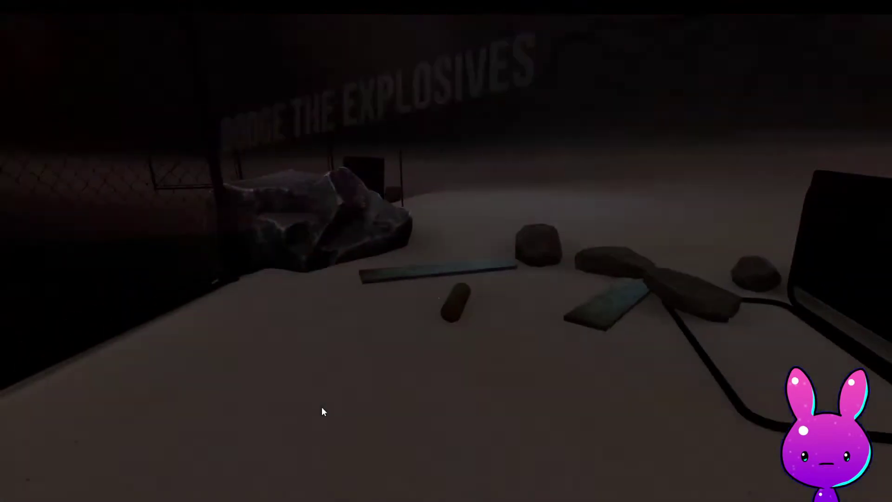
pyautogui.press('Escape')
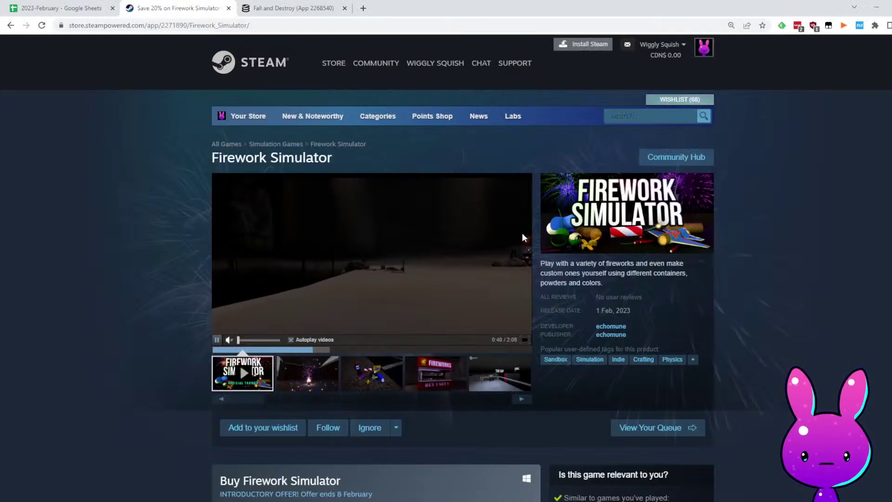
pyautogui.scroll(-10, 428, 273)
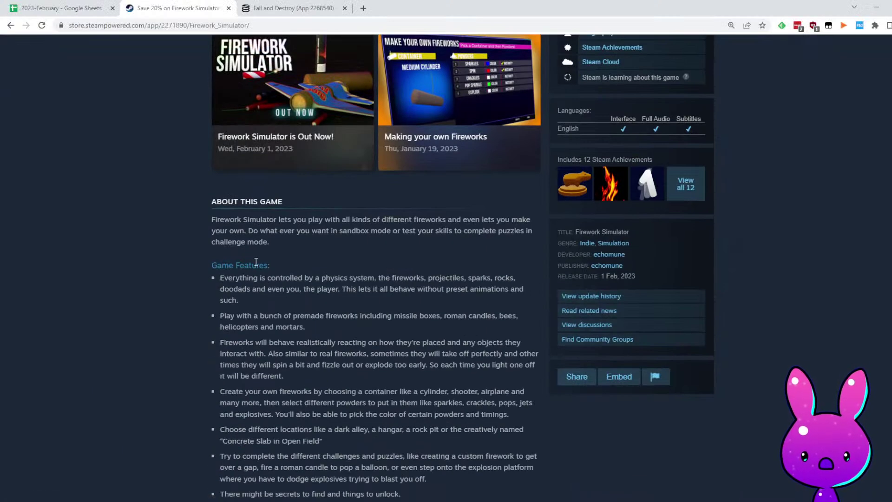
pyautogui.scroll(-12, 300, 333)
pyautogui.scroll(7, 264, 328)
pyautogui.scroll(15, 333, 134)
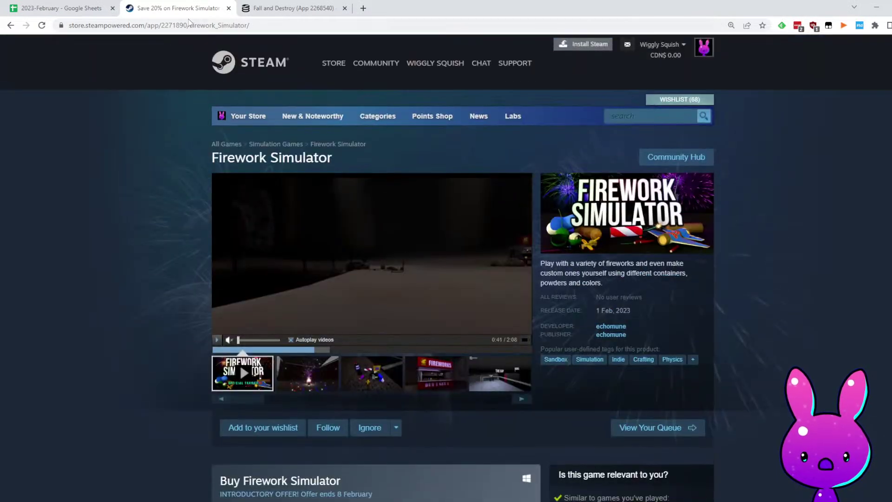
# Open the SteamDB charts page for app 2271890, taking the ID from the Firework Simulator store address
pyautogui.doubleClick(181, 19)
pyautogui.hotkey('ctrl', 'Tab')
pyautogui.click(176, 25)
pyautogui.doubleClick(160, 26)
pyautogui.write('2271890')
pyautogui.press('Return')
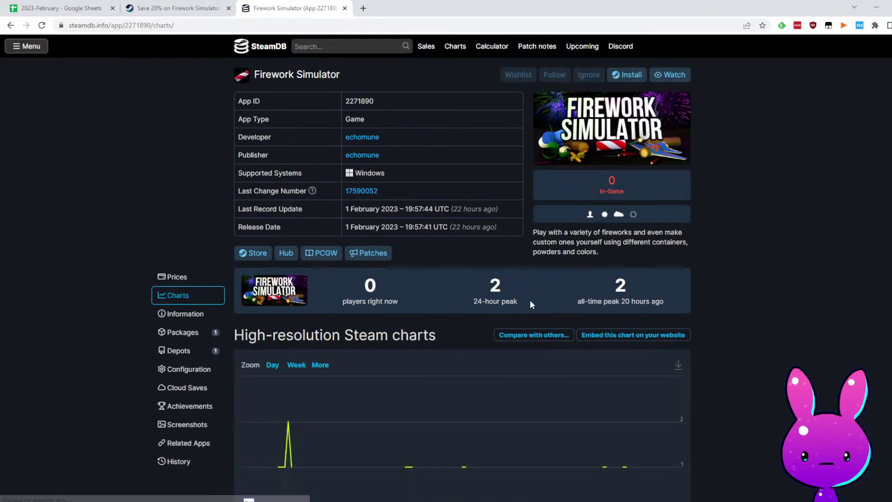
# Find where the Firework Simulator followers chart begins and enter 1/13/2023 as its store release date in row 14
pyautogui.scroll(-14, 511, 308)
pyautogui.scroll(3, 406, 354)
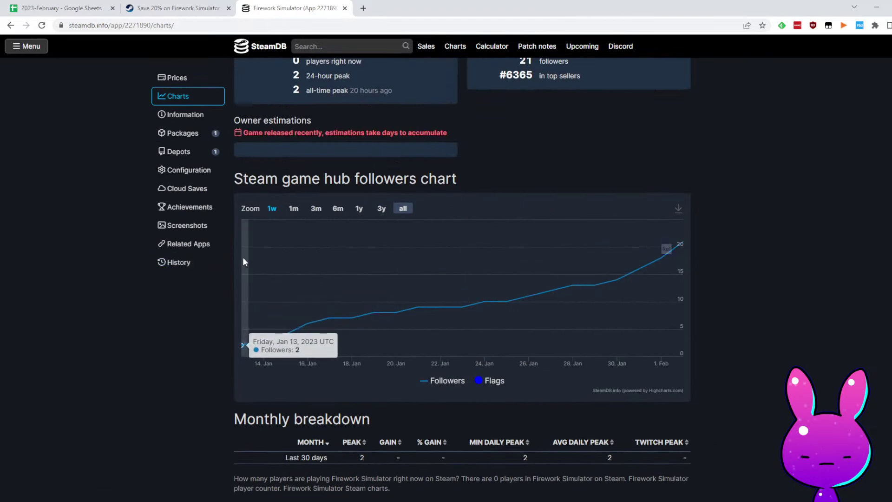
pyautogui.click(99, 3)
pyautogui.click(425, 240)
pyautogui.write('1/13/2023')
pyautogui.press('Return')
pyautogui.press('Up')
pyautogui.press('Left')
pyautogui.press('Left')
# Look up the follower count on SteamDB and record 21 followers, 0 positive and 0 negative reviews for Firework Simulator
pyautogui.click(293, 8)
pyautogui.scroll(4, 451, 245)
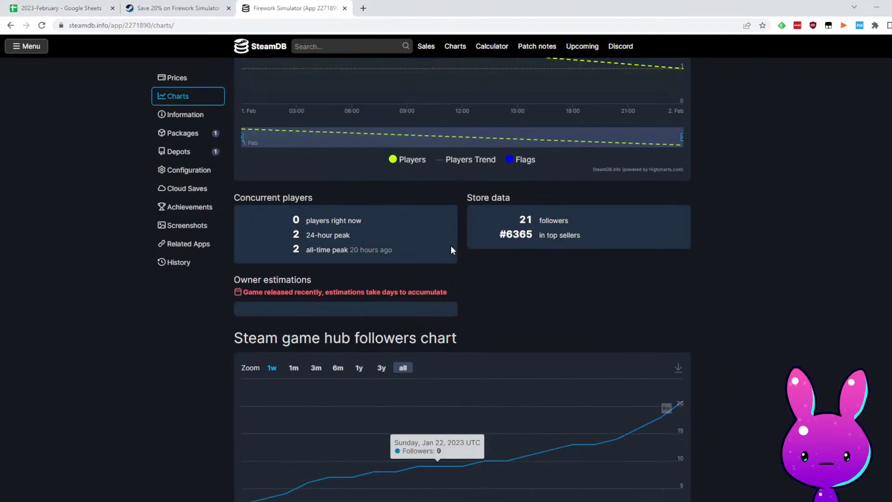
pyautogui.click(106, 4)
pyautogui.press('Left')
pyautogui.press('Left')
pyautogui.write('0')
pyautogui.press('Right')
pyautogui.write('0')
# Set the estimated sales of Firework Simulator in row 14 to 30
pyautogui.press('Right')
pyautogui.press('Right')
pyautogui.press('Right')
pyautogui.press('Right')
pyautogui.press('Right')
pyautogui.press('Right')
pyautogui.press('Right')
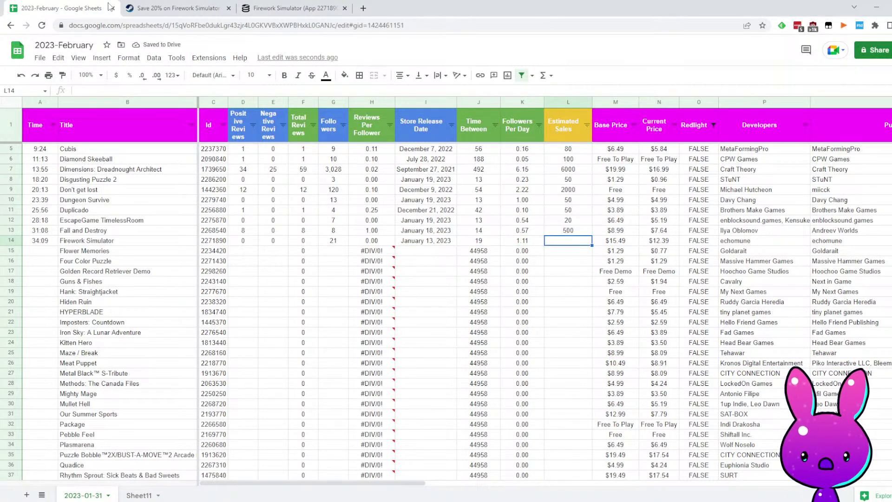
pyautogui.write('30')
pyautogui.press('Return')
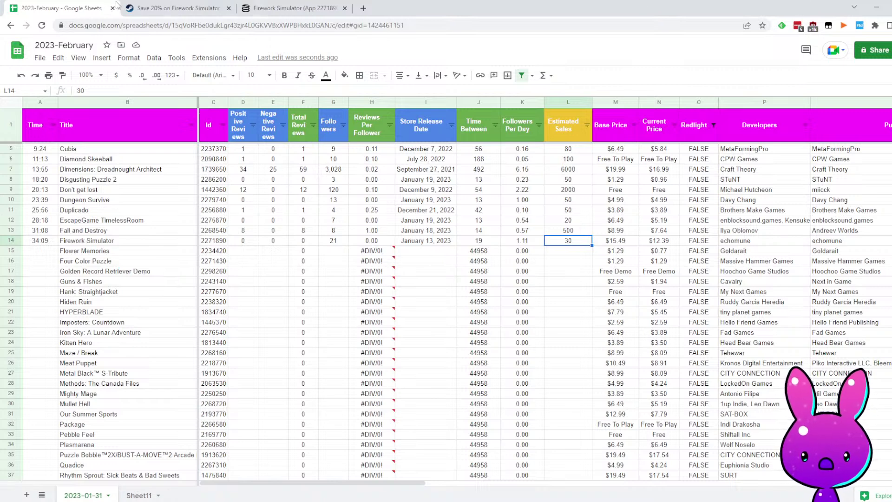
# View the fireworks stand screenshot of Firework Simulator enlarged on its Steam store page
pyautogui.click(156, 8)
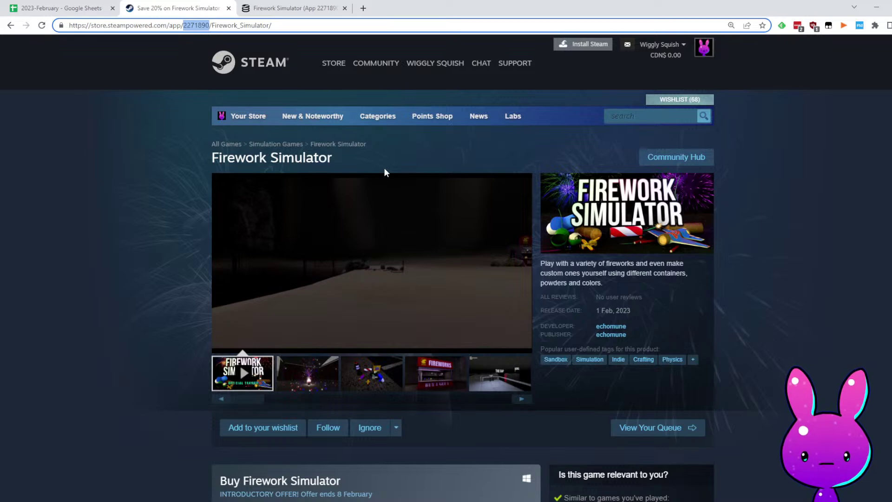
pyautogui.click(428, 388)
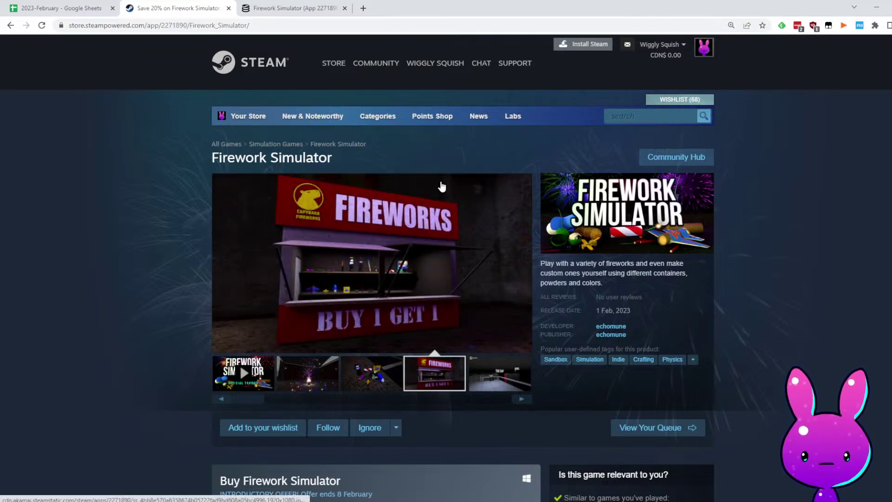
pyautogui.click(325, 202)
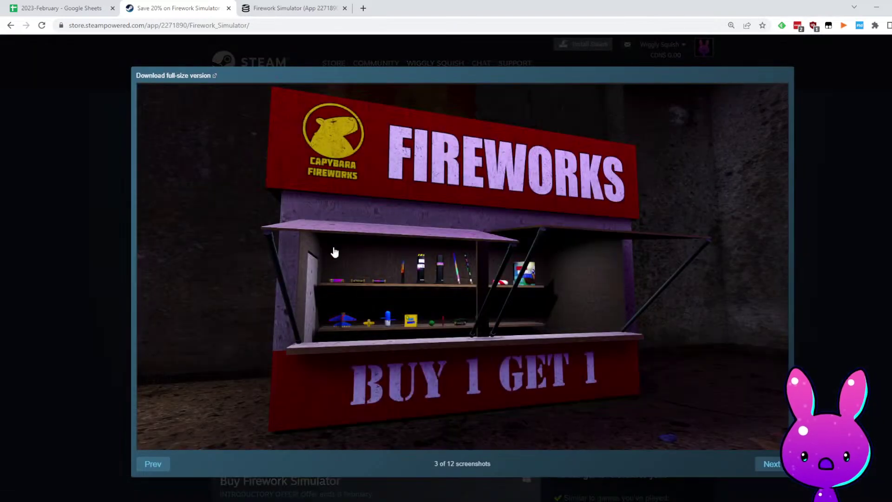
pyautogui.press('Escape')
# Enter 36:03 as the time for Flower Memories in row 15 of the spreadsheet
pyautogui.click(62, 7)
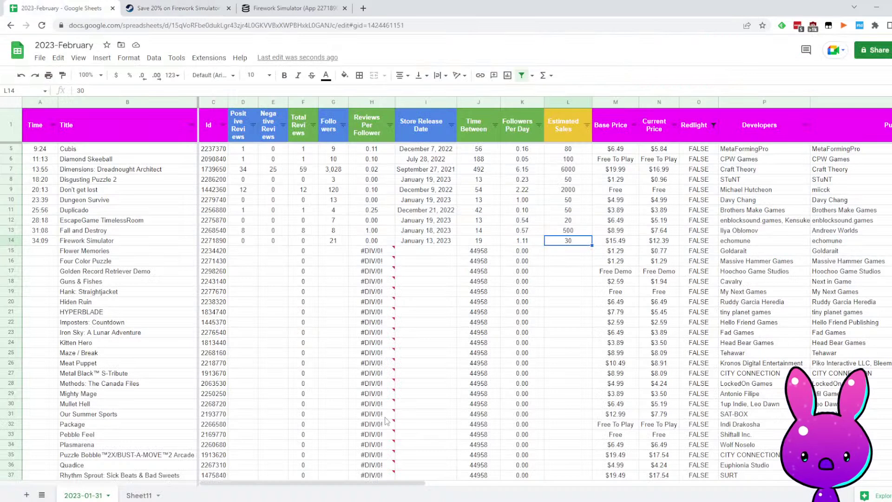
pyautogui.click(37, 251)
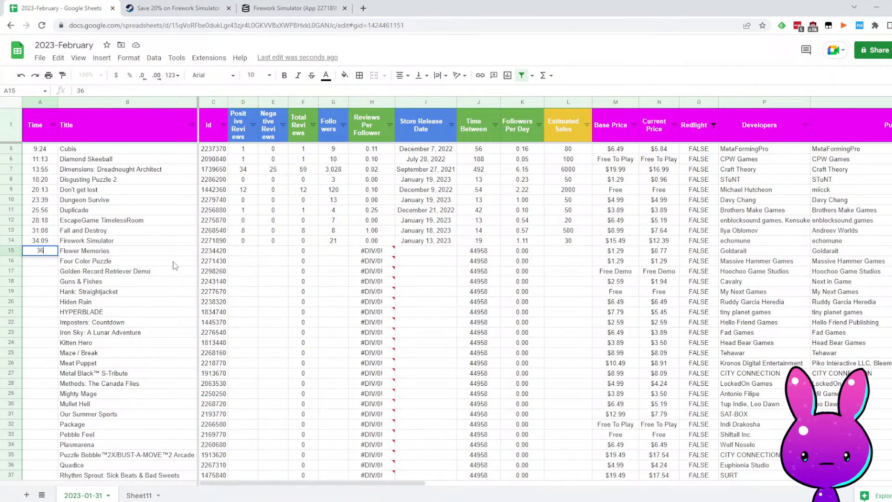
pyautogui.write('36:03')
pyautogui.press('Tab')
pyautogui.press('Tab')
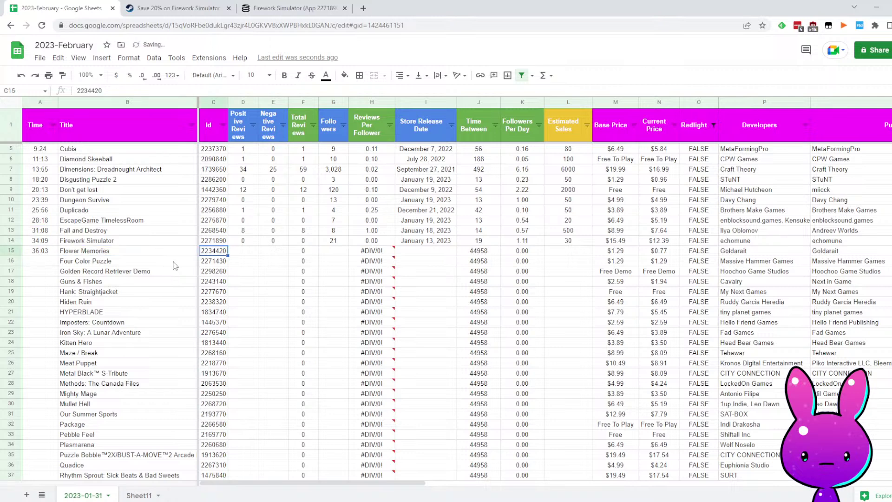
pyautogui.press('Up')
pyautogui.press('Right')
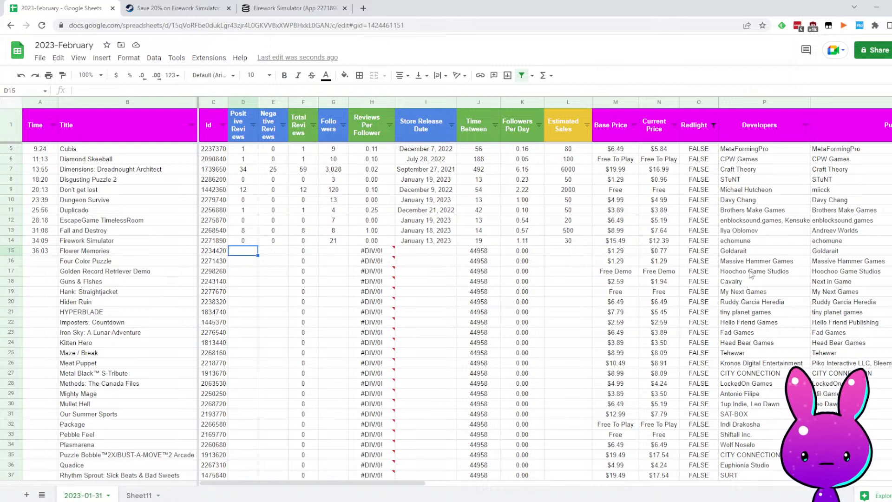
# Open the Steam store page for app 2234420
pyautogui.click(198, 8)
pyautogui.doubleClick(174, 25)
pyautogui.write('2234420')
pyautogui.press('Return')
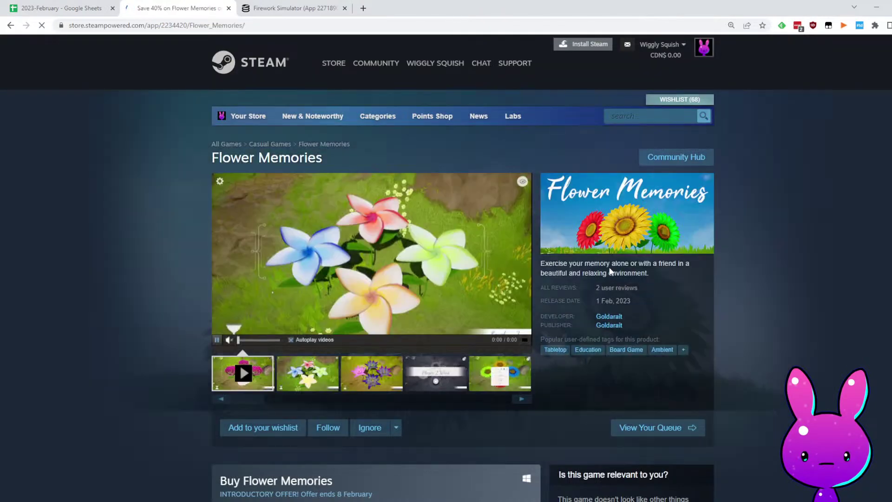
# Examine the short description, screenshots and About section of Flower Memories on its store page
pyautogui.moveTo(552, 263); pyautogui.dragTo(638, 267)
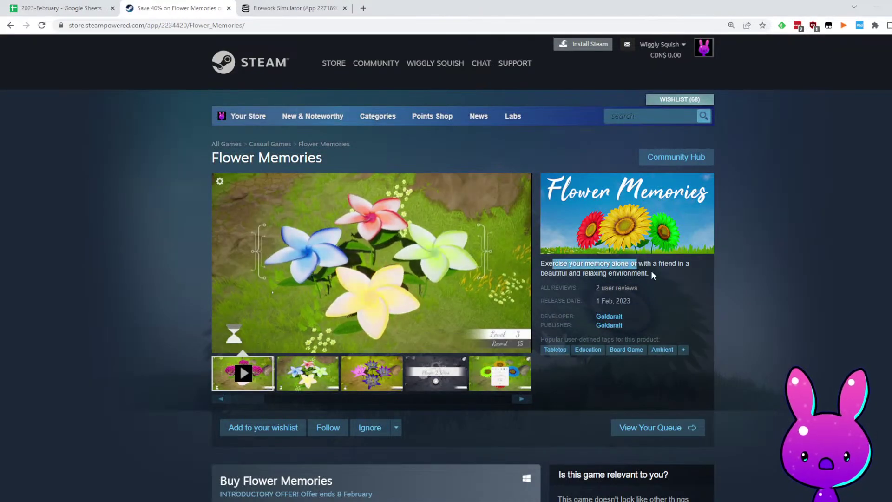
pyautogui.click(650, 271)
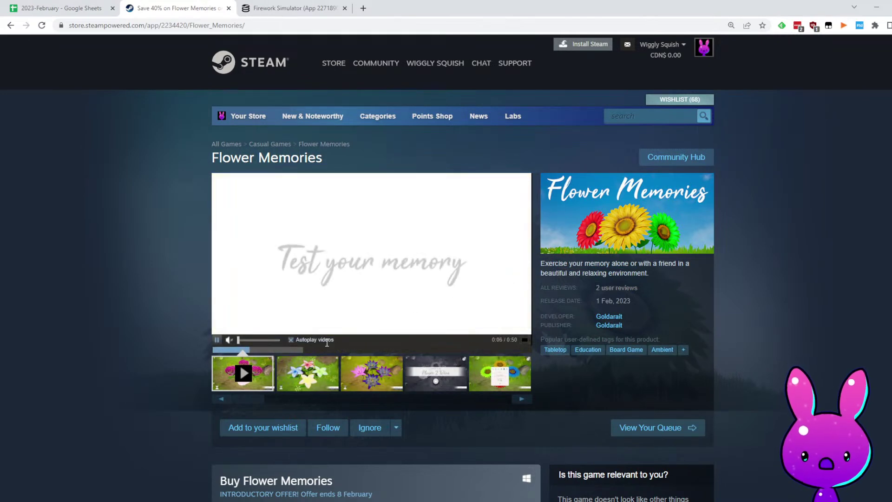
pyautogui.click(325, 380)
pyautogui.click(369, 376)
pyautogui.click(432, 383)
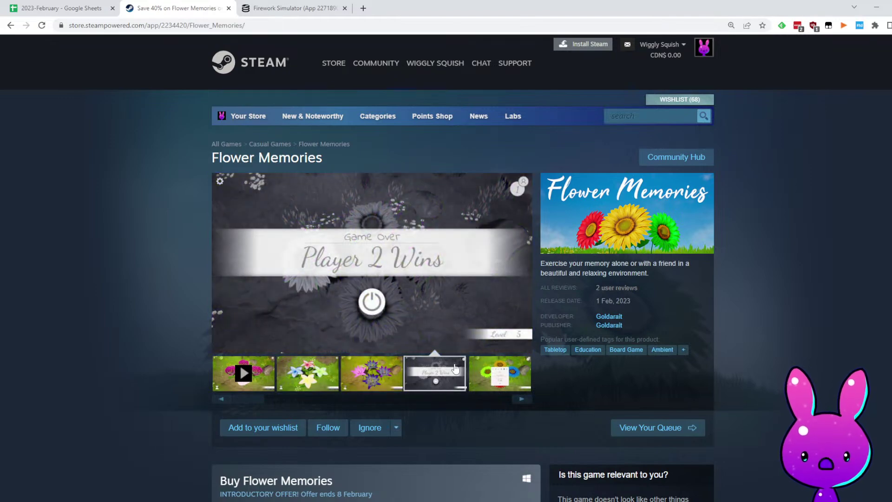
pyautogui.scroll(-10, 397, 331)
pyautogui.scroll(-5, 410, 435)
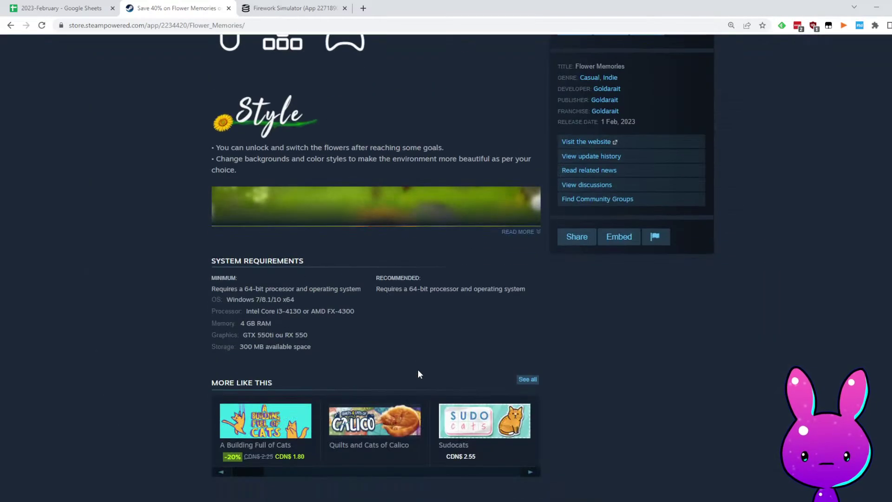
pyautogui.scroll(6, 418, 369)
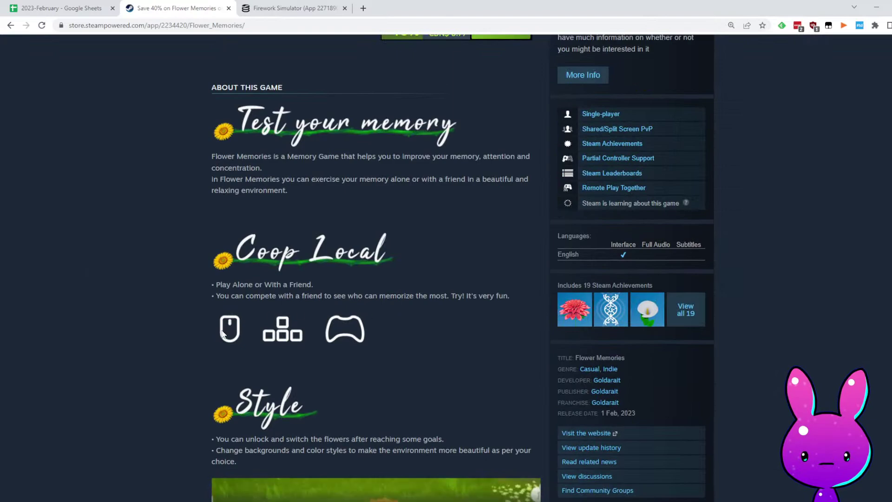
# Read through the customer reviews of Flower Memories
pyautogui.scroll(-20, 422, 347)
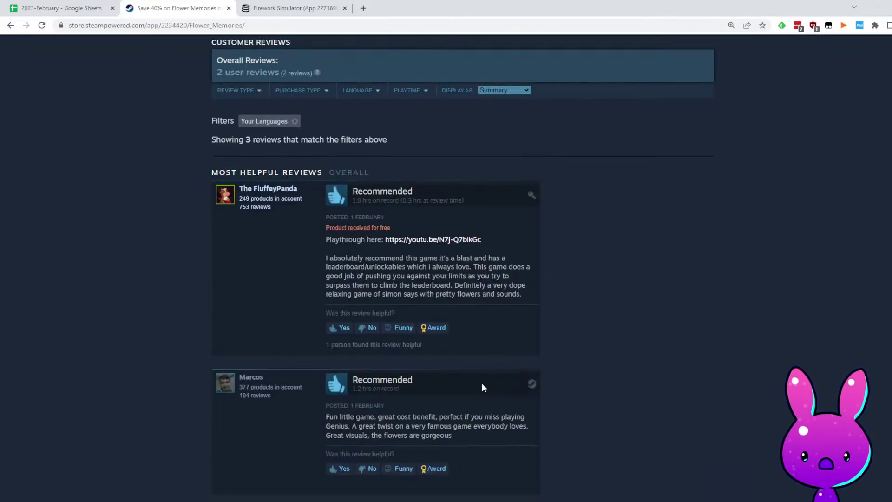
pyautogui.scroll(-4, 481, 382)
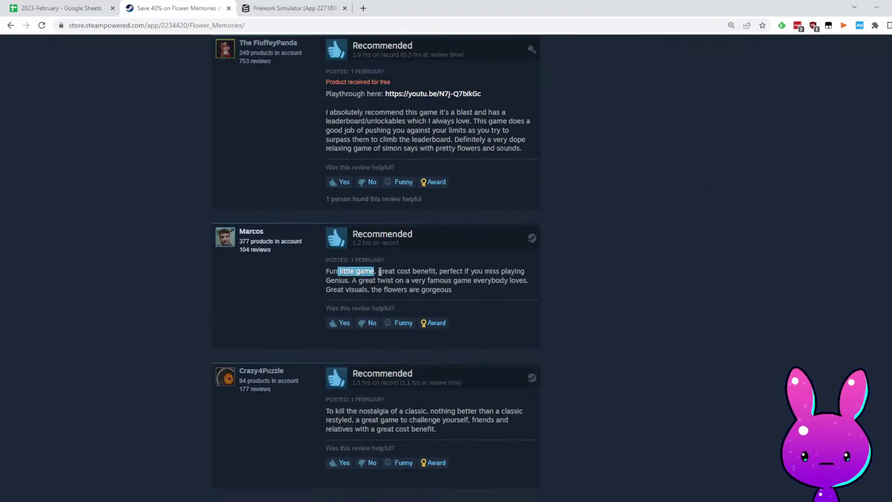
pyautogui.moveTo(373, 271); pyautogui.dragTo(414, 280)
pyautogui.click(454, 270)
pyautogui.moveTo(491, 280); pyautogui.dragTo(438, 271)
pyautogui.click(374, 288)
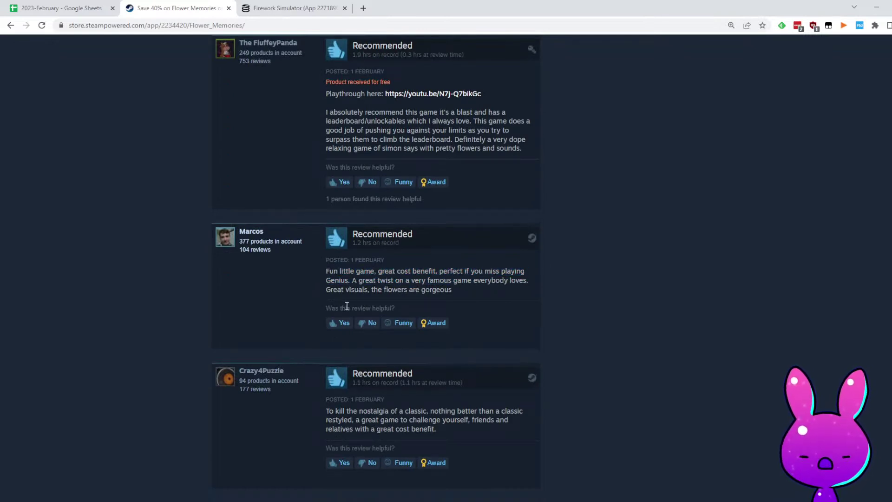
pyautogui.doubleClick(330, 280)
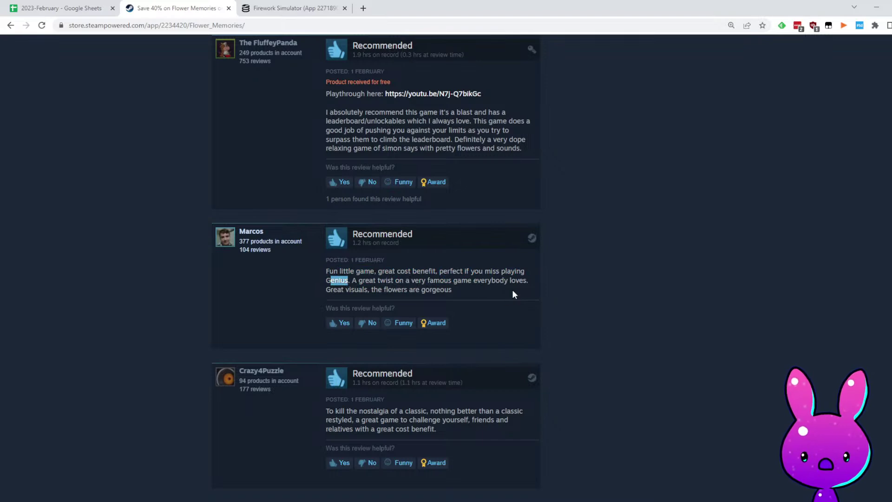
pyautogui.scroll(-5, 511, 289)
pyautogui.moveTo(326, 190); pyautogui.dragTo(417, 187)
pyautogui.click(417, 188)
pyautogui.moveTo(325, 188); pyautogui.dragTo(458, 188)
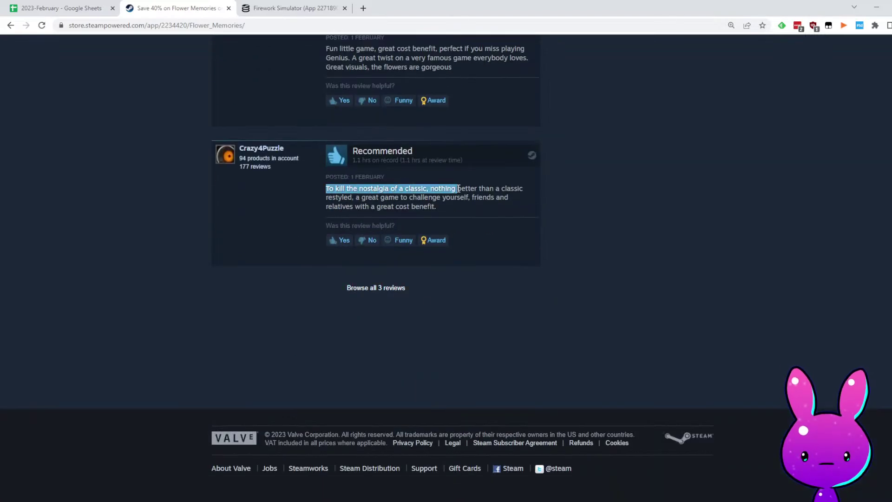
pyautogui.scroll(12, 490, 283)
pyautogui.moveTo(298, 305)
# Copy the app ID 2234420 from the store address and open that app's charts page on SteamDB
pyautogui.press('Home')
pyautogui.click(194, 25)
pyautogui.doubleClick(188, 26)
pyautogui.hotkey('ctrl', 'c')
pyautogui.click(268, 7)
pyautogui.doubleClick(142, 26)
pyautogui.hotkey('ctrl', 'v')
pyautogui.press('Return')
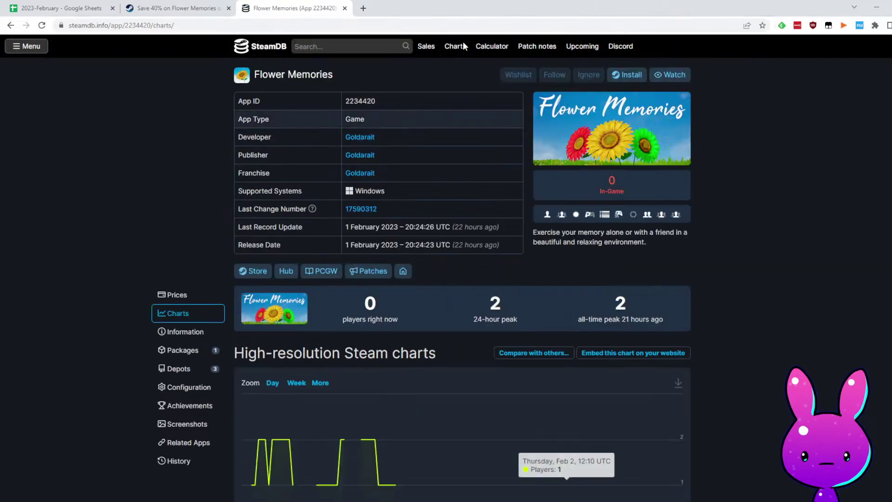
# Check the Flower Memories player and follower charts and enter 12/11/2022 as its store release date in row 15
pyautogui.doubleClick(495, 303)
pyautogui.scroll(-6, 809, 336)
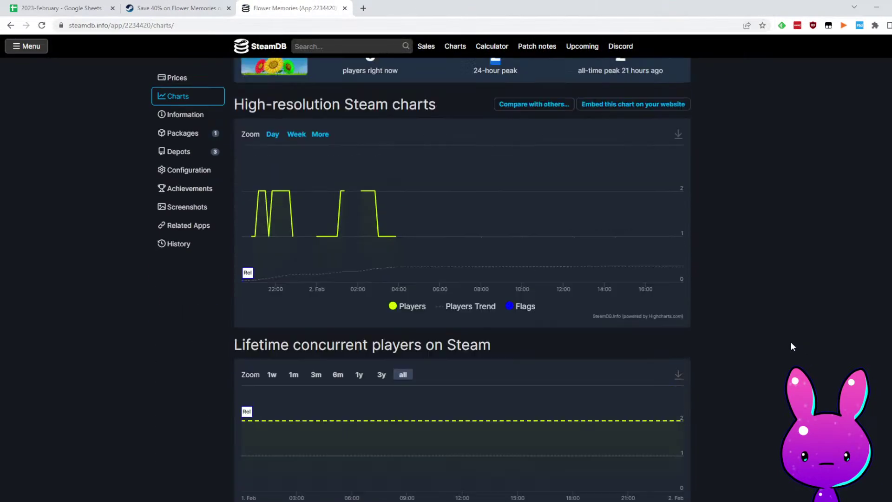
pyautogui.scroll(4, 790, 344)
pyautogui.scroll(-10, 747, 395)
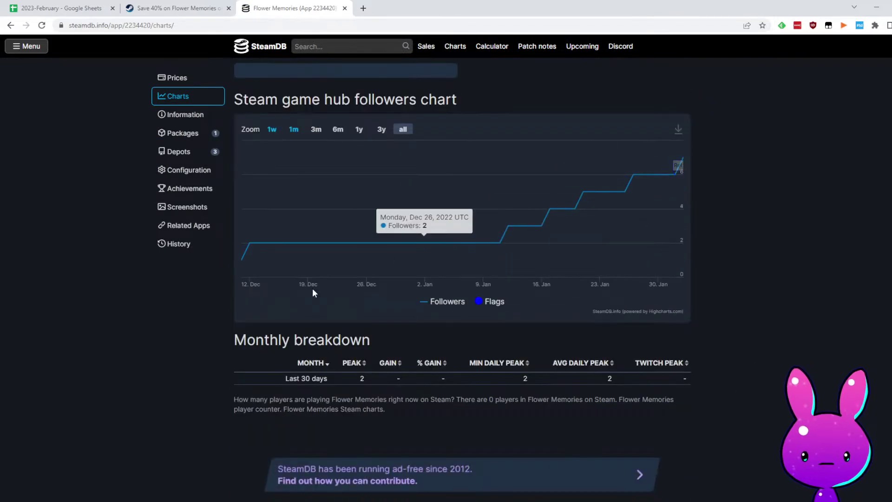
pyautogui.click(87, 8)
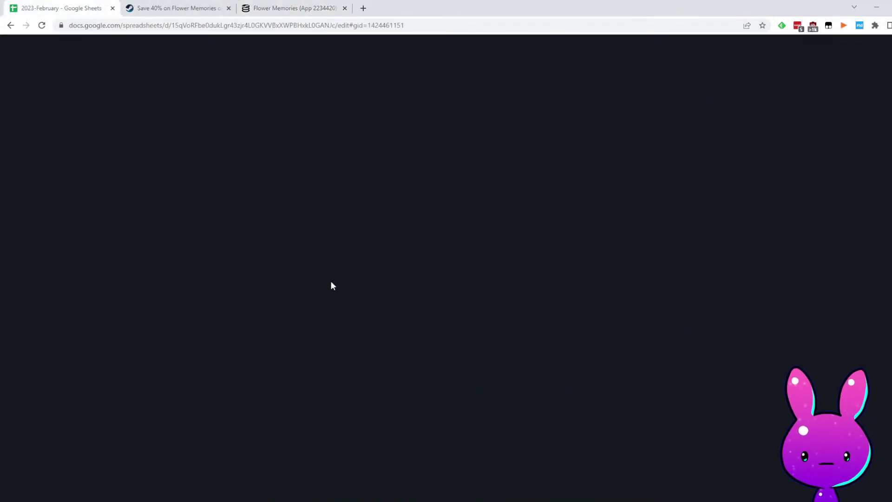
pyautogui.click(429, 252)
pyautogui.write('12/11/2022')
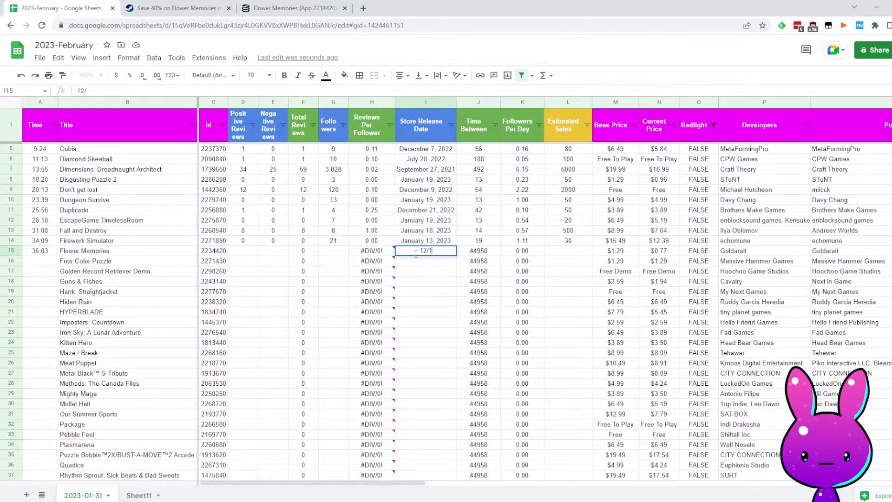
pyautogui.press('Return')
pyautogui.press('Up')
pyautogui.press('Left')
pyautogui.press('Left')
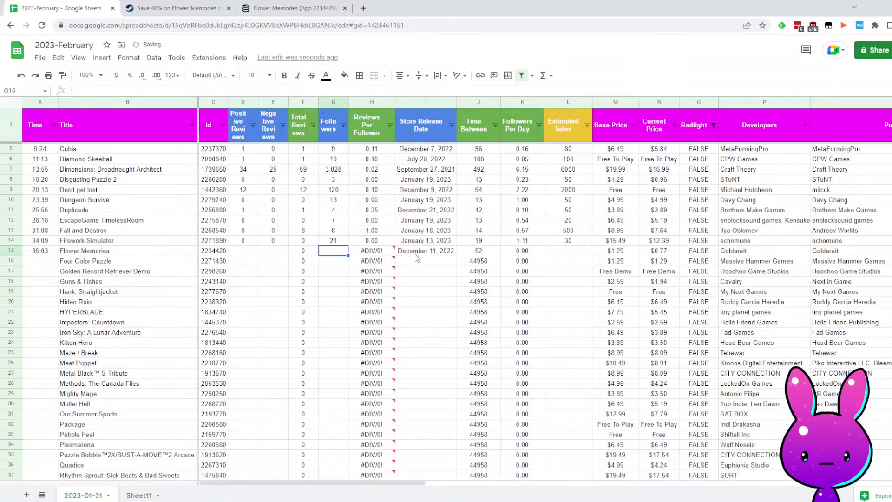
# Look up the follower count on SteamDB and record 7 followers, 2 positive and 0 negative reviews for Flower Memories
pyautogui.click(260, 8)
pyautogui.scroll(5, 418, 261)
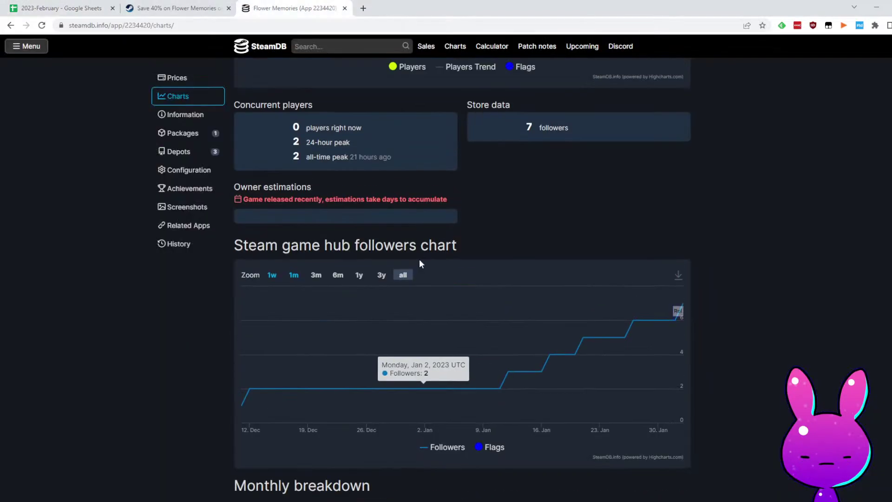
pyautogui.click(110, 8)
pyautogui.write('7')
pyautogui.press('Left')
pyautogui.press('Left')
pyautogui.press('Left')
pyautogui.write('2')
pyautogui.press('Tab')
pyautogui.write('0')
# Set the estimated sales of Flower Memories in row 15 to 100
pyautogui.press('Tab')
pyautogui.press('Tab')
pyautogui.press('Tab')
pyautogui.press('Tab')
pyautogui.press('Tab')
pyautogui.press('Tab')
pyautogui.press('Tab')
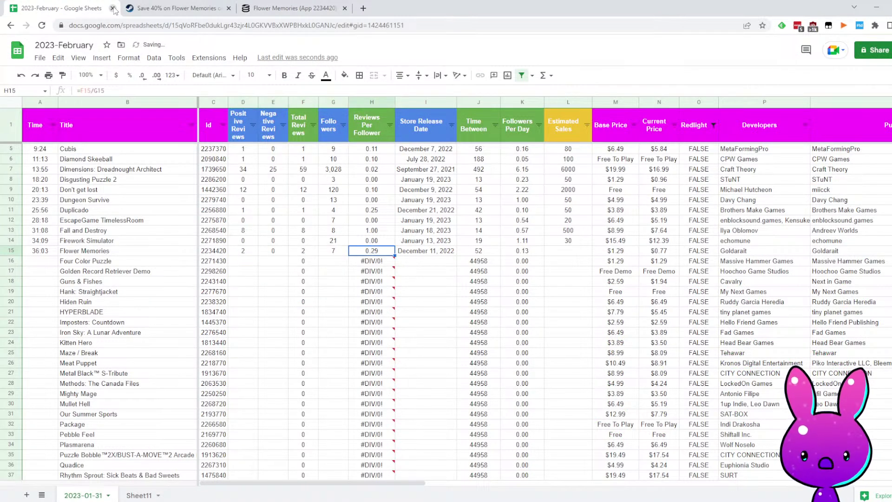
pyautogui.write('100')
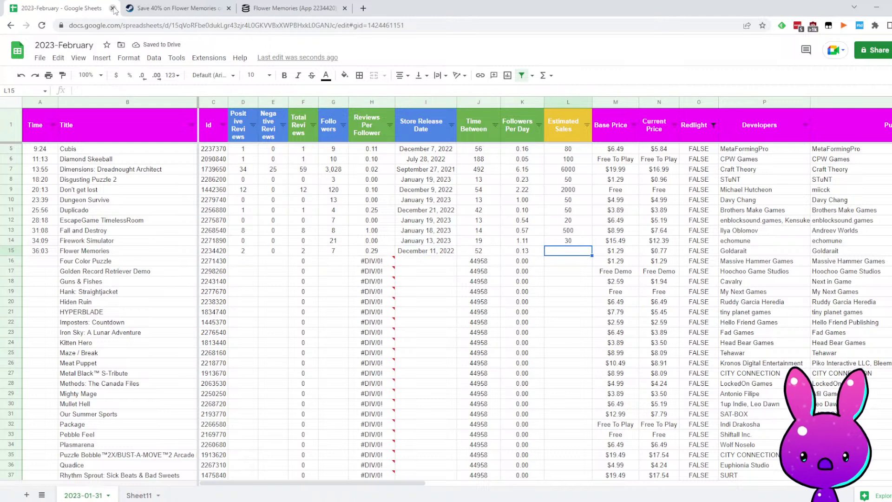
pyautogui.press('Return')
# Enter 37:28 as the time for Four Color Puzzle in row 16
pyautogui.press('Left')
pyautogui.press('Left')
pyautogui.press('Left')
pyautogui.press('Left')
pyautogui.press('Left')
pyautogui.press('Left')
pyautogui.press('Left')
pyautogui.press('Left')
pyautogui.press('Left')
pyautogui.press('Left')
pyautogui.press('Left')
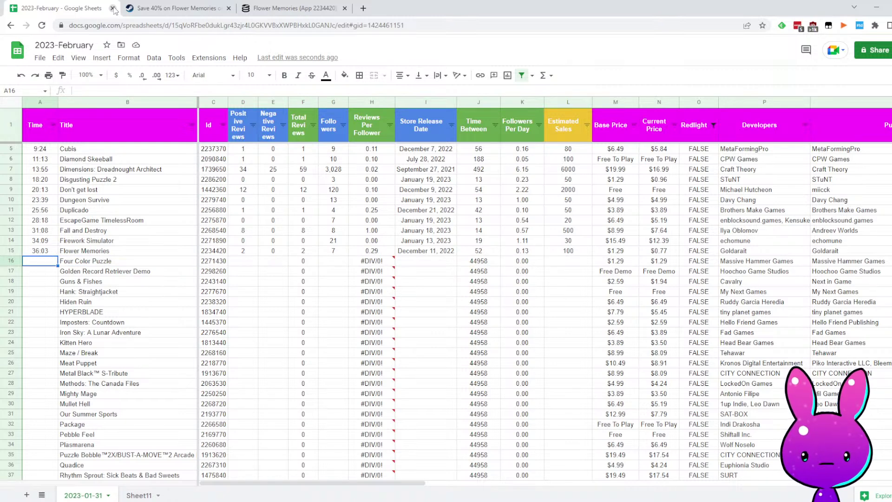
pyautogui.write('37')
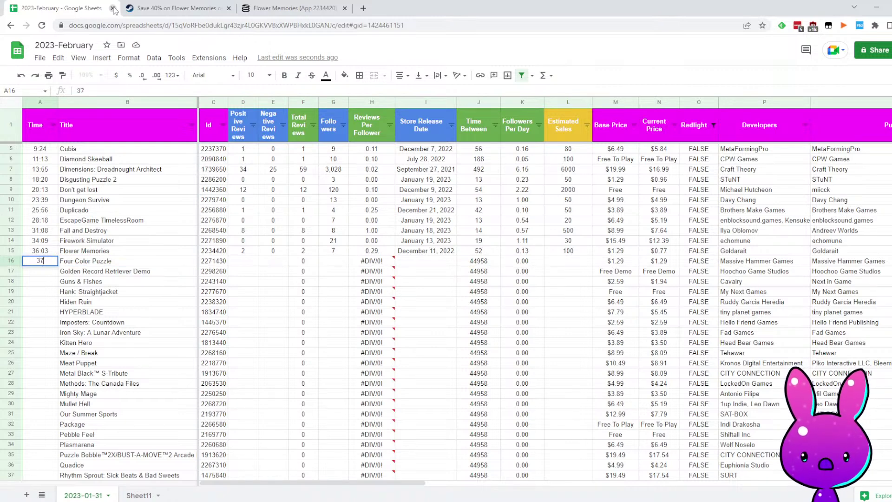
pyautogui.write(':28')
pyautogui.press('Tab')
pyautogui.press('Tab')
pyautogui.press('Tab')
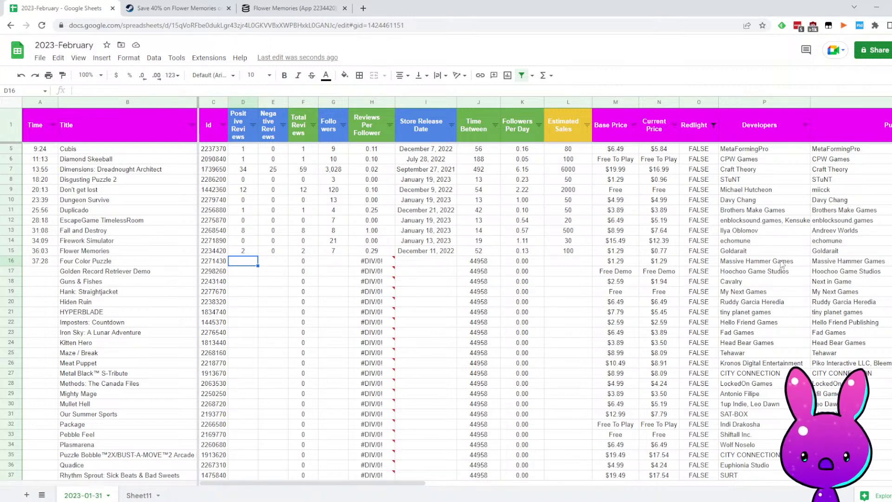
# Open the Steam store page for app 2271430, Four Color Puzzle, and read its short description
pyautogui.click(177, 5)
pyautogui.doubleClick(176, 25)
pyautogui.write('2271430')
pyautogui.press('Return')
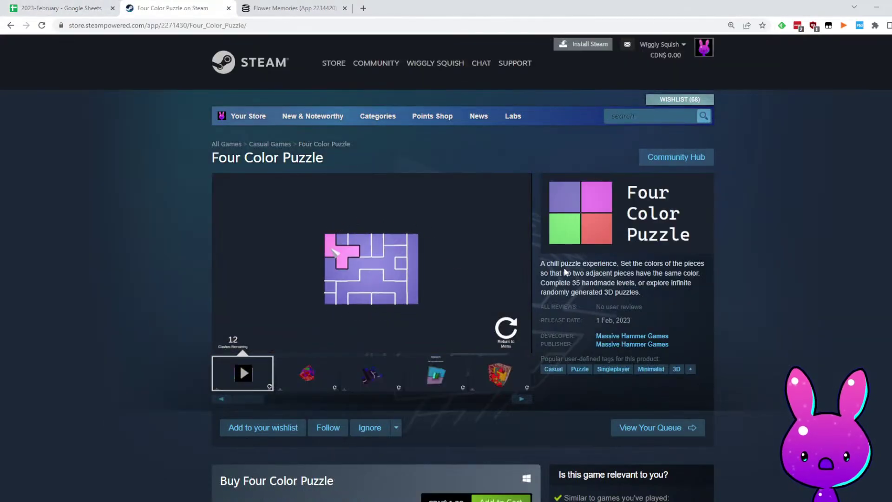
pyautogui.moveTo(628, 264); pyautogui.dragTo(704, 263)
pyautogui.moveTo(570, 273); pyautogui.dragTo(637, 273)
pyautogui.click(637, 273)
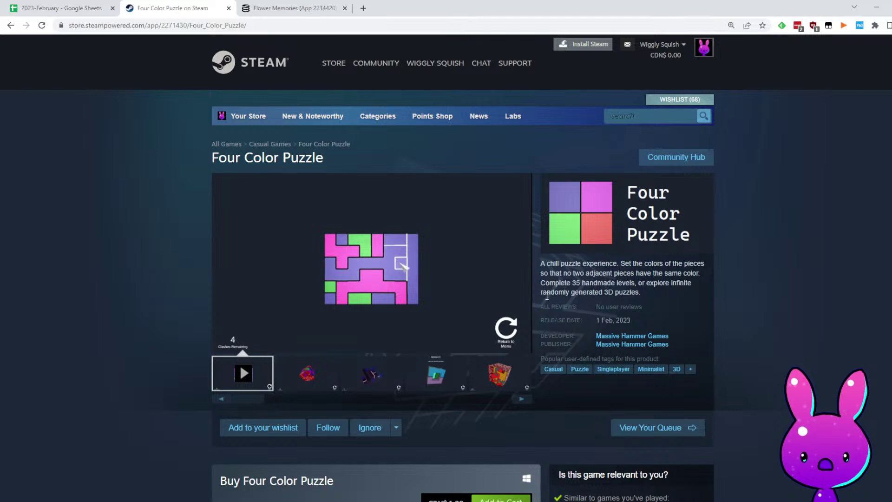
pyautogui.moveTo(644, 283); pyautogui.dragTo(691, 283)
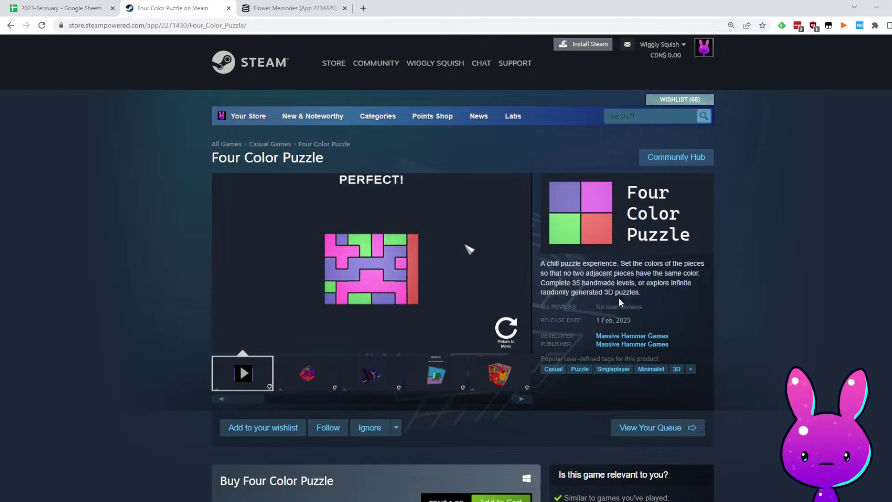
pyautogui.moveTo(510, 283)
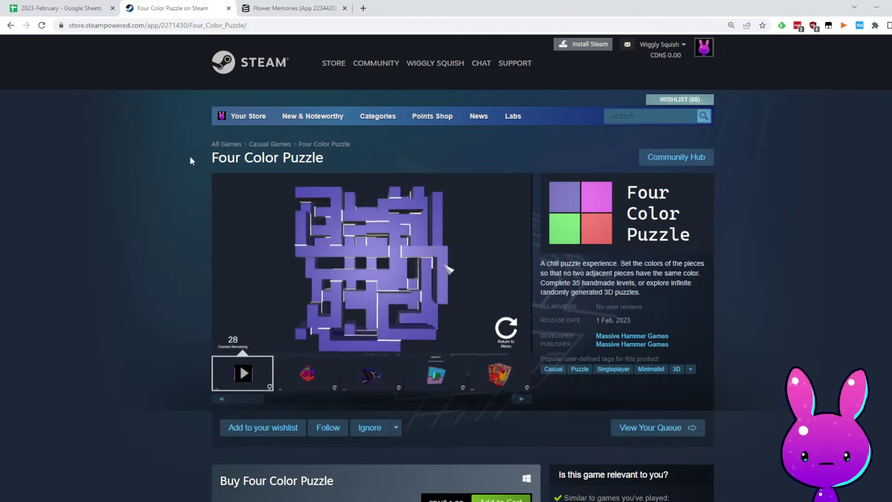
# Look through Four Color Puzzle's price, announcements, game description and system requirements on its store page
pyautogui.scroll(-6, 212, 249)
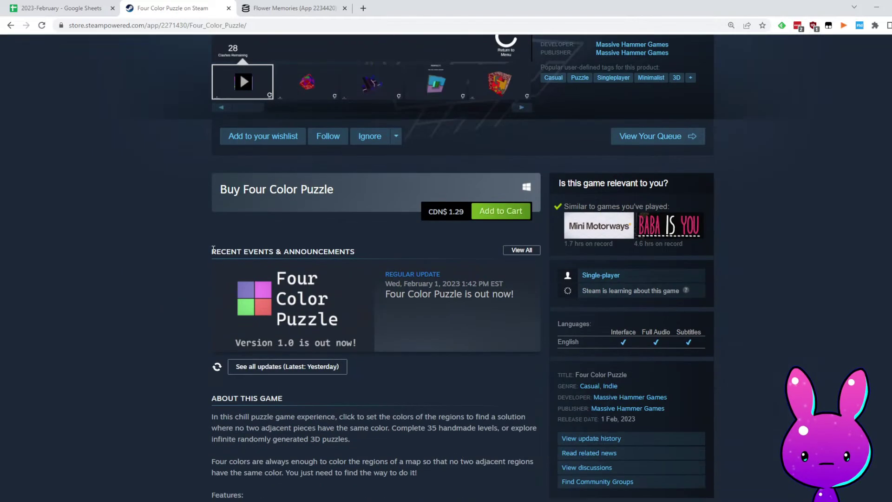
pyautogui.scroll(-5, 213, 249)
pyautogui.moveTo(221, 174); pyautogui.dragTo(428, 185)
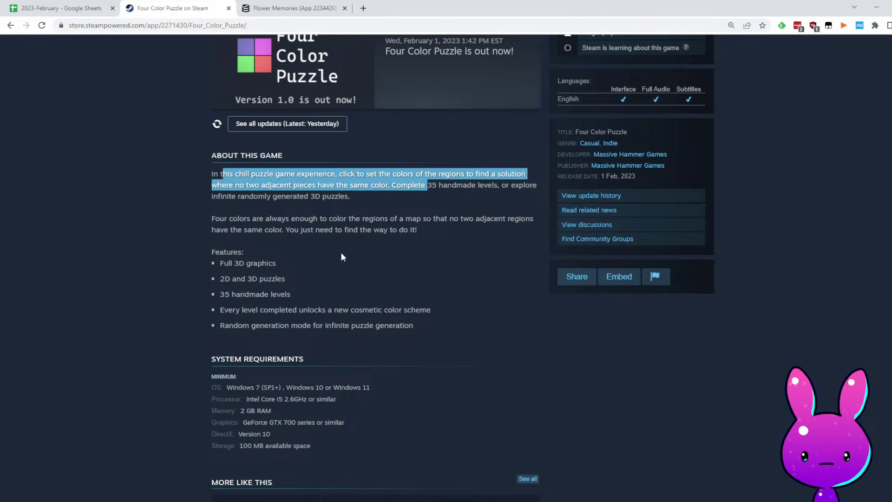
pyautogui.scroll(-9, 340, 257)
pyautogui.scroll(20, 524, 364)
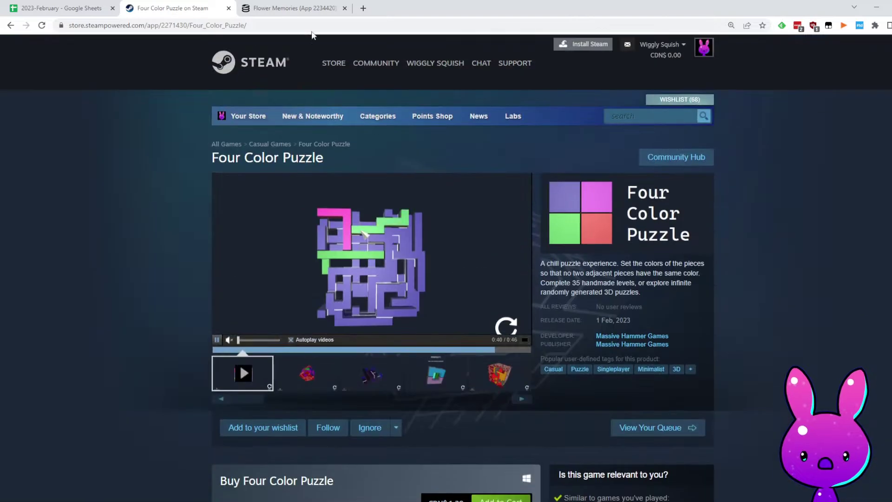
# Open the SteamDB charts for app 2271430 and check the first date on its followers chart
pyautogui.click(175, 28)
pyautogui.click(176, 28)
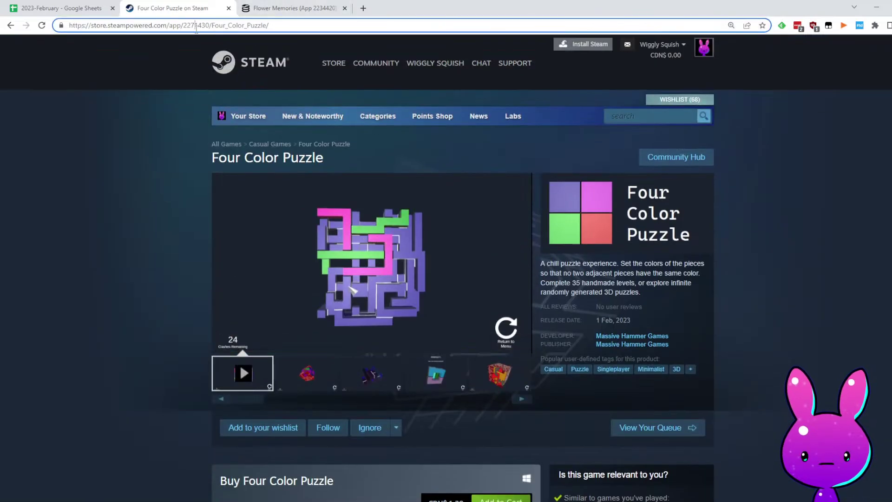
pyautogui.click(298, 8)
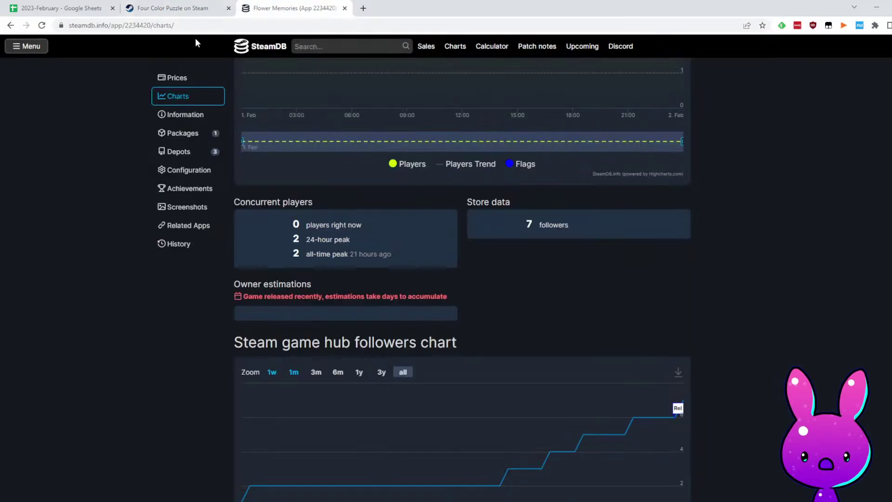
pyautogui.doubleClick(162, 25)
pyautogui.write('2271430')
pyautogui.press('Return')
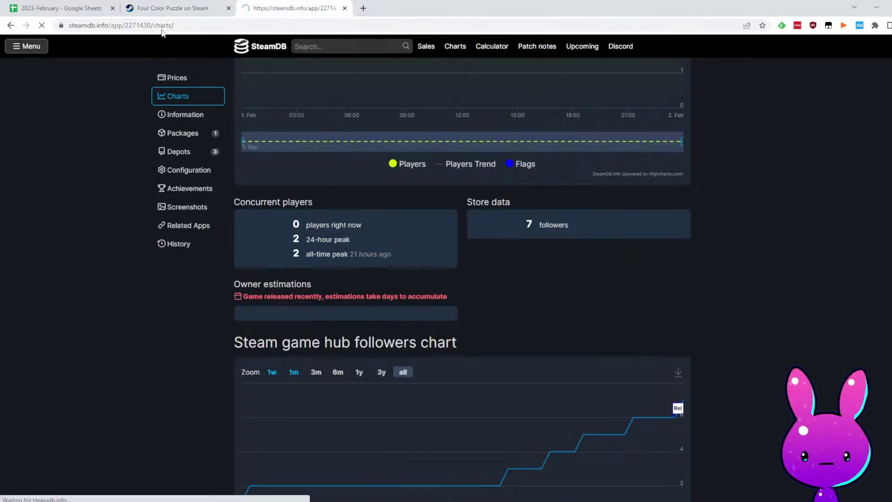
pyautogui.scroll(-5, 133, 206)
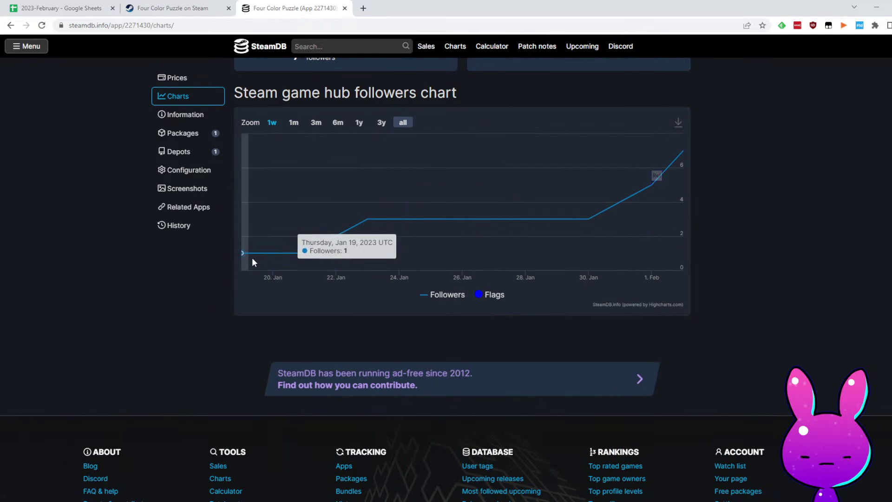
# Enter 1/19/2023 as the store release date for Four Color Puzzle in row 16
pyautogui.click(61, 8)
pyautogui.click(425, 264)
pyautogui.write('1/19')
pyautogui.write('/2023')
pyautogui.press('Return')
# Look up the follower count on SteamDB and record 7 followers, 0 positive and 0 negative reviews for Four Color Puzzle
pyautogui.press('Up')
pyautogui.press('Left')
pyautogui.press('Left')
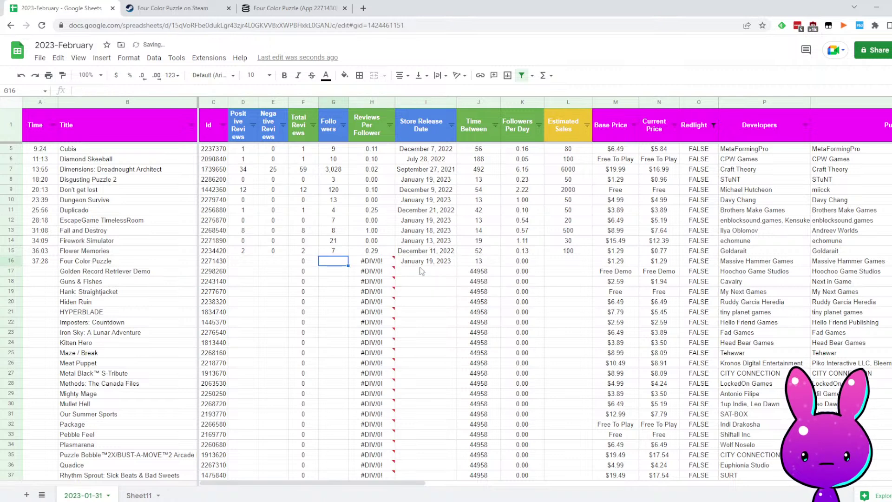
pyautogui.click(347, 6)
pyautogui.scroll(5, 348, 232)
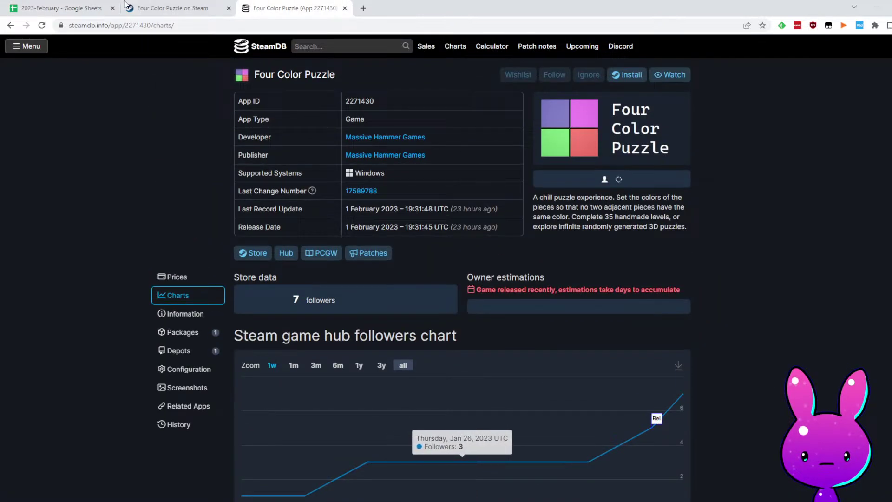
pyautogui.click(96, 5)
pyautogui.write('7')
pyautogui.press('Left')
pyautogui.press('Left')
pyautogui.press('Left')
pyautogui.write('0')
pyautogui.press('Right')
pyautogui.write('0')
pyautogui.press('Right')
# Review the Four Color Puzzle store page again, including its screenshots, price and tags
pyautogui.click(160, 8)
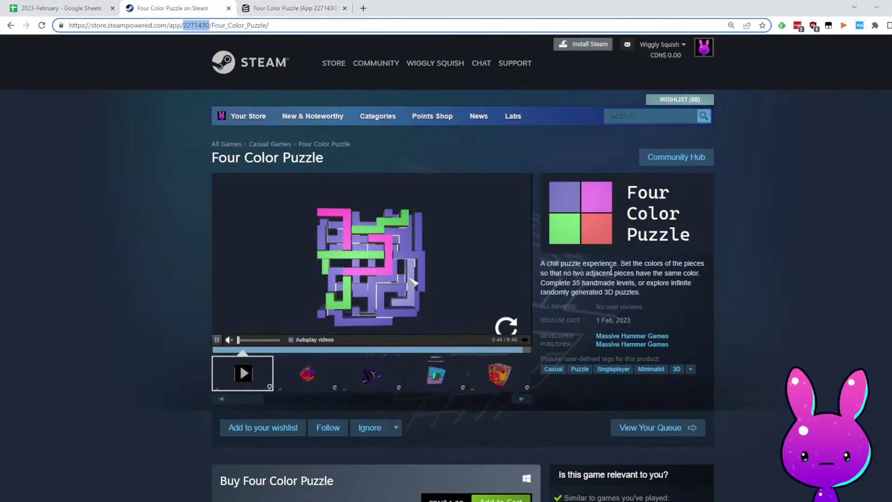
pyautogui.scroll(-4, 415, 74)
pyautogui.scroll(-8, 737, 363)
pyautogui.scroll(9, 594, 236)
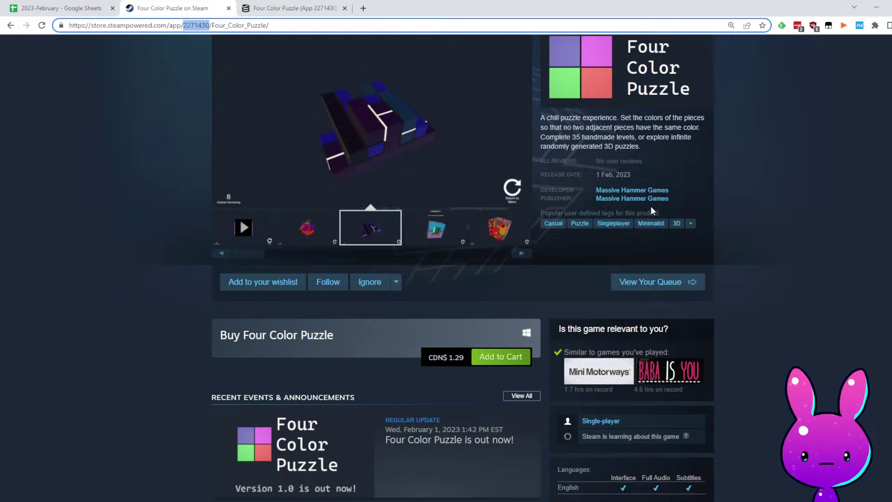
pyautogui.scroll(2, 650, 210)
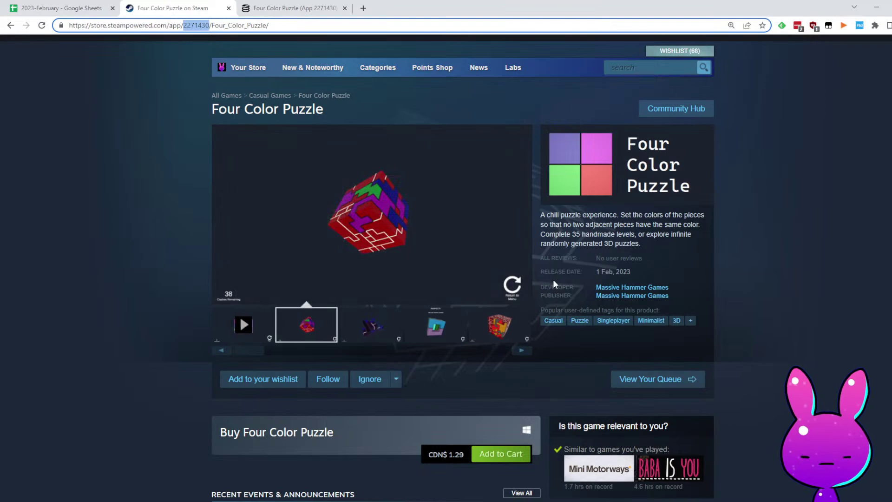
# Set the estimated sales of Four Color Puzzle in row 16 to 30
pyautogui.click(89, 6)
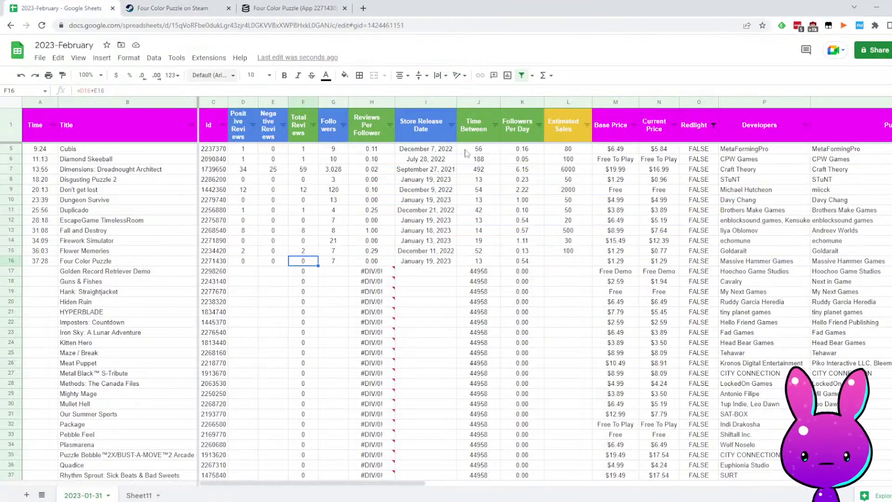
pyautogui.moveTo(557, 274); pyautogui.dragTo(529, 277)
pyautogui.click(556, 259)
pyautogui.click(664, 269)
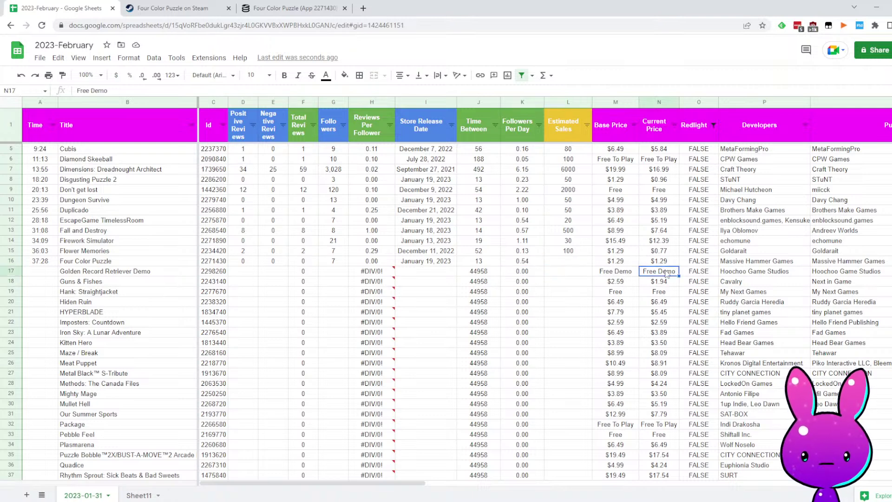
pyautogui.click(668, 259)
pyautogui.click(589, 262)
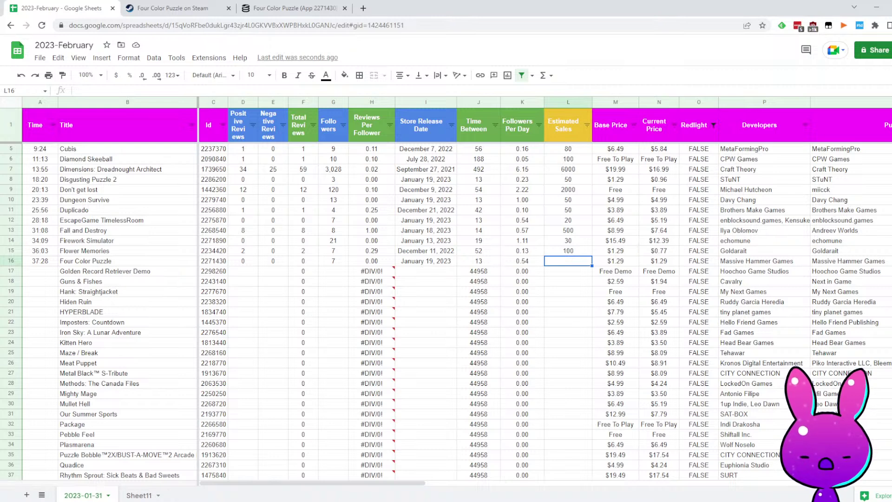
pyautogui.write('30')
pyautogui.press('Return')
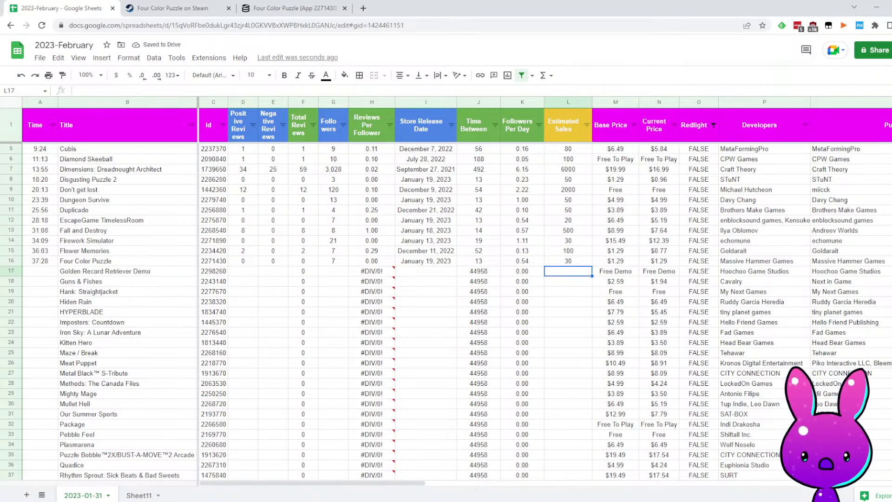
# Enter 40:14 as the time for Golden Record Retriever Demo in row 17
pyautogui.press('Up')
pyautogui.press('Right')
pyautogui.press('Right')
pyautogui.press('Left')
pyautogui.press('Left')
pyautogui.press('Down')
pyautogui.press('Left')
pyautogui.press('Left')
pyautogui.press('Left')
pyautogui.press('Left')
pyautogui.press('Left')
pyautogui.press('Left')
pyautogui.press('Left')
pyautogui.press('Left')
pyautogui.press('Left')
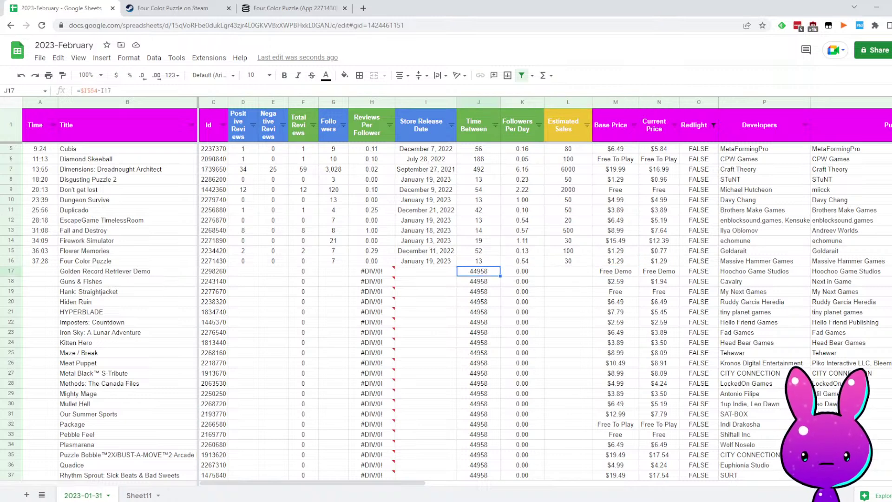
pyautogui.press('Left')
pyautogui.press('Left')
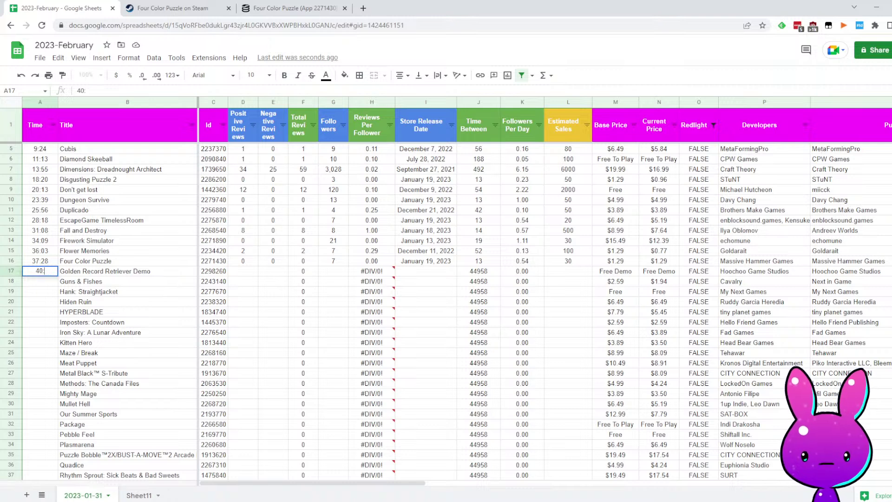
pyautogui.press('Return')
# Copy the Golden Record Retriever Demo's id, 2298260, from row 17 and check its Steam store page
pyautogui.click(213, 271)
pyautogui.press('Return')
pyautogui.hotkey('ctrl', 'a')
pyautogui.hotkey('ctrl', 'c')
pyautogui.press('Tab')
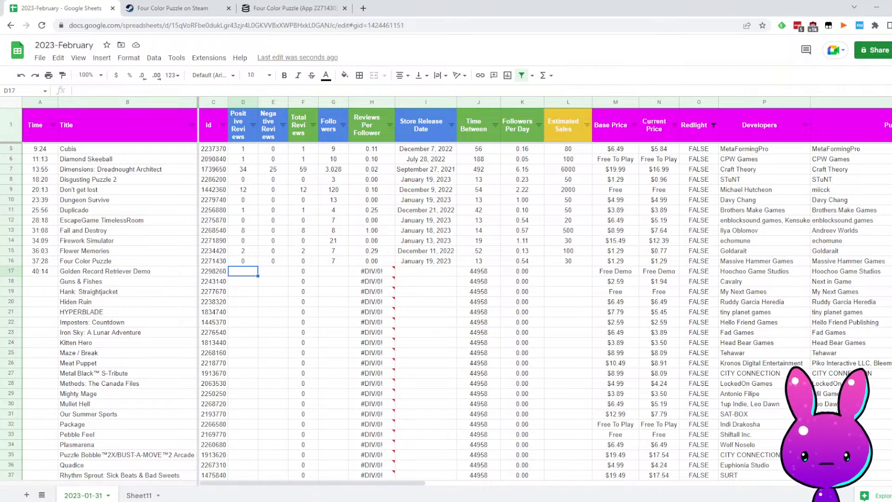
pyautogui.click(175, 7)
pyautogui.hotkey('ctrl', 'v')
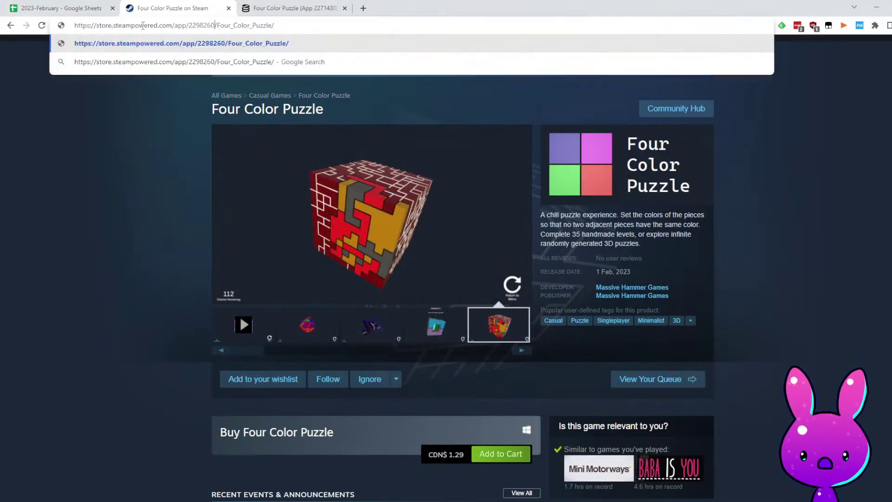
pyautogui.press('Return')
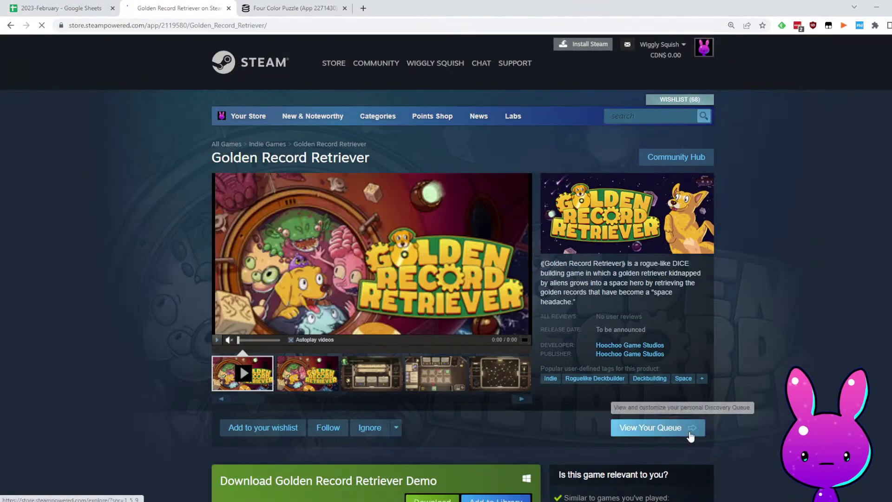
pyautogui.scroll(-5, 704, 445)
pyautogui.scroll(5, 672, 438)
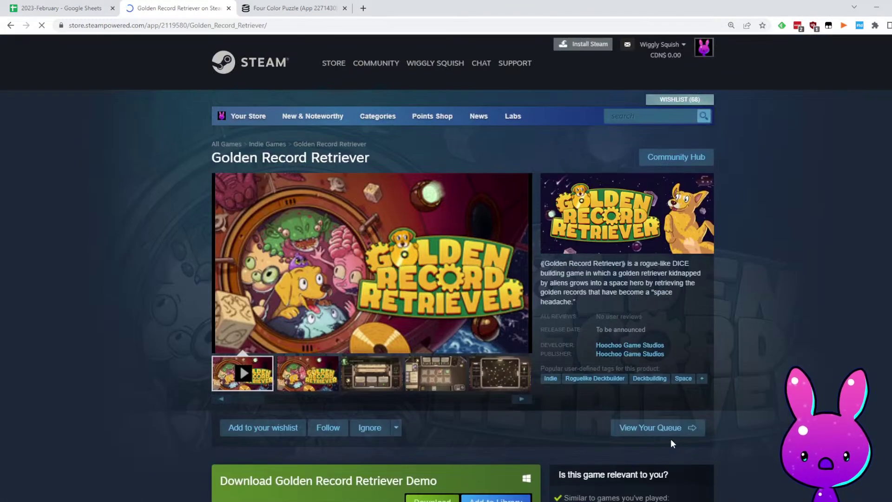
# Delete the Golden Record Retriever Demo row from the 2023-February spreadsheet
pyautogui.click(53, 5)
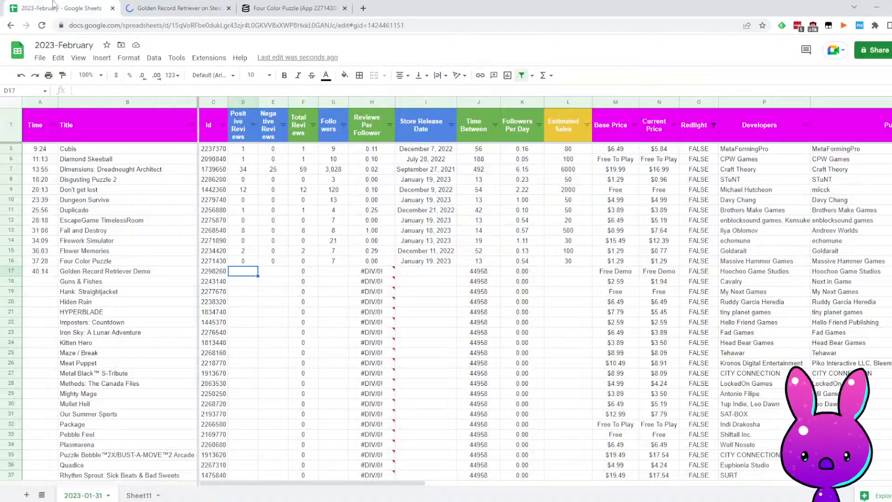
pyautogui.click(11, 272)
pyautogui.rightClick(12, 273)
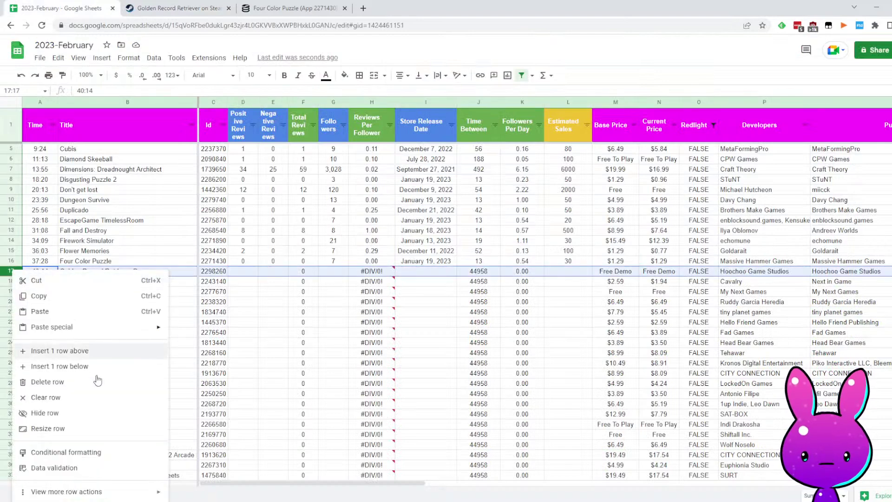
pyautogui.click(57, 387)
pyautogui.click(88, 281)
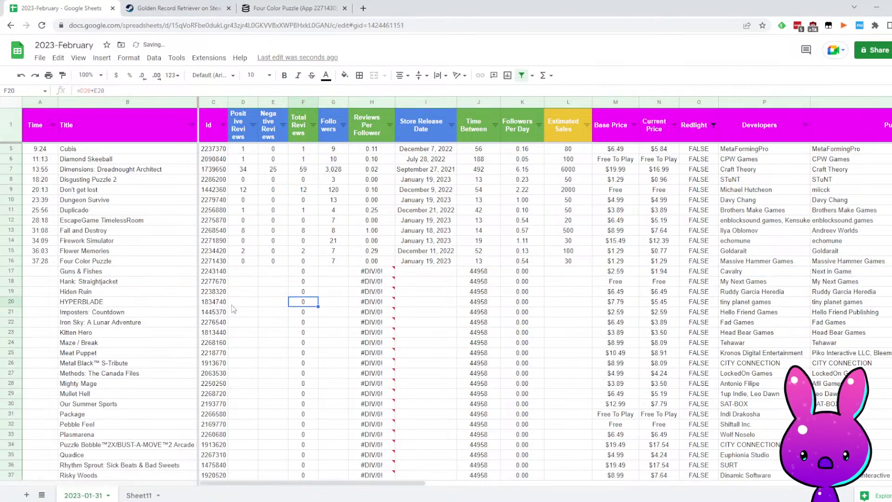
# Enter 40:40 as the time for Guns & Fishes in row 17
pyautogui.click(37, 275)
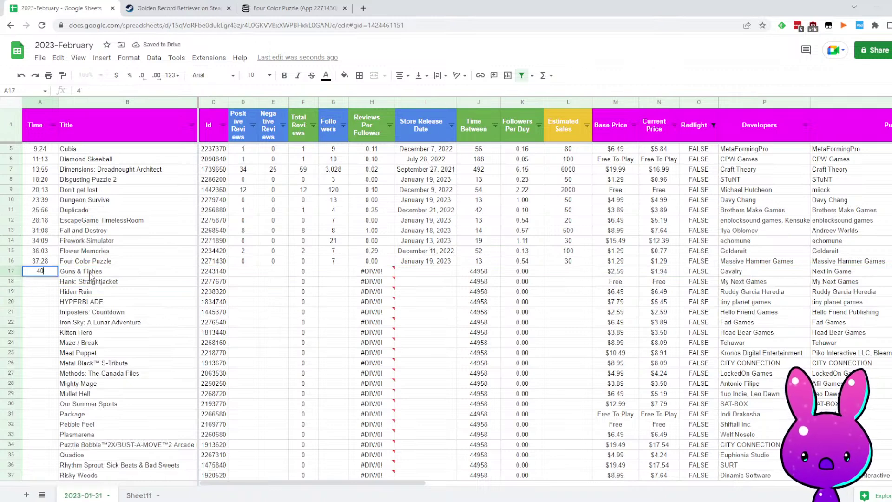
pyautogui.press('Tab')
pyautogui.press('Tab')
pyautogui.press('Tab')
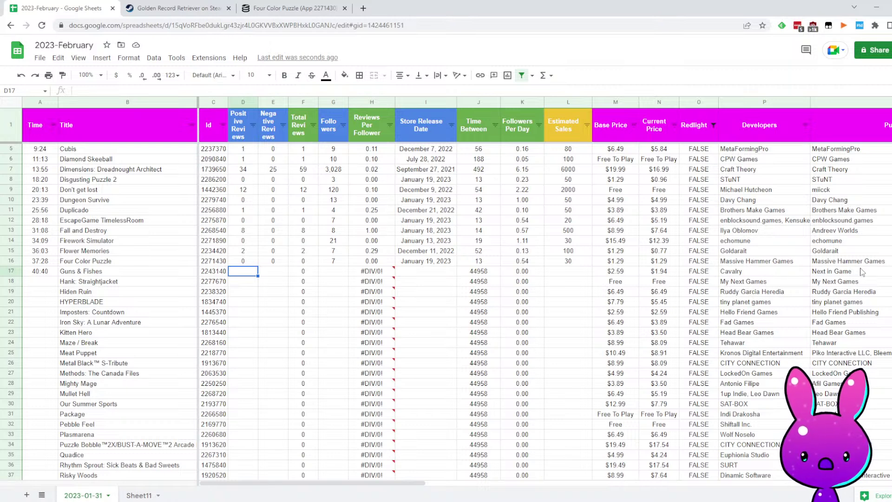
# Open the Steam store page for app 2243140, Guns & Fishes, and read its short description
pyautogui.click(174, 8)
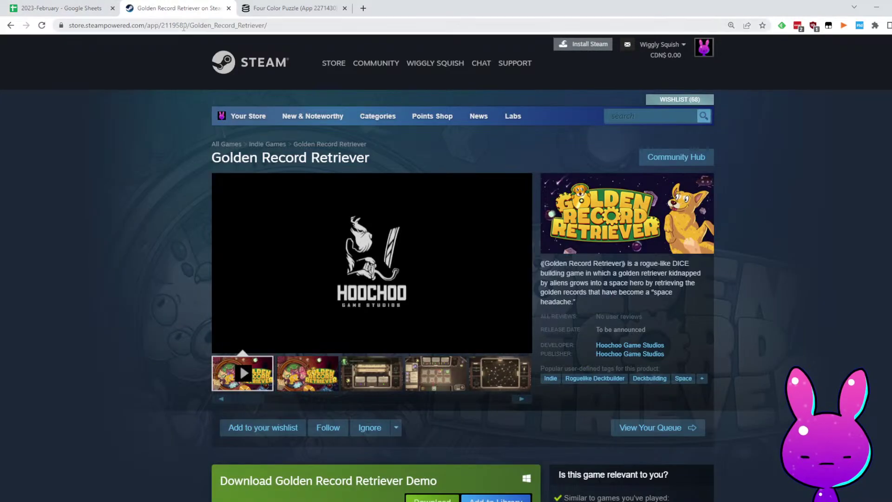
pyautogui.doubleClick(183, 27)
pyautogui.write('2243140')
pyautogui.press('Return')
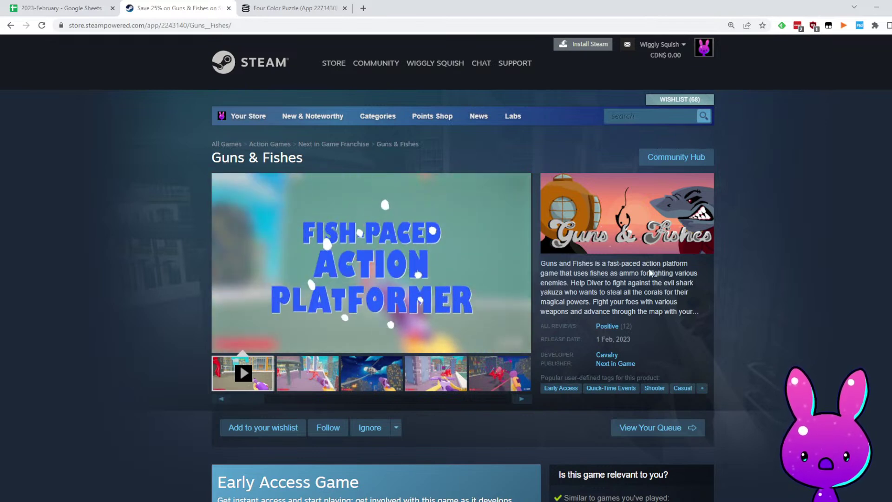
pyautogui.moveTo(586, 283); pyautogui.dragTo(611, 282)
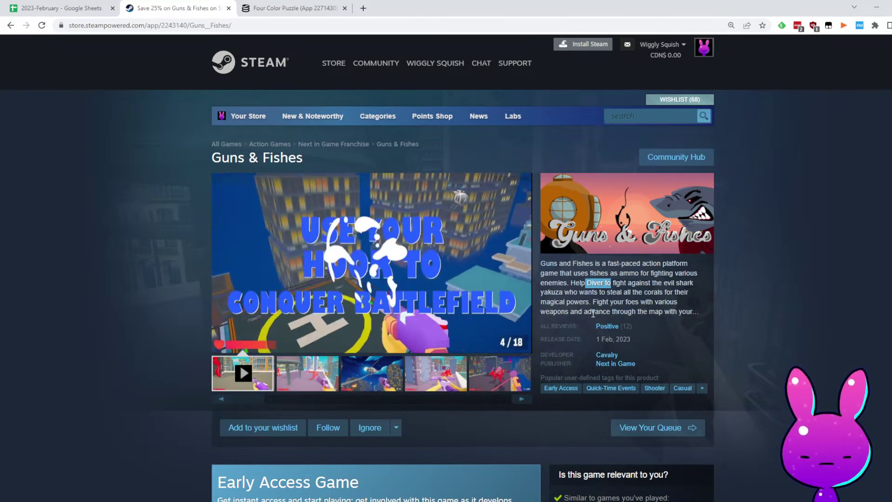
pyautogui.moveTo(595, 312); pyautogui.dragTo(671, 312)
pyautogui.click(616, 309)
pyautogui.click(687, 311)
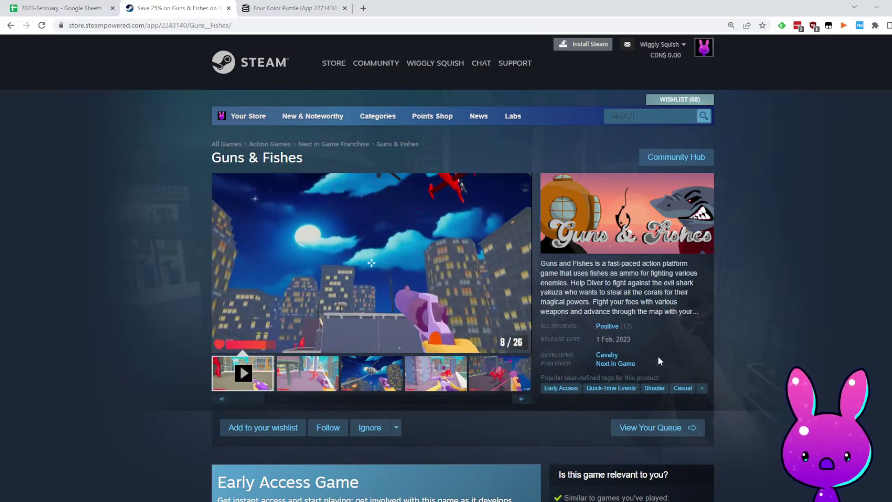
# Read the early access notes and the customer reviews on the Guns & Fishes Steam store page
pyautogui.scroll(-4, 641, 353)
pyautogui.scroll(-1, 534, 353)
pyautogui.scroll(2, 418, 367)
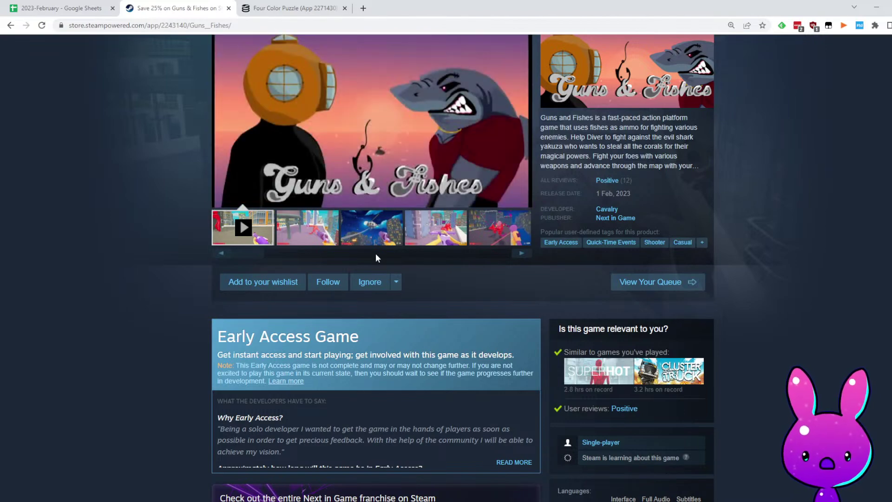
pyautogui.scroll(-20, 443, 326)
pyautogui.scroll(-20, 358, 373)
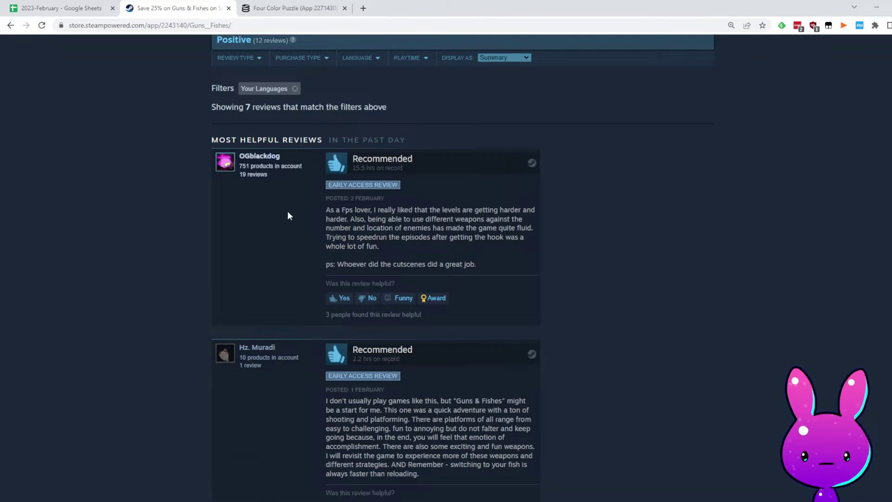
pyautogui.moveTo(330, 218); pyautogui.dragTo(451, 213)
pyautogui.click(388, 222)
pyautogui.click(471, 247)
pyautogui.moveTo(358, 225); pyautogui.dragTo(398, 218)
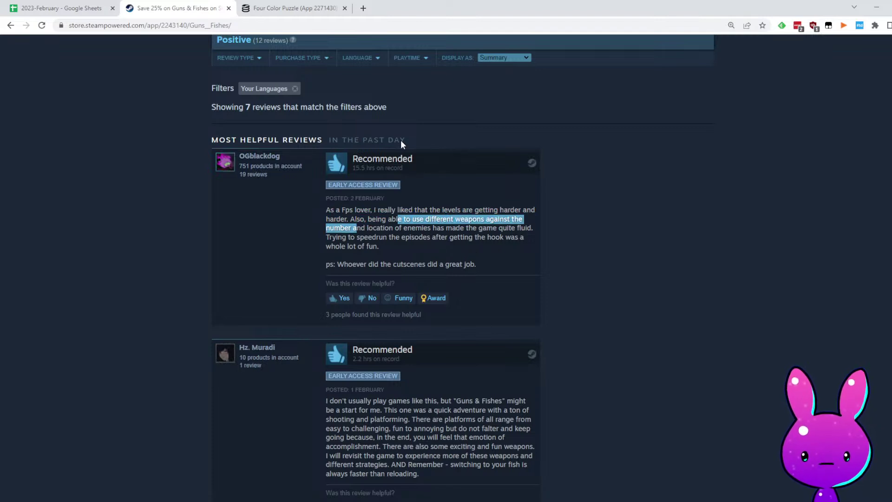
pyautogui.scroll(-6, 495, 291)
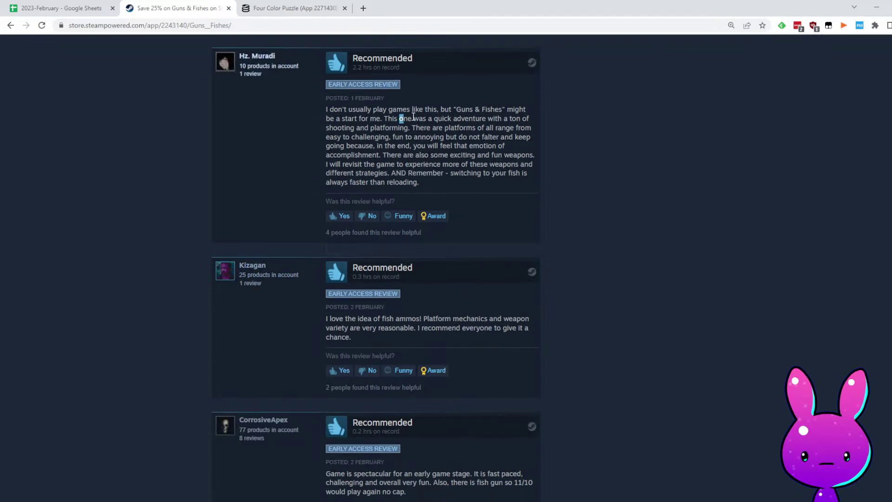
pyautogui.moveTo(405, 118); pyautogui.dragTo(494, 119)
pyautogui.click(433, 131)
pyautogui.moveTo(379, 129); pyautogui.dragTo(460, 152)
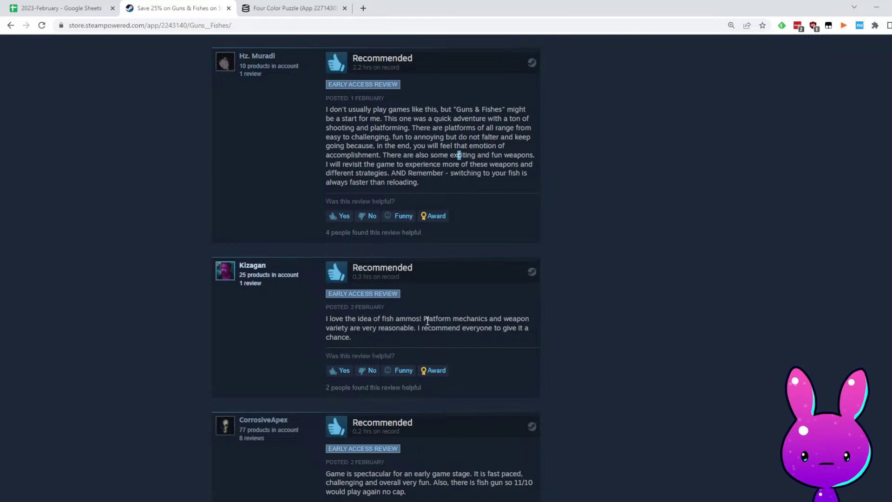
pyautogui.moveTo(326, 318); pyautogui.dragTo(434, 318)
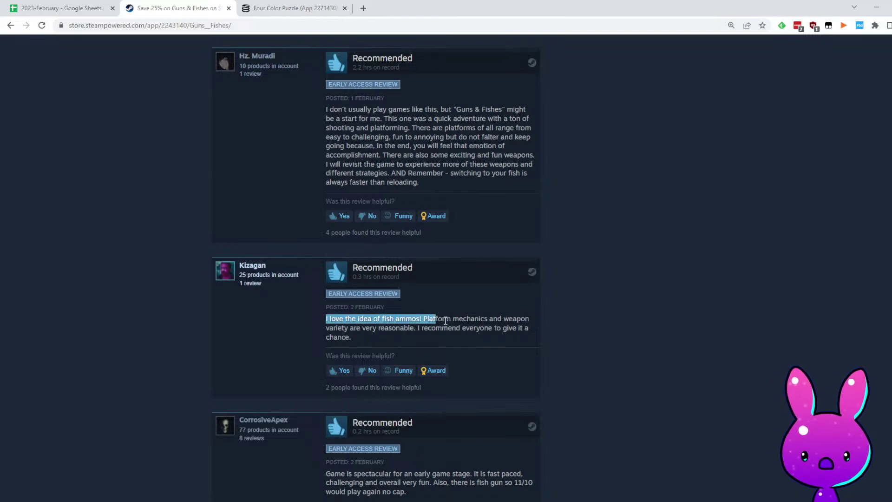
pyautogui.scroll(-3, 508, 396)
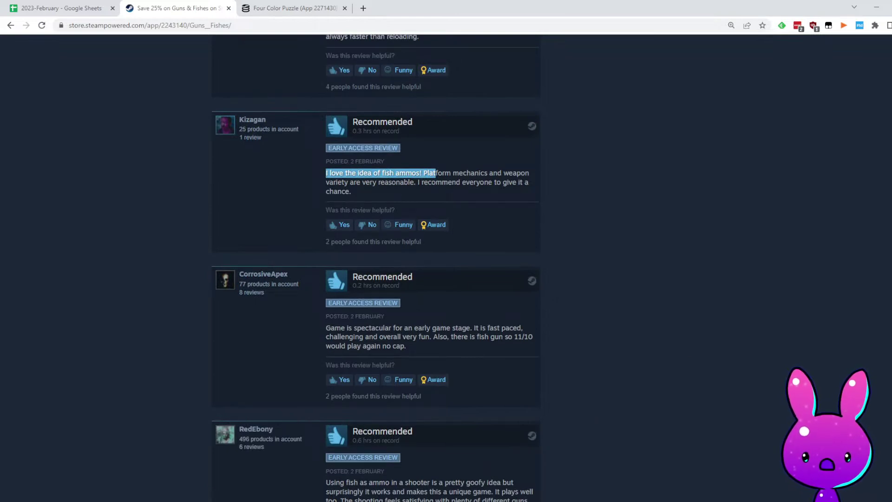
pyautogui.scroll(-6, 461, 355)
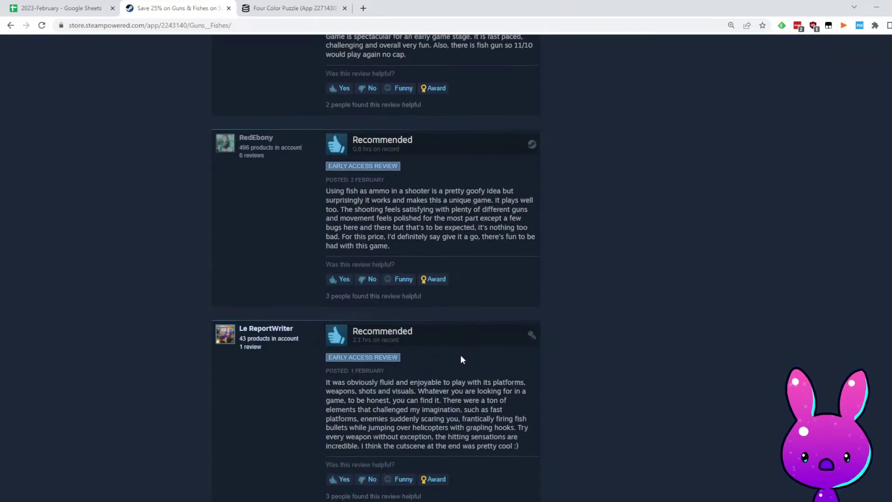
pyautogui.scroll(-4, 500, 295)
pyautogui.middleClick(505, 306)
# Copy the app id 2243140 from the Steam store address and load the SteamDB charts page for it
pyautogui.click(105, 25)
pyautogui.doubleClick(195, 25)
pyautogui.hotkey('ctrl', 'c')
pyautogui.click(288, 8)
pyautogui.doubleClick(146, 25)
pyautogui.hotkey('ctrl', 'v')
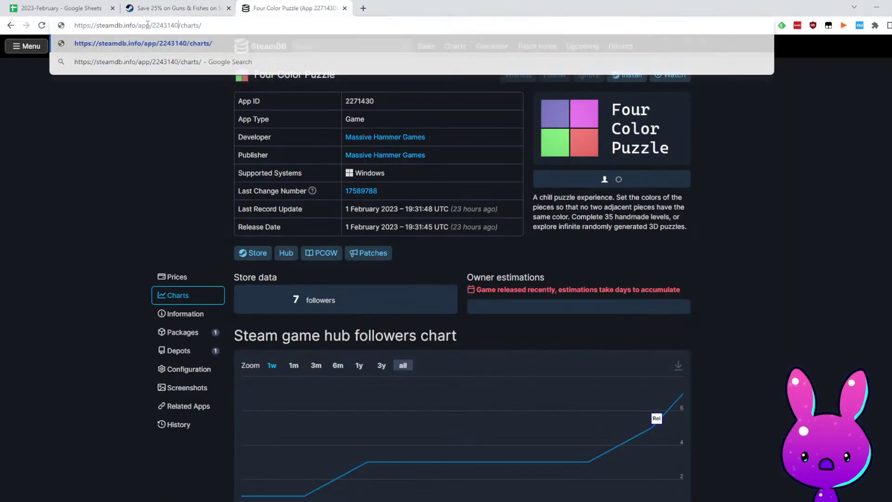
pyautogui.press('Return')
# Find the start of the SteamDB followers chart and enter 12/8/2022 as the store release date for Guns & Fishes in row 17
pyautogui.scroll(-1, 280, 230)
pyautogui.scroll(-4, 281, 230)
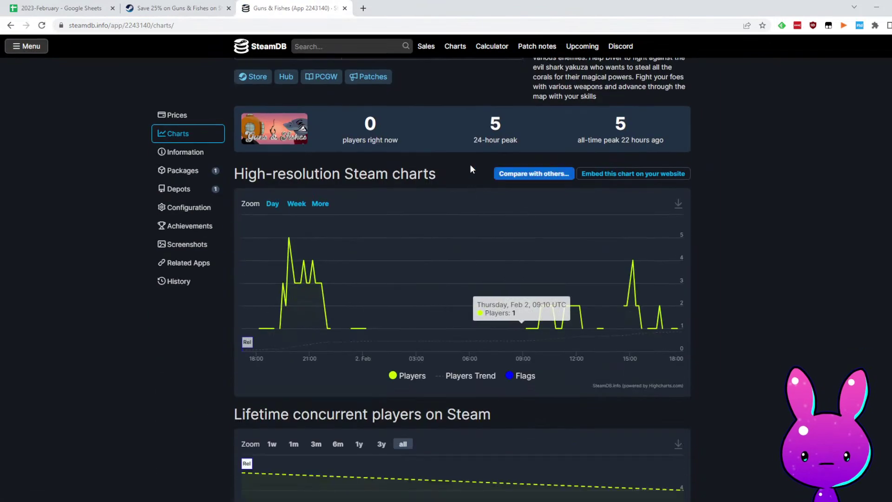
pyautogui.scroll(-6, 715, 261)
pyautogui.scroll(-5, 715, 263)
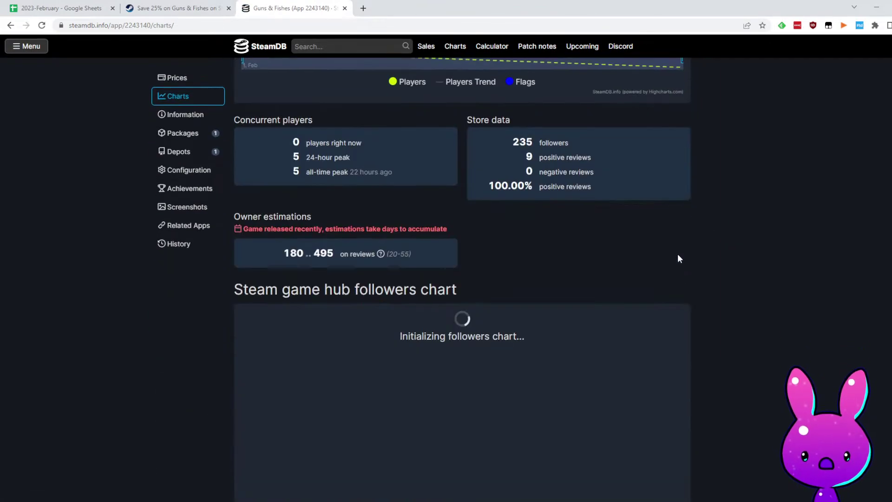
pyautogui.scroll(-3, 728, 279)
pyautogui.scroll(2, 604, 307)
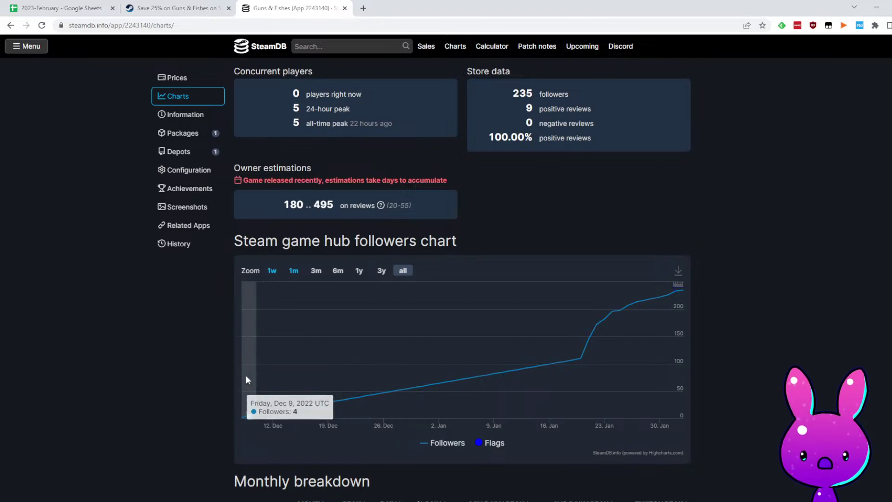
pyautogui.hotkey('ctrl', '1')
pyautogui.click(432, 281)
pyautogui.click(430, 272)
pyautogui.write('12/8/2022')
pyautogui.press('Left')
pyautogui.press('Left')
# Copy the follower count, 235, from SteamDB into the Followers cell for Guns & Fishes in row 17
pyautogui.click(287, 5)
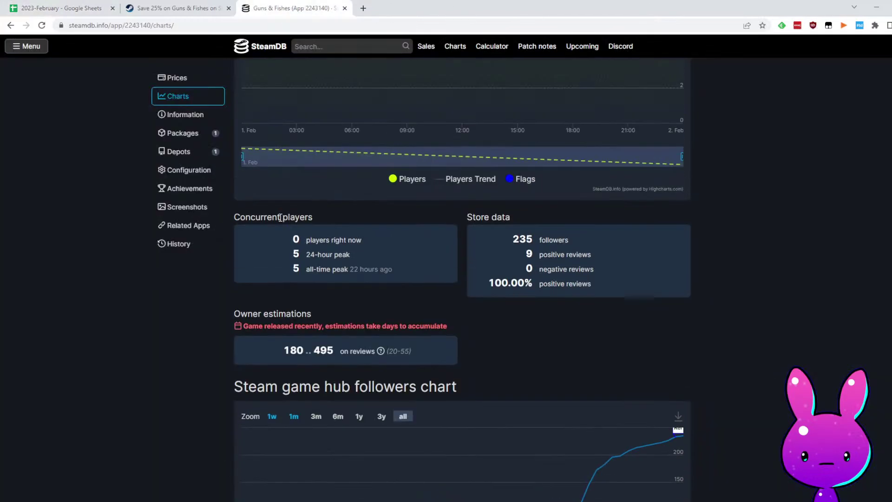
pyautogui.doubleClick(522, 239)
pyautogui.hotkey('ctrl', 'c')
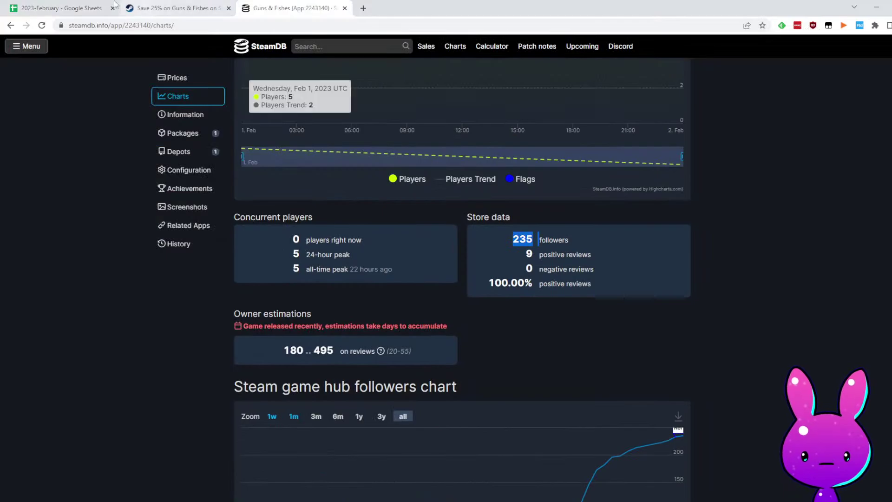
pyautogui.click(60, 8)
pyautogui.hotkey('ctrl', 'v')
# Check the current price of Guns & Fishes in row 17 and browse the game's screenshots on its Steam store page
pyautogui.press('Right')
pyautogui.press('Right')
pyautogui.press('Right')
pyautogui.press('Right')
pyautogui.press('Right')
pyautogui.press('Right')
pyautogui.press('Right')
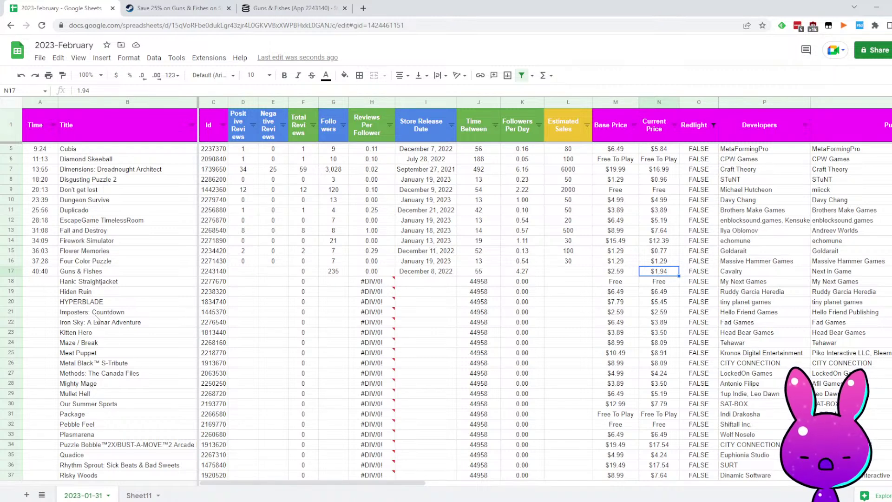
pyautogui.click(261, 7)
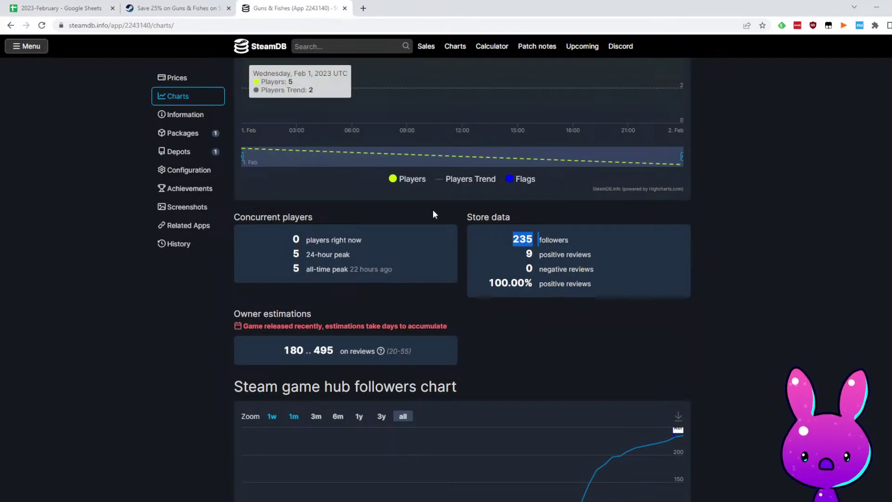
pyautogui.click(194, 6)
pyautogui.click(60, 7)
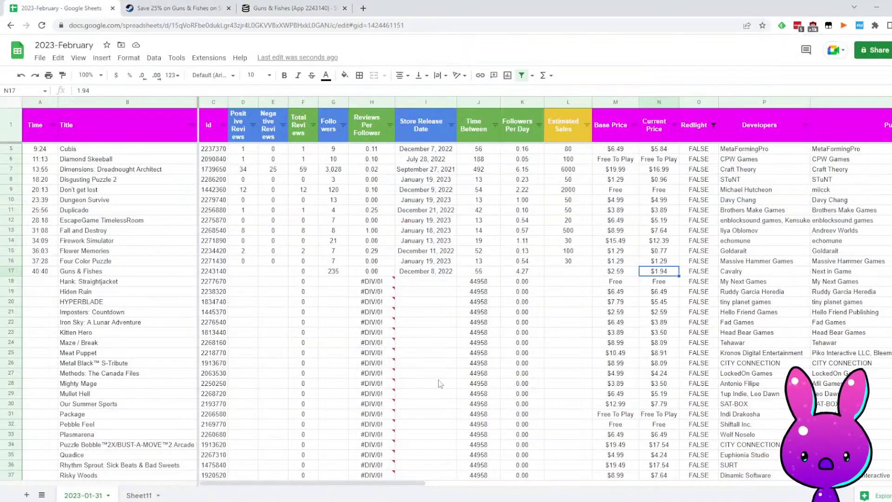
pyautogui.click(466, 345)
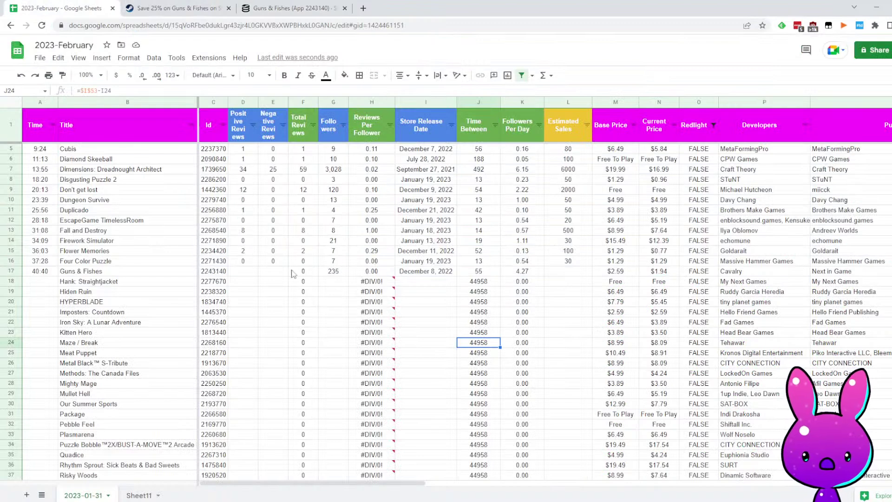
pyautogui.click(277, 273)
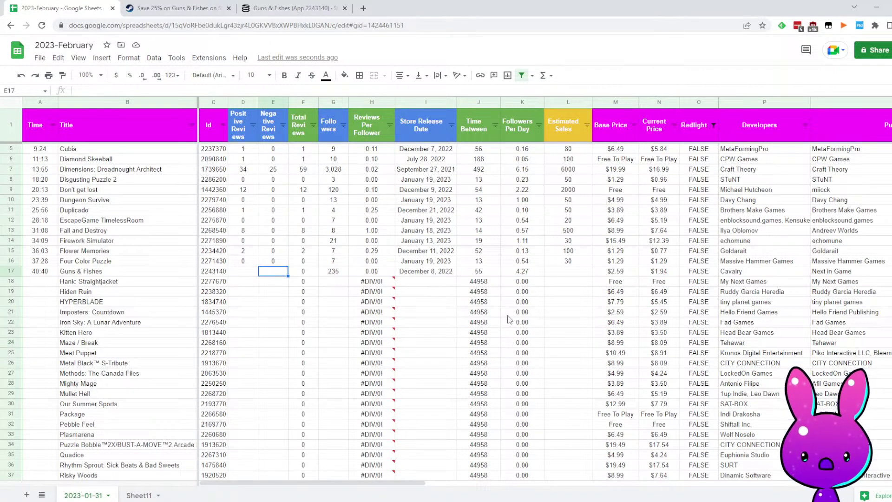
pyautogui.hotkey('ctrl', 'Tab')
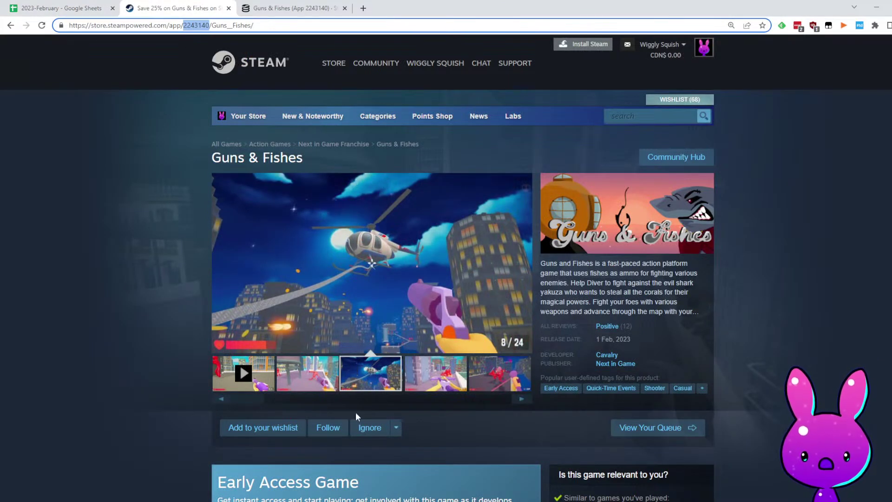
pyautogui.click(429, 384)
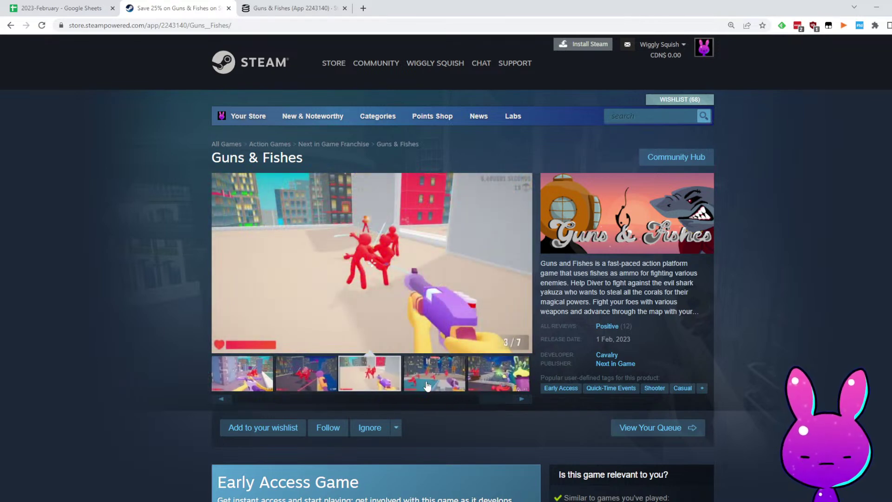
# Check the followers per day and the base and current prices of Guns & Fishes in row 17 of the spreadsheet
pyautogui.click(87, 5)
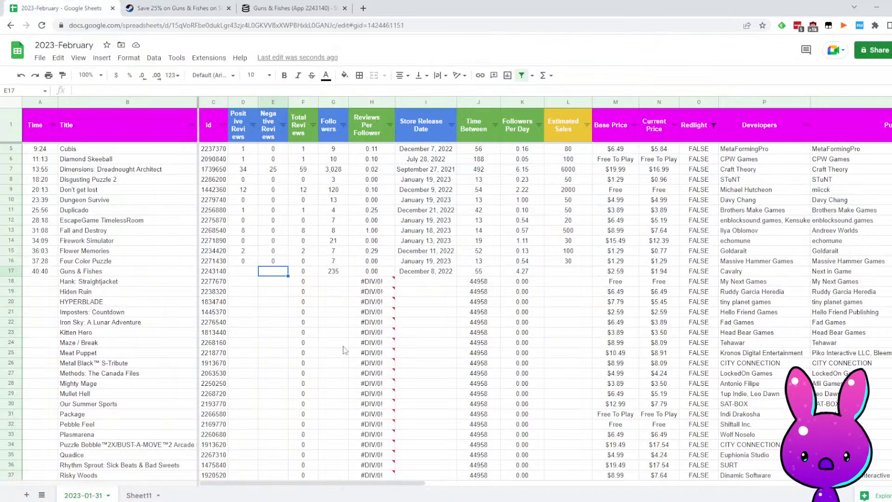
pyautogui.click(517, 272)
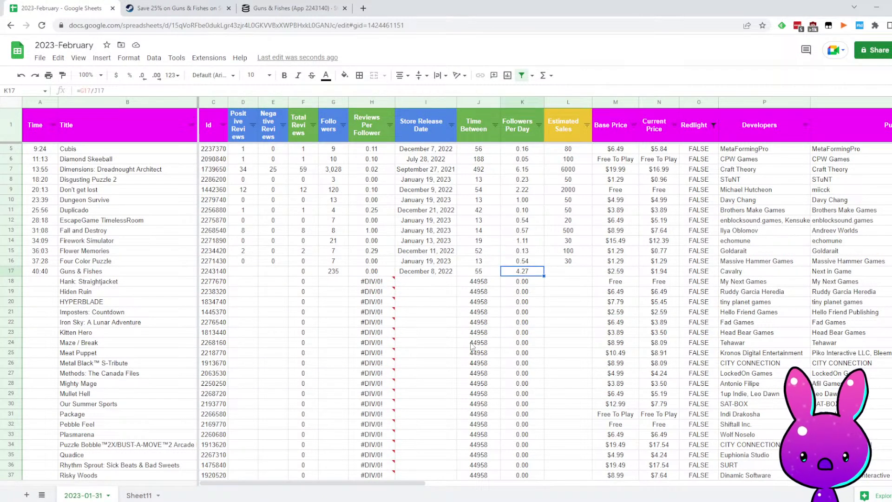
pyautogui.press('Right')
pyautogui.press('Right')
pyautogui.press('Right')
pyautogui.press('Right')
pyautogui.press('Left')
pyautogui.press('Left')
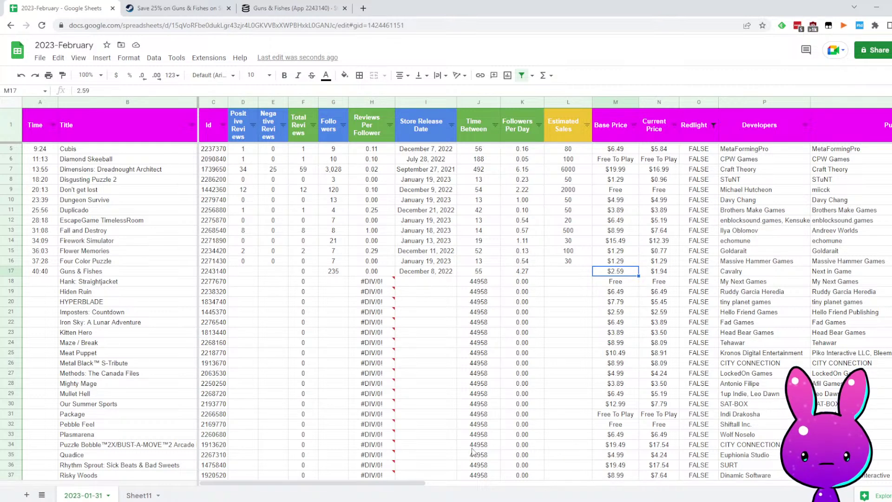
# Check the review counts on Steam and SteamDB, and record 12 positive and 0 negative reviews for Guns & Fishes in row 17
pyautogui.hotkey('ctrl', 'Tab')
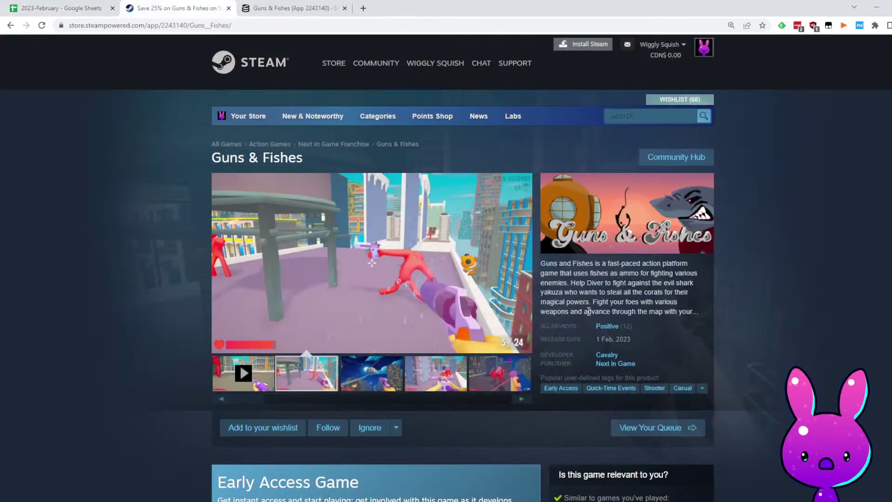
pyautogui.moveTo(614, 329)
pyautogui.hotkey('ctrl', 'shift', 'Tab')
pyautogui.hotkey('ctrl', 'Tab')
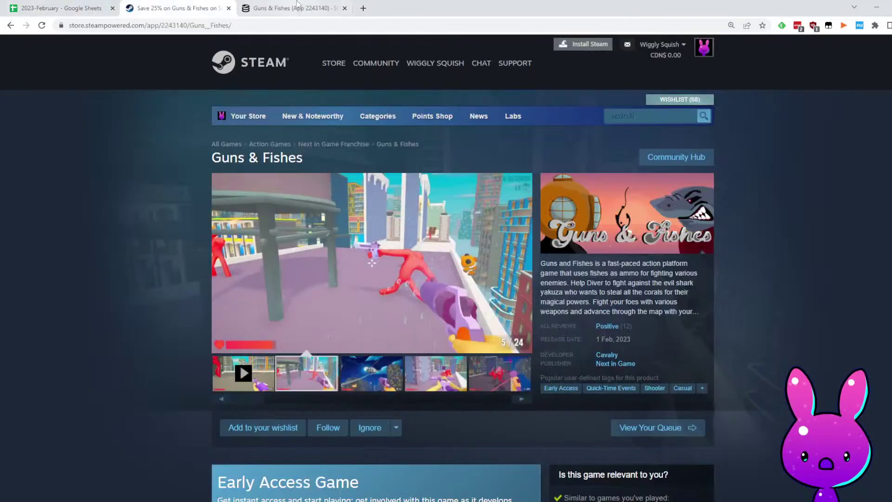
pyautogui.hotkey('ctrl', 'Tab')
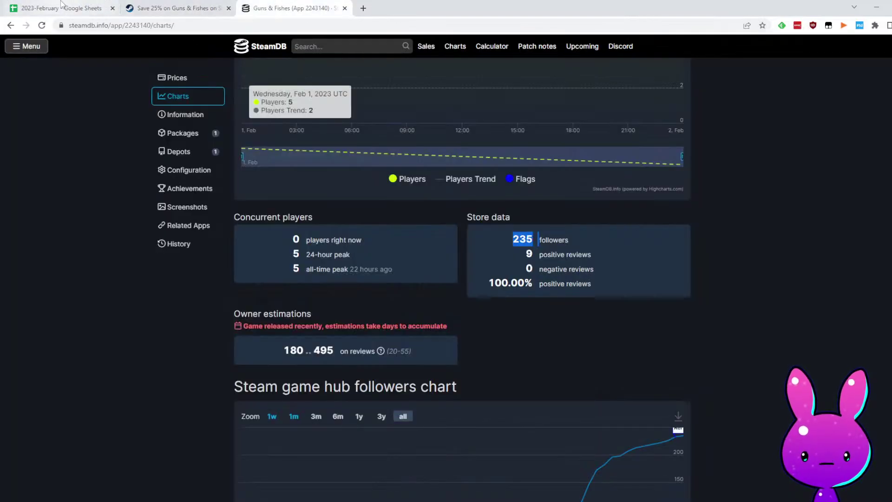
pyautogui.hotkey('ctrl', 'Tab')
pyautogui.write('12')
pyautogui.press('Tab')
pyautogui.write('0')
pyautogui.press('Tab')
# Compare the review, follower and date figures in row 17 and enter 1000 as the estimated sales for Guns & Fishes
pyautogui.press('Tab')
pyautogui.press('Tab')
pyautogui.press('Tab')
pyautogui.press('Tab')
pyautogui.press('Tab')
pyautogui.press('Tab')
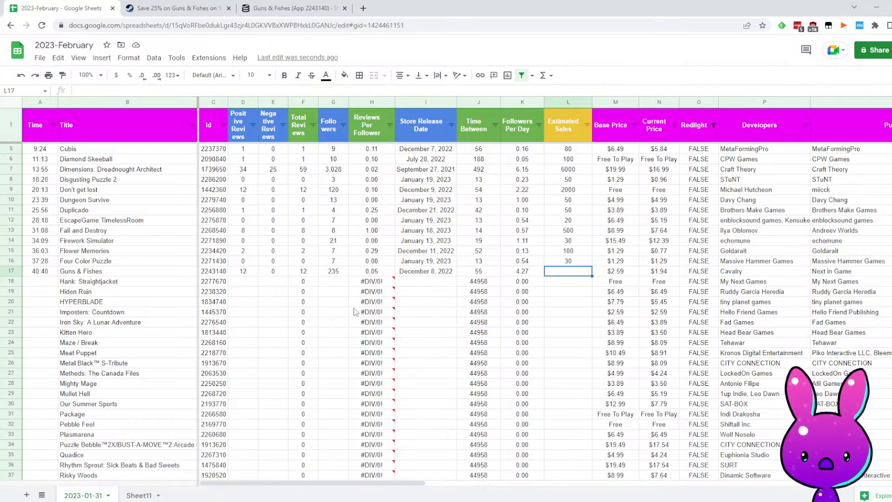
pyautogui.press('Left')
pyautogui.press('Left')
pyautogui.press('Left')
pyautogui.press('Left')
pyautogui.press('Left')
pyautogui.press('Left')
pyautogui.press('Left')
pyautogui.press('Left')
pyautogui.press('Right')
pyautogui.press('Right')
pyautogui.press('Right')
pyautogui.press('Right')
pyautogui.press('Right')
pyautogui.press('Right')
pyautogui.press('Right')
pyautogui.press('Right')
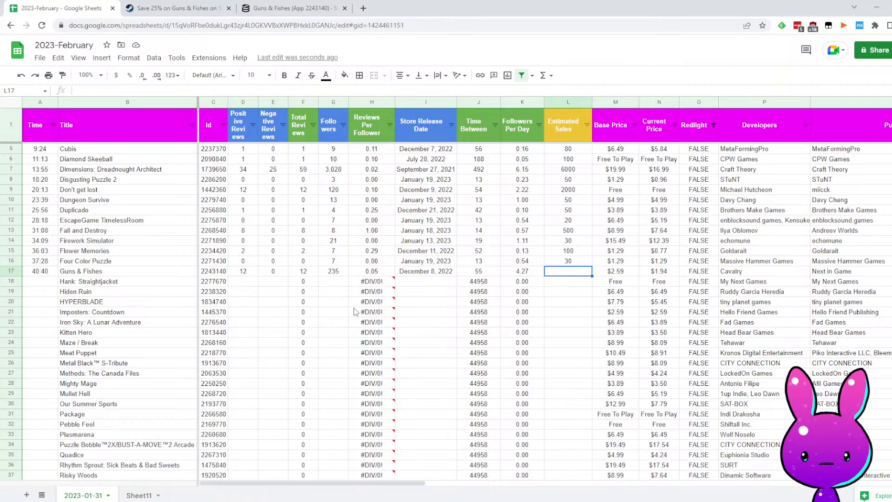
pyautogui.write('1000')
pyautogui.press('Return')
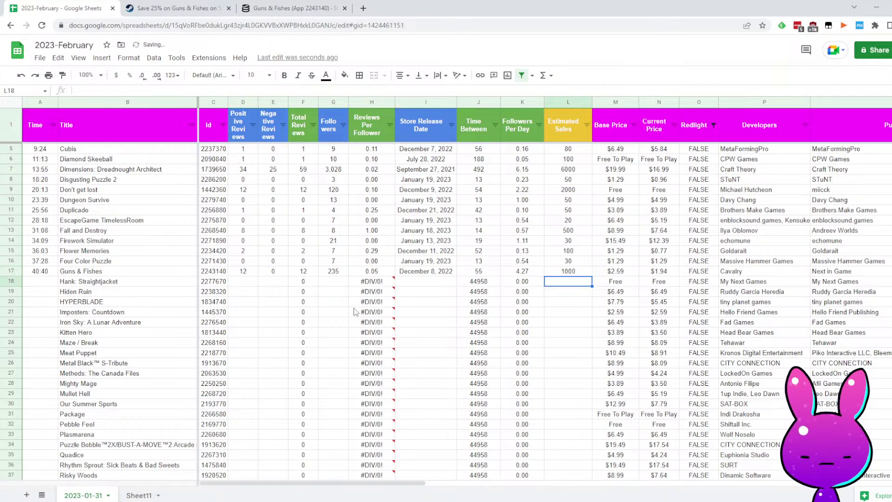
# Review the followers per day alongside the estimated sales for Guns & Fishes in row 17
pyautogui.press('Up')
pyautogui.press('Left')
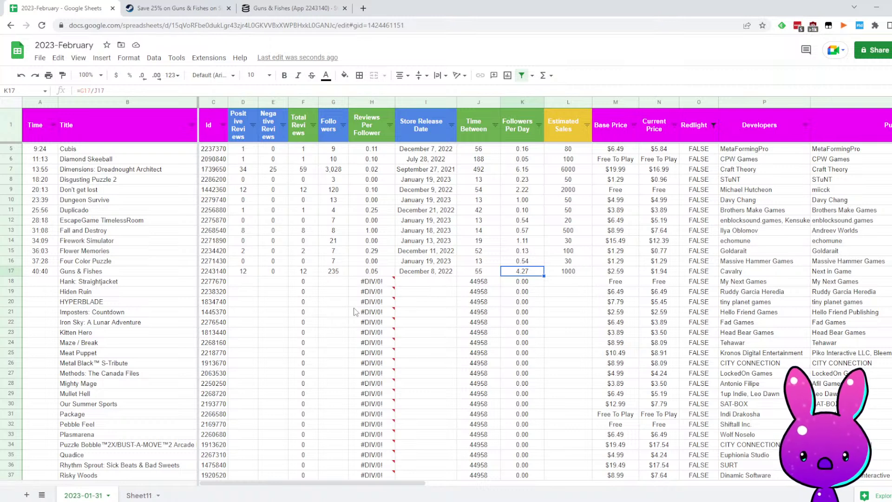
pyautogui.moveTo(357, 311)
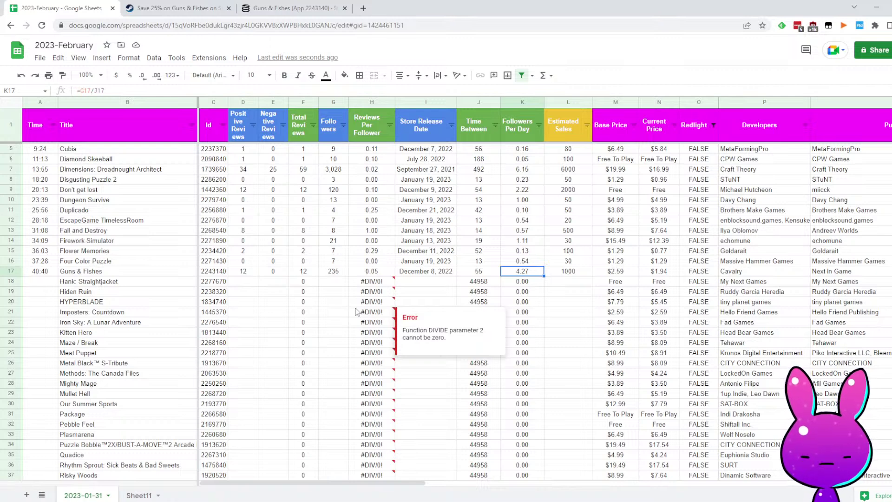
pyautogui.hotkey('shift', 'Right')
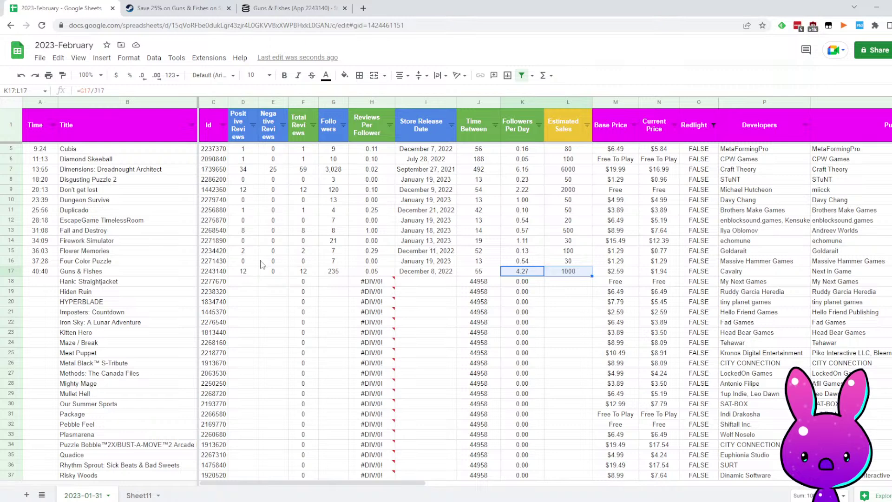
pyautogui.click(262, 264)
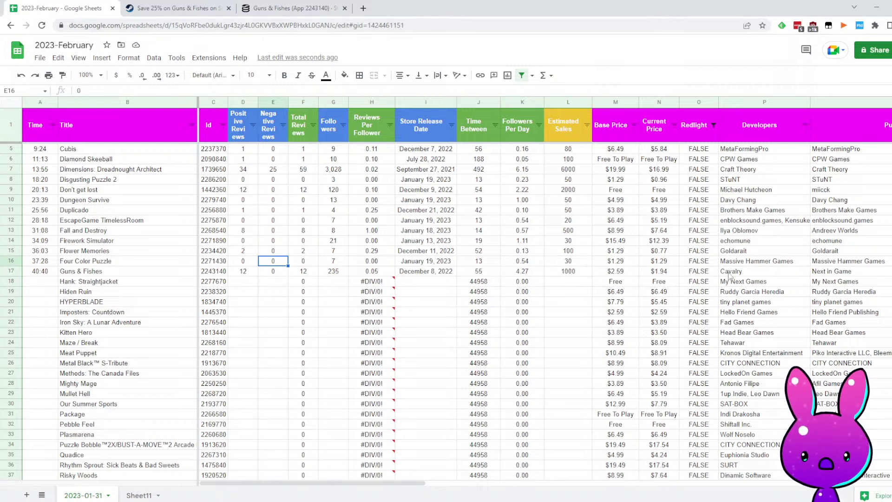
# Record the time 44:57 for Hank: Straightjacket in row 18 of the spreadsheet
pyautogui.click(46, 284)
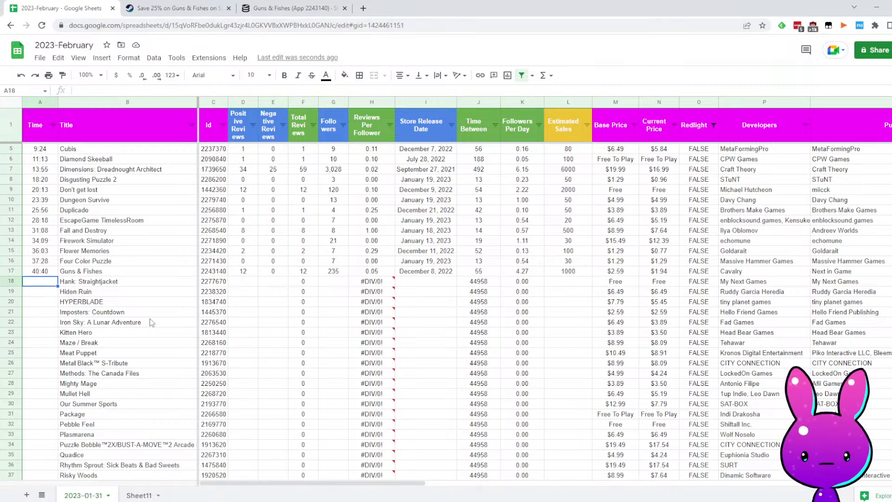
pyautogui.write('44:57')
pyautogui.press('Tab')
pyautogui.press('Tab')
pyautogui.press('Tab')
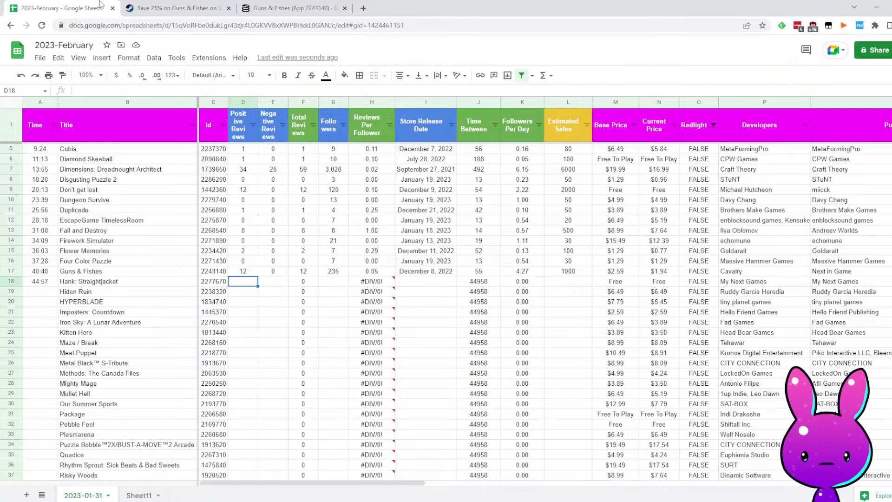
pyautogui.click(148, 3)
pyautogui.moveTo(181, 25); pyautogui.dragTo(209, 25)
pyautogui.write('2277670')
pyautogui.press('Return')
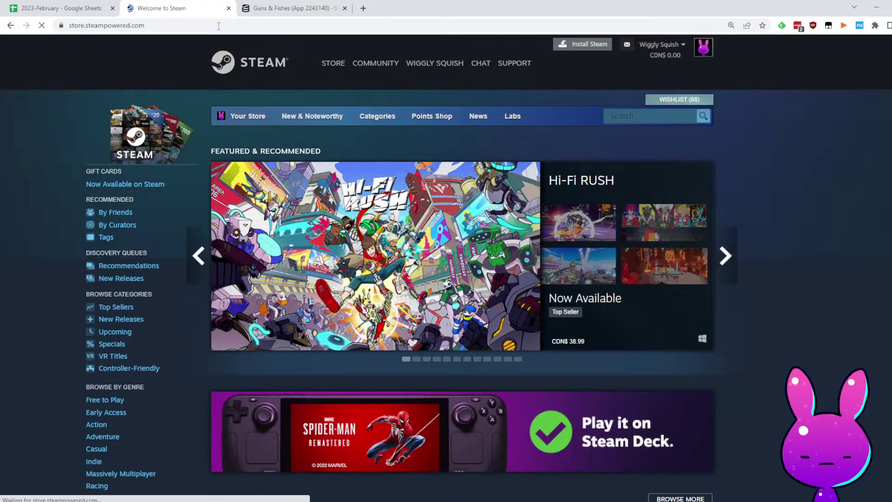
pyautogui.click(69, 8)
pyautogui.click(134, 9)
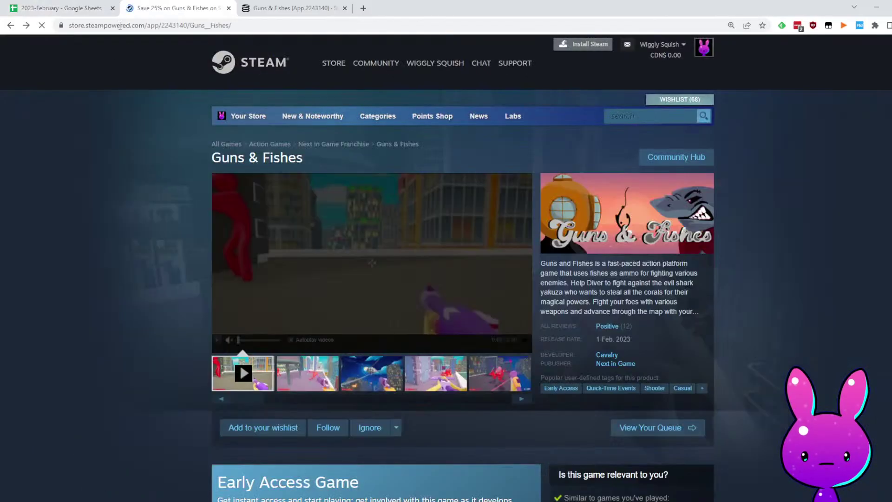
# Copy the Hank: Straightjacket app ID 2277670 from row 18 and open its Steam store page with it
pyautogui.click(83, 8)
pyautogui.doubleClick(211, 283)
pyautogui.doubleClick(211, 284)
pyautogui.hotkey('ctrl', 'c')
pyautogui.click(173, 8)
pyautogui.doubleClick(169, 25)
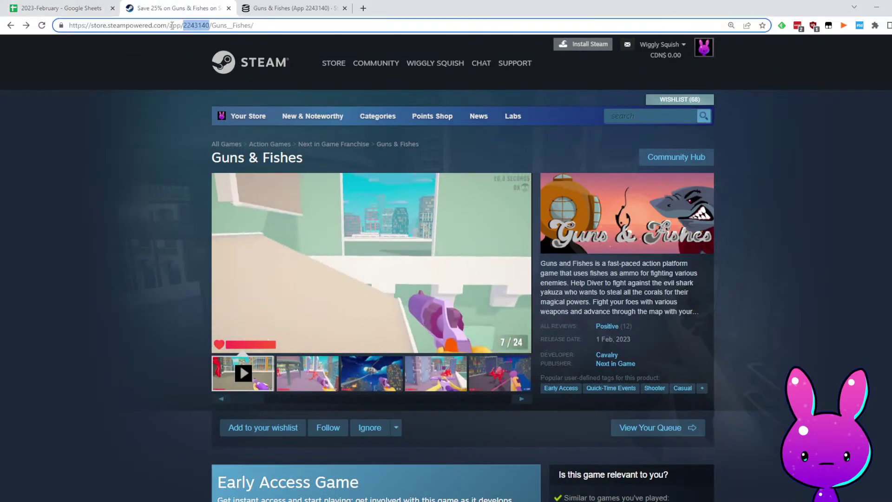
pyautogui.hotkey('ctrl', 'v')
pyautogui.press('Return')
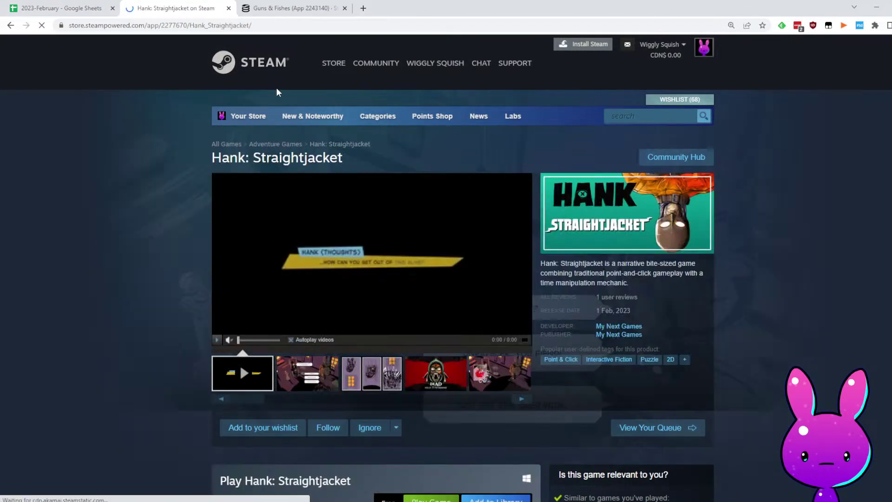
# Read the short description of Hank: Straightjacket on its store page
pyautogui.moveTo(557, 263); pyautogui.dragTo(670, 273)
pyautogui.click(623, 266)
pyautogui.click(666, 271)
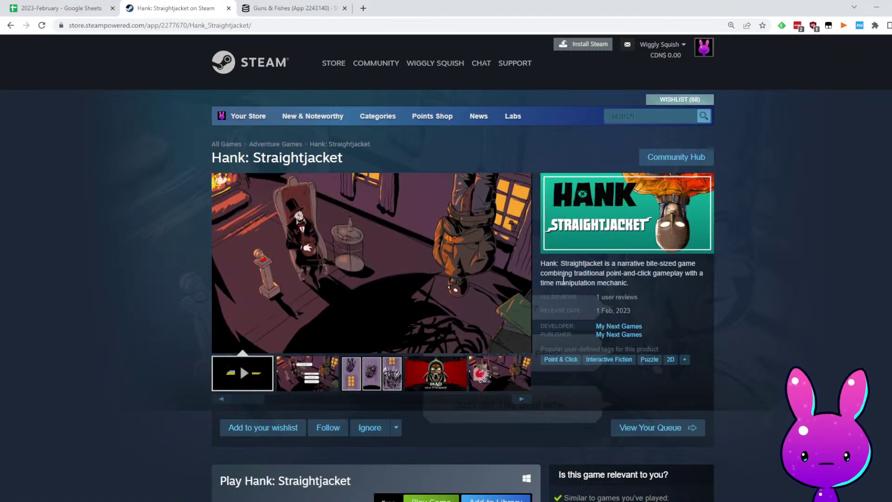
pyautogui.moveTo(577, 264); pyautogui.dragTo(630, 273)
pyautogui.click(669, 276)
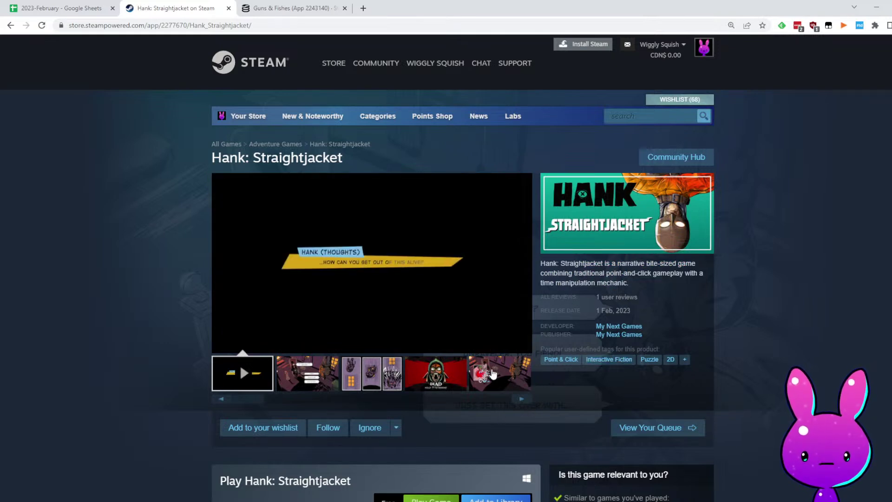
# Watch the Hank: Straightjacket gameplay trailer in full screen, and return to the store page
pyautogui.click(525, 341)
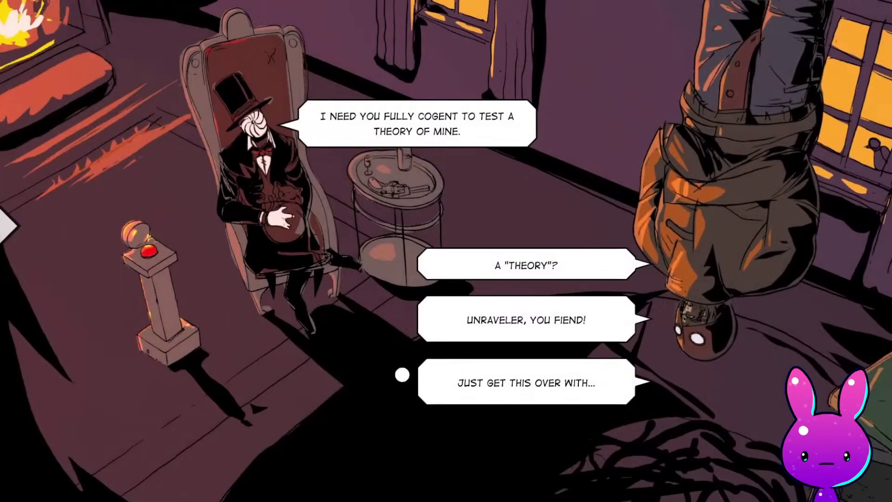
pyautogui.click(484, 378)
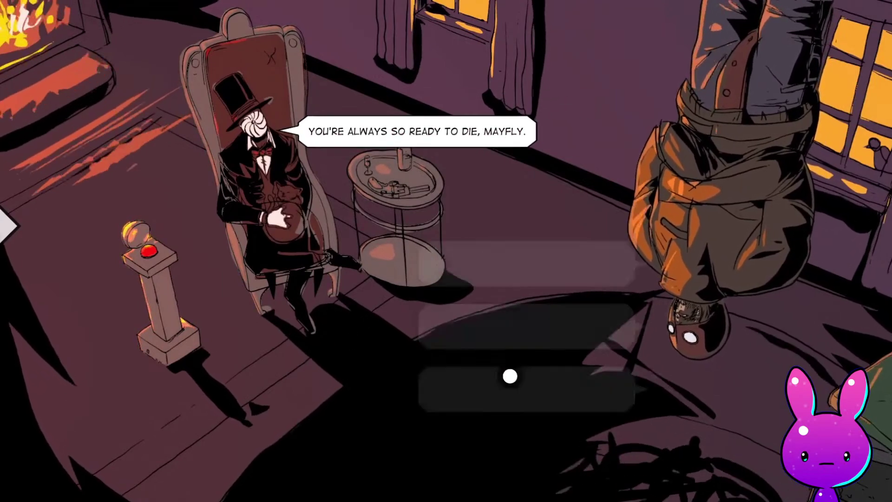
pyautogui.click(514, 263)
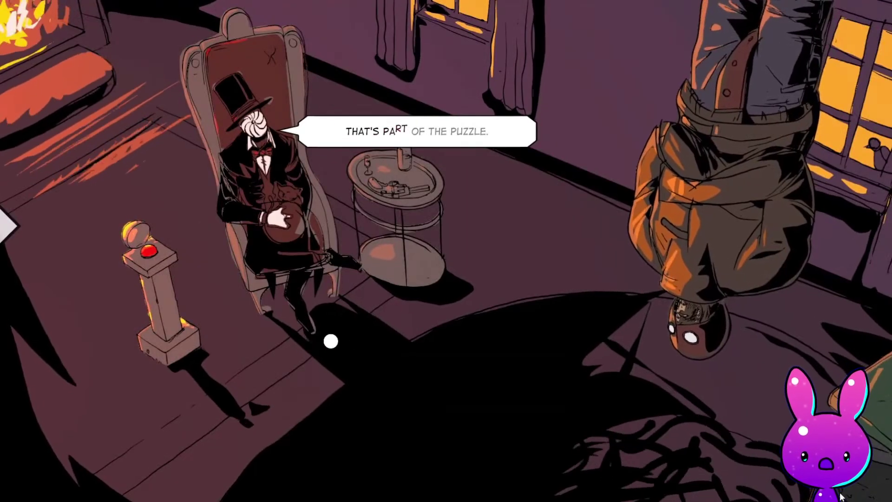
pyautogui.press('Escape')
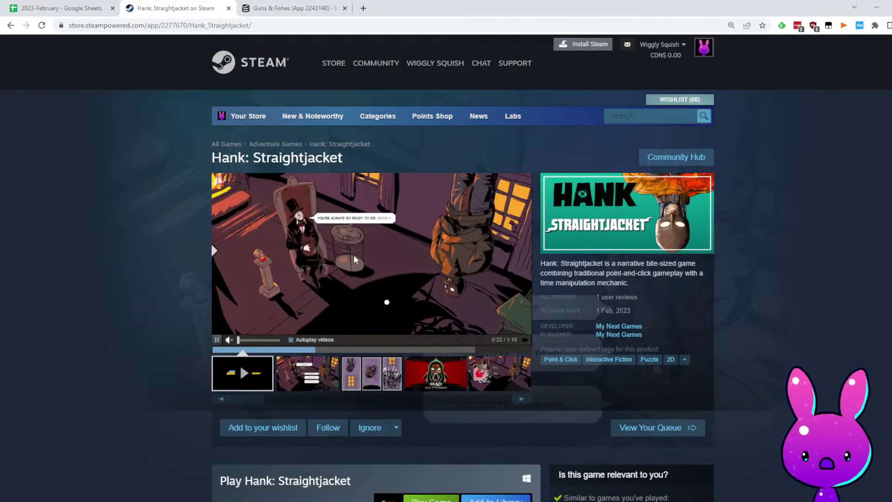
# Look through the store page screenshots of Hank: Straightjacket, including the falling, button and death screens
pyautogui.click(371, 373)
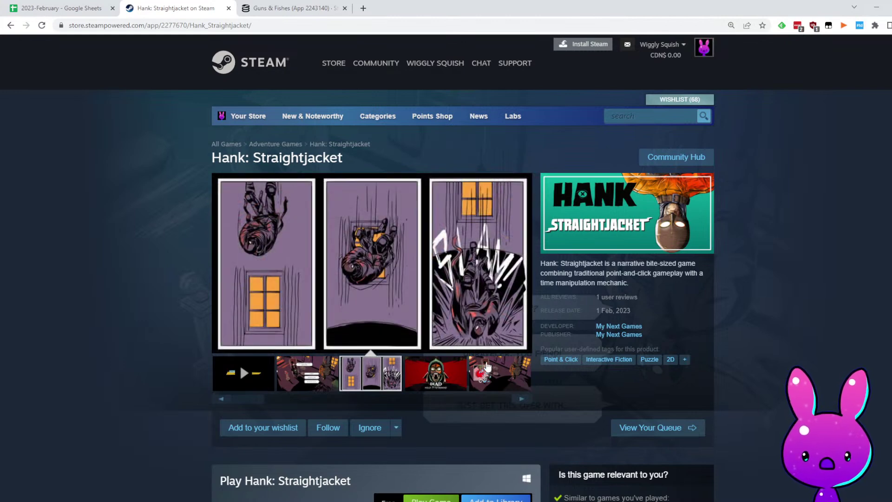
pyautogui.click(455, 375)
pyautogui.click(496, 380)
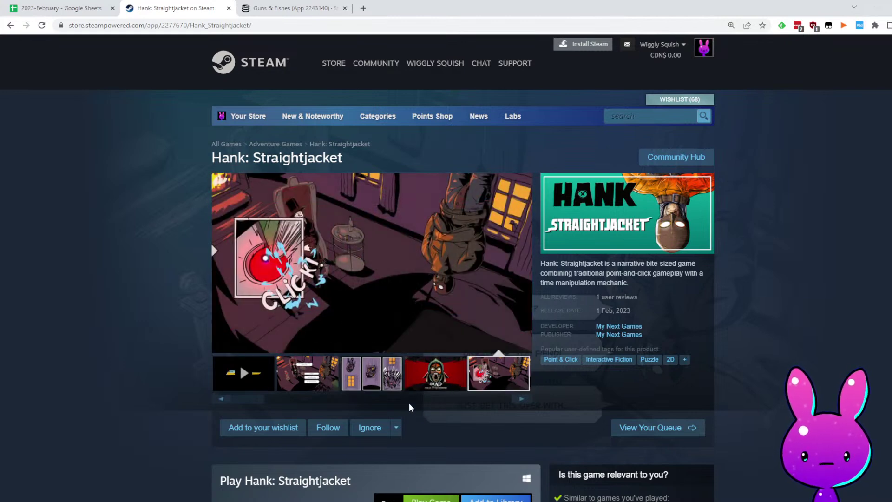
pyautogui.click(503, 399)
pyautogui.click(493, 381)
pyautogui.click(435, 374)
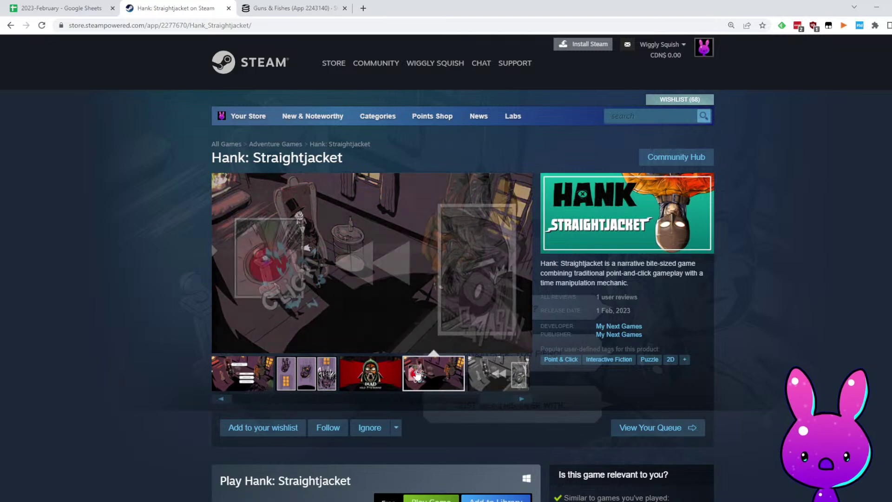
pyautogui.click(374, 381)
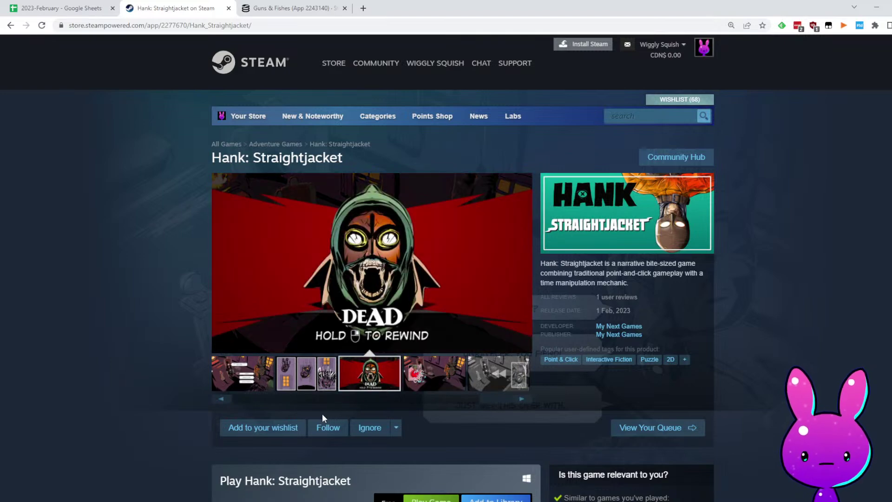
# Examine the price and announcements of Hank: Straightjacket and the spelling of the villain's name in About This Game
pyautogui.scroll(-5, 393, 235)
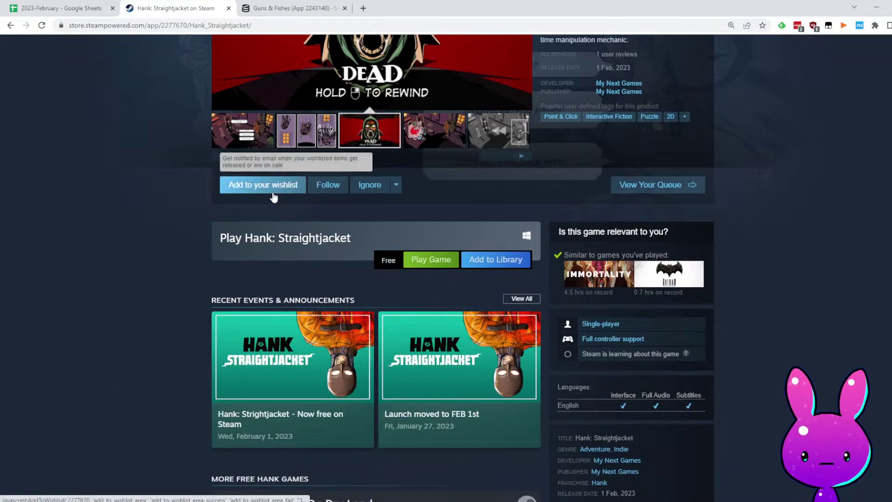
pyautogui.scroll(4, 411, 360)
pyautogui.scroll(-14, 411, 359)
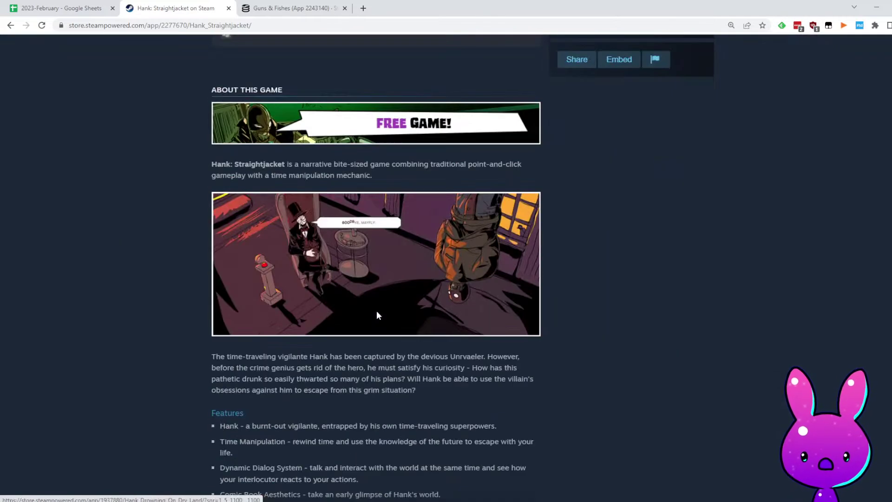
pyautogui.moveTo(361, 294); pyautogui.dragTo(384, 330)
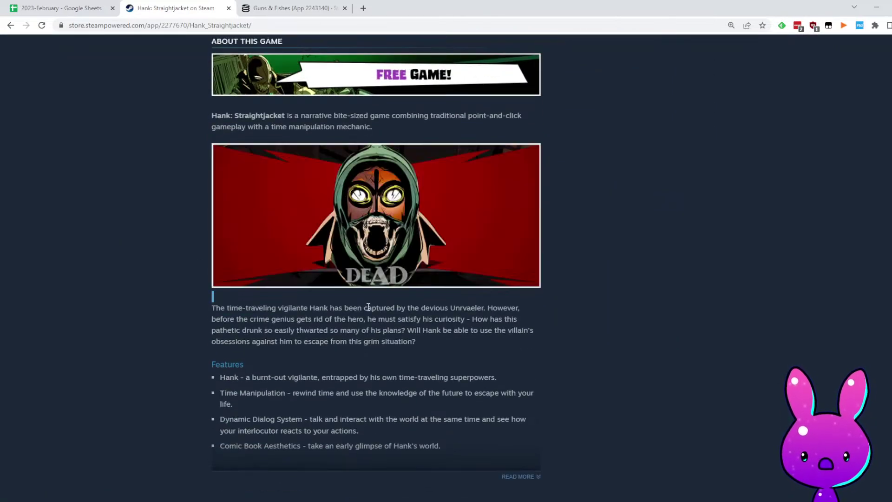
pyautogui.click(494, 346)
pyautogui.scroll(-2, 558, 400)
pyautogui.moveTo(457, 208); pyautogui.dragTo(476, 210)
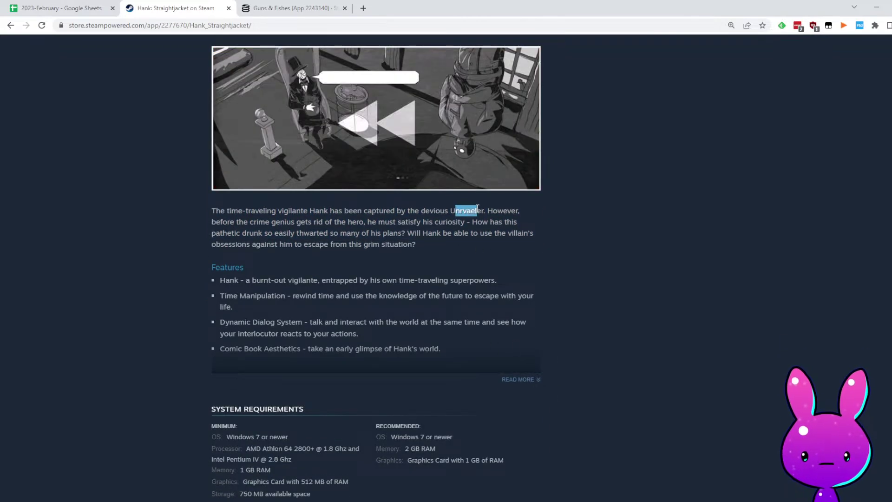
pyautogui.scroll(3, 527, 316)
pyautogui.scroll(-2, 511, 309)
pyautogui.click(507, 307)
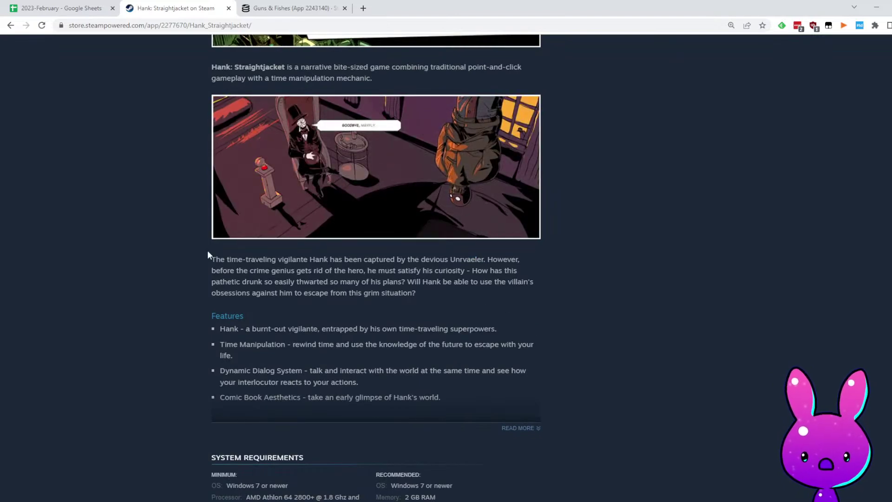
# Read the story paragraph in About This Game, and expand the full description to view the note from the team
pyautogui.moveTo(271, 271); pyautogui.dragTo(262, 281)
pyautogui.click(406, 308)
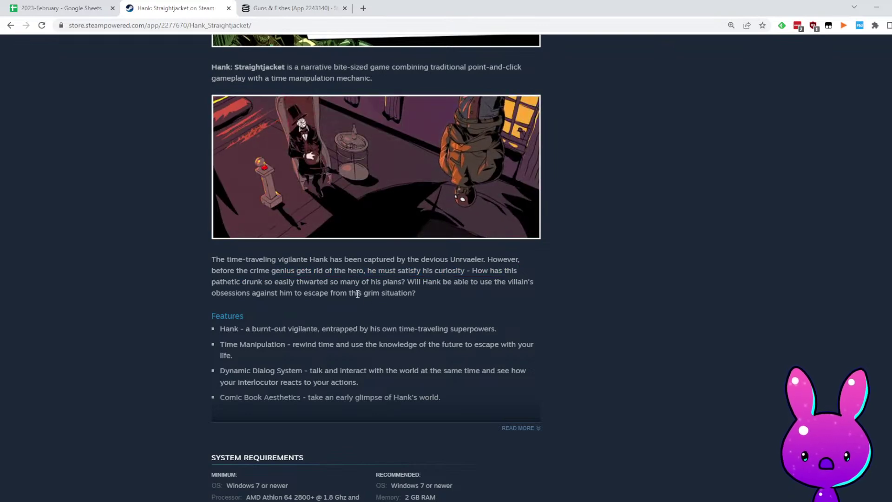
pyautogui.moveTo(262, 282); pyautogui.dragTo(405, 281)
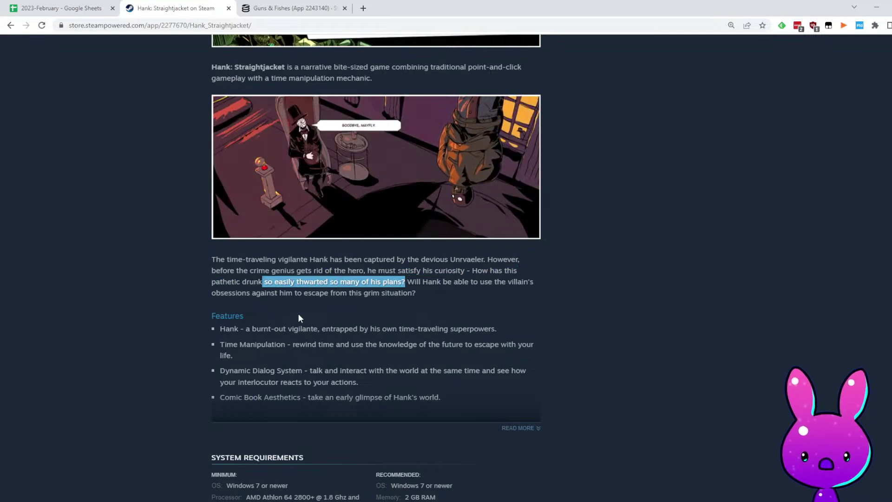
pyautogui.moveTo(261, 293); pyautogui.dragTo(425, 297)
pyautogui.click(425, 297)
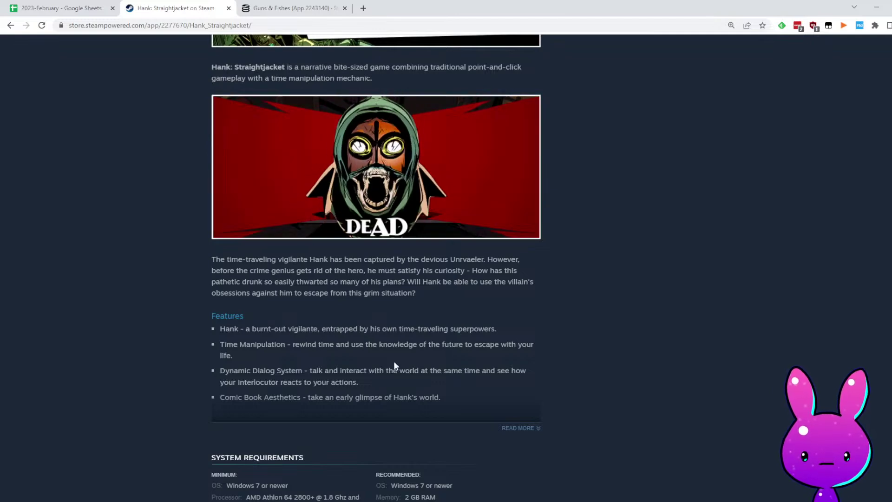
pyautogui.click(529, 428)
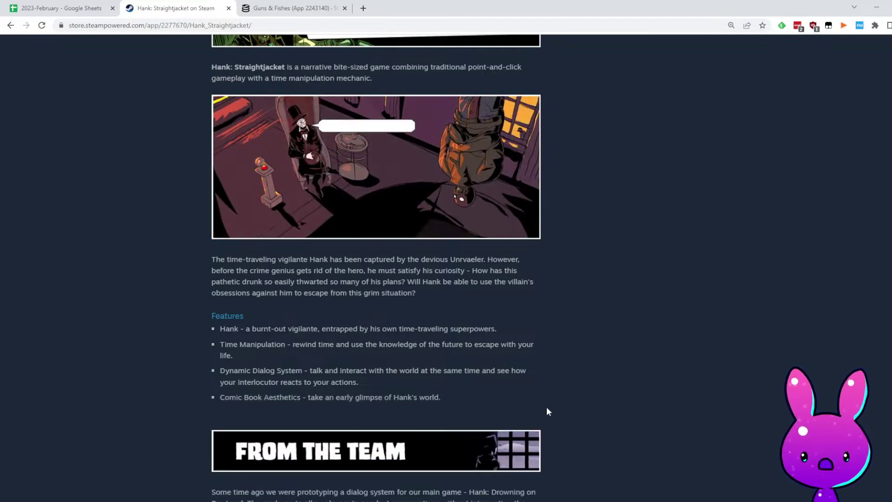
pyautogui.scroll(-5, 519, 427)
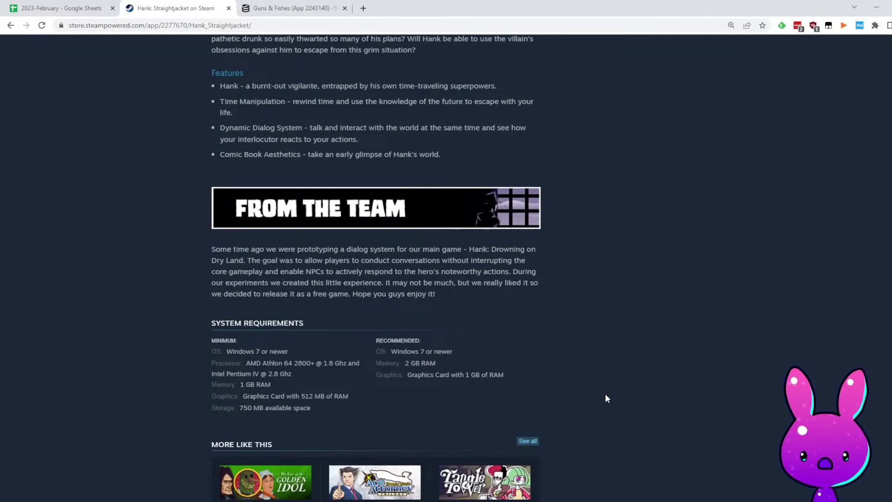
# Read the customer review of Hank: Straightjacket near the end of the store page
pyautogui.scroll(-7, 609, 405)
pyautogui.scroll(-4, 583, 417)
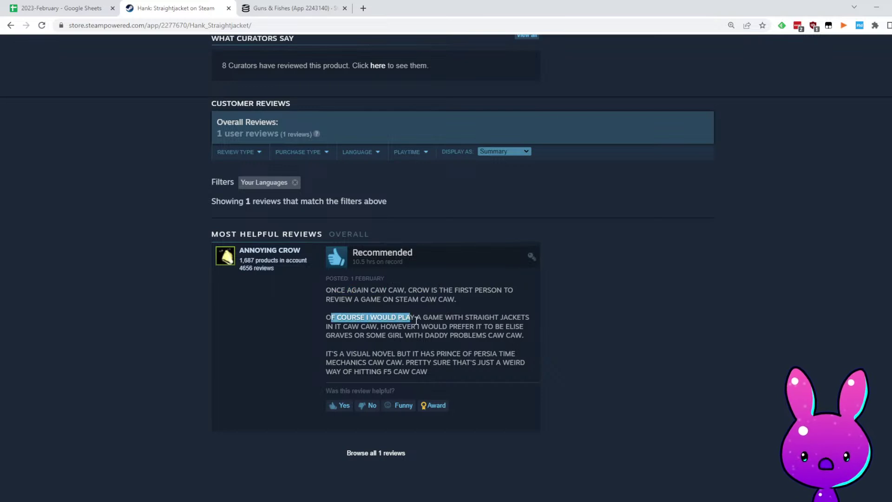
pyautogui.moveTo(480, 324); pyautogui.dragTo(510, 320)
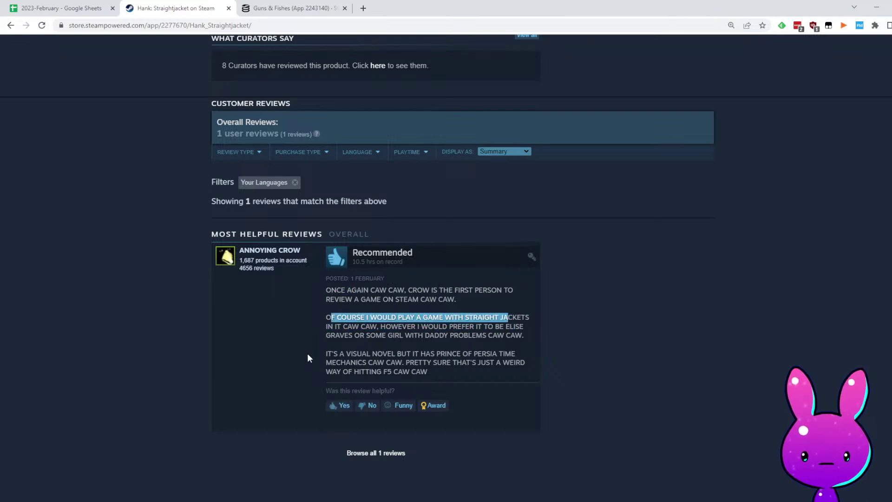
pyautogui.moveTo(325, 353); pyautogui.dragTo(442, 366)
pyautogui.moveTo(512, 353); pyautogui.dragTo(326, 344)
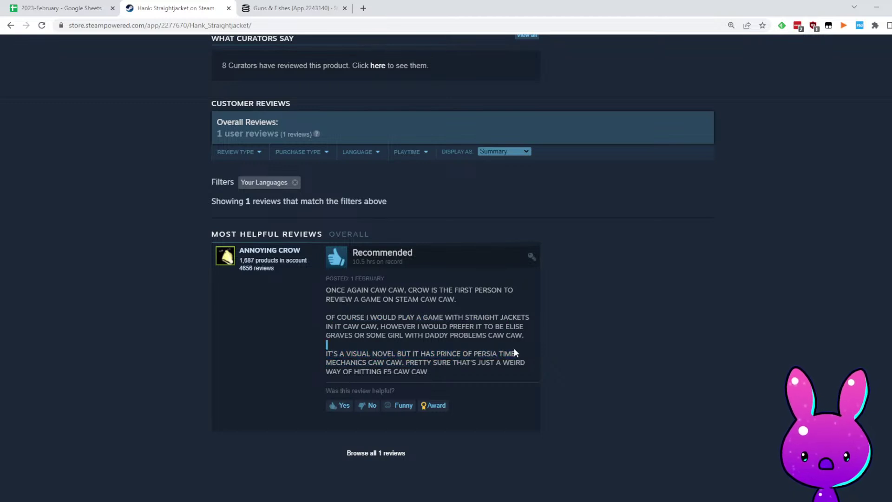
pyautogui.moveTo(477, 360); pyautogui.dragTo(503, 362)
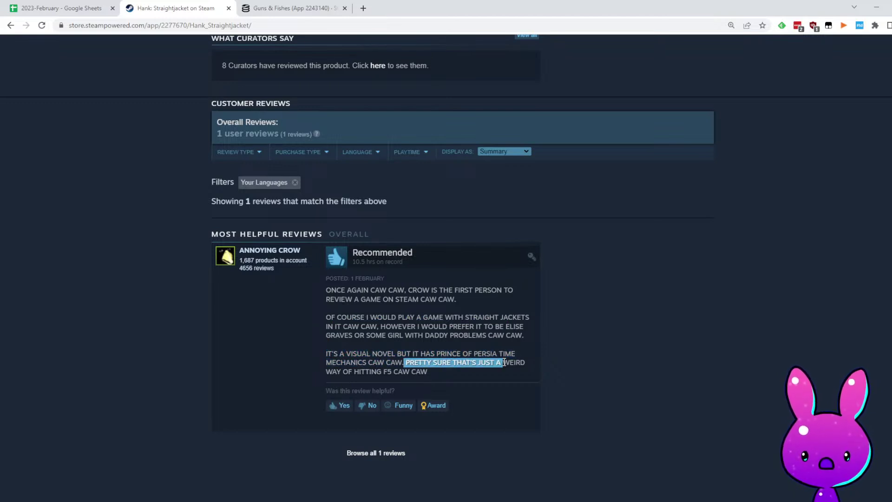
pyautogui.click(553, 377)
# Open the list of games by developer My Next Games and preview the details of Soulblight and its demo
pyautogui.press('Home')
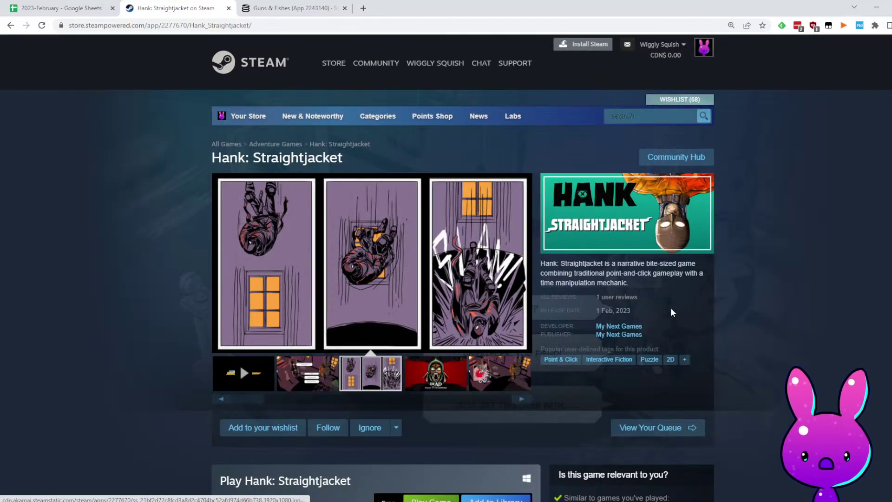
pyautogui.click(619, 326)
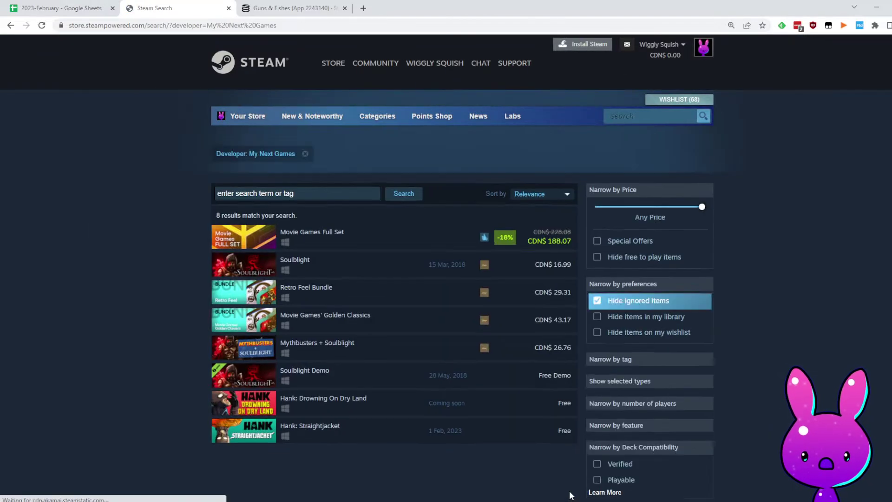
pyautogui.moveTo(483, 277)
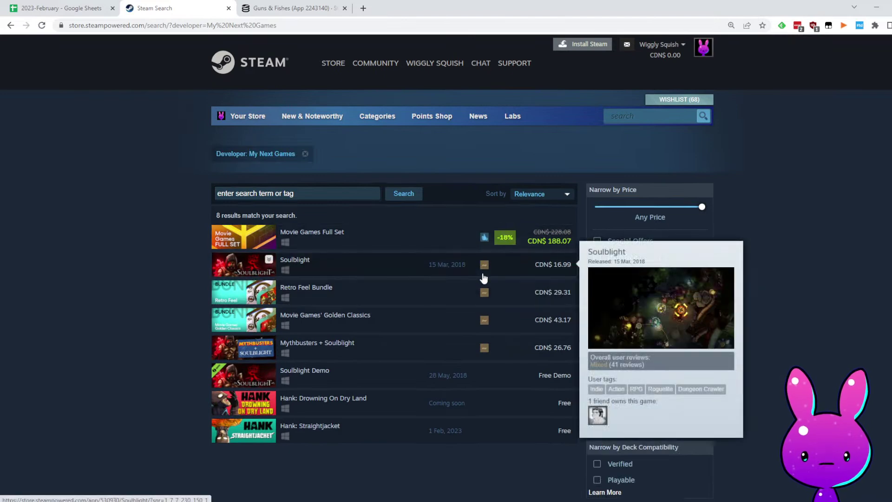
pyautogui.moveTo(472, 387)
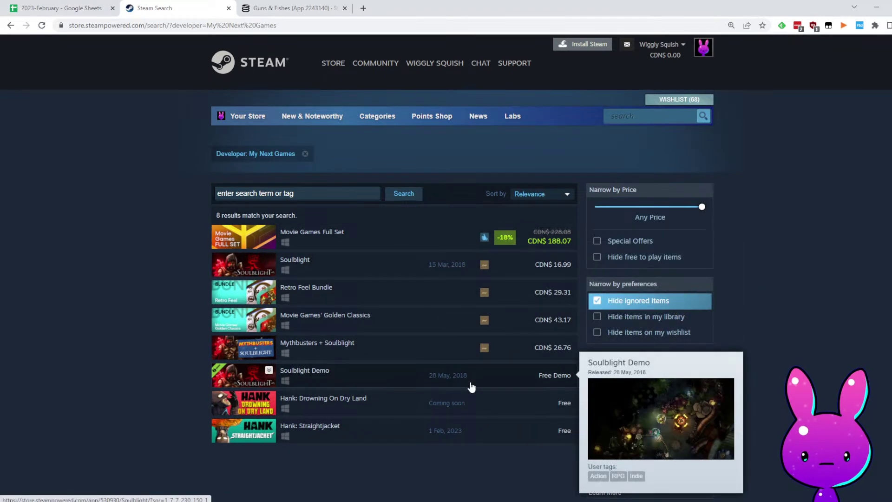
pyautogui.moveTo(448, 272)
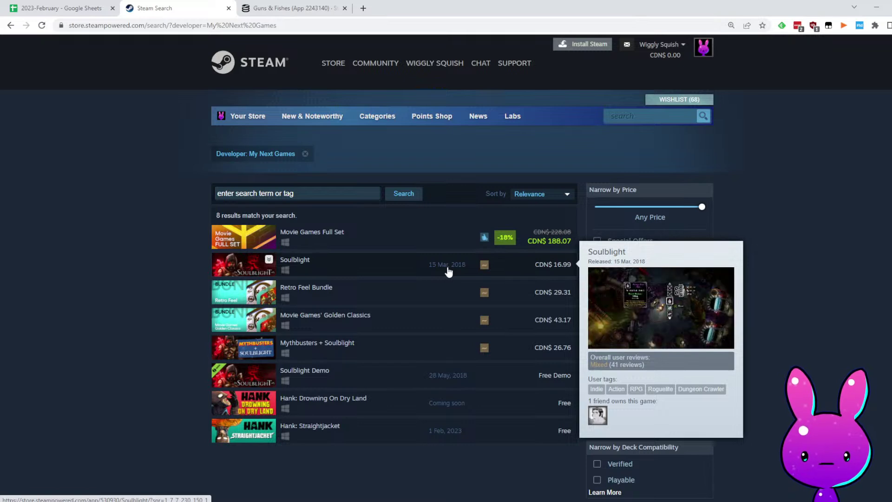
# Preview the two Hank games in the developer's list and return to the Hank: Straightjacket store page
pyautogui.moveTo(404, 404)
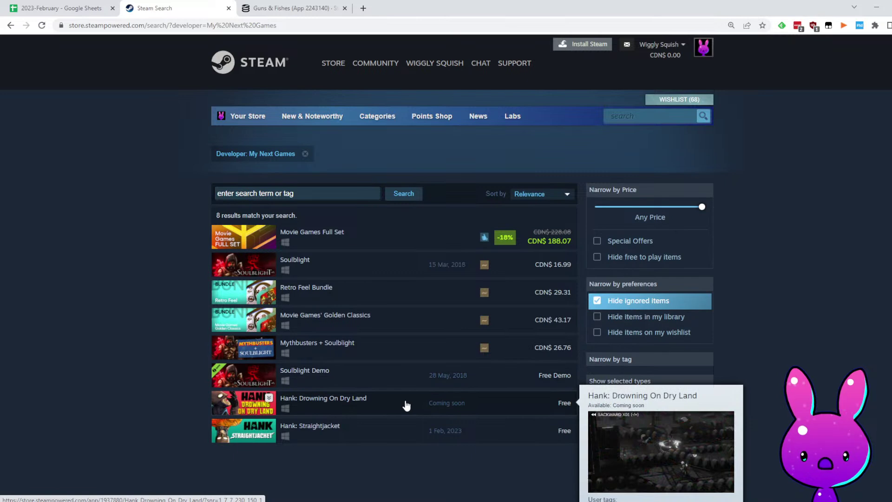
pyautogui.moveTo(331, 442)
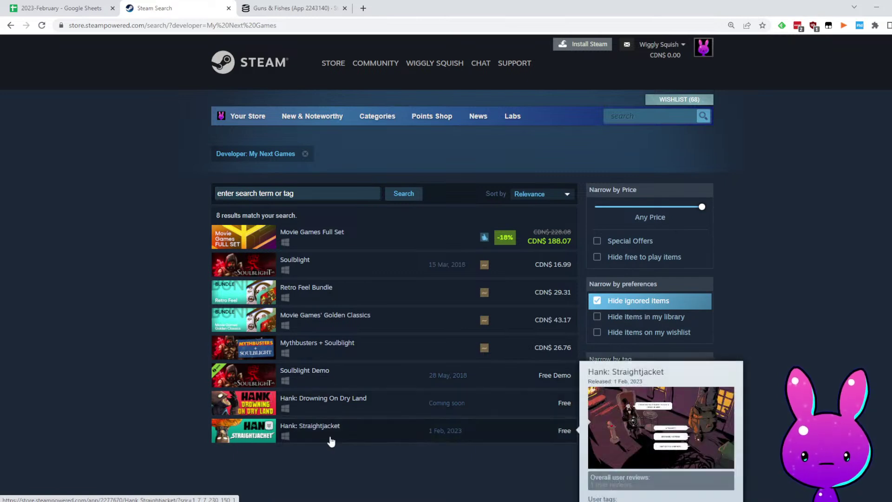
pyautogui.click(338, 267)
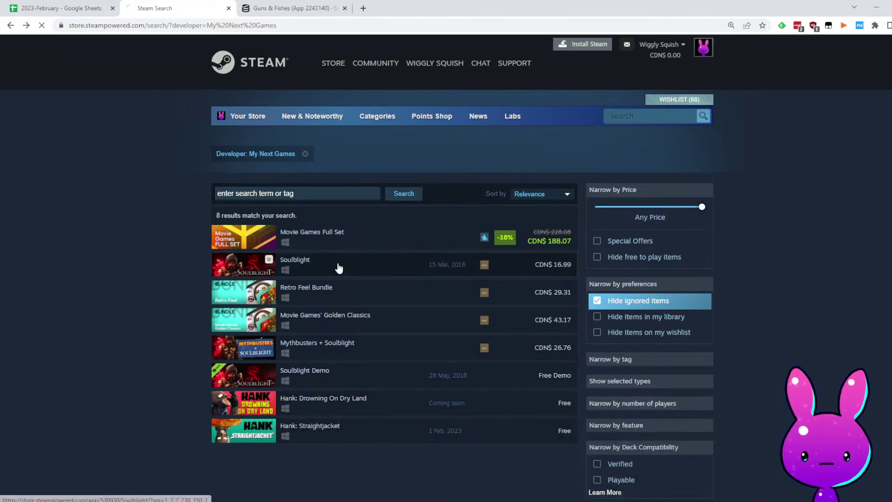
# Open the SteamDB charts for Hank: Straightjacket, app 2277670, and inspect the start of its followers chart
pyautogui.doubleClick(196, 25)
pyautogui.hotkey('ctrl', 'c')
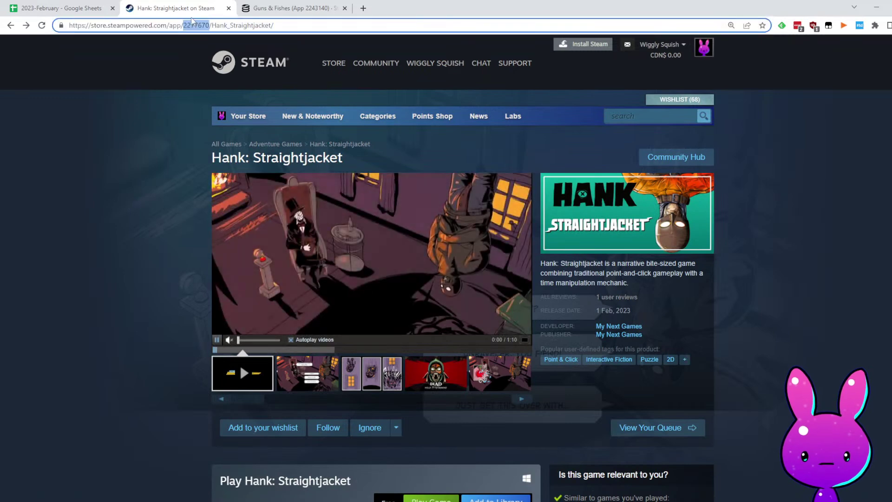
pyautogui.hotkey('ctrl', 'Tab')
pyautogui.doubleClick(140, 25)
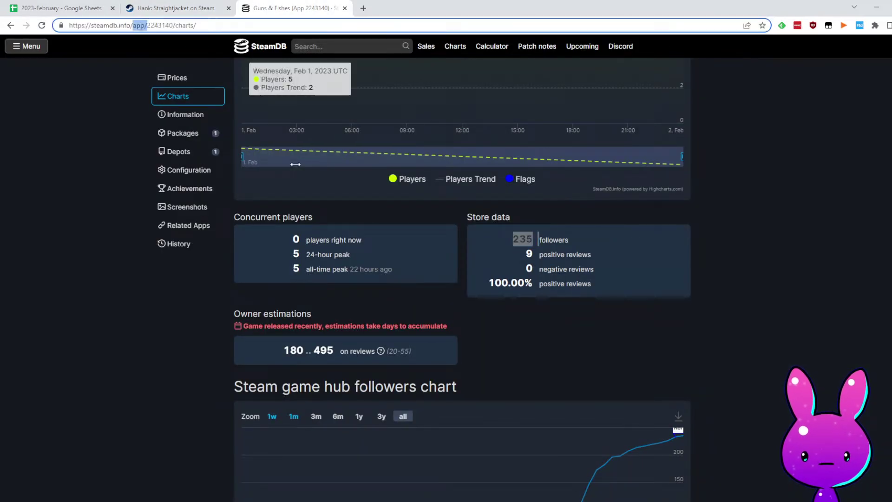
pyautogui.hotkey('ctrl', 'v')
pyautogui.press('Return')
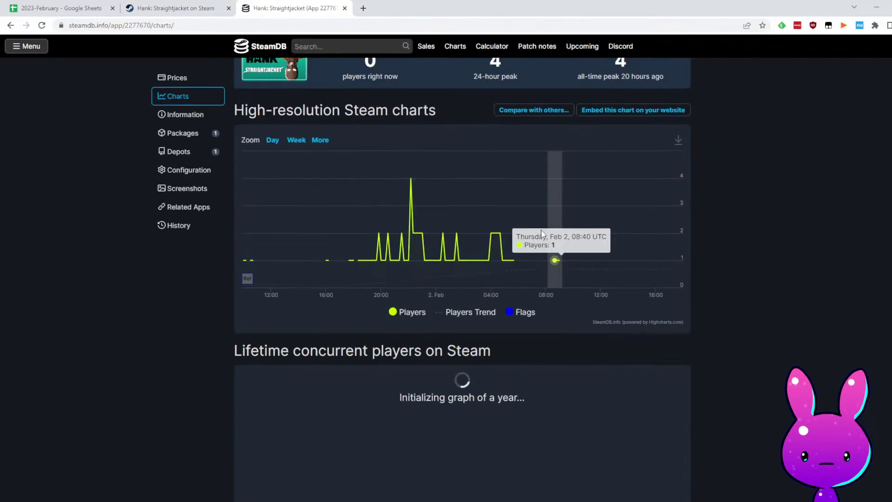
pyautogui.scroll(-10, 542, 245)
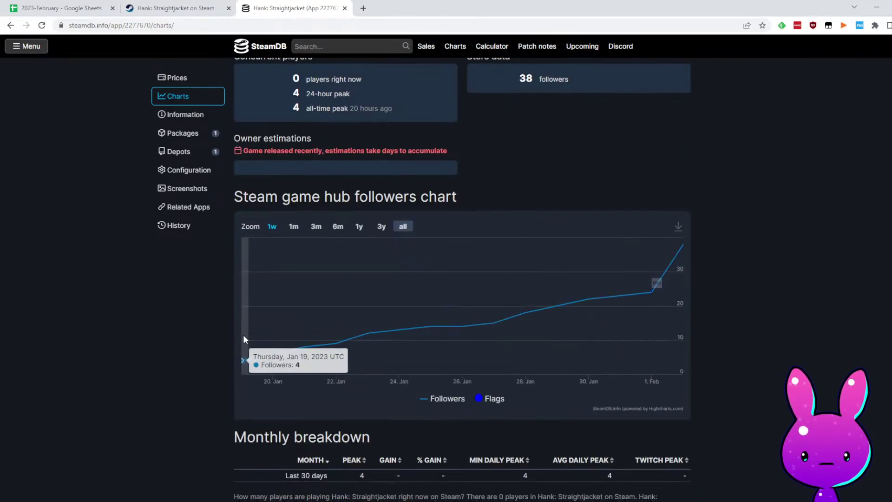
# Set the store release date of Hank: Straightjacket to 1/19/2023 in the 2023-February spreadsheet
pyautogui.click(56, 8)
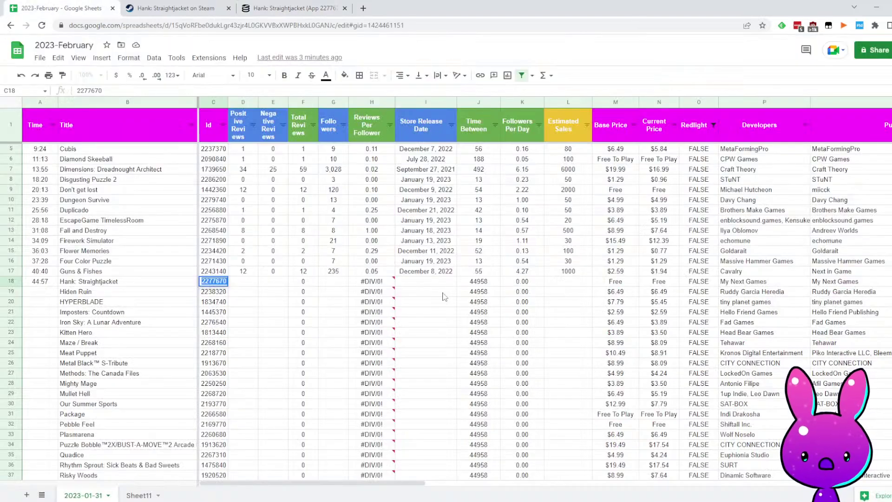
pyautogui.click(425, 282)
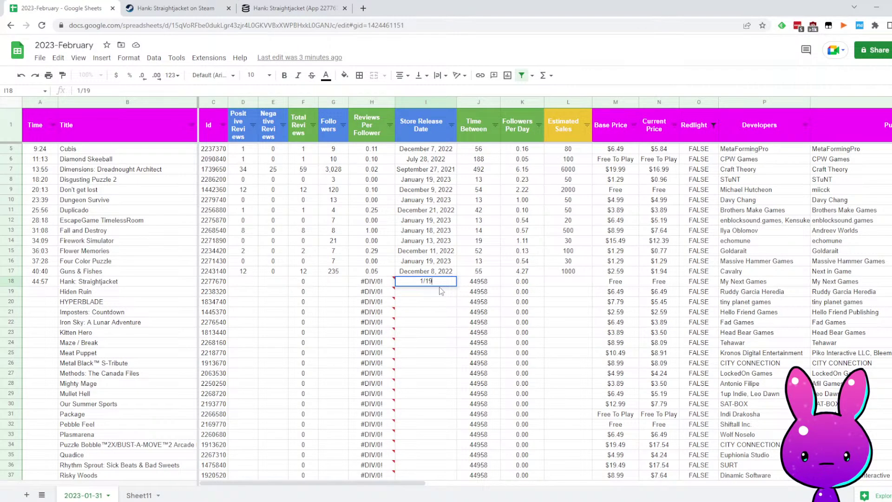
pyautogui.write('1/19/2023')
pyautogui.press('Return')
pyautogui.press('Up')
# Look up the follower count of Hank: Straightjacket on SteamDB and record 38 followers in its spreadsheet row
pyautogui.press('Left')
pyautogui.press('Left')
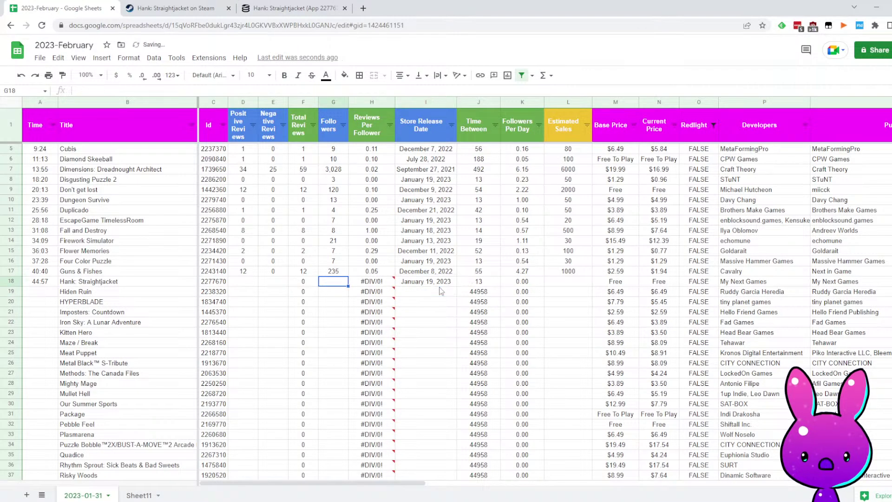
pyautogui.click(277, 4)
pyautogui.scroll(7, 645, 308)
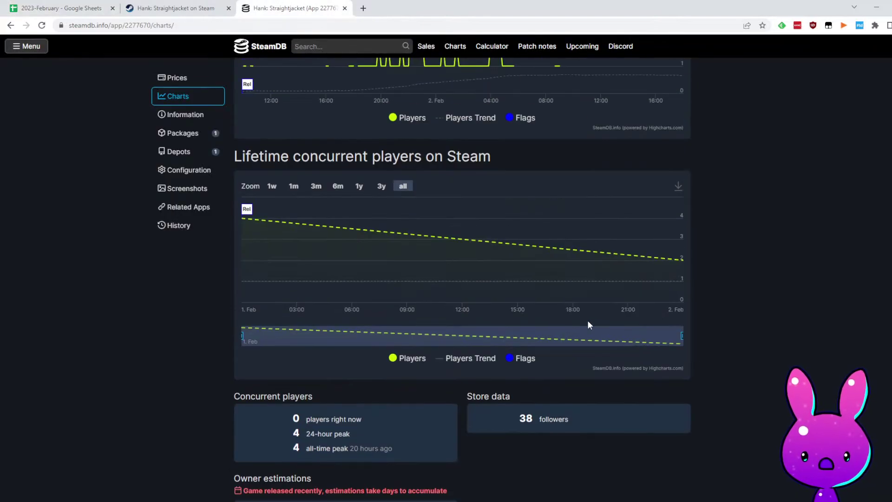
pyautogui.click(91, 6)
pyautogui.click(131, 5)
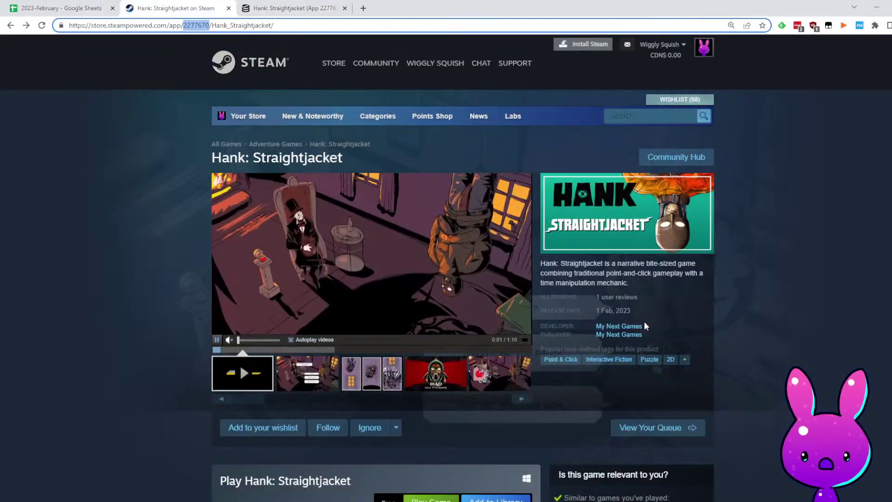
pyautogui.click(310, 4)
pyautogui.click(181, 8)
pyautogui.doubleClick(196, 25)
pyautogui.click(245, 4)
pyautogui.scroll(3, 411, 374)
pyautogui.scroll(-10, 411, 374)
pyautogui.scroll(4, 411, 374)
pyautogui.doubleClick(524, 223)
pyautogui.click(81, 4)
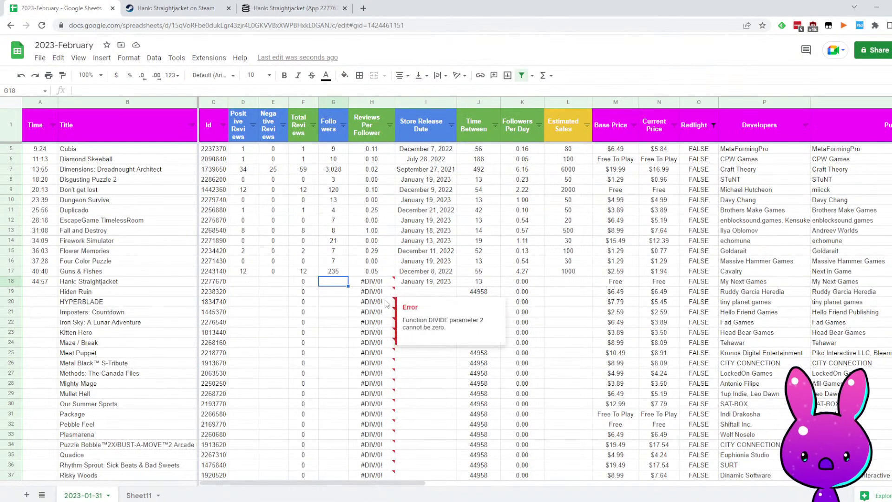
pyautogui.click(527, 281)
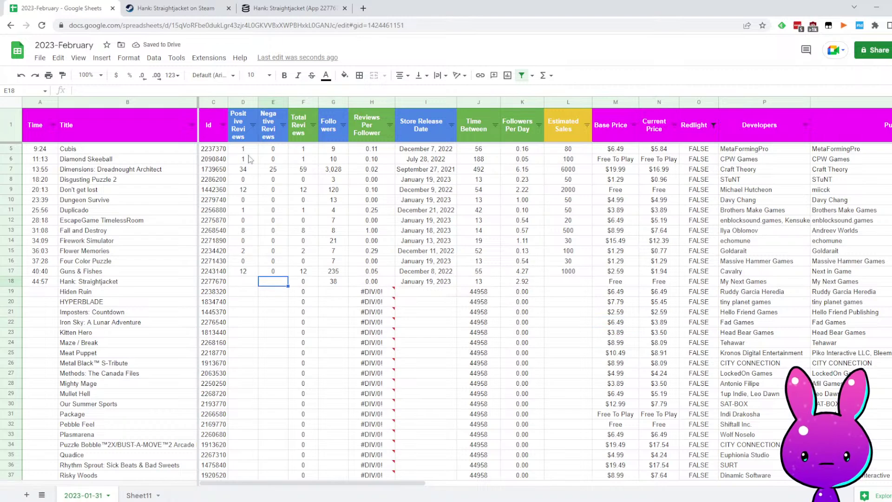
# Check the reviews on the Steam page and record 1 positive and 0 negative reviews for Hank: Straightjacket
pyautogui.click(176, 7)
pyautogui.click(94, 14)
pyautogui.press('Left')
pyautogui.write('1')
pyautogui.press('Right')
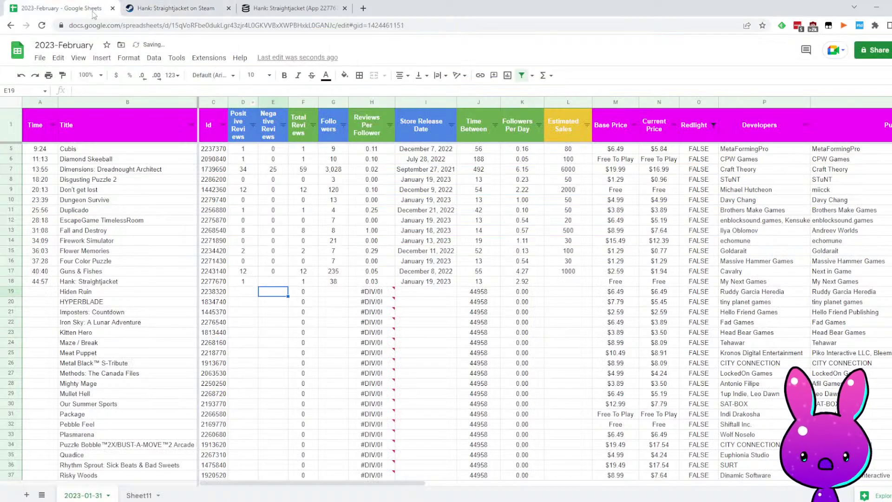
pyautogui.press('Right')
pyautogui.press('Right')
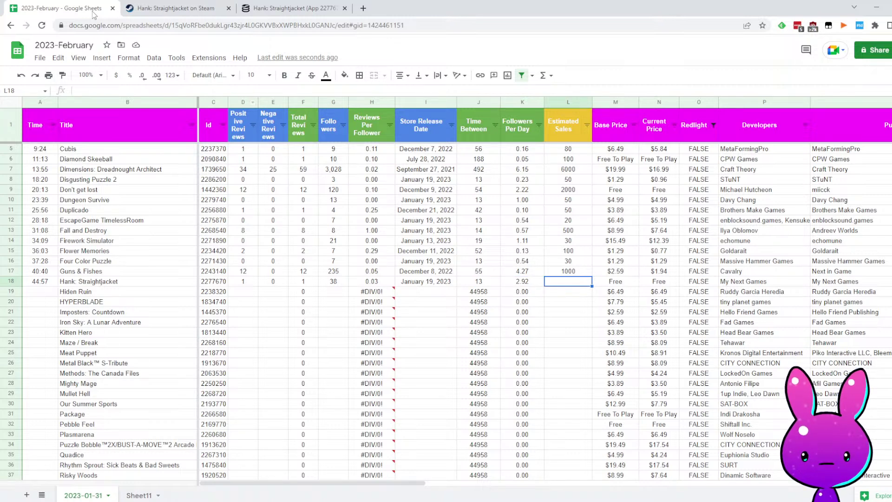
# Review the data recorded across the Hank: Straightjacket row
pyautogui.press('Left')
pyautogui.press('Left')
pyautogui.press('Left')
pyautogui.press('Left')
pyautogui.press('Left')
pyautogui.press('Left')
pyautogui.press('Left')
pyautogui.press('Left')
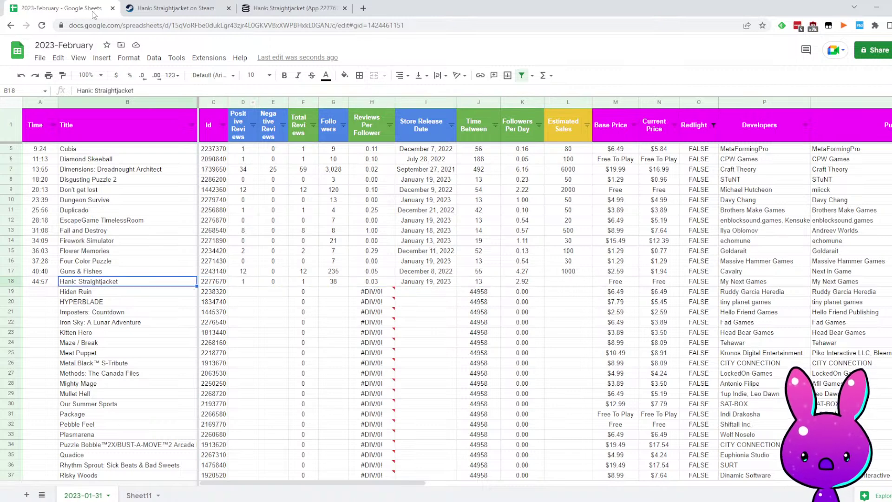
pyautogui.hotkey('shift', 'Right')
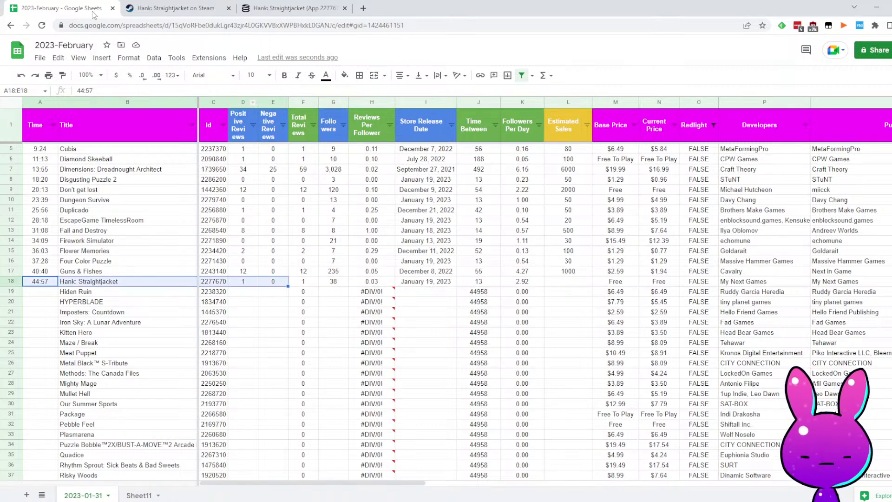
pyautogui.hotkey('shift', 'Right')
pyautogui.hotkey('shift', 'Right')
pyautogui.hotkey('shift', 'Right')
pyautogui.hotkey('shift', 'Right')
pyautogui.hotkey('shift', 'Right')
pyautogui.hotkey('shift', 'Right')
# Set the estimated sales of Hank: Straightjacket to 500
pyautogui.press('Right')
pyautogui.press('Right')
pyautogui.press('Right')
pyautogui.press('Right')
pyautogui.press('Right')
pyautogui.press('Right')
pyautogui.press('Right')
pyautogui.press('Right')
pyautogui.press('Right')
pyautogui.press('Right')
pyautogui.press('Right')
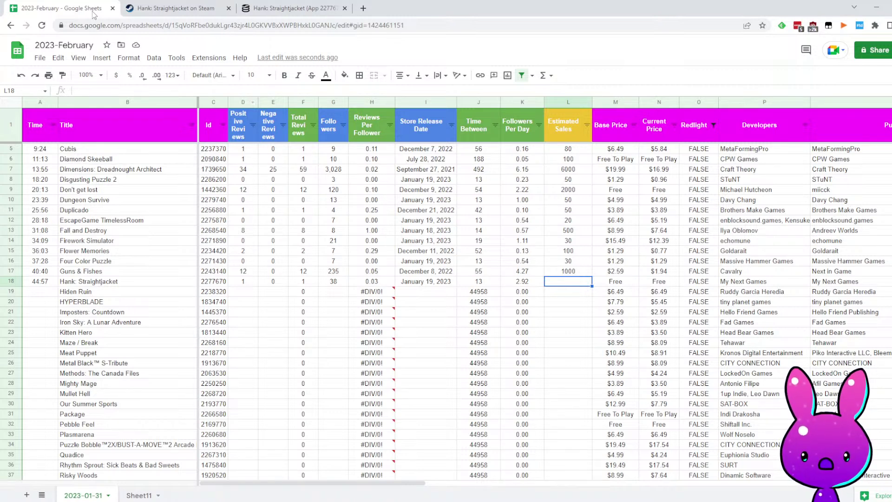
pyautogui.press('Left')
pyautogui.press('Left')
pyautogui.press('Left')
pyautogui.press('Home')
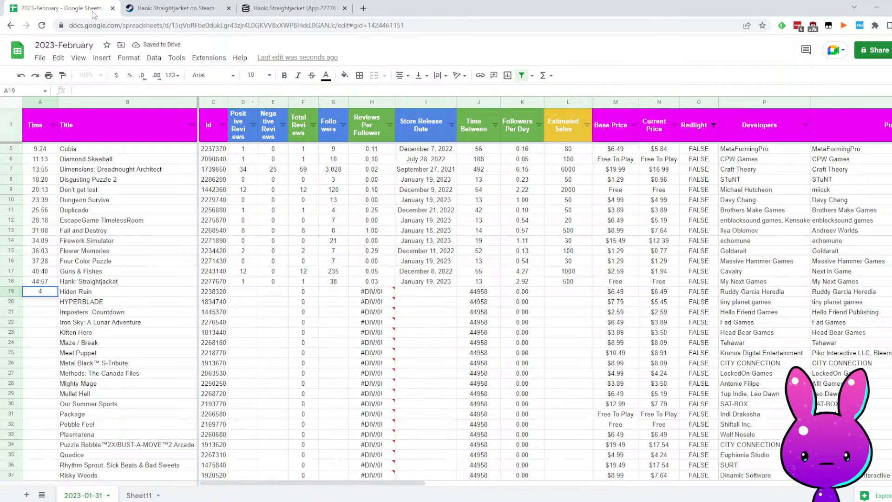
# Record 48:33 as the time for Hiden Ruin
pyautogui.write('48:33')
pyautogui.press('Tab')
pyautogui.press('Tab')
pyautogui.press('Tab')
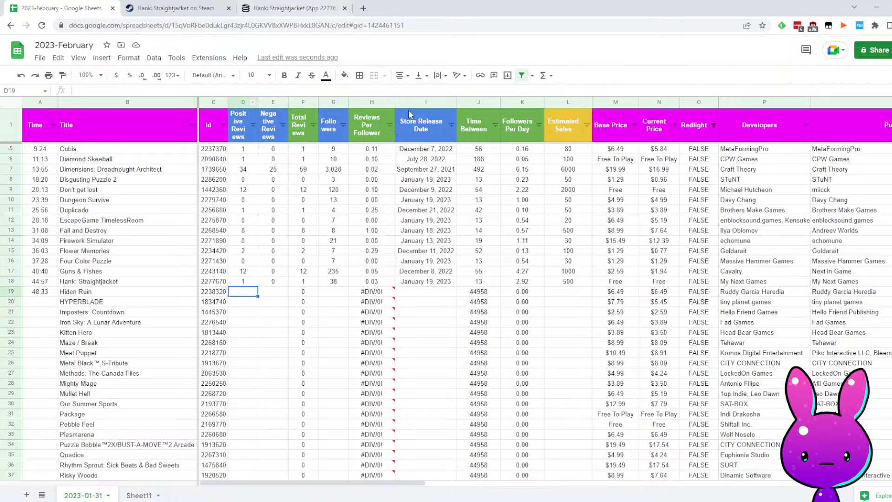
# Open the Steam store page of Hiden Ruin using its app ID 2238320
pyautogui.scroll(-1, 579, 310)
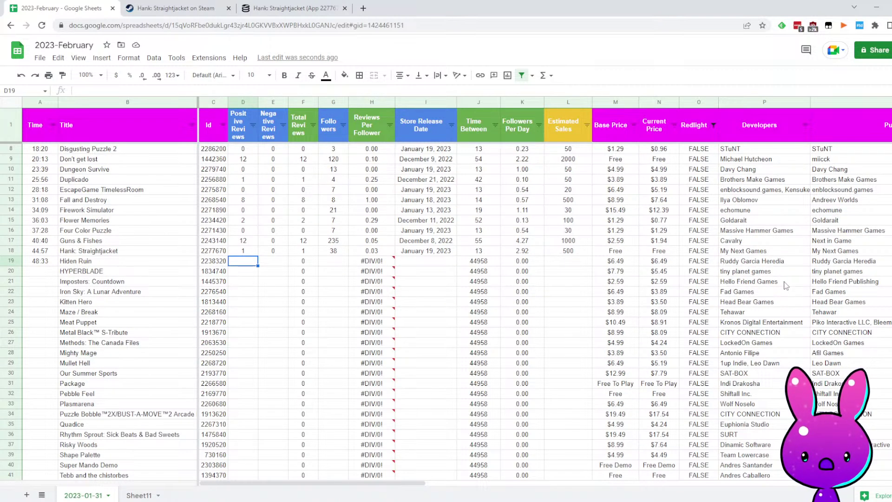
pyautogui.scroll(-2, 784, 279)
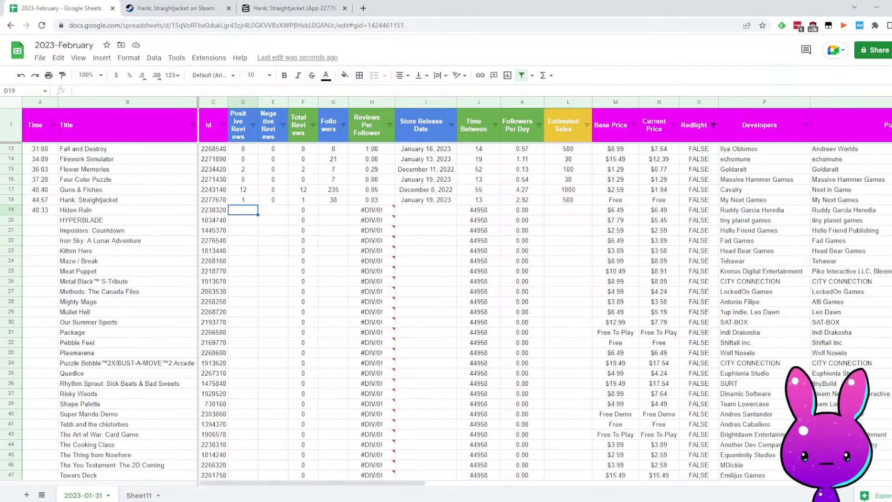
pyautogui.click(158, 6)
pyautogui.doubleClick(195, 26)
pyautogui.write('2238320')
pyautogui.press('Return')
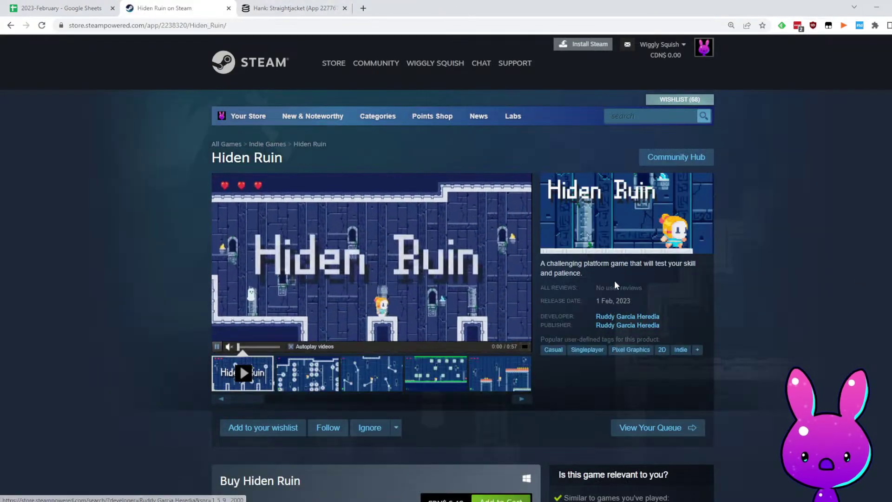
# Read the short description of Hiden Ruin and watch its trailer in full screen, returning to the store page at the end
pyautogui.moveTo(584, 265); pyautogui.dragTo(701, 260)
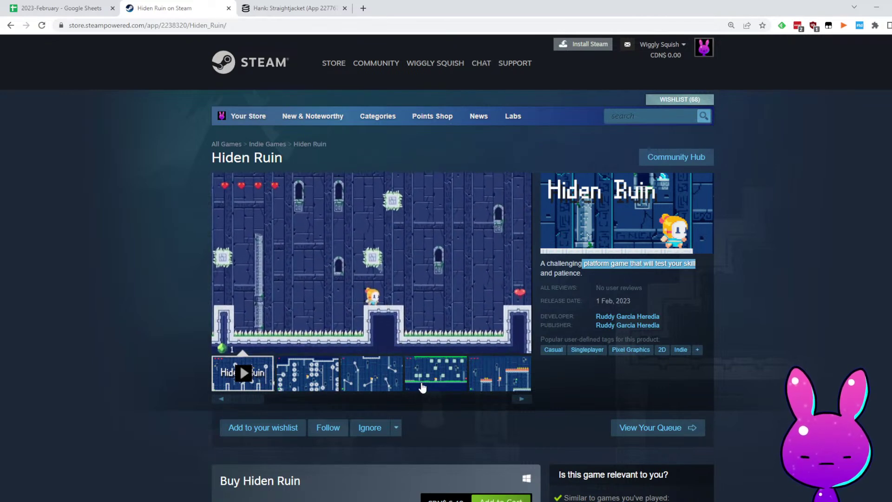
pyautogui.click(524, 339)
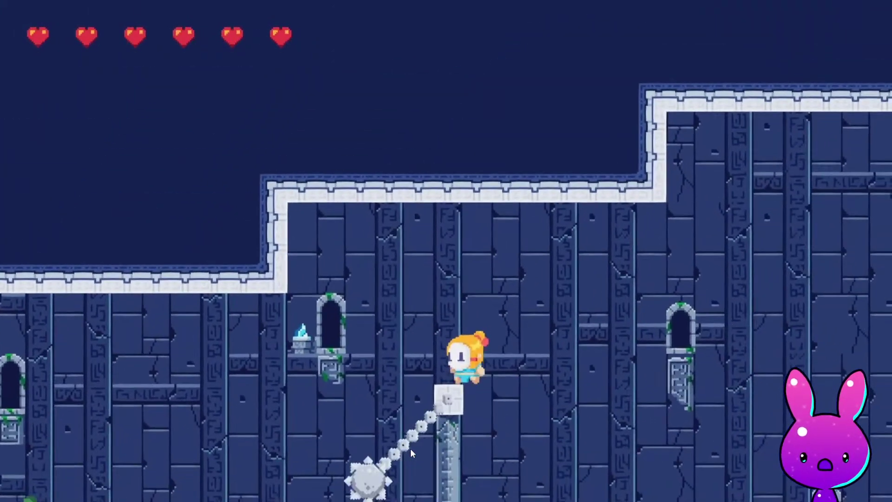
pyautogui.rightClick(411, 448)
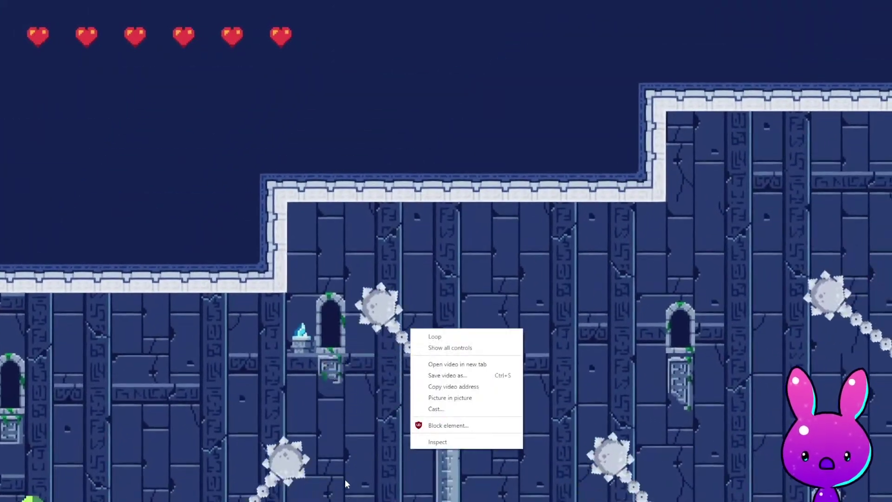
pyautogui.click(334, 269)
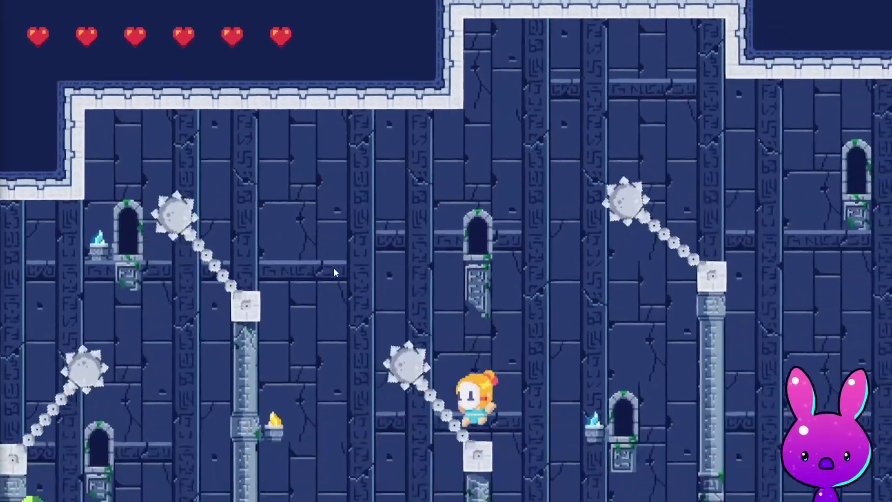
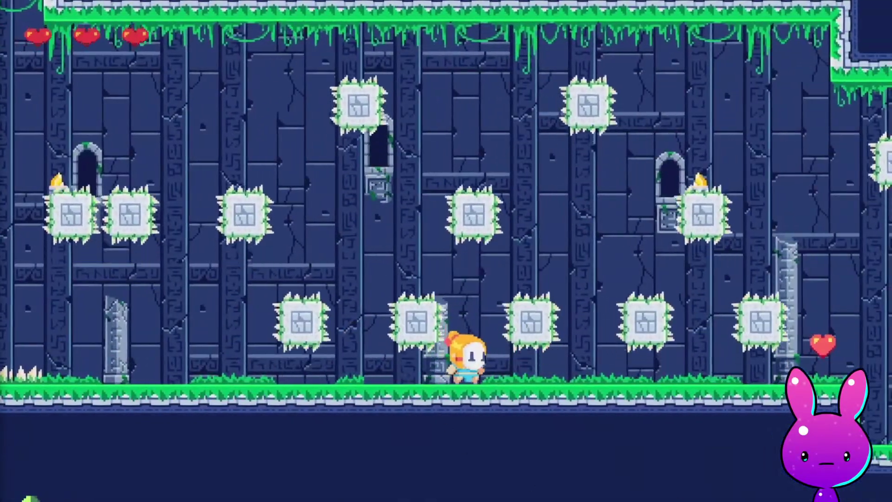
pyautogui.press('Escape')
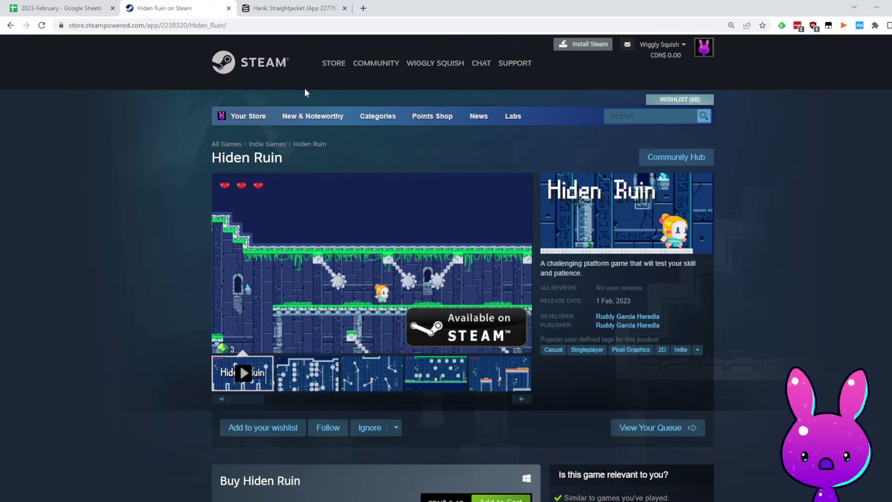
# Open the SteamDB charts for Hiden Ruin, app 2238320, and examine its player charts and store data
pyautogui.doubleClick(159, 26)
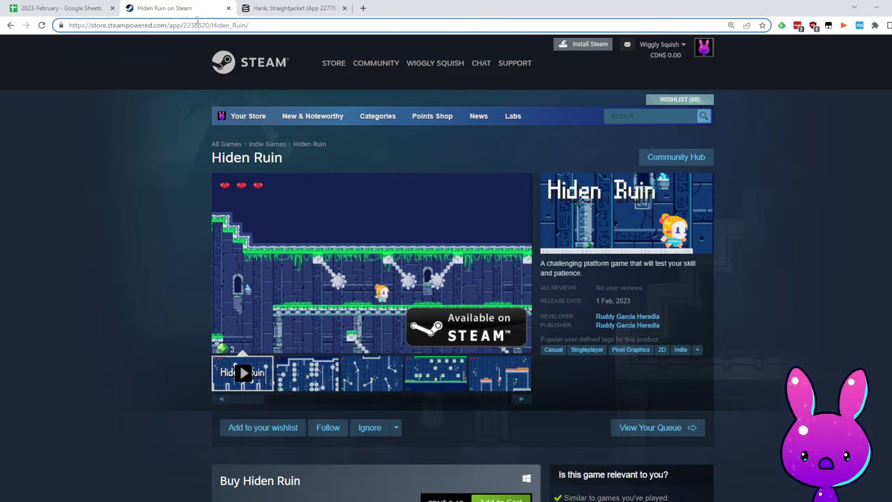
pyautogui.click(273, 6)
pyautogui.doubleClick(183, 25)
pyautogui.write('2238320')
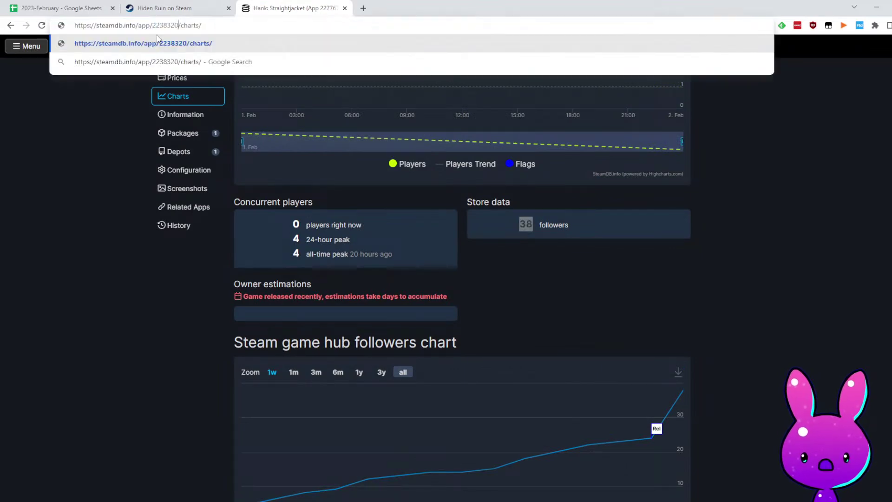
pyautogui.press('Return')
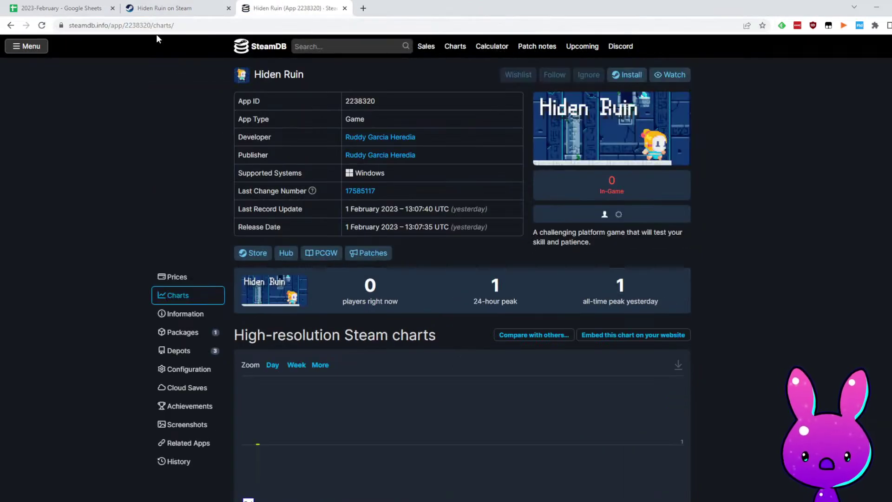
pyautogui.scroll(-10, 581, 420)
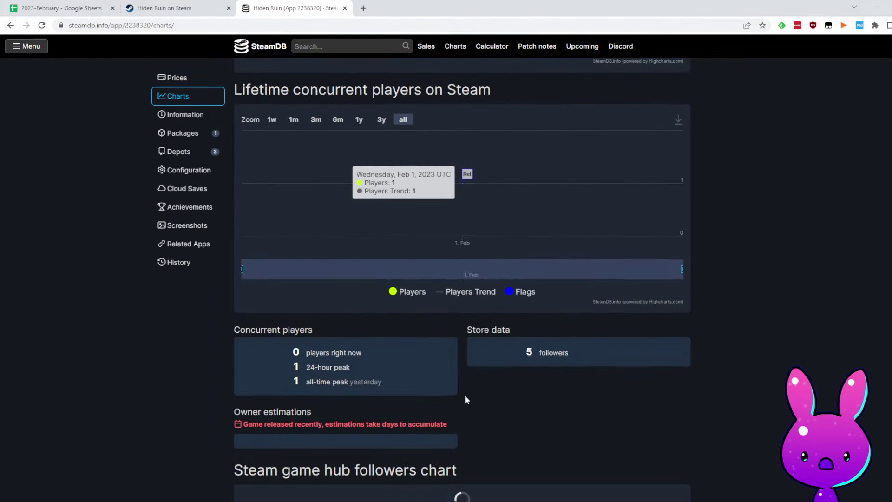
pyautogui.scroll(-1, 561, 310)
pyautogui.scroll(2, 576, 332)
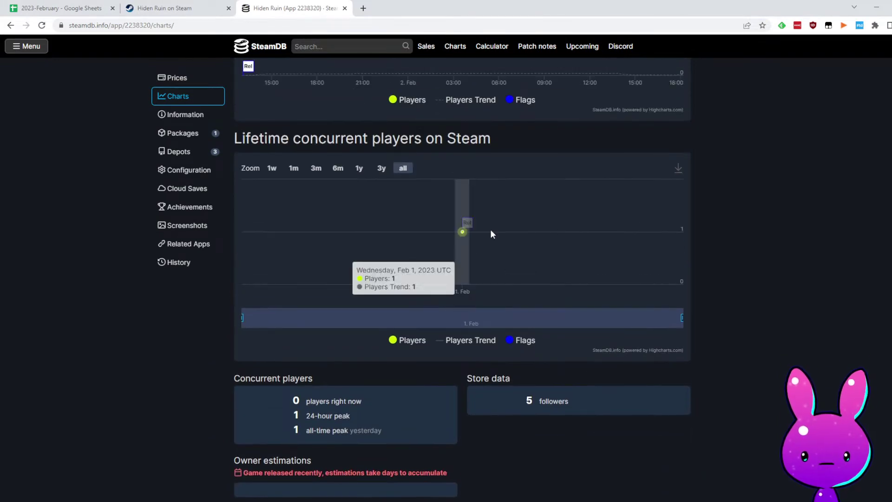
# Find the first date on Hiden Ruin's SteamDB followers chart and record 1/10/2023 as its store release date in the spreadsheet
pyautogui.scroll(-6, 565, 264)
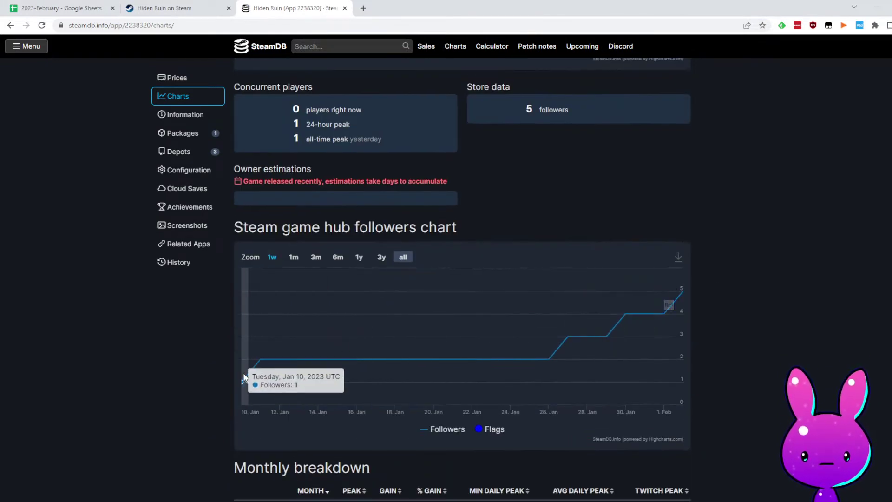
pyautogui.click(98, 11)
pyautogui.click(440, 212)
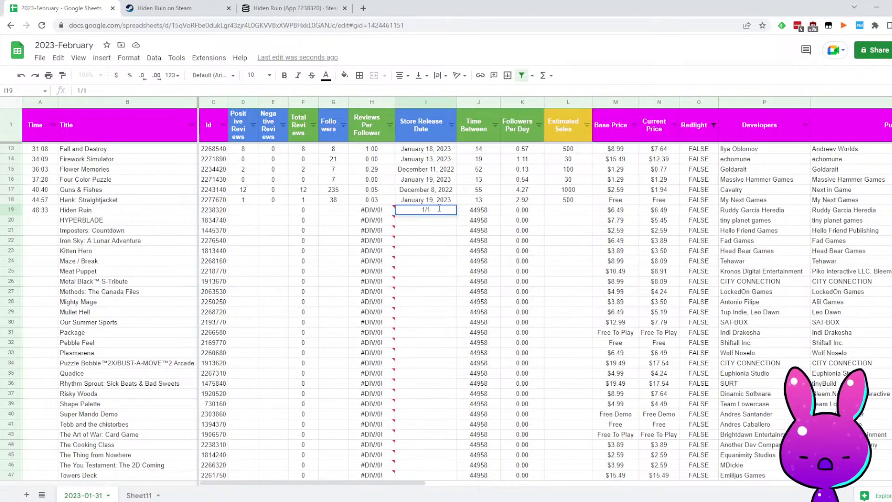
pyautogui.write('1/10/2023')
pyautogui.press('Left')
pyautogui.press('Left')
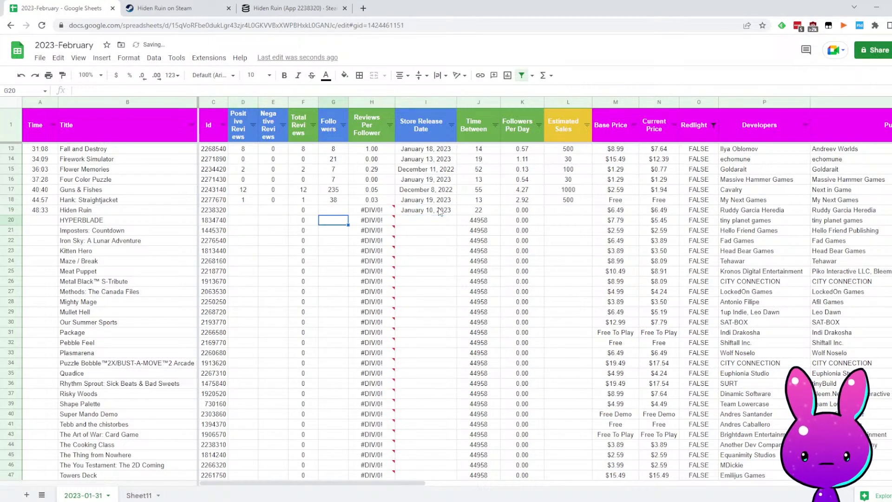
# Check Hiden Ruin's store data on SteamDB and record 5 followers, 0 positive reviews and 0 negative reviews in its row
pyautogui.click(254, 5)
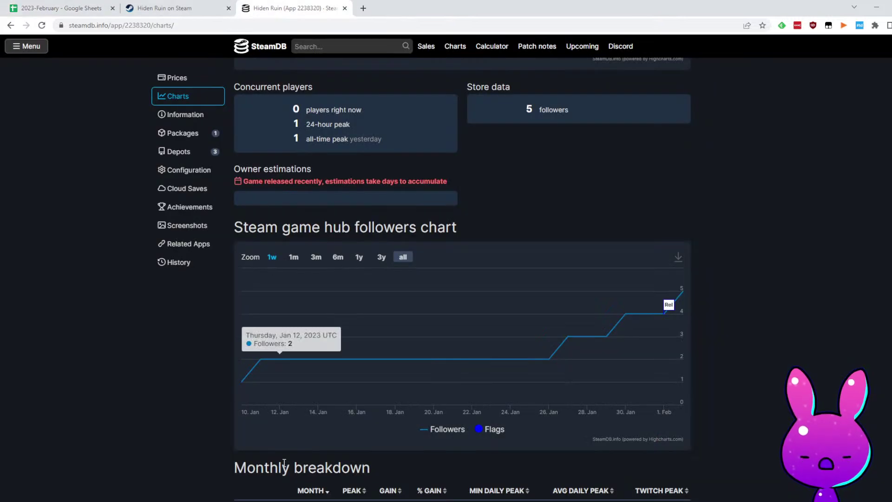
pyautogui.scroll(4, 189, 271)
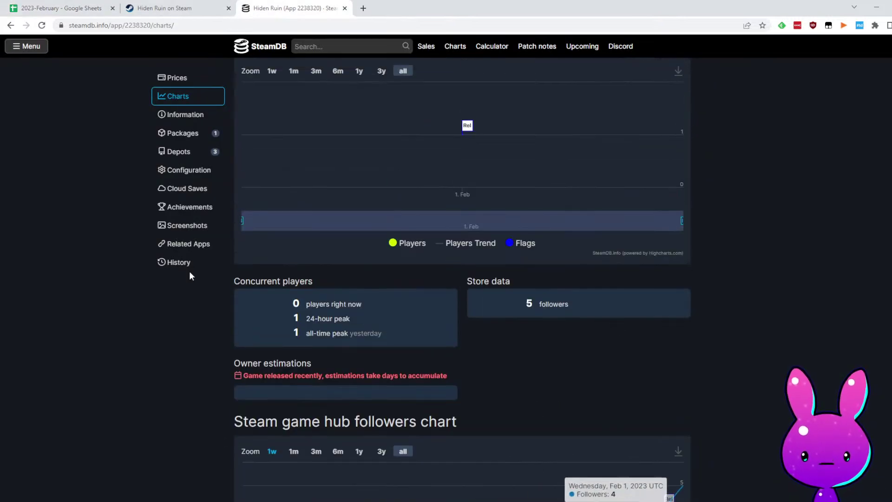
pyautogui.click(60, 8)
pyautogui.write('5')
pyautogui.press('Left')
pyautogui.press('Left')
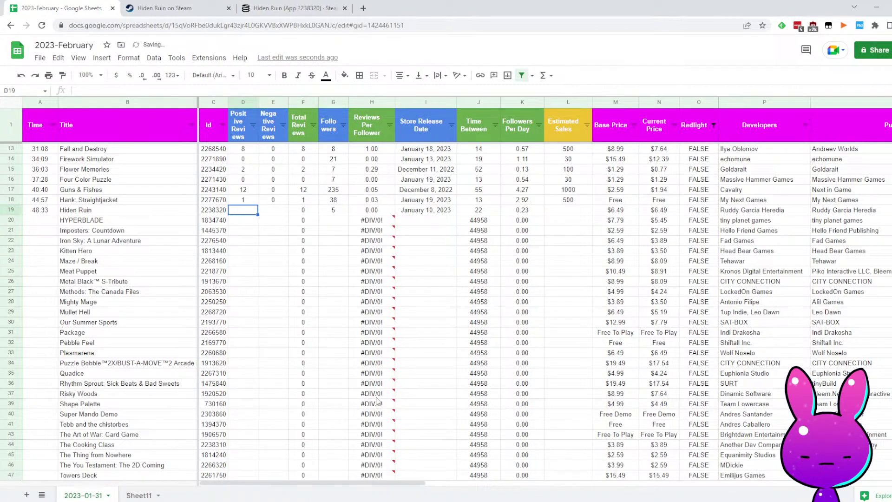
pyautogui.press('Tab')
pyautogui.write('0')
# Recheck the Hiden Ruin charts on SteamDB and record 20 as its estimated sales in the spreadsheet
pyautogui.click(548, 273)
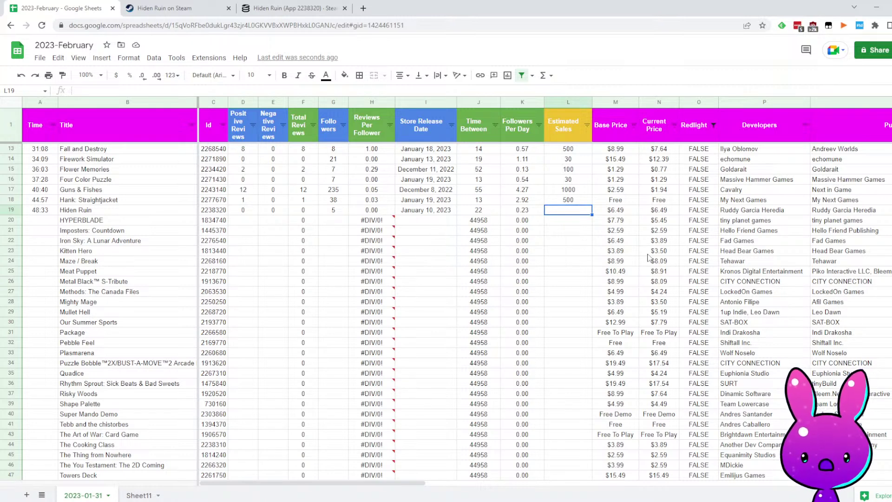
pyautogui.click(274, 8)
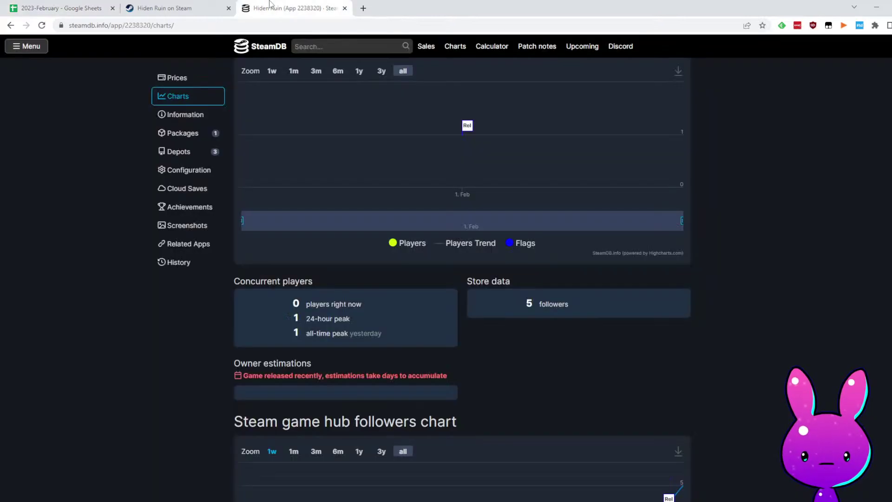
pyautogui.scroll(-3, 314, 348)
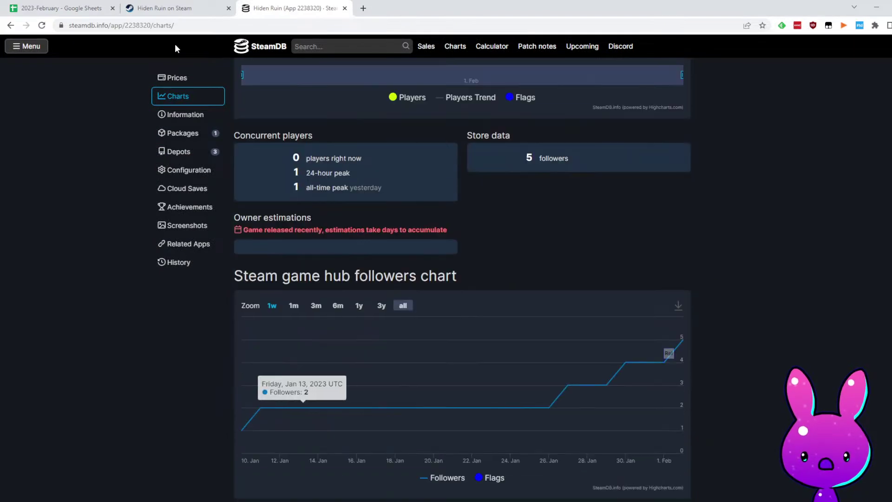
pyautogui.click(163, 6)
pyautogui.click(63, 5)
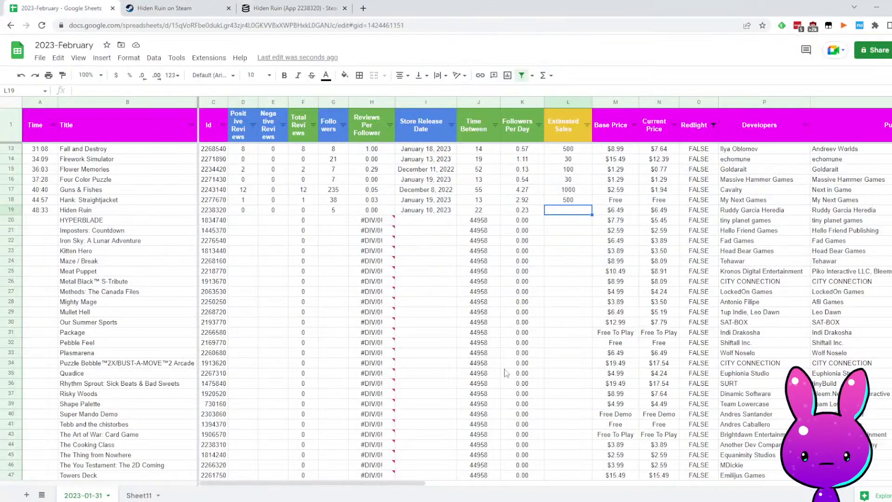
pyautogui.click(553, 213)
pyautogui.scroll(1, 589, 242)
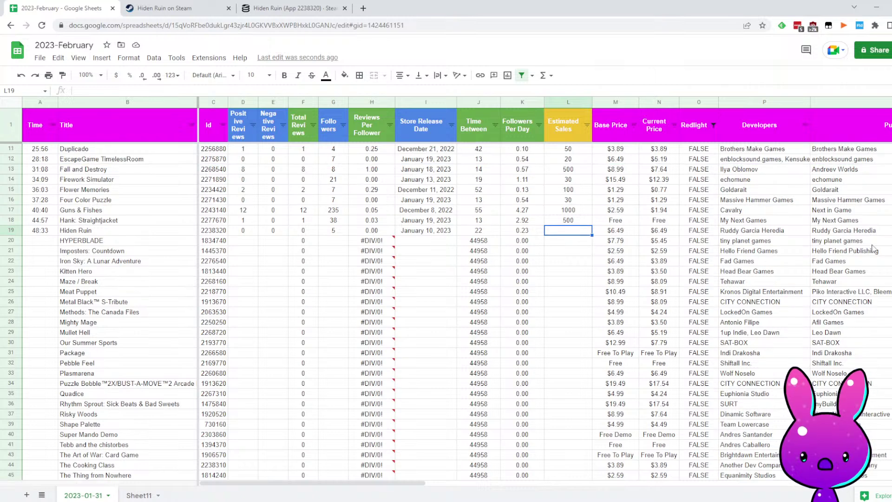
# Record 50:40 as the time for HYPERBLADE and go to its positive reviews cell
pyautogui.press('Left')
pyautogui.press('Left')
pyautogui.press('Left')
pyautogui.press('Left')
pyautogui.press('Left')
pyautogui.press('Up')
pyautogui.press('Left')
pyautogui.press('Left')
pyautogui.press('Left')
pyautogui.press('Left')
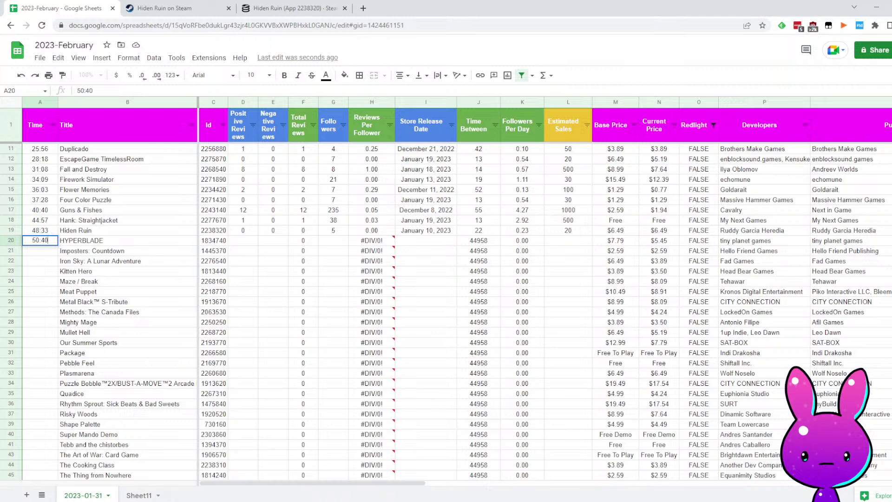
pyautogui.press('Up')
pyautogui.press('Right')
pyautogui.press('Up')
pyautogui.press('Right')
pyautogui.press('Right')
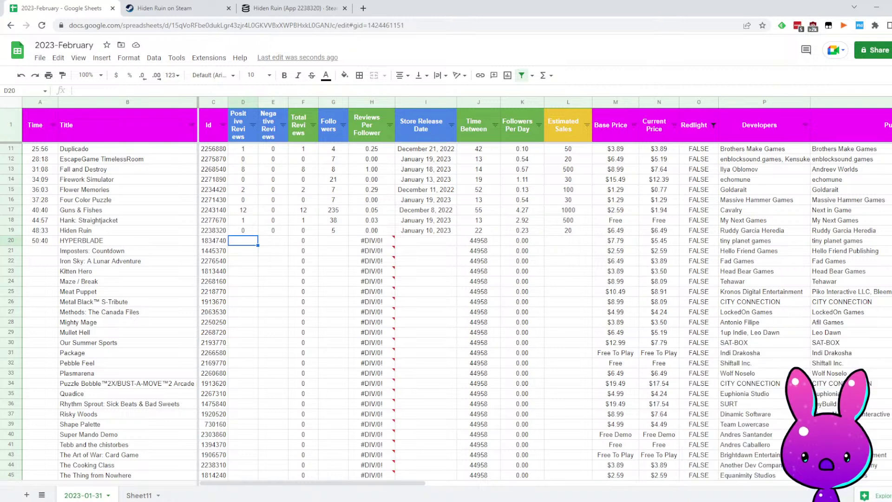
# Open the Steam store page of HYPERBLADE using its app ID 1834740
pyautogui.scroll(-3, 529, 330)
pyautogui.scroll(1, 523, 344)
pyautogui.click(167, 4)
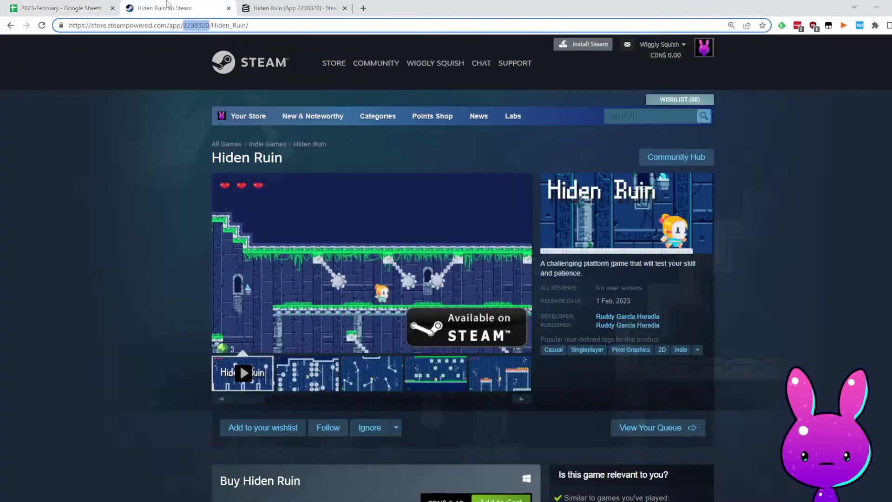
pyautogui.write('1834740')
pyautogui.press('Return')
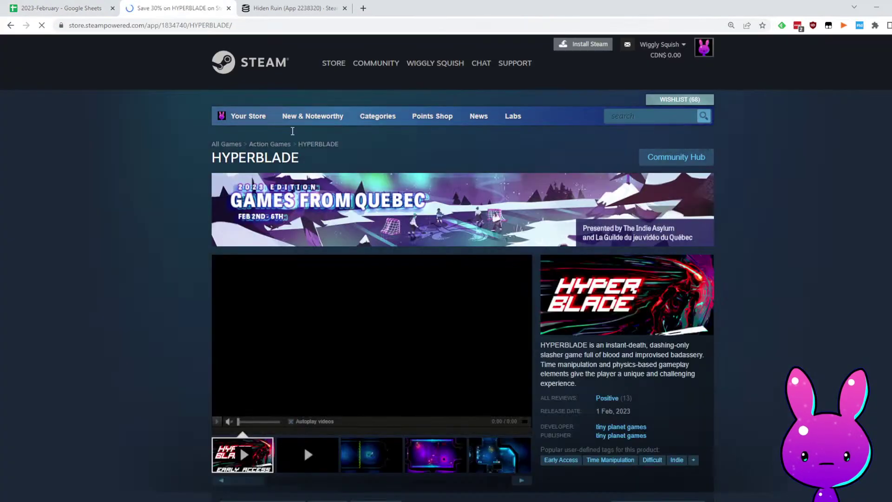
# Read the short description of HYPERBLADE and watch its trailer in full screen, ending back on the store page
pyautogui.scroll(-2, 731, 286)
pyautogui.moveTo(544, 248); pyautogui.dragTo(637, 253)
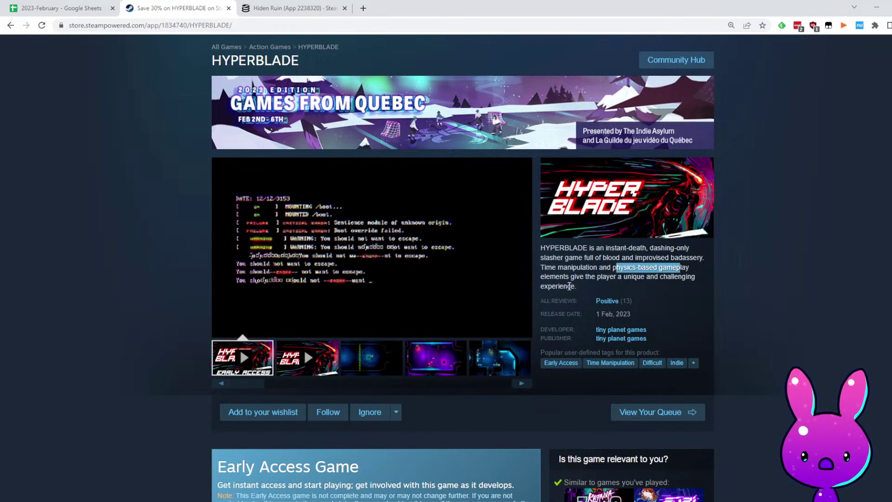
pyautogui.moveTo(576, 277); pyautogui.dragTo(685, 281)
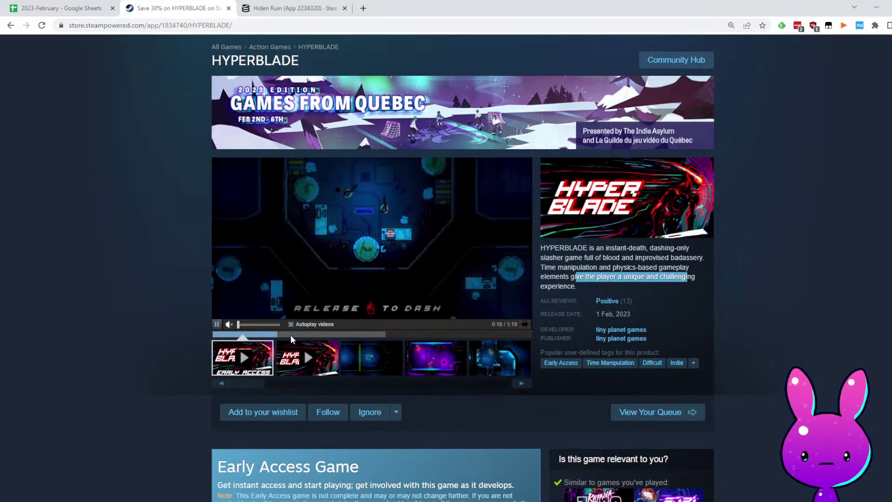
pyautogui.click(526, 327)
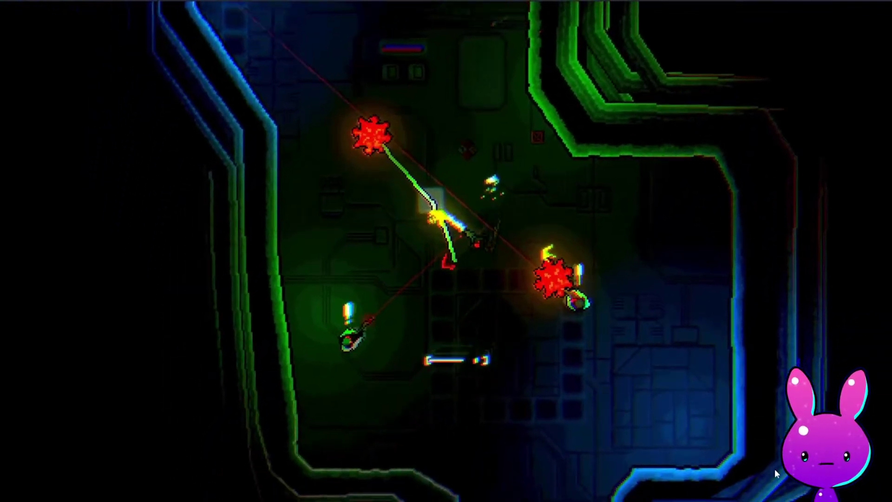
pyautogui.press('Escape')
pyautogui.click(353, 119)
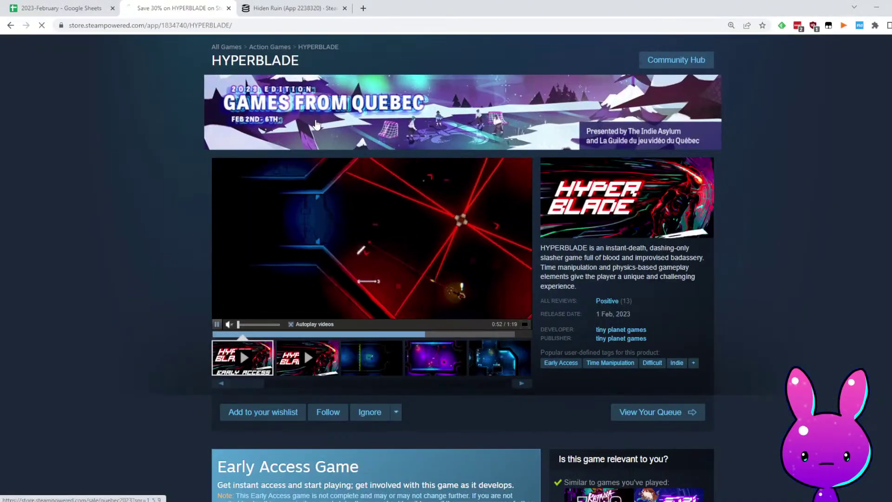
pyautogui.hotkey('alt', 'Left')
# Look through the HYPERBLADE store page from the early access section and system requirements down to the customer reviews
pyautogui.scroll(-12, 517, 239)
pyautogui.scroll(-20, 550, 402)
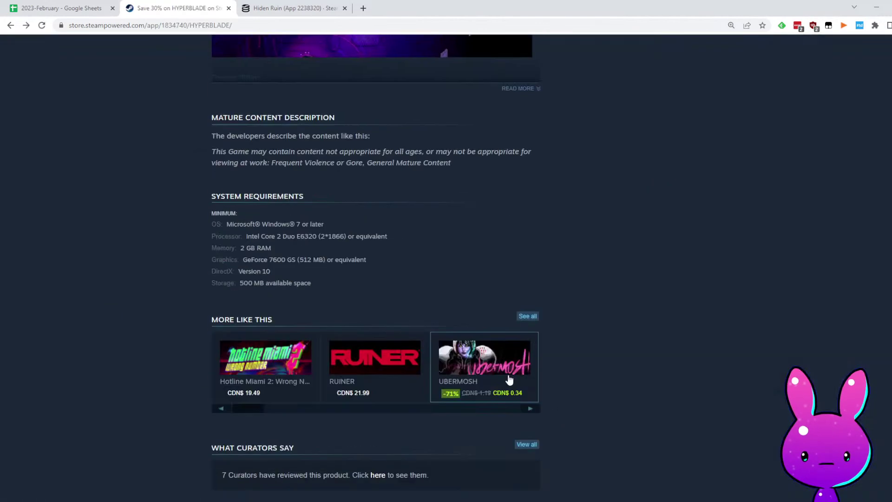
pyautogui.scroll(20, 476, 318)
pyautogui.scroll(-8, 306, 336)
pyautogui.scroll(-20, 646, 422)
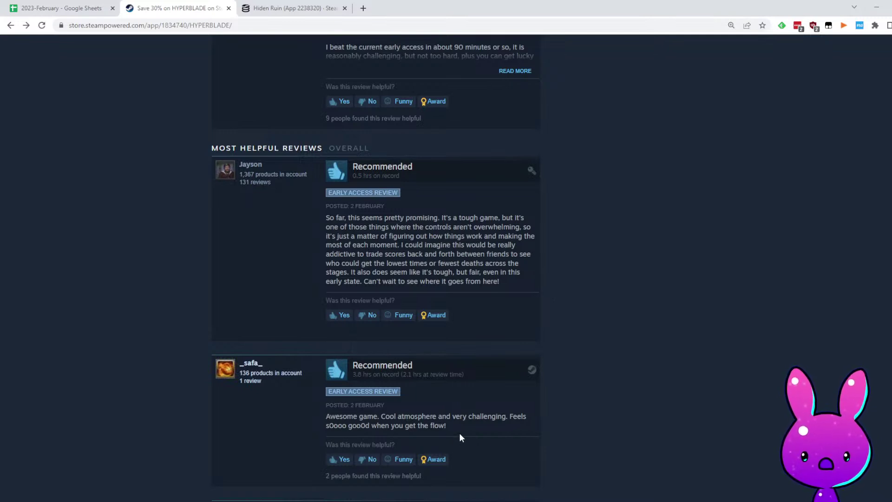
# Read the most helpful customer reviews of HYPERBLADE and examine the overall review summary above them
pyautogui.moveTo(326, 217); pyautogui.dragTo(481, 230)
pyautogui.click(486, 253)
pyautogui.moveTo(379, 218); pyautogui.dragTo(442, 224)
pyautogui.click(479, 237)
pyautogui.scroll(-9, 493, 258)
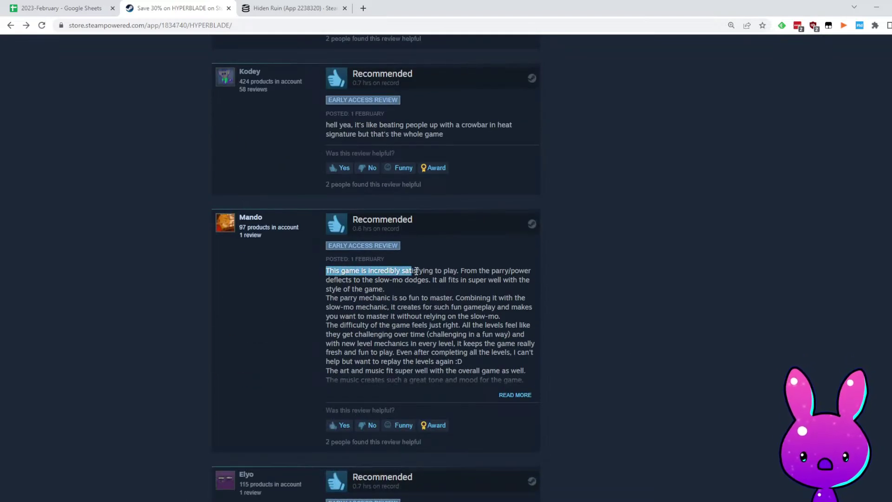
pyautogui.click(457, 274)
pyautogui.scroll(-4, 455, 191)
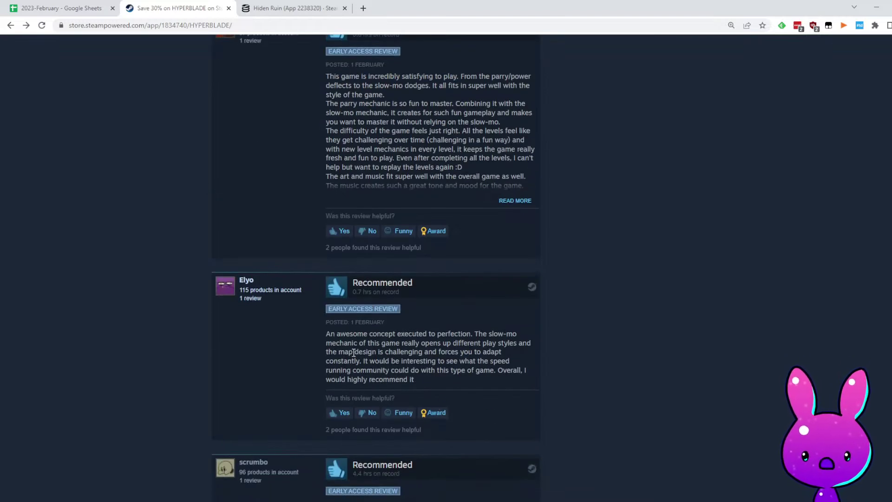
pyautogui.moveTo(481, 336); pyautogui.dragTo(479, 347)
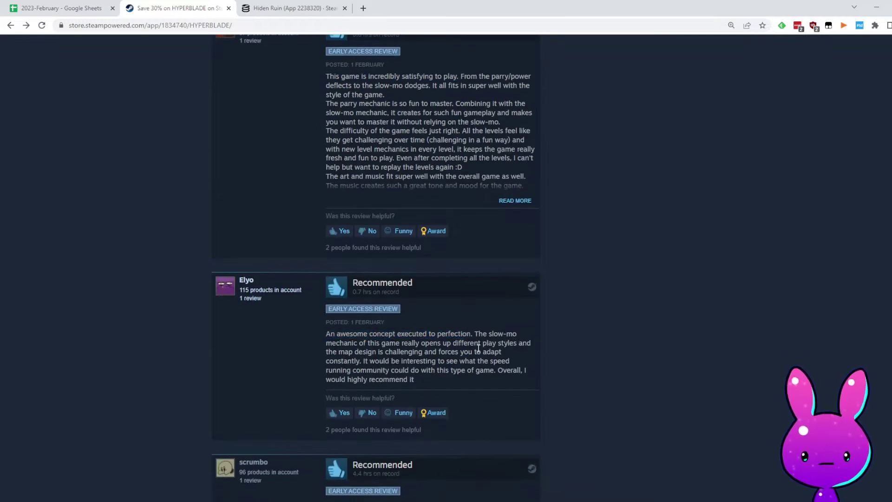
pyautogui.scroll(-2, 490, 366)
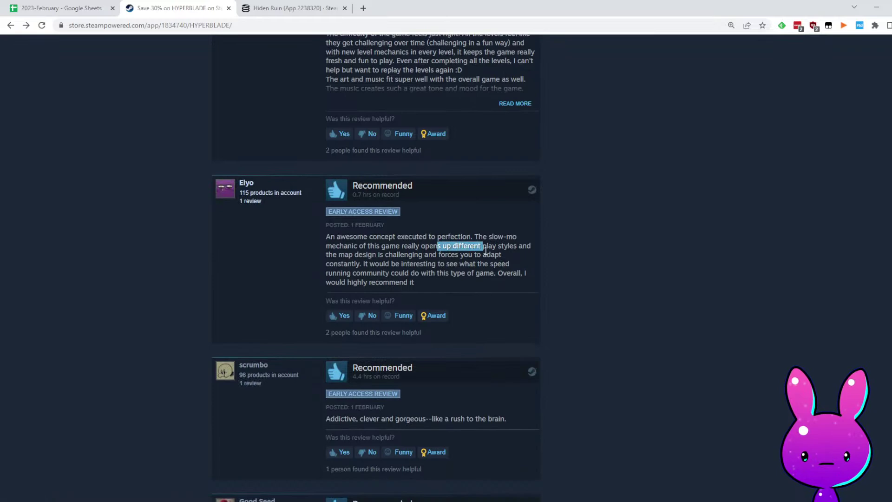
pyautogui.moveTo(485, 251); pyautogui.dragTo(534, 256)
pyautogui.click(396, 269)
pyautogui.moveTo(441, 267); pyautogui.dragTo(455, 267)
pyautogui.scroll(-4, 455, 266)
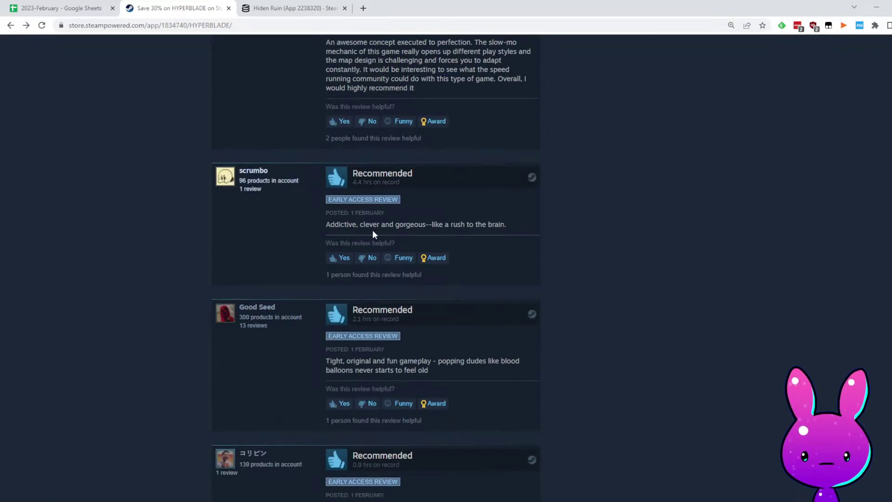
pyautogui.tripleClick(499, 224)
pyautogui.moveTo(505, 228); pyautogui.dragTo(474, 222)
pyautogui.scroll(-4, 421, 261)
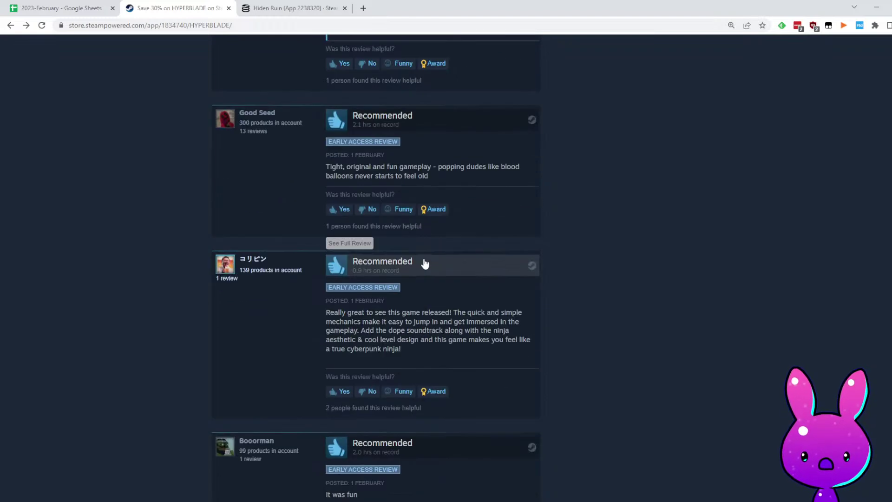
pyautogui.scroll(-5, 510, 274)
pyautogui.scroll(5, 543, 286)
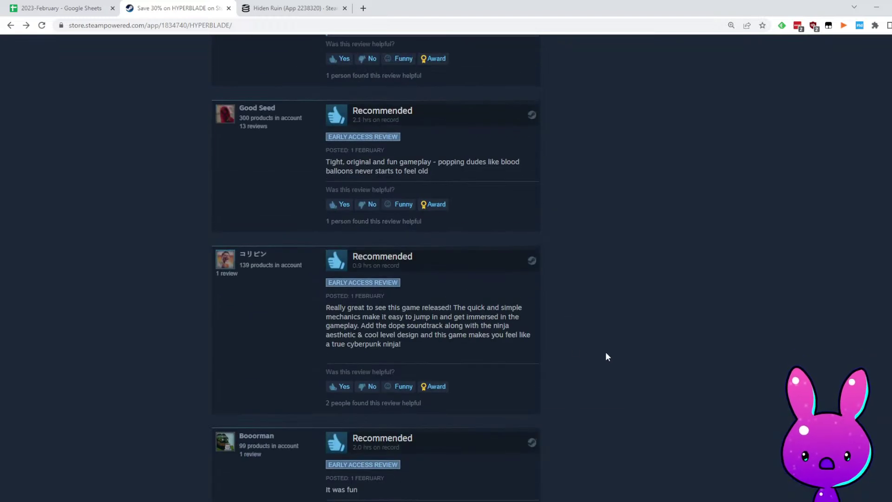
pyautogui.scroll(1, 541, 216)
pyautogui.scroll(-6, 541, 216)
pyautogui.scroll(20, 450, 388)
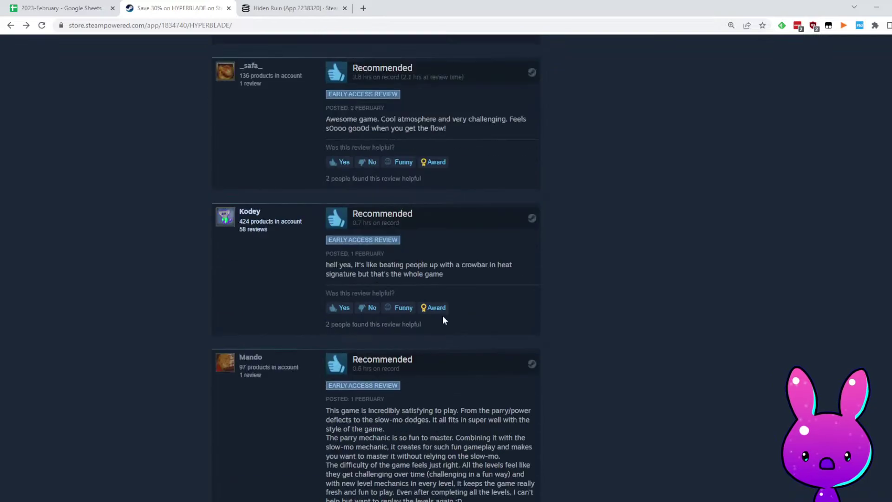
pyautogui.scroll(12, 461, 331)
pyautogui.scroll(-4, 478, 395)
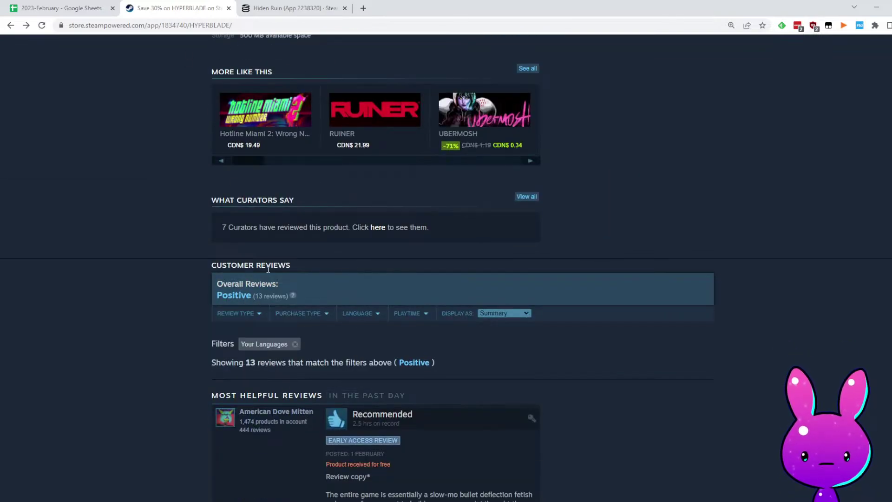
# Check the review type breakdown of HYPERBLADE and record 15 positive and 0 negative reviews in the spreadsheet
pyautogui.moveTo(239, 321)
pyautogui.click(19, 5)
pyautogui.write('5')
pyautogui.press('Tab')
pyautogui.press('Tab')
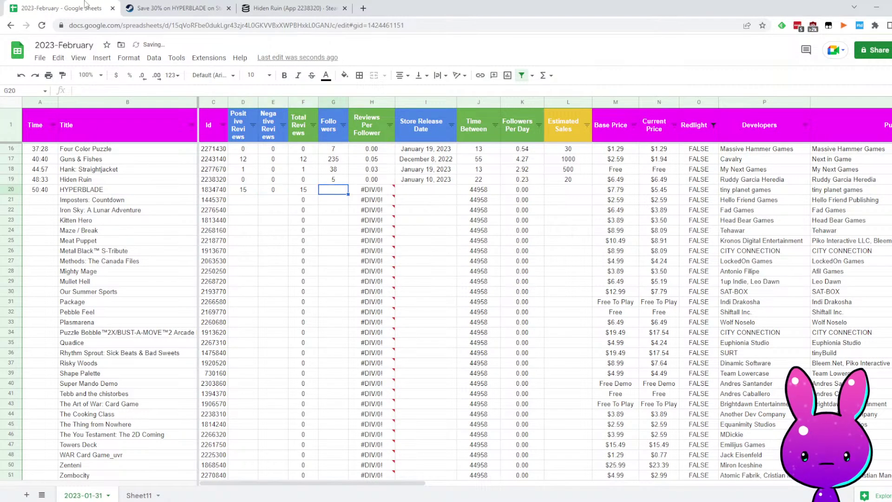
# Open the SteamDB charts for HYPERBLADE using the app ID 1834740 copied from its store page address
pyautogui.click(165, 8)
pyautogui.doubleClick(186, 25)
pyautogui.hotkey('ctrl', 'c')
pyautogui.click(271, 7)
pyautogui.doubleClick(142, 26)
pyautogui.hotkey('ctrl', 'v')
pyautogui.press('Return')
# Copy the HYPERBLADE follower count from the SteamDB store data and record 120 followers in its spreadsheet row
pyautogui.scroll(-4, 534, 310)
pyautogui.scroll(3, 558, 346)
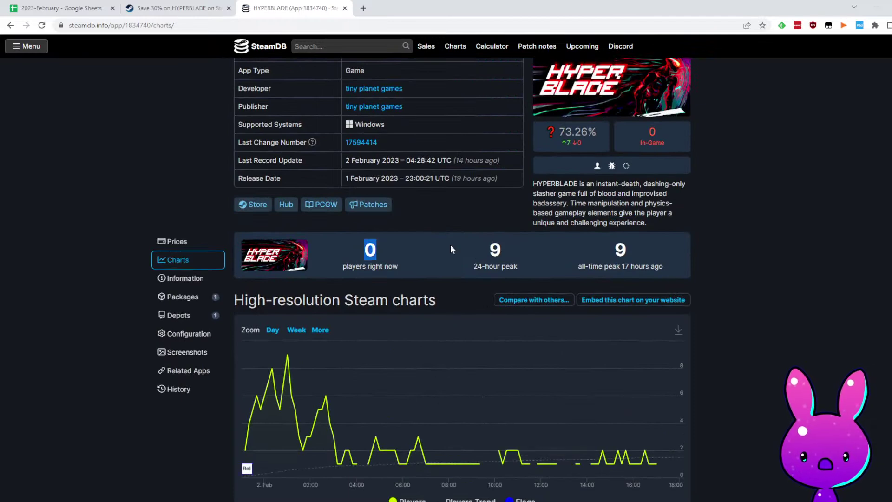
pyautogui.scroll(-10, 650, 371)
pyautogui.scroll(-5, 651, 409)
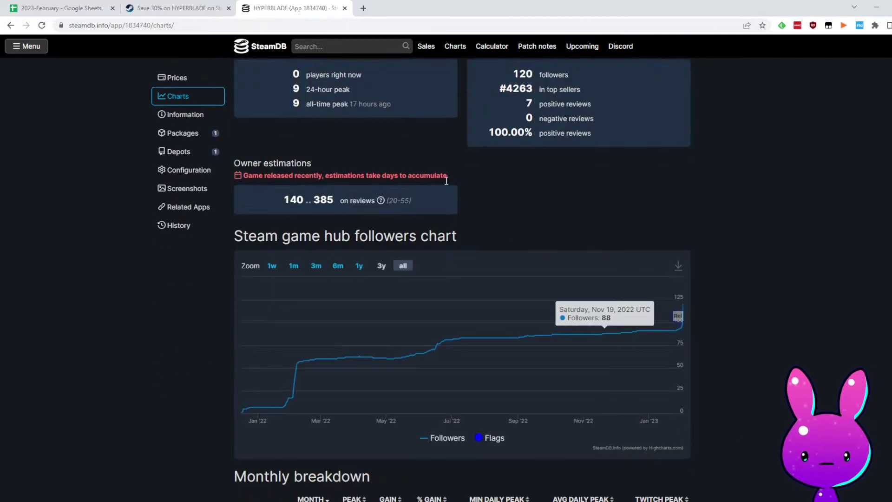
pyautogui.scroll(1, 458, 198)
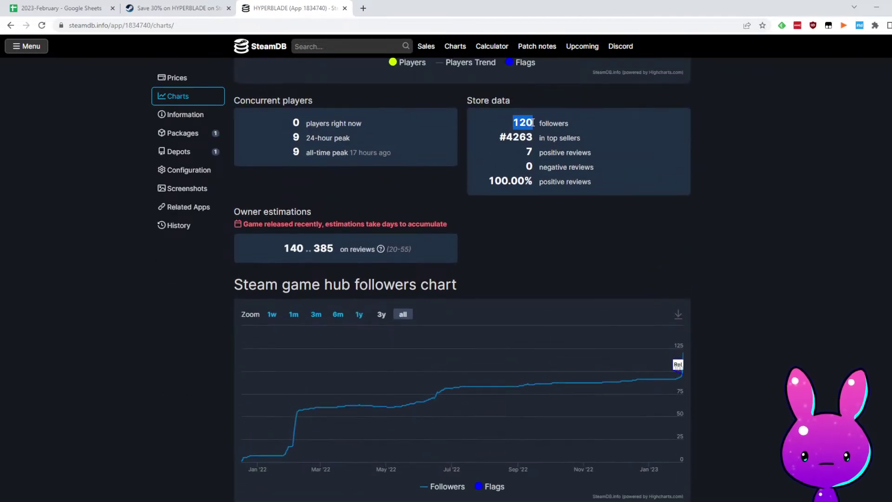
pyautogui.hotkey('ctrl', '1')
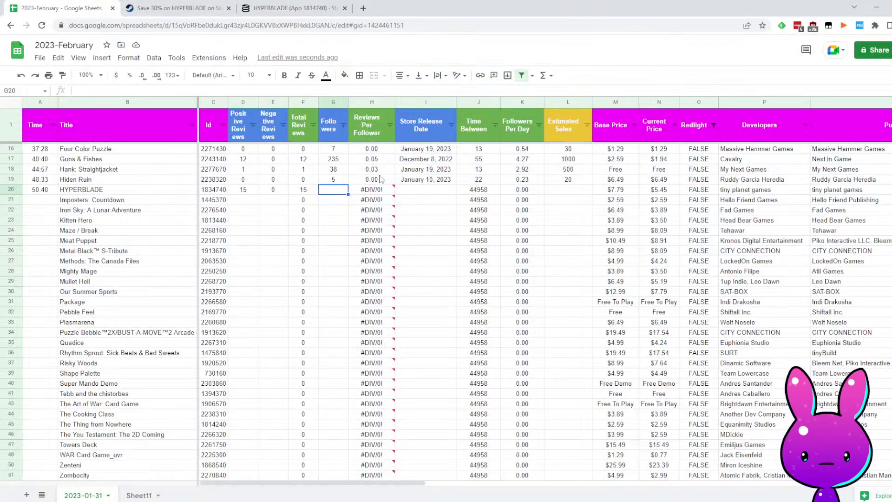
pyautogui.hotkey('ctrl', '3')
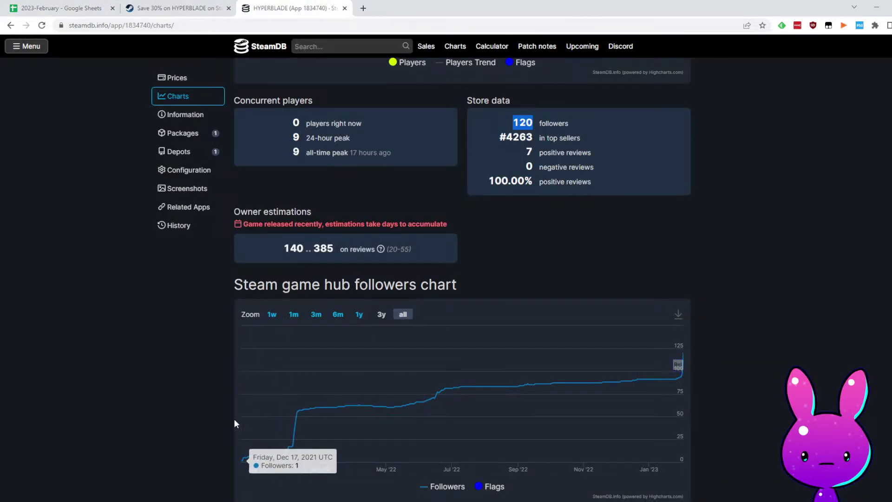
pyautogui.click(117, 4)
pyautogui.hotkey('ctrl', 'v')
# Check the start of the HYPERBLADE followers chart and record December 17, 2022 as its store release date in the spreadsheet
pyautogui.click(297, 8)
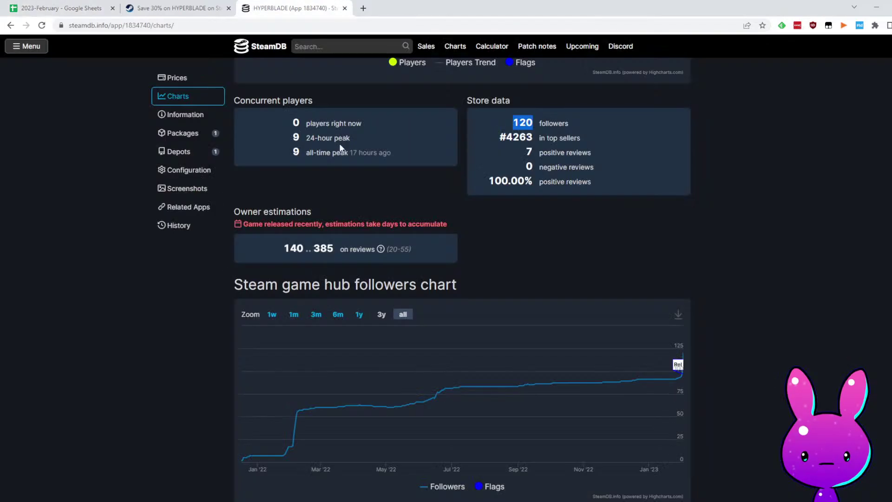
pyautogui.click(70, 8)
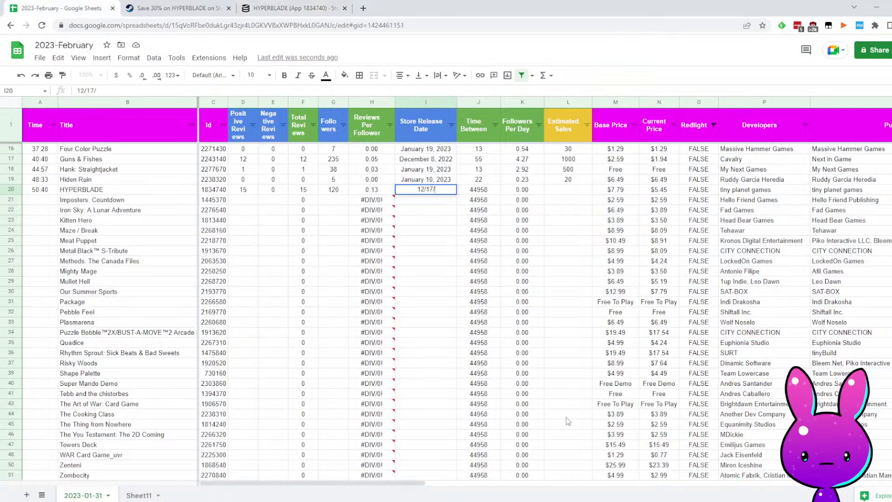
pyautogui.press('Return')
pyautogui.press('Up')
pyautogui.press('Right')
pyautogui.press('Right')
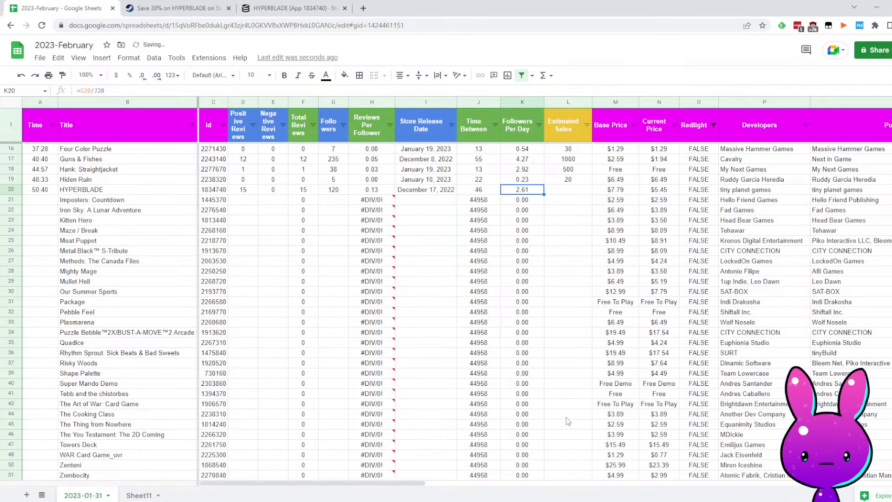
pyautogui.press('Right')
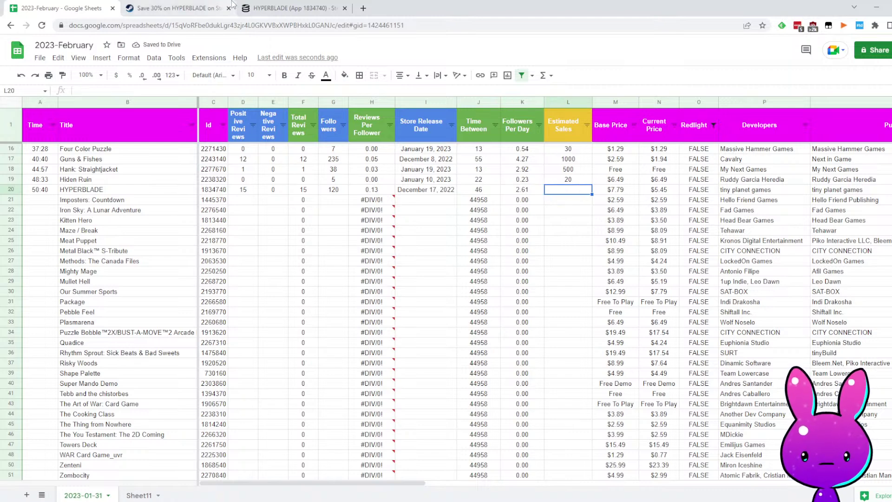
# Expand the full game description on the HYPERBLADE store page and read it down to the system requirements
pyautogui.hotkey('ctrl', 'Tab')
pyautogui.scroll(15, 695, 342)
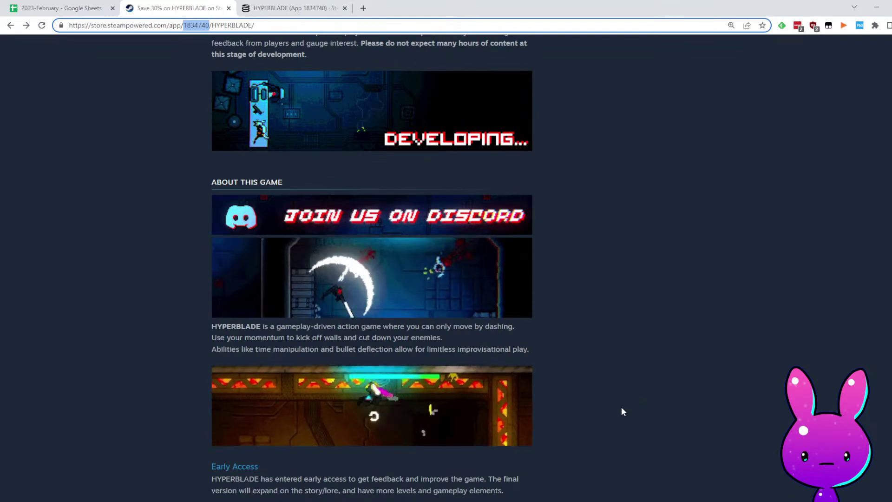
pyautogui.scroll(-5, 623, 412)
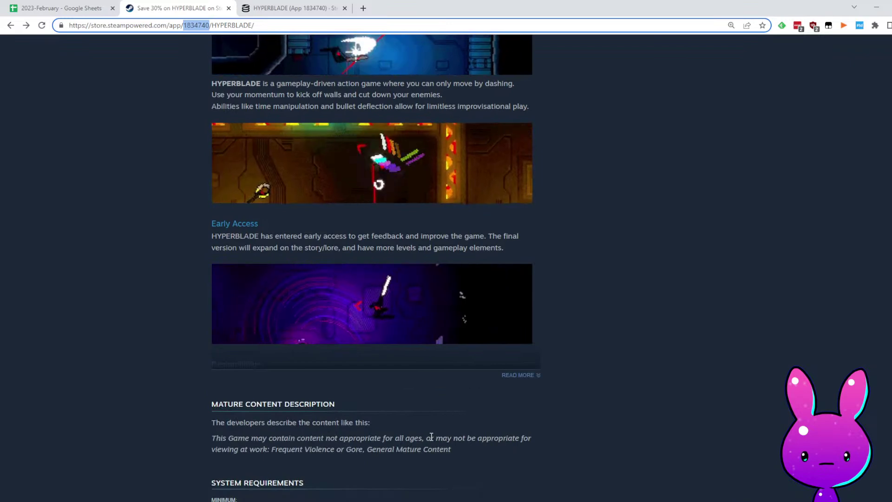
pyautogui.click(508, 378)
pyautogui.scroll(-7, 570, 373)
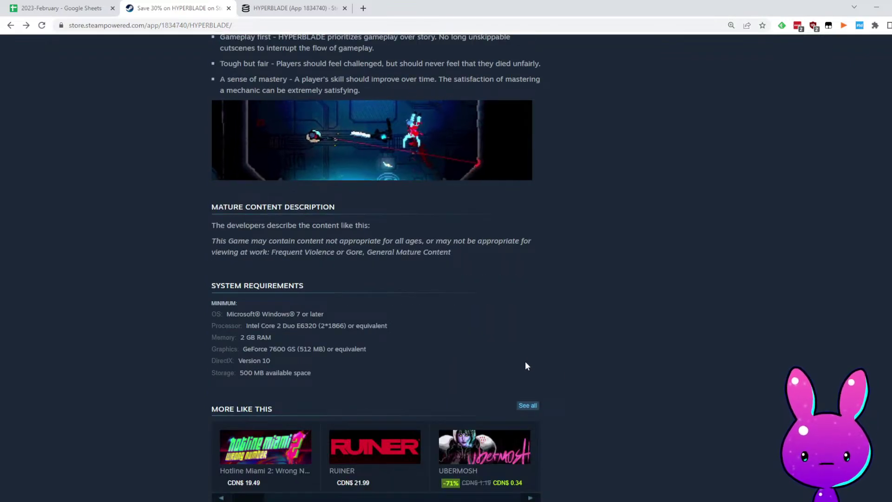
pyautogui.scroll(3, 543, 341)
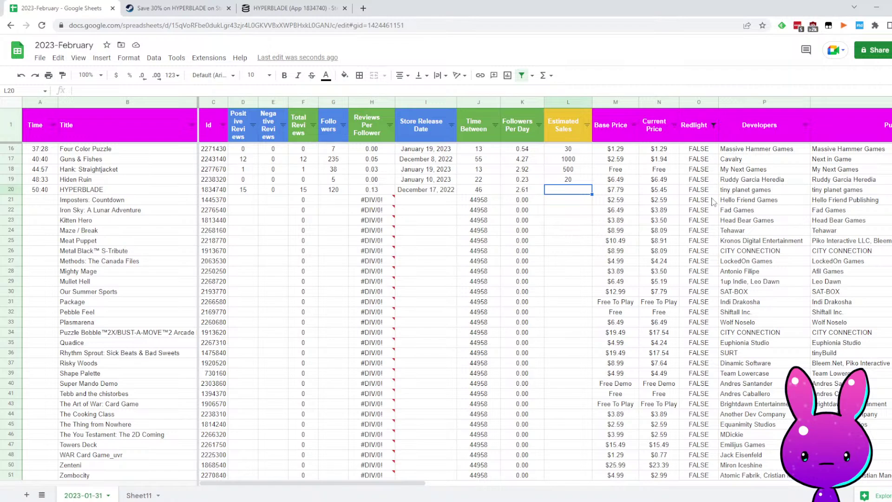
# Reread the short description, the In Development notice and the About This Game section on the HYPERBLADE store page
pyautogui.click(234, 9)
pyautogui.scroll(15, 378, 245)
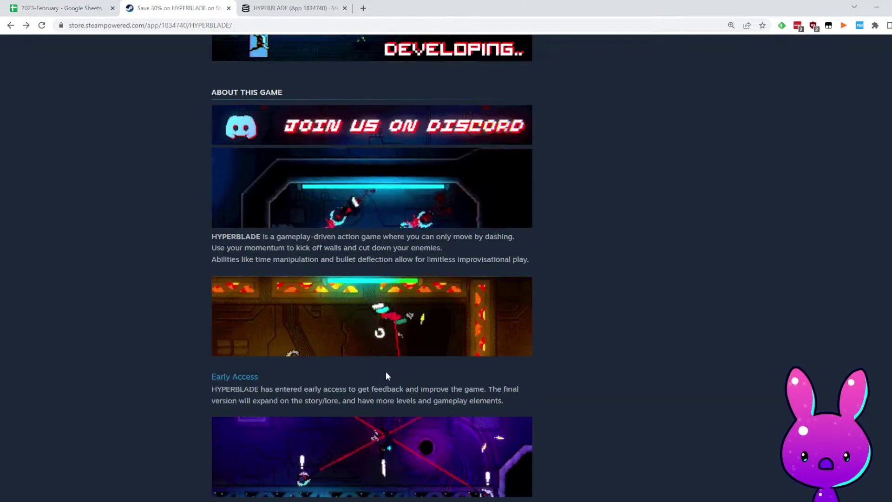
pyautogui.scroll(2, 374, 292)
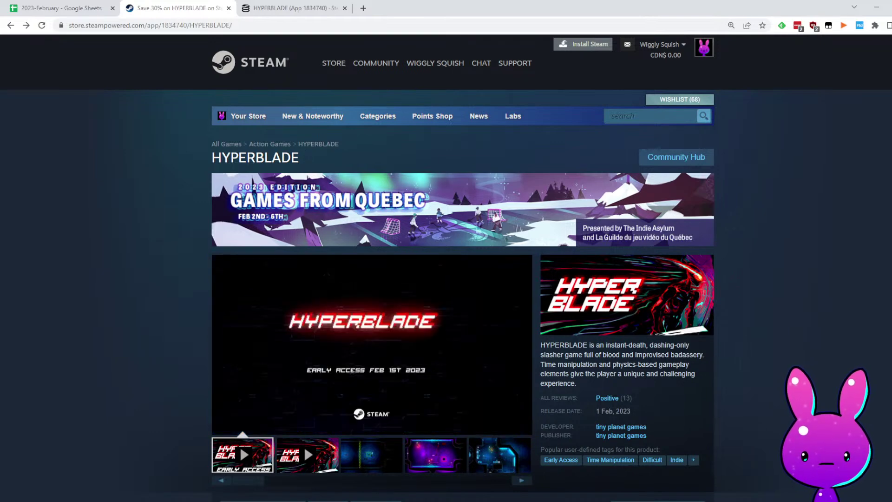
pyautogui.moveTo(550, 345); pyautogui.dragTo(600, 360)
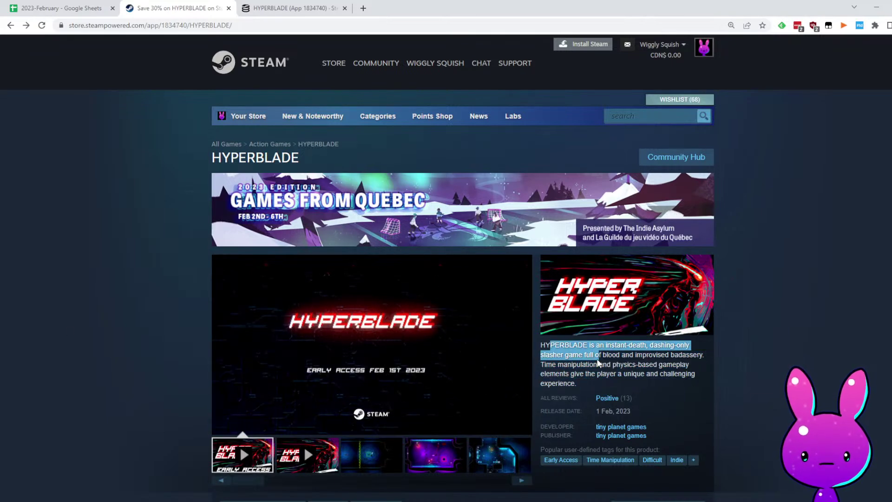
pyautogui.click(825, 354)
pyautogui.scroll(-5, 722, 397)
pyautogui.scroll(-12, 642, 436)
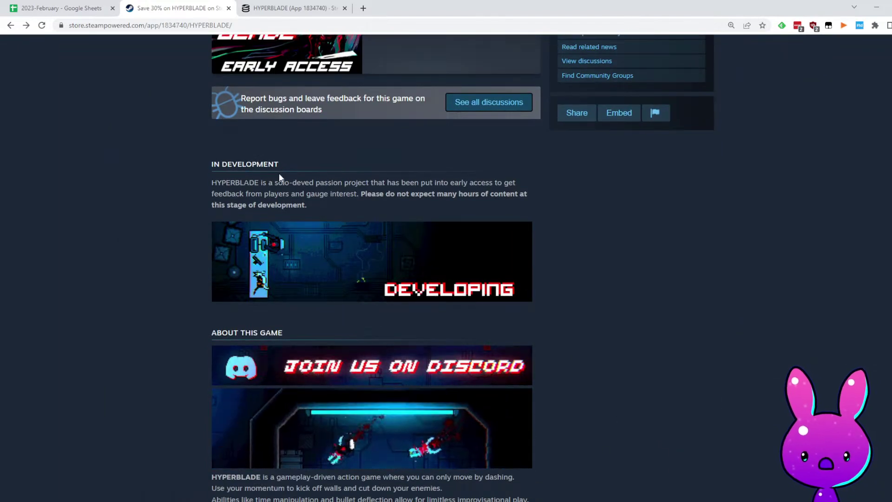
pyautogui.moveTo(274, 183); pyautogui.dragTo(327, 190)
pyautogui.click(766, 253)
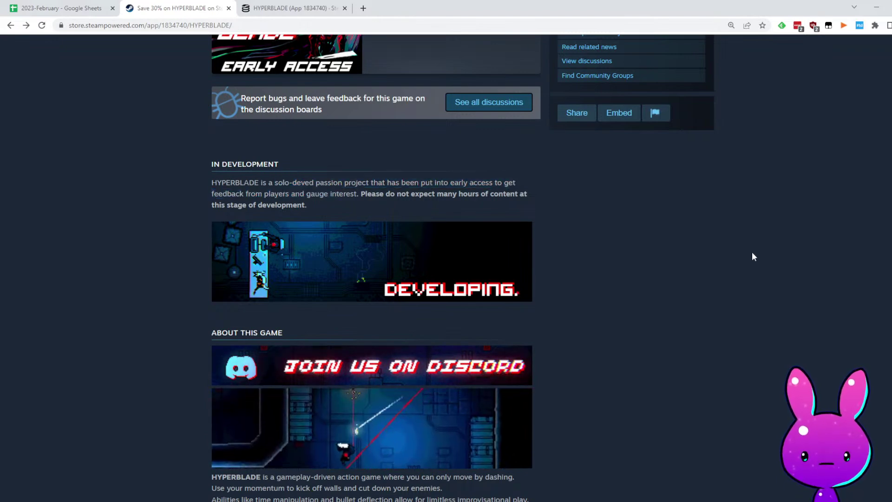
pyautogui.moveTo(367, 194); pyautogui.dragTo(391, 215)
pyautogui.scroll(-5, 440, 455)
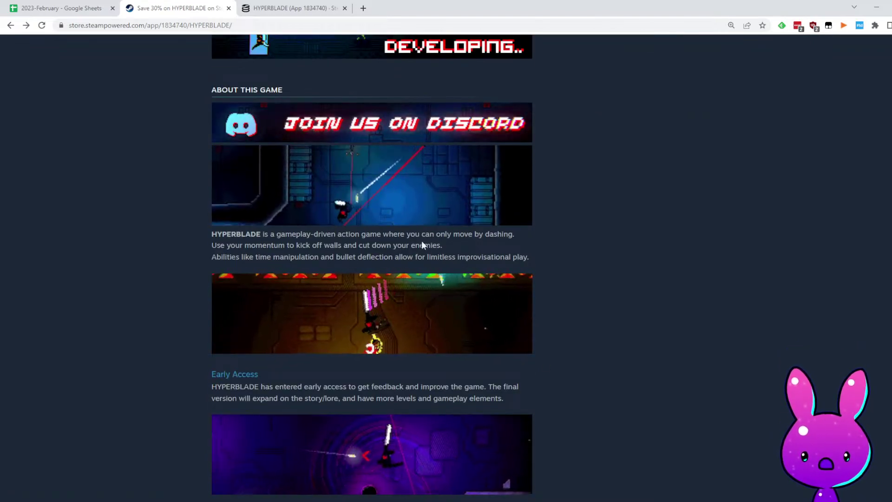
# Record 3000 as the estimated sales of HYPERBLADE in the spreadsheet
pyautogui.click(28, 8)
pyautogui.click(580, 200)
pyautogui.click(569, 184)
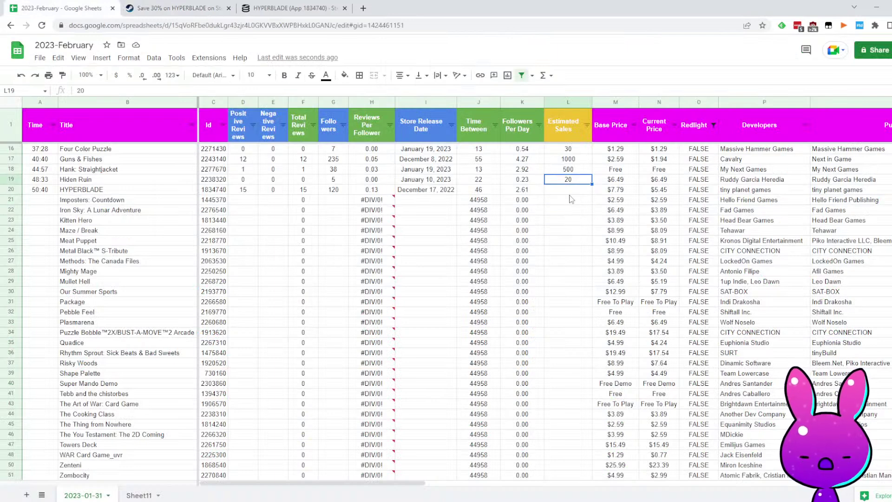
pyautogui.click(564, 194)
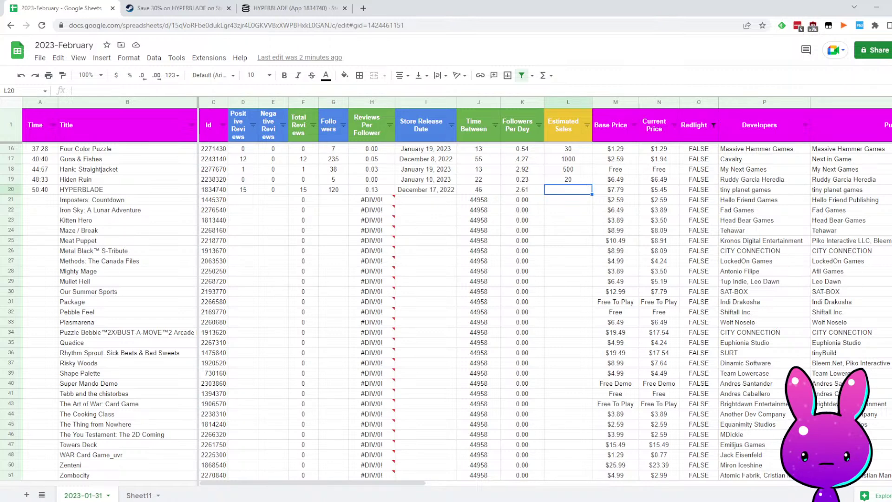
pyautogui.write('00')
pyautogui.press('Return')
pyautogui.press('Down')
pyautogui.press('Left')
pyautogui.press('Up')
pyautogui.press('Up')
pyautogui.press('Right')
pyautogui.press('Left')
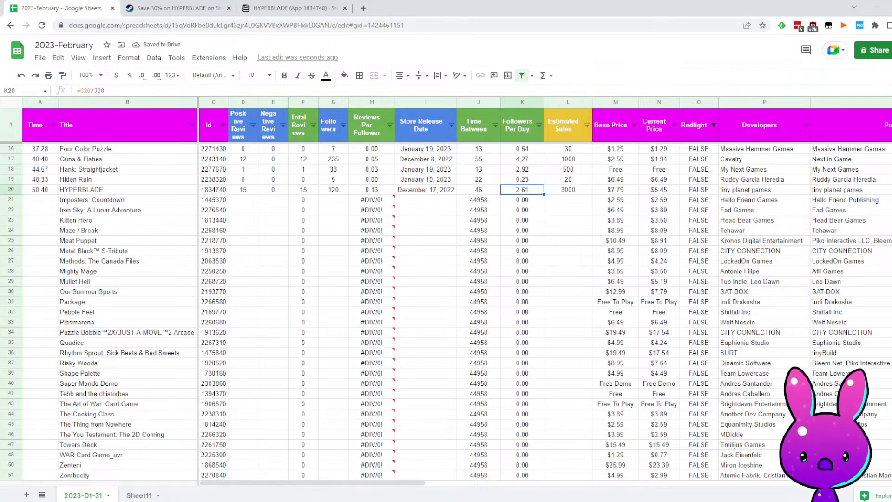
pyautogui.press('Left')
pyautogui.press('Left')
pyautogui.press('Left')
pyautogui.press('Left')
pyautogui.press('Left')
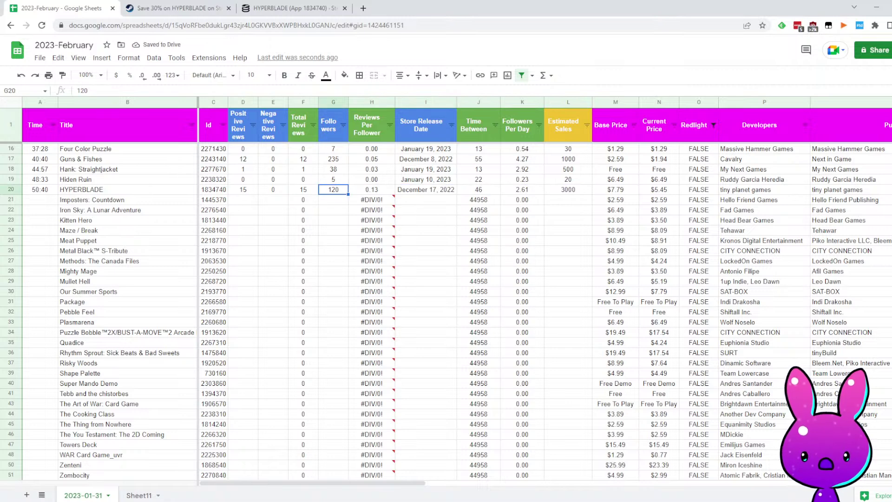
pyautogui.press('Right')
pyautogui.press('Right')
pyautogui.press('Right')
pyautogui.press('Right')
pyautogui.press('Right')
pyautogui.press('Right')
pyautogui.press('Right')
pyautogui.press('Right')
pyautogui.press('Right')
pyautogui.press('Left')
pyautogui.press('Left')
pyautogui.press('Left')
pyautogui.press('Left')
pyautogui.press('Left')
pyautogui.press('Left')
pyautogui.press('Left')
pyautogui.press('Left')
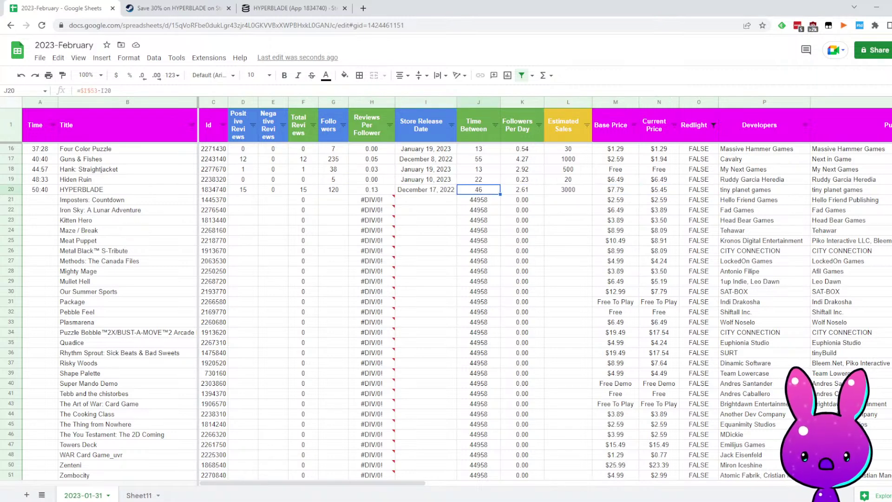
# Enter the time 54:59 for Imposters: Countdown in the spreadsheet and move to its positive reviews cell
pyautogui.press('Down')
pyautogui.press('Left')
pyautogui.press('Left')
pyautogui.press('Left')
pyautogui.press('Left')
pyautogui.press('Left')
pyautogui.press('Left')
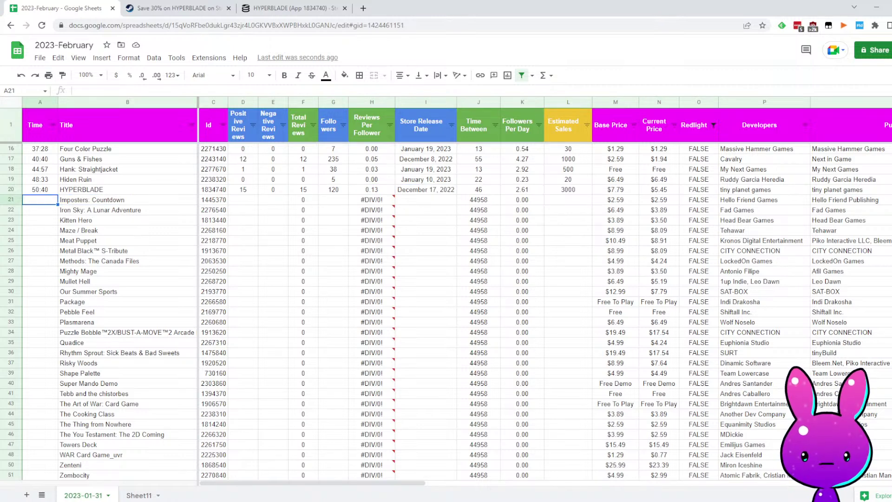
pyautogui.write('54:59')
pyautogui.press('Right')
pyautogui.press('Right')
pyautogui.press('Right')
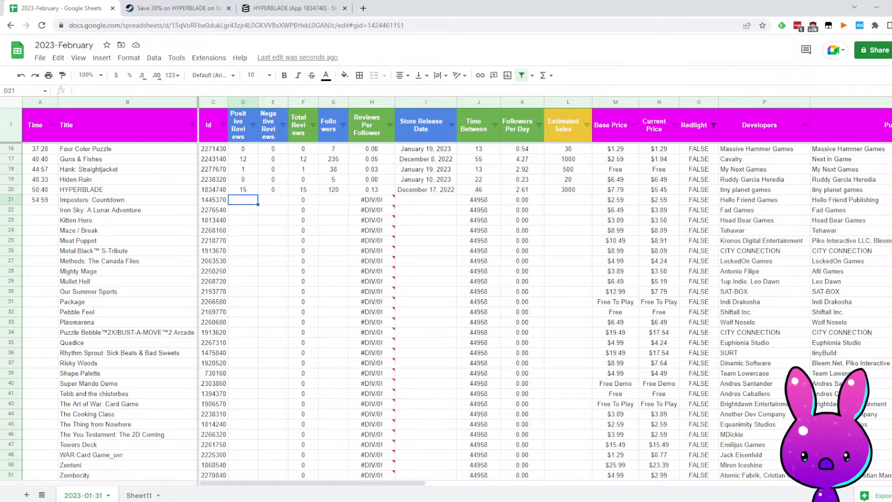
# Open the Steam store page of Imposters: Countdown by its app ID 1445370 and collapse the live broadcast
pyautogui.click(211, 9)
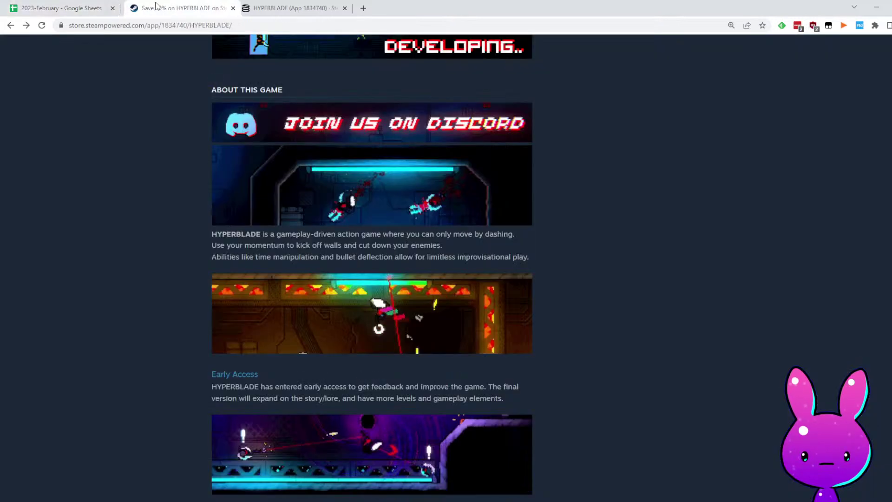
pyautogui.doubleClick(205, 26)
pyautogui.write('1445370')
pyautogui.press('Return')
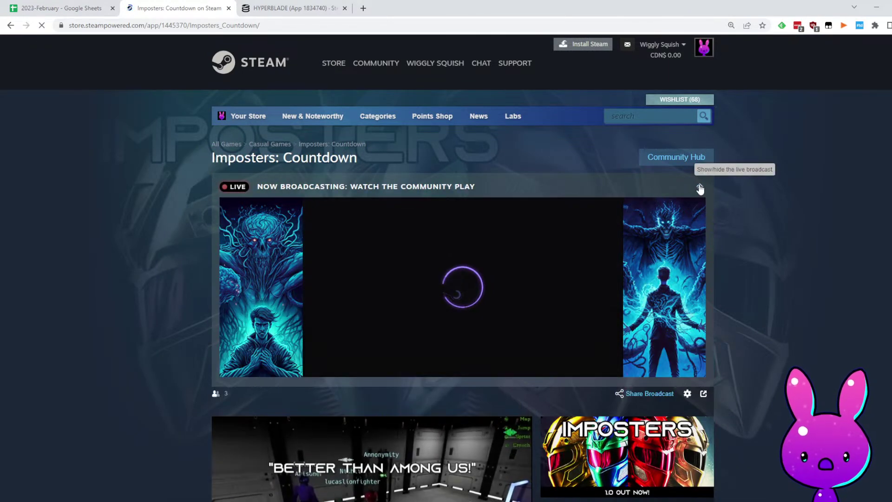
pyautogui.click(699, 185)
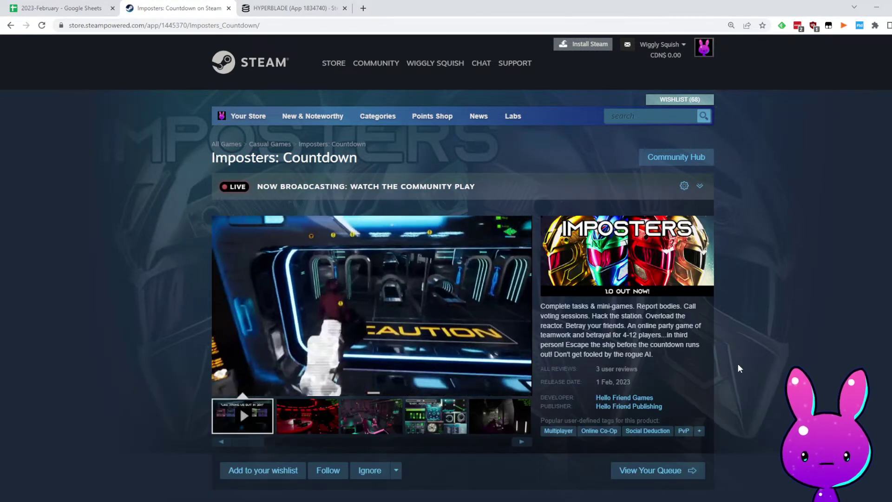
# Read the short description of Imposters: Countdown on its store page, including the player count and the escape premise
pyautogui.scroll(-2, 678, 380)
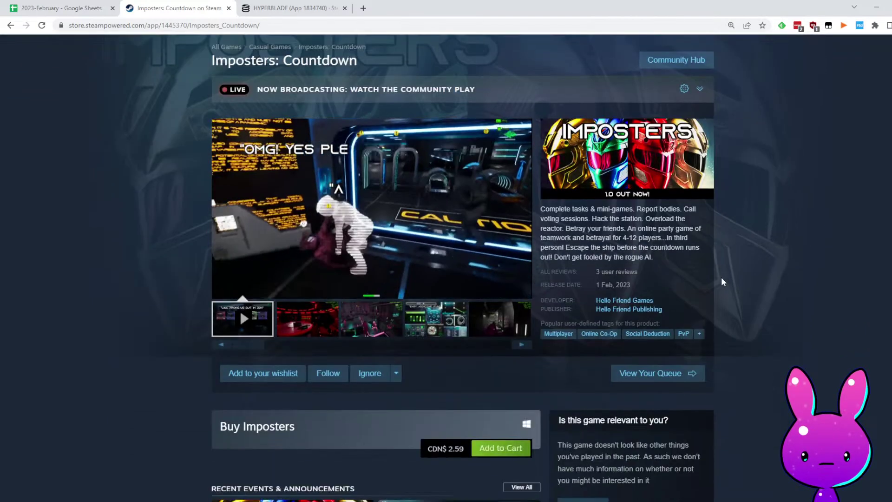
pyautogui.moveTo(532, 232); pyautogui.dragTo(652, 217)
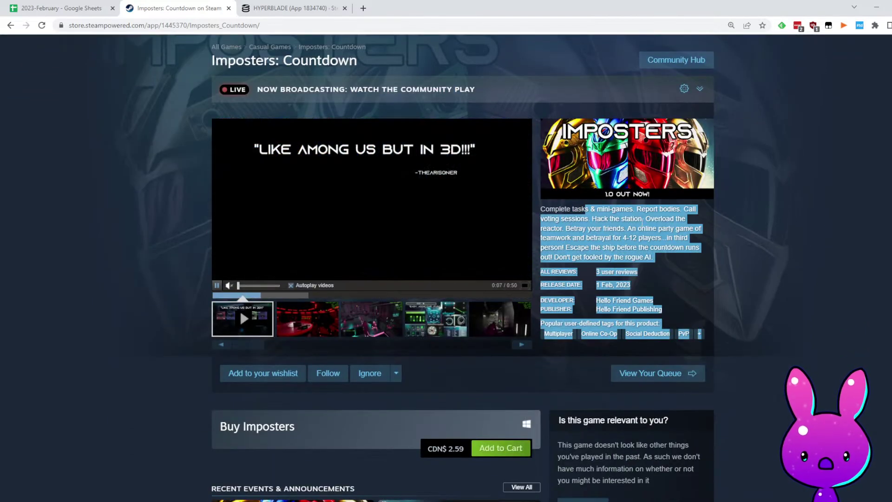
pyautogui.click(651, 217)
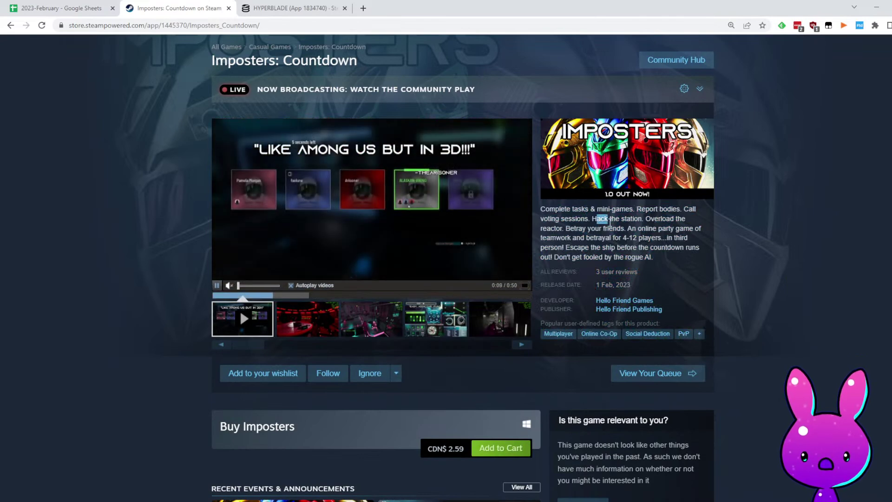
pyautogui.moveTo(596, 218); pyautogui.dragTo(649, 225)
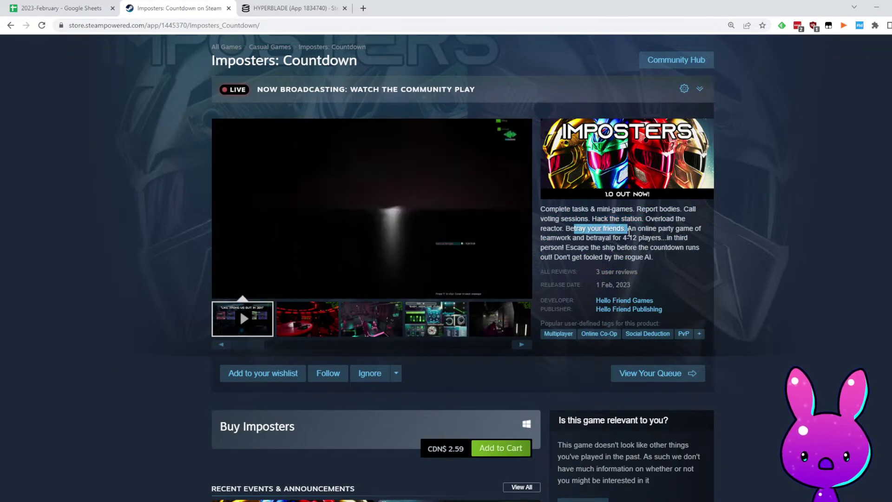
pyautogui.click(683, 230)
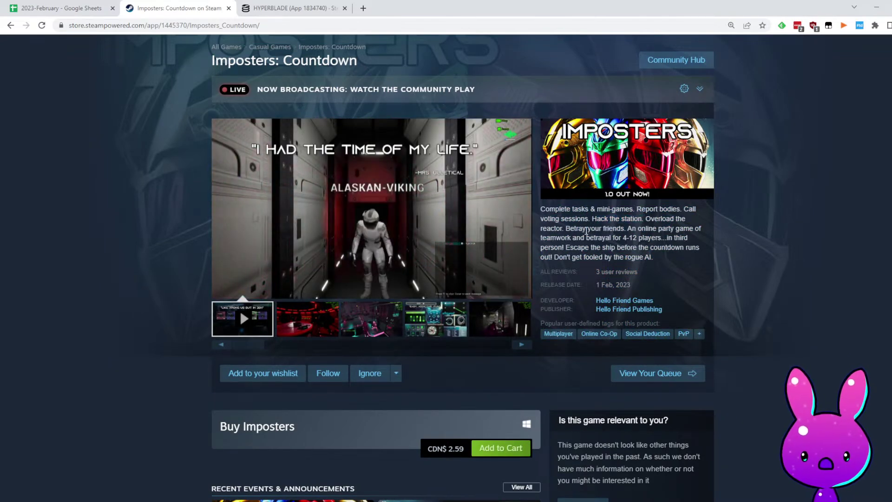
pyautogui.moveTo(626, 238); pyautogui.dragTo(637, 237)
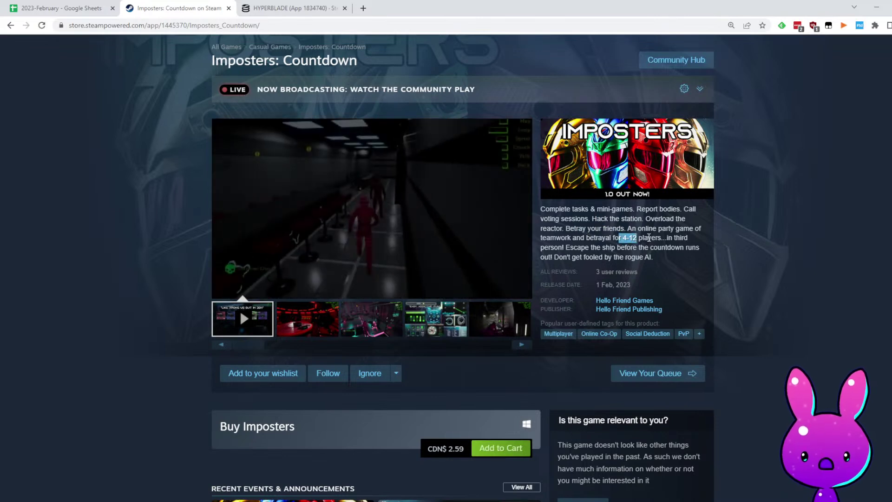
pyautogui.moveTo(566, 248); pyautogui.dragTo(673, 259)
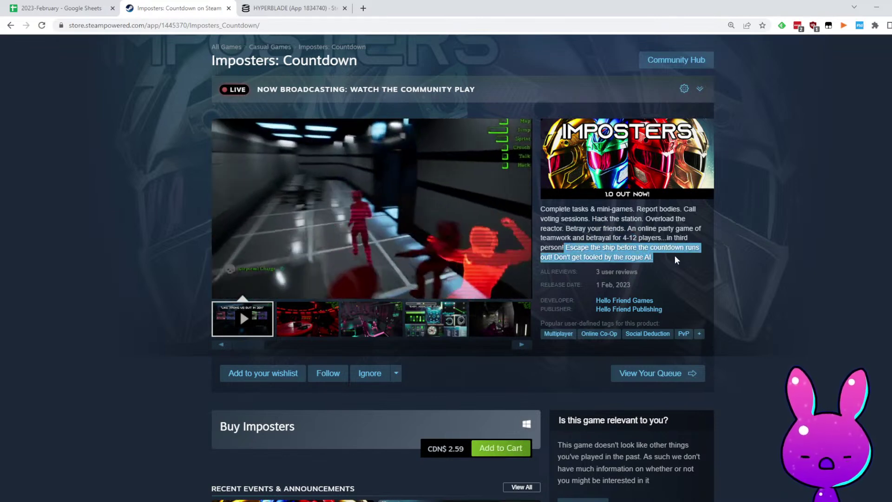
pyautogui.click(676, 254)
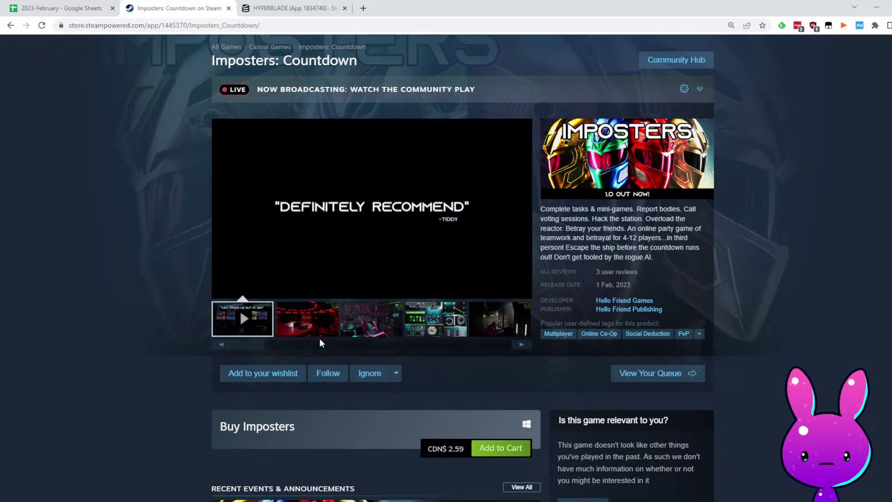
# Look through the Imposters: Countdown screenshots and skim its About This Game and System Requirements sections
pyautogui.click(362, 326)
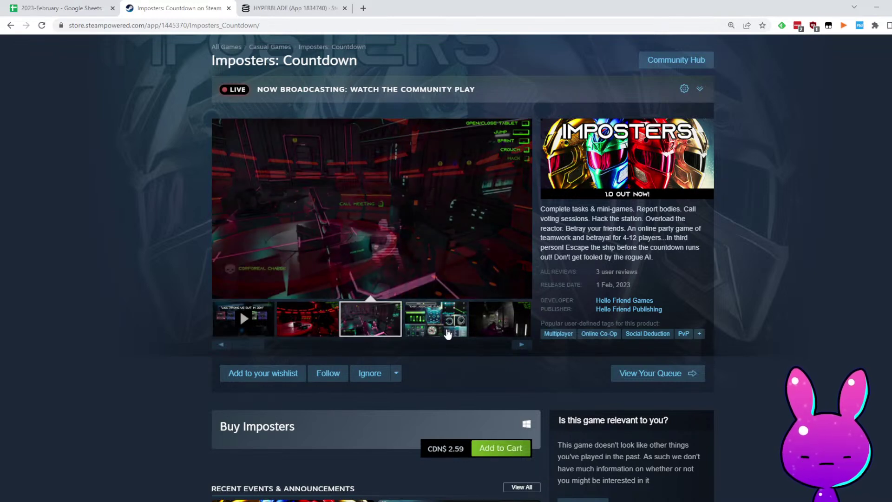
pyautogui.click(436, 331)
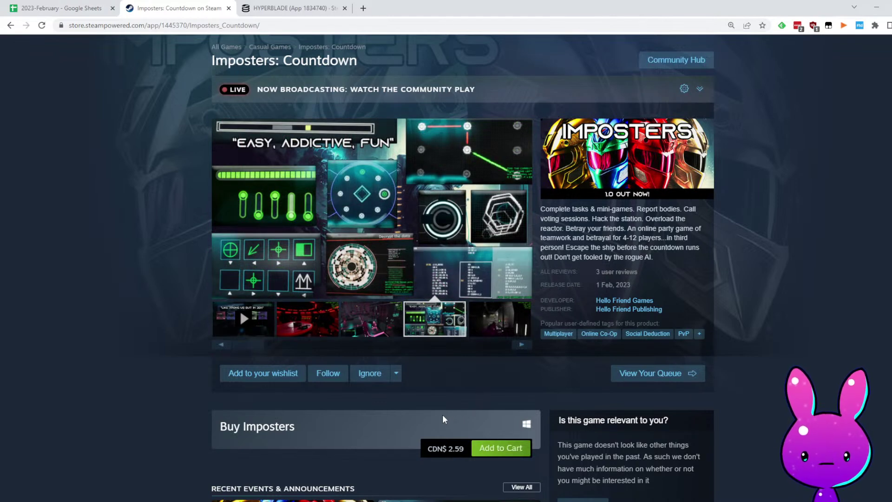
pyautogui.click(361, 336)
pyautogui.click(319, 327)
pyautogui.click(438, 335)
pyautogui.click(424, 344)
pyautogui.click(482, 335)
pyautogui.click(436, 326)
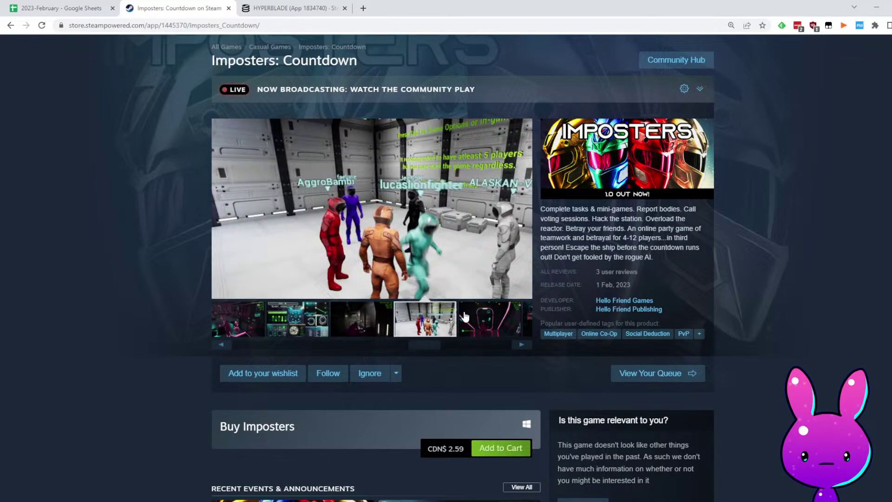
pyautogui.scroll(-10, 465, 316)
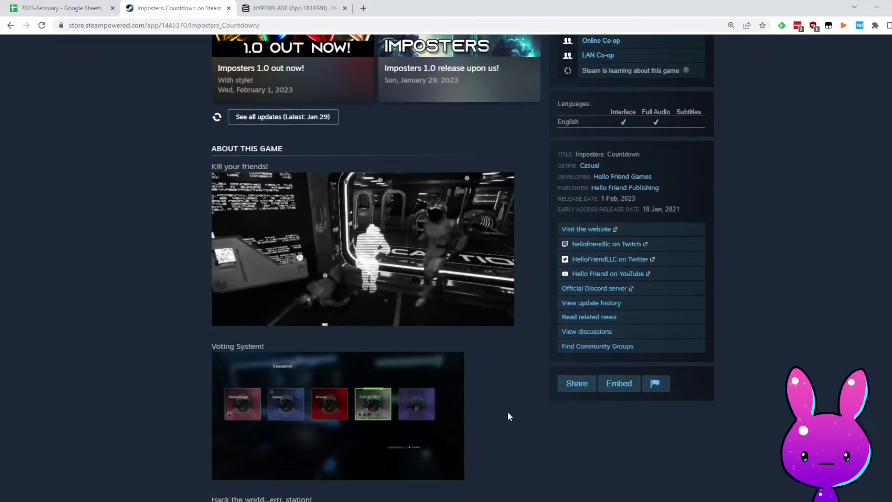
pyautogui.scroll(10, 511, 418)
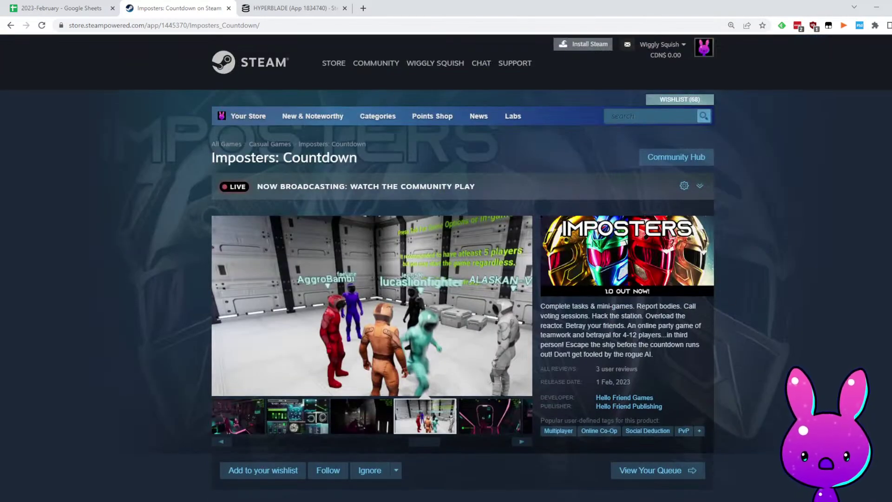
pyautogui.scroll(-10, 746, 386)
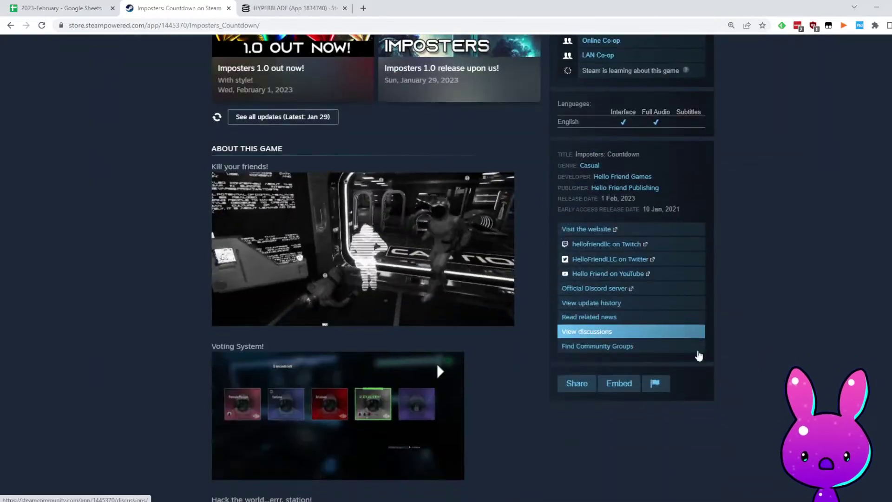
pyautogui.scroll(-7, 616, 414)
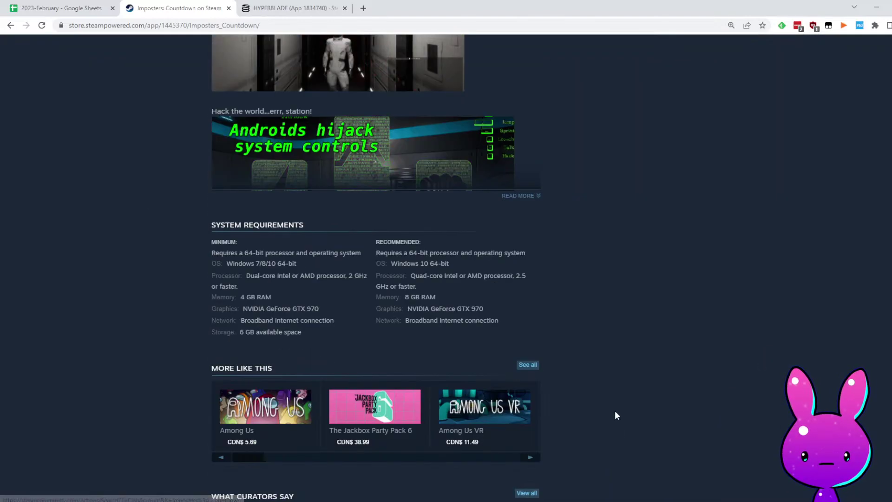
# Read through the customer reviews of Imposters: Countdown down to the end of the store page
pyautogui.scroll(-6, 614, 413)
pyautogui.scroll(-4, 511, 395)
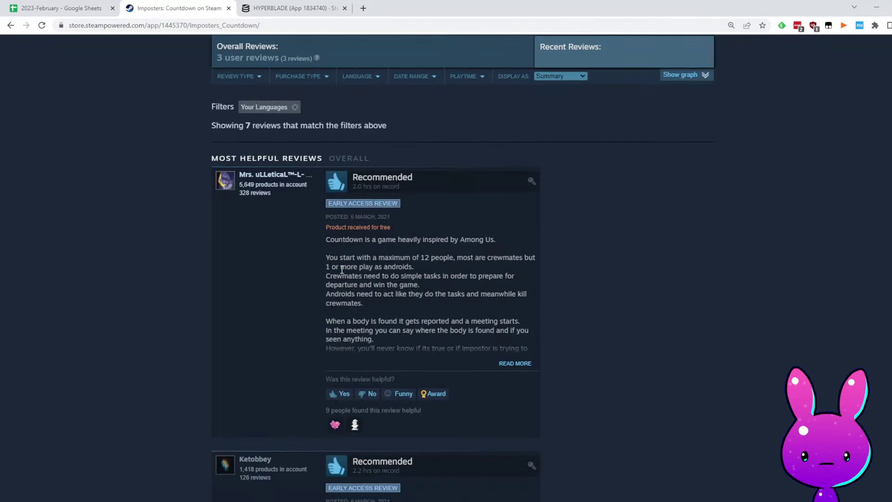
pyautogui.moveTo(327, 238); pyautogui.dragTo(511, 238)
pyautogui.click(378, 271)
pyautogui.moveTo(398, 267); pyautogui.dragTo(463, 266)
pyautogui.scroll(-3, 613, 317)
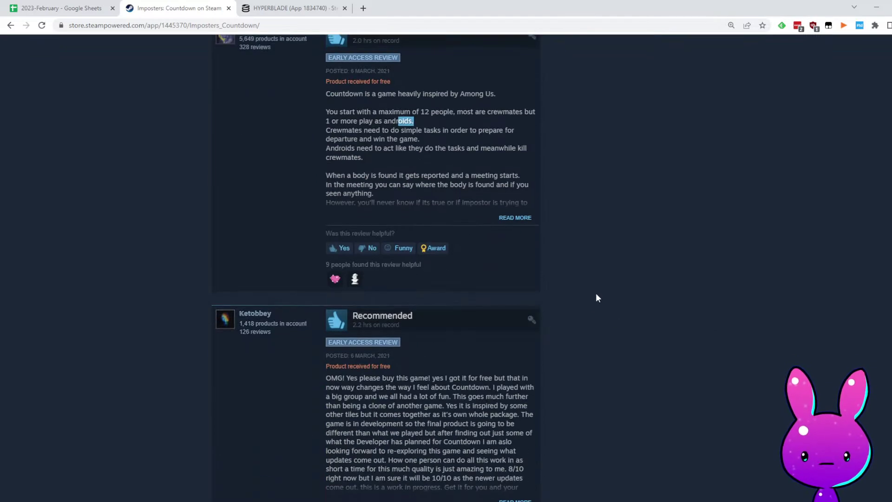
pyautogui.moveTo(347, 122); pyautogui.dragTo(415, 121)
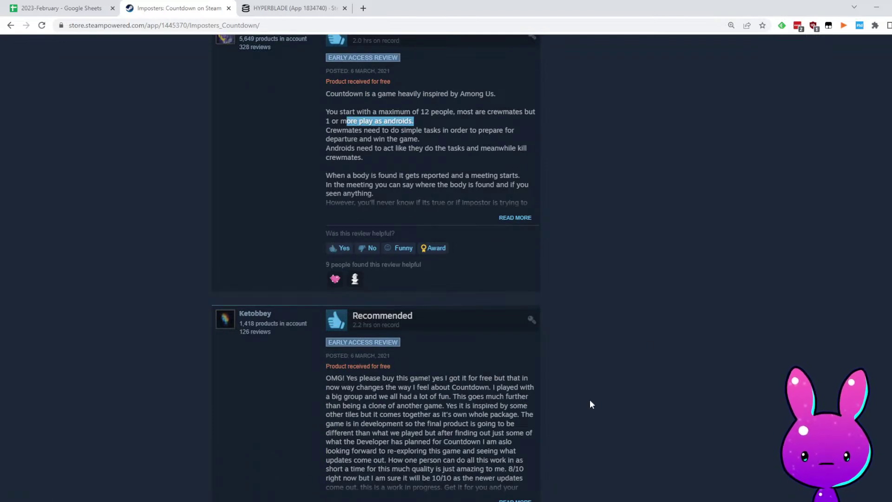
pyautogui.scroll(-5, 509, 306)
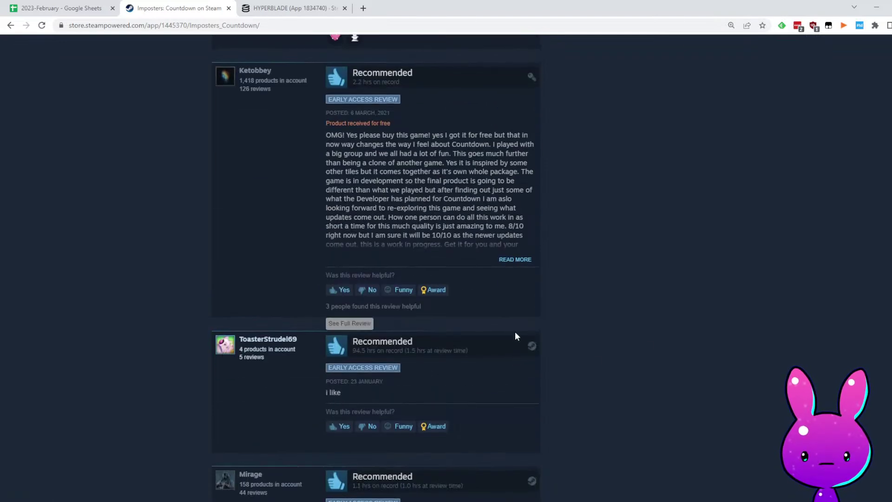
pyautogui.scroll(-5, 516, 310)
pyautogui.scroll(-4, 430, 246)
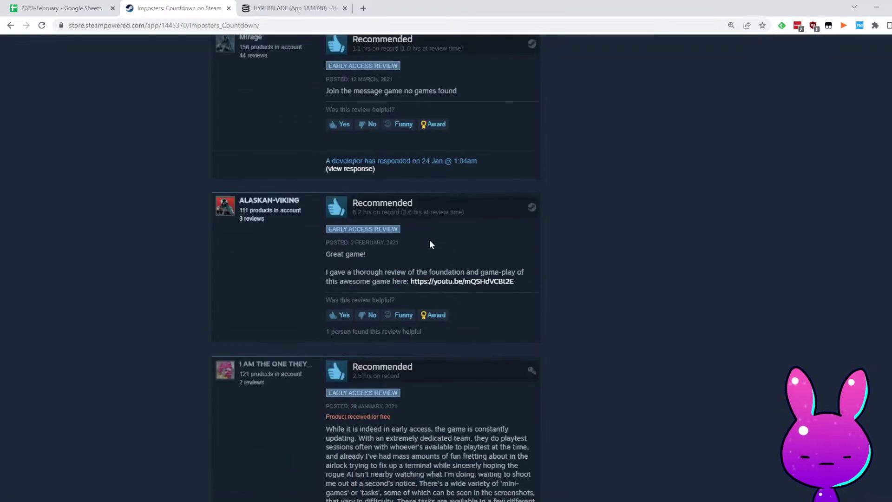
pyautogui.moveTo(331, 91); pyautogui.dragTo(484, 90)
pyautogui.click(483, 90)
pyautogui.scroll(-10, 408, 171)
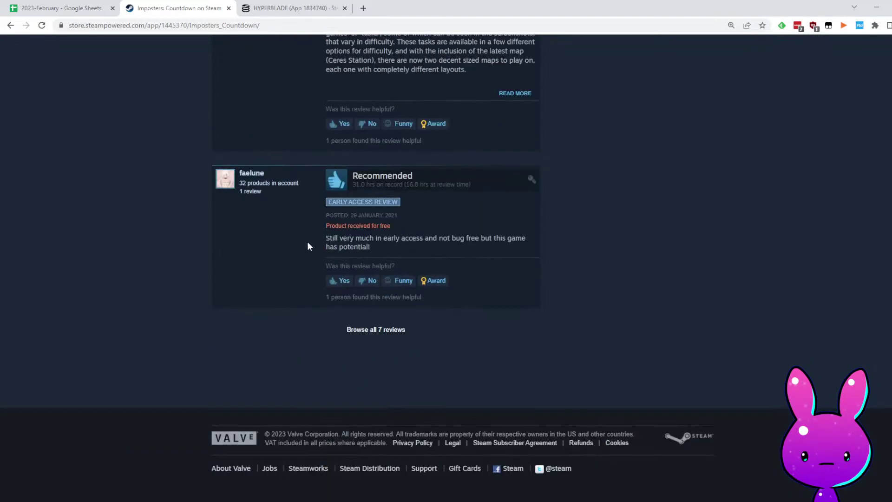
pyautogui.moveTo(308, 242); pyautogui.dragTo(481, 246)
pyautogui.click(481, 237)
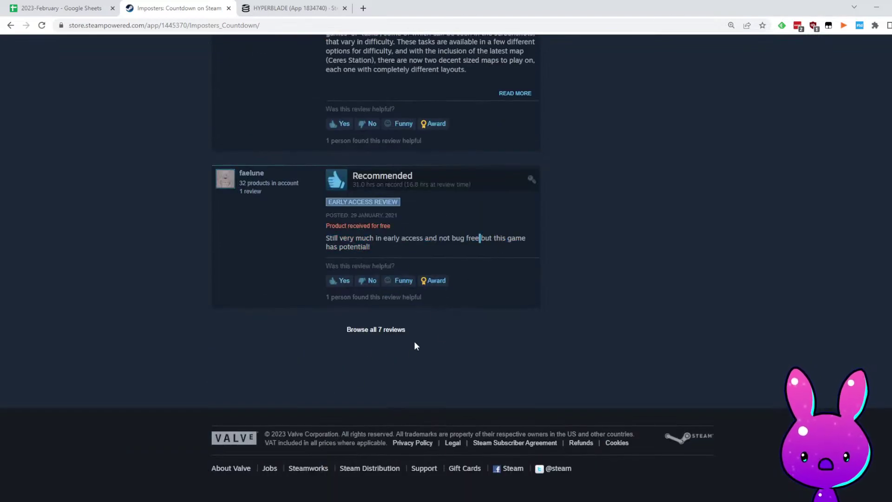
# Copy the app ID 1445370 from the store page address and open the SteamDB charts page for it
pyautogui.scroll(20, 559, 239)
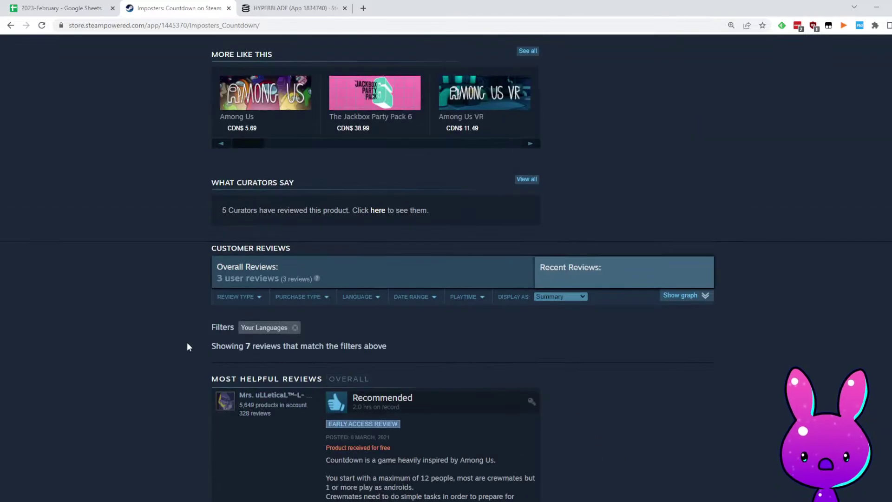
pyautogui.scroll(20, 683, 339)
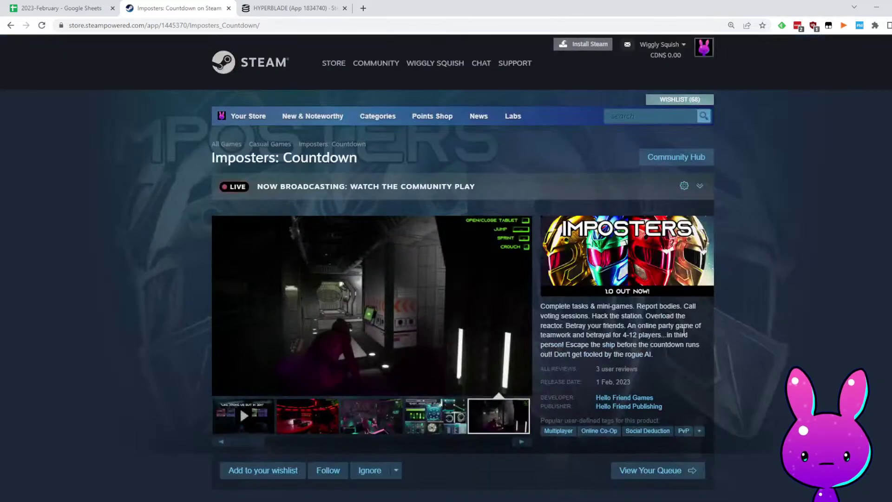
pyautogui.doubleClick(170, 27)
pyautogui.hotkey('ctrl', 'c')
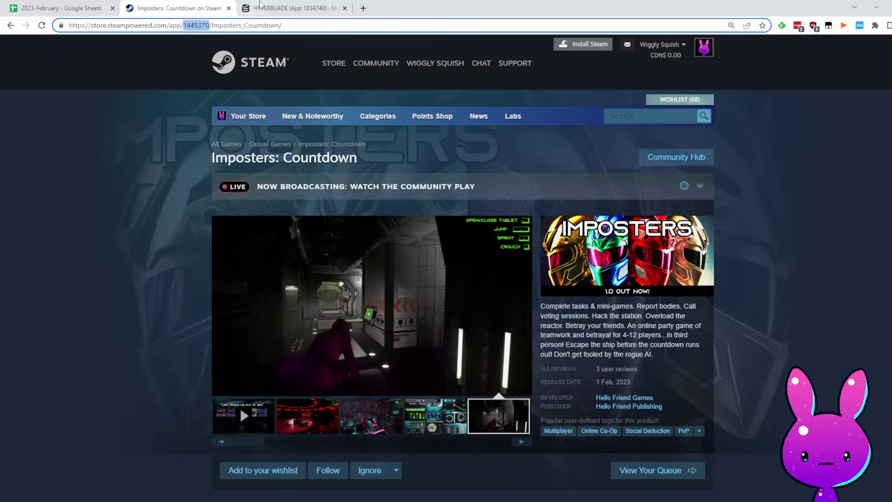
pyautogui.click(252, 10)
pyautogui.doubleClick(143, 27)
pyautogui.hotkey('ctrl', 'v')
pyautogui.press('Return')
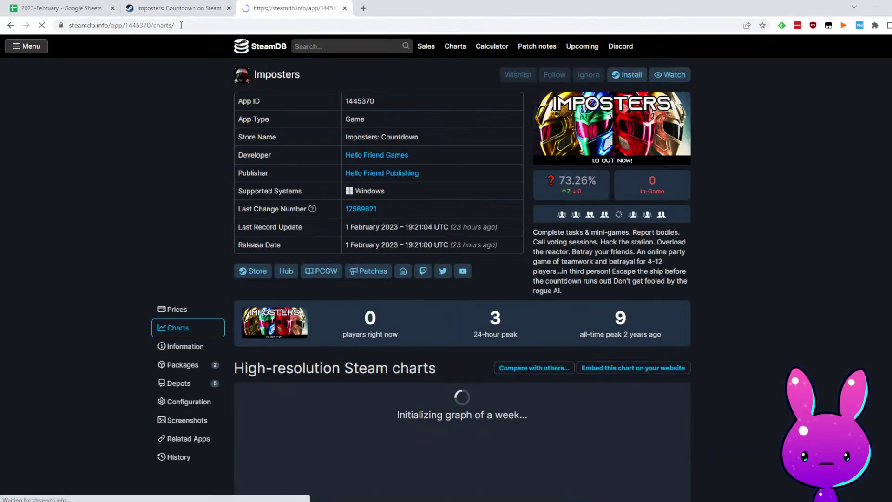
# Examine the player counts, store data, owner estimations and start of the followers chart for Imposters: Countdown on SteamDB
pyautogui.scroll(-2, 550, 380)
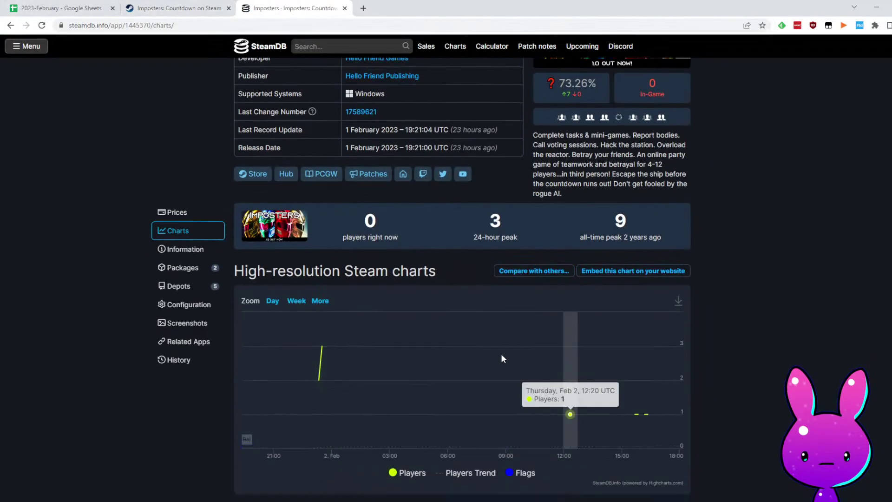
pyautogui.moveTo(364, 224); pyautogui.dragTo(631, 227)
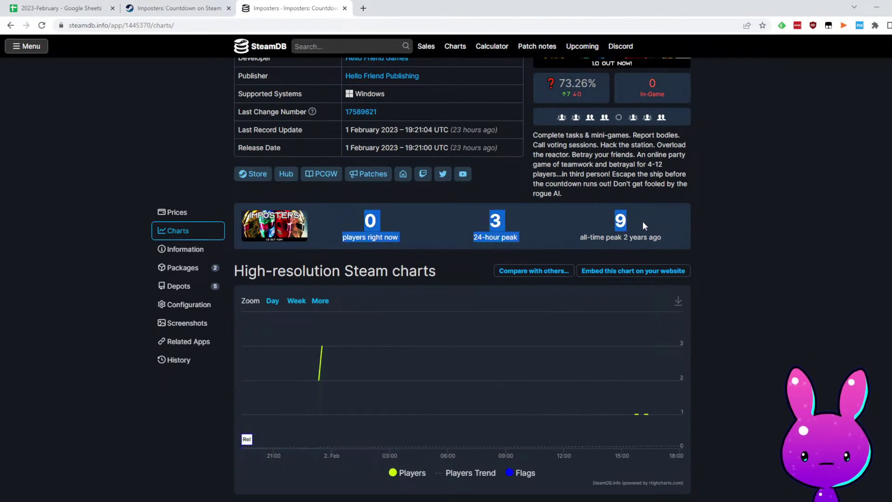
pyautogui.click(845, 278)
pyautogui.scroll(-4, 846, 279)
pyautogui.scroll(-9, 782, 329)
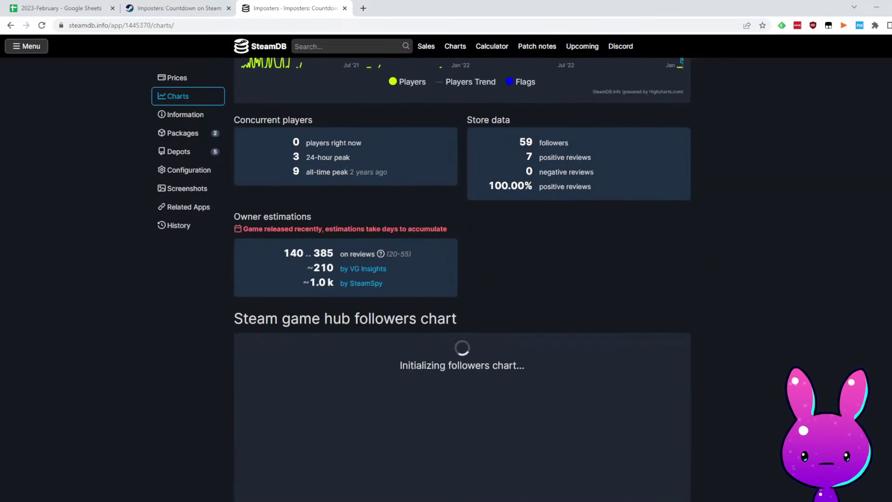
pyautogui.scroll(-3, 784, 330)
pyautogui.scroll(4, 785, 332)
pyautogui.scroll(-4, 306, 444)
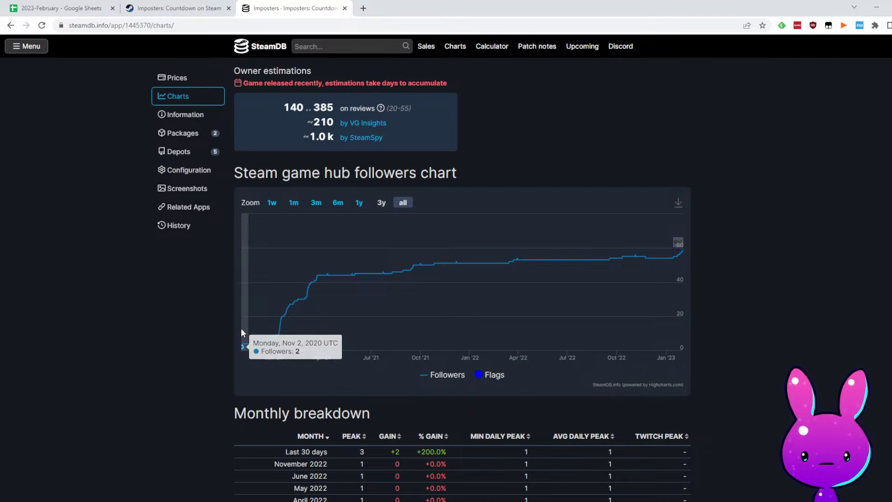
# Enter November 2, 2020 as the store release date of Imposters: Countdown in the spreadsheet and move to its followers cell
pyautogui.click(59, 5)
pyautogui.click(441, 201)
pyautogui.write('11/2')
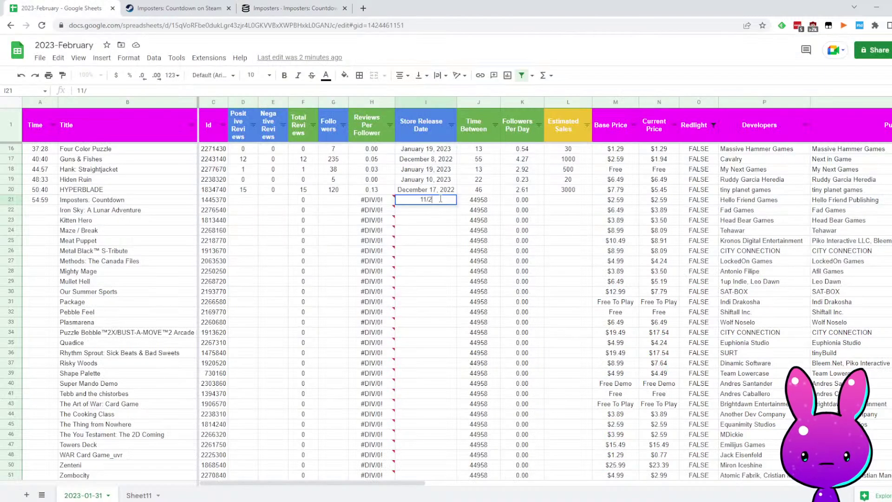
pyautogui.press('Return')
pyautogui.press('Up')
pyautogui.press('Left')
pyautogui.press('Left')
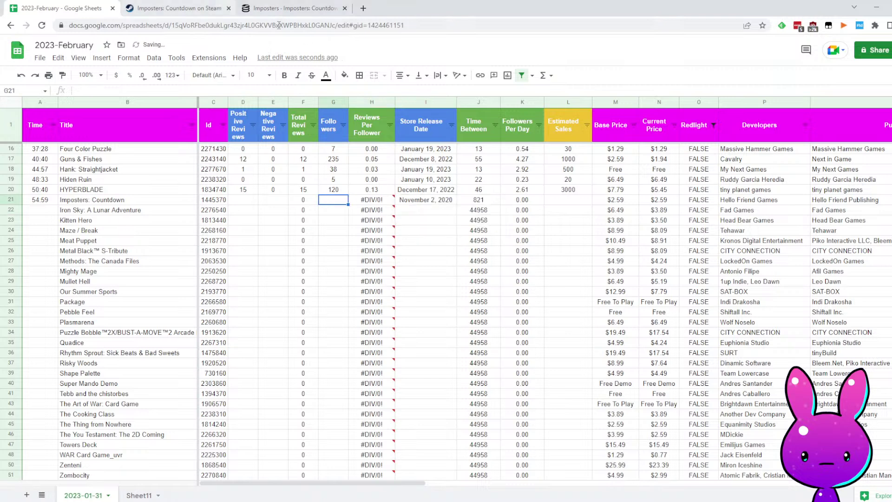
# Look up the SteamDB follower count of Imposters: Countdown, record 59 followers in the spreadsheet and check the followers per day
pyautogui.click(291, 8)
pyautogui.scroll(5, 468, 292)
pyautogui.moveTo(520, 239); pyautogui.dragTo(528, 239)
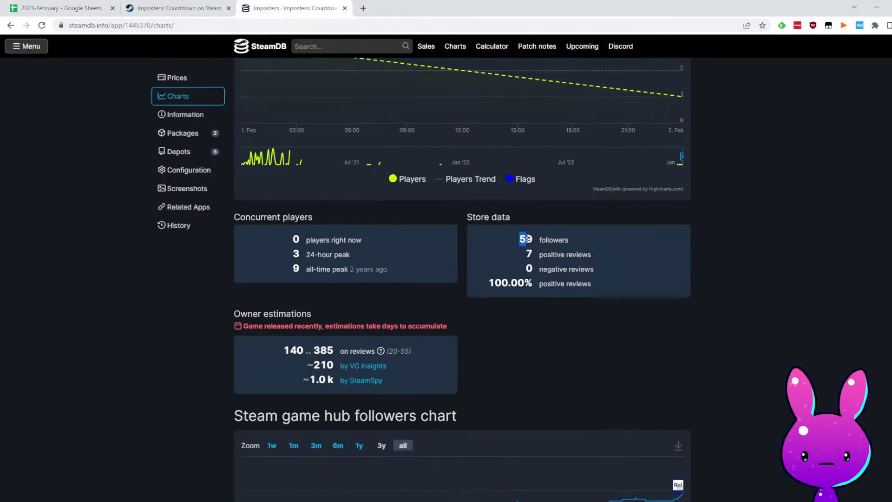
pyautogui.click(109, 3)
pyautogui.write('59')
pyautogui.click(444, 240)
pyautogui.click(518, 189)
pyautogui.click(513, 197)
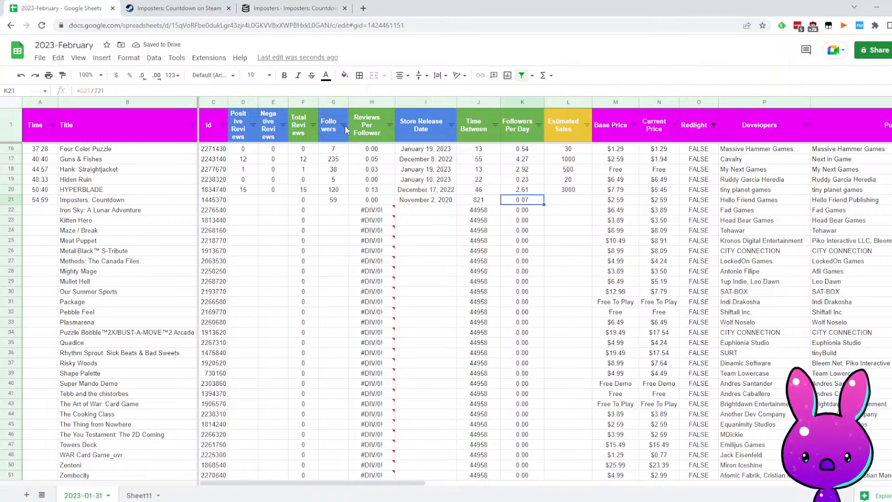
# Check the review counts on SteamDB, record 7 positive and 0 negative reviews for Imposters: Countdown, and move to its reviews per follower
pyautogui.click(279, 8)
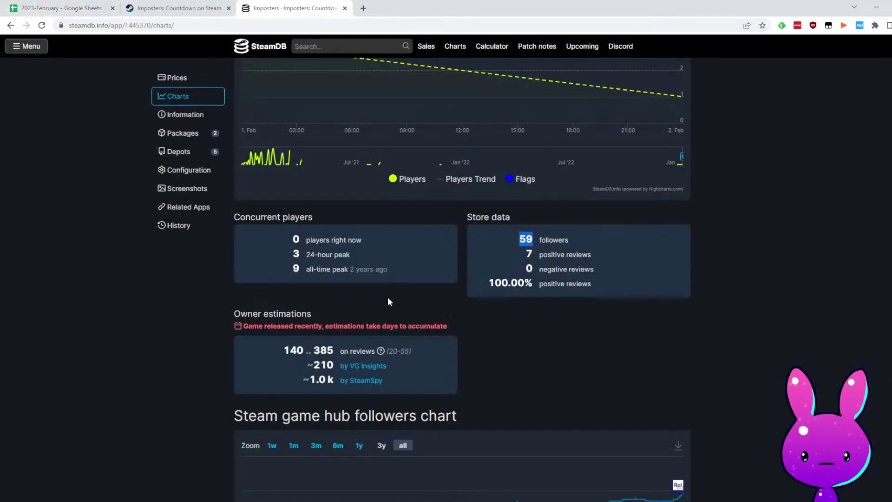
pyautogui.click(95, 4)
pyautogui.click(254, 205)
pyautogui.write('7')
pyautogui.press('Tab')
pyautogui.write('0')
pyautogui.press('Tab')
pyautogui.press('Tab')
pyautogui.press('Tab')
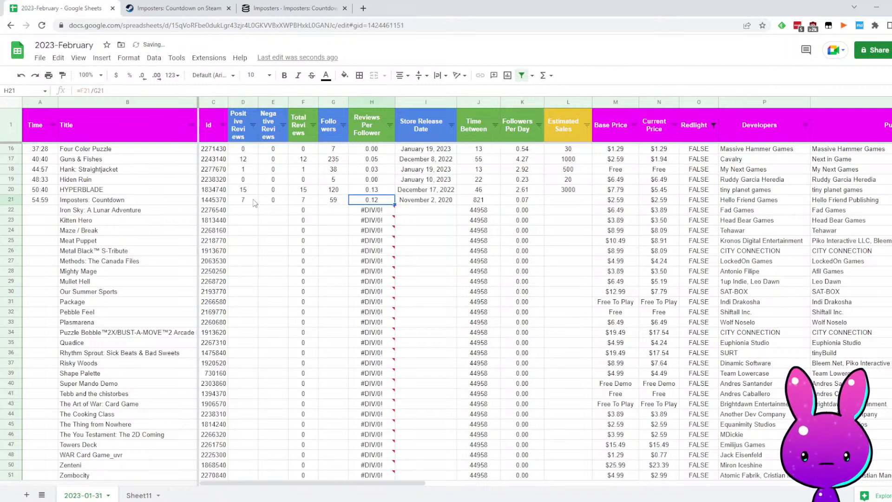
# Enter 500 as the estimated sales for Imposters: Countdown
pyautogui.press('Tab')
pyautogui.press('Tab')
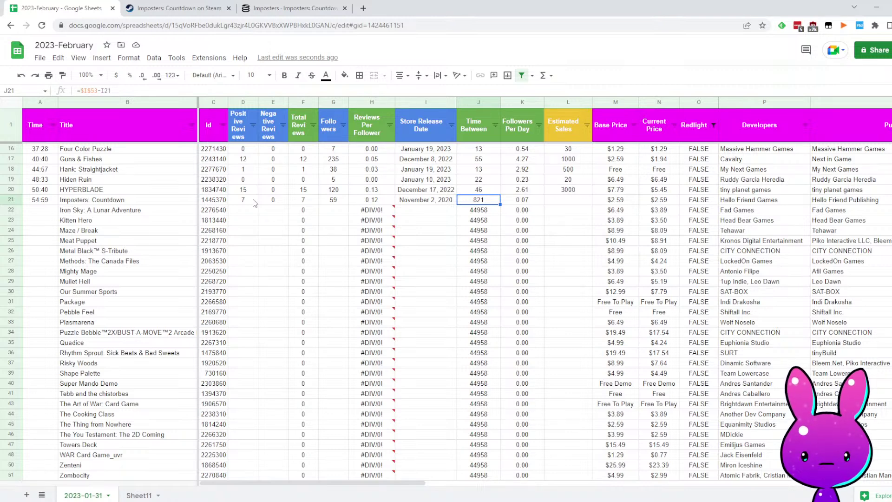
pyautogui.press('Right')
pyautogui.press('Right')
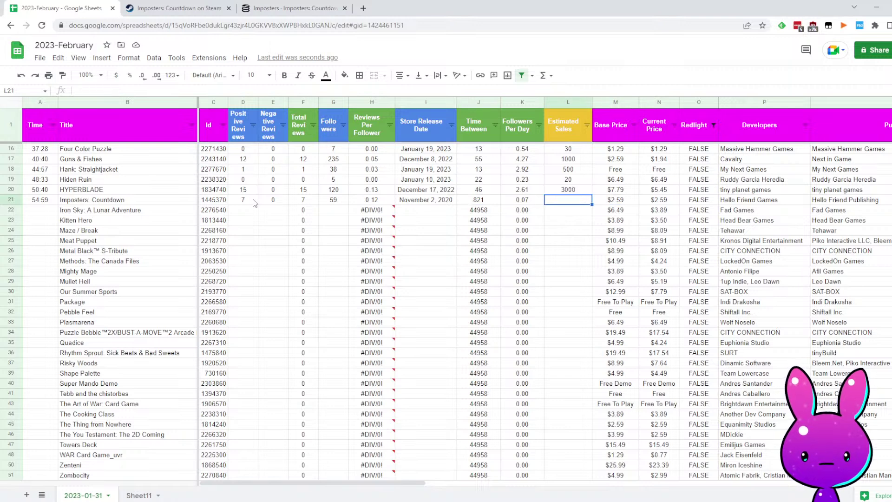
pyautogui.write('500')
pyautogui.press('Return')
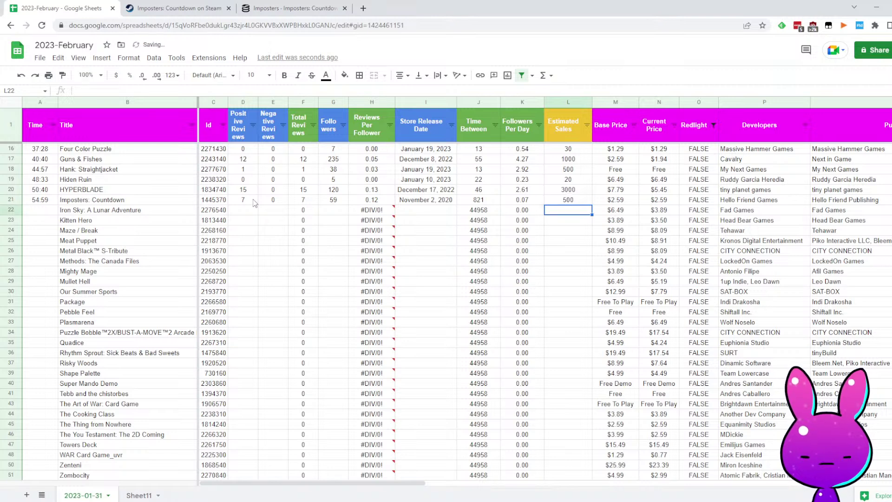
# Enter 57:58 as the time for Iron Sky: A Lunar Adventure
pyautogui.press('Left')
pyautogui.press('Left')
pyautogui.press('Left')
pyautogui.press('Left')
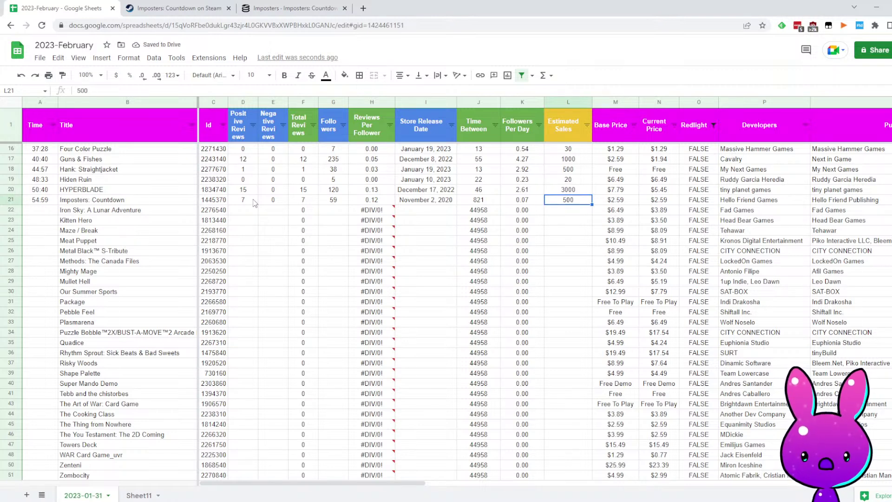
pyautogui.press('Left')
pyautogui.press('Left')
pyautogui.press('Left')
pyautogui.press('Left')
pyautogui.press('Left')
pyautogui.press('Left')
pyautogui.press('Left')
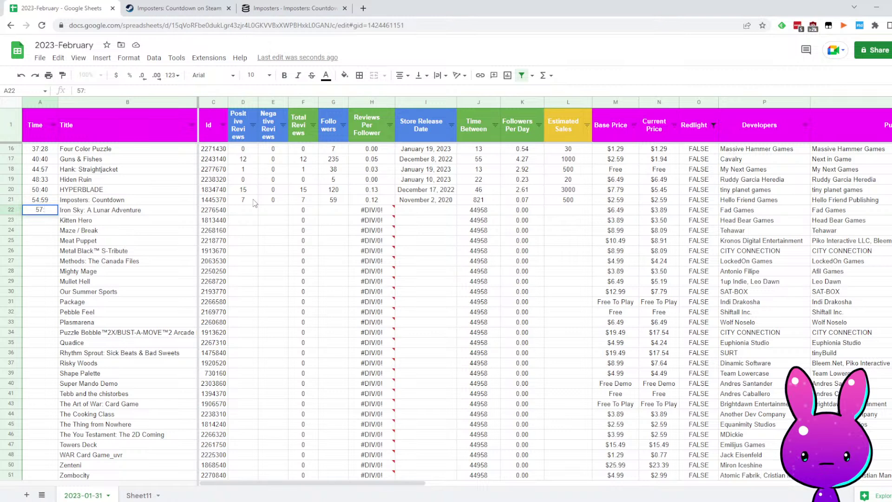
pyautogui.press('Tab')
pyautogui.press('Tab')
pyautogui.press('Tab')
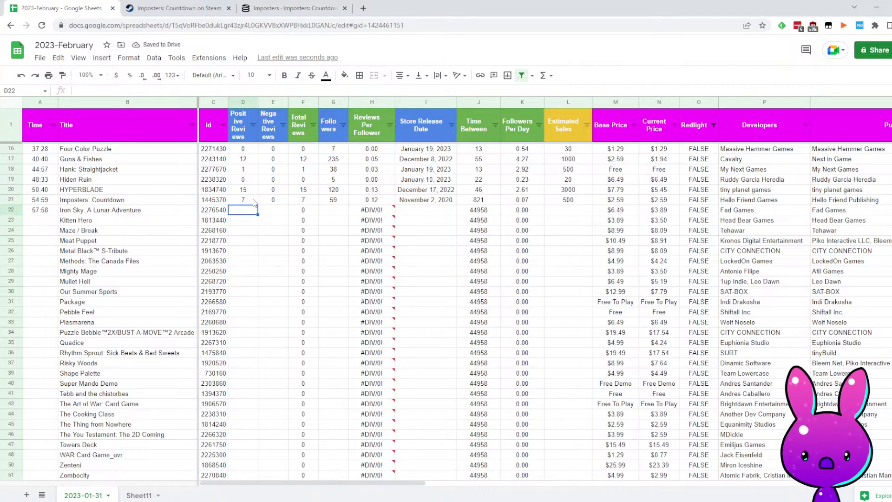
# Check Iron Sky's price and developer in its row, and open the game's Steam store page using app ID 2276540
pyautogui.scroll(-1, 685, 228)
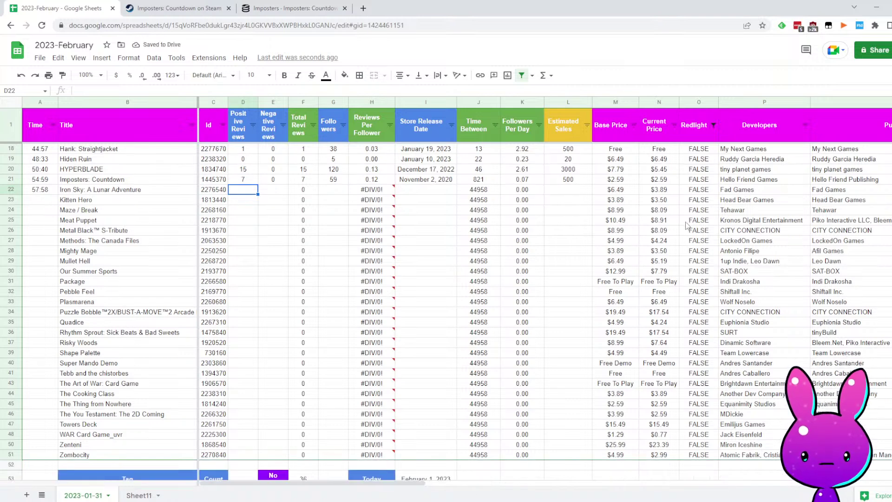
pyautogui.click(659, 190)
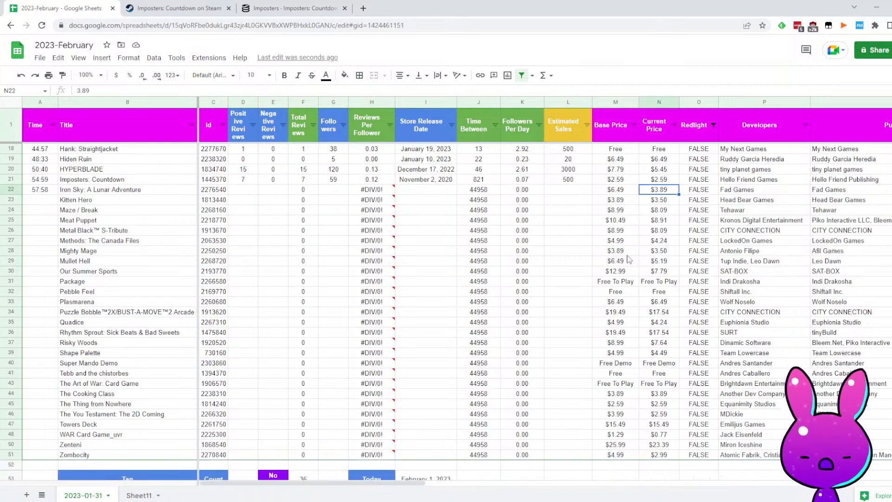
pyautogui.click(740, 194)
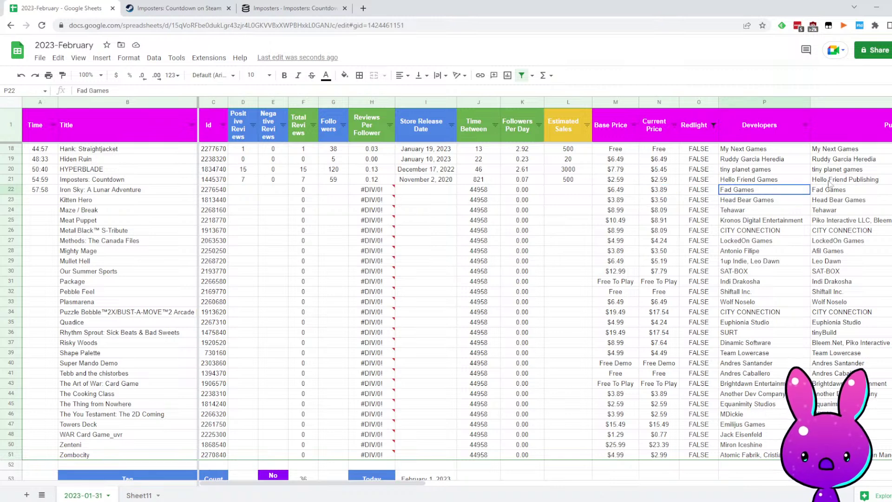
pyautogui.click(177, 8)
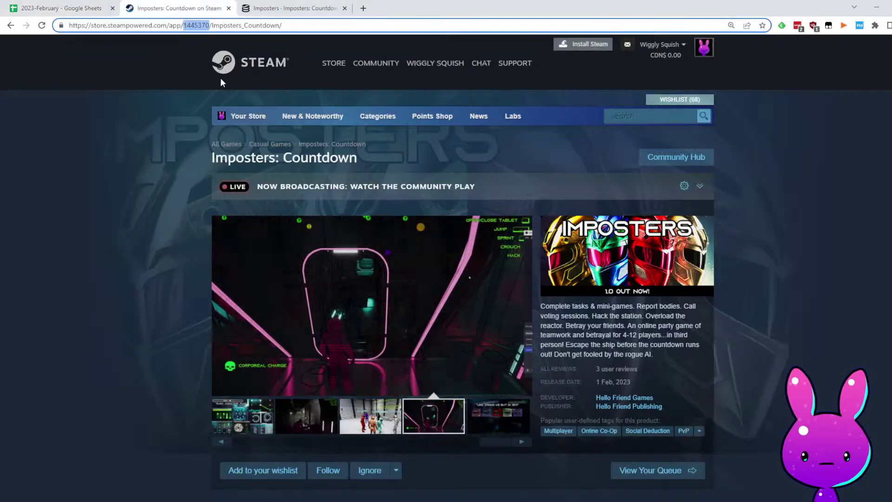
pyautogui.write('2276540')
pyautogui.press('Return')
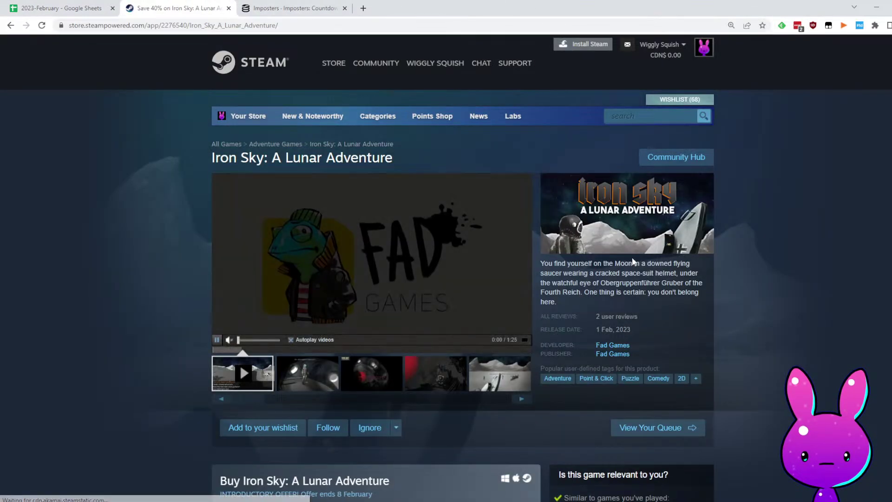
# Read the short description of Iron Sky: A Lunar Adventure on its store page
pyautogui.moveTo(541, 263); pyautogui.dragTo(679, 261)
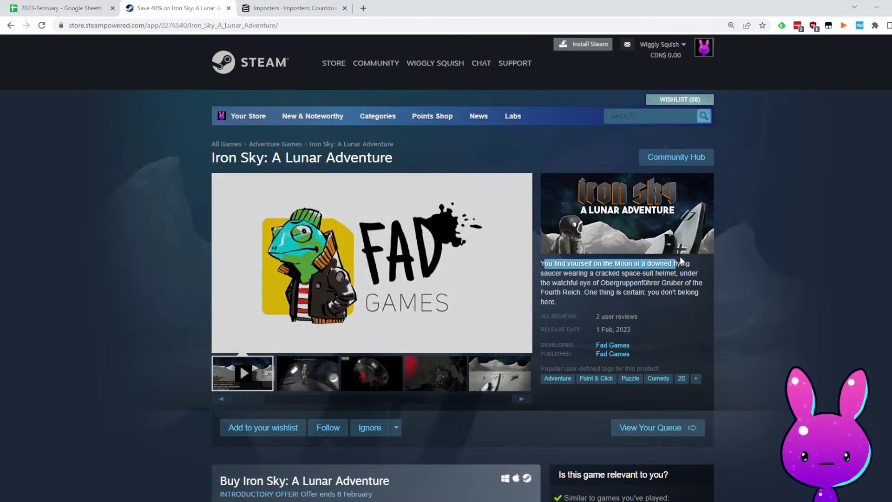
pyautogui.moveTo(572, 274); pyautogui.dragTo(642, 274)
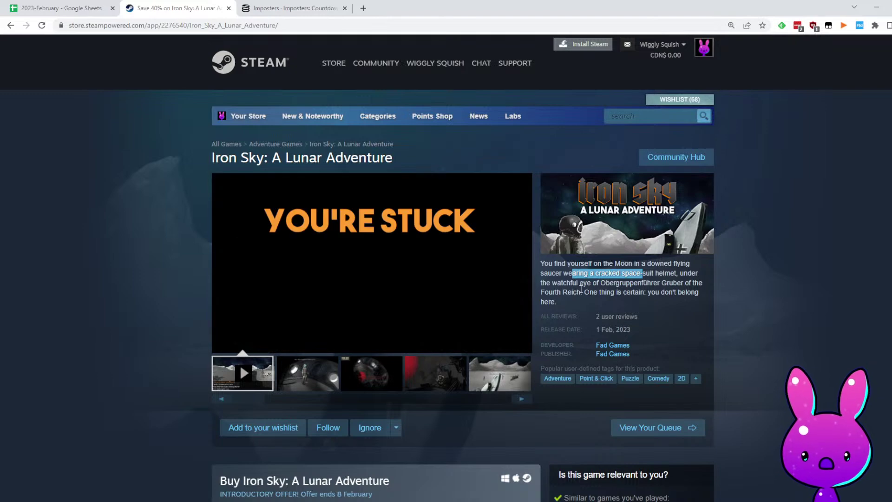
pyautogui.moveTo(581, 290); pyautogui.dragTo(606, 285)
pyautogui.click(618, 292)
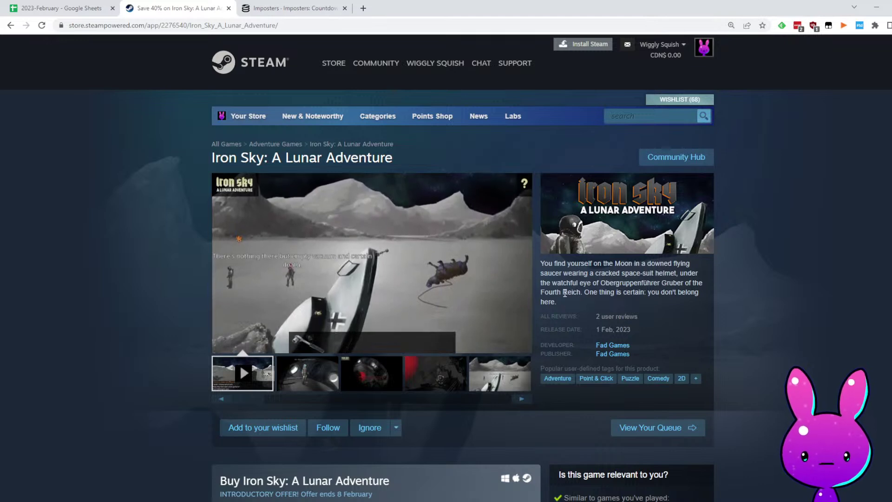
pyautogui.moveTo(529, 320)
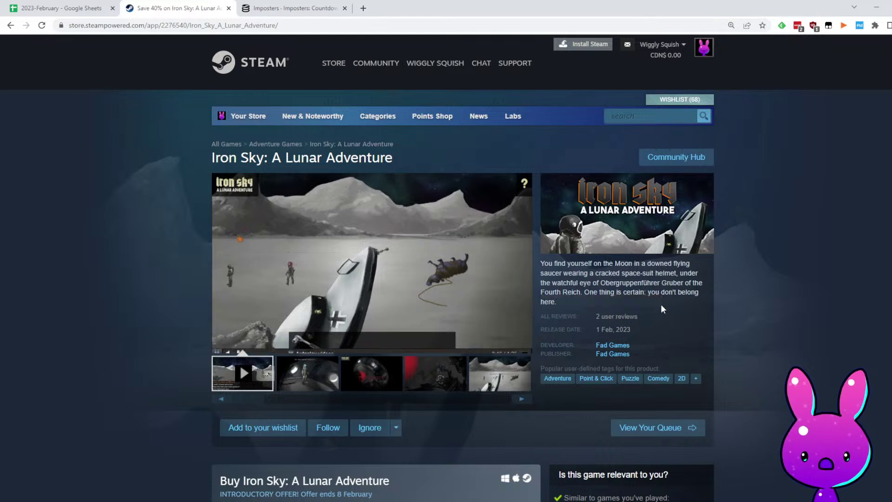
pyautogui.moveTo(589, 292); pyautogui.dragTo(693, 292)
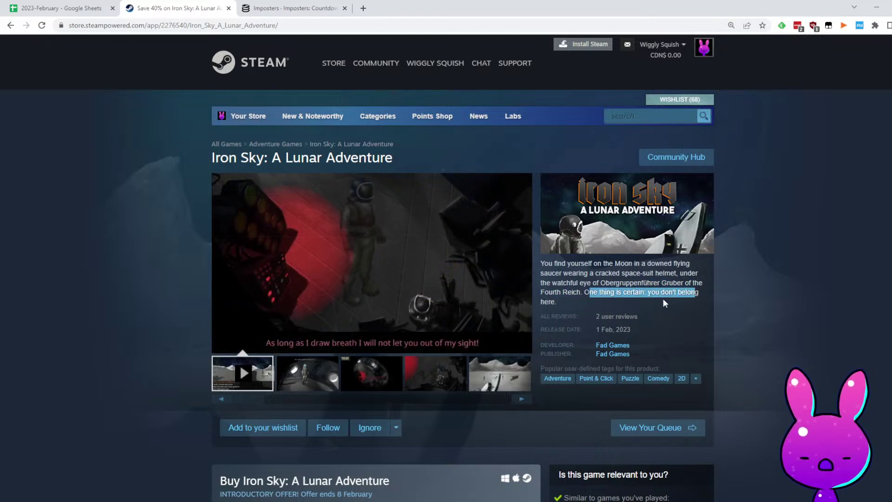
pyautogui.click(582, 288)
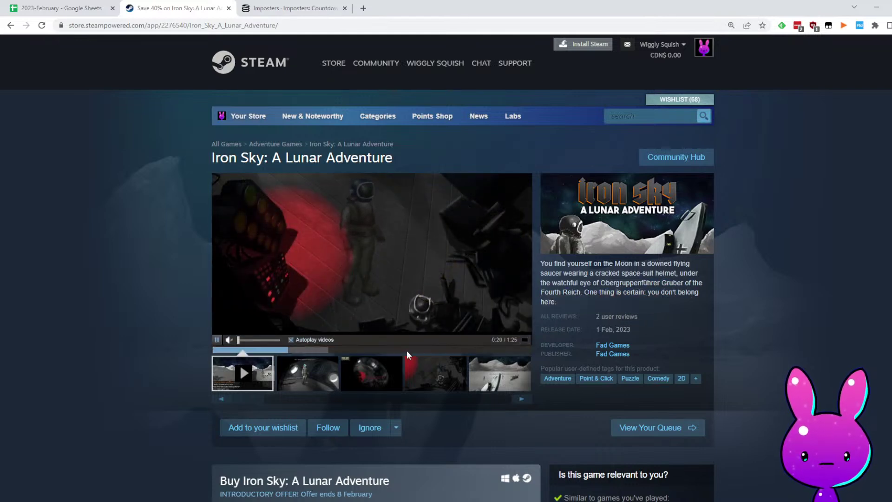
# View the game's screenshots and skip through its trailer on the store page
pyautogui.click(292, 388)
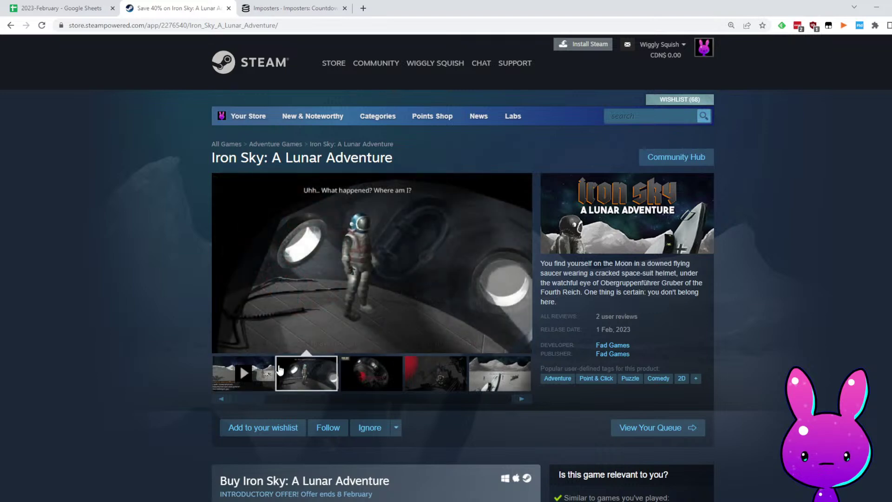
pyautogui.click(401, 367)
pyautogui.click(421, 375)
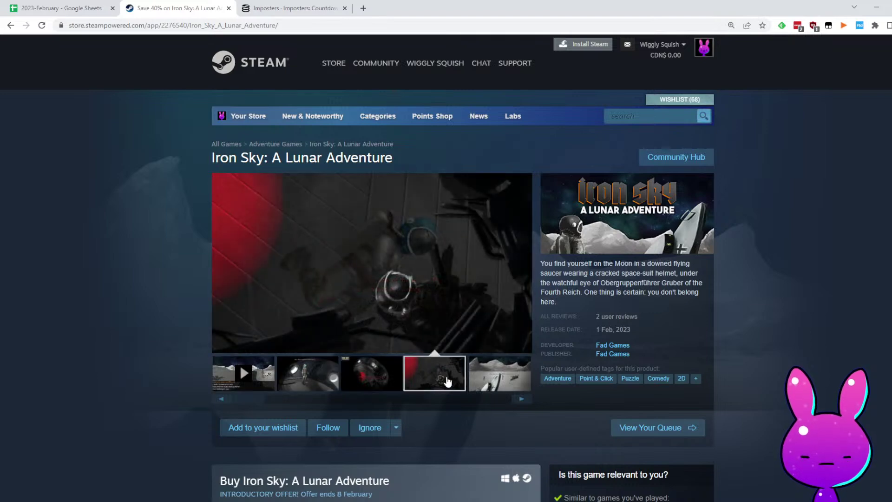
pyautogui.click(221, 388)
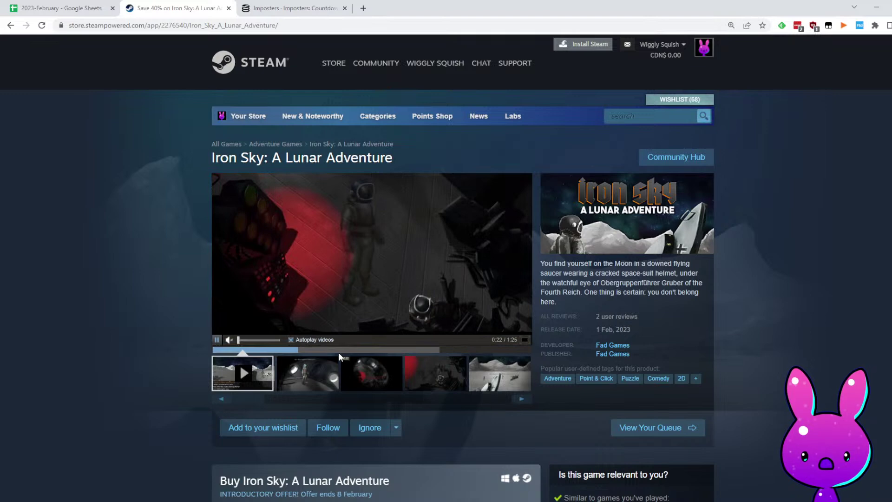
pyautogui.click(356, 348)
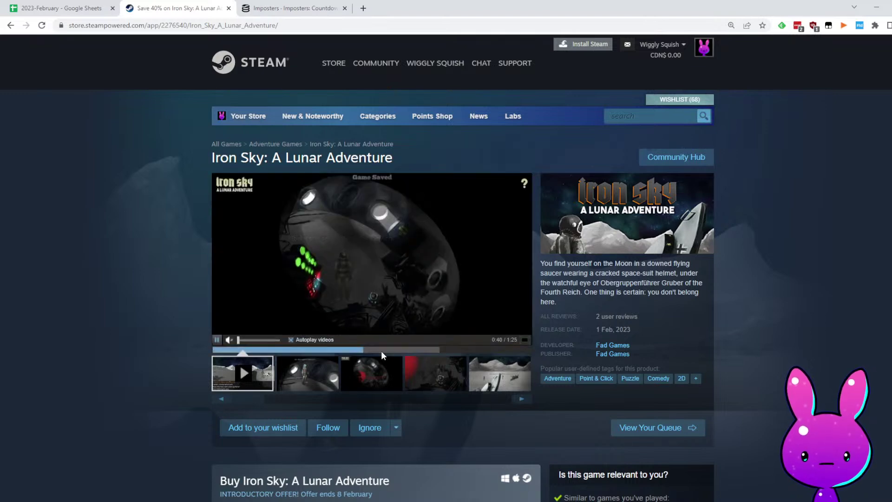
pyautogui.click(381, 349)
pyautogui.click(397, 348)
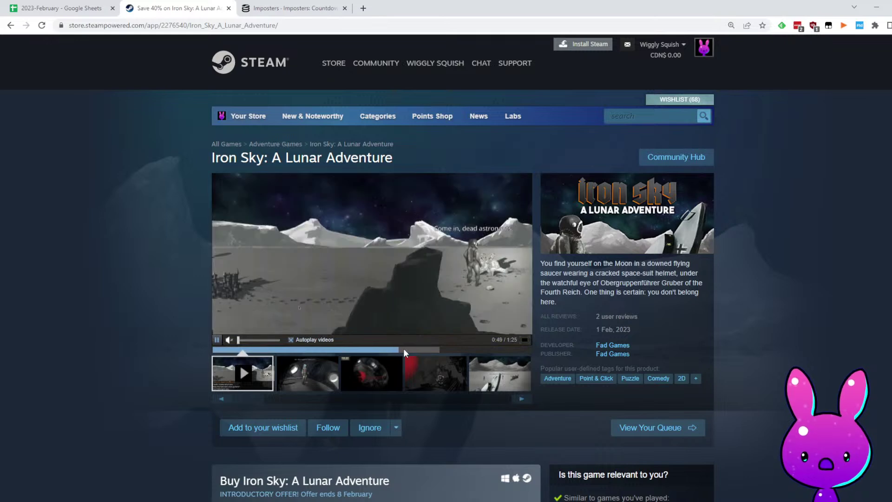
pyautogui.click(419, 349)
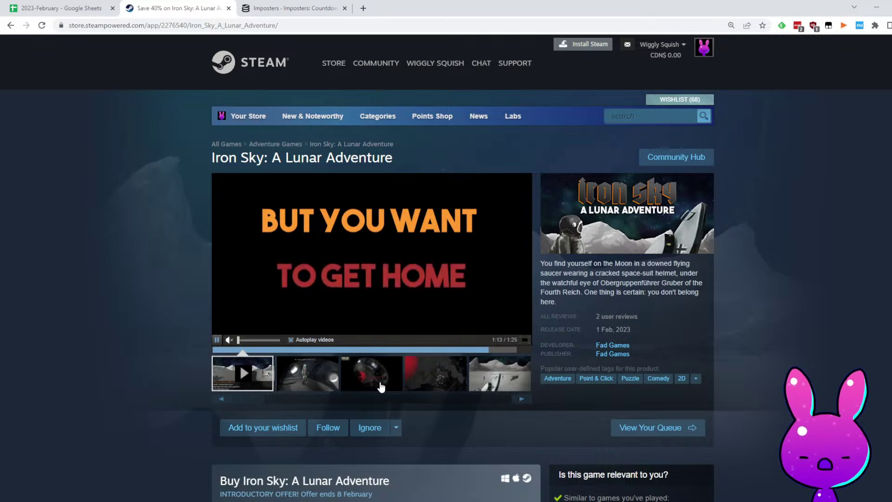
# Read the game's About section and check the developer Fad Games' product listing before returning to the store page
pyautogui.scroll(-7, 419, 307)
pyautogui.moveTo(237, 251); pyautogui.dragTo(485, 265)
pyautogui.click(413, 338)
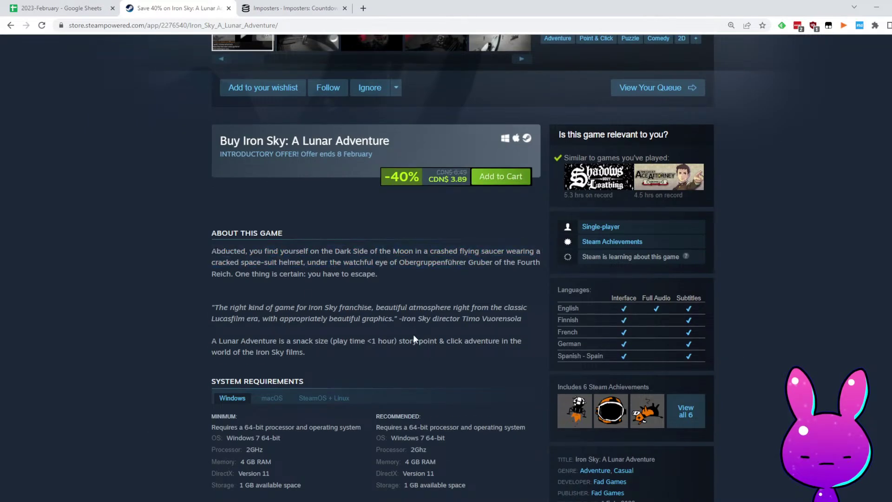
pyautogui.scroll(-2, 395, 334)
pyautogui.scroll(8, 376, 325)
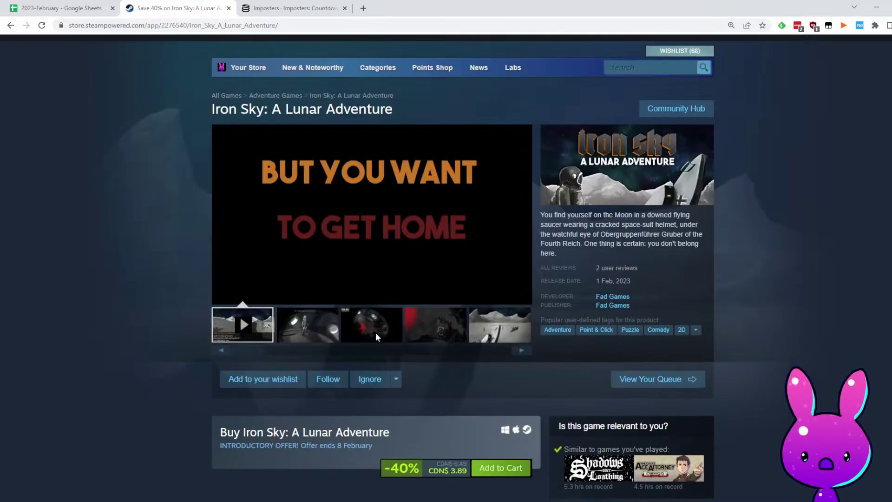
pyautogui.click(604, 296)
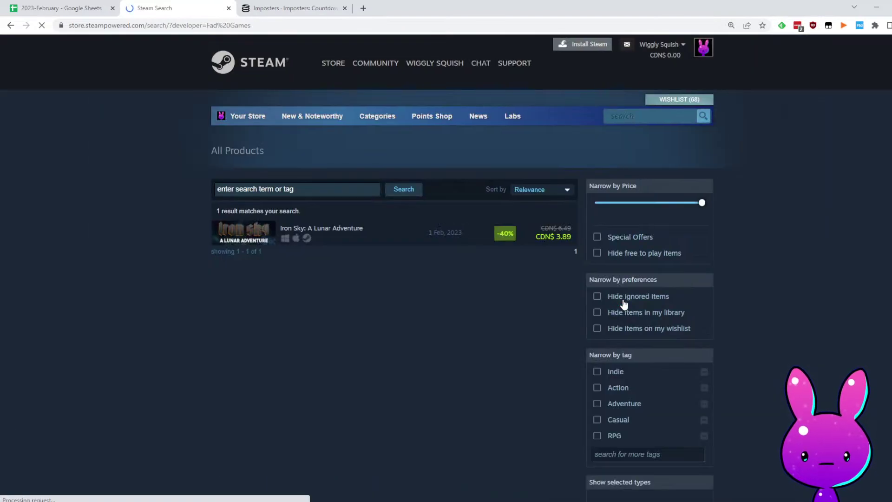
pyautogui.hotkey('alt', 'Left')
# Read the Not Recommended customer review under the most helpful reviews in the past day
pyautogui.scroll(-20, 445, 325)
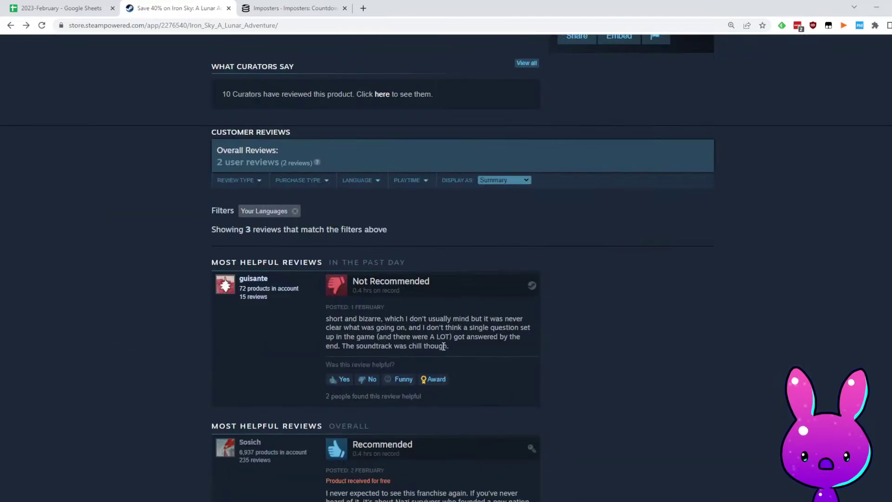
pyautogui.scroll(4, 431, 339)
pyautogui.moveTo(333, 271); pyautogui.dragTo(477, 271)
pyautogui.click(490, 290)
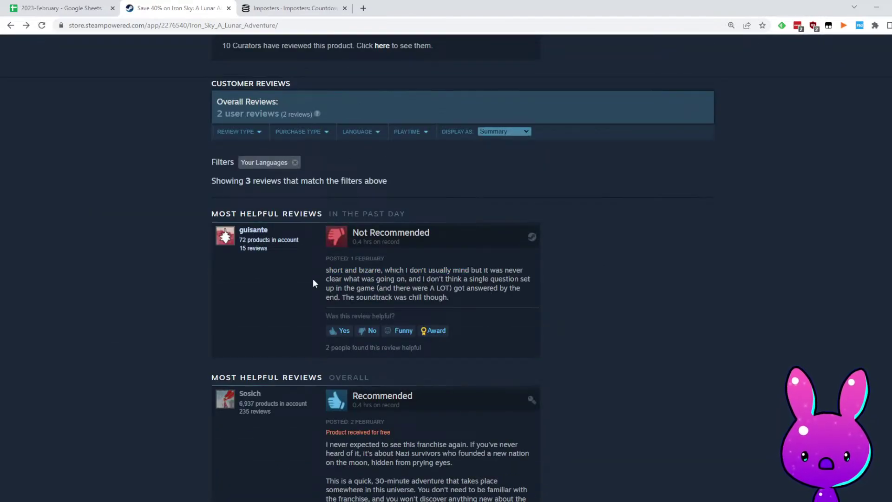
pyautogui.moveTo(350, 280); pyautogui.dragTo(429, 288)
pyautogui.click(438, 289)
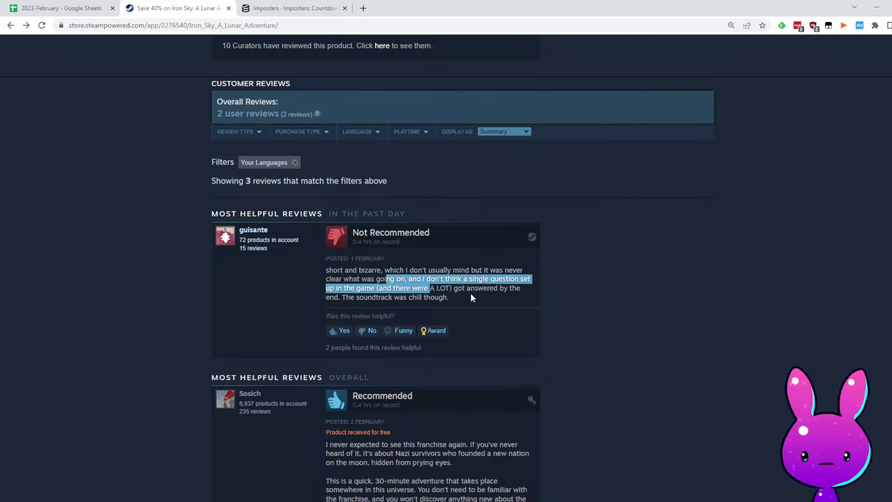
pyautogui.moveTo(346, 298); pyautogui.dragTo(456, 303)
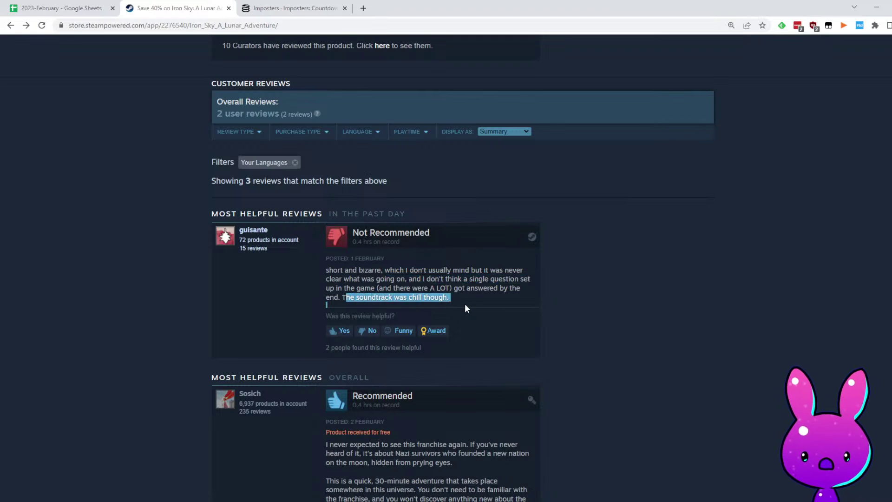
pyautogui.click(463, 300)
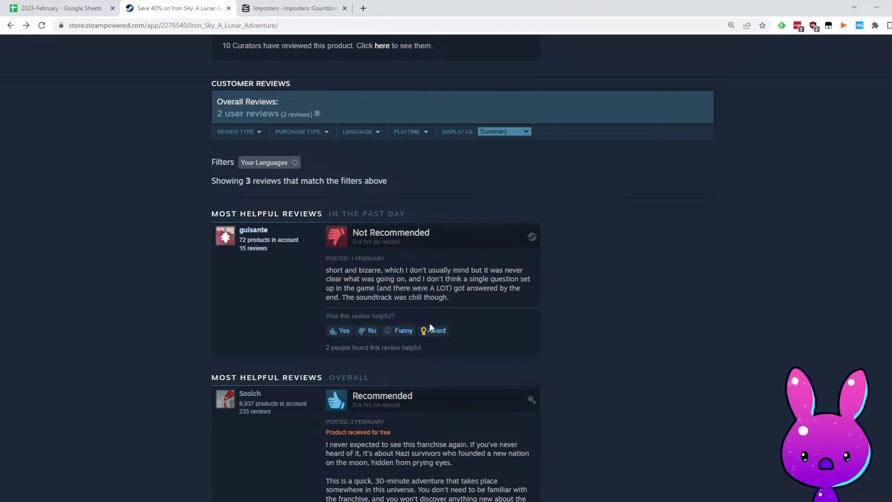
# Skim the Recommended customer review marked as product received for free under the most helpful reviews overall
pyautogui.scroll(-4, 414, 356)
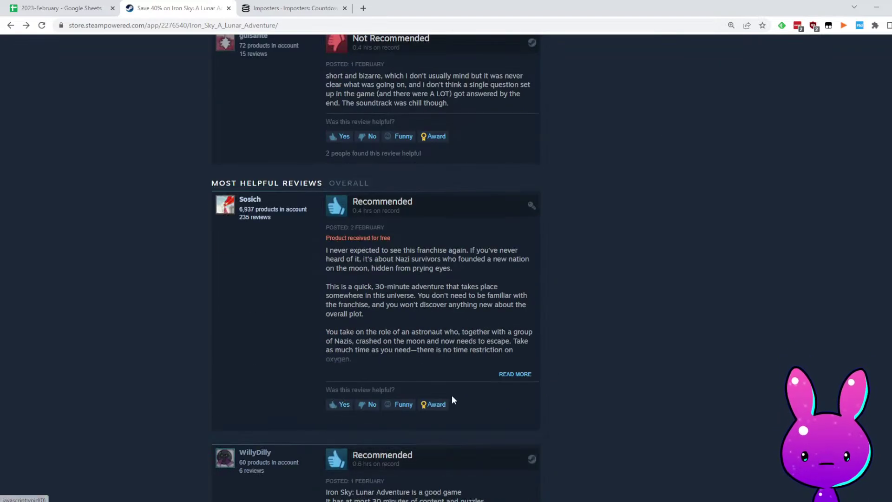
pyautogui.moveTo(338, 251); pyautogui.dragTo(492, 252)
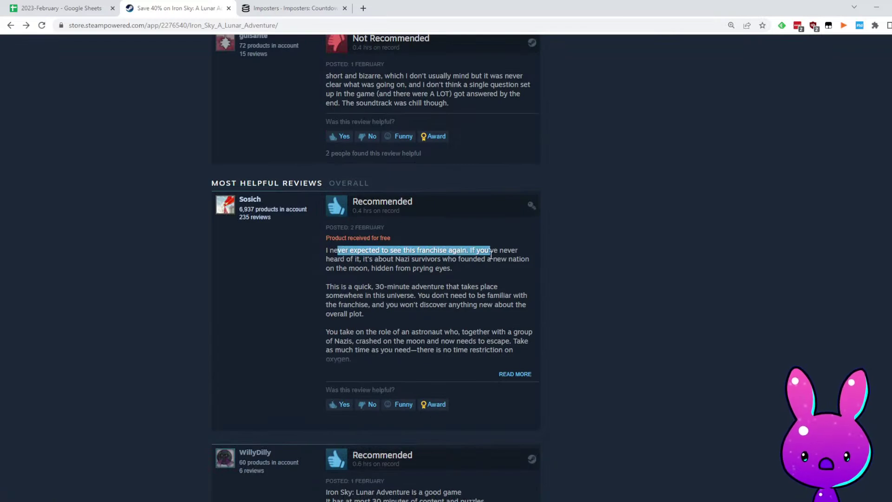
pyautogui.click(490, 256)
pyautogui.scroll(15, 617, 232)
pyautogui.scroll(10, 708, 352)
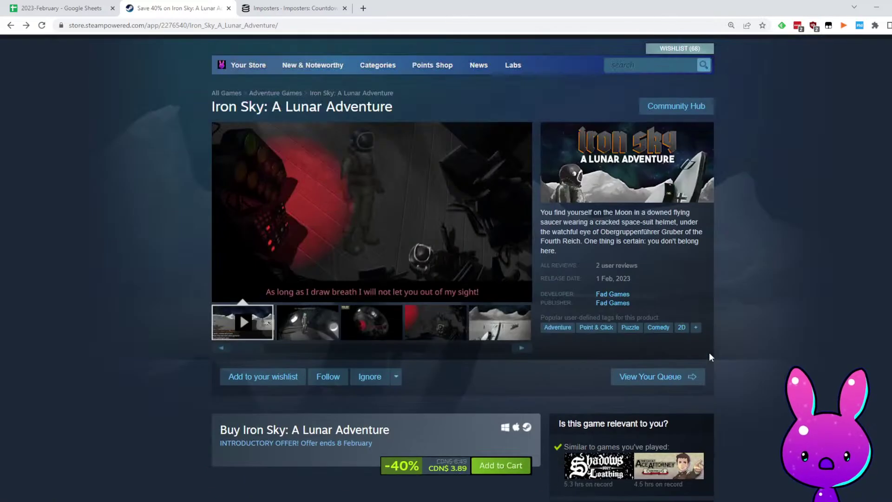
pyautogui.scroll(-12, 576, 436)
pyautogui.scroll(-15, 575, 436)
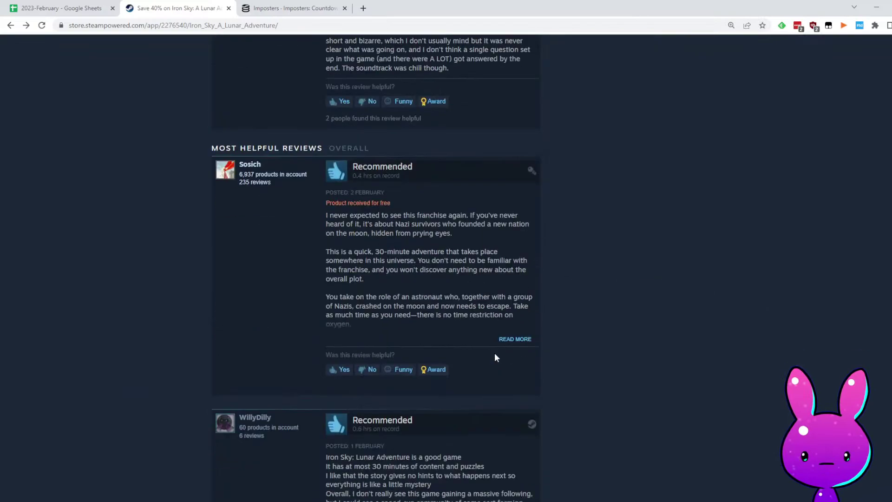
pyautogui.scroll(10, 402, 367)
pyautogui.scroll(-9, 420, 367)
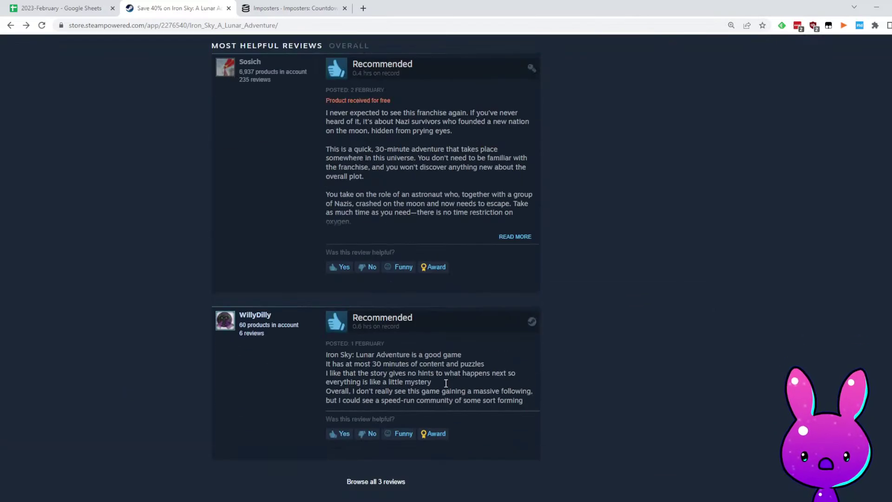
# Read the last Recommended customer review, covering the game's length, story and speed-run potential
pyautogui.moveTo(348, 345); pyautogui.dragTo(492, 349)
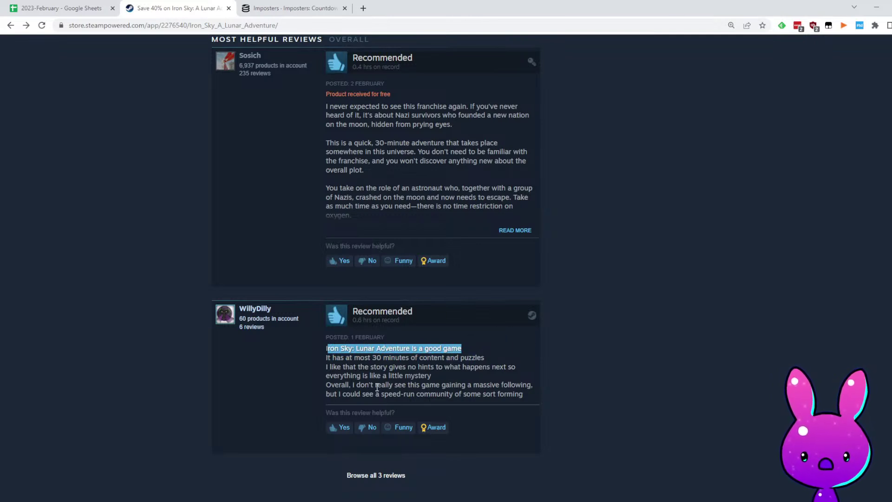
pyautogui.moveTo(371, 366); pyautogui.dragTo(526, 367)
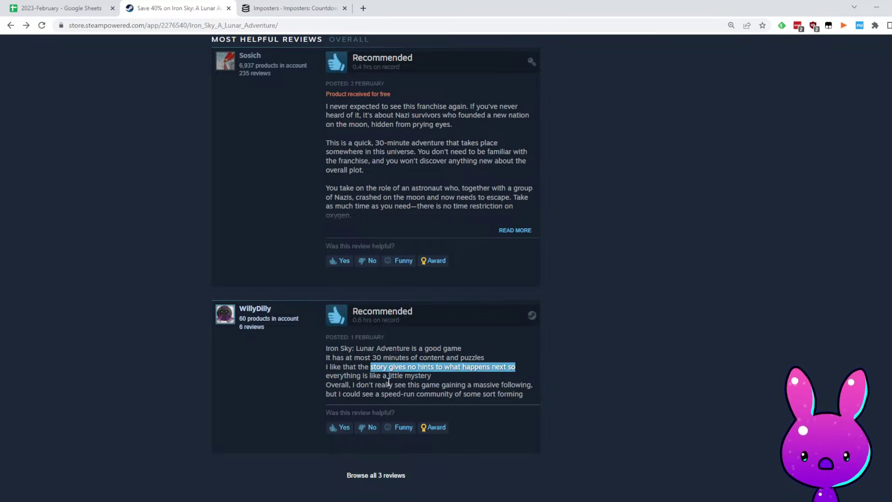
pyautogui.moveTo(360, 377); pyautogui.dragTo(503, 386)
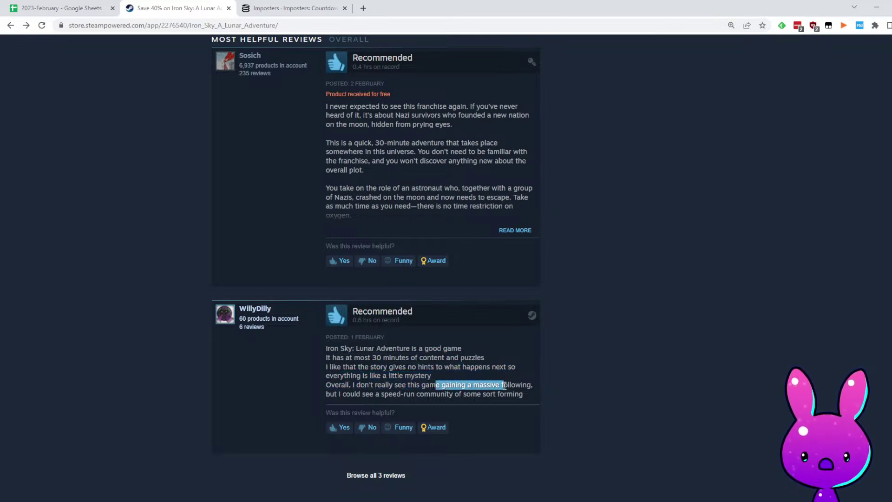
pyautogui.moveTo(343, 394); pyautogui.dragTo(524, 402)
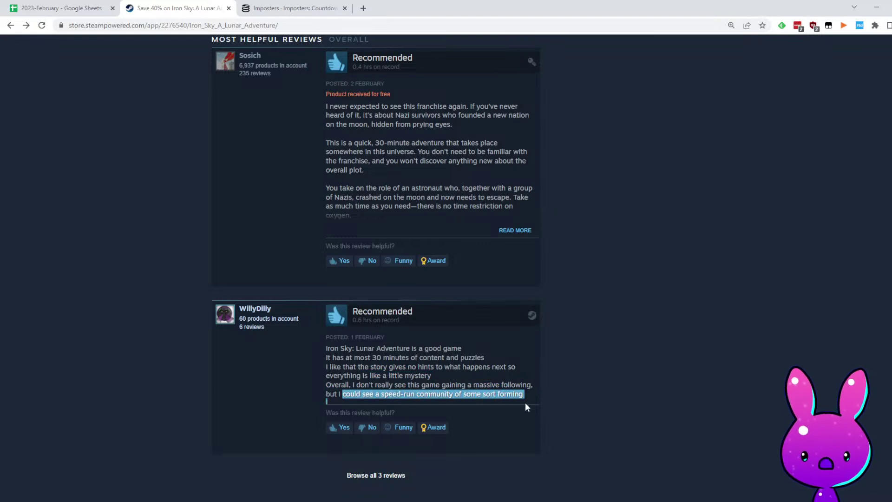
pyautogui.click(565, 417)
# Copy Iron Sky's app ID 2276540 from the store page address and open that app's charts page on SteamDB
pyautogui.scroll(5, 546, 296)
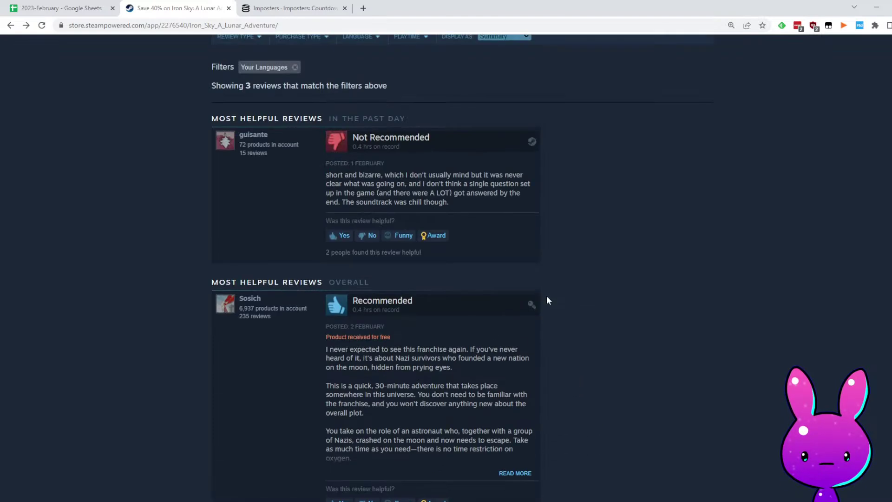
pyautogui.scroll(6, 596, 432)
pyautogui.scroll(15, 596, 433)
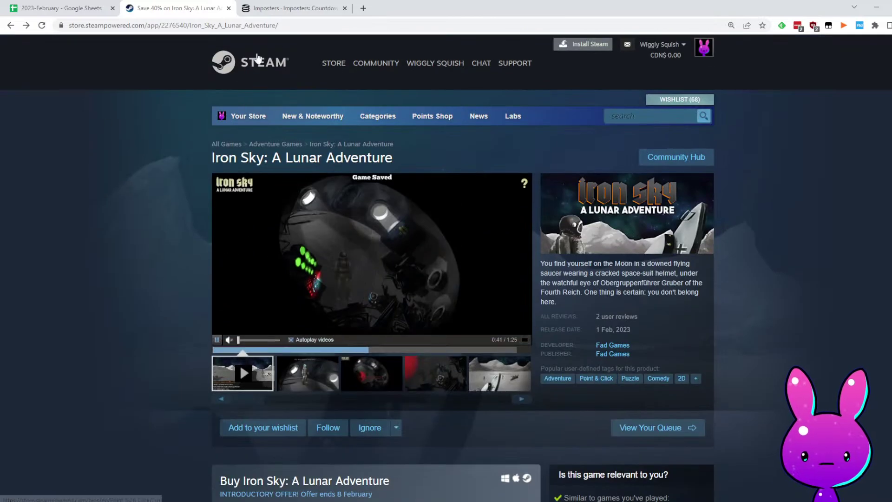
pyautogui.doubleClick(196, 25)
pyautogui.hotkey('ctrl', 'c')
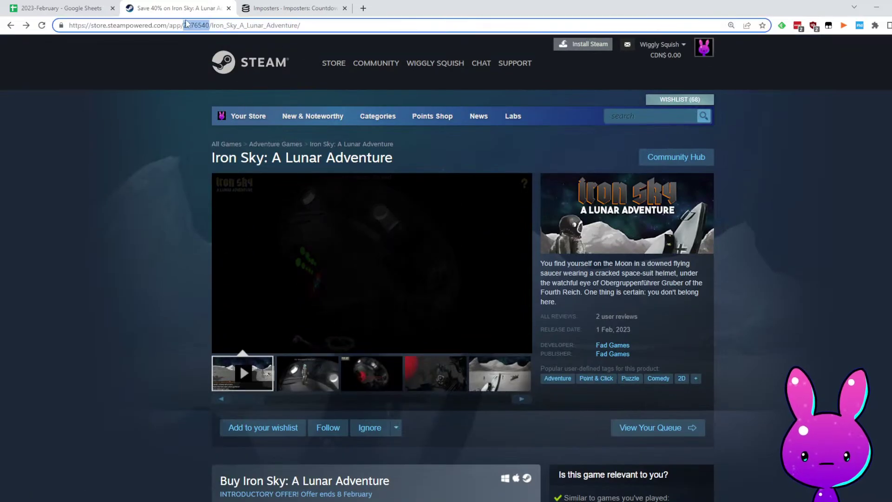
pyautogui.scroll(-5, 357, 313)
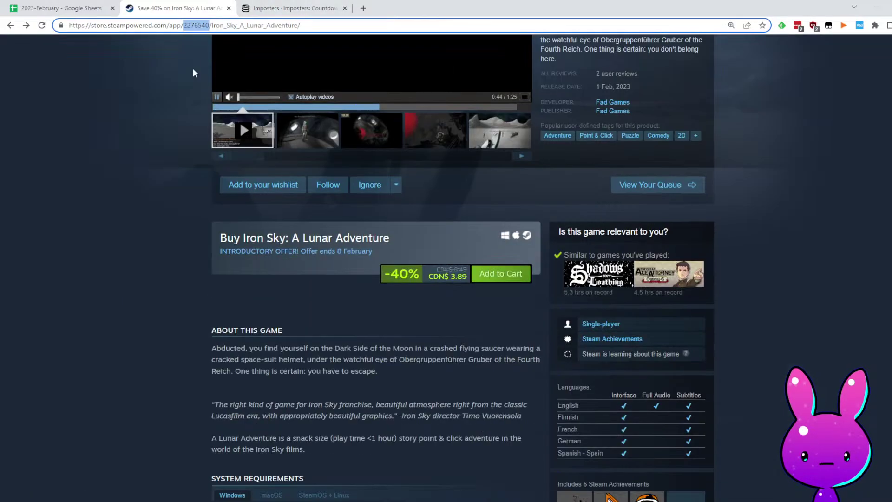
pyautogui.click(259, 4)
pyautogui.doubleClick(145, 28)
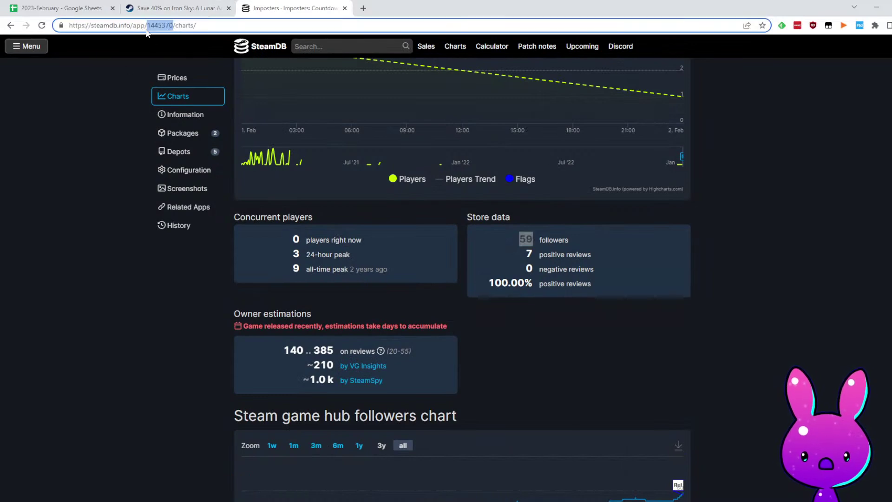
pyautogui.hotkey('ctrl', 'v')
pyautogui.press('Return')
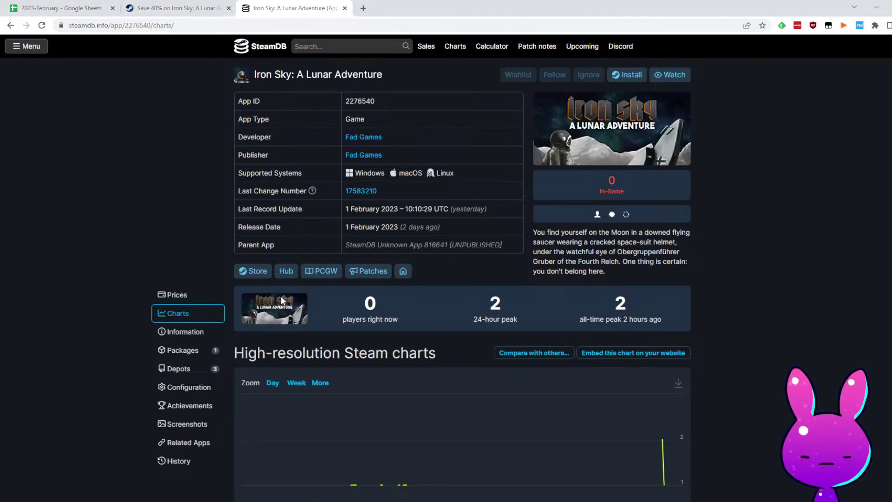
# Search Google for "iron sky" in a new tab, look over the results and close the tab
pyautogui.click(363, 8)
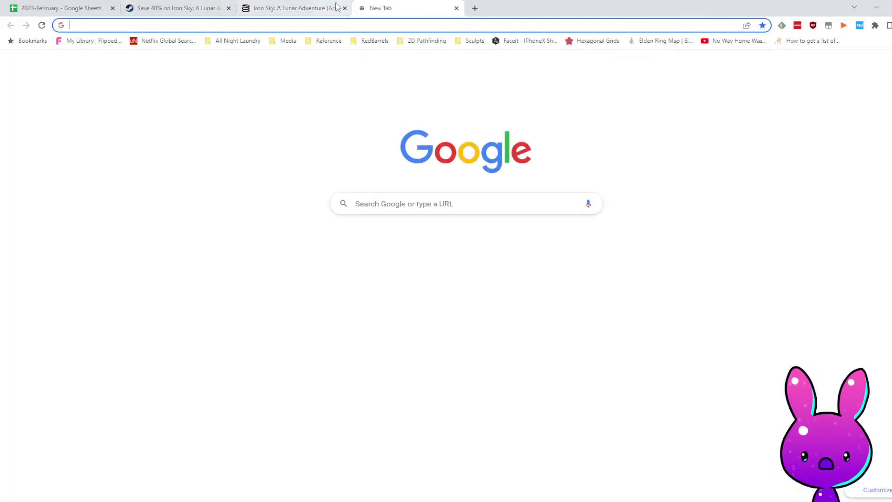
pyautogui.write('iron sky')
pyautogui.press('Return')
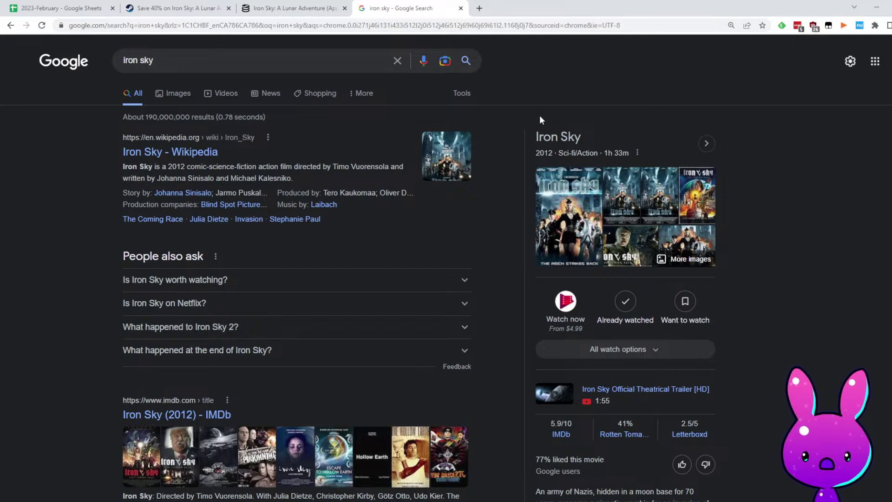
pyautogui.middleClick(387, 6)
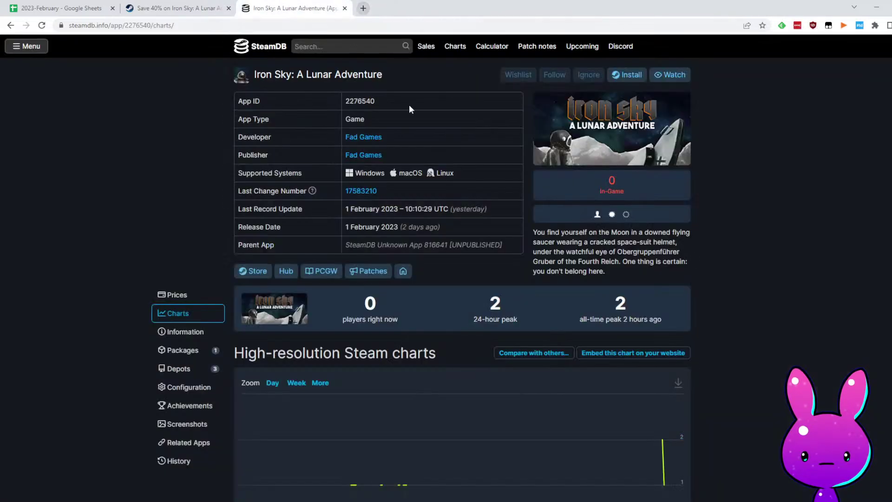
# Check the start of Iron Sky's followers chart and enter 1/28/2023 as its store release date in the spreadsheet
pyautogui.scroll(-6, 478, 194)
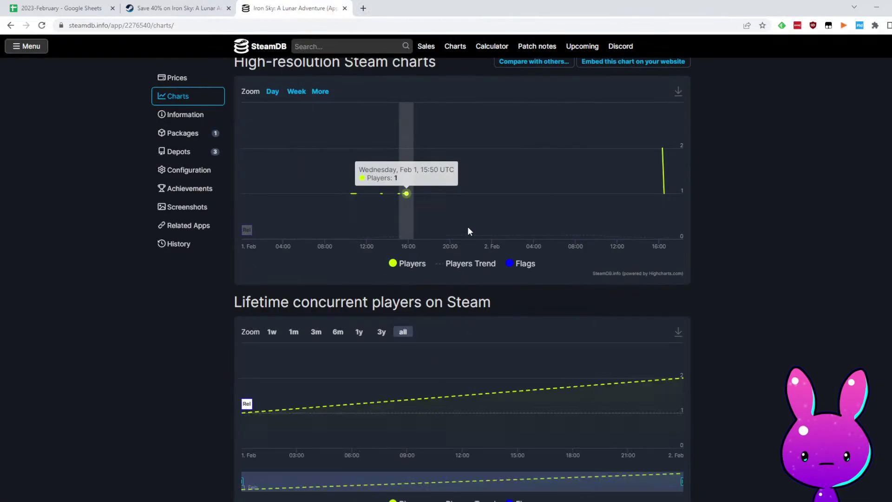
pyautogui.scroll(-11, 579, 271)
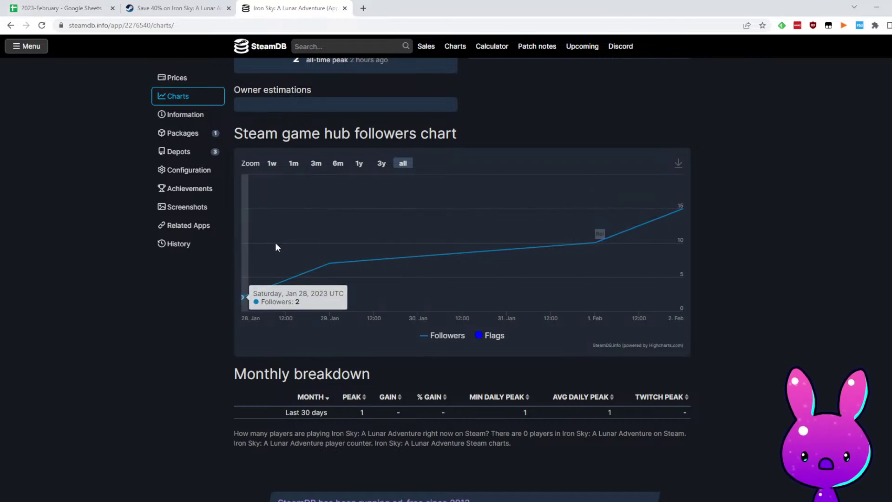
pyautogui.hotkey('ctrl', '1')
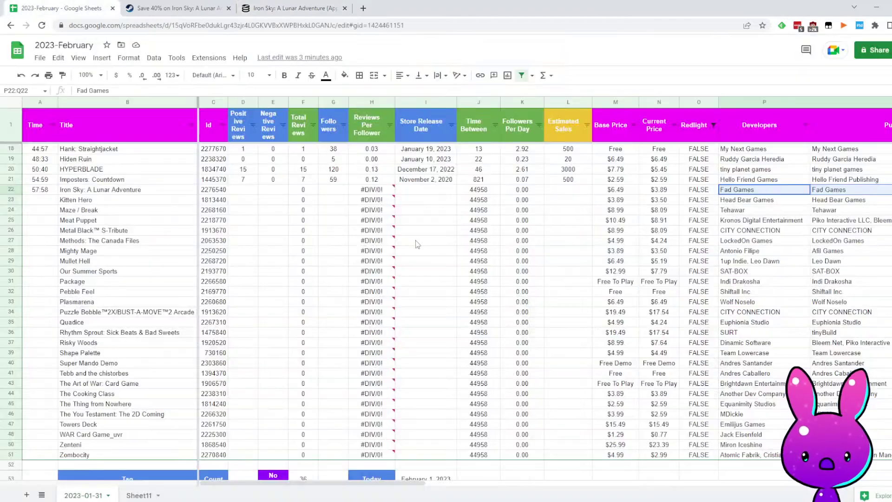
pyautogui.click(425, 203)
pyautogui.write('1/28/20')
pyautogui.write('23')
pyautogui.press('Return')
# Look up Iron Sky's follower count on SteamDB and enter 15 in its Followers cell
pyautogui.press('Up')
pyautogui.press('Left')
pyautogui.press('Left')
pyautogui.click(293, 8)
pyautogui.scroll(7, 409, 246)
pyautogui.click(28, 2)
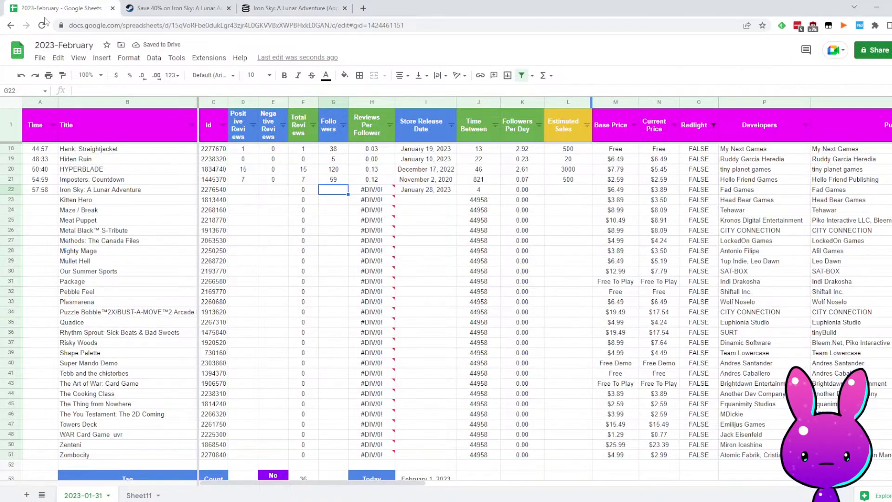
pyautogui.write('15')
# Check SteamDB and the store page for Iron Sky's reviews and record 2 positive and 1 negative in row 22
pyautogui.press('Left')
pyautogui.press('Left')
pyautogui.press('Left')
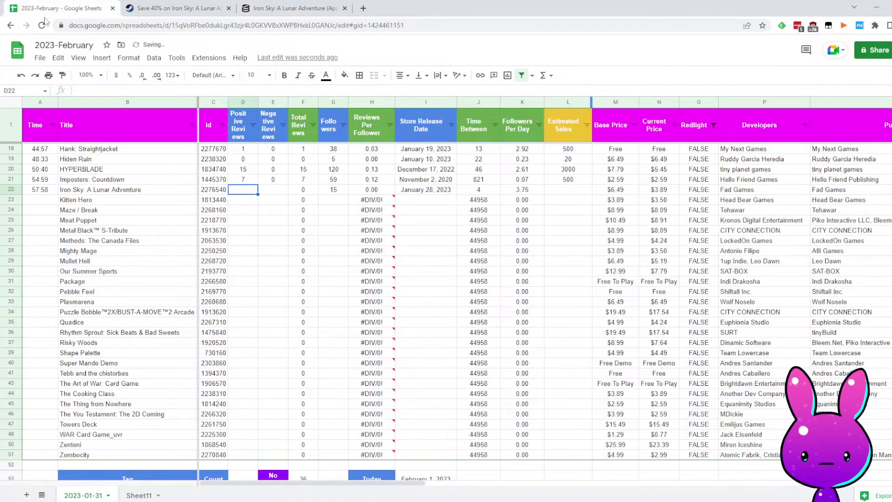
pyautogui.click(293, 8)
pyautogui.scroll(10, 383, 291)
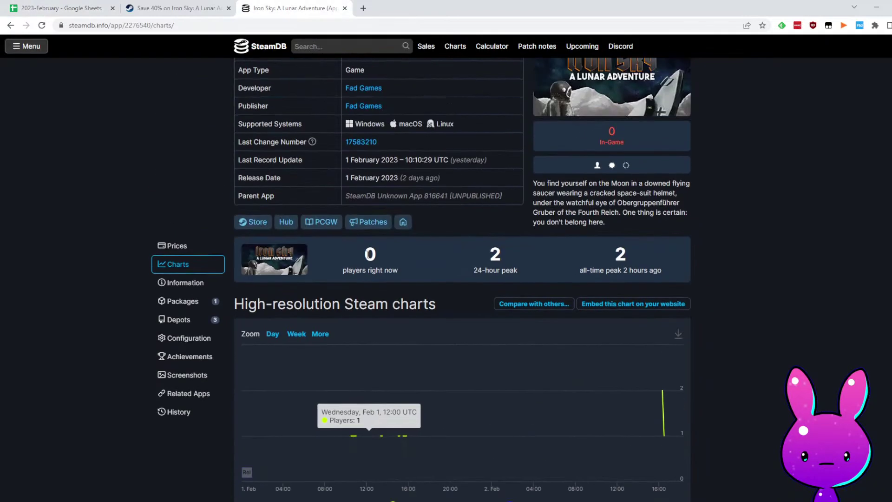
pyautogui.scroll(-13, 367, 277)
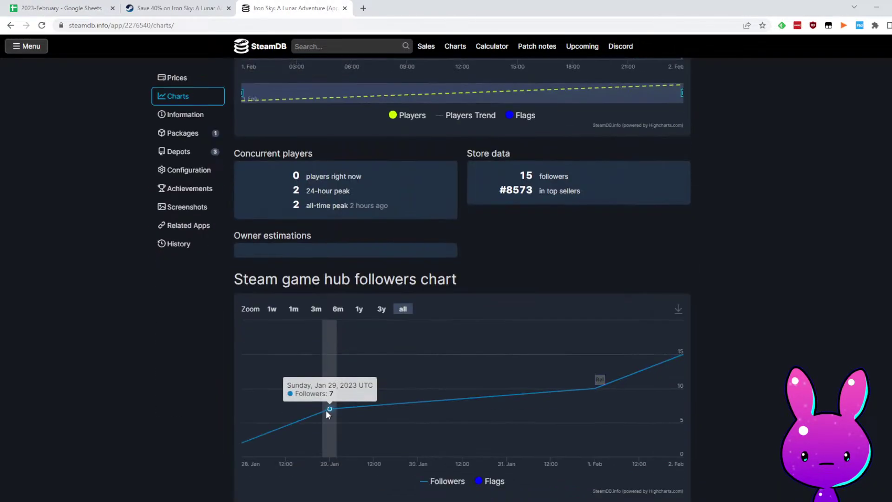
pyautogui.click(189, 9)
pyautogui.scroll(-10, 288, 303)
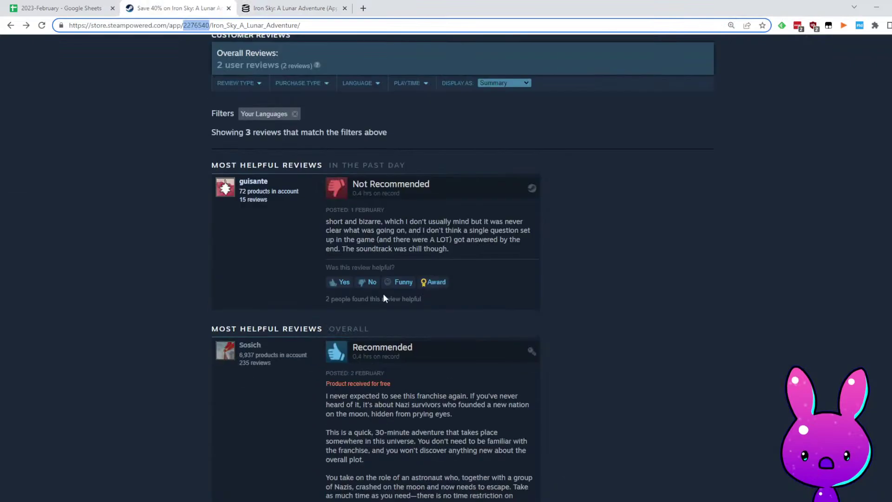
pyautogui.scroll(-9, 410, 299)
pyautogui.scroll(7, 433, 235)
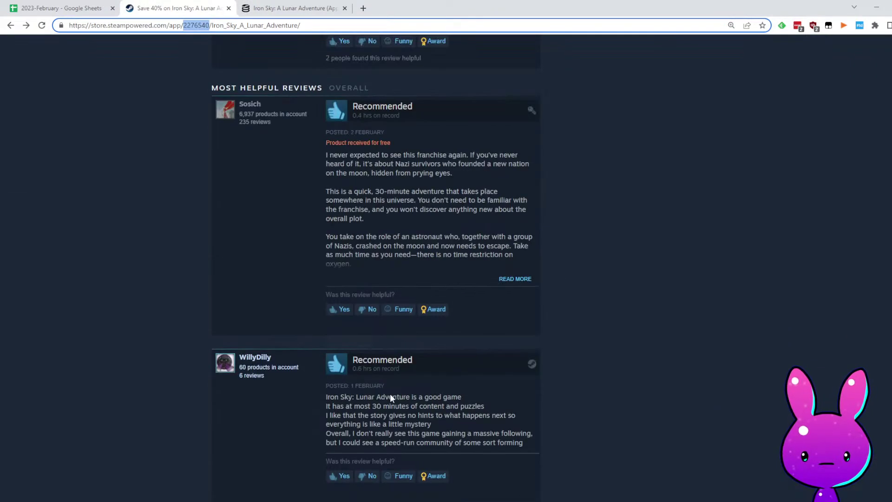
pyautogui.click(84, 8)
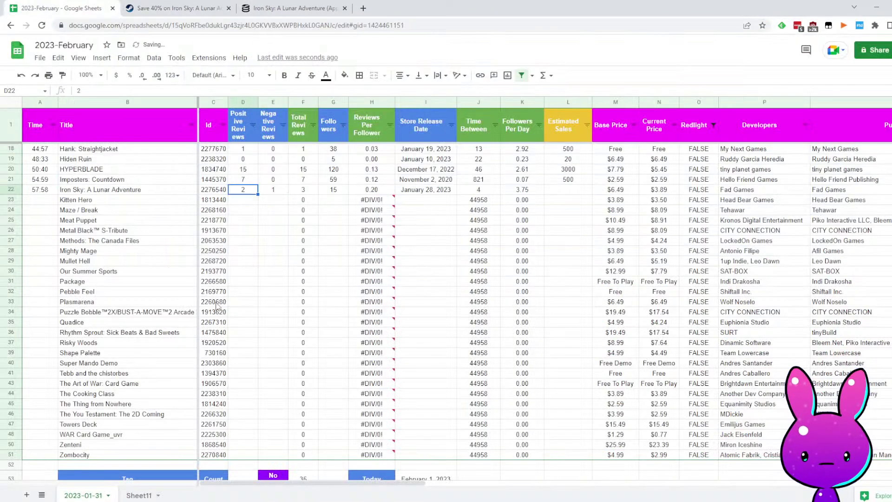
# Enter 300 as the estimated sales for Iron Sky: A Lunar Adventure
pyautogui.press('Right')
pyautogui.press('Right')
pyautogui.press('Right')
pyautogui.press('Right')
pyautogui.press('Right')
pyautogui.press('Right')
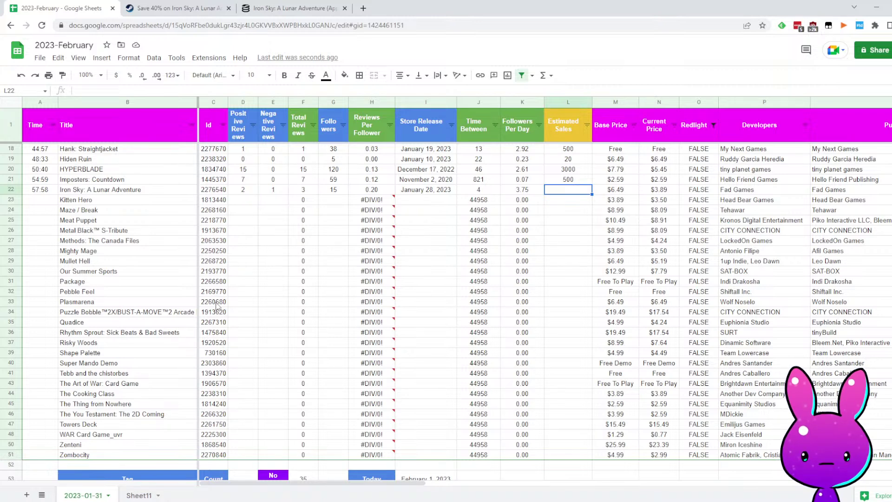
pyautogui.press('Up')
# Enter the timestamp 1:01:18 in the Time cell for Kitten Hero
pyautogui.press('Left')
pyautogui.press('Left')
pyautogui.press('Left')
pyautogui.press('Left')
pyautogui.press('Left')
pyautogui.press('Left')
pyautogui.press('Left')
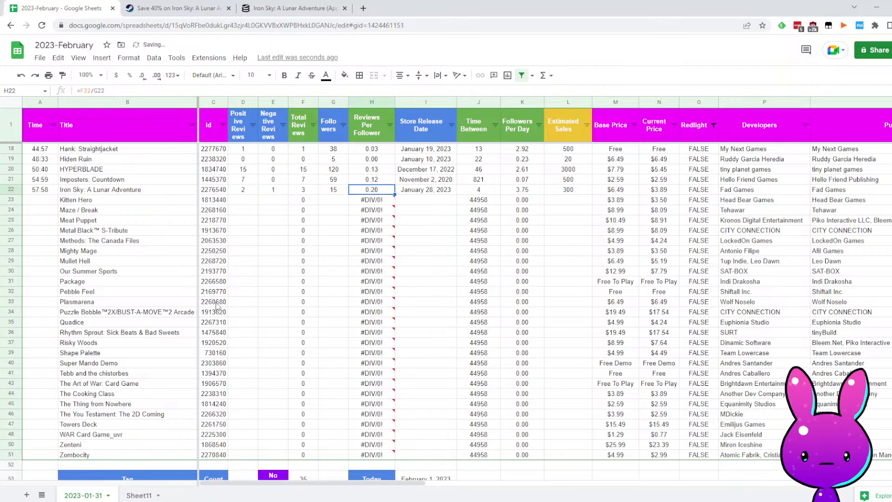
pyautogui.press('Left')
pyautogui.press('Down')
pyautogui.press('Left')
pyautogui.press('Up')
pyautogui.press('Right')
pyautogui.press('Down')
pyautogui.press('Left')
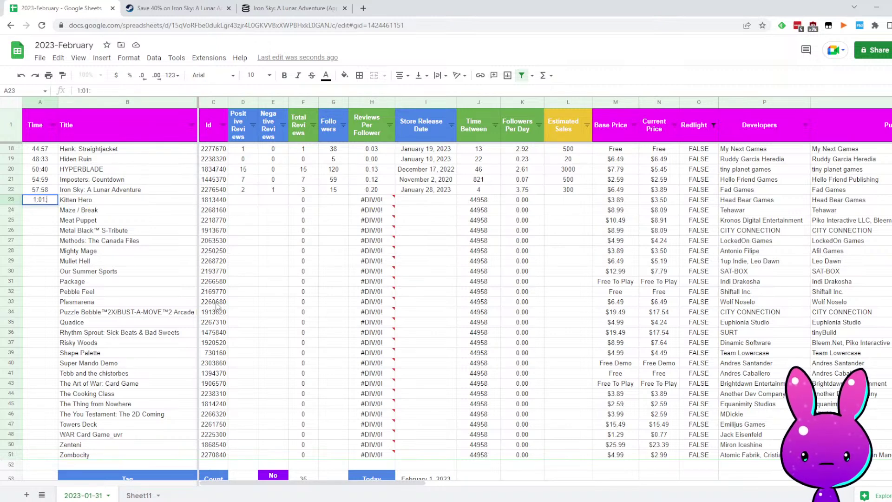
pyautogui.press('Up')
# Copy Kitten Hero's ID 1813440 from the spreadsheet and open its Steam store page
pyautogui.press('Right')
pyautogui.press('Right')
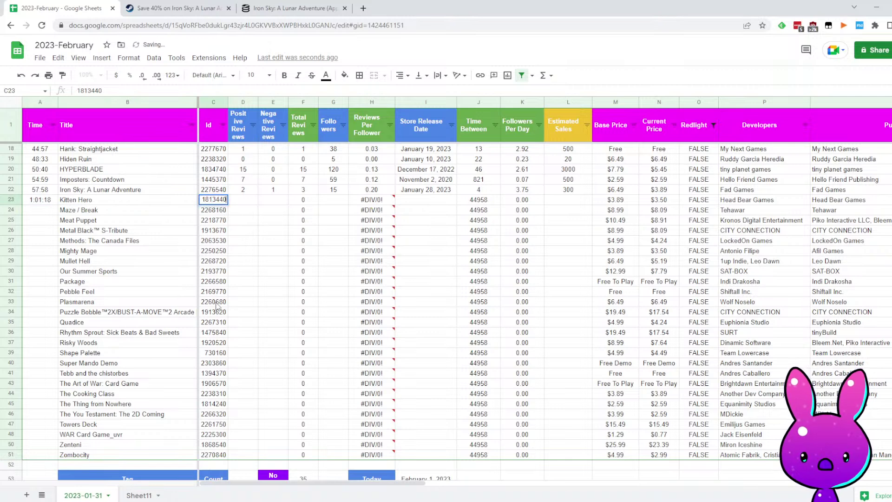
pyautogui.press('Right')
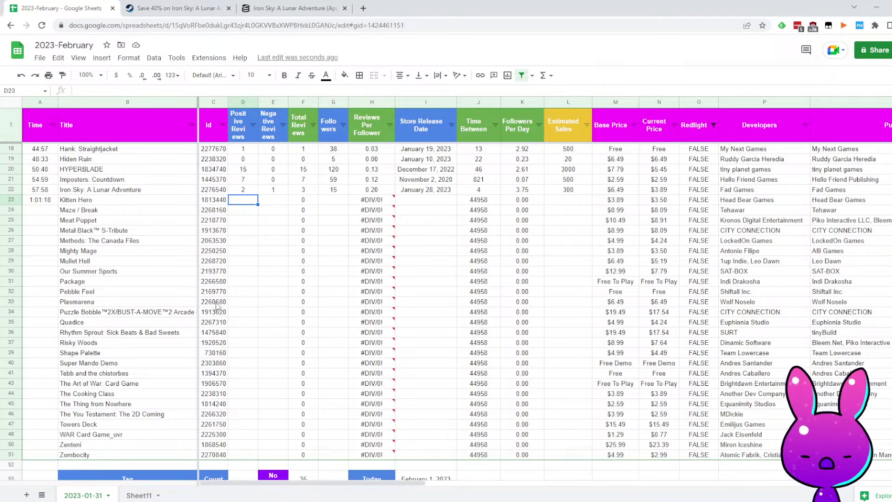
pyautogui.click(215, 3)
pyautogui.click(162, 29)
pyautogui.press('Return')
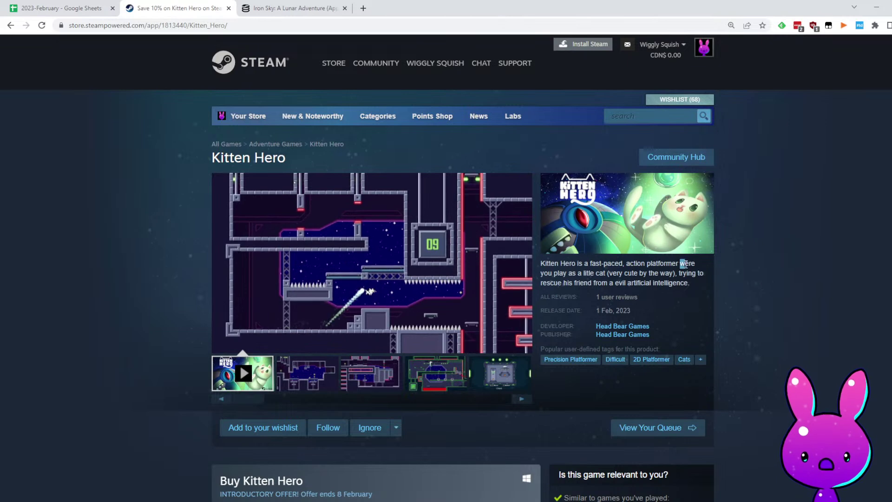
# Read Kitten Hero's short description and watch its store trailer in full screen
pyautogui.click(566, 275)
pyautogui.moveTo(565, 276); pyautogui.dragTo(594, 274)
pyautogui.click(585, 275)
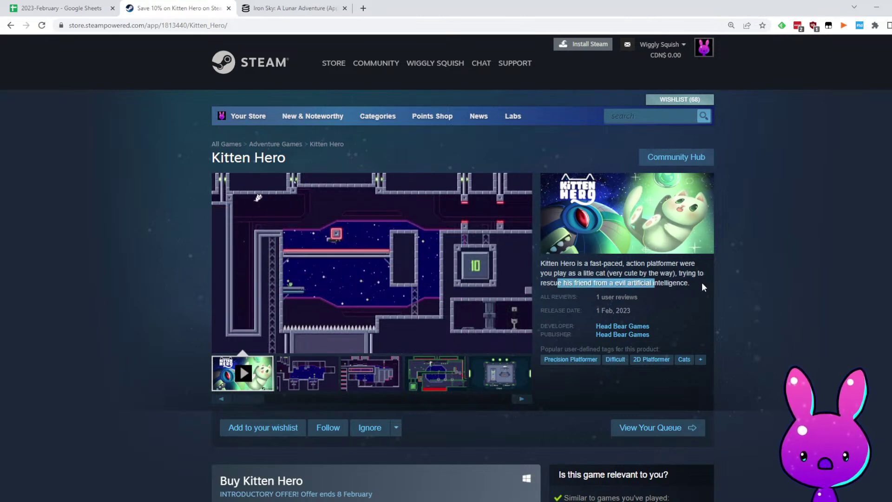
pyautogui.click(702, 286)
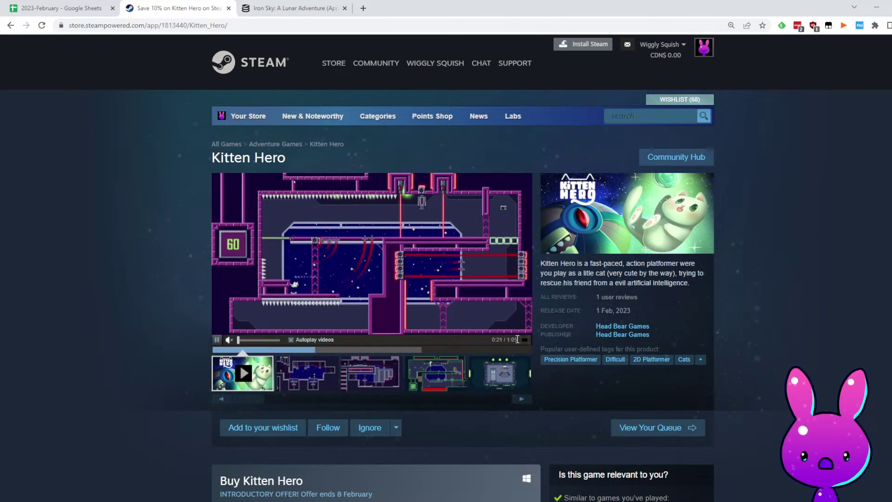
pyautogui.click(526, 338)
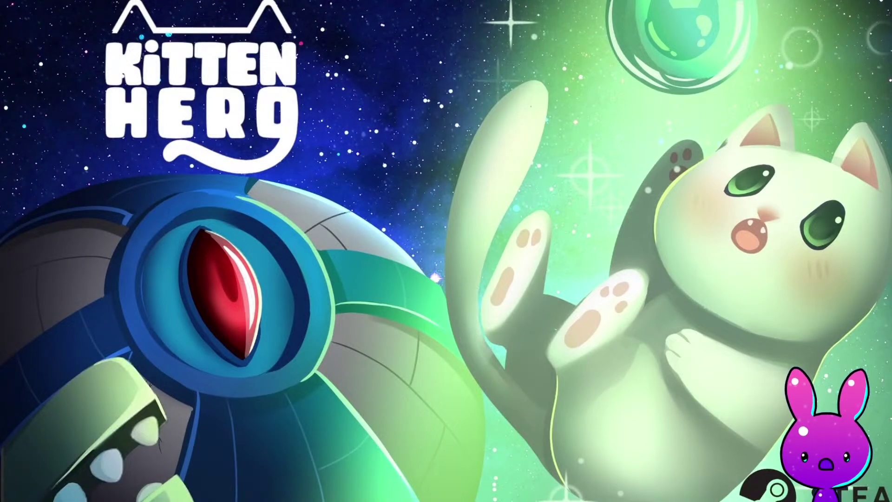
pyautogui.press('Escape')
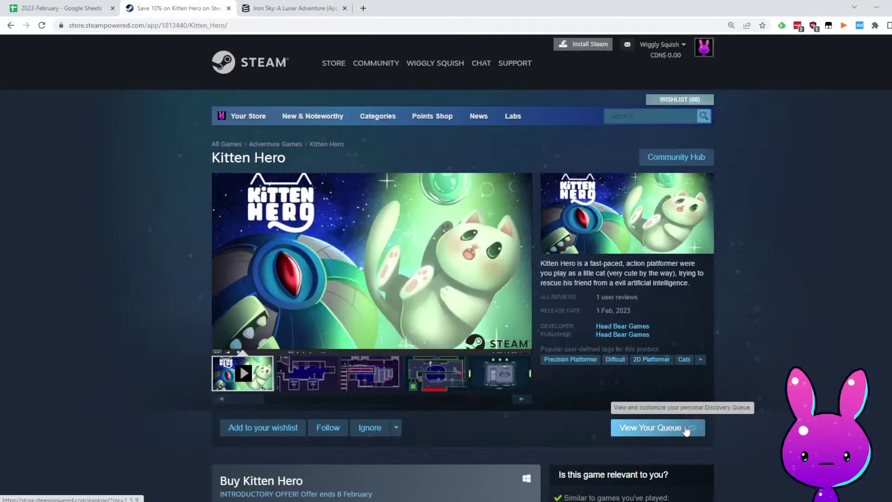
# Examine Kitten Hero's customer reviews and the game details on its Steam store page
pyautogui.scroll(-15, 743, 328)
pyautogui.scroll(4, 572, 348)
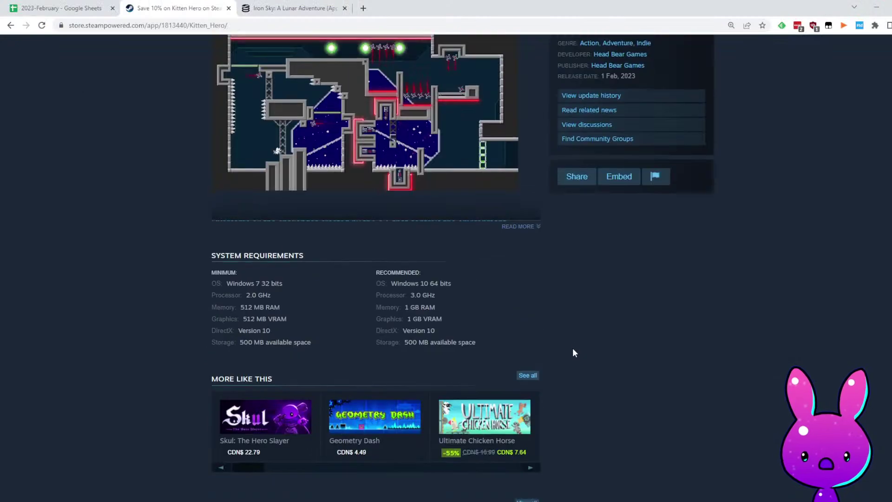
pyautogui.scroll(-5, 582, 350)
pyautogui.moveTo(330, 288); pyautogui.dragTo(514, 288)
pyautogui.click(470, 300)
pyautogui.moveTo(384, 287); pyautogui.dragTo(473, 291)
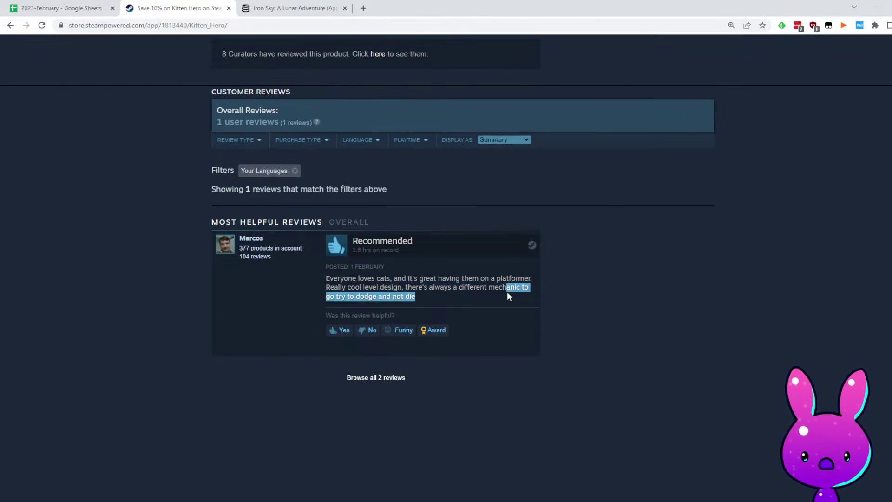
pyautogui.click(484, 299)
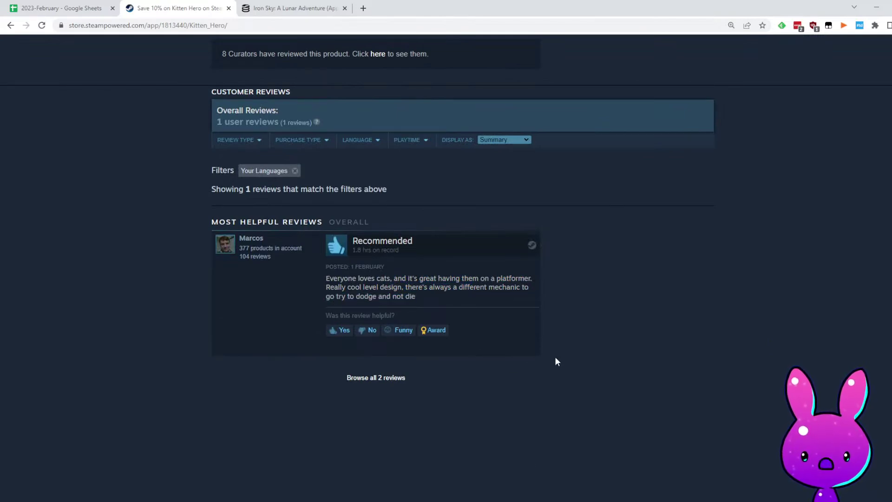
pyautogui.scroll(5, 533, 354)
pyautogui.scroll(-5, 502, 341)
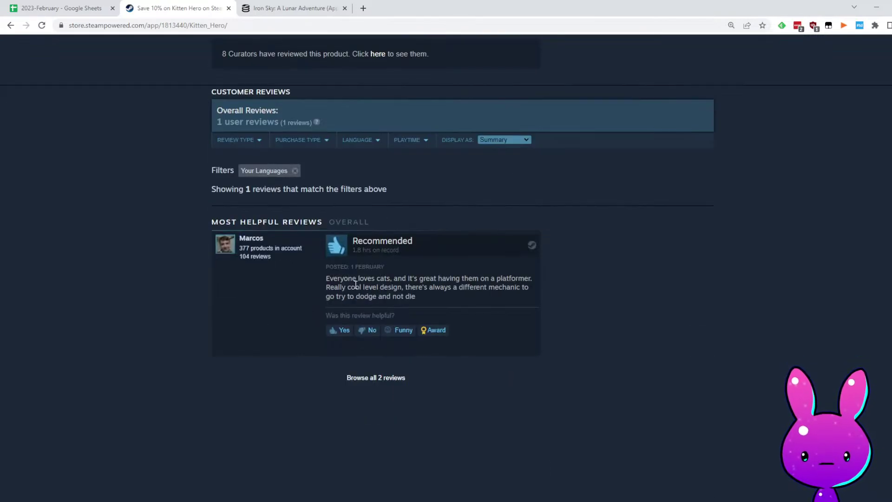
pyautogui.scroll(11, 473, 323)
pyautogui.scroll(10, 468, 332)
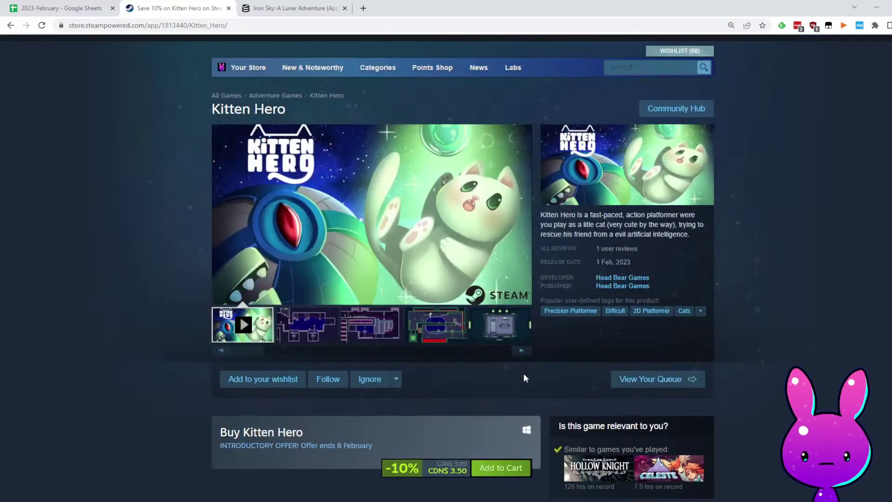
pyautogui.scroll(-5, 523, 375)
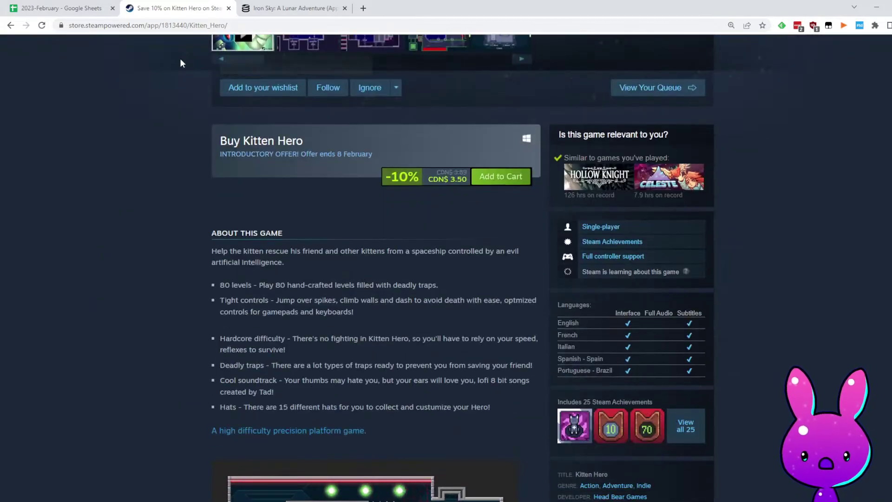
# Copy Kitten Hero's app ID 1813440 from the store address, open its SteamDB charts page and inspect the followers chart
pyautogui.doubleClick(196, 25)
pyautogui.hotkey('ctrl', 'c')
pyautogui.click(290, 6)
pyautogui.doubleClick(162, 25)
pyautogui.hotkey('ctrl', 'v')
pyautogui.press('Return')
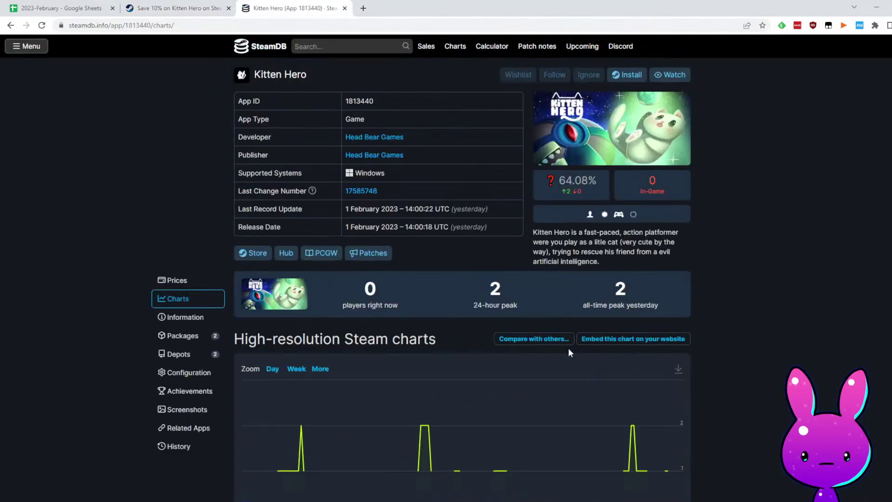
pyautogui.scroll(-10, 585, 406)
pyautogui.scroll(-8, 591, 405)
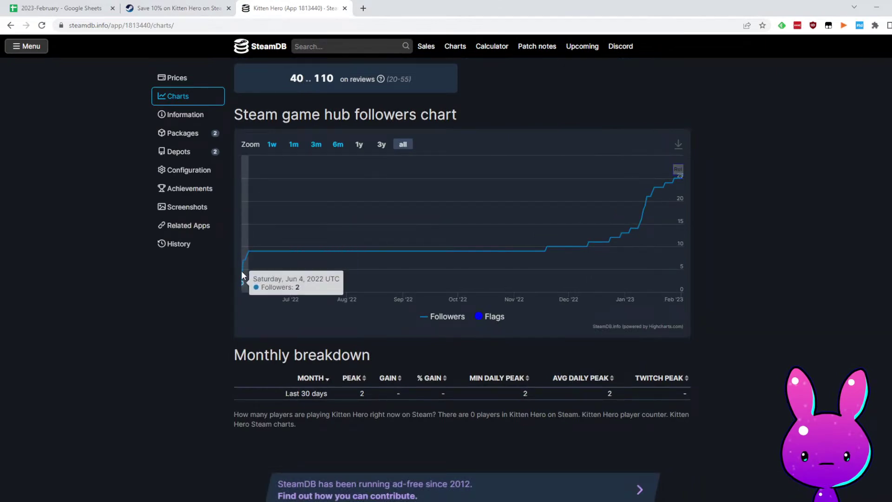
# Enter 7/4/2022 as Kitten Hero's Store Release Date in the spreadsheet
pyautogui.click(62, 8)
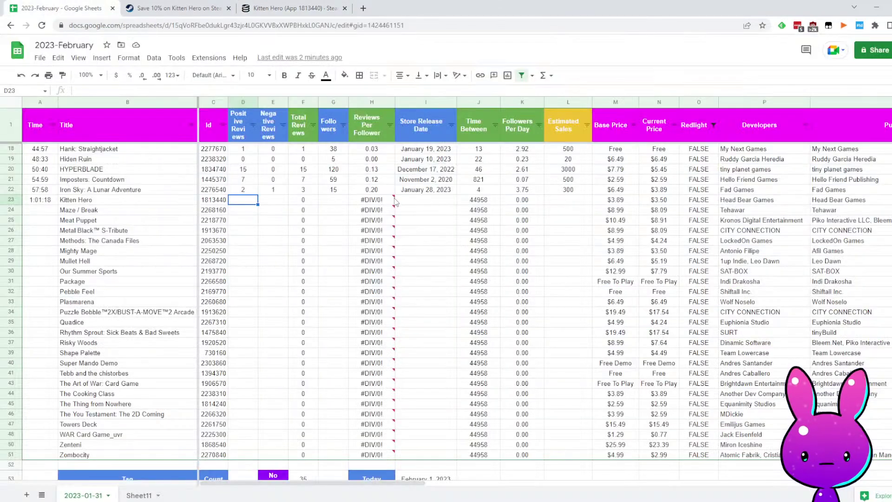
pyautogui.click(420, 203)
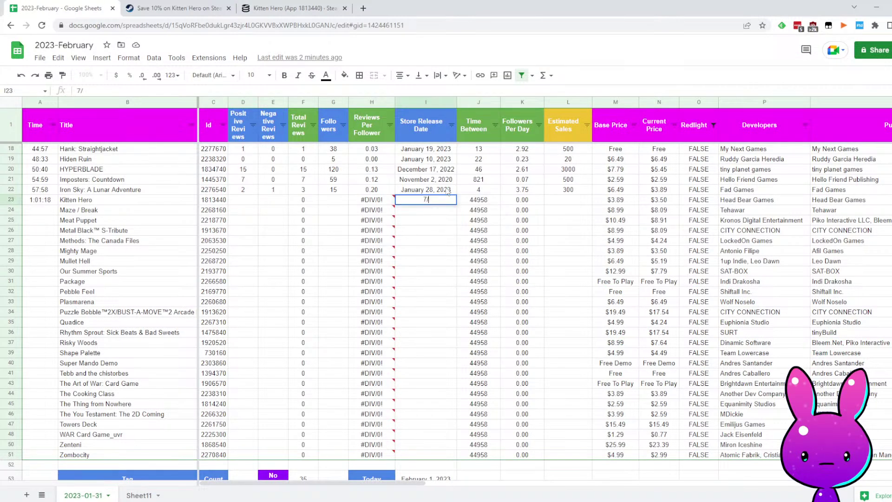
pyautogui.write('7/4/2022')
pyautogui.press('Return')
pyautogui.press('Up')
pyautogui.press('Left')
pyautogui.press('Left')
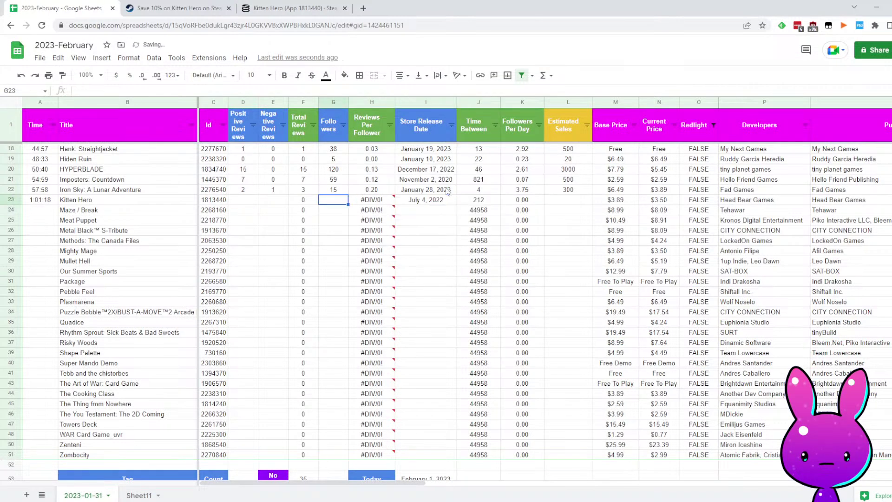
# Correct the month of Kitten Hero's Store Release Date so it reads 6/4/2022
pyautogui.press('Up')
pyautogui.press('Right')
pyautogui.press('Right')
pyautogui.press('Return')
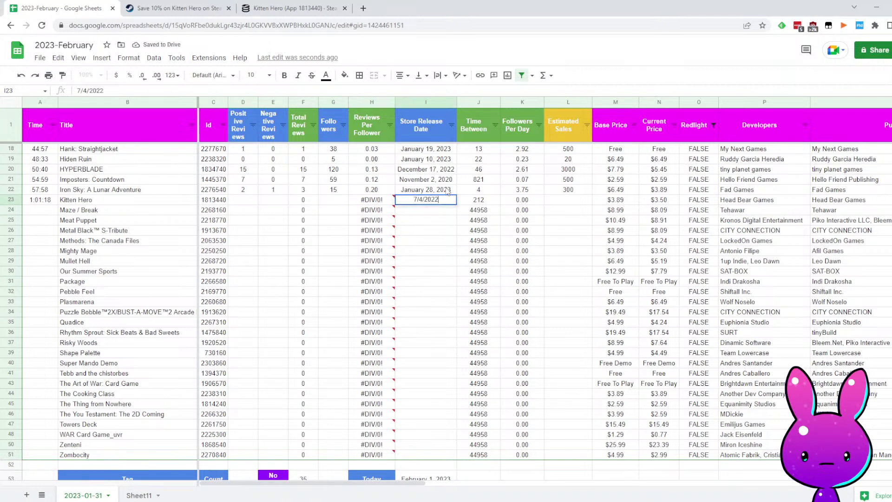
pyautogui.press('Home')
pyautogui.press('Delete')
pyautogui.write('6')
pyautogui.press('Return')
# Check Kitten Hero's follower count on SteamDB and record 26 in its Followers cell in the spreadsheet
pyautogui.click(292, 8)
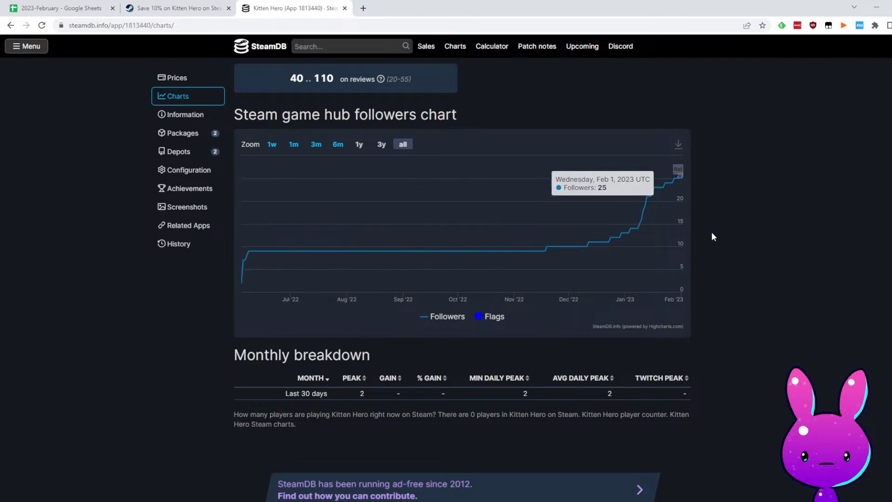
pyautogui.scroll(6, 650, 224)
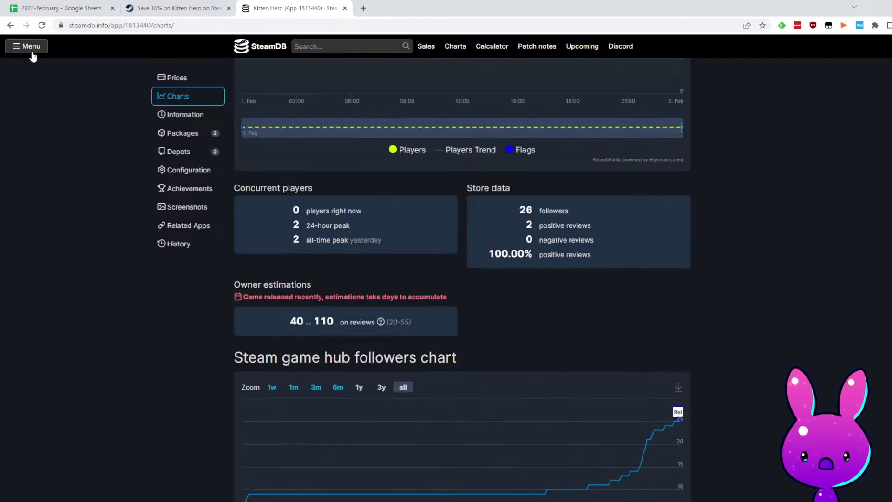
pyautogui.click(61, 8)
pyautogui.click(324, 202)
pyautogui.write('26')
pyautogui.press('Return')
# Record 1 positive and 0 negative reviews for Kitten Hero
pyautogui.press('Up')
pyautogui.press('Left')
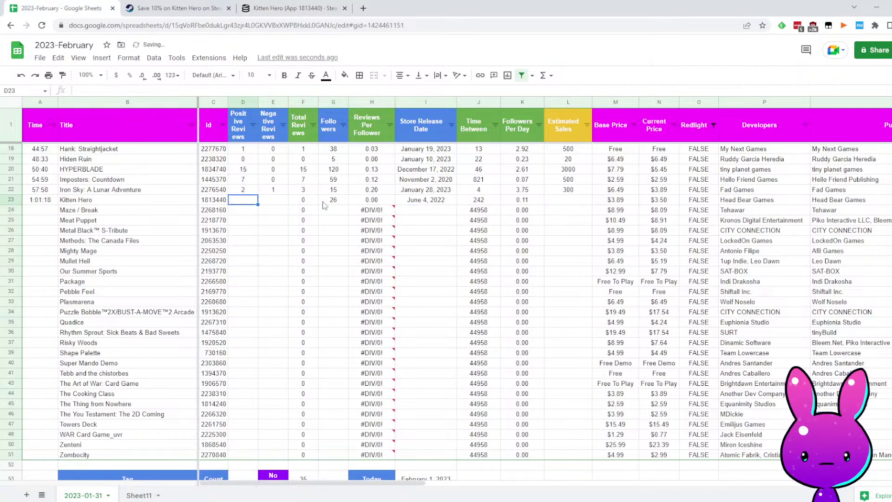
pyautogui.press('Tab')
pyautogui.press('Right')
pyautogui.press('Right')
pyautogui.press('Right')
pyautogui.press('Right')
pyautogui.press('Right')
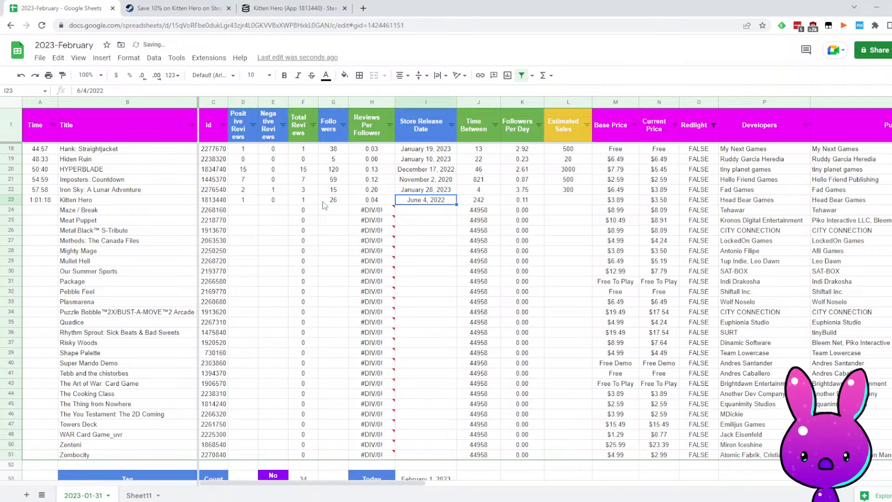
# Enter 30 as the estimated sales for Kitten Hero
pyautogui.press('Right')
pyautogui.write('30')
pyautogui.press('Right')
pyautogui.press('Right')
pyautogui.press('Right')
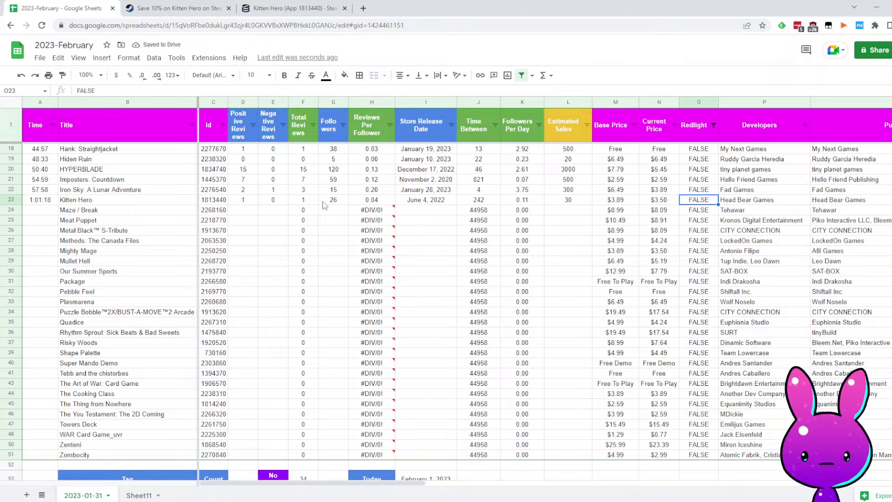
# Examine Kitten Hero's row across its reviews, followers, release date, price, developer and tag columns
pyautogui.press('Right')
pyautogui.press('Right')
pyautogui.press('Right')
pyautogui.press('Left')
pyautogui.press('Left')
pyautogui.press('Left')
pyautogui.press('Left')
pyautogui.press('Left')
pyautogui.press('Left')
pyautogui.press('Left')
pyautogui.press('Left')
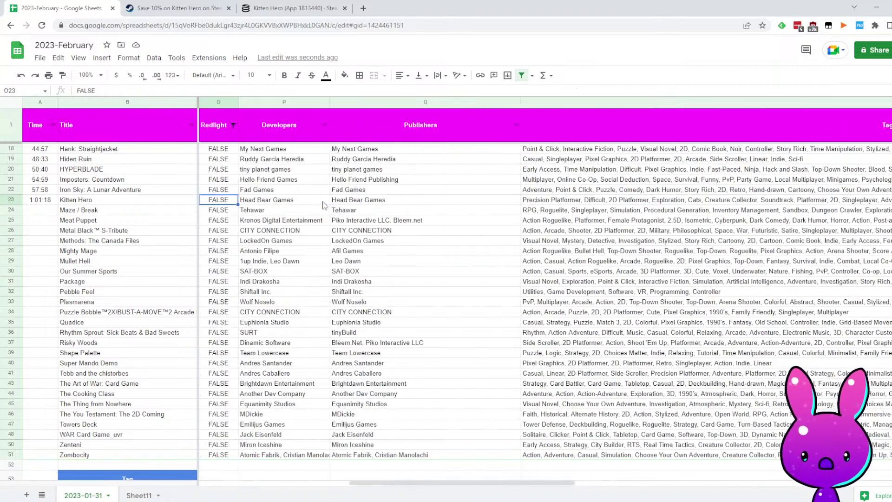
pyautogui.press('Left')
pyautogui.press('Left')
pyautogui.press('Left')
pyautogui.press('Left')
pyautogui.press('Left')
pyautogui.press('Left')
pyautogui.press('Left')
pyautogui.press('Left')
pyautogui.press('Left')
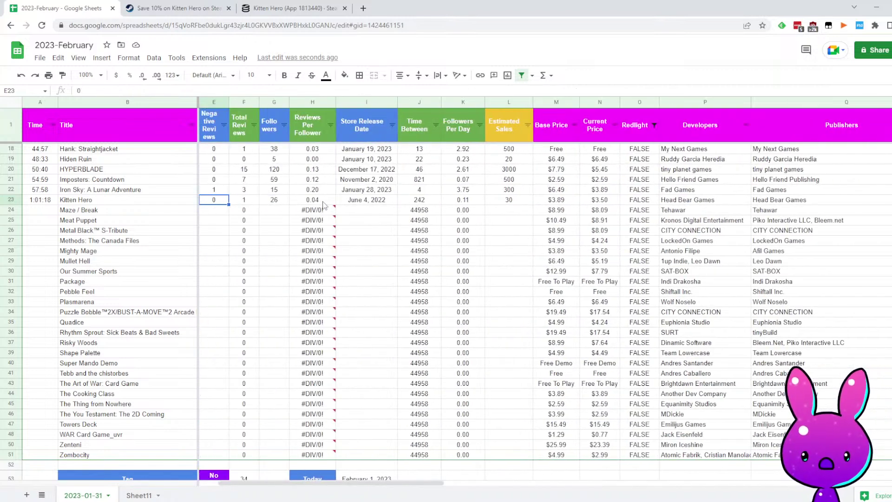
pyautogui.press('Right')
pyautogui.press('Right')
pyautogui.press('Right')
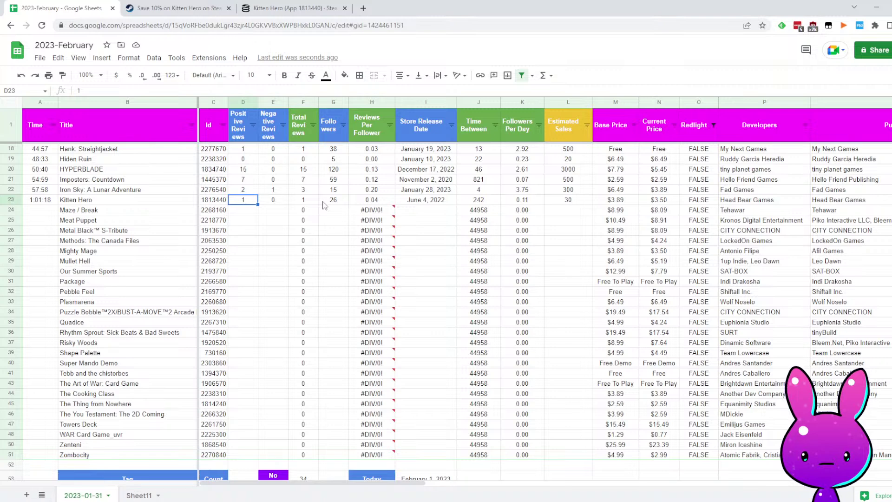
pyautogui.press('Right')
pyautogui.press('Right')
pyautogui.press('Right')
pyautogui.press('Right')
pyautogui.press('Right')
pyautogui.press('Right')
pyautogui.press('Right')
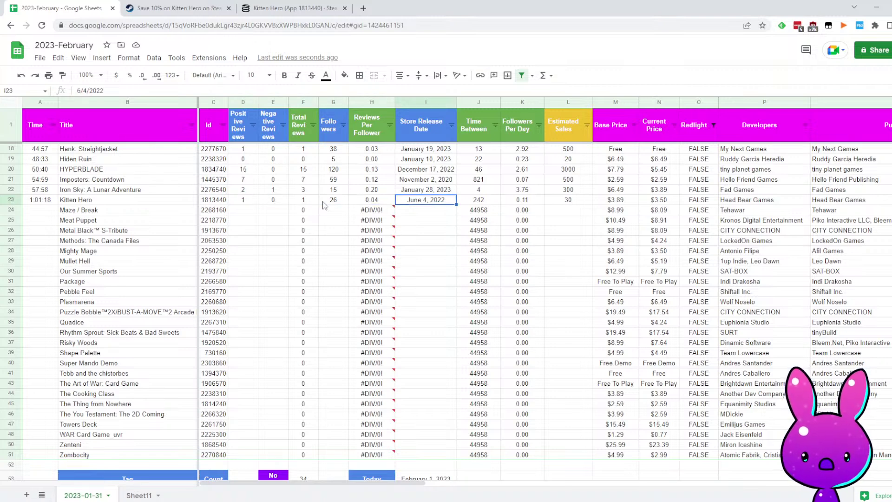
pyautogui.press('Right')
pyautogui.press('Left')
pyautogui.press('Left')
pyautogui.press('Right')
pyautogui.press('Right')
pyautogui.press('Right')
pyautogui.press('Left')
pyautogui.press('Left')
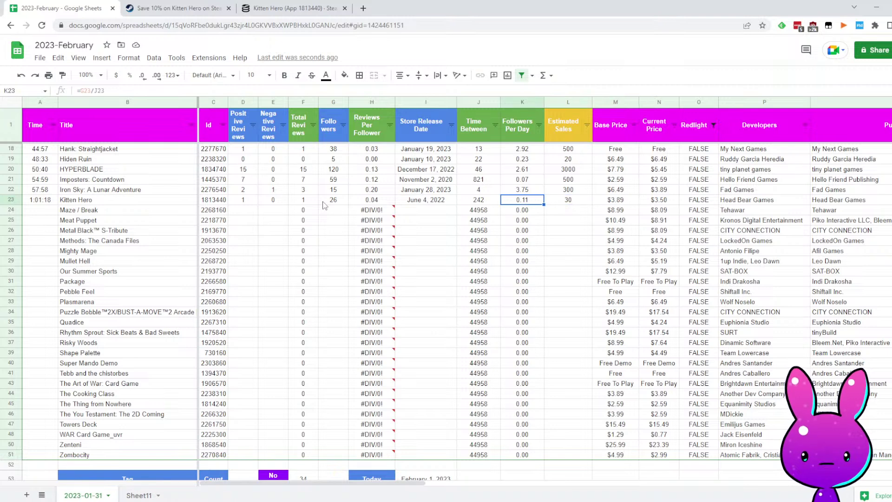
# Enter the timestamp 1:03:58 in the Time cell for Maze / Break
pyautogui.press('Home')
pyautogui.press('Down')
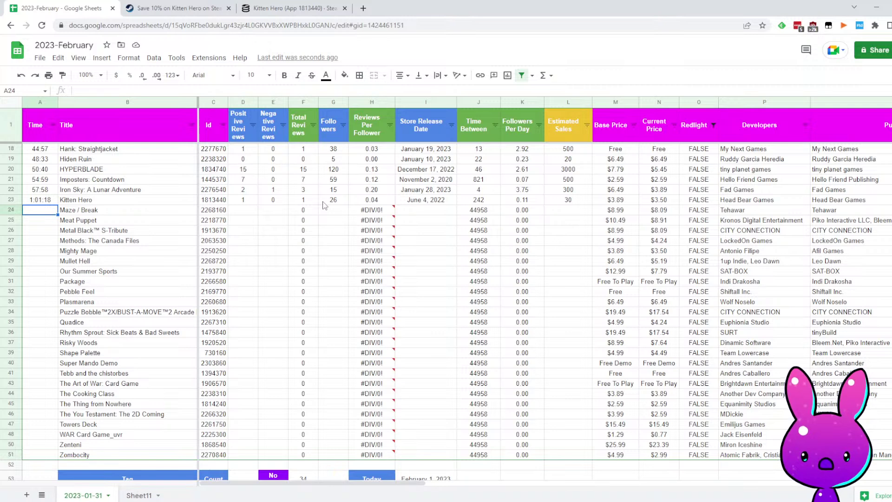
pyautogui.press('Up')
pyautogui.press('Right')
pyautogui.press('Left')
pyautogui.press('Down')
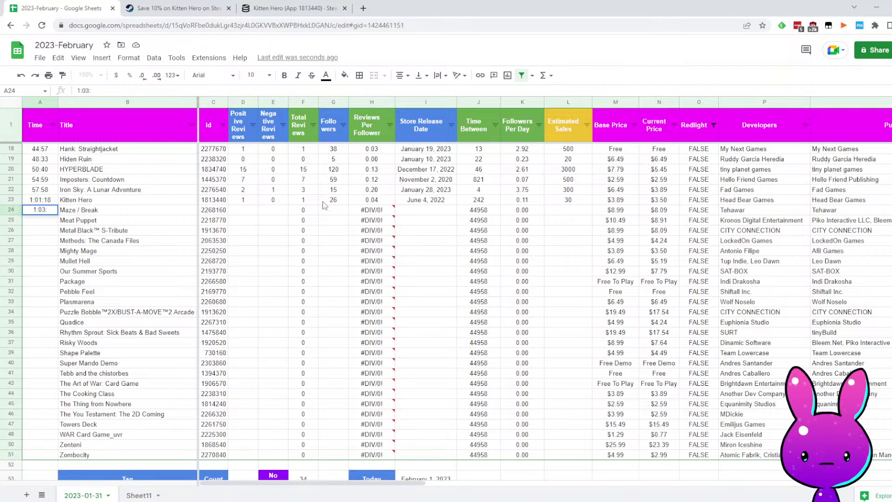
pyautogui.write('1:03:58')
# Take Maze / Break's ID 2268160 from the spreadsheet and open its Steam store page
pyautogui.press('Right')
pyautogui.press('Right')
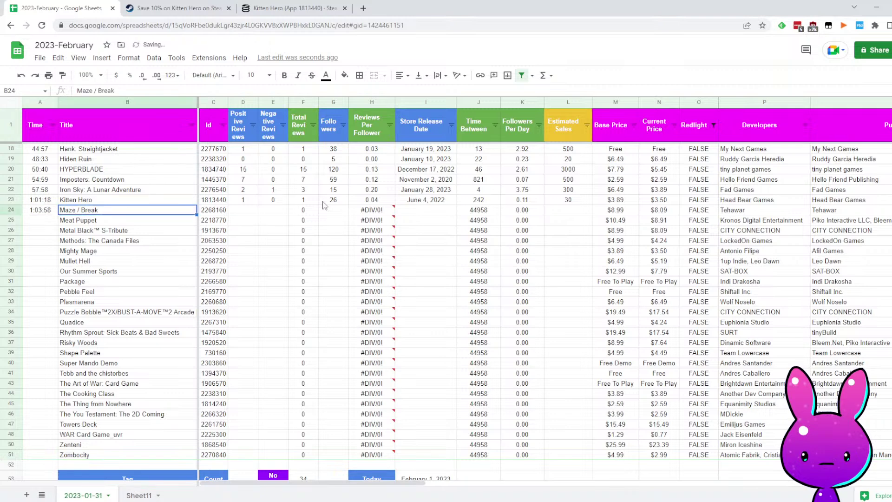
pyautogui.press('Right')
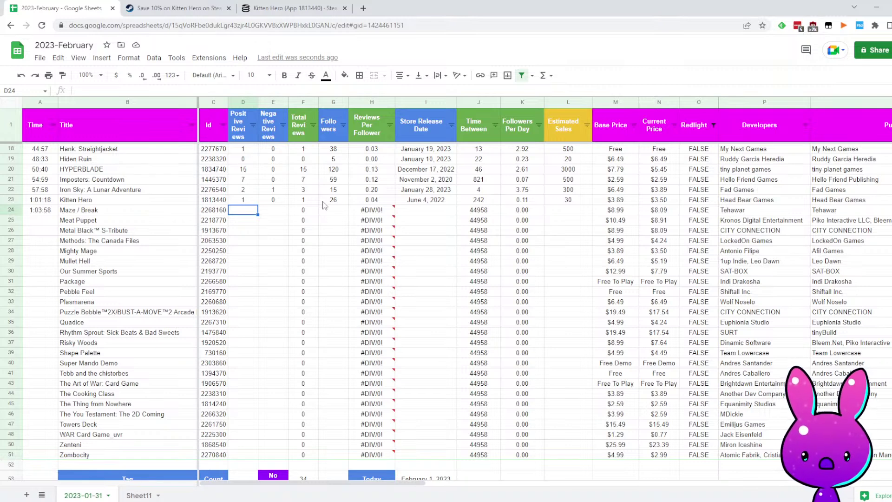
pyautogui.click(175, 6)
pyautogui.write('2268160')
pyautogui.write('.')
pyautogui.press('Return')
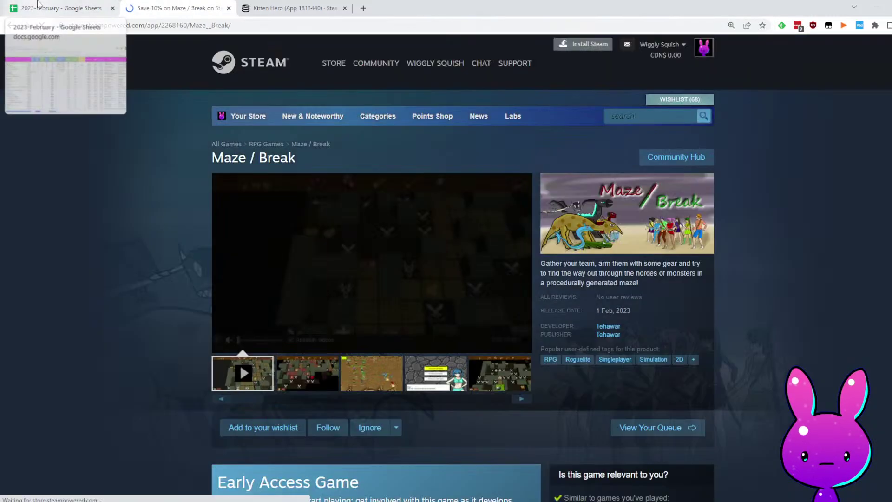
# Read Maze / Break's short description, watch its trailer in full screen and view the battle screenshot
pyautogui.moveTo(577, 263); pyautogui.dragTo(685, 264)
pyautogui.click(637, 277)
pyautogui.moveTo(577, 266); pyautogui.dragTo(629, 273)
pyautogui.click(637, 273)
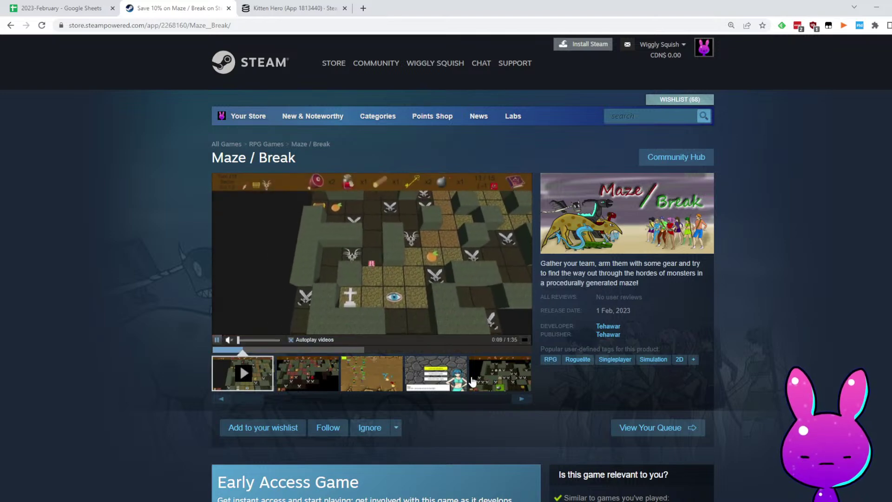
pyautogui.click(524, 341)
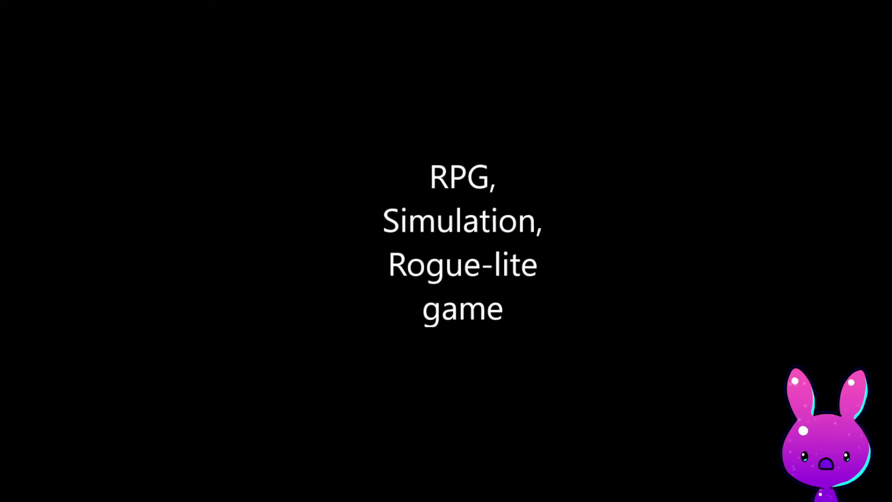
pyautogui.press('Escape')
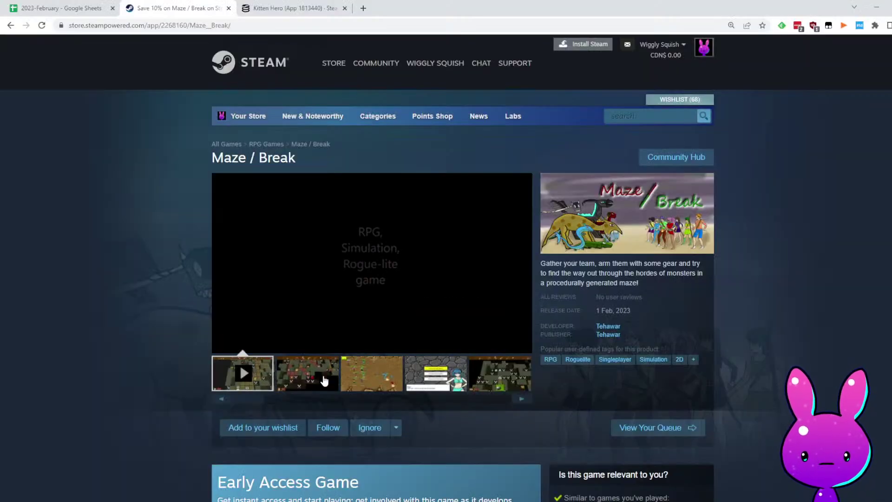
pyautogui.click(392, 379)
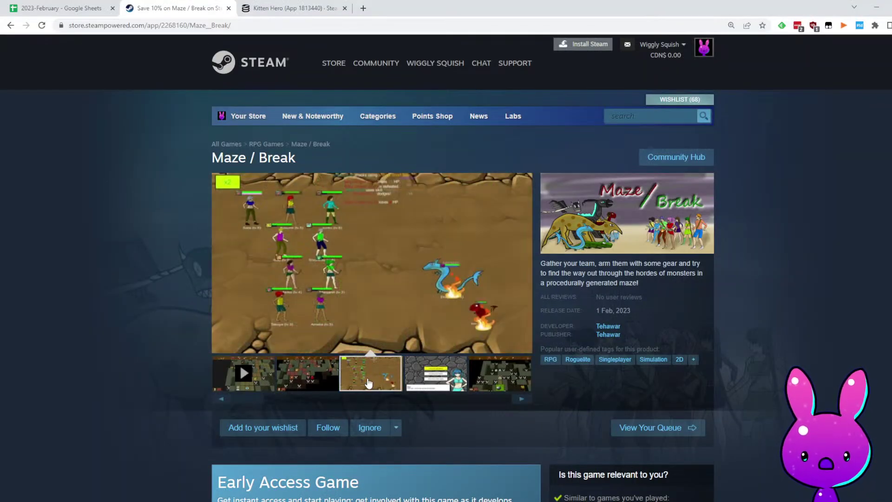
# View Maze / Break's battle screenshot enlarged, and look over its Early Access, purchase and details sections
pyautogui.click(301, 253)
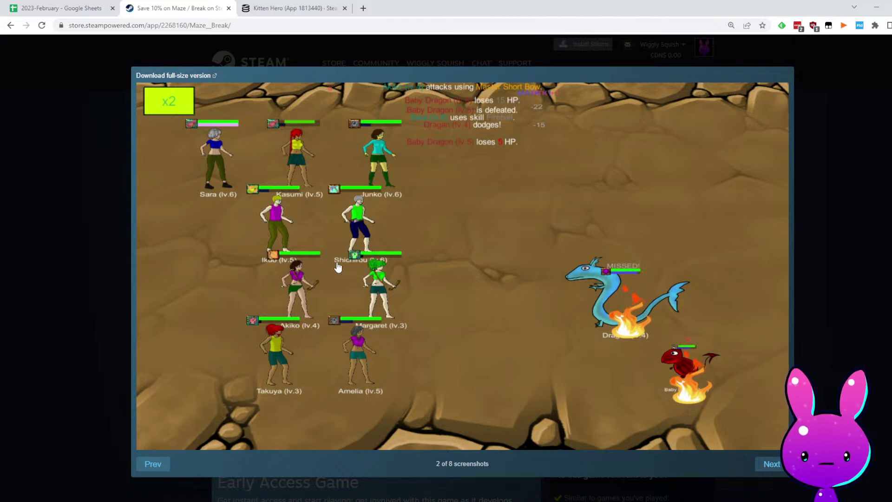
pyautogui.click(835, 258)
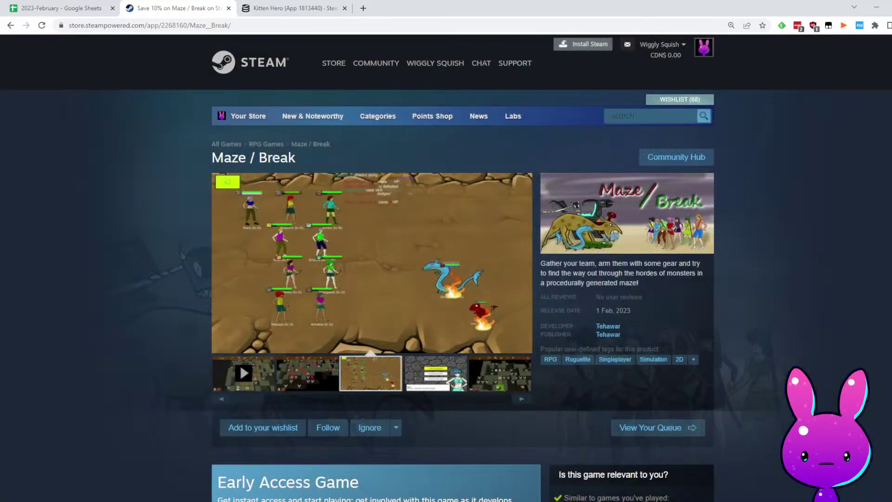
pyautogui.scroll(-4, 760, 382)
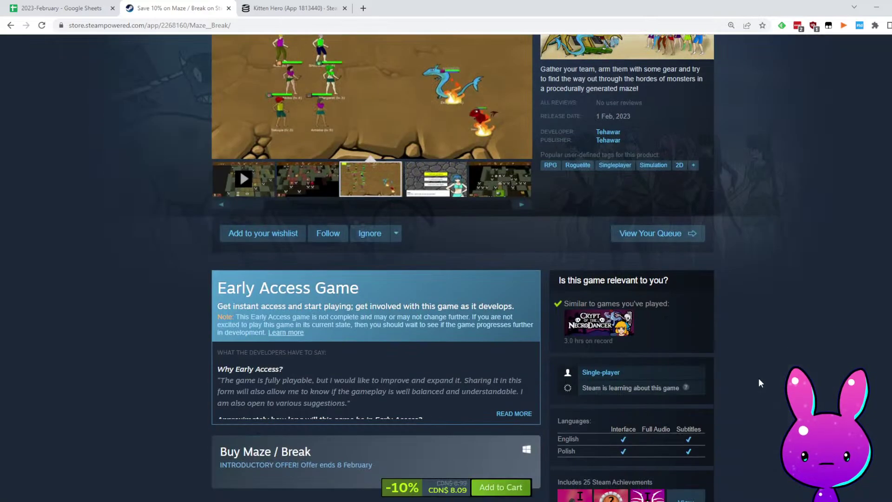
pyautogui.scroll(-6, 757, 368)
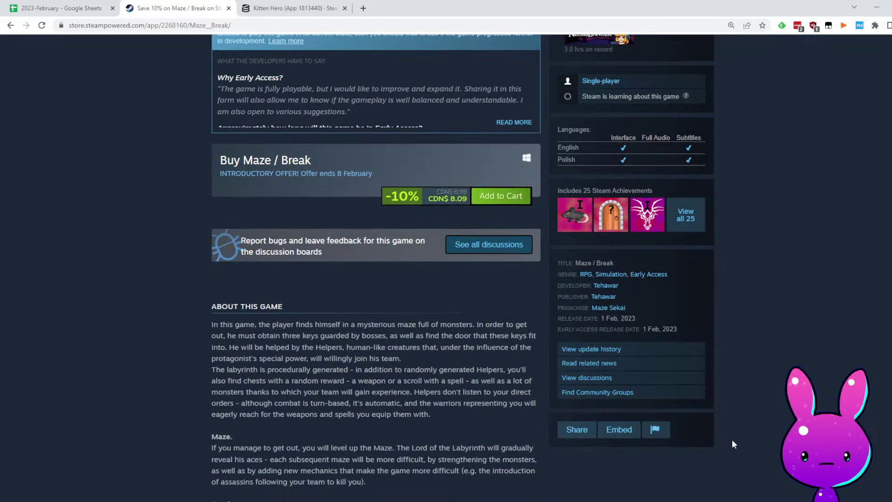
pyautogui.scroll(-3, 381, 438)
# Read Maze / Break's About This Game description, covering the maze, keys and Helpers, and skim the rest of the store page
pyautogui.moveTo(234, 179); pyautogui.dragTo(476, 184)
pyautogui.click(486, 193)
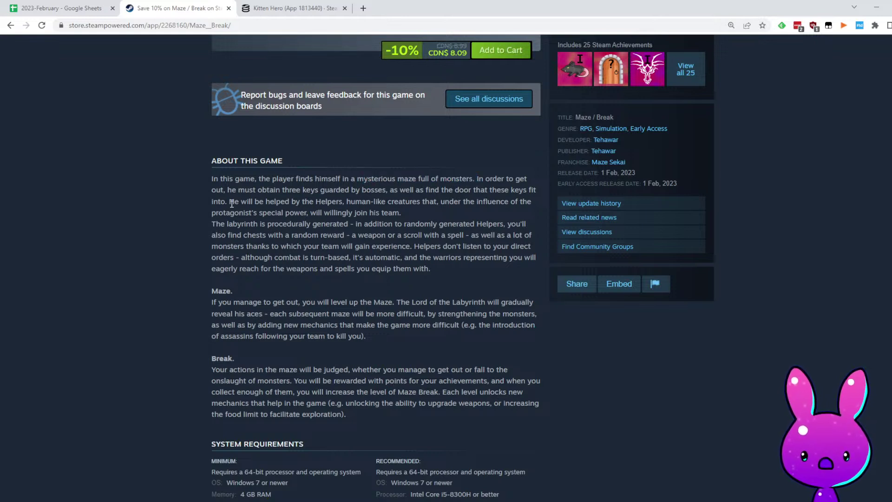
pyautogui.moveTo(232, 189); pyautogui.dragTo(340, 190)
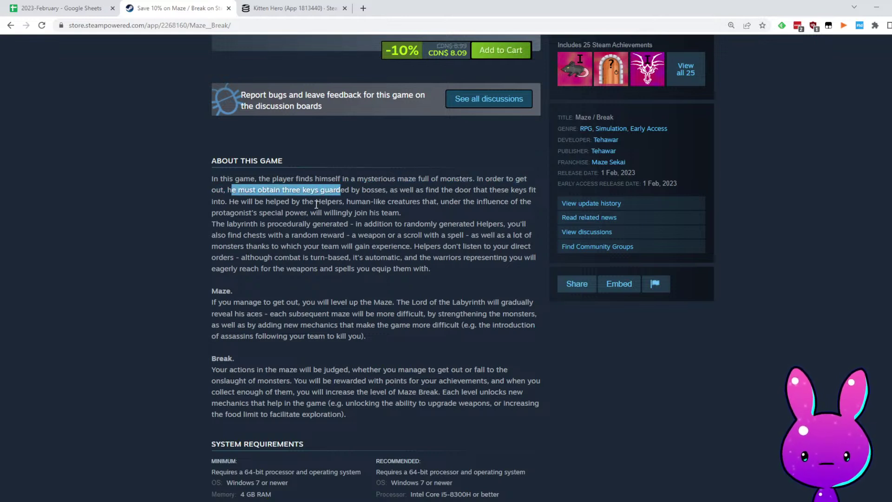
pyautogui.click(298, 207)
pyautogui.moveTo(335, 186); pyautogui.dragTo(373, 188)
pyautogui.moveTo(303, 190); pyautogui.dragTo(531, 191)
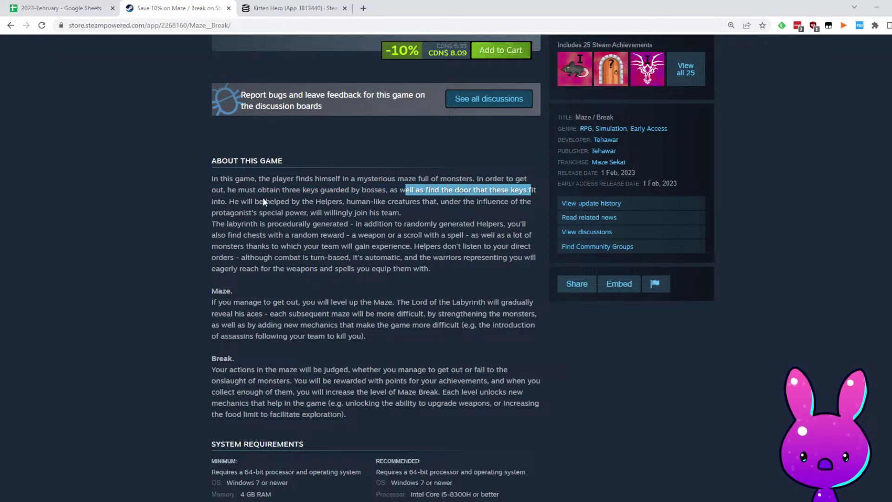
pyautogui.moveTo(234, 203); pyautogui.dragTo(338, 203)
pyautogui.click(351, 222)
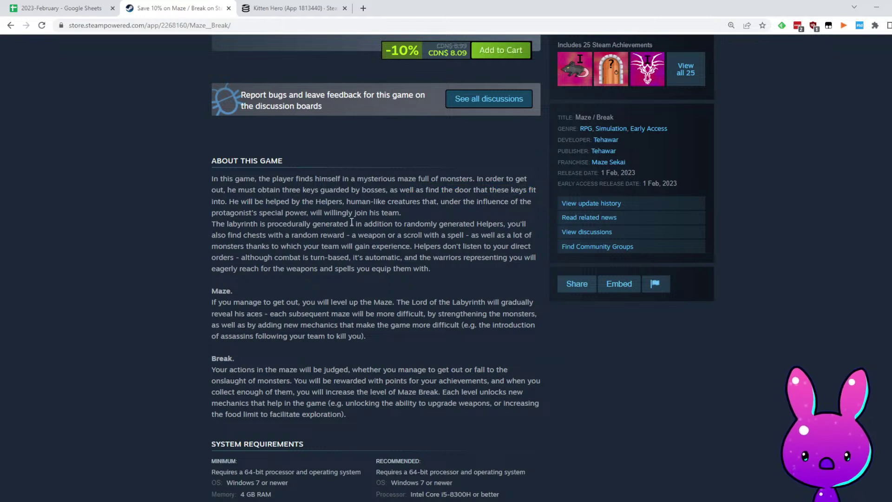
pyautogui.moveTo(344, 203); pyautogui.dragTo(462, 203)
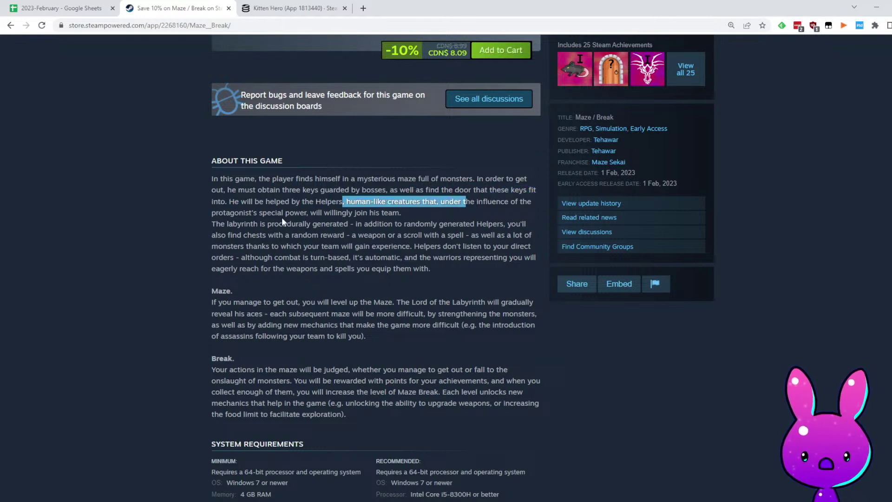
pyautogui.moveTo(318, 213); pyautogui.dragTo(395, 212)
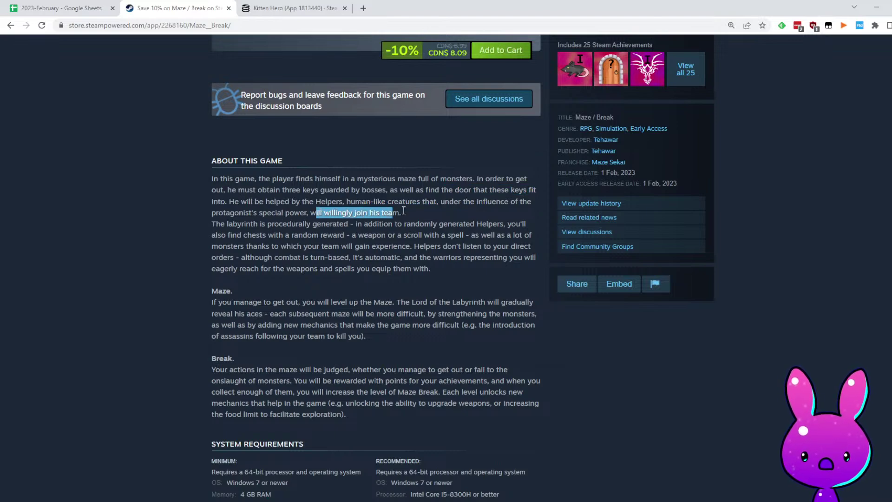
pyautogui.scroll(12, 484, 343)
pyautogui.scroll(-13, 498, 384)
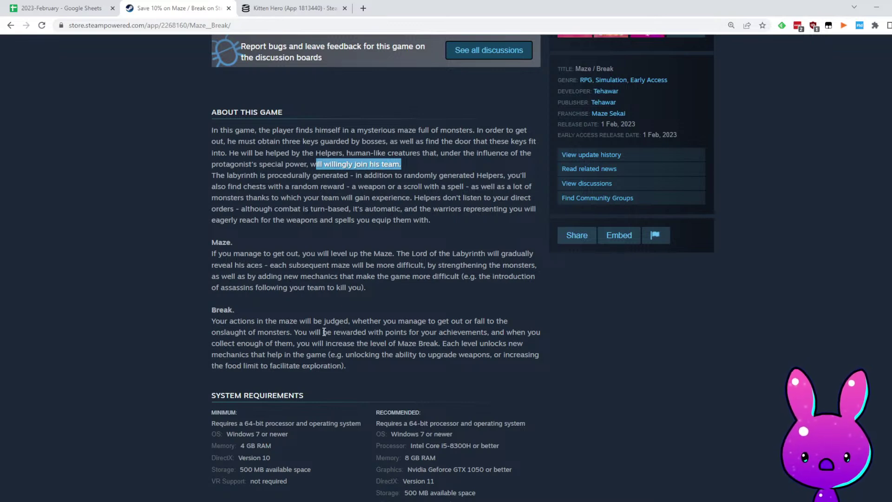
pyautogui.scroll(-9, 487, 442)
pyautogui.scroll(15, 529, 469)
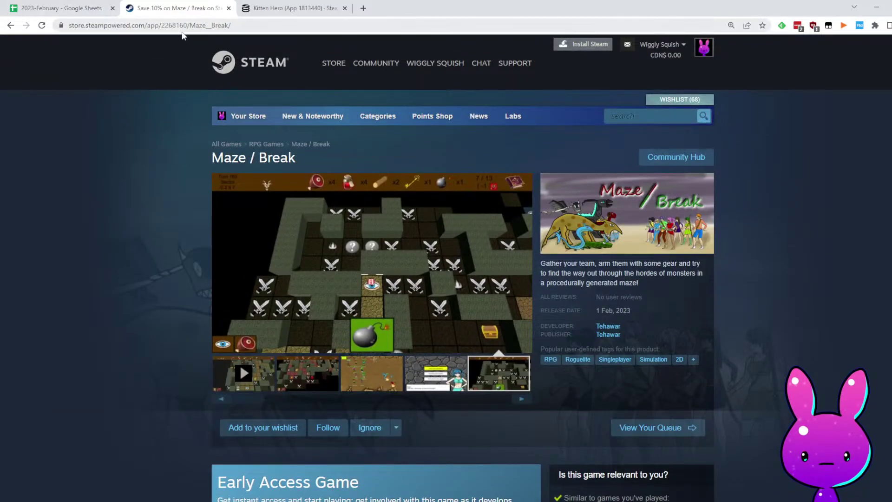
# Take the app ID 2268160 from Maze / Break's store address and open that game's charts page on SteamDB
pyautogui.doubleClick(195, 26)
pyautogui.hotkey('ctrl', 'c')
pyautogui.click(293, 8)
pyautogui.click(178, 25)
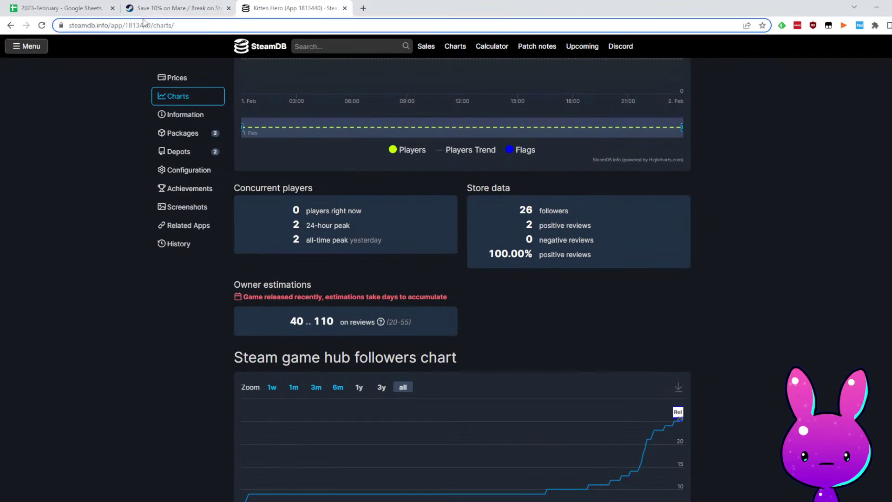
pyautogui.doubleClick(159, 25)
pyautogui.hotkey('ctrl', 'v')
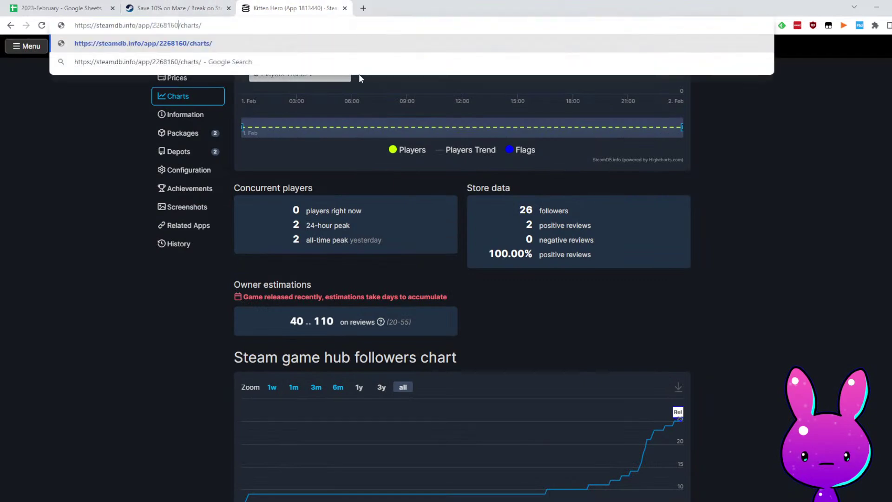
pyautogui.press('Return')
pyautogui.scroll(-15, 701, 430)
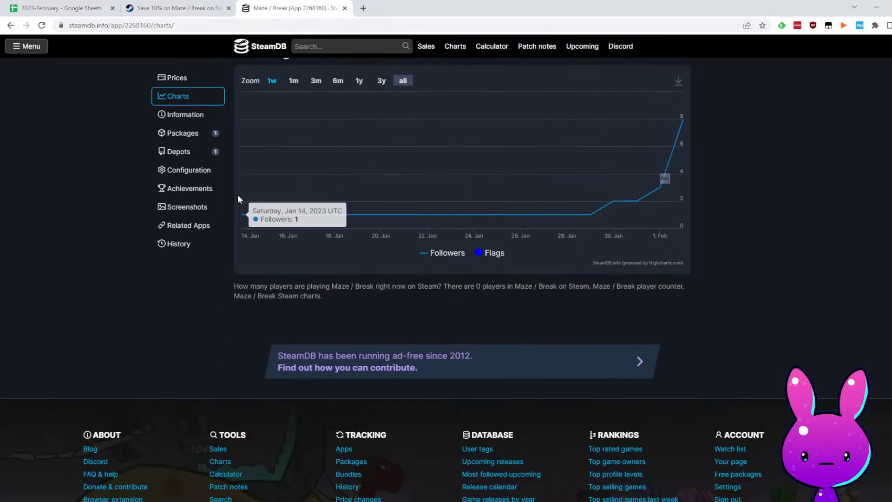
# Enter 1/14/2023 as Maze / Break's Store Release Date in the 2023-February spreadsheet
pyautogui.hotkey('ctrl', '1')
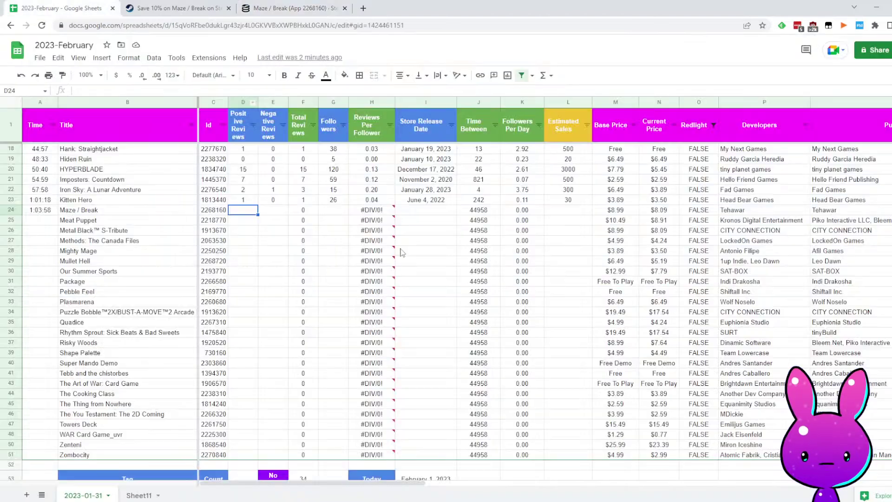
pyautogui.click(425, 211)
pyautogui.write('1/')
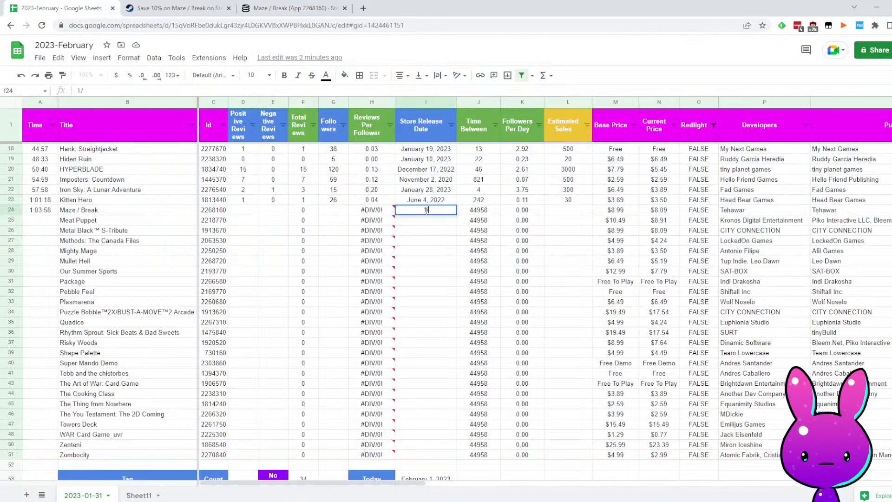
pyautogui.write('14/')
pyautogui.write('2023')
pyautogui.press('Left')
pyautogui.press('Left')
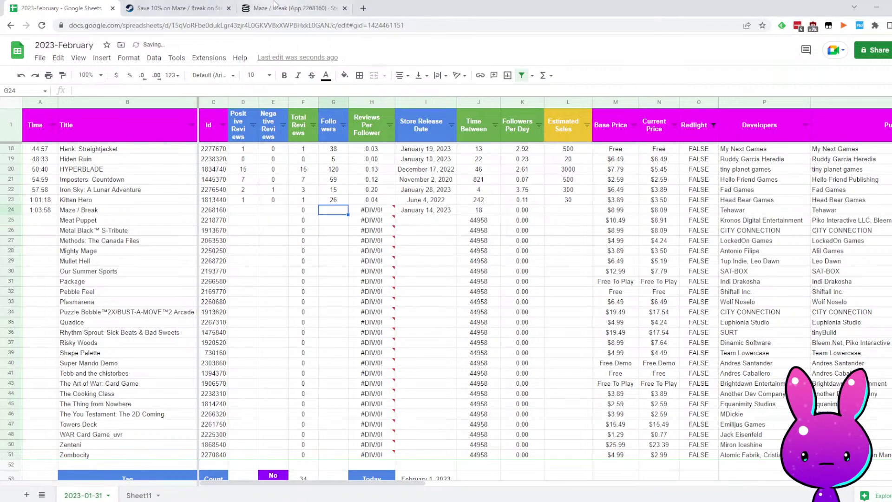
# Check Maze / Break's store data on SteamDB and record 8 followers, 0 positive and 0 negative reviews in its spreadsheet row
pyautogui.click(288, 7)
pyautogui.scroll(5, 489, 166)
pyautogui.click(95, 6)
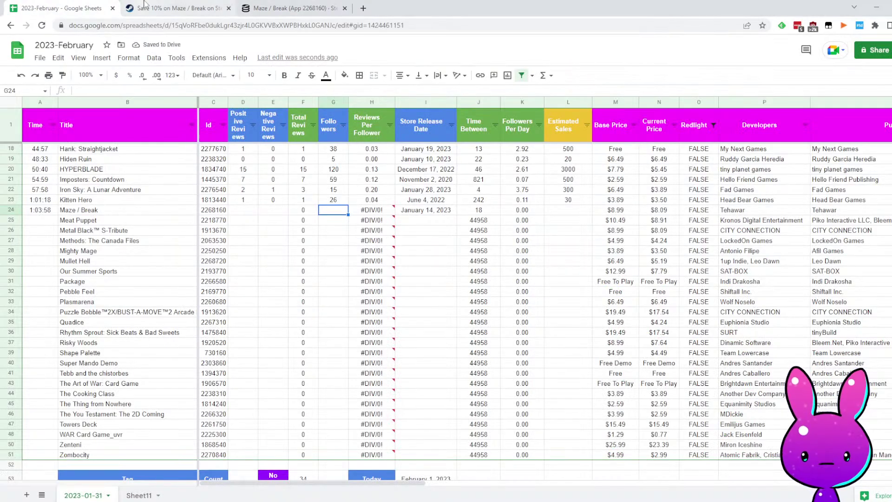
pyautogui.write('8')
pyautogui.press('Left')
pyautogui.press('Left')
pyautogui.press('Left')
pyautogui.write('0')
pyautogui.press('Right')
pyautogui.write('0')
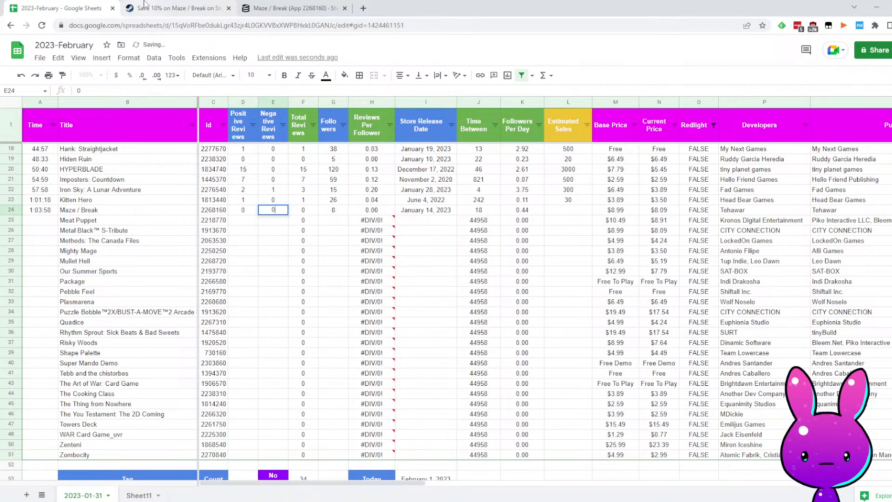
# Re-examine Maze / Break's Steam store page and screenshots, along with its SteamDB player and follower charts
pyautogui.click(176, 8)
pyautogui.scroll(-10, 359, 228)
pyautogui.scroll(-15, 359, 231)
pyautogui.scroll(20, 470, 159)
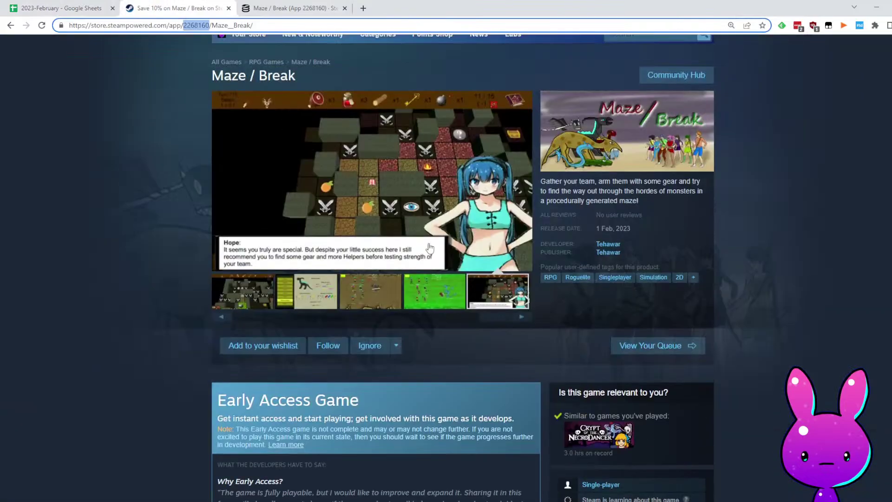
pyautogui.scroll(2, 444, 273)
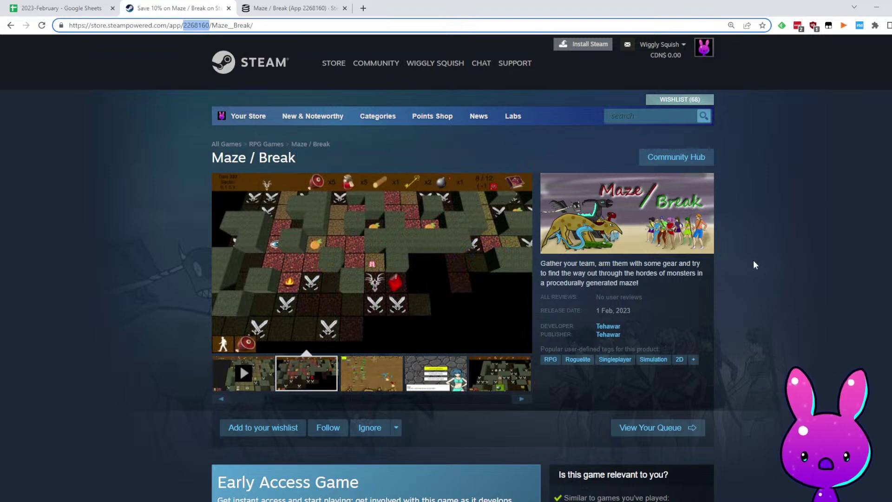
pyautogui.scroll(-5, 744, 321)
pyautogui.scroll(5, 744, 322)
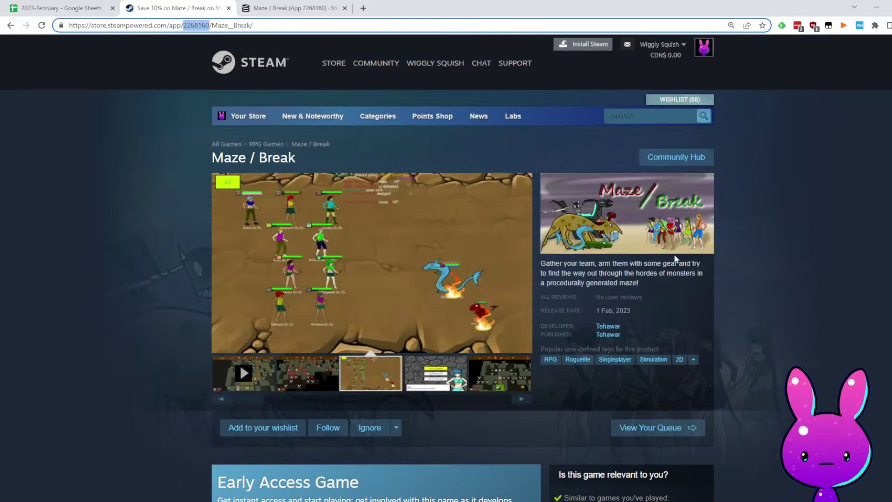
pyautogui.click(297, 8)
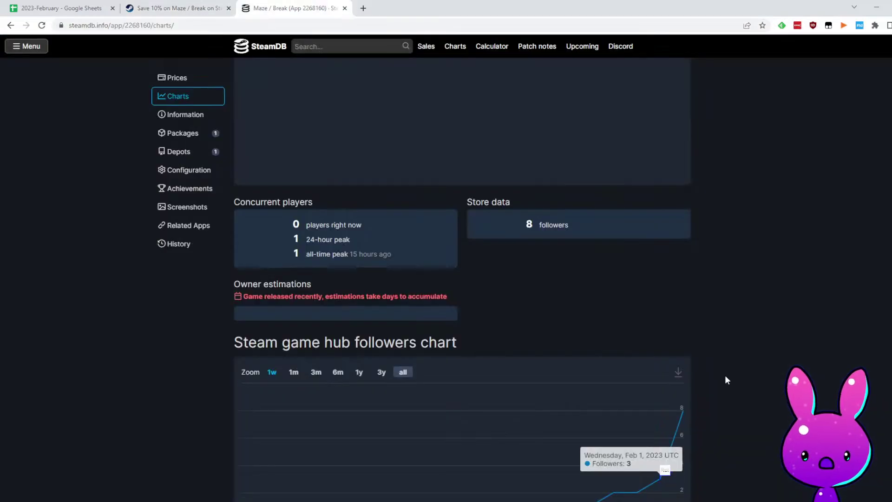
pyautogui.scroll(-5, 661, 364)
pyautogui.scroll(5, 647, 357)
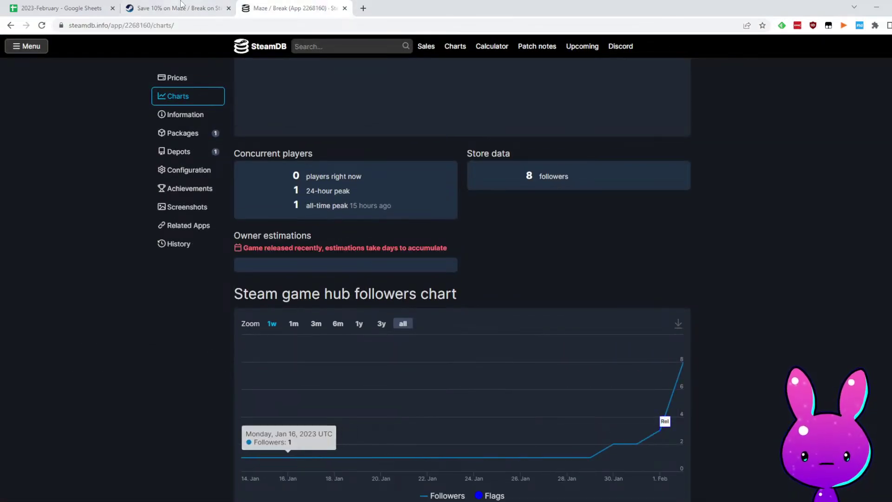
# Enter 20 as Maze / Break's Estimated Sales in the spreadsheet
pyautogui.click(88, 10)
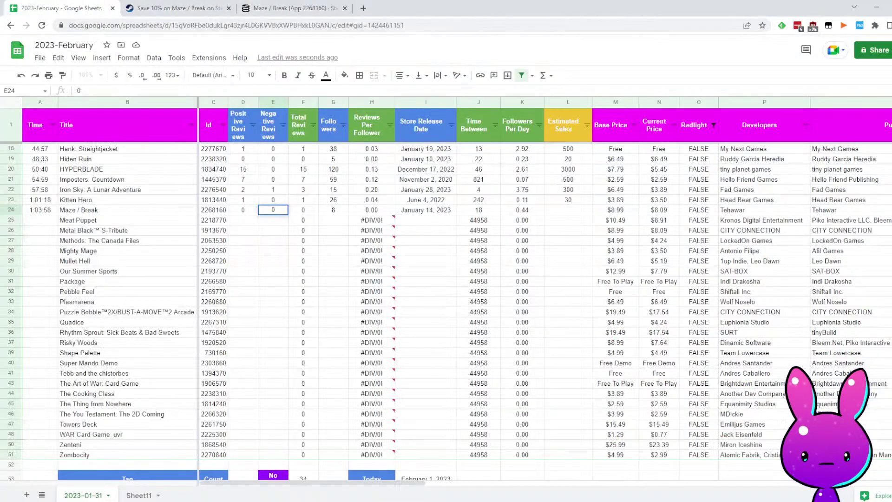
pyautogui.click(423, 322)
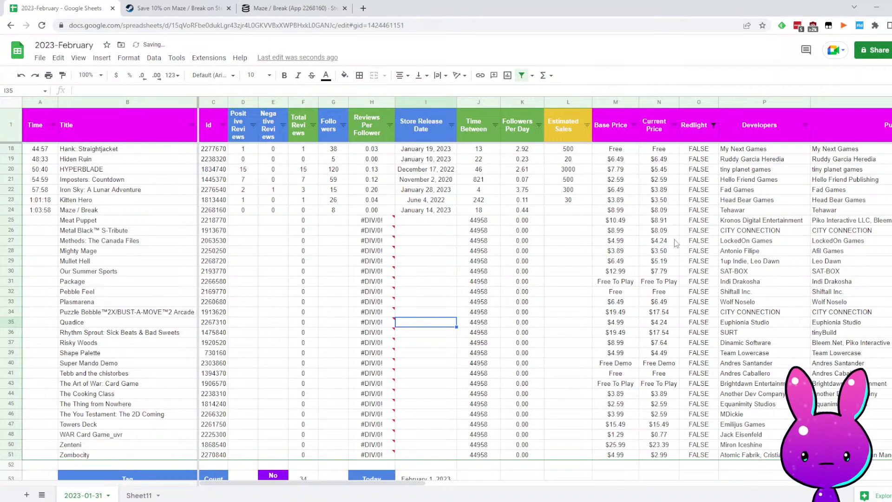
pyautogui.click(586, 209)
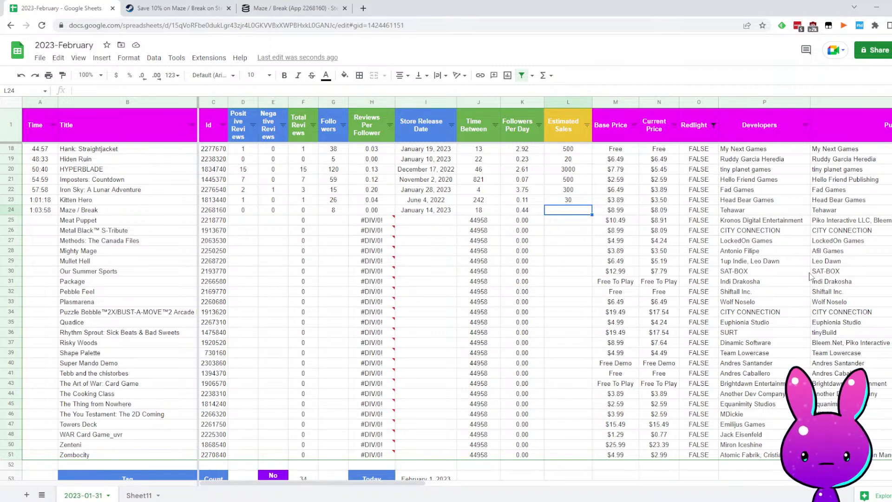
pyautogui.press('Return')
# Enter the timestamp 1:06:53 in the Time cell for Meat Puppet
pyautogui.press('Left')
pyautogui.press('Left')
pyautogui.press('Left')
pyautogui.press('Left')
pyautogui.press('Left')
pyautogui.press('Left')
pyautogui.press('Left')
pyautogui.press('Left')
pyautogui.press('Left')
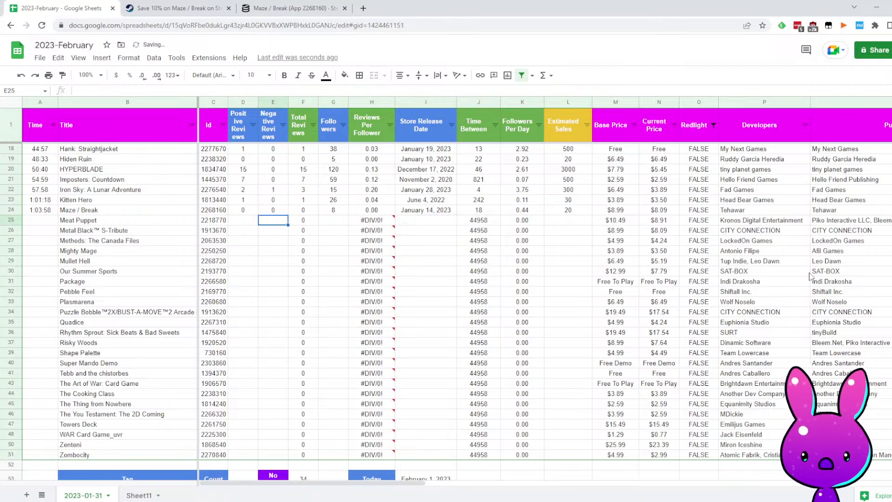
pyautogui.press('Left')
pyautogui.press('Left')
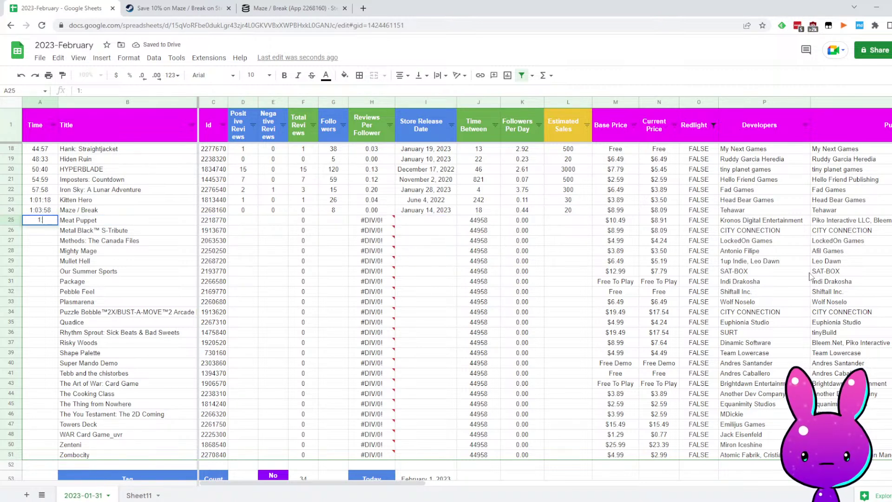
pyautogui.write('1:06:53')
# Take Meat Puppet's ID 2218770 from the spreadsheet and open its Steam store page
pyautogui.press('Right')
pyautogui.press('Right')
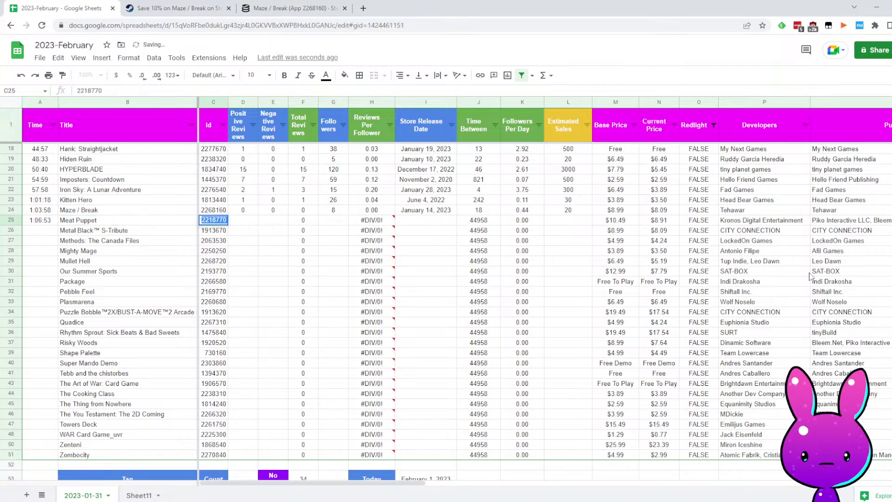
pyautogui.press('Right')
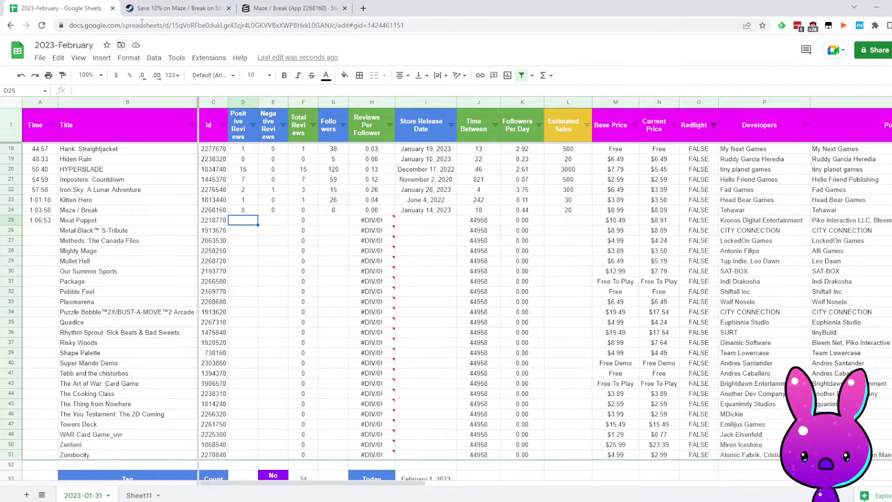
pyautogui.click(149, 8)
pyautogui.write('2218770')
pyautogui.press('Return')
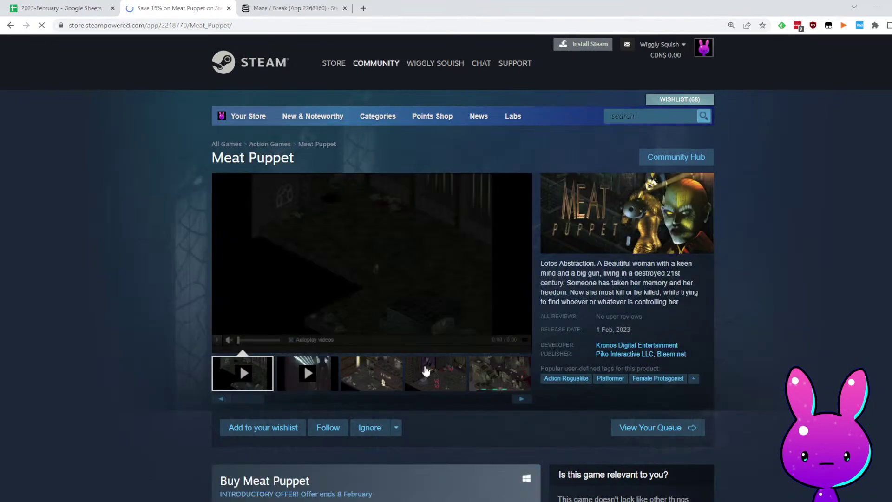
# Read Meat Puppet's short store description and watch its gameplay trailer in full screen
pyautogui.moveTo(595, 263); pyautogui.dragTo(692, 264)
pyautogui.click(591, 281)
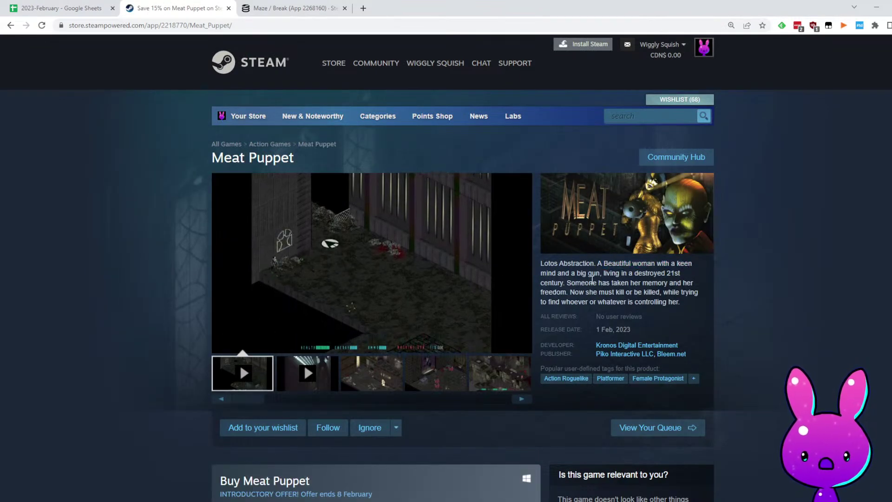
pyautogui.moveTo(601, 273); pyautogui.dragTo(675, 274)
pyautogui.click(686, 283)
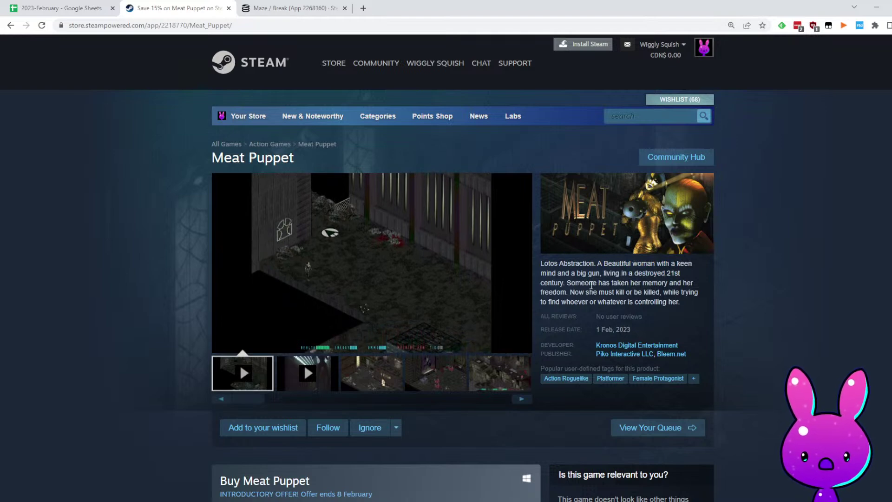
pyautogui.moveTo(566, 282); pyautogui.dragTo(680, 281)
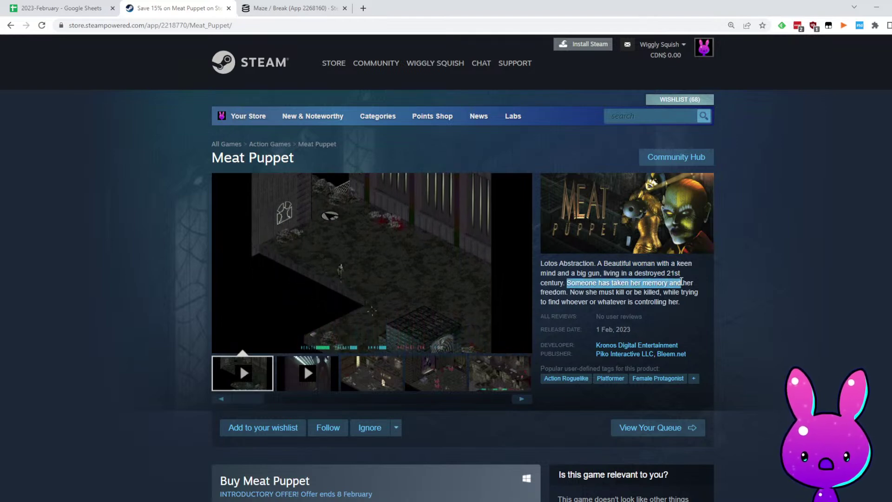
pyautogui.click(692, 297)
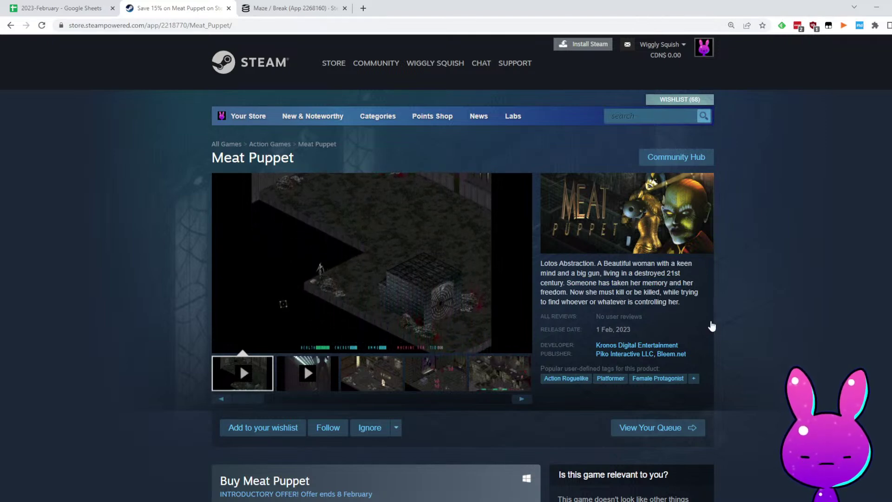
pyautogui.scroll(-1, 715, 315)
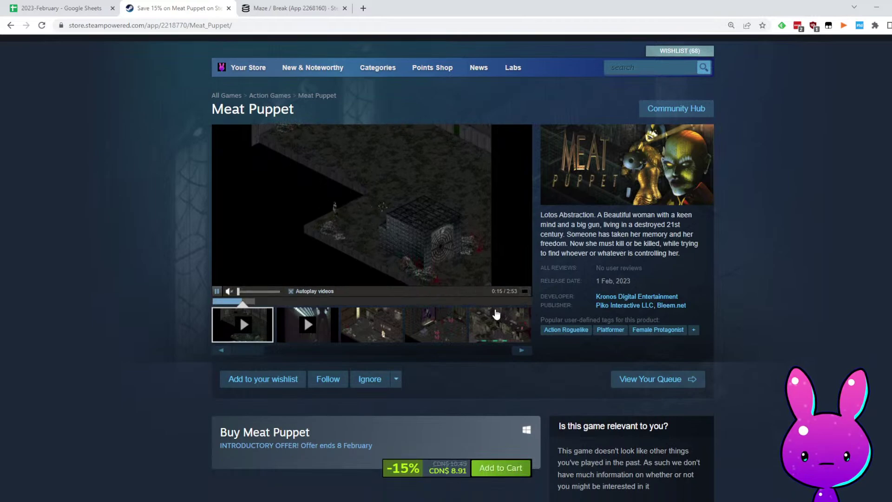
pyautogui.click(525, 291)
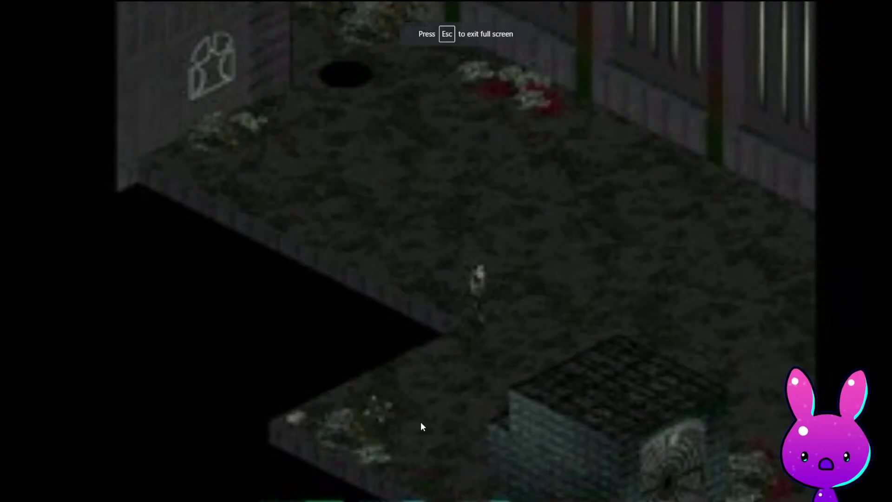
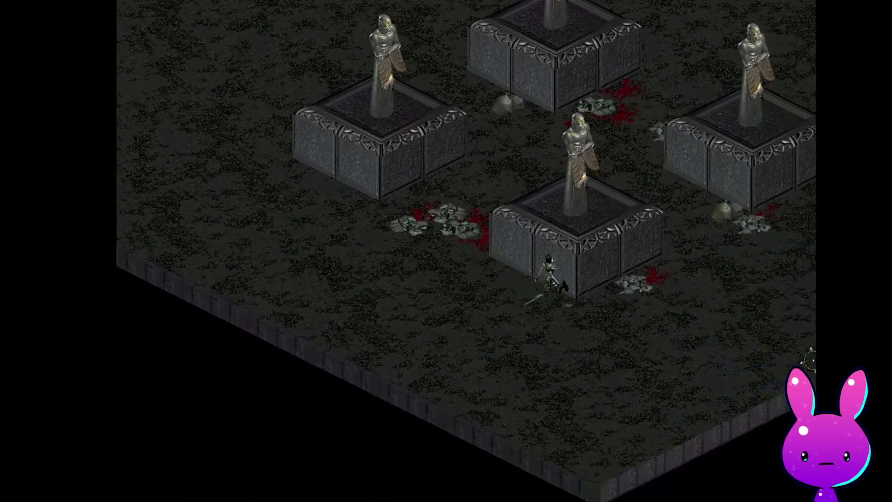
pyautogui.press('Escape')
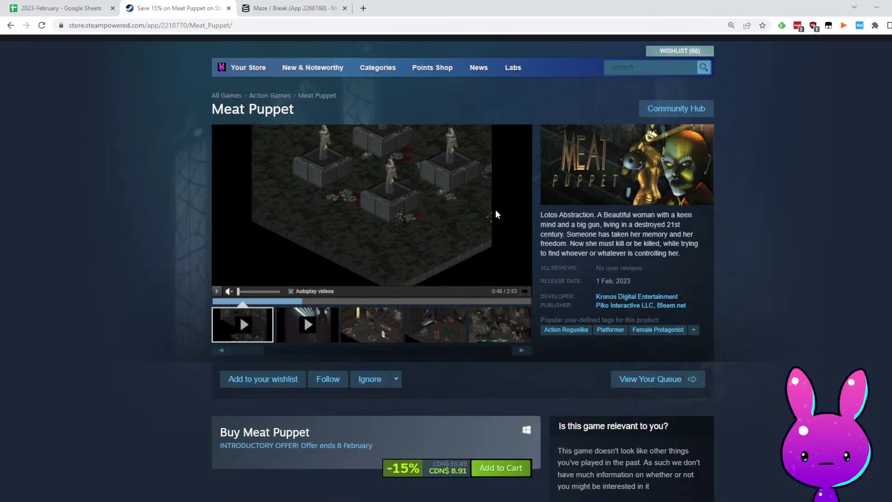
# Read Meat Puppet's About This Game section and examine its price, system requirements and customer reviews area
pyautogui.scroll(-5, 438, 329)
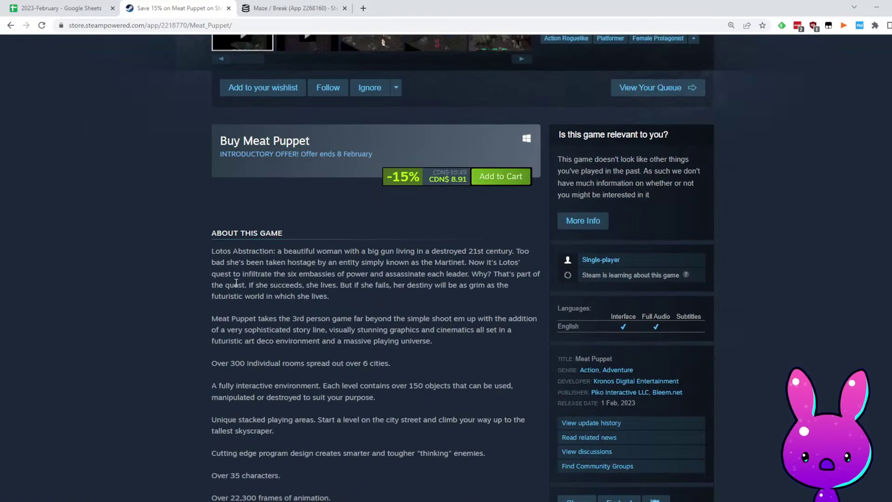
pyautogui.moveTo(210, 364); pyautogui.dragTo(439, 371)
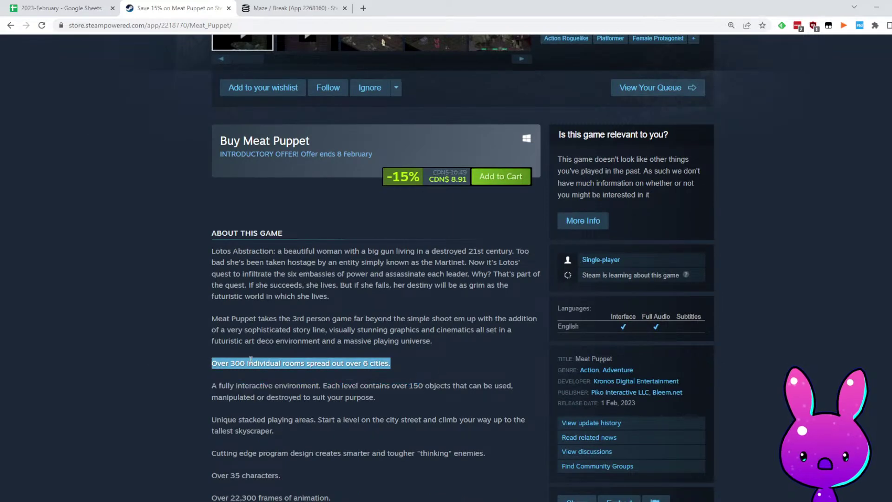
pyautogui.click(439, 400)
pyautogui.scroll(-4, 441, 372)
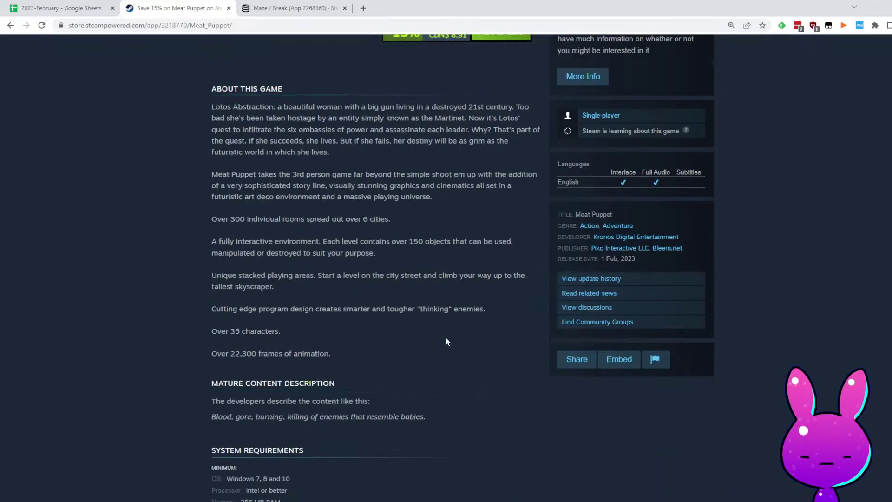
pyautogui.scroll(3, 457, 319)
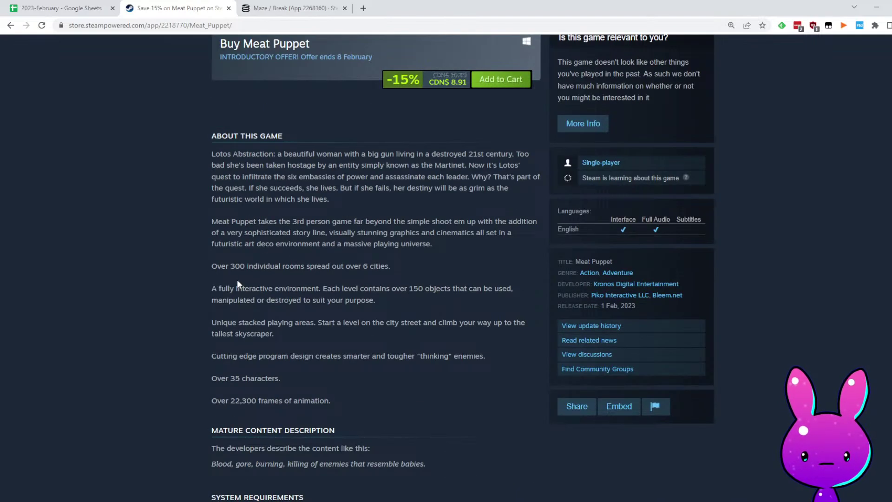
pyautogui.moveTo(340, 288); pyautogui.dragTo(455, 295)
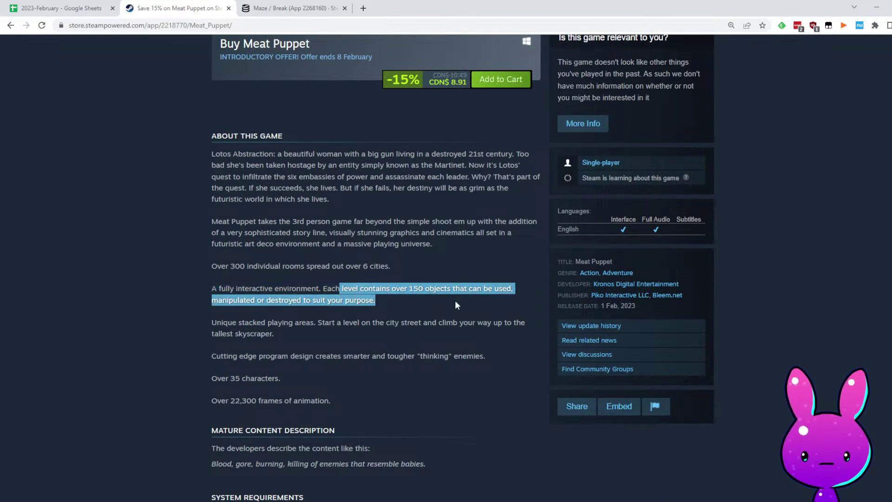
pyautogui.moveTo(426, 357); pyautogui.dragTo(423, 355)
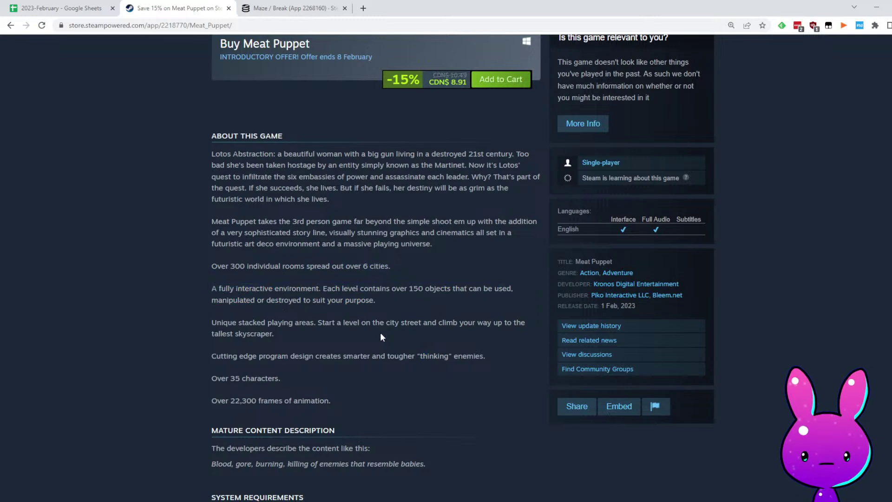
pyautogui.moveTo(248, 297); pyautogui.dragTo(360, 307)
pyautogui.click(360, 308)
pyautogui.moveTo(212, 378); pyautogui.dragTo(285, 382)
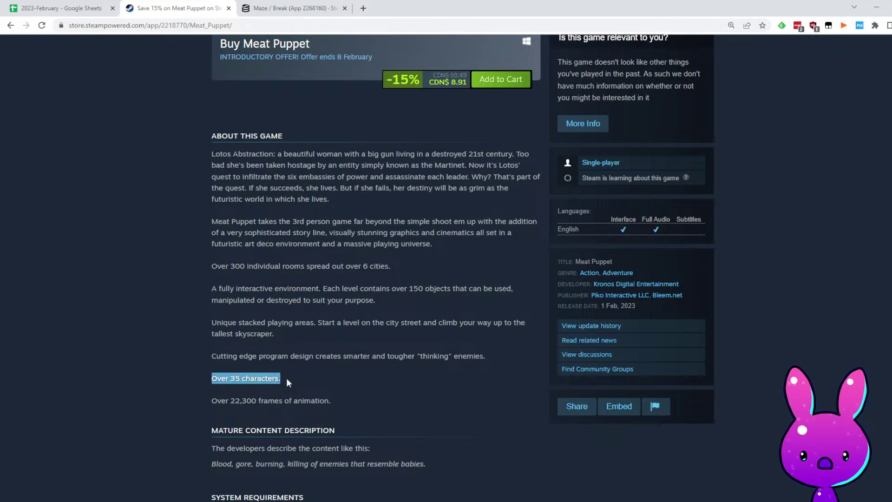
pyautogui.scroll(2, 332, 363)
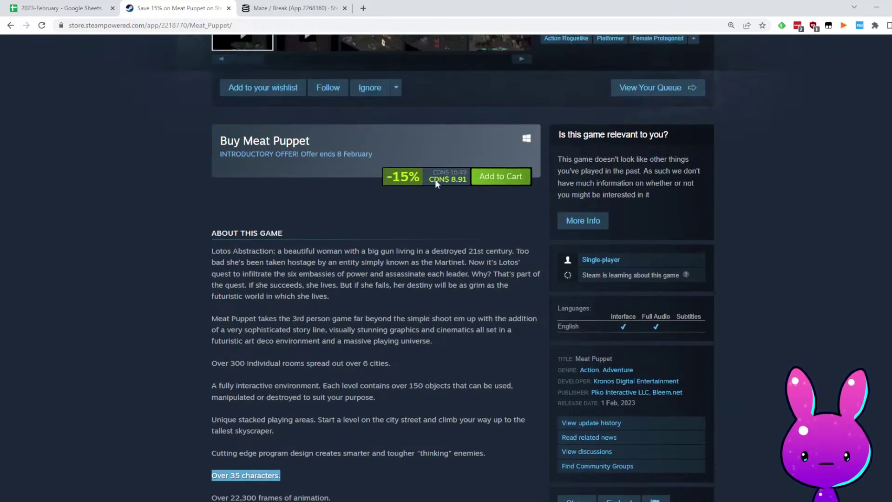
pyautogui.moveTo(497, 274); pyautogui.dragTo(511, 300)
pyautogui.click(433, 299)
pyautogui.scroll(-10, 361, 356)
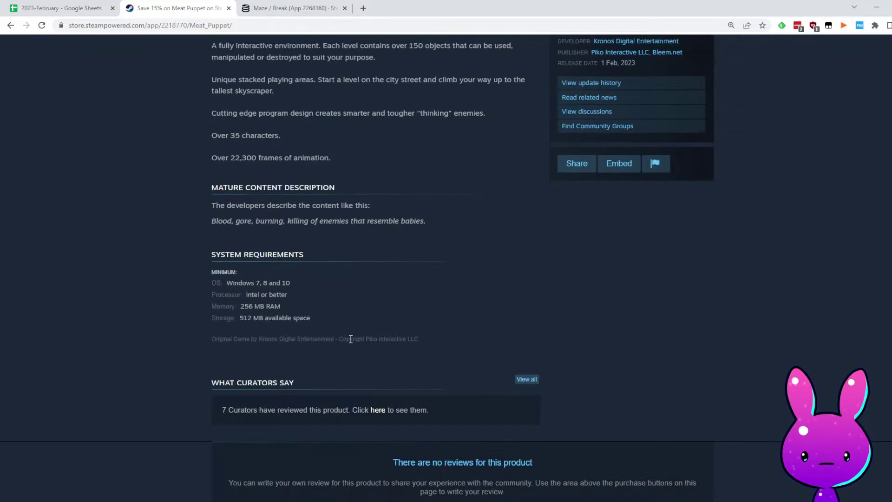
pyautogui.scroll(13, 424, 319)
pyautogui.scroll(4, 315, 275)
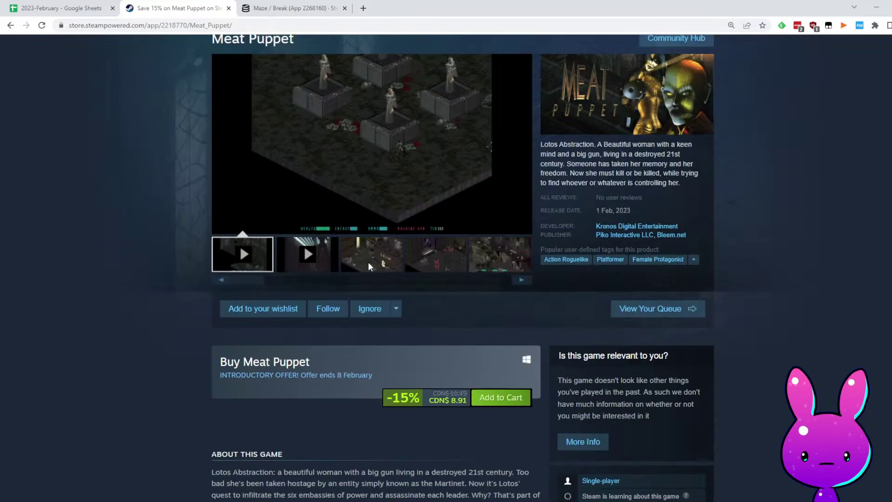
# Take the app ID 2218770 from the Steam store address and open Meat Puppet's SteamDB charts page
pyautogui.doubleClick(176, 28)
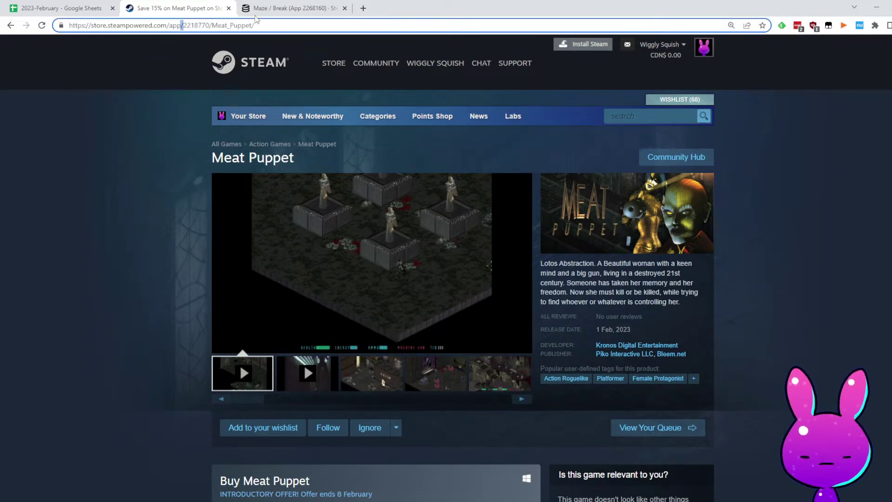
pyautogui.hotkey('ctrl', 'c')
pyautogui.click(286, 8)
pyautogui.doubleClick(165, 25)
pyautogui.hotkey('ctrl', 'v')
pyautogui.press('Return')
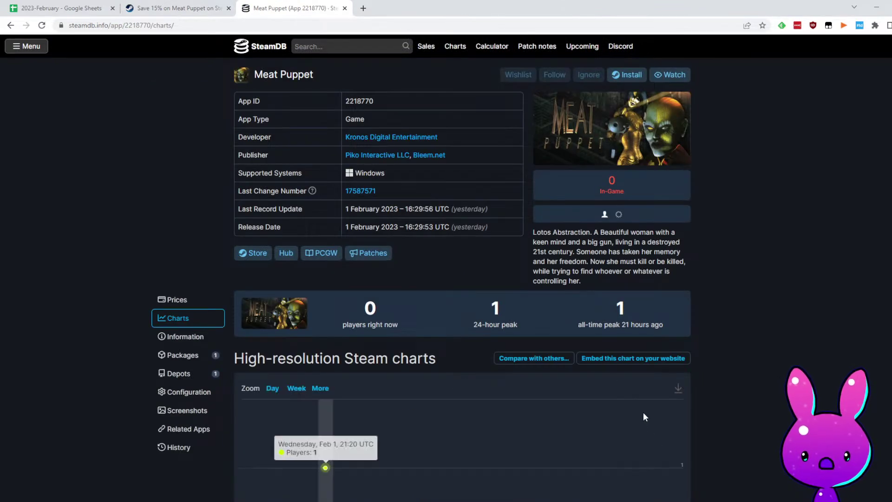
# Look through the SteamDB player and follower charts, and copy the follower count 38 into Meat Puppet's Followers cell
pyautogui.scroll(-10, 636, 410)
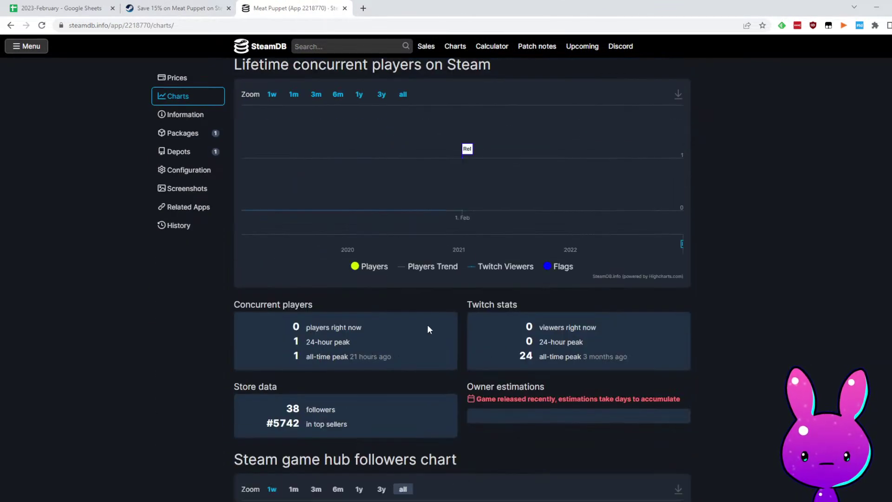
pyautogui.scroll(1, 464, 204)
pyautogui.scroll(-3, 510, 232)
pyautogui.scroll(3, 465, 218)
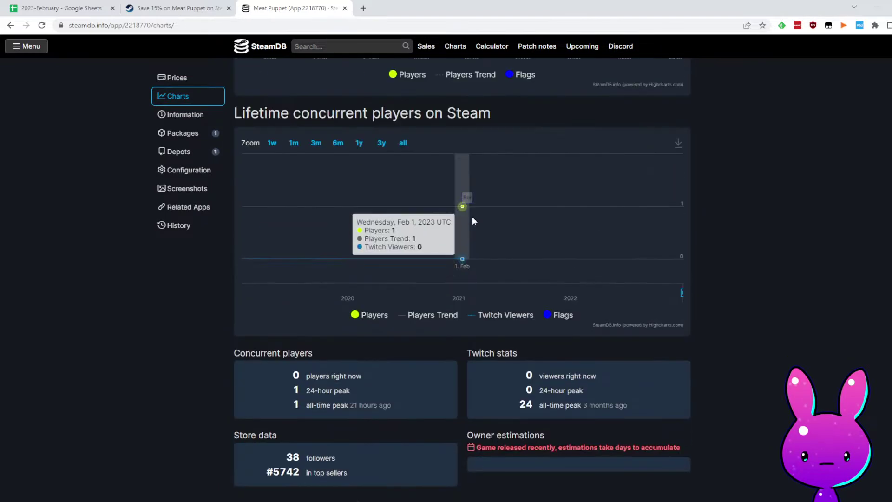
pyautogui.scroll(-5, 461, 214)
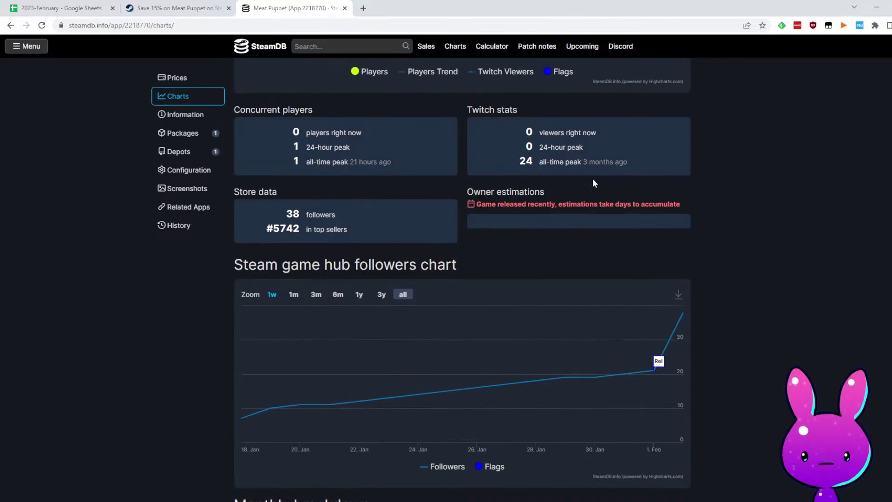
pyautogui.scroll(-3, 255, 235)
pyautogui.scroll(1, 369, 209)
pyautogui.doubleClick(292, 116)
pyautogui.click(60, 8)
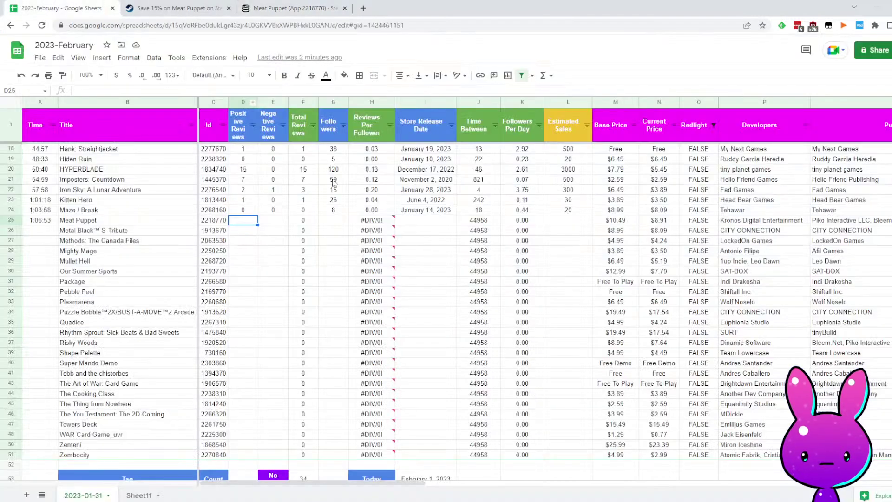
pyautogui.click(324, 221)
pyautogui.hotkey('ctrl', 'v')
# Enter 0 for both Positive Reviews and Negative Reviews in the Meat Puppet row
pyautogui.click(242, 220)
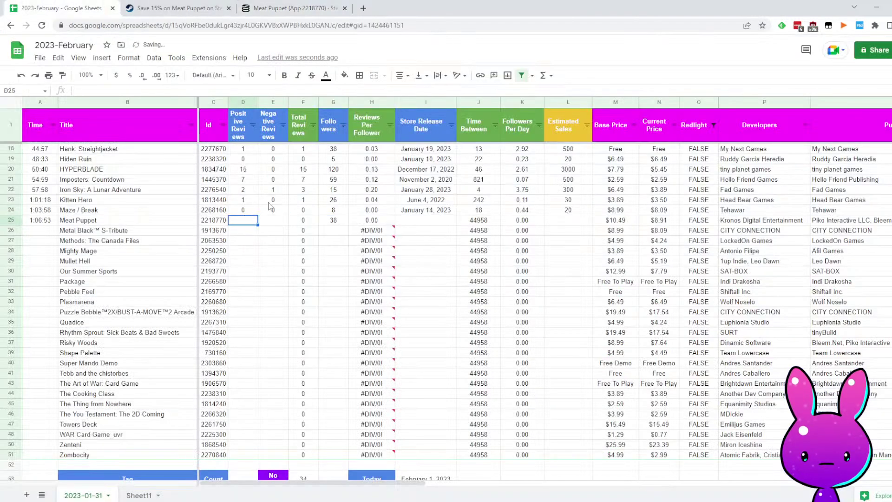
pyautogui.press('Tab')
pyautogui.write('0')
pyautogui.press('Tab')
pyautogui.press('Tab')
pyautogui.press('Tab')
pyautogui.press('Tab')
# Check the start of SteamDB's follower chart and enter 1/18/2023 as Meat Puppet's Store Release Date
pyautogui.click(181, 8)
pyautogui.click(290, 8)
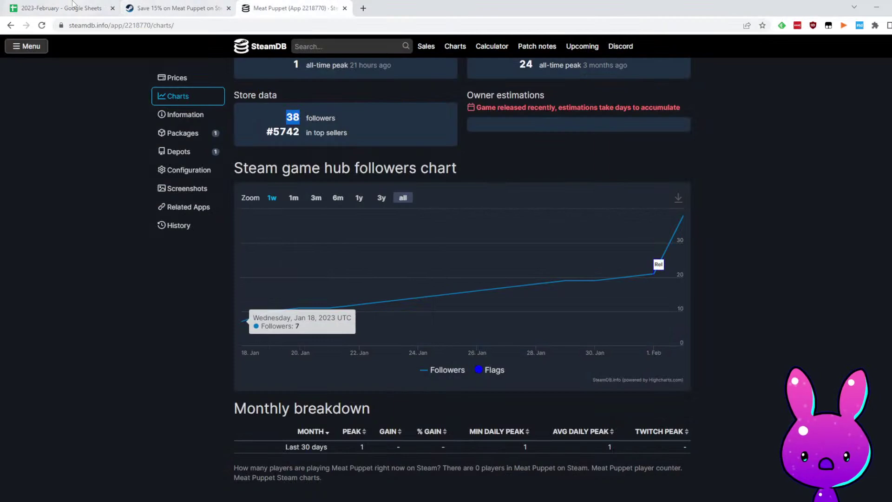
pyautogui.hotkey('ctrl', '1')
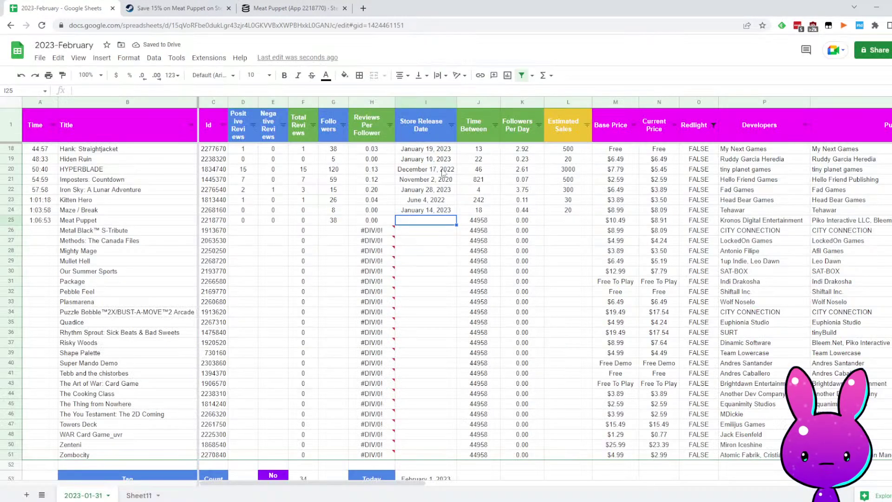
pyautogui.write('1/18/20')
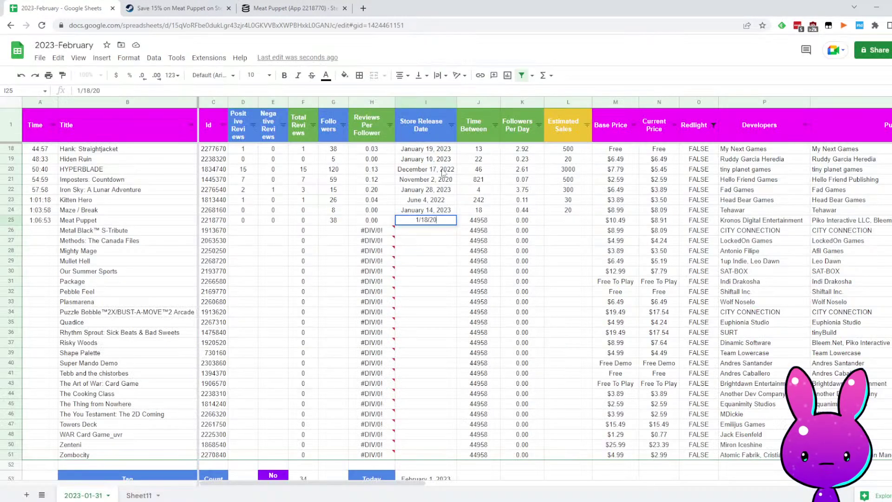
pyautogui.write('23')
pyautogui.press('Return')
pyautogui.press('Up')
pyautogui.press('Right')
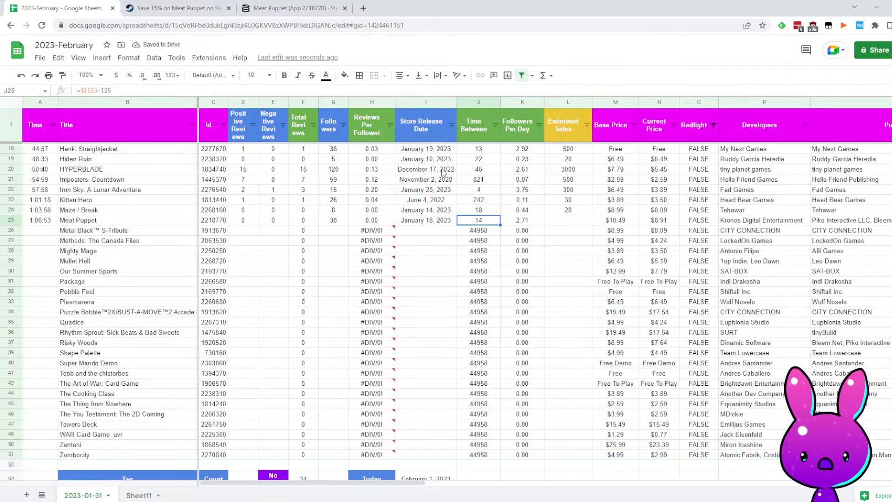
pyautogui.press('Left')
pyautogui.press('Left')
pyautogui.press('Left')
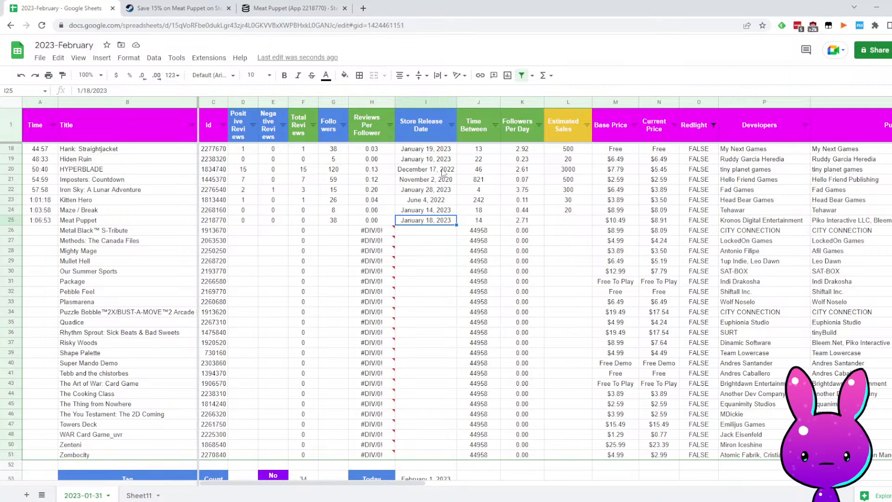
# Return to Meat Puppet's Steam store page and browse through its gameplay screenshots
pyautogui.click(232, 9)
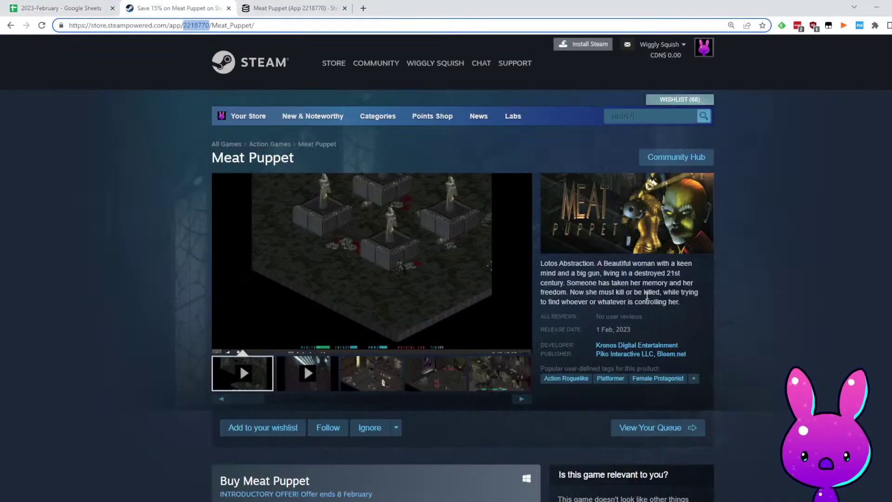
pyautogui.click(378, 377)
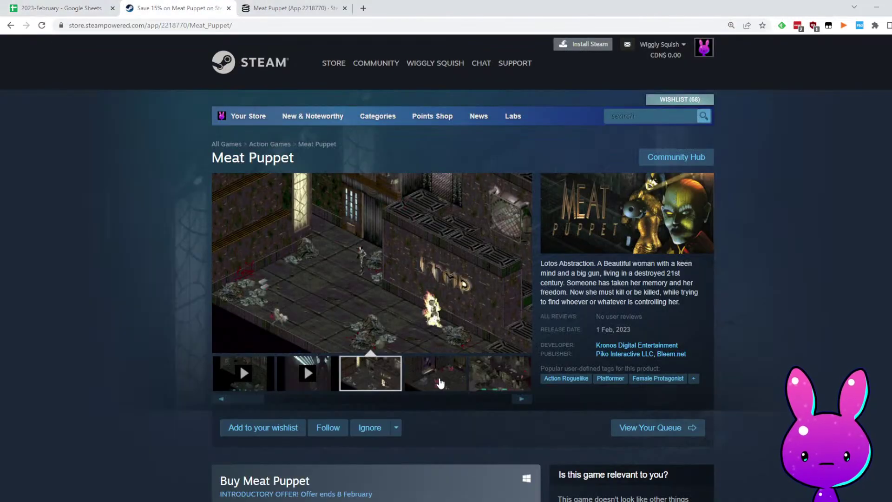
pyautogui.click(437, 377)
pyautogui.click(511, 375)
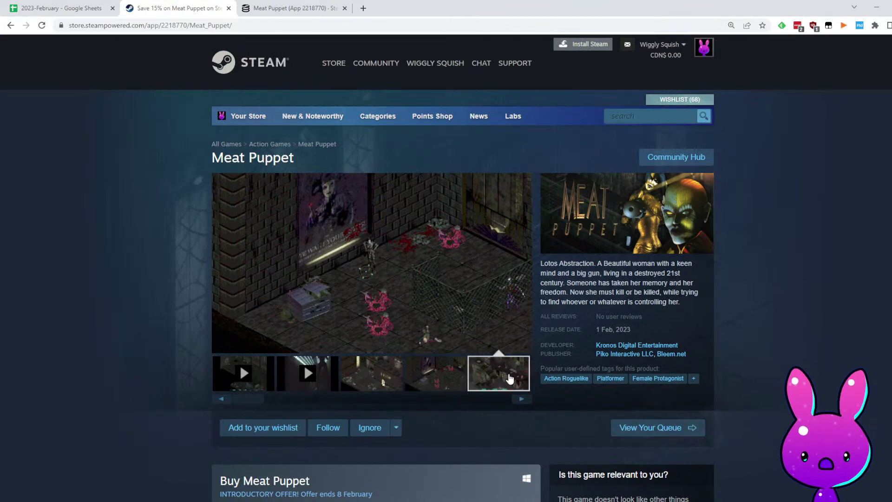
pyautogui.moveTo(254, 401); pyautogui.dragTo(492, 405)
pyautogui.click(455, 370)
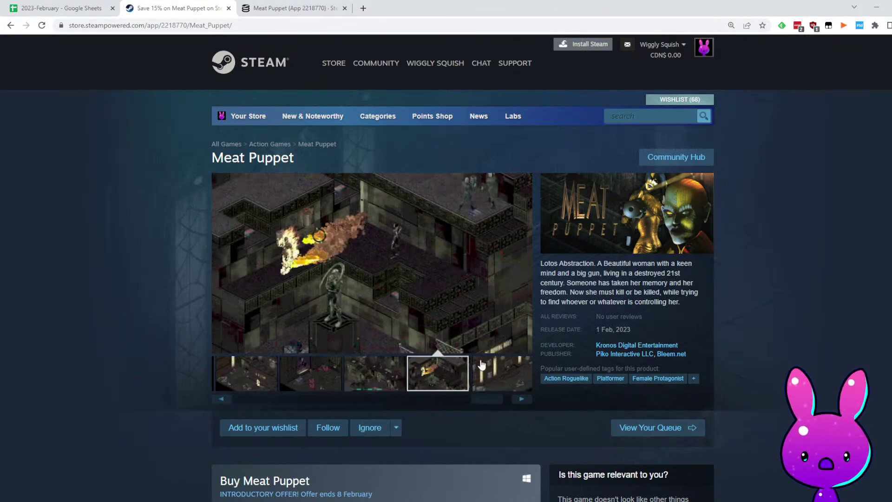
pyautogui.click(496, 380)
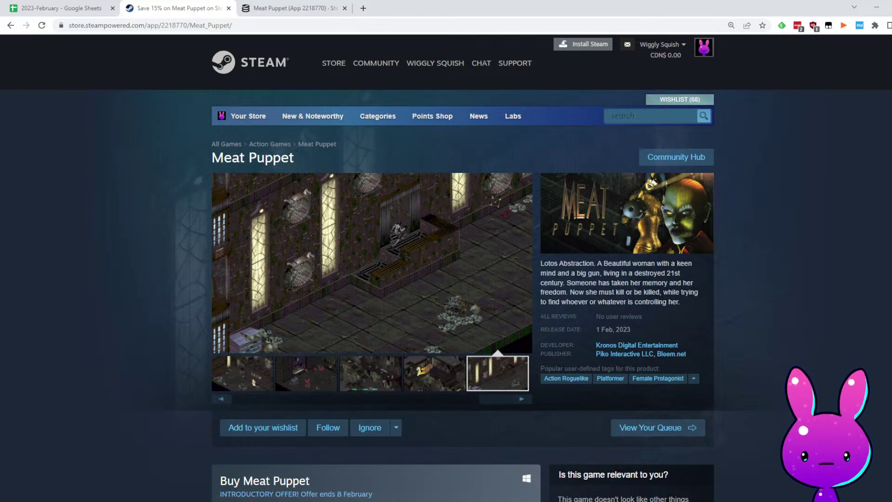
# Return to the 2023-February spreadsheet and enter 50 as Meat Puppet's Estimated Sales
pyautogui.click(286, 5)
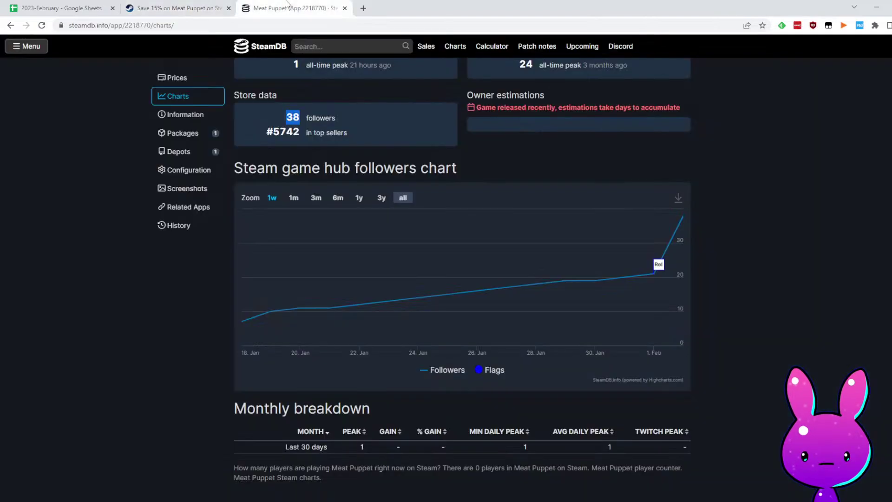
pyautogui.click(177, 8)
pyautogui.click(46, 4)
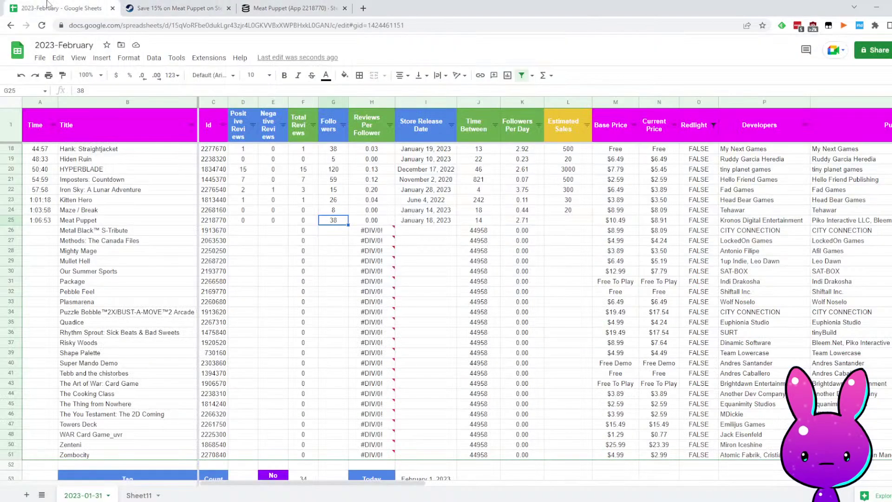
pyautogui.click(567, 210)
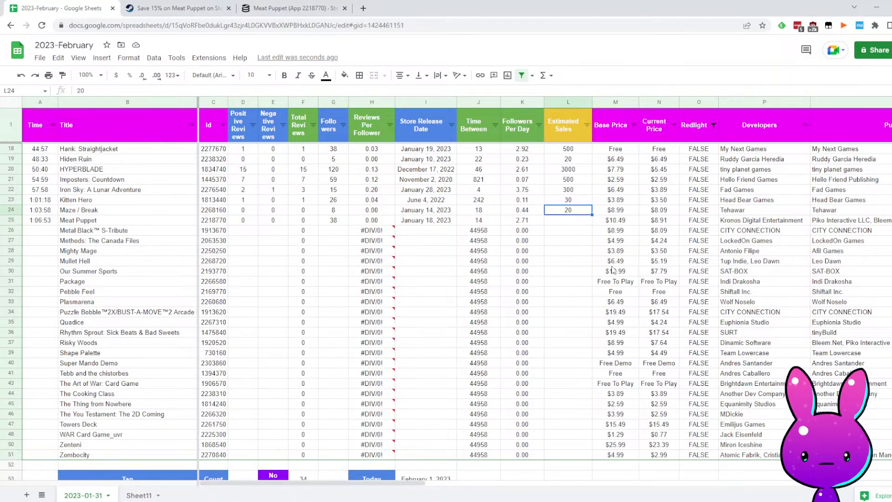
pyautogui.click(565, 223)
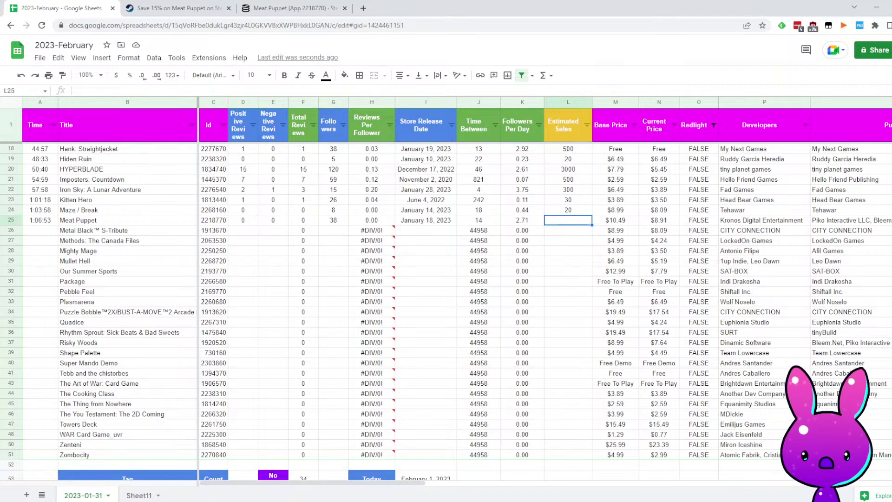
pyautogui.write('50')
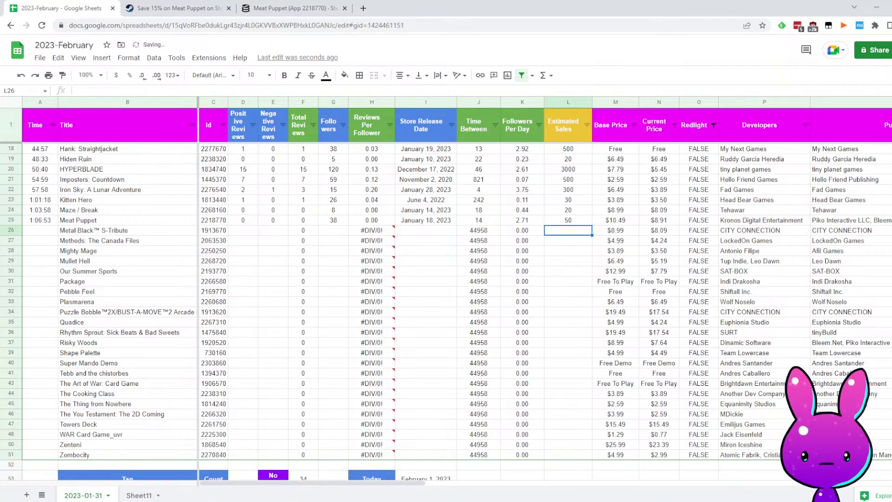
# Enter 1:09:34 in the Time cell of the Metal Black S-Tribute row
pyautogui.press('Tab')
pyautogui.press('Right')
pyautogui.press('Right')
pyautogui.press('Left')
pyautogui.press('Left')
pyautogui.press('Right')
pyautogui.press('Right')
pyautogui.press('Right')
pyautogui.press('Left')
pyautogui.press('Left')
pyautogui.press('Left')
pyautogui.press('Left')
pyautogui.press('Left')
pyautogui.press('Left')
pyautogui.press('Left')
pyautogui.press('Left')
pyautogui.press('Left')
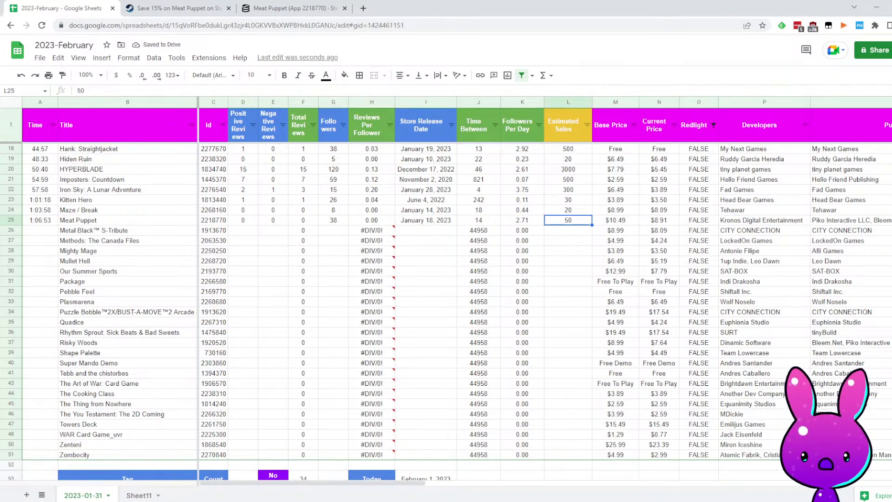
pyautogui.press('Left')
pyautogui.press('Left')
pyautogui.press('Left')
pyautogui.press('Left')
pyautogui.press('Left')
pyautogui.press('Down')
pyautogui.press('Left')
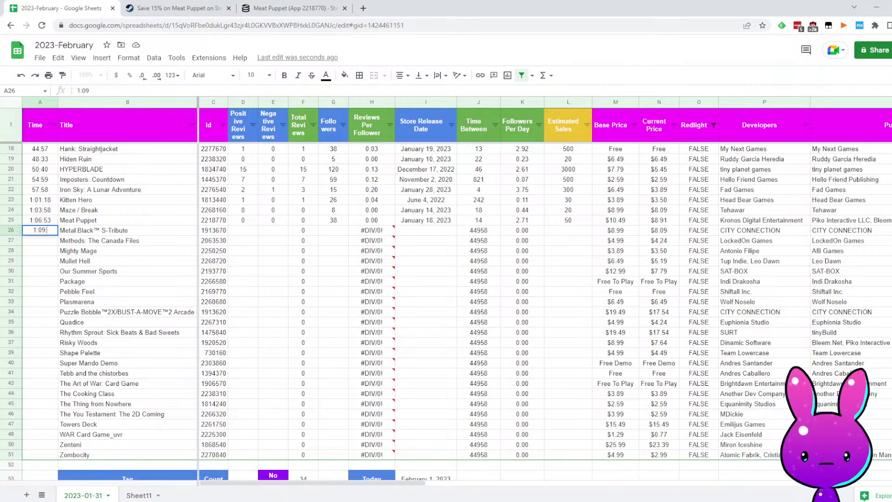
pyautogui.write('1:09:34')
pyautogui.press('Right')
# Open Metal Black S-Tribute's Steam store page by putting its Id 1913670 in place of Meat Puppet's in the store address
pyautogui.press('Right')
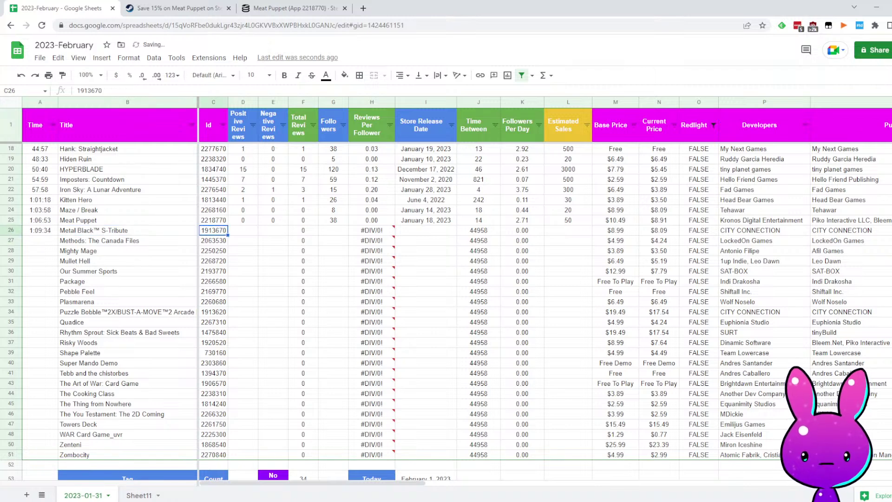
pyautogui.press('Right')
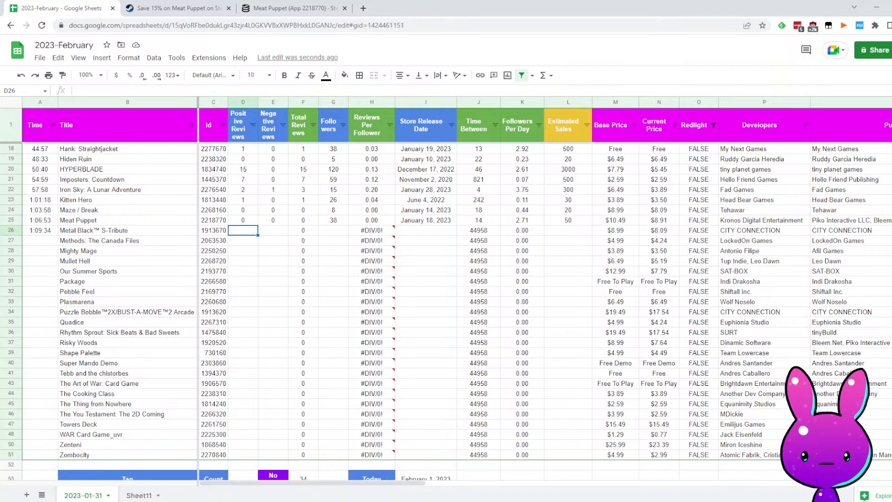
pyautogui.click(185, 5)
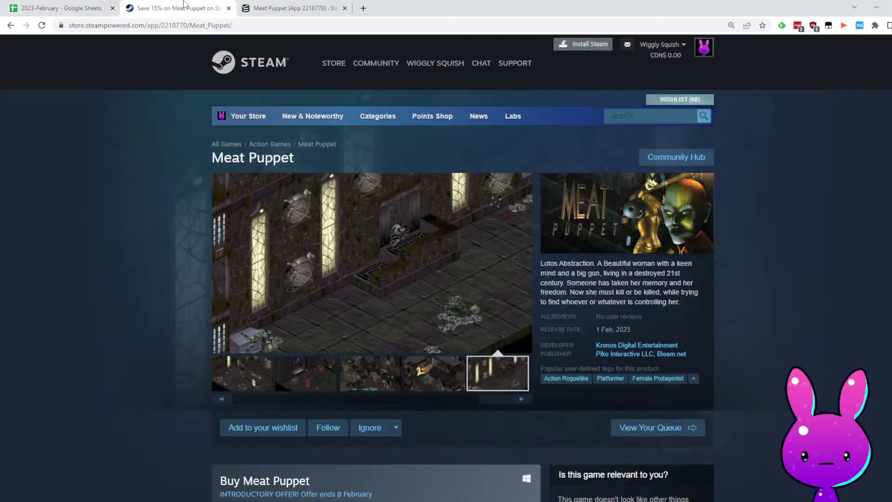
pyautogui.doubleClick(165, 27)
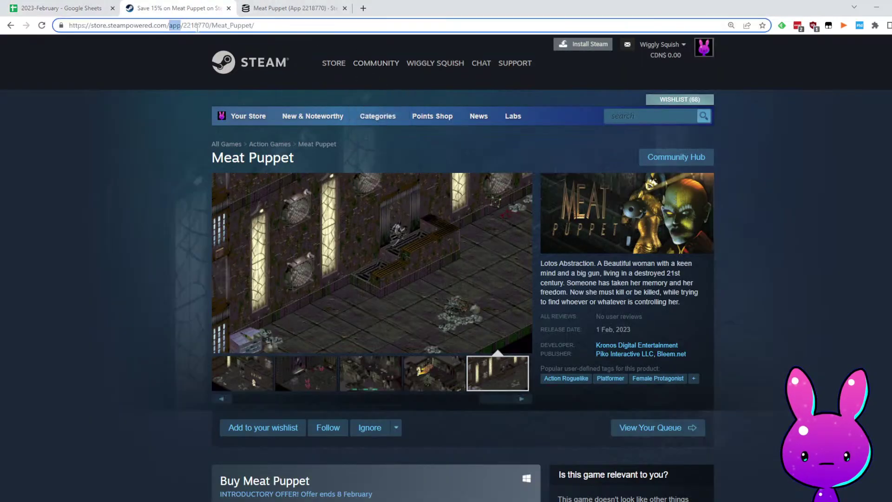
pyautogui.moveTo(183, 25); pyautogui.dragTo(254, 19)
pyautogui.write('1913670')
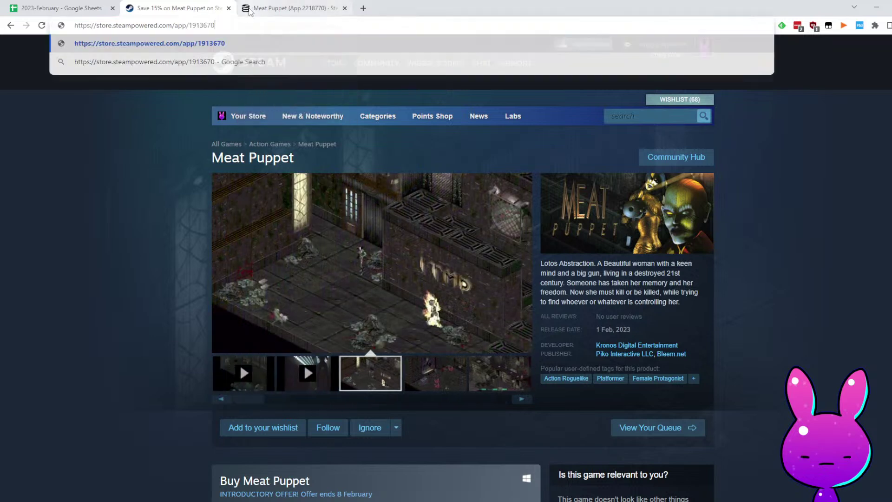
pyautogui.press('Return')
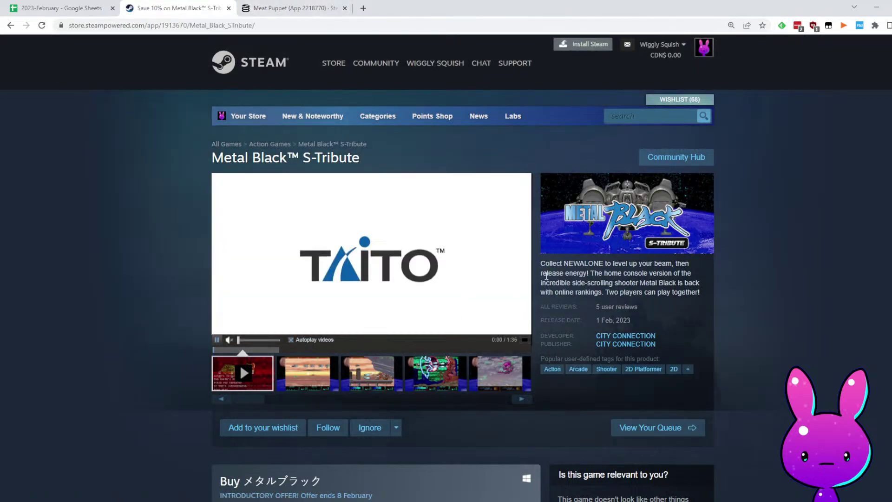
# Read Metal Black S-Tribute's short description and About This Game text, and view its gameplay screenshots
pyautogui.moveTo(562, 264); pyautogui.dragTo(673, 263)
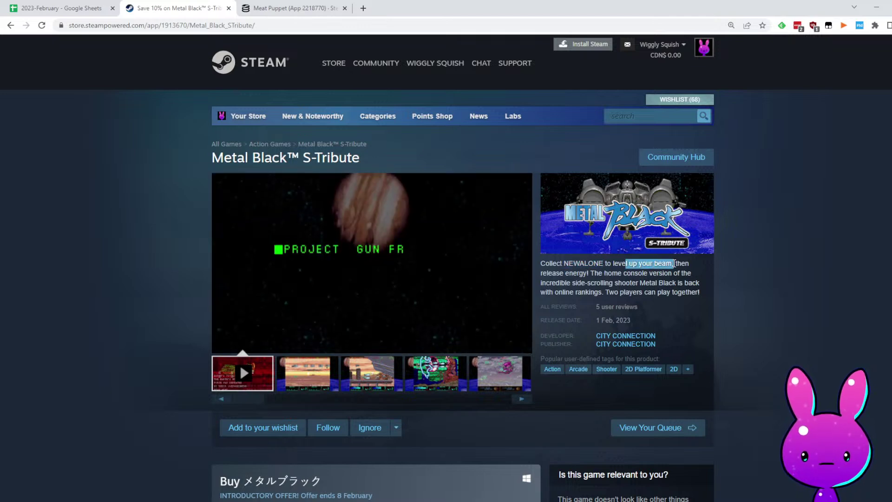
pyautogui.moveTo(590, 273); pyautogui.dragTo(623, 283)
pyautogui.click(595, 272)
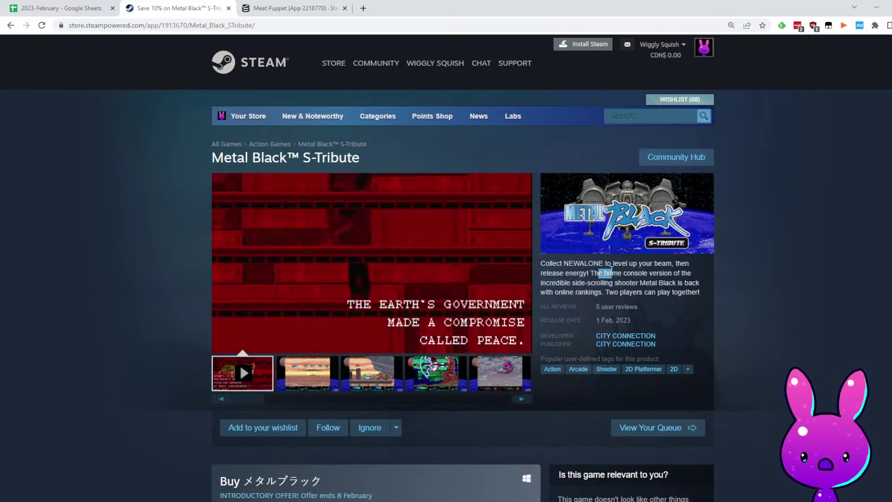
pyautogui.moveTo(604, 273); pyautogui.dragTo(608, 293)
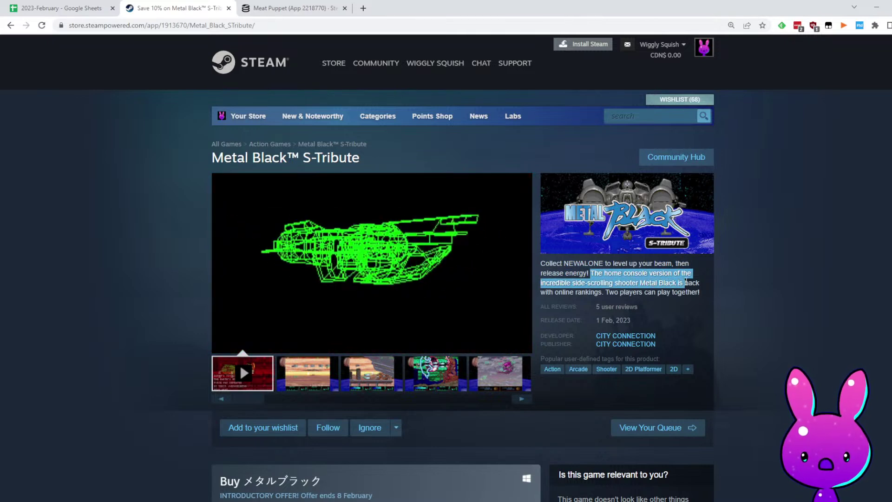
pyautogui.click(615, 289)
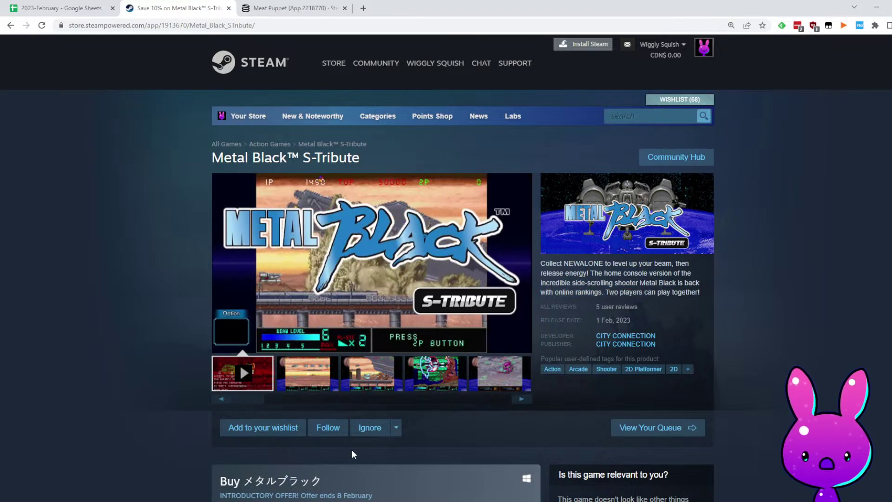
pyautogui.scroll(-10, 356, 454)
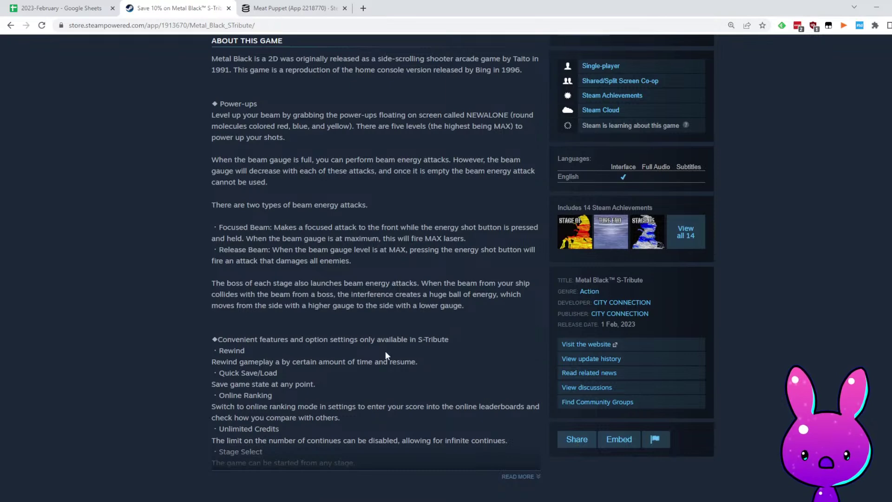
pyautogui.scroll(4, 372, 353)
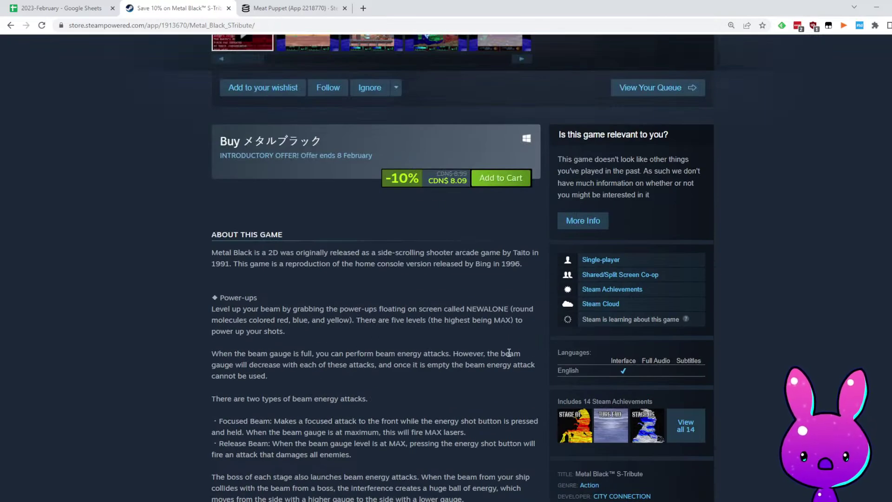
pyautogui.moveTo(212, 263); pyautogui.dragTo(223, 267)
pyautogui.scroll(6, 346, 330)
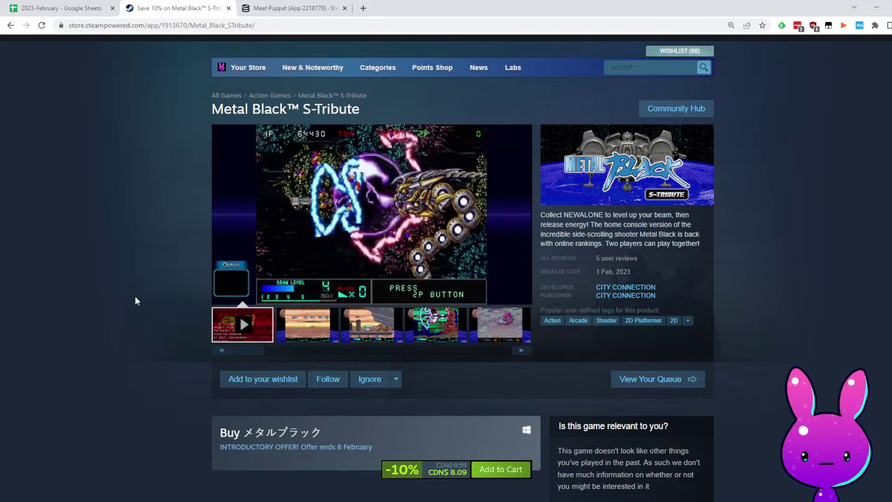
pyautogui.click(390, 332)
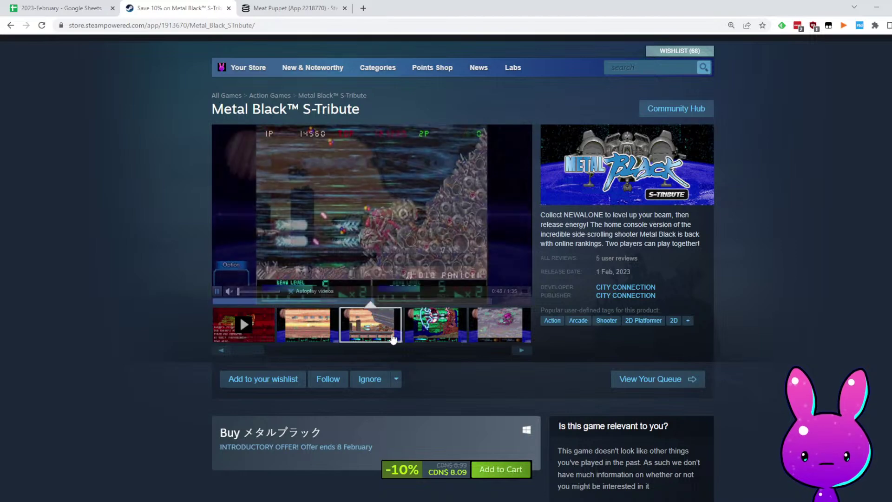
pyautogui.click(438, 334)
# Read through Metal Black S-Tribute's customer reviews, including the comments on controllers, 4:3 resolution and online ranking
pyautogui.scroll(-20, 547, 372)
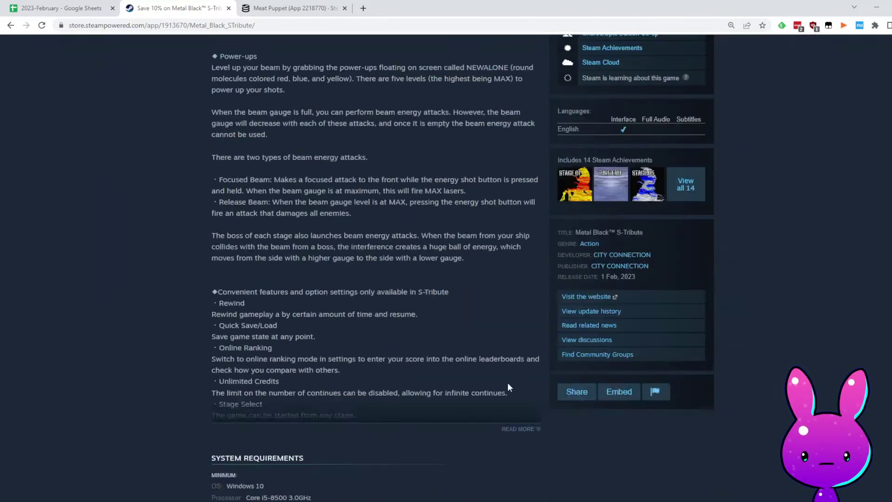
pyautogui.scroll(-10, 544, 392)
pyautogui.scroll(5, 345, 192)
pyautogui.scroll(-3, 428, 244)
pyautogui.scroll(3, 428, 244)
pyautogui.scroll(-2, 426, 271)
pyautogui.scroll(1, 354, 365)
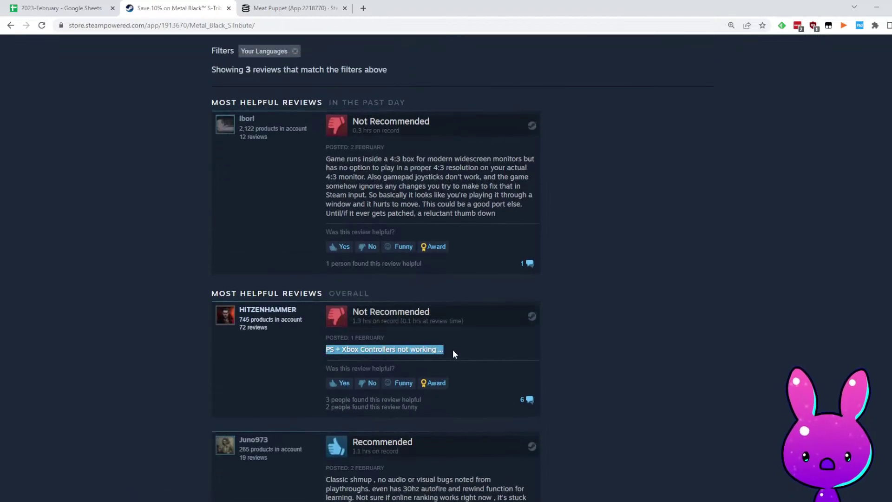
pyautogui.click(515, 352)
pyautogui.scroll(2, 347, 269)
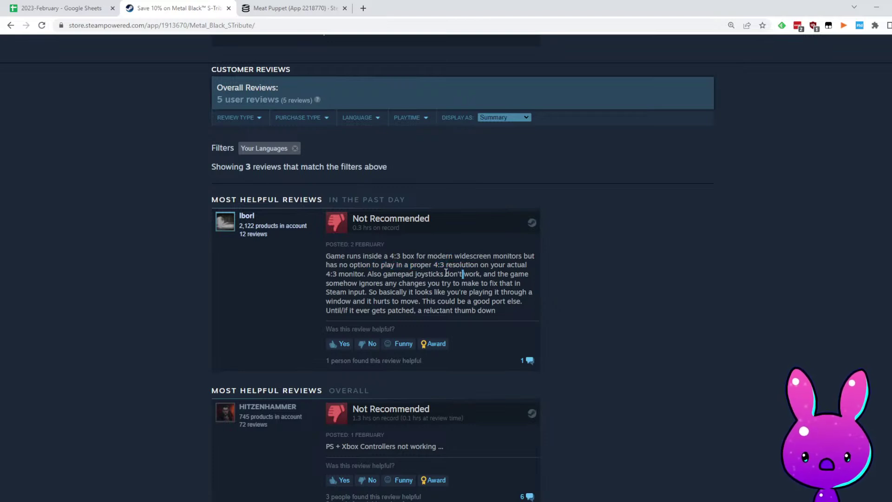
pyautogui.moveTo(429, 265); pyautogui.dragTo(512, 273)
pyautogui.click(514, 280)
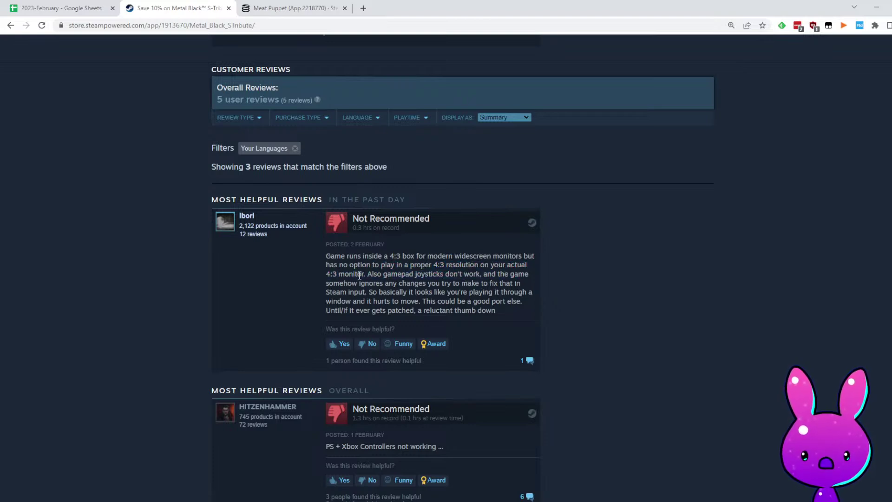
pyautogui.scroll(-5, 377, 278)
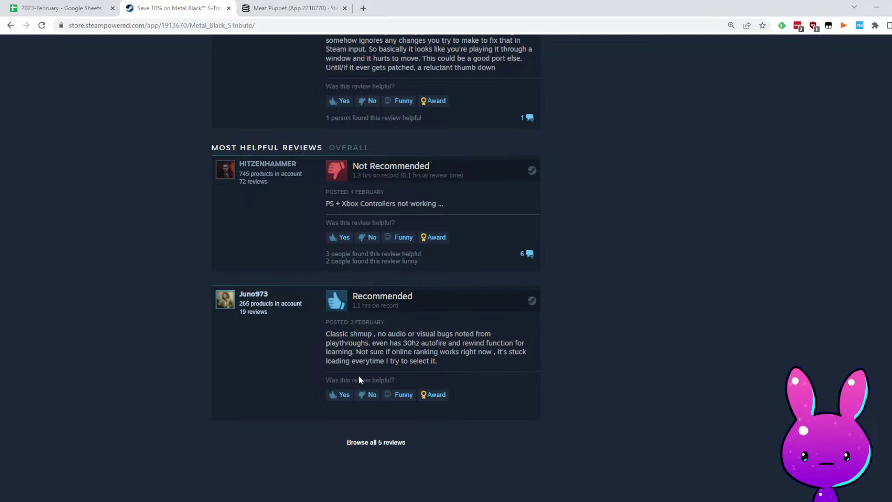
pyautogui.moveTo(498, 350); pyautogui.dragTo(403, 367)
pyautogui.scroll(20, 626, 413)
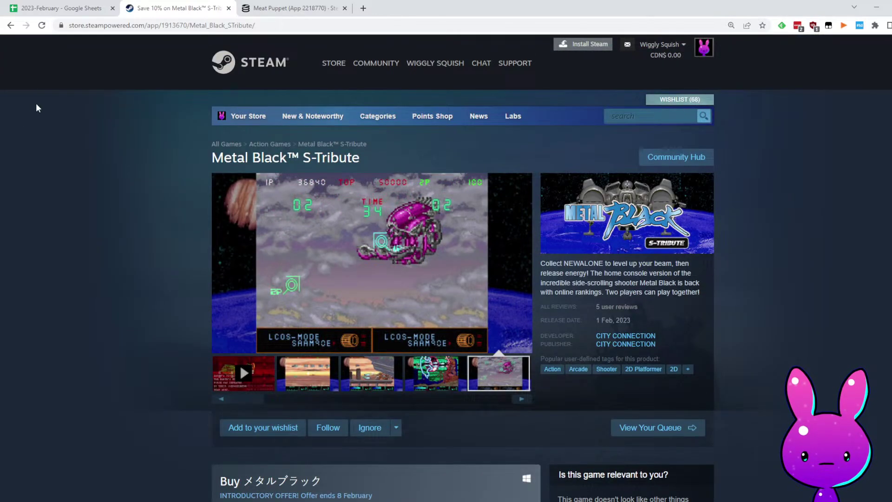
pyautogui.scroll(-20, 369, 308)
pyautogui.scroll(-2, 506, 424)
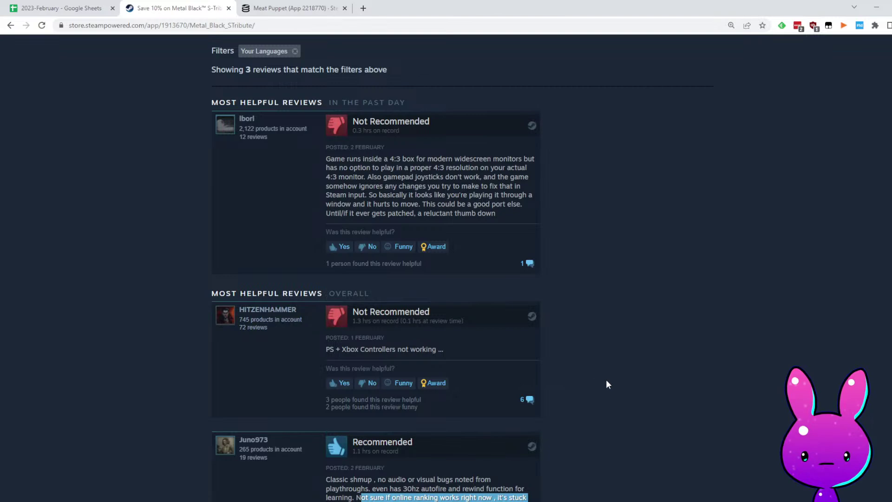
pyautogui.moveTo(326, 349); pyautogui.dragTo(494, 351)
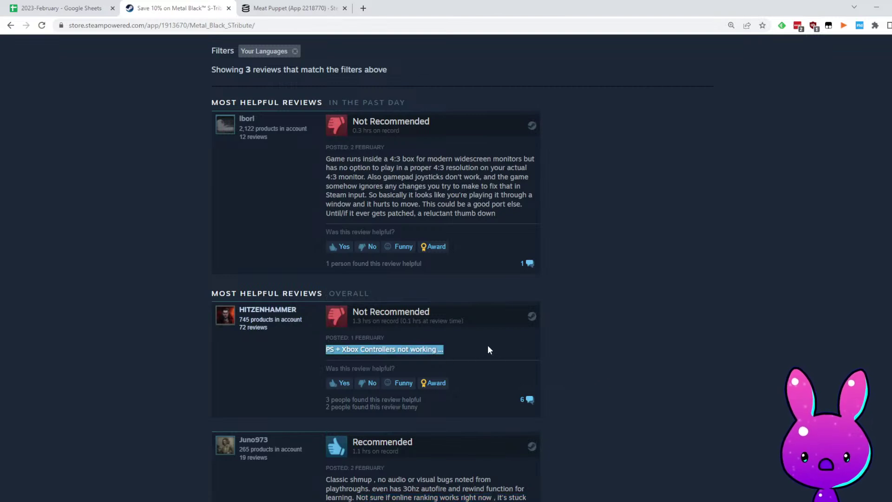
# Open the CITY CONNECTION developer page, look through its new releases, and go back to Metal Black S-Tribute's store page
pyautogui.scroll(20, 578, 322)
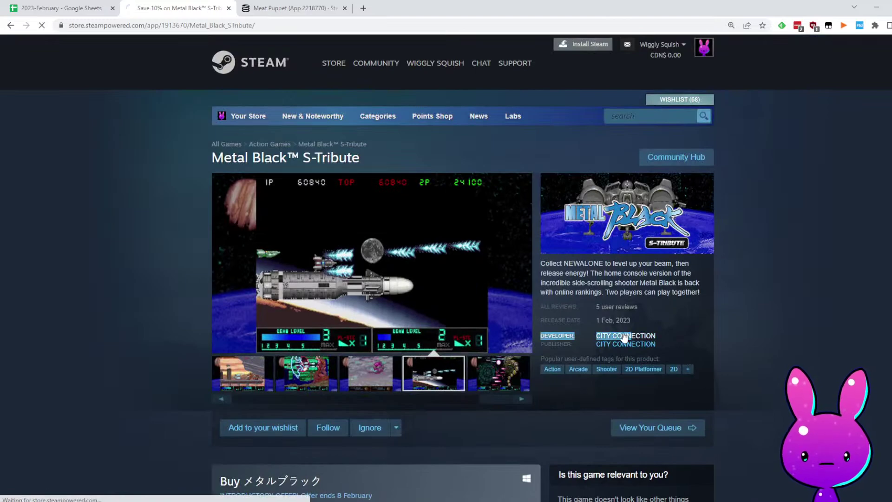
pyautogui.scroll(-20, 588, 327)
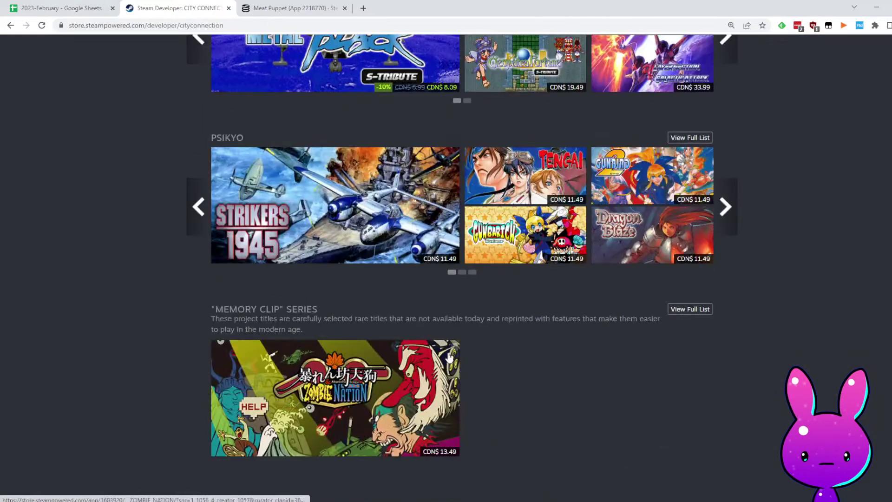
pyautogui.scroll(-8, 449, 357)
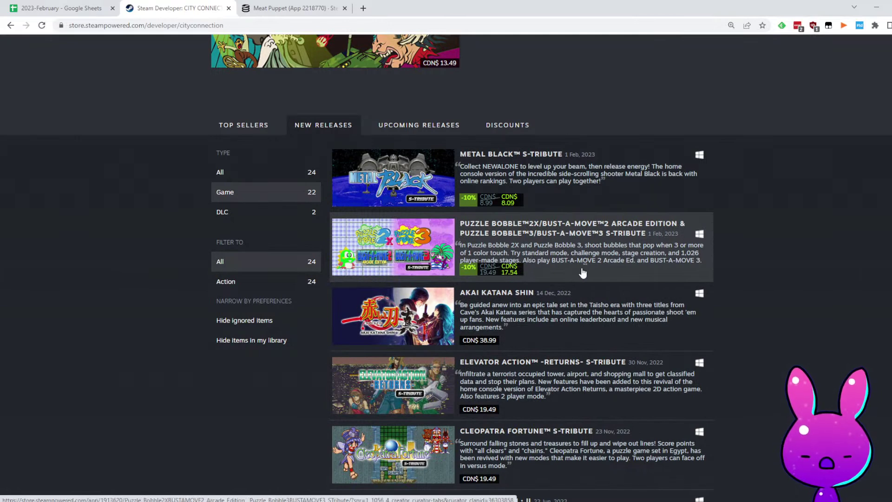
pyautogui.scroll(-1, 582, 273)
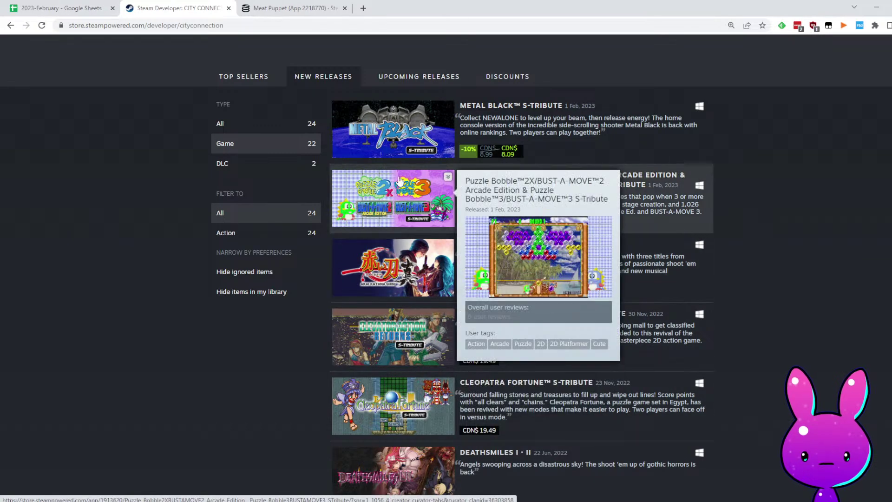
pyautogui.click(11, 26)
# Record 1 positive and 2 negative reviews for Metal Black S-Tribute in row 26, checking its Steam store page for the counts
pyautogui.click(77, 5)
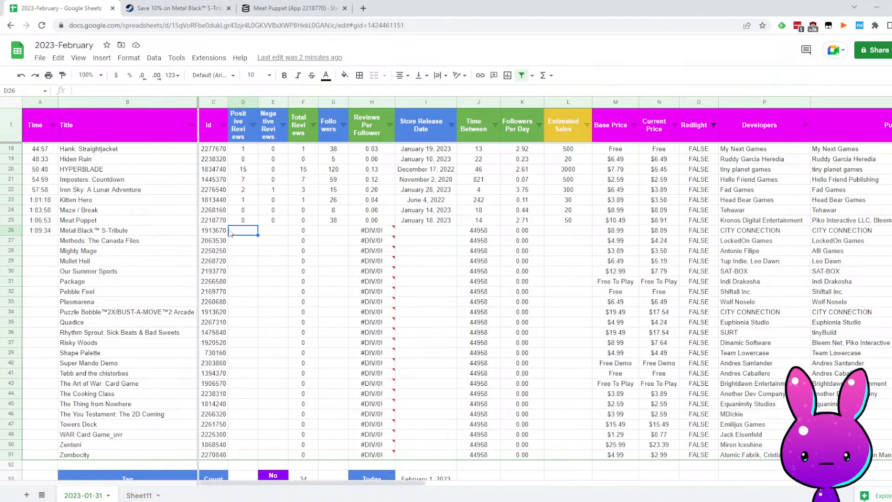
pyautogui.click(176, 8)
pyautogui.scroll(-20, 415, 291)
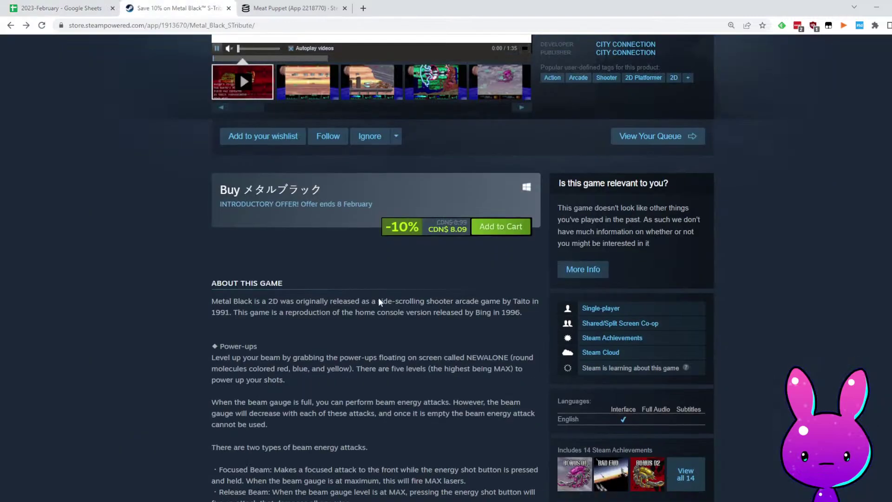
pyautogui.click(61, 8)
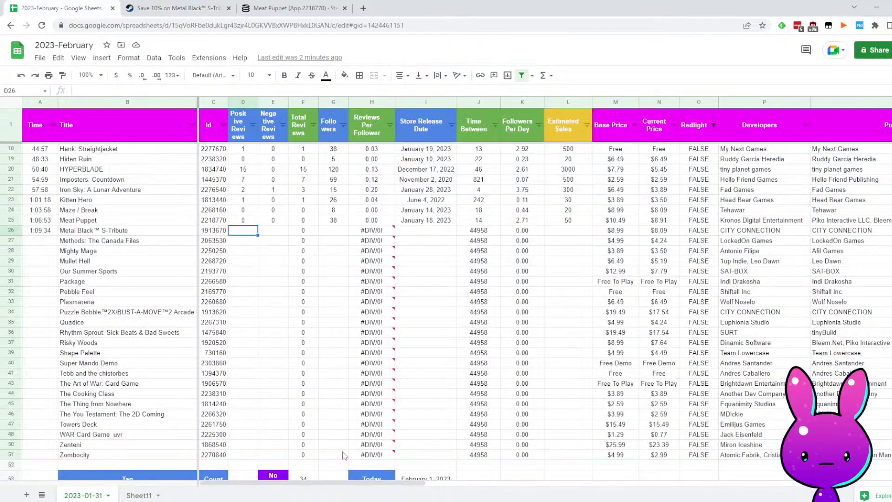
pyautogui.write('2')
pyautogui.press('Tab')
pyautogui.press('Tab')
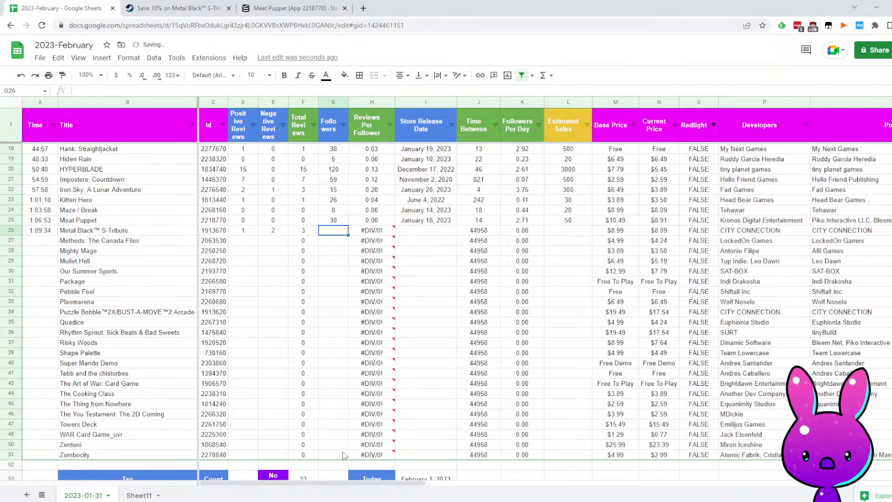
# Open Metal Black S-Tribute's SteamDB charts page using its Id 1913670, and examine the follower count and followers chart
pyautogui.click(177, 8)
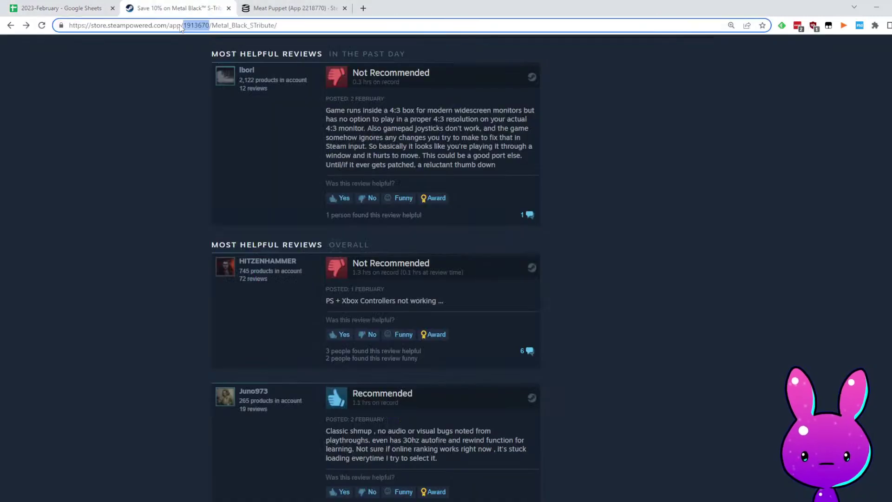
pyautogui.click(254, 4)
pyautogui.doubleClick(140, 25)
pyautogui.write('1913670')
pyautogui.press('Return')
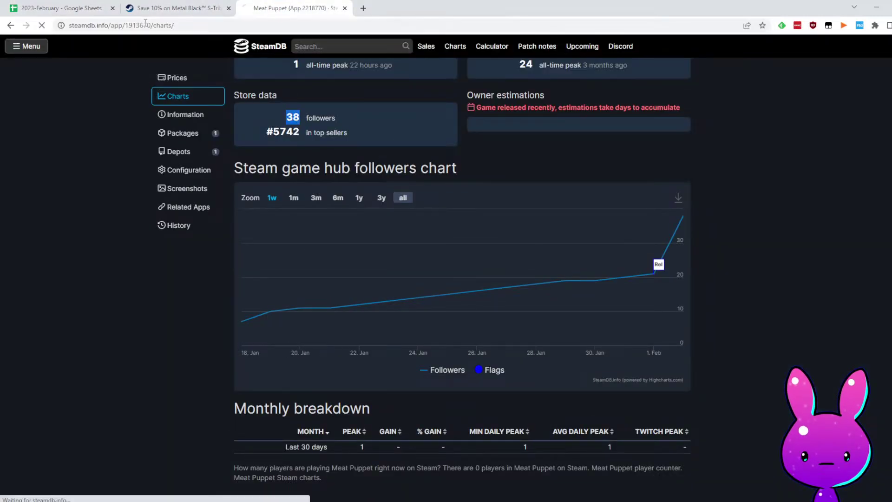
pyautogui.scroll(-15, 568, 268)
pyautogui.scroll(14, 417, 254)
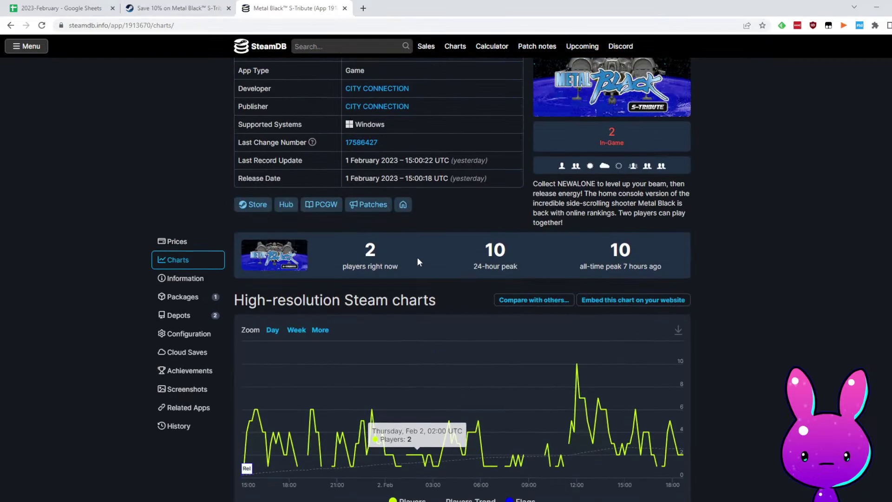
pyautogui.scroll(-12, 691, 229)
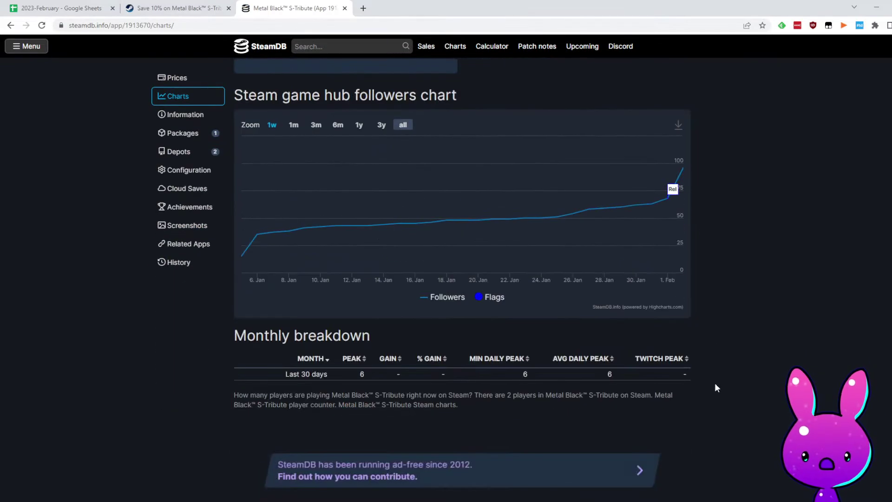
pyautogui.scroll(3, 461, 386)
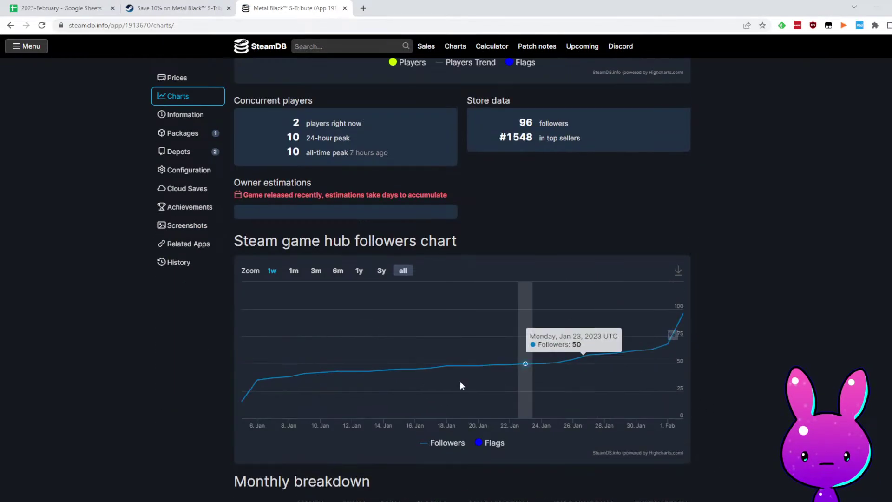
# Enter 1/5/2023 as Metal Black S-Tribute's store release date and 96 as its followers, as given on SteamDB
pyautogui.click(17, 4)
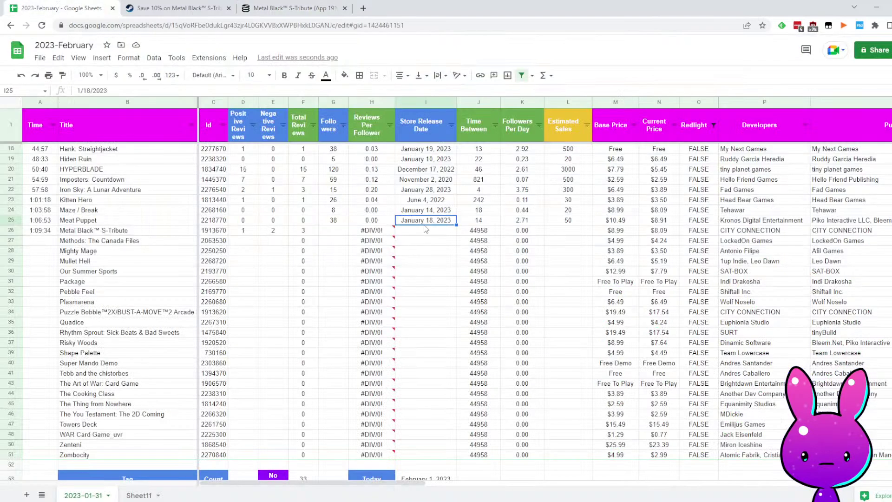
pyautogui.write('1/5/2023')
pyautogui.press('Return')
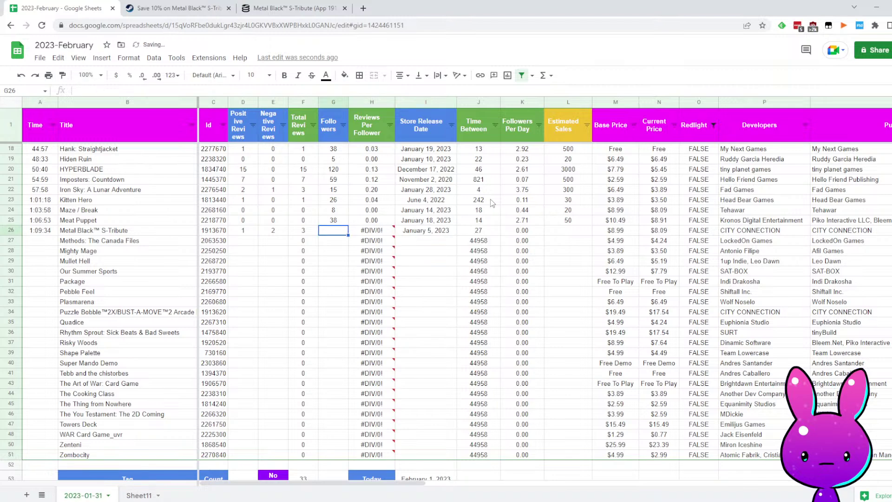
pyautogui.click(278, 6)
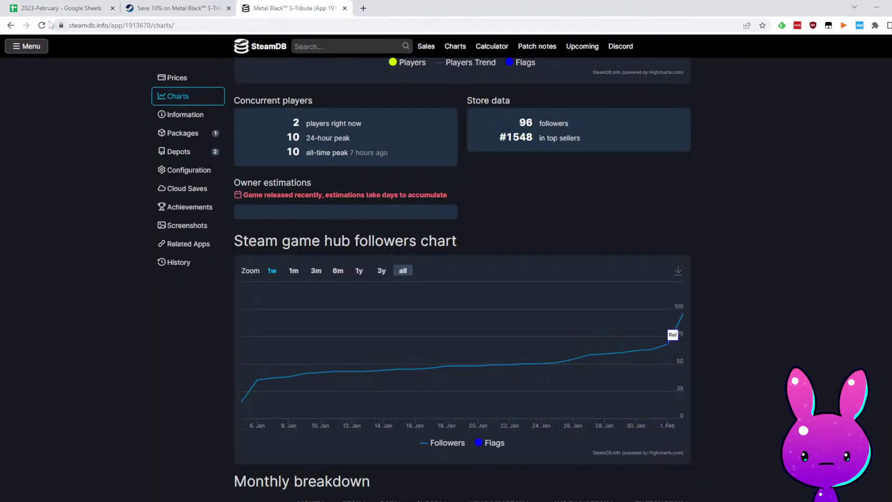
pyautogui.click(60, 8)
# Set Metal Black S-Tribute's estimated sales to 300
pyautogui.press('Right')
pyautogui.press('Up')
pyautogui.press('Right')
pyautogui.press('Right')
pyautogui.press('Right')
pyautogui.press('Up')
pyautogui.press('Down')
pyautogui.press('Right')
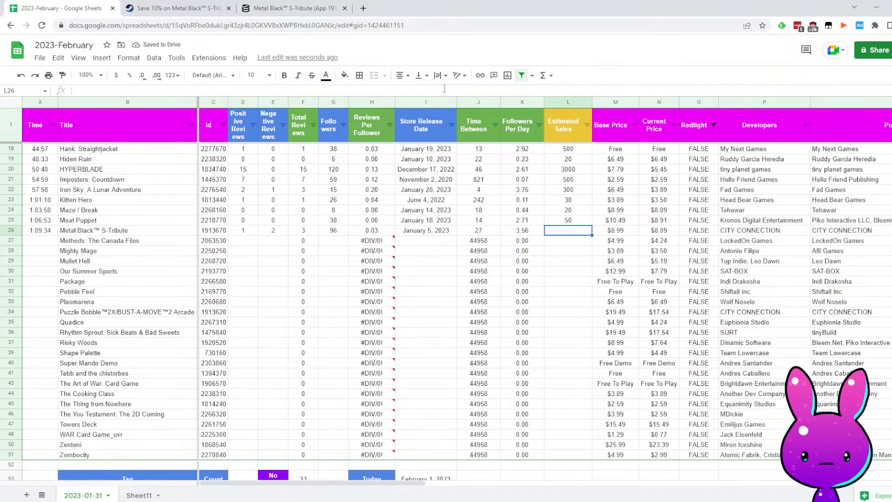
pyautogui.write('300')
pyautogui.press('Return')
# Record the timestamp 1:12:26 in the Time column for Methods: The Canada Files
pyautogui.press('Left')
pyautogui.press('Left')
pyautogui.press('Left')
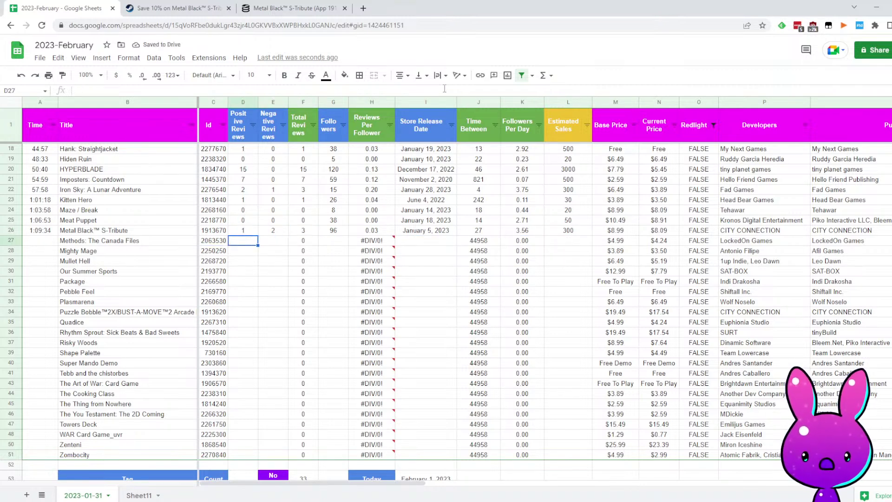
pyautogui.press('Down')
pyautogui.press('Left')
pyautogui.press('Left')
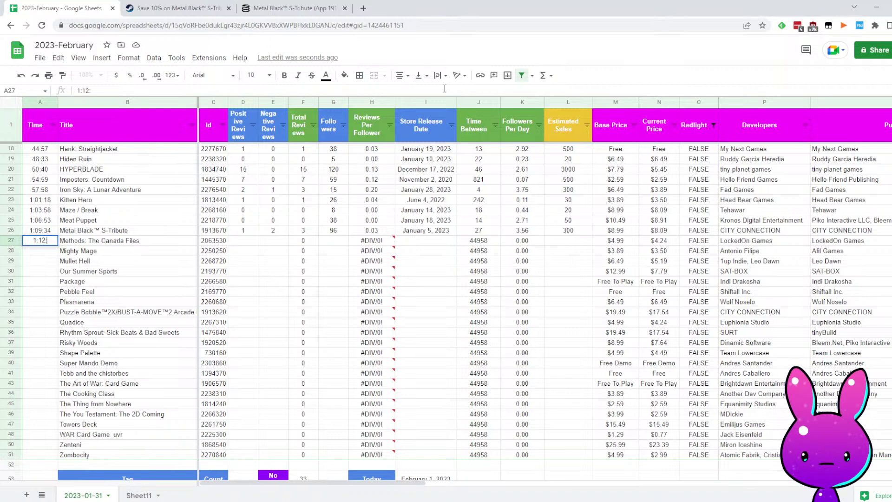
pyautogui.press('Tab')
pyautogui.press('Tab')
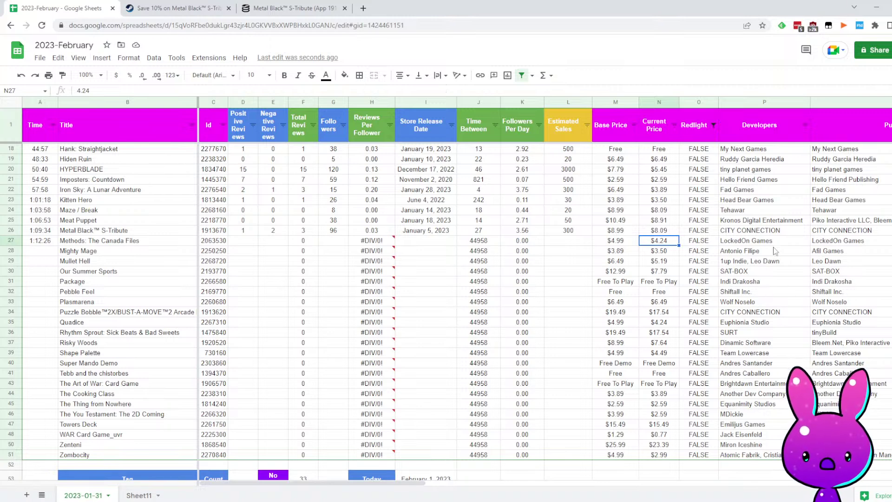
# Open the Steam store page of Methods: The Canada Files by putting its Id 2063530 in the store address
pyautogui.click(152, 5)
pyautogui.write('2063530')
pyautogui.press('Return')
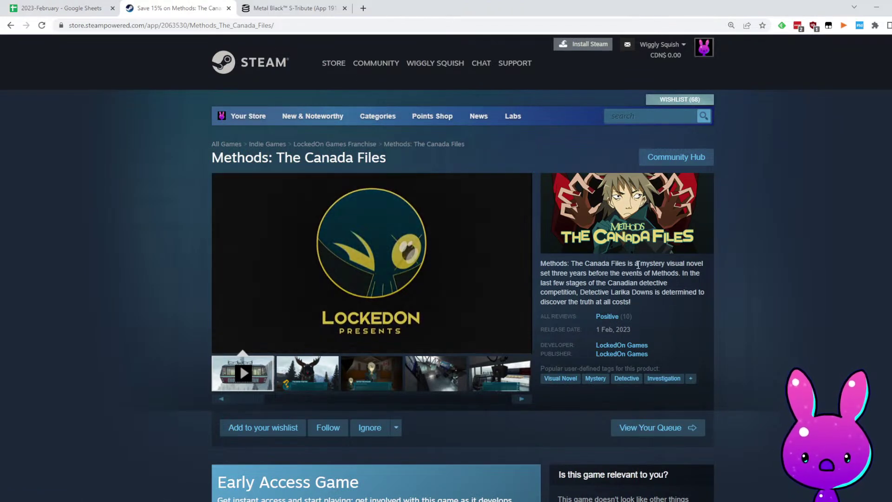
# Read the short description of Methods: The Canada Files, including its link to Methods and the Canadian detective competition
pyautogui.moveTo(638, 265); pyautogui.dragTo(694, 264)
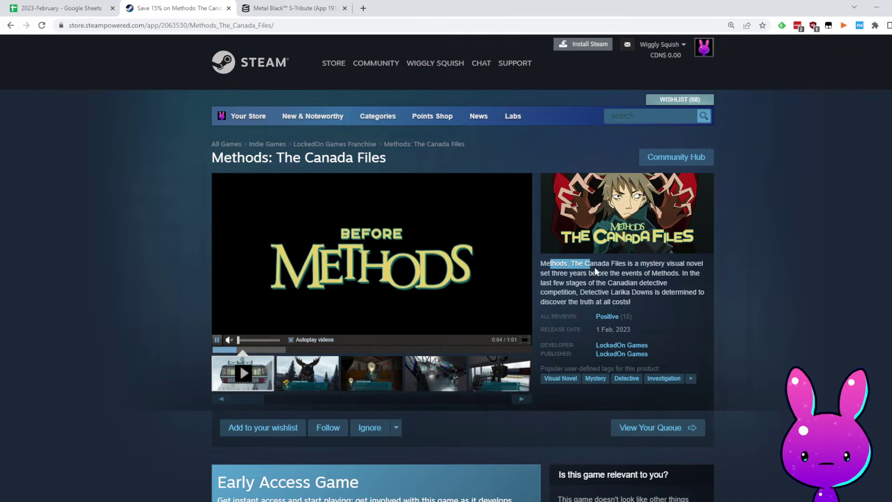
pyautogui.click(665, 271)
pyautogui.moveTo(672, 272); pyautogui.dragTo(679, 273)
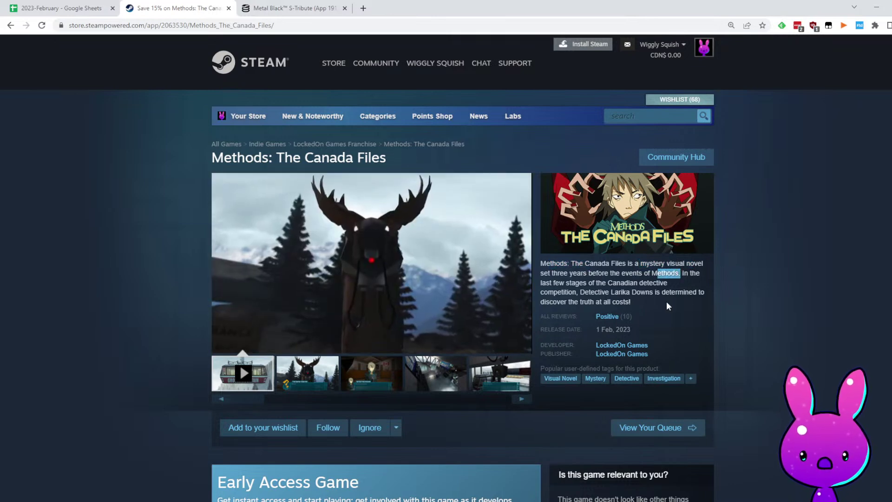
pyautogui.click(708, 305)
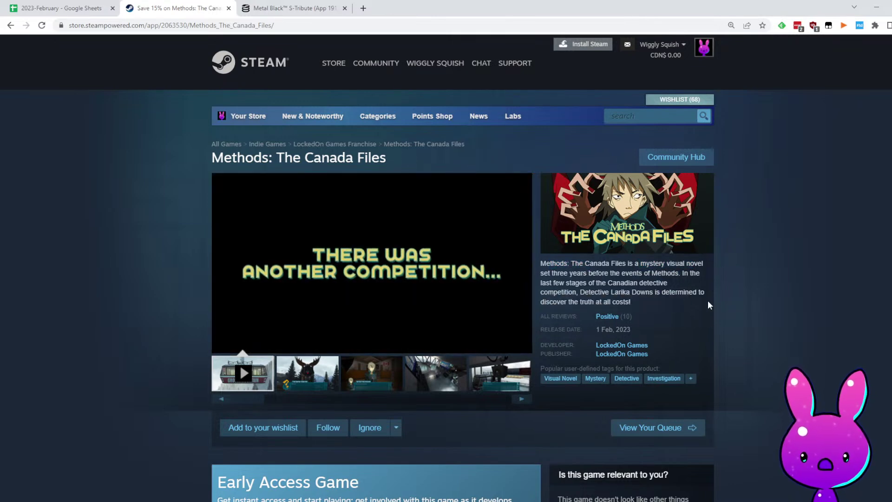
pyautogui.moveTo(587, 285); pyautogui.dragTo(669, 284)
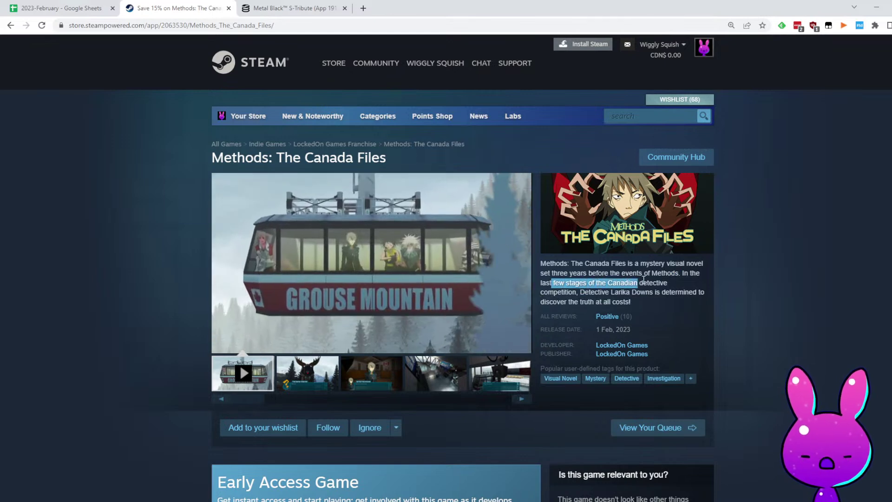
pyautogui.moveTo(580, 291); pyautogui.dragTo(650, 290)
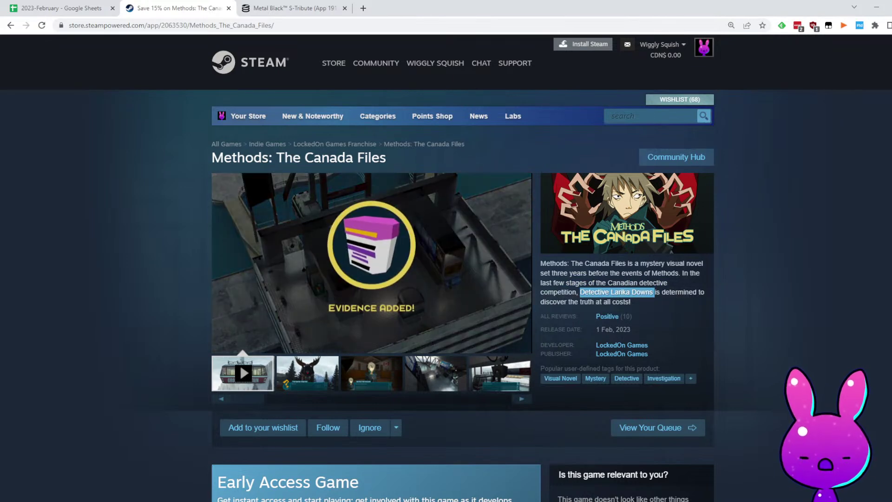
pyautogui.click(667, 310)
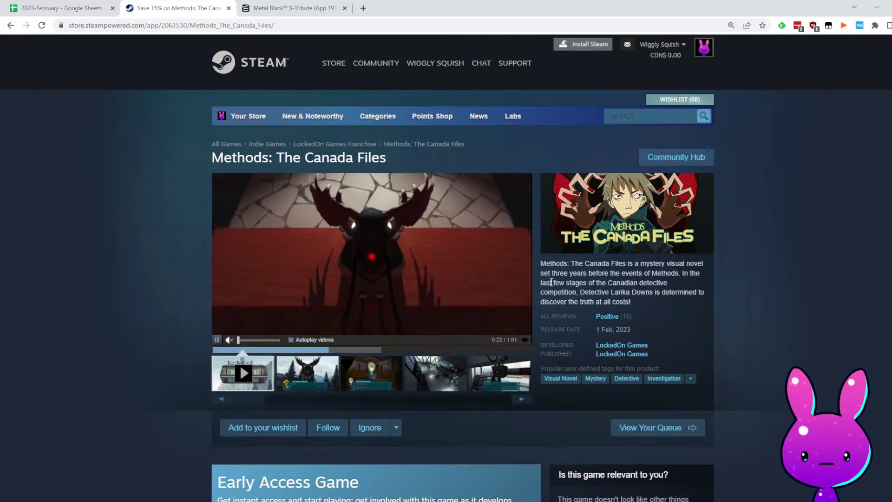
pyautogui.moveTo(616, 283); pyautogui.dragTo(657, 283)
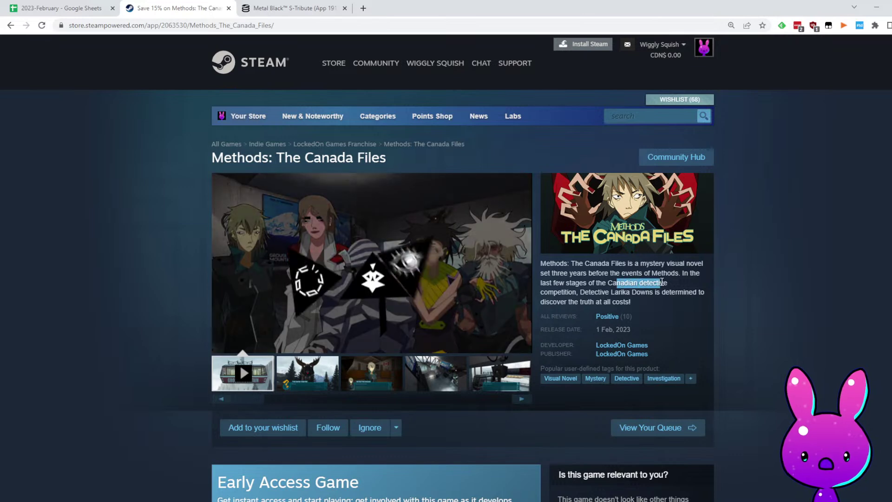
pyautogui.click(686, 292)
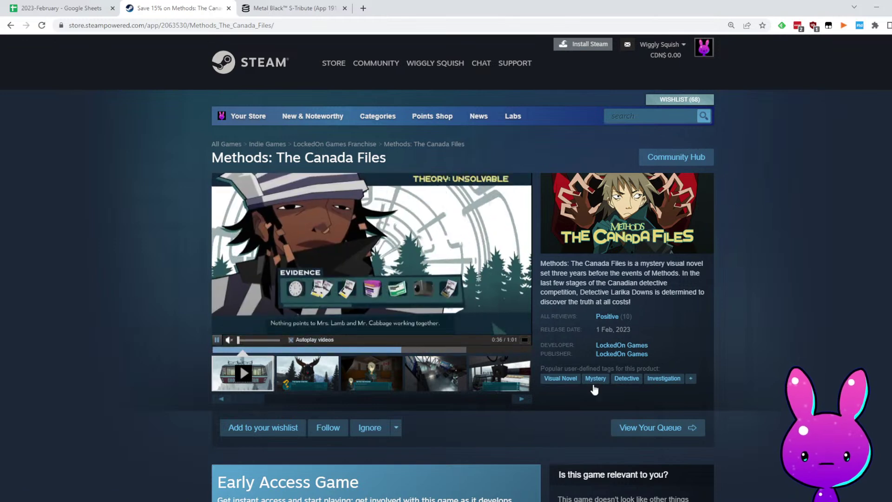
# View all five enlarged screenshots of Methods: The Canada Files and return to the store page
pyautogui.click(439, 347)
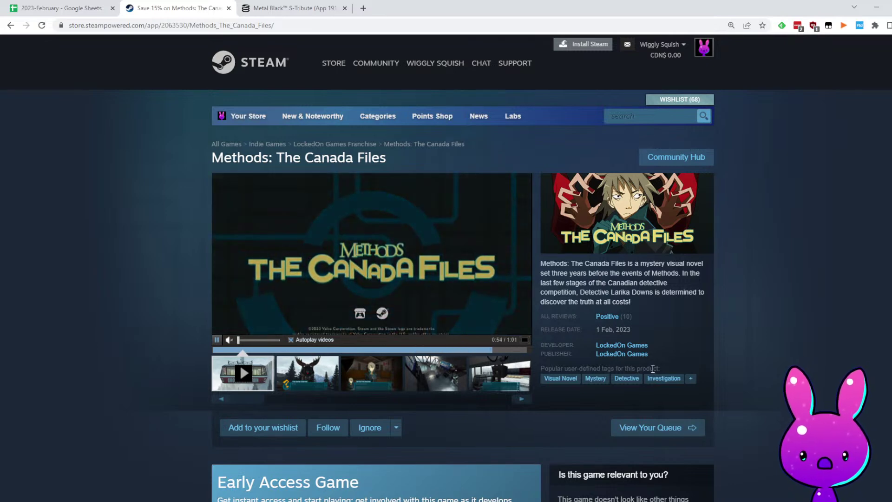
pyautogui.click(349, 369)
pyautogui.click(334, 374)
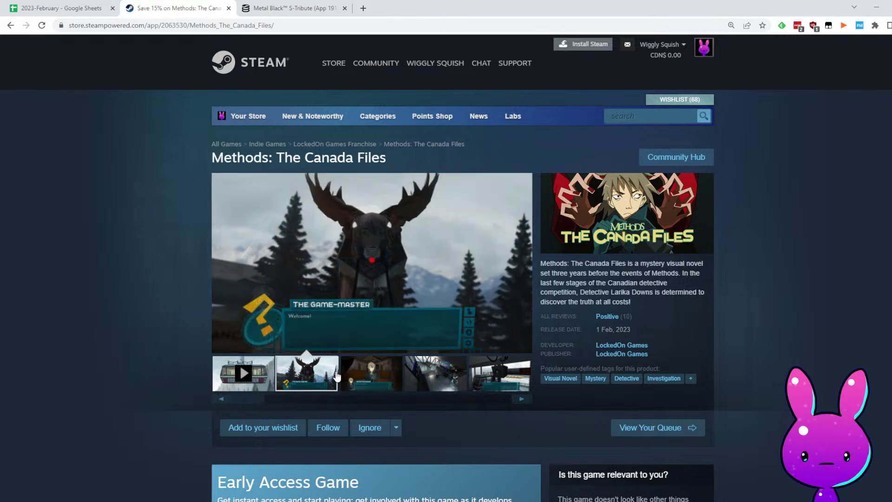
pyautogui.click(375, 256)
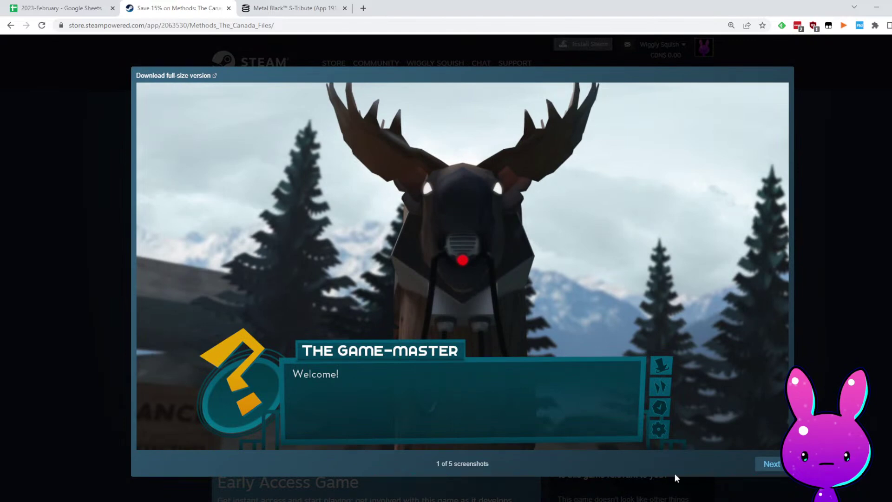
pyautogui.click(768, 466)
pyautogui.click(768, 466)
pyautogui.click(769, 466)
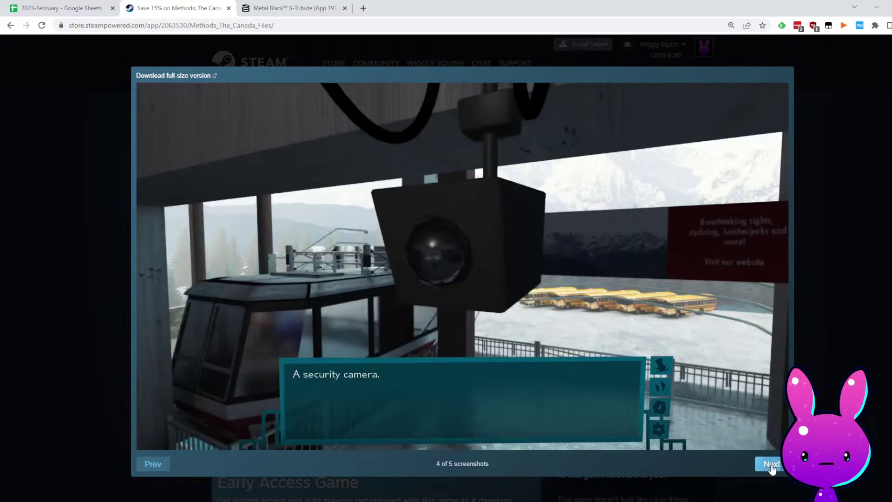
pyautogui.click(770, 467)
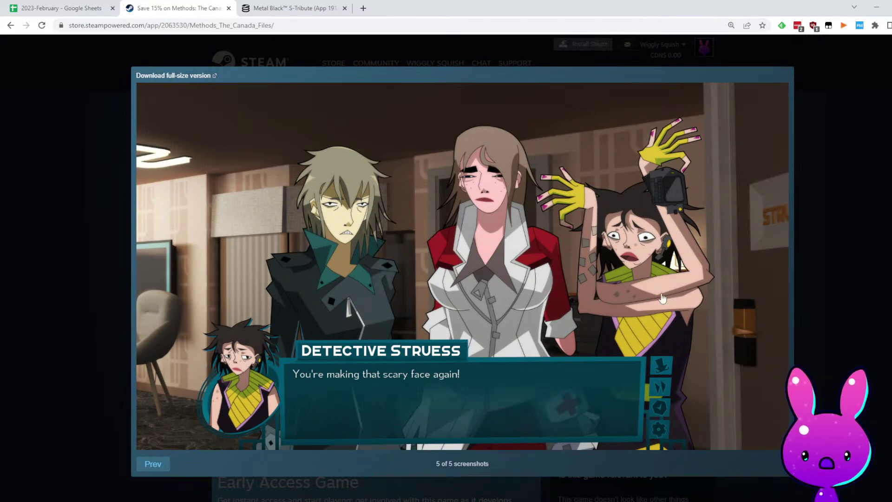
pyautogui.click(821, 314)
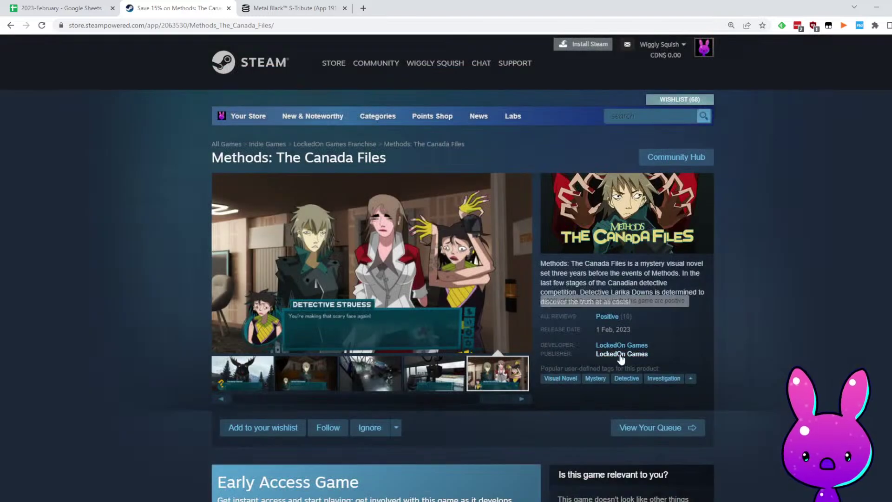
# Open the LockedOn Games publisher page, look through its new releases, and open Methods: The Detective Competition
pyautogui.click(622, 352)
pyautogui.scroll(-10, 416, 289)
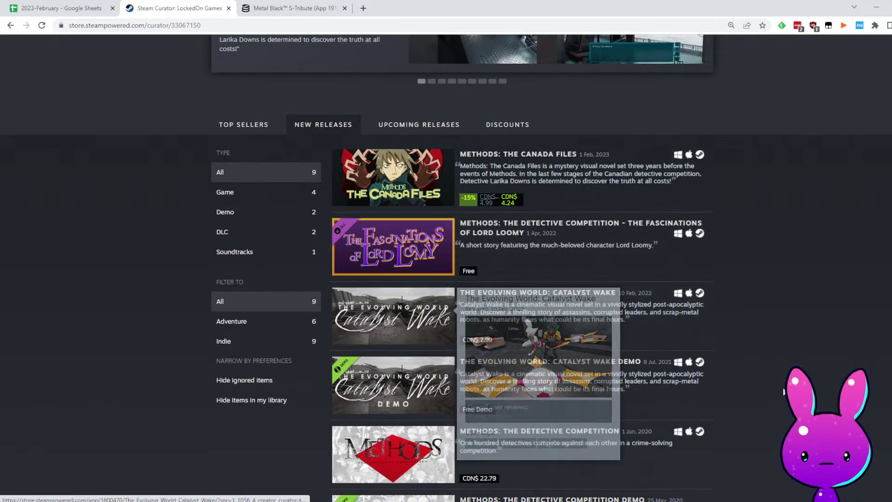
pyautogui.scroll(-4, 768, 367)
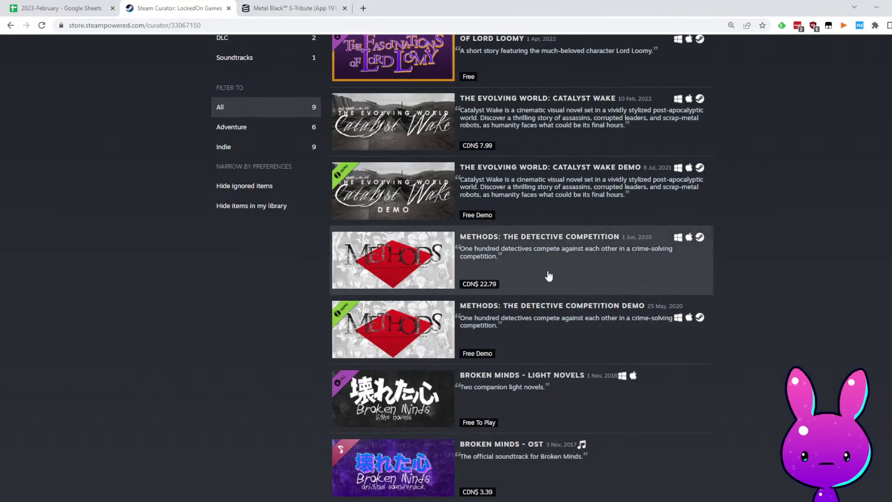
pyautogui.scroll(6, 549, 281)
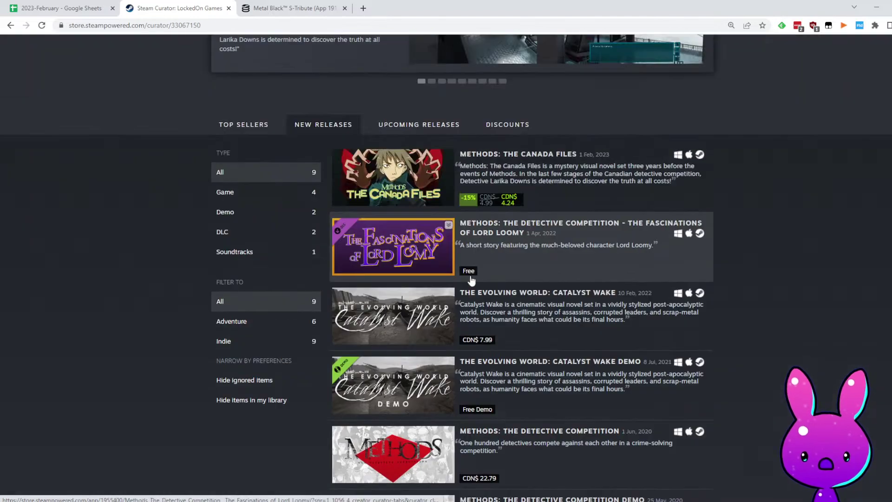
pyautogui.scroll(-8, 553, 248)
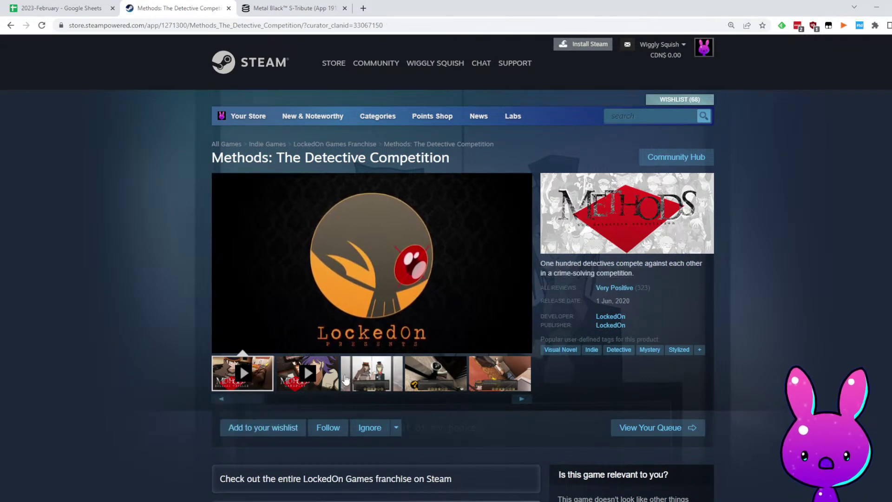
# Look through the screenshots of Methods: The Detective Competition and return to the Methods: The Canada Files store page
pyautogui.click(395, 428)
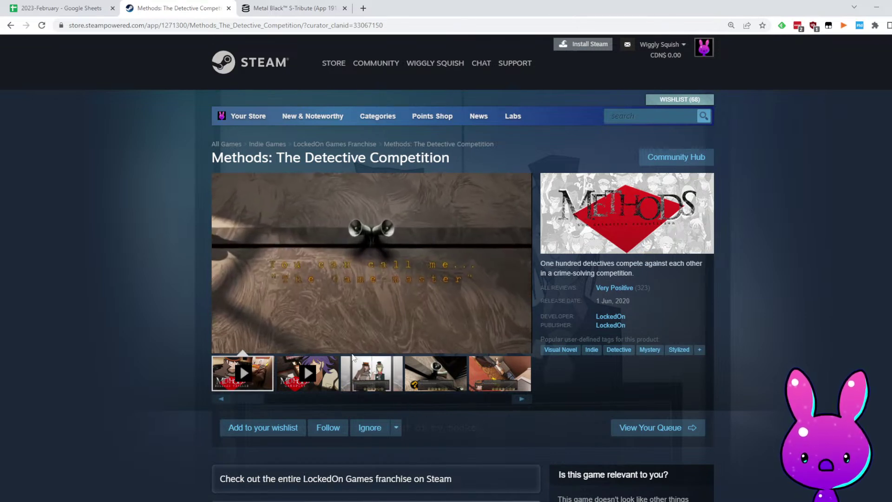
pyautogui.click(376, 377)
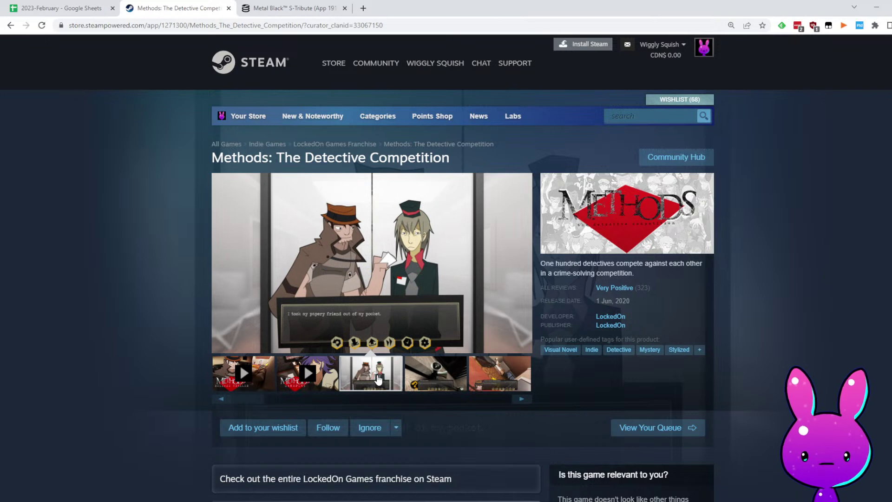
pyautogui.click(449, 380)
pyautogui.click(499, 374)
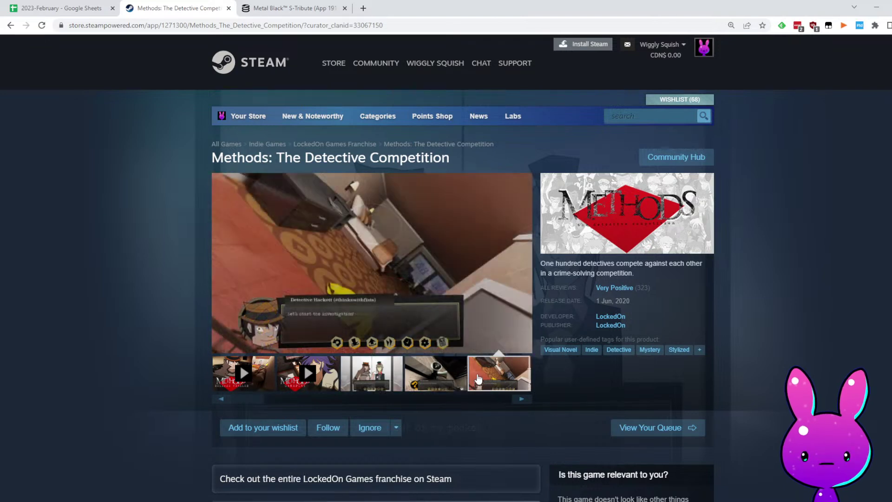
pyautogui.moveTo(235, 401); pyautogui.dragTo(528, 422)
pyautogui.click(447, 385)
pyautogui.hotkey('alt', 'Left')
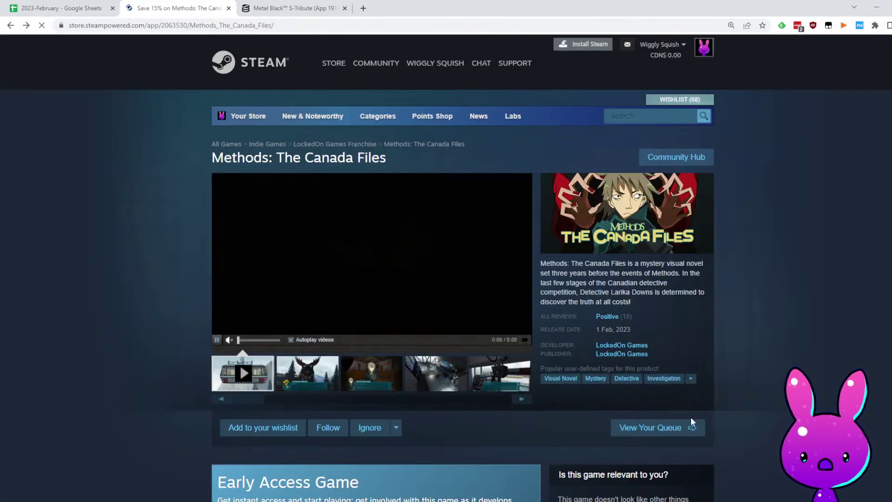
# Check the Early Access notice of Methods: The Canada Files, expand its full game description and read the opening story paragraph
pyautogui.scroll(-5, 603, 318)
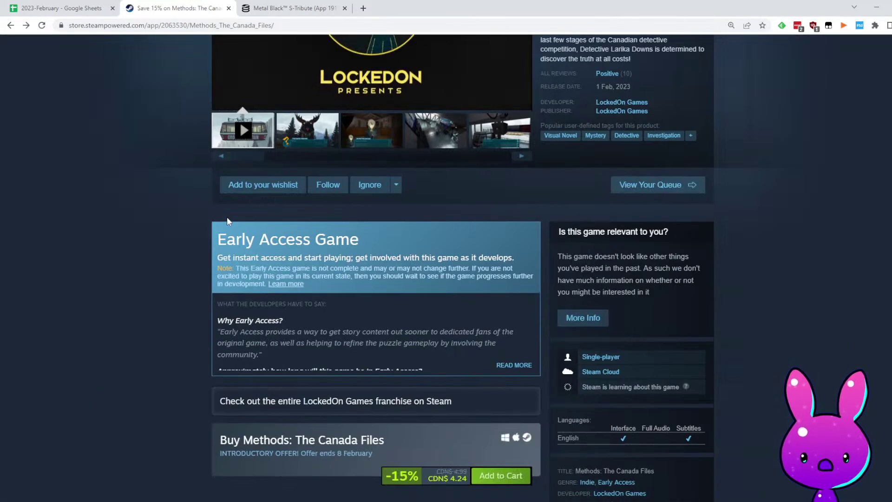
pyautogui.moveTo(283, 233); pyautogui.dragTo(365, 241)
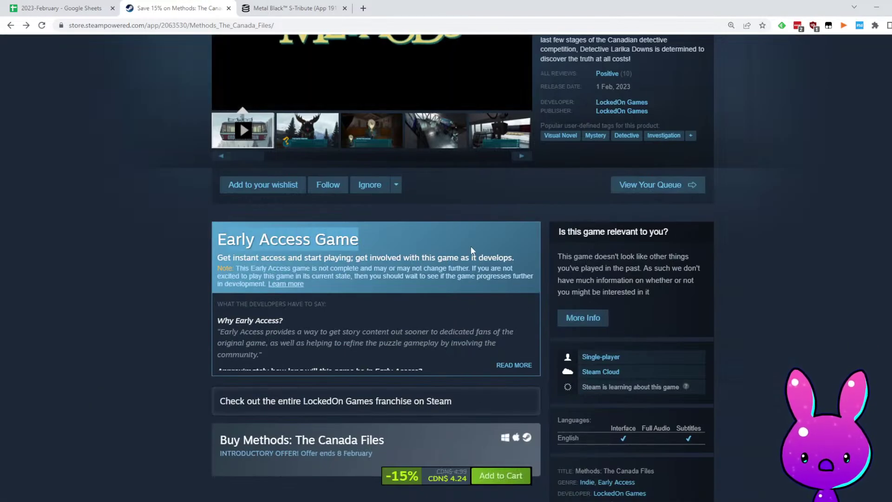
pyautogui.scroll(-14, 472, 256)
pyautogui.scroll(-4, 403, 290)
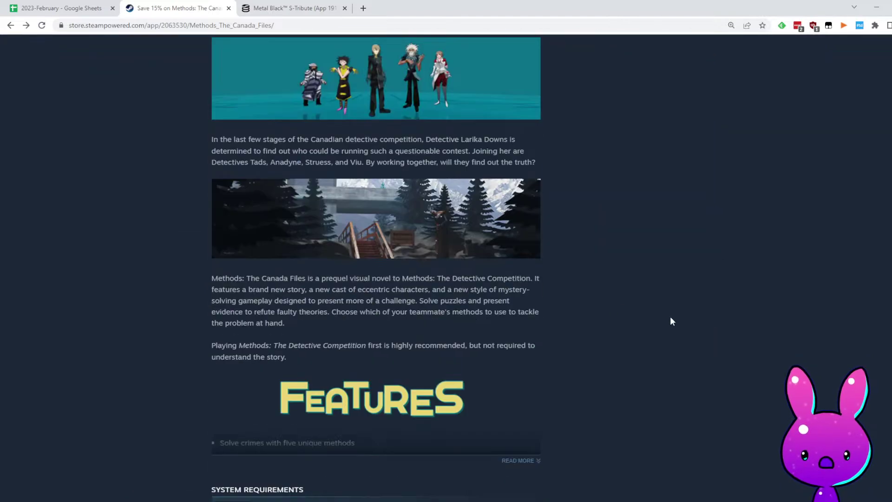
pyautogui.click(534, 465)
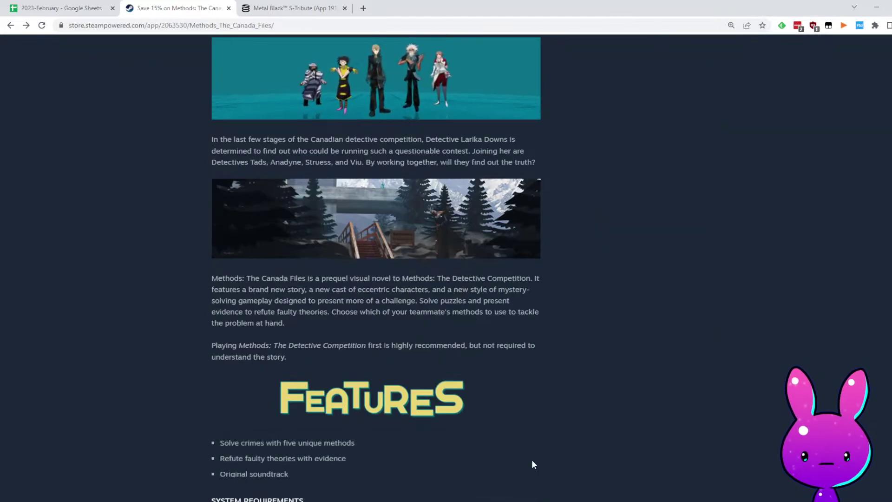
pyautogui.moveTo(281, 139); pyautogui.dragTo(438, 140)
pyautogui.click(446, 154)
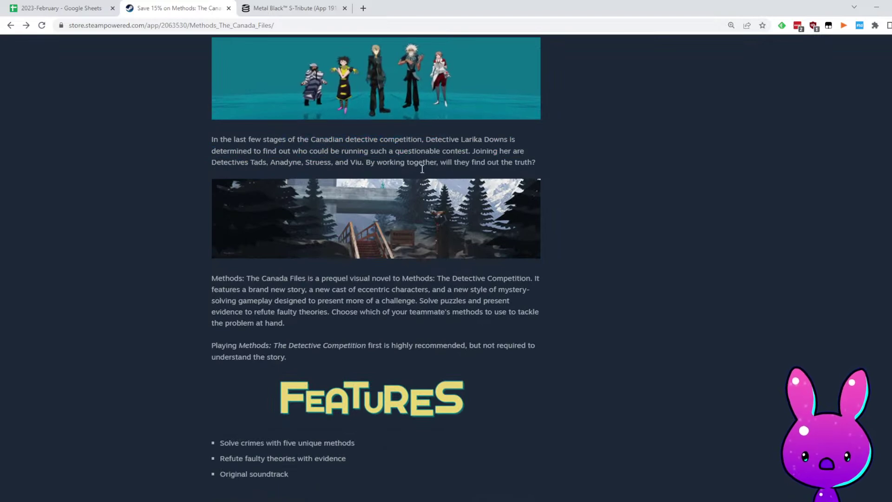
# Read the description's paragraphs on the prequel story, the puzzle gameplay and whether the original game should be played first
pyautogui.scroll(-3, 244, 148)
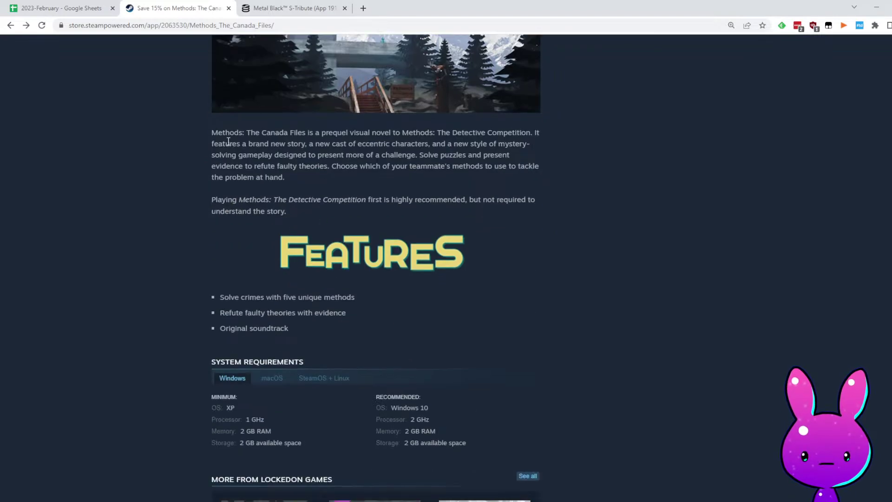
pyautogui.click(450, 134)
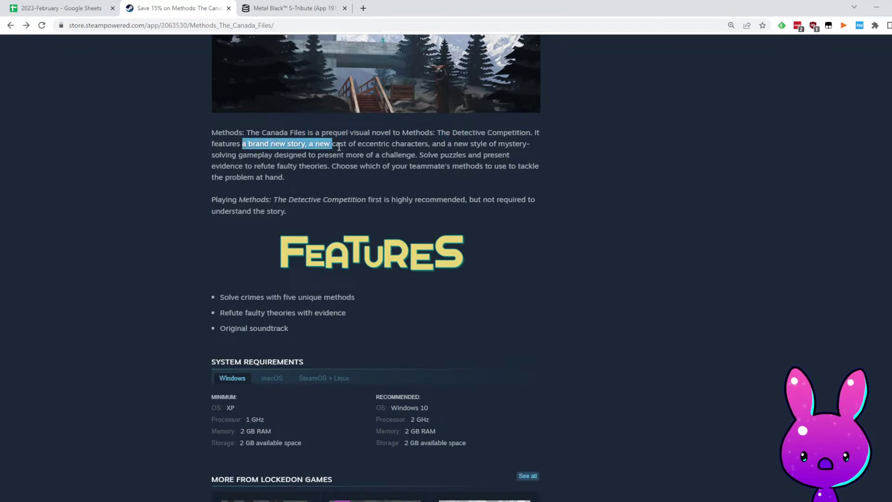
pyautogui.moveTo(423, 151); pyautogui.dragTo(464, 153)
pyautogui.click(530, 205)
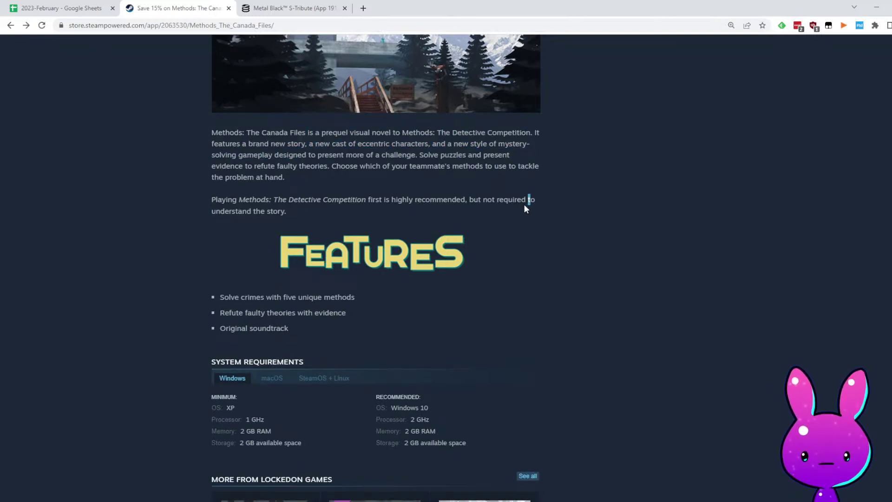
pyautogui.moveTo(245, 156); pyautogui.dragTo(344, 166)
# Remove the Your Languages filter from the customer reviews and read through all the reviews of Methods: The Canada Files
pyautogui.scroll(-10, 622, 288)
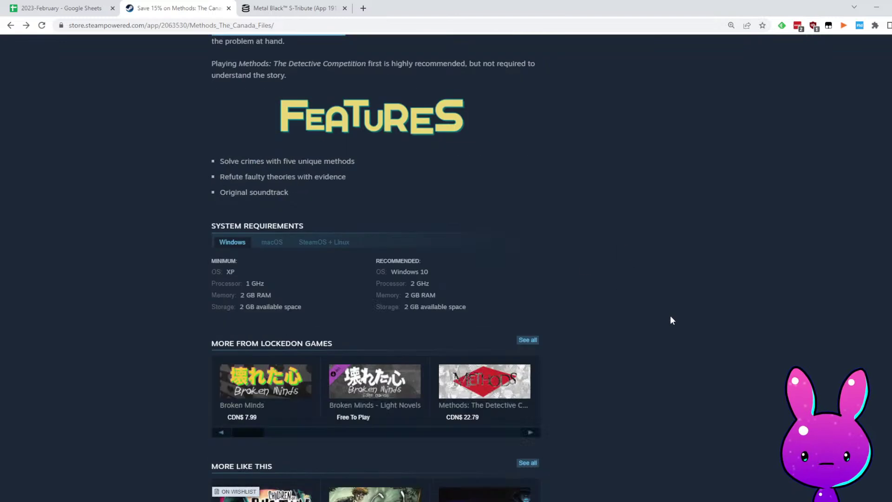
pyautogui.scroll(5, 235, 469)
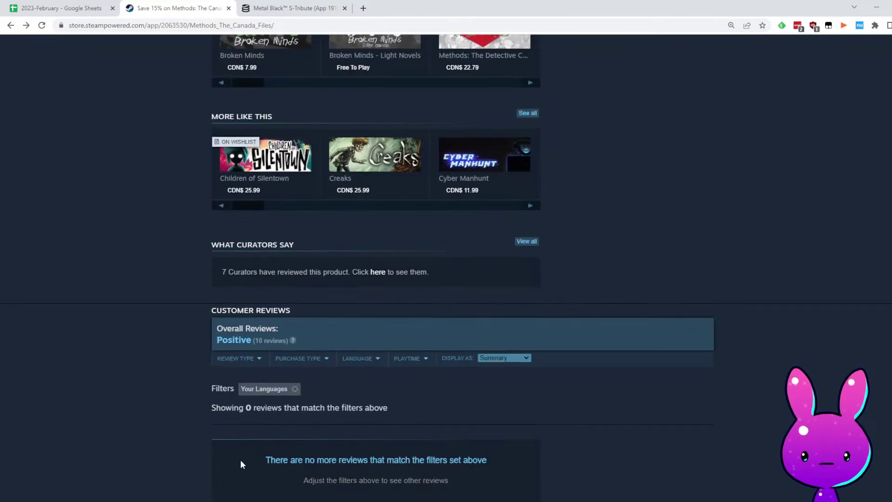
pyautogui.click(291, 388)
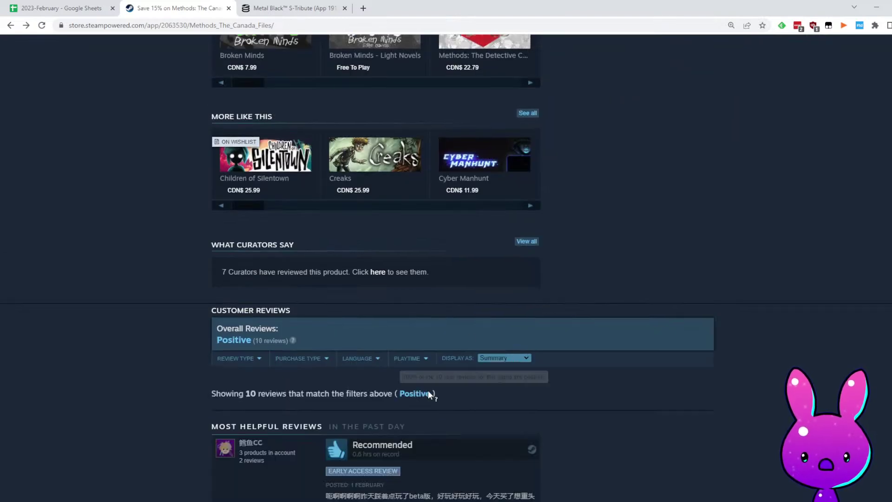
pyautogui.scroll(-6, 576, 357)
pyautogui.scroll(-6, 588, 364)
pyautogui.scroll(-7, 559, 375)
pyautogui.scroll(-4, 519, 346)
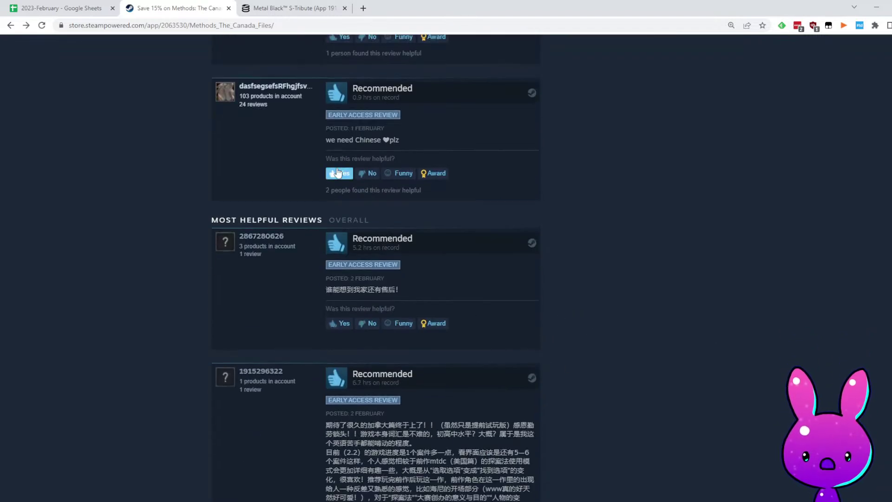
pyautogui.scroll(-13, 583, 248)
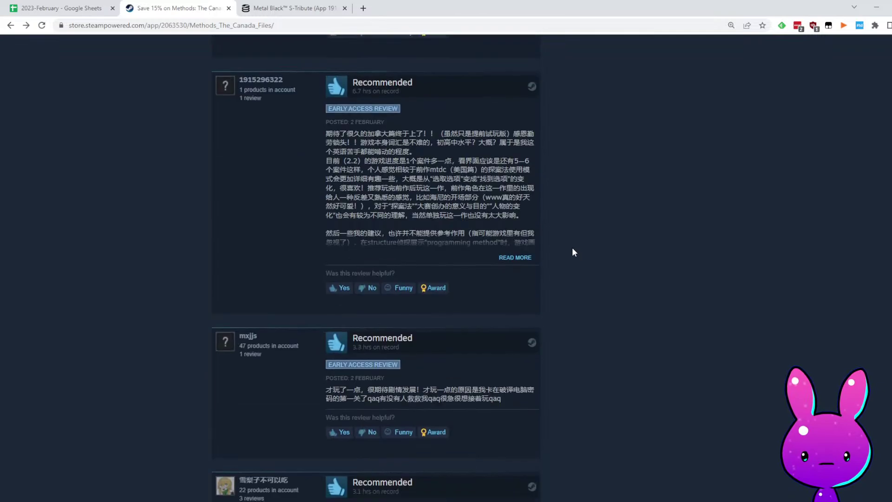
pyautogui.scroll(-5, 498, 319)
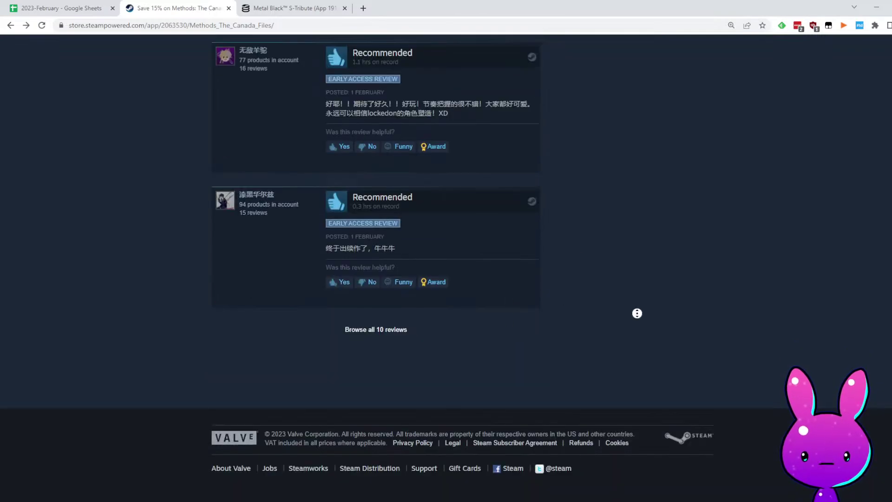
# Skim the Methods: The Canada Files store page again, from its summary and Early Access notice to the original game's offer
pyautogui.scroll(20, 627, 316)
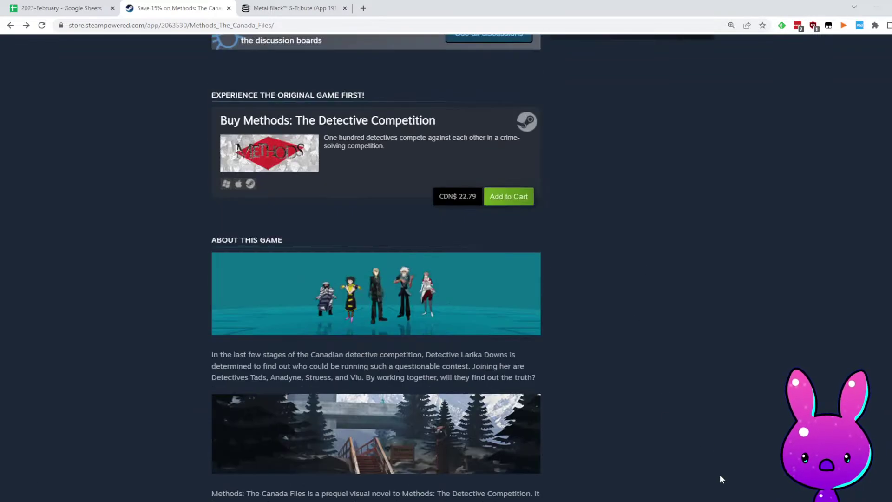
pyautogui.scroll(16, 717, 473)
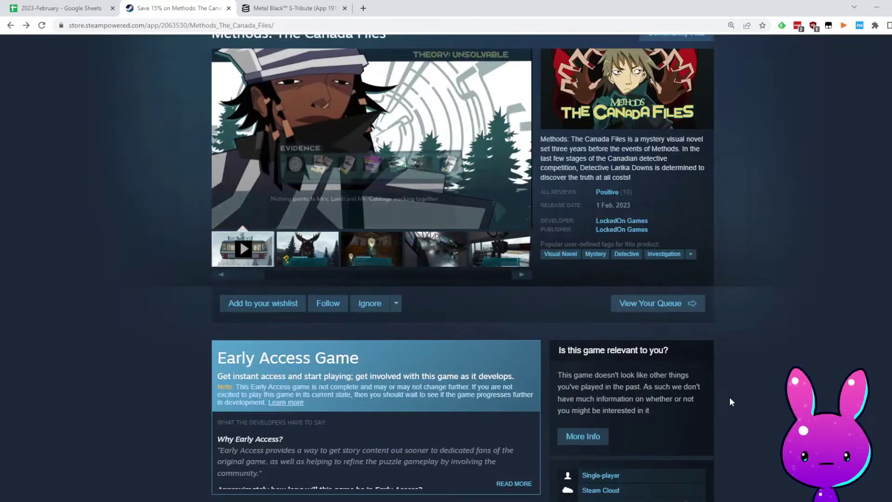
pyautogui.scroll(-5, 712, 439)
pyautogui.scroll(7, 678, 418)
pyautogui.scroll(-6, 764, 488)
pyautogui.scroll(-2, 743, 474)
pyautogui.scroll(-20, 577, 278)
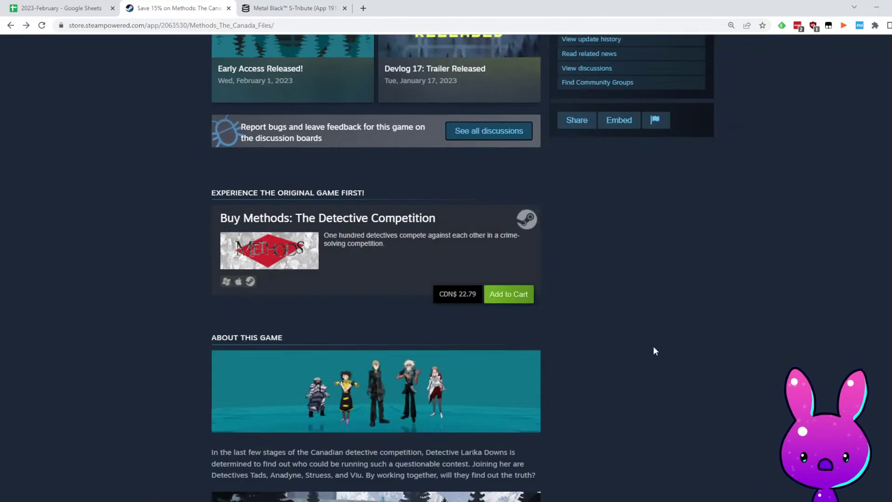
pyautogui.scroll(20, 607, 372)
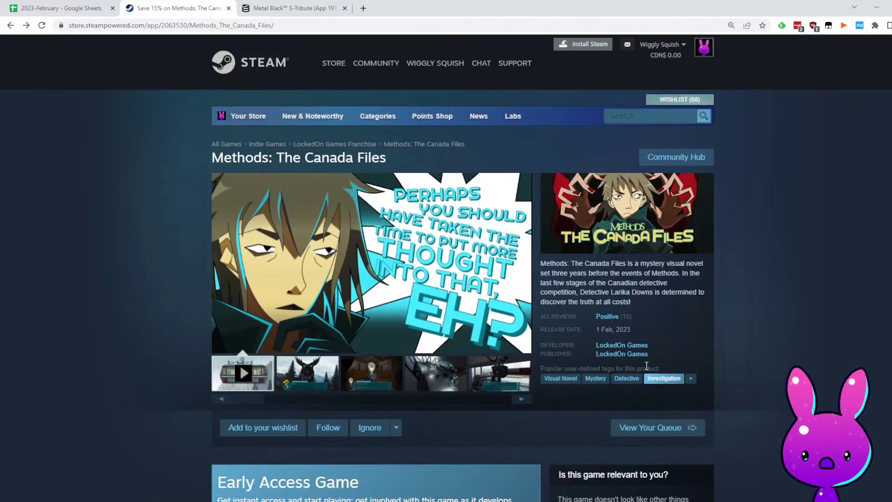
pyautogui.scroll(-2, 626, 345)
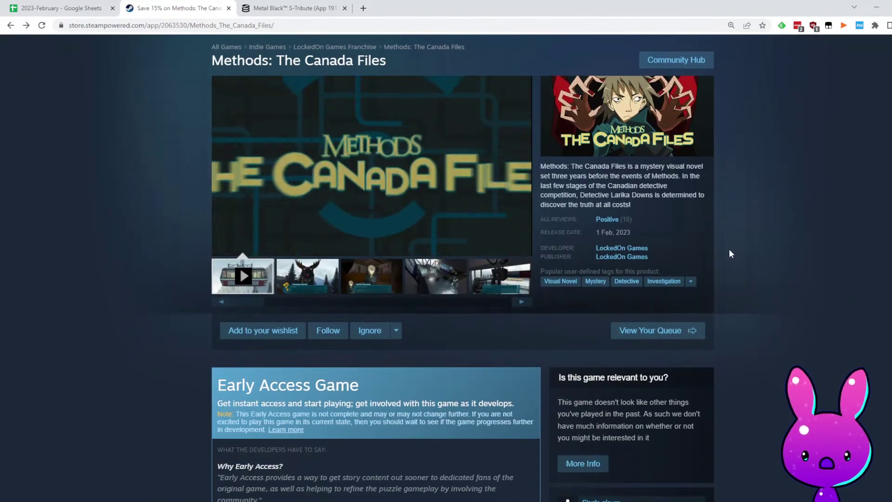
pyautogui.hotkey('alt', 'Left')
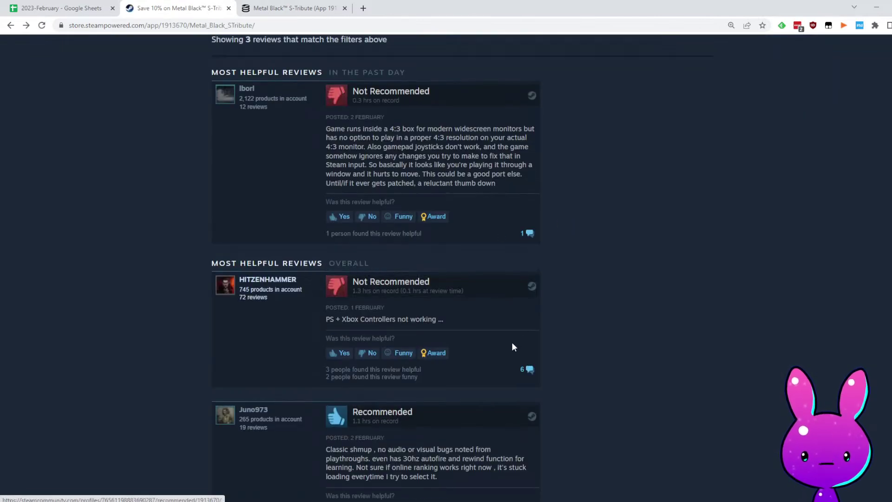
pyautogui.hotkey('alt', 'Right')
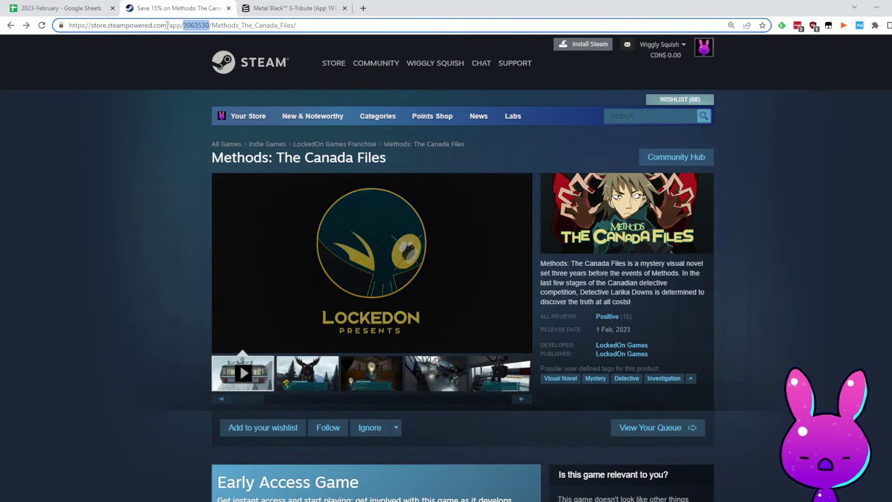
# Open the SteamDB charts page of Methods: The Canada Files by putting its Id 2063530 in the SteamDB address
pyautogui.click(284, 8)
pyautogui.click(153, 25)
pyautogui.write('https://steamdb.info/app/2063530/charts/')
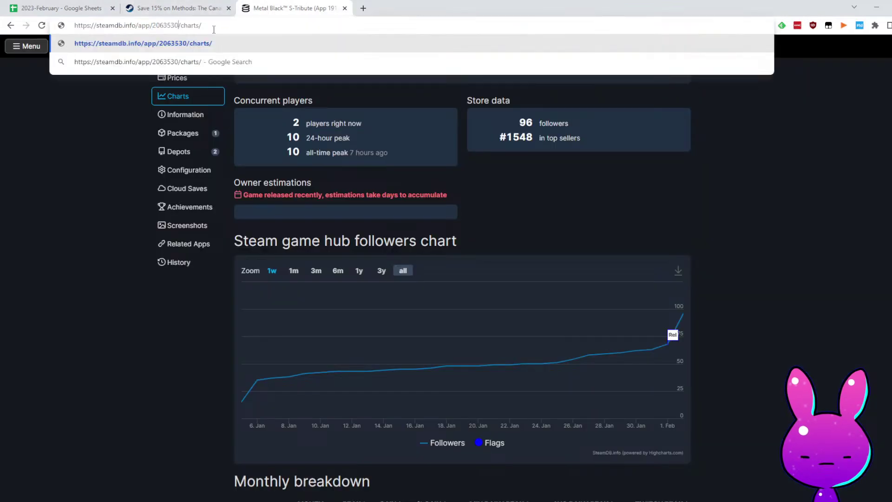
pyautogui.press('Return')
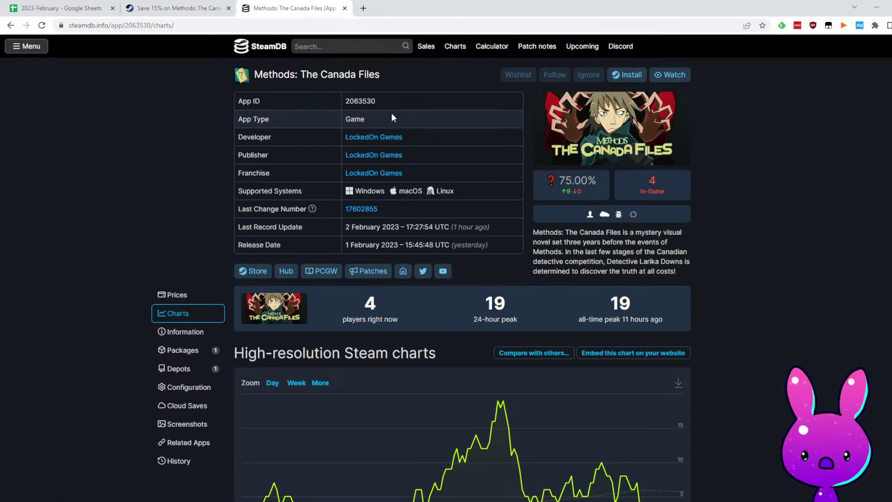
# Find the first date on SteamDB's followers chart and enter October 26, 2022 as the Store Release Date of Methods: The Canada Files
pyautogui.scroll(-15, 785, 310)
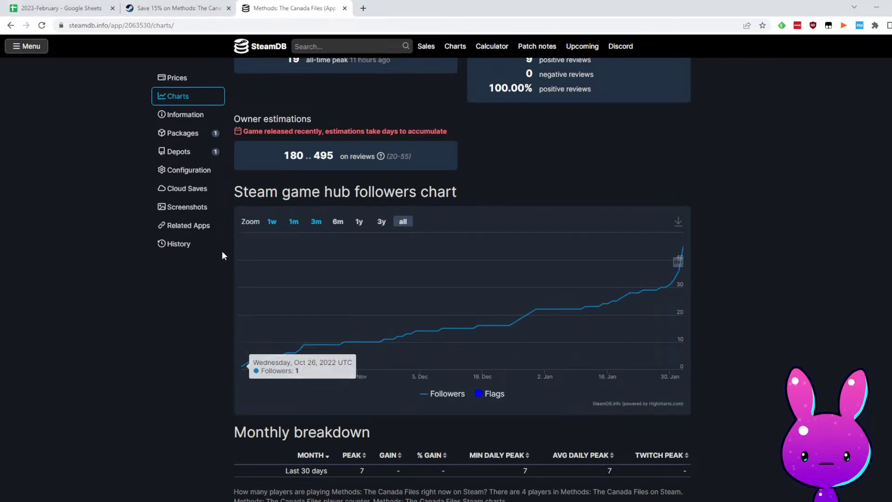
pyautogui.click(54, 6)
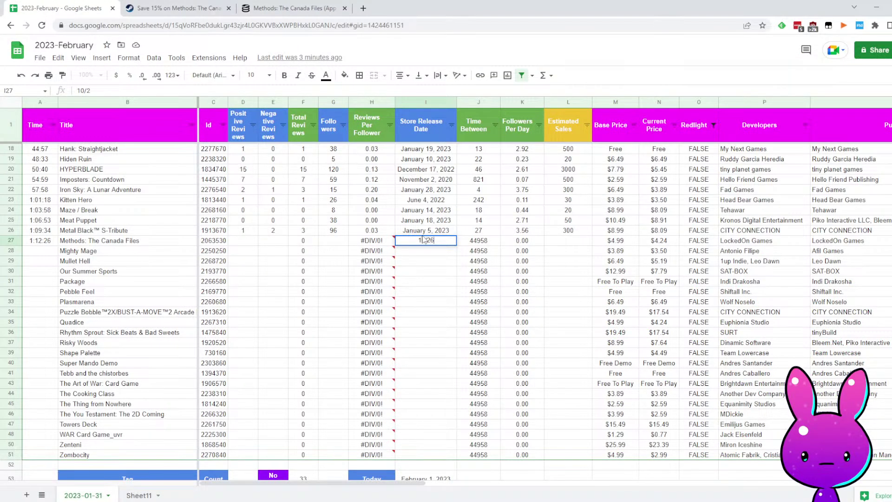
pyautogui.hotkey('shift', 'Tab')
pyautogui.hotkey('shift', 'Tab')
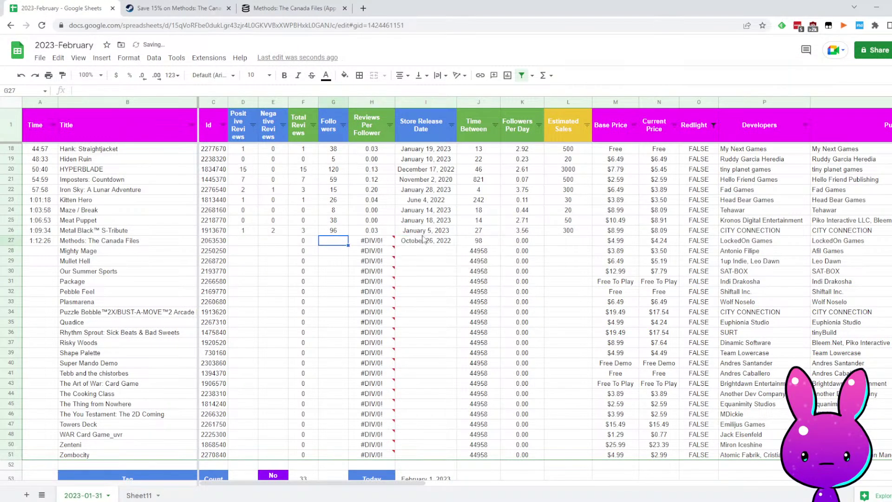
# Look up the follower count on SteamDB, enter 45 followers for Methods: The Canada Files and check its Followers Per Day
pyautogui.click(251, 4)
pyautogui.scroll(5, 508, 312)
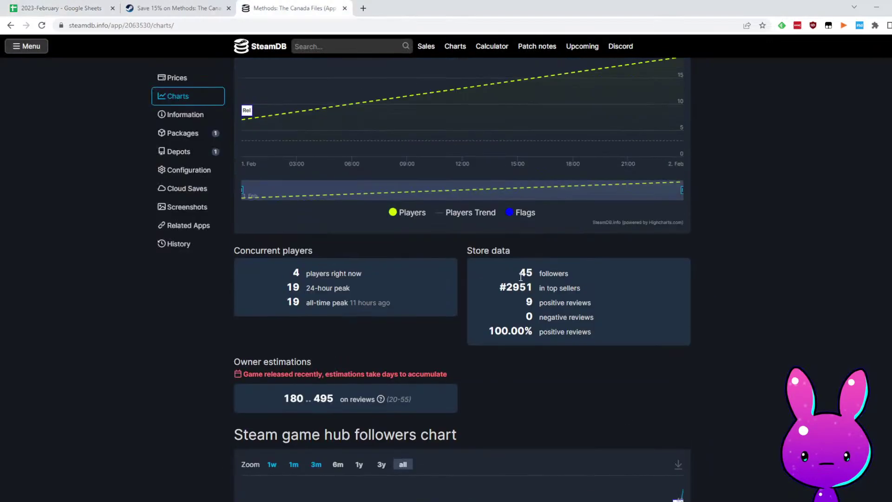
pyautogui.click(102, 5)
pyautogui.write('45')
pyautogui.click(610, 250)
pyautogui.click(525, 242)
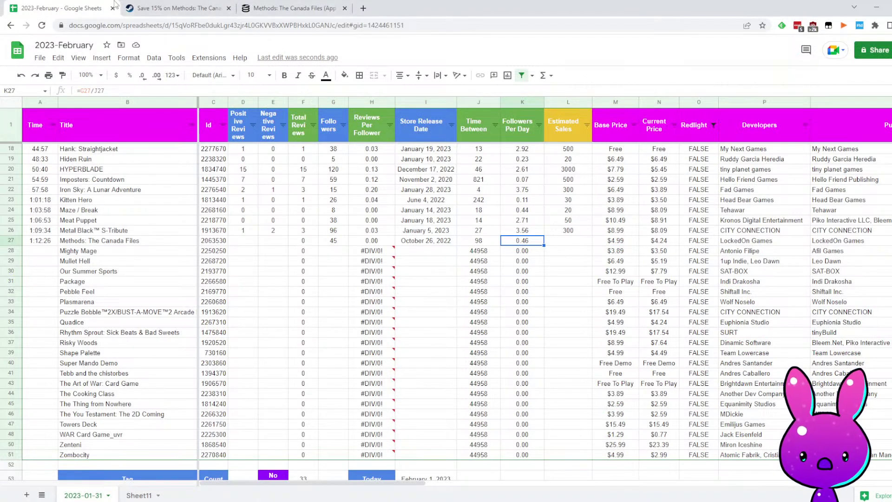
# Skim the Methods: The Canada Files store page again, from the original game's offer and description to the customer review summary
pyautogui.click(174, 8)
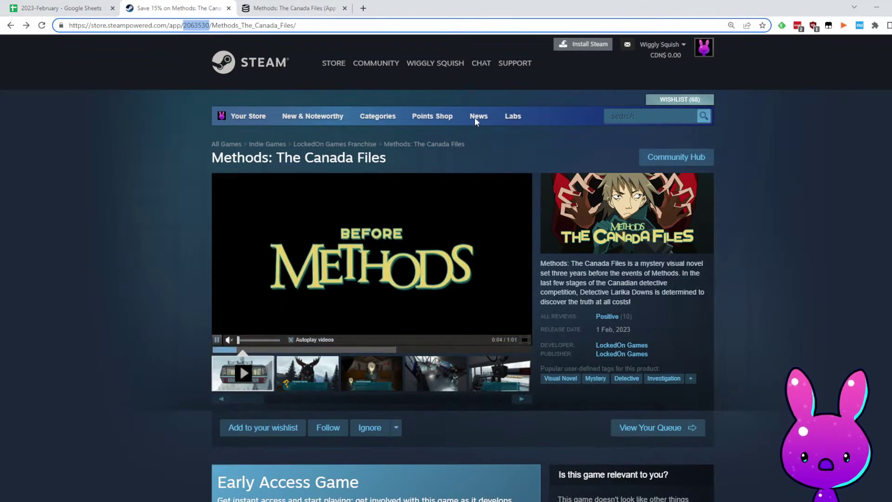
pyautogui.click(72, 6)
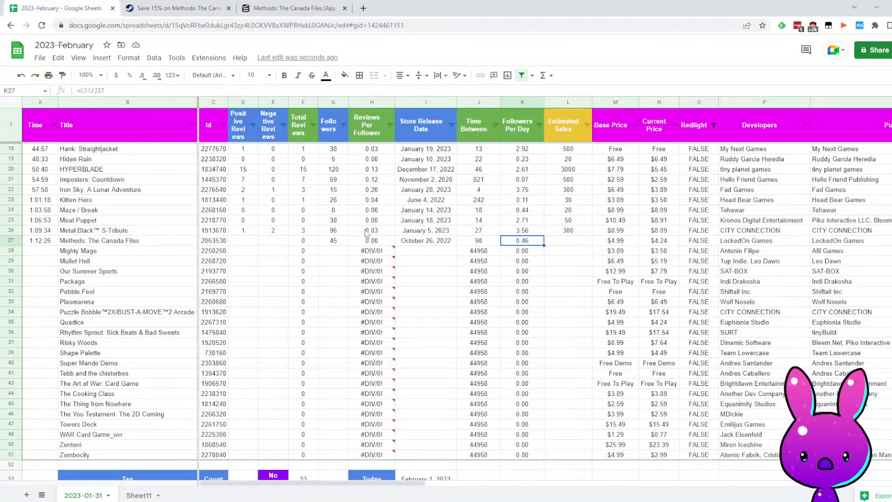
pyautogui.click(324, 245)
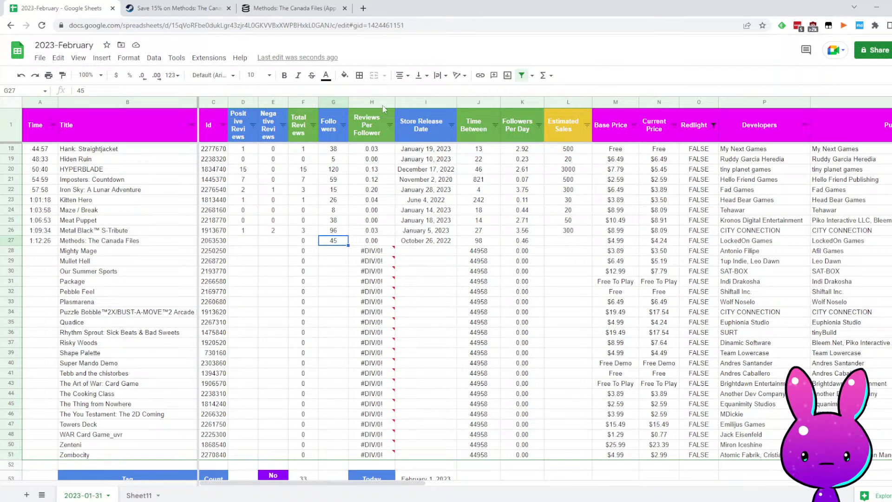
pyautogui.hotkey('ctrl', 'Tab')
pyautogui.scroll(-10, 501, 197)
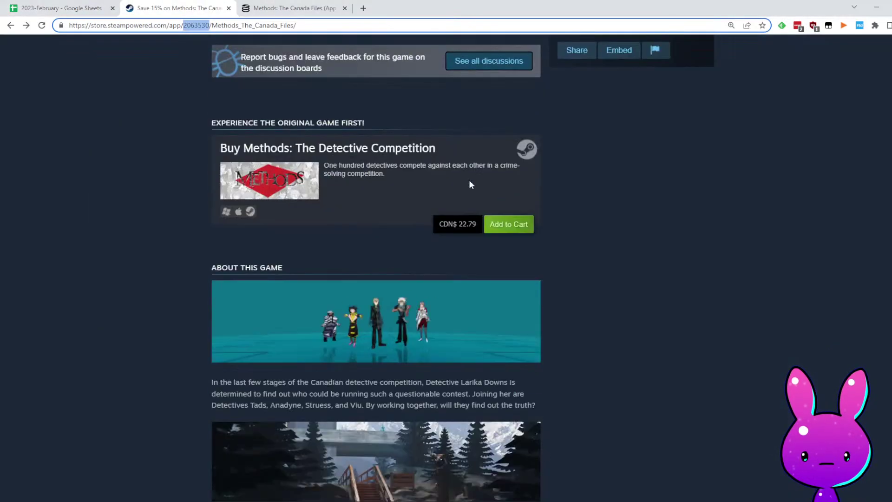
pyautogui.scroll(-8, 502, 198)
pyautogui.click(514, 321)
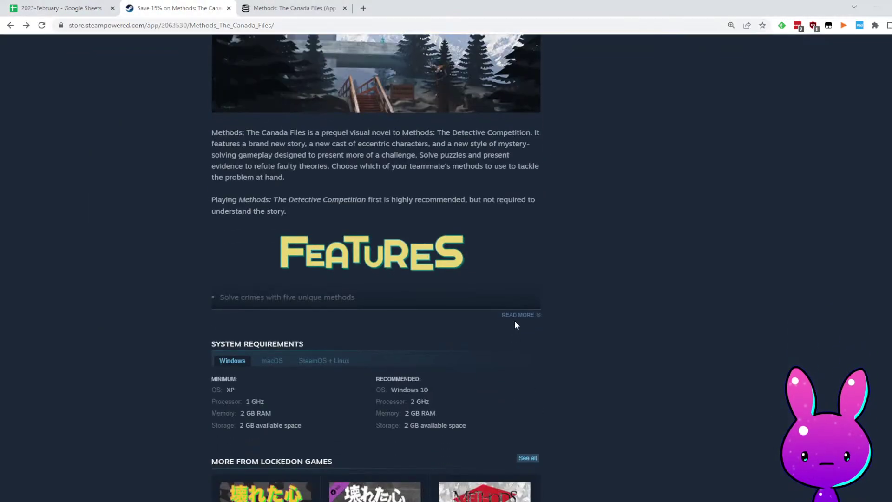
pyautogui.scroll(-15, 529, 318)
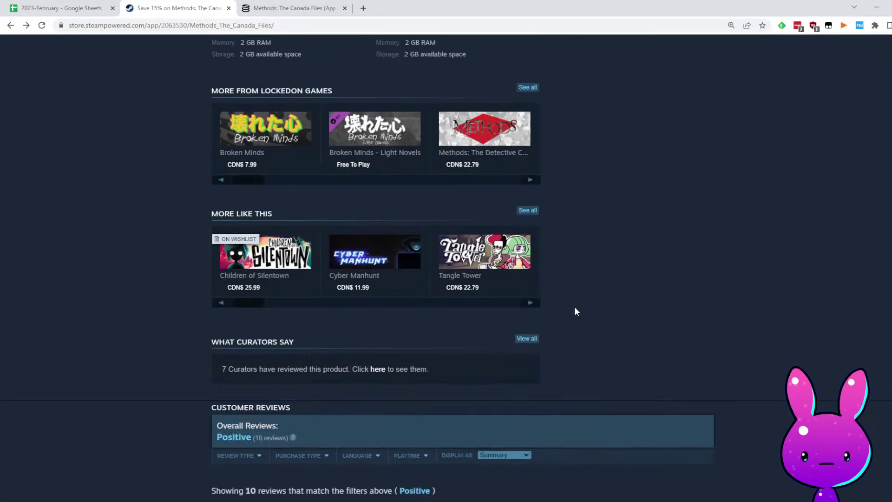
pyautogui.scroll(20, 652, 370)
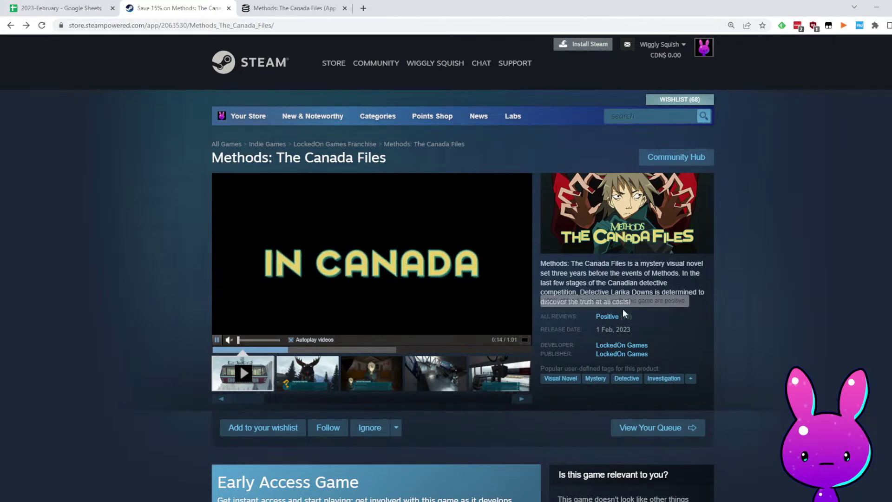
# Enter 10 positive reviews and 0 negative reviews for Methods: The Canada Files in the 2023-February spreadsheet
pyautogui.click(58, 6)
pyautogui.press('Left')
pyautogui.press('Left')
pyautogui.press('Left')
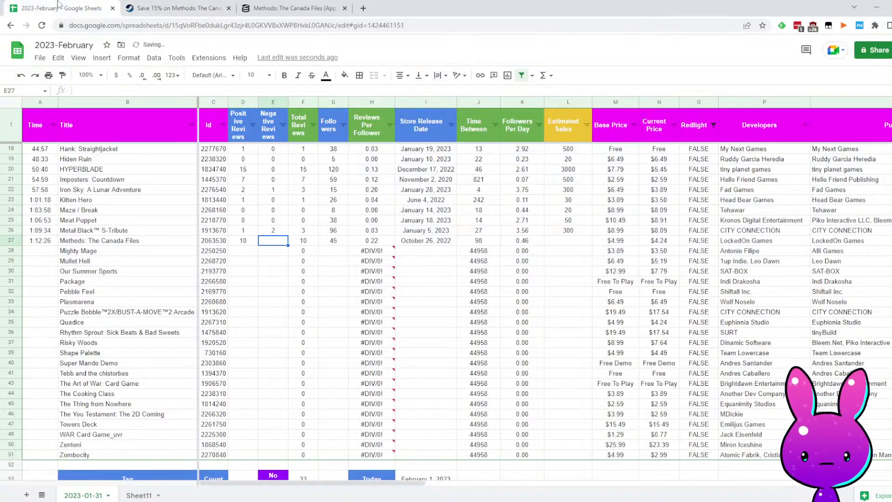
pyautogui.press('Right')
# Enter 10000 as the Estimated Sales of Methods: The Canada Files
pyautogui.press('Right')
pyautogui.press('Right')
pyautogui.press('Right')
pyautogui.press('Right')
pyautogui.press('Right')
pyautogui.press('Right')
pyautogui.press('Left')
pyautogui.press('Left')
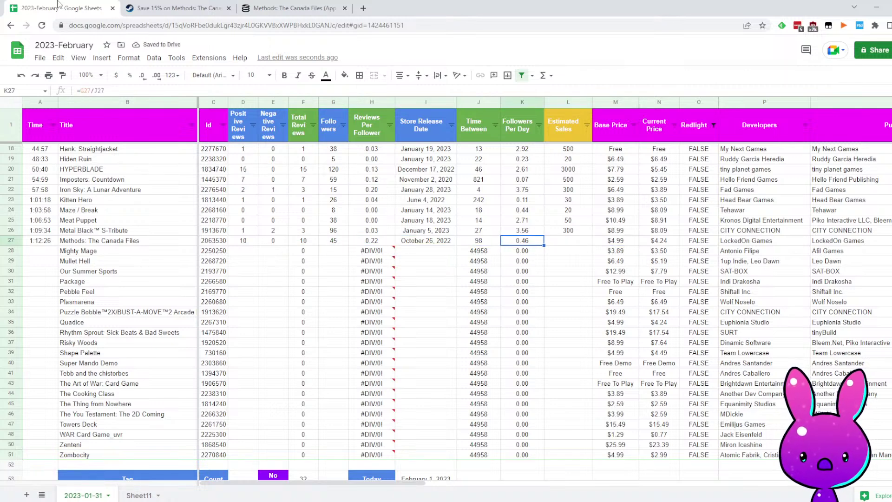
pyautogui.press('Right')
pyautogui.write('1000')
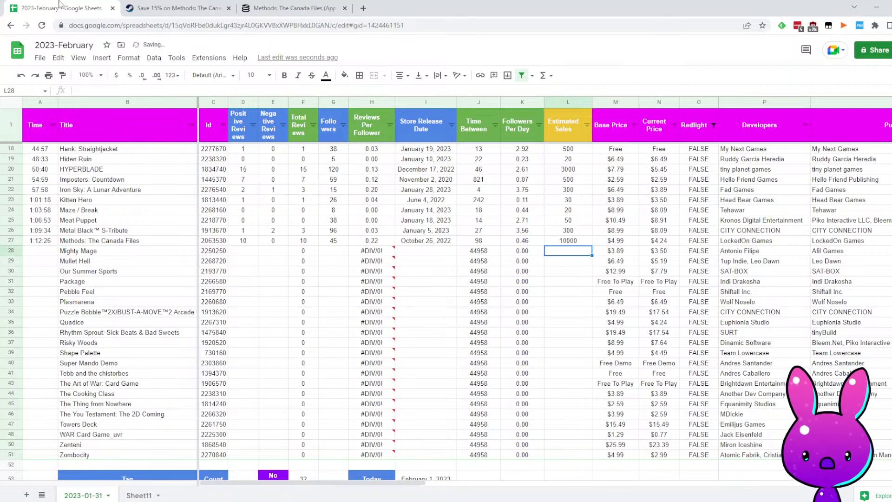
# Enter 1:16:12 as the Time for Mighty Mage
pyautogui.press('Left')
pyautogui.press('Left')
pyautogui.press('Left')
pyautogui.press('Left')
pyautogui.press('Left')
pyautogui.press('Left')
pyautogui.press('Left')
pyautogui.press('Left')
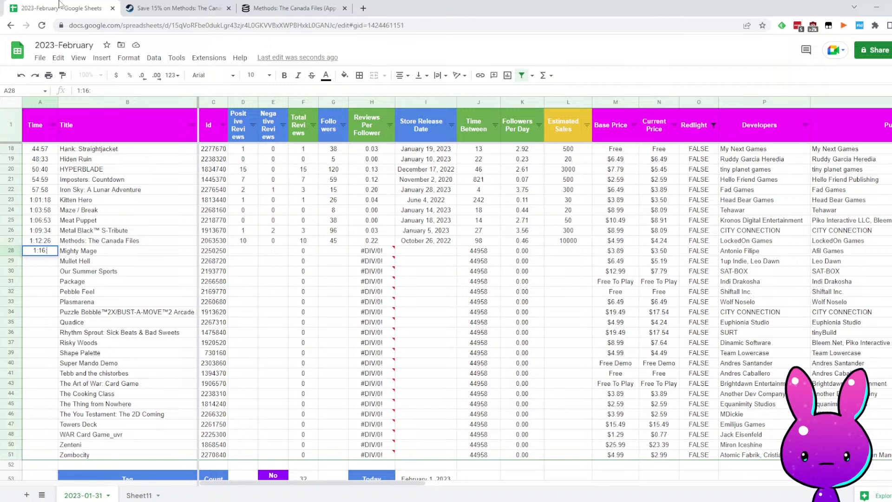
# Open the Steam store page of Mighty Mage by putting its Id 2250250 in the store address
pyautogui.press('Right')
pyautogui.press('Right')
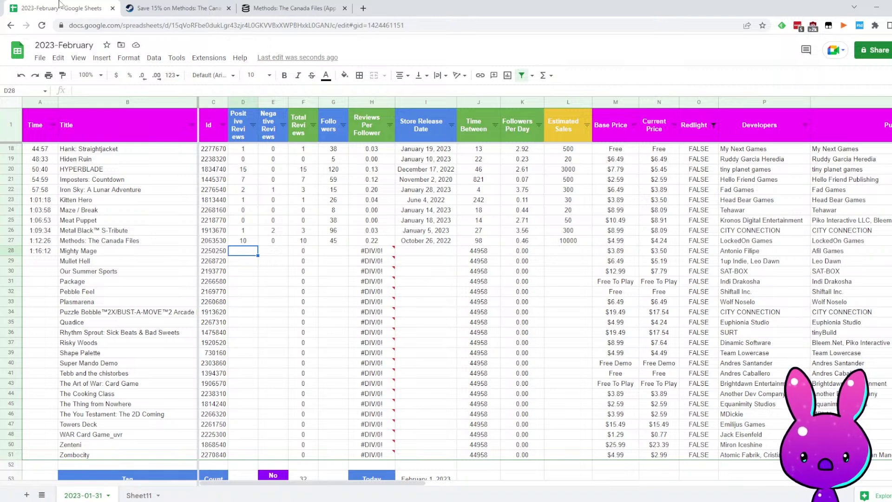
pyautogui.click(170, 7)
pyautogui.click(214, 26)
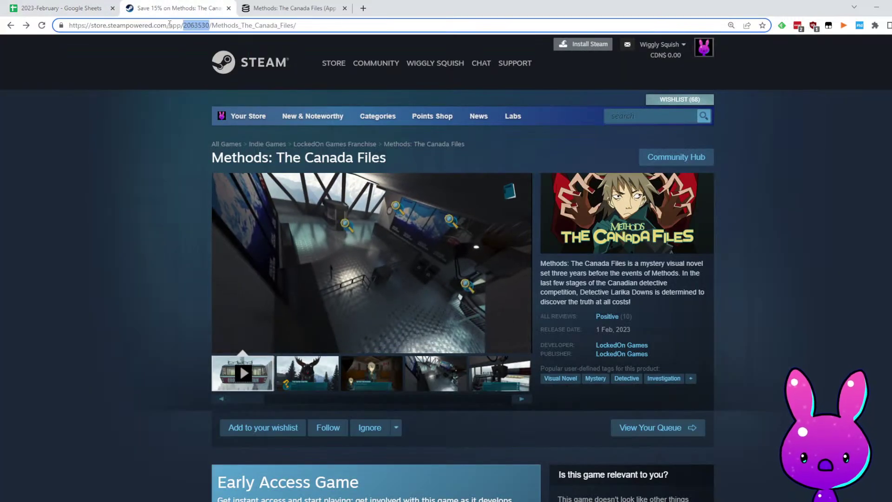
pyautogui.click(215, 26)
pyautogui.press('Return')
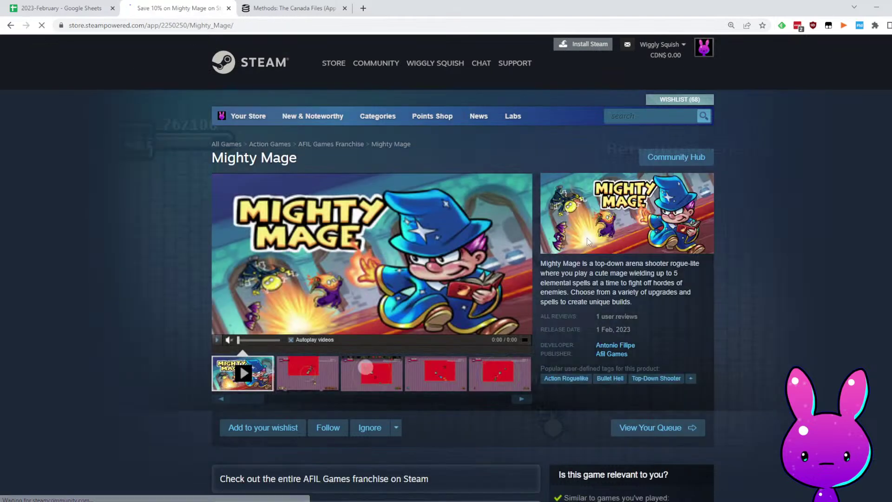
# Read the Mighty Mage summary and watch its trailer in full screen
pyautogui.moveTo(540, 264); pyautogui.dragTo(677, 267)
pyautogui.moveTo(594, 273); pyautogui.dragTo(627, 273)
pyautogui.click(757, 309)
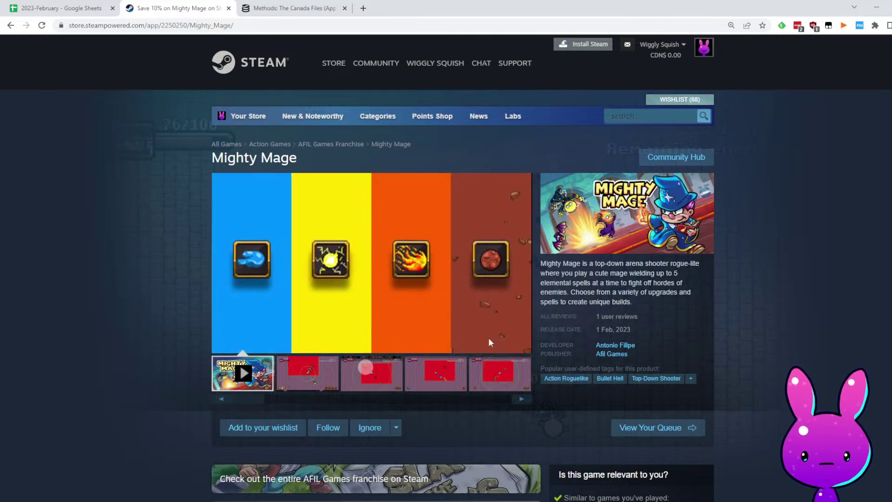
pyautogui.click(526, 340)
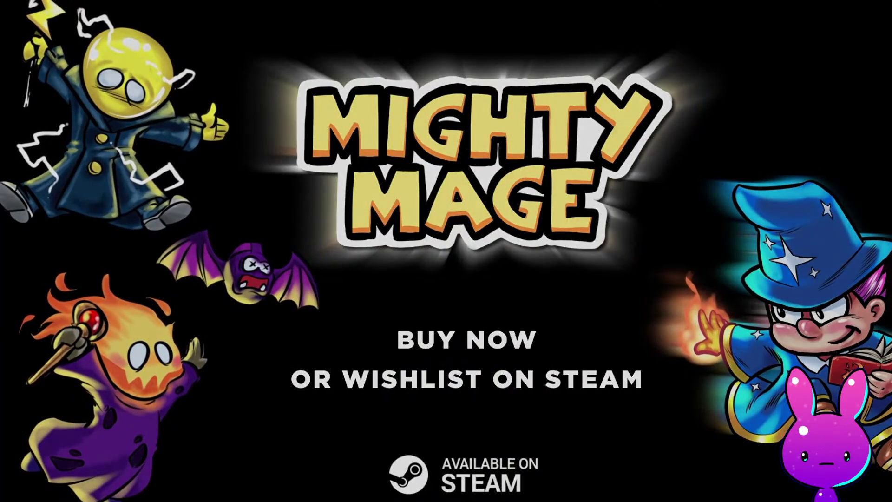
pyautogui.press('Escape')
# Look through the Mighty Mage gameplay screenshots on its store page
pyautogui.scroll(-15, 578, 397)
pyautogui.scroll(13, 487, 438)
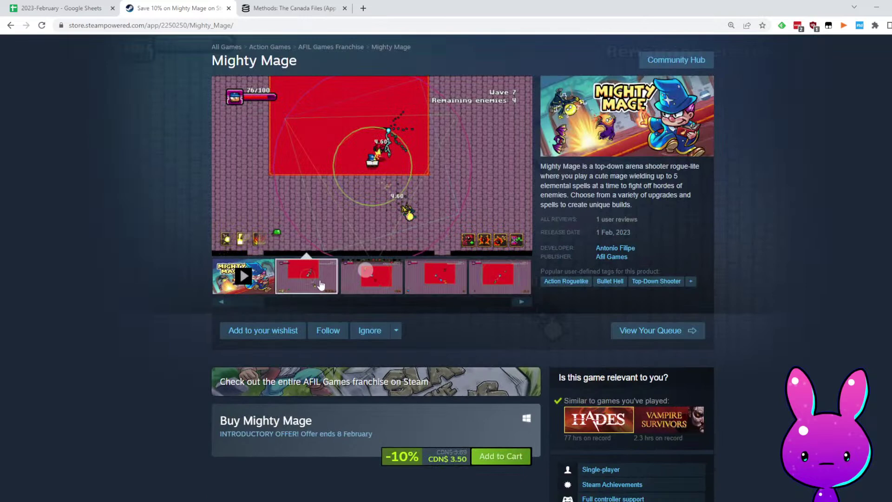
pyautogui.click(375, 293)
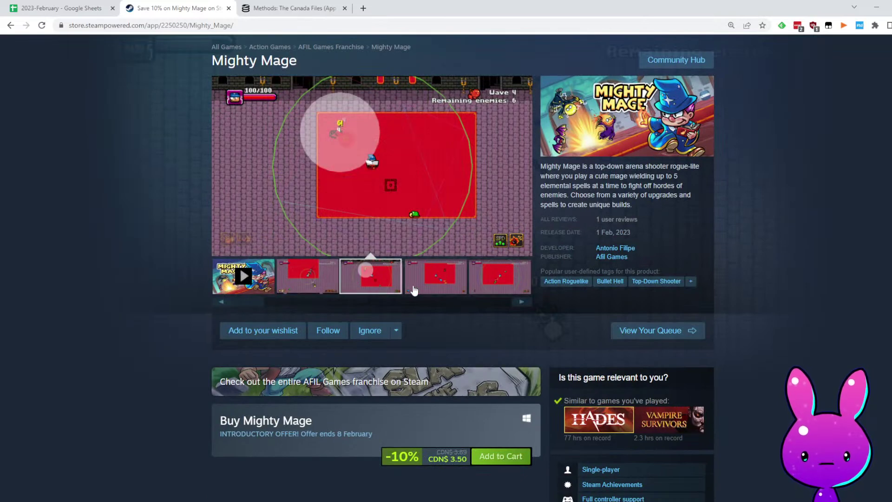
pyautogui.click(423, 291)
pyautogui.click(517, 294)
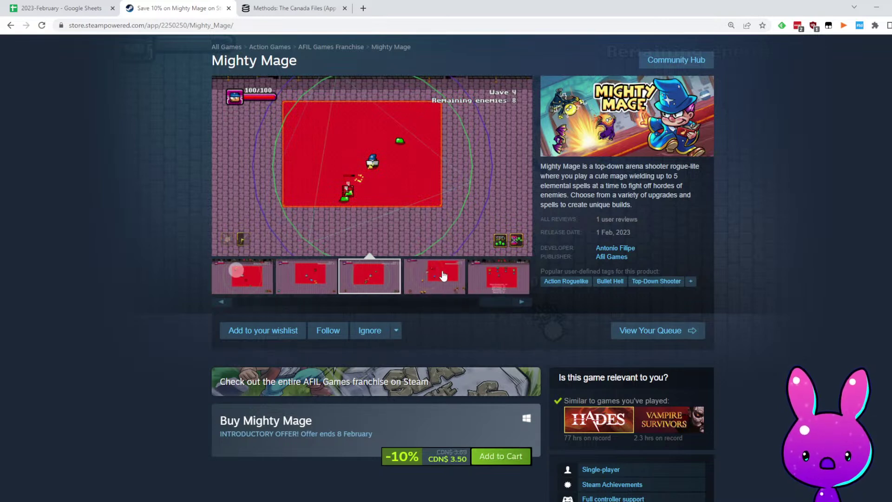
pyautogui.click(414, 292)
pyautogui.click(395, 330)
pyautogui.scroll(2, 376, 320)
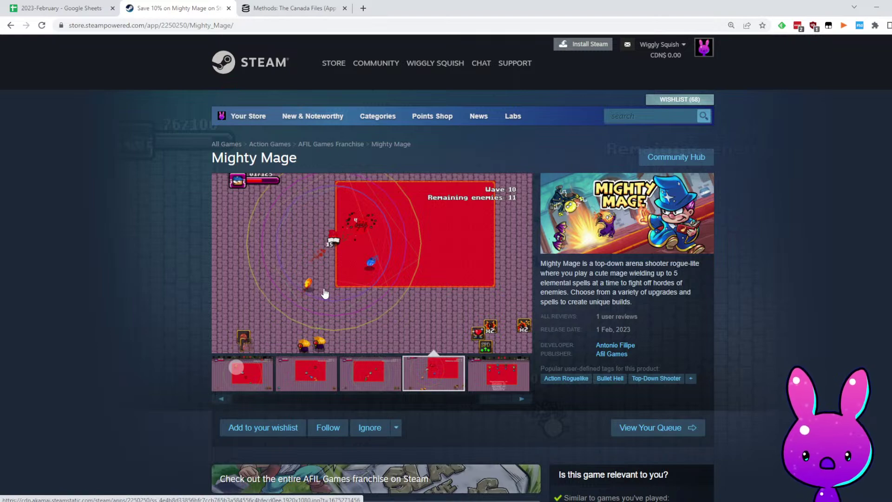
# Remove the Your Languages filter from Mighty Mage's customer reviews and read the recommended review
pyautogui.scroll(-20, 380, 331)
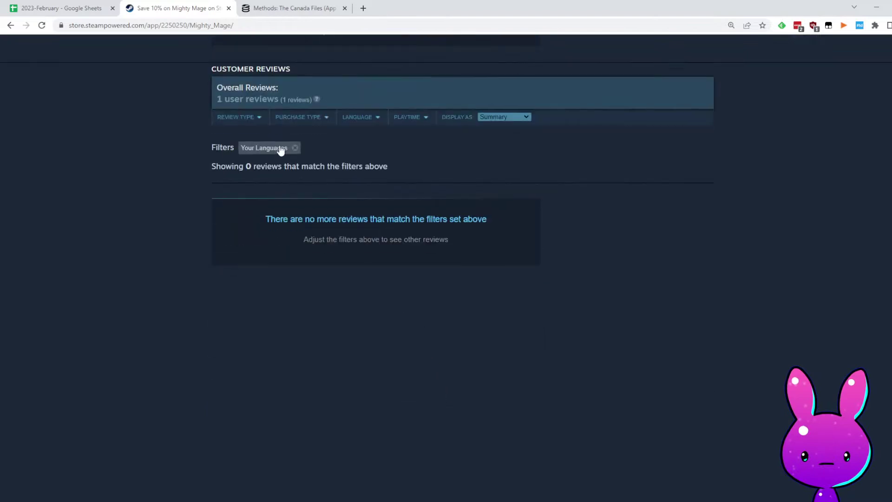
pyautogui.click(281, 148)
pyautogui.scroll(2, 506, 259)
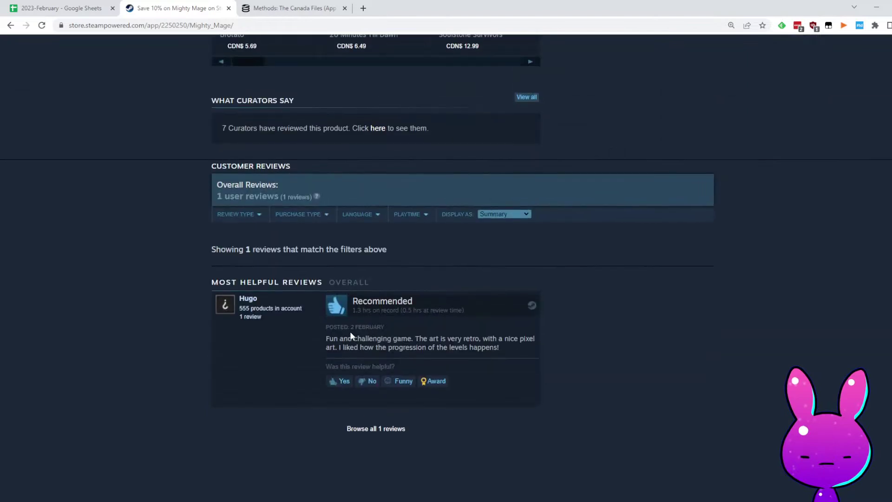
pyautogui.moveTo(317, 329); pyautogui.dragTo(510, 351)
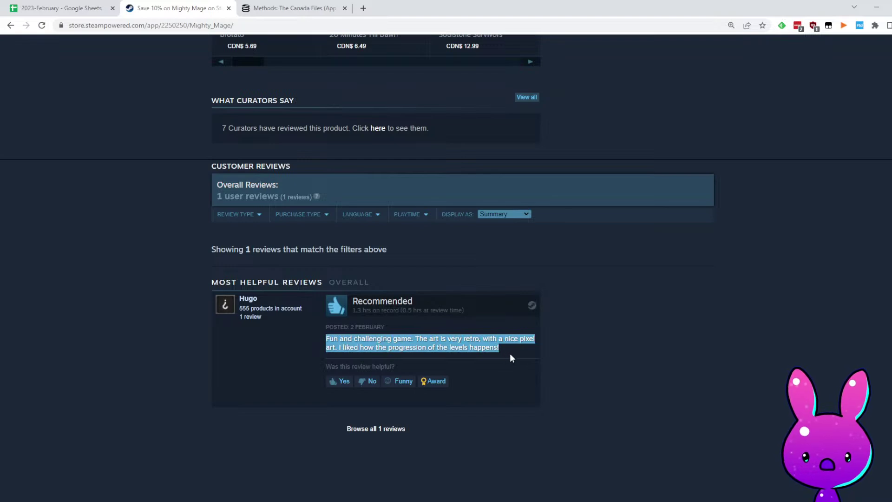
pyautogui.click(507, 354)
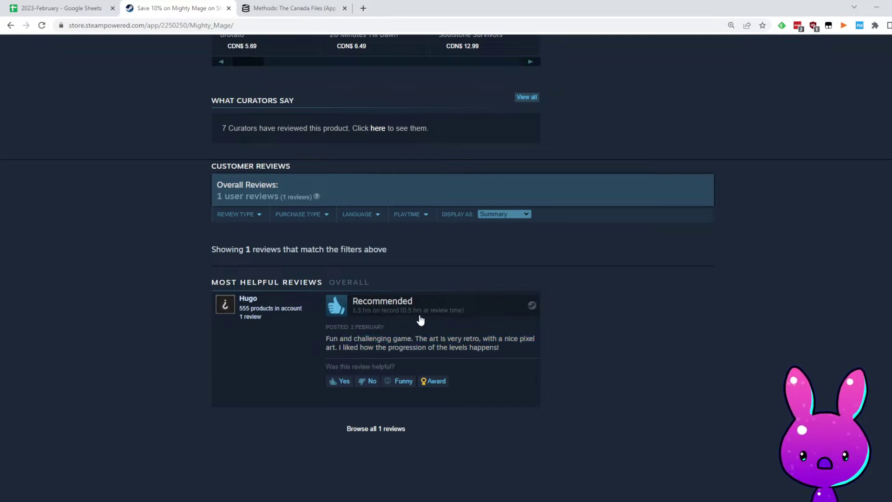
pyautogui.moveTo(411, 345); pyautogui.dragTo(499, 348)
# Open the SteamDB charts page of Mighty Mage by putting its Id 2250250 in the SteamDB address
pyautogui.scroll(15, 553, 327)
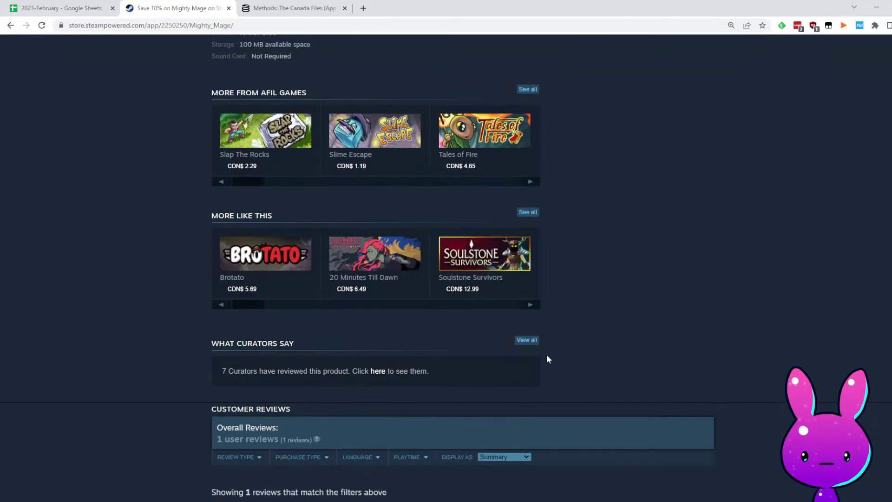
pyautogui.scroll(6, 560, 320)
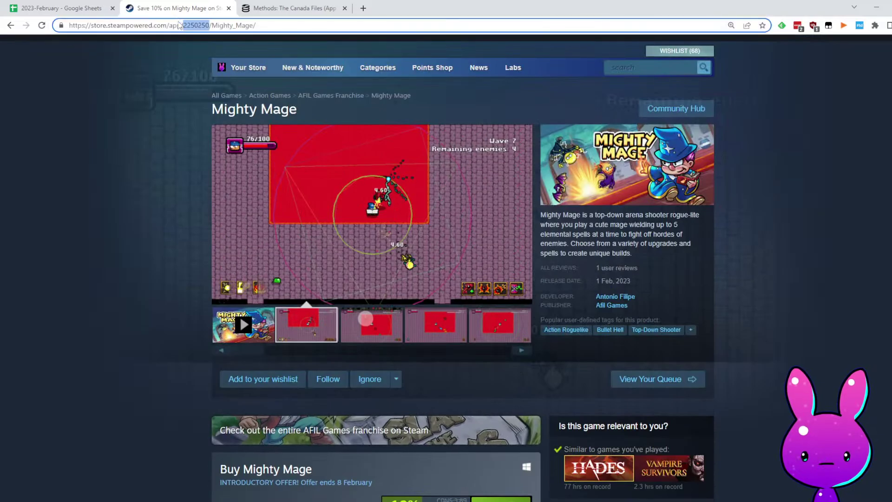
pyautogui.click(288, 5)
pyautogui.doubleClick(133, 24)
pyautogui.write('2250250')
pyautogui.press('Return')
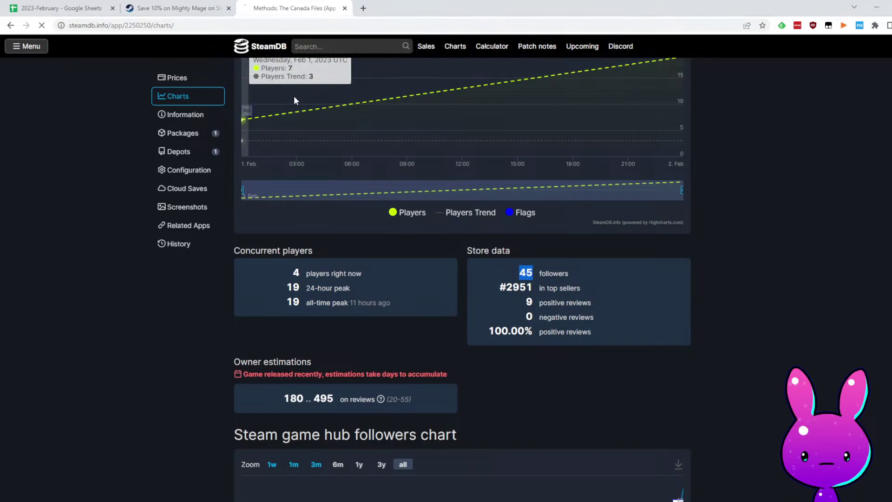
# Look up the follower count on SteamDB and enter 10 followers for Mighty Mage in the spreadsheet
pyautogui.scroll(-4, 651, 221)
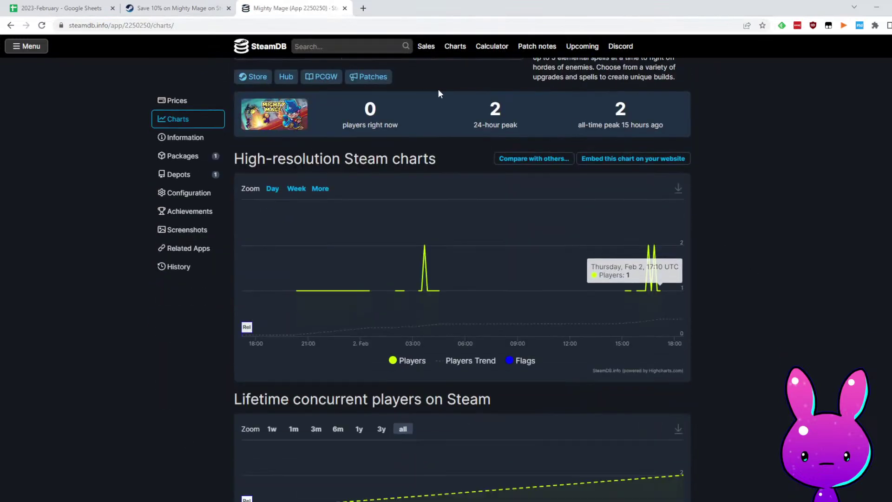
pyautogui.scroll(-6, 653, 231)
pyautogui.scroll(-6, 653, 230)
pyautogui.scroll(2, 465, 129)
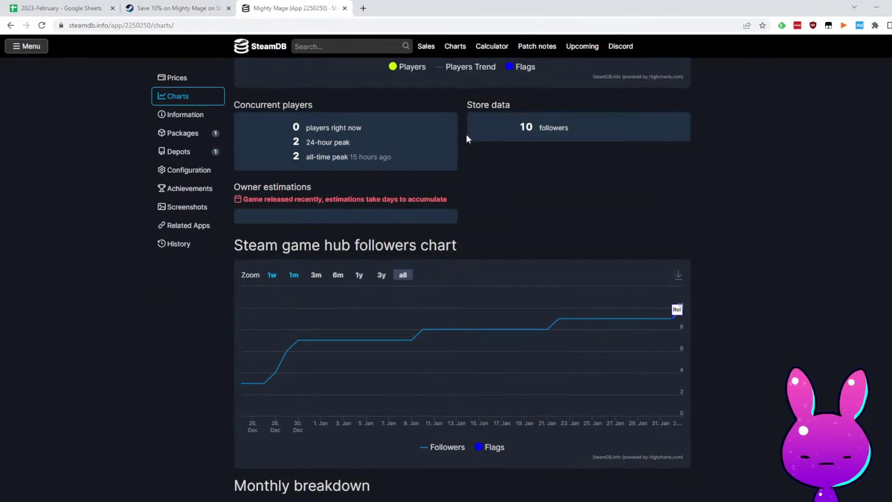
pyautogui.click(29, 5)
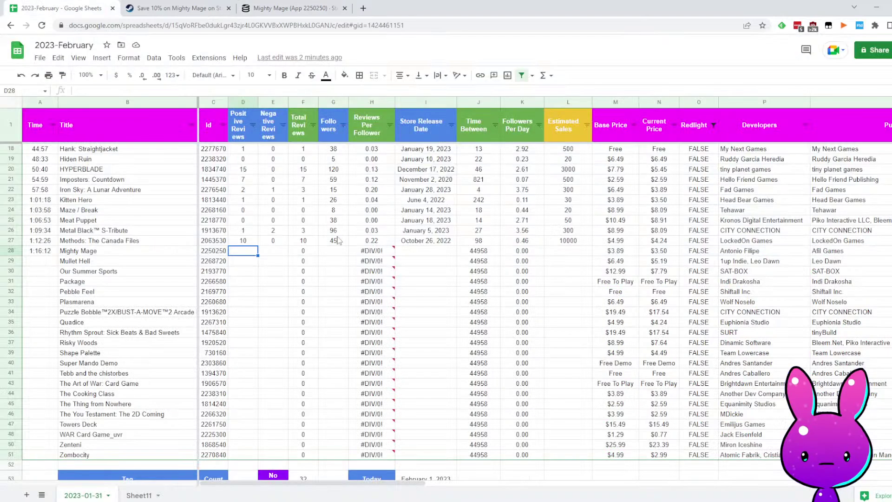
pyautogui.click(320, 253)
pyautogui.write('10')
pyautogui.press('Return')
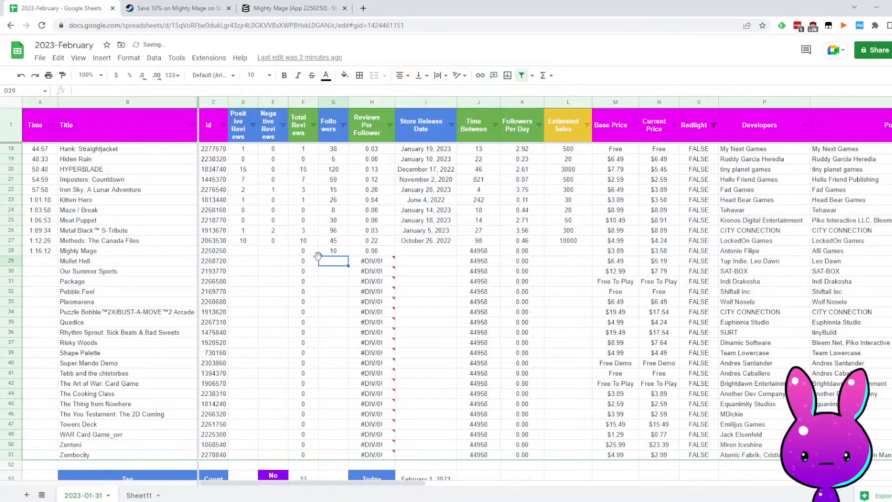
# Enter 1 positive review and 0 negative reviews for Mighty Mage
pyautogui.press('Tab')
pyautogui.write('1')
pyautogui.press('Tab')
pyautogui.write('0')
pyautogui.press('Tab')
pyautogui.press('Tab')
pyautogui.press('Tab')
pyautogui.press('Tab')
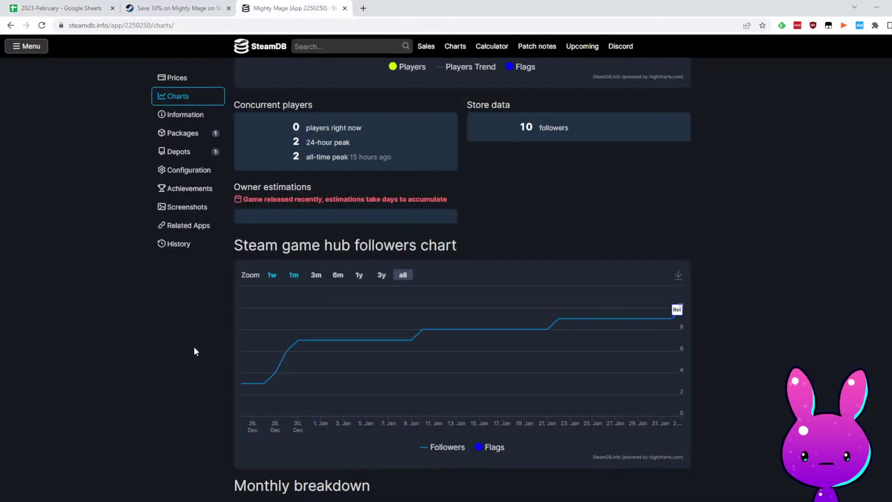
# Find the first date on SteamDB's followers chart and enter December 25, 2022 as the Store Release Date of Mighty Mage
pyautogui.click(292, 8)
pyautogui.click(61, 8)
pyautogui.click(436, 257)
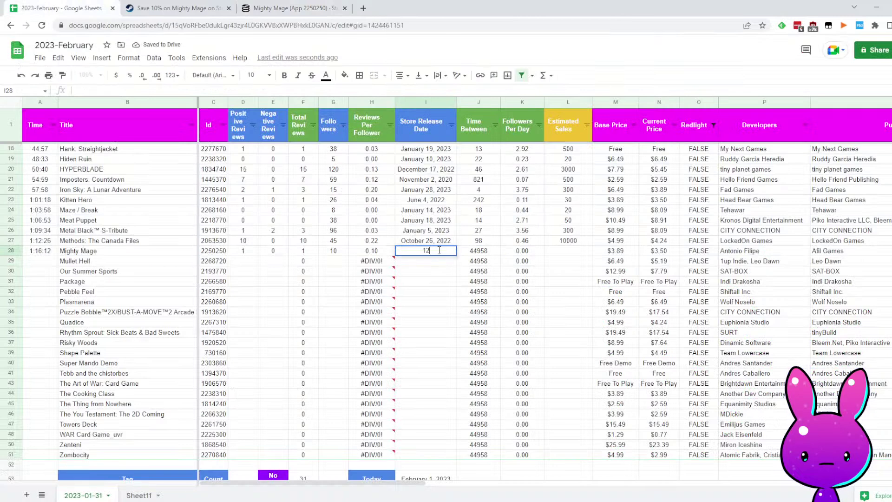
pyautogui.write('12/25/2022')
pyautogui.press('Tab')
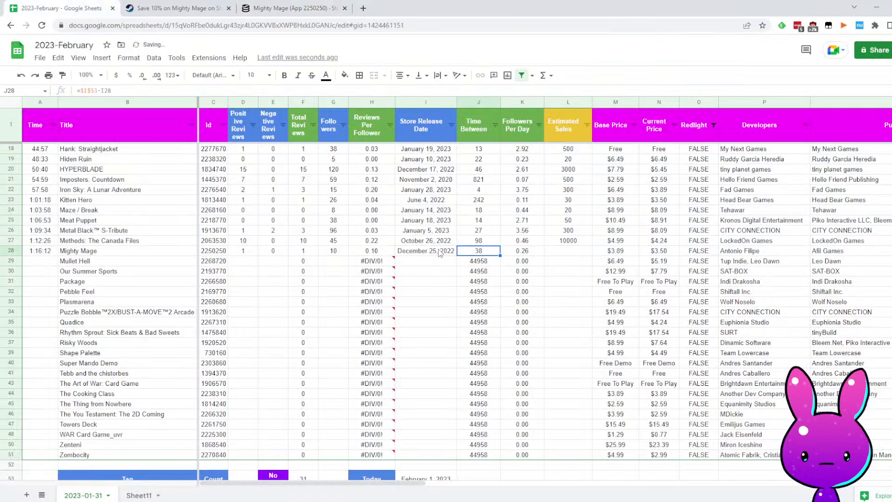
# Check Mighty Mage's player and follower data on SteamDB and enter 50 as its Estimated Sales in the spreadsheet
pyautogui.click(274, 8)
pyautogui.scroll(3, 427, 152)
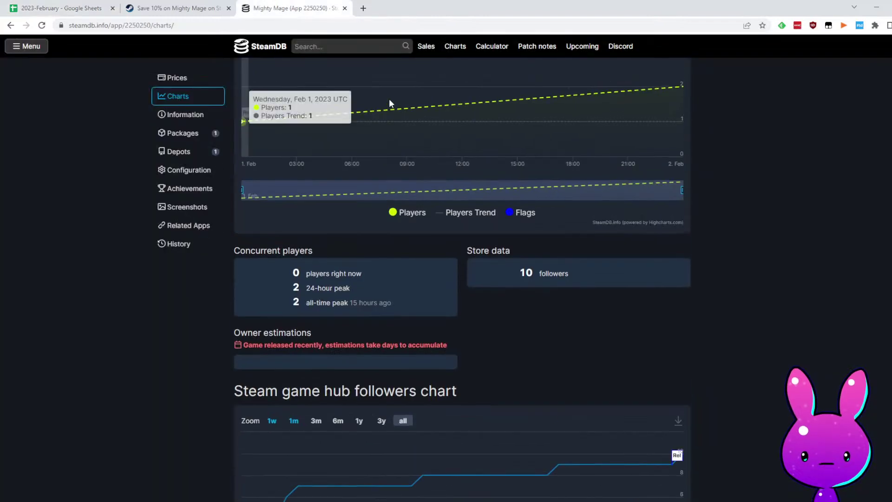
pyautogui.click(91, 4)
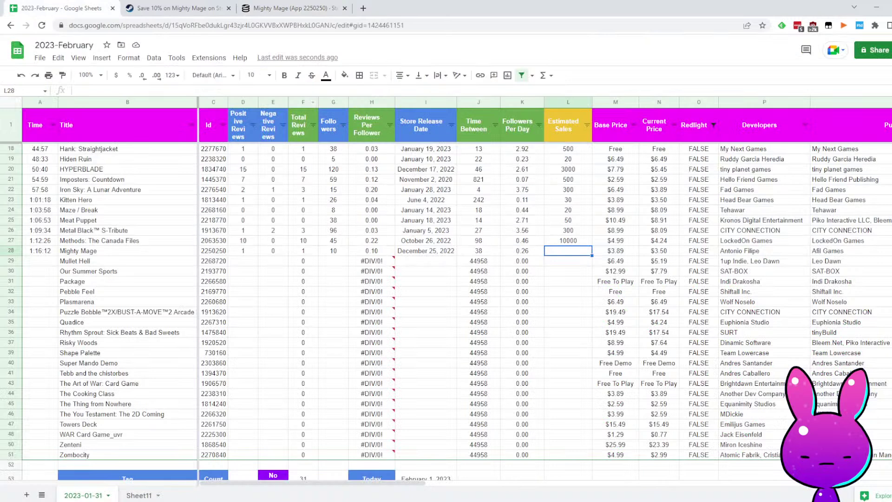
pyautogui.write('50')
pyautogui.press('Left')
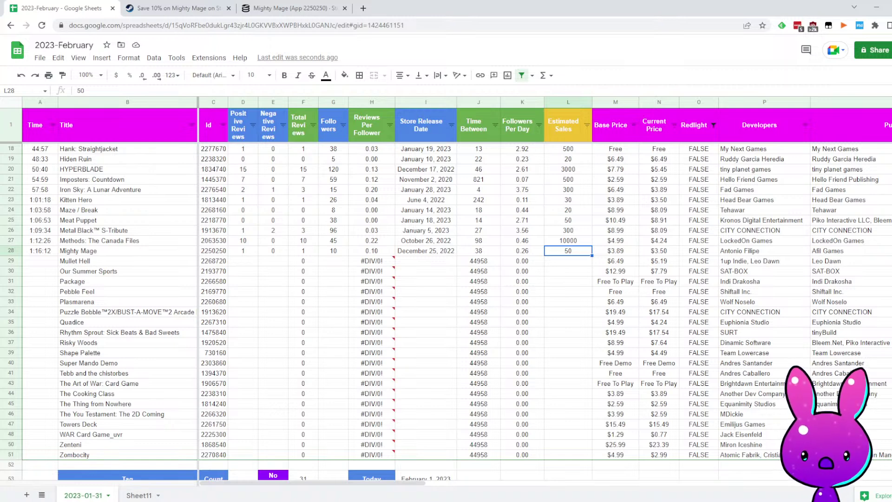
# Enter 1:18:36 as the Time of Mullet Hell in the spreadsheet and go along its row to the Base Price
pyautogui.press('Left')
pyautogui.press('Left')
pyautogui.press('Left')
pyautogui.press('Left')
pyautogui.press('Left')
pyautogui.press('Left')
pyautogui.press('Down')
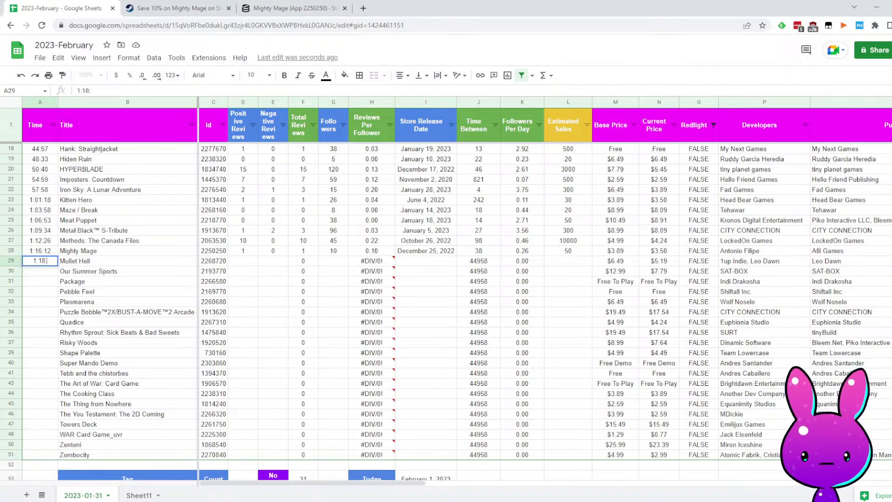
pyautogui.press('Up')
pyautogui.press('Right')
pyautogui.press('Right')
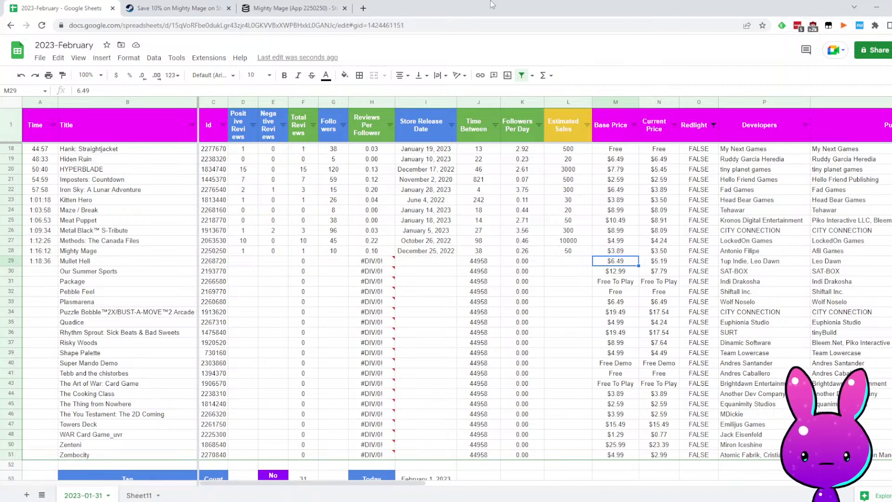
# Open the Steam store page of Mullet Hell at store.steampowered.com/app/2268720/Mullet_Hell/
pyautogui.click(164, 4)
pyautogui.hotkey('ctrl', 'l')
pyautogui.write('https://store.steampowered.com/app/2268720/Mullet_Hell/')
pyautogui.press('Return')
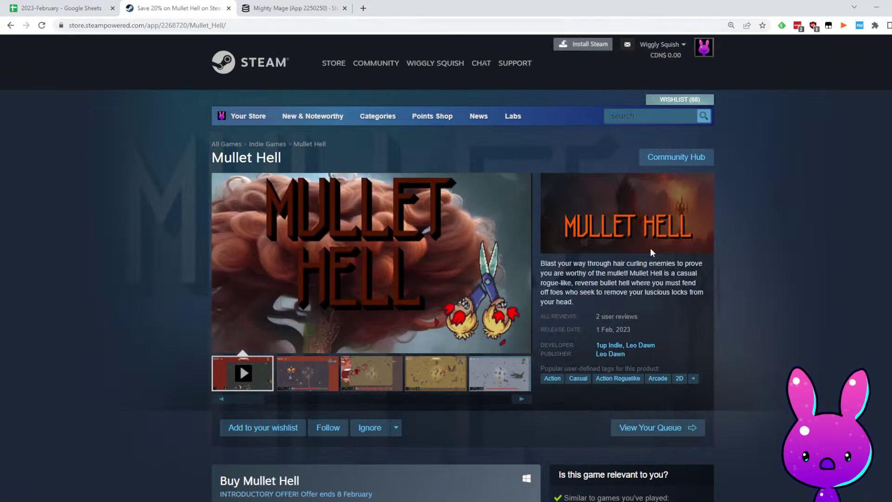
# Read Mullet Hell's short description on the store page and watch its trailer
pyautogui.moveTo(542, 266); pyautogui.dragTo(681, 264)
pyautogui.click(686, 289)
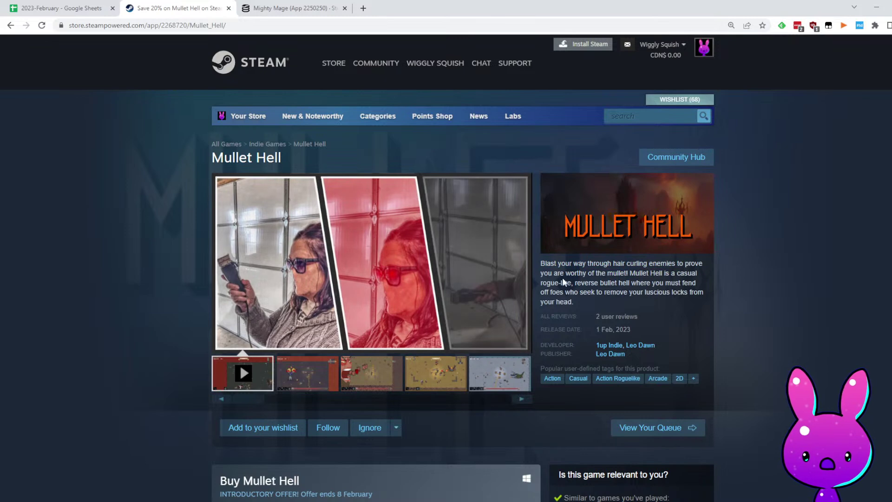
pyautogui.moveTo(596, 273); pyautogui.dragTo(636, 273)
pyautogui.click(651, 279)
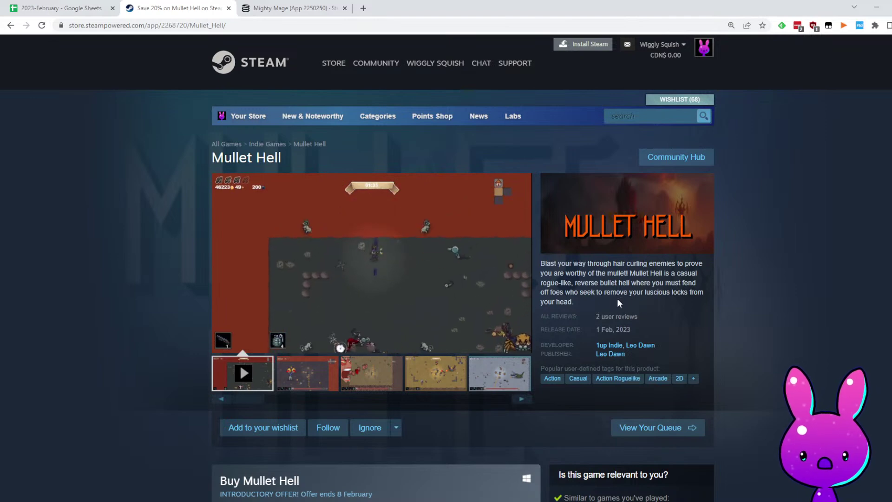
pyautogui.moveTo(649, 292); pyautogui.dragTo(681, 292)
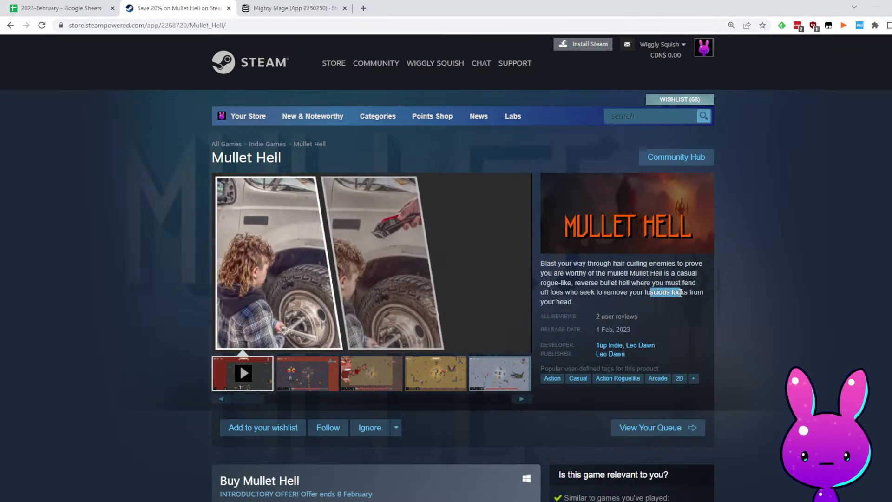
pyautogui.moveTo(589, 282); pyautogui.dragTo(637, 284)
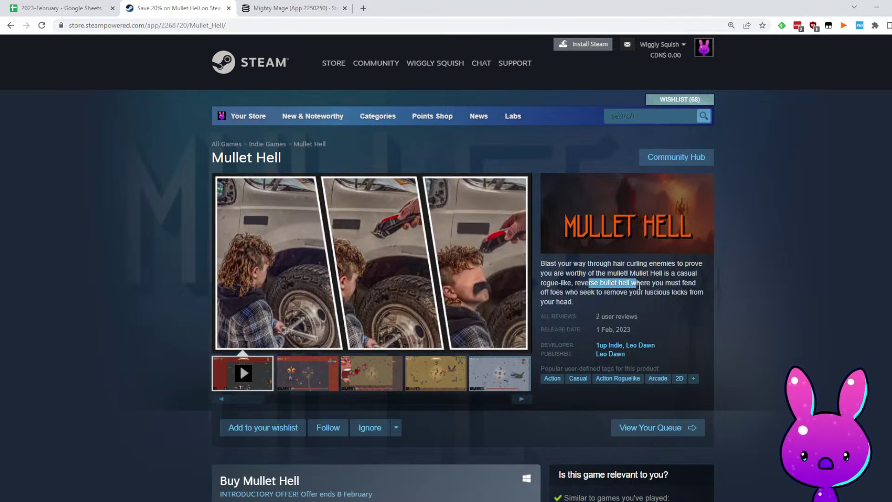
pyautogui.click(653, 307)
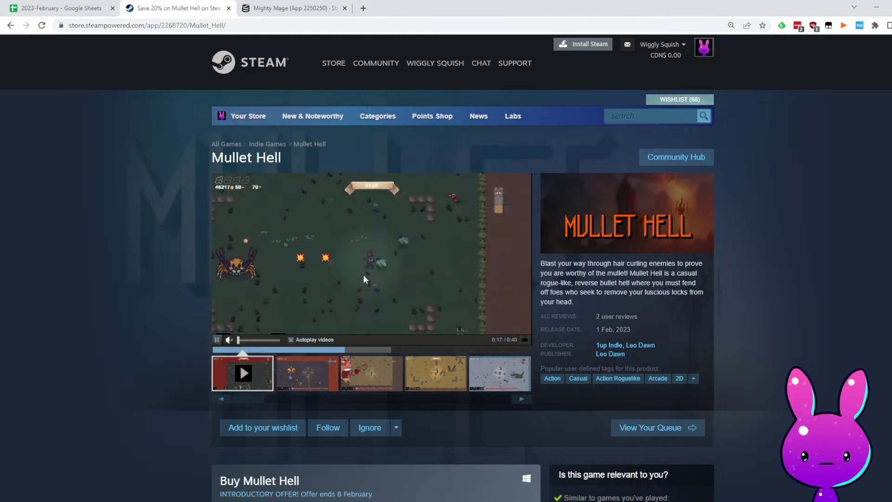
pyautogui.click(250, 349)
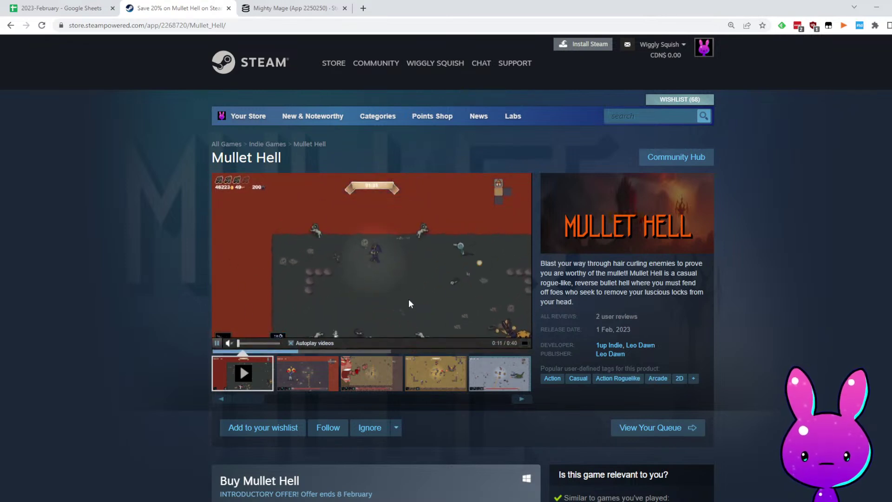
pyautogui.click(522, 342)
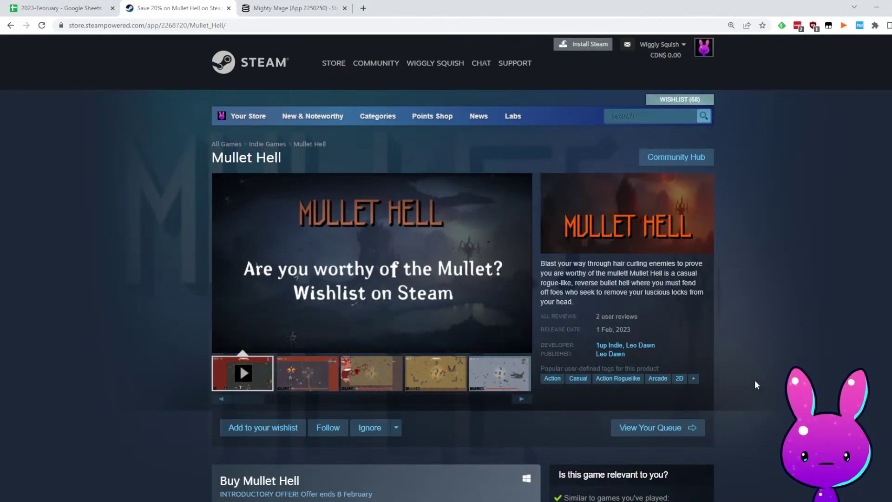
# Read the About This Game section of Mullet Hell, expanding it to the full text
pyautogui.scroll(-10, 756, 388)
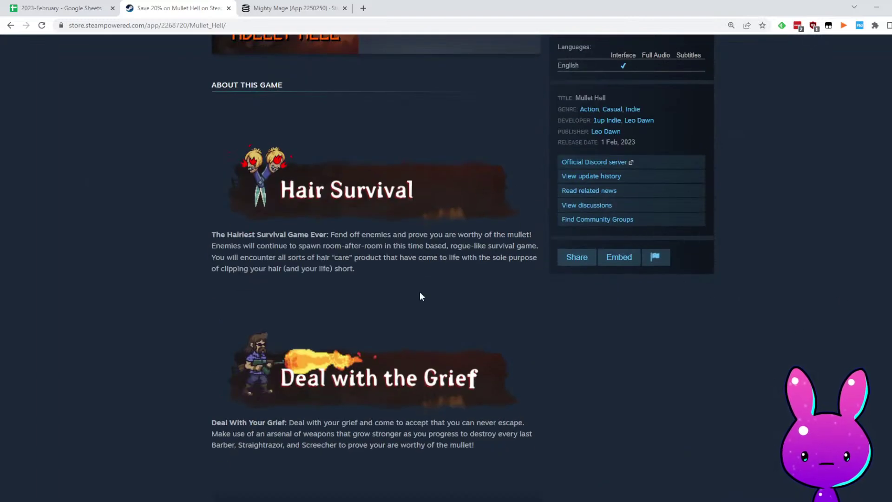
pyautogui.scroll(-4, 357, 372)
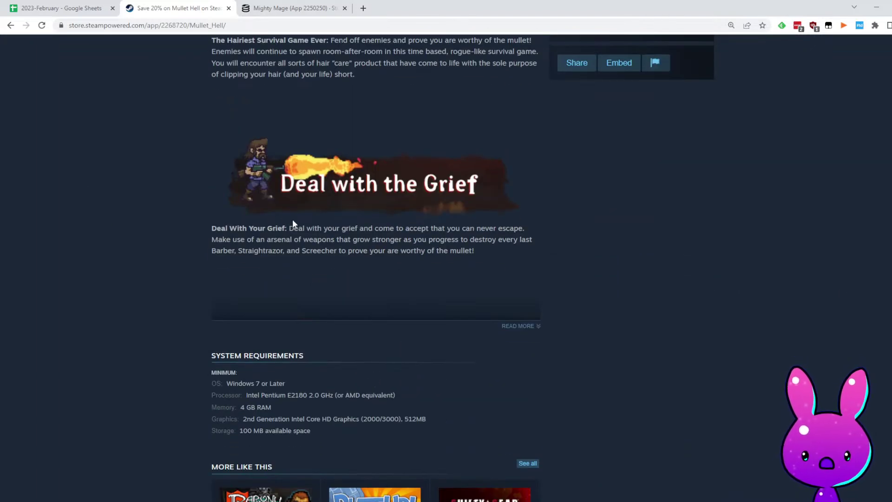
pyautogui.moveTo(348, 230); pyautogui.dragTo(494, 243)
pyautogui.click(431, 252)
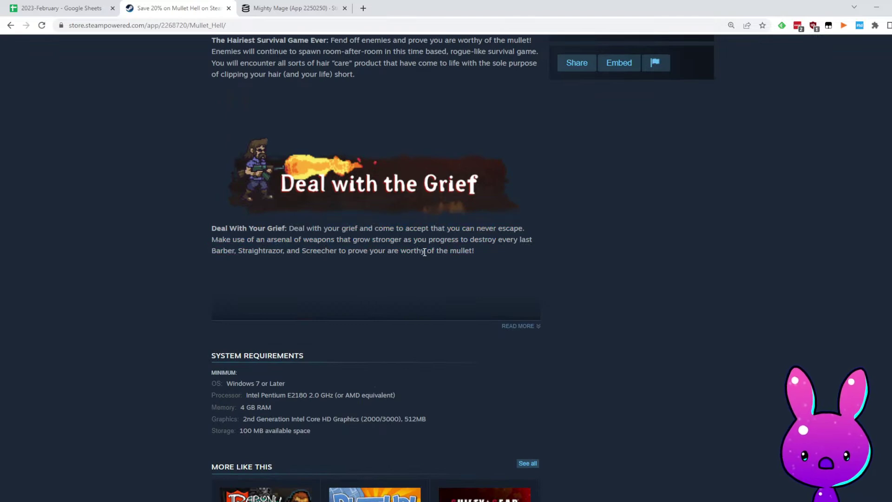
pyautogui.moveTo(202, 245); pyautogui.dragTo(341, 243)
pyautogui.moveTo(404, 248); pyautogui.dragTo(507, 242)
pyautogui.click(491, 242)
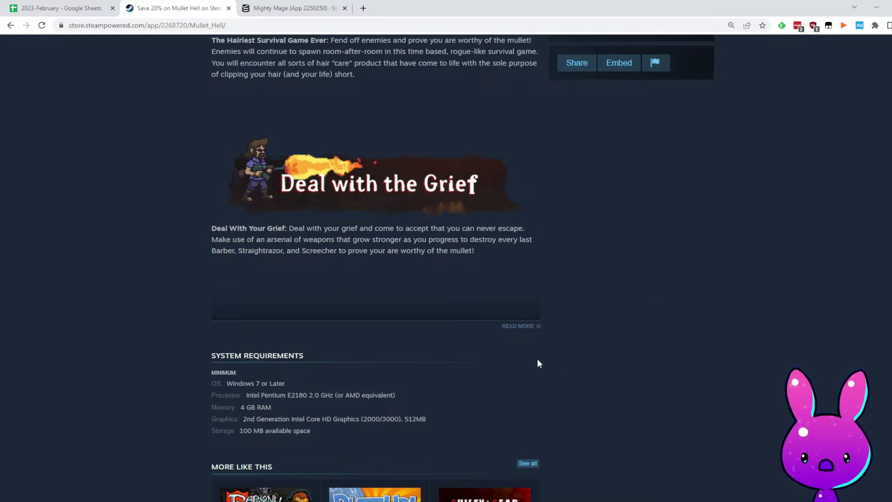
pyautogui.click(515, 327)
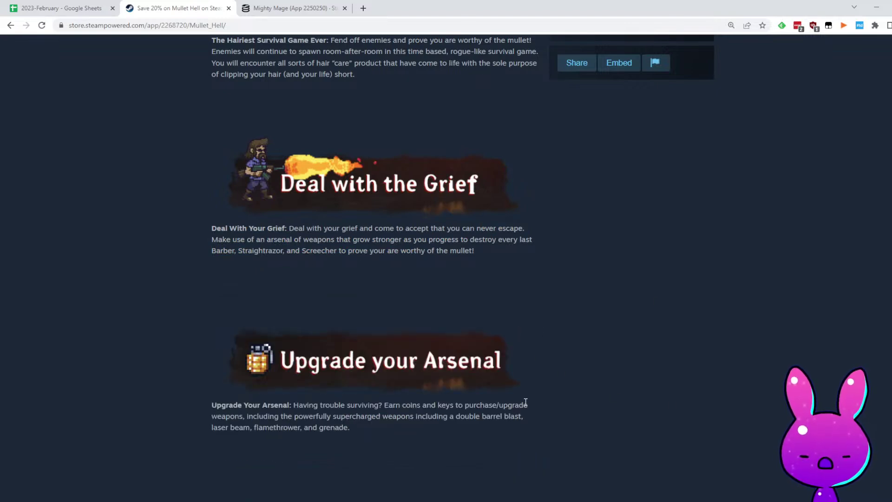
pyautogui.scroll(-8, 538, 320)
pyautogui.scroll(8, 540, 335)
# Read the customer reviews of Mullet Hell, including the pre-release review
pyautogui.scroll(-12, 539, 329)
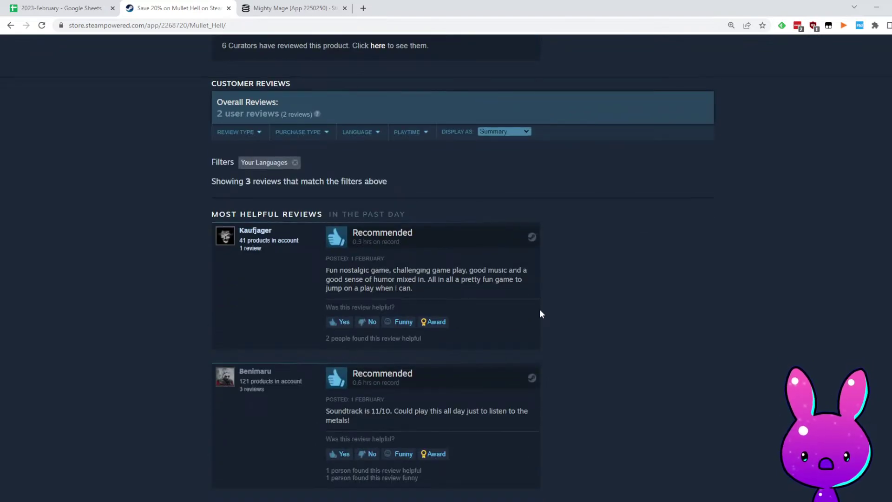
pyautogui.scroll(-3, 535, 300)
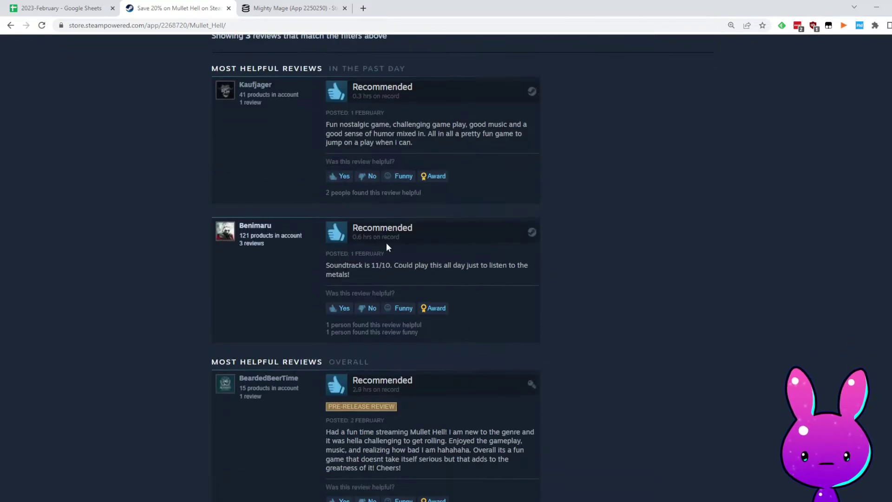
pyautogui.moveTo(342, 262); pyautogui.dragTo(421, 266)
pyautogui.click(494, 275)
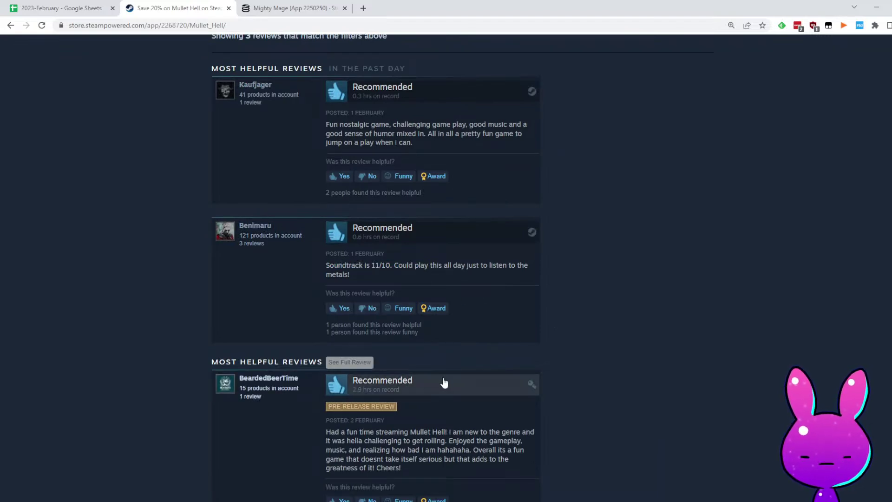
pyautogui.scroll(-5, 446, 390)
pyautogui.scroll(3, 486, 408)
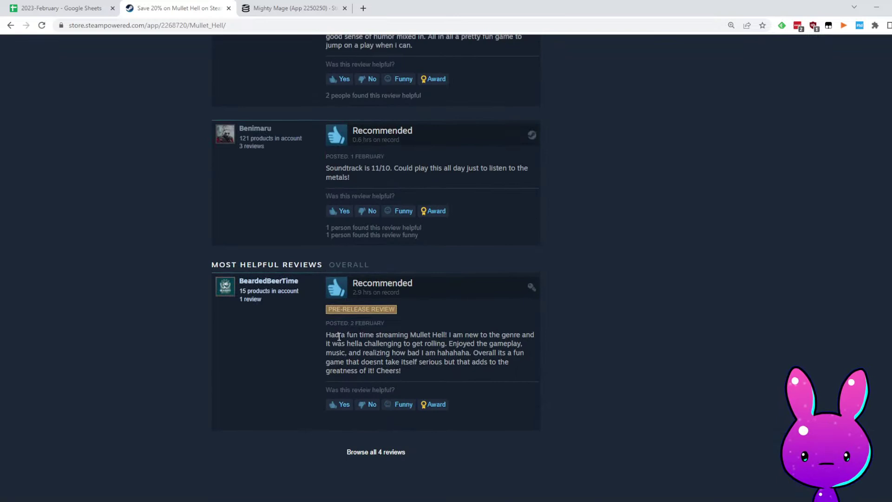
pyautogui.moveTo(449, 334); pyautogui.dragTo(523, 334)
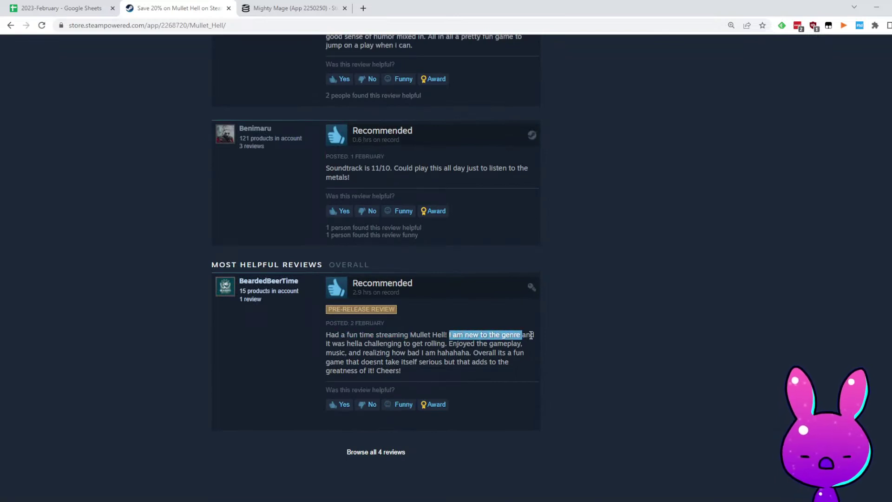
pyautogui.click(449, 345)
pyautogui.moveTo(344, 346); pyautogui.dragTo(477, 336)
pyautogui.click(472, 342)
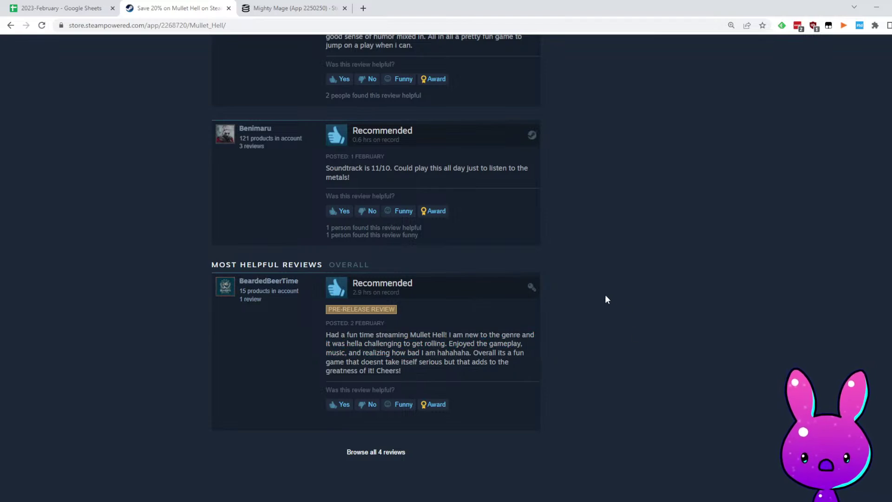
pyautogui.scroll(6, 605, 296)
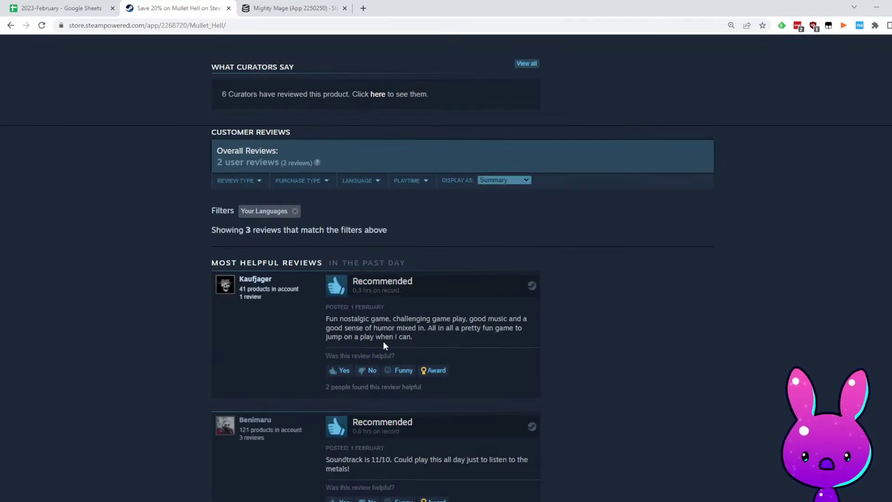
pyautogui.scroll(-6, 381, 316)
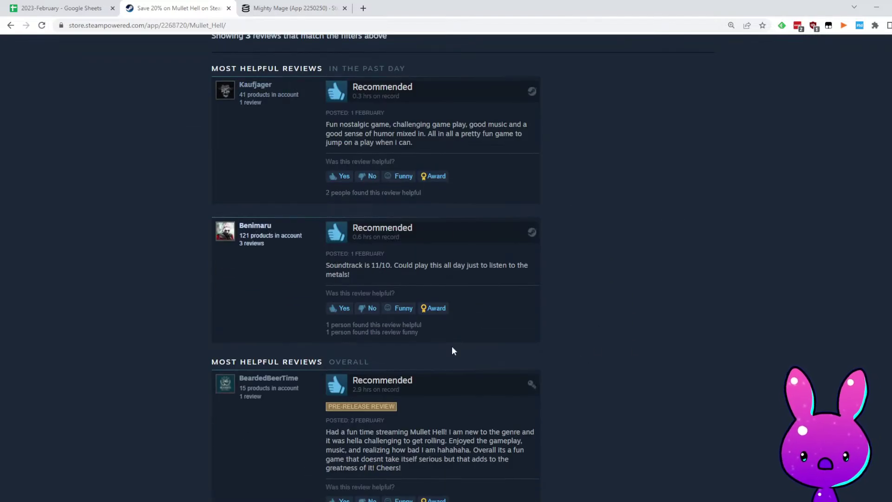
pyautogui.scroll(4, 333, 351)
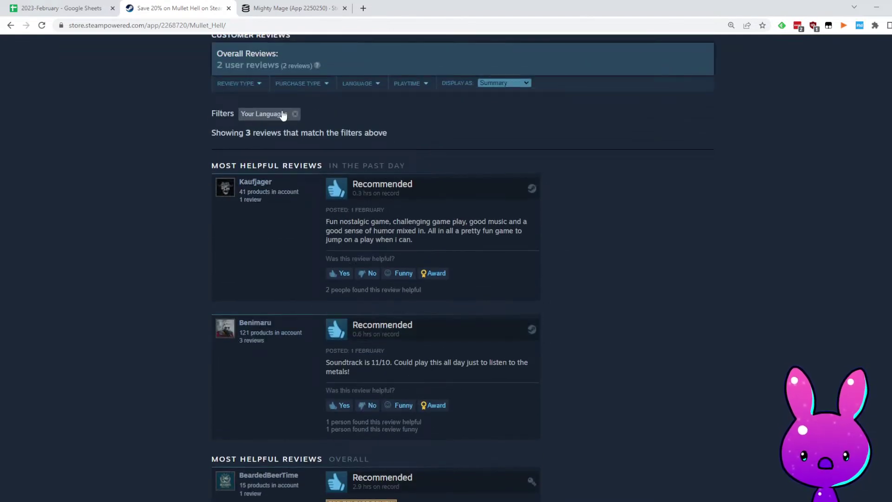
# Remove the Your Languages filter from Mullet Hell's customer reviews, look them over and return to the page's beginning
pyautogui.click(285, 115)
pyautogui.scroll(-5, 522, 274)
pyautogui.scroll(6, 507, 233)
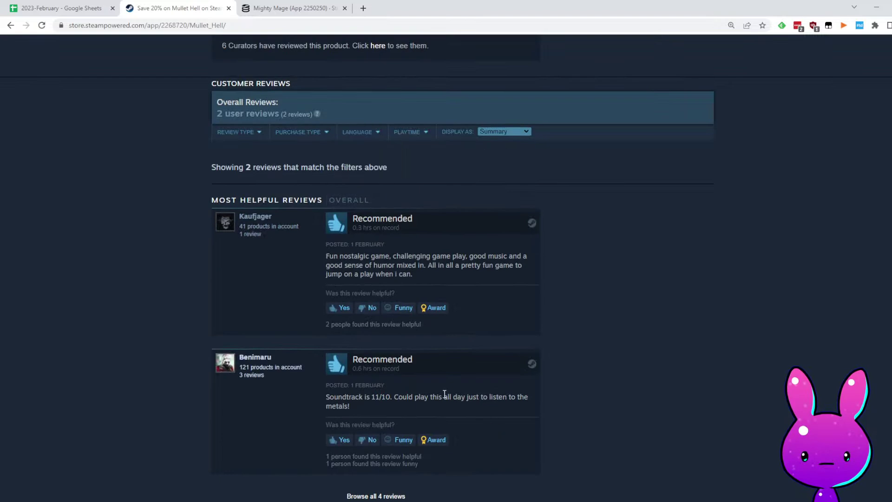
pyautogui.press('Home')
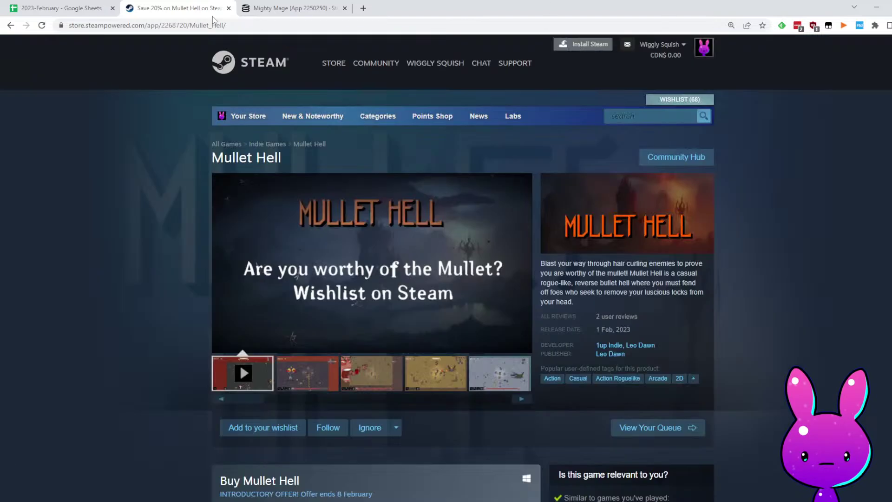
# Open the SteamDB charts page of Mullet Hell by putting its Id 2268720 in the SteamDB address
pyautogui.click(163, 21)
pyautogui.hotkey('ctrl', 'Tab')
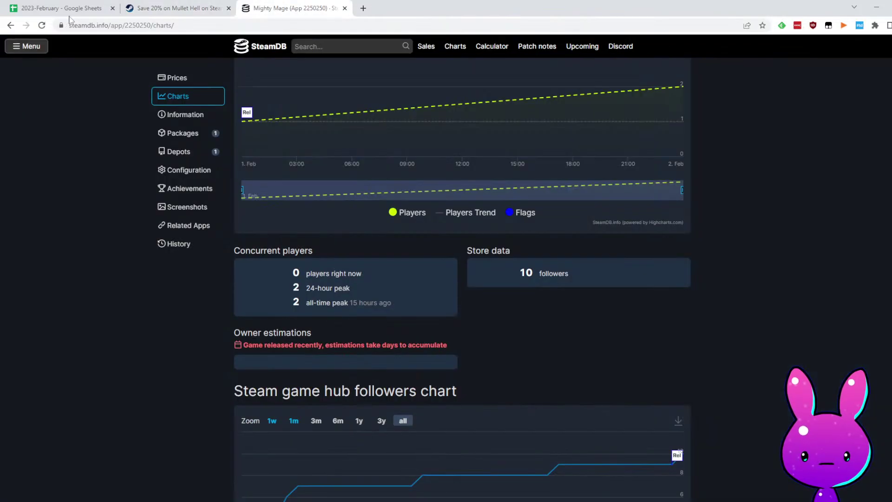
pyautogui.doubleClick(134, 21)
pyautogui.write('2268720')
pyautogui.press('Return')
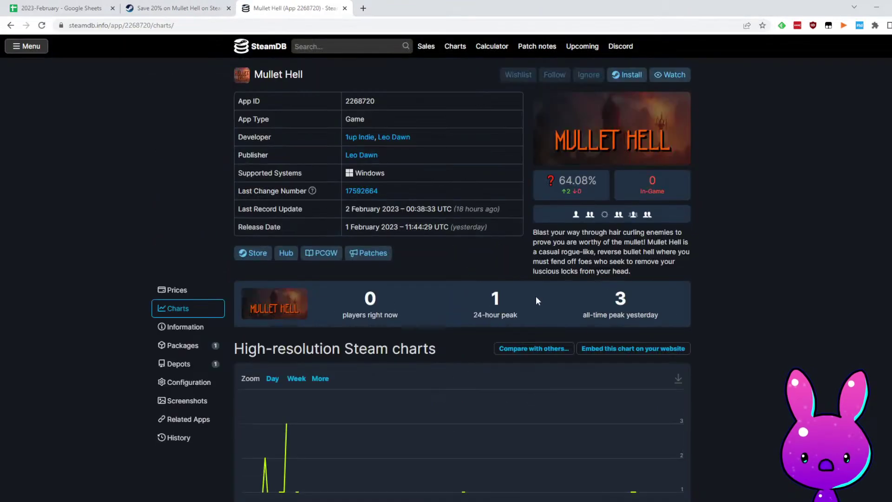
# Find the first date on SteamDB's followers chart and enter January 18, 2023 as the Store Release Date of Mullet Hell
pyautogui.scroll(-5, 451, 395)
pyautogui.scroll(-8, 446, 372)
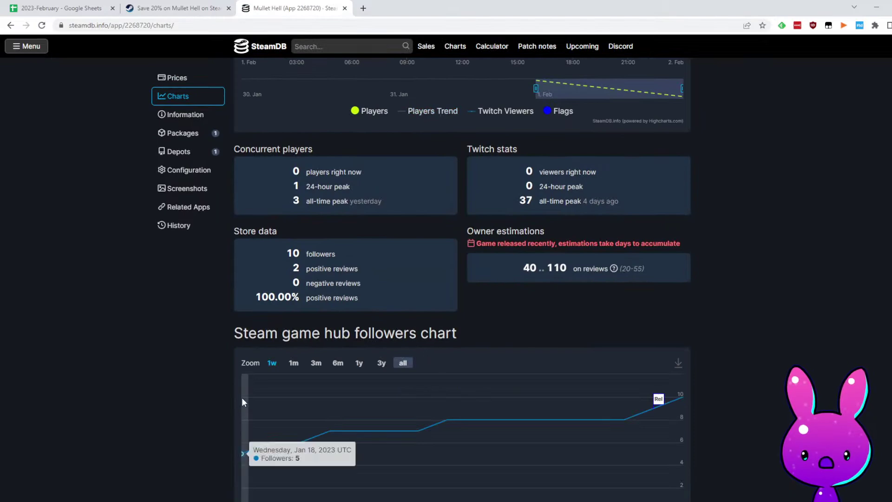
pyautogui.scroll(-4, 342, 344)
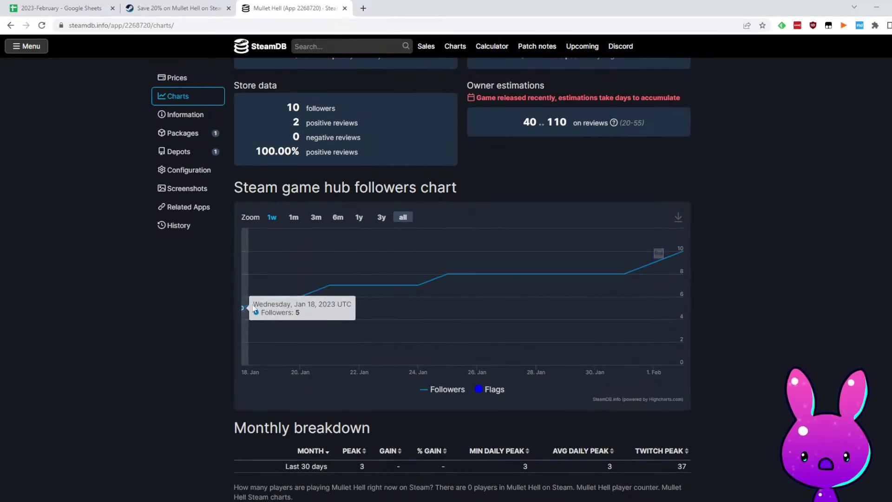
pyautogui.click(69, 6)
pyautogui.click(448, 261)
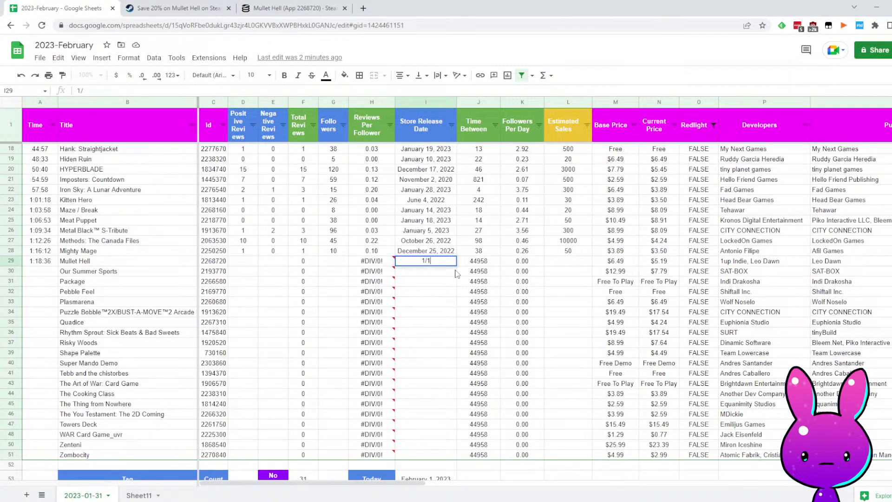
pyautogui.write('1/18/2022')
pyautogui.press('Return')
pyautogui.press('Up')
pyautogui.write('1/18/2023')
pyautogui.press('Return')
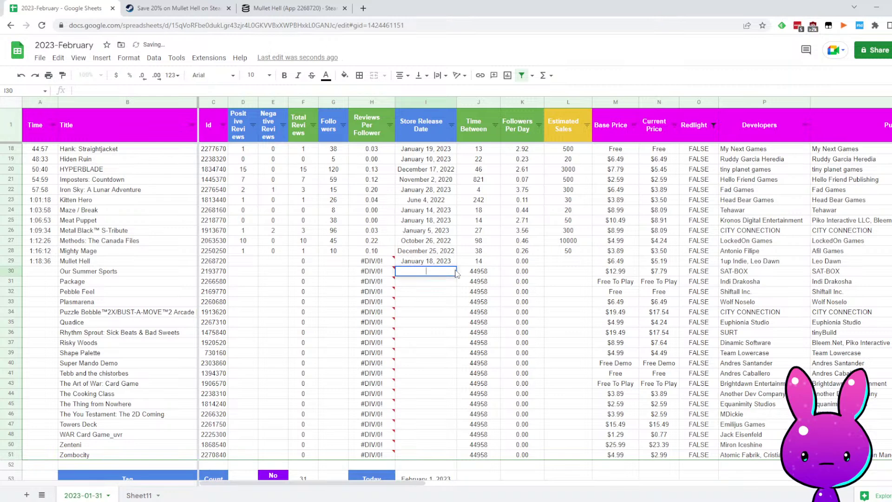
# Look up the follower count on SteamDB and enter 10 followers for Mullet Hell in the spreadsheet
pyautogui.click(295, 8)
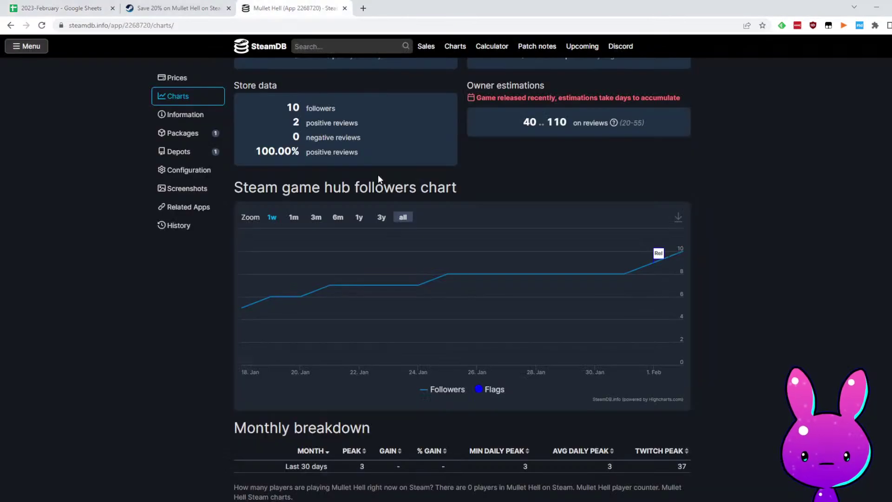
pyautogui.scroll(2, 449, 244)
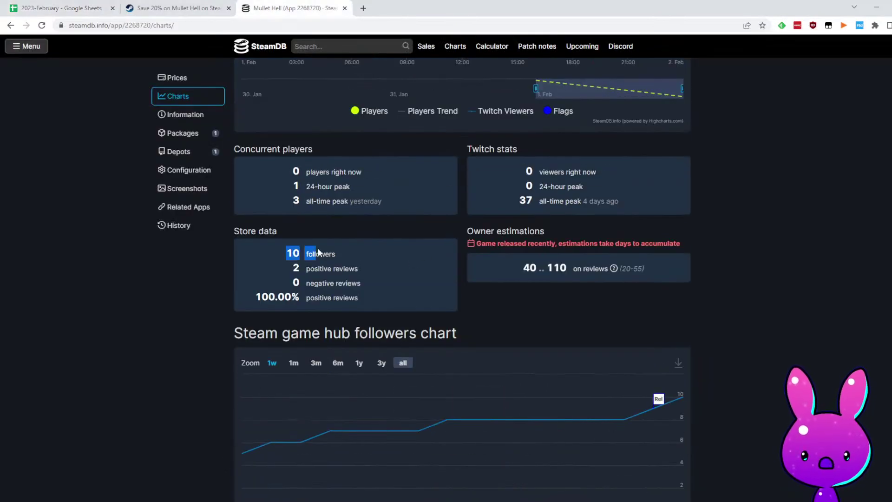
pyautogui.click(20, 12)
pyautogui.click(332, 263)
pyautogui.write('10')
pyautogui.click(525, 293)
pyautogui.click(365, 239)
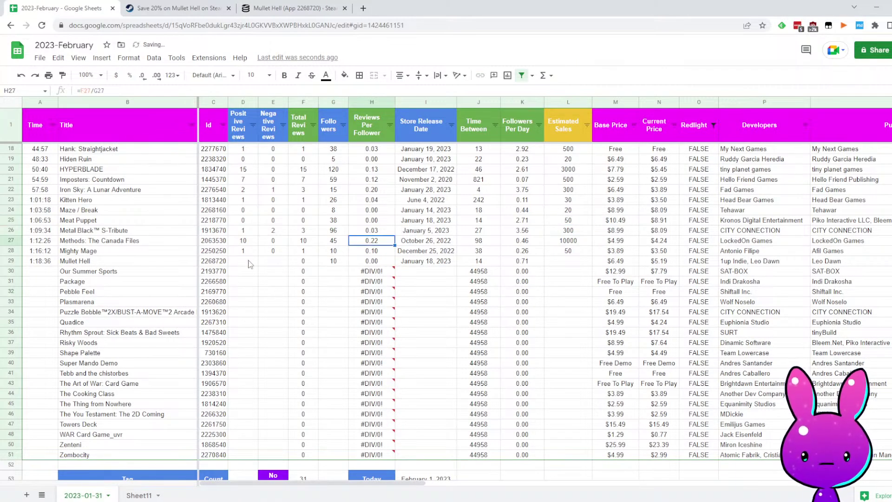
pyautogui.click(362, 7)
pyautogui.hotkey('ctrl', 'w')
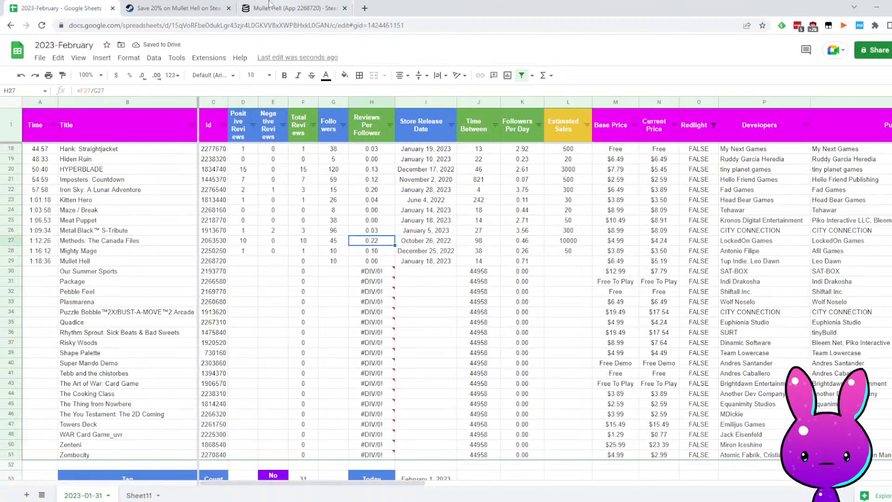
# Switch to Mullet Hell's Steam store page and open the full list of its user reviews
pyautogui.click(278, 7)
pyautogui.click(171, 6)
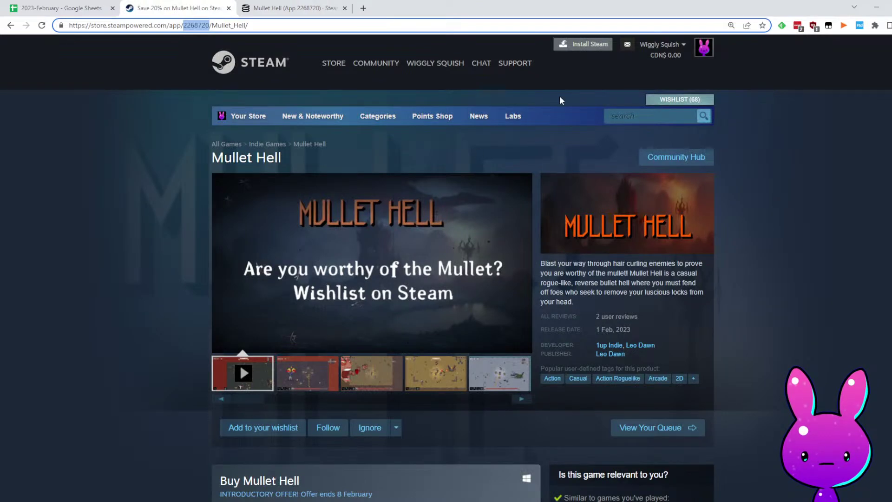
pyautogui.click(60, 8)
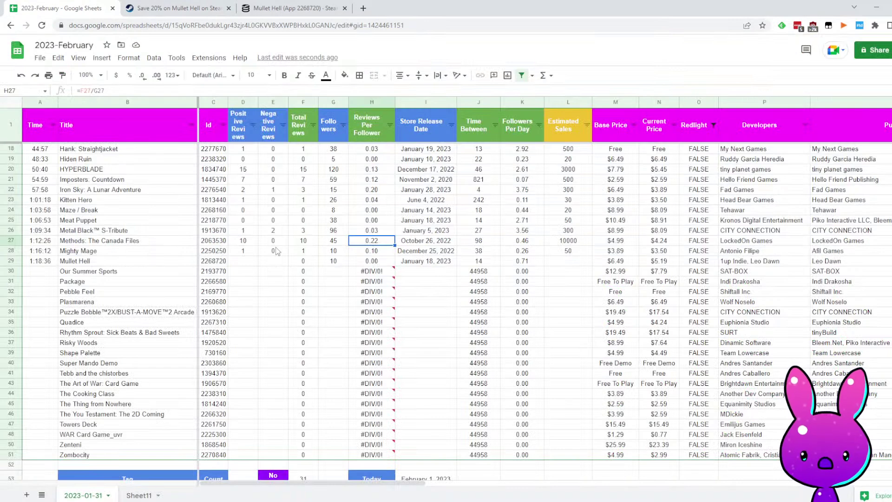
pyautogui.click(170, 5)
pyautogui.scroll(-20, 297, 247)
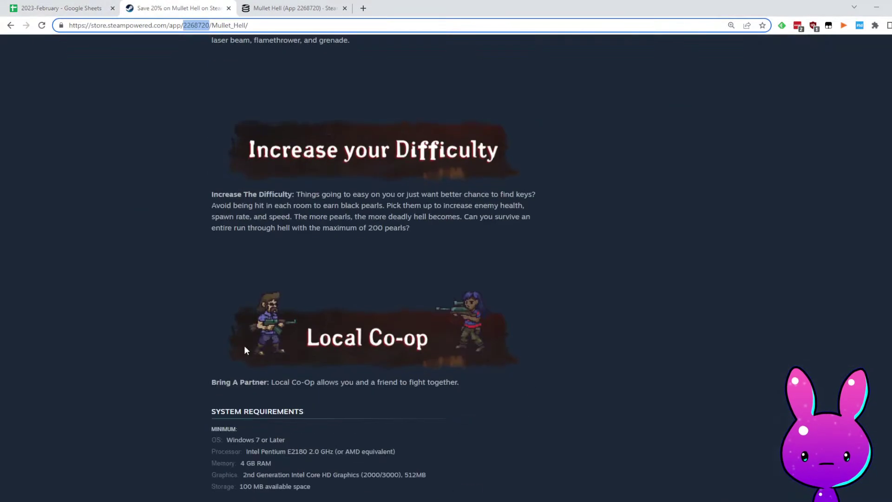
pyautogui.scroll(-2, 243, 371)
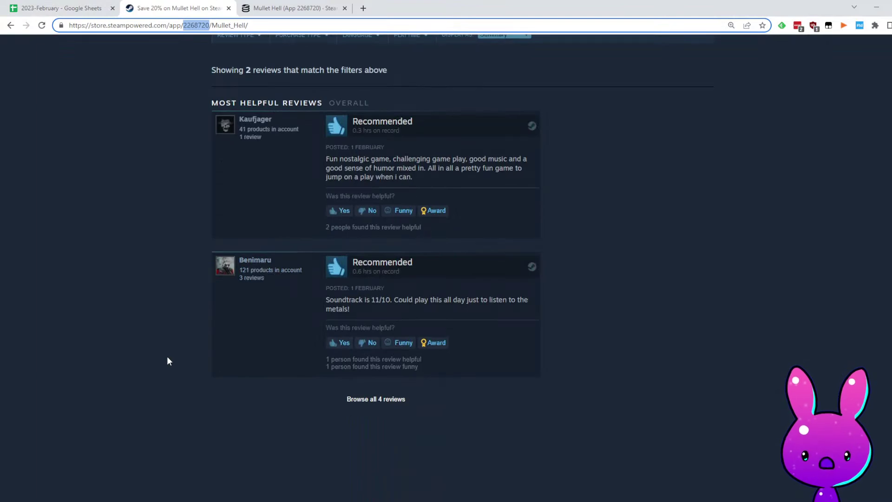
pyautogui.click(381, 398)
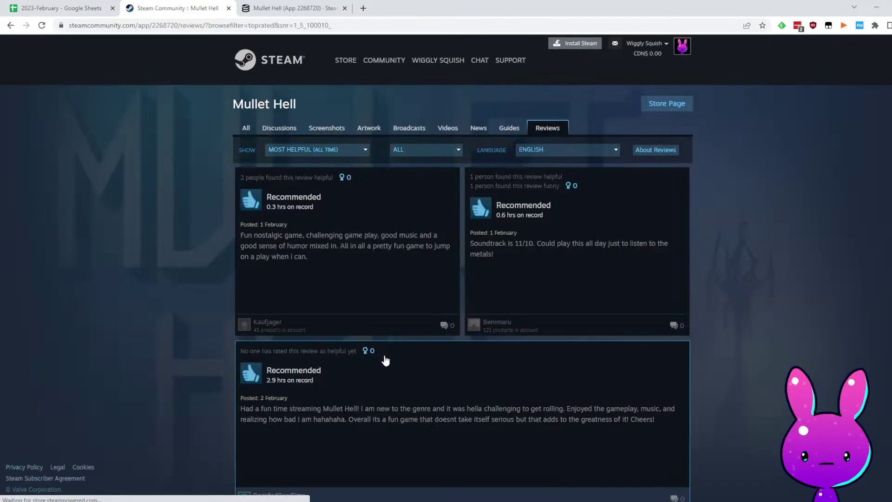
# Show the Mullet Hell reviews in all languages and check how many are positive or negative
pyautogui.scroll(-4, 607, 213)
pyautogui.scroll(4, 571, 295)
pyautogui.click(567, 147)
pyautogui.click(534, 160)
pyautogui.scroll(-5, 525, 385)
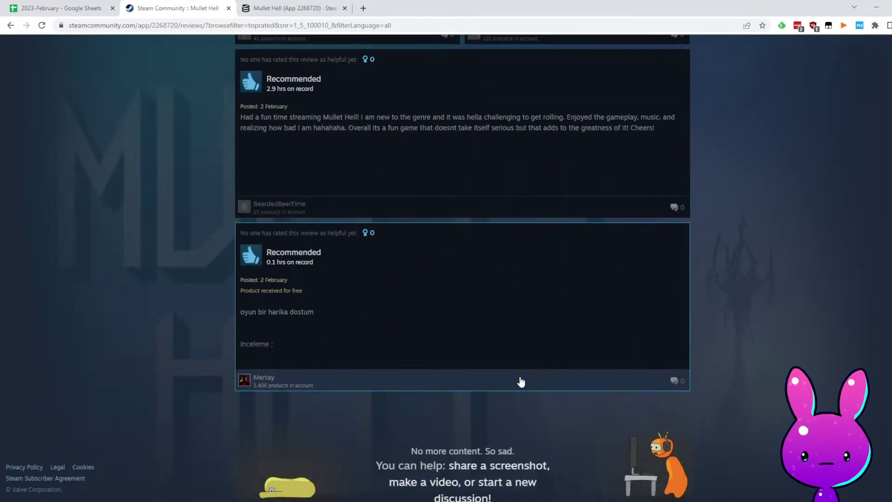
pyautogui.scroll(5, 513, 379)
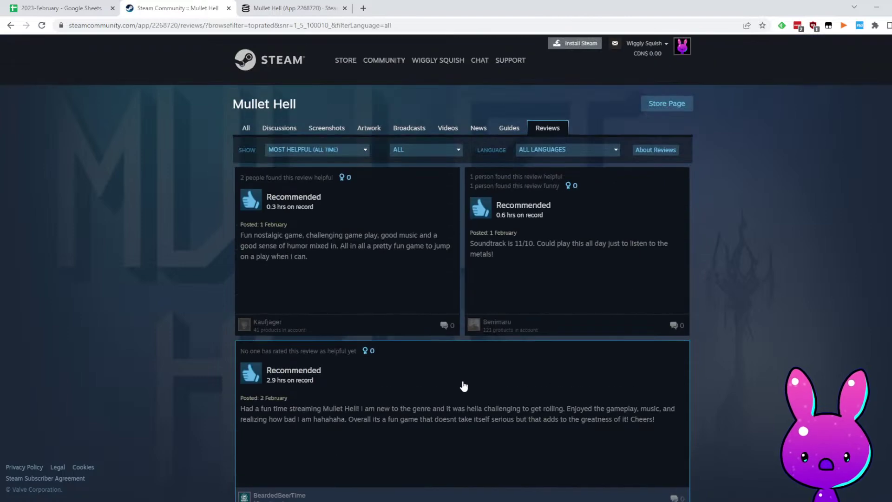
# In the Google Sheets list, enter 4 positive and 0 negative reviews for Mullet Hell
pyautogui.click(27, 7)
pyautogui.click(249, 272)
pyautogui.click(250, 261)
pyautogui.write('4')
pyautogui.press('Tab')
pyautogui.write('0')
pyautogui.press('Tab')
pyautogui.press('Tab')
pyautogui.press('Tab')
pyautogui.press('Tab')
pyautogui.press('Tab')
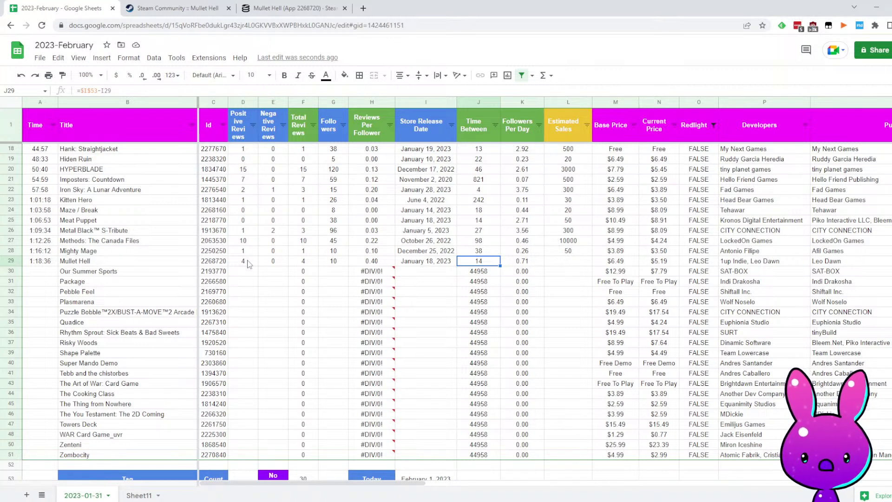
# Return to Mullet Hell's Steam store page and view the screenshot with the giant red face
pyautogui.click(233, 8)
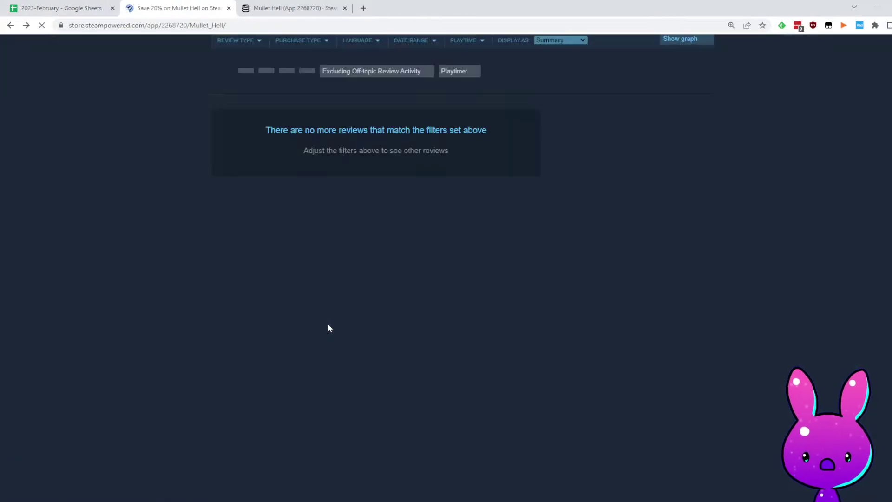
pyautogui.scroll(10, 528, 416)
pyautogui.scroll(15, 662, 331)
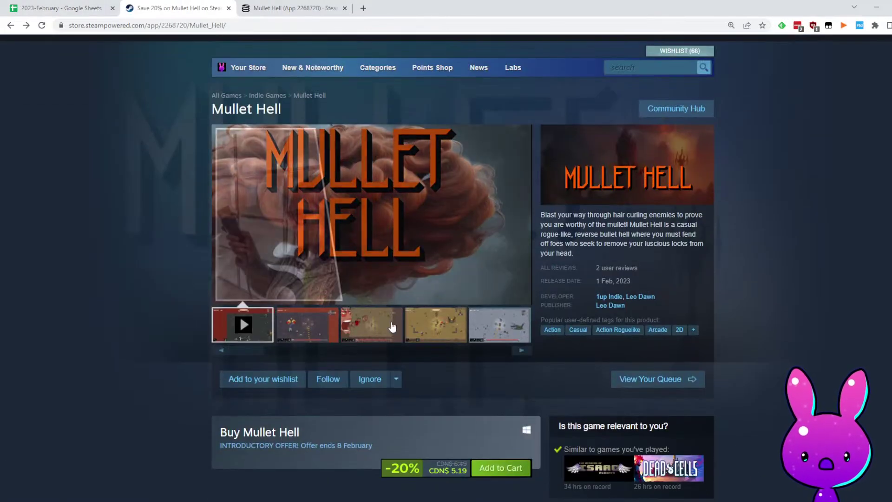
pyautogui.click(393, 326)
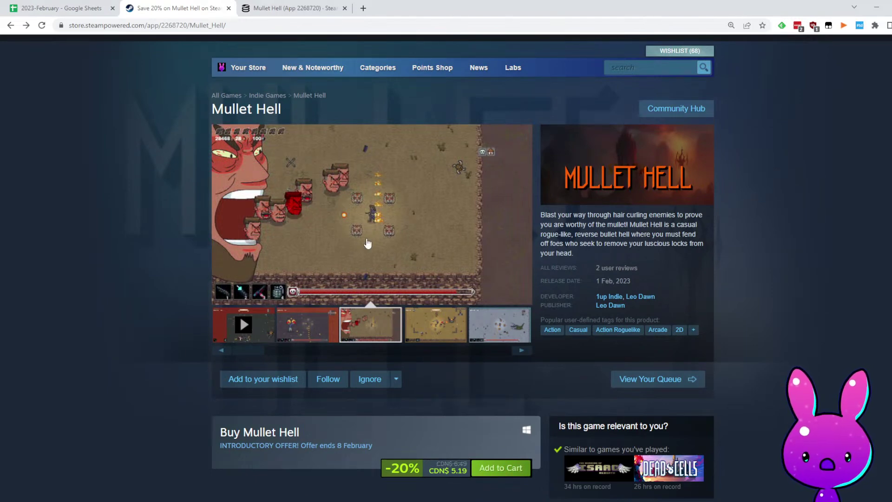
# Set Mullet Hell's estimated sales to 500 in the spreadsheet
pyautogui.click(70, 7)
pyautogui.click(604, 284)
pyautogui.click(551, 258)
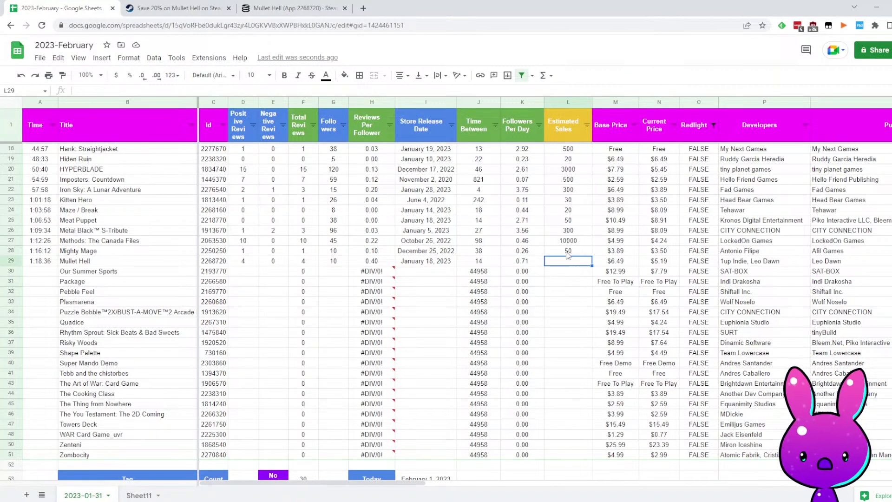
pyautogui.write('500')
pyautogui.press('Return')
# Look over the remaining game titles without data, from Our Summer Sports down to Zombocity
pyautogui.press('Left')
pyautogui.press('Left')
pyautogui.press('Left')
pyautogui.press('Left')
pyautogui.press('Left')
pyautogui.press('Left')
pyautogui.press('Left')
pyautogui.press('Left')
pyautogui.press('Left')
pyautogui.press('Left')
pyautogui.press('Left')
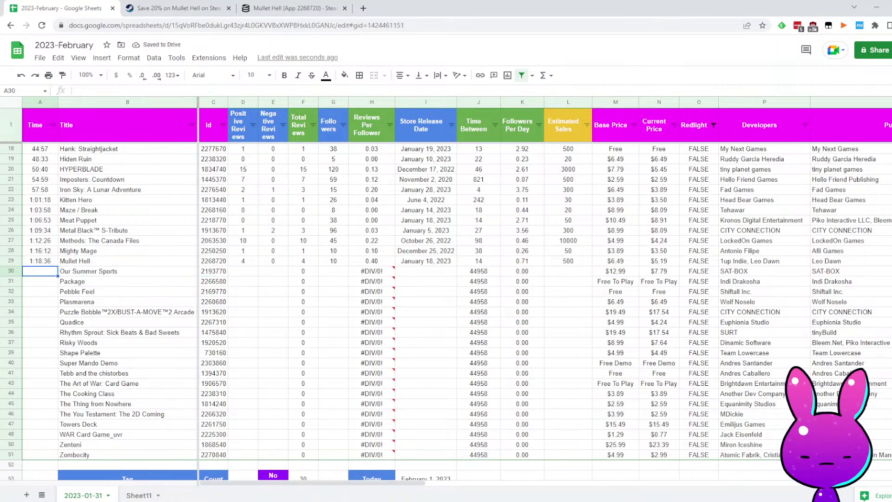
pyautogui.press('Right')
pyautogui.press('Down')
pyautogui.press('Down')
pyautogui.press('Down')
pyautogui.press('Down')
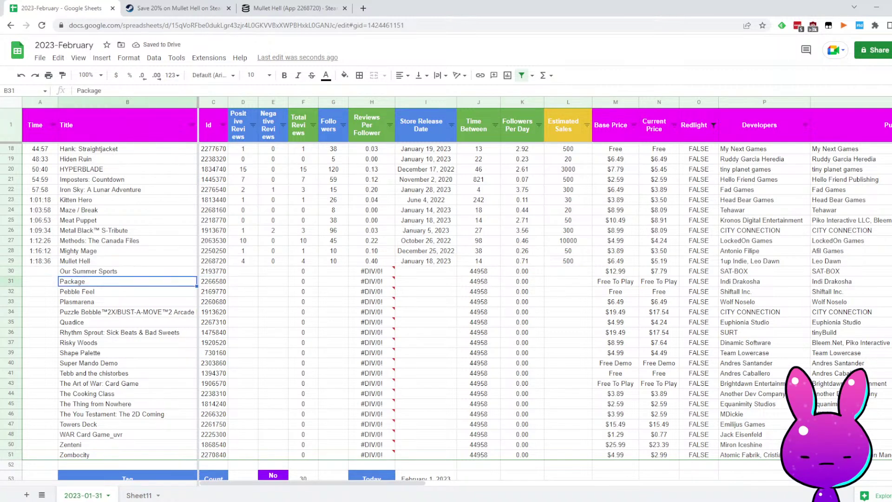
pyautogui.hotkey('ctrl', 'Down')
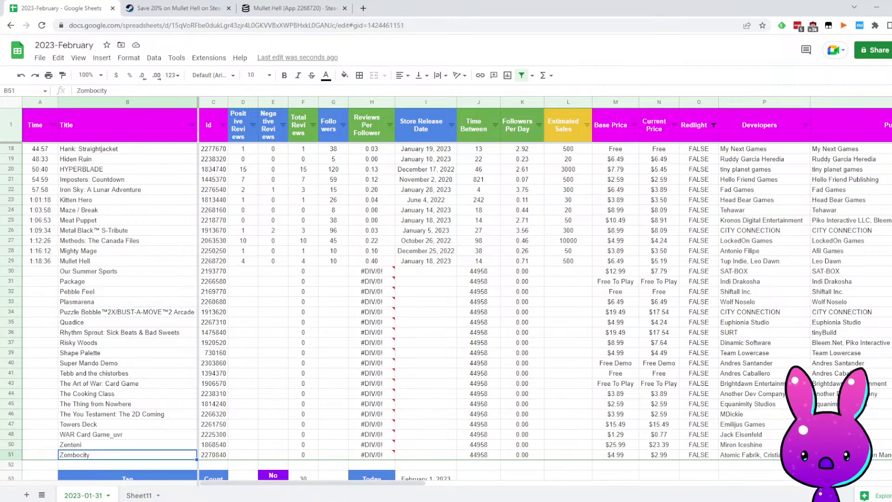
pyautogui.press('Up')
pyautogui.press('Up')
pyautogui.press('Up')
pyautogui.press('Up')
pyautogui.press('Up')
pyautogui.press('Up')
pyautogui.press('Up')
pyautogui.press('Up')
pyautogui.press('Up')
pyautogui.press('Up')
pyautogui.press('Up')
pyautogui.press('Up')
pyautogui.press('Up')
pyautogui.press('Left')
pyautogui.press('Up')
pyautogui.press('Up')
pyautogui.press('Up')
pyautogui.press('Up')
pyautogui.press('Up')
pyautogui.press('Up')
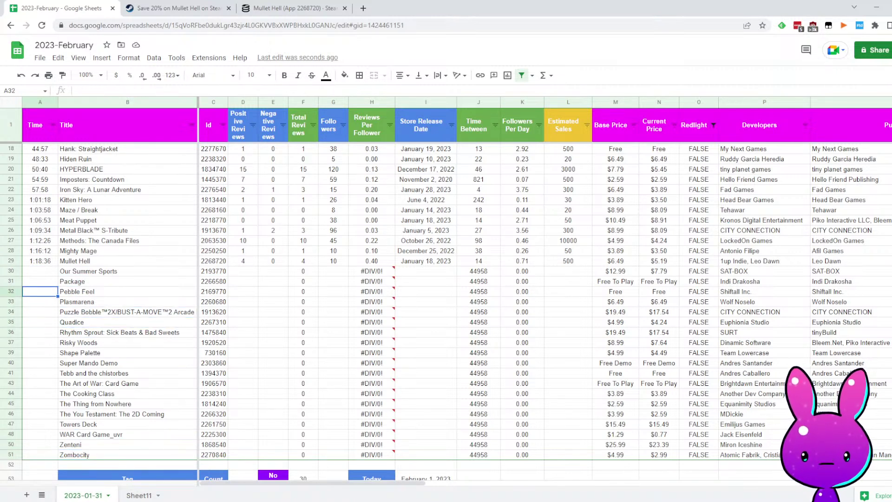
# Enter 1:22:13 as the time for Our Summer Sports
pyautogui.press('Down')
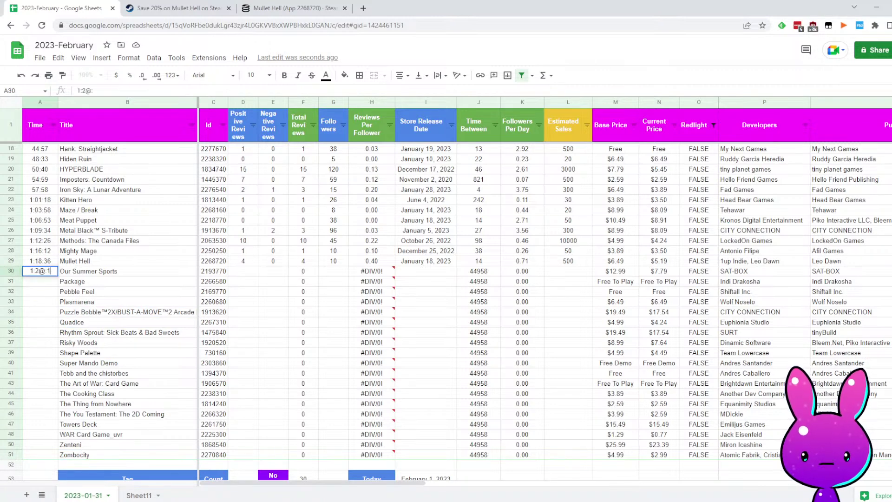
pyautogui.write('1:22:13')
pyautogui.press('Return')
# Copy the Id of Our Summer Sports and use it to open the game's Steam store page
pyautogui.press('Up')
pyautogui.press('Right')
pyautogui.press('Right')
pyautogui.hotkey('ctrl', 'a')
pyautogui.hotkey('ctrl', 'c')
pyautogui.press('Return')
pyautogui.press('Up')
pyautogui.press('Right')
pyautogui.press('Right')
pyautogui.press('Up')
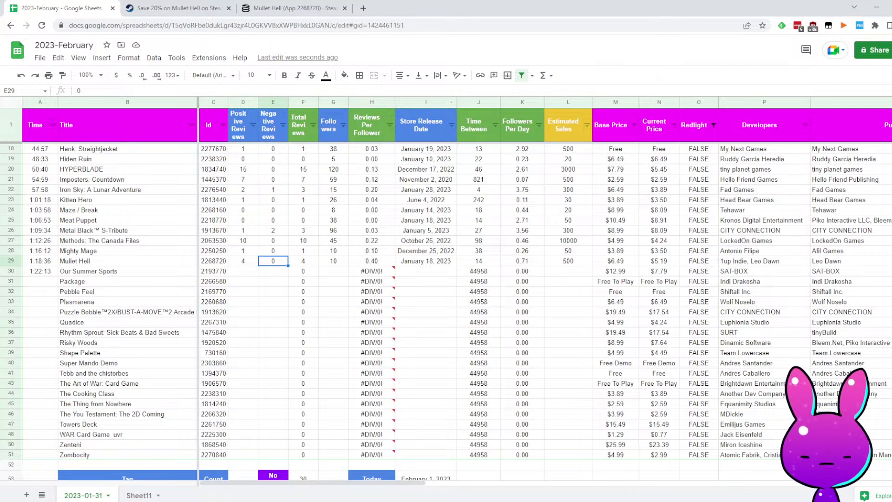
pyautogui.click(175, 10)
pyautogui.doubleClick(175, 27)
pyautogui.hotkey('ctrl', 'v')
pyautogui.press('Return')
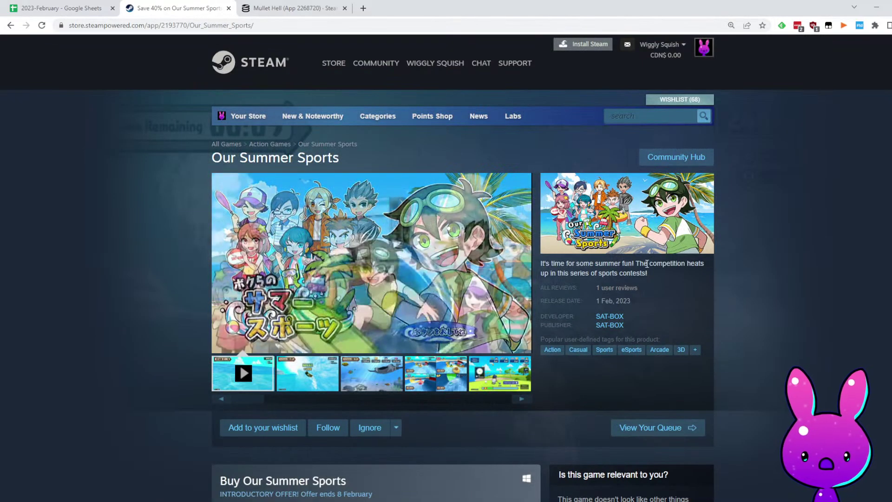
# Read the short description of Our Summer Sports and skip ahead through its trailer
pyautogui.moveTo(644, 264); pyautogui.dragTo(670, 264)
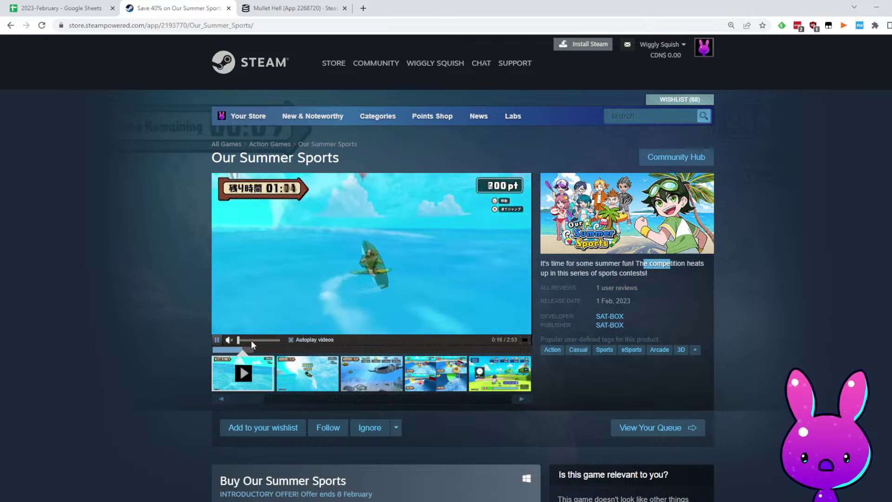
pyautogui.click(285, 349)
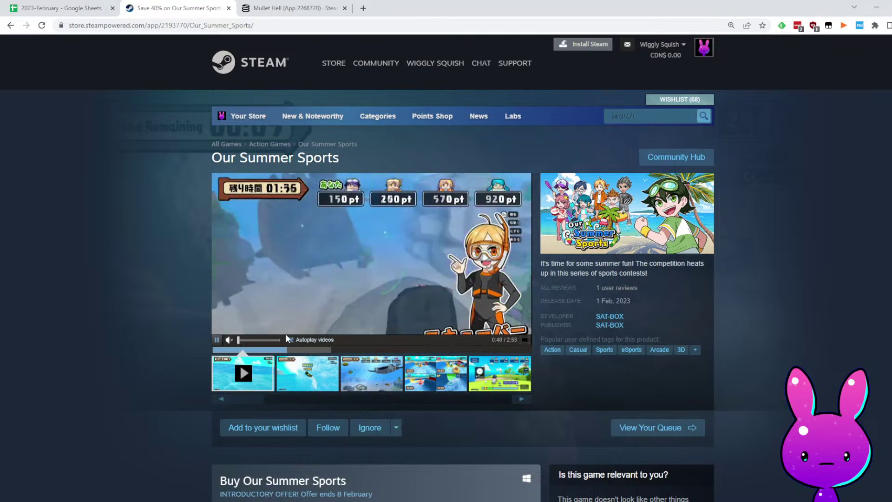
pyautogui.click(310, 349)
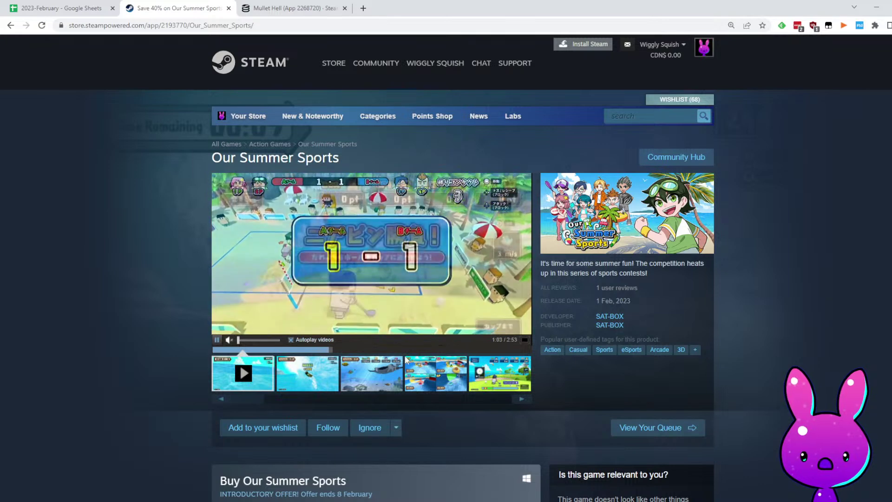
# Remove the Your Languages filter from the Our Summer Sports customer reviews and read the review text
pyautogui.scroll(-6, 525, 333)
pyautogui.scroll(-20, 575, 431)
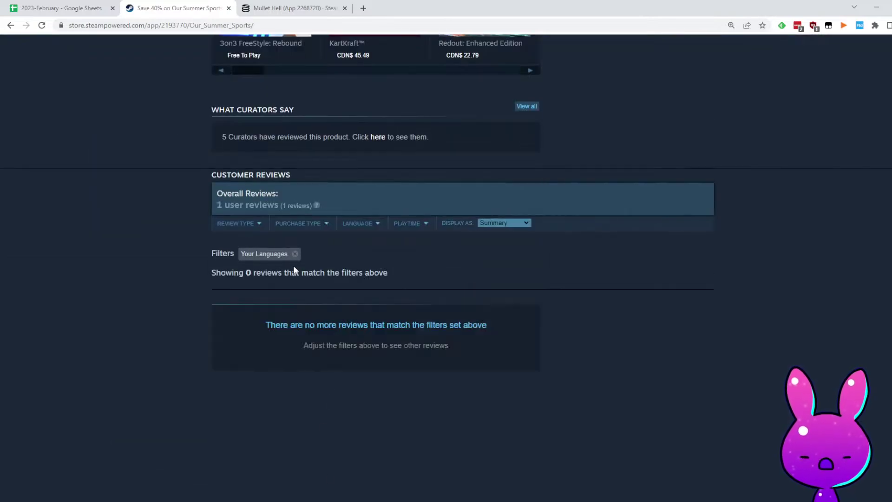
pyautogui.click(296, 253)
pyautogui.scroll(-3, 453, 254)
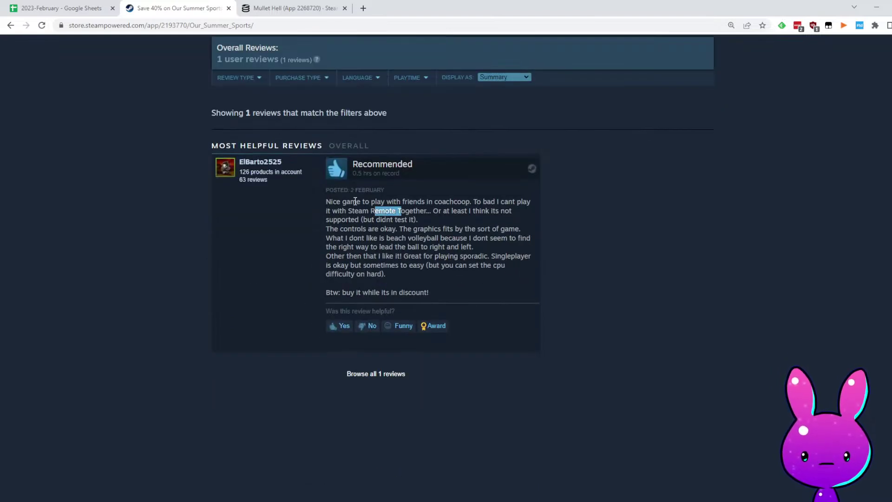
pyautogui.moveTo(326, 201); pyautogui.dragTo(459, 202)
pyautogui.click(484, 271)
pyautogui.click(471, 276)
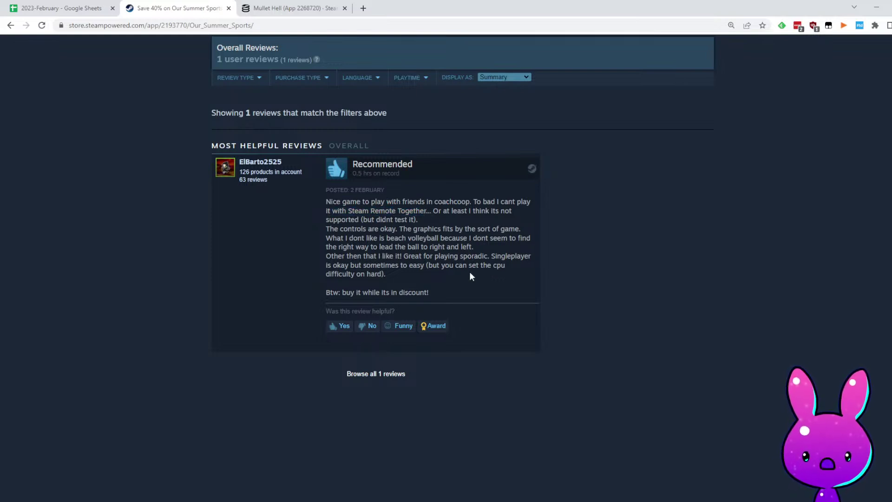
pyautogui.moveTo(337, 210); pyautogui.dragTo(377, 237)
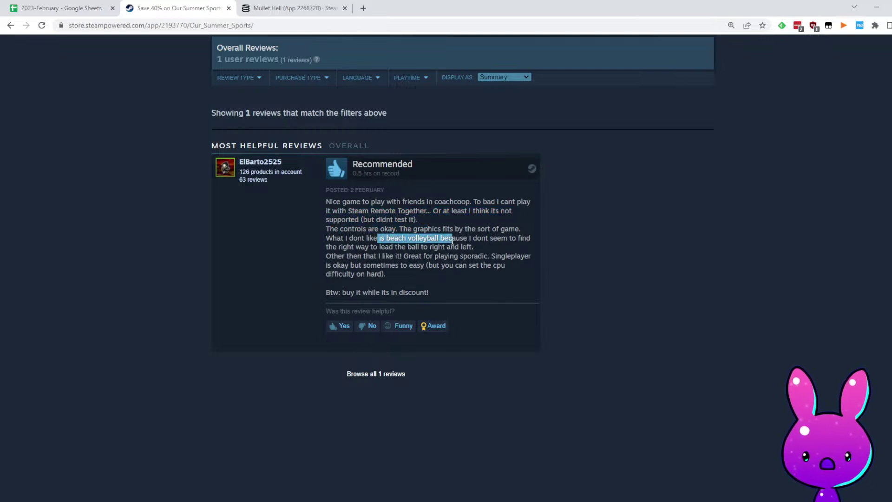
pyautogui.moveTo(423, 283); pyautogui.dragTo(527, 283)
pyautogui.click(511, 291)
pyautogui.scroll(4, 423, 317)
pyautogui.scroll(15, 424, 320)
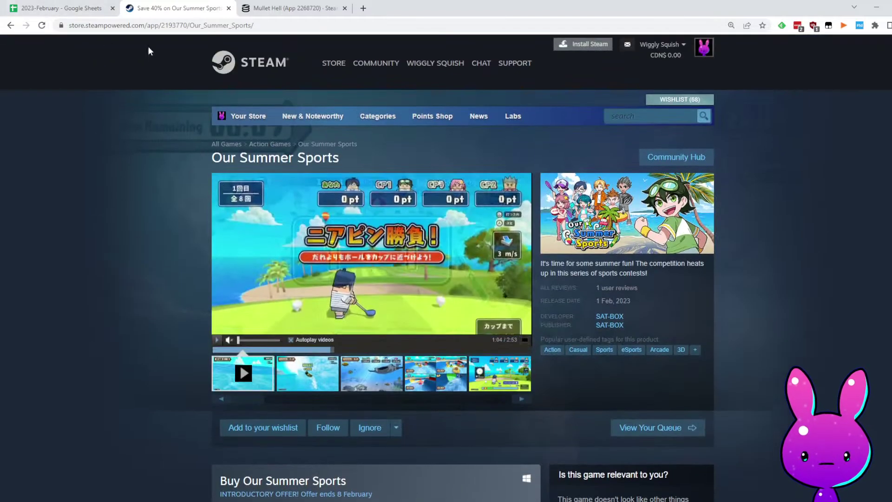
# Open the SteamDB charts page for app 2193770 and examine where its followers chart begins
pyautogui.hotkey('ctrl', 'Tab')
pyautogui.doubleClick(144, 26)
pyautogui.write('2193770')
pyautogui.press('Return')
pyautogui.scroll(-15, 644, 336)
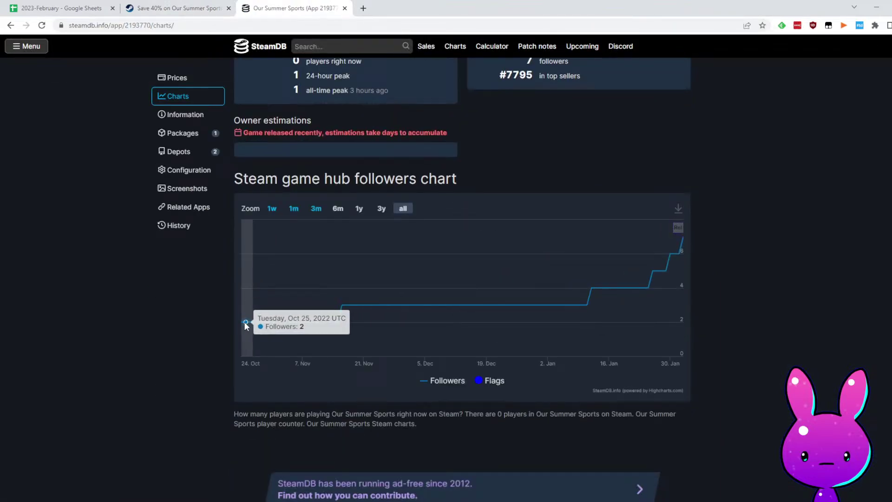
# Enter 10/24/2022 as the store release date of Our Summer Sports in the spreadsheet
pyautogui.hotkey('ctrl', 'Tab')
pyautogui.click(398, 264)
pyautogui.click(411, 274)
pyautogui.write('10/24/2022')
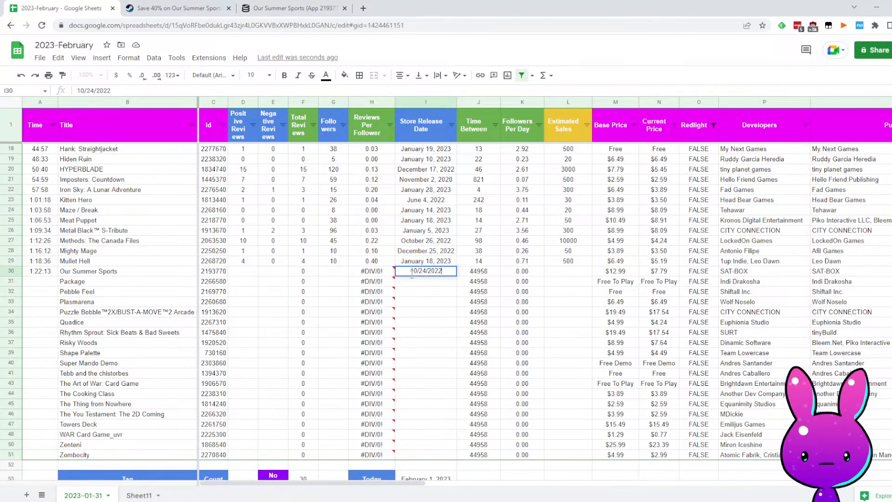
pyautogui.press('Return')
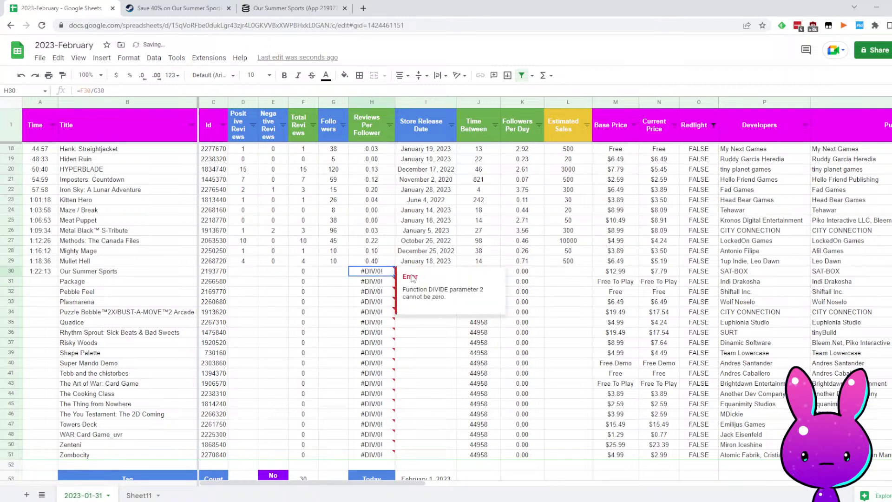
# Check the follower count on SteamDB and enter 7 followers for Our Summer Sports
pyautogui.hotkey('ctrl', 'Tab')
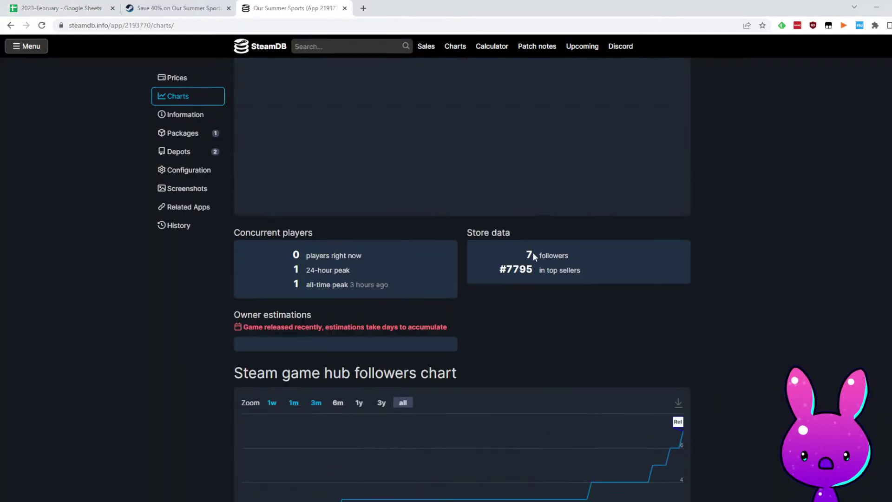
pyautogui.click(100, 7)
pyautogui.write('7')
# Enter 1 positive and 0 negative reviews for Our Summer Sports
pyautogui.press('Left')
pyautogui.press('Left')
pyautogui.press('Left')
pyautogui.write('1')
pyautogui.press('Tab')
pyautogui.write('0')
# Set the estimated sales of Our Summer Sports to 50
pyautogui.press('Tab')
pyautogui.press('Tab')
pyautogui.press('Tab')
pyautogui.press('Tab')
pyautogui.press('Tab')
pyautogui.press('Tab')
pyautogui.press('Tab')
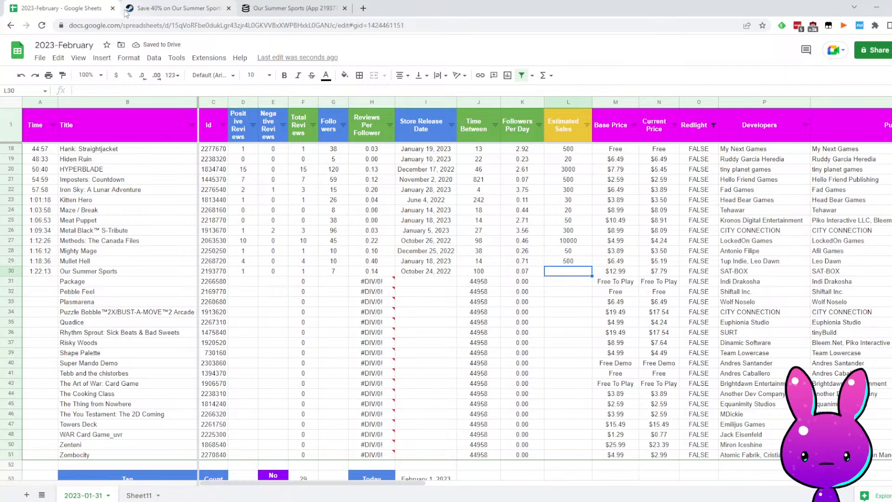
pyautogui.write('50')
pyautogui.press('Return')
# List developer SAT-BOX's games on Steam by release date and look through its other recent releases, including Party Party Time - Party Harder Pack
pyautogui.click(128, 10)
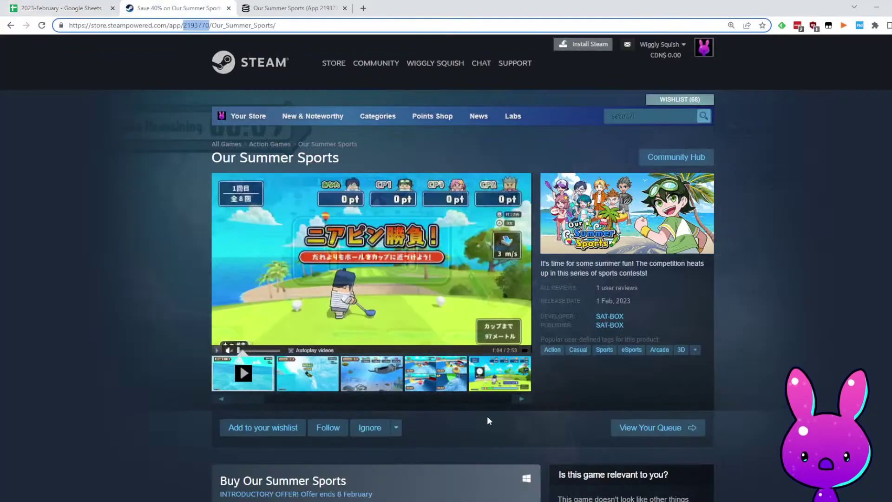
pyautogui.click(609, 316)
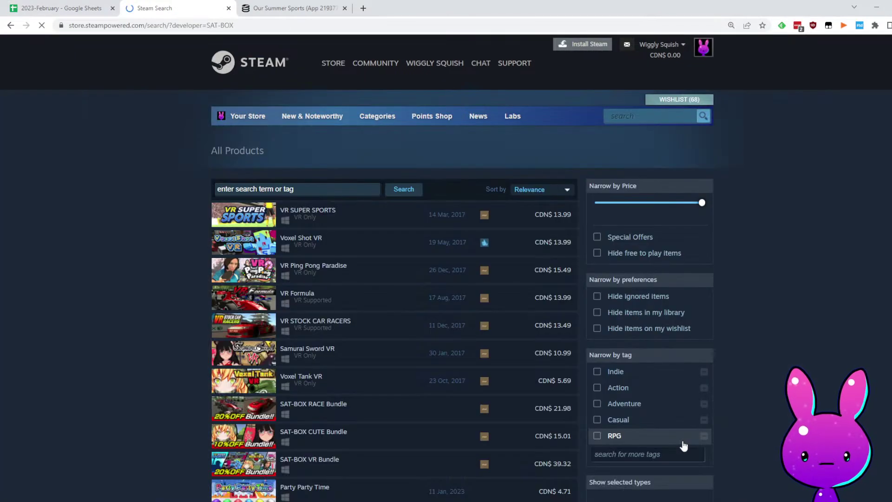
pyautogui.click(544, 193)
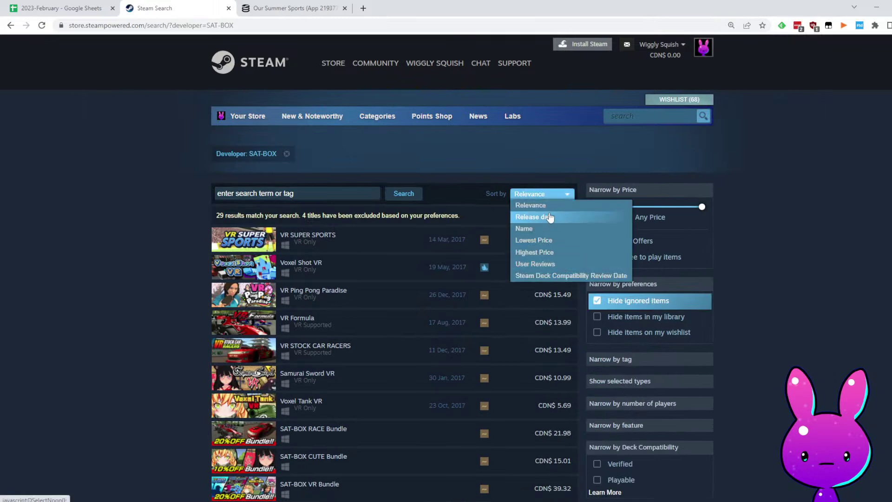
pyautogui.click(541, 216)
pyautogui.moveTo(431, 307)
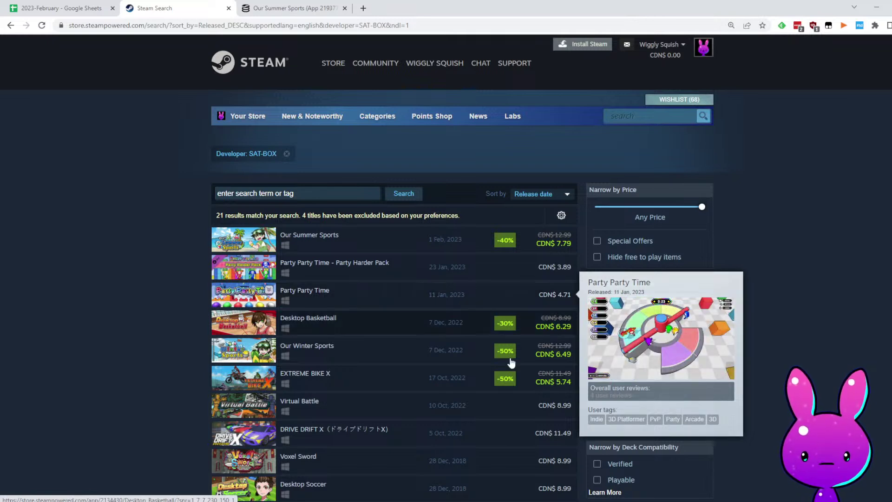
pyautogui.click(385, 265)
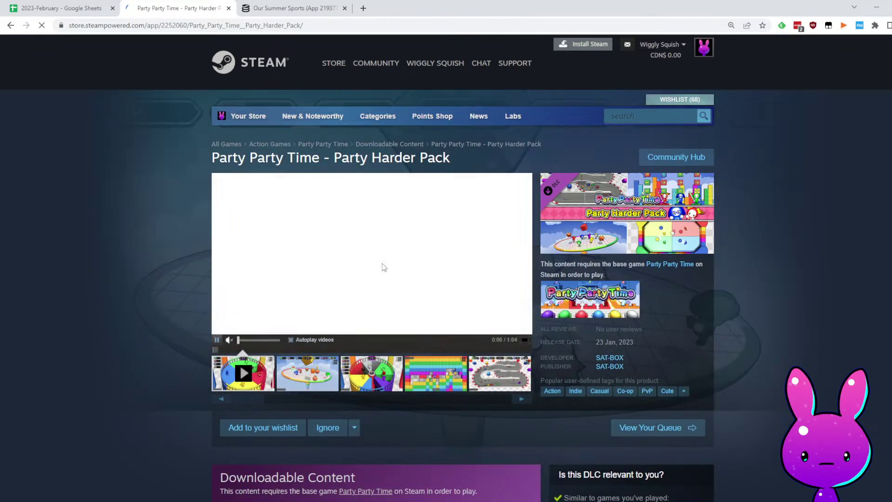
pyautogui.hotkey('alt', 'Left')
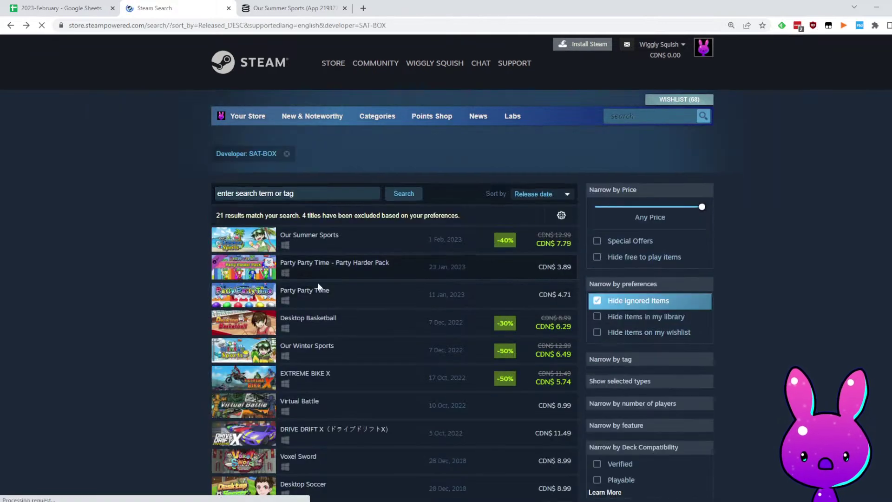
pyautogui.scroll(-4, 514, 286)
pyautogui.moveTo(358, 110)
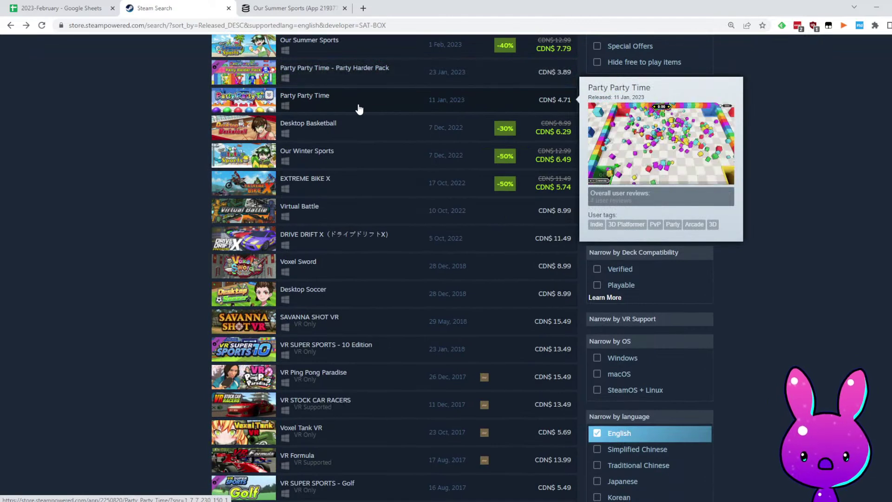
pyautogui.moveTo(344, 127)
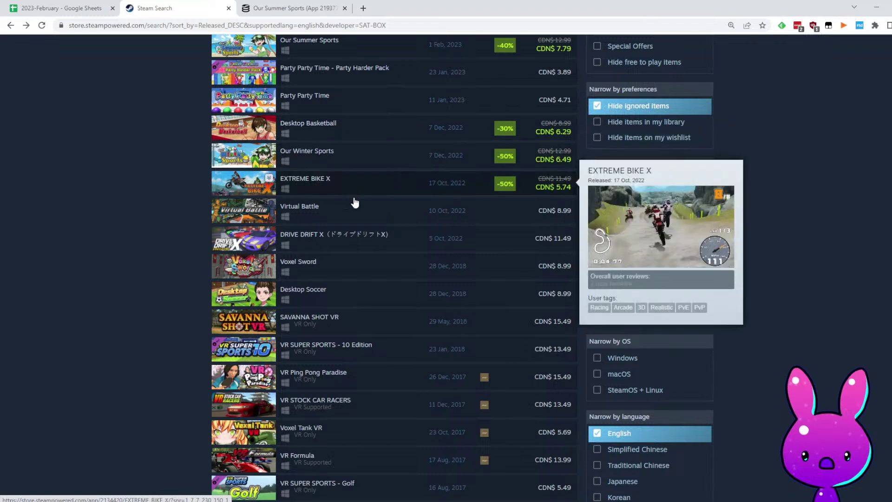
# Change the estimated sales of Our Summer Sports in the spreadsheet to 100
pyautogui.click(69, 8)
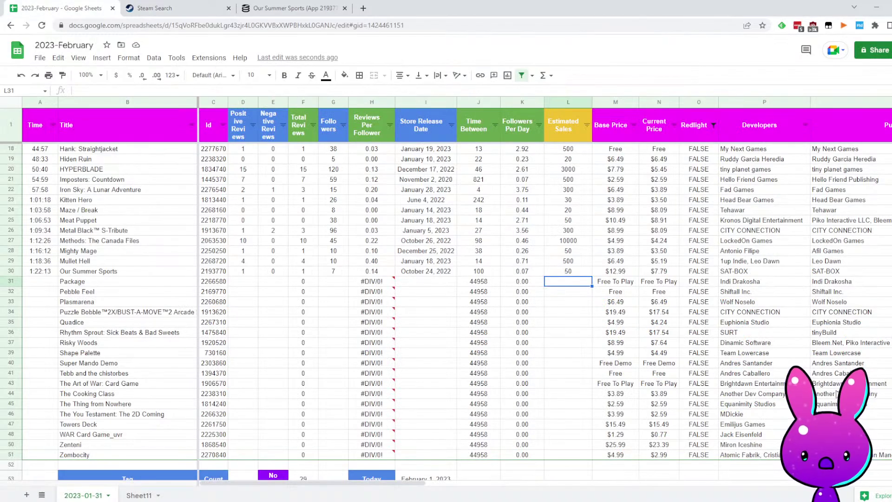
pyautogui.click(572, 273)
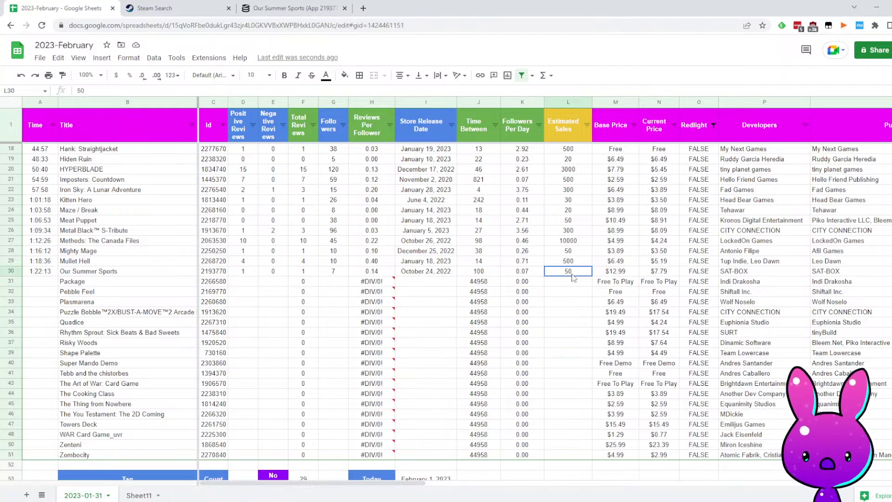
pyautogui.write('100')
pyautogui.press('Left')
# Enter 1:24:34 as the time for the game Package in the spreadsheet
pyautogui.press('Left')
pyautogui.press('Left')
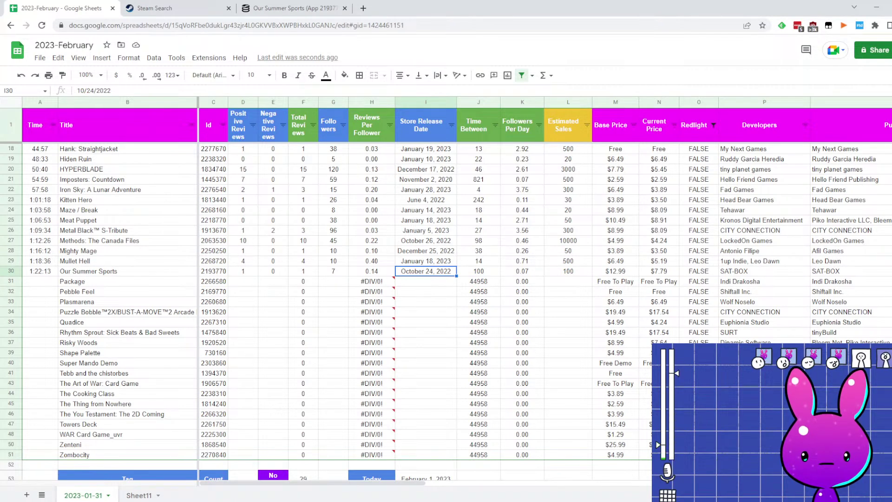
pyautogui.press('Left')
pyautogui.press('Left')
pyautogui.press('Left')
pyautogui.press('Left')
pyautogui.press('Left')
pyautogui.press('Left')
pyautogui.press('Left')
pyautogui.press('Down')
pyautogui.press('Left')
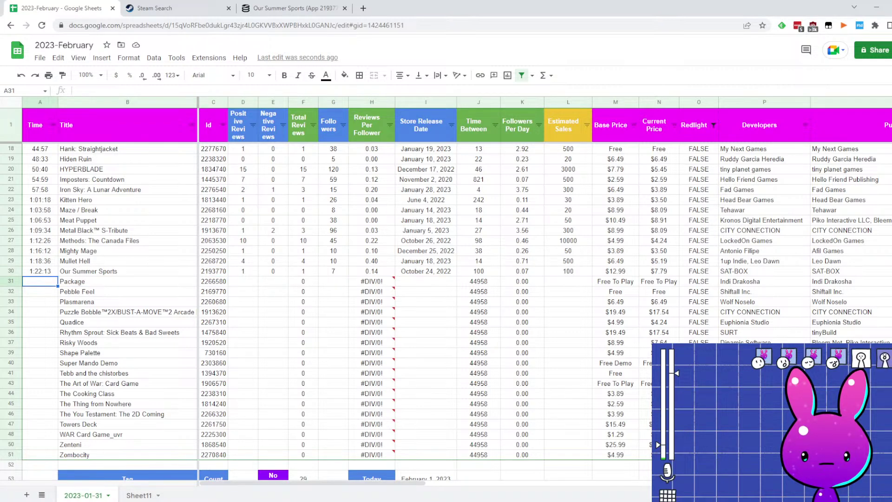
pyautogui.write('1:24:34')
pyautogui.press('Tab')
# Copy Package's id from the spreadsheet and use it to open the game's Steam store page
pyautogui.press('Tab')
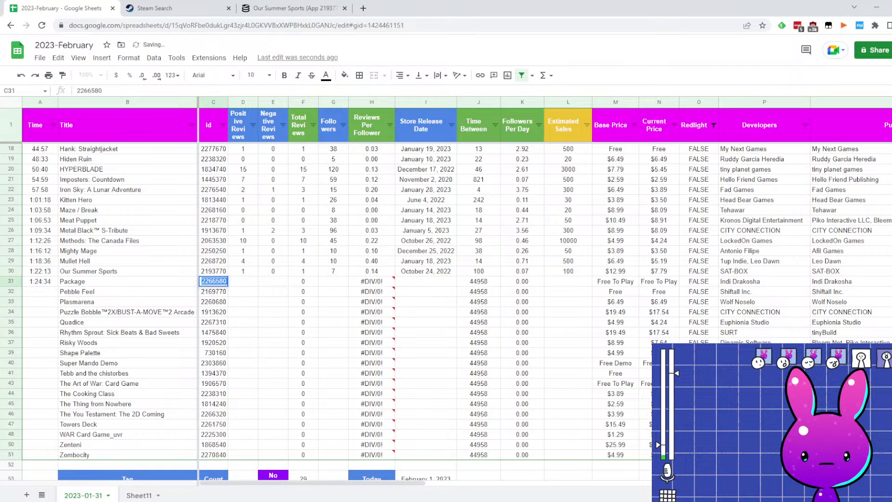
pyautogui.hotkey('ctrl', 'a')
pyautogui.hotkey('ctrl', 'c')
pyautogui.press('Tab')
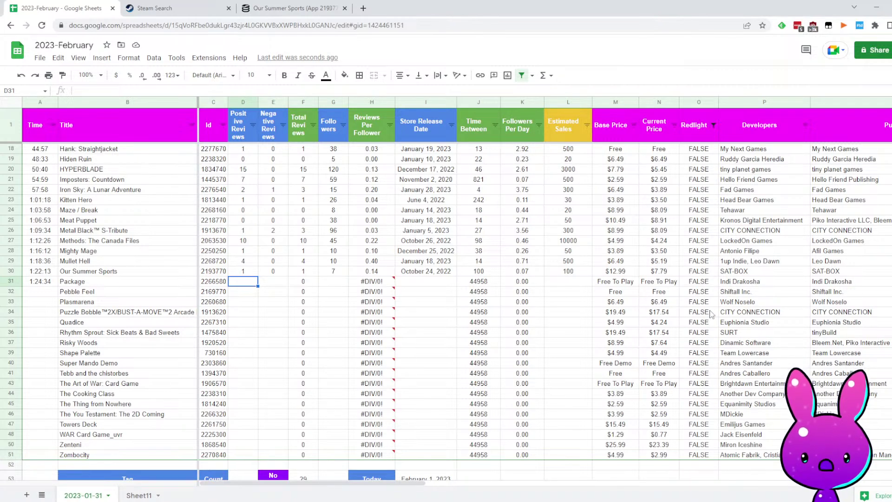
pyautogui.click(147, 4)
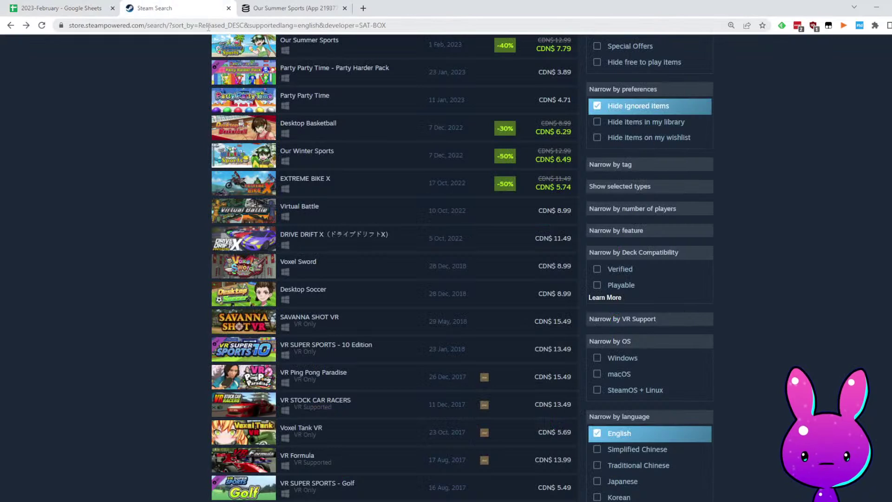
pyautogui.click(260, 125)
pyautogui.doubleClick(195, 26)
pyautogui.hotkey('ctrl', 'v')
pyautogui.press('Return')
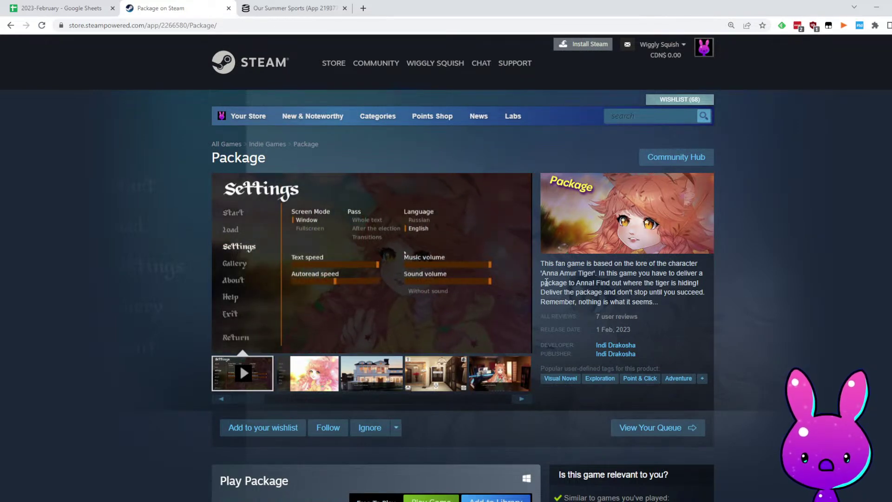
# Read the short description on Package's store page
pyautogui.moveTo(543, 264); pyautogui.dragTo(683, 267)
pyautogui.click(671, 290)
pyautogui.moveTo(559, 274); pyautogui.dragTo(700, 274)
pyautogui.click(604, 274)
pyautogui.click(580, 276)
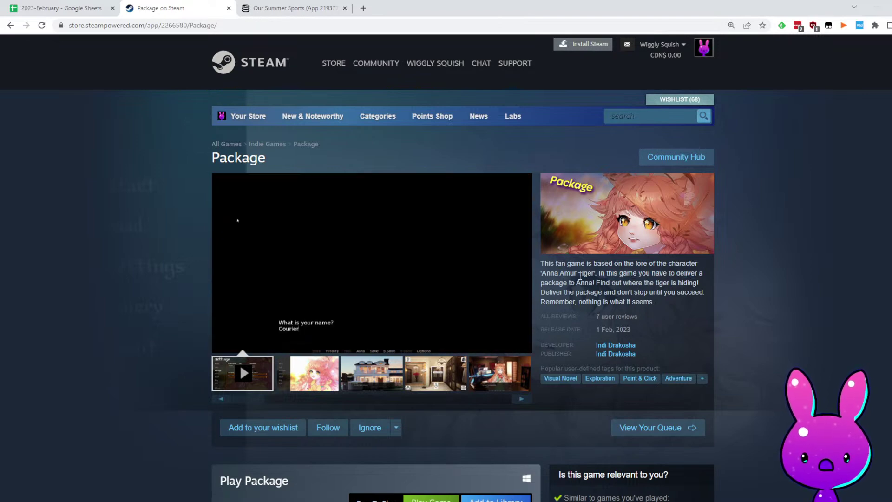
pyautogui.moveTo(587, 292); pyautogui.dragTo(701, 291)
pyautogui.click(707, 298)
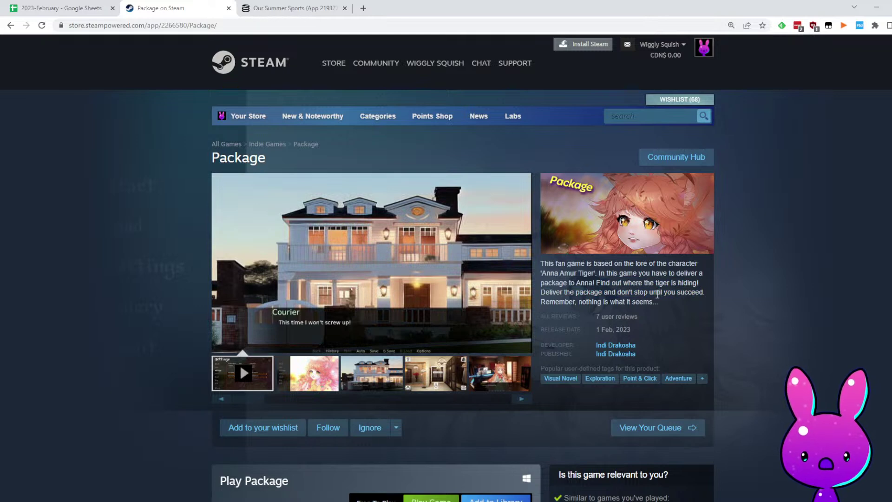
# Skim through Package's trailer, replaying the opening and skipping ahead to the dialogue scenes
pyautogui.moveTo(261, 346)
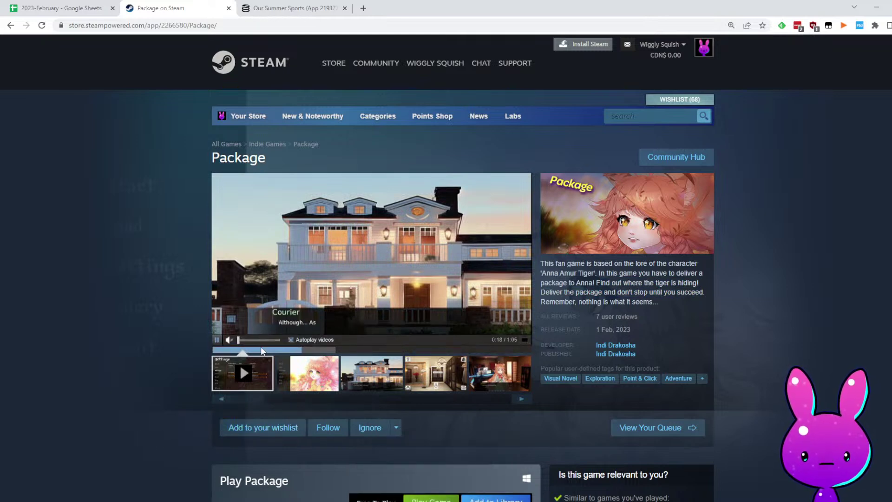
pyautogui.click(225, 350)
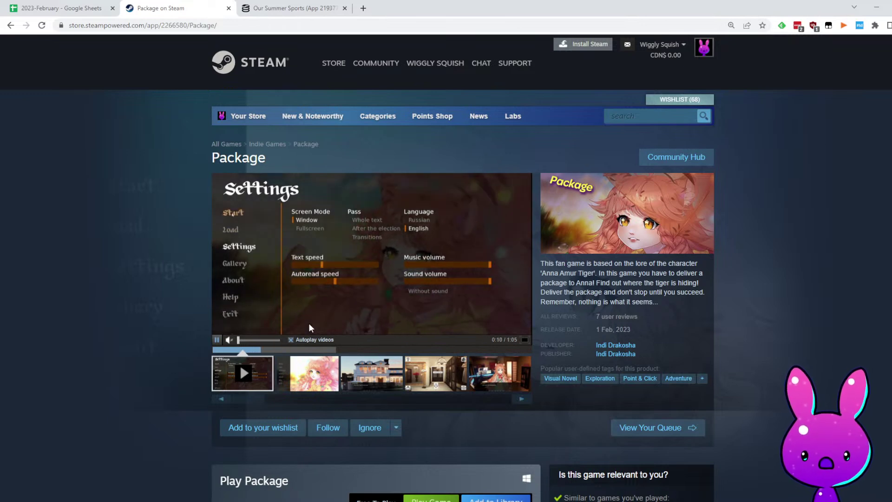
pyautogui.click(284, 350)
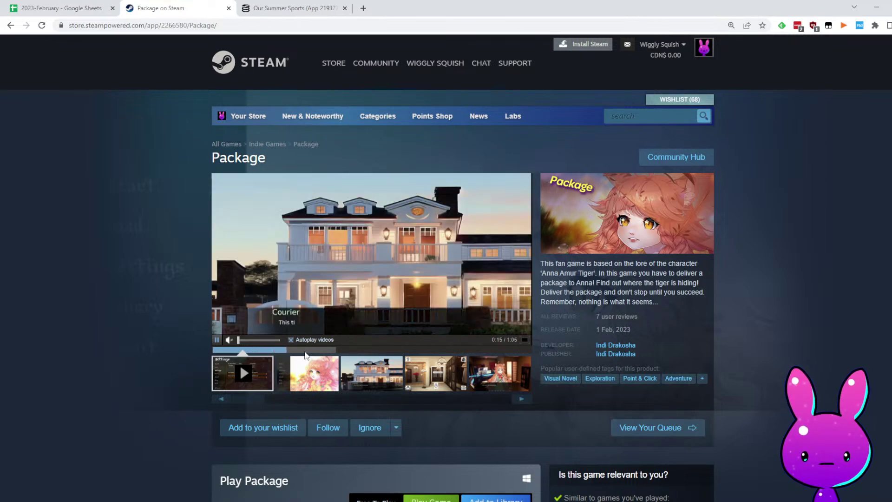
pyautogui.click(329, 349)
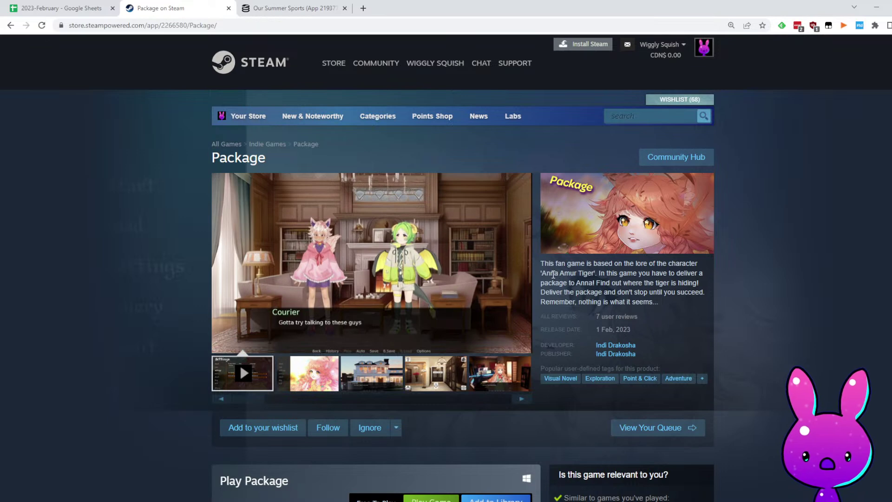
# Search Google for "Anna Amur Tiger" from the description, look through the results including the Fandom wiki page, and close the search
pyautogui.moveTo(541, 273); pyautogui.dragTo(593, 274)
pyautogui.rightClick(588, 275)
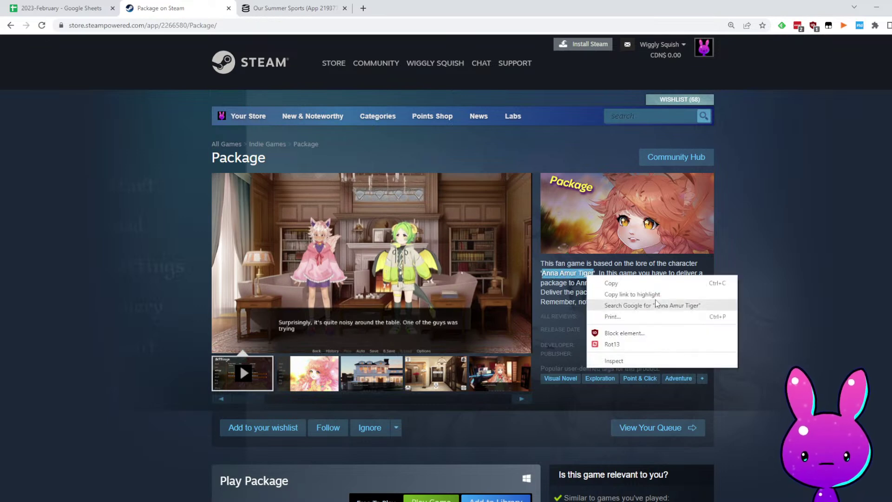
pyautogui.click(632, 304)
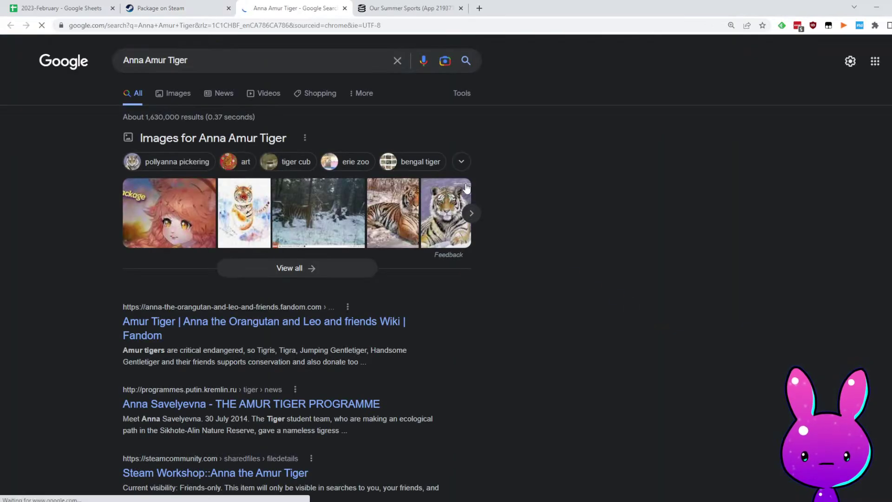
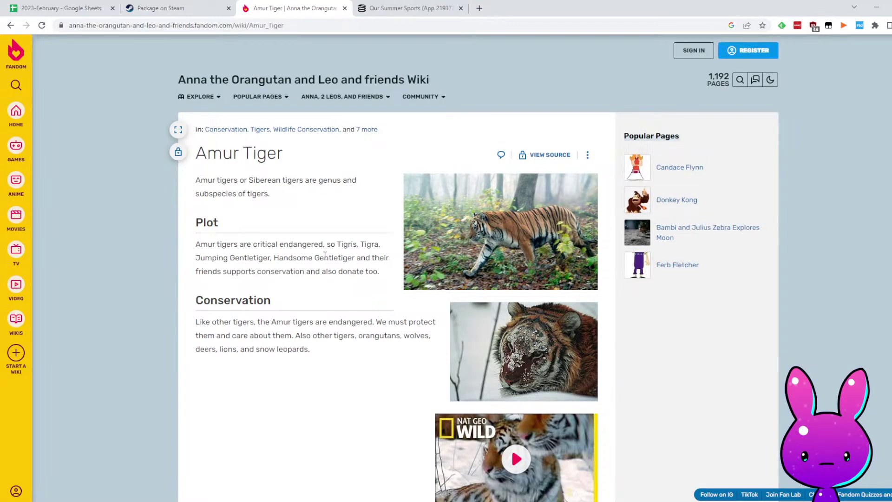
pyautogui.hotkey('alt', 'Left')
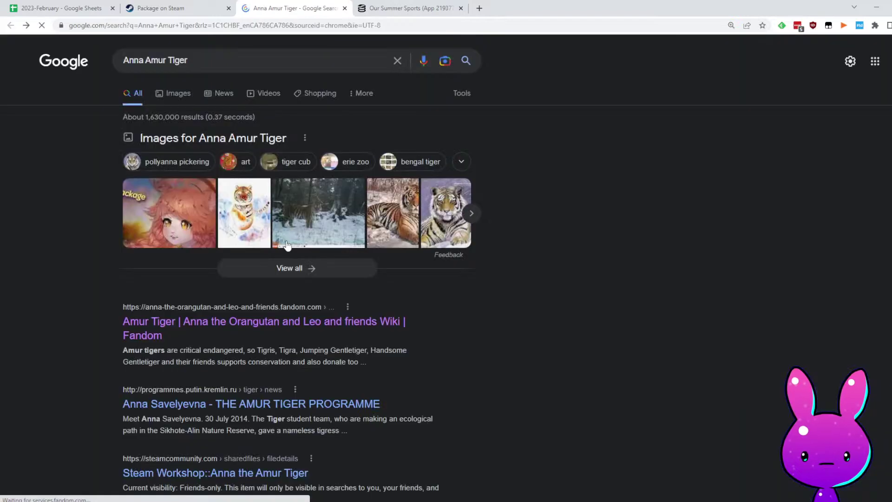
pyautogui.scroll(-5, 467, 371)
pyautogui.scroll(-6, 465, 330)
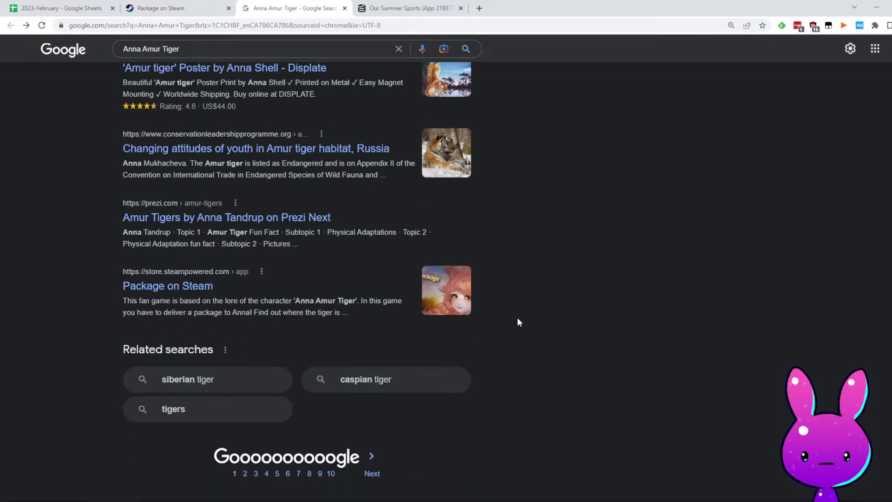
pyautogui.scroll(7, 517, 319)
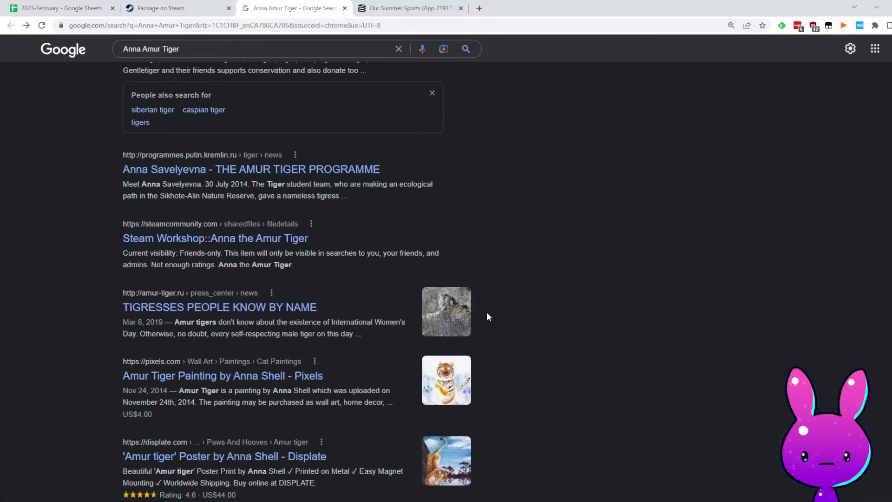
pyautogui.scroll(5, 486, 315)
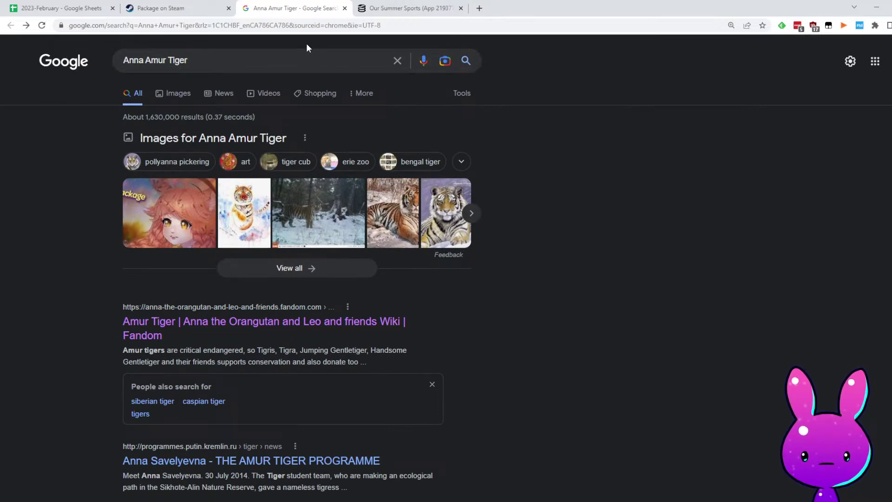
pyautogui.middleClick(285, 4)
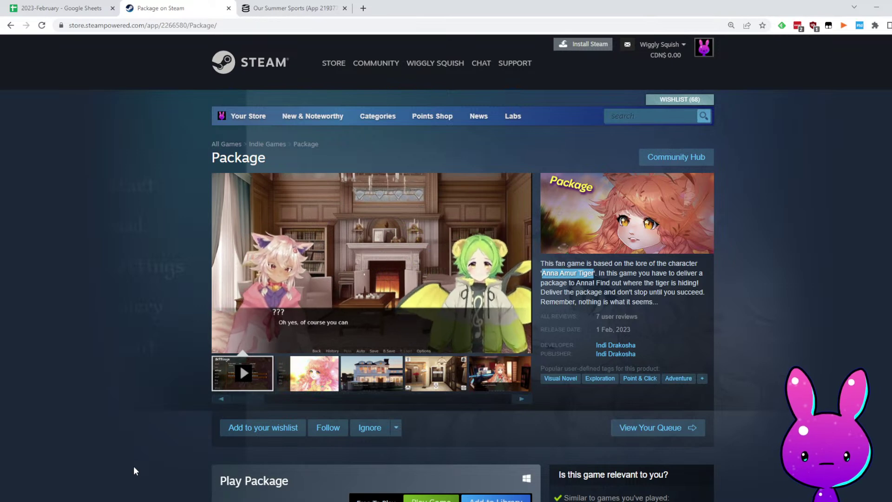
# View the last screenshots in Package's store gallery
pyautogui.click(378, 395)
pyautogui.click(389, 399)
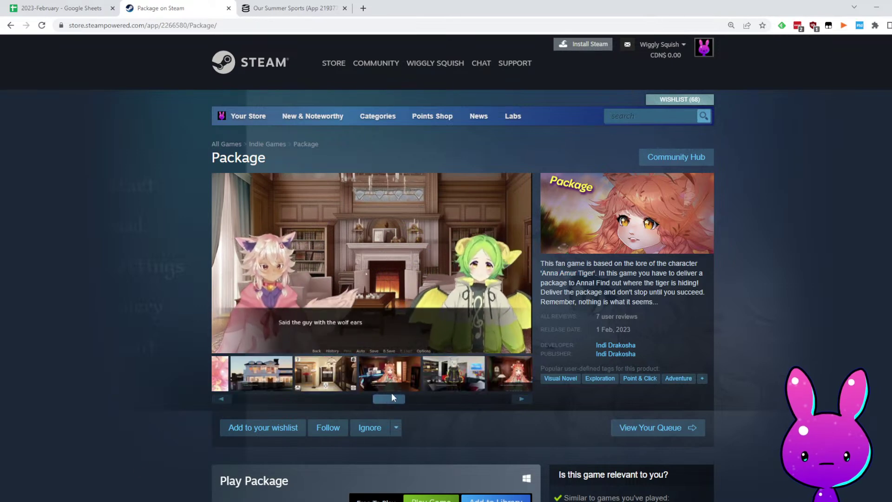
pyautogui.click(494, 382)
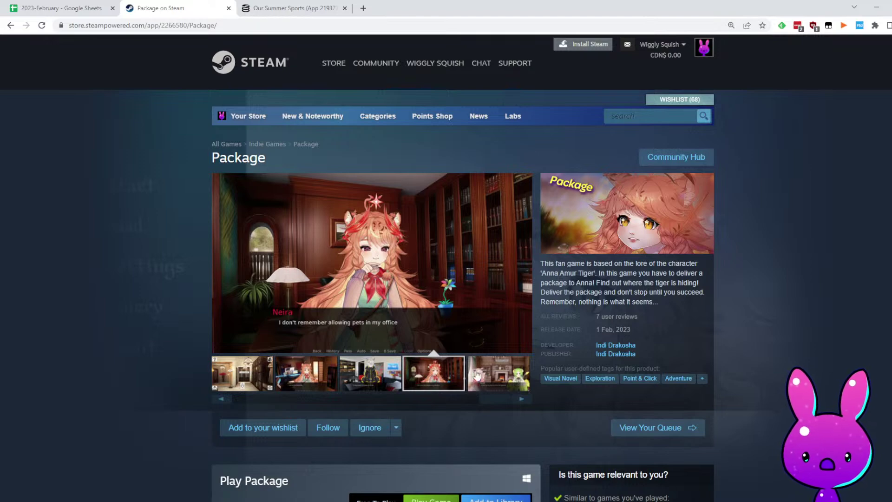
pyautogui.click(502, 369)
# Read the About This Game section on Package's store page, including the notes on character lore and rights
pyautogui.scroll(-4, 674, 343)
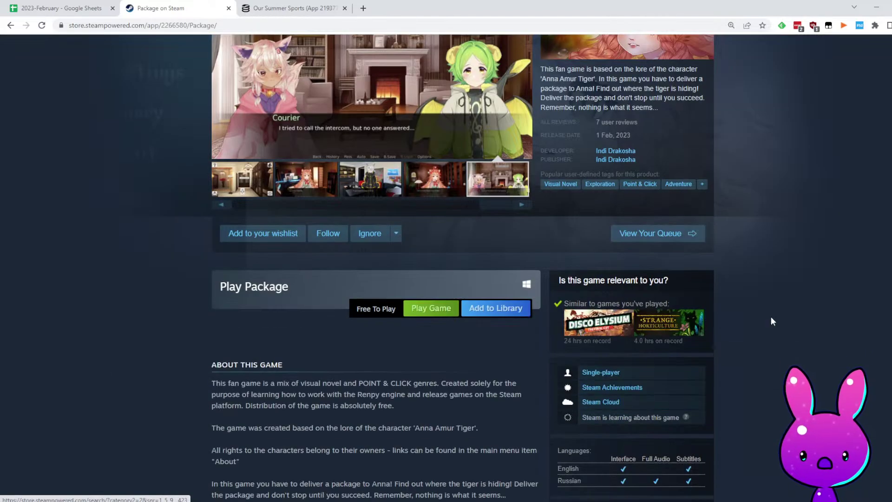
pyautogui.scroll(3, 733, 306)
pyautogui.scroll(-2, 709, 274)
pyautogui.scroll(-5, 618, 330)
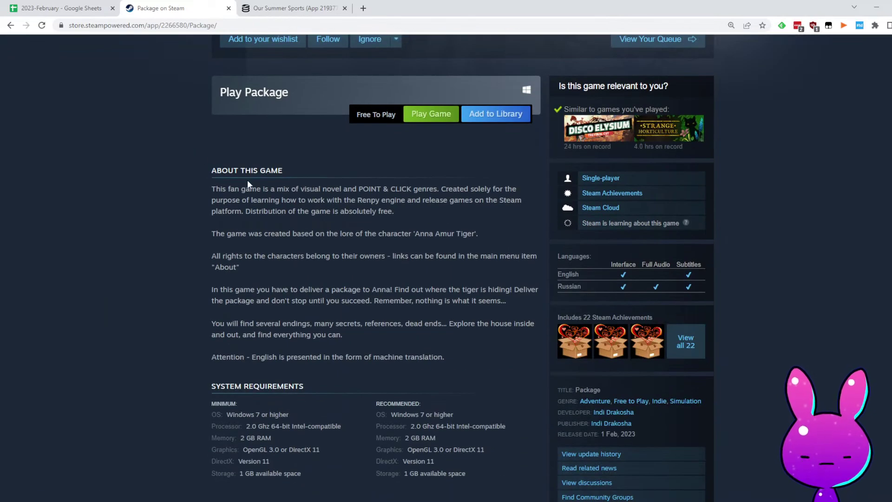
pyautogui.moveTo(344, 239); pyautogui.dragTo(419, 237)
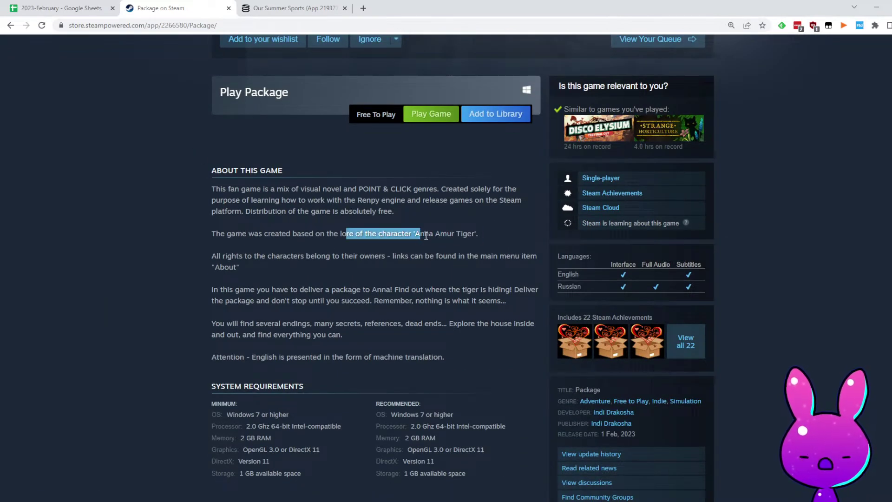
pyautogui.click(469, 249)
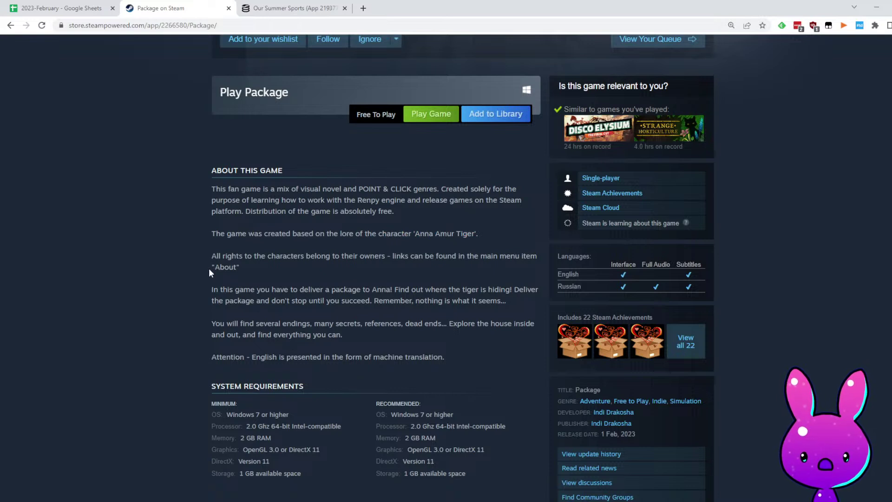
pyautogui.moveTo(263, 251); pyautogui.dragTo(445, 280)
pyautogui.click(422, 252)
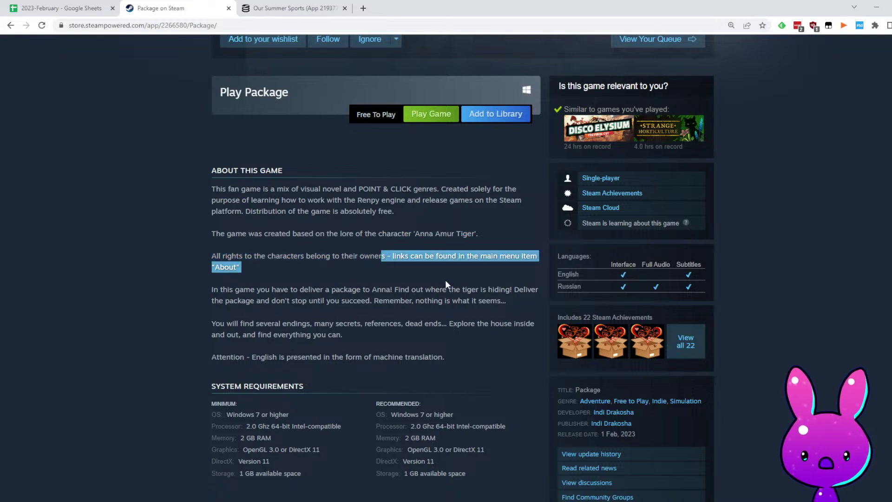
pyautogui.click(429, 286)
pyautogui.scroll(6, 389, 282)
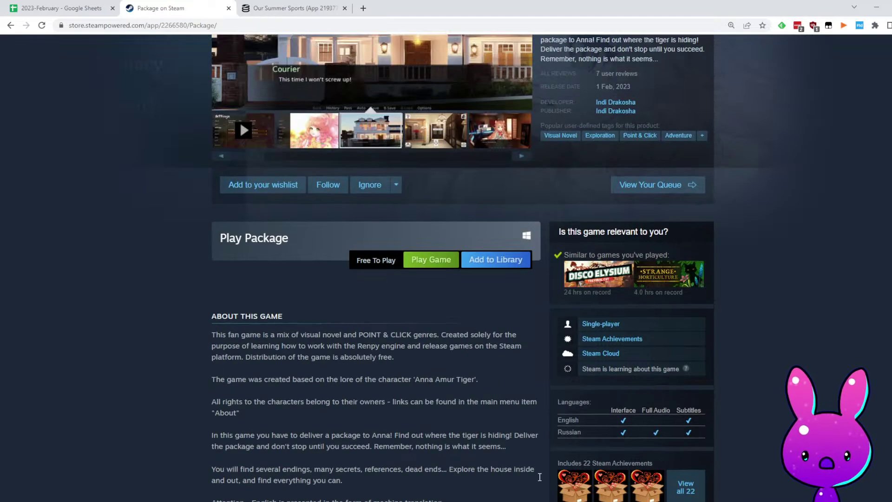
pyautogui.scroll(2, 519, 363)
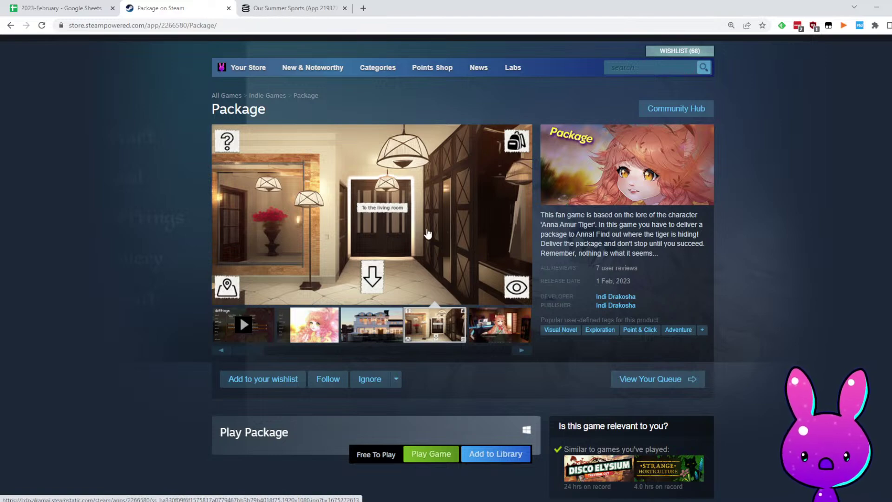
# Read the English customer reviews at the end of Package's store page
pyautogui.scroll(-20, 448, 197)
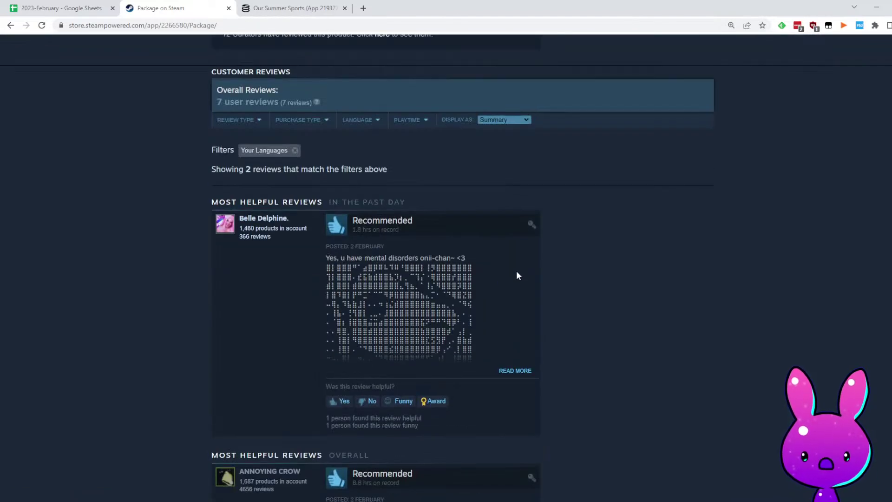
pyautogui.scroll(-1, 469, 309)
pyautogui.scroll(-5, 498, 324)
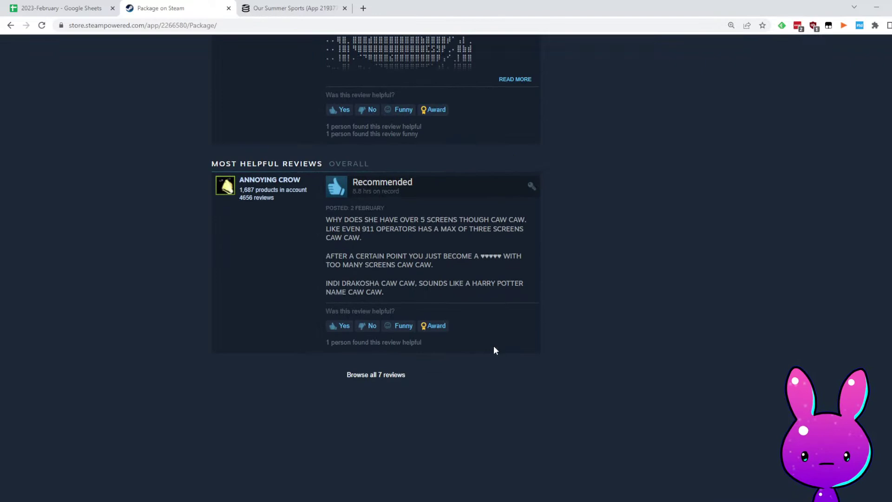
pyautogui.moveTo(332, 220); pyautogui.dragTo(517, 221)
pyautogui.click(507, 226)
pyautogui.moveTo(350, 228); pyautogui.dragTo(507, 239)
pyautogui.click(478, 275)
pyautogui.moveTo(327, 251); pyautogui.dragTo(462, 260)
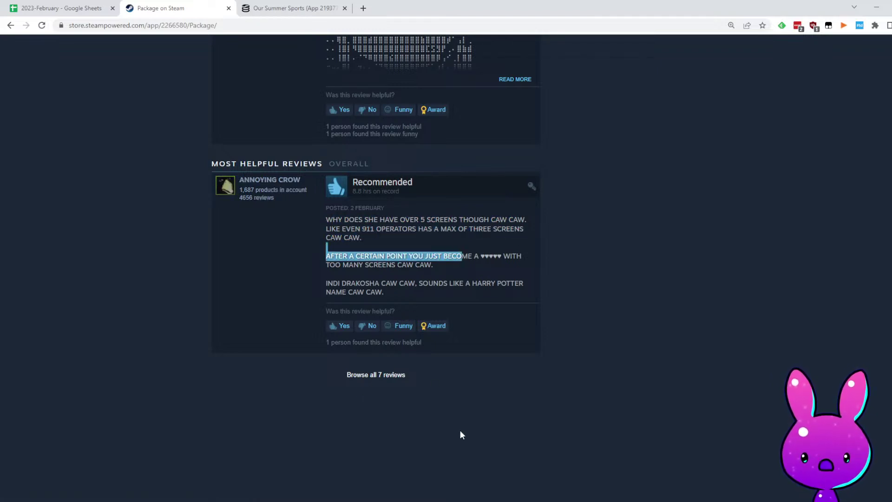
# Show Package's reviews in all languages, skim through them, and return to the page's upper part
pyautogui.scroll(15, 260, 325)
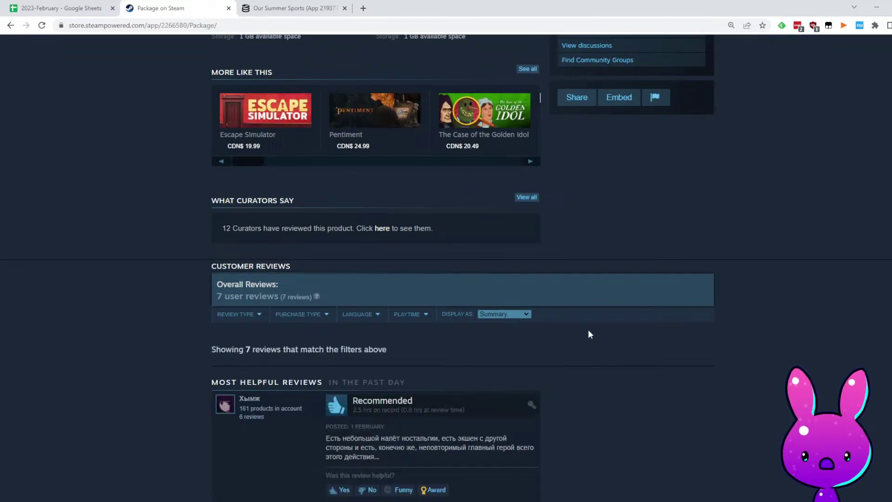
pyautogui.scroll(-6, 596, 324)
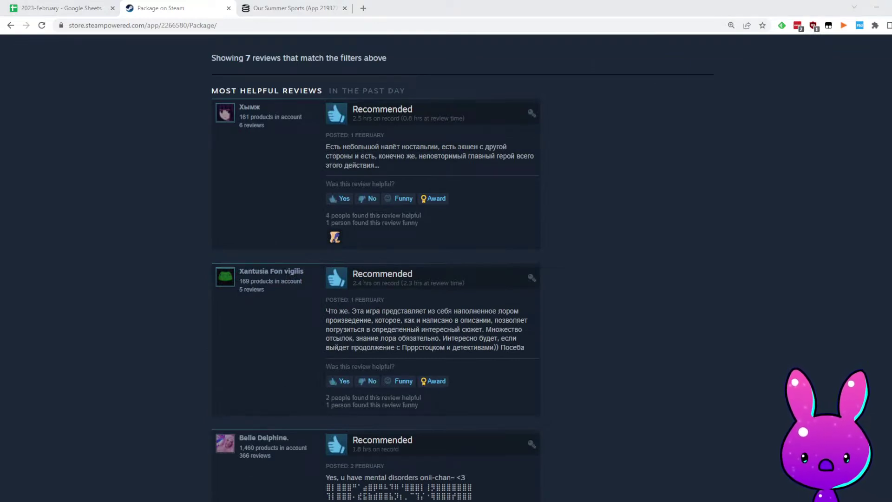
pyautogui.scroll(-14, 254, 460)
pyautogui.scroll(-6, 484, 373)
pyautogui.scroll(20, 475, 376)
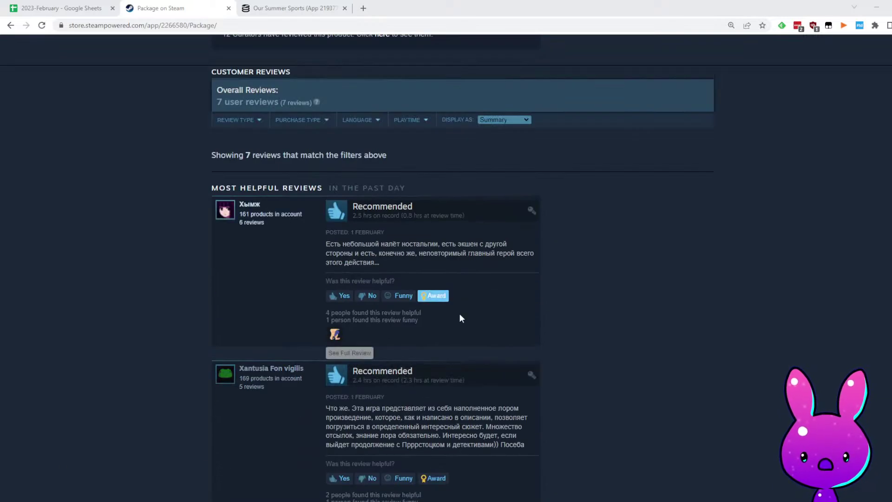
pyautogui.scroll(18, 447, 289)
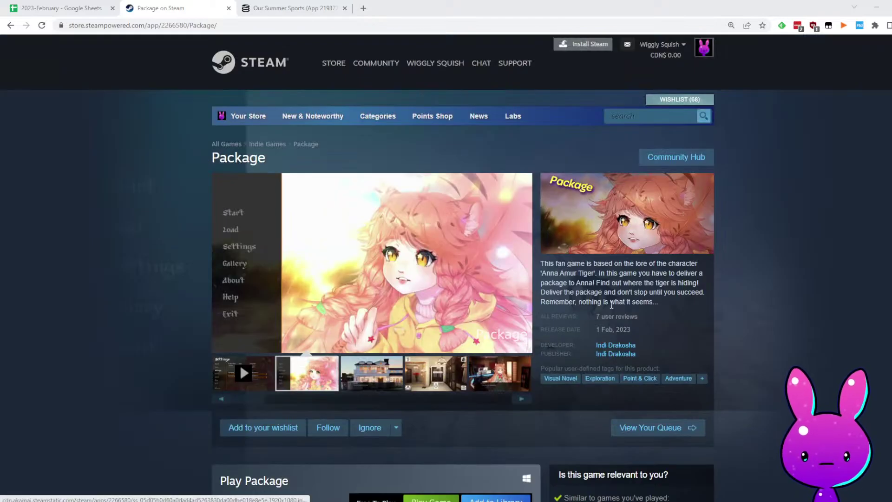
pyautogui.scroll(-4, 576, 349)
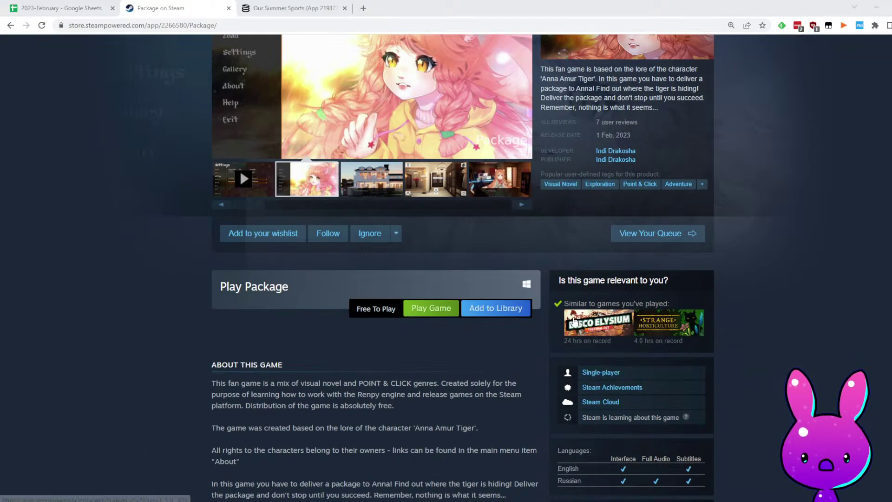
# Open Package's SteamDB charts page using app ID 2266580 from its store address
pyautogui.click(176, 25)
pyautogui.doubleClick(196, 25)
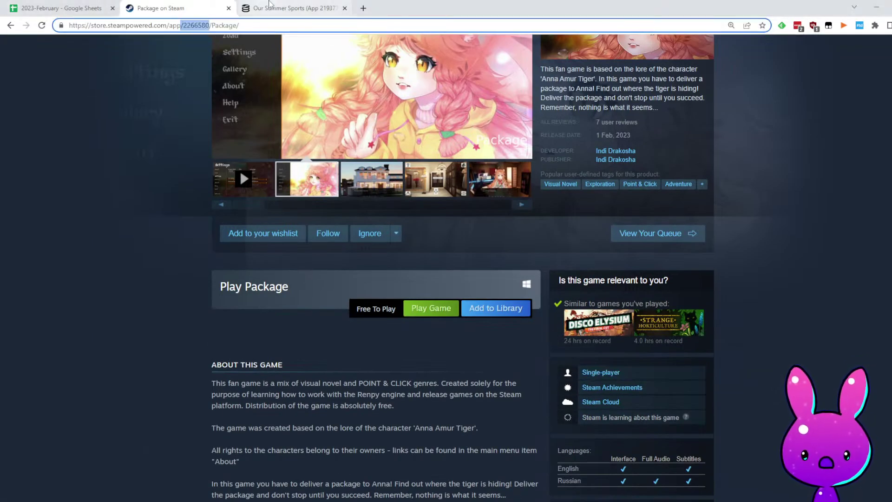
pyautogui.hotkey('ctrl', 'c')
pyautogui.click(293, 8)
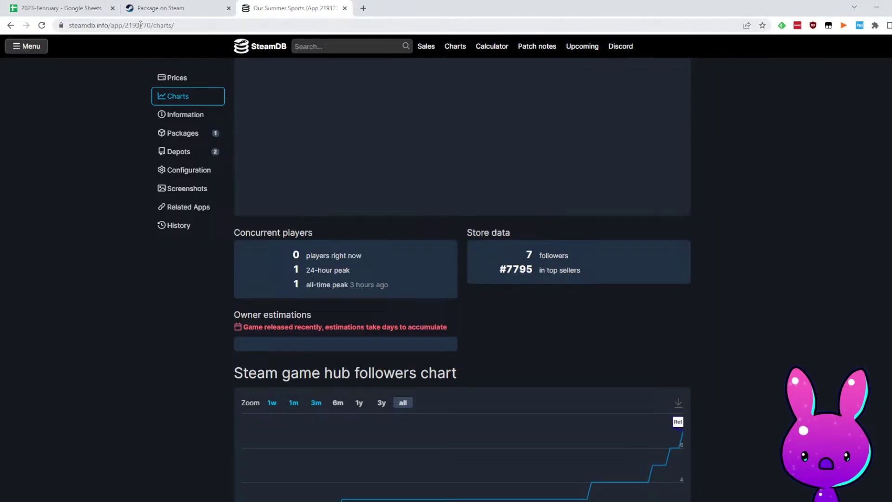
pyautogui.click(165, 25)
pyautogui.doubleClick(165, 25)
pyautogui.hotkey('ctrl', 'v')
pyautogui.press('Return')
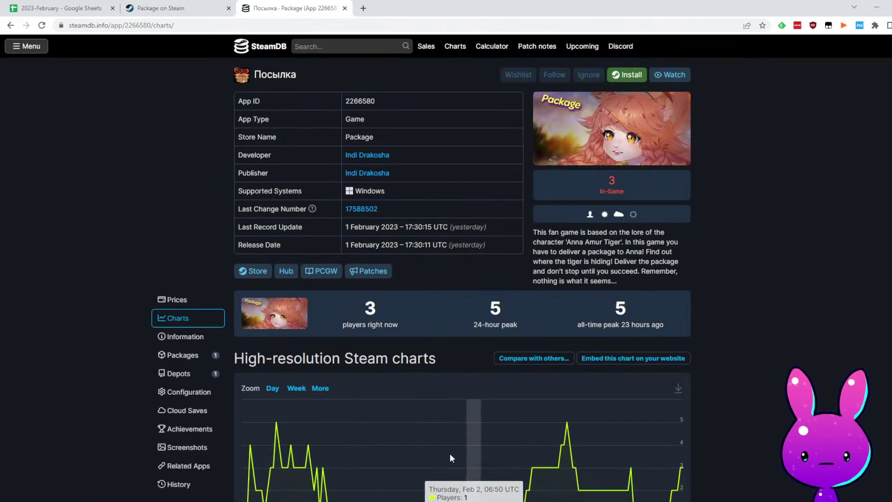
# Find the start of Package's SteamDB followers chart and record 1/11/2023 as its Store Release Date in the spreadsheet
pyautogui.scroll(-5, 465, 469)
pyautogui.scroll(4, 488, 478)
pyautogui.hotkey('ctrl', 'shift', 'Tab')
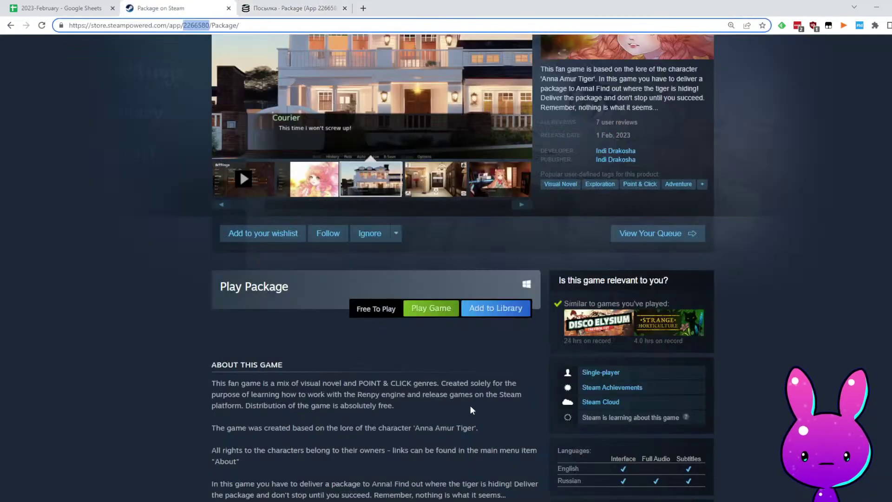
pyautogui.hotkey('ctrl', 'Tab')
pyautogui.scroll(-8, 634, 293)
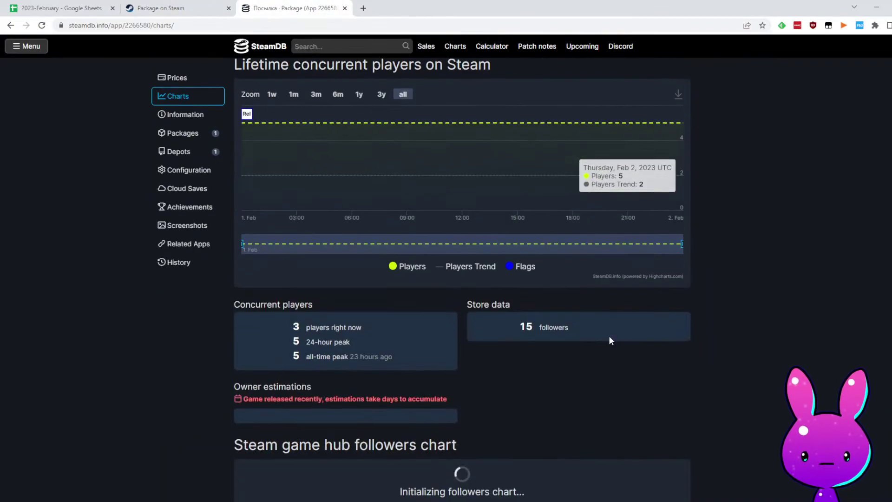
pyautogui.scroll(-6, 619, 362)
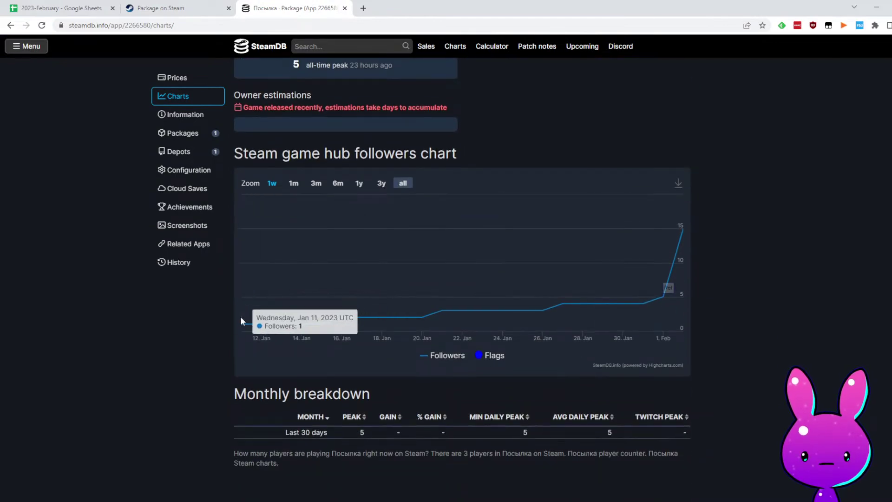
pyautogui.hotkey('ctrl', 'Tab')
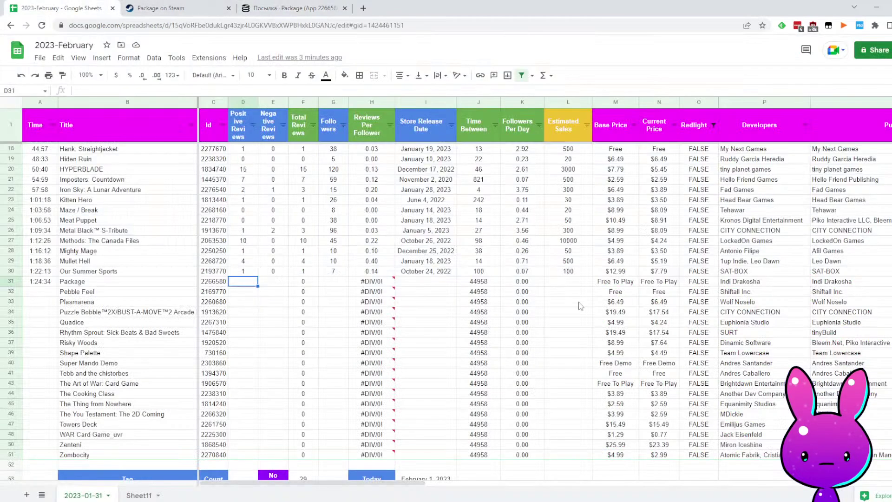
pyautogui.click(434, 280)
pyautogui.write('1/11/2023')
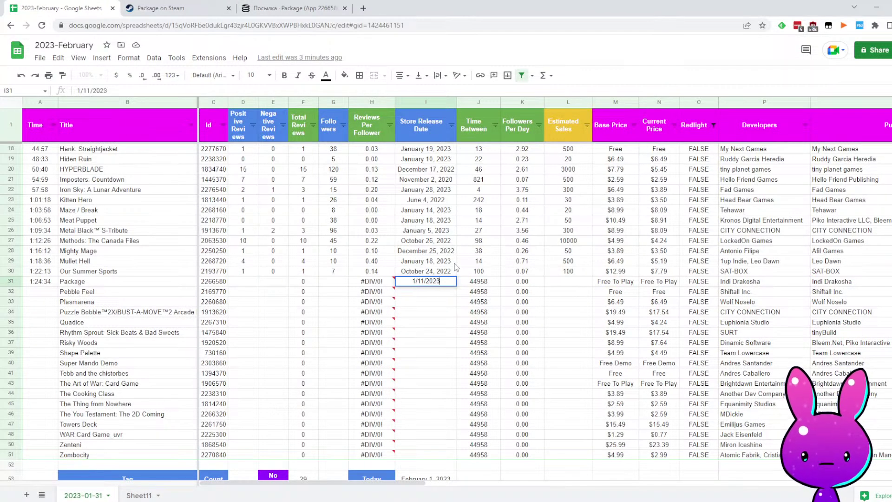
pyautogui.press('Return')
# Record Package's SteamDB follower count of 15 in the Followers column of its spreadsheet row
pyautogui.hotkey('ctrl', 'shift', 'Tab')
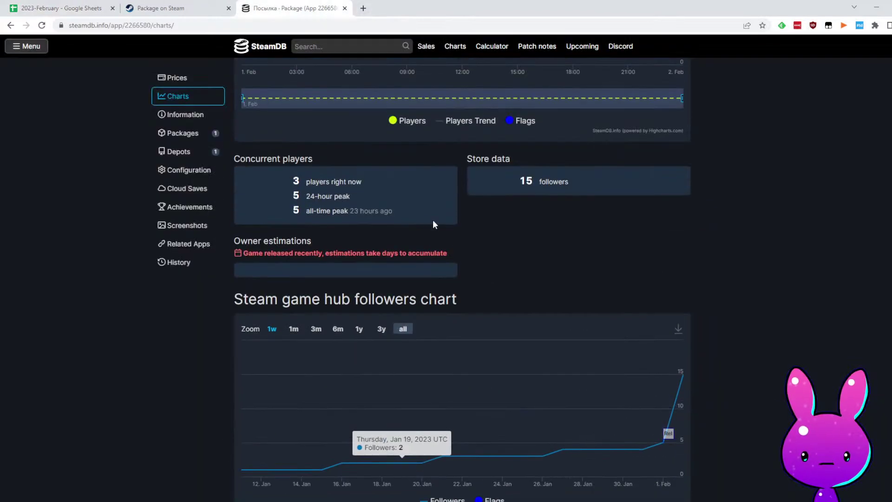
pyautogui.scroll(2, 508, 264)
pyautogui.hotkey('ctrl', 'Tab')
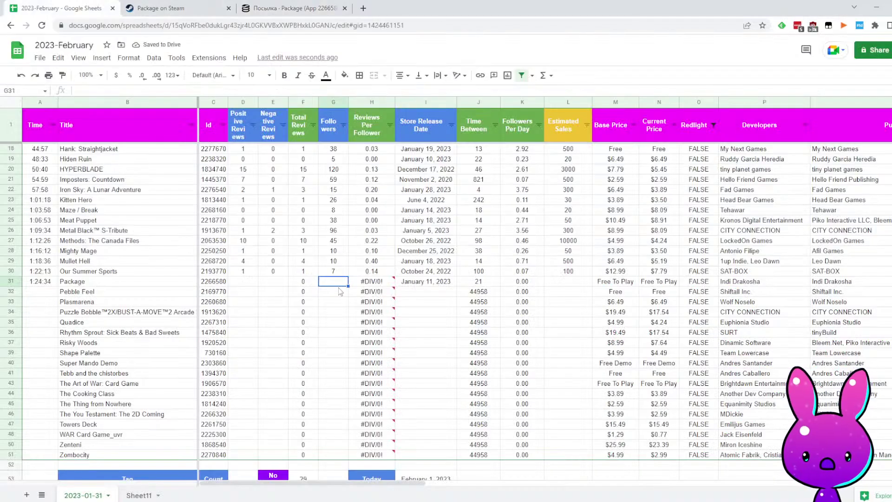
pyautogui.hotkey('ctrl', 'shift', 'Tab')
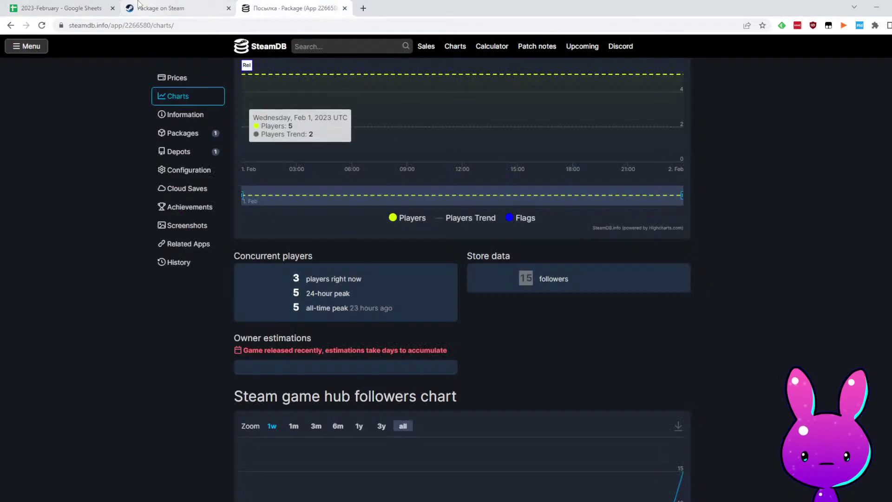
# Check Package's review total on Steam and enter 7 positive and 0 negative reviews in its spreadsheet row
pyautogui.hotkey('ctrl', 'shift', 'Tab')
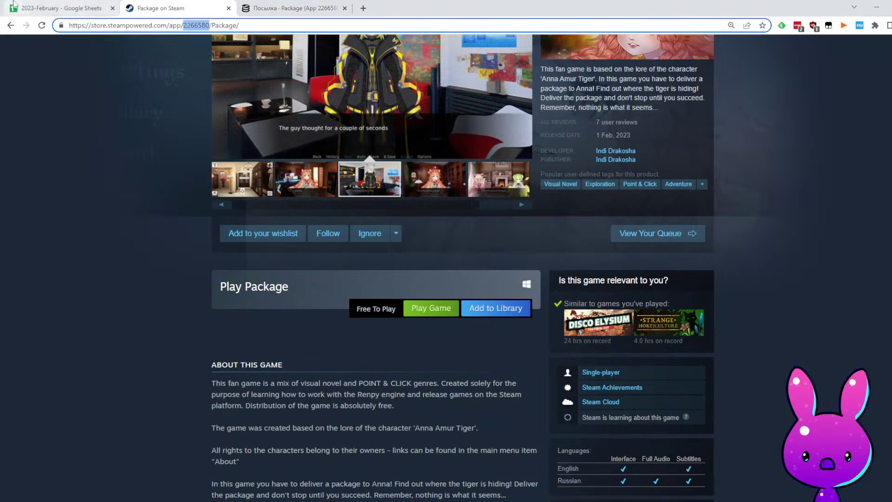
pyautogui.click(61, 7)
pyautogui.press('Left')
pyautogui.press('Left')
pyautogui.press('Left')
pyautogui.press('Left')
pyautogui.press('Right')
pyautogui.write('7')
pyautogui.press('Tab')
pyautogui.write('0')
pyautogui.press('Tab')
pyautogui.press('Tab')
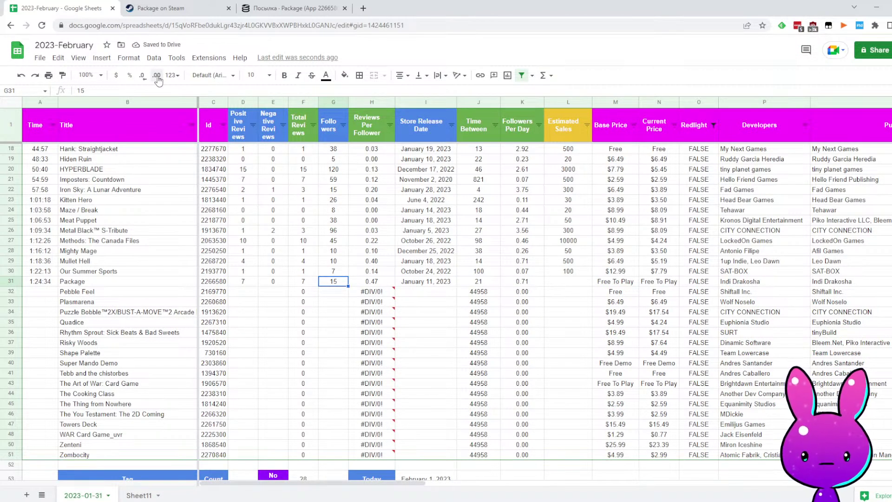
# Look over Package's SteamDB details and its concurrent player and follower charts again
pyautogui.click(288, 8)
pyautogui.scroll(10, 562, 137)
pyautogui.rightClick(626, 153)
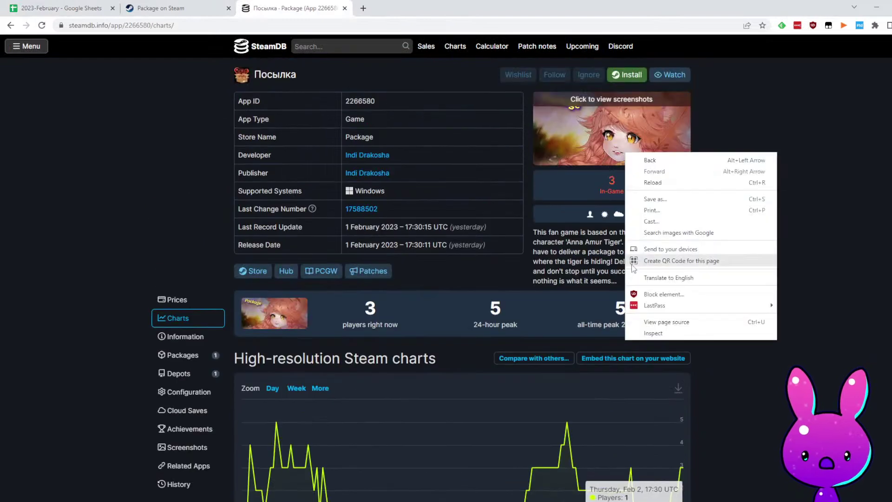
pyautogui.click(817, 136)
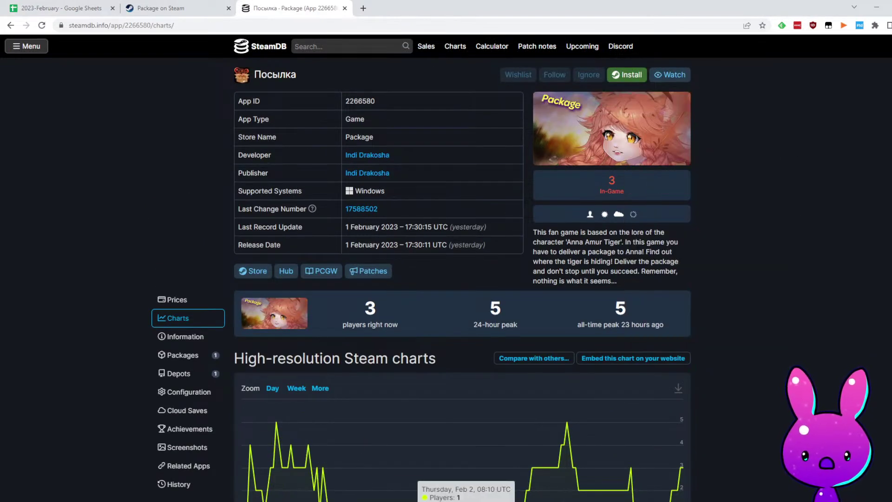
pyautogui.scroll(-6, 625, 388)
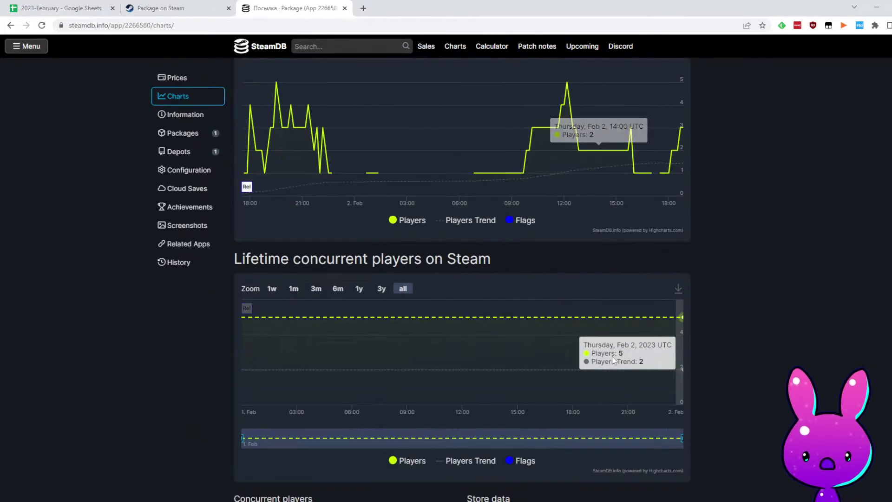
pyautogui.scroll(-10, 613, 359)
# Check Package's empty Estimated Sales cell, then look through the screenshots and details on its Steam store page
pyautogui.click(84, 8)
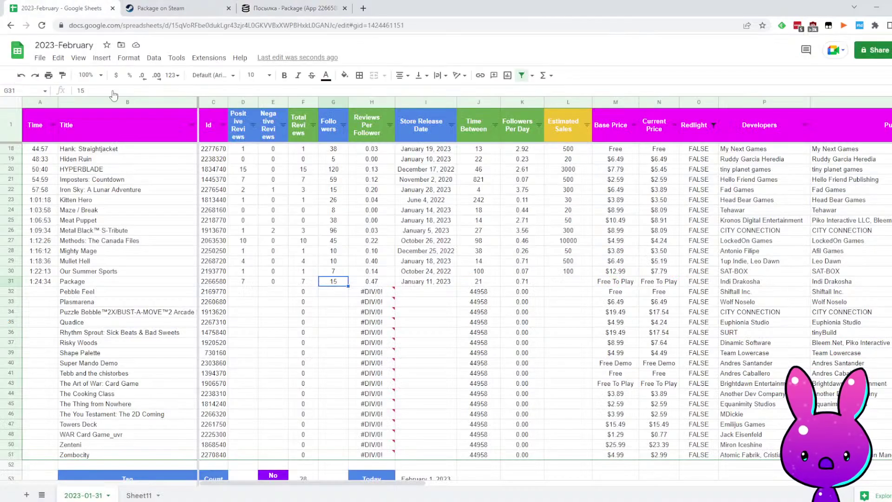
pyautogui.click(598, 285)
pyautogui.click(556, 273)
pyautogui.click(575, 282)
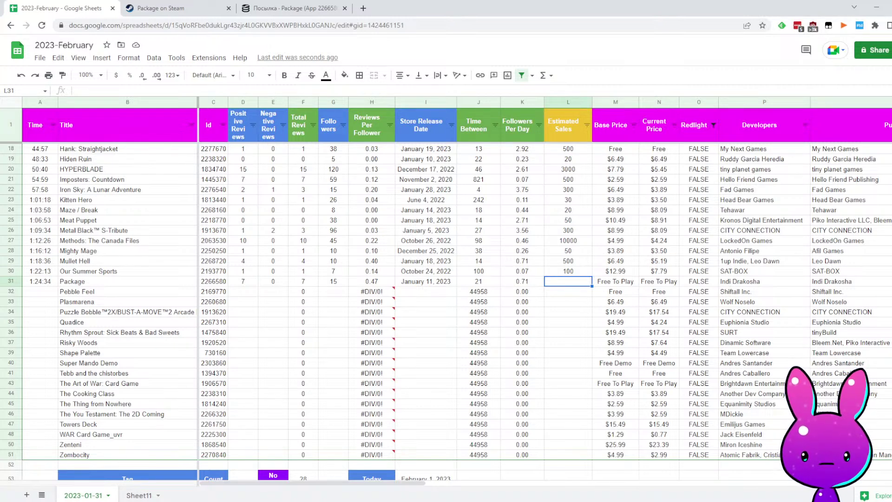
pyautogui.click(155, 8)
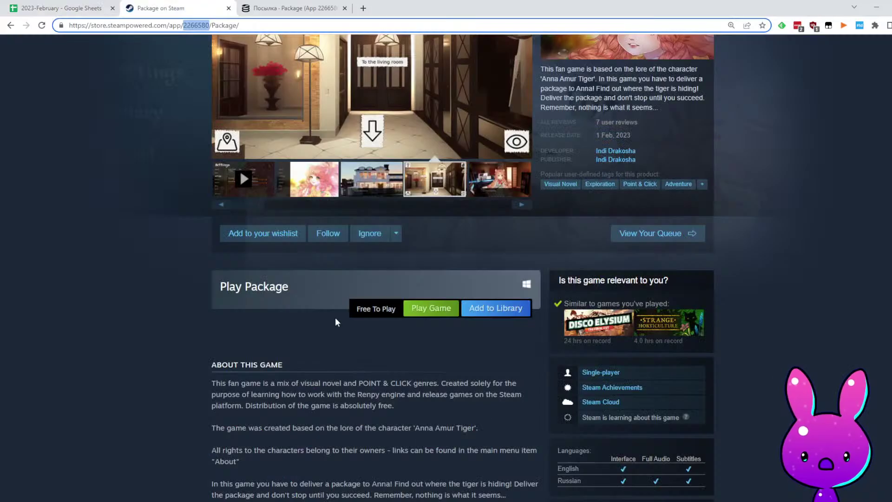
pyautogui.scroll(4, 330, 315)
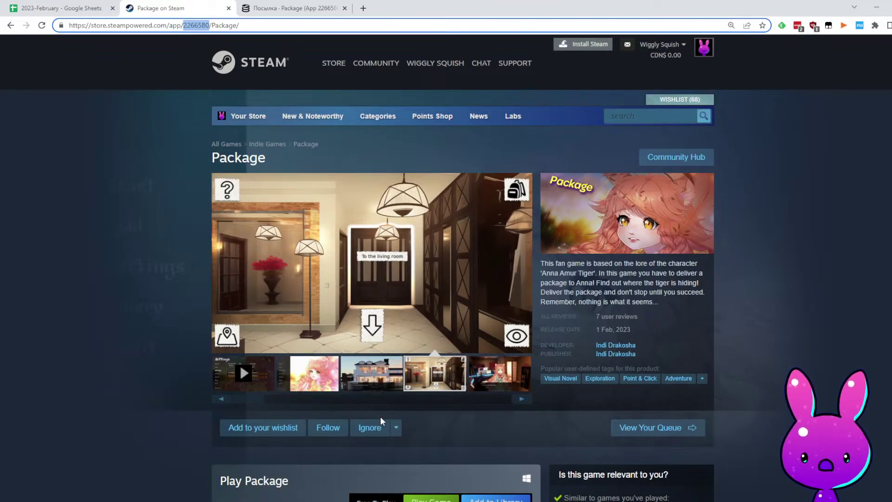
pyautogui.click(308, 388)
pyautogui.click(369, 386)
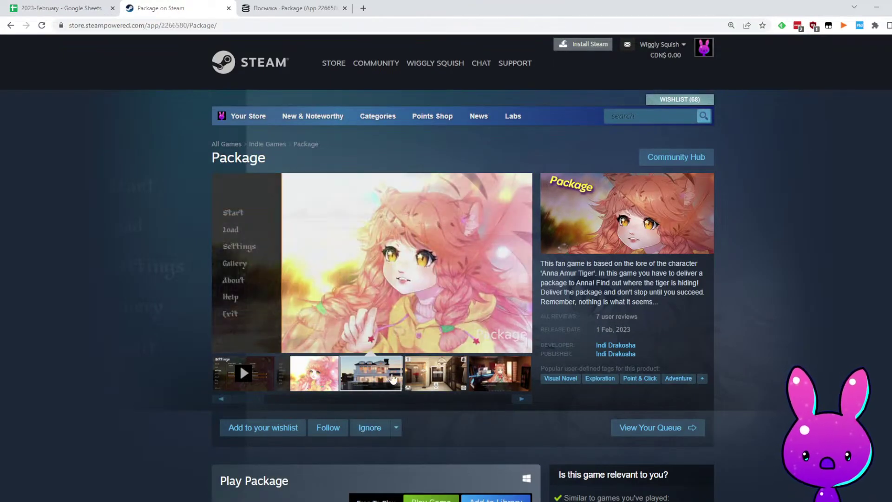
pyautogui.click(421, 388)
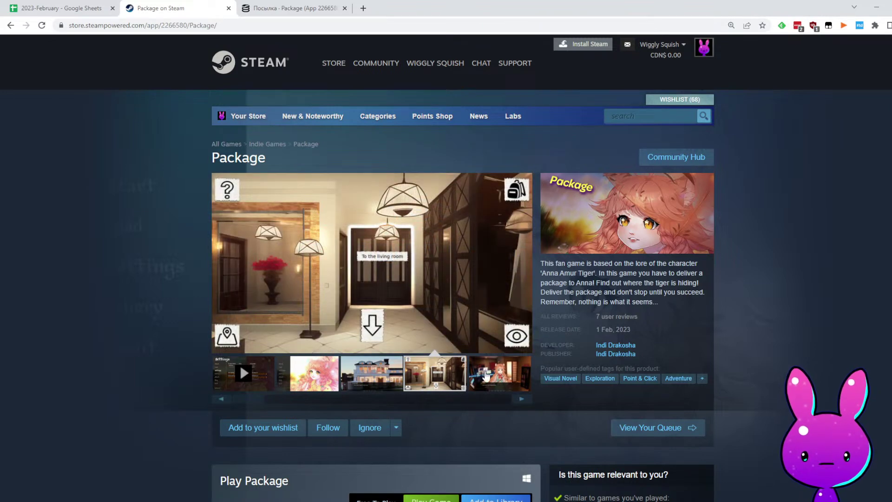
pyautogui.click(499, 374)
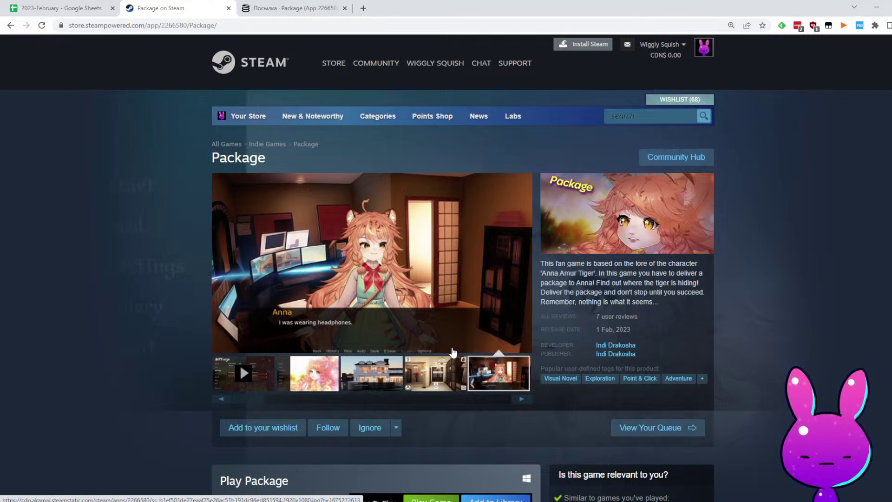
pyautogui.scroll(-4, 453, 351)
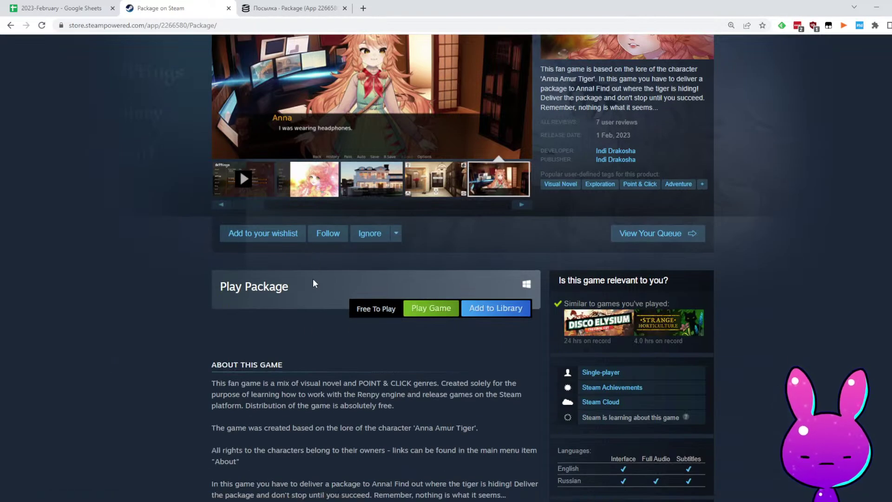
pyautogui.scroll(5, 339, 316)
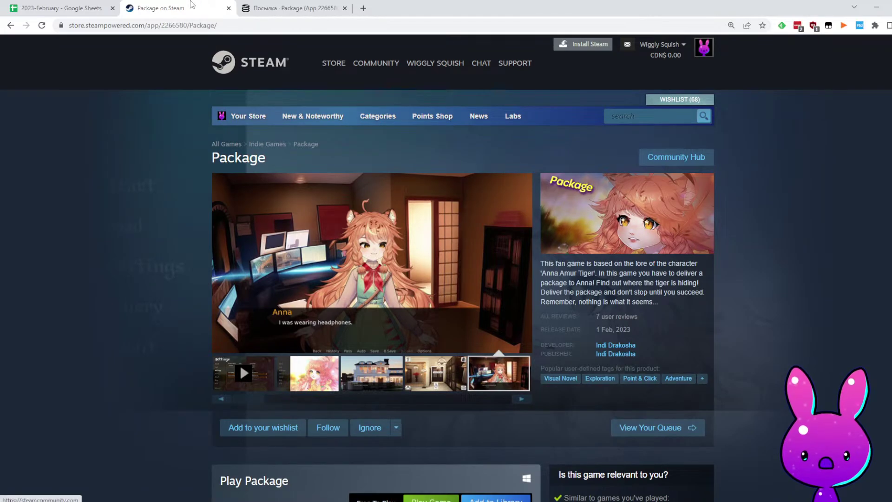
# Enter 500 as Package's Estimated Sales in its spreadsheet row
pyautogui.click(65, 8)
pyautogui.click(615, 281)
pyautogui.click(550, 273)
pyautogui.click(563, 280)
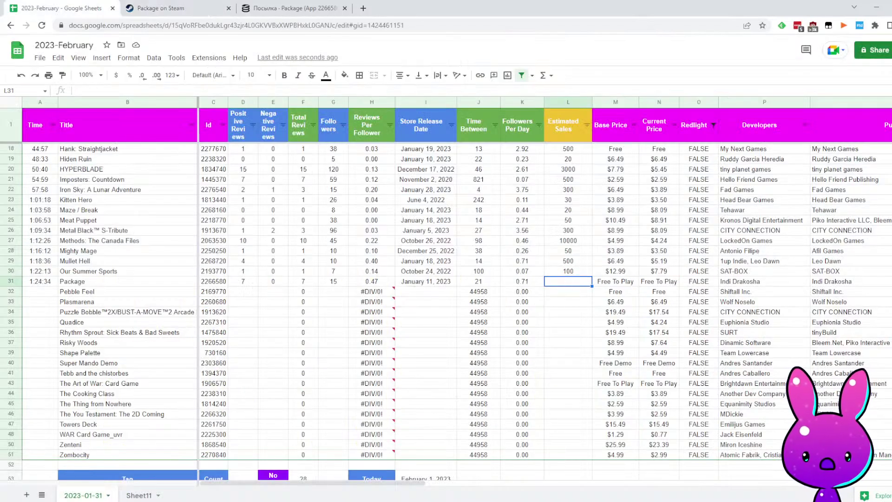
pyautogui.write('500')
pyautogui.press('Return')
# Review Package's completed spreadsheet row from its Time across to its Reviews Per Follower
pyautogui.press('Left')
pyautogui.press('Left')
pyautogui.press('Left')
pyautogui.press('Left')
pyautogui.press('Left')
pyautogui.press('Left')
pyautogui.press('Left')
pyautogui.press('Left')
pyautogui.press('Left')
pyautogui.press('Left')
pyautogui.press('Left')
pyautogui.press('Up')
pyautogui.press('Right')
pyautogui.press('Right')
pyautogui.press('Right')
pyautogui.press('Right')
pyautogui.press('Right')
pyautogui.press('Right')
pyautogui.press('Right')
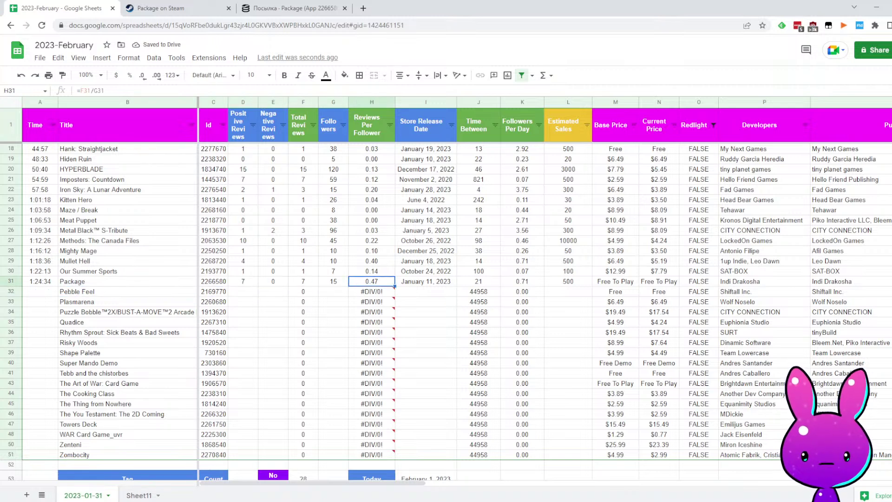
# Enter 1:28:53 as the Time for Pebble Feel in the spreadsheet
pyautogui.press('Home')
pyautogui.press('Down')
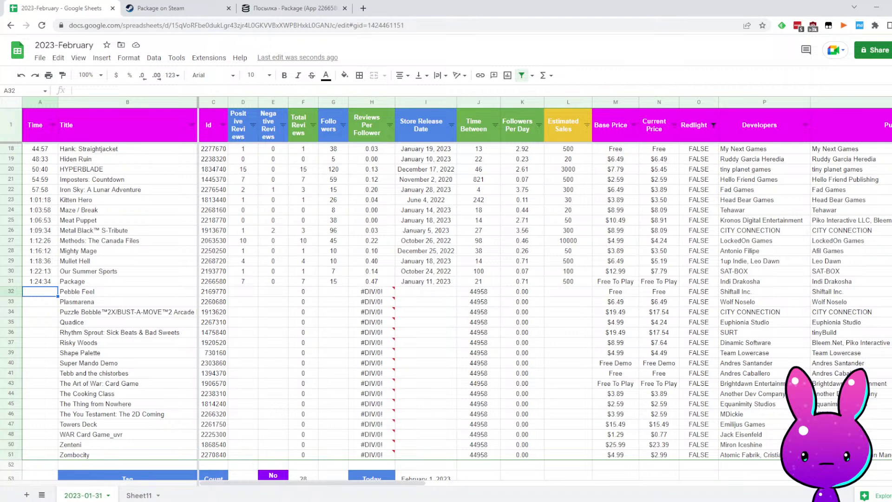
pyautogui.write('1:2')
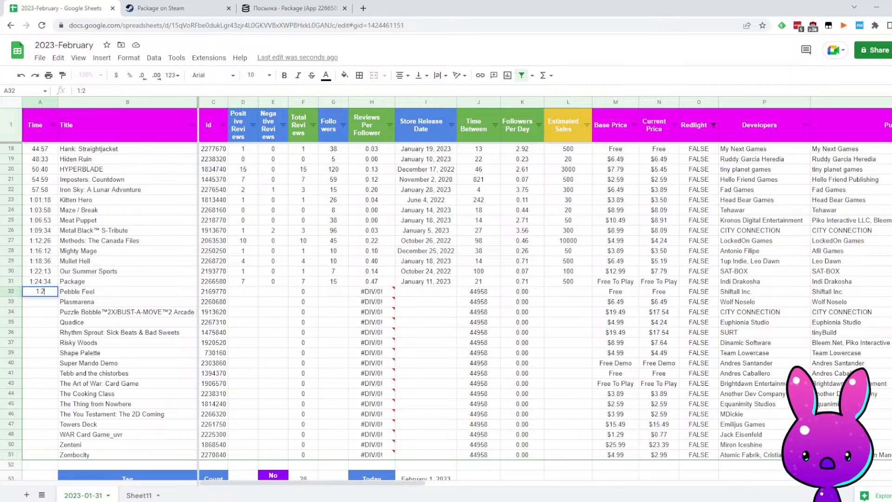
pyautogui.write('8:53')
pyautogui.press('Tab')
# Copy Pebble Feel's app ID 2169770 from the spreadsheet and open its Steam store page with it
pyautogui.press('Right')
pyautogui.press('Right')
pyautogui.press('Left')
pyautogui.press('Return')
pyautogui.hotkey('ctrl', 'a')
pyautogui.hotkey('ctrl', 'c')
pyautogui.press('Return')
pyautogui.press('Right')
pyautogui.press('Right')
pyautogui.press('Right')
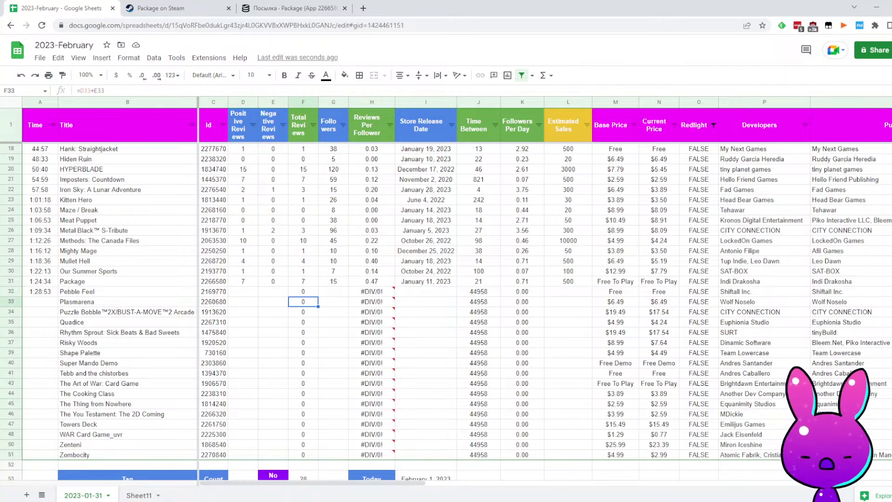
pyautogui.scroll(-1, 716, 234)
pyautogui.click(717, 238)
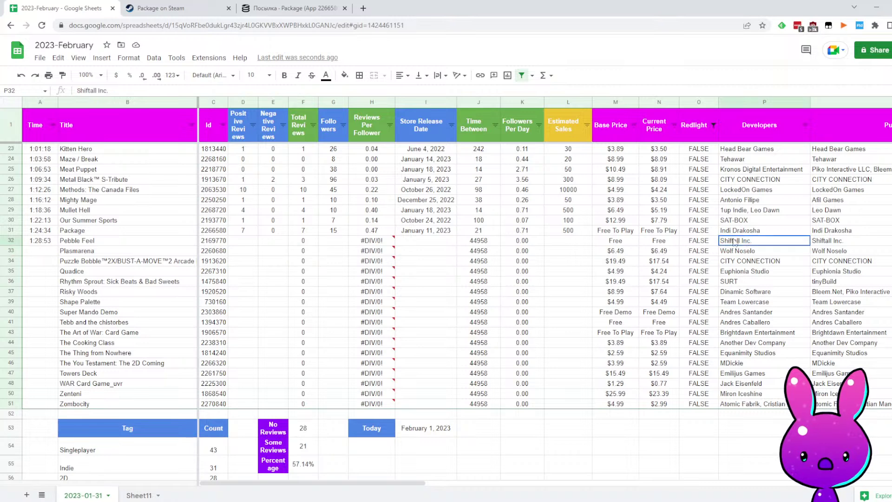
pyautogui.hotkey('shift', 'Right')
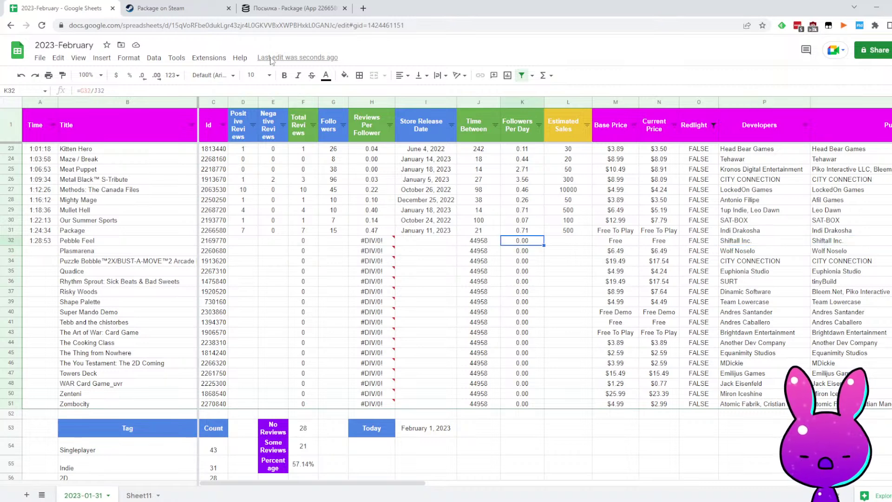
pyautogui.click(160, 8)
pyautogui.hotkey('ctrl', 'v')
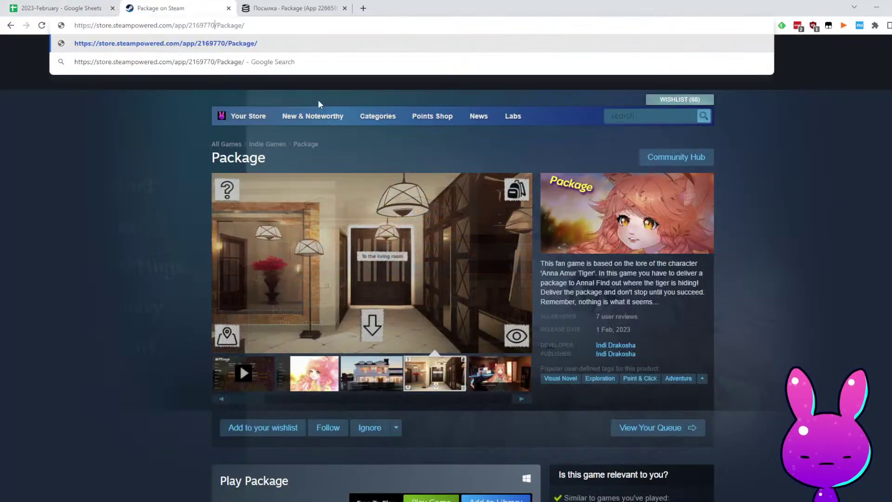
pyautogui.press('Return')
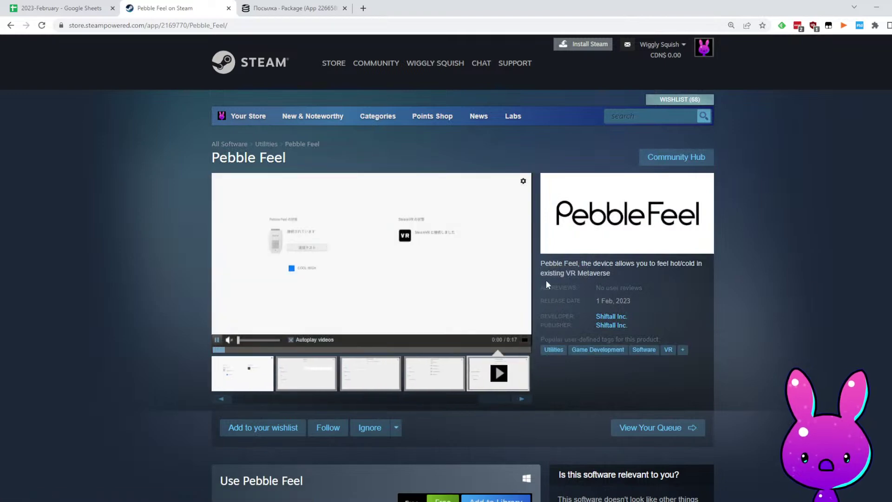
# Read Pebble Feel's short description, its About This Software text and the details on its Steam page
pyautogui.moveTo(600, 264); pyautogui.dragTo(706, 272)
pyautogui.click(682, 284)
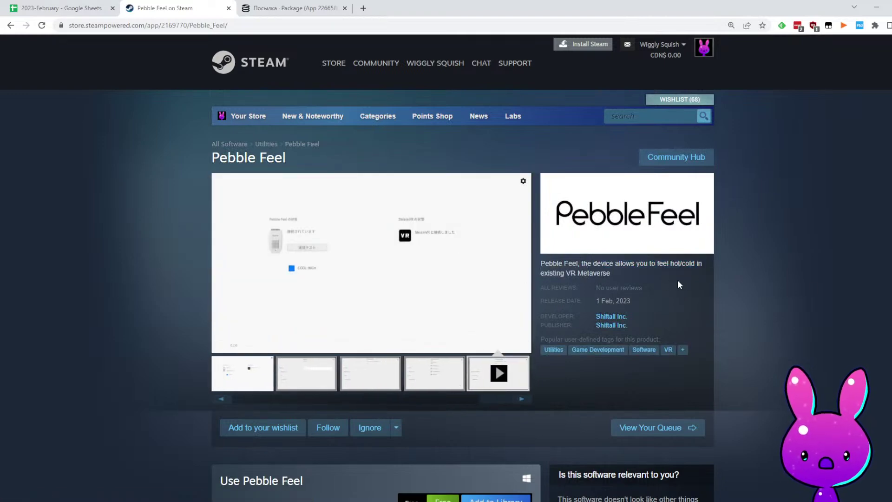
pyautogui.moveTo(625, 279); pyautogui.dragTo(599, 274)
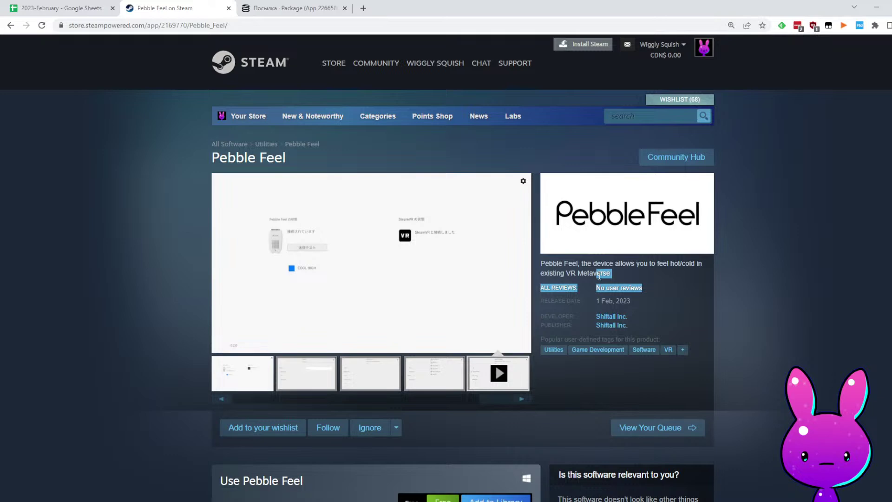
pyautogui.scroll(-4, 566, 406)
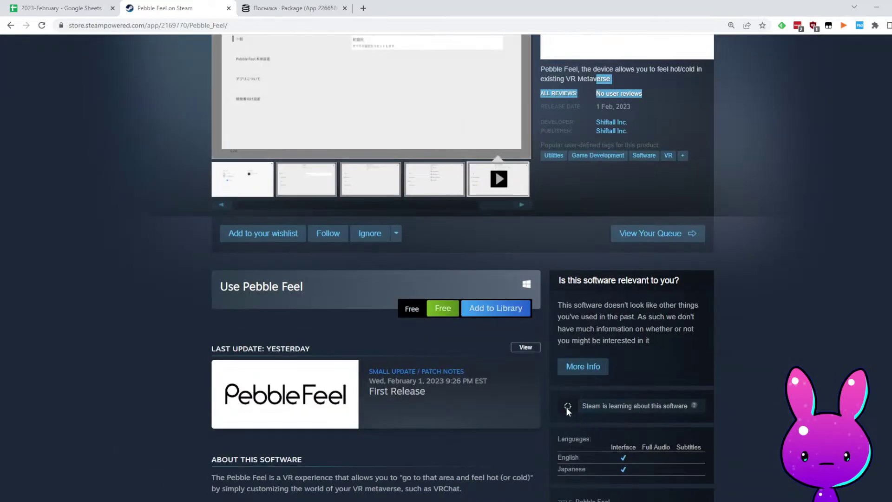
pyautogui.scroll(-3, 566, 407)
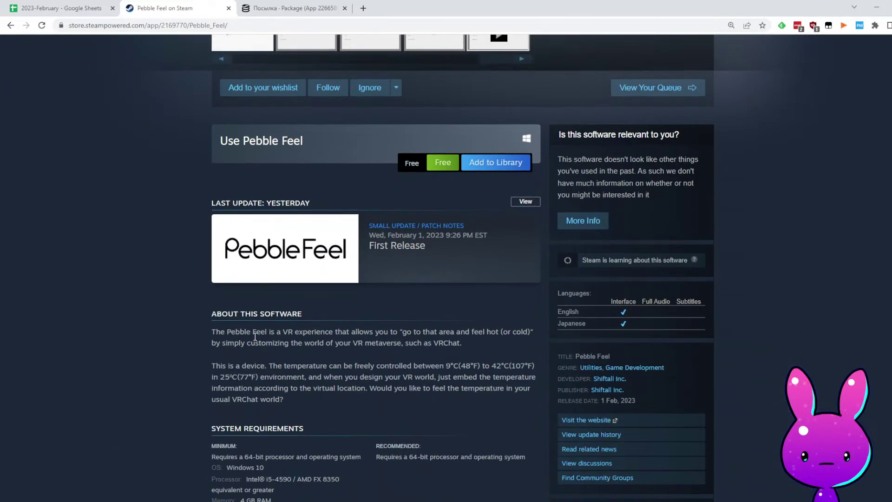
pyautogui.moveTo(228, 345); pyautogui.dragTo(460, 352)
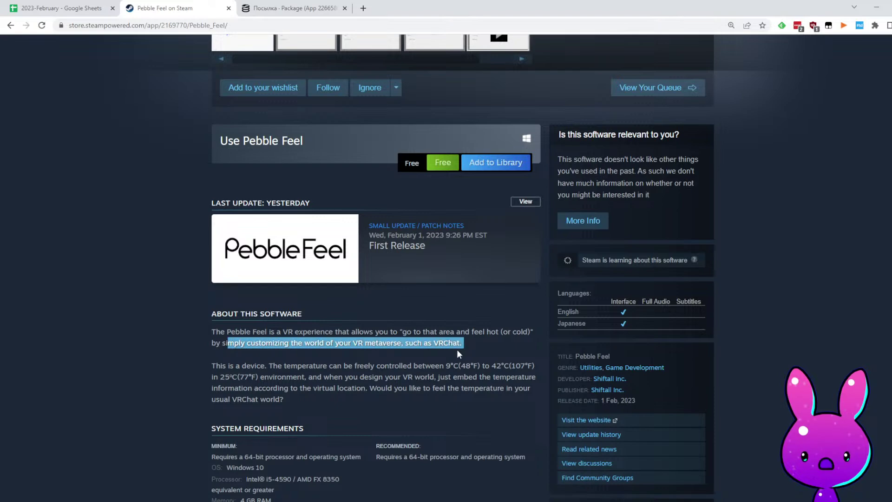
pyautogui.scroll(-8, 425, 434)
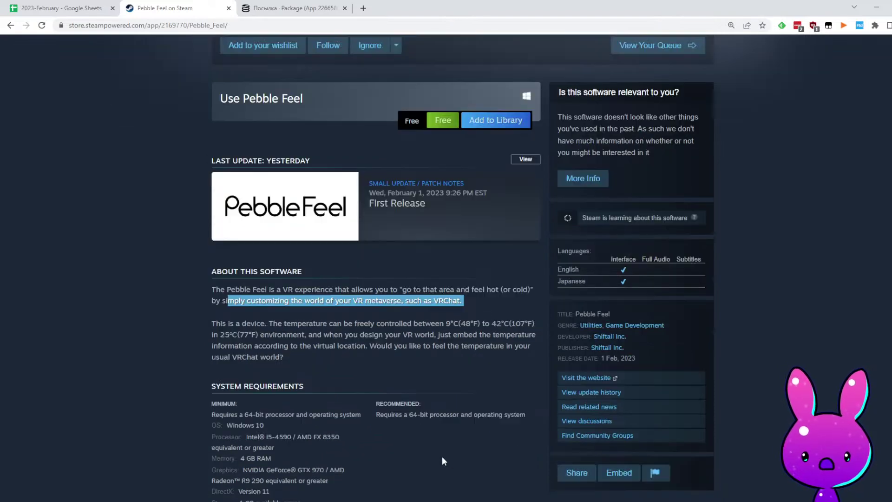
pyautogui.scroll(3, 641, 300)
pyautogui.scroll(10, 641, 300)
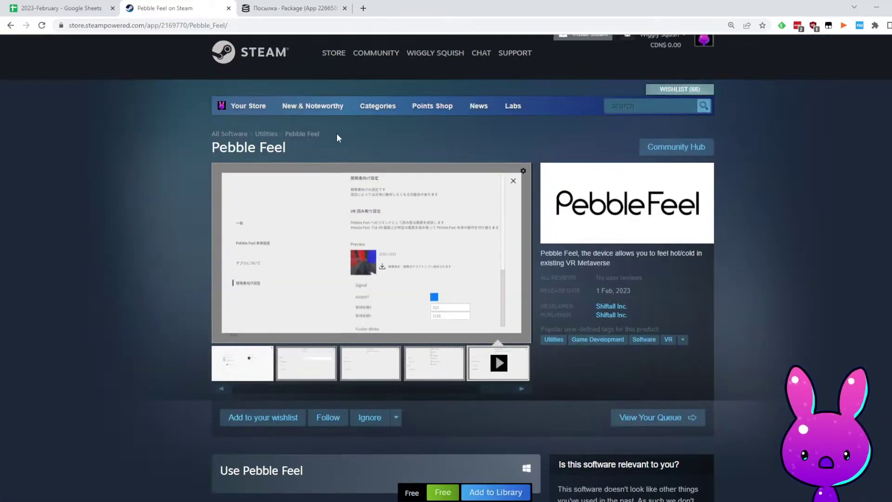
# Delete the Pebble Feel row from the 2023-February spreadsheet
pyautogui.click(111, 5)
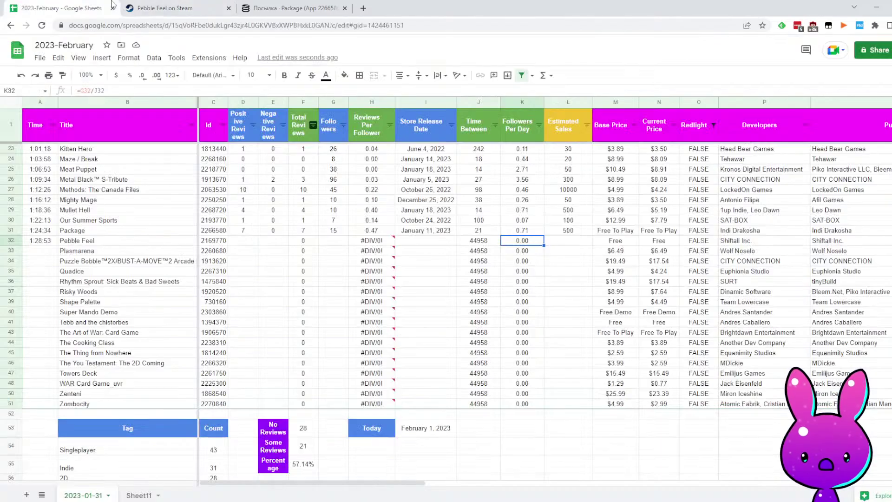
pyautogui.rightClick(12, 241)
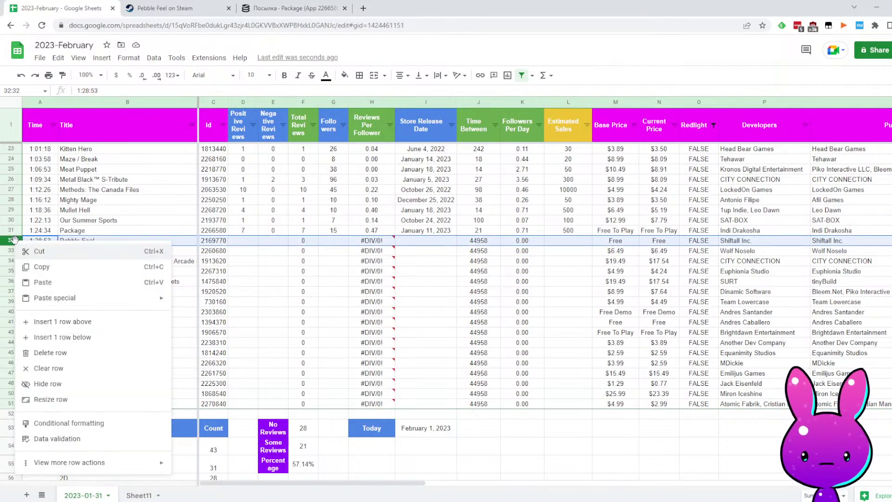
pyautogui.click(50, 352)
# Enter 1:29:35 as the Time for Plasmarena in the spreadsheet
pyautogui.click(43, 240)
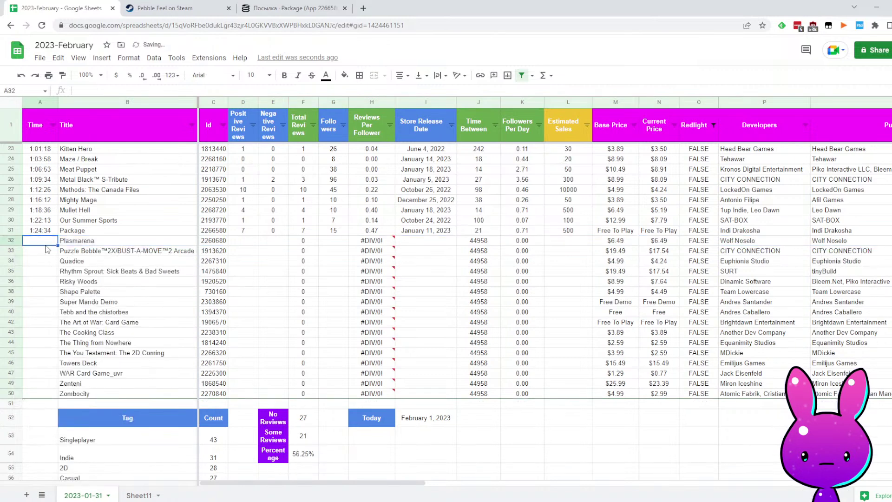
pyautogui.write('11:29:')
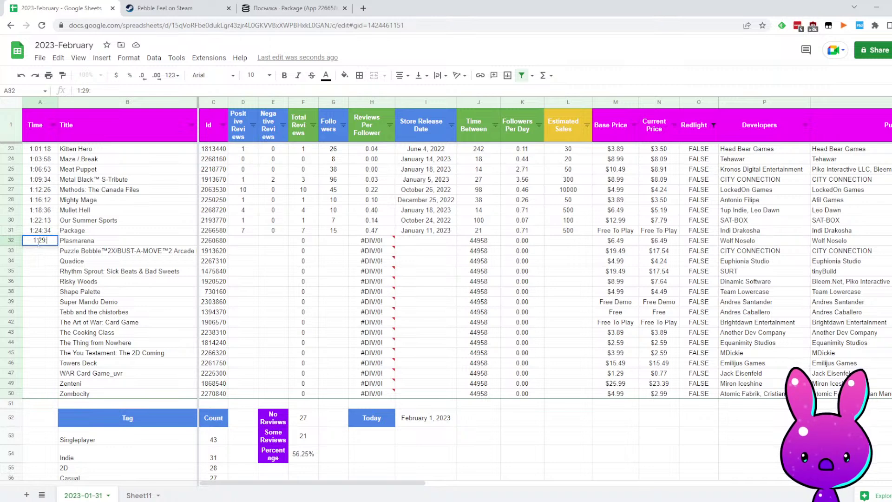
pyautogui.write('35')
pyautogui.press('Tab')
# Copy Plasmarena's app ID 2260680 from the spreadsheet and open its Steam store page with it
pyautogui.press('Tab')
pyautogui.press('BackSpace')
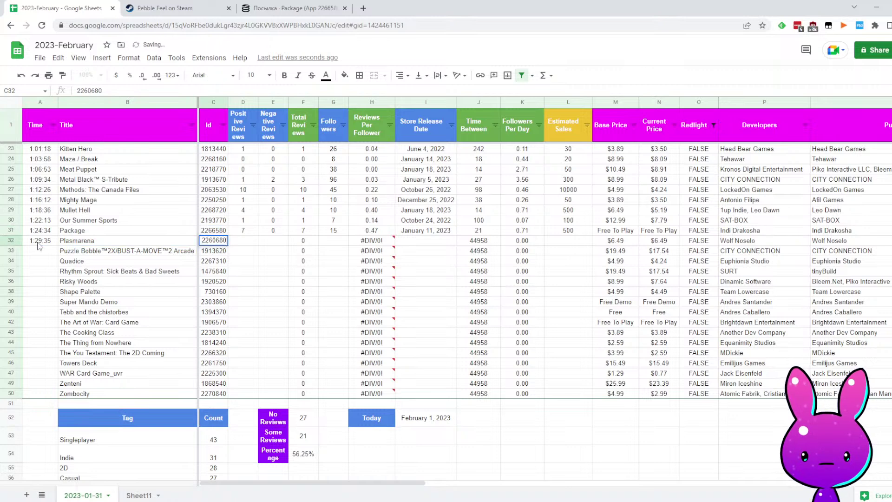
pyautogui.press('Escape')
pyautogui.press('Return')
pyautogui.hotkey('ctrl', 'a')
pyautogui.hotkey('ctrl', 'c')
pyautogui.press('Tab')
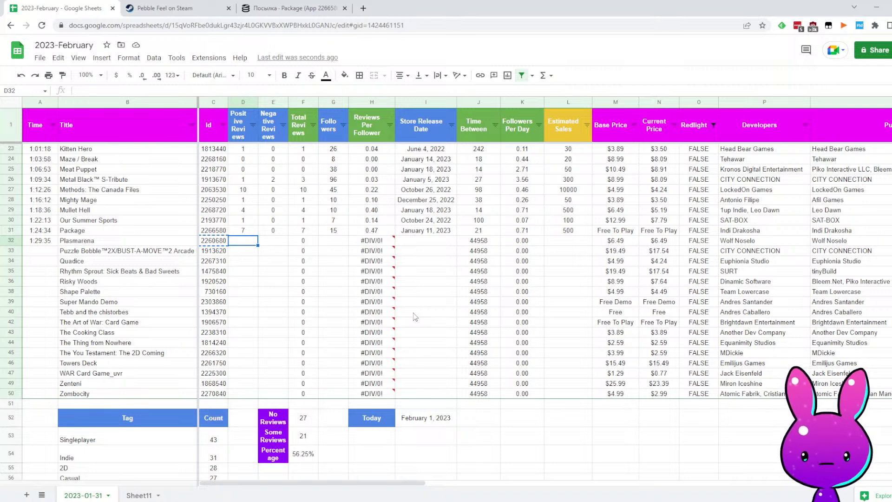
pyautogui.click(177, 8)
pyautogui.moveTo(210, 25); pyautogui.dragTo(181, 24)
pyautogui.hotkey('ctrl', 'v')
pyautogui.press('Return')
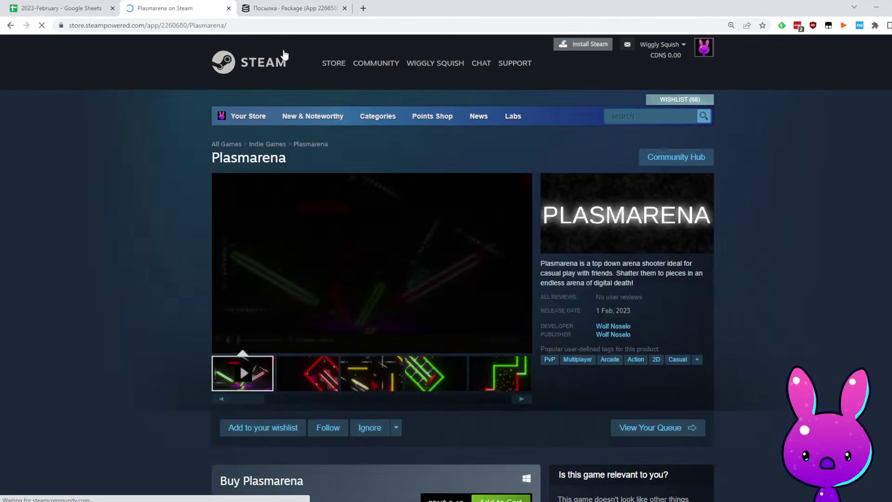
# Check Plasmarena's base and current prices in the spreadsheet and return to its Steam store page
pyautogui.click(76, 7)
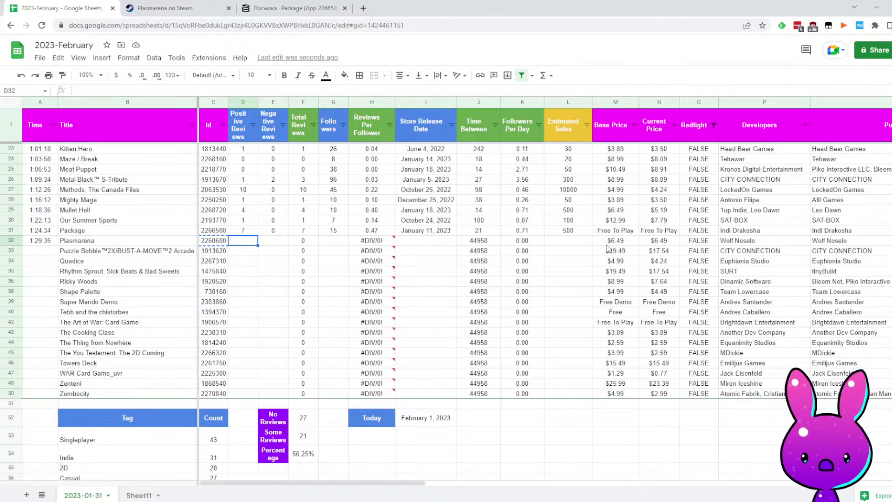
pyautogui.moveTo(608, 241); pyautogui.dragTo(649, 239)
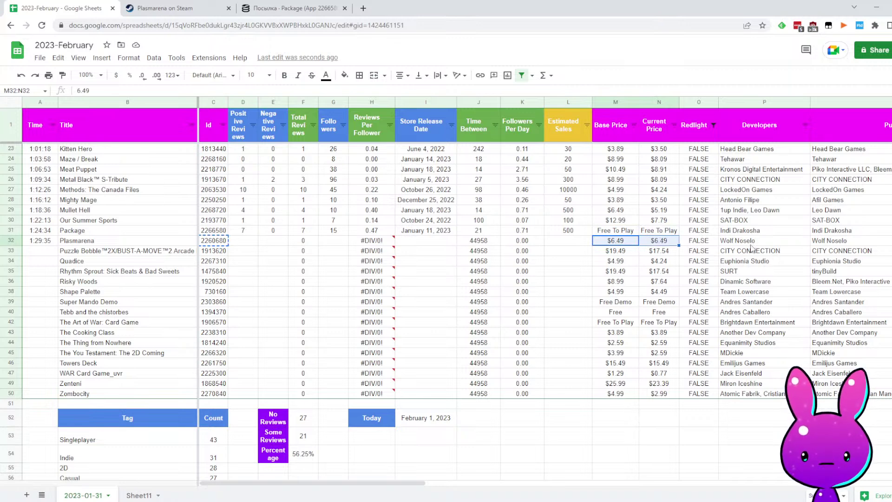
pyautogui.hotkey('ctrl', 'Tab')
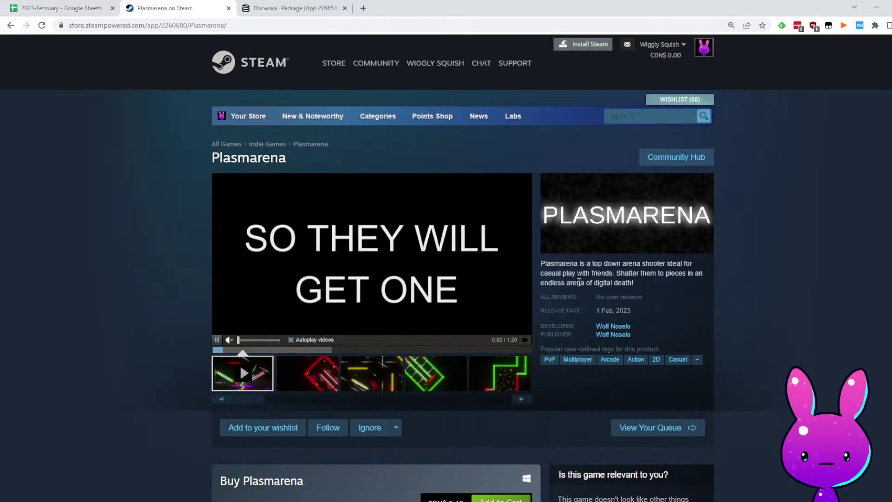
# Review Plasmarena's Steam store page: read the description, watch the trailer full screen, and check the game details and reviews
pyautogui.moveTo(585, 262); pyautogui.dragTo(692, 263)
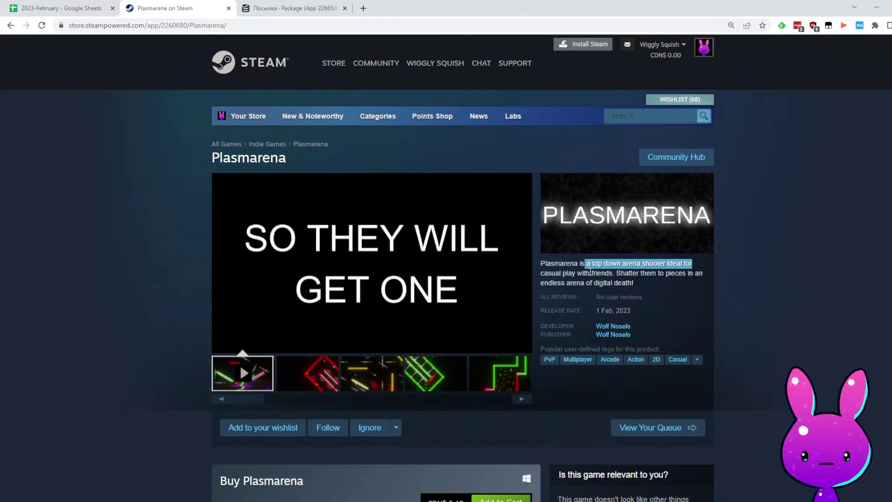
pyautogui.moveTo(616, 273); pyautogui.dragTo(665, 284)
pyautogui.click(665, 281)
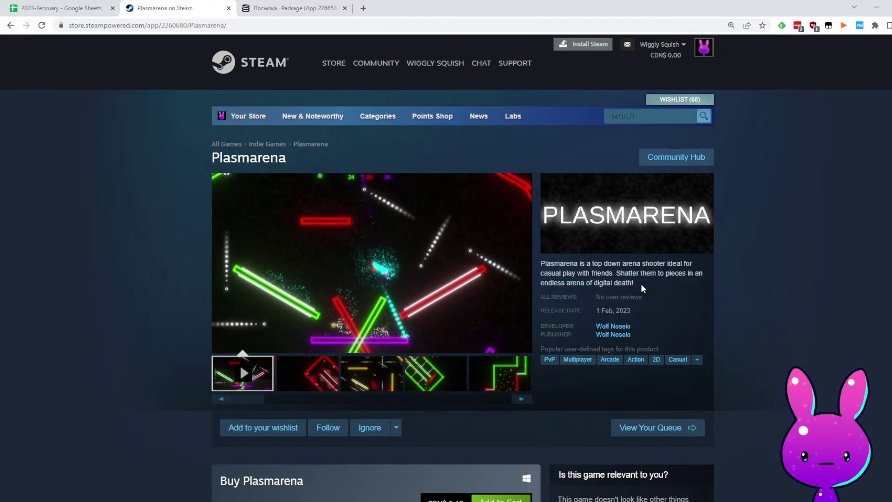
pyautogui.click(524, 340)
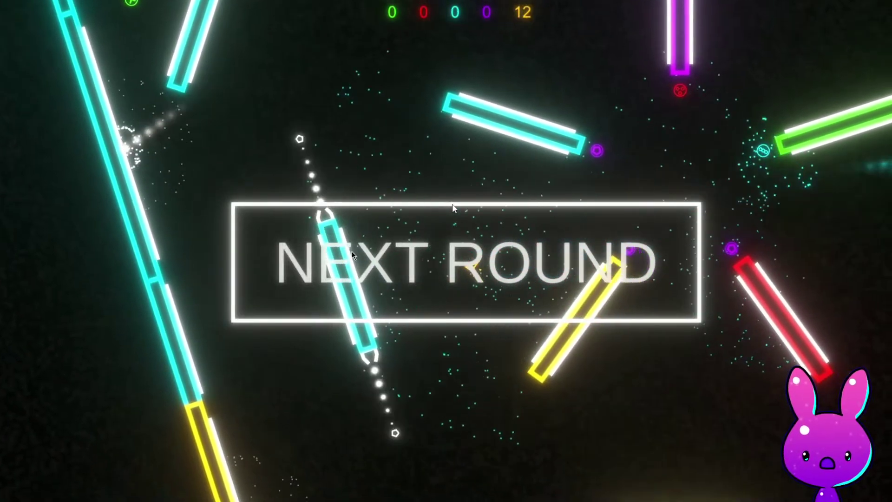
pyautogui.press('Escape')
pyautogui.scroll(-6, 632, 340)
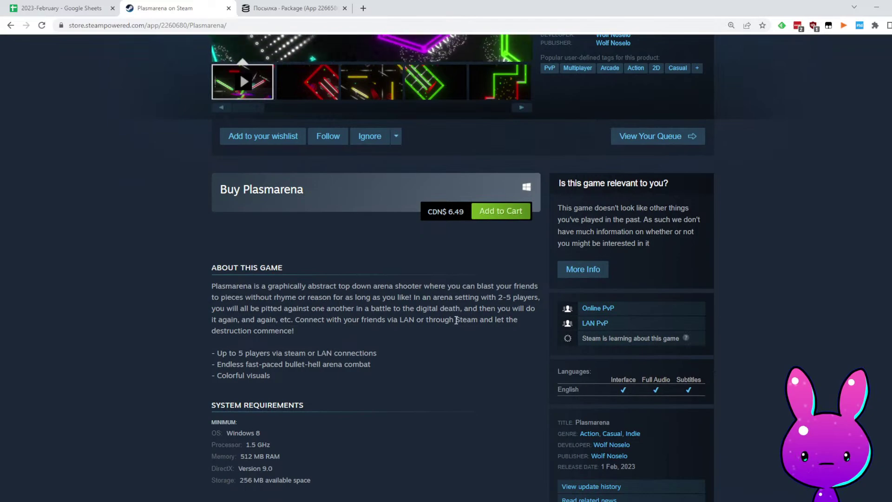
pyautogui.scroll(-2, 321, 367)
pyautogui.scroll(-7, 423, 271)
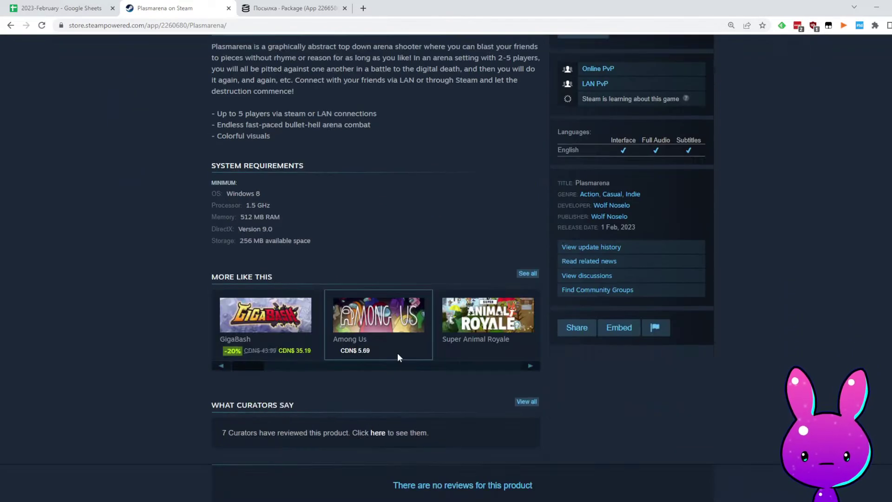
pyautogui.scroll(15, 511, 367)
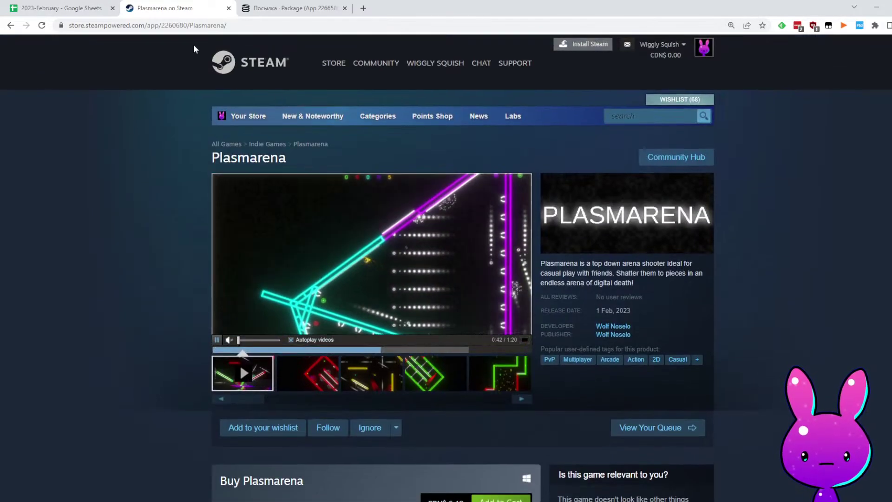
# Copy Plasmarena's app ID 2260680 from its store page address and open its SteamDB charts page with it
pyautogui.doubleClick(170, 27)
pyautogui.hotkey('ctrl', 'c')
pyautogui.click(280, 8)
pyautogui.doubleClick(135, 25)
pyautogui.hotkey('ctrl', 'v')
pyautogui.write('3')
pyautogui.press('Return')
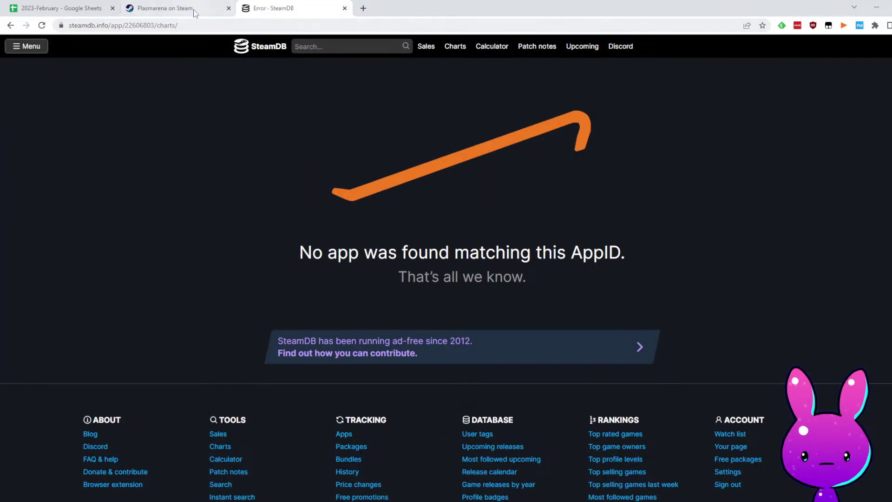
pyautogui.doubleClick(165, 26)
pyautogui.hotkey('ctrl', 'v')
pyautogui.press('Return')
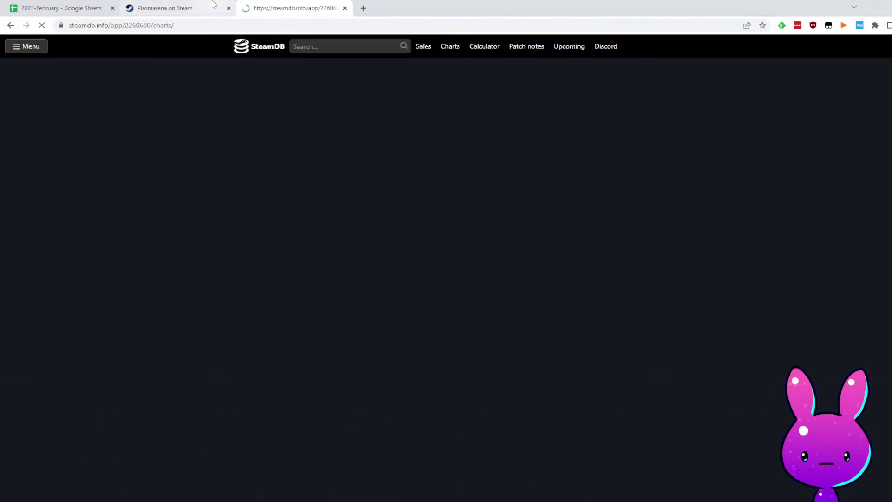
# Check the earliest date on Plasmarena's followers chart and enter 1/19 as its Store Release Date in the spreadsheet
pyautogui.scroll(-4, 555, 233)
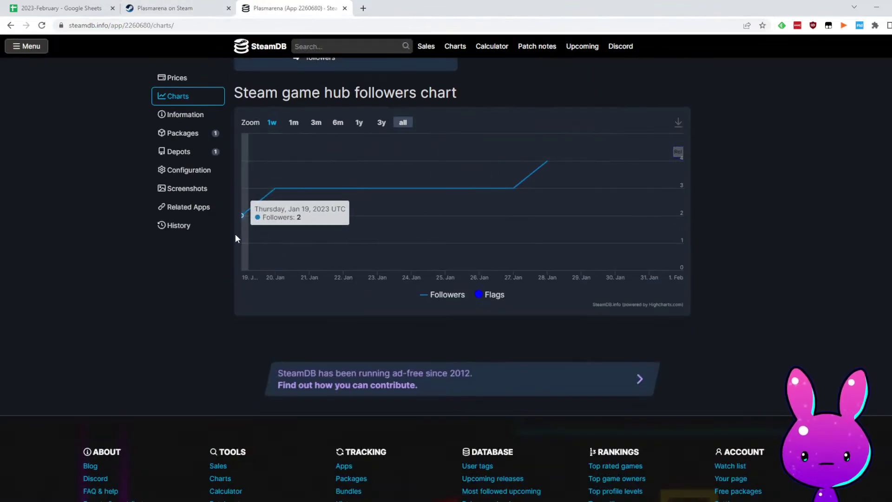
pyautogui.click(70, 8)
pyautogui.click(420, 242)
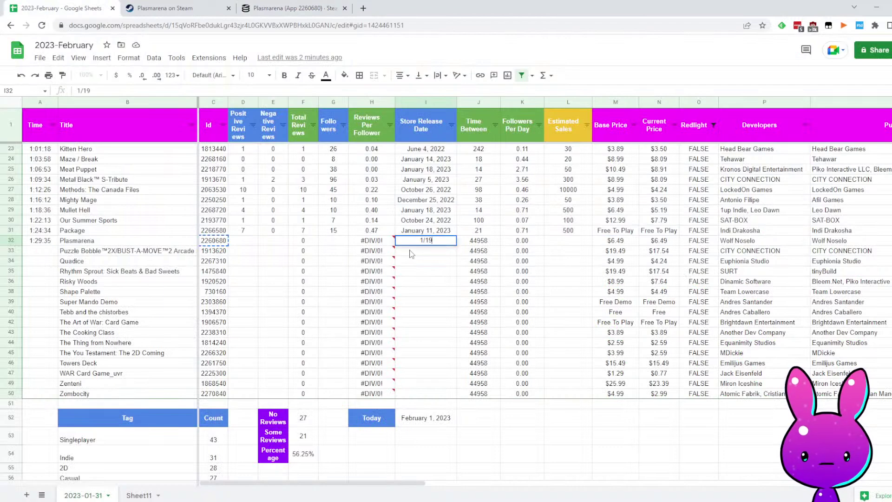
pyautogui.press('Return')
# Look up Plasmarena's follower count on SteamDB and record 4 followers, 0 positive and 0 negative reviews in its row
pyautogui.press('Left')
pyautogui.press('Left')
pyautogui.press('Up')
pyautogui.press('Up')
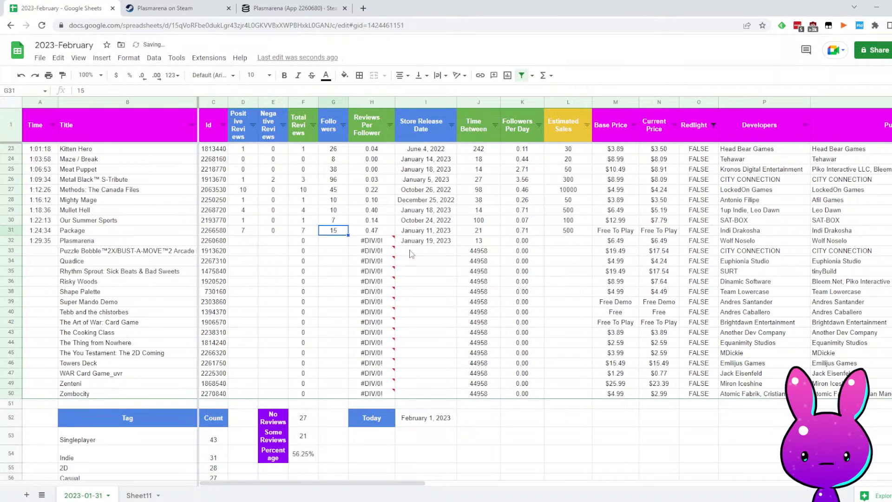
pyautogui.click(277, 8)
pyautogui.scroll(5, 292, 260)
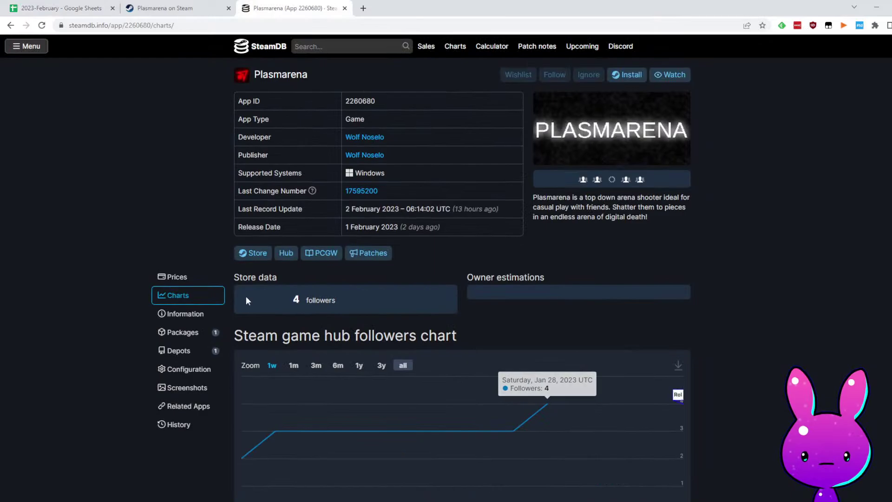
pyautogui.click(70, 7)
pyautogui.write('4')
pyautogui.press('Left')
pyautogui.press('Left')
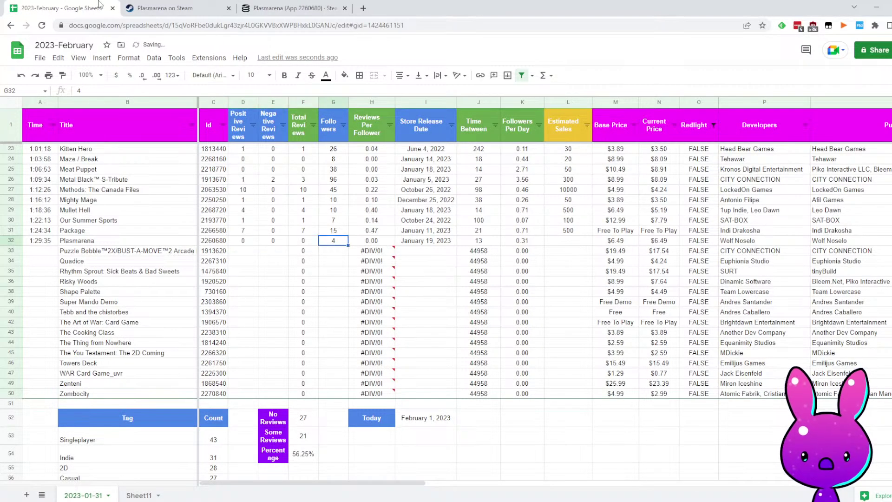
# Check Plasmarena's followers per day in the spreadsheet and view more of its trailer on the Steam store page
pyautogui.press('Right')
pyautogui.press('Right')
pyautogui.press('Right')
pyautogui.press('Right')
pyautogui.press('Right')
pyautogui.press('Right')
pyautogui.press('Right')
pyautogui.press('Right')
pyautogui.press('Right')
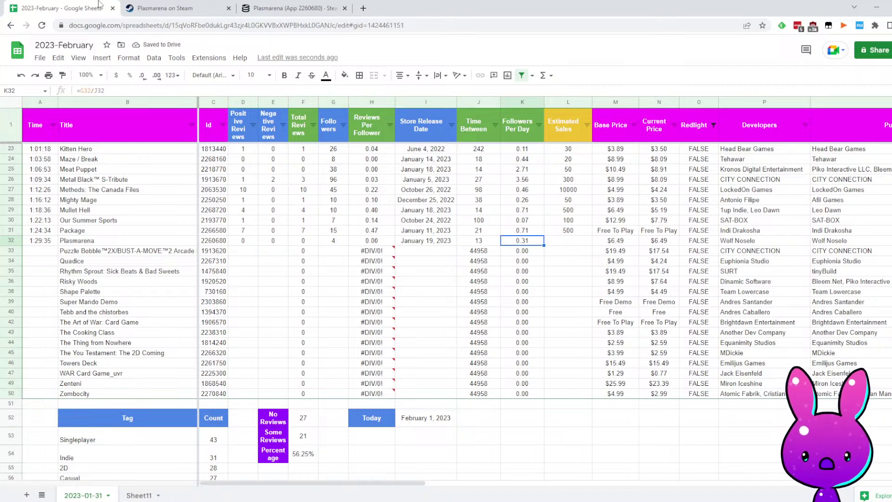
pyautogui.press('Left')
pyautogui.press('Left')
pyautogui.press('Left')
pyautogui.press('Left')
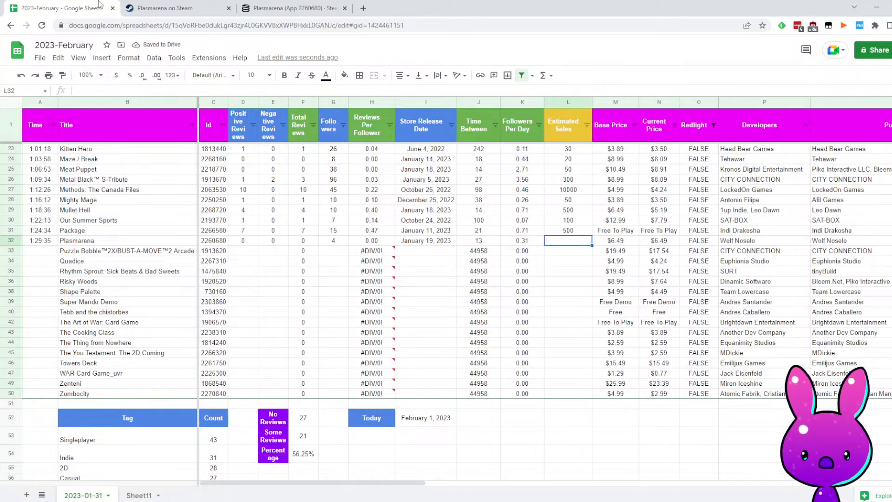
pyautogui.click(140, 7)
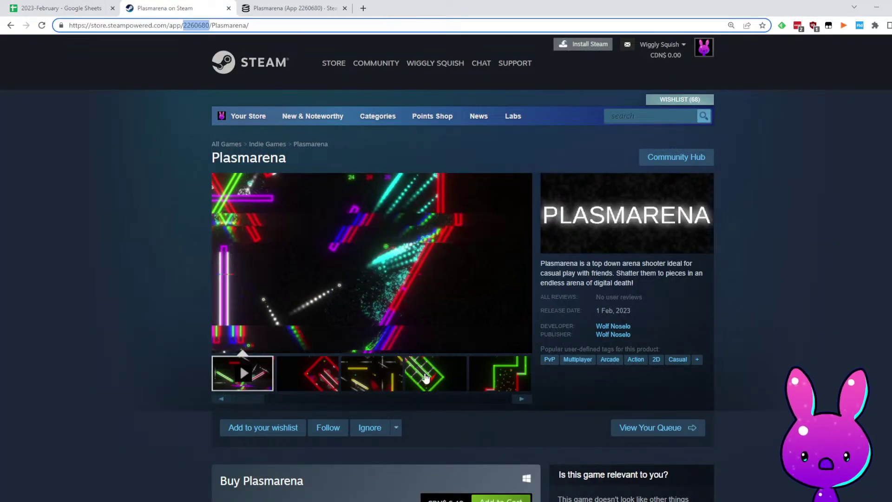
pyautogui.click(412, 349)
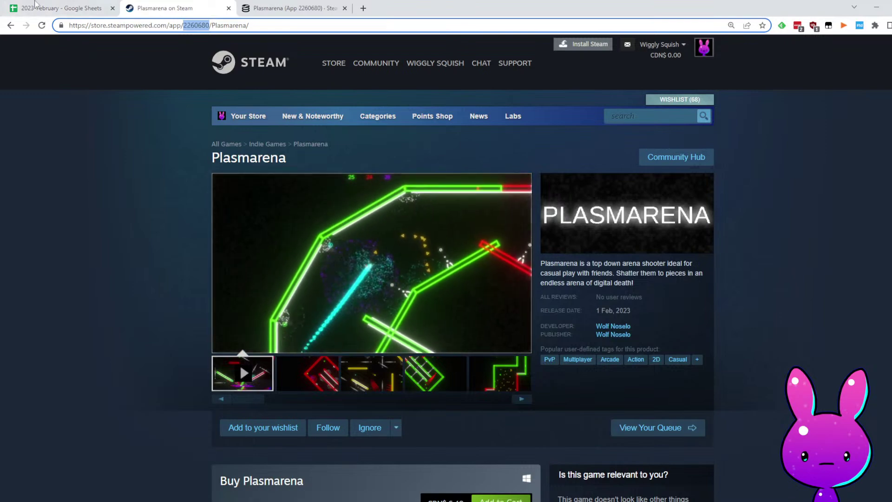
# Check Plasmarena's developer listing on Steam and its SteamDB followers chart, and return to the spreadsheet
pyautogui.click(60, 8)
pyautogui.click(586, 271)
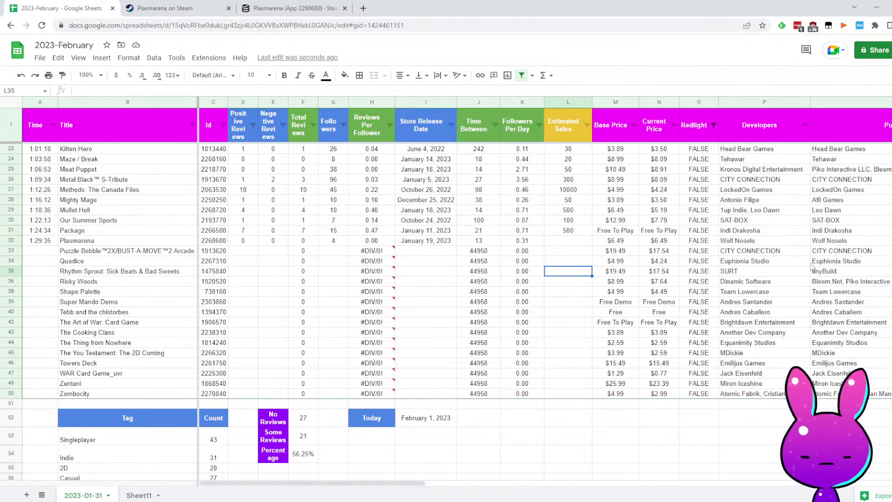
pyautogui.click(219, 6)
pyautogui.click(613, 326)
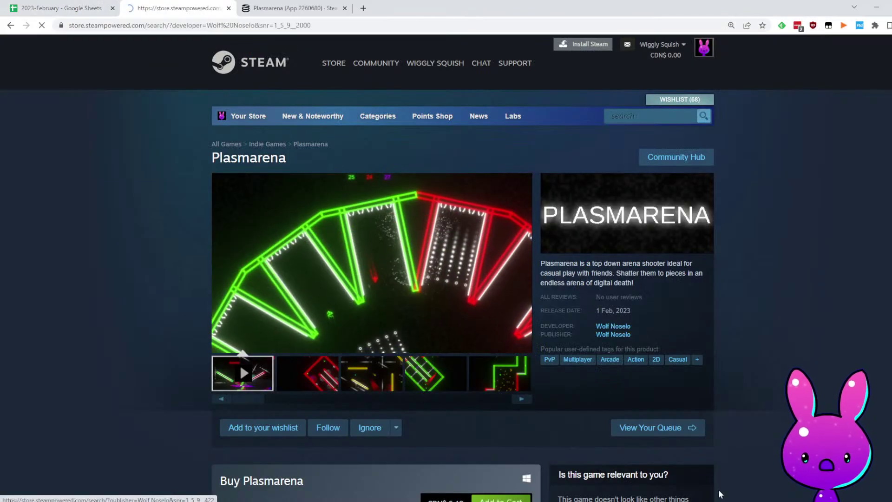
pyautogui.hotkey('alt', 'Left')
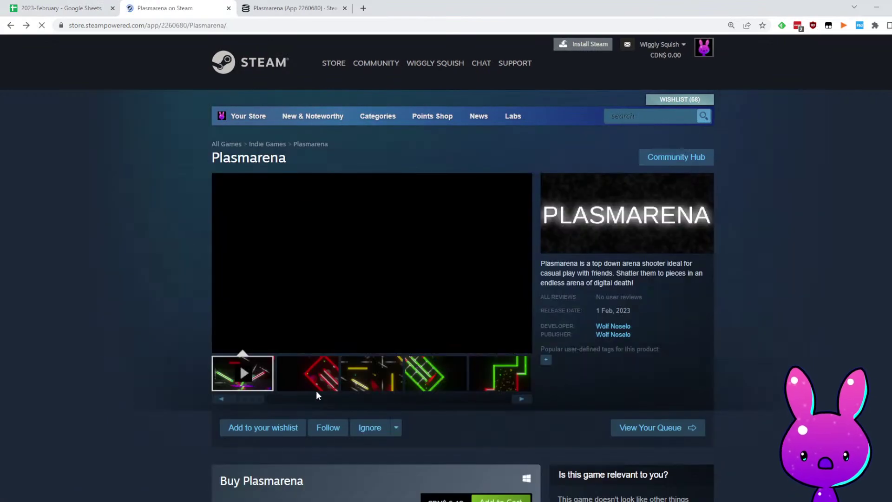
pyautogui.hotkey('ctrl', 'shift', 'Tab')
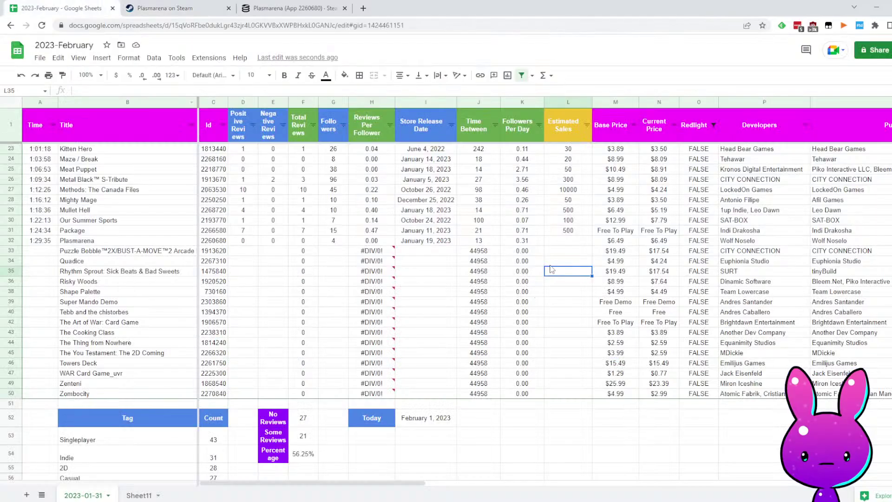
pyautogui.click(312, 4)
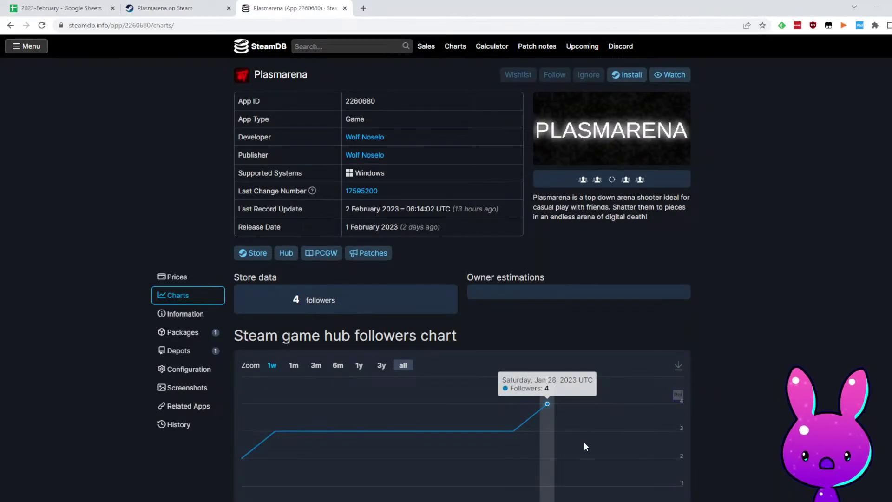
pyautogui.scroll(-5, 600, 453)
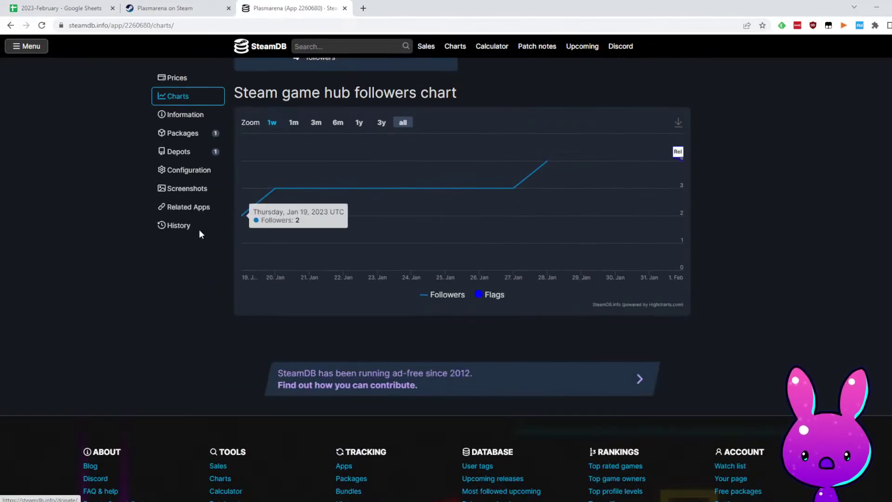
pyautogui.hotkey('ctrl', '1')
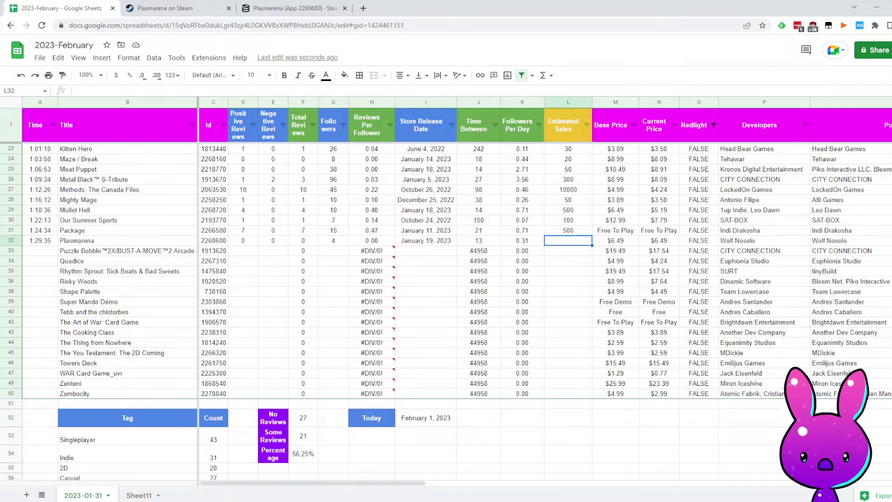
# Enter 20 as the Estimated Sales for Plasmarena
pyautogui.press('Left')
pyautogui.press('Left')
pyautogui.press('Left')
pyautogui.press('Left')
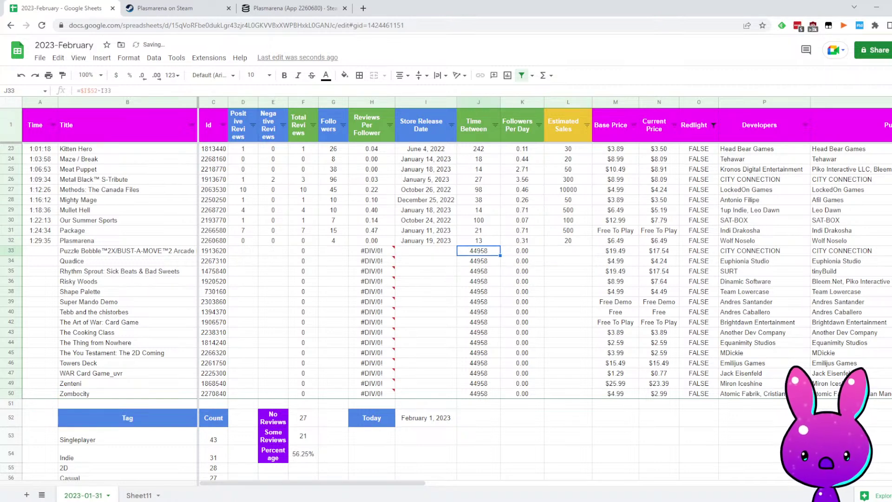
# Enter 1:32:18 as the Time for the Puzzle Bobble 2X/BUST-A-MOVE 2 row
pyautogui.press('Left')
pyautogui.press('Left')
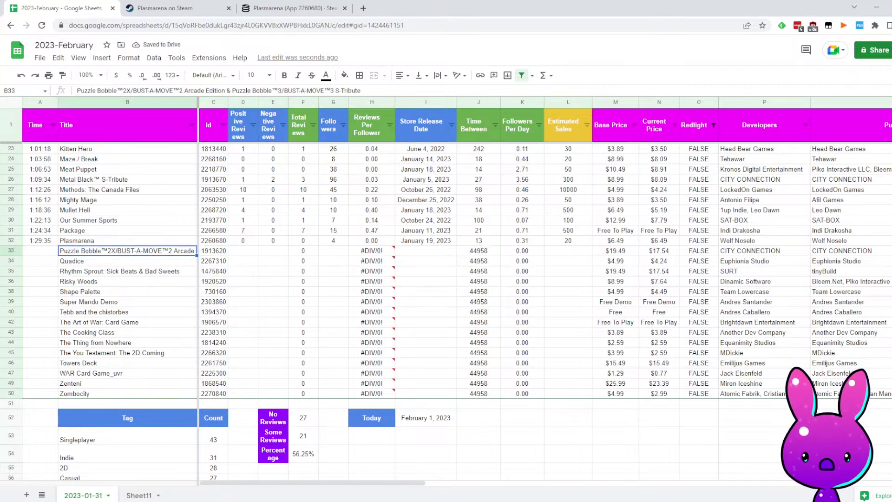
pyautogui.press('Left')
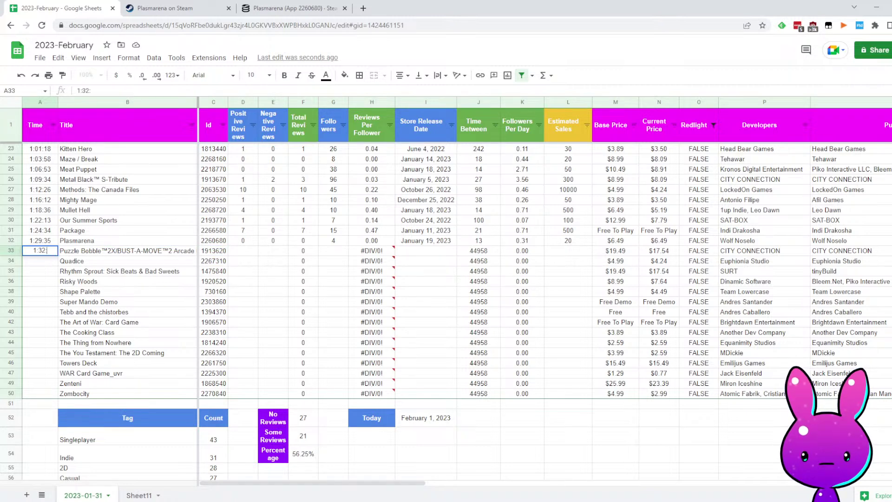
pyautogui.press('Up')
pyautogui.press('Right')
pyautogui.press('Right')
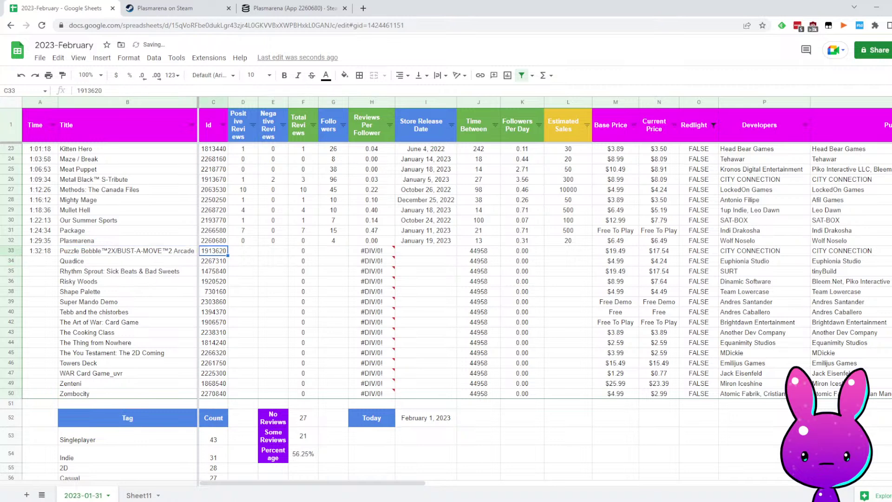
pyautogui.click(243, 250)
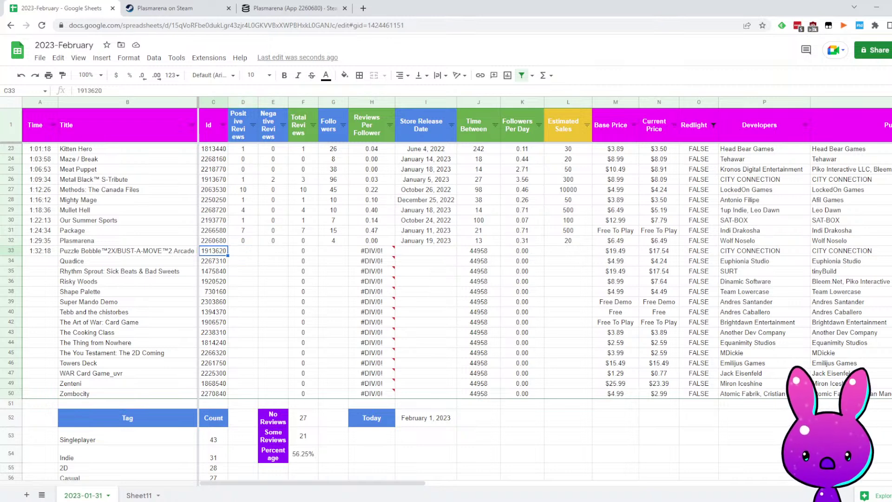
# Read the Puzzle Bobble game's full title, base and current prices, and developer across its spreadsheet row
pyautogui.click(127, 251)
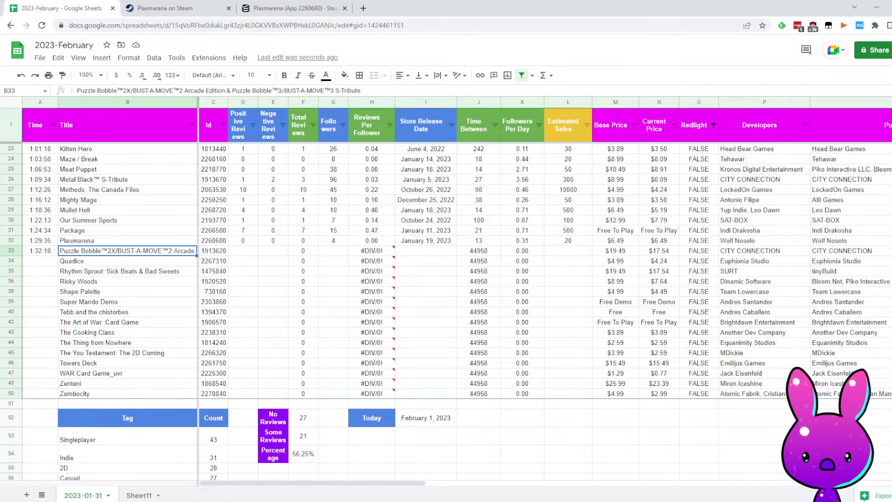
pyautogui.press('Right')
pyautogui.press('Right')
pyautogui.press('Right')
pyautogui.press('Right')
pyautogui.press('Right')
pyautogui.press('Right')
pyautogui.press('Right')
pyautogui.press('Right')
pyautogui.press('Right')
pyautogui.press('Right')
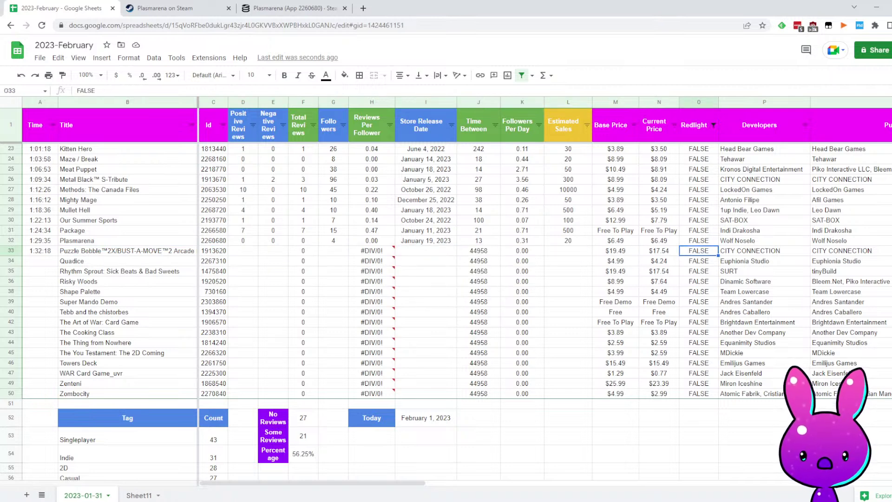
pyautogui.press('Left')
pyautogui.press('Left')
pyautogui.press('Left')
pyautogui.press('Left')
pyautogui.press('Left')
pyautogui.press('Left')
pyautogui.press('Left')
pyautogui.press('Left')
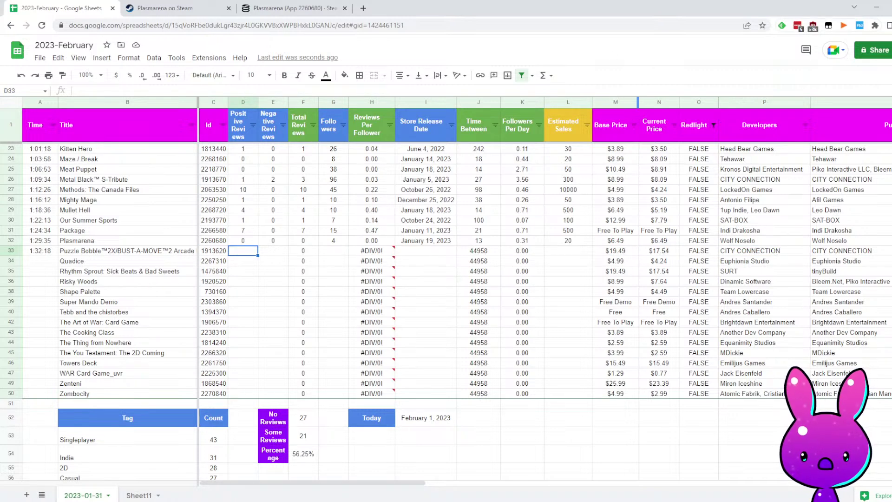
# Open the Puzzle Bobble game's Steam store page using app ID 1913620
pyautogui.click(153, 5)
pyautogui.click(162, 26)
pyautogui.write('https://store.steampowered.com/app/1913620/')
pyautogui.press('Return')
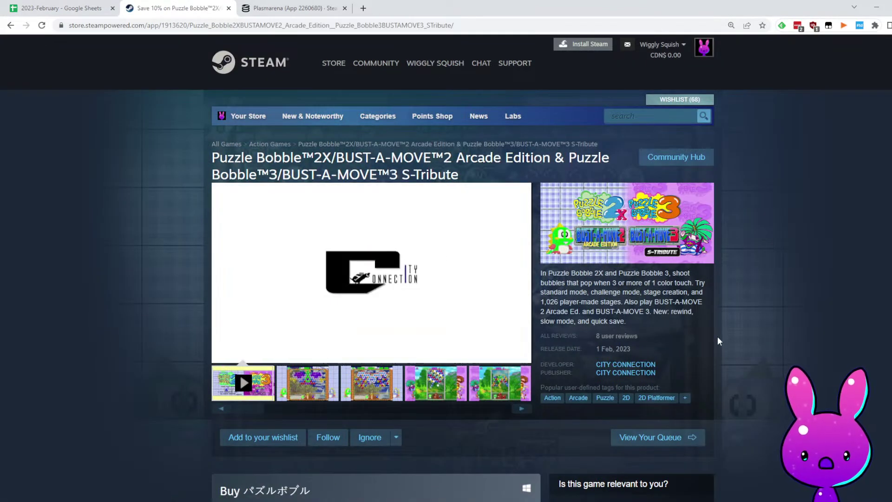
# Examine the Puzzle Bobble store page's trailer, discounted and regular prices, and game description
pyautogui.scroll(-6, 724, 344)
pyautogui.scroll(6, 731, 346)
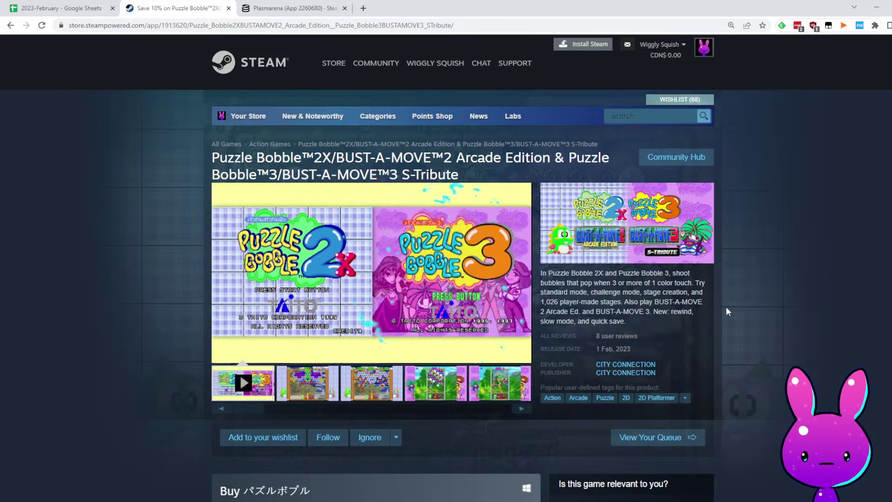
pyautogui.scroll(-4, 435, 339)
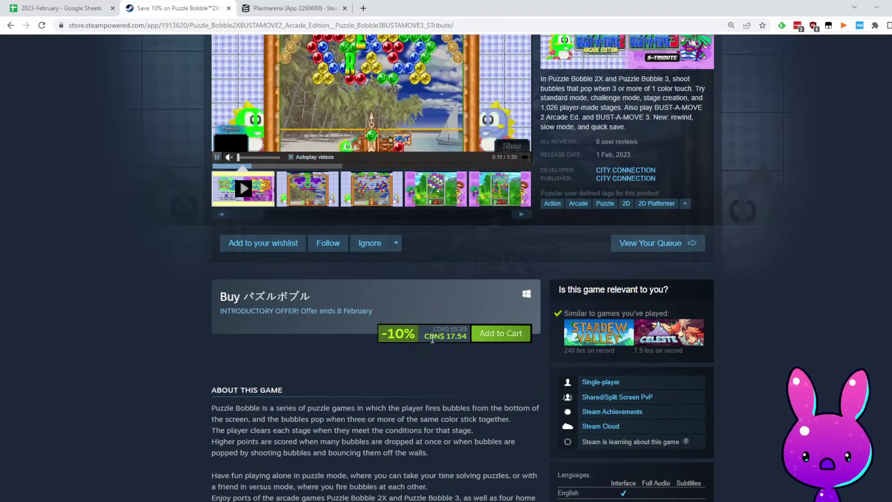
pyautogui.moveTo(446, 336); pyautogui.dragTo(465, 334)
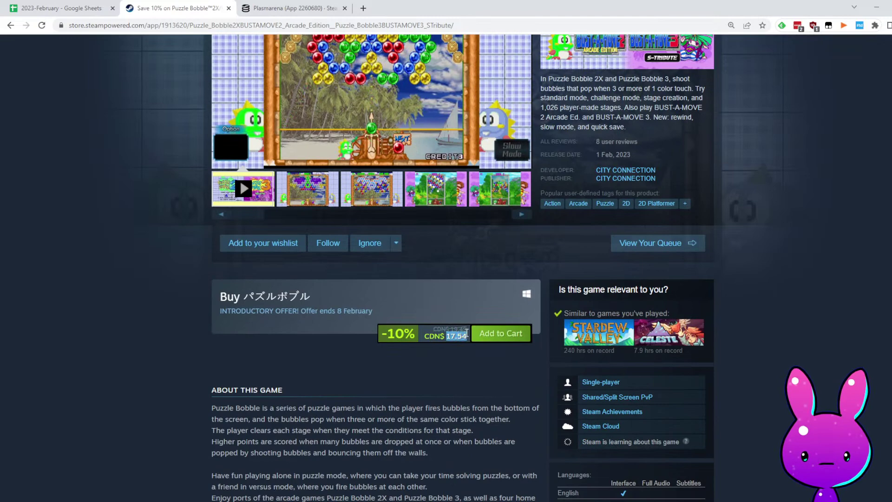
pyautogui.click(454, 328)
pyautogui.scroll(3, 616, 118)
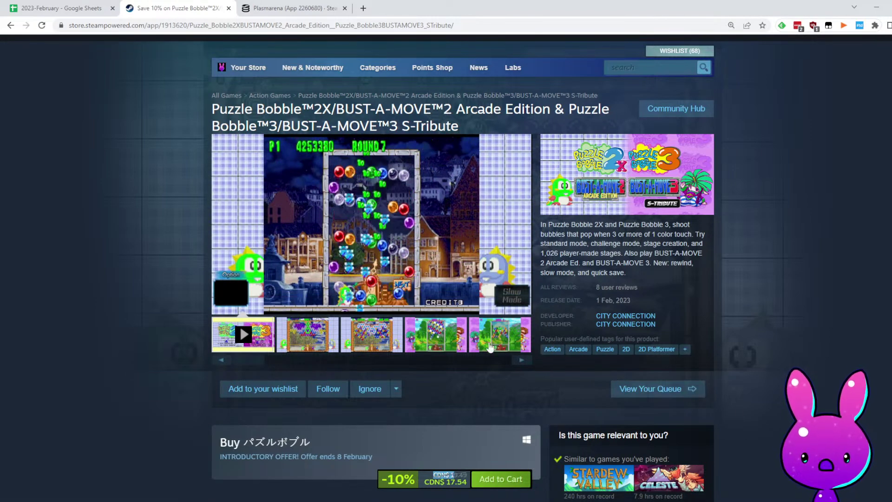
pyautogui.scroll(-5, 464, 360)
pyautogui.moveTo(255, 309); pyautogui.dragTo(506, 322)
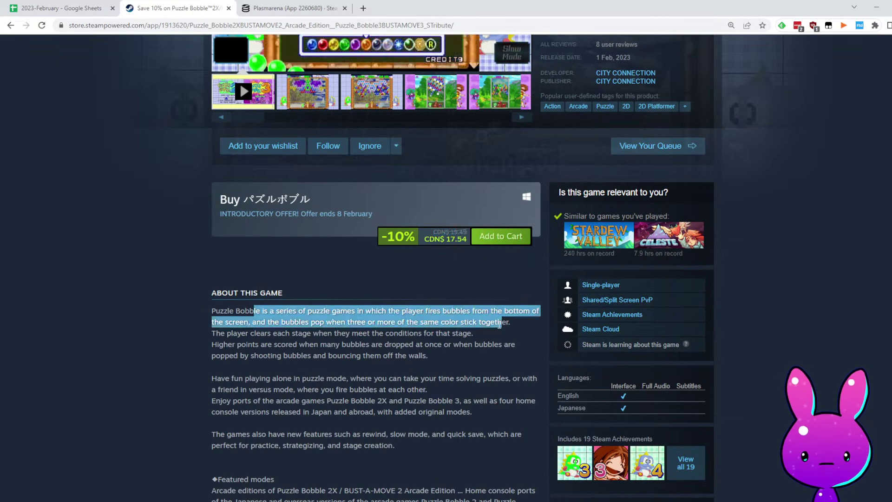
pyautogui.click(414, 420)
pyautogui.scroll(-6, 412, 424)
# Read the full text of the most helpful customer review on the Puzzle Bobble store page
pyautogui.scroll(-14, 313, 408)
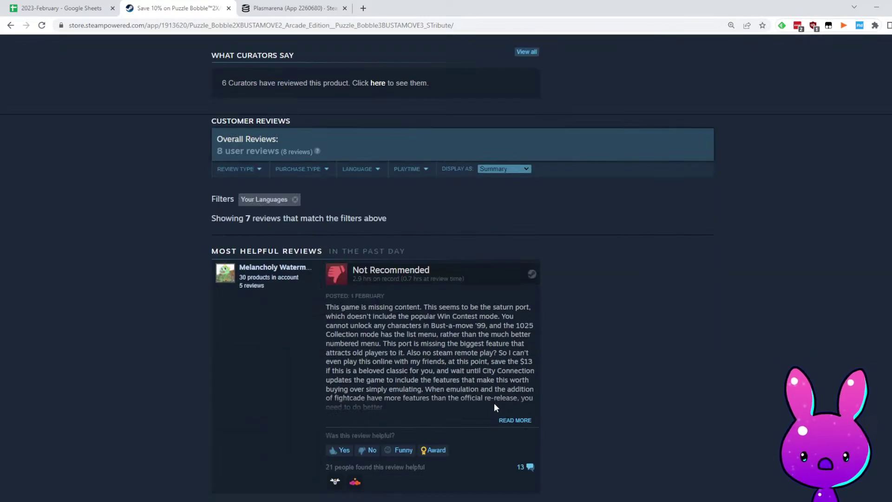
pyautogui.scroll(-2, 552, 362)
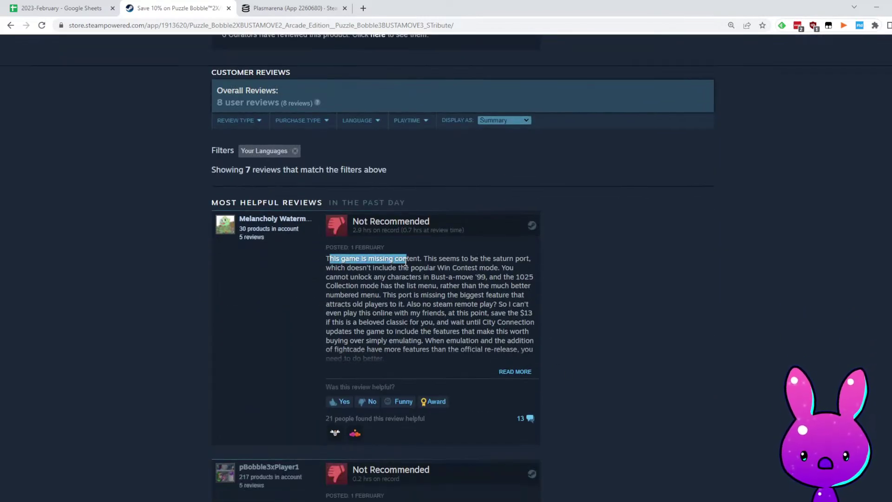
pyautogui.scroll(-1, 487, 224)
pyautogui.moveTo(486, 215); pyautogui.dragTo(529, 215)
pyautogui.click(452, 282)
pyautogui.moveTo(363, 219); pyautogui.dragTo(481, 219)
pyautogui.click(475, 237)
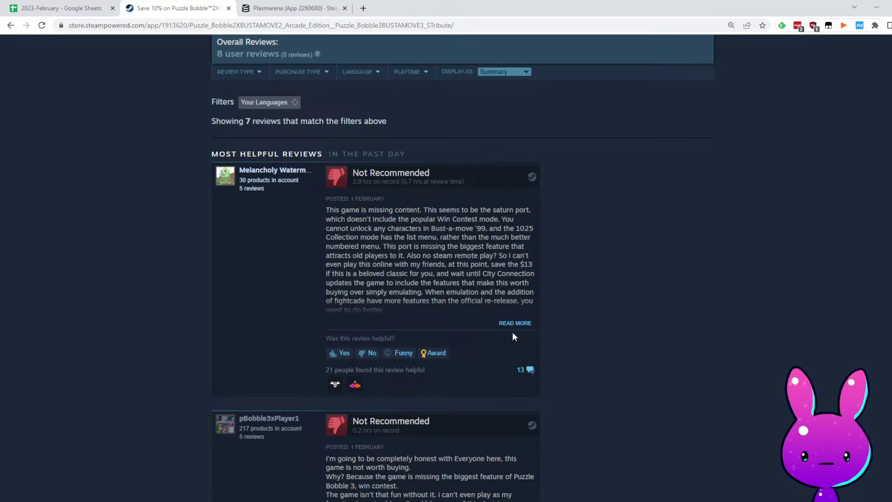
pyautogui.click(519, 322)
pyautogui.moveTo(452, 228); pyautogui.dragTo(515, 237)
pyautogui.click(515, 237)
pyautogui.moveTo(348, 239); pyautogui.dragTo(436, 239)
pyautogui.click(449, 239)
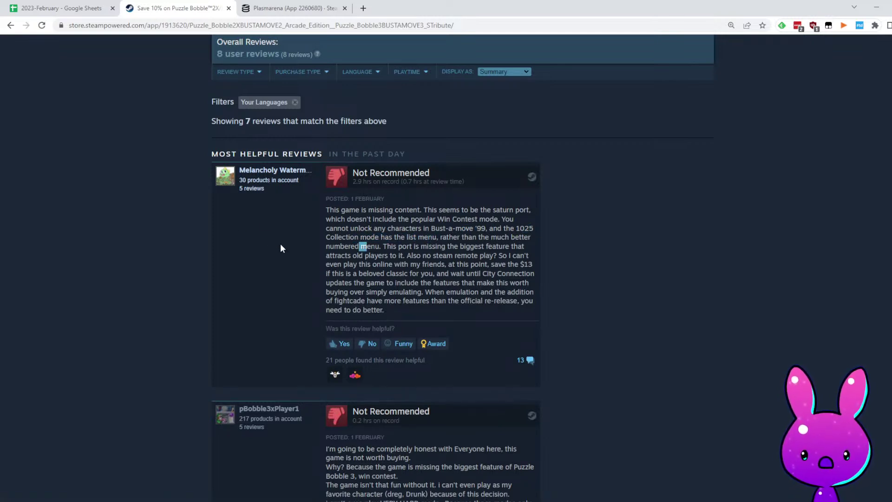
# Read the second negative customer review of Puzzle Bobble, focusing on its complaint about missing features
pyautogui.moveTo(267, 179)
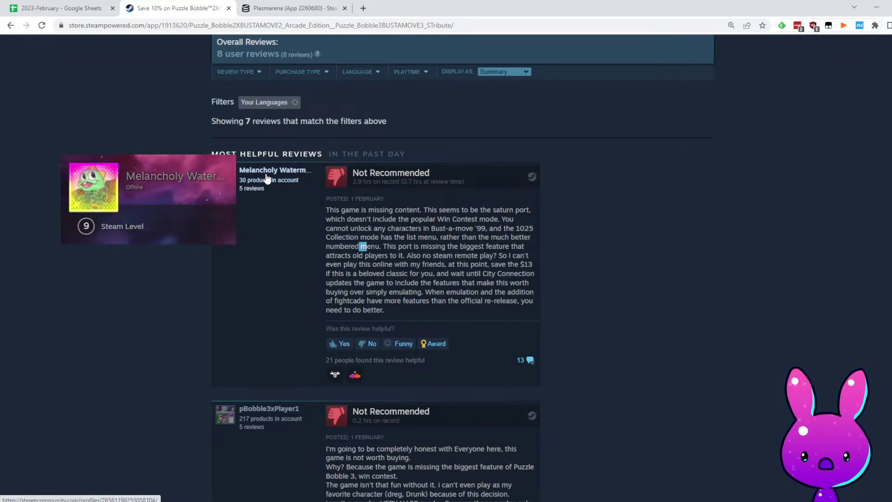
pyautogui.scroll(-3, 524, 305)
pyautogui.moveTo(325, 302); pyautogui.dragTo(495, 303)
pyautogui.click(494, 320)
pyautogui.tripleClick(338, 304)
pyautogui.click(402, 339)
pyautogui.moveTo(346, 320); pyautogui.dragTo(467, 333)
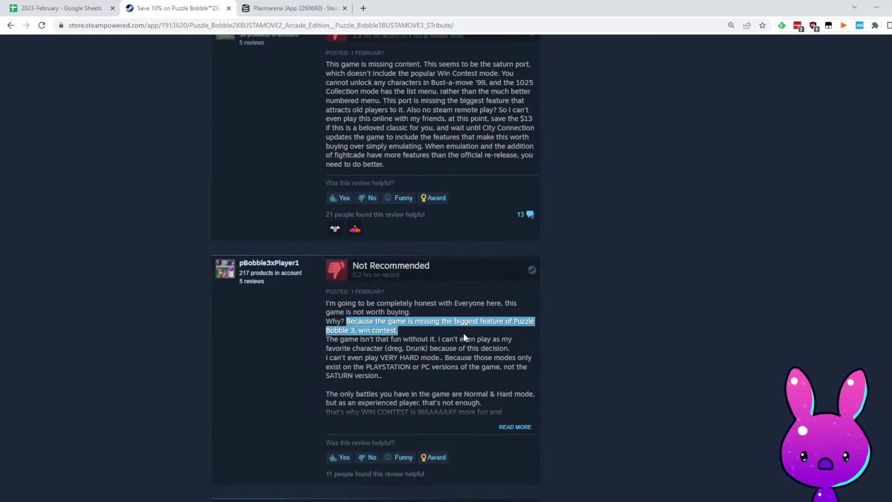
pyautogui.click(464, 333)
pyautogui.moveTo(320, 333); pyautogui.dragTo(401, 328)
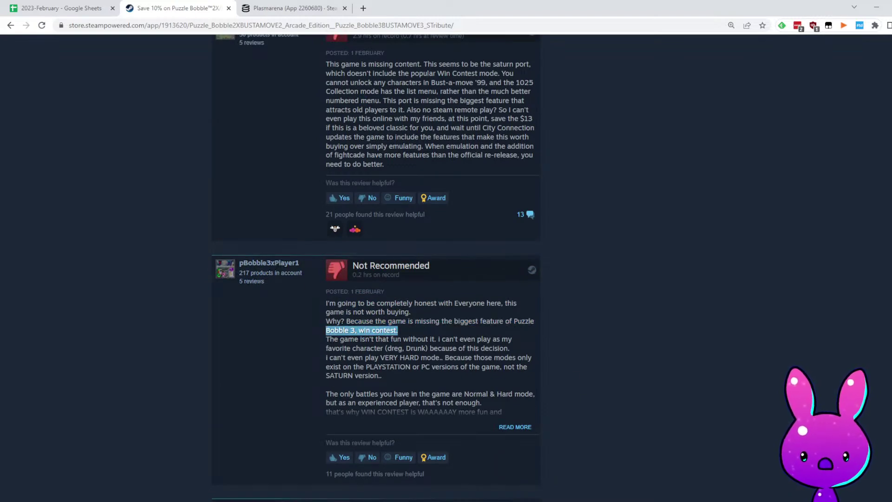
pyautogui.scroll(-5, 525, 424)
pyautogui.scroll(20, 525, 426)
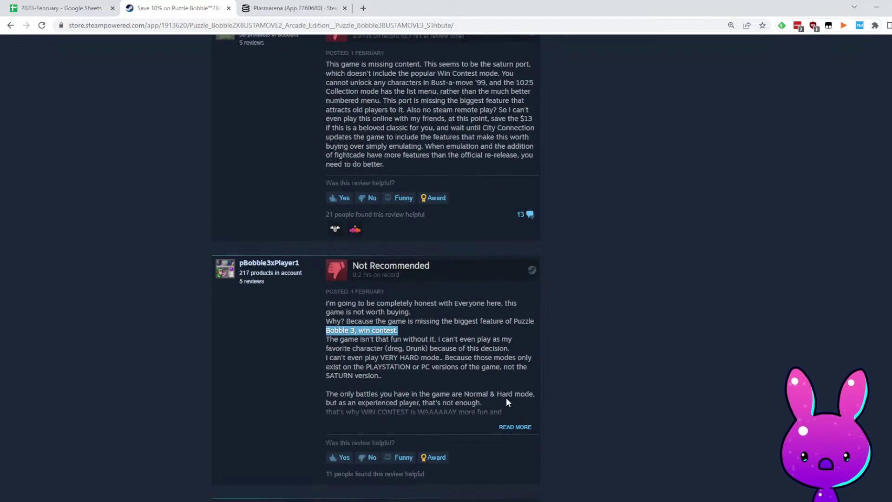
pyautogui.scroll(-20, 440, 381)
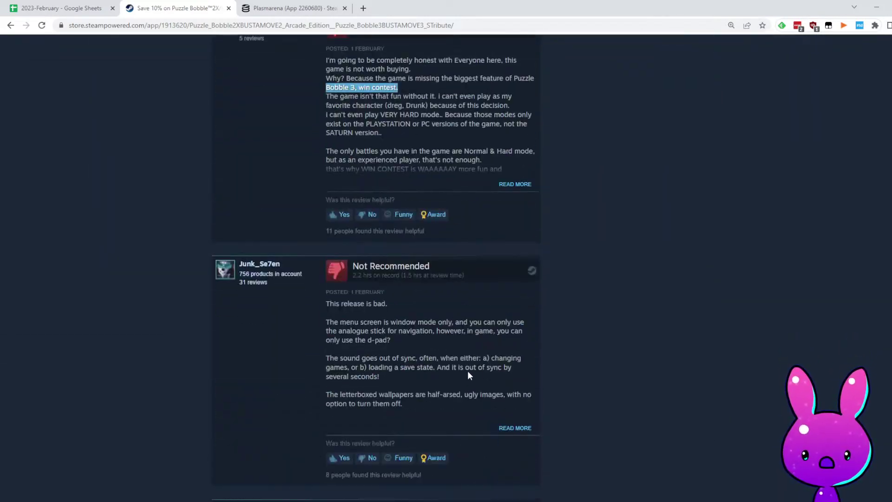
# Read through the remaining Puzzle Bobble customer reviews, both recommended and not recommended, and return to the store page's start
pyautogui.scroll(-6, 470, 371)
pyautogui.moveTo(333, 266); pyautogui.dragTo(452, 269)
pyautogui.click(460, 269)
pyautogui.moveTo(352, 258); pyautogui.dragTo(504, 274)
pyautogui.click(481, 284)
pyautogui.moveTo(350, 275); pyautogui.dragTo(437, 280)
pyautogui.click(471, 287)
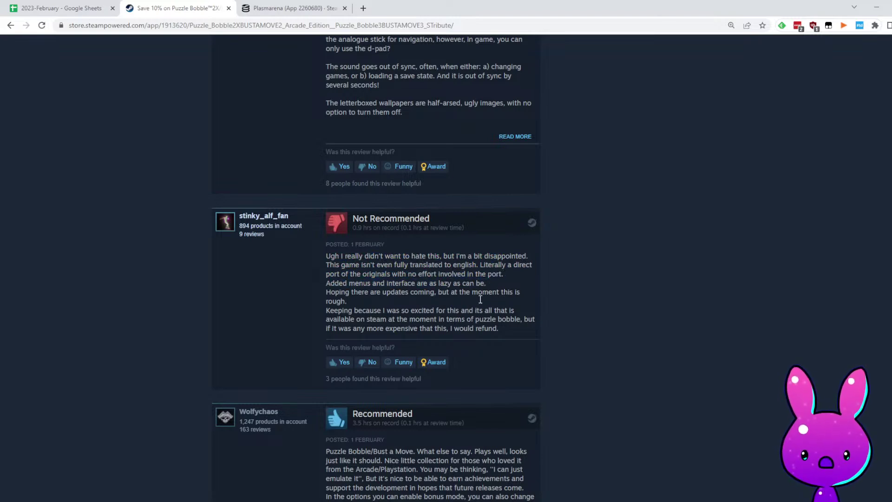
pyautogui.scroll(-5, 528, 370)
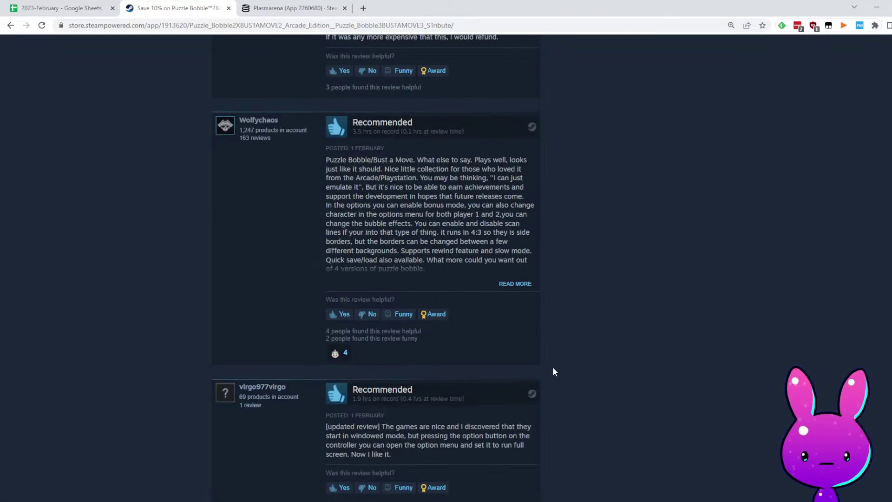
pyautogui.scroll(-7, 551, 371)
pyautogui.scroll(20, 703, 358)
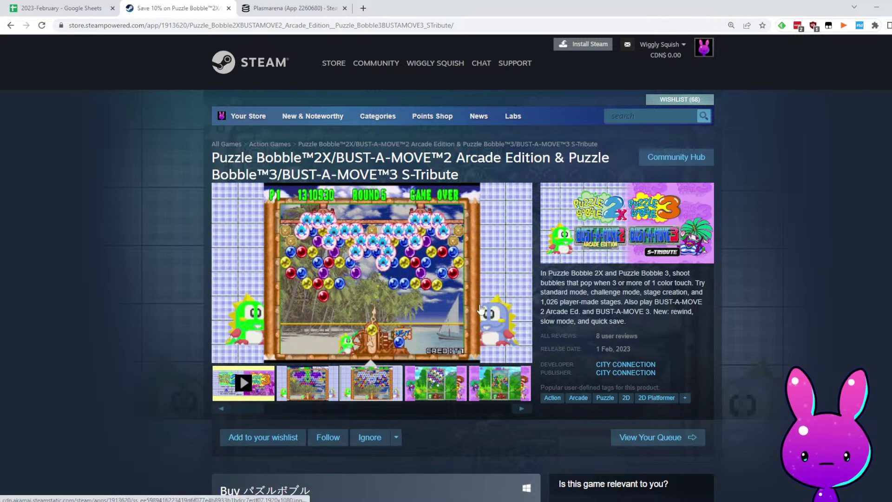
# Open the SteamDB charts page for app ID 1913620
pyautogui.click(183, 24)
pyautogui.click(262, 6)
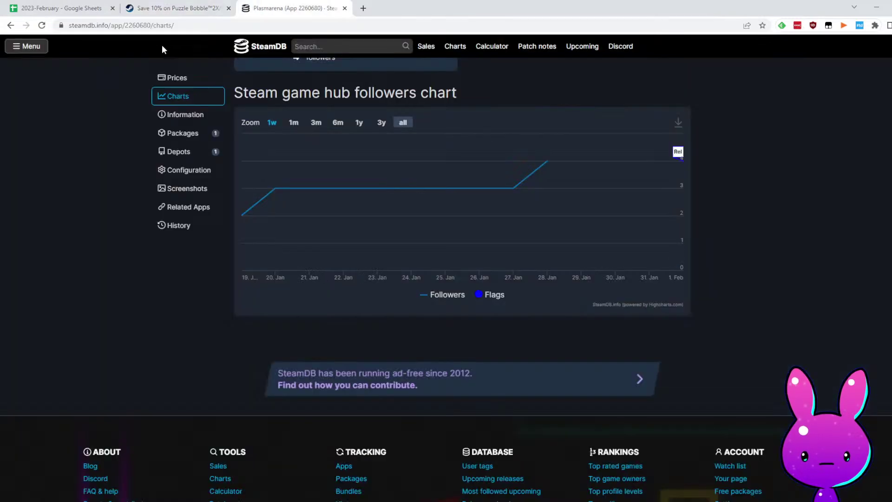
pyautogui.doubleClick(140, 26)
pyautogui.write('1913620')
pyautogui.press('Return')
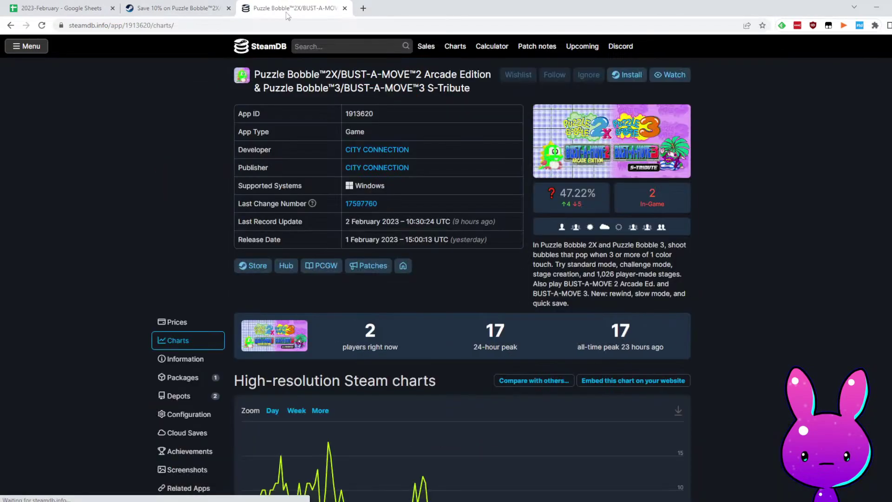
# Examine Puzzle Bobble's player peaks, store data, owner estimations and the start date of its followers chart on SteamDB
pyautogui.scroll(-6, 535, 343)
pyautogui.scroll(4, 537, 344)
pyautogui.moveTo(380, 233); pyautogui.dragTo(618, 227)
pyautogui.click(663, 232)
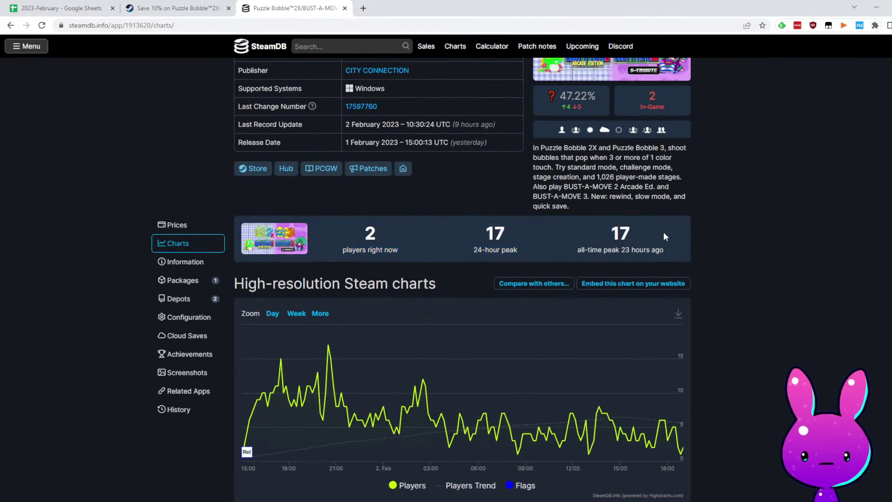
pyautogui.scroll(-6, 664, 235)
pyautogui.scroll(-6, 700, 308)
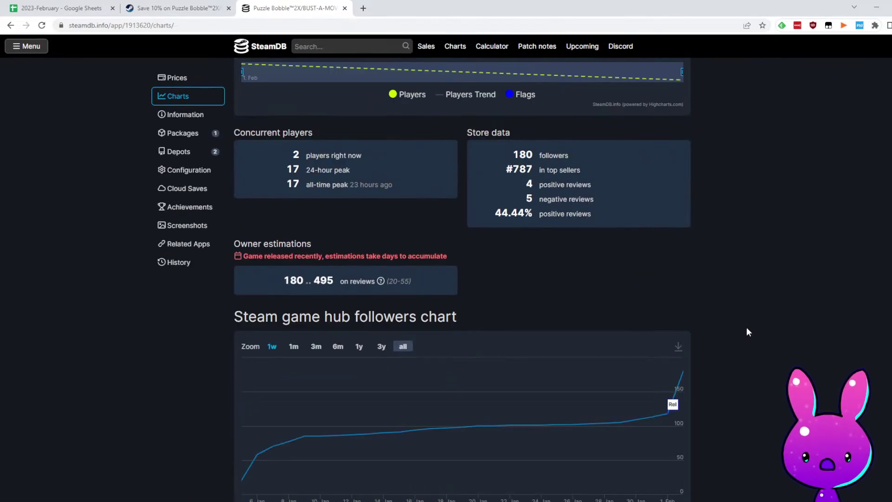
pyautogui.scroll(-2, 748, 362)
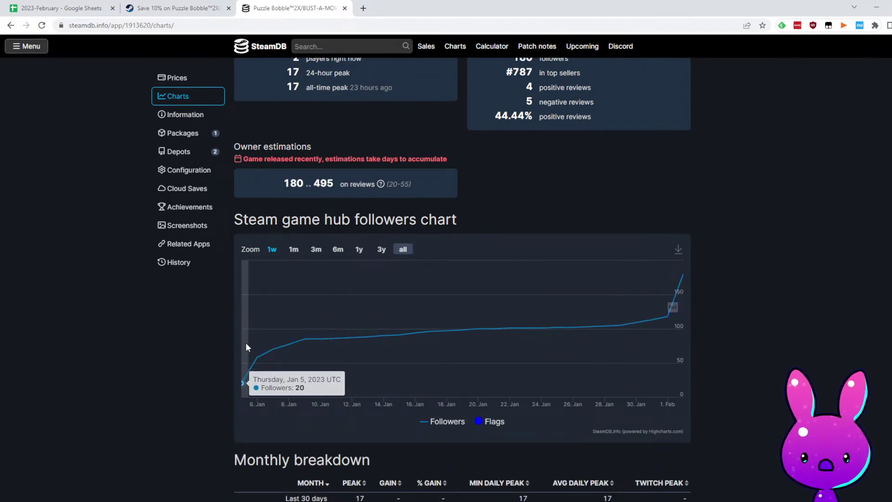
# Enter 1/5/2023 as the Store Release Date in the spreadsheet's Puzzle Bobble row
pyautogui.click(65, 8)
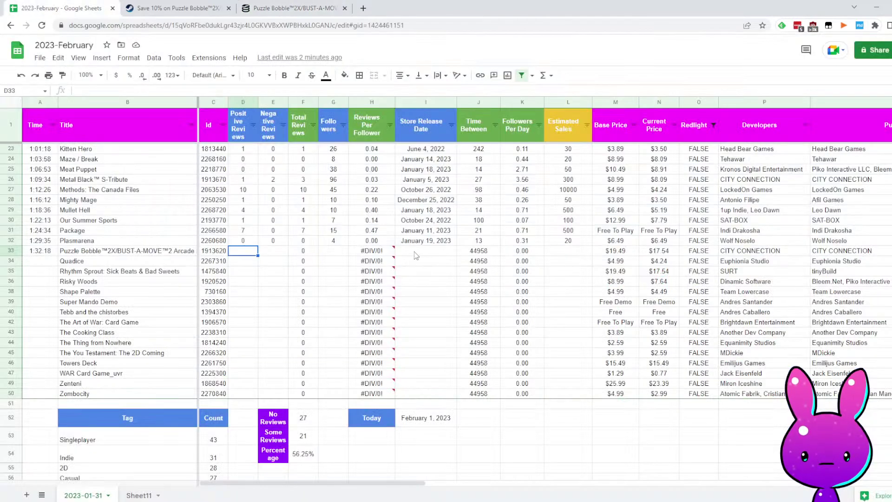
pyautogui.write('1/5/202')
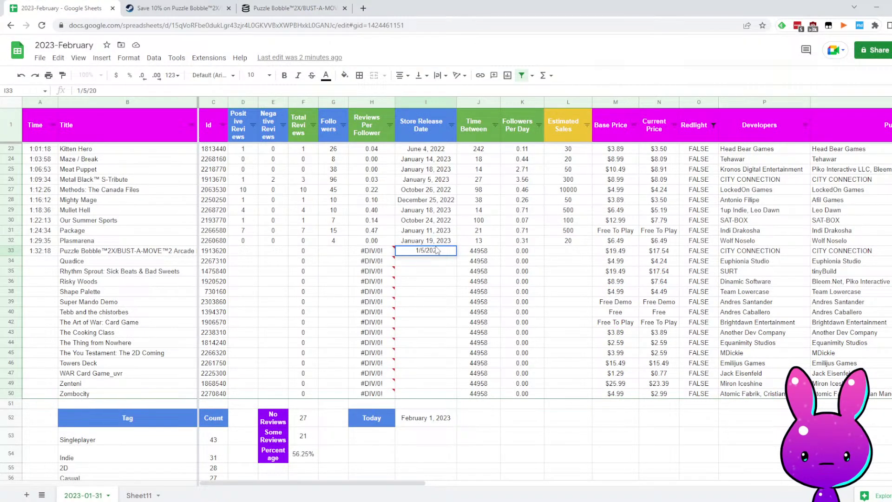
pyautogui.write('3')
pyautogui.press('Return')
# Copy the follower count 180 from SteamDB into the Followers cell of the Puzzle Bobble row
pyautogui.press('Left')
pyautogui.press('Left')
pyautogui.press('Left')
pyautogui.press('Up')
pyautogui.press('Right')
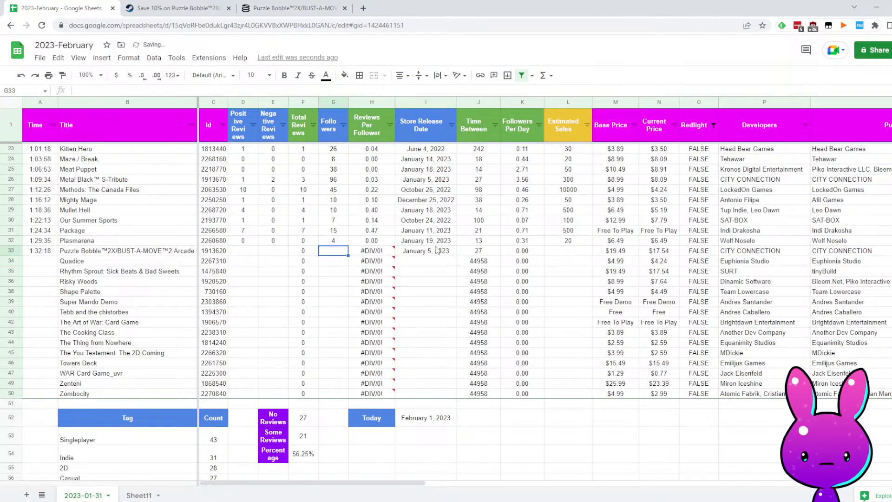
pyautogui.click(293, 8)
pyautogui.scroll(4, 514, 207)
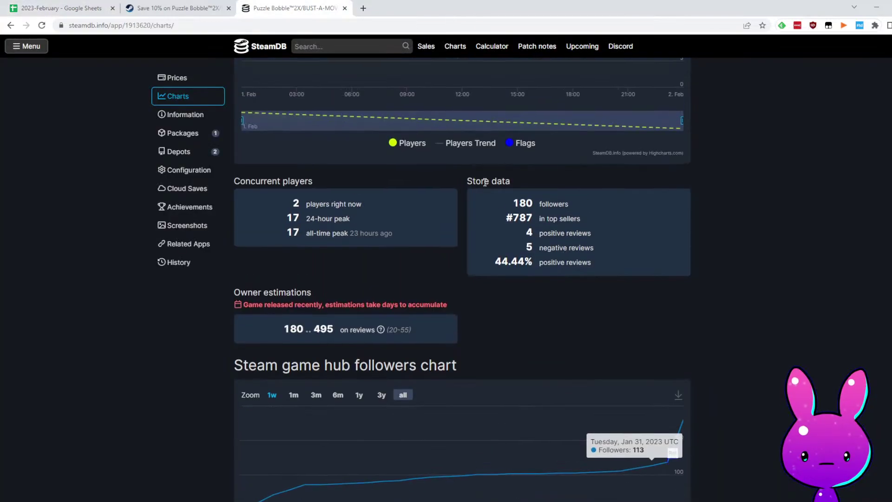
pyautogui.hotkey('ctrl', 'c')
pyautogui.click(95, 8)
pyautogui.hotkey('ctrl', 'v')
# Recheck the SteamDB followers data and compare Puzzle Bobble with the same developer's Metal Black S-Tribute row
pyautogui.click(425, 199)
pyautogui.click(292, 8)
pyautogui.scroll(-3, 492, 210)
pyautogui.scroll(3, 508, 279)
pyautogui.click(95, 7)
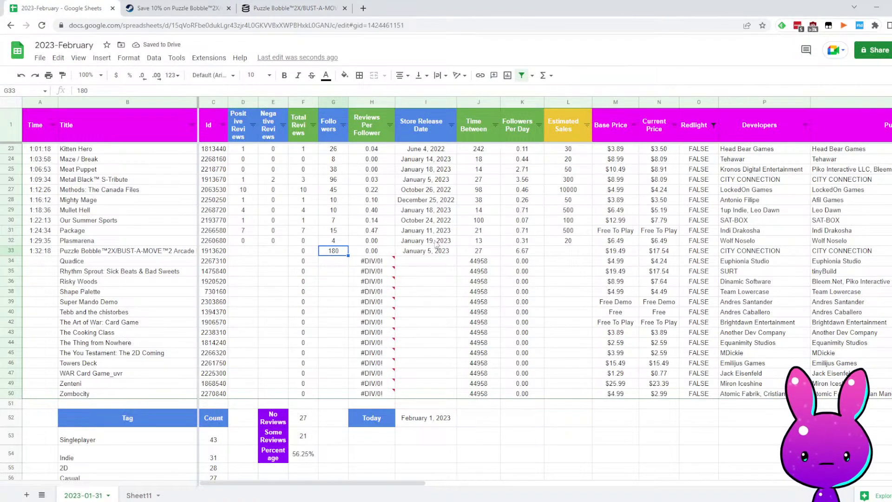
pyautogui.scroll(3, 445, 238)
pyautogui.scroll(2, 761, 264)
pyautogui.moveTo(754, 325); pyautogui.dragTo(417, 325)
pyautogui.moveTo(477, 326); pyautogui.dragTo(516, 325)
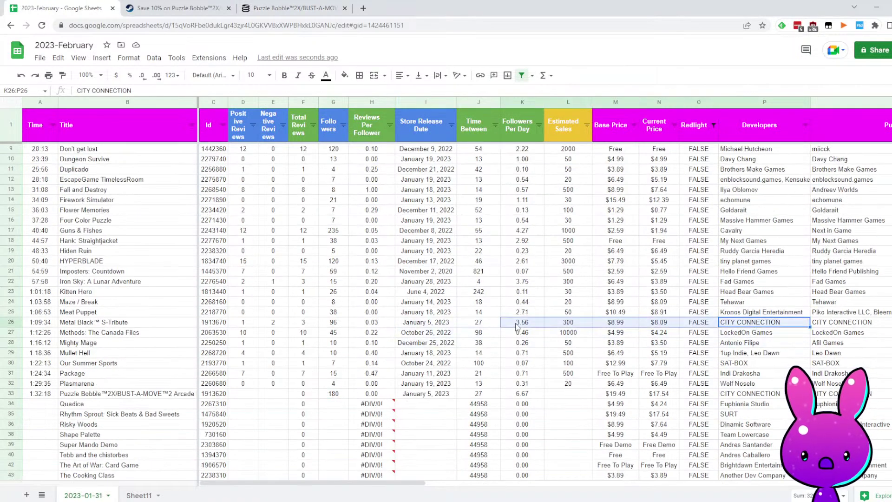
pyautogui.click(520, 322)
pyautogui.click(71, 325)
pyautogui.scroll(-2, 542, 372)
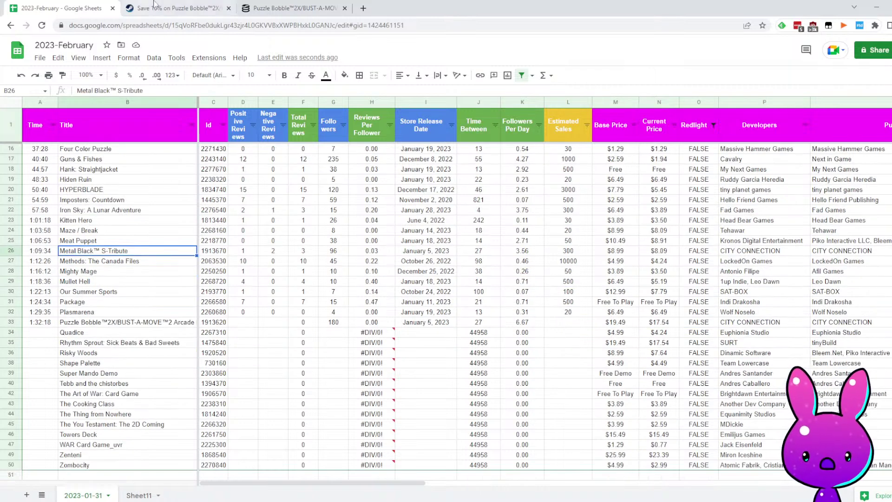
# Enter 4 positive and 5 negative reviews for Puzzle Bobble, based on its SteamDB store data
pyautogui.click(316, 8)
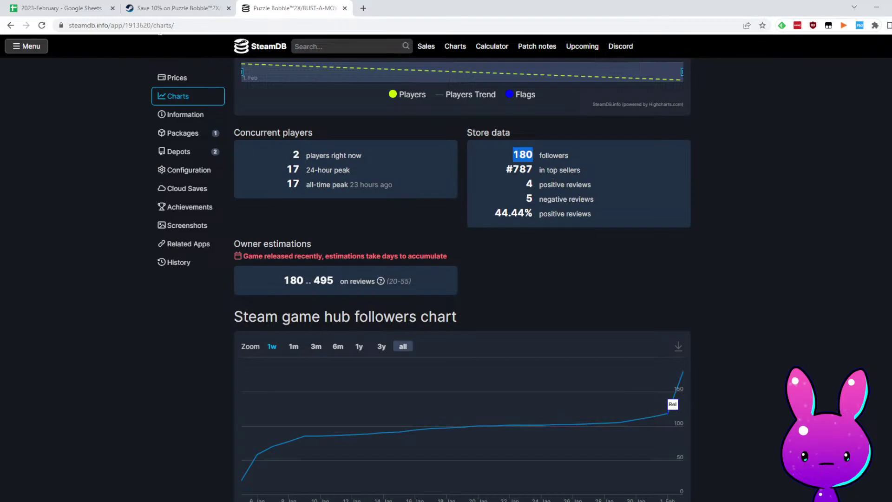
pyautogui.hotkey('ctrl', '1')
pyautogui.click(247, 323)
pyautogui.write('4')
pyautogui.press('Tab')
pyautogui.write('5')
pyautogui.press('Tab')
# Enter 500 as Puzzle Bobble's Estimated Sales, and revise the figure to 1000
pyautogui.press('Tab')
pyautogui.press('Tab')
pyautogui.press('Tab')
pyautogui.press('Tab')
pyautogui.press('Tab')
pyautogui.press('Tab')
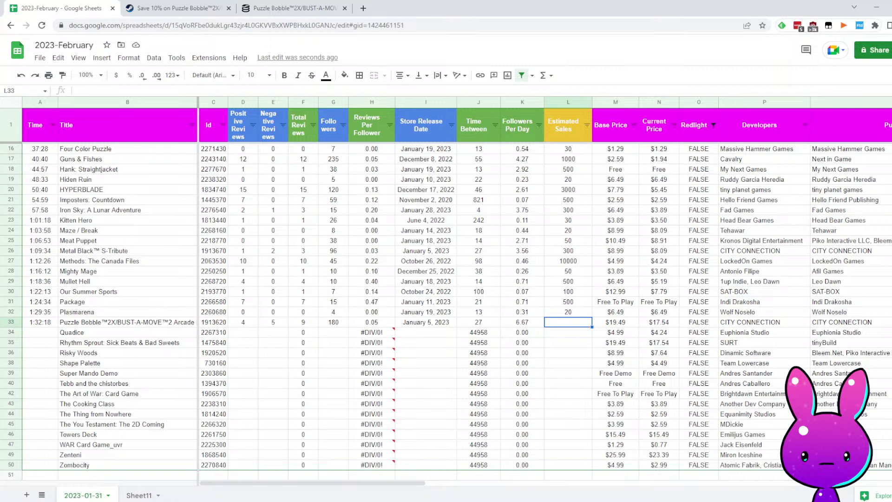
pyautogui.press('Return')
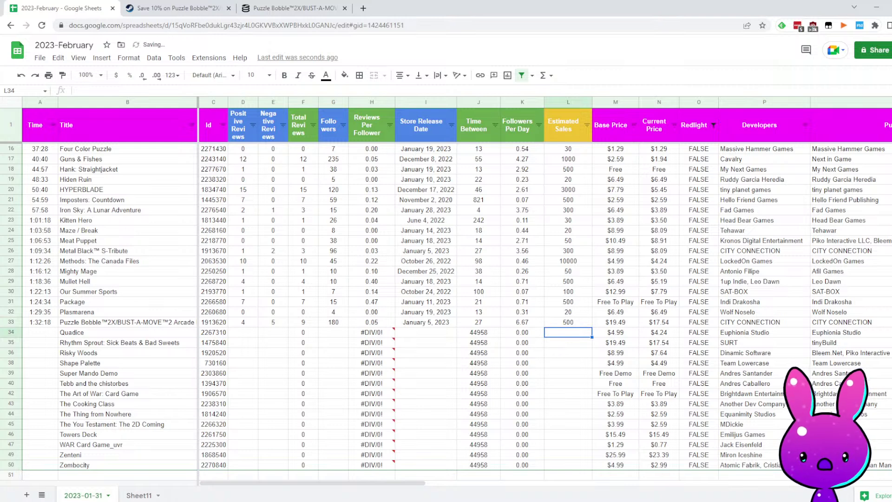
pyautogui.press('Up')
pyautogui.write('1')
pyautogui.press('Return')
pyautogui.press('Up')
pyautogui.press('Up')
pyautogui.press('Down')
pyautogui.press('Up')
pyautogui.press('Down')
pyautogui.press('Down')
pyautogui.press('Left')
pyautogui.press('Left')
pyautogui.press('Up')
pyautogui.press('Left')
pyautogui.press('Right')
pyautogui.press('Right')
pyautogui.press('Right')
pyautogui.press('Right')
# Enter 1:35:25 as the Time for the Quadice row and select that game's Id cell
pyautogui.press('Left')
pyautogui.press('Left')
pyautogui.press('Left')
pyautogui.press('Left')
pyautogui.press('Left')
pyautogui.press('Left')
pyautogui.press('Left')
pyautogui.press('Left')
pyautogui.press('Left')
pyautogui.press('Left')
pyautogui.press('Left')
pyautogui.press('Left')
pyautogui.press('Down')
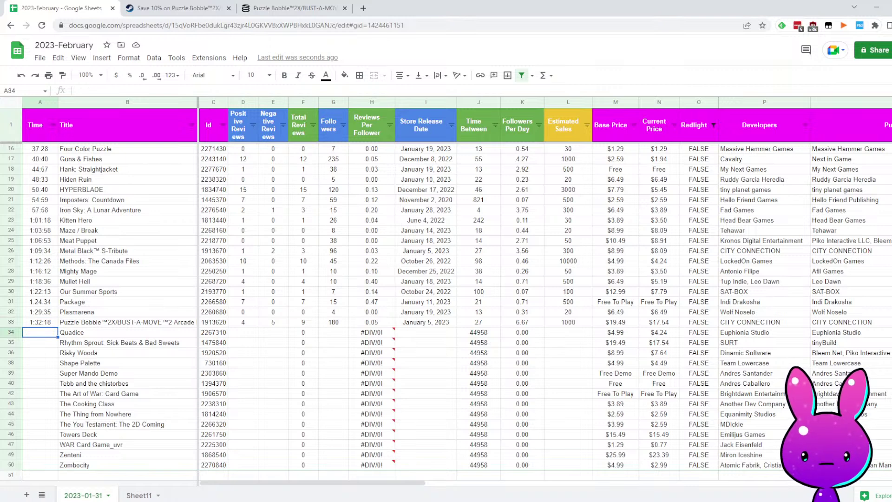
pyautogui.write('1:35:25')
pyautogui.press('Tab')
pyautogui.press('Tab')
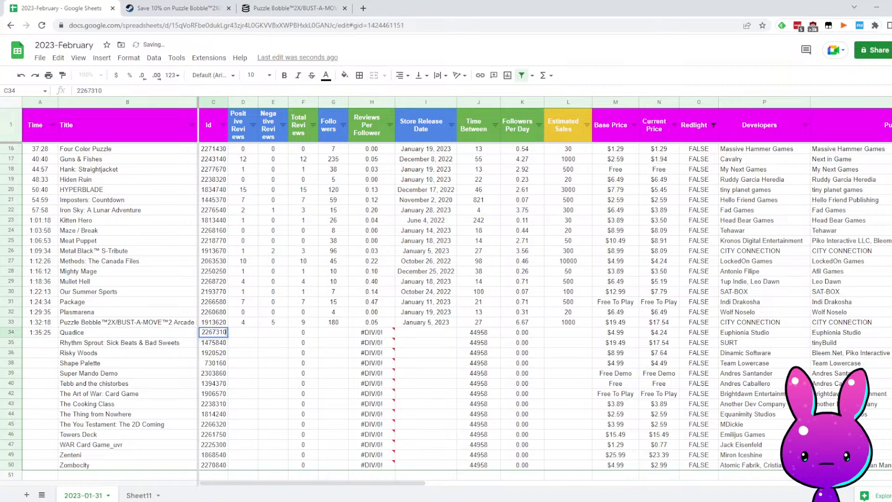
# Recheck the review and follower cells of the Puzzle Bobble row and return to Quadice's Id cell
pyautogui.press('Right')
pyautogui.press('Up')
pyautogui.press('Right')
pyautogui.press('Right')
pyautogui.press('Right')
pyautogui.press('Right')
pyautogui.press('Right')
pyautogui.press('Right')
pyautogui.press('Right')
pyautogui.press('Right')
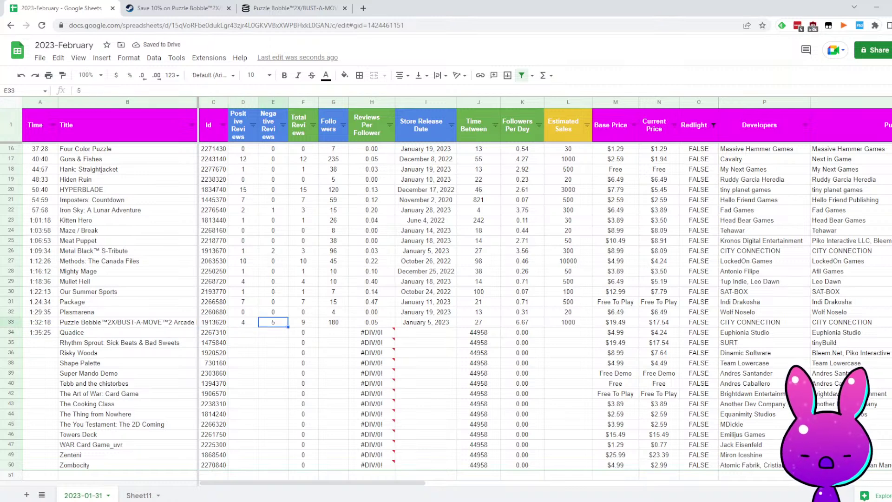
pyautogui.press('Left')
pyautogui.press('Left')
pyautogui.press('Left')
pyautogui.press('Left')
pyautogui.press('Left')
pyautogui.press('Left')
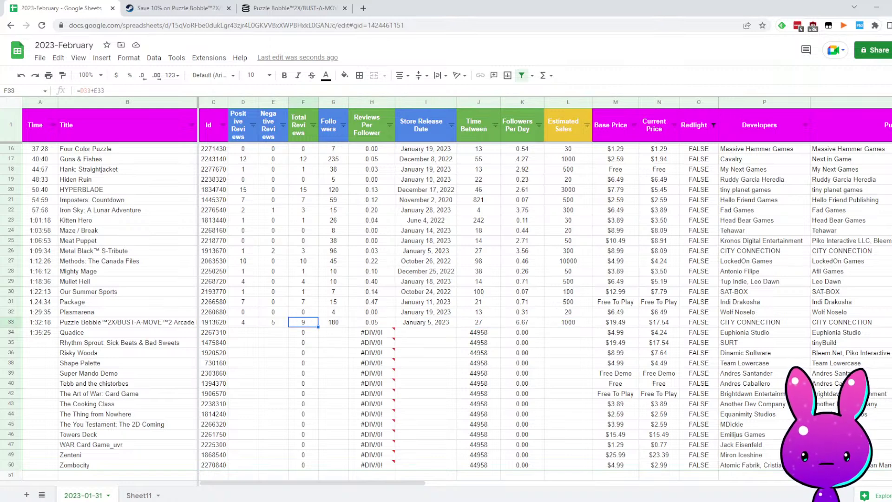
pyautogui.press('Left')
pyautogui.press('Left')
pyautogui.press('Down')
pyautogui.press('Left')
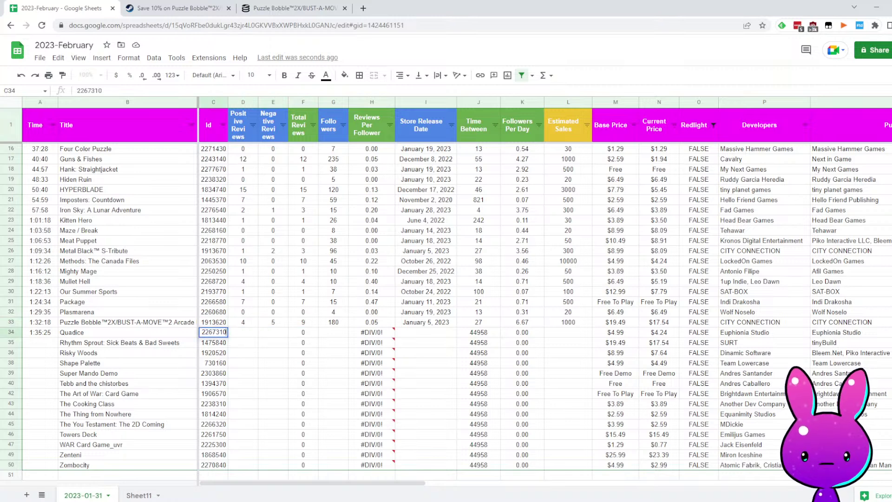
# Check the price, developer and publisher recorded in the Quadice row
pyautogui.press('Tab')
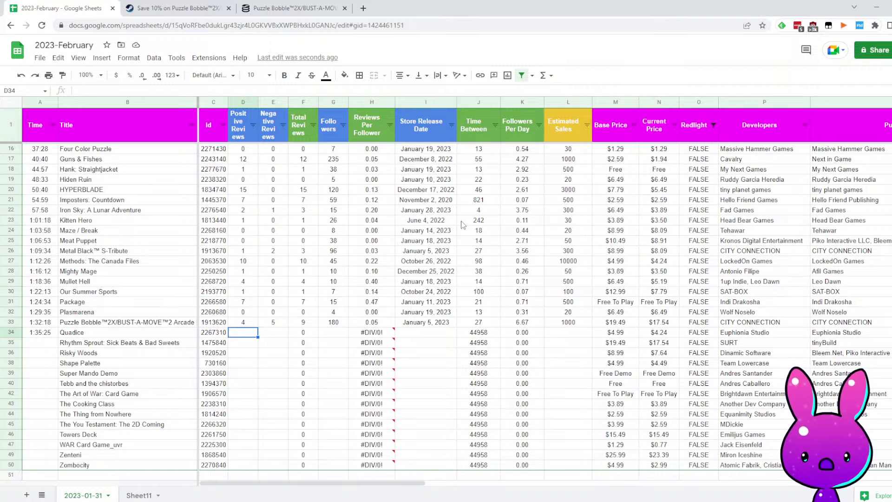
pyautogui.click(658, 332)
pyautogui.click(635, 332)
pyautogui.click(767, 334)
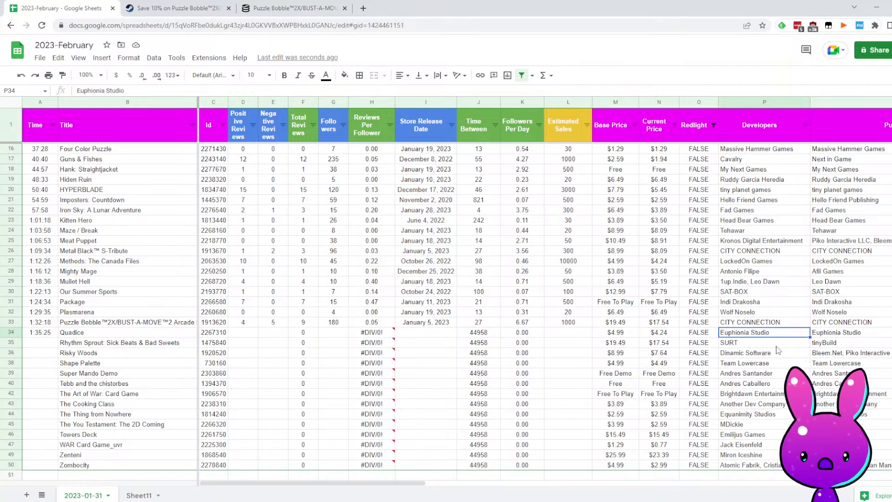
pyautogui.click(844, 334)
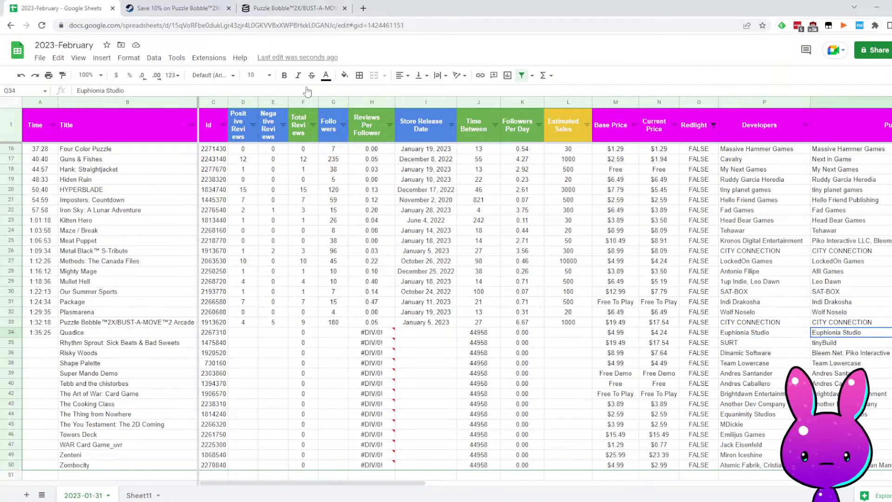
# Open the Steam store page for app 2267310, Quadice, and skim its contents
pyautogui.click(184, 5)
pyautogui.write('2267310')
pyautogui.press('Return')
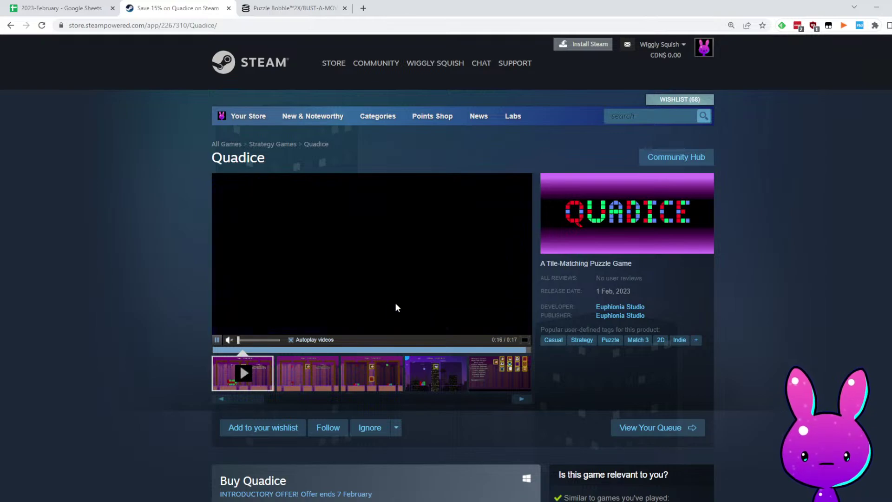
pyautogui.scroll(-12, 397, 304)
pyautogui.scroll(-3, 636, 462)
pyautogui.press('Home')
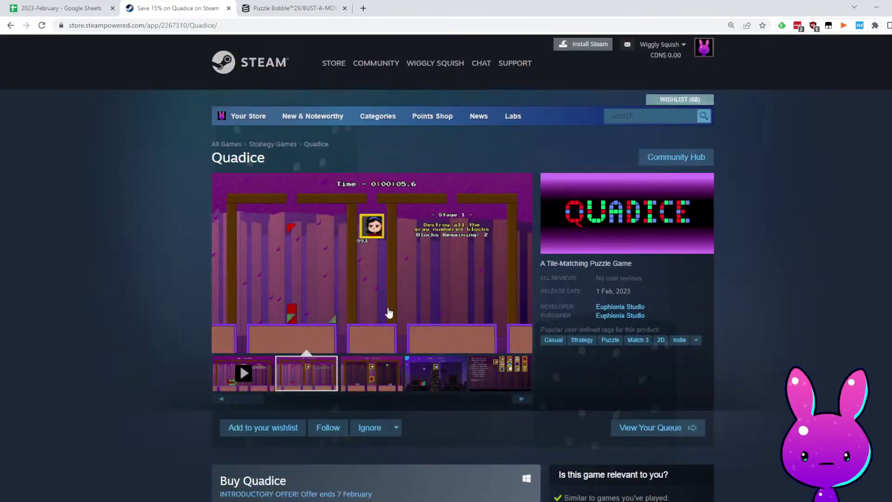
# Open the SteamDB charts page for app 2267310 and examine Quadice's follower count and followers chart
pyautogui.doubleClick(179, 26)
pyautogui.doubleClick(197, 26)
pyautogui.hotkey('ctrl', 'c')
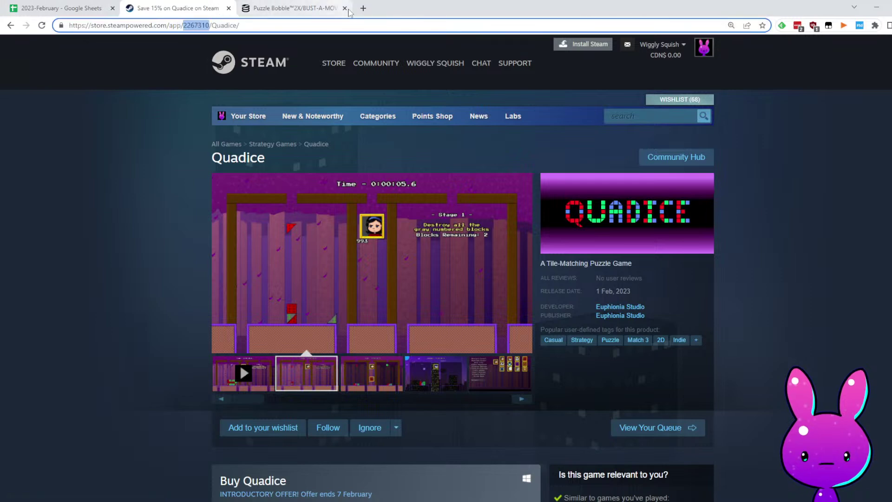
pyautogui.click(297, 9)
pyautogui.doubleClick(159, 27)
pyautogui.hotkey('ctrl', 'v')
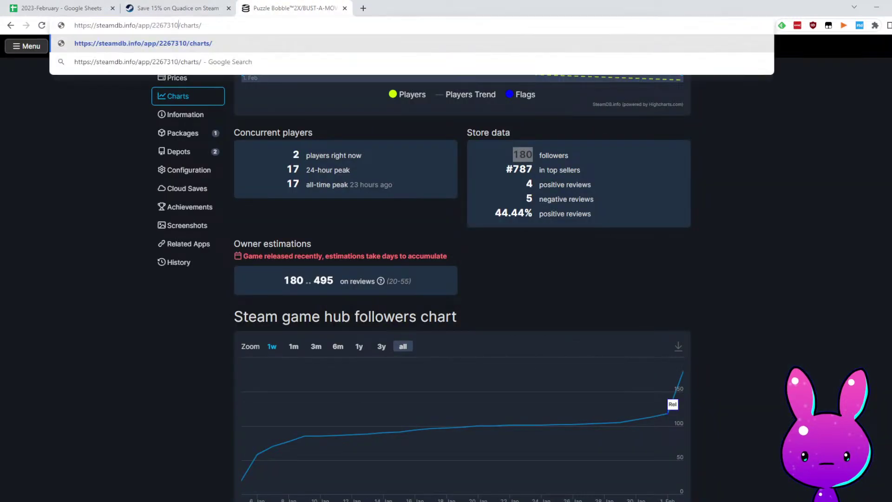
pyautogui.press('Return')
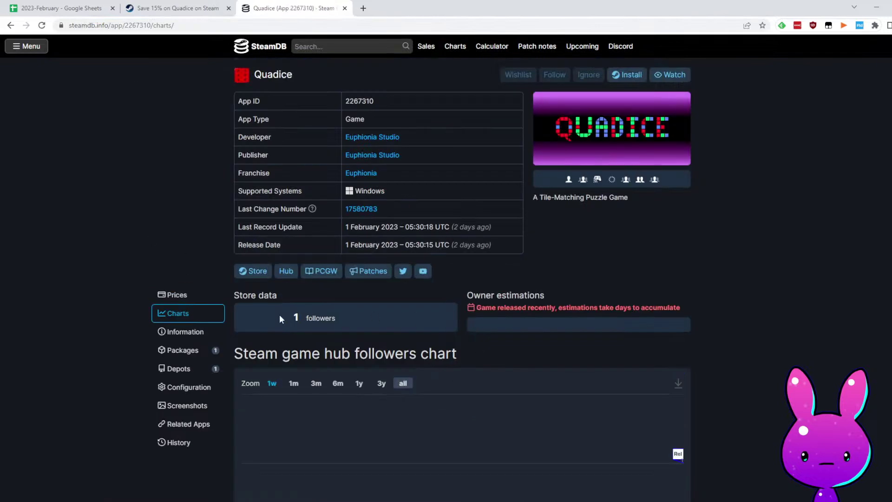
pyautogui.scroll(-5, 297, 310)
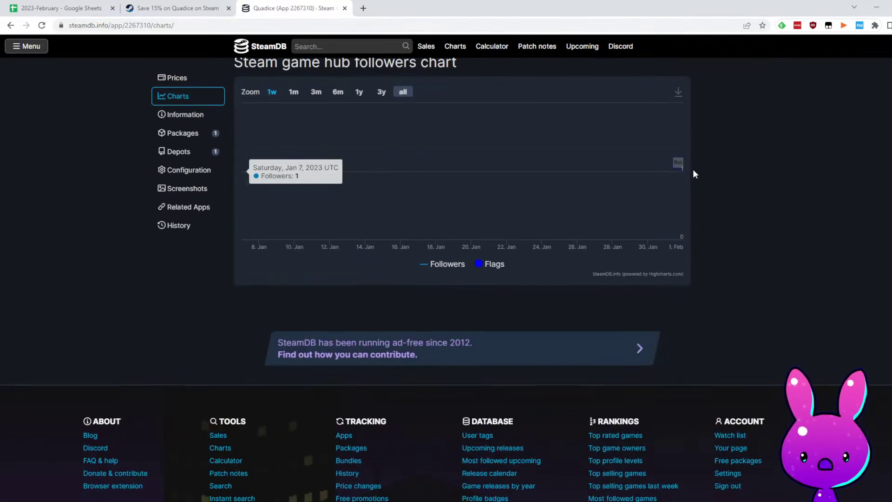
# In the 2023-February spreadsheet, enter 1/7/2023 as Quadice's Store Release Date and 1 as its Followers
pyautogui.click(83, 4)
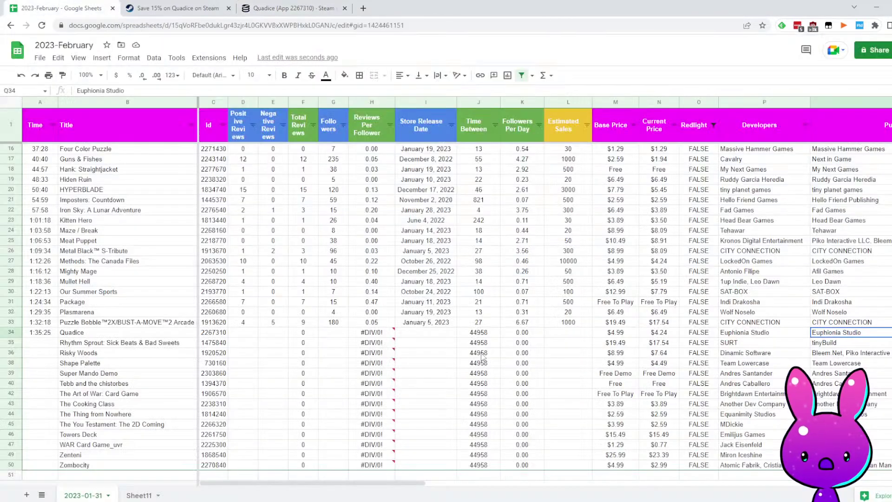
pyautogui.click(417, 331)
pyautogui.write('1/7/202')
pyautogui.write('3')
pyautogui.press('Return')
pyautogui.press('Left')
pyautogui.press('Left')
pyautogui.press('Left')
pyautogui.press('Up')
pyautogui.press('Right')
pyautogui.write('1')
# Enter 0 positive and 0 negative reviews for Quadice
pyautogui.press('Left')
pyautogui.press('Left')
pyautogui.press('Left')
pyautogui.write('0')
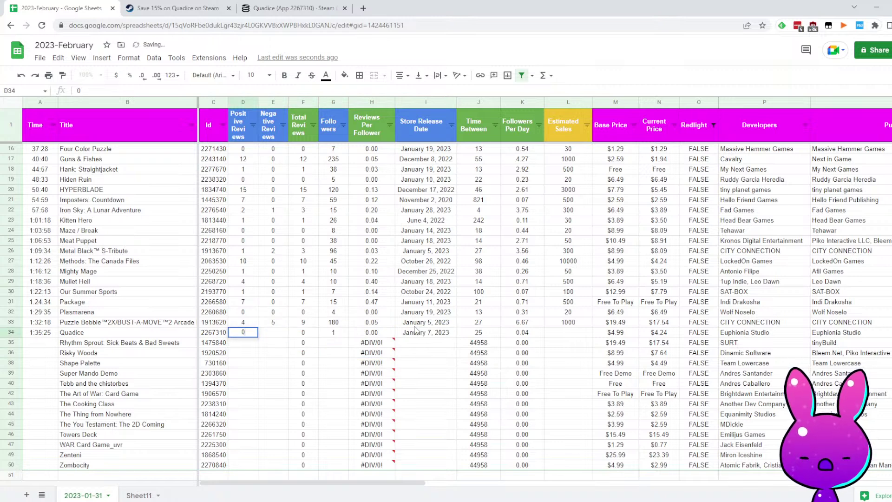
pyautogui.press('Right')
pyautogui.press('Right')
pyautogui.press('Left')
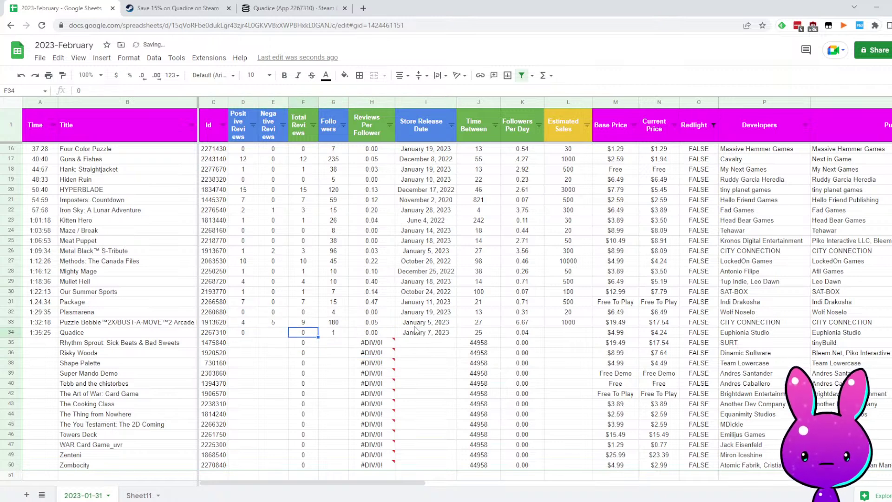
pyautogui.write('0')
# Enter 10 as Quadice's Estimated Sales
pyautogui.press('Right')
pyautogui.press('Right')
pyautogui.press('Right')
pyautogui.press('Right')
pyautogui.press('Right')
pyautogui.press('Right')
pyautogui.press('Right')
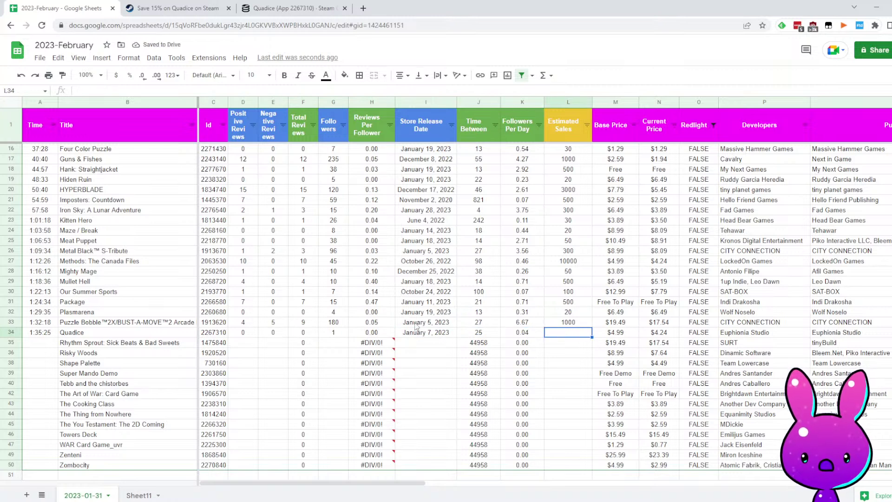
pyautogui.write('10')
pyautogui.press('Return')
# Enter 1:36:46 as the Time for the Rhythm Sprout: Sick Beats & Bad Sweets row and check that row's price cells
pyautogui.press('Left')
pyautogui.press('Left')
pyautogui.press('Left')
pyautogui.press('Left')
pyautogui.press('Left')
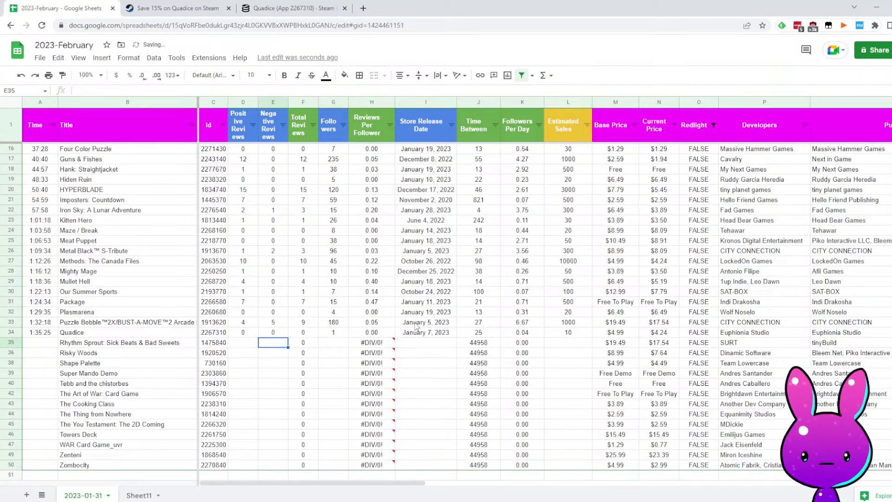
pyautogui.press('Left')
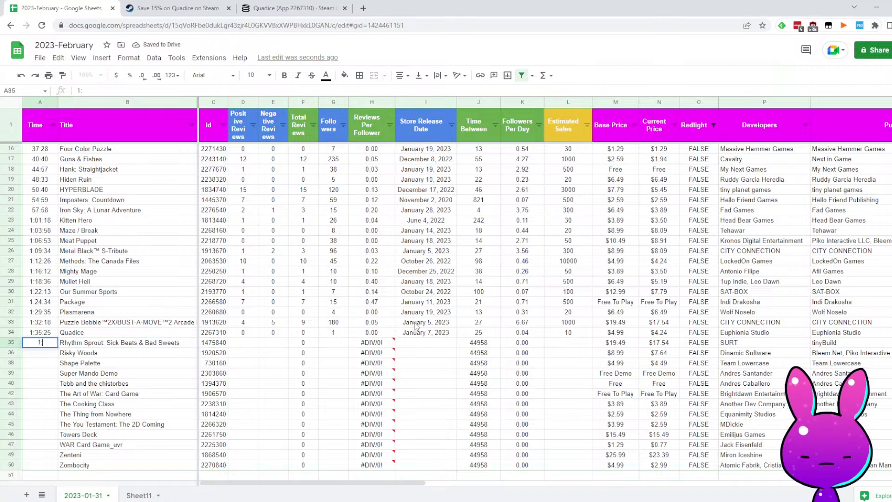
pyautogui.write('1:36:46')
pyautogui.press('Return')
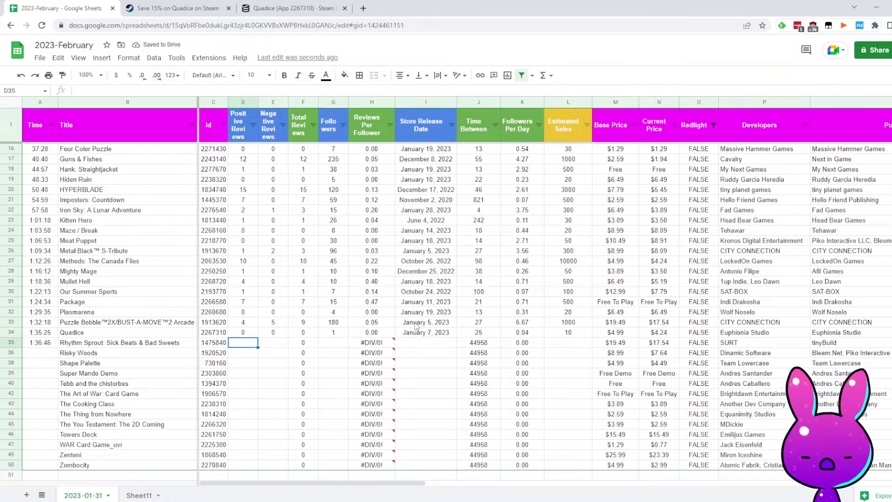
pyautogui.press('Right')
pyautogui.press('Right')
pyautogui.press('Right')
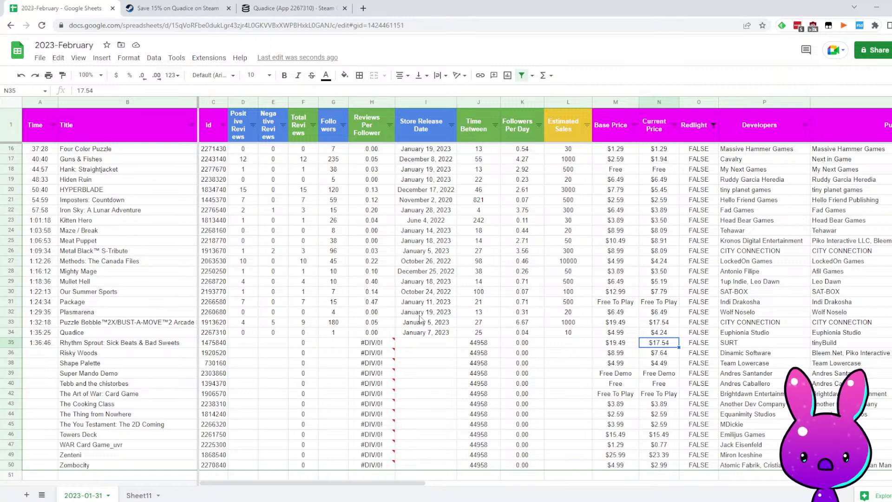
# Open the Steam store page for app 1475840, Rhythm Sprout, and collapse its live broadcast
pyautogui.click(140, 5)
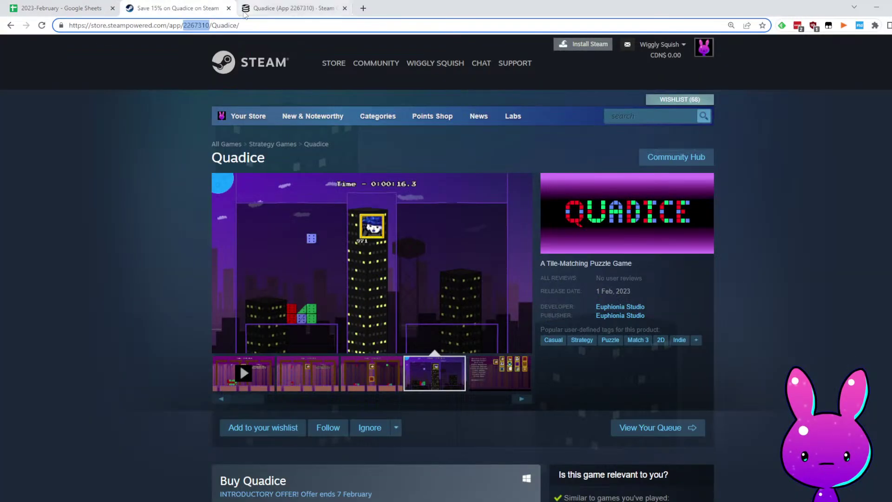
pyautogui.write('1475840')
pyautogui.press('Return')
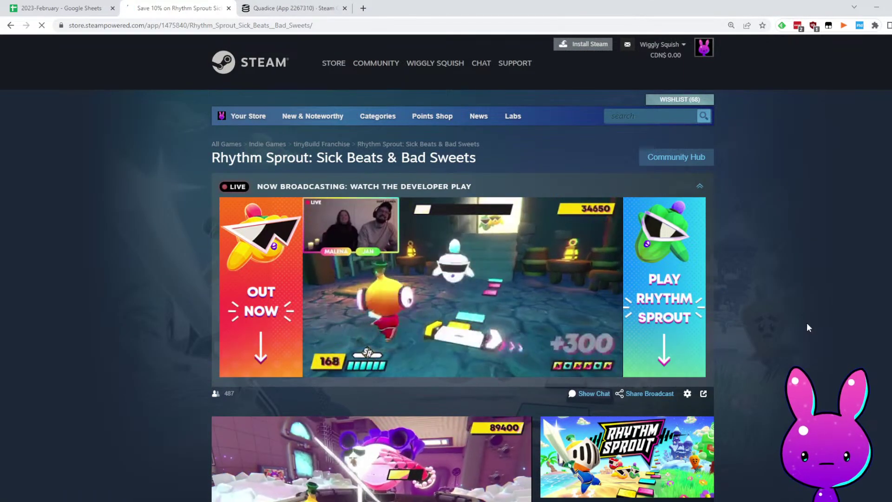
pyautogui.click(699, 185)
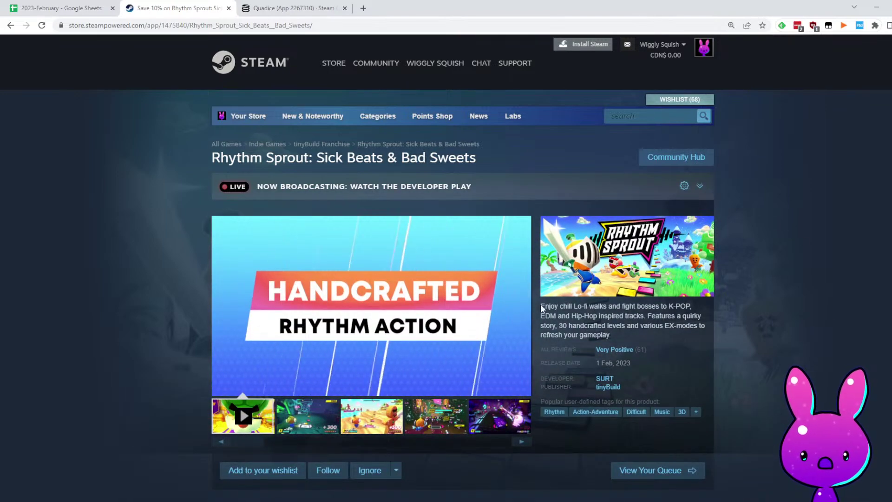
# Read Rhythm Sprout's short store description about its music tracks, levels and EX-modes
pyautogui.moveTo(612, 306); pyautogui.dragTo(656, 306)
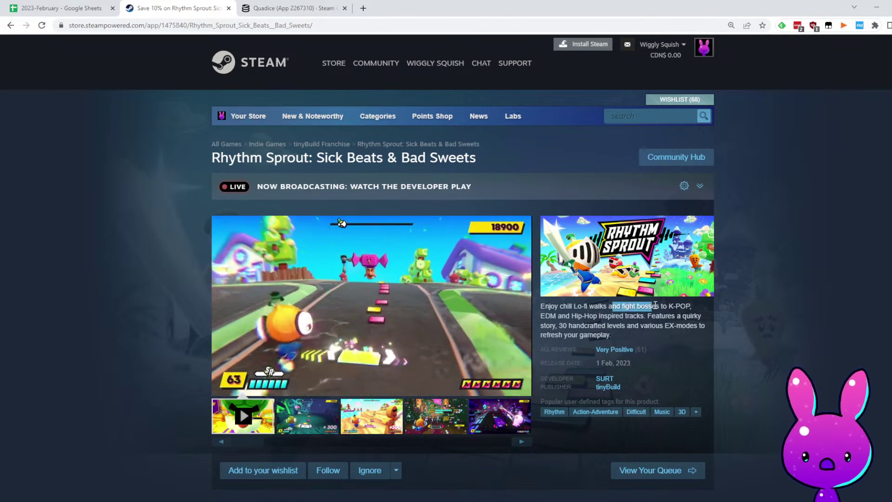
pyautogui.moveTo(565, 315); pyautogui.dragTo(600, 316)
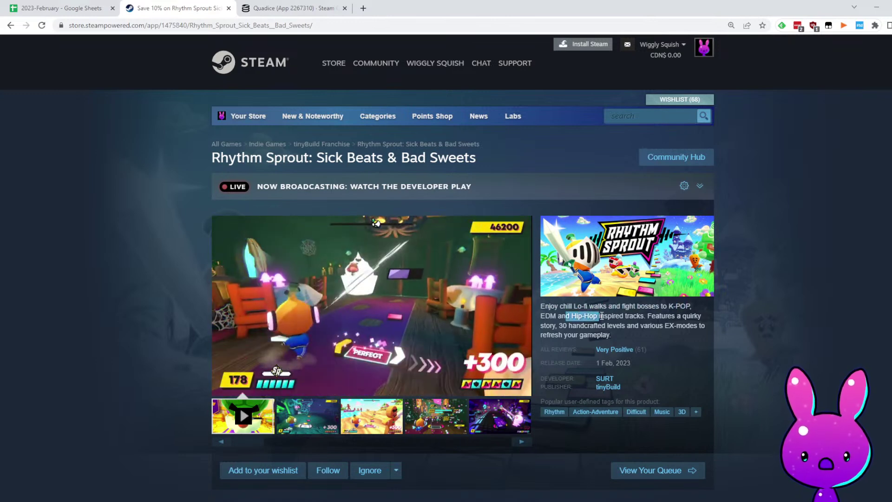
pyautogui.click(659, 325)
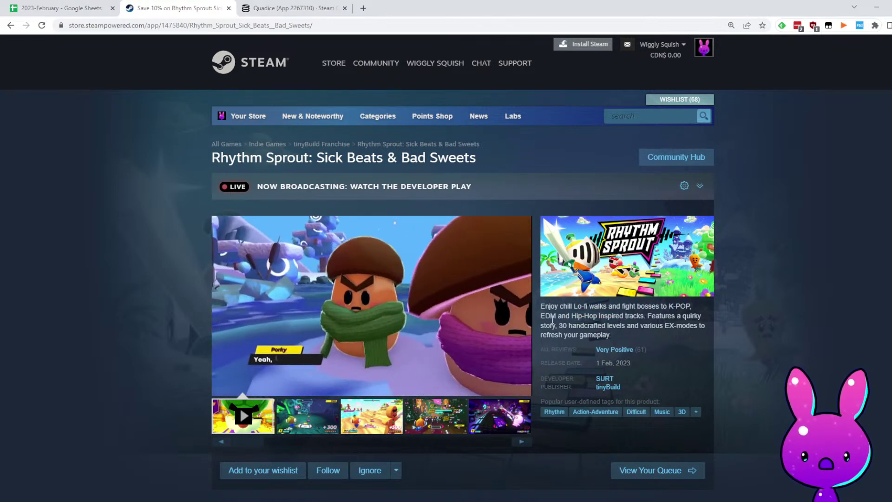
pyautogui.moveTo(565, 320); pyautogui.dragTo(671, 331)
pyautogui.click(671, 332)
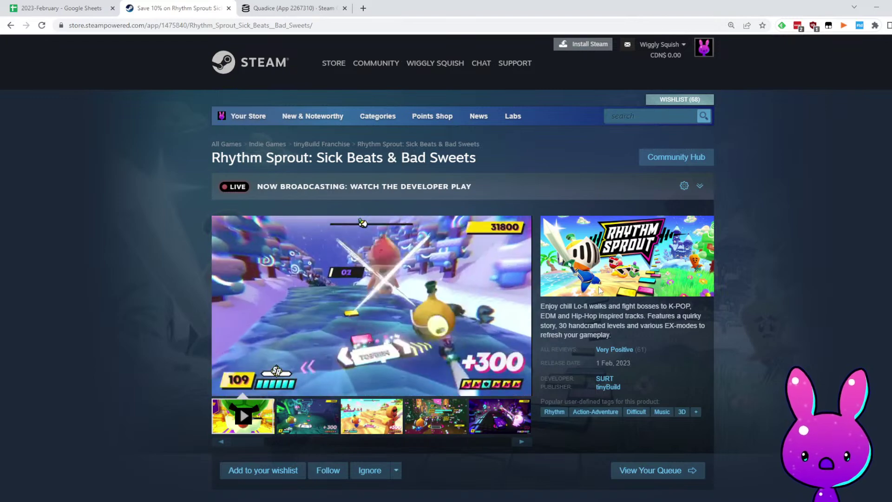
# Watch Rhythm Sprout's trailer and view its level-results and purple-lit gameplay screenshots
pyautogui.moveTo(483, 285)
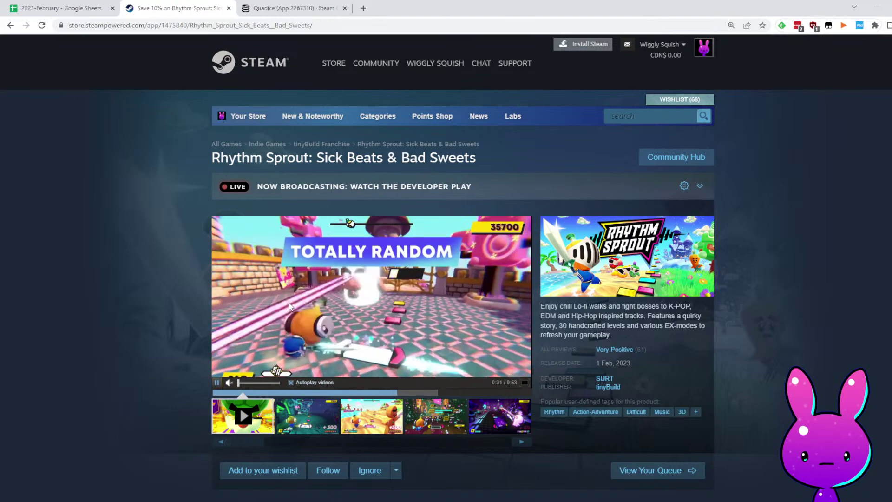
pyautogui.click(441, 427)
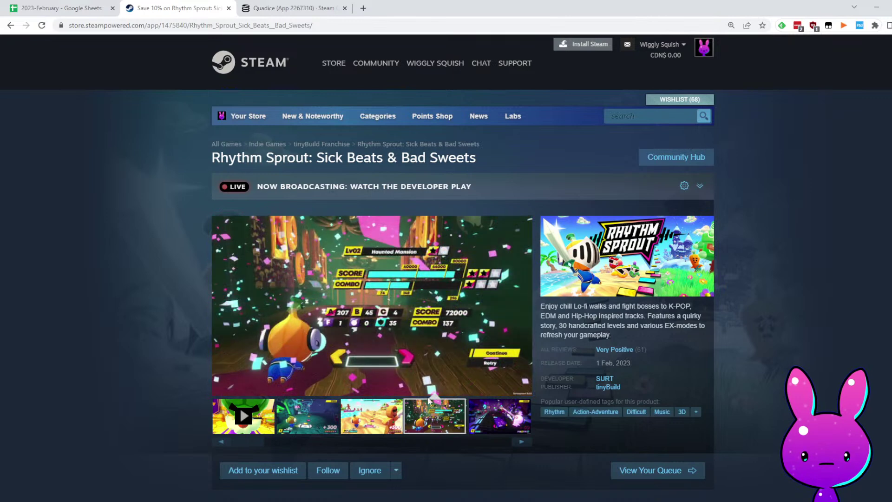
pyautogui.click(485, 420)
pyautogui.moveTo(250, 442)
pyautogui.mouseDown()
pyautogui.moveTo(355, 443)
pyautogui.moveTo(403, 466)
pyautogui.moveTo(237, 448)
pyautogui.mouseUp()
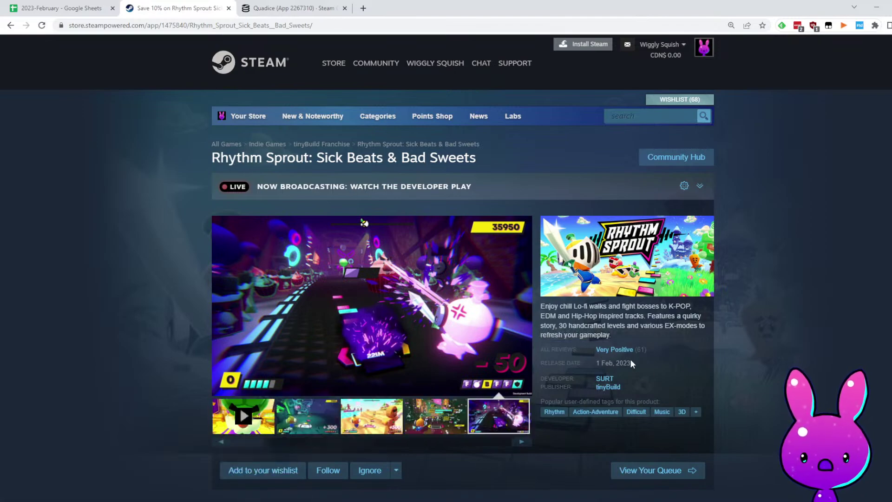
# Look over Rhythm Sprout's purchase options and announcements, and read its About This Game section
pyautogui.scroll(-12, 767, 472)
pyautogui.scroll(12, 709, 408)
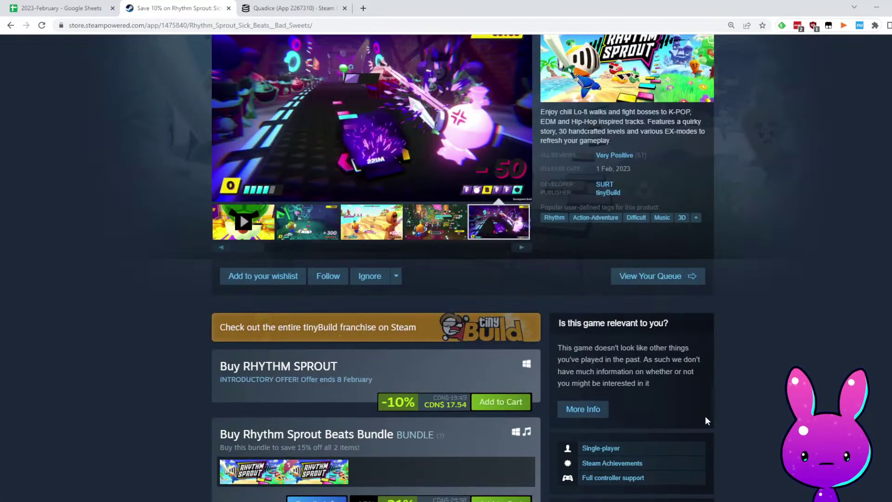
pyautogui.scroll(-14, 372, 339)
pyautogui.moveTo(194, 182); pyautogui.dragTo(295, 183)
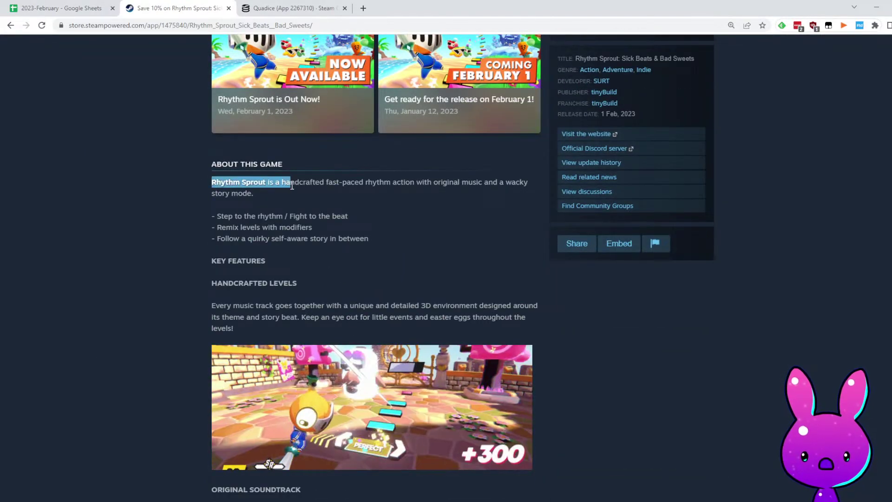
pyautogui.scroll(3, 363, 218)
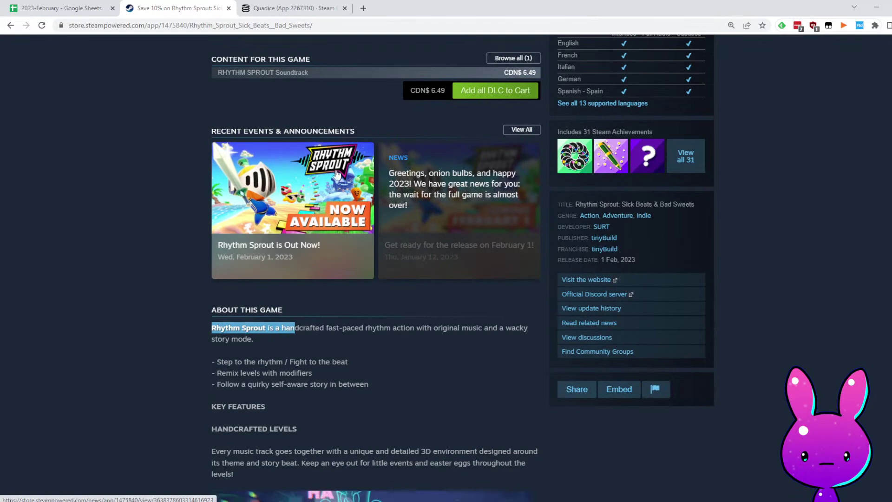
pyautogui.click(332, 351)
pyautogui.scroll(-2, 330, 347)
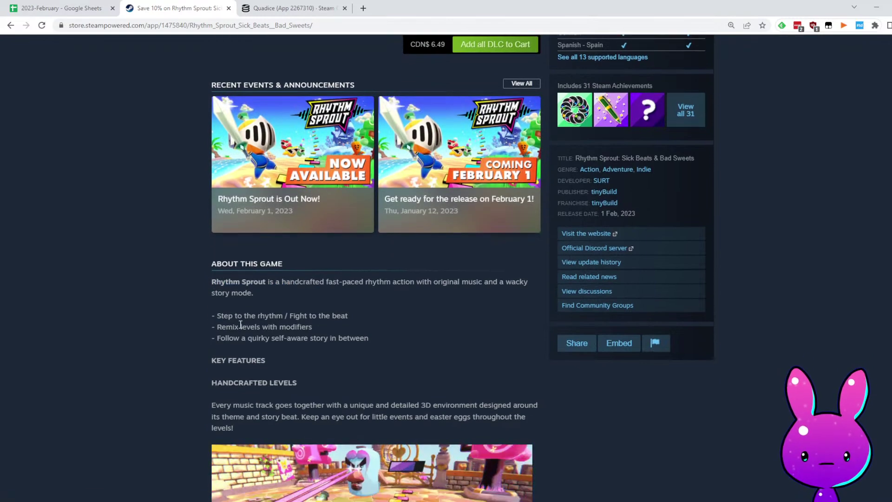
pyautogui.scroll(-2, 213, 299)
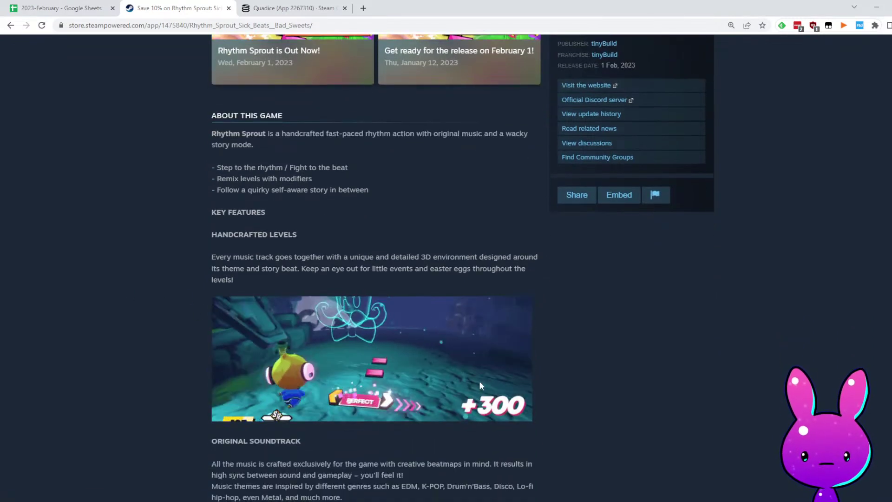
# Read the Handcrafted Levels paragraph in Rhythm Sprout's About This Game section
pyautogui.moveTo(215, 256); pyautogui.dragTo(435, 258)
pyautogui.click(474, 264)
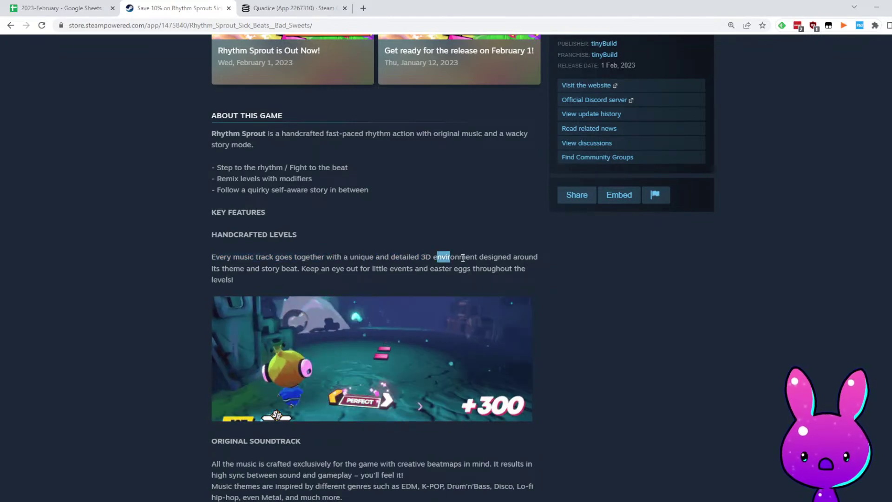
pyautogui.moveTo(492, 257); pyautogui.dragTo(436, 257)
pyautogui.moveTo(245, 268); pyautogui.dragTo(452, 272)
pyautogui.click(279, 282)
pyautogui.click(494, 268)
# Expand Rhythm Sprout's full description and read on through its story and level modifier sections to the customer reviews
pyautogui.scroll(-5, 292, 303)
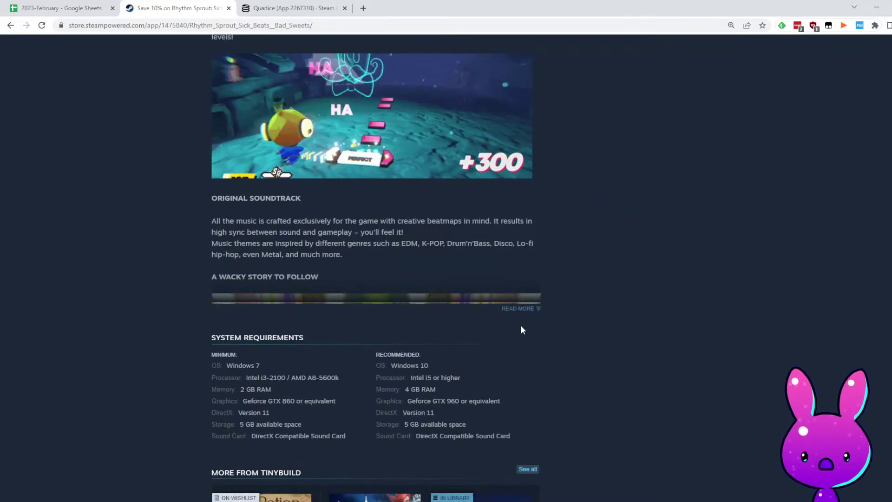
pyautogui.click(517, 308)
pyautogui.scroll(-12, 213, 296)
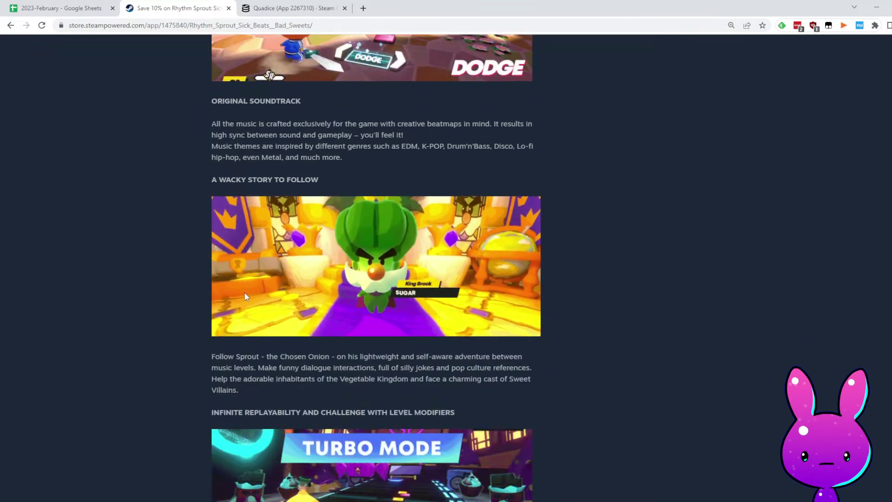
pyautogui.scroll(-15, 572, 314)
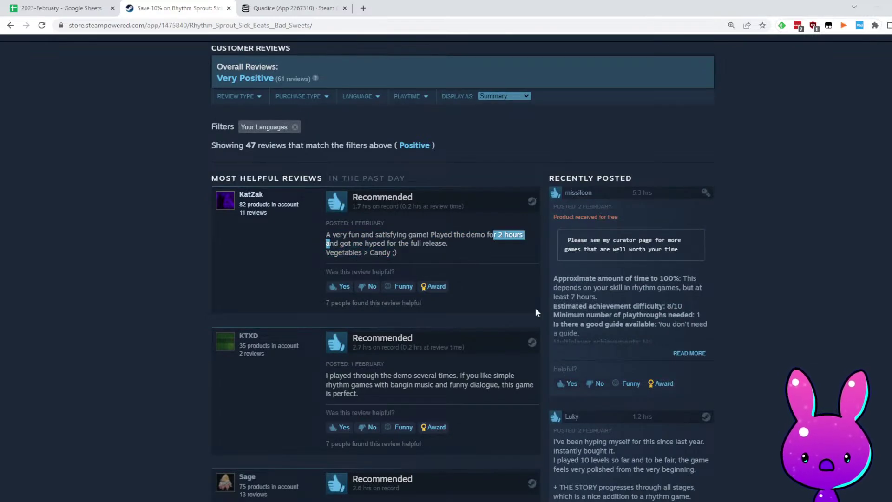
# Recheck Rhythm Sprout's price and gameplay screenshots, and read through its helpful and recently posted customer reviews
pyautogui.scroll(20, 483, 284)
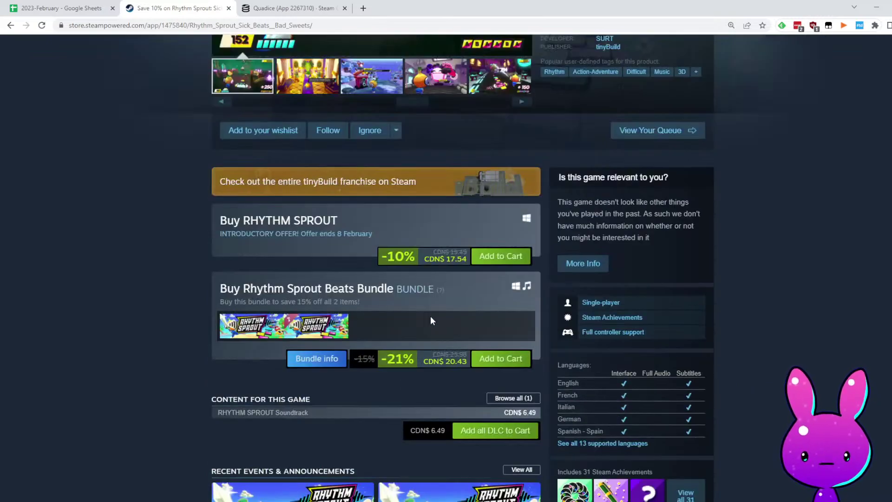
pyautogui.scroll(2, 431, 314)
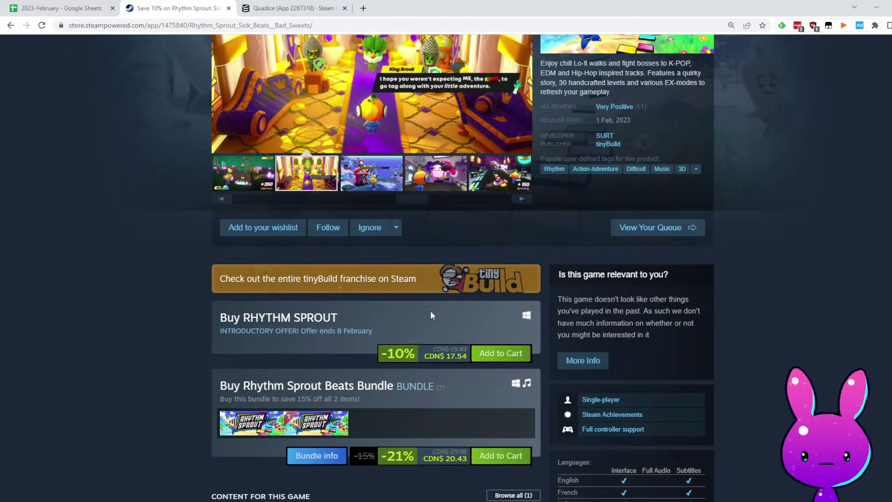
pyautogui.scroll(3, 401, 307)
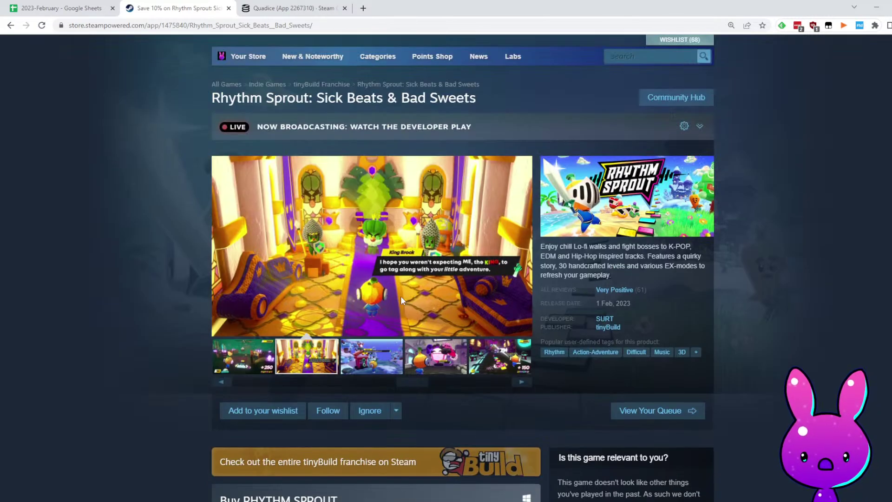
pyautogui.scroll(-20, 414, 326)
pyautogui.scroll(-20, 422, 345)
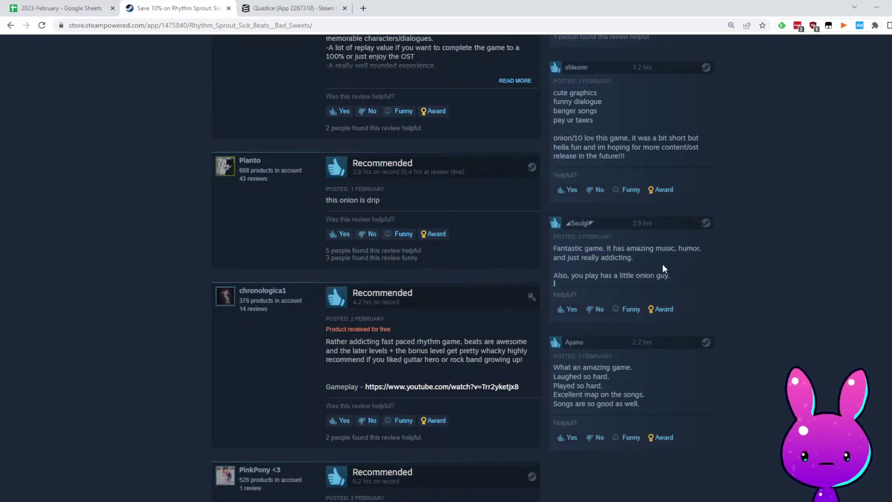
pyautogui.scroll(-14, 686, 270)
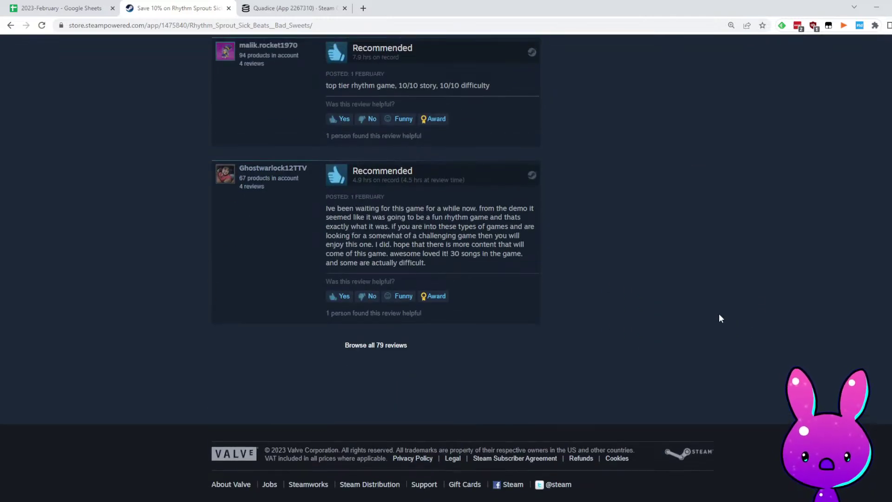
pyautogui.scroll(20, 718, 325)
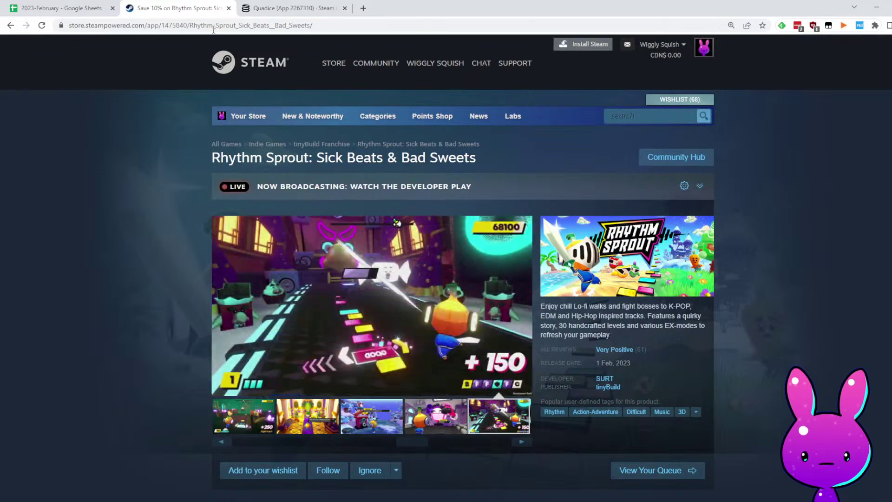
# Open the SteamDB charts page for Rhythm Sprout using its app ID 1475840
pyautogui.click(190, 26)
pyautogui.click(271, 8)
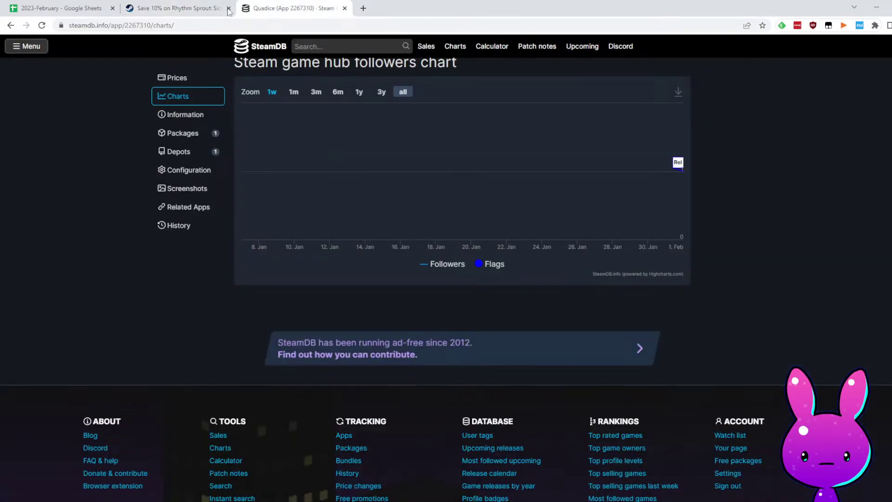
pyautogui.doubleClick(142, 25)
pyautogui.write('1475840')
pyautogui.press('Return')
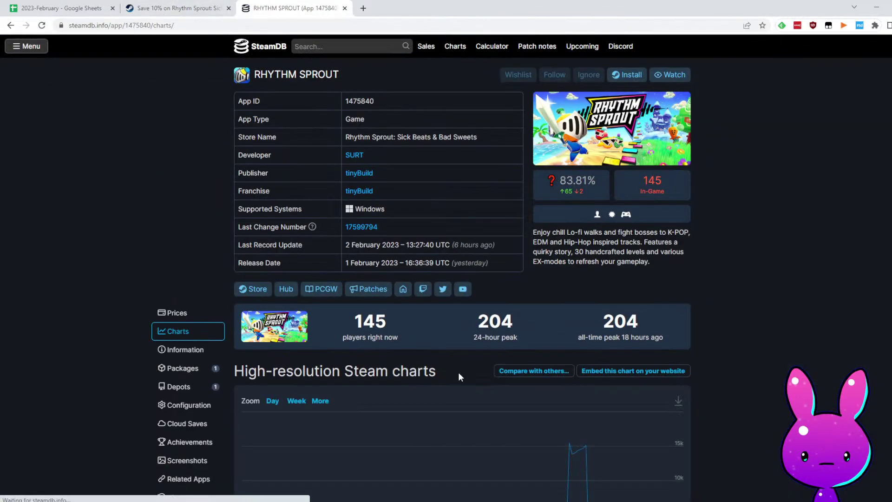
# Examine Rhythm Sprout's concurrent player charts, Twitch stats, store data and followers chart on SteamDB
pyautogui.scroll(-3, 534, 320)
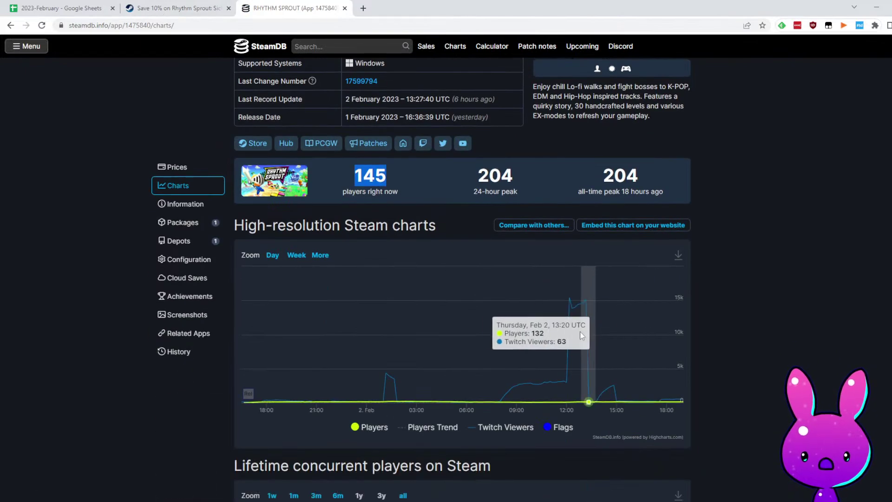
pyautogui.scroll(-7, 701, 458)
pyautogui.scroll(4, 642, 400)
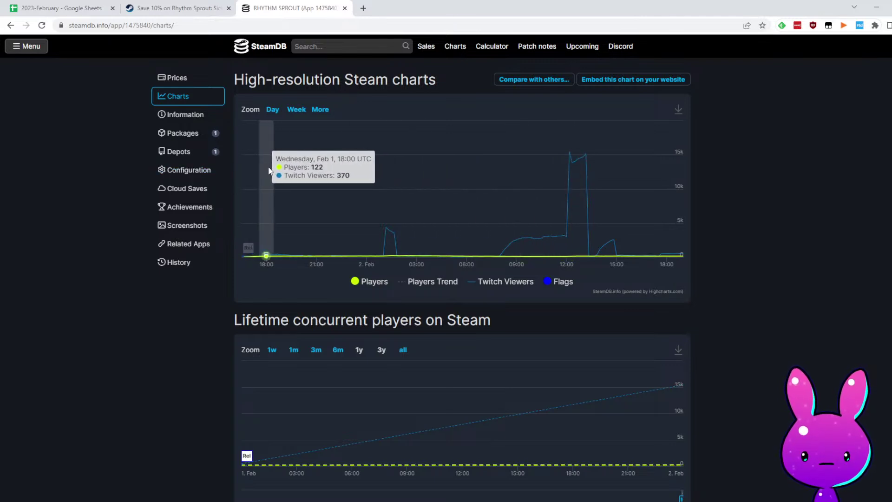
pyautogui.scroll(-10, 587, 411)
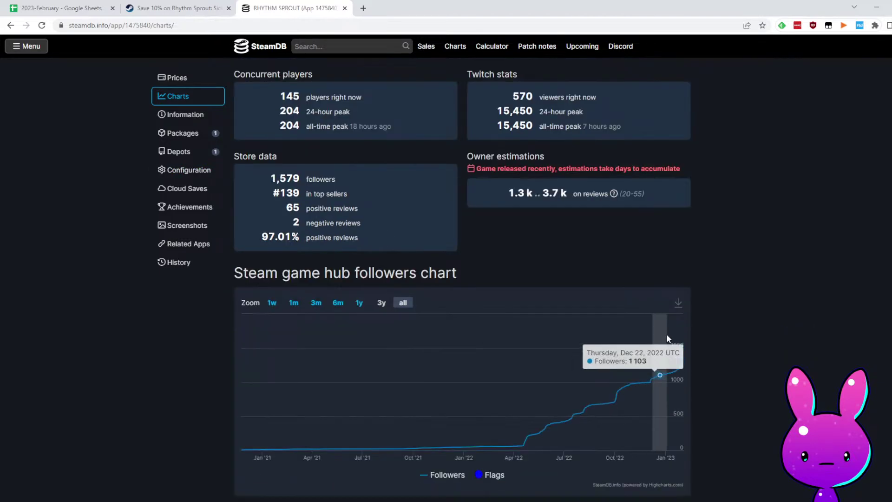
pyautogui.scroll(1, 506, 185)
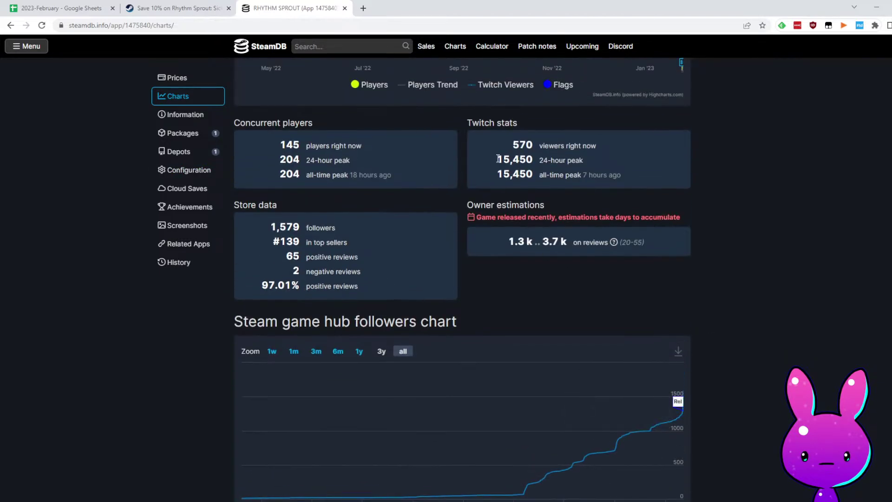
pyautogui.scroll(-2, 547, 173)
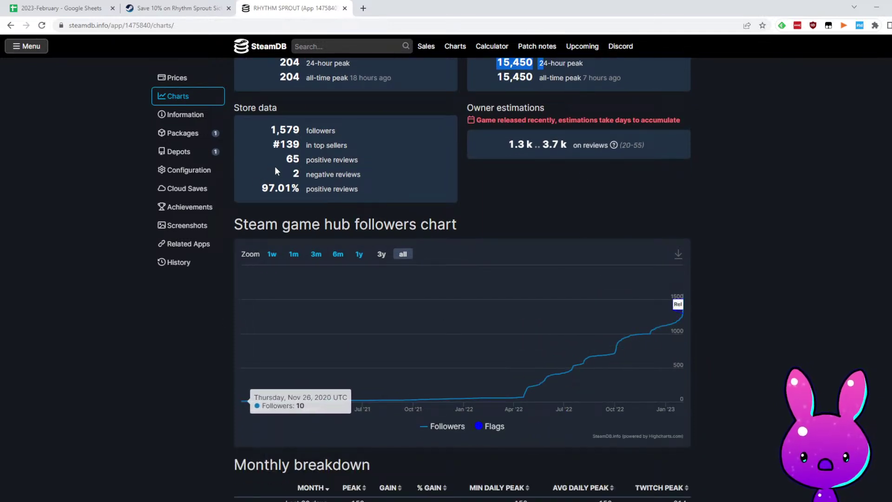
# Fill in Rhythm Sprout's spreadsheet row with store release date November 26, 2020, 1,579 followers, 65 positive and 2 negative reviews
pyautogui.click(352, 158)
pyautogui.hotkey('ctrl', '1')
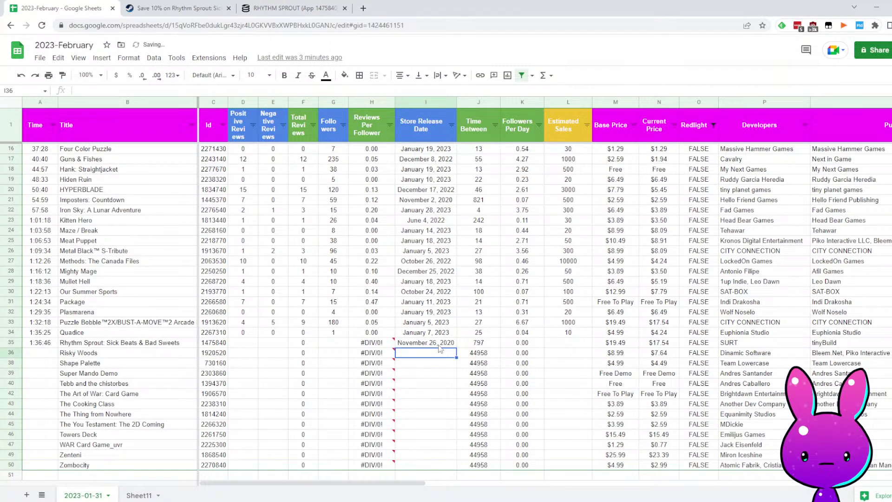
pyautogui.press('Up')
pyautogui.press('Left')
pyautogui.press('Left')
pyautogui.hotkey('ctrl', '3')
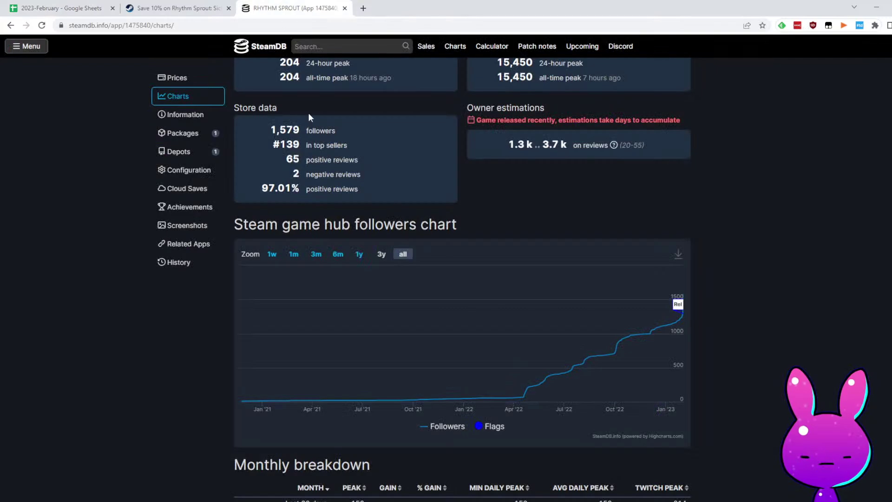
pyautogui.click(90, 6)
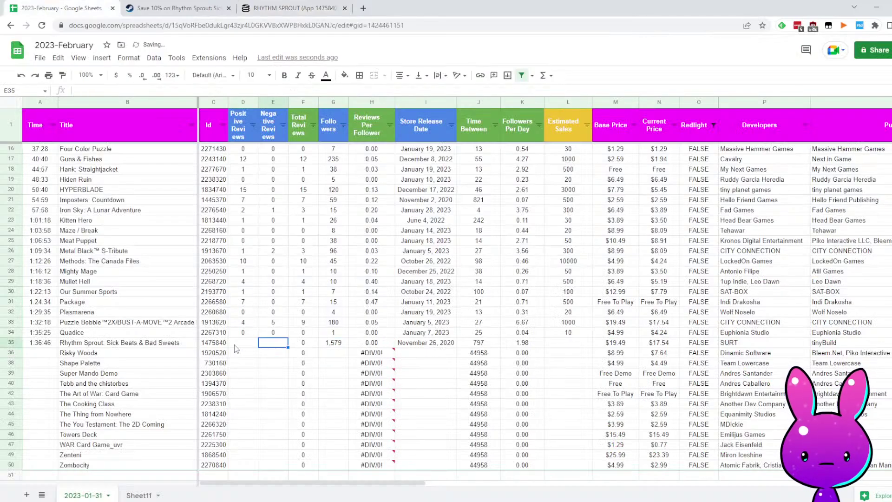
pyautogui.click(265, 6)
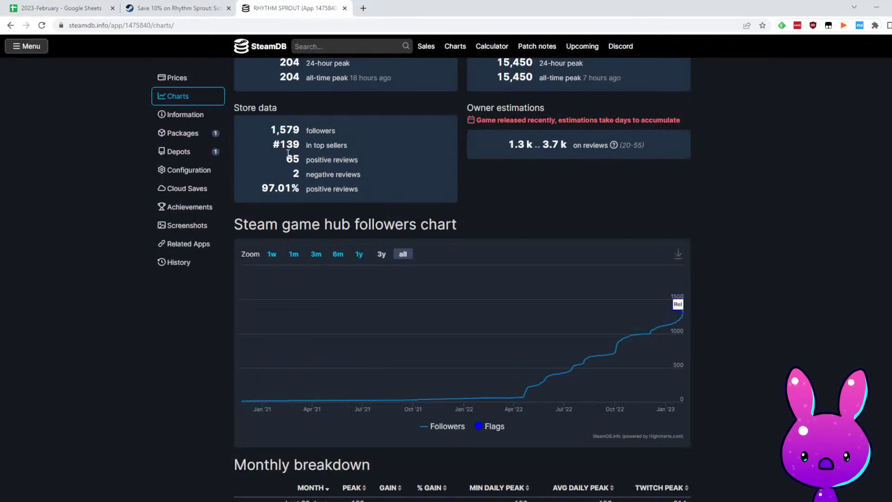
pyautogui.hotkey('ctrl', '1')
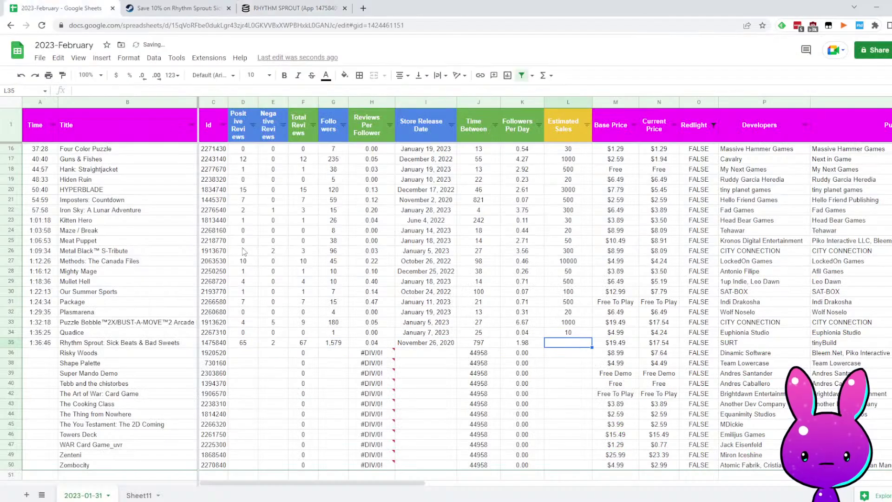
# Check developer SURT from Rhythm Sprout's Steam store page, and return to the page with its live broadcast collapsed
pyautogui.hotkey('ctrl', '2')
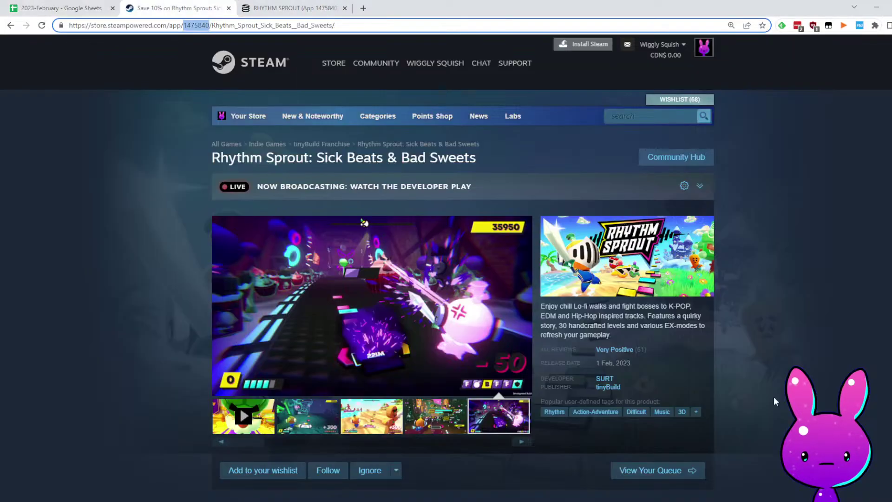
pyautogui.click(604, 378)
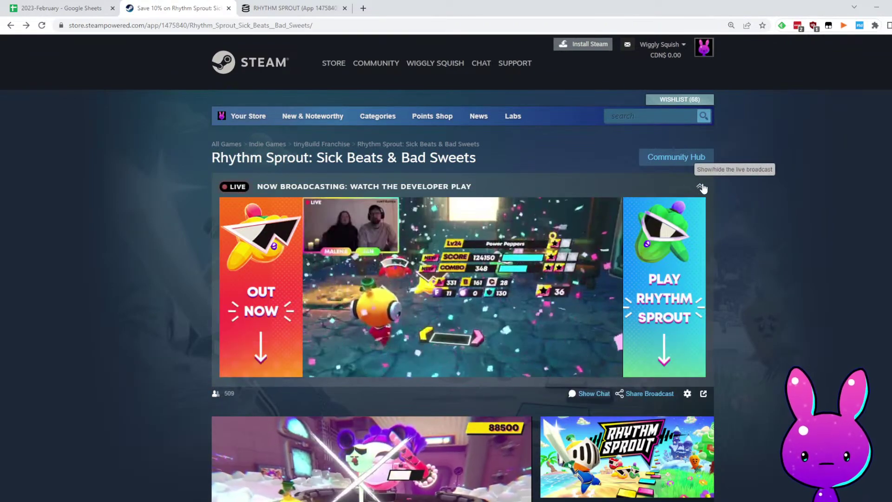
pyautogui.click(699, 186)
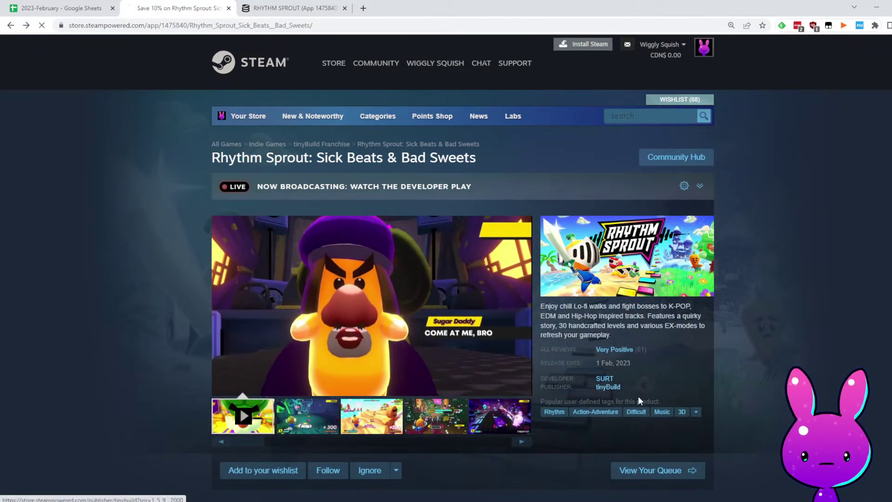
# Open tinyBuild's publisher page, collapse its live broadcast, and look through its franchises and new releases
pyautogui.click(613, 388)
pyautogui.scroll(-1, 183, 357)
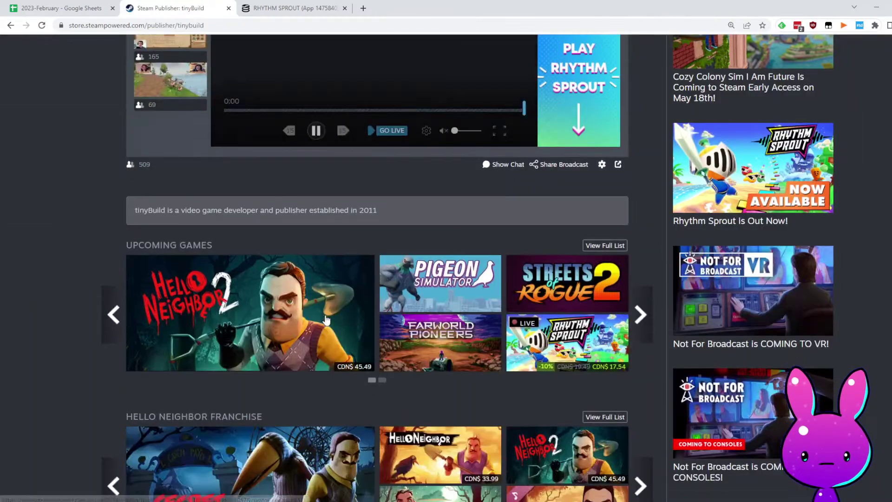
pyautogui.scroll(5, 186, 355)
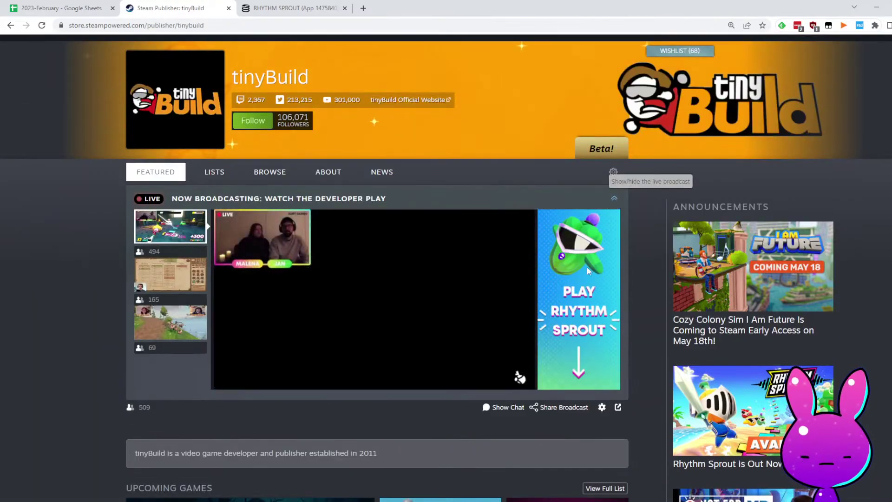
pyautogui.scroll(-15, 600, 227)
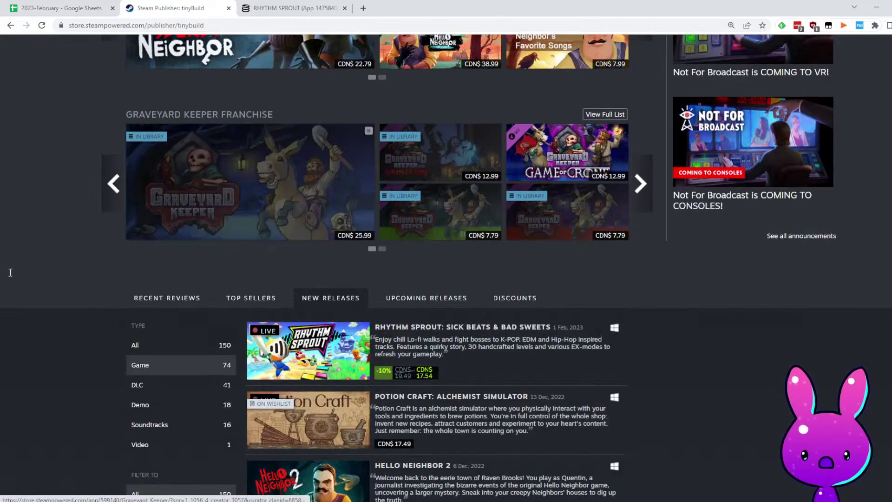
pyautogui.scroll(-5, 398, 265)
pyautogui.scroll(-5, 404, 188)
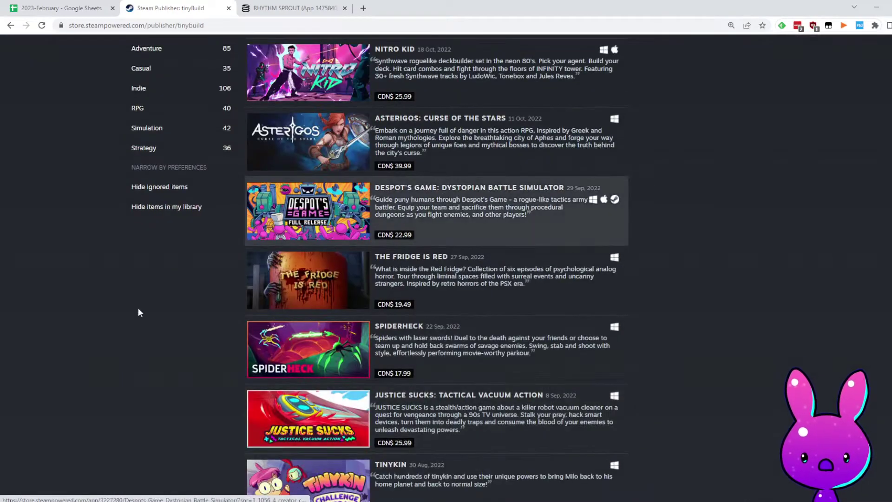
pyautogui.scroll(-4, 592, 247)
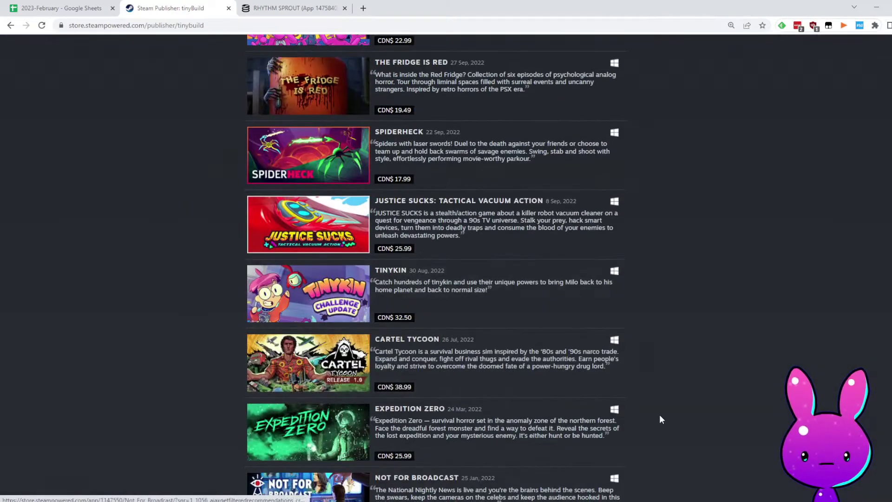
pyautogui.scroll(20, 643, 452)
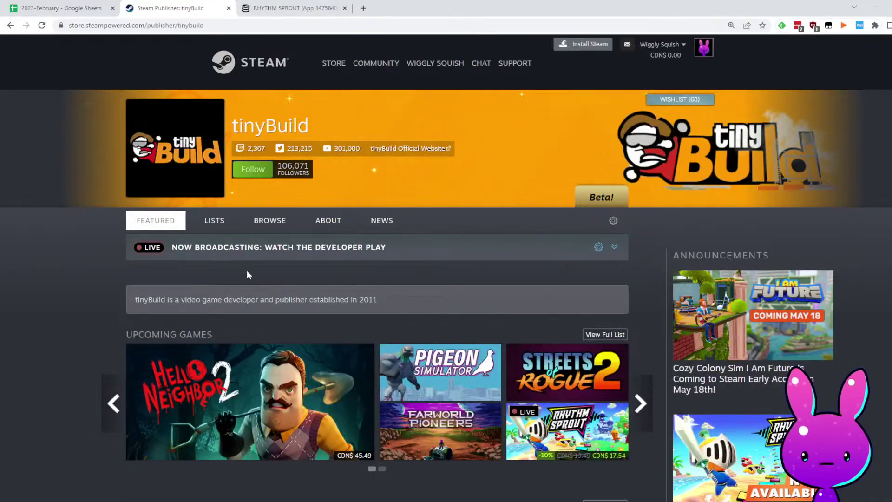
# Return to Rhythm Sprout's store page, collapse its live broadcast, and set the game's estimated sales to 10000 in the spreadsheet
pyautogui.hotkey('alt', 'Left')
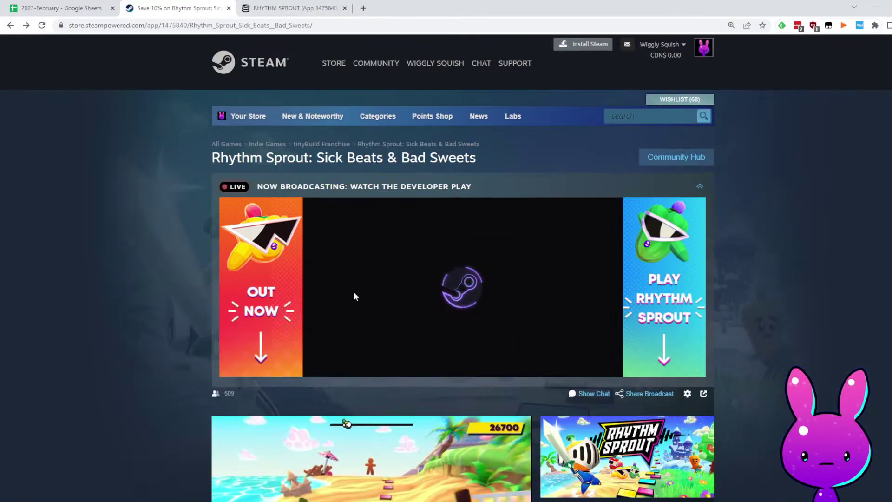
pyautogui.click(699, 186)
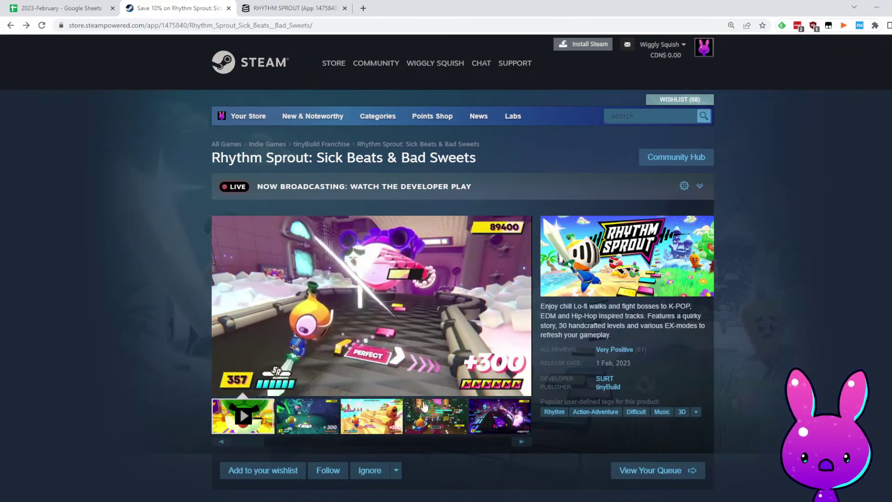
pyautogui.click(60, 8)
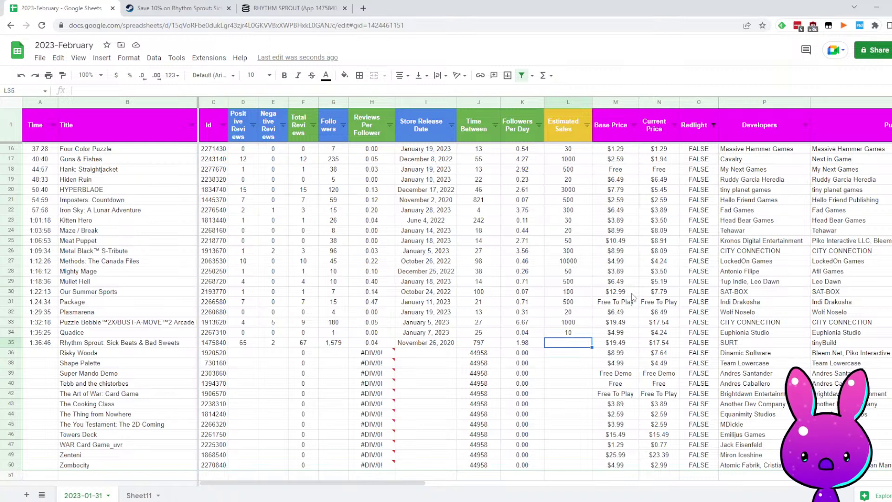
pyautogui.write('10000')
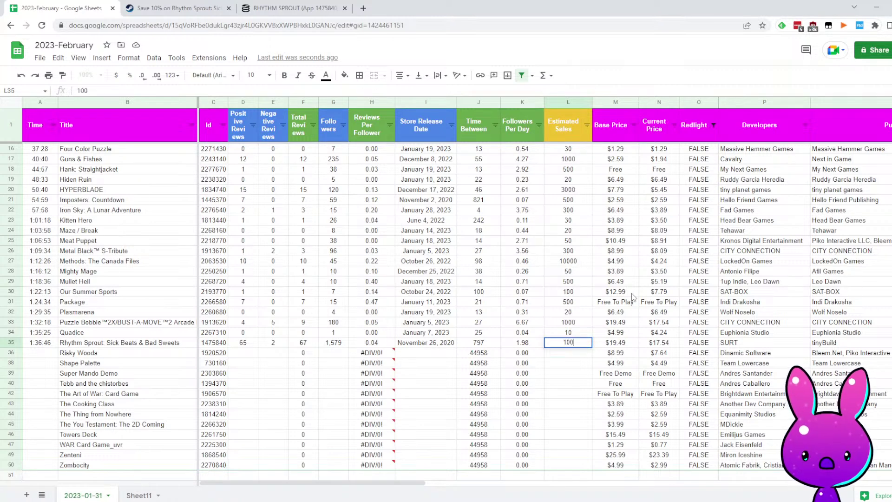
pyautogui.press('Return')
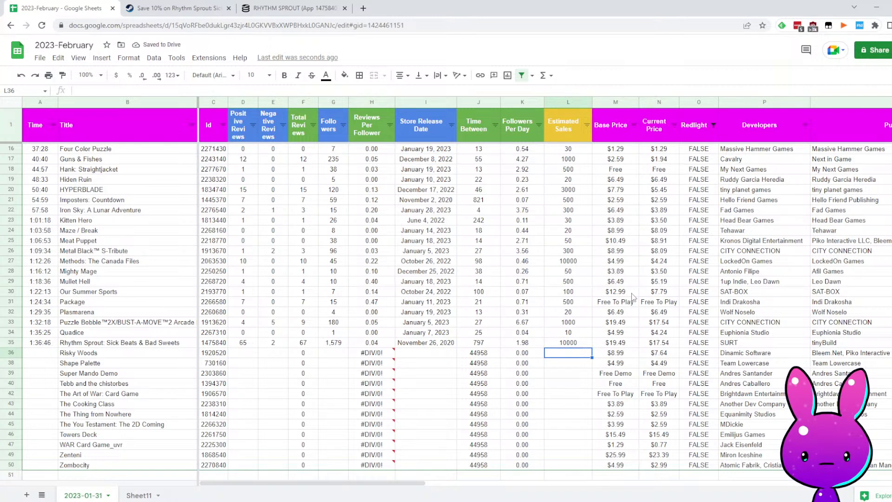
pyautogui.press('Up')
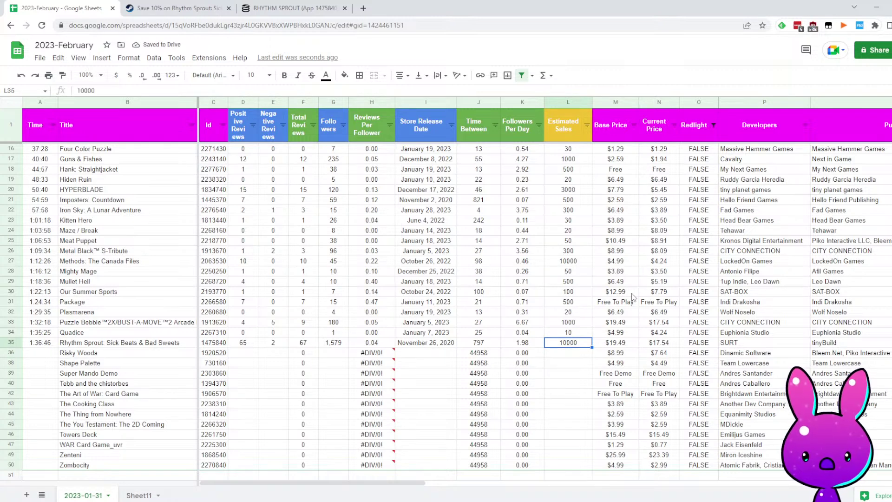
# Record the time 1:40:31 in the Risky Woods row of the spreadsheet
pyautogui.press('Down')
pyautogui.press('Left')
pyautogui.press('Left')
pyautogui.press('Left')
pyautogui.press('Left')
pyautogui.press('Left')
pyautogui.press('Left')
pyautogui.press('Left')
pyautogui.press('Left')
pyautogui.press('Left')
pyautogui.press('Left')
pyautogui.press('Left')
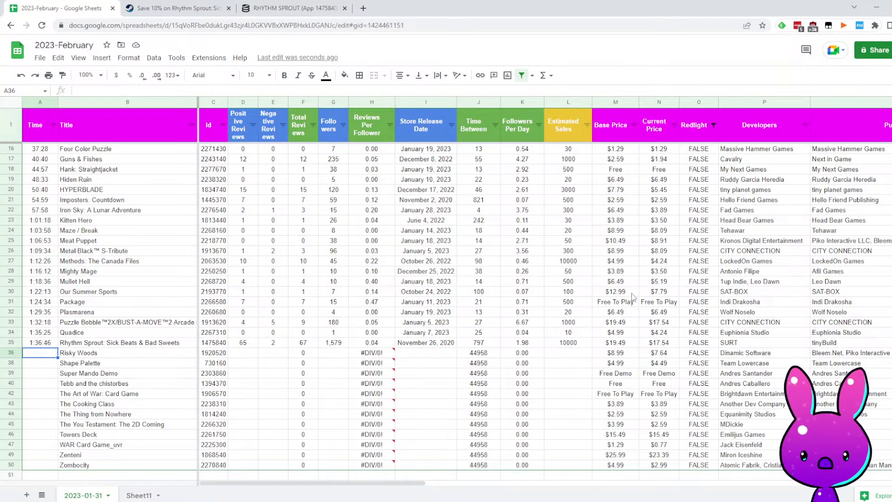
pyautogui.write('1:40:31')
pyautogui.press('Tab')
pyautogui.press('Tab')
pyautogui.press('Tab')
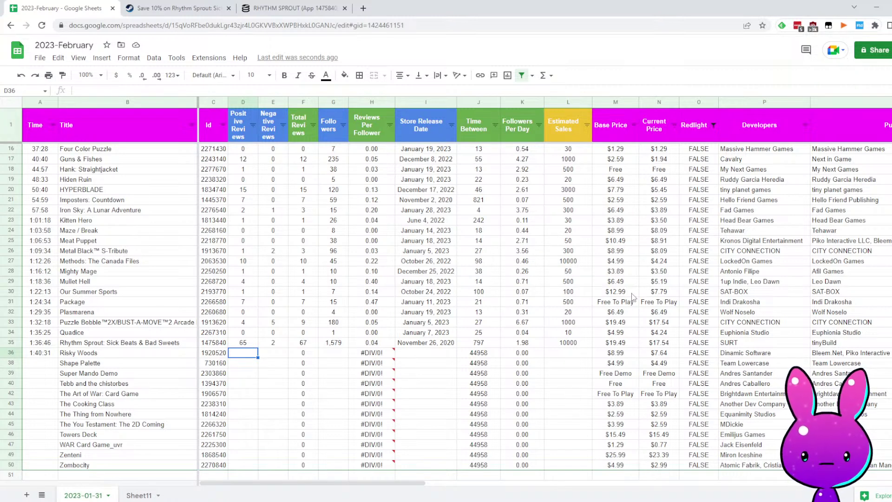
# Open the Steam store page for Risky Woods using app ID 1920520
pyautogui.click(197, 8)
pyautogui.click(195, 26)
pyautogui.doubleClick(198, 26)
pyautogui.write('1920520')
pyautogui.click(288, 43)
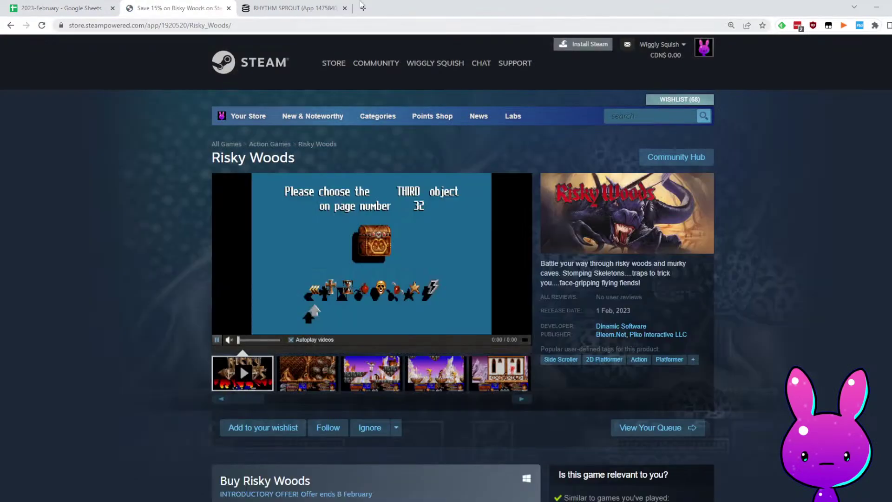
# Read Risky Woods' short description, full game description, system requirements, similar games and review section on its store page
pyautogui.moveTo(550, 262); pyautogui.dragTo(681, 265)
pyautogui.click(693, 291)
pyautogui.moveTo(563, 275); pyautogui.dragTo(635, 275)
pyautogui.click(629, 277)
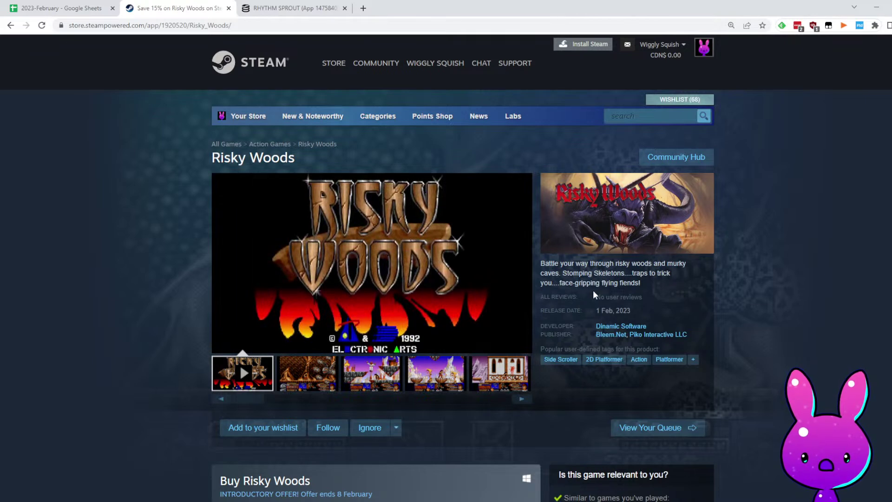
pyautogui.moveTo(600, 283); pyautogui.dragTo(657, 277)
pyautogui.click(712, 319)
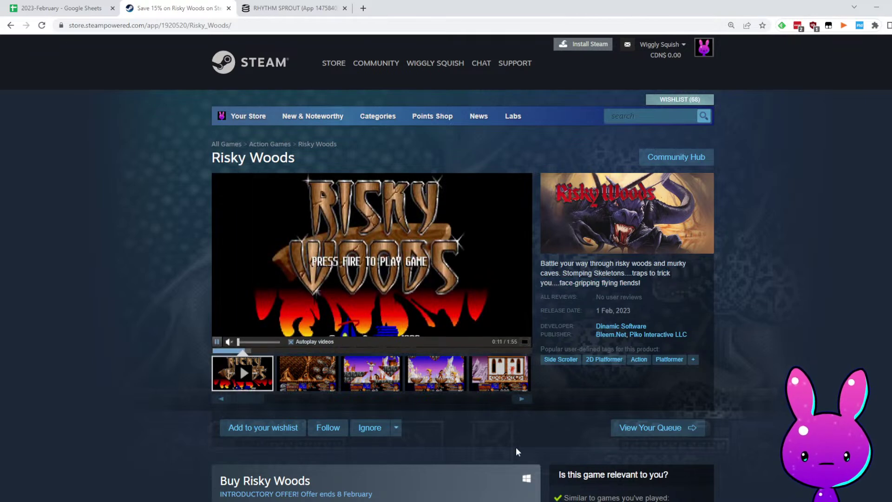
pyautogui.scroll(-6, 444, 418)
pyautogui.scroll(6, 413, 398)
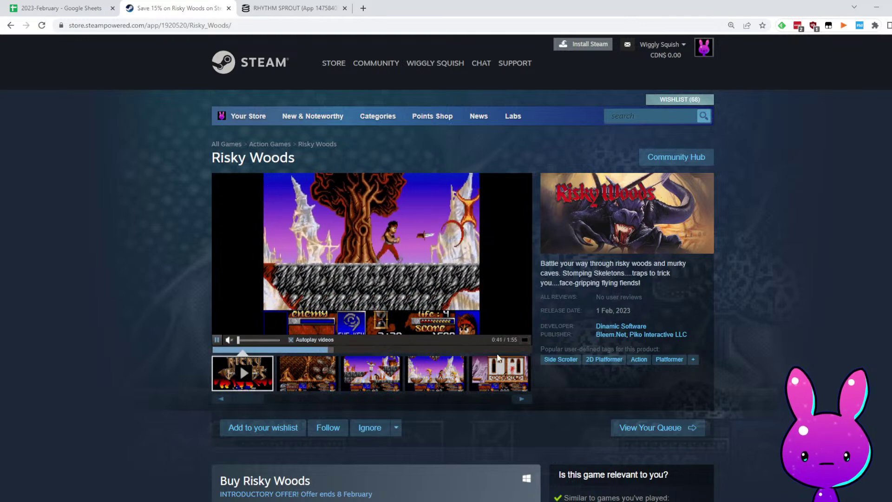
pyautogui.scroll(-6, 419, 214)
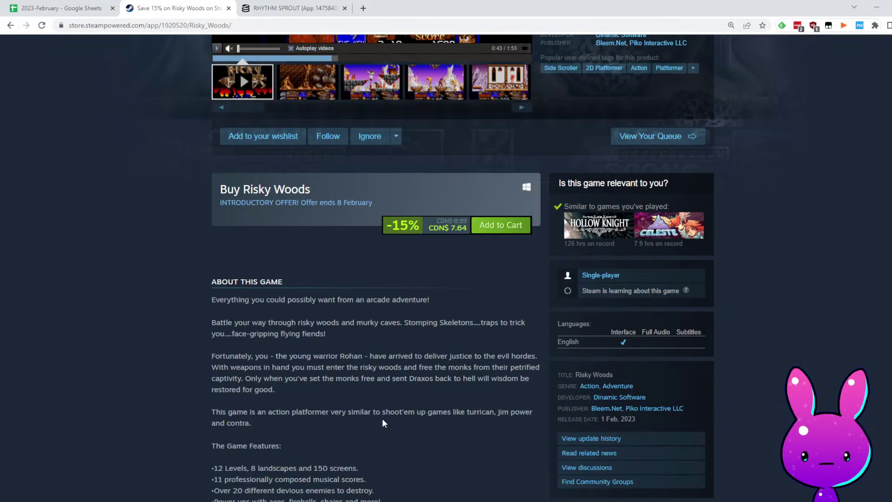
pyautogui.scroll(-11, 358, 442)
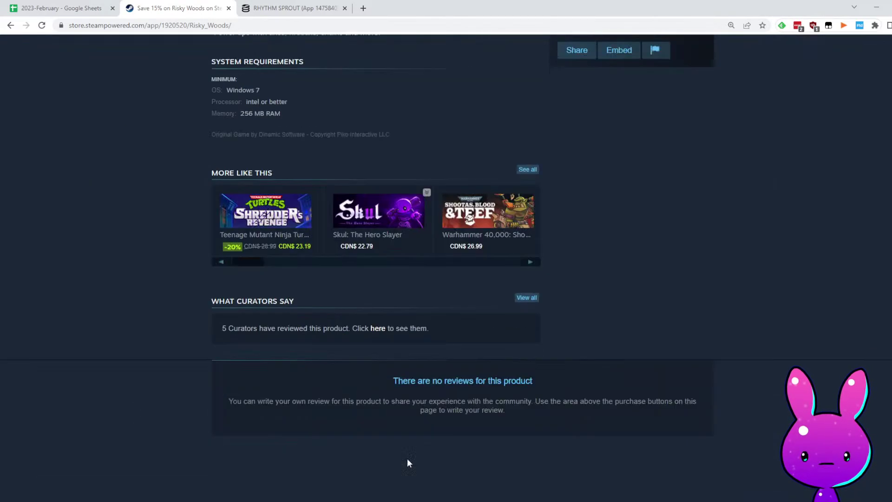
pyautogui.scroll(9, 397, 359)
pyautogui.scroll(8, 453, 336)
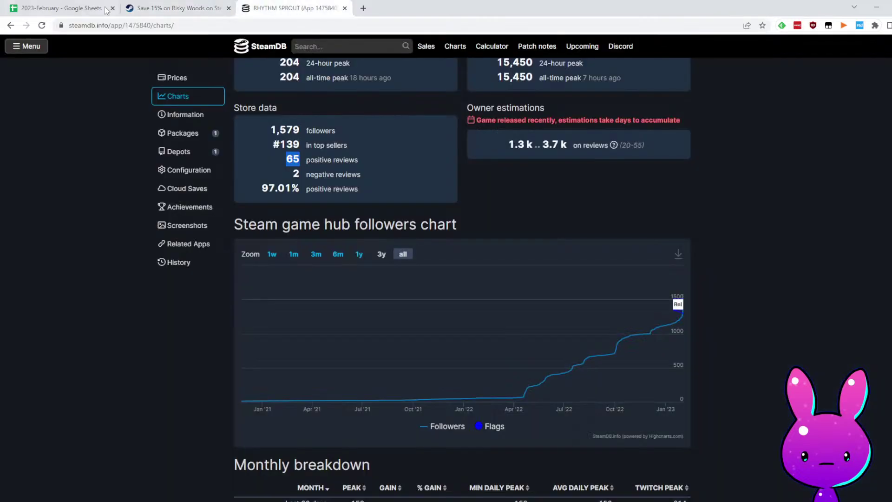
# Load the SteamDB charts page for app ID 1920520
pyautogui.click(292, 8)
pyautogui.click(160, 25)
pyautogui.click(152, 25)
pyautogui.doubleClick(161, 26)
pyautogui.write('1920520')
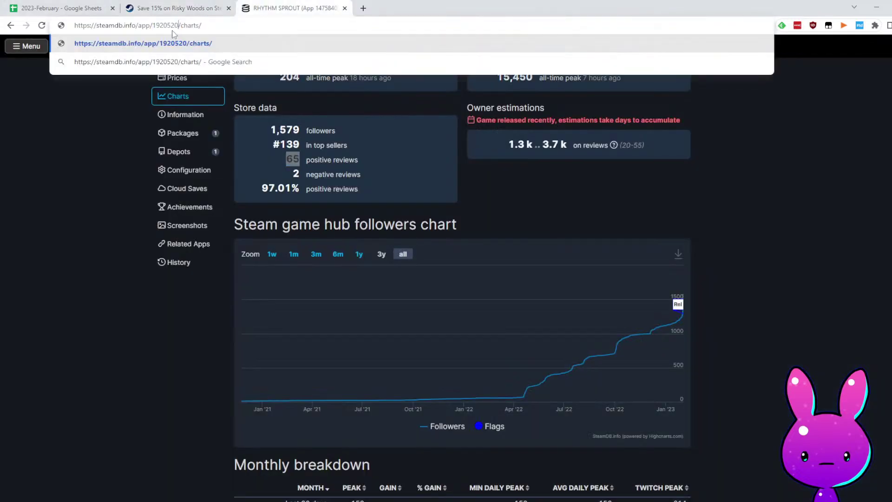
pyautogui.press('Return')
# Examine Risky Woods' concurrent player charts, Twitch stats, store data and followers chart on SteamDB
pyautogui.scroll(-5, 555, 276)
pyautogui.scroll(4, 501, 259)
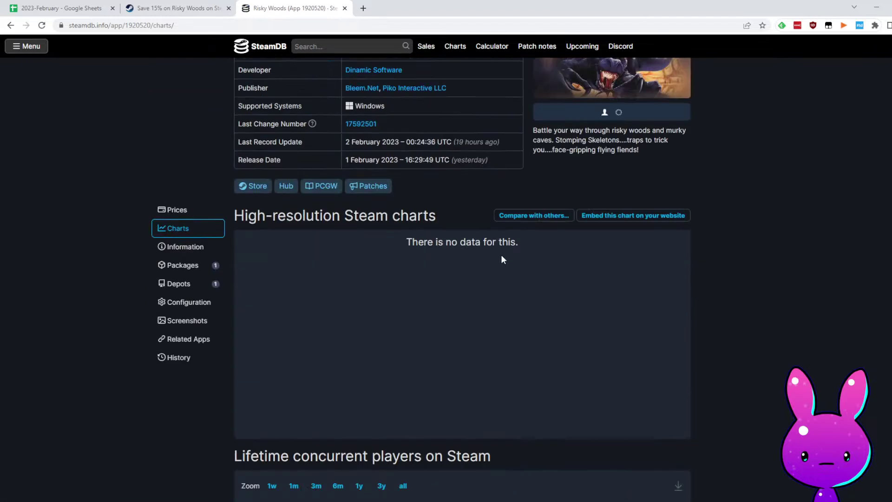
pyautogui.scroll(-6, 466, 247)
pyautogui.scroll(-4, 588, 278)
pyautogui.scroll(8, 584, 264)
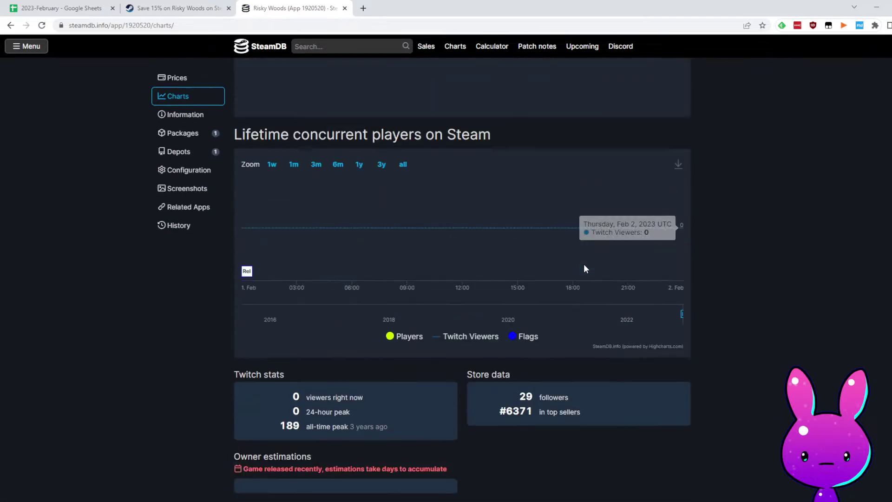
pyautogui.scroll(-12, 570, 252)
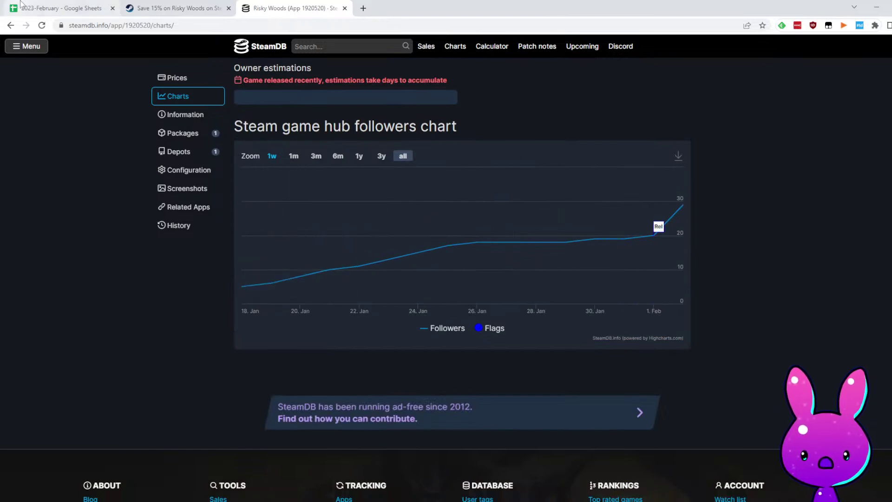
# Check the start of Risky Woods' followers chart and enter 1/18/2023 as its store release date in the spreadsheet
pyautogui.click(86, 6)
pyautogui.click(436, 356)
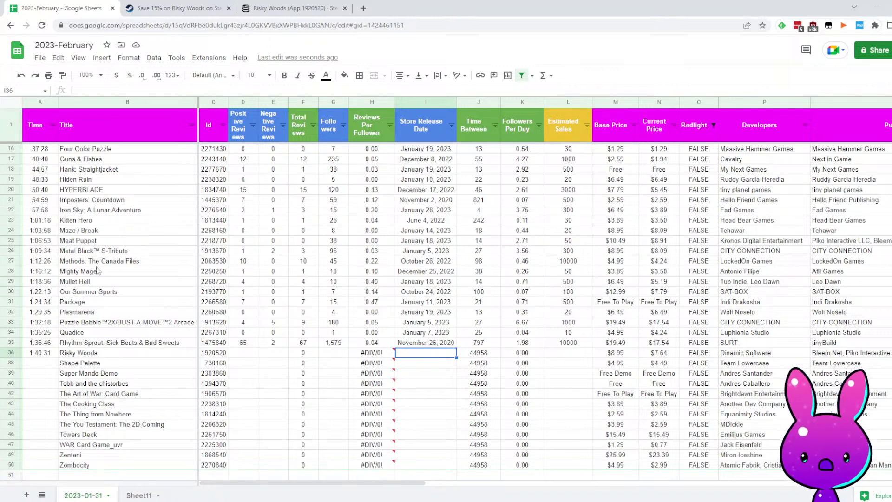
pyautogui.click(279, 8)
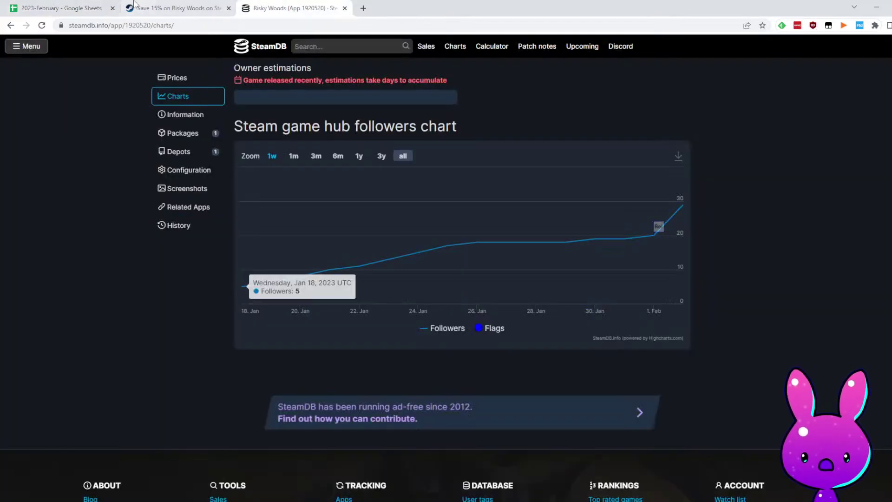
pyautogui.click(65, 7)
pyautogui.write('1/1')
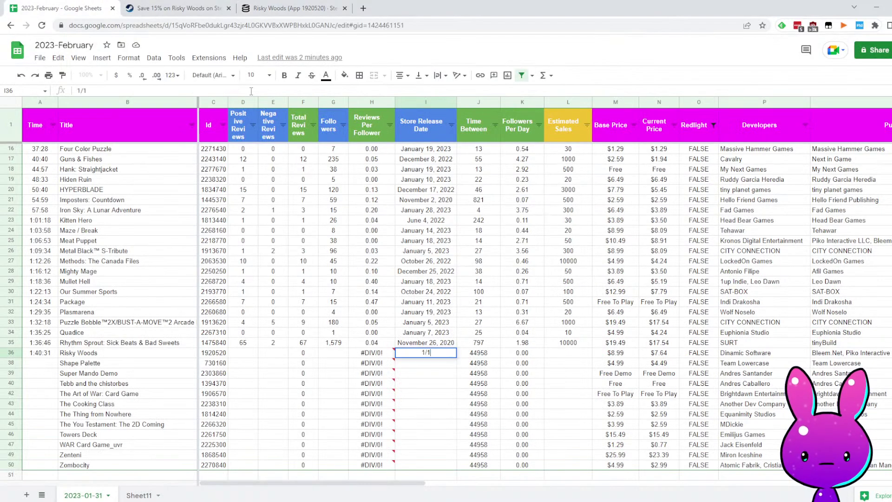
pyautogui.write('8/2023')
pyautogui.press('Left')
pyautogui.press('Left')
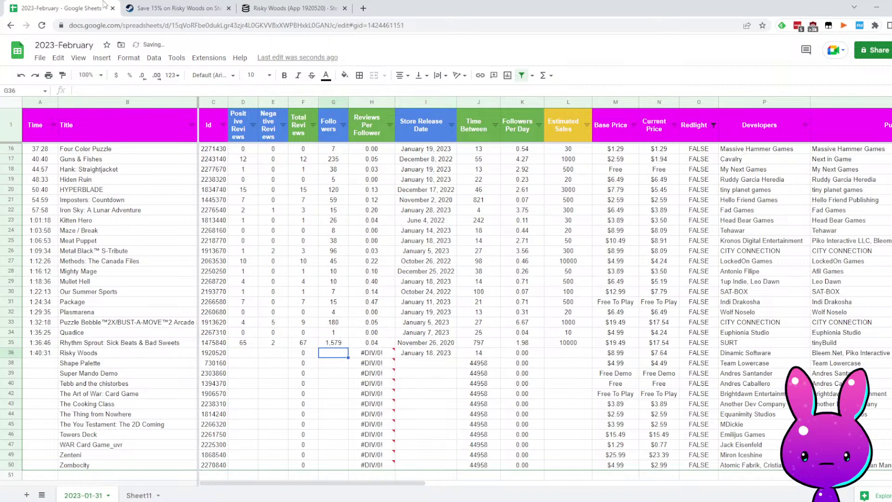
# Copy Risky Woods' follower count of 29 from SteamDB into its spreadsheet row
pyautogui.click(279, 8)
pyautogui.scroll(5, 497, 249)
pyautogui.doubleClick(529, 251)
pyautogui.hotkey('ctrl', 'c')
pyautogui.click(101, 4)
pyautogui.hotkey('ctrl', 'v')
pyautogui.click(435, 302)
pyautogui.click(597, 353)
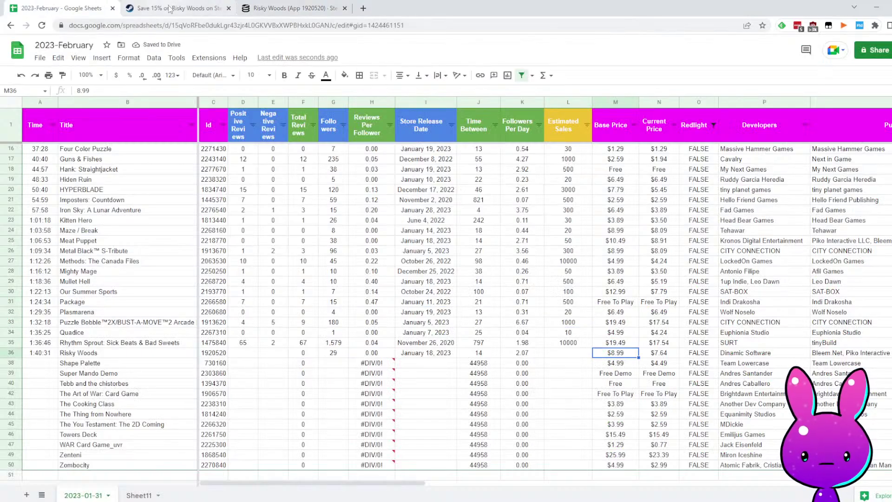
# Check developer Dinamic Software's listed games from the Risky Woods store page, and return to that page
pyautogui.click(211, 8)
pyautogui.click(618, 326)
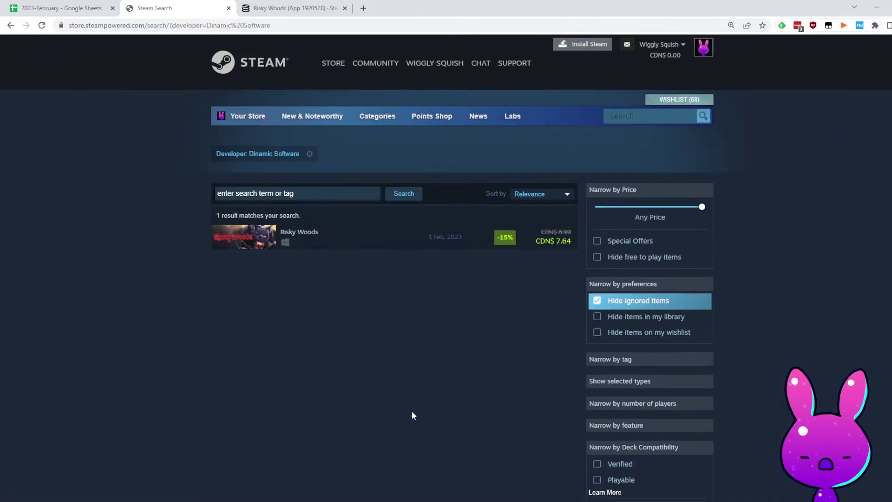
pyautogui.click(297, 233)
# View Risky Woods' gameplay screenshots one by one and look over its store page description again
pyautogui.click(395, 375)
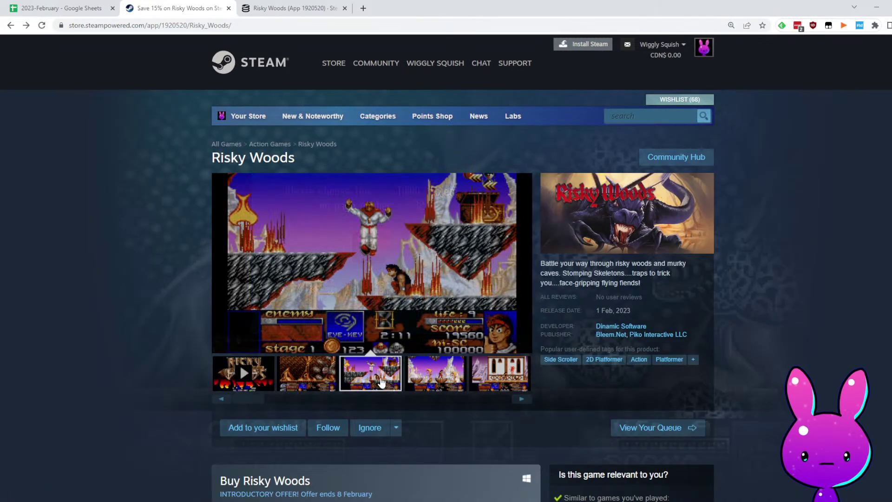
pyautogui.click(442, 368)
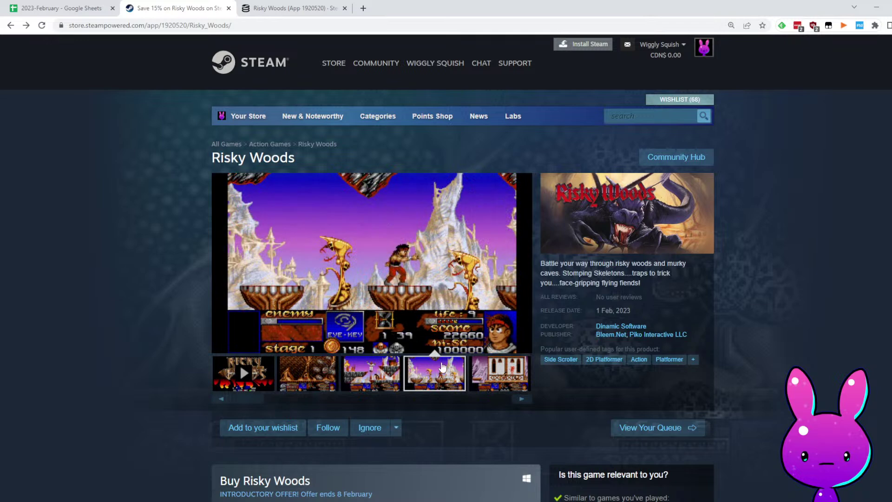
pyautogui.click(501, 378)
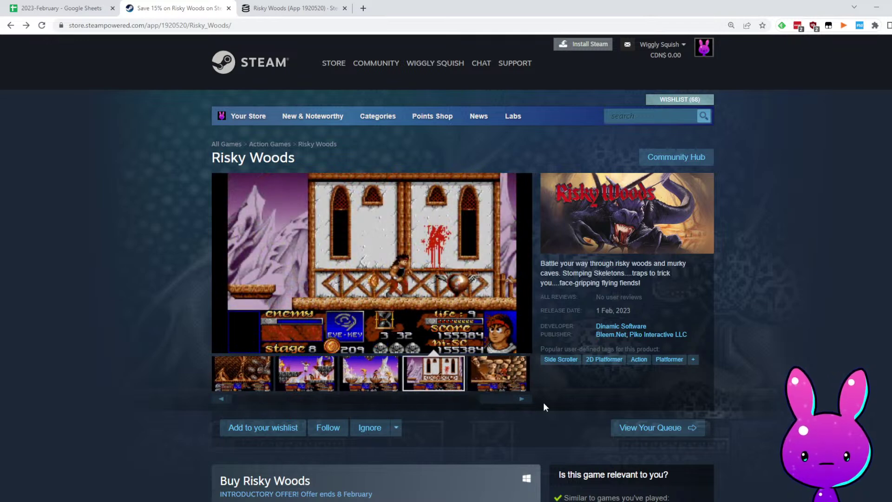
pyautogui.click(474, 362)
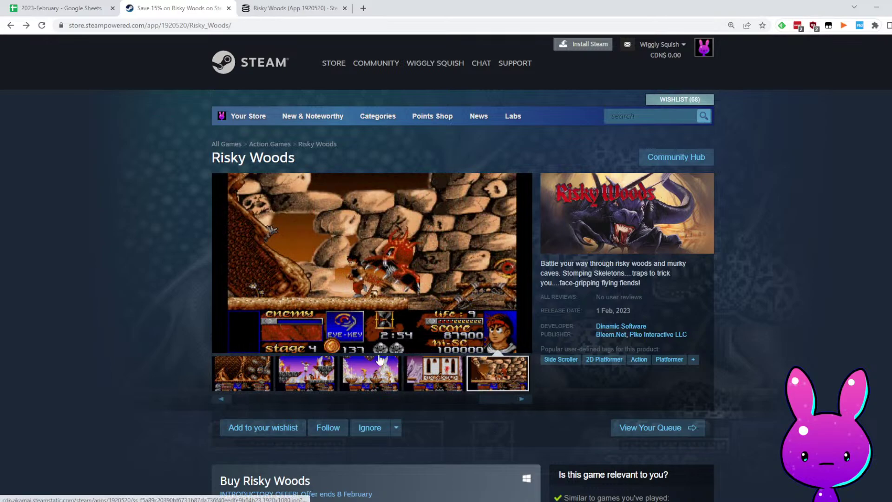
pyautogui.scroll(-15, 379, 359)
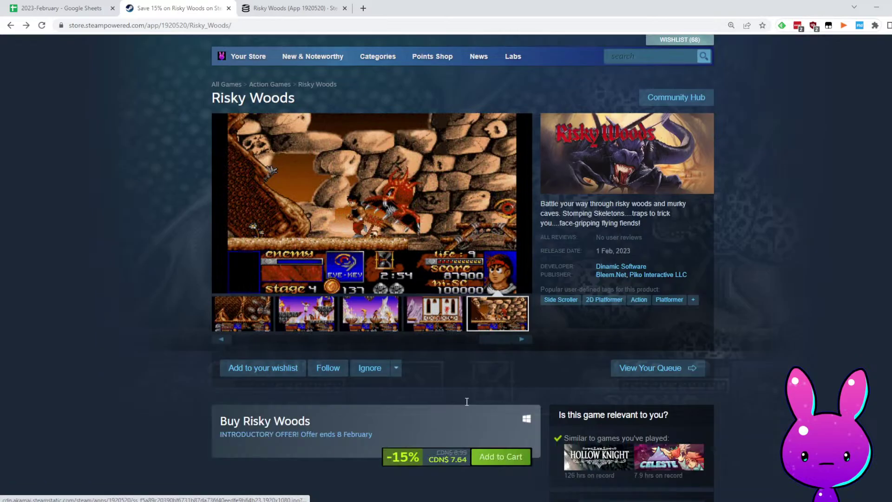
pyautogui.scroll(12, 491, 316)
pyautogui.scroll(-8, 482, 329)
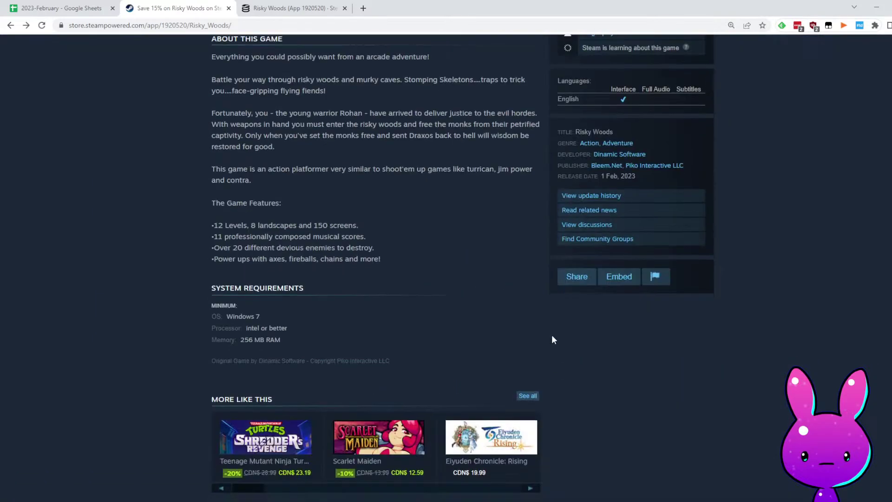
pyautogui.scroll(13, 538, 320)
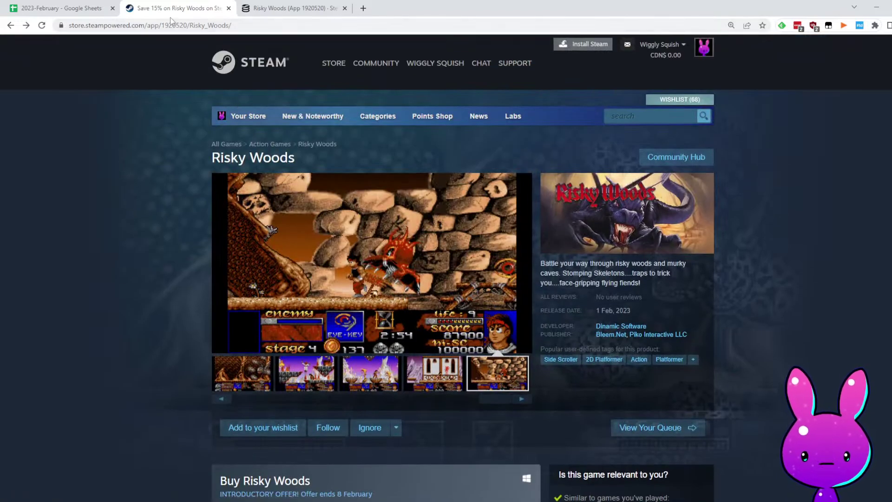
# Review Risky Woods' SteamDB store data and its spreadsheet row, and go back to its Steam store page
pyautogui.click(292, 8)
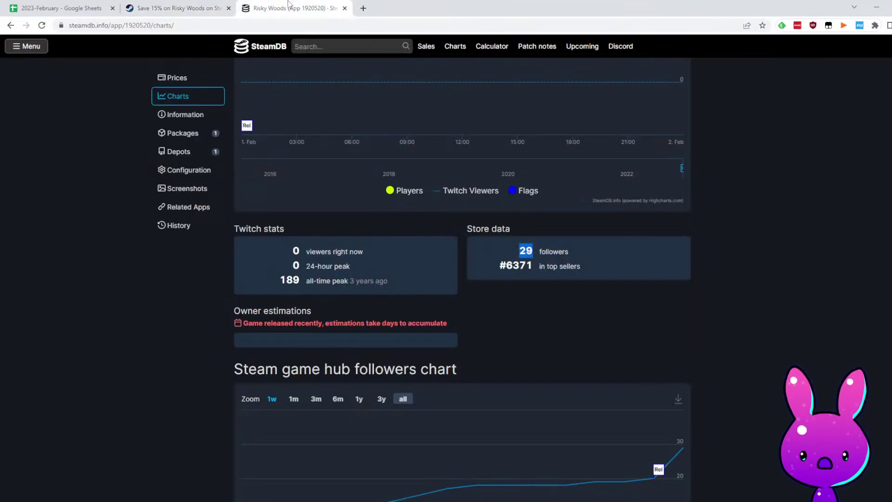
pyautogui.click(125, 4)
pyautogui.click(60, 8)
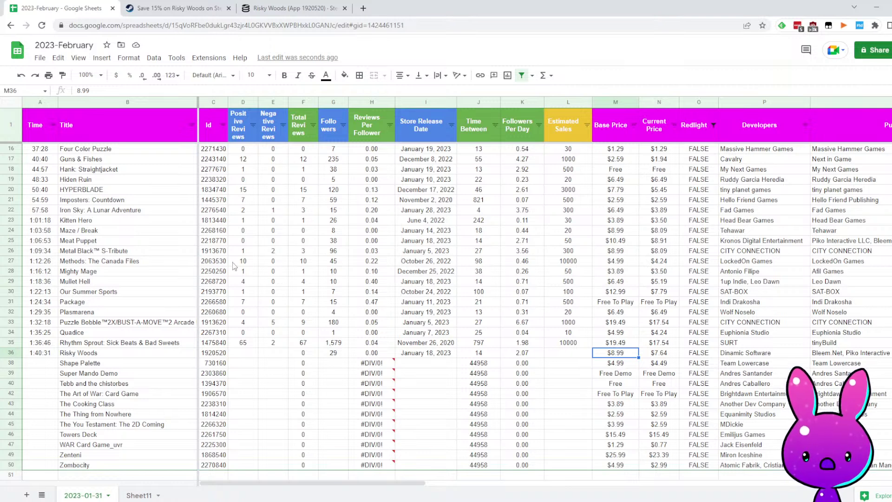
pyautogui.click(177, 8)
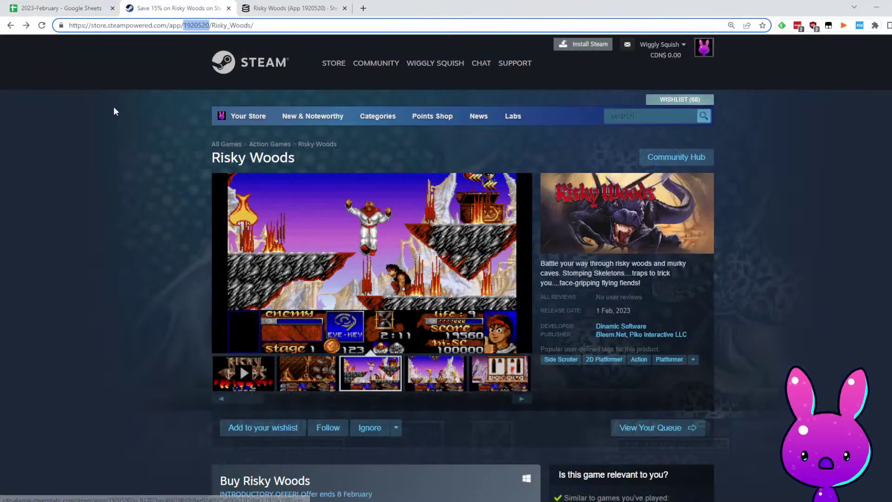
# Enter 0 positive and 0 negative reviews in the Risky Woods row of the 2023-February spreadsheet
pyautogui.click(61, 8)
pyautogui.click(253, 349)
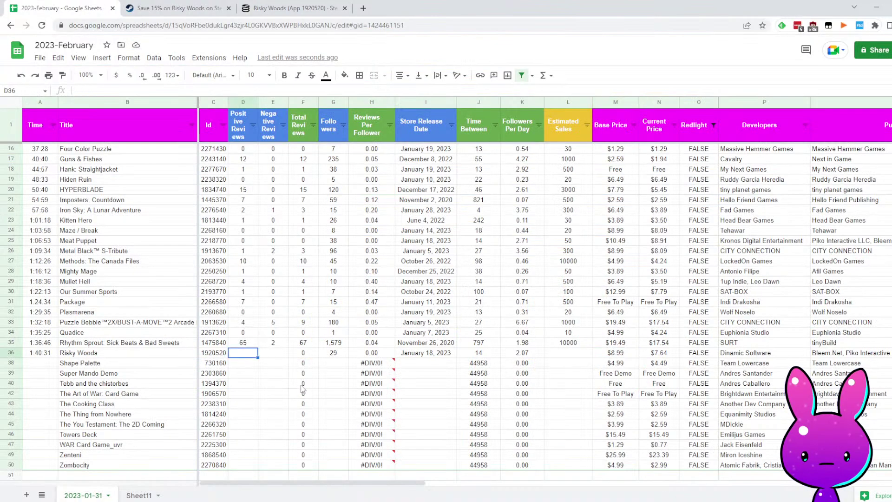
pyautogui.write('0')
pyautogui.press('Tab')
pyautogui.write('0')
pyautogui.press('Tab')
# Set the estimated sales for Risky Woods to 40
pyautogui.press('Tab')
pyautogui.press('Tab')
pyautogui.press('Tab')
pyautogui.press('Tab')
pyautogui.press('Tab')
pyautogui.press('Tab')
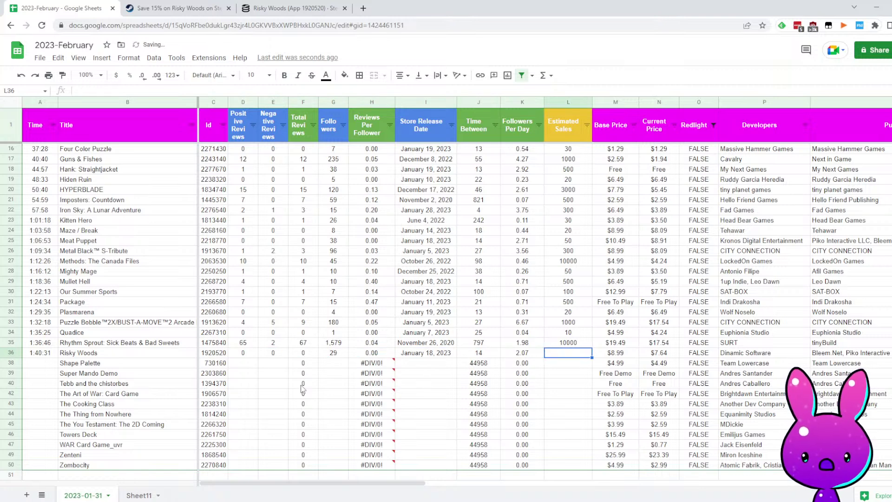
pyautogui.write('40')
pyautogui.press('Tab')
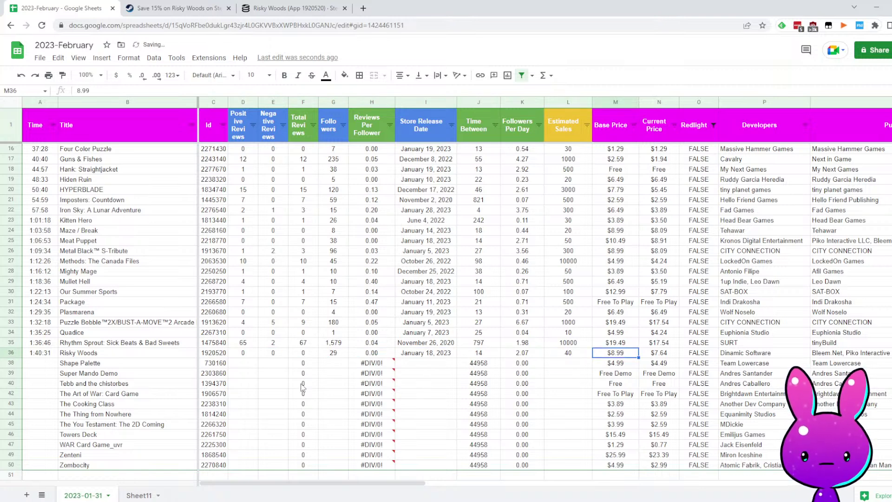
# Record the time 1:43:00 in the Shape Palette row
pyautogui.press('Home')
pyautogui.press('Left')
pyautogui.press('Left')
pyautogui.press('Down')
pyautogui.press('Right')
pyautogui.press('Left')
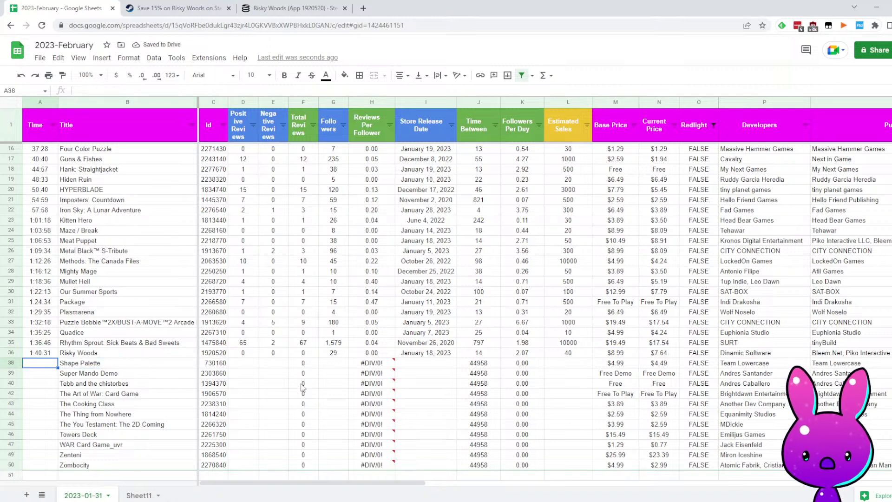
pyautogui.write('1:43:00')
pyautogui.press('Tab')
pyautogui.press('Tab')
pyautogui.press('Tab')
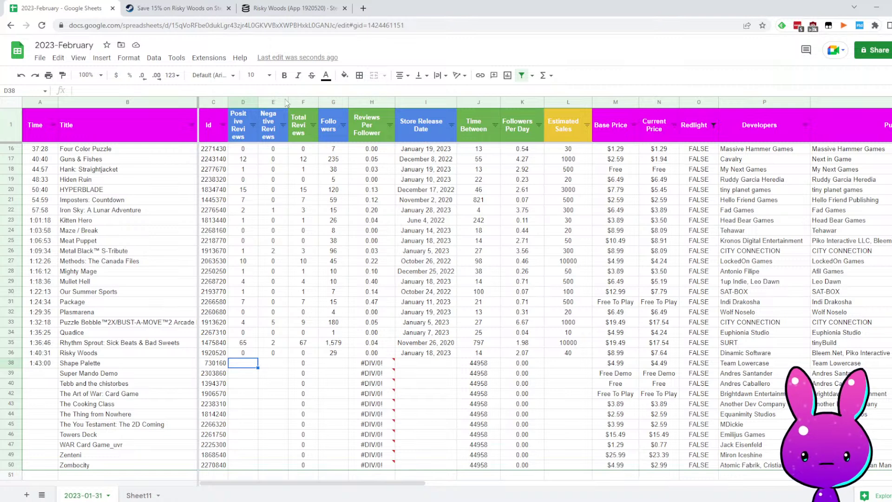
# Open the Steam store page for Shape Palette using its app ID 730160
pyautogui.click(187, 8)
pyautogui.doubleClick(195, 26)
pyautogui.write('730160')
pyautogui.press('Return')
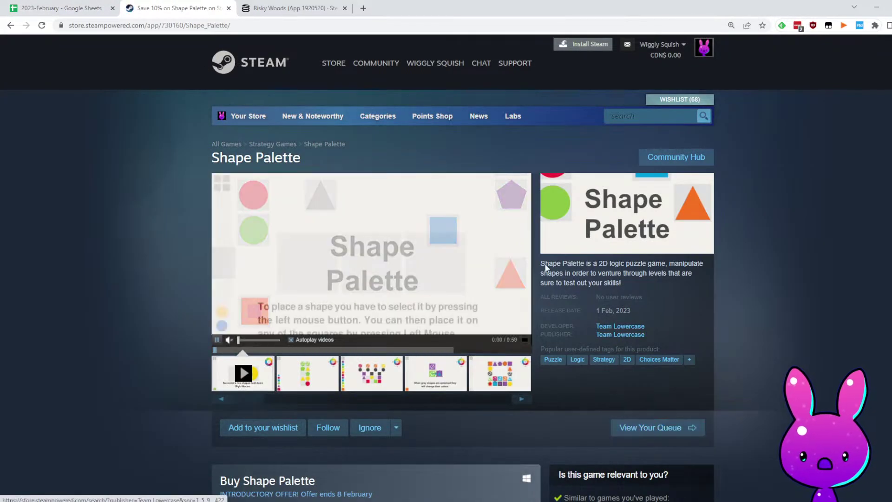
# Read Shape Palette's short description, watch its trailer and look over the announcements, about section and feature list on the store page
pyautogui.moveTo(593, 263); pyautogui.dragTo(667, 263)
pyautogui.moveTo(565, 273); pyautogui.dragTo(651, 271)
pyautogui.moveTo(563, 283); pyautogui.dragTo(676, 286)
pyautogui.scroll(-2, 652, 419)
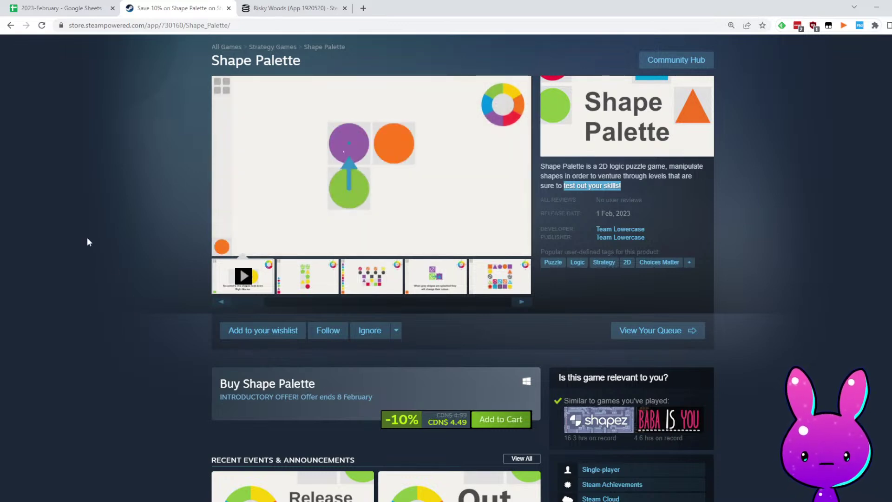
pyautogui.moveTo(250, 119)
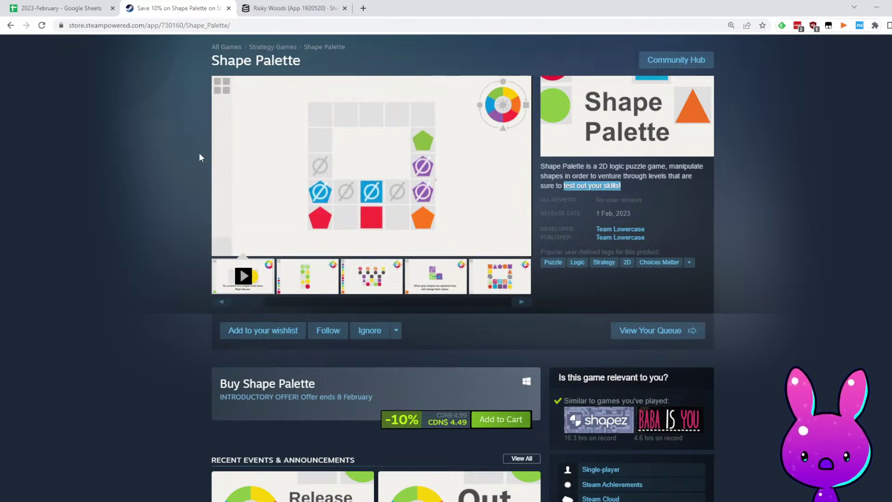
pyautogui.moveTo(264, 134)
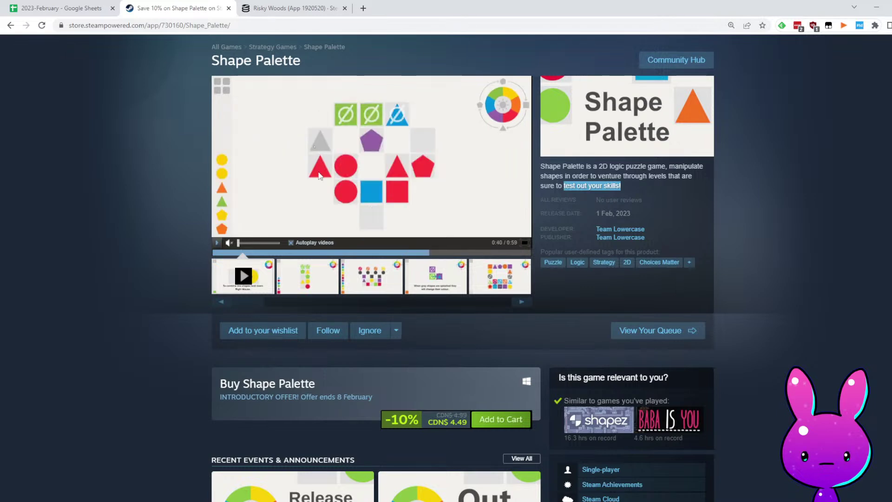
pyautogui.scroll(-5, 428, 412)
pyautogui.scroll(-5, 428, 412)
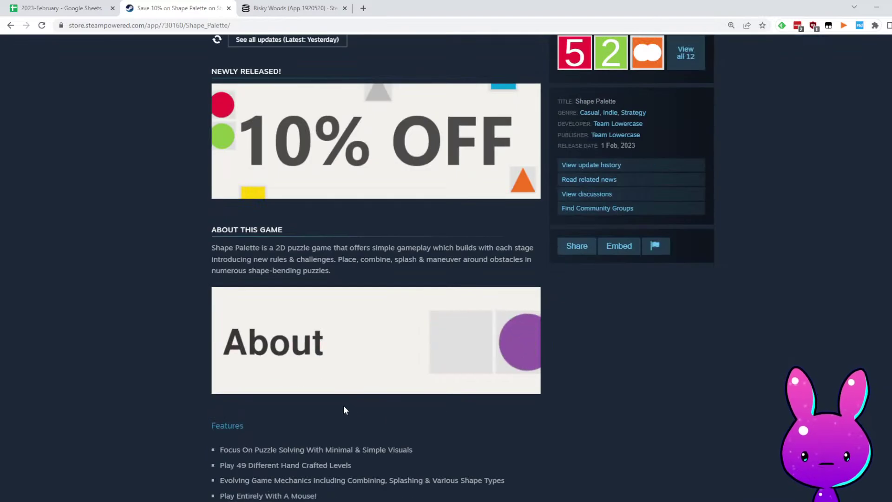
pyautogui.scroll(-4, 347, 407)
pyautogui.scroll(5, 466, 298)
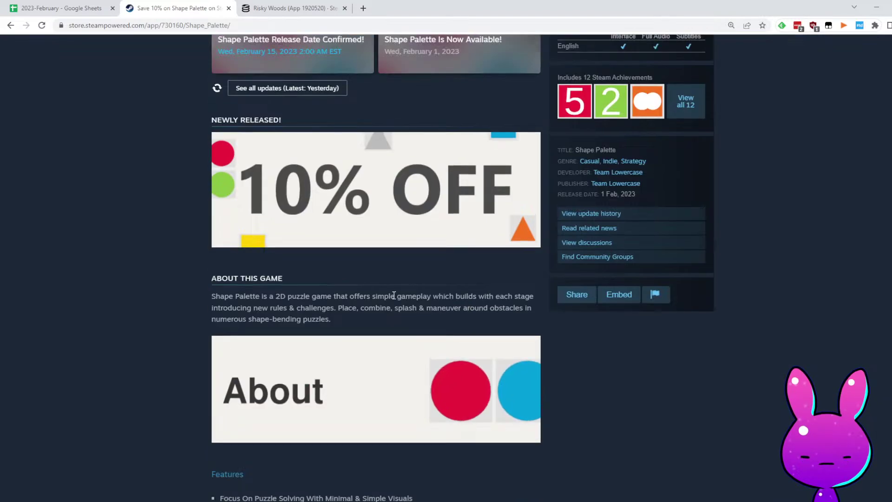
pyautogui.scroll(-11, 407, 352)
pyautogui.scroll(20, 471, 344)
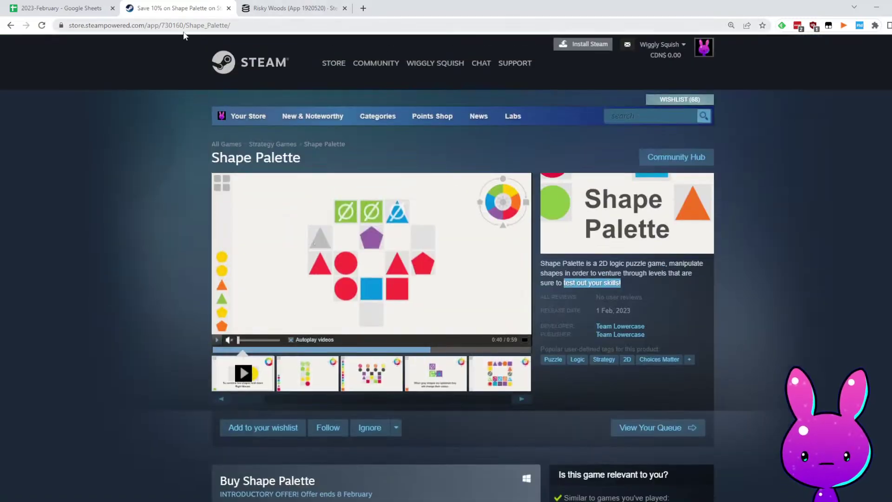
# Copy Shape Palette's app ID 730160 from its store address and open its SteamDB charts page
pyautogui.doubleClick(192, 27)
pyautogui.hotkey('ctrl', 'c')
pyautogui.click(297, 10)
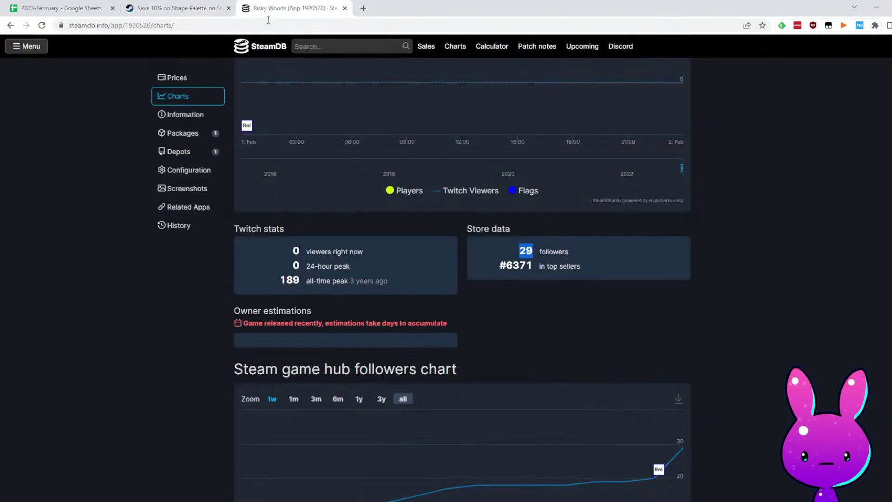
pyautogui.doubleClick(159, 26)
pyautogui.hotkey('ctrl', 'v')
pyautogui.press('Return')
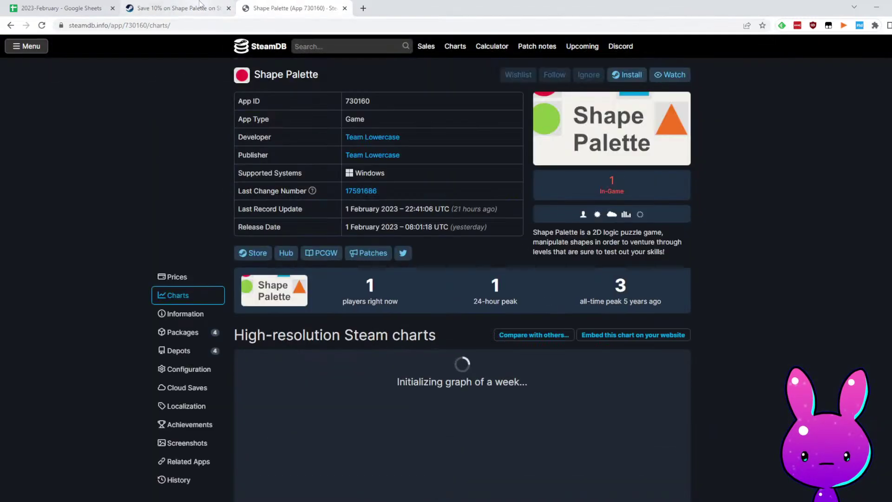
# Find the start date of Shape Palette's SteamDB followers chart and enter 11/15/2019 as its store release date in the spreadsheet
pyautogui.scroll(-18, 532, 334)
pyautogui.scroll(3, 539, 269)
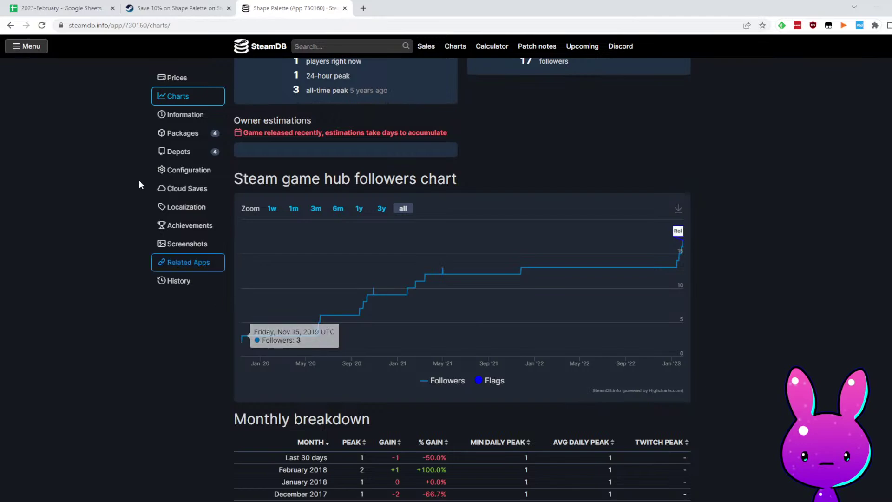
pyautogui.click(60, 8)
pyautogui.click(324, 7)
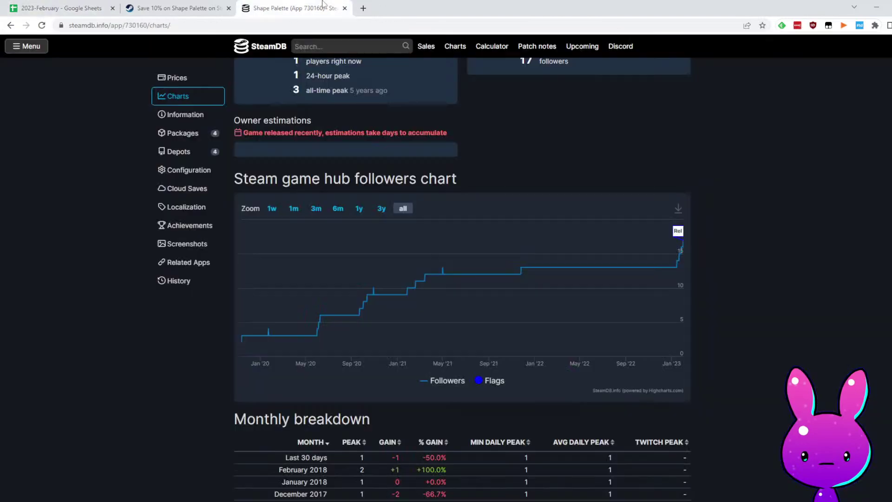
pyautogui.click(106, 4)
pyautogui.click(417, 373)
pyautogui.click(440, 357)
pyautogui.write('11/')
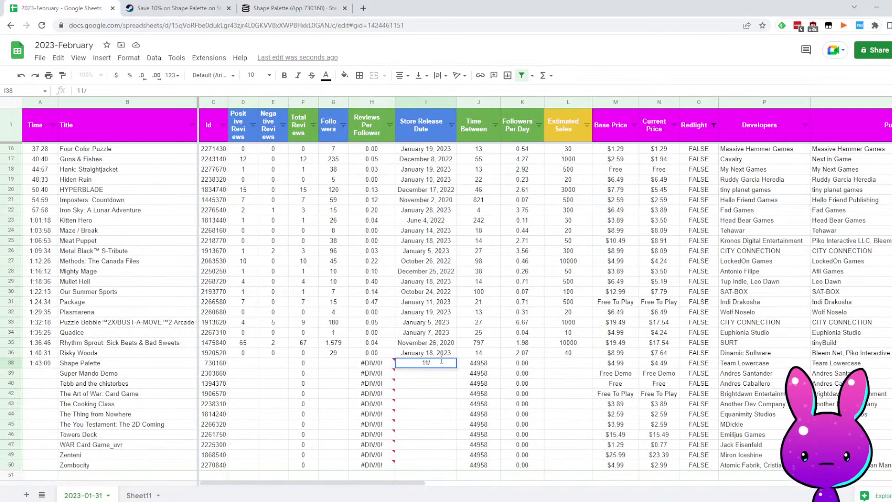
pyautogui.write('15/2019')
pyautogui.press('Return')
# Look up Shape Palette's follower count on SteamDB and enter 17 in its spreadsheet row
pyautogui.press('Up')
pyautogui.press('Left')
pyautogui.press('Left')
pyautogui.press('Left')
pyautogui.press('Right')
pyautogui.click(344, 7)
pyautogui.scroll(5, 437, 324)
pyautogui.click(106, 6)
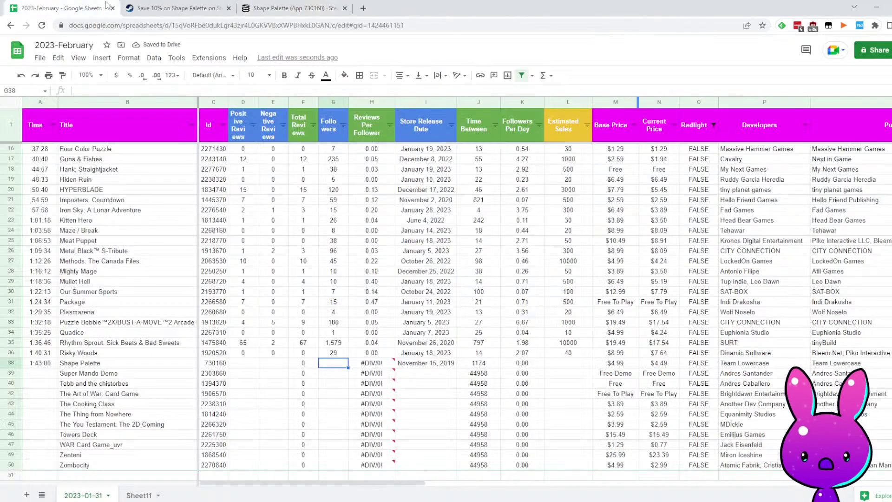
pyautogui.write('17')
# Enter 0 positive and 0 negative reviews in the Shape Palette row
pyautogui.press('Left')
pyautogui.press('Left')
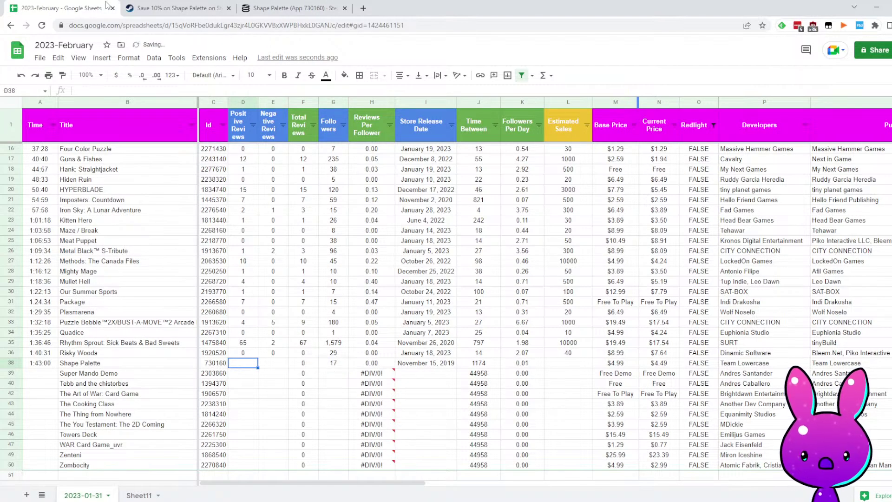
pyautogui.write('0')
pyautogui.press('Right')
pyautogui.write('0')
pyautogui.press('Right')
pyautogui.press('Right')
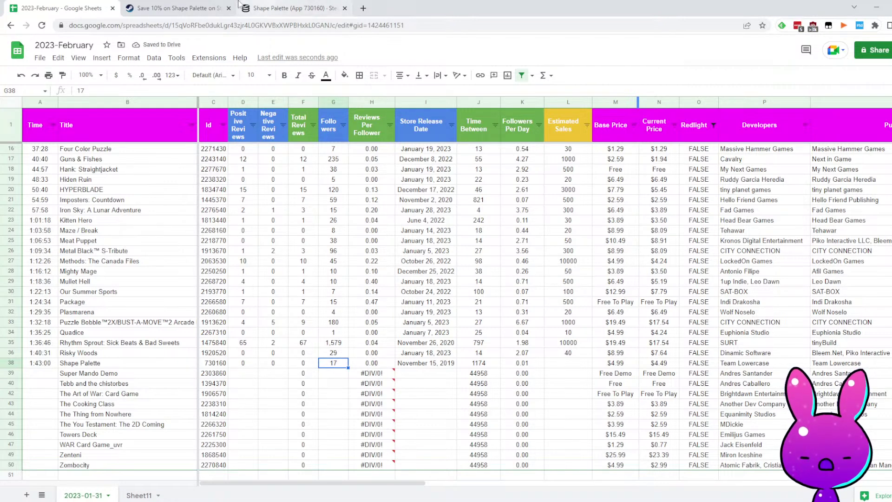
# Replay part of Shape Palette's trailer on its Steam store page, checking its sound before muting it again
pyautogui.hotkey('ctrl', 'Tab')
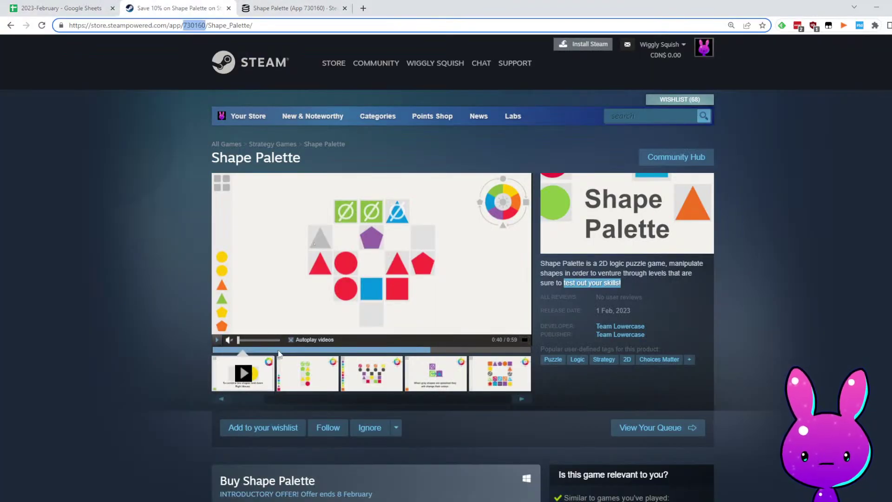
pyautogui.click(275, 350)
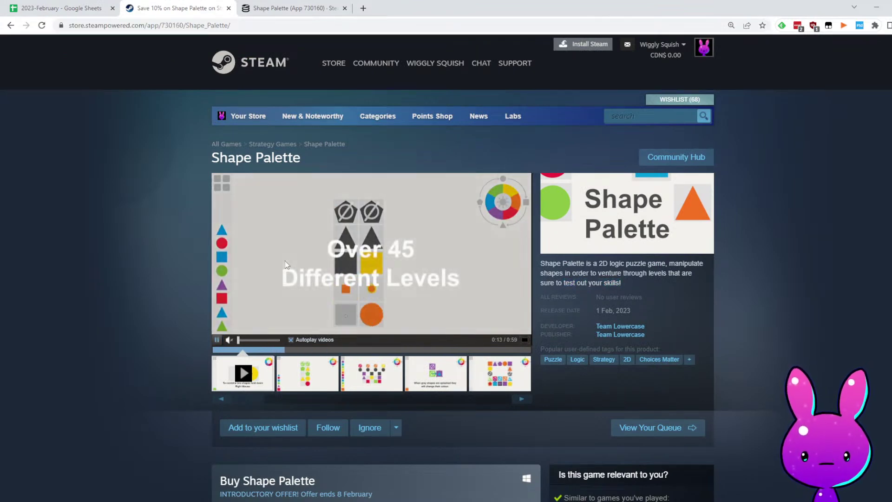
pyautogui.click(254, 340)
pyautogui.moveTo(254, 339); pyautogui.dragTo(241, 344)
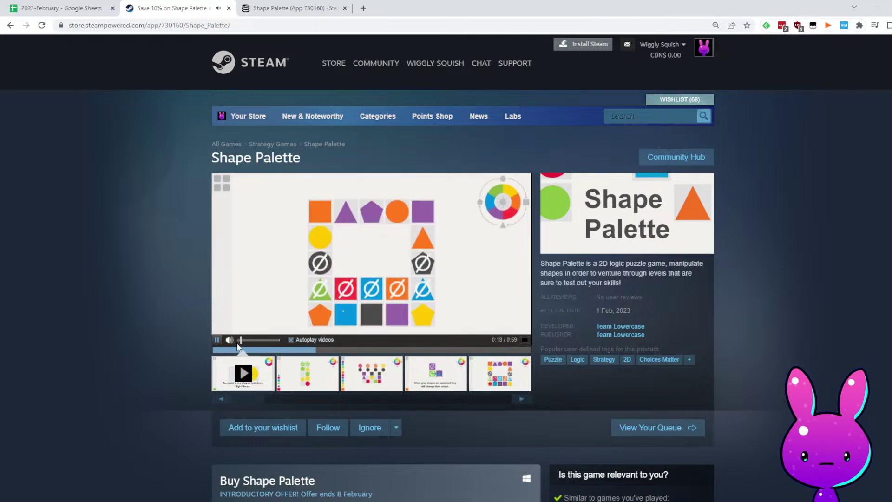
pyautogui.click(230, 340)
pyautogui.click(341, 274)
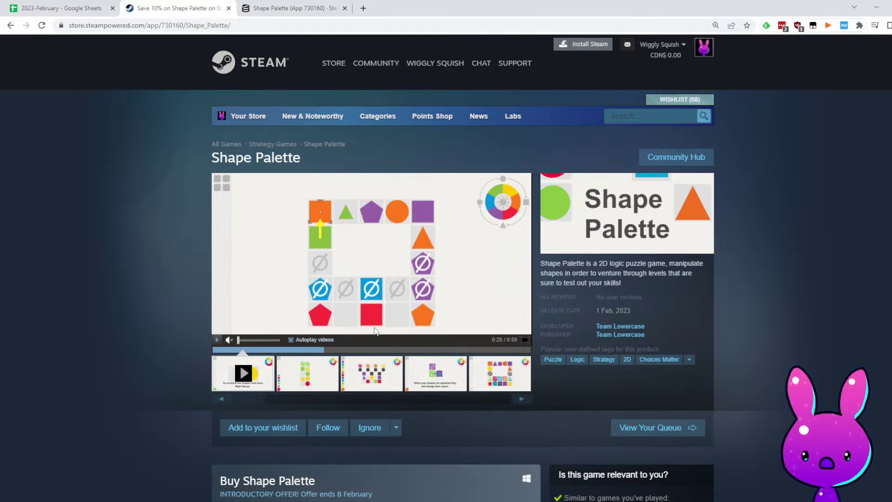
pyautogui.click(344, 333)
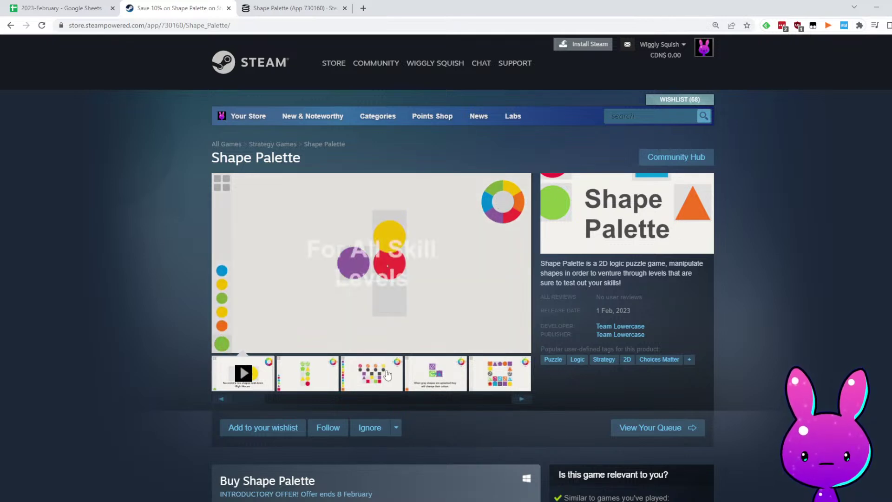
pyautogui.click(168, 27)
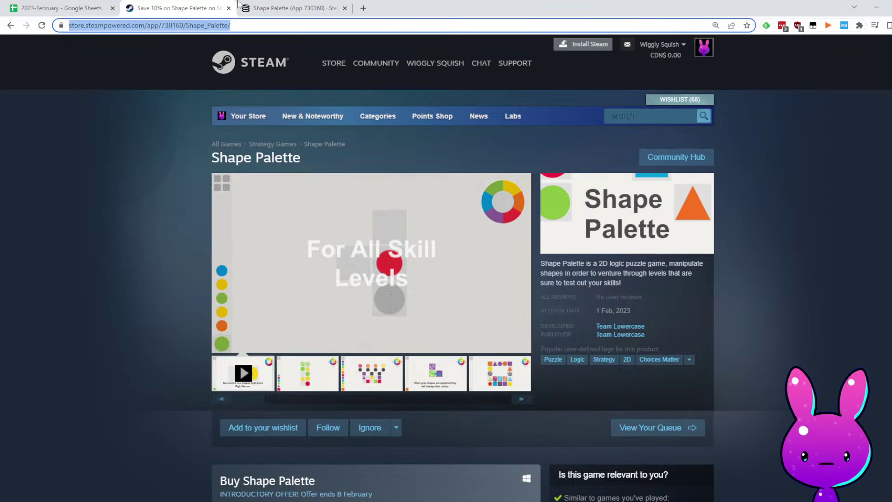
# Set the estimated sales for Shape Palette to 20 in the spreadsheet
pyautogui.click(79, 8)
pyautogui.click(559, 355)
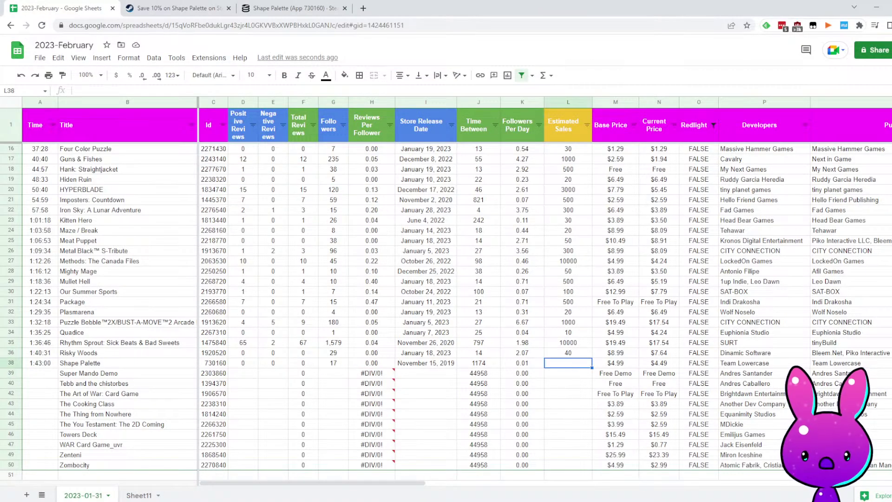
pyautogui.write('20')
pyautogui.press('Return')
# Record the time 1:45:10 in the Super Mando Demo row
pyautogui.press('Left')
pyautogui.press('Left')
pyautogui.press('Left')
pyautogui.press('Left')
pyautogui.press('Left')
pyautogui.press('Left')
pyautogui.press('Left')
pyautogui.press('Left')
pyautogui.press('Left')
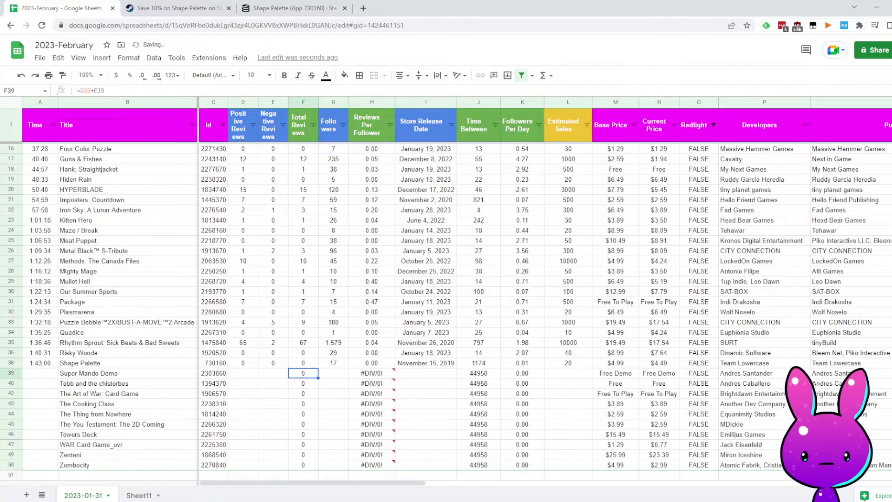
pyautogui.press('Left')
pyautogui.press('Left')
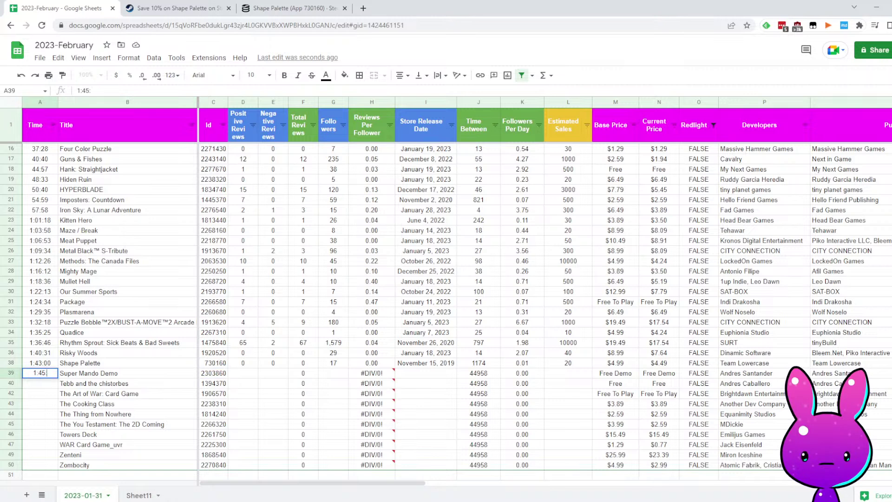
pyautogui.write('1:45:10')
pyautogui.press('Right')
pyautogui.press('Right')
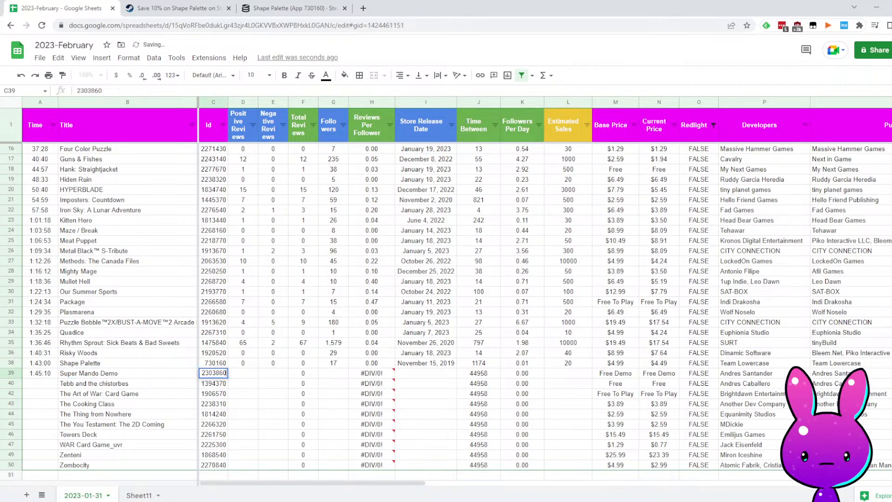
pyautogui.press('Up')
pyautogui.press('Right')
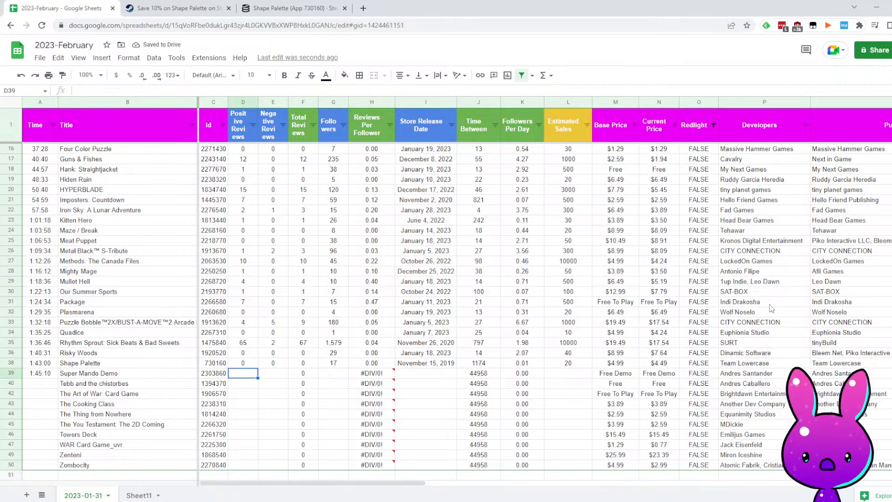
# Check the developer cell in the Super Mando Demo row, and open Super Mando's Steam store page using app ID 2145320
pyautogui.click(751, 383)
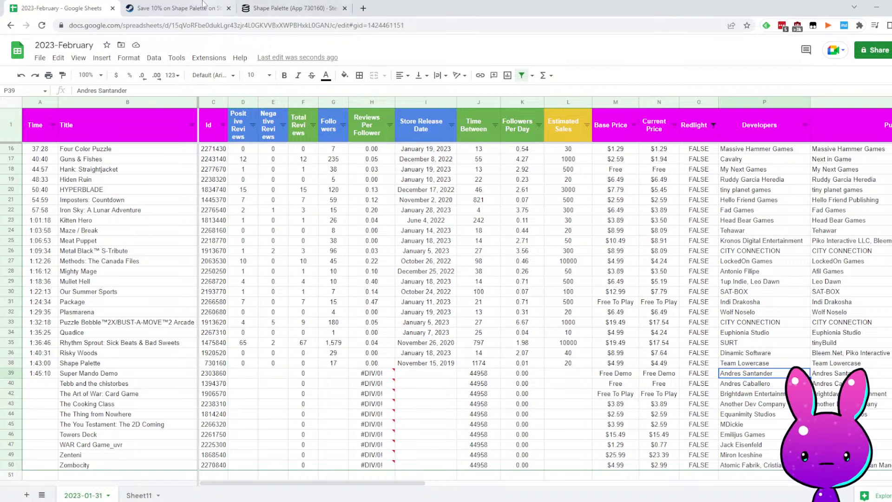
pyautogui.click(176, 8)
pyautogui.click(188, 25)
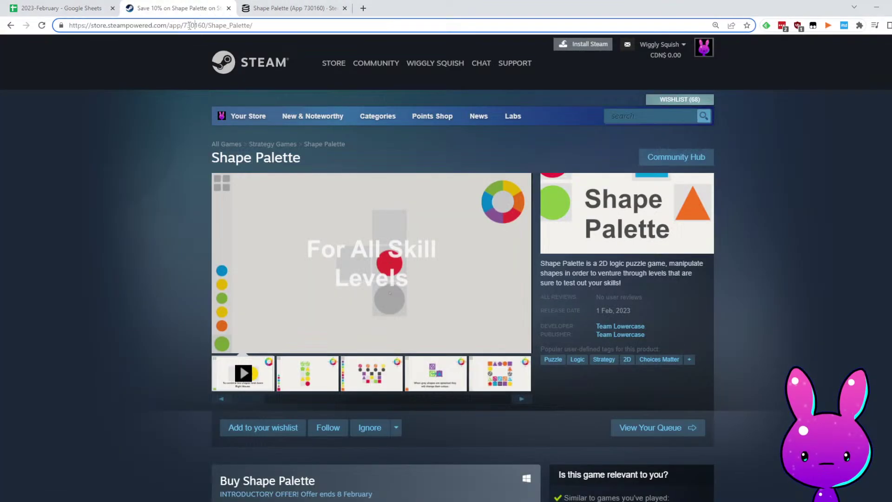
pyautogui.write('2145320')
pyautogui.press('Return')
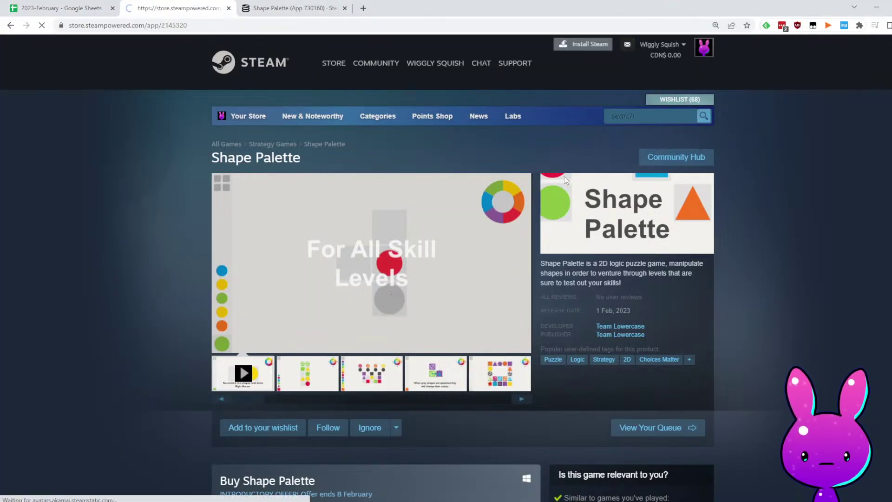
pyautogui.scroll(-6, 585, 351)
pyautogui.scroll(5, 523, 344)
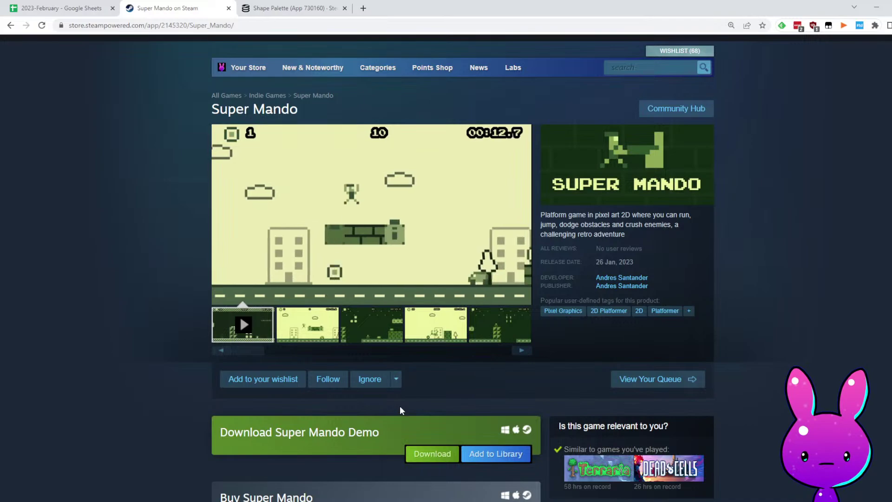
# Return to the 2023-February spreadsheet and delete the Super Mando Demo row
pyautogui.click(60, 8)
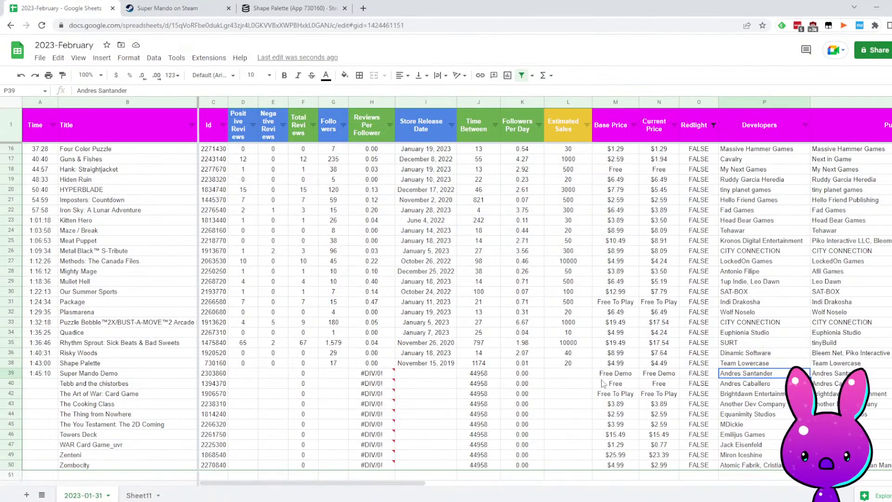
pyautogui.click(618, 365)
pyautogui.click(81, 376)
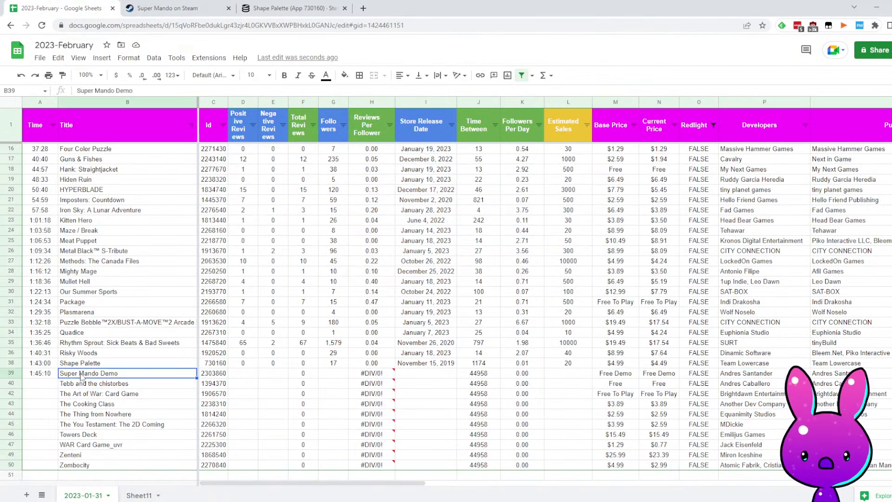
pyautogui.rightClick(9, 374)
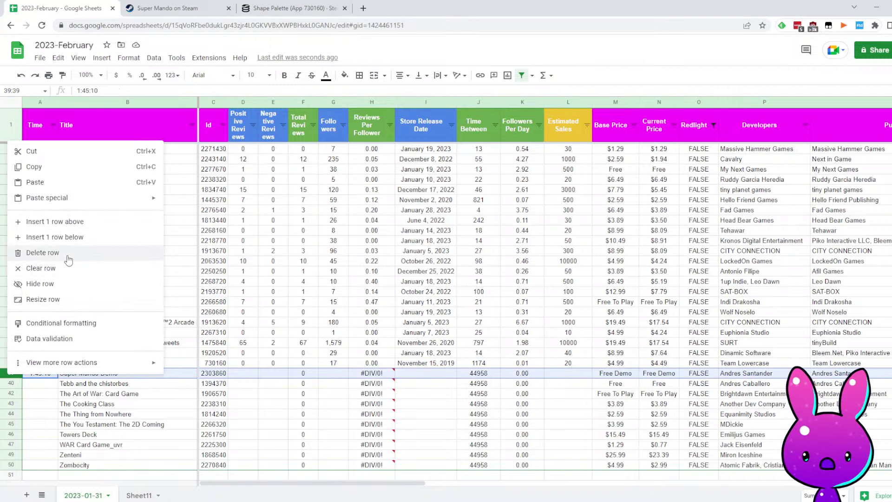
pyautogui.click(43, 252)
# Record the time 1:45:46 in the Tebb and the chistorbes row
pyautogui.click(55, 374)
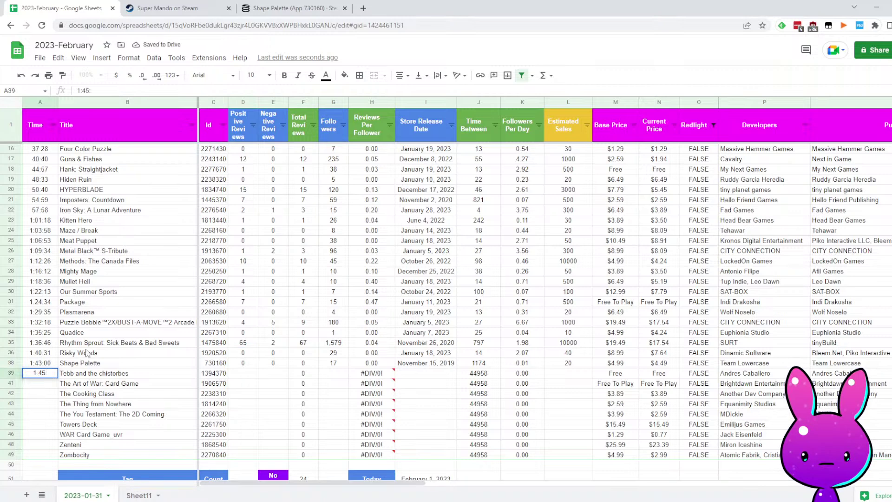
pyautogui.write('1:45:46')
pyautogui.press('Tab')
# Open the Steam store page of Tebb and the chistorbes using app ID 1394370 from its spreadsheet row
pyautogui.press('Tab')
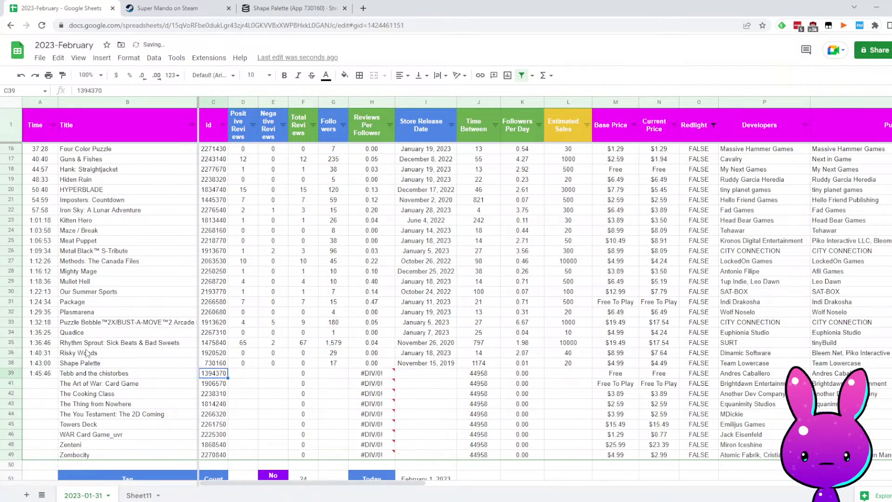
pyautogui.press('Tab')
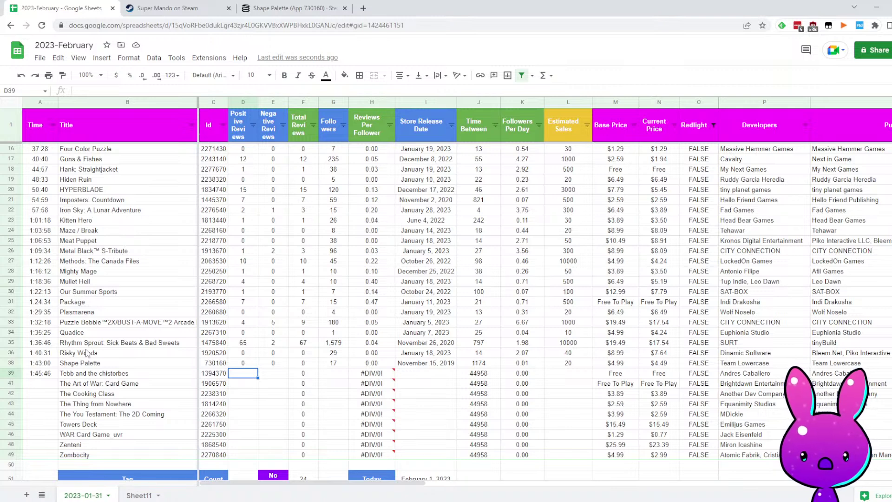
pyautogui.click(167, 8)
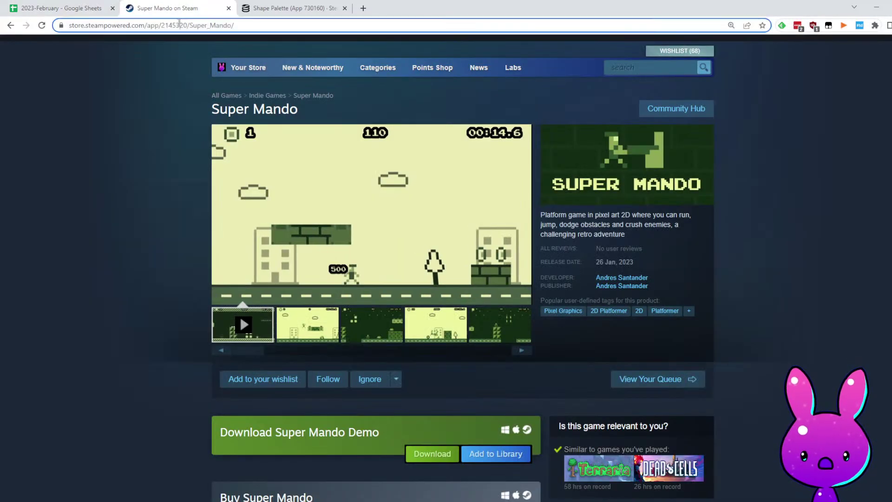
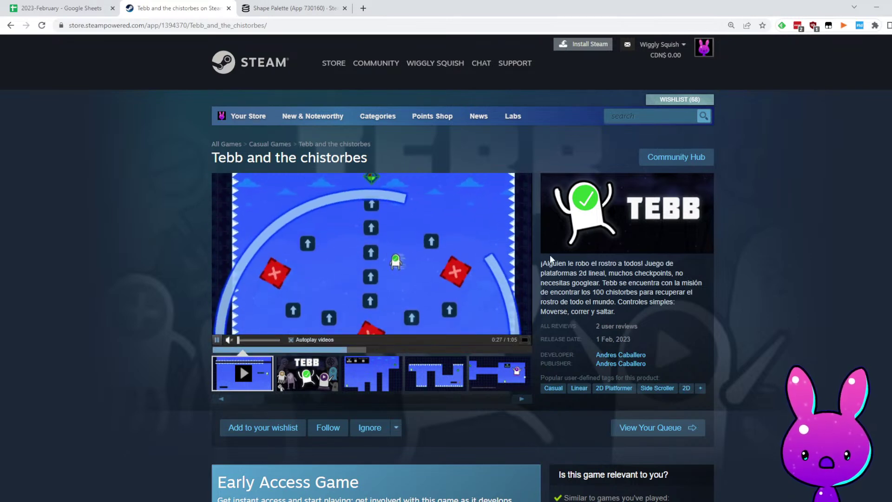
# Read the store description of Tebb and the chistorbes and its recommended early access customer review
pyautogui.moveTo(568, 264); pyautogui.dragTo(666, 315)
pyautogui.click(670, 322)
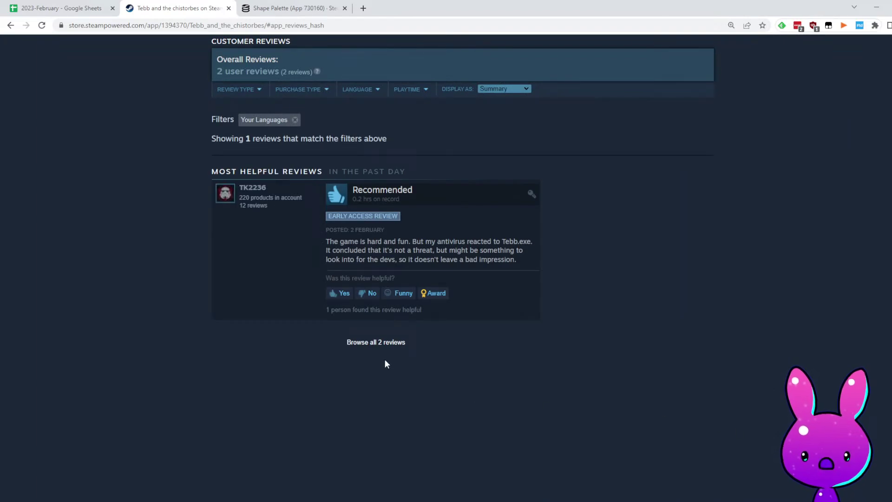
pyautogui.moveTo(343, 242); pyautogui.dragTo(508, 241)
pyautogui.click(438, 250)
pyautogui.click(527, 259)
pyautogui.moveTo(351, 252); pyautogui.dragTo(468, 253)
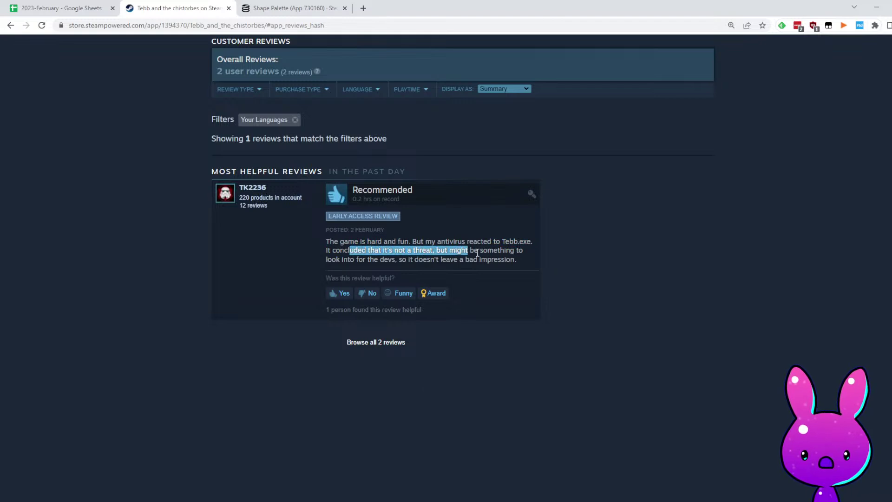
pyautogui.click(501, 260)
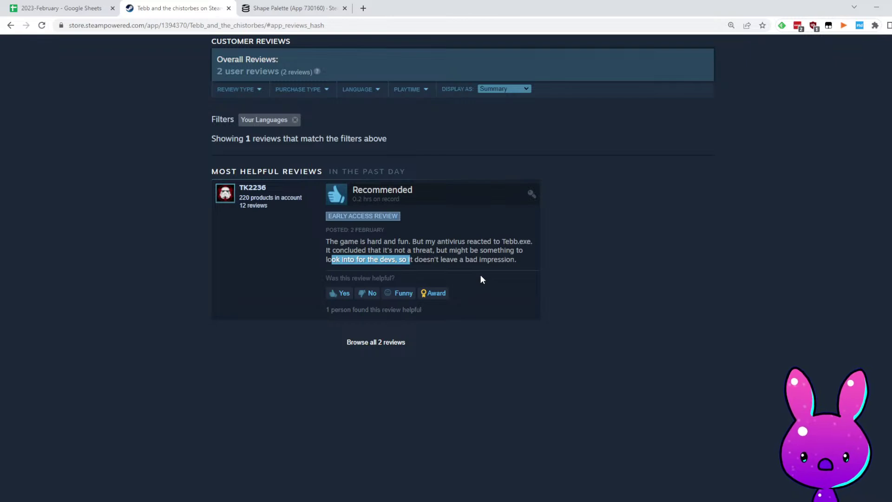
# Remove the Your Languages filter from the customer reviews and look over the game's trailer, description and tags
pyautogui.click(295, 120)
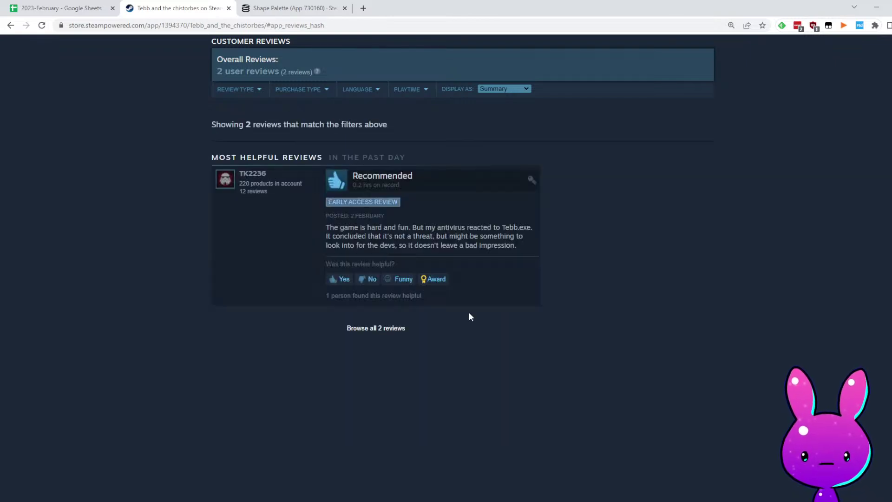
pyautogui.scroll(15, 656, 370)
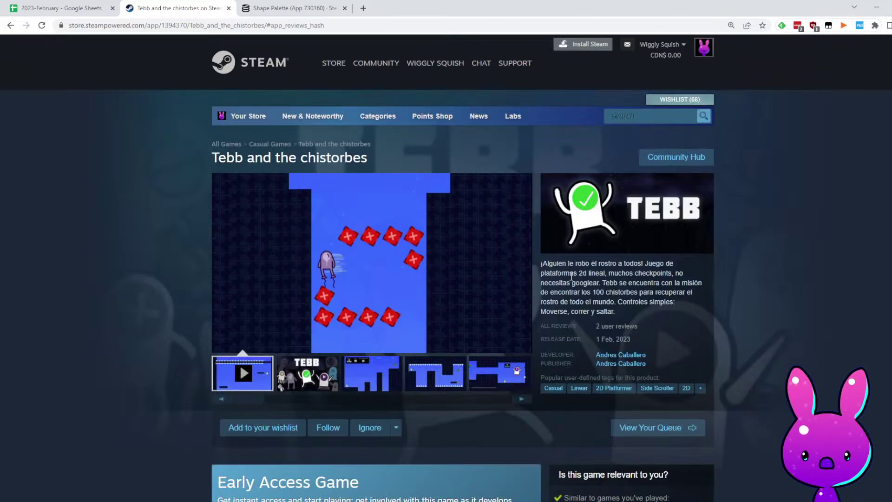
pyautogui.scroll(-3, 591, 296)
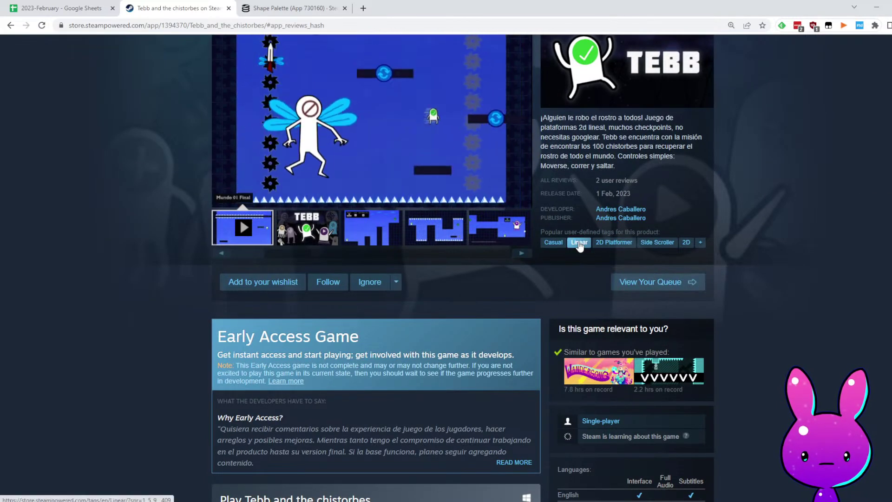
pyautogui.scroll(1, 260, 181)
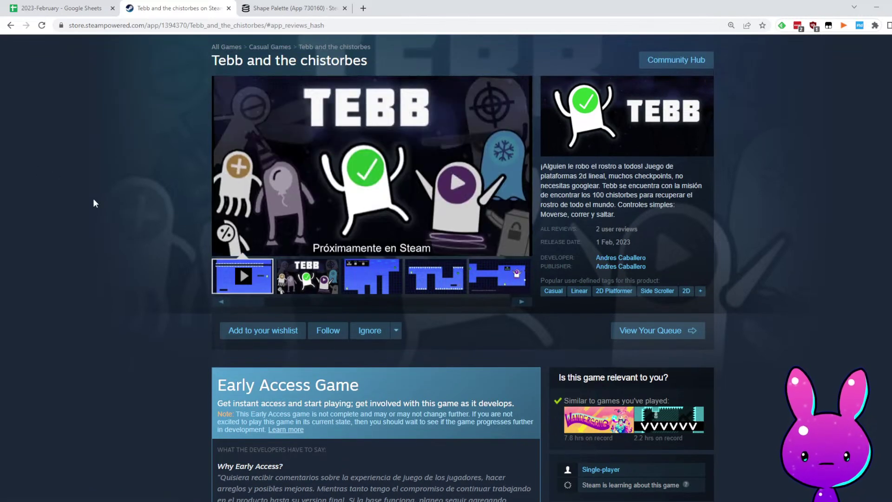
pyautogui.scroll(1, 95, 201)
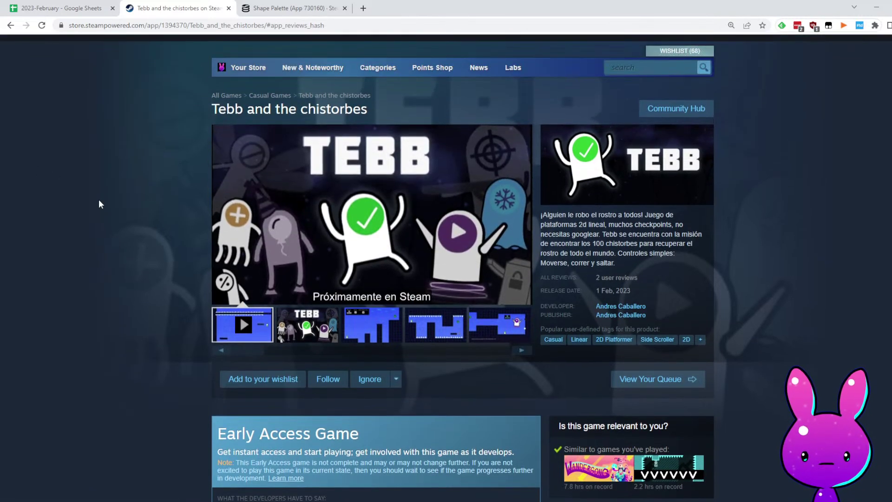
# Load the SteamDB charts for app ID 1394370 and check the first date on the game hub followers chart
pyautogui.doubleClick(179, 27)
pyautogui.hotkey('ctrl', 'c')
pyautogui.hotkey('ctrl', 'Tab')
pyautogui.doubleClick(141, 25)
pyautogui.hotkey('ctrl', 'v')
pyautogui.press('Return')
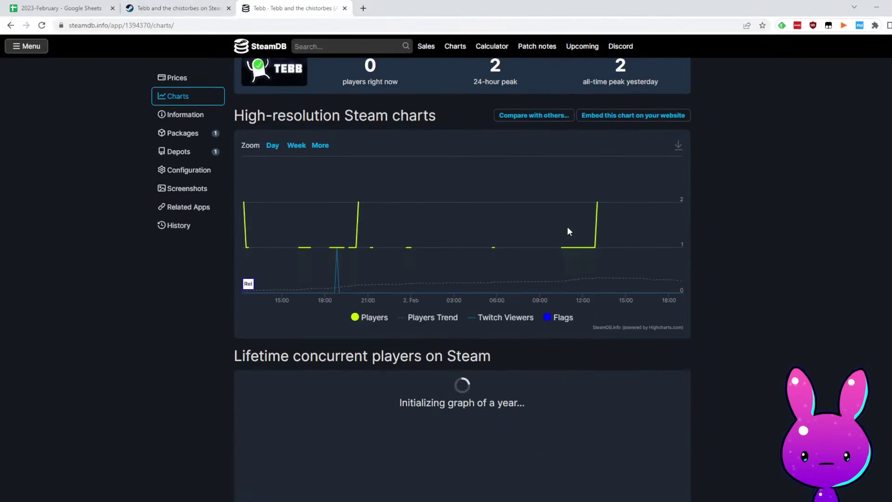
pyautogui.scroll(-5, 378, 299)
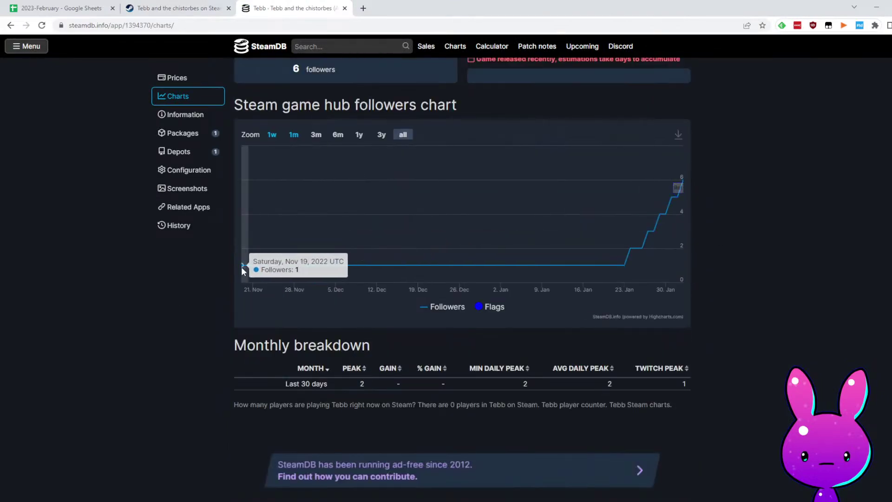
# In the 2023-February spreadsheet, enter 11/19 as the store release date for Tebb and the chistorbes
pyautogui.click(92, 9)
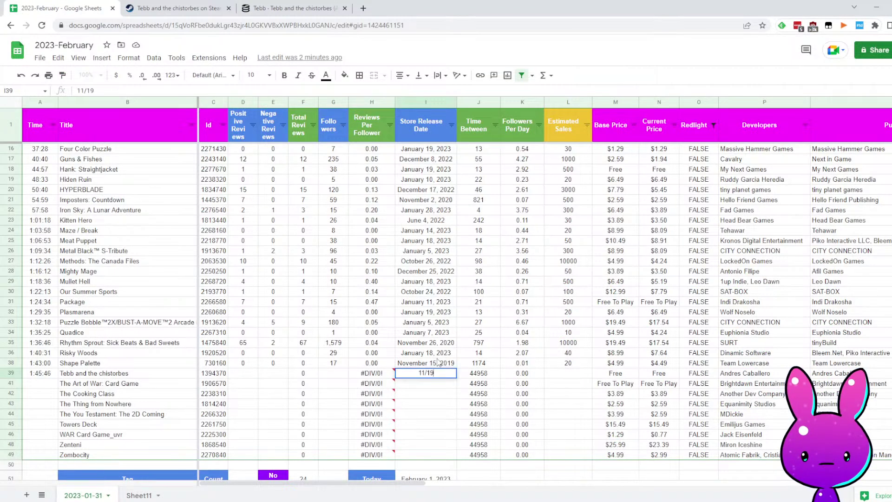
pyautogui.press('Left')
pyautogui.press('Left')
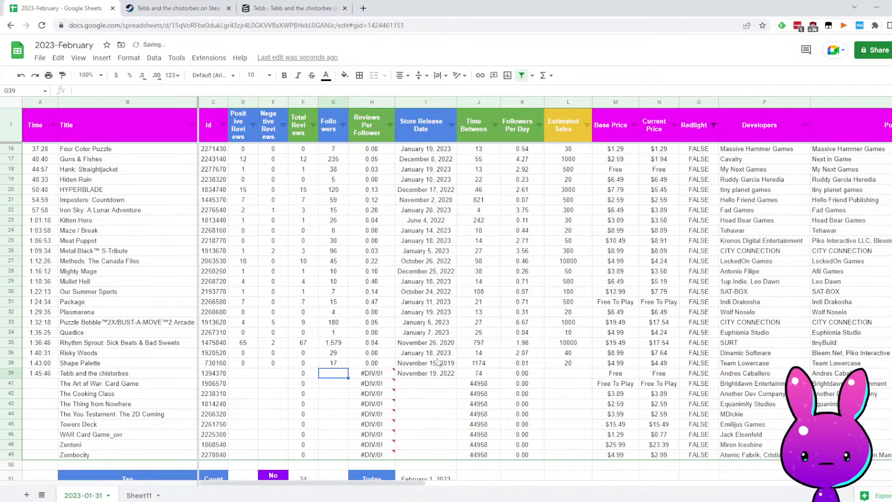
# Look up the game's follower count on SteamDB and enter 6 followers in the Tebb and the chistorbes row
pyautogui.click(333, 5)
pyautogui.scroll(4, 422, 237)
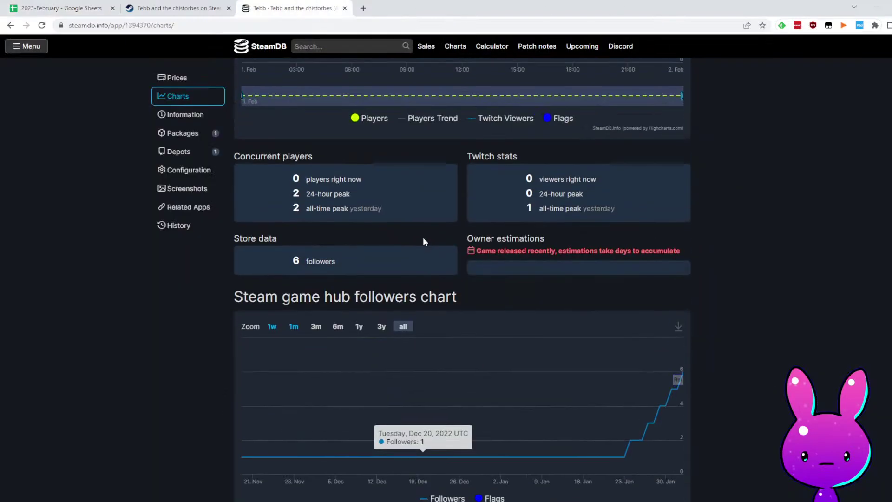
pyautogui.click(65, 8)
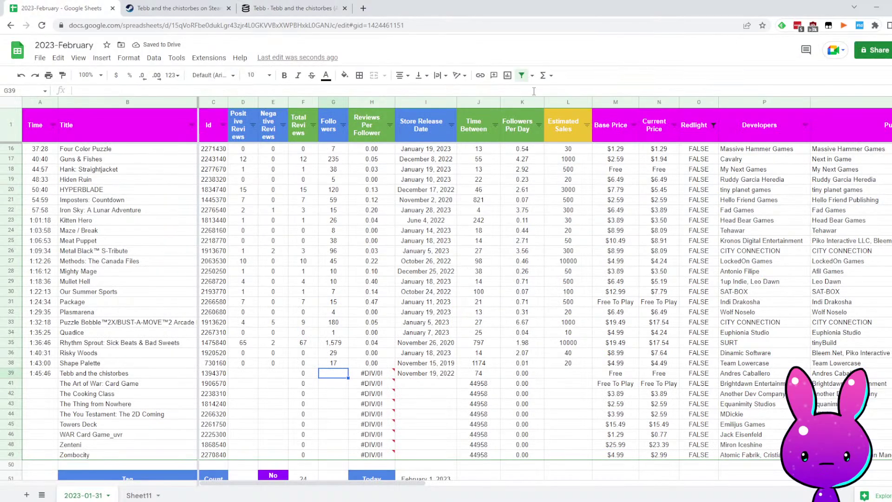
pyautogui.write('6')
# Record 2 positive reviews and 0 negative reviews for Tebb and the chistorbes
pyautogui.press('Left')
pyautogui.press('Left')
pyautogui.press('Left')
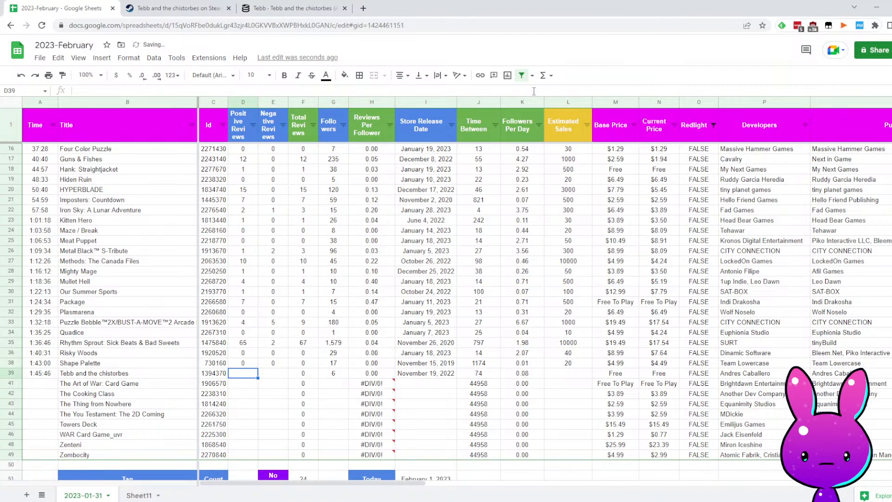
pyautogui.press('Tab')
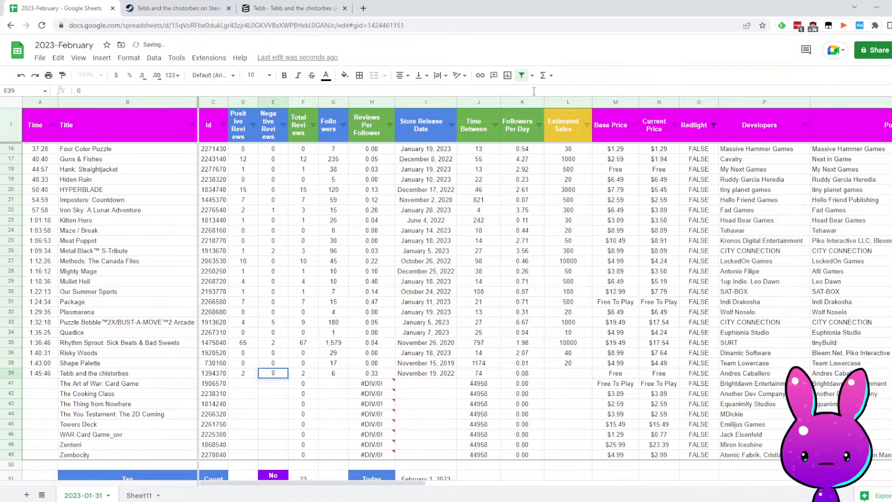
# Check all of Tebb's reviews on Steam Community with the language set to All Languages, and return to the store page
pyautogui.click(272, 5)
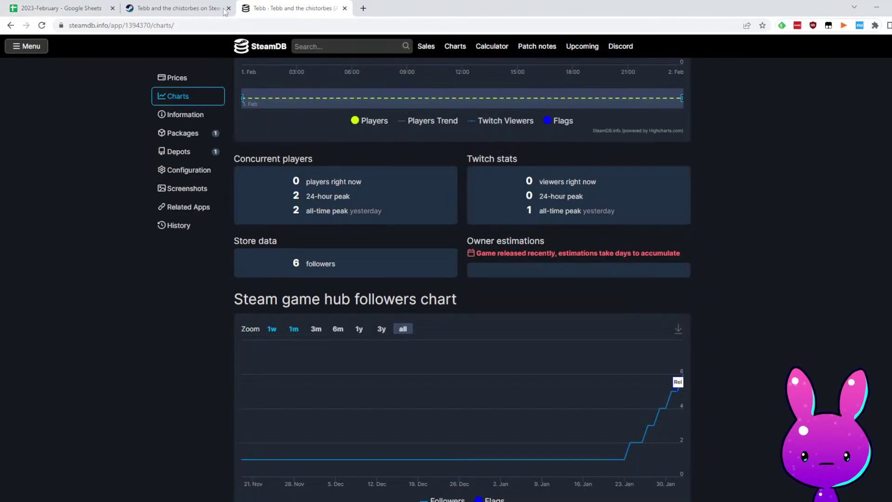
pyautogui.click(204, 8)
pyautogui.scroll(-20, 252, 255)
pyautogui.scroll(5, 387, 309)
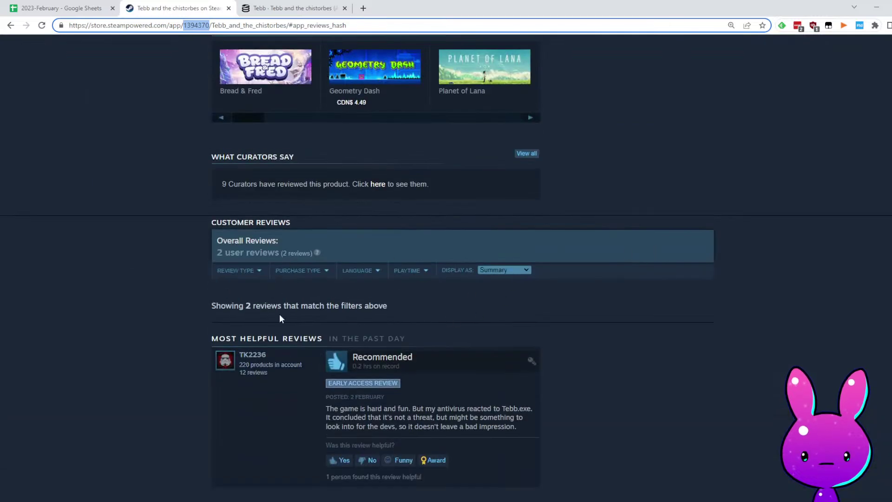
pyautogui.scroll(-4, 398, 336)
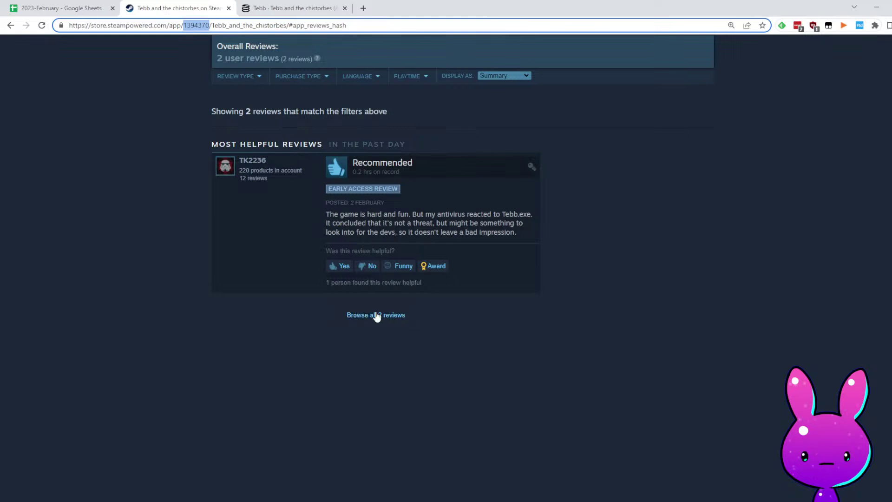
pyautogui.click(389, 316)
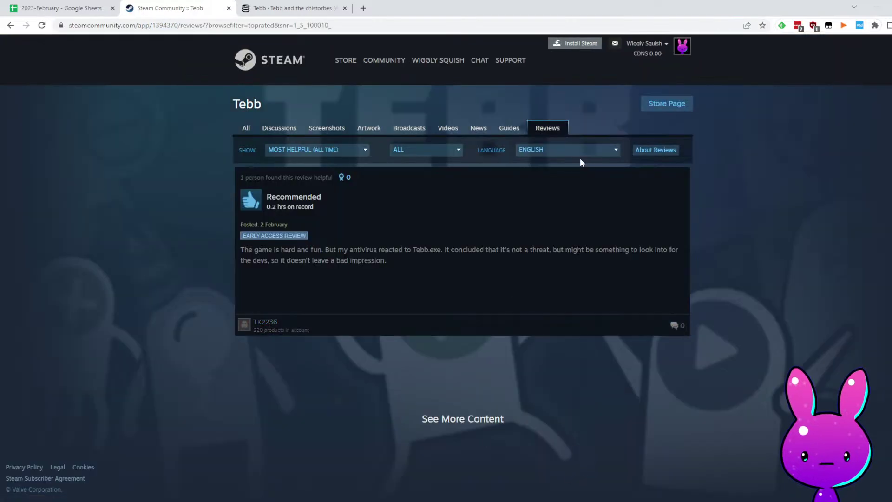
pyautogui.click(583, 150)
pyautogui.click(536, 160)
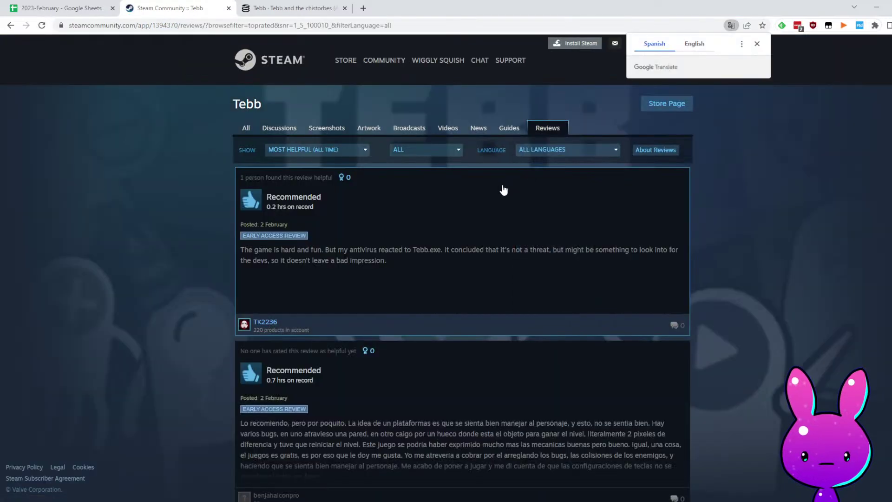
pyautogui.hotkey('alt', 'Left')
pyautogui.hotkey('alt', 'Left')
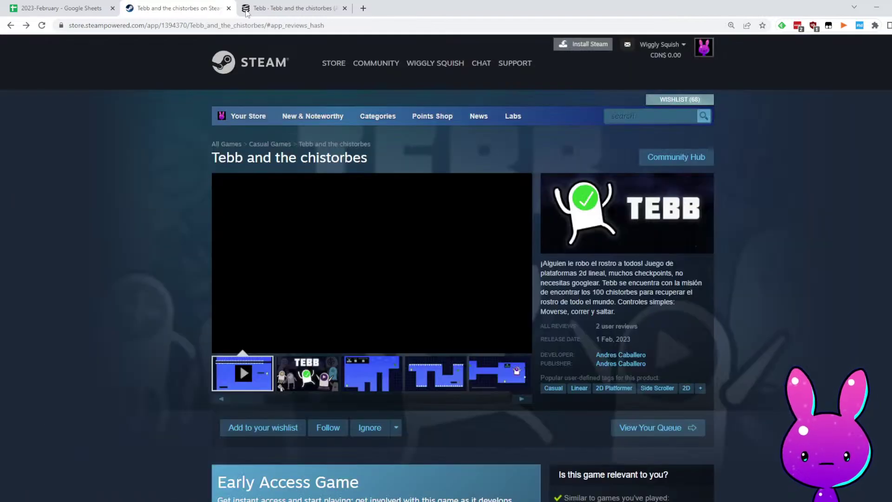
# Enter 60 as the estimated sales for Tebb and the chistorbes in the spreadsheet
pyautogui.click(91, 7)
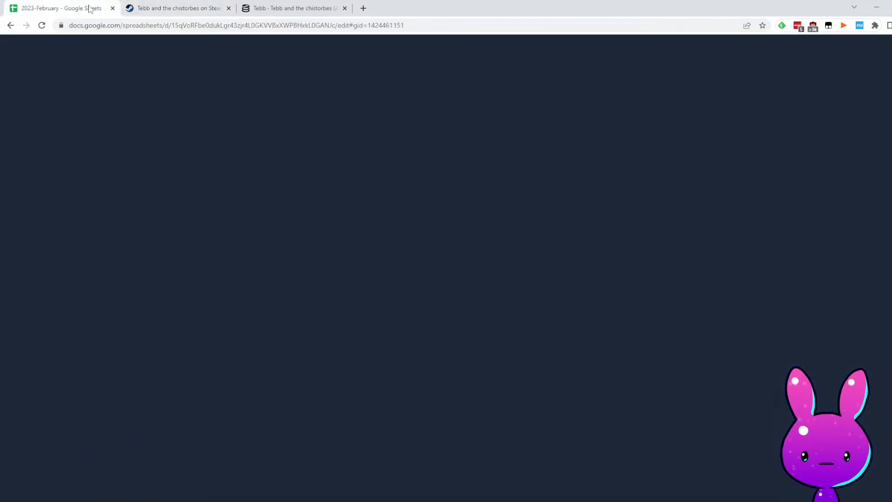
pyautogui.click(599, 373)
pyautogui.click(580, 373)
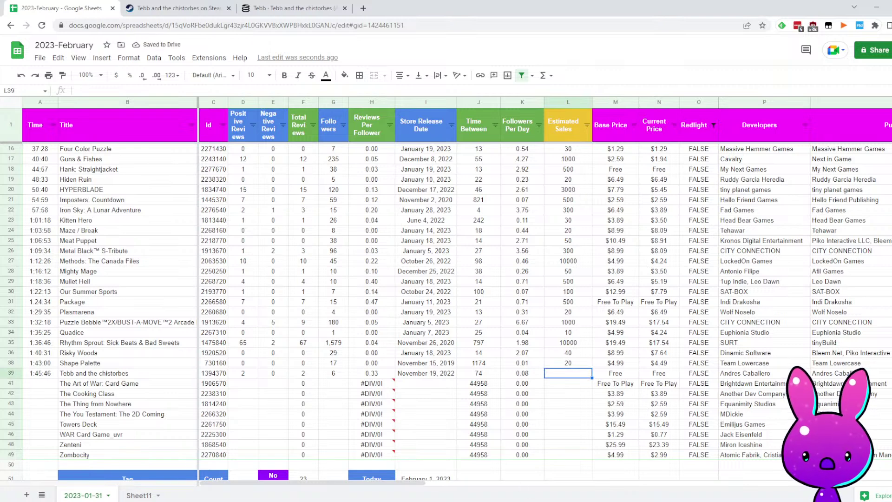
pyautogui.press('Return')
# Enter the time 1:48:03 for The Art of War: Card Game
pyautogui.press('Left')
pyautogui.press('Left')
pyautogui.press('Left')
pyautogui.press('Left')
pyautogui.press('Left')
pyautogui.press('Left')
pyautogui.press('Left')
pyautogui.press('Left')
pyautogui.press('Left')
pyautogui.press('Left')
pyautogui.press('Left')
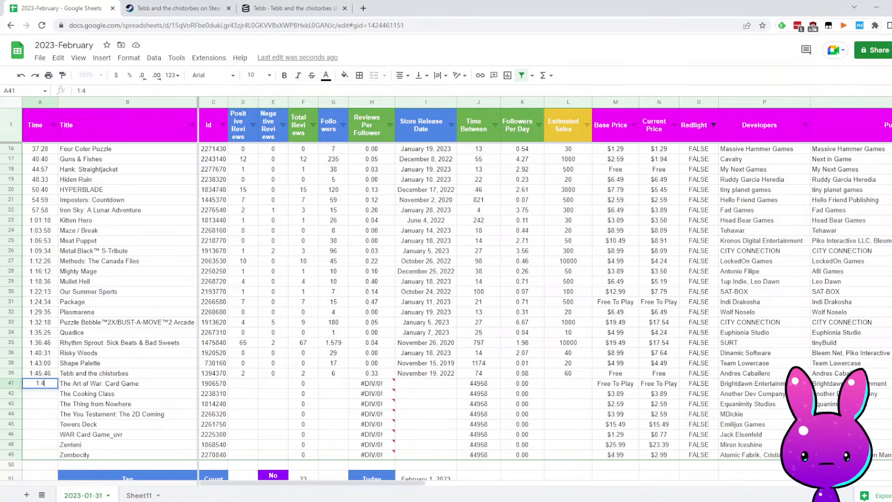
pyautogui.press('Right')
pyautogui.press('Right')
pyautogui.press('Right')
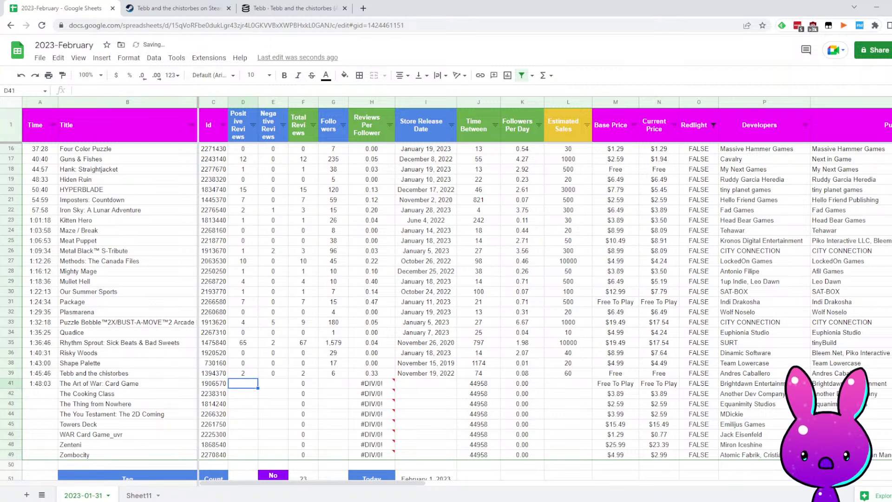
# Load the Steam store page for app ID 1906570, The Art of War: Card Game, in the existing Steam tab
pyautogui.scroll(-3, 530, 397)
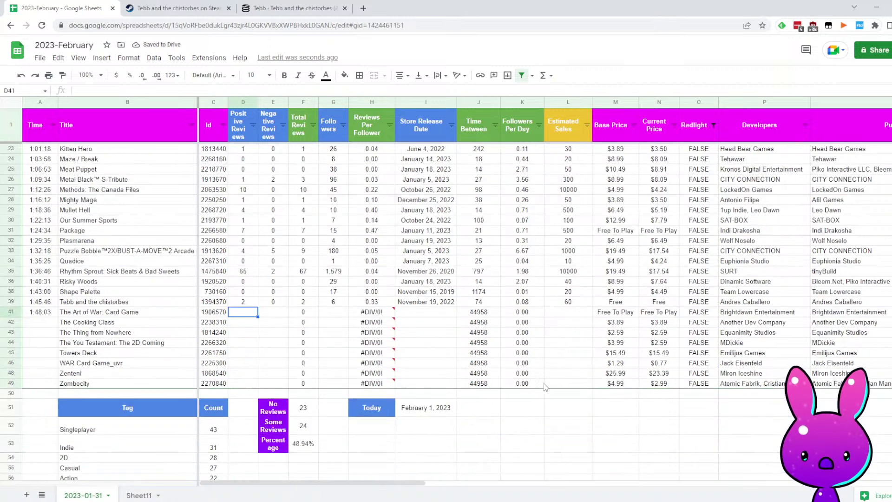
pyautogui.click(785, 302)
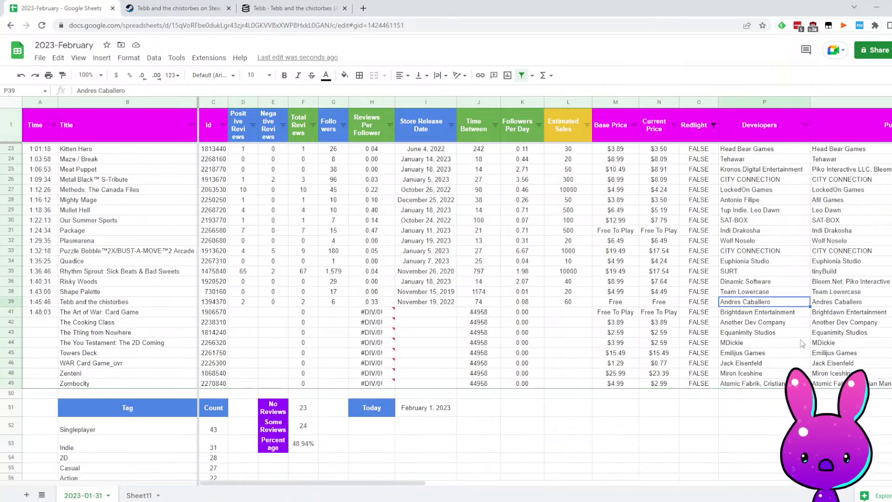
pyautogui.click(184, 9)
pyautogui.click(190, 21)
pyautogui.write('https://store.steampowered.com/app/1906570/Tebb_and_the_chistorbes/#app_reviews_hash')
pyautogui.press('Return')
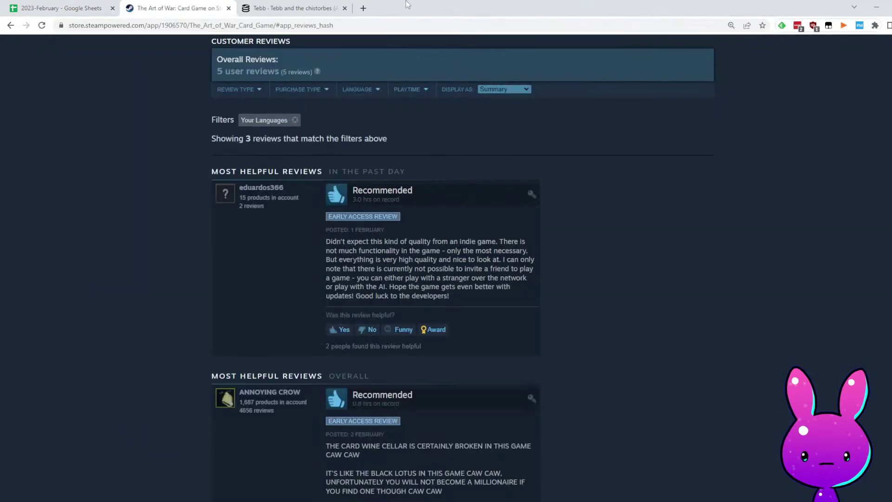
# Reload The Art of War: Card Game's store page without the #app_reviews_hash part of the address
pyautogui.moveTo(271, 24); pyautogui.dragTo(472, 39)
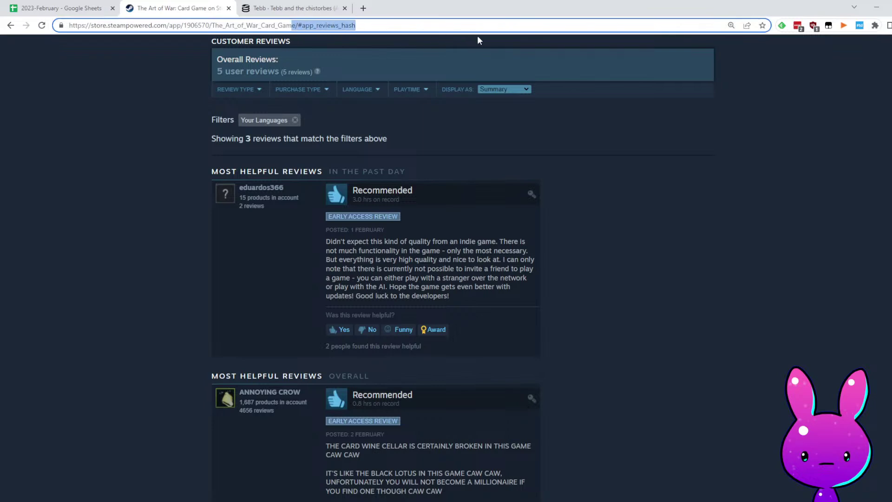
pyautogui.press('BackSpace')
pyautogui.press('Return')
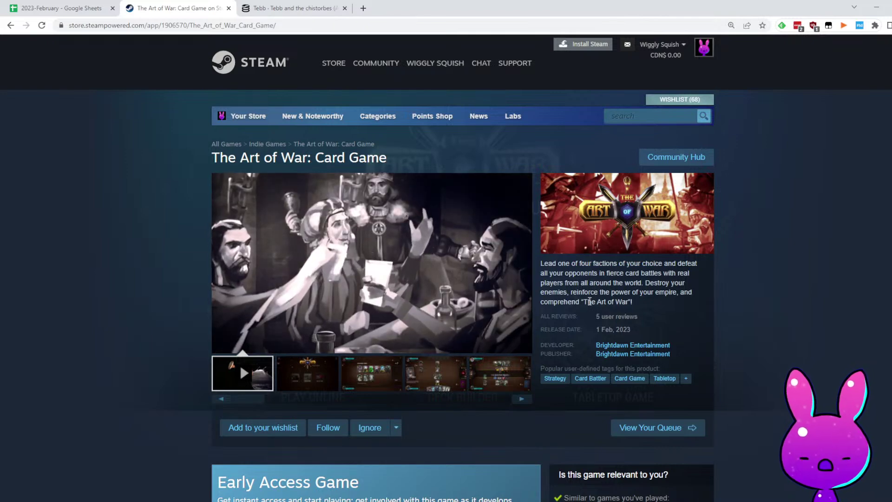
# Read the description of The Art of War: Card Game and skip ahead through its trailer
pyautogui.moveTo(570, 282); pyautogui.dragTo(655, 292)
pyautogui.click(664, 289)
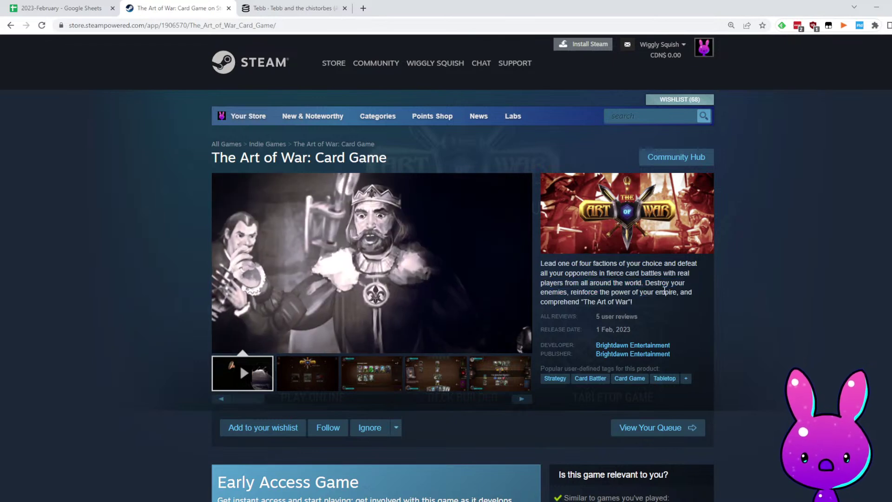
pyautogui.moveTo(584, 292); pyautogui.dragTo(673, 293)
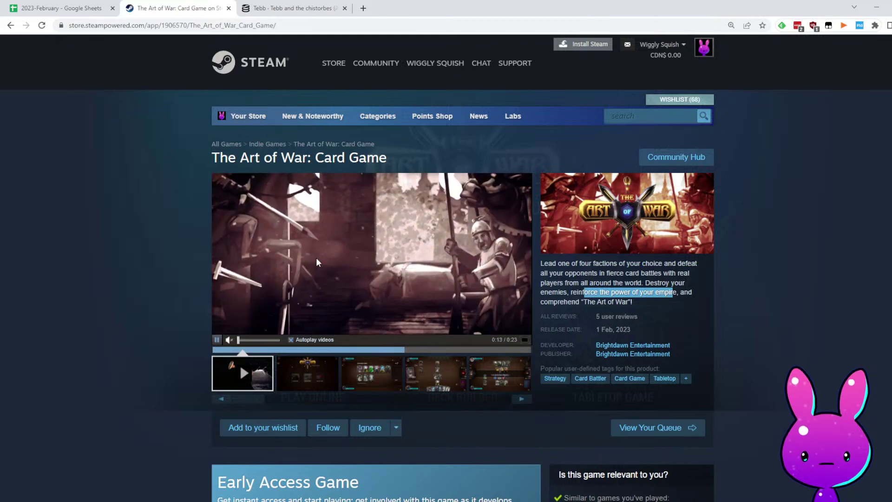
pyautogui.click(448, 348)
pyautogui.click(494, 349)
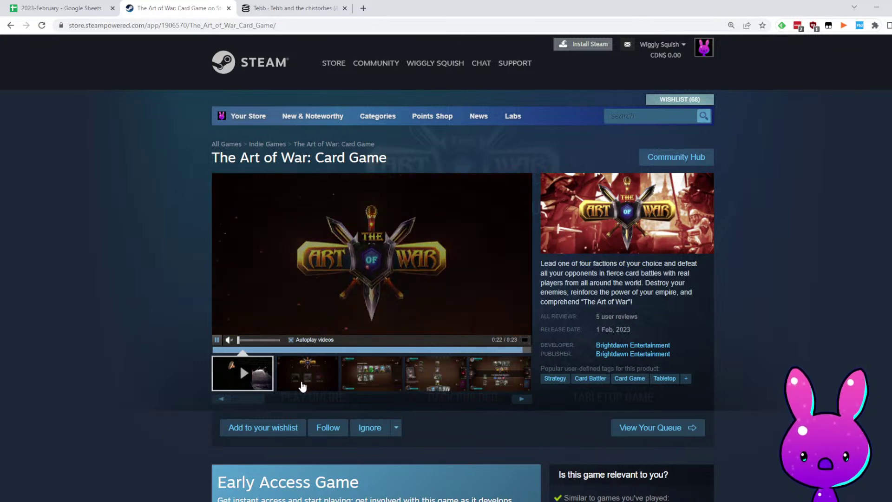
# Replay The Art of War: Card Game's trailer and look through its screenshots, including the enlarged views
pyautogui.click(235, 370)
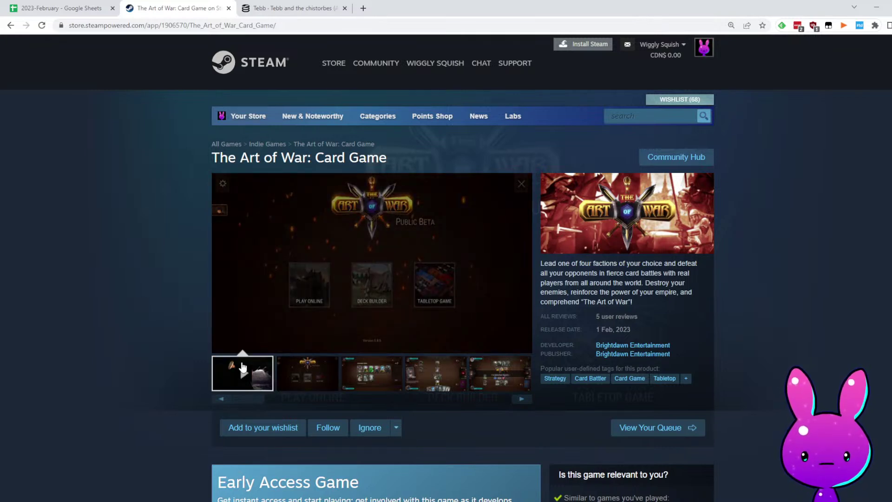
pyautogui.click(260, 350)
pyautogui.click(282, 350)
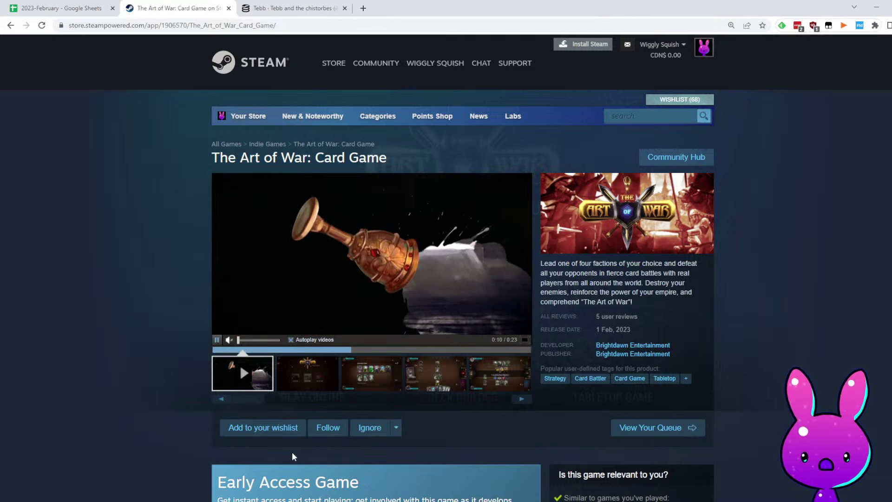
pyautogui.click(307, 383)
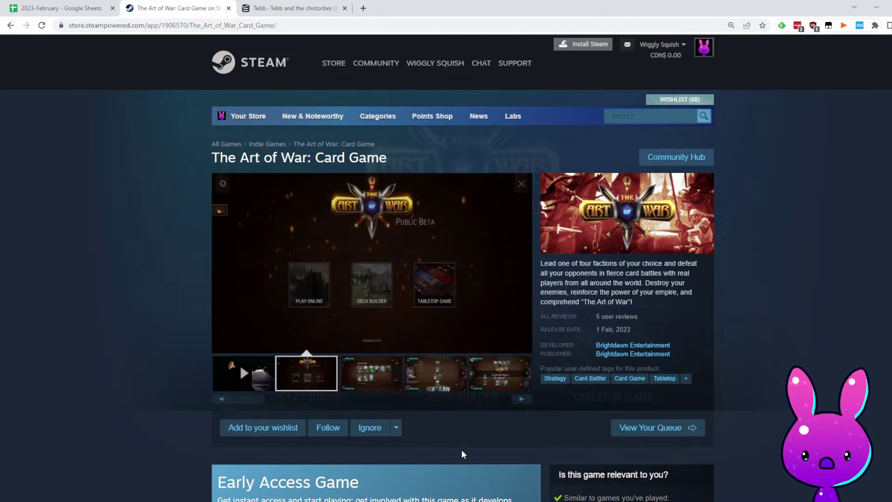
pyautogui.click(371, 383)
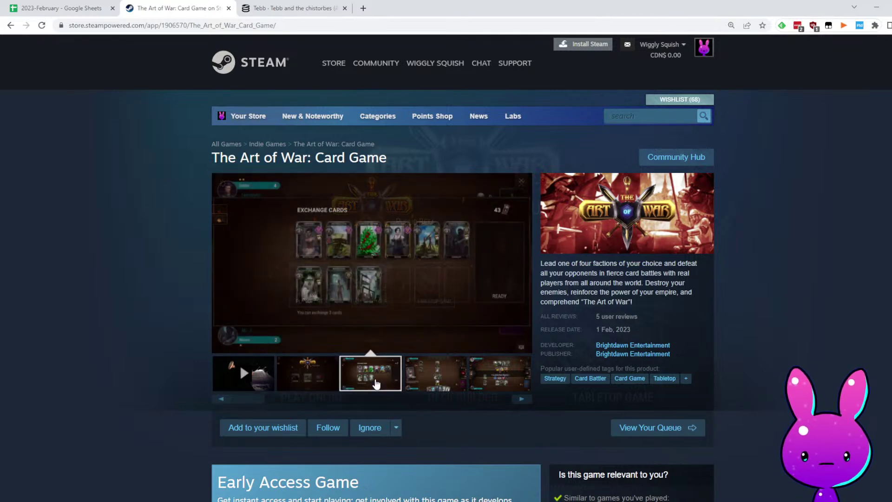
pyautogui.click(413, 376)
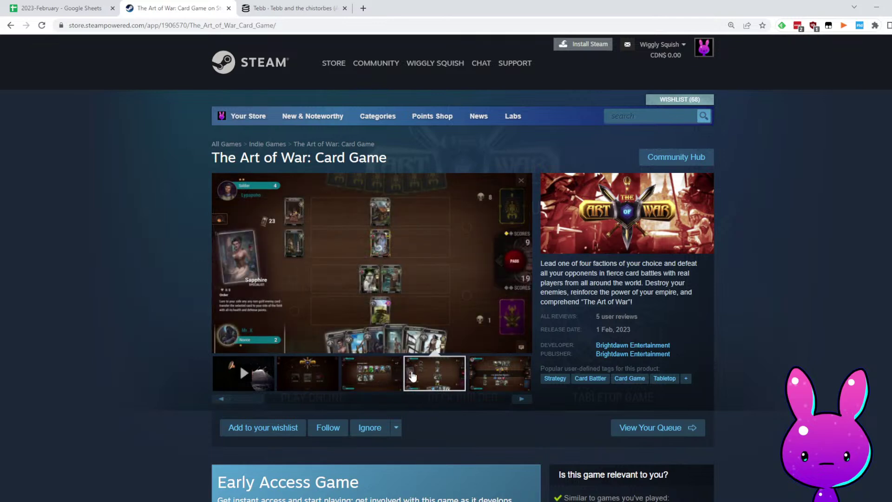
pyautogui.click(516, 353)
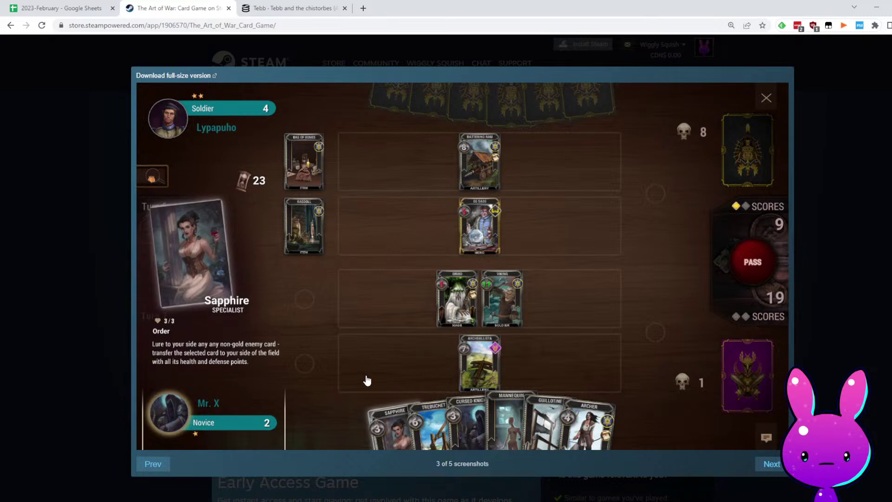
pyautogui.click(776, 463)
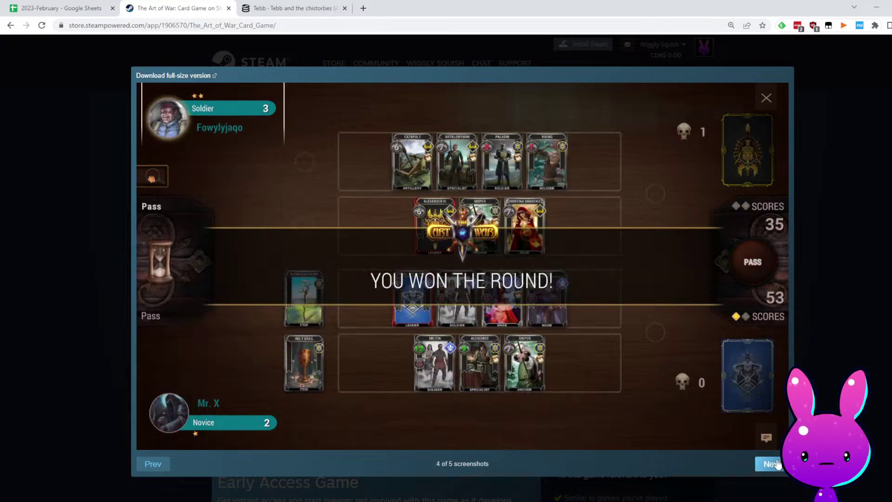
pyautogui.click(776, 463)
pyautogui.click(867, 238)
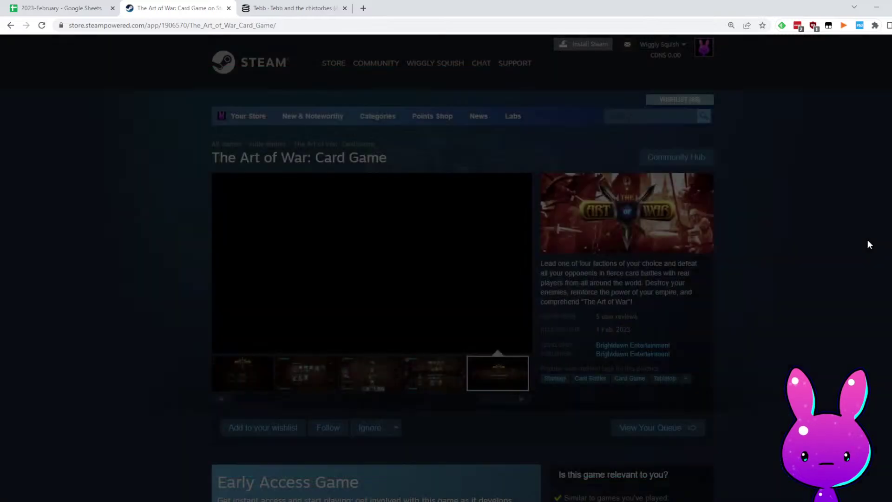
# Expand and read The Art of War: Card Game's full description, covering its factions, card rules and story
pyautogui.scroll(-6, 402, 216)
pyautogui.scroll(-12, 402, 216)
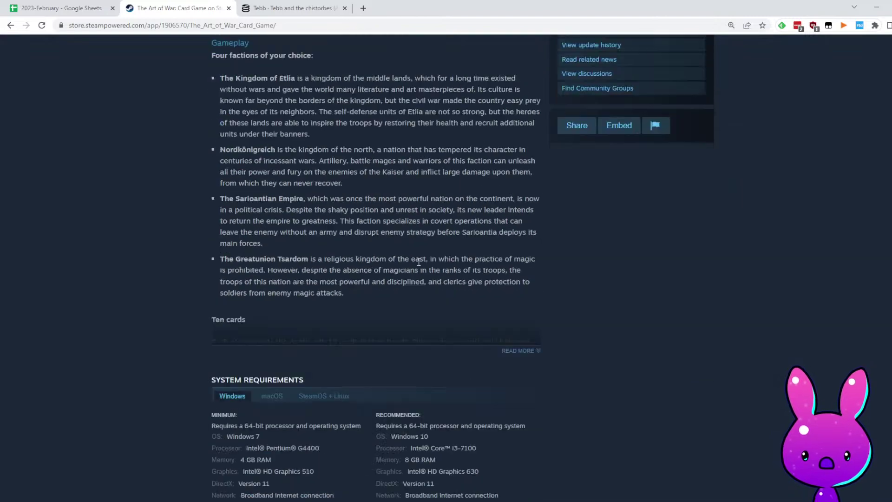
pyautogui.scroll(3, 423, 330)
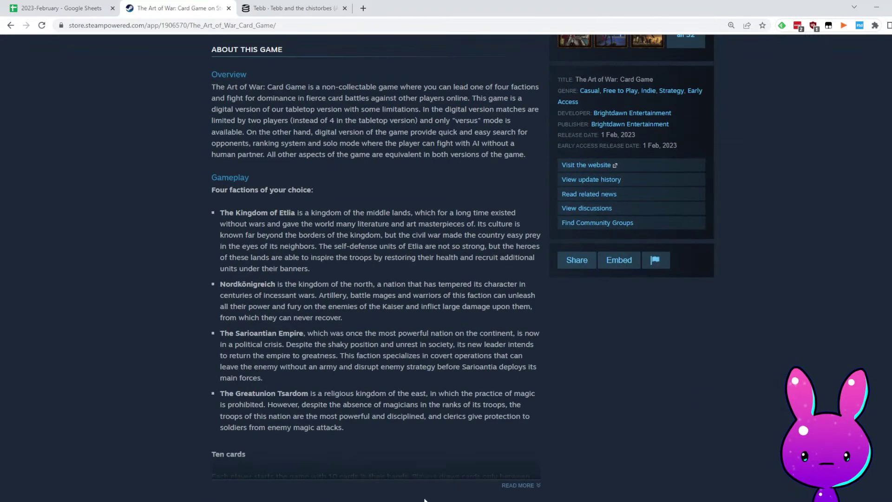
pyautogui.click(521, 484)
pyautogui.scroll(4, 437, 271)
pyautogui.scroll(-10, 286, 361)
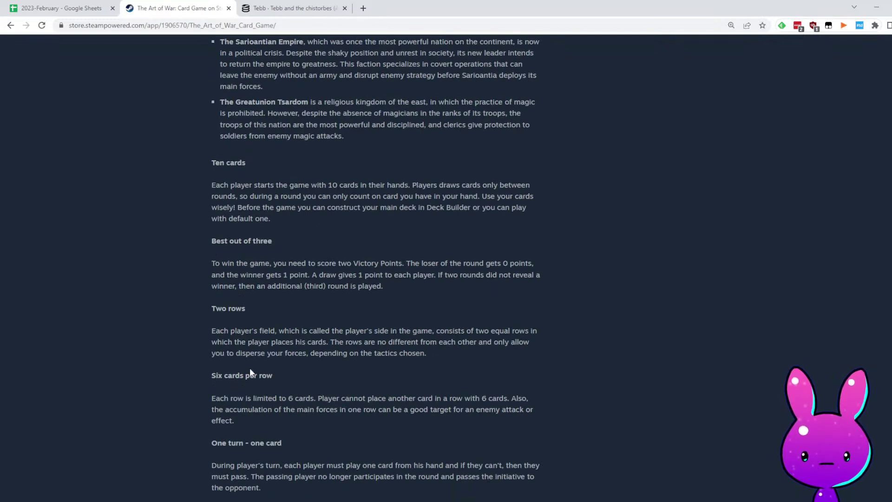
pyautogui.scroll(-2, 241, 384)
pyautogui.moveTo(231, 99); pyautogui.dragTo(321, 435)
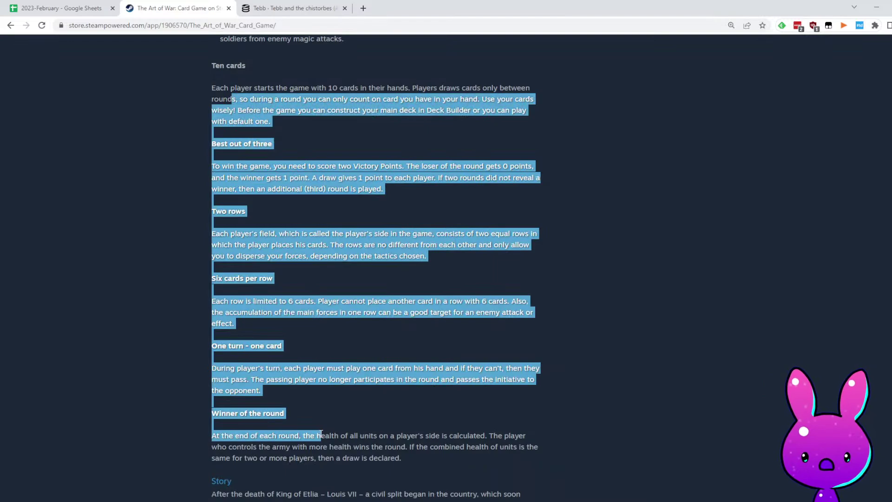
pyautogui.scroll(-17, 416, 368)
pyautogui.scroll(8, 529, 418)
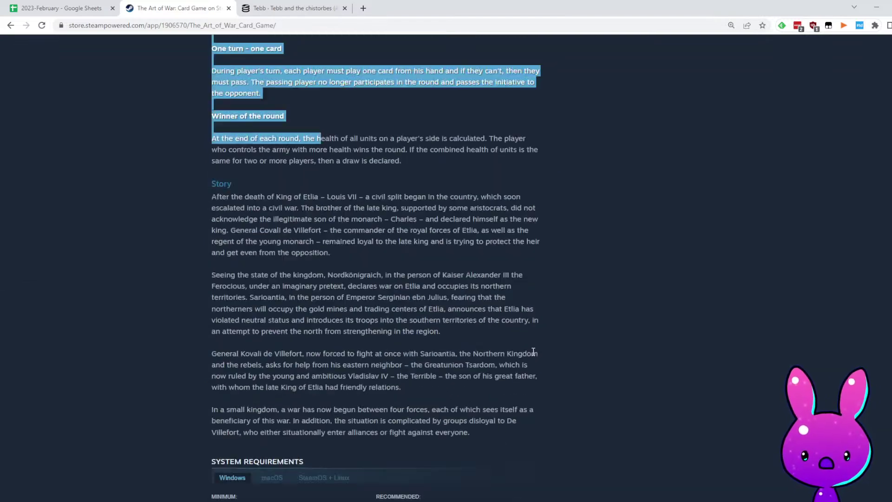
pyautogui.scroll(15, 533, 356)
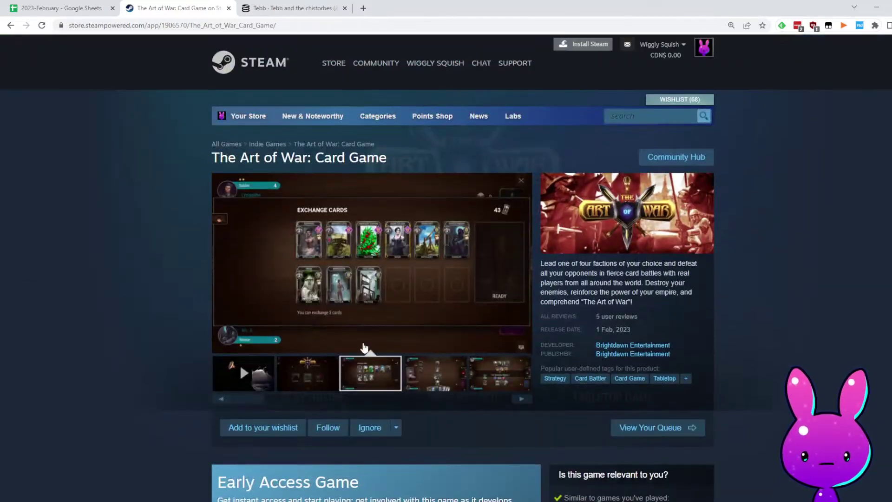
# Read the short player review about the wine cellar card in the store page's review section
pyautogui.scroll(-20, 494, 253)
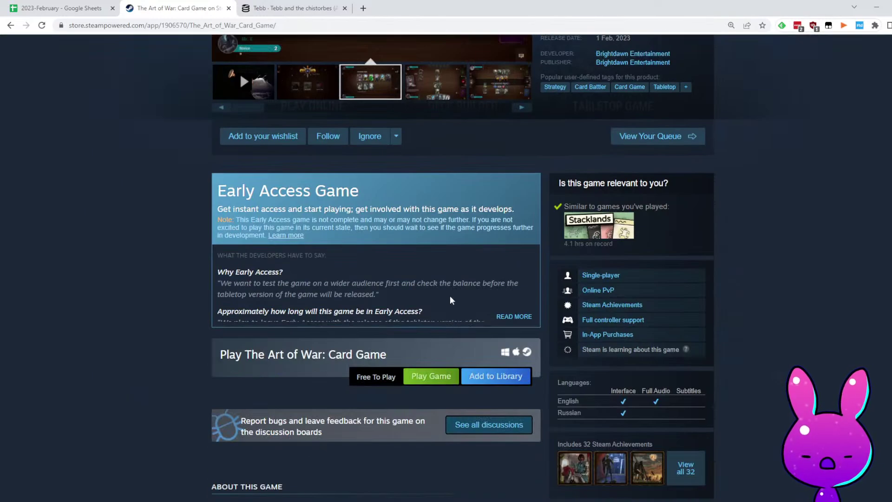
pyautogui.scroll(-5, 539, 293)
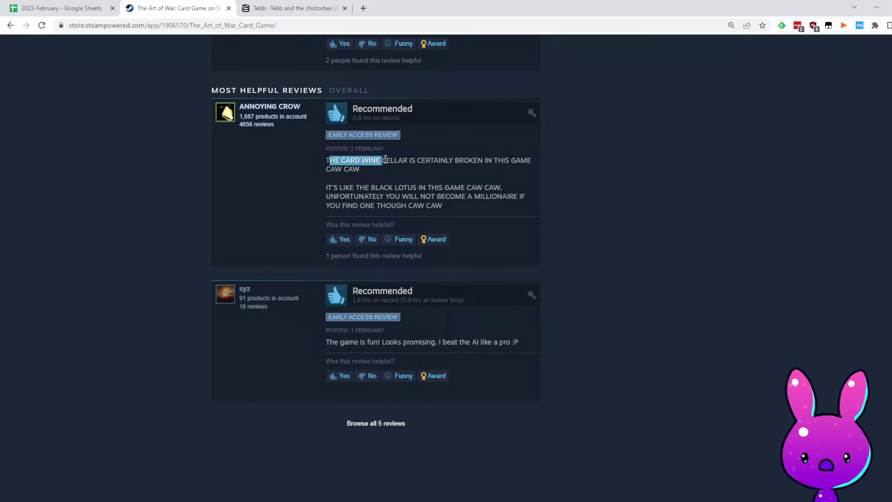
pyautogui.moveTo(424, 196); pyautogui.dragTo(513, 196)
pyautogui.scroll(5, 566, 234)
pyautogui.scroll(-1, 523, 261)
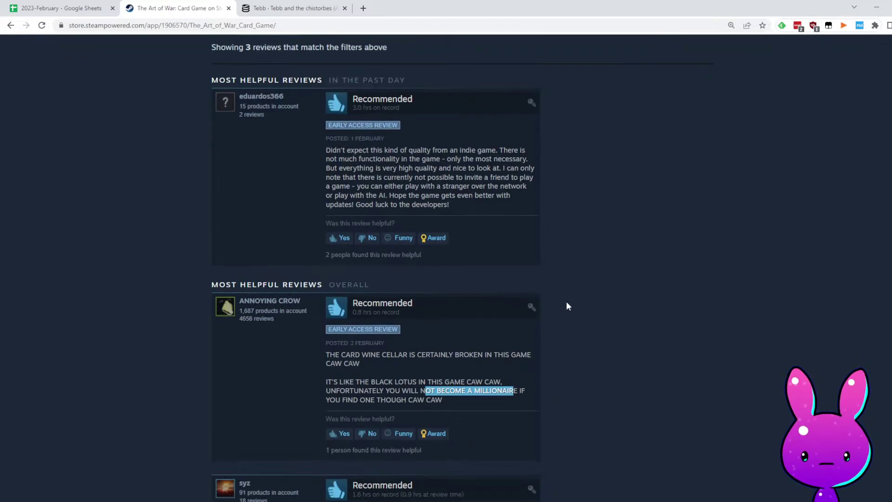
# Read the review praising the indie game's quality, then check the remaining review and the Early Access details
pyautogui.moveTo(325, 151); pyautogui.dragTo(470, 150)
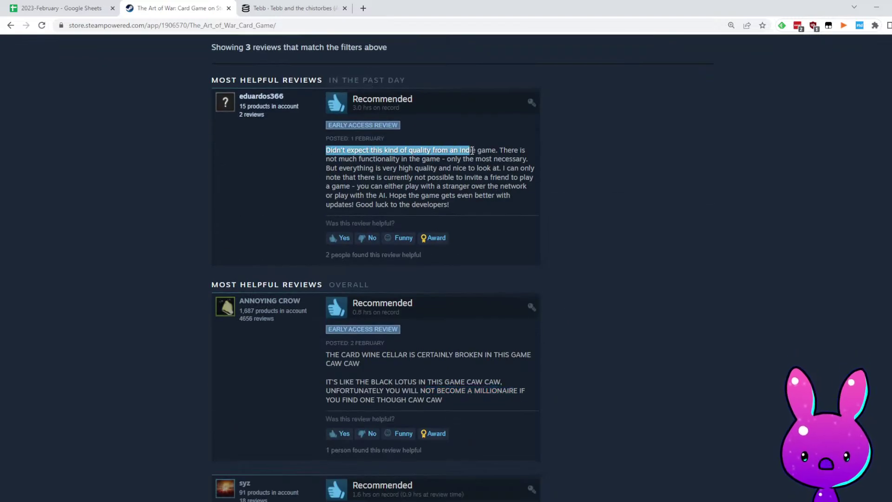
pyautogui.click(452, 165)
pyautogui.moveTo(331, 159); pyautogui.dragTo(542, 162)
pyautogui.moveTo(320, 170); pyautogui.dragTo(504, 169)
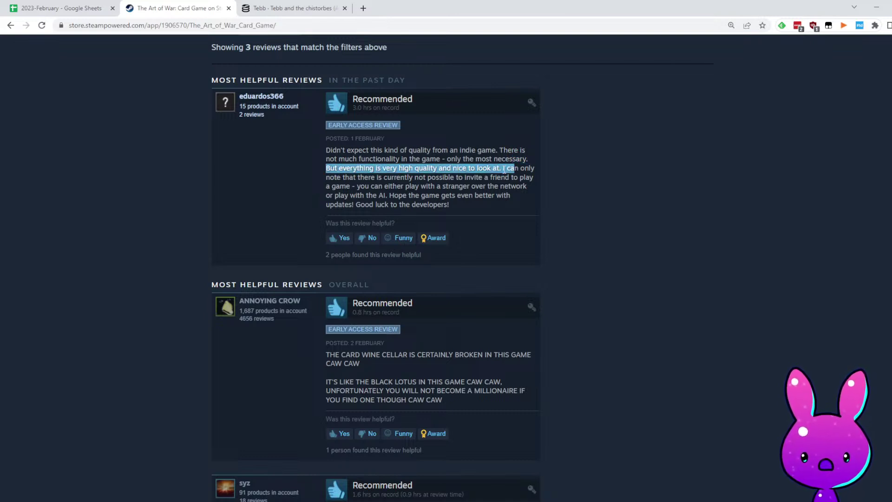
pyautogui.click(478, 185)
pyautogui.moveTo(359, 186); pyautogui.dragTo(483, 188)
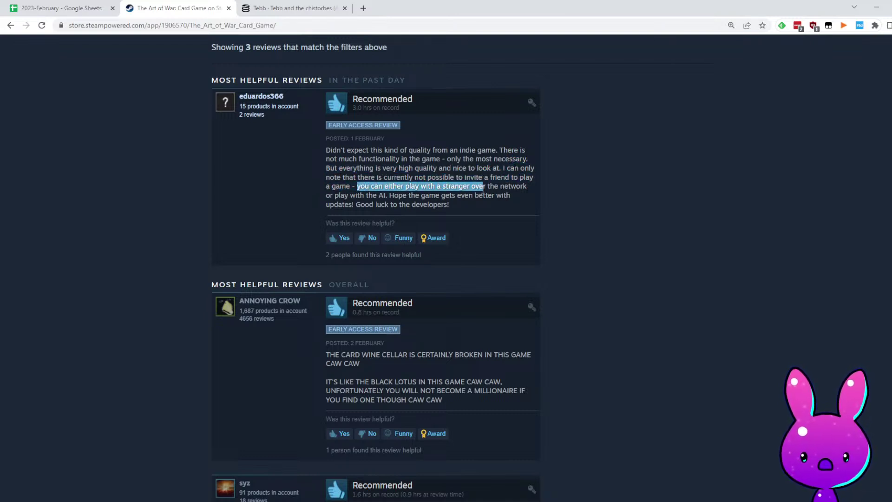
pyautogui.moveTo(333, 192); pyautogui.dragTo(415, 180)
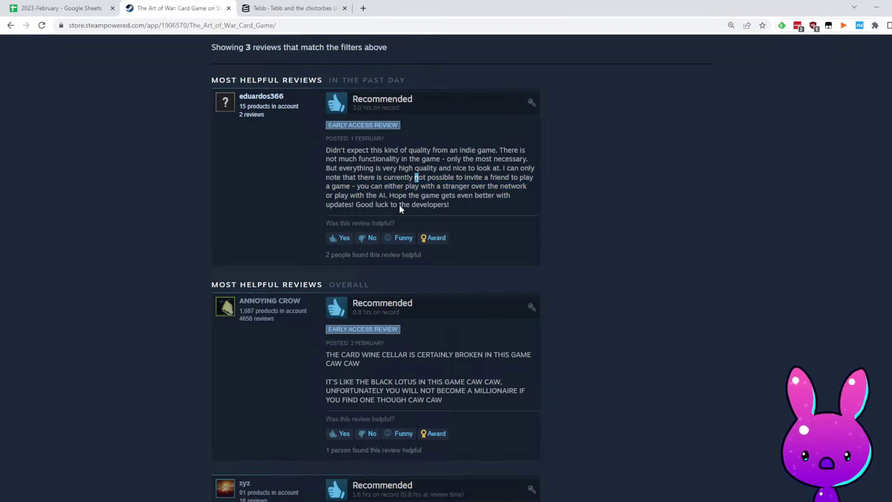
pyautogui.scroll(-6, 600, 397)
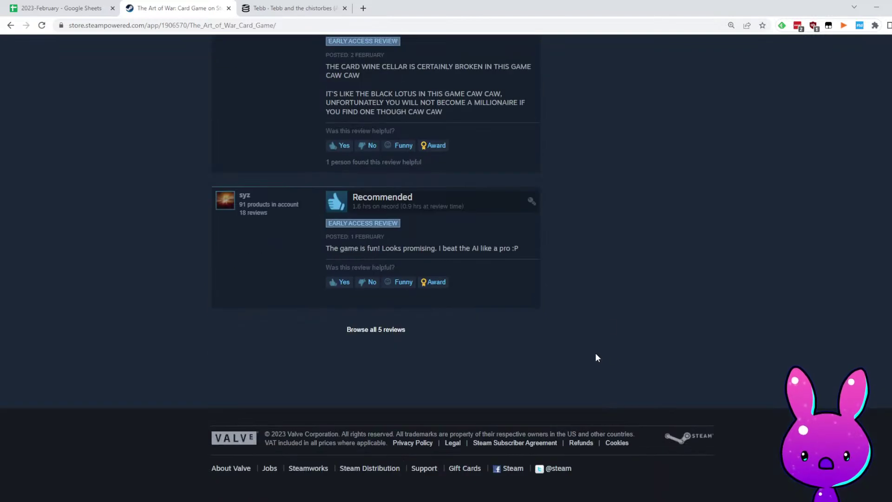
pyautogui.scroll(20, 593, 353)
pyautogui.scroll(-6, 529, 149)
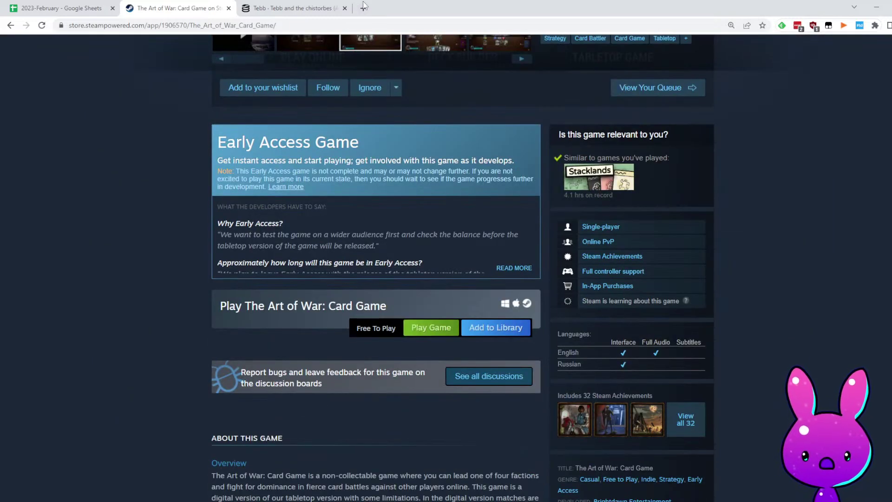
# Load the SteamDB charts page for app ID 1906570 in the existing SteamDB tab
pyautogui.click(186, 24)
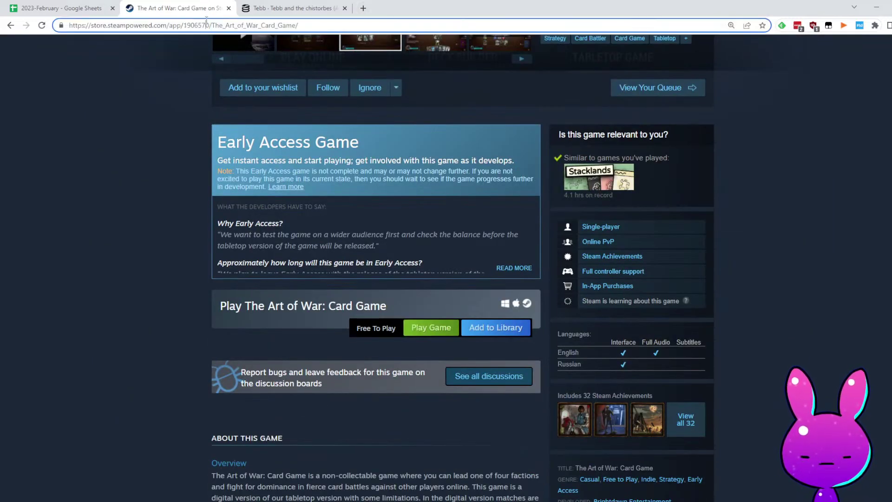
pyautogui.click(274, 5)
pyautogui.doubleClick(138, 27)
pyautogui.write('1906570')
pyautogui.press('Return')
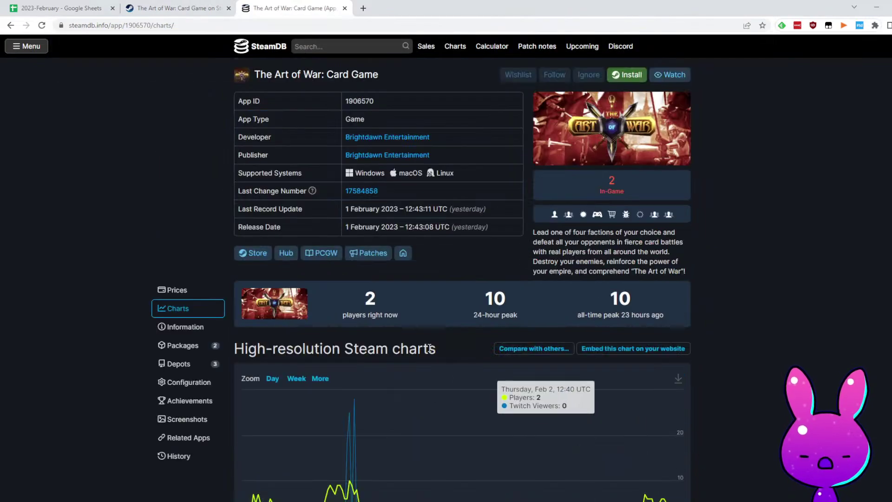
# Find the earliest date on the followers chart and record 12/16/2022 as The Art of War: Card Game's store release date in the spreadsheet
pyautogui.scroll(-9, 480, 357)
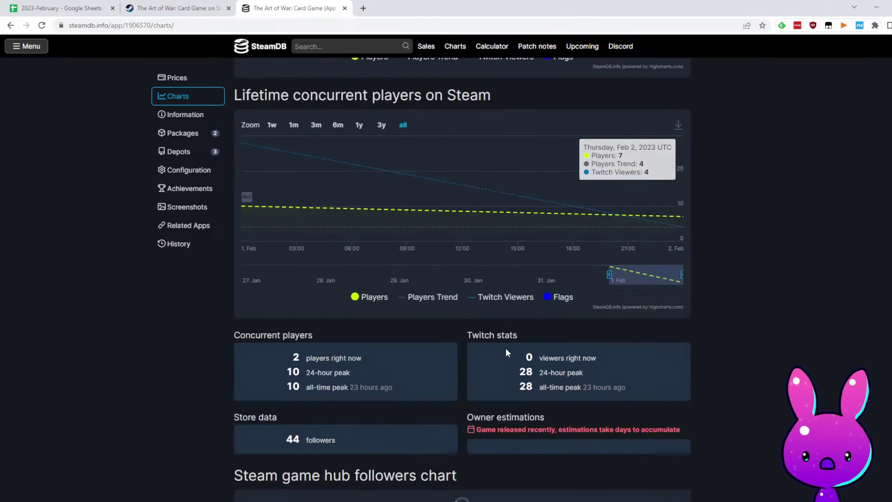
pyautogui.scroll(9, 596, 310)
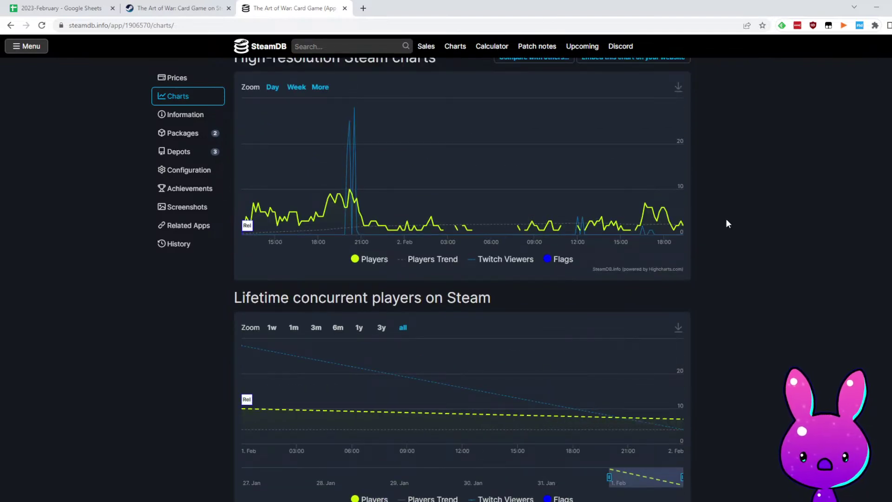
pyautogui.scroll(-8, 739, 266)
pyautogui.scroll(-4, 696, 221)
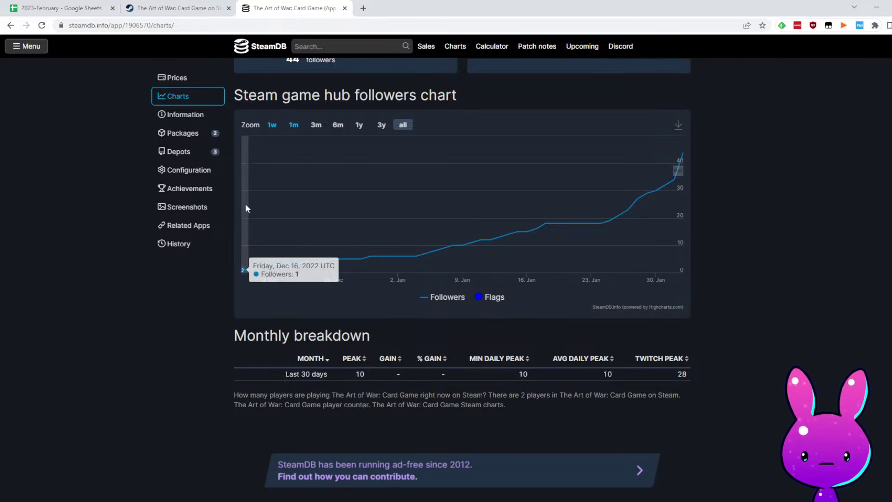
pyautogui.hotkey('ctrl', '1')
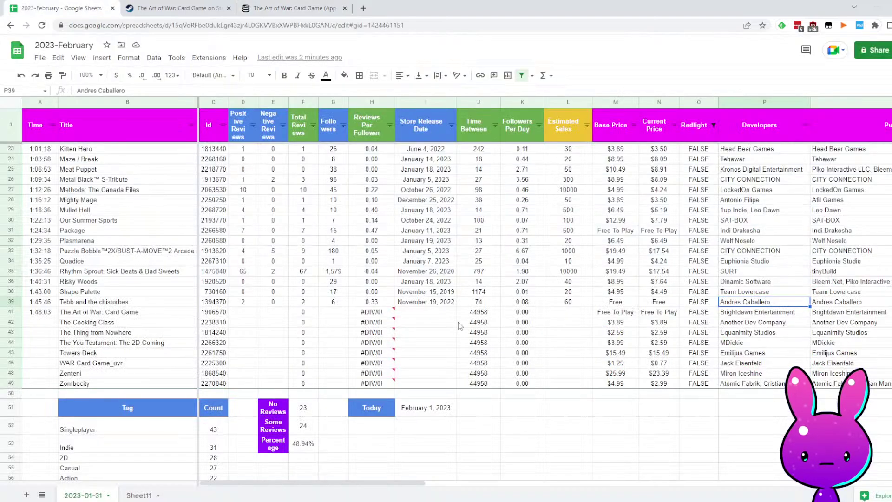
pyautogui.click(443, 312)
pyautogui.write('12/16/2022')
pyautogui.press('Left')
# Look up the follower count on SteamDB and enter 44 followers for The Art of War: Card Game in the spreadsheet
pyautogui.press('Left')
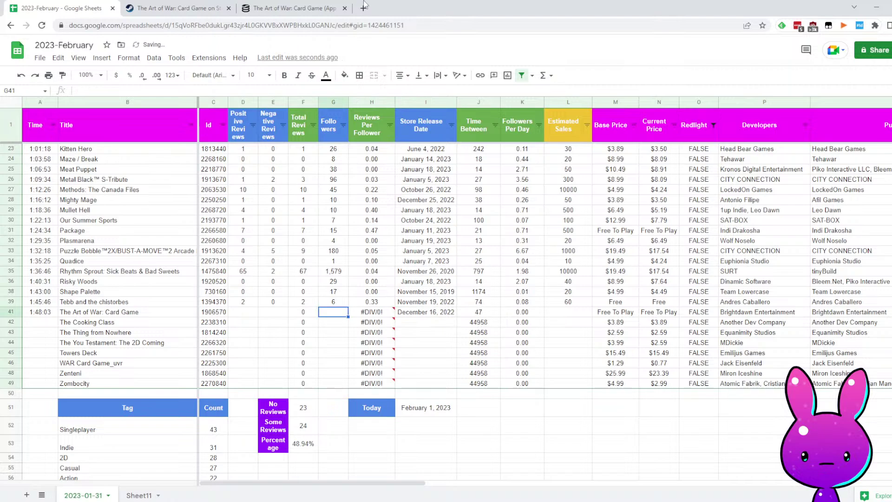
pyautogui.click(334, 8)
pyautogui.scroll(4, 349, 229)
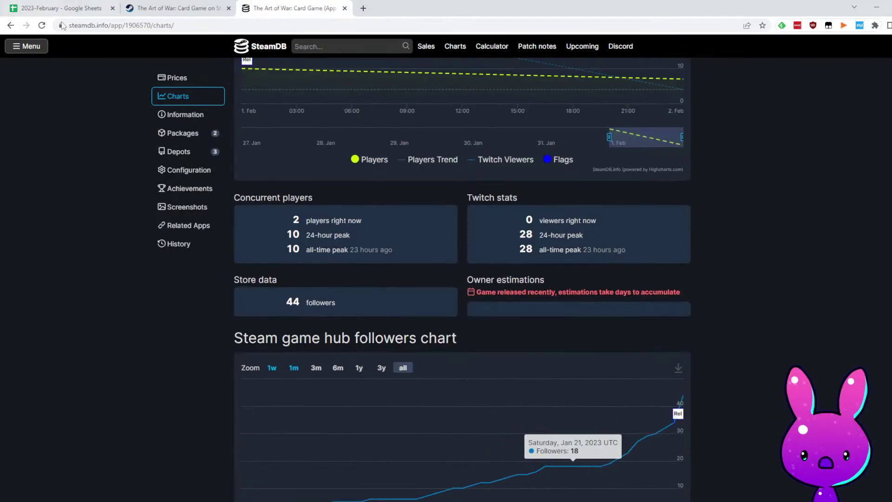
pyautogui.click(60, 8)
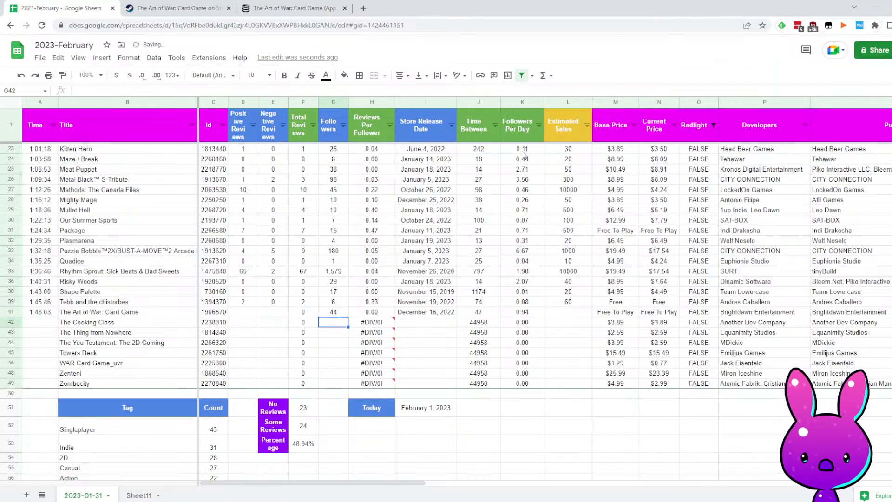
# Examine the Time Between and Followers Per Day values in The Art of War: Card Game's row
pyautogui.press('Up')
pyautogui.press('Right')
pyautogui.press('Right')
pyautogui.press('Right')
pyautogui.press('Right')
pyautogui.press('Right')
pyautogui.press('Left')
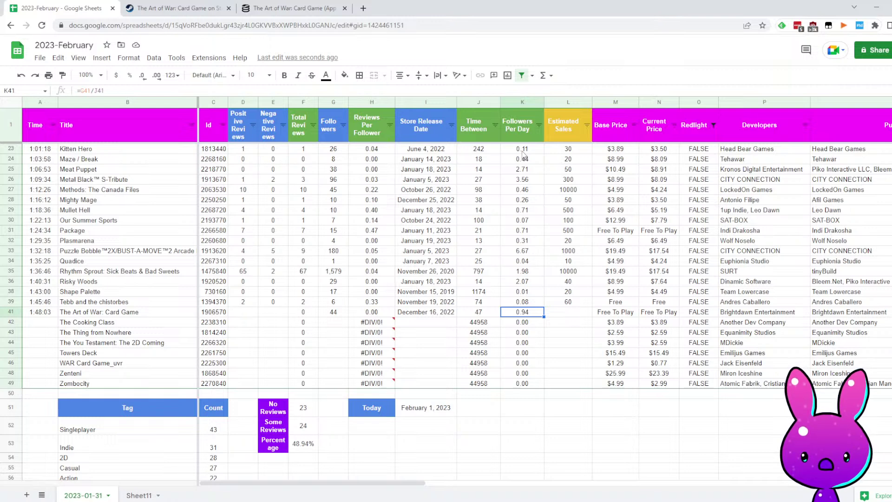
pyautogui.press('Left')
pyautogui.press('Left')
pyautogui.press('Left')
pyautogui.press('Right')
pyautogui.press('Right')
pyautogui.press('Right')
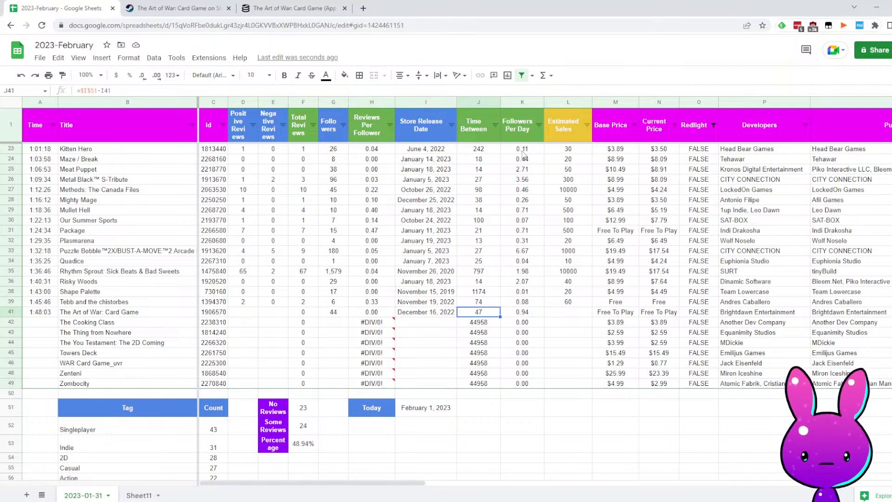
pyautogui.press('Left')
pyautogui.press('Left')
pyautogui.press('Right')
pyautogui.press('Right')
# Open the full list of user reviews for The Art of War: Card Game from its Steam store page
pyautogui.press('Left')
pyautogui.press('Left')
pyautogui.press('Left')
pyautogui.press('Left')
pyautogui.press('Left')
pyautogui.press('Left')
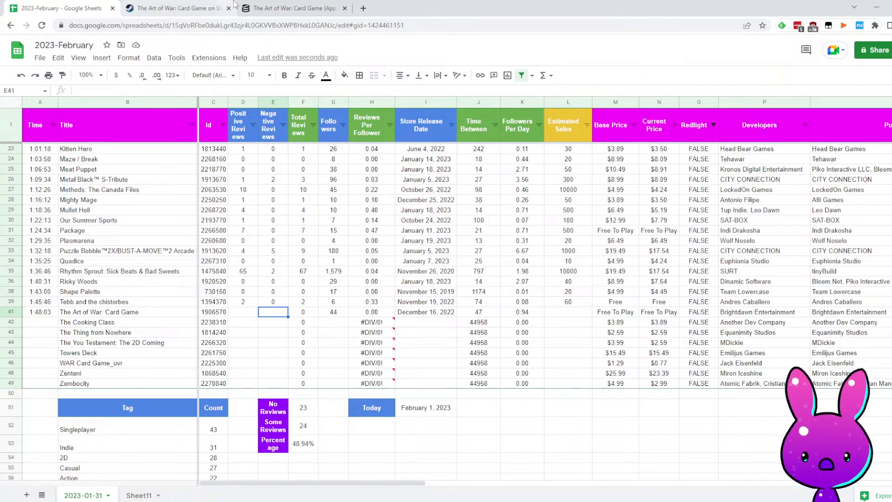
pyautogui.click(178, 8)
pyautogui.scroll(5, 637, 250)
pyautogui.scroll(-20, 632, 252)
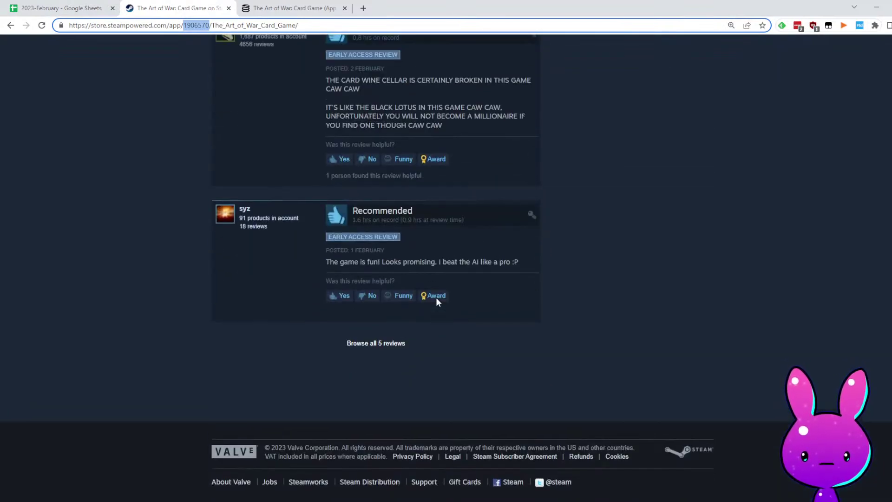
pyautogui.scroll(8, 299, 199)
pyautogui.scroll(-6, 269, 135)
pyautogui.click(380, 427)
pyautogui.scroll(-8, 481, 374)
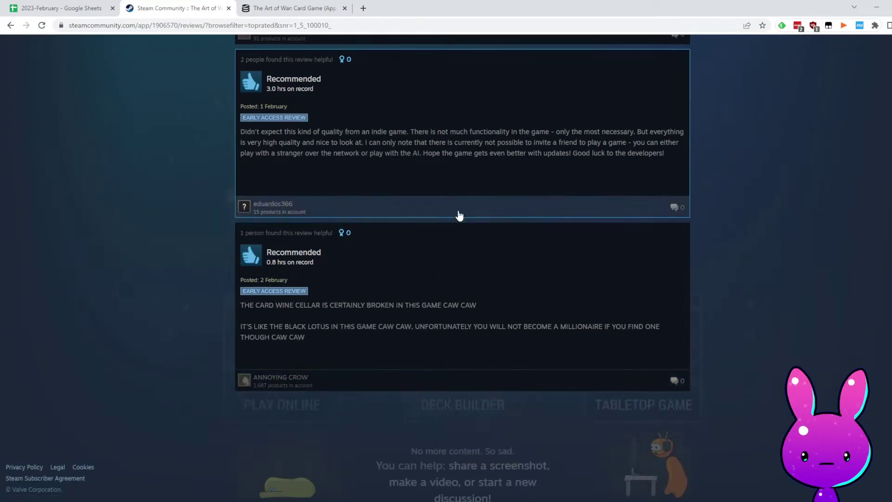
# Show The Art of War: Card Game's reviews in all languages and look through them
pyautogui.scroll(8, 483, 312)
pyautogui.click(559, 152)
pyautogui.click(535, 160)
pyautogui.scroll(-8, 491, 284)
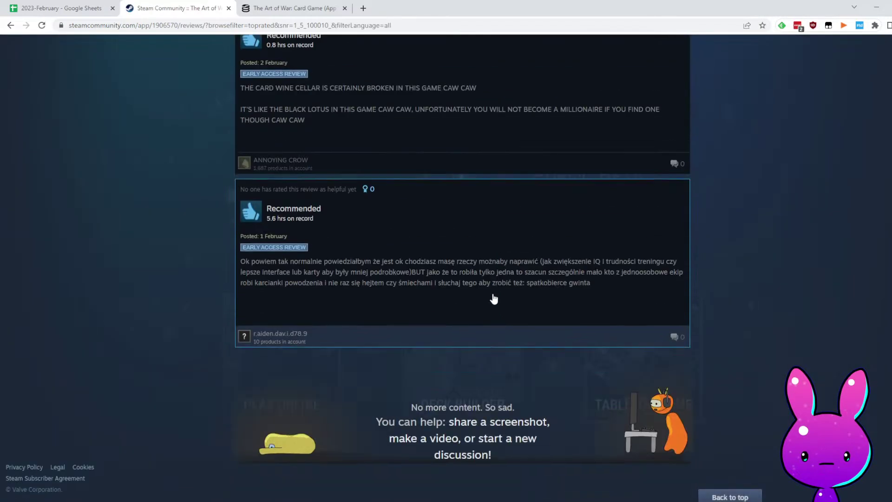
pyautogui.scroll(8, 495, 302)
# Record 5 positive and 0 negative reviews for The Art of War: Card Game in the spreadsheet
pyautogui.click(61, 8)
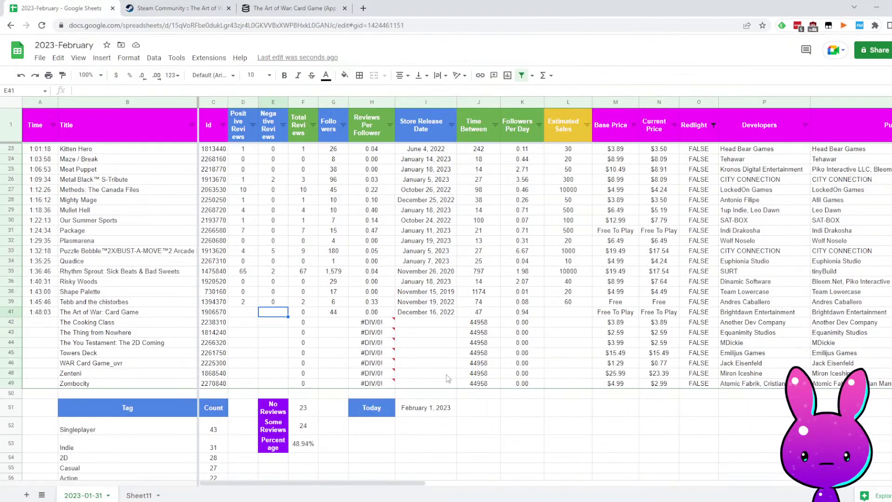
pyautogui.write('5')
pyautogui.press('Tab')
pyautogui.write('0')
pyautogui.press('Tab')
# Set The Art of War: Card Game's estimated sales to 2000
pyautogui.press('Tab')
pyautogui.press('Tab')
pyautogui.press('Tab')
pyautogui.press('Tab')
pyautogui.press('Tab')
pyautogui.press('Tab')
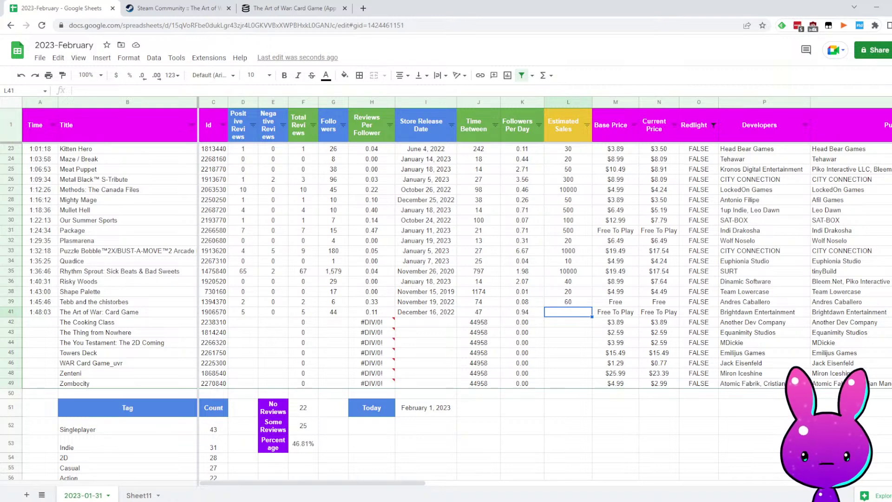
pyautogui.write('0')
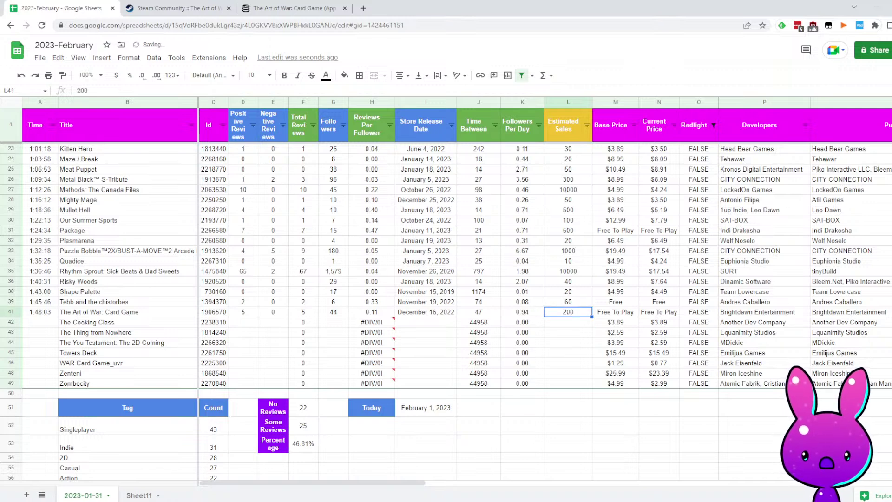
pyautogui.write('0')
pyautogui.press('Return')
# Enter 1:51:24 as the time for The Cooking Class
pyautogui.press('Left')
pyautogui.press('Left')
pyautogui.press('Left')
pyautogui.press('Left')
pyautogui.press('Left')
pyautogui.press('Left')
pyautogui.press('Left')
pyautogui.press('Left')
pyautogui.press('Left')
pyautogui.press('Left')
pyautogui.press('Left')
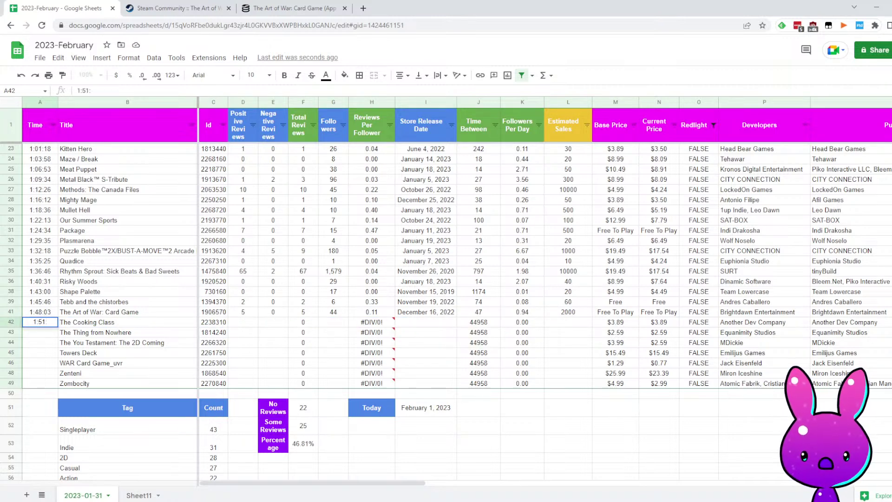
pyautogui.press('Up')
# Take The Cooking Class's ID from the spreadsheet and load the Steam Community reviews address for app 2238310 in the existing Steam tab
pyautogui.press('Right')
pyautogui.press('Right')
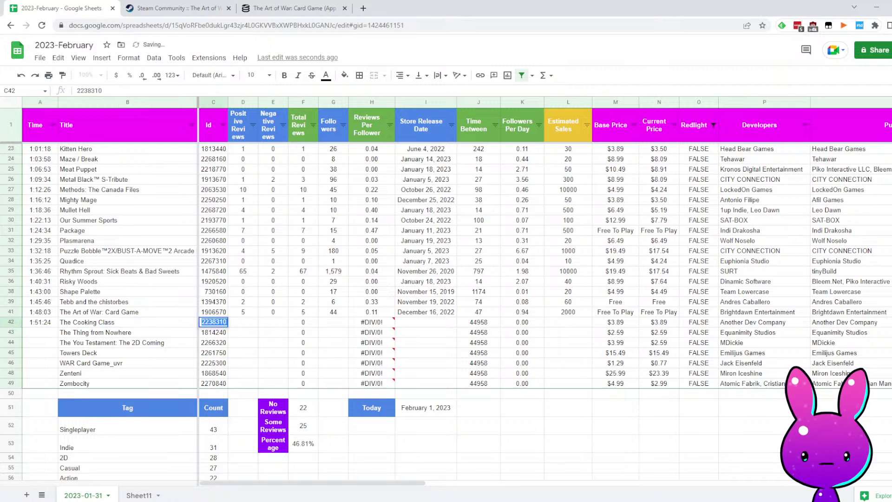
pyautogui.press('Up')
pyautogui.press('Right')
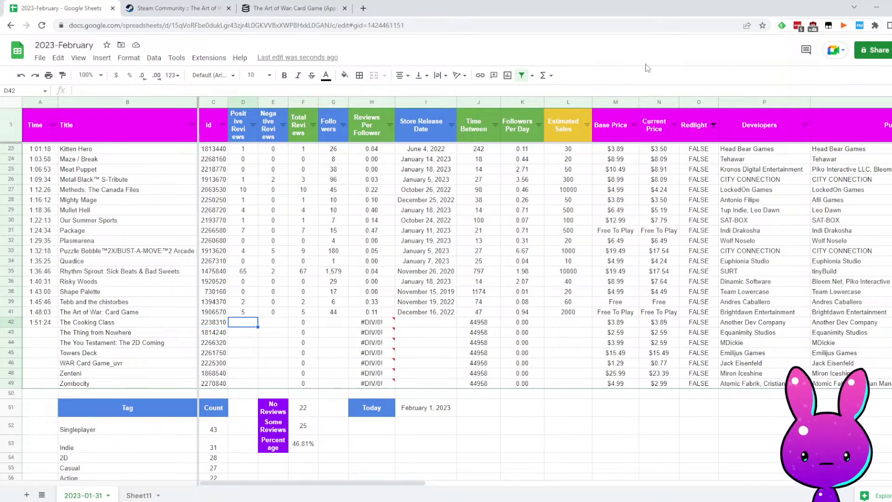
pyautogui.click(167, 10)
pyautogui.doubleClick(169, 30)
pyautogui.write('2238310')
pyautogui.press('Return')
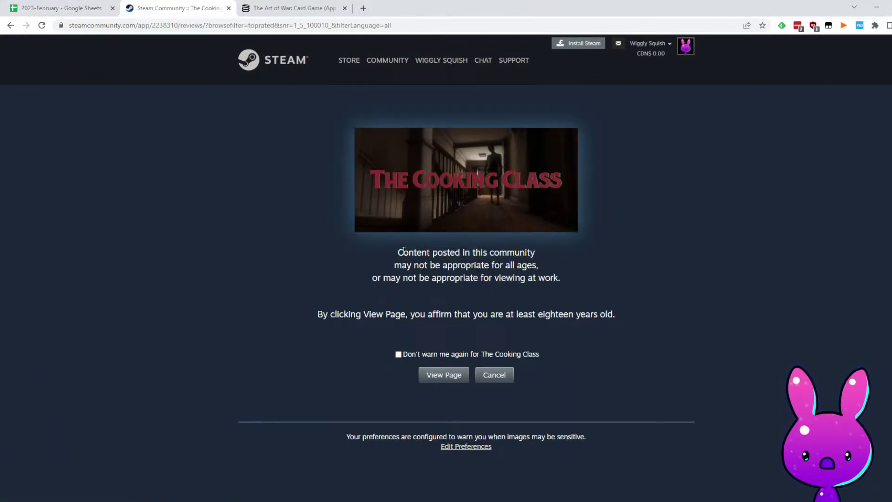
# Reduce the address to the app 2238310 community hub, accept the content warning and open The Cooking Class's store page
pyautogui.click(438, 268)
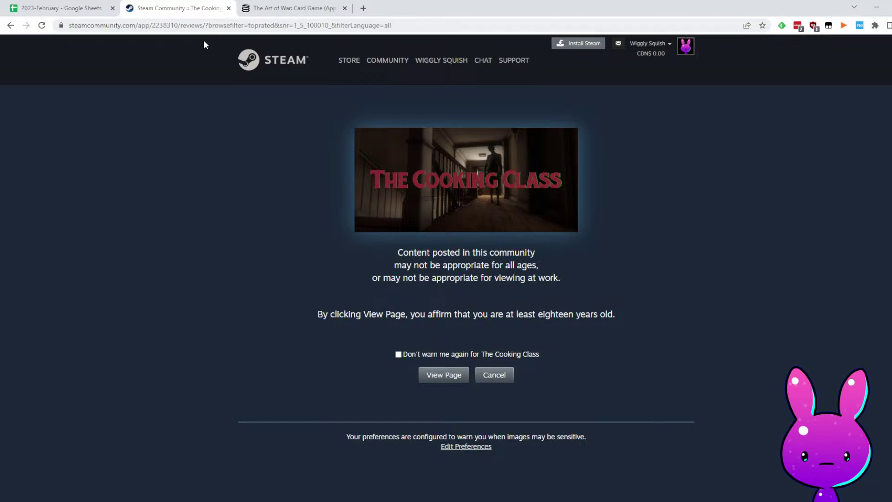
pyautogui.moveTo(187, 25); pyautogui.dragTo(596, 25)
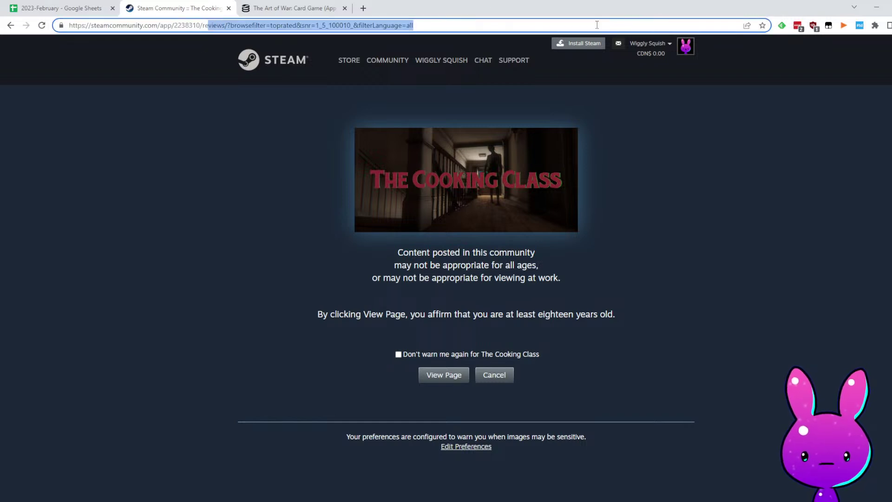
pyautogui.press('BackSpace')
pyautogui.press('BackSpace')
pyautogui.press('BackSpace')
pyautogui.press('Return')
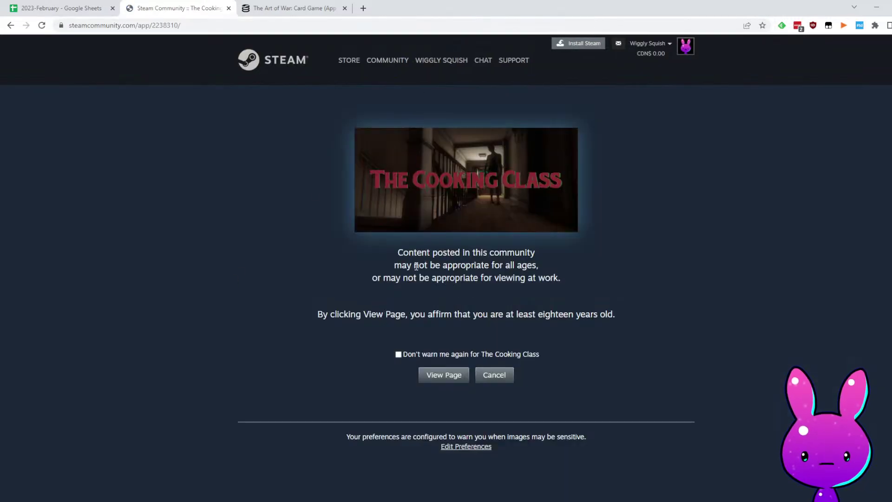
pyautogui.click(455, 377)
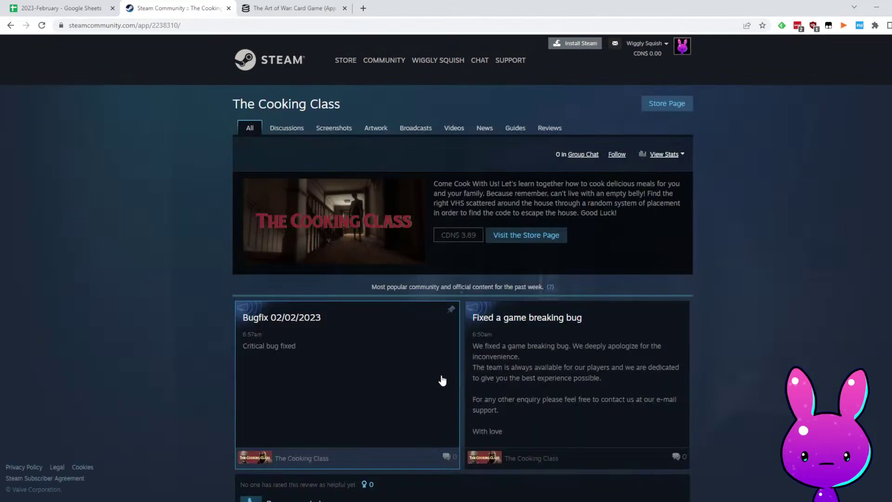
pyautogui.click(534, 240)
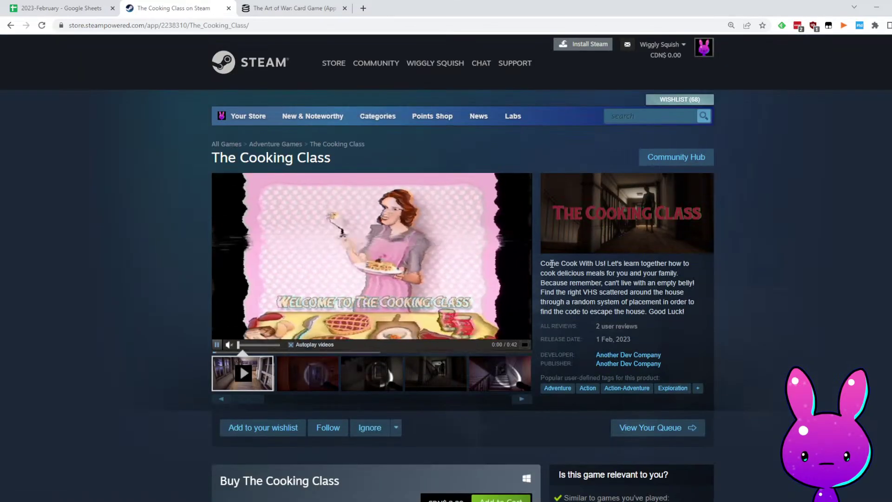
# Read The Cooking Class's short description and view its store screenshots
pyautogui.moveTo(622, 264); pyautogui.dragTo(690, 265)
pyautogui.moveTo(568, 273); pyautogui.dragTo(623, 277)
pyautogui.click(652, 278)
pyautogui.click(620, 286)
pyautogui.moveTo(550, 292); pyautogui.dragTo(655, 302)
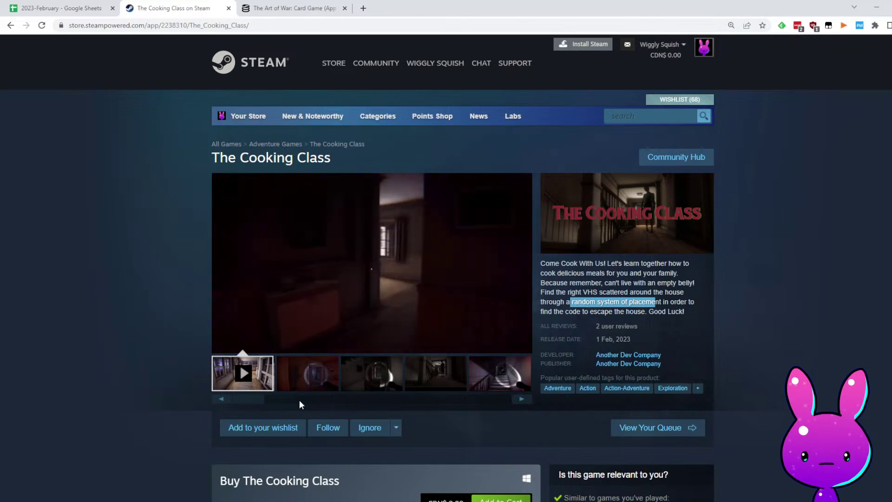
pyautogui.click(312, 385)
pyautogui.click(382, 379)
pyautogui.click(451, 377)
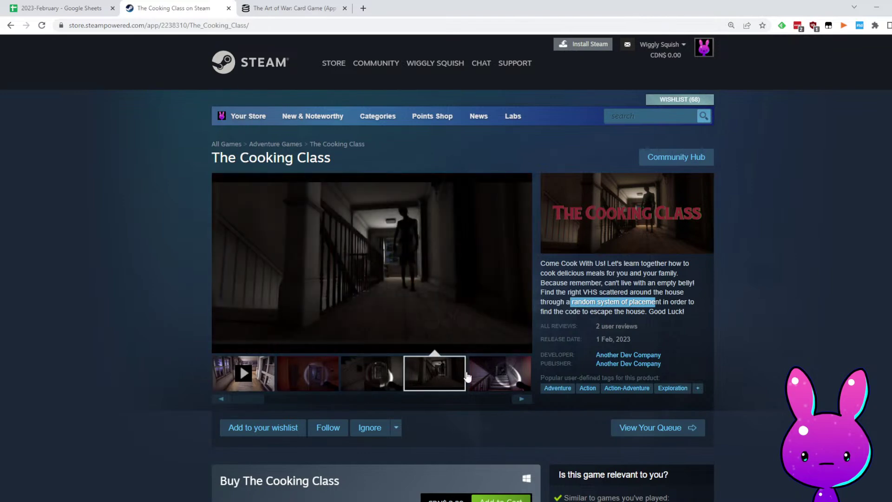
# Look through The Cooking Class's game details and read the customer review on its store page
pyautogui.scroll(-12, 390, 333)
pyautogui.scroll(5, 425, 378)
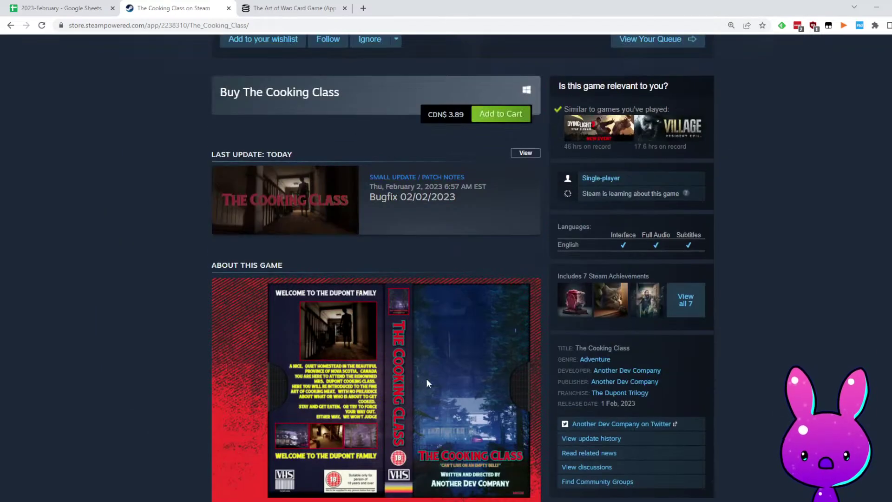
pyautogui.scroll(-15, 308, 378)
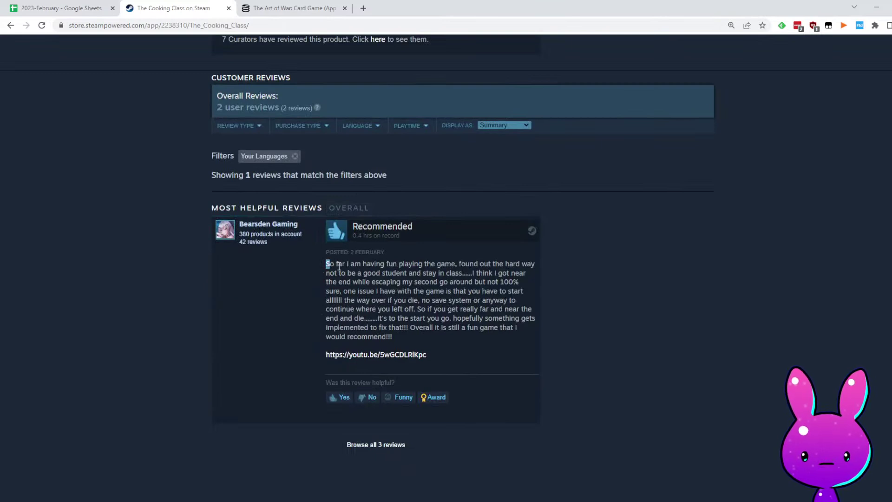
pyautogui.click(472, 273)
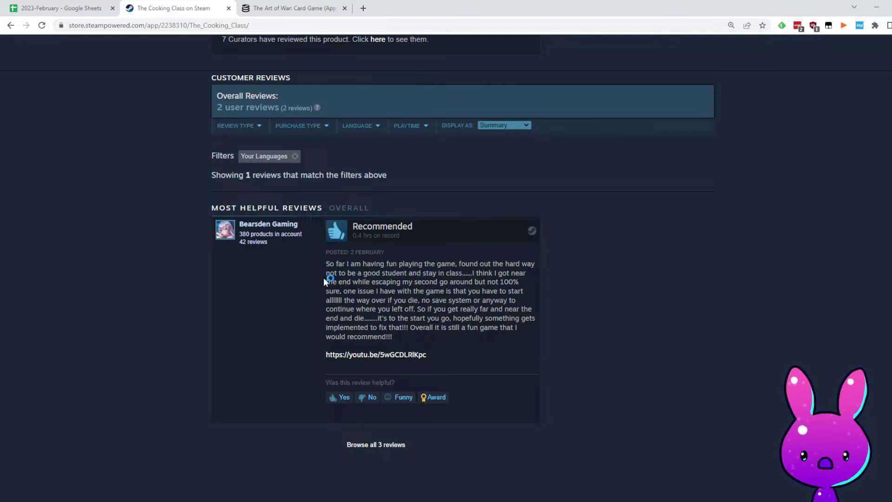
pyautogui.click(447, 281)
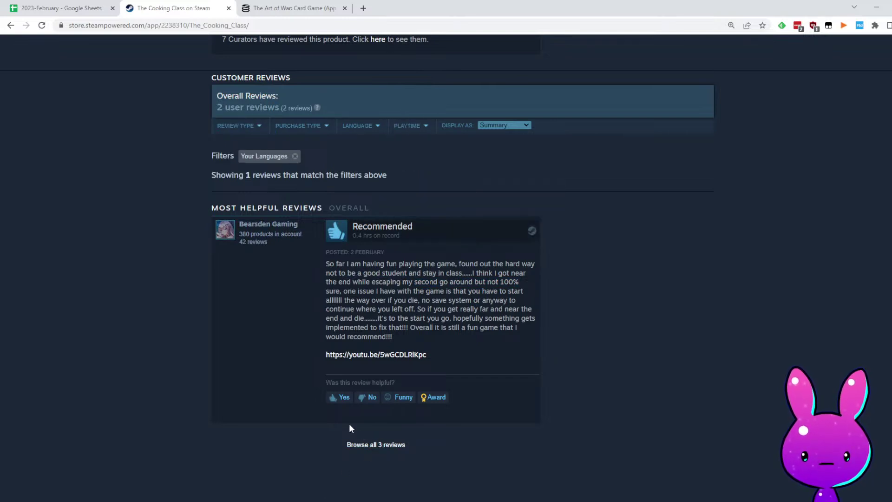
# Open all of The Cooking Class's reviews in all languages, accepting the content warnings, and look through them
pyautogui.click(367, 445)
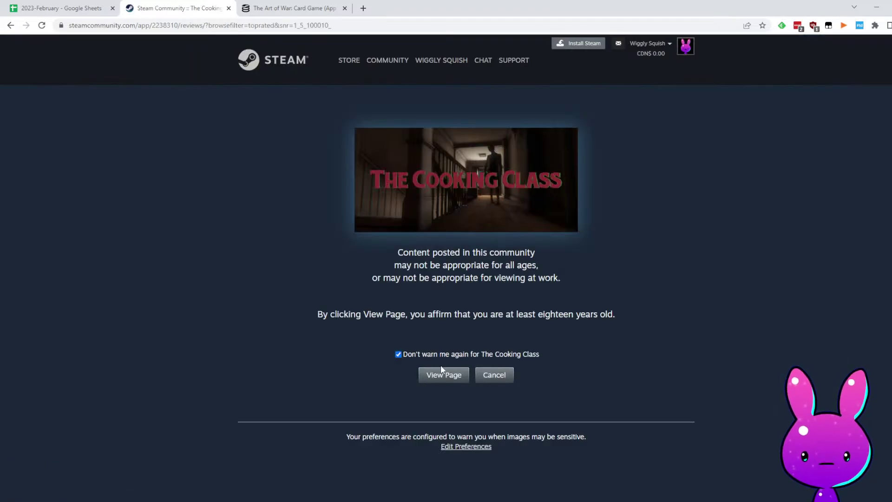
pyautogui.click(443, 372)
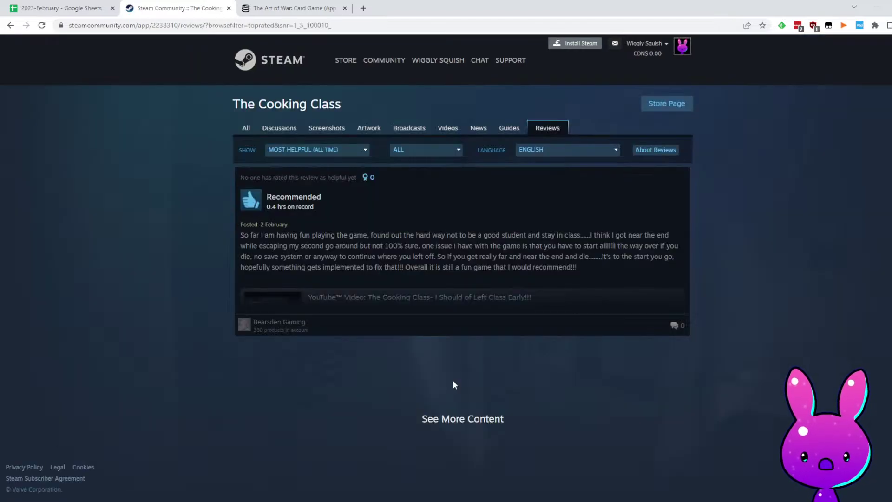
pyautogui.click(545, 161)
pyautogui.click(534, 157)
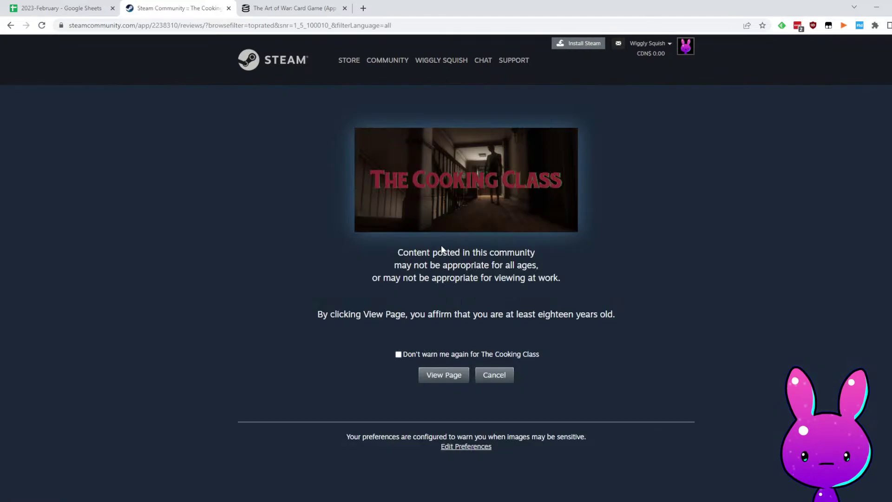
pyautogui.click(407, 352)
pyautogui.click(443, 374)
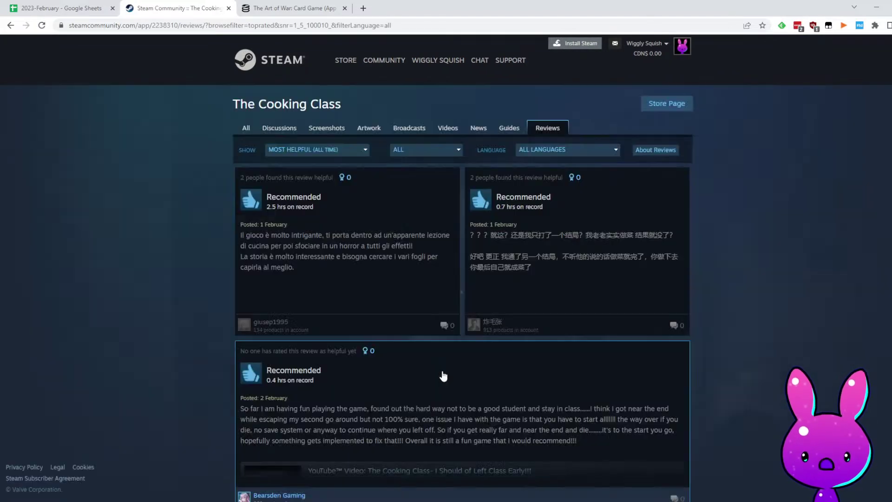
pyautogui.scroll(-4, 511, 370)
pyautogui.scroll(4, 523, 302)
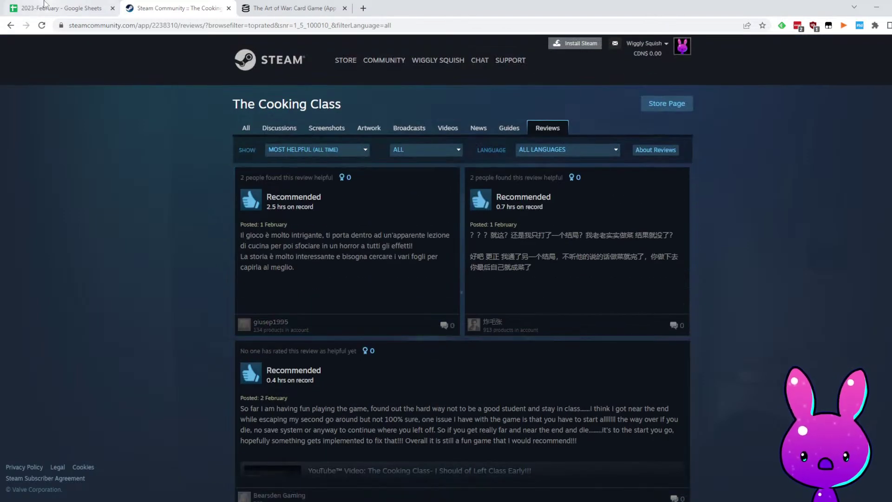
# Record 3 positive and 0 negative reviews for The Cooking Class in the spreadsheet
pyautogui.hotkey('ctrl', 'shift', 'Tab')
pyautogui.write('3')
pyautogui.press('Tab')
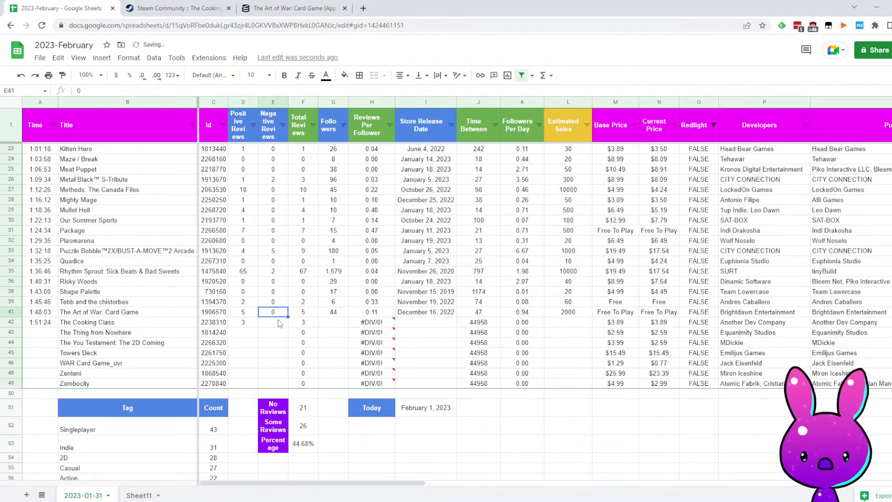
pyautogui.write('0')
pyautogui.press('Tab')
# Enter 44 followers for The Cooking Class from the open SteamDB page and select its store release date cell
pyautogui.press('Tab')
pyautogui.click(311, 5)
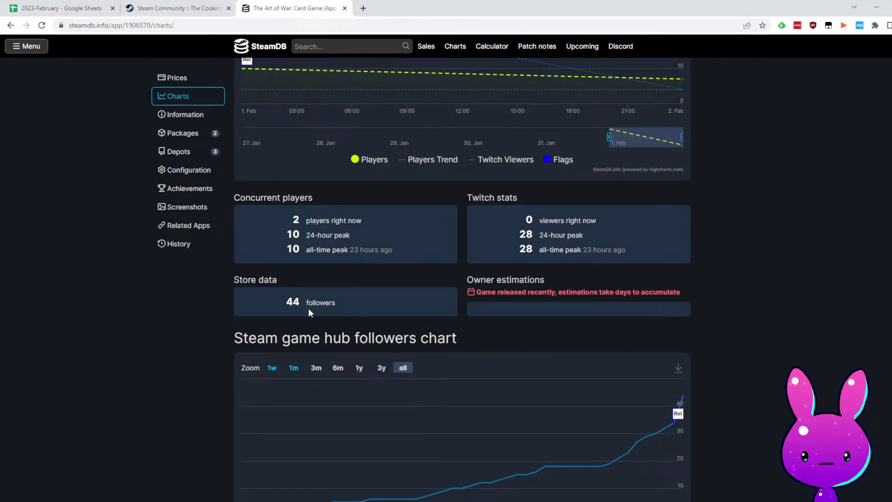
pyautogui.hotkey('ctrl', '1')
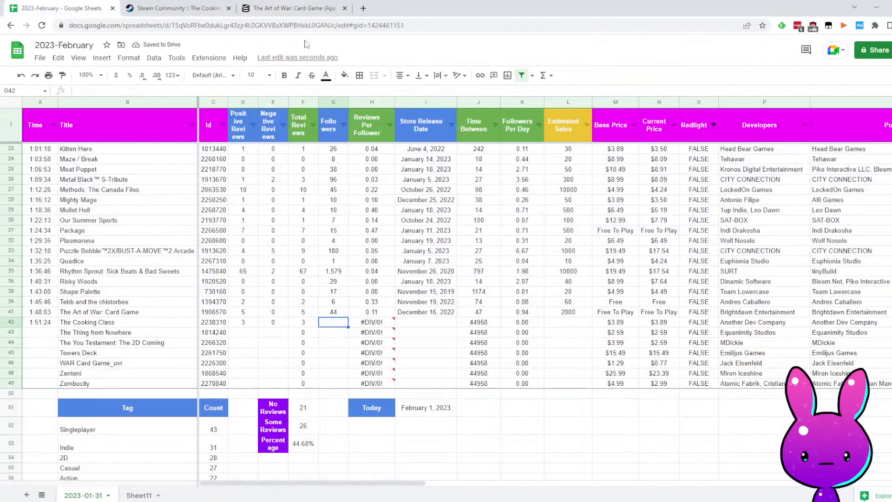
pyautogui.hotkey('ctrl', '3')
pyautogui.scroll(-5, 285, 124)
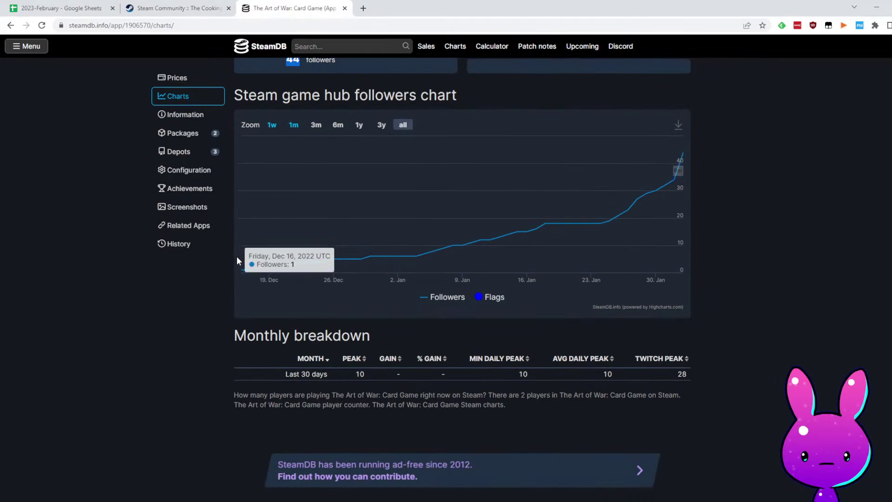
pyautogui.click(70, 8)
pyautogui.click(417, 324)
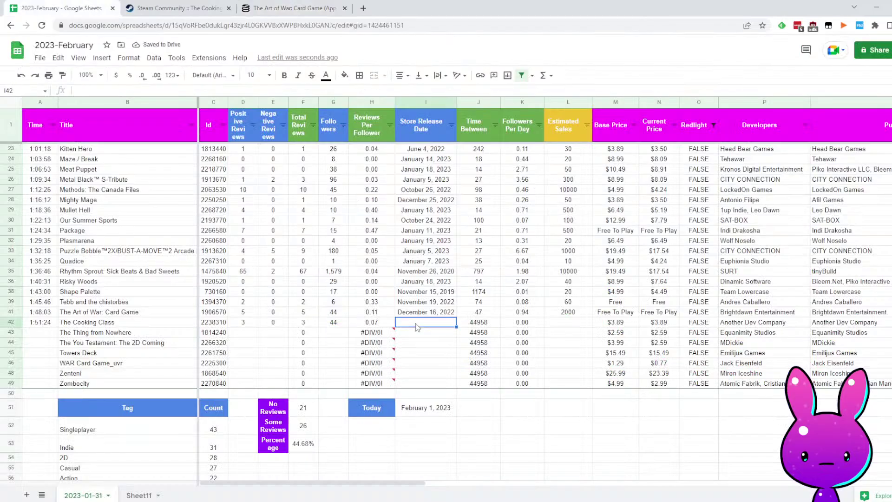
# Load the SteamDB charts page for app ID 2238310 in the existing SteamDB tab
pyautogui.click(172, 7)
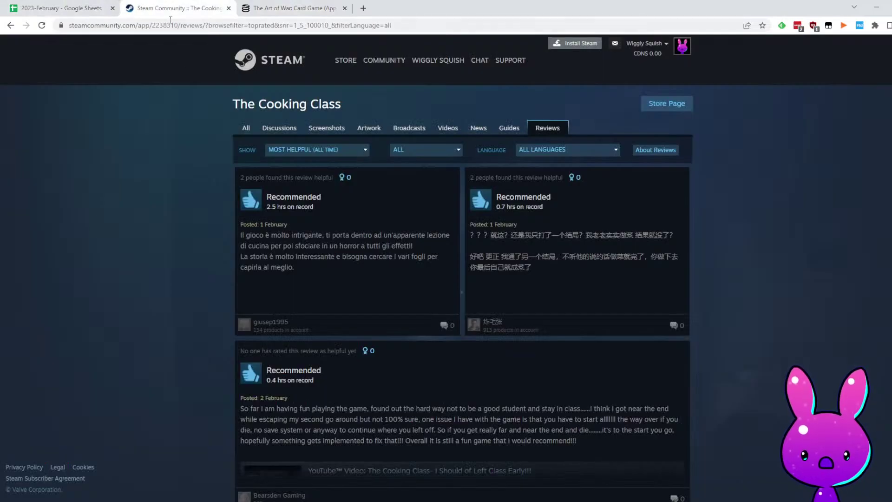
pyautogui.hotkey('ctrl', 'Tab')
pyautogui.click(171, 25)
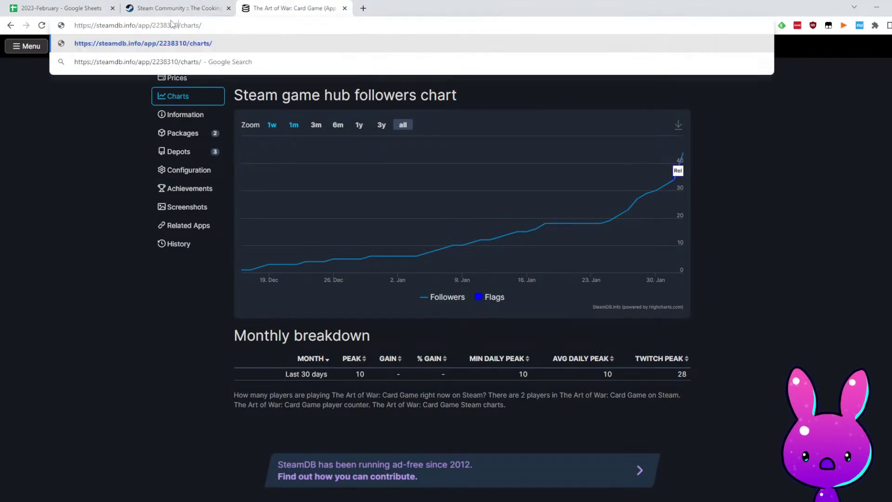
pyautogui.press('Return')
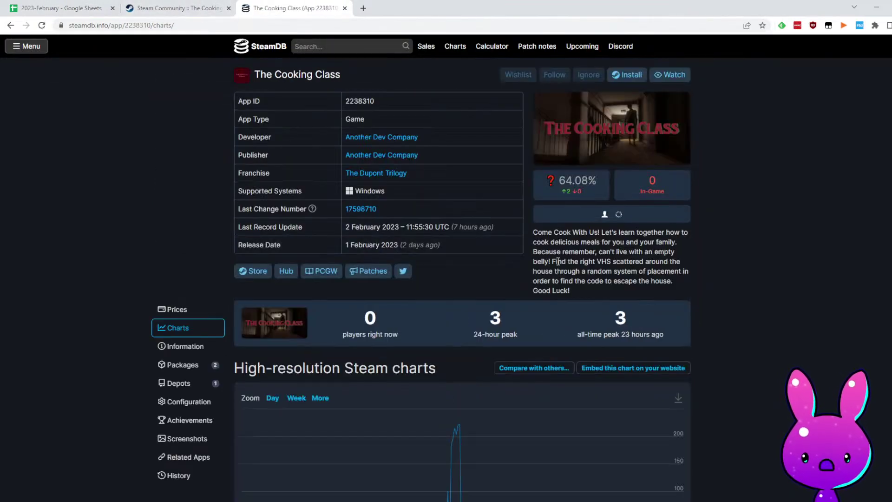
# Look through The Cooking Class's SteamDB charts and enter its 24 followers in the spreadsheet's followers cell
pyautogui.scroll(-15, 533, 328)
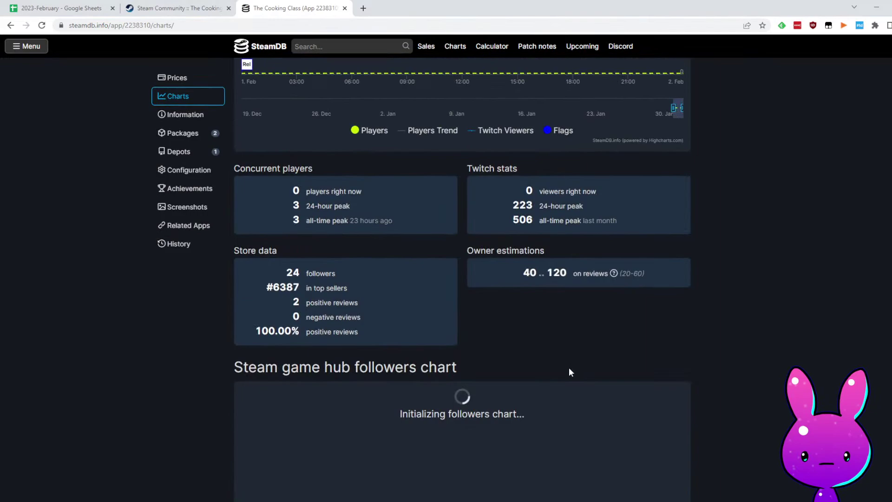
pyautogui.scroll(7, 569, 372)
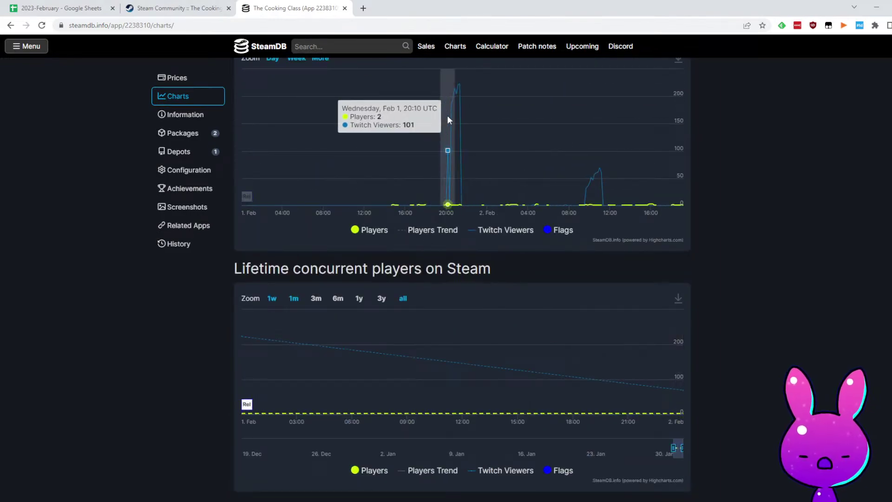
pyautogui.scroll(-3, 481, 232)
pyautogui.scroll(3, 470, 169)
pyautogui.scroll(-10, 457, 245)
pyautogui.scroll(2, 586, 338)
pyautogui.doubleClick(293, 273)
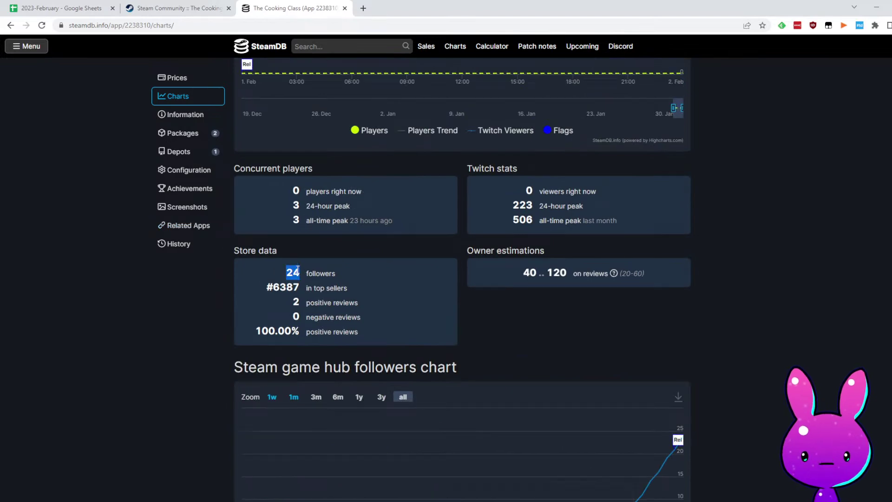
pyautogui.click(45, 9)
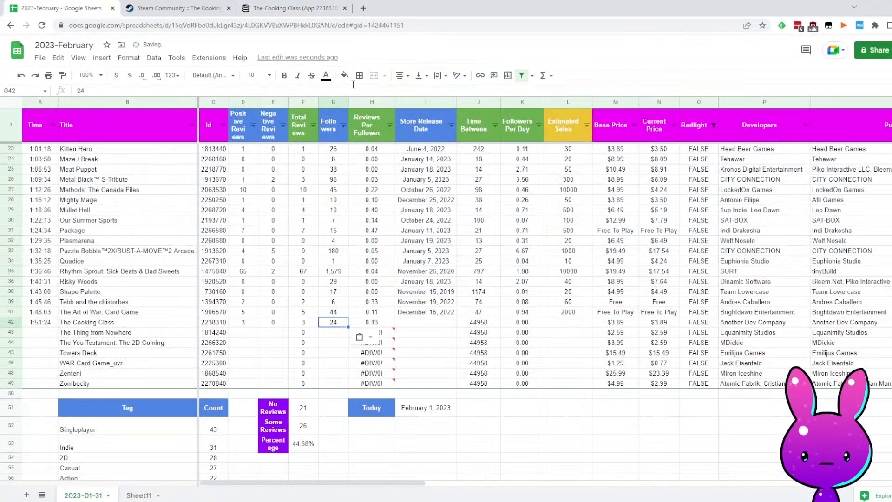
# Find the start of The Cooking Class's followers chart and enter 12/10/2022 as its store release date in the spreadsheet
pyautogui.click(302, 9)
pyautogui.scroll(-4, 516, 416)
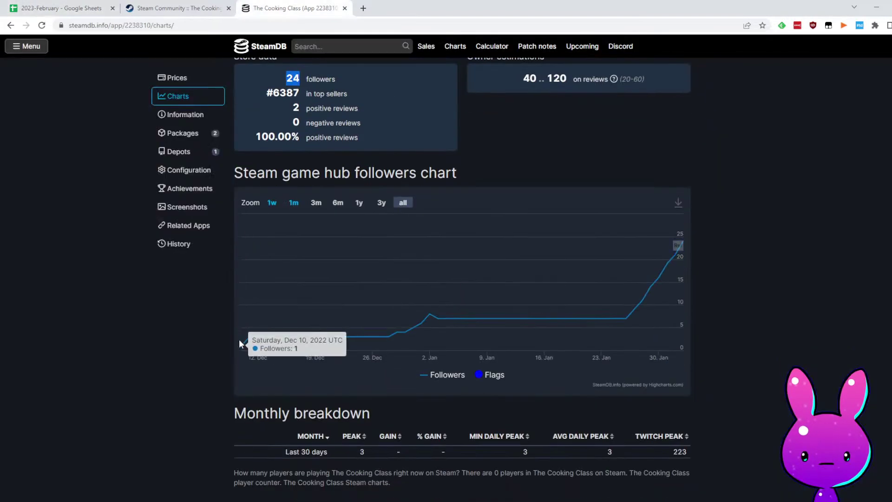
pyautogui.click(45, 8)
pyautogui.click(432, 322)
pyautogui.write('12/10/20')
pyautogui.write('22')
pyautogui.press('Return')
# Enter 300 as the estimated sales for The Cooking Class
pyautogui.press('Up')
pyautogui.press('Left')
pyautogui.press('Left')
pyautogui.press('Left')
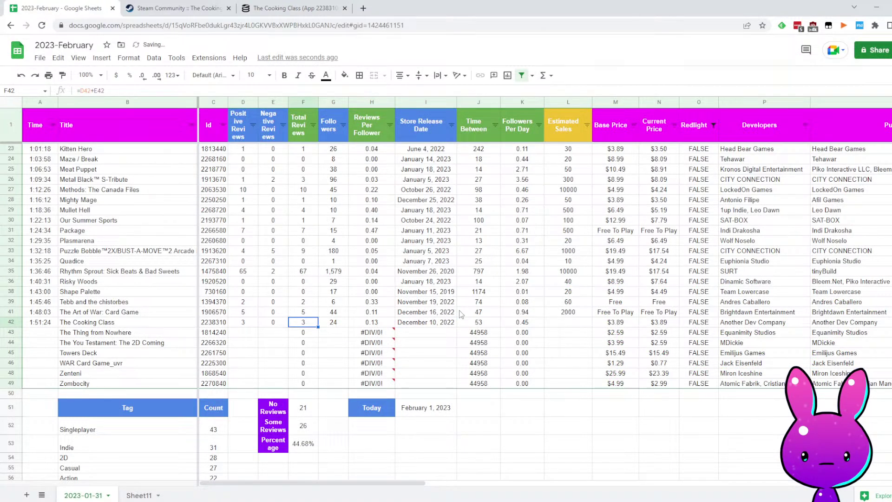
pyautogui.press('Right')
pyautogui.press('Right')
pyautogui.press('Right')
pyautogui.press('Right')
pyautogui.press('Right')
pyautogui.press('Right')
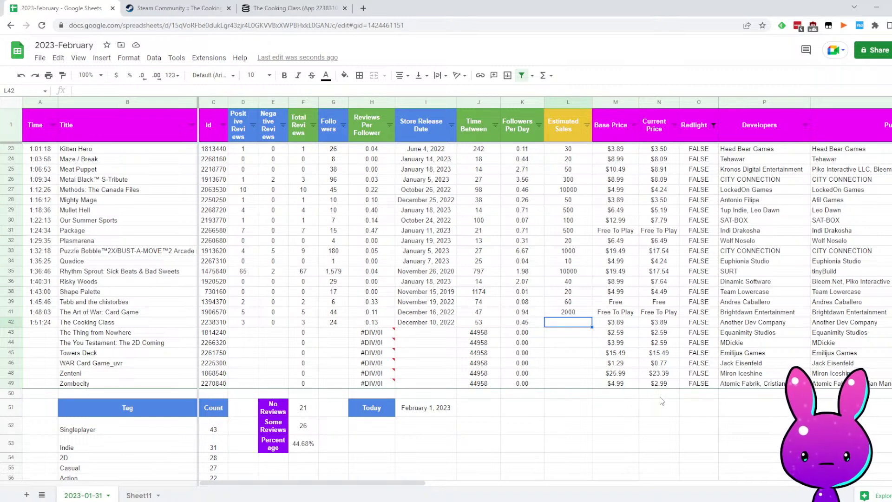
pyautogui.write('300')
pyautogui.press('Return')
# Select The Cooking Class's title cell in the spreadsheet
pyautogui.press('Left')
pyautogui.press('Left')
pyautogui.press('Left')
pyautogui.press('Left')
pyautogui.press('Left')
pyautogui.press('Left')
pyautogui.press('Left')
pyautogui.press('Left')
pyautogui.press('Left')
pyautogui.press('Left')
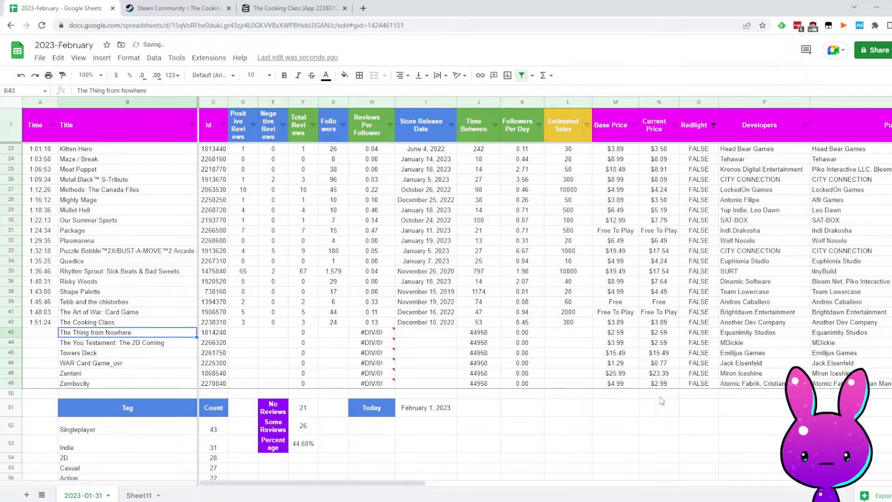
pyautogui.press('Up')
pyautogui.press('Right')
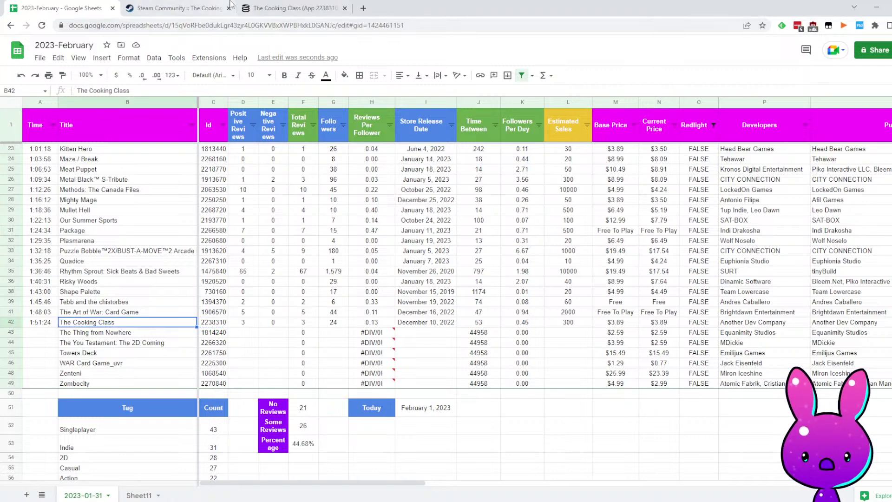
# Go back from the community reviews to the top of The Cooking Class's Steam store page
pyautogui.click(177, 8)
pyautogui.hotkey('alt', 'Left')
pyautogui.hotkey('alt', 'Left')
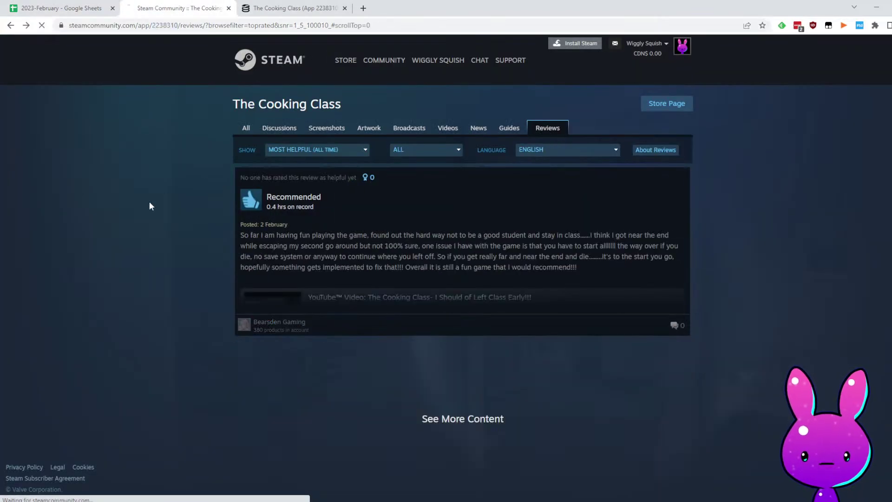
pyautogui.scroll(20, 462, 315)
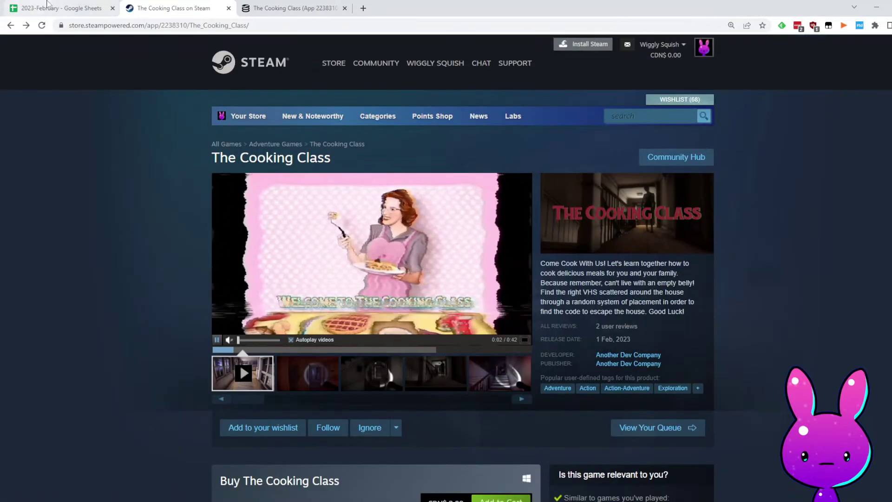
# Enter the time 1:54:30 for The Thing from Nowhere and select its positive reviews cell
pyautogui.click(61, 8)
pyautogui.click(52, 334)
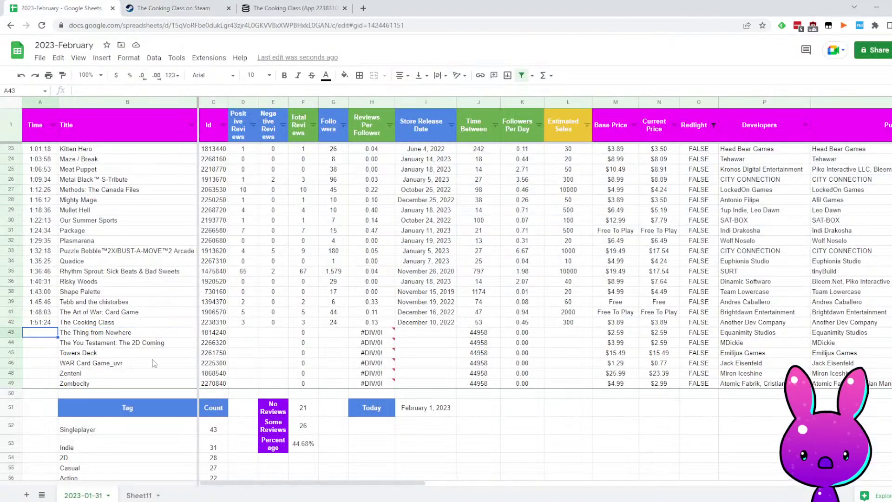
pyautogui.write('1:54:')
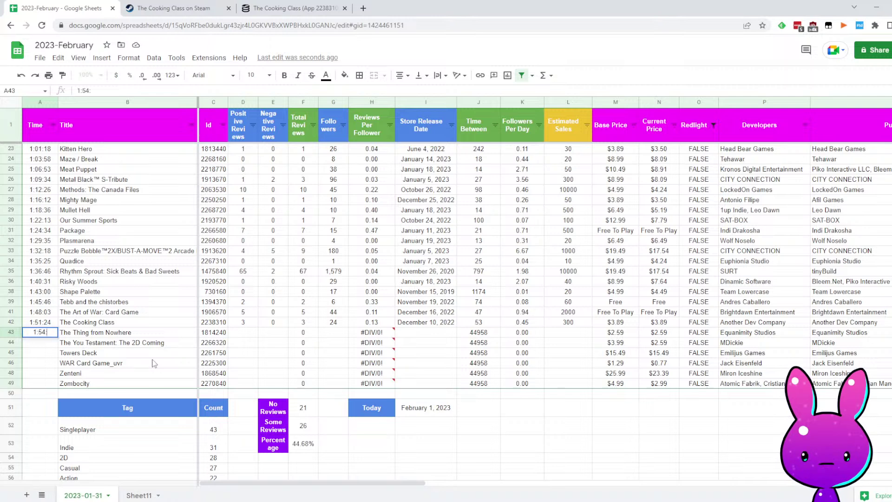
pyautogui.write('40')
pyautogui.press('Tab')
pyautogui.press('Tab')
pyautogui.press('Tab')
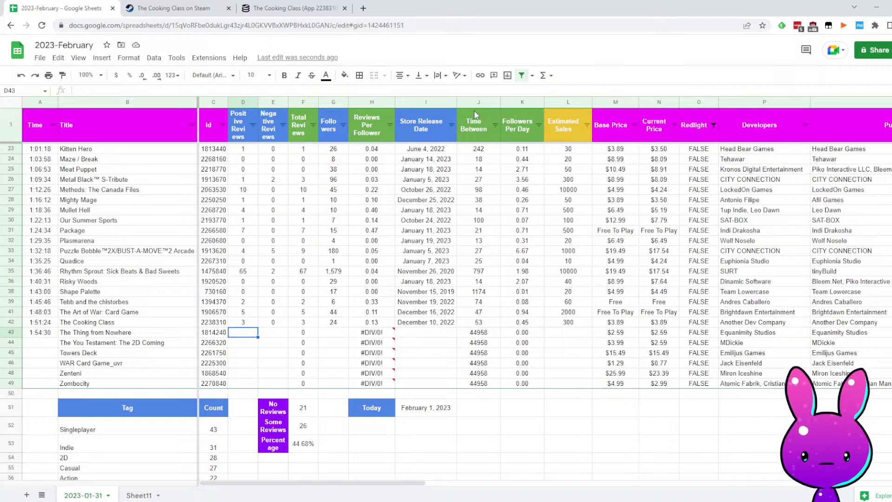
# Load the Steam store page for app ID 1814240 in the existing Steam tab
pyautogui.click(194, 5)
pyautogui.doubleClick(197, 25)
pyautogui.write('1814240')
pyautogui.click(279, 44)
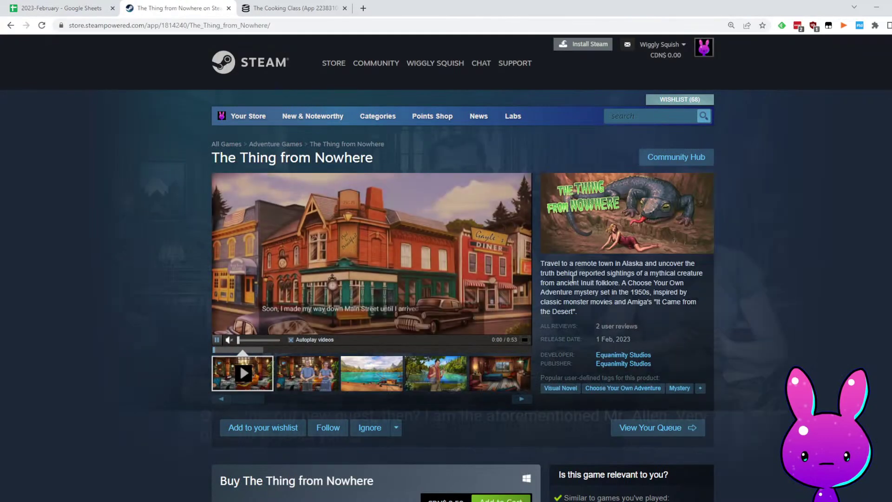
# Read The Thing from Nowhere's store description and watch its trailer in full screen
pyautogui.moveTo(570, 263); pyautogui.dragTo(636, 266)
pyautogui.click(641, 271)
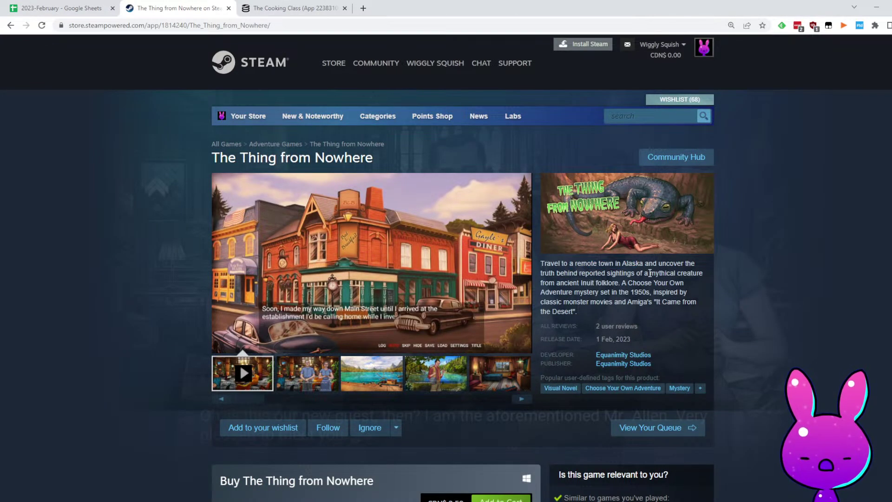
pyautogui.moveTo(577, 273); pyautogui.dragTo(676, 273)
pyautogui.moveTo(558, 282); pyautogui.dragTo(658, 303)
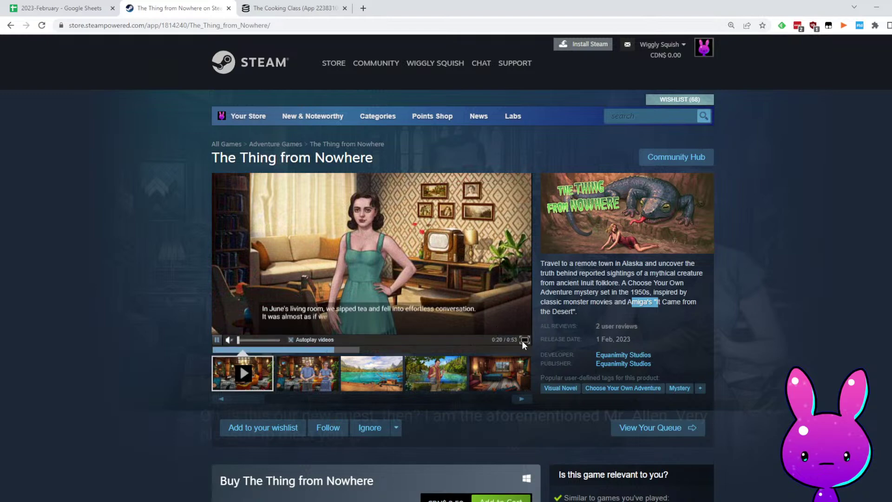
pyautogui.click(522, 341)
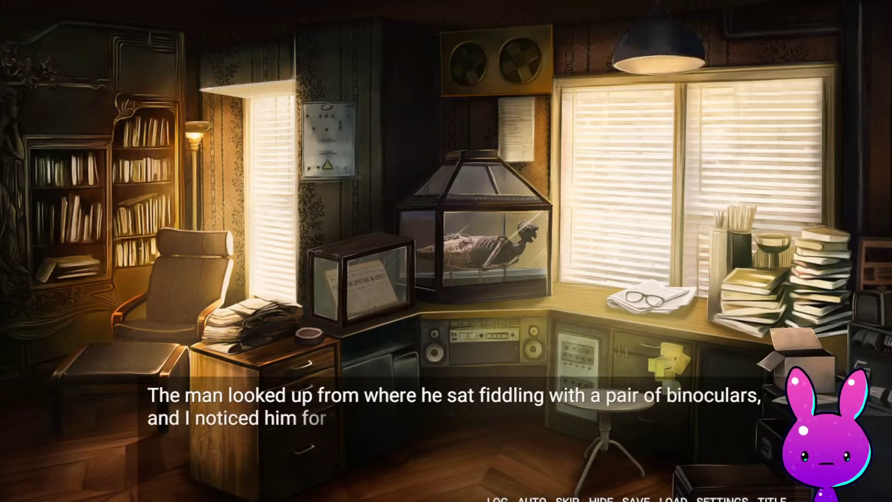
pyautogui.click(582, 322)
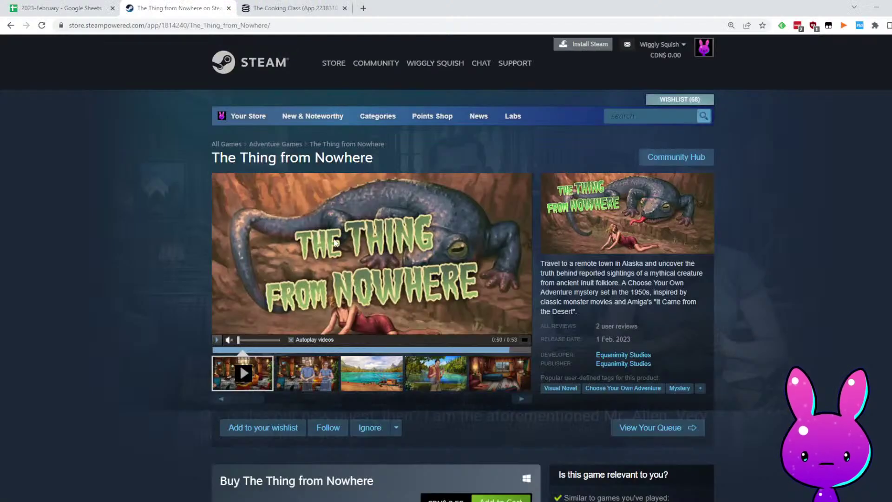
# Read the first customer review on The Thing from Nowhere's store page, following its comparison with the old Amiga classic
pyautogui.scroll(-20, 540, 251)
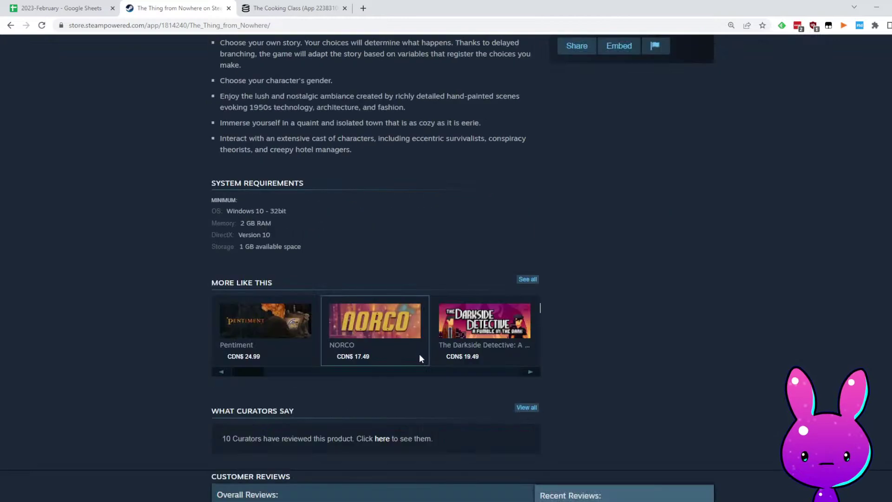
pyautogui.moveTo(312, 224); pyautogui.dragTo(457, 228)
pyautogui.click(460, 246)
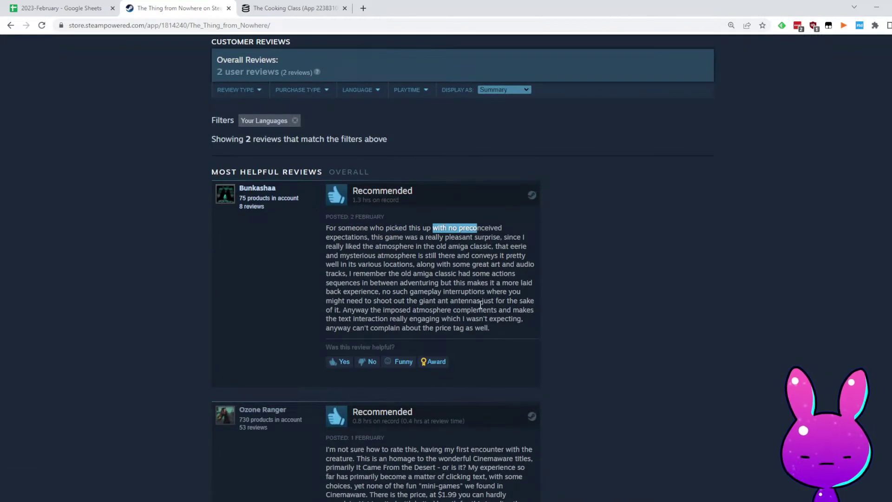
pyautogui.moveTo(325, 247); pyautogui.dragTo(485, 247)
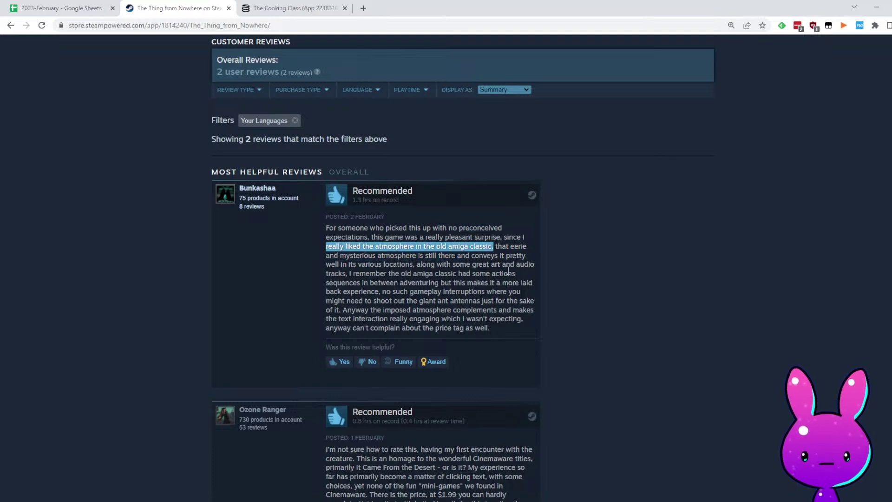
pyautogui.click(446, 287)
pyautogui.moveTo(349, 264); pyautogui.dragTo(463, 247)
pyautogui.click(450, 272)
pyautogui.click(531, 308)
pyautogui.moveTo(353, 271); pyautogui.dragTo(540, 280)
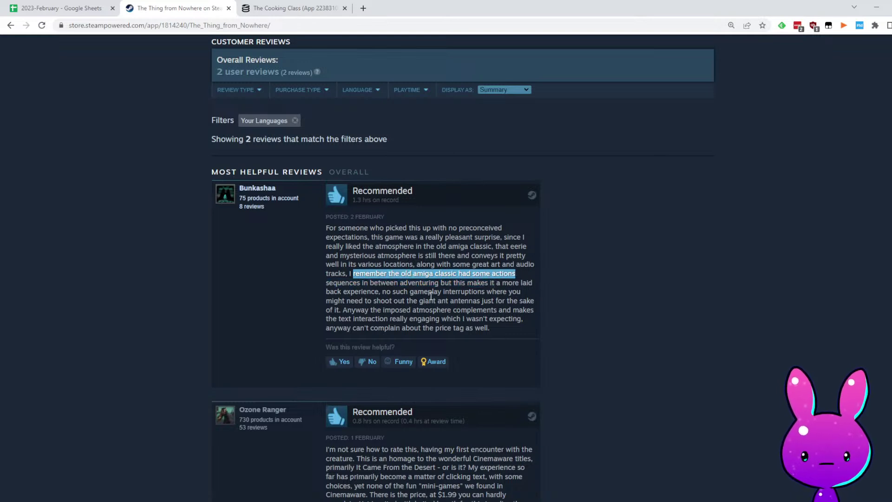
pyautogui.moveTo(318, 278); pyautogui.dragTo(537, 284)
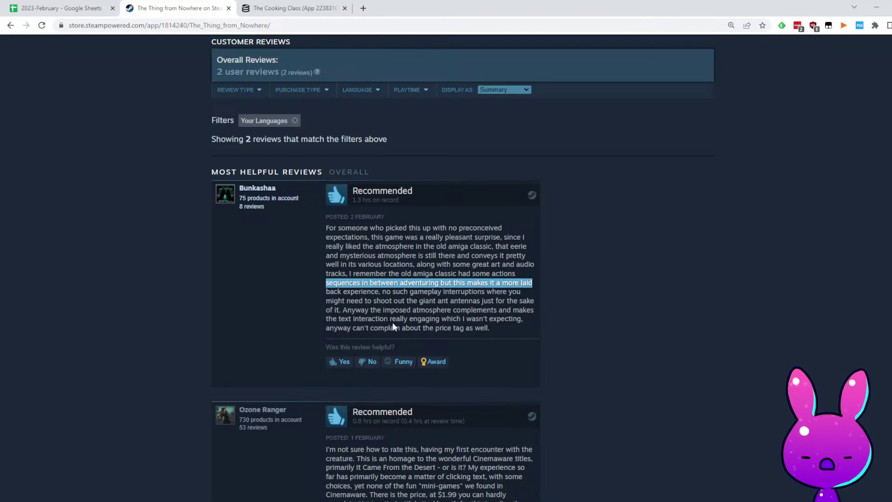
pyautogui.scroll(-4, 389, 304)
pyautogui.scroll(4, 365, 316)
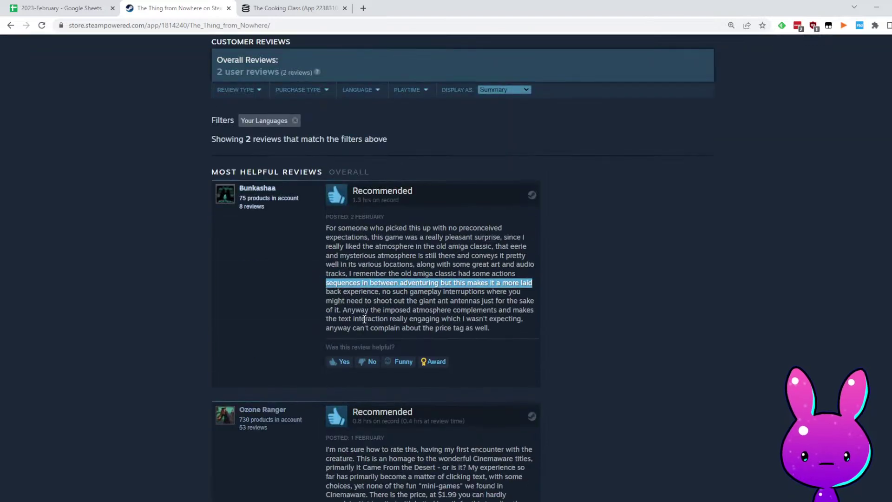
pyautogui.scroll(-1, 544, 230)
pyautogui.scroll(1, 567, 381)
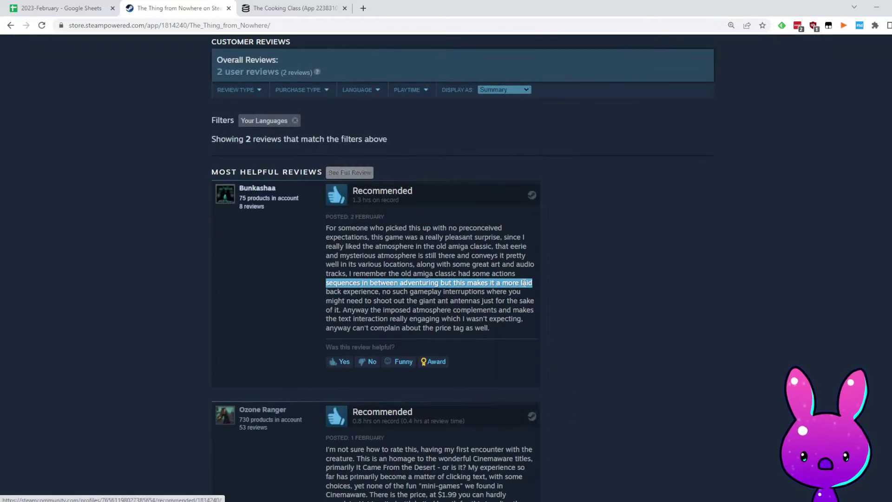
# Look over the second customer review and return to the top of The Thing from Nowhere's store page
pyautogui.scroll(-3, 488, 325)
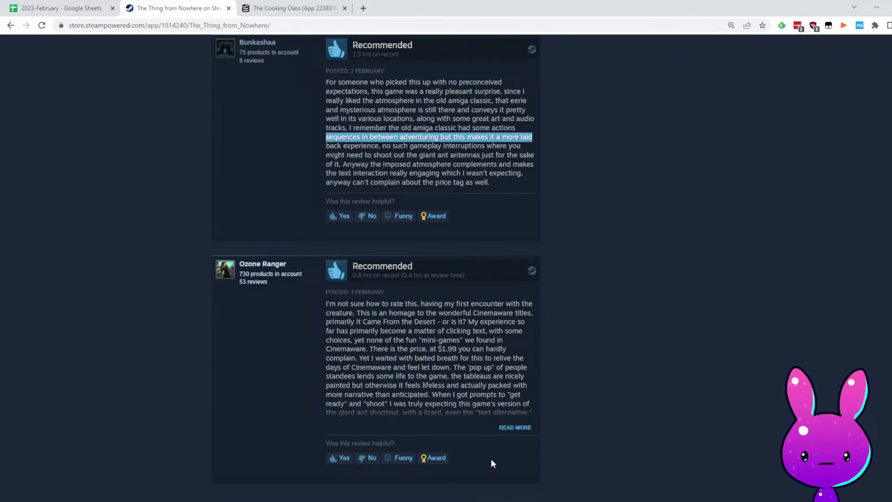
pyautogui.scroll(-3, 497, 422)
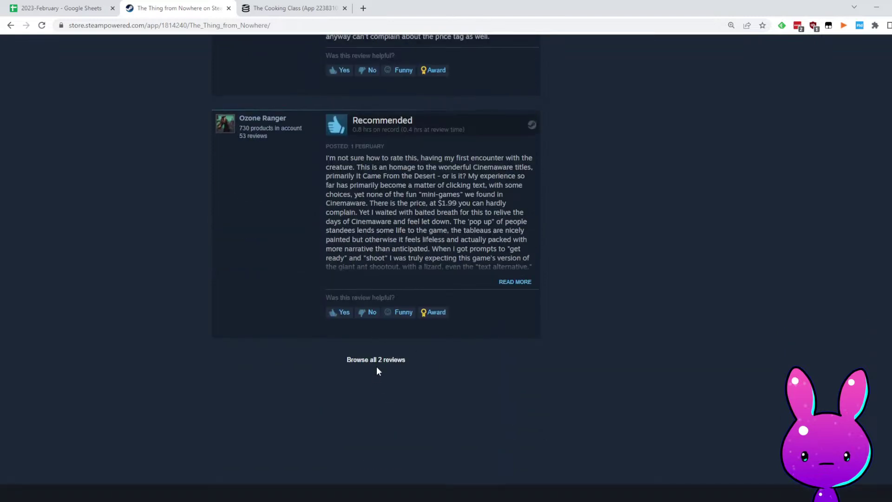
pyautogui.scroll(7, 492, 390)
pyautogui.middleClick(610, 410)
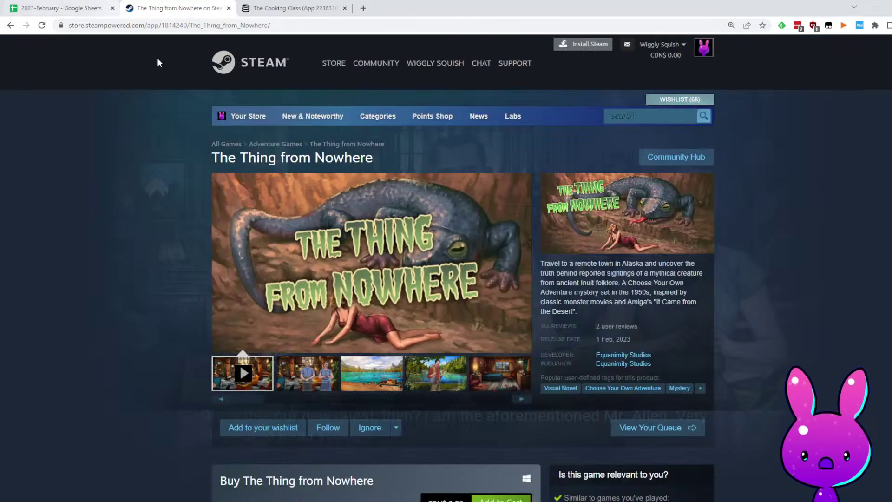
# Load the SteamDB charts page for app ID 1814240 in the existing SteamDB tab
pyautogui.click(183, 27)
pyautogui.click(288, 8)
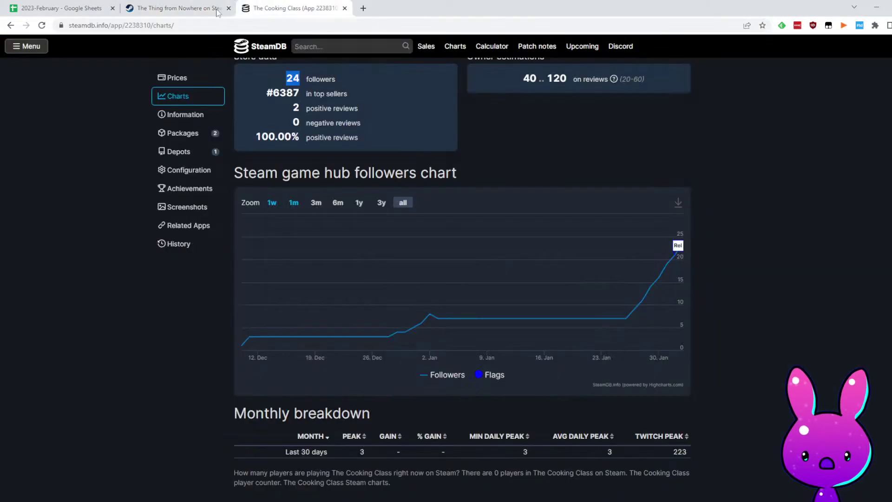
pyautogui.doubleClick(149, 27)
pyautogui.write('1814240')
pyautogui.press('Return')
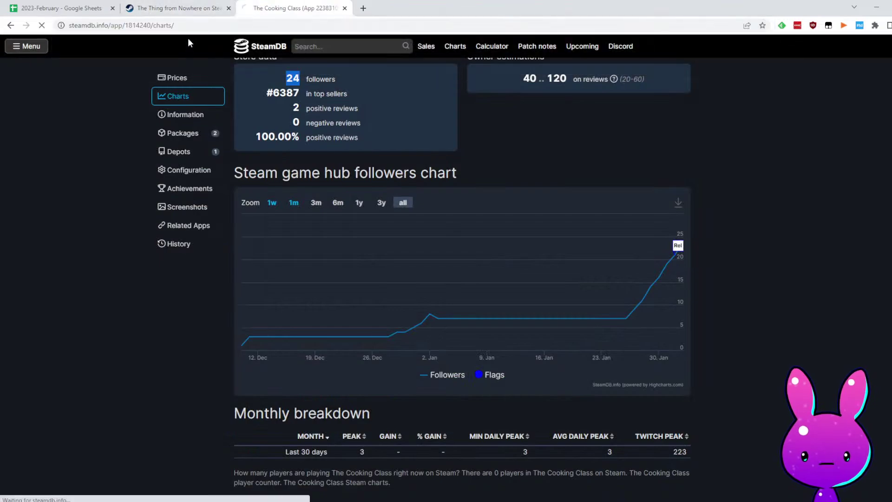
# Check The Thing from Nowhere's followers chart and enter 11/10/21 as its store release date in the spreadsheet
pyautogui.scroll(-6, 650, 325)
pyautogui.scroll(4, 692, 302)
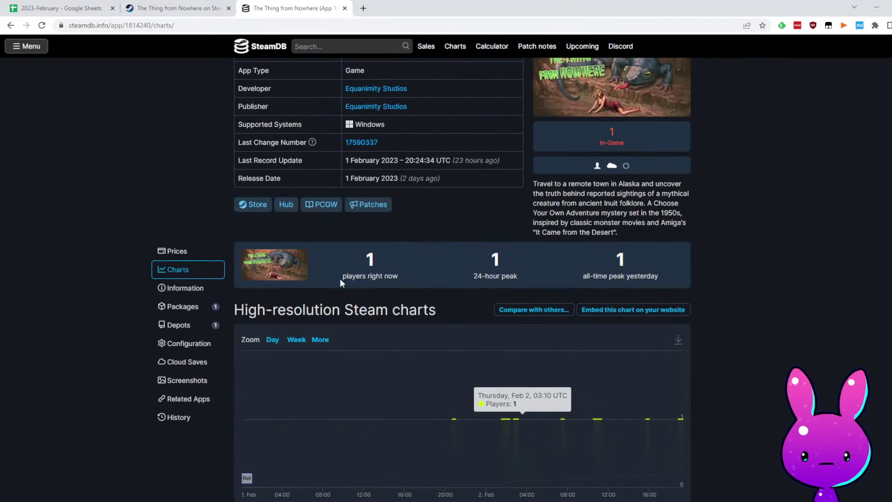
pyautogui.scroll(-6, 701, 302)
pyautogui.scroll(-7, 720, 343)
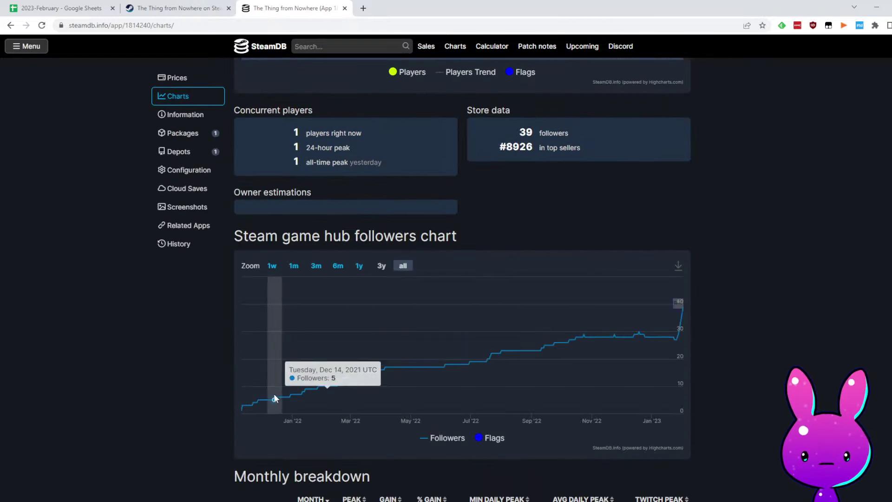
pyautogui.click(61, 8)
pyautogui.click(440, 334)
pyautogui.write('11/10/21')
# Enter 39 as The Thing from Nowhere's follower count in the spreadsheet, using its SteamDB store data
pyautogui.press('Left')
pyautogui.press('Left')
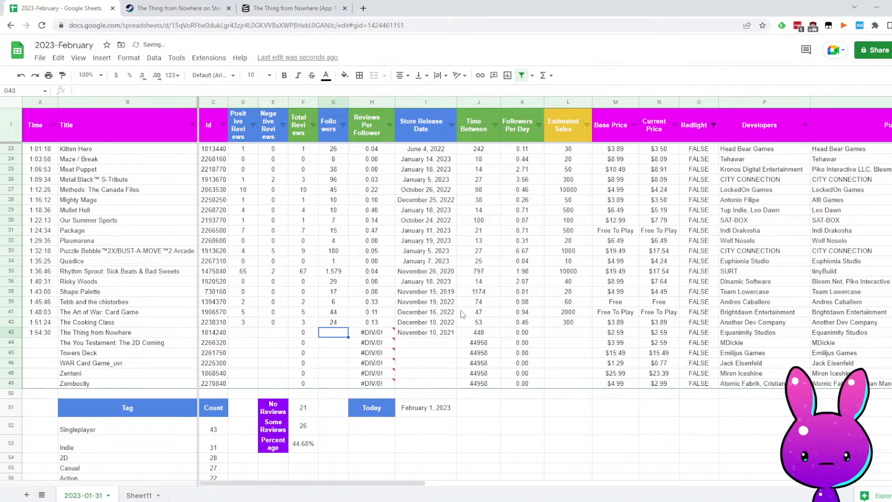
pyautogui.click(296, 6)
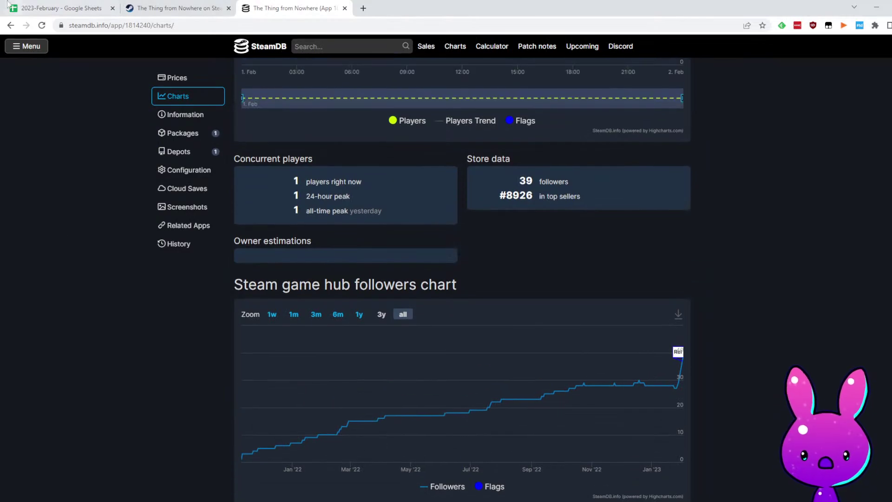
pyautogui.click(18, 6)
pyautogui.write('39')
pyautogui.press('Return')
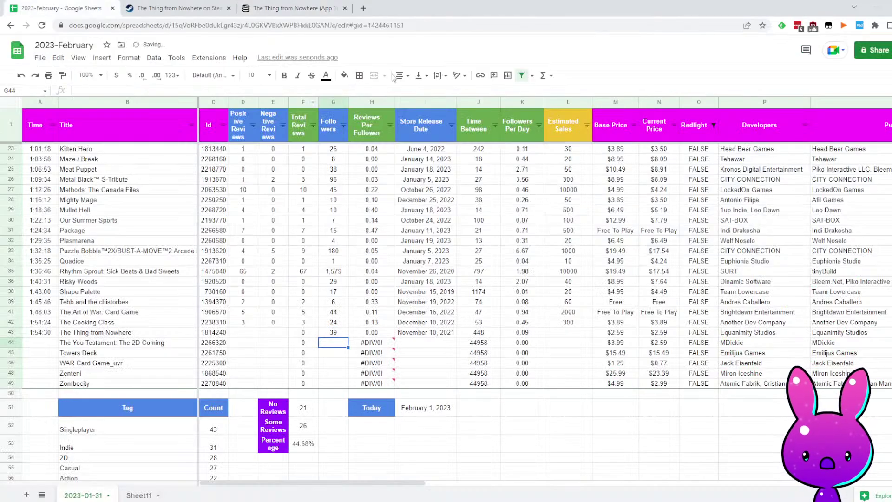
# Review the calculated reviews per follower, time between and followers per day for The Thing from Nowhere
pyautogui.press('Up')
pyautogui.press('Right')
pyautogui.press('Right')
pyautogui.press('Right')
pyautogui.press('Right')
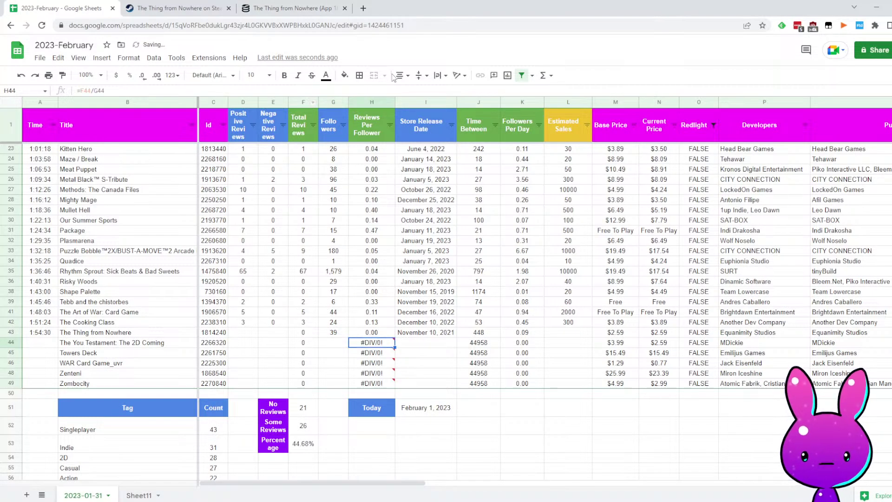
pyautogui.press('Left')
pyautogui.press('Left')
pyautogui.press('Left')
pyautogui.press('Left')
pyautogui.press('Left')
pyautogui.press('Left')
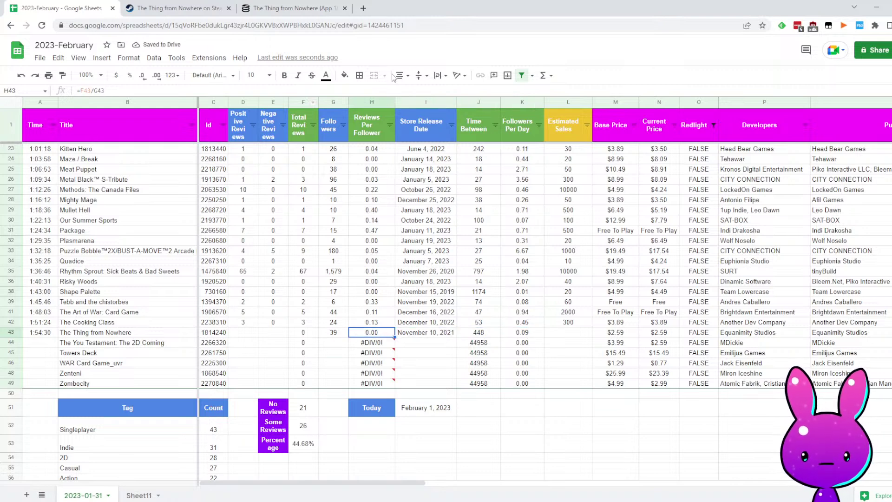
pyautogui.press('Right')
pyautogui.press('Right')
pyautogui.press('Right')
pyautogui.press('Left')
pyautogui.press('Right')
pyautogui.press('Right')
pyautogui.press('Left')
pyautogui.press('Left')
pyautogui.press('Left')
pyautogui.press('Left')
pyautogui.press('Left')
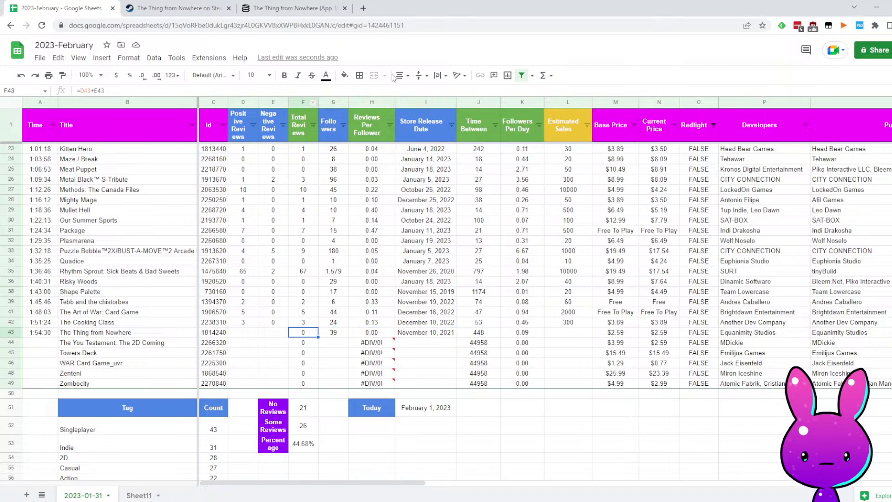
# Check The Thing from Nowhere's SteamDB overview against its time between, total reviews and followers cells in the spreadsheet
pyautogui.click(292, 8)
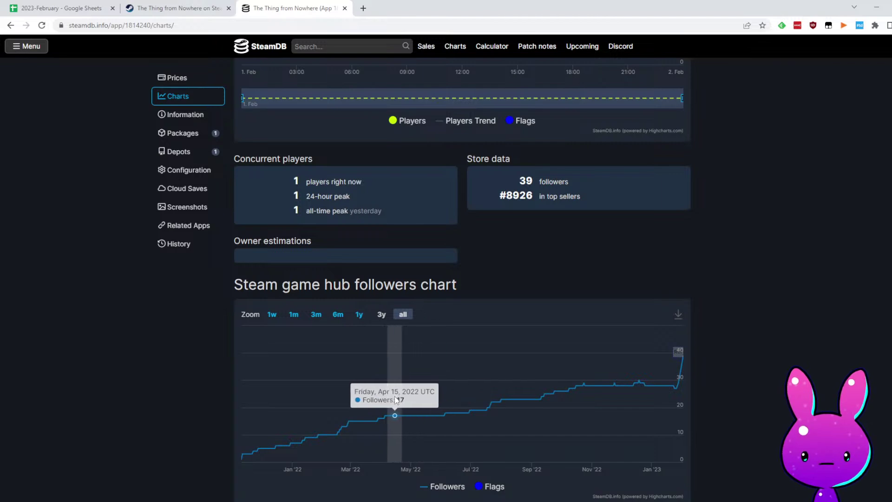
pyautogui.scroll(15, 544, 363)
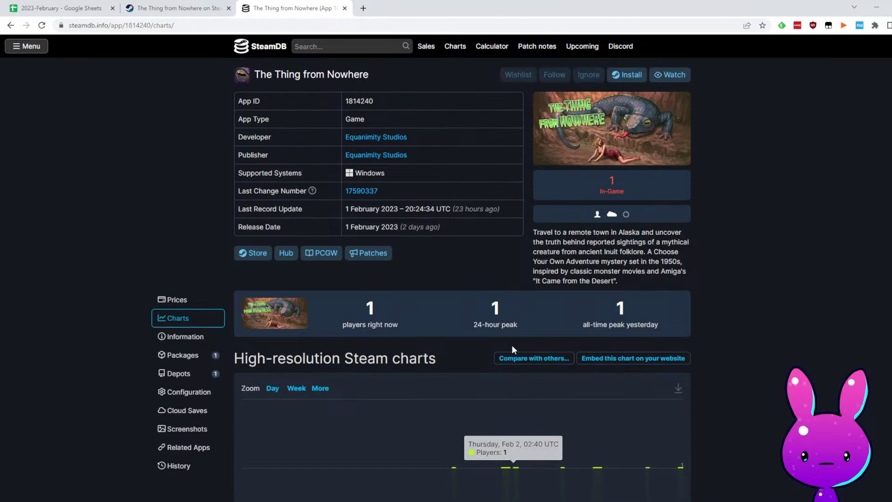
pyautogui.click(105, 5)
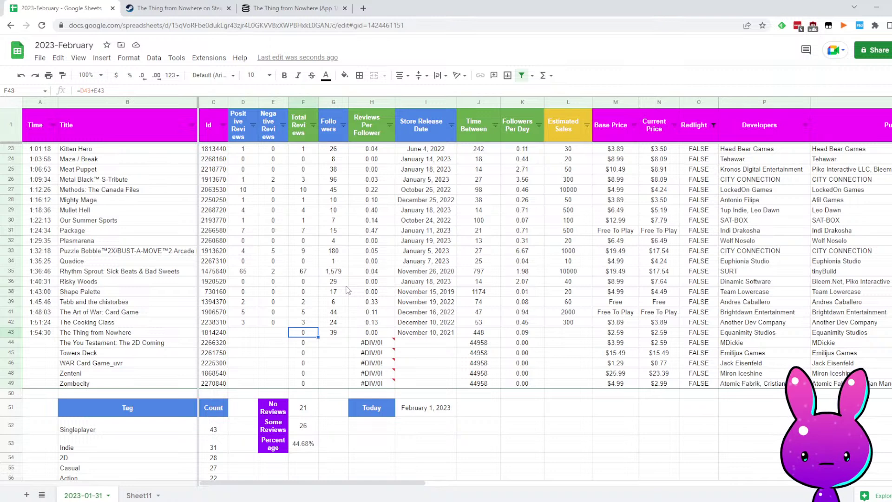
pyautogui.click(472, 334)
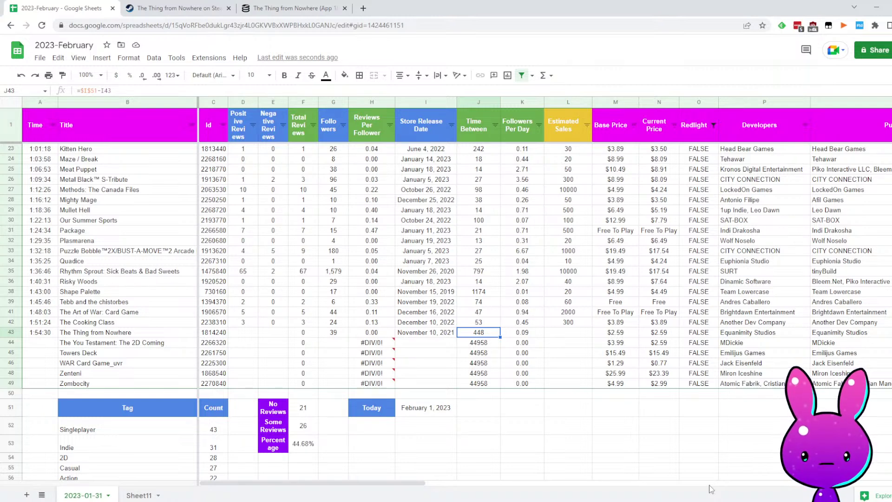
pyautogui.press('Left')
pyautogui.press('Left')
pyautogui.press('Left')
pyautogui.press('Left')
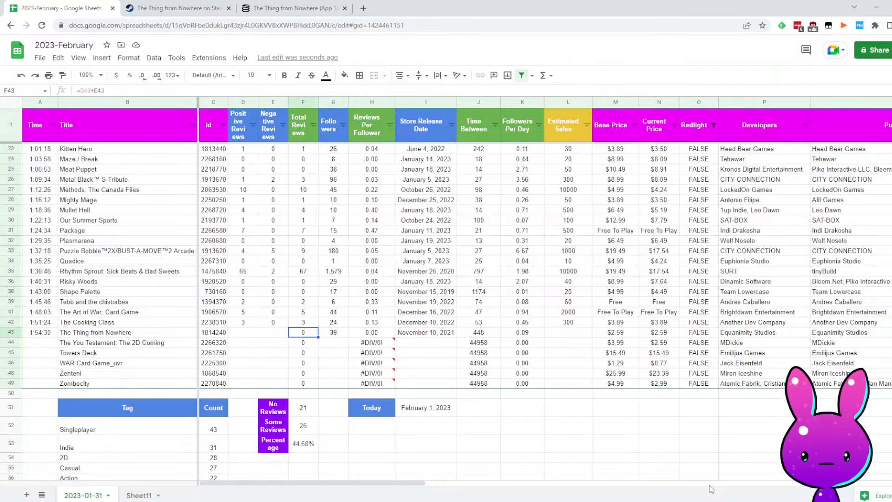
pyautogui.press('Right')
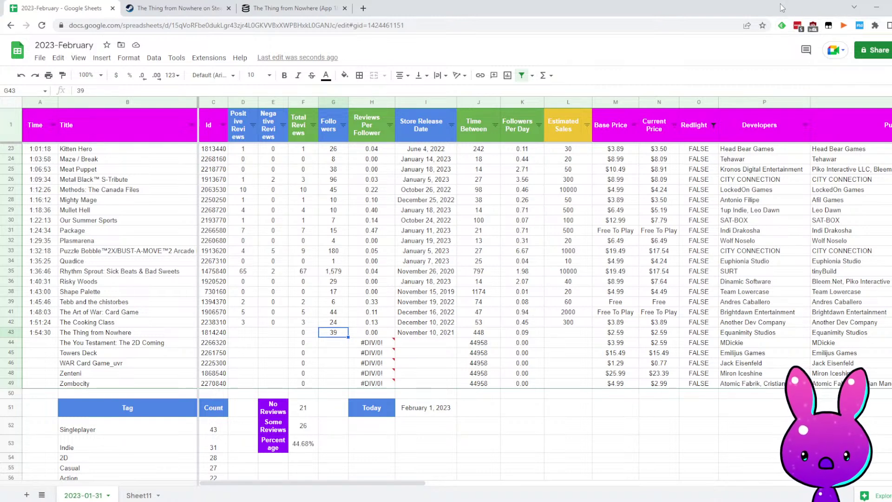
# Check The Thing from Nowhere's review count on its store page and record 2 positive and 0 negative reviews in the spreadsheet
pyautogui.hotkey('ctrl', 'Tab')
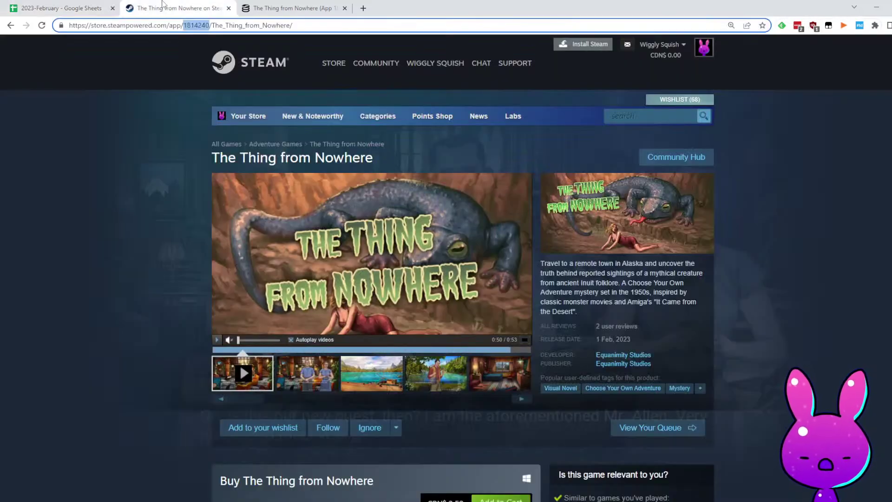
pyautogui.hotkey('ctrl', 'shift', 'Tab')
pyautogui.hotkey('ctrl', 'Tab')
pyautogui.hotkey('ctrl', 'shift', 'Tab')
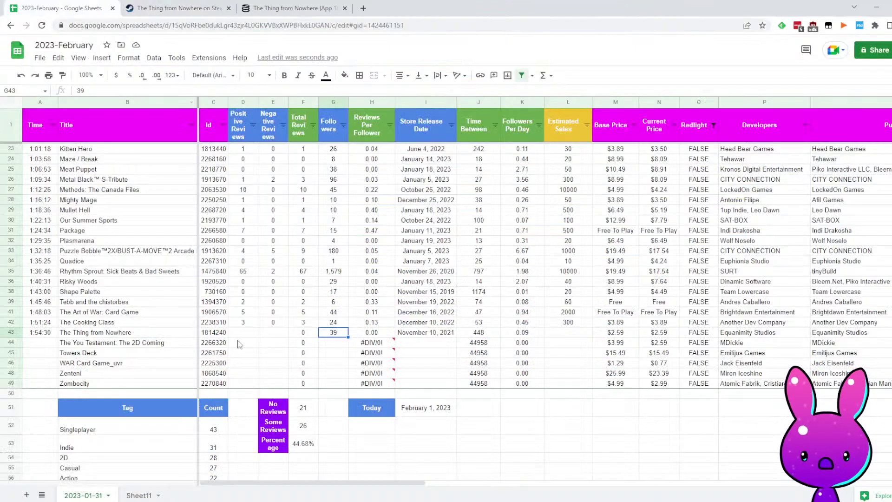
pyautogui.click(252, 332)
pyautogui.write('2')
pyautogui.press('Tab')
pyautogui.write('0')
pyautogui.press('Tab')
# Set The Thing from Nowhere's estimated sales to 250
pyautogui.press('Tab')
pyautogui.press('Tab')
pyautogui.press('Tab')
pyautogui.press('Tab')
pyautogui.press('Tab')
pyautogui.press('Tab')
pyautogui.hotkey('shift', 'Tab')
pyautogui.press('Tab')
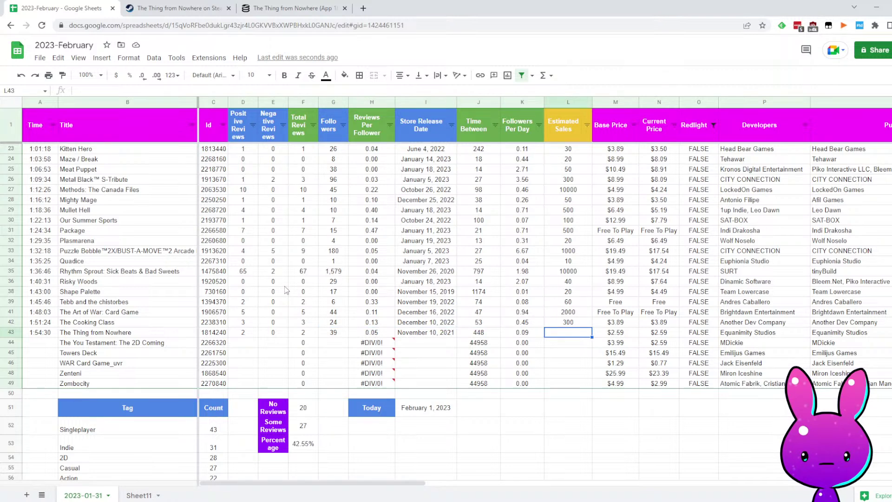
pyautogui.write('250')
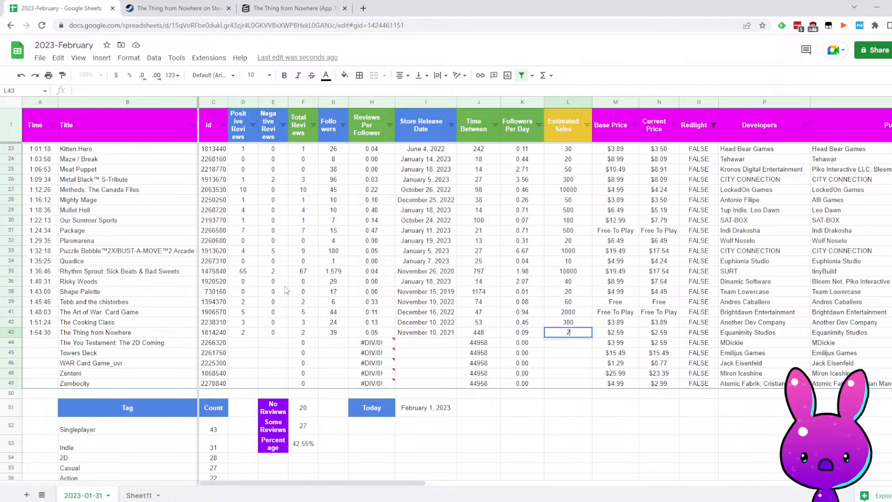
pyautogui.press('Return')
# Enter 1:58:10 as the time for The You Testament: The 2D Coming in the spreadsheet
pyautogui.press('Up')
pyautogui.hotkey('shift', 'Tab')
pyautogui.hotkey('shift', 'Tab')
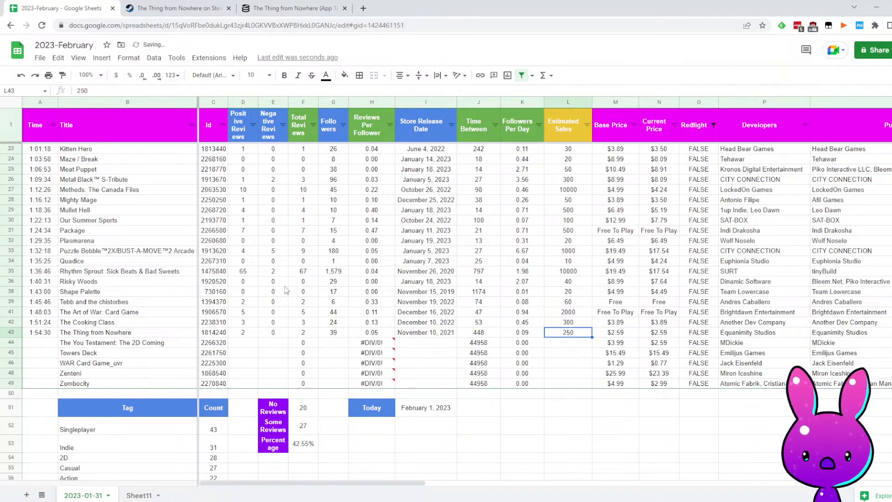
pyautogui.press('Left')
pyautogui.press('Left')
pyautogui.press('Left')
pyautogui.press('Down')
pyautogui.press('Left')
pyautogui.press('Left')
pyautogui.press('Left')
pyautogui.press('Left')
pyautogui.press('Left')
pyautogui.press('Left')
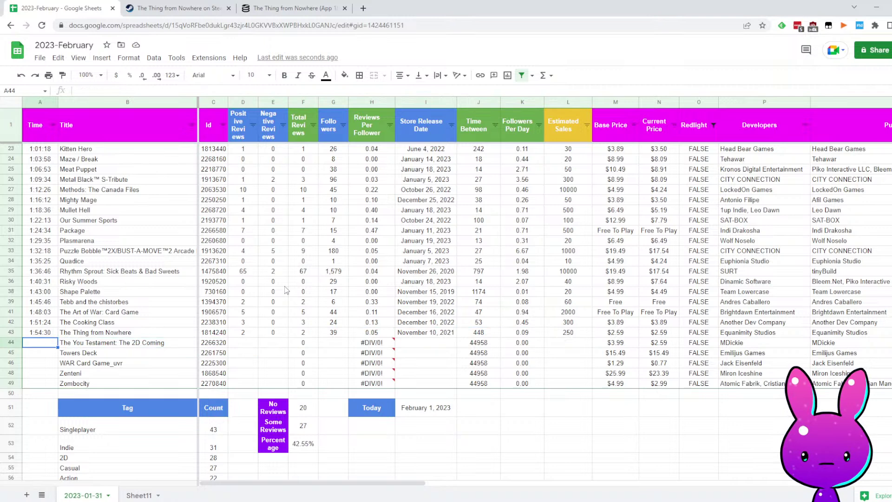
pyautogui.write('1:58:10')
pyautogui.press('Tab')
# Look over the ID, base price, current price and developer cells in The You Testament: The 2D Coming's row
pyautogui.press('Tab')
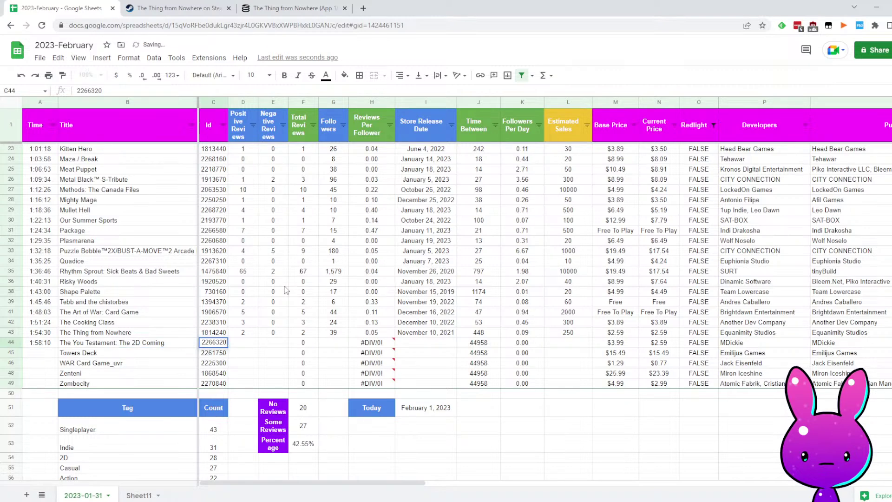
pyautogui.press('Tab')
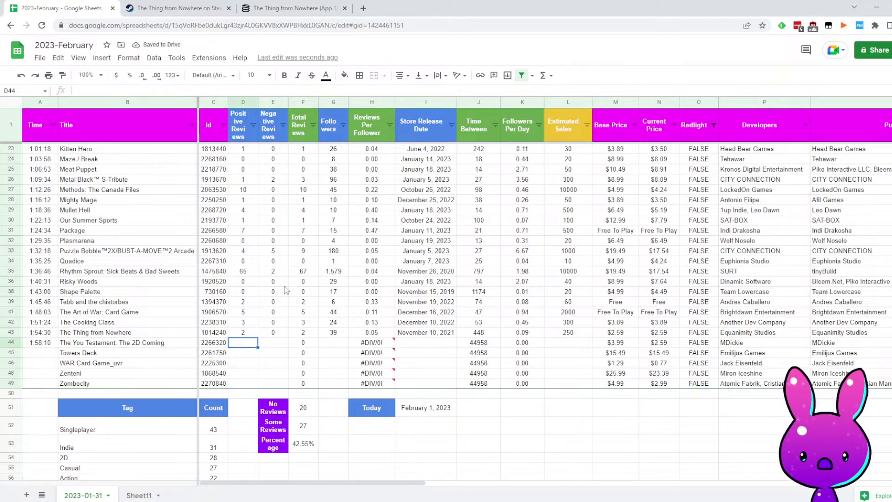
pyautogui.press('Left')
pyautogui.press('Left')
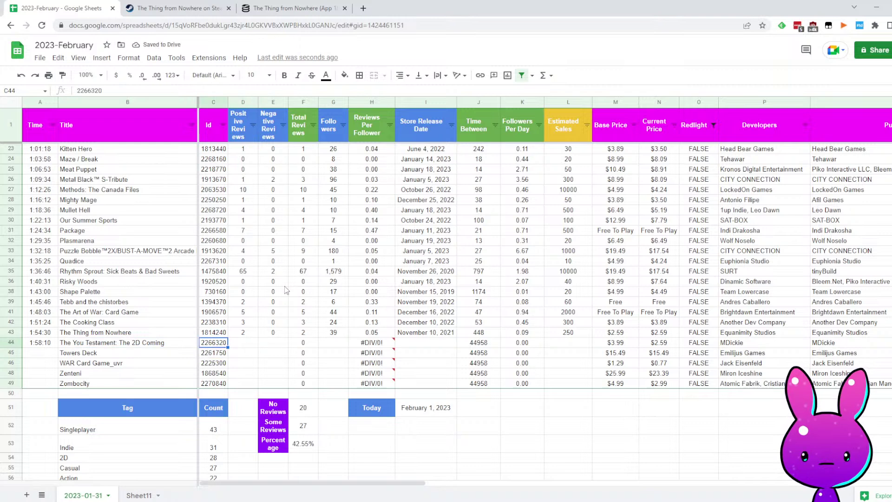
pyautogui.press('Right')
pyautogui.press('Right')
pyautogui.press('Right')
pyautogui.press('Right')
pyautogui.press('Right')
pyautogui.press('Right')
pyautogui.press('Right')
pyautogui.press('Right')
pyautogui.press('Right')
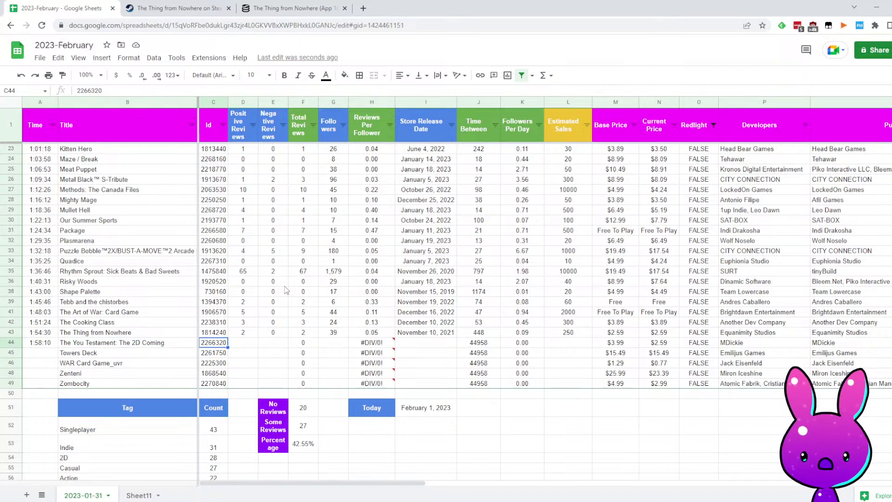
pyautogui.press('Right')
pyautogui.press('Right')
pyautogui.press('Right')
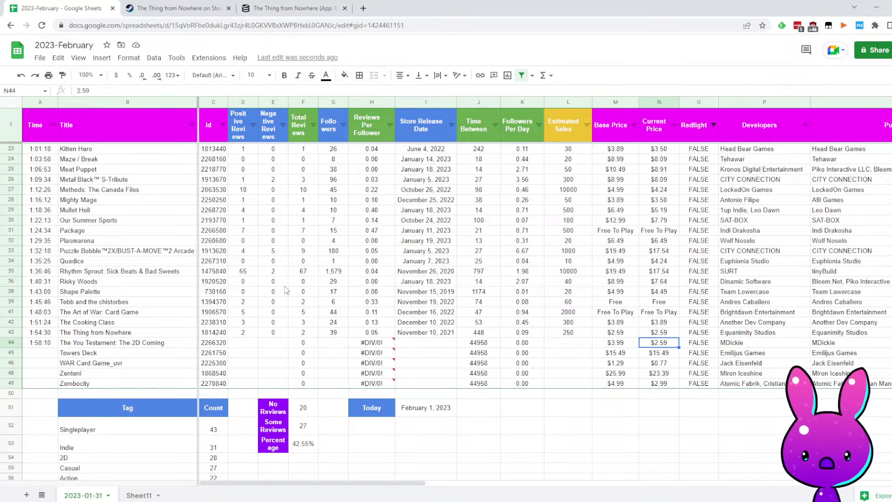
pyautogui.press('Left')
pyautogui.press('Right')
pyautogui.press('Right')
pyautogui.press('Right')
pyautogui.press('Right')
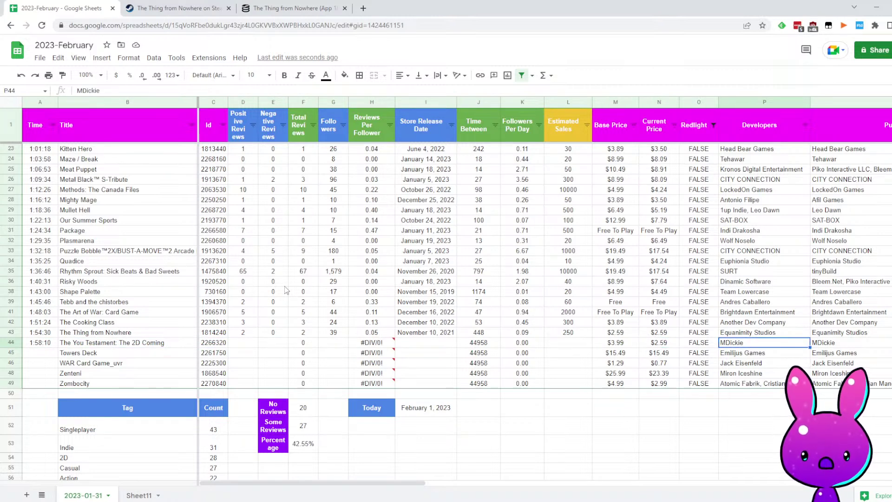
# Load the Steam store page for app ID 2266320 in the existing Steam tab, taking the ID from the spreadsheet
pyautogui.press('Left')
pyautogui.press('Left')
pyautogui.press('Left')
pyautogui.press('Left')
pyautogui.press('Left')
pyautogui.press('Left')
pyautogui.press('Left')
pyautogui.press('Left')
pyautogui.press('Left')
pyautogui.press('Left')
pyautogui.press('Left')
pyautogui.press('Left')
pyautogui.press('Left')
pyautogui.press('Left')
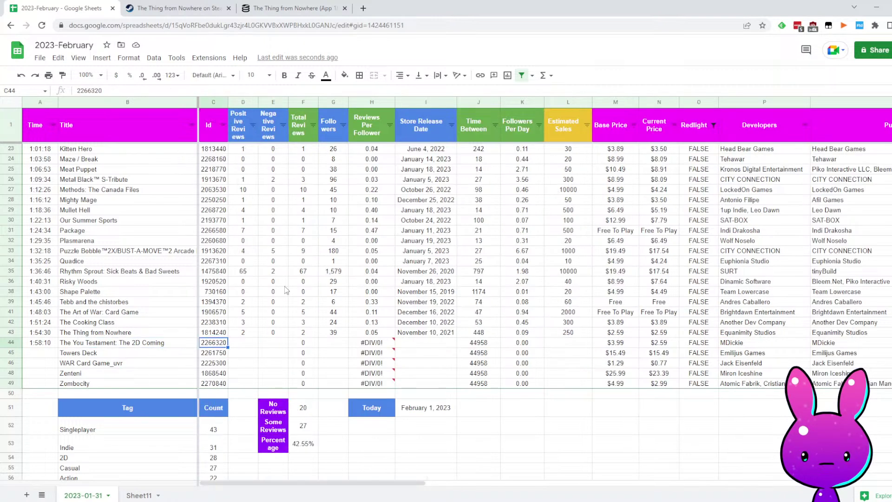
pyautogui.click(196, 5)
pyautogui.write('2266320')
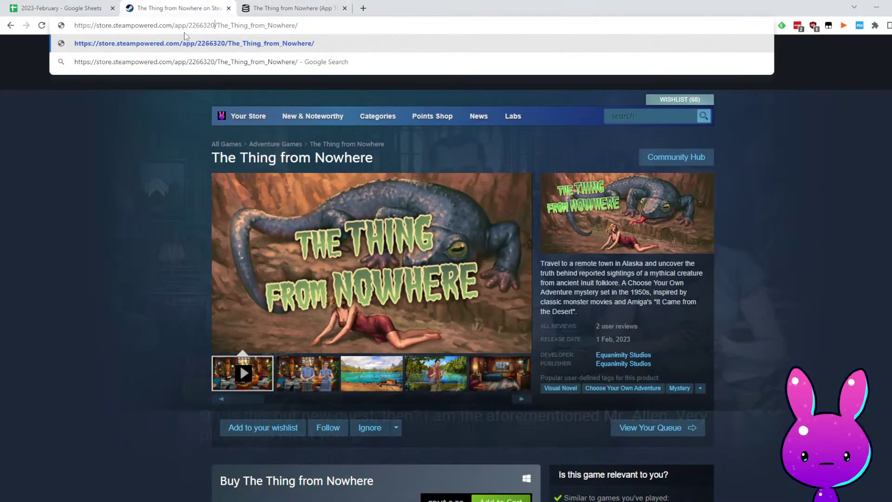
pyautogui.press('Return')
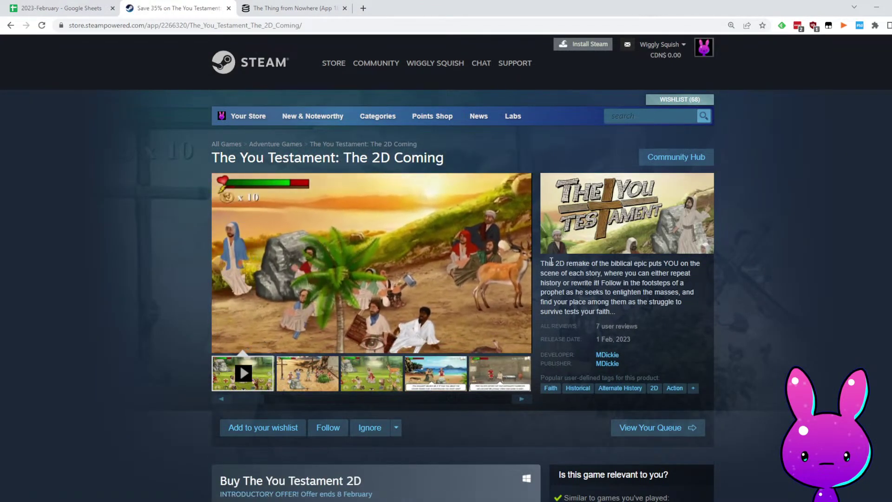
# Read the short description on The You Testament: The 2D Coming's store page and seek within its trailer
pyautogui.moveTo(564, 267); pyautogui.dragTo(652, 267)
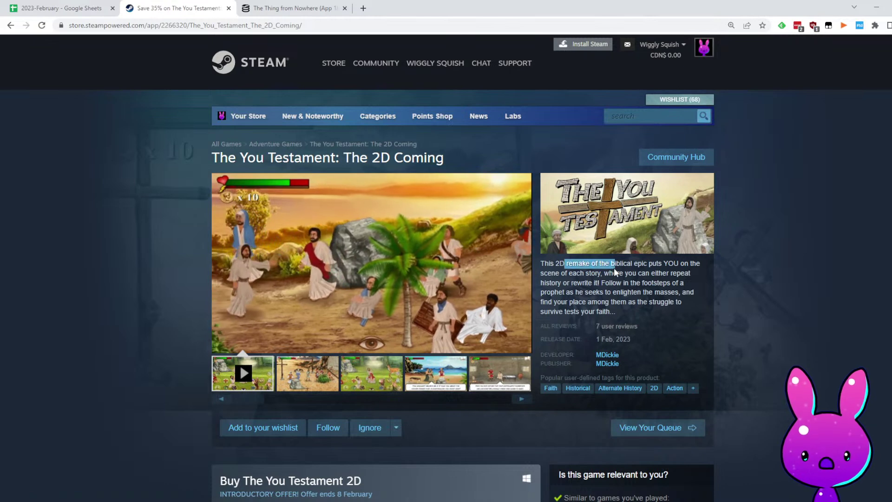
pyautogui.click(652, 266)
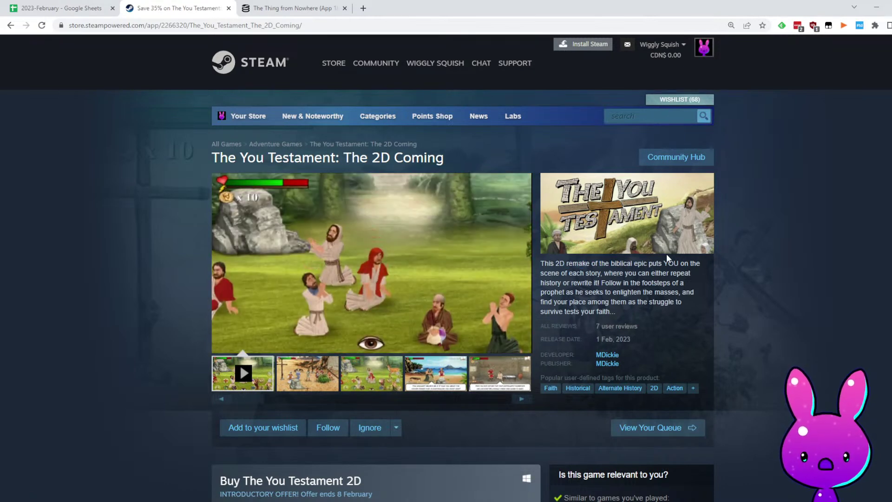
pyautogui.moveTo(590, 273); pyautogui.dragTo(681, 273)
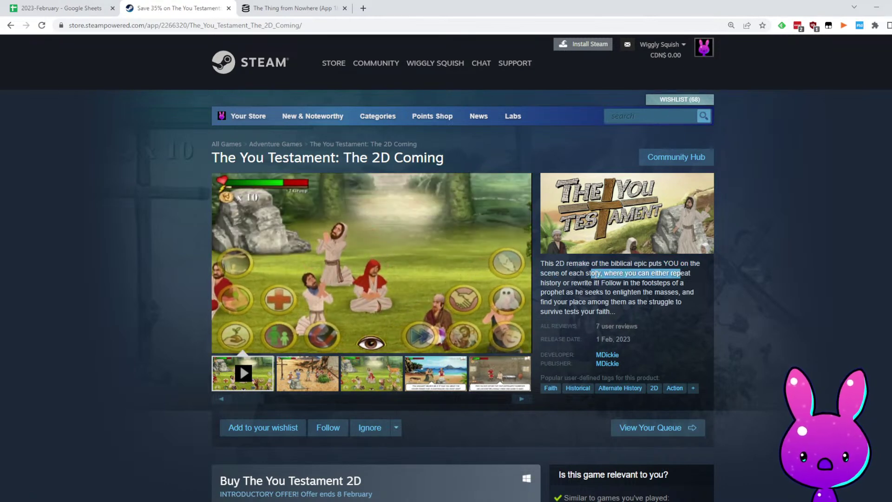
pyautogui.click(592, 278)
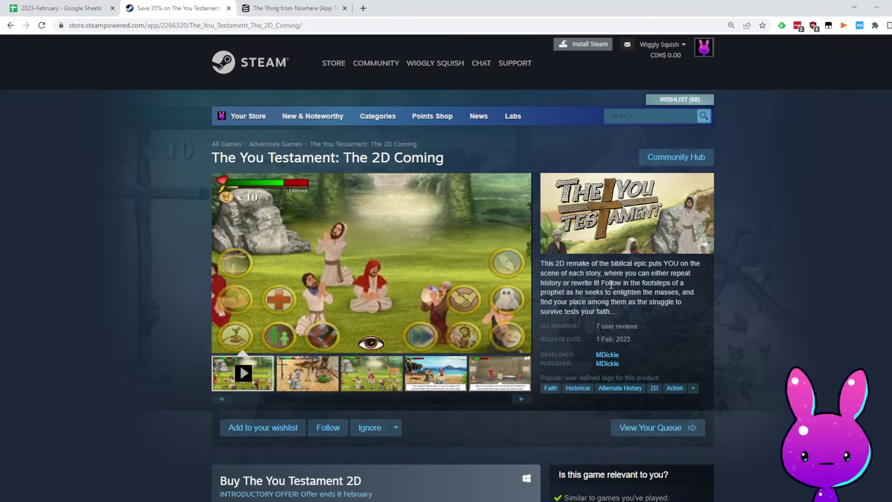
pyautogui.moveTo(604, 283); pyautogui.dragTo(688, 283)
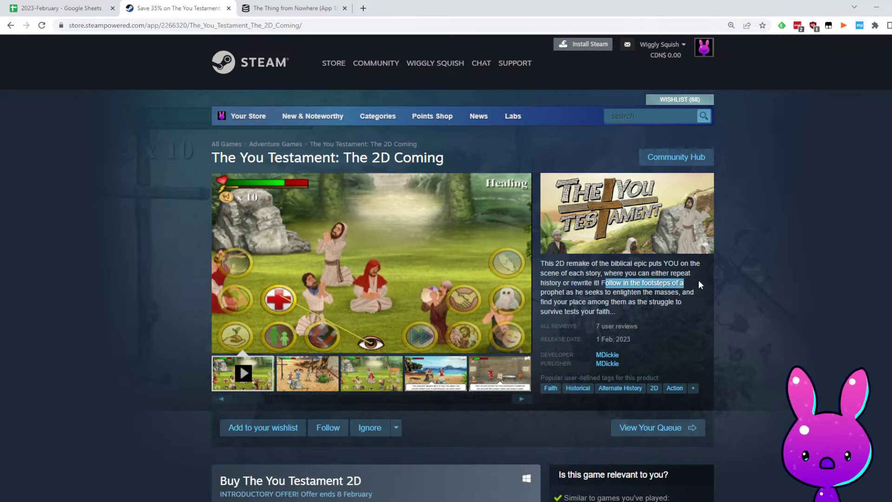
pyautogui.click(596, 294)
pyautogui.moveTo(596, 293); pyautogui.dragTo(629, 284)
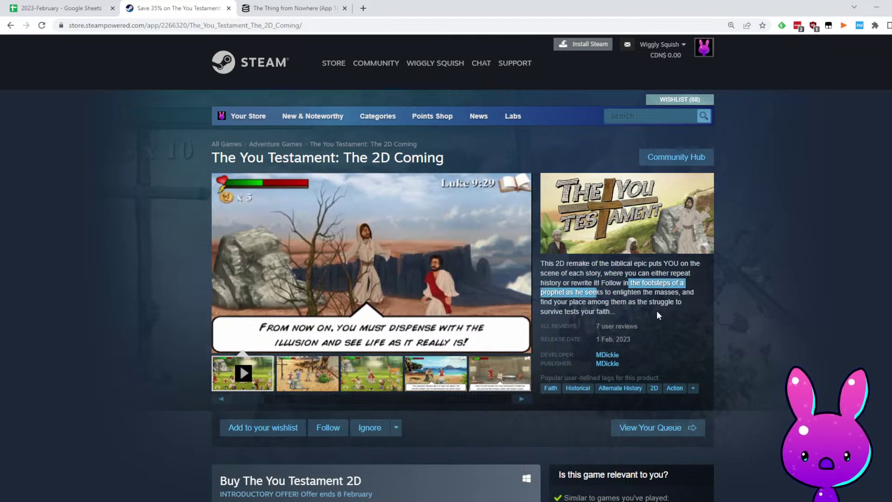
pyautogui.click(643, 302)
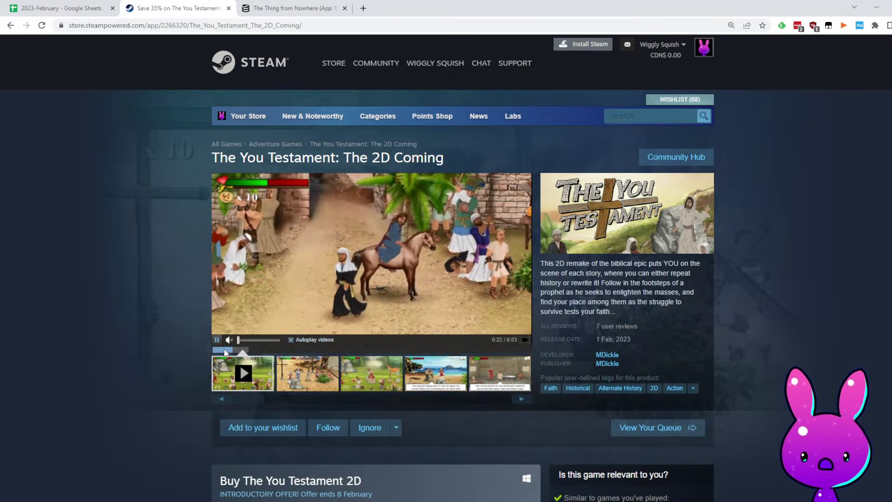
pyautogui.click(231, 349)
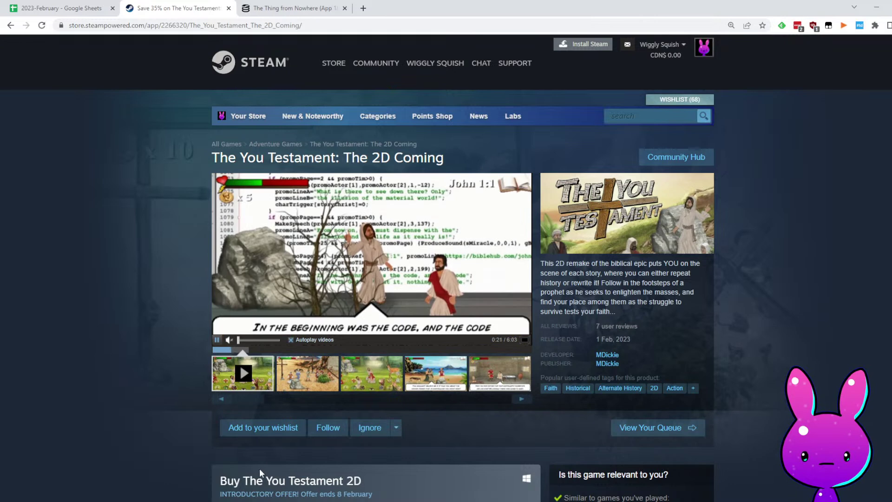
# Seek within The You Testament: The 2D Coming's trailer and view the store page's first four screenshots
pyautogui.click(225, 350)
pyautogui.click(410, 289)
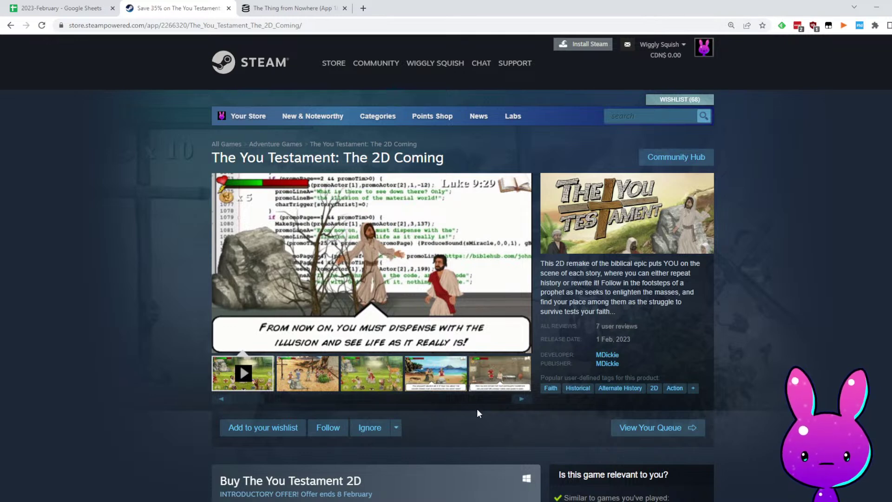
pyautogui.click(303, 371)
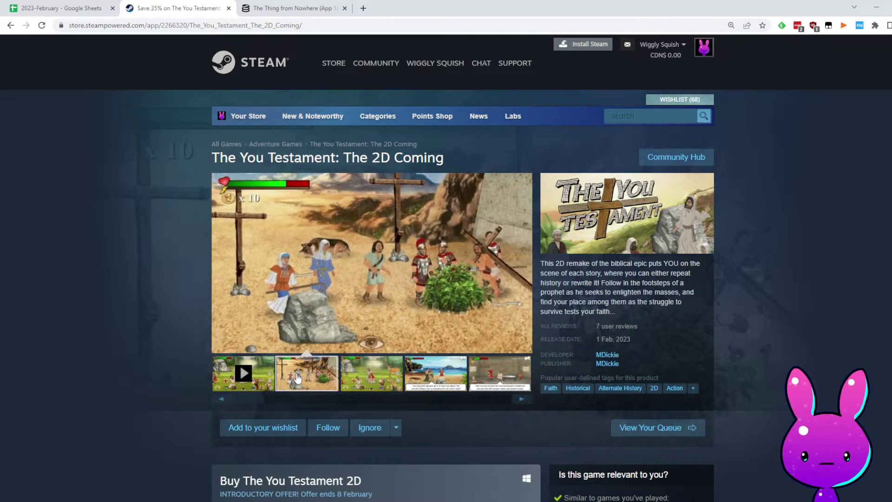
pyautogui.click(344, 367)
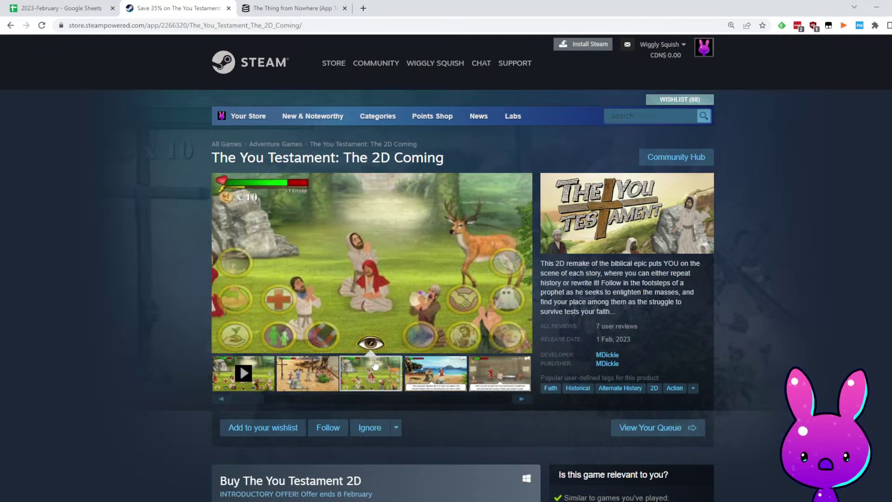
pyautogui.click(421, 377)
pyautogui.click(490, 374)
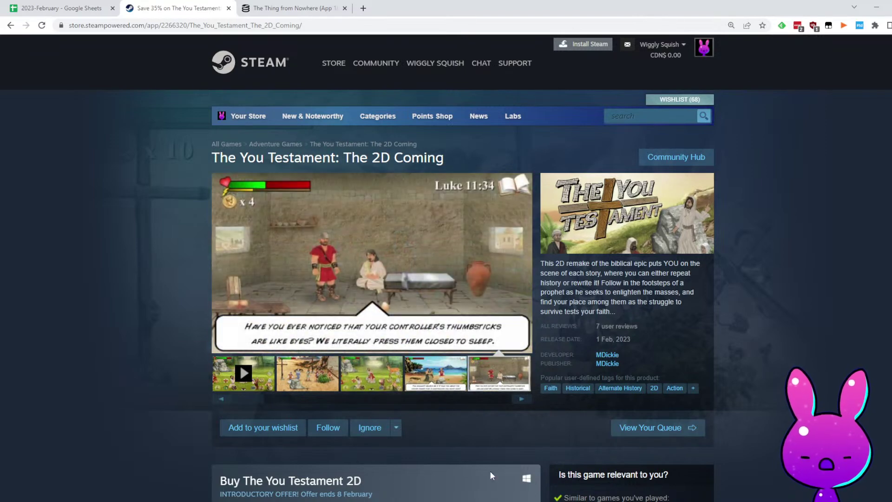
# Read the About This Game section on the store page, including the character creation and changing appearances paragraph
pyautogui.scroll(-7, 500, 427)
pyautogui.scroll(-2, 274, 330)
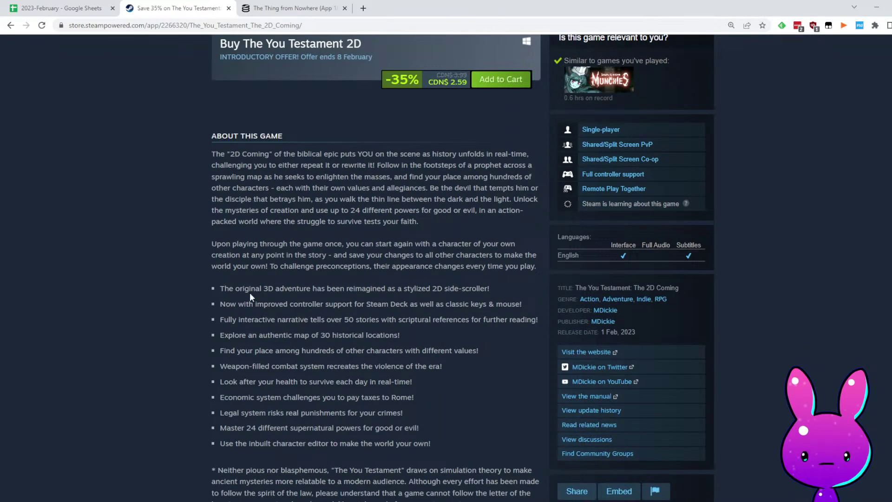
pyautogui.moveTo(215, 255); pyautogui.dragTo(334, 253)
pyautogui.moveTo(303, 288); pyautogui.dragTo(527, 254)
pyautogui.click(405, 318)
pyautogui.click(204, 237)
pyautogui.moveTo(294, 270); pyautogui.dragTo(322, 272)
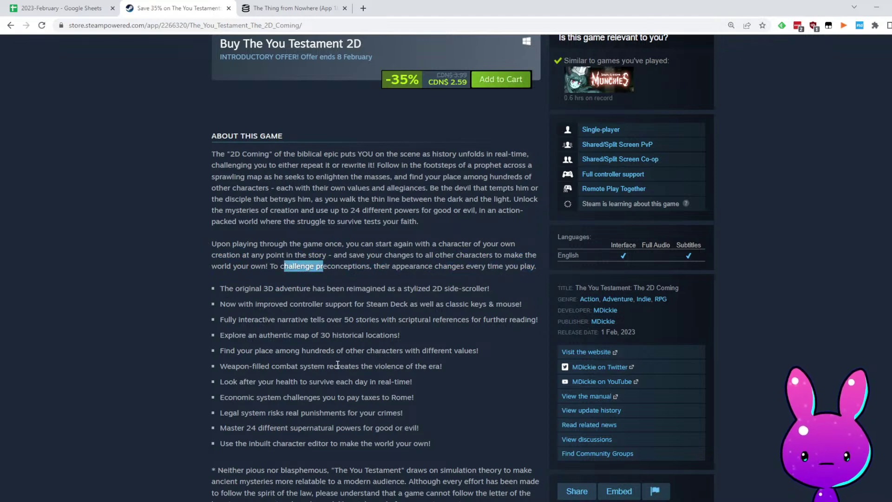
# Examine the mature content and system requirements sections, and read the most helpful customer review of the past day
pyautogui.scroll(-5, 366, 336)
pyautogui.scroll(-5, 325, 332)
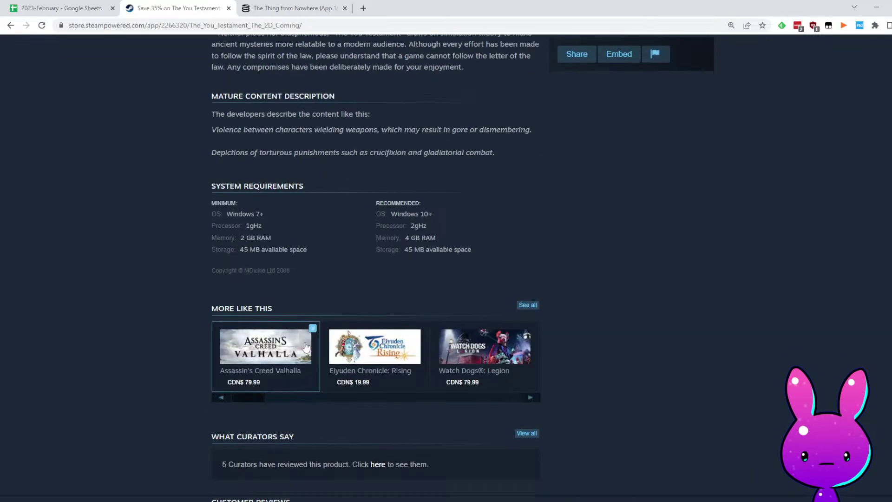
pyautogui.scroll(-10, 316, 330)
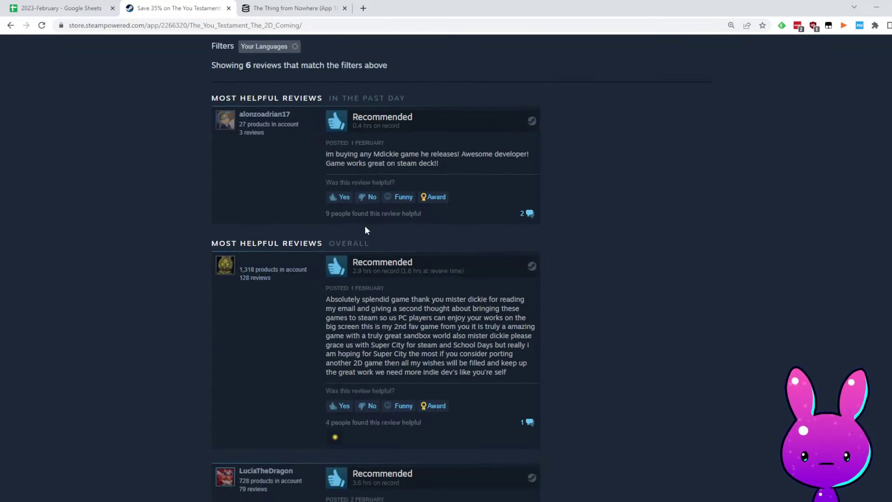
pyautogui.moveTo(327, 162); pyautogui.dragTo(521, 153)
pyautogui.click(479, 149)
pyautogui.moveTo(359, 163); pyautogui.dragTo(656, 216)
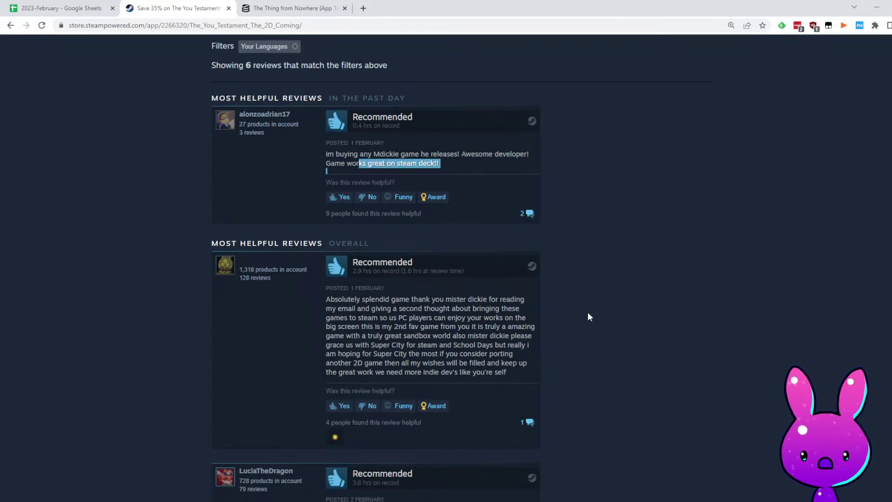
# List all games by the developer MDickie and sort them by release date
pyautogui.scroll(-1, 603, 304)
pyautogui.middleClick(603, 304)
pyautogui.middleClick(548, 55)
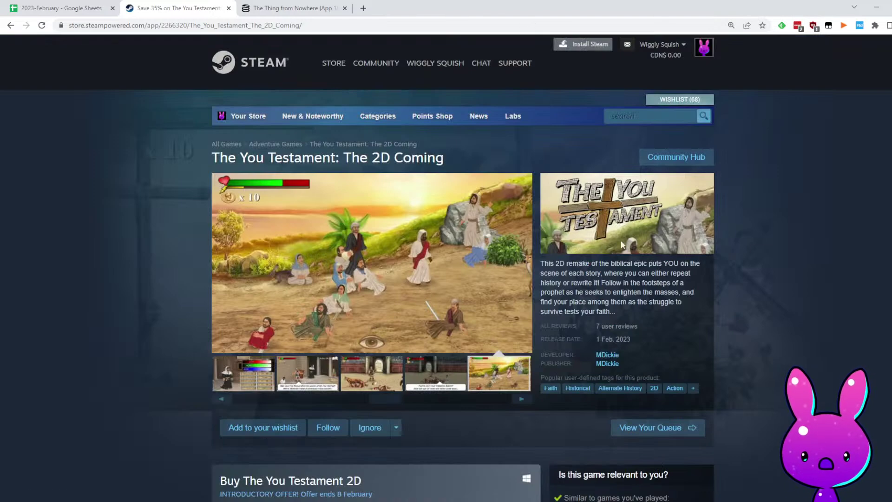
pyautogui.click(608, 354)
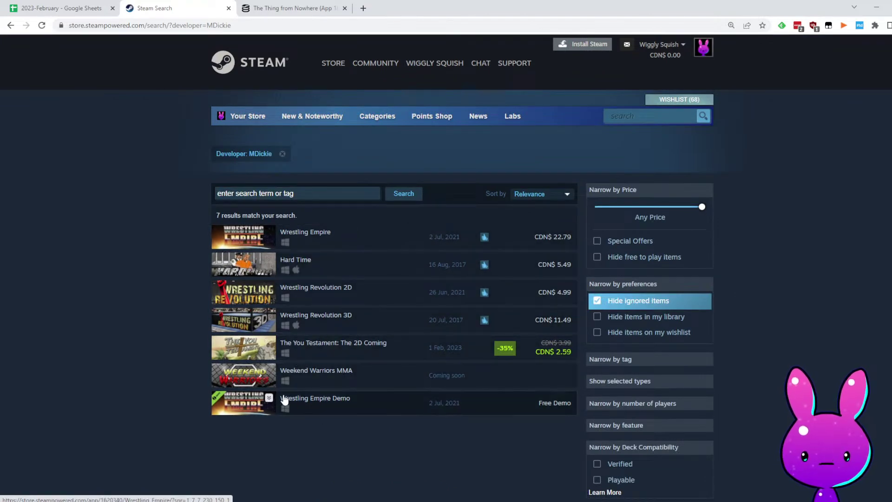
pyautogui.click(561, 188)
pyautogui.click(560, 221)
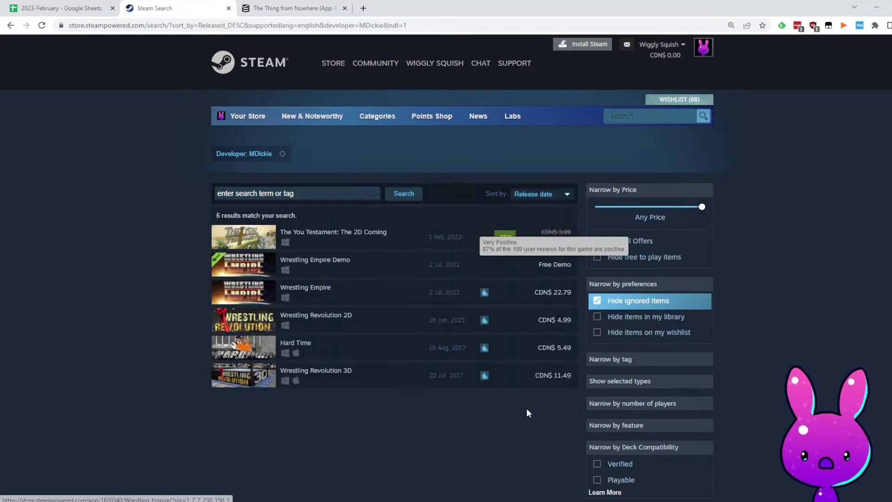
# View Wrestling Empire's store page, return to the developer's game list and check the preview of Hard Time
pyautogui.moveTo(310, 300)
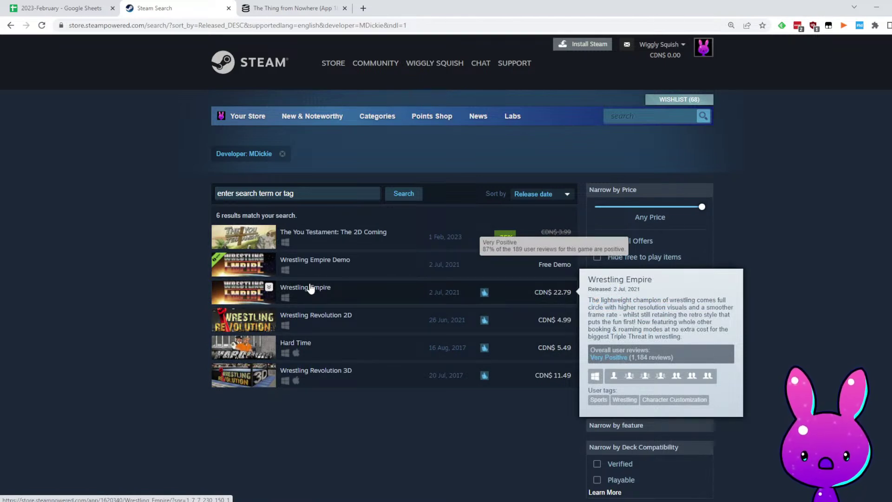
pyautogui.click(311, 289)
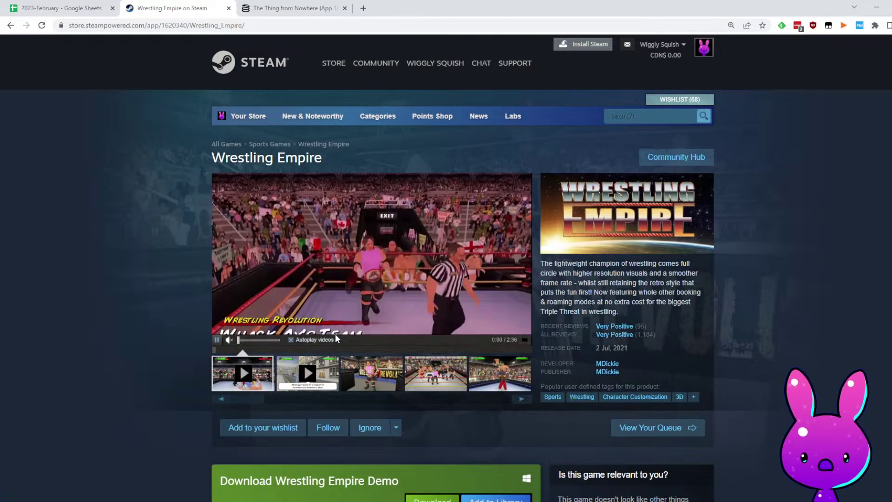
pyautogui.hotkey('alt', 'Left')
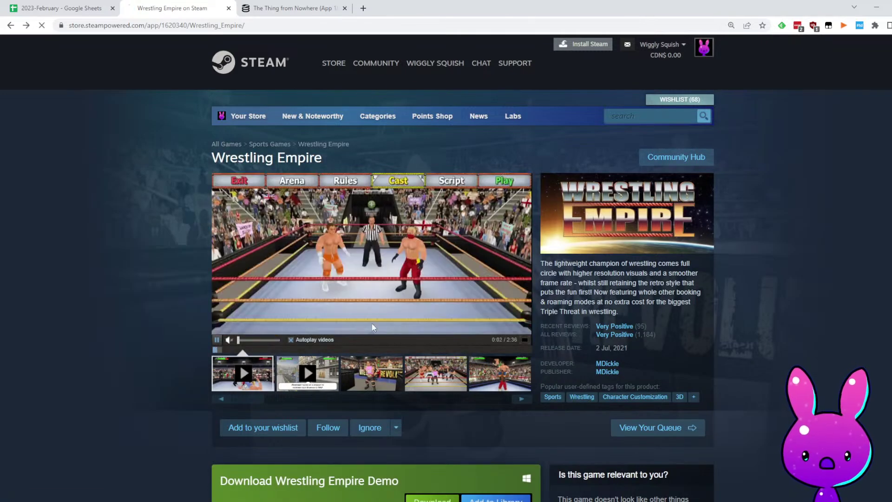
pyautogui.scroll(-3, 357, 342)
pyautogui.scroll(-1, 355, 348)
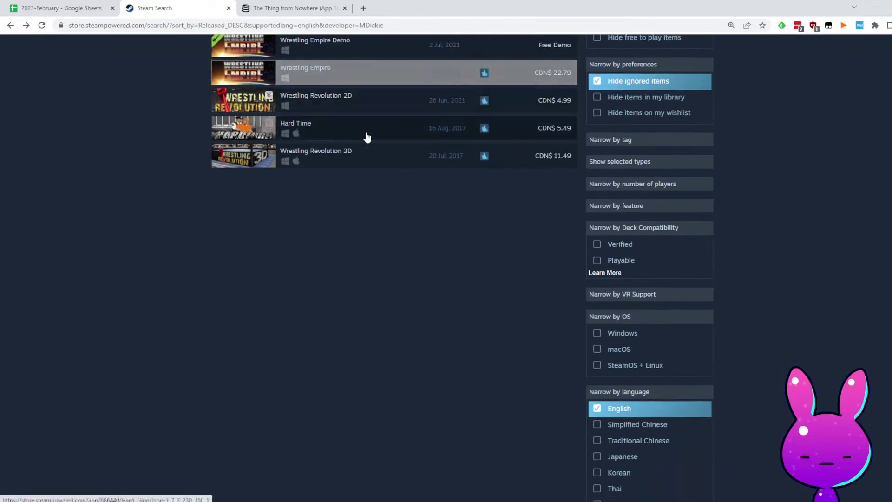
pyautogui.moveTo(364, 135)
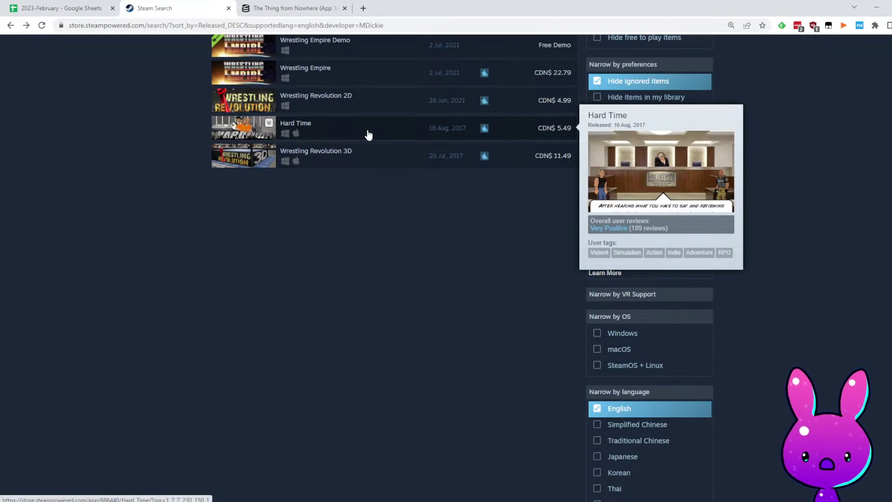
pyautogui.scroll(5, 356, 266)
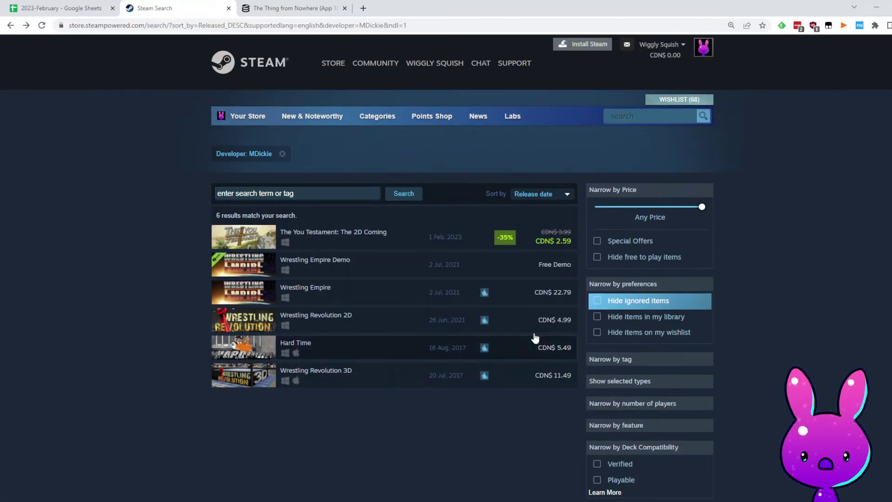
# Return to The You Testament: The 2D Coming's store page and read the remaining customer reviews
pyautogui.hotkey('alt', 'Left')
pyautogui.hotkey('alt', 'Left')
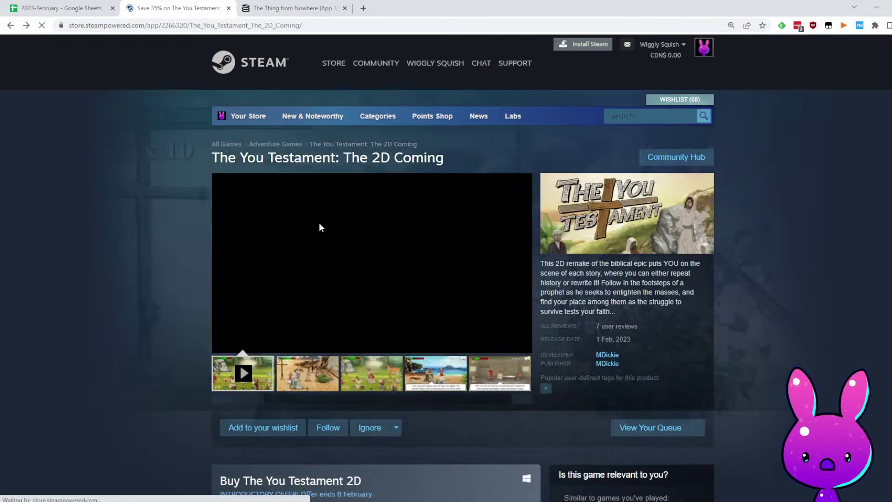
pyautogui.scroll(-20, 694, 353)
pyautogui.scroll(-19, 658, 354)
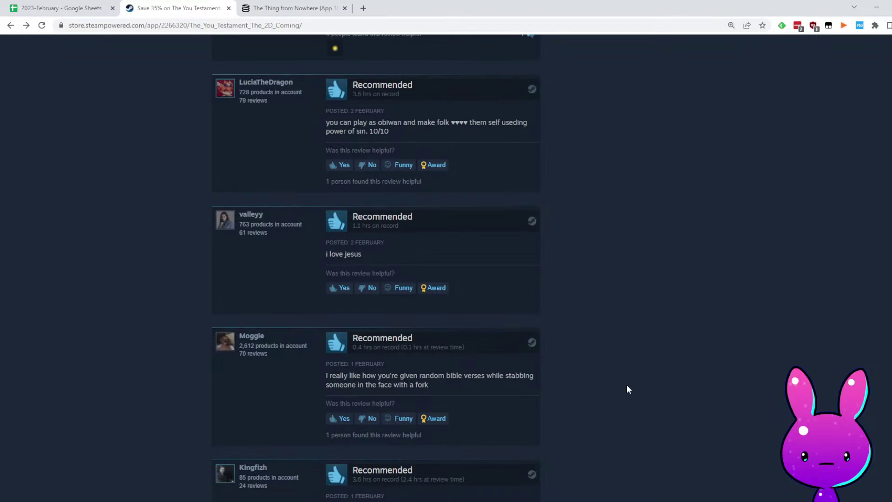
pyautogui.moveTo(318, 255); pyautogui.dragTo(363, 254)
pyautogui.scroll(-4, 576, 302)
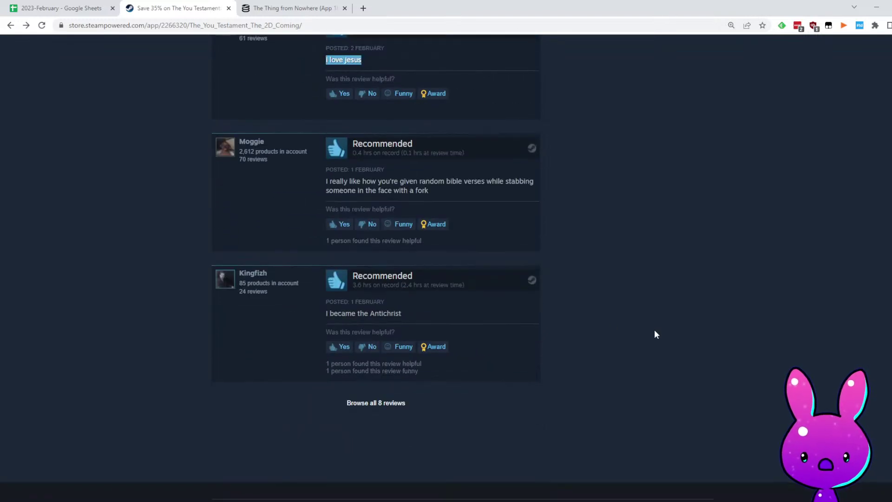
pyautogui.moveTo(349, 181); pyautogui.dragTo(491, 183)
pyautogui.click(497, 189)
pyautogui.moveTo(321, 192); pyautogui.dragTo(437, 191)
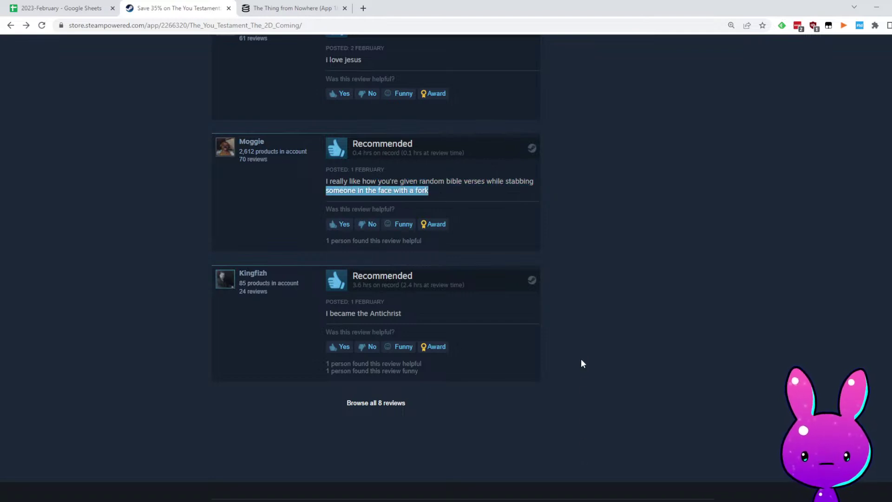
pyautogui.click(329, 310)
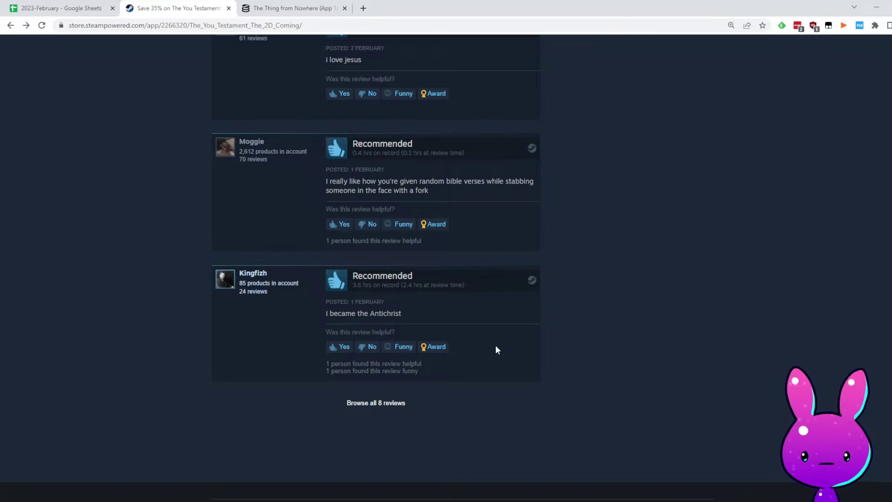
# Load the SteamDB charts page for app ID 2266320, taking the ID from the store page's address
pyautogui.scroll(20, 523, 355)
pyautogui.scroll(10, 497, 386)
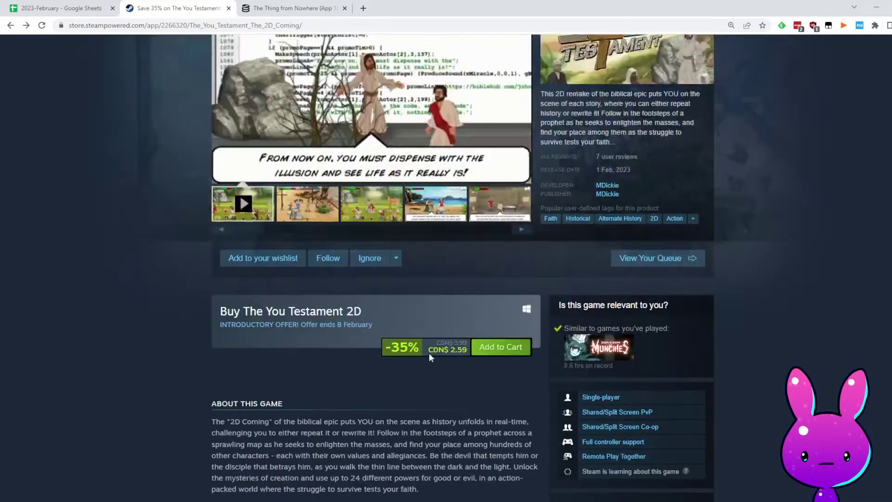
pyautogui.doubleClick(196, 25)
pyautogui.hotkey('ctrl', 'c')
pyautogui.click(292, 8)
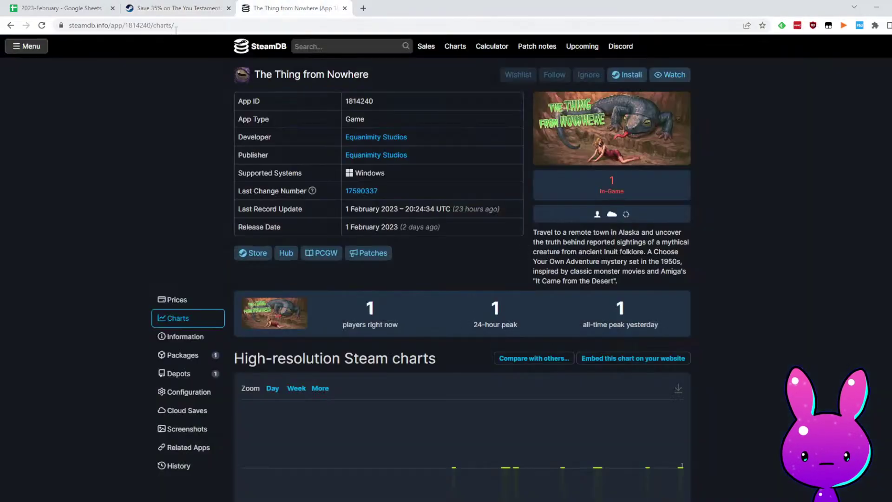
pyautogui.moveTo(172, 25); pyautogui.dragTo(145, 27)
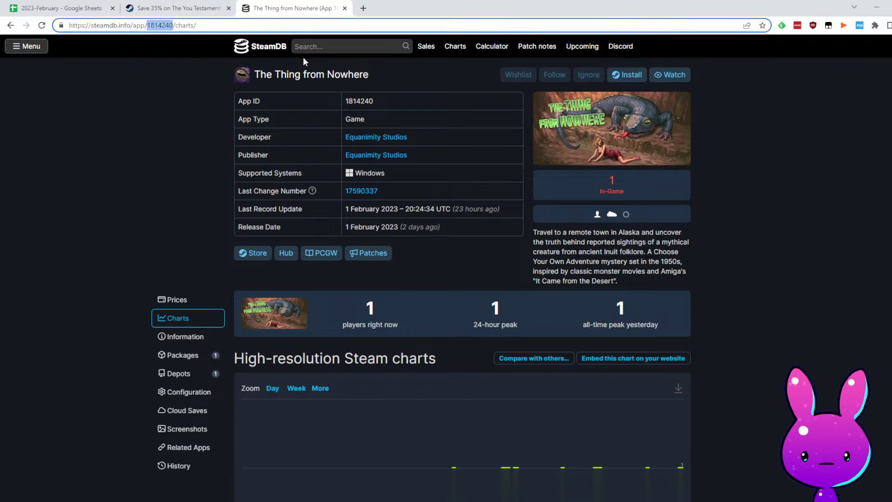
pyautogui.hotkey('ctrl', 'v')
pyautogui.press('Return')
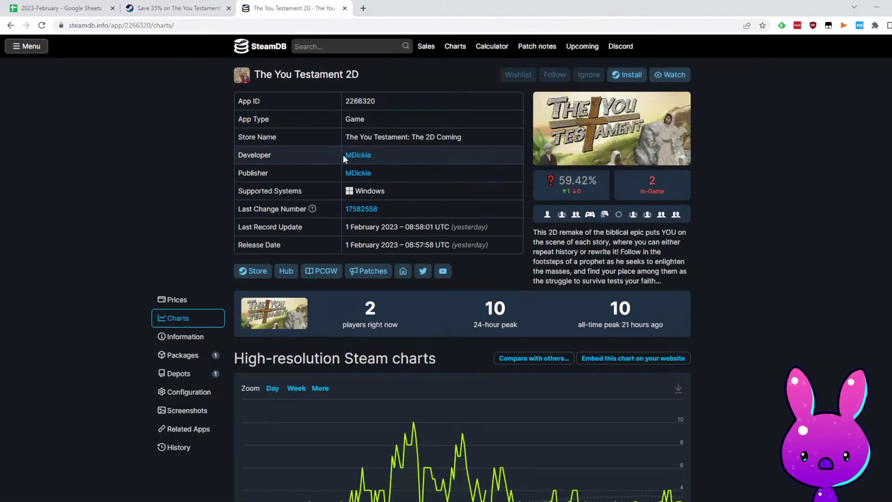
# Find the start of the SteamDB followers chart and enter 1/13/2023 as the game's store release date in the spreadsheet
pyautogui.scroll(-3, 497, 394)
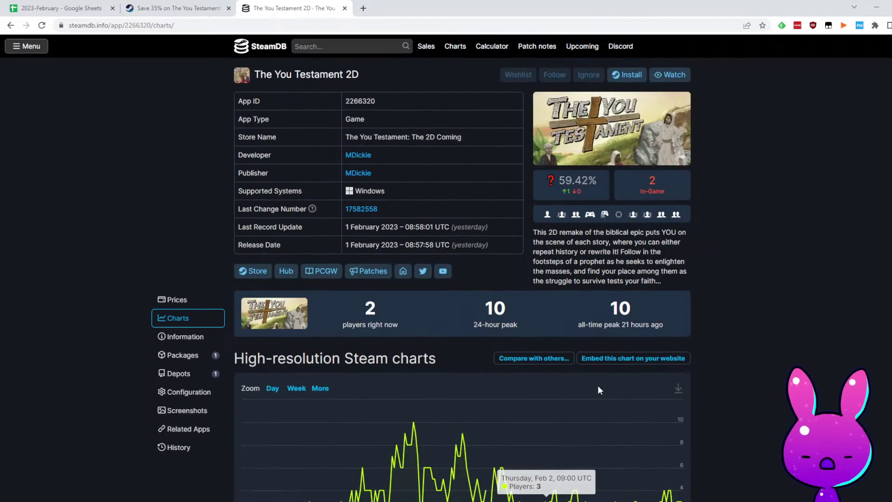
pyautogui.scroll(-15, 592, 388)
pyautogui.scroll(2, 669, 412)
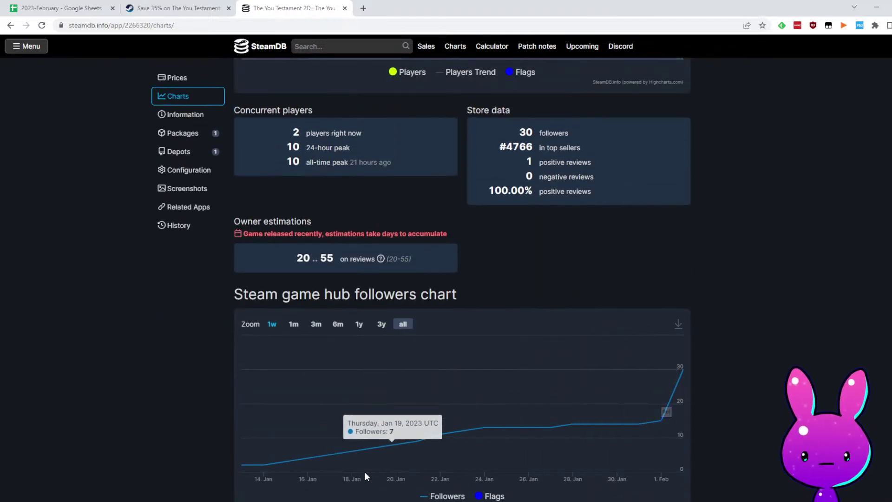
pyautogui.click(65, 8)
pyautogui.click(443, 341)
pyautogui.write('1')
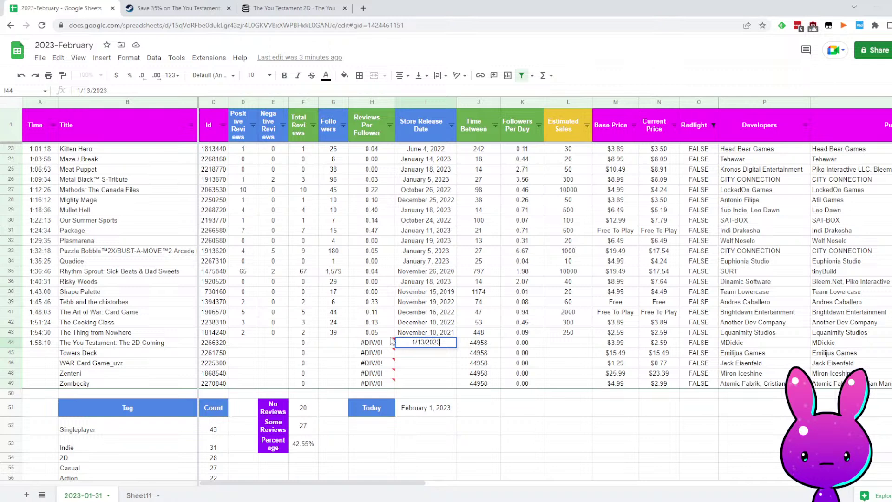
pyautogui.write('/13/2023')
# Look up the follower count on SteamDB, enter 30 as the game's followers in the spreadsheet, and check its followers per day
pyautogui.press('Left')
pyautogui.press('Left')
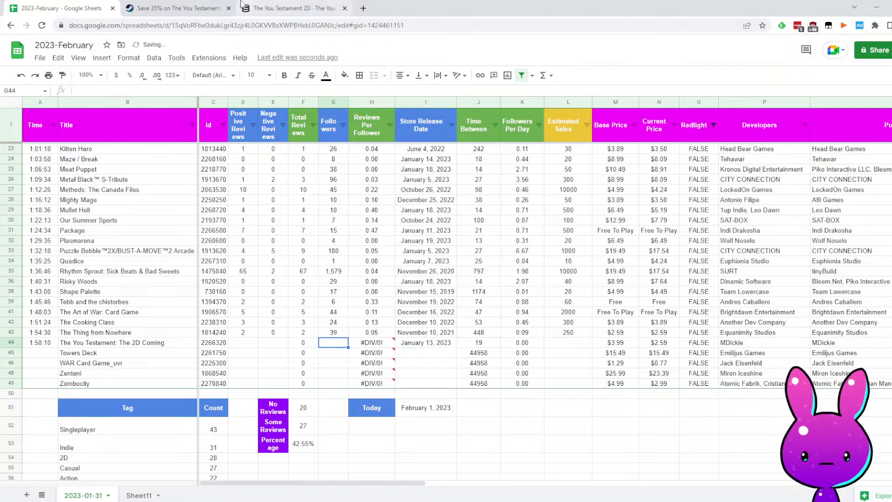
pyautogui.click(293, 8)
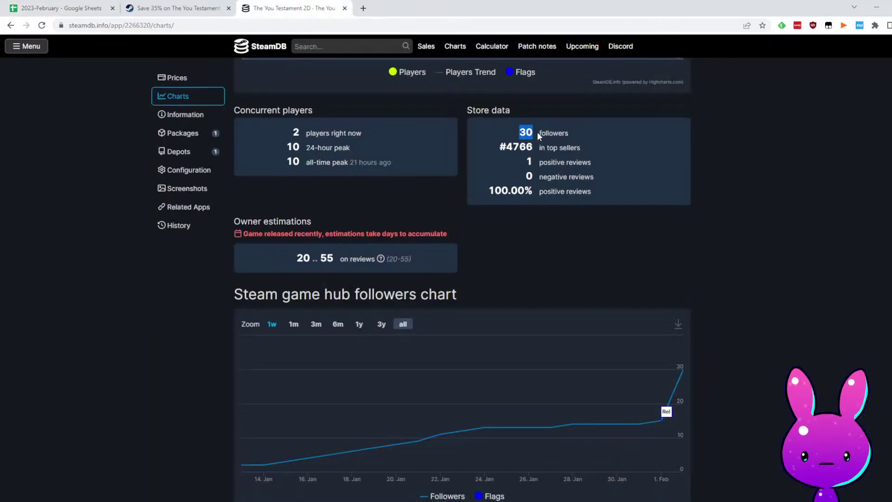
pyautogui.click(70, 8)
pyautogui.write('30')
pyautogui.click(553, 365)
pyautogui.click(527, 344)
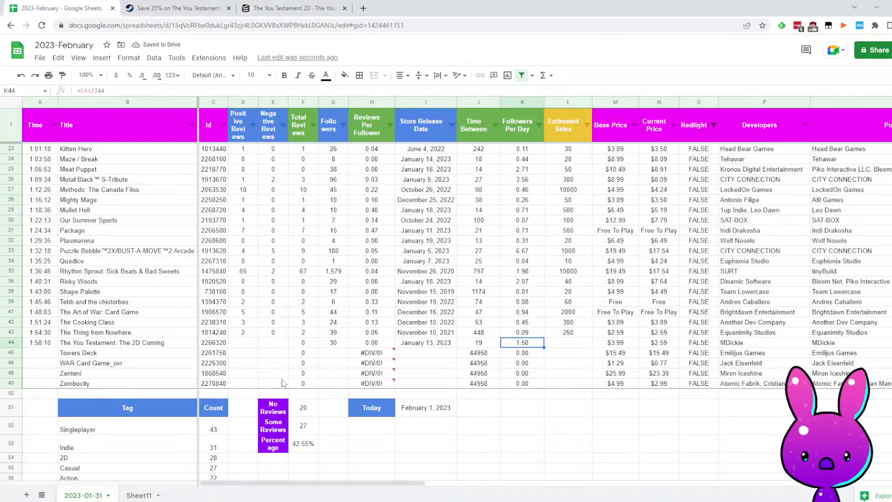
# Check the customer reviews on The You Testament: The 2D Coming's store page and enter 6 positive and 0 negative reviews in its spreadsheet row
pyautogui.click(293, 8)
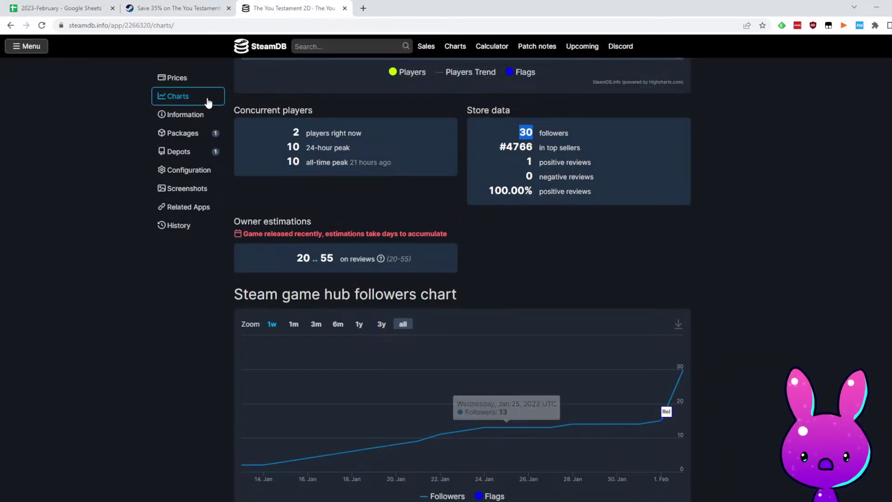
pyautogui.click(97, 8)
pyautogui.click(159, 7)
pyautogui.scroll(-20, 407, 284)
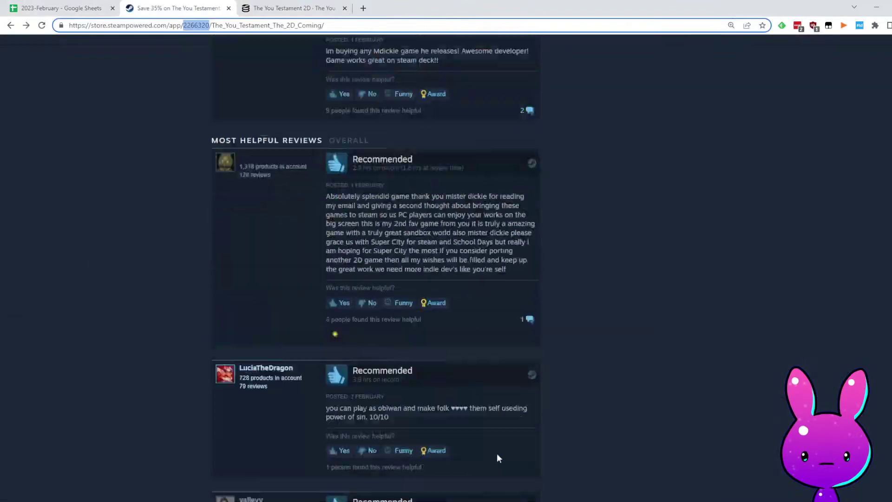
pyautogui.scroll(-4, 514, 285)
pyautogui.scroll(-12, 514, 284)
pyautogui.click(79, 4)
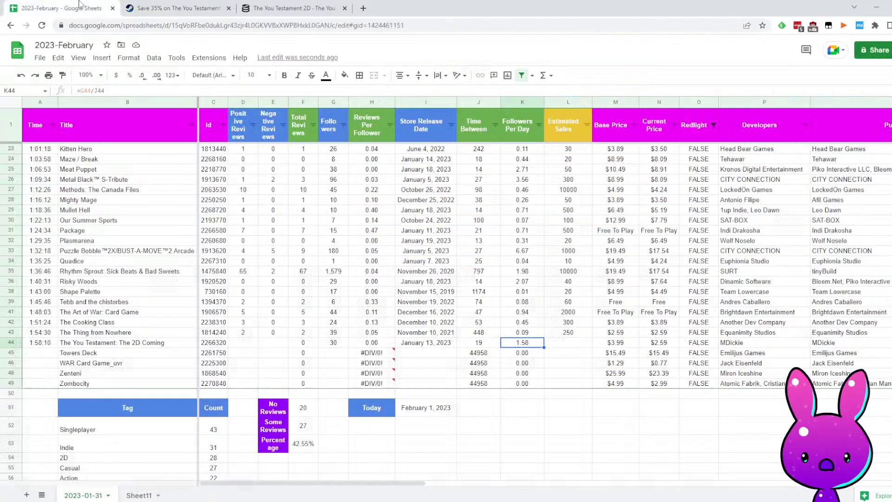
pyautogui.press('Left')
pyautogui.press('Left')
pyautogui.press('Left')
pyautogui.press('Left')
pyautogui.press('Left')
pyautogui.press('Left')
pyautogui.press('Left')
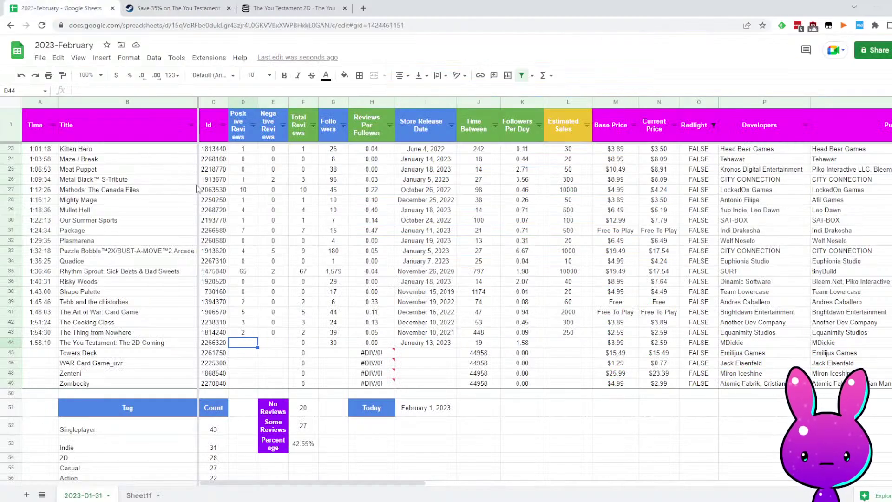
pyautogui.write('6')
pyautogui.press('Tab')
pyautogui.write('0')
pyautogui.press('Tab')
# Enter 2500 as the estimated sales of The You Testament: The 2D Coming
pyautogui.press('Tab')
pyautogui.press('Tab')
pyautogui.press('Tab')
pyautogui.press('Tab')
pyautogui.press('Tab')
pyautogui.press('Tab')
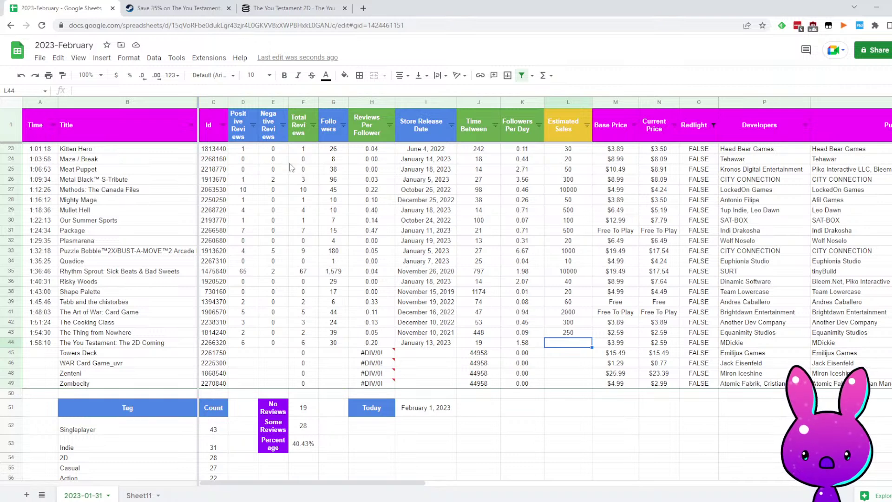
pyautogui.press('Return')
# Recheck the figures in The You Testament: The 2D Coming's row and set its estimated sales to 1200
pyautogui.press('Up')
pyautogui.press('Left')
pyautogui.press('Left')
pyautogui.press('Left')
pyautogui.press('Left')
pyautogui.press('Left')
pyautogui.press('Left')
pyautogui.press('Left')
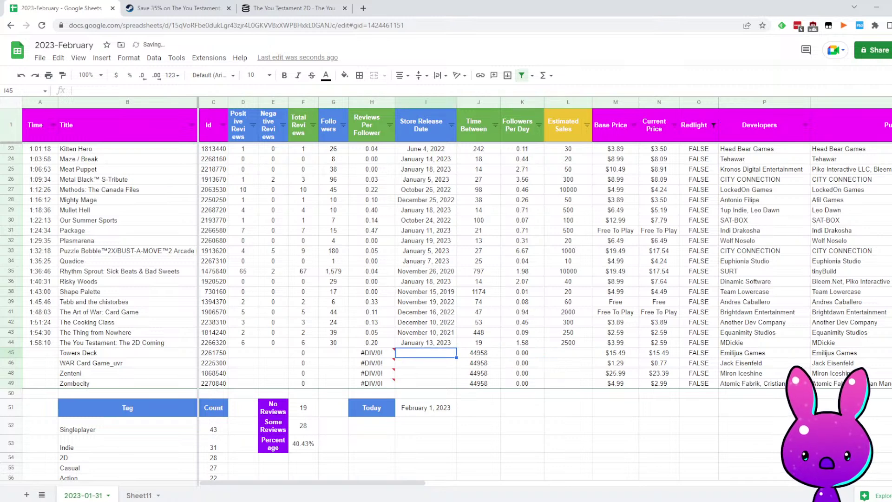
pyautogui.press('Right')
pyautogui.press('Left')
pyautogui.press('Left')
pyautogui.press('Right')
pyautogui.press('Right')
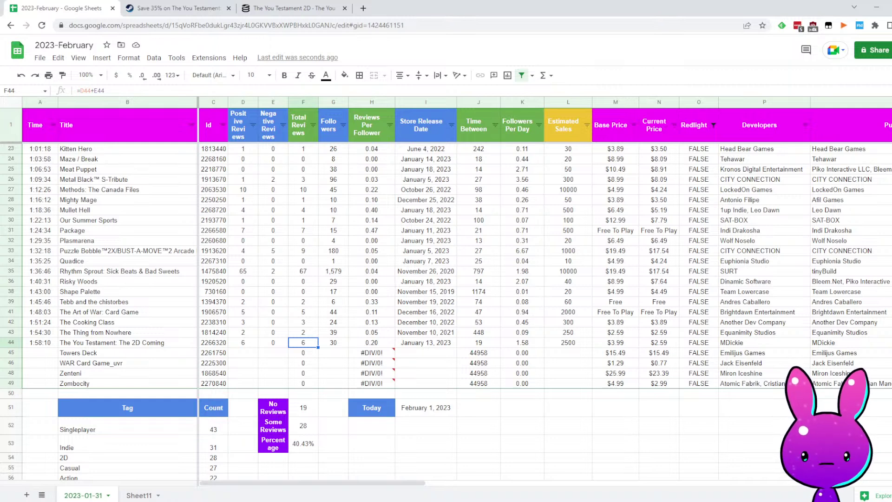
pyautogui.press('Right')
pyautogui.press('Right')
pyautogui.press('Right')
pyautogui.press('Right')
pyautogui.press('Right')
pyautogui.press('Right')
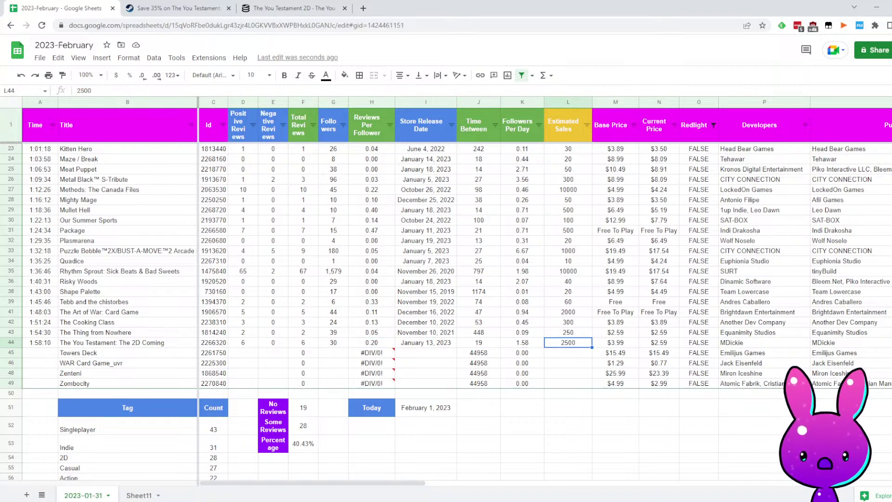
pyautogui.write('1200')
pyautogui.press('Return')
# Enter 2:01:58 as the time for Towers Deck in the next spreadsheet row
pyautogui.press('Left')
pyautogui.press('Left')
pyautogui.press('Left')
pyautogui.press('Left')
pyautogui.press('Left')
pyautogui.press('Left')
pyautogui.press('Left')
pyautogui.press('Left')
pyautogui.press('Left')
pyautogui.press('Left')
pyautogui.press('Left')
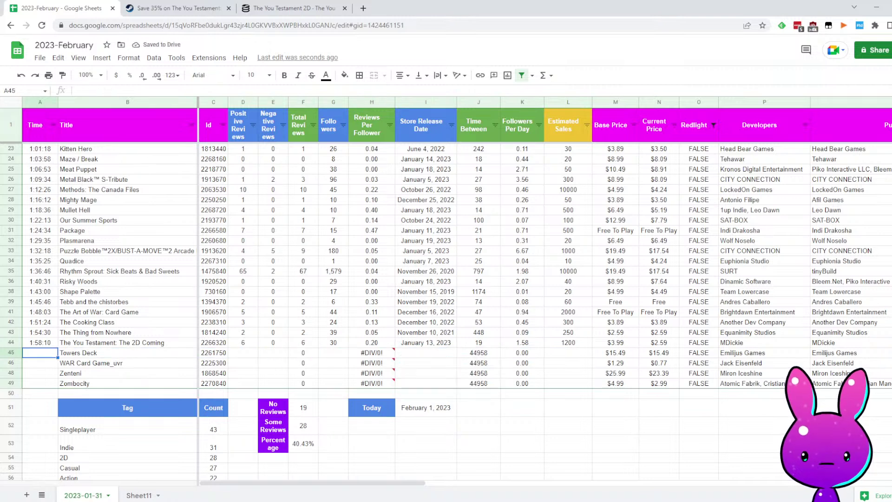
pyautogui.write('2:01:58')
pyautogui.press('Tab')
pyautogui.press('Tab')
pyautogui.press('Tab')
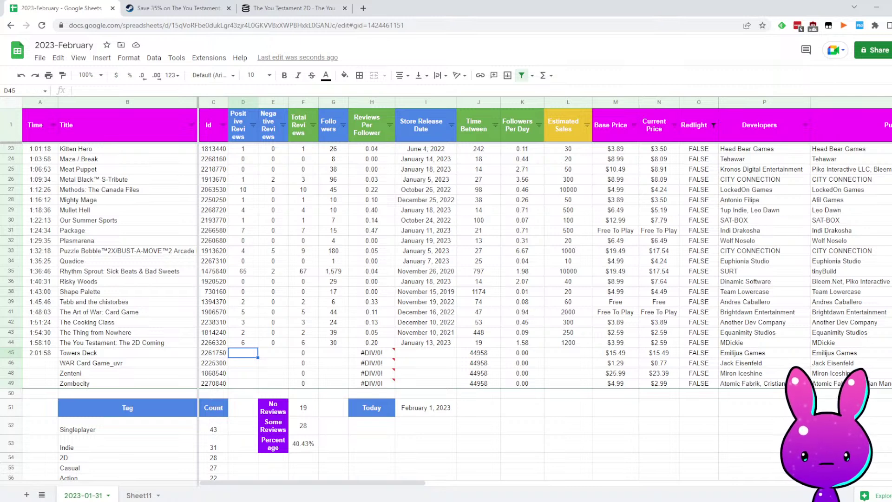
# Load the Steam store page for app ID 2261750 by replacing the ID in the current store address
pyautogui.click(123, 5)
pyautogui.doubleClick(200, 25)
pyautogui.write('2261750')
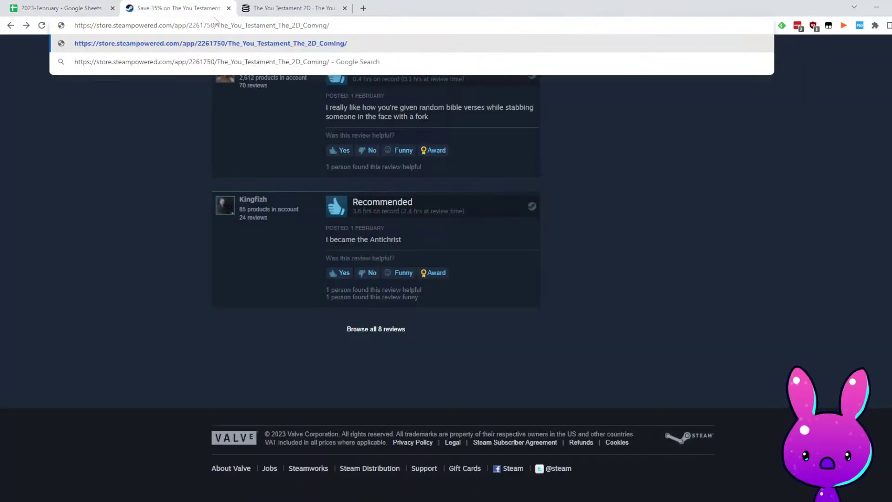
pyautogui.press('Return')
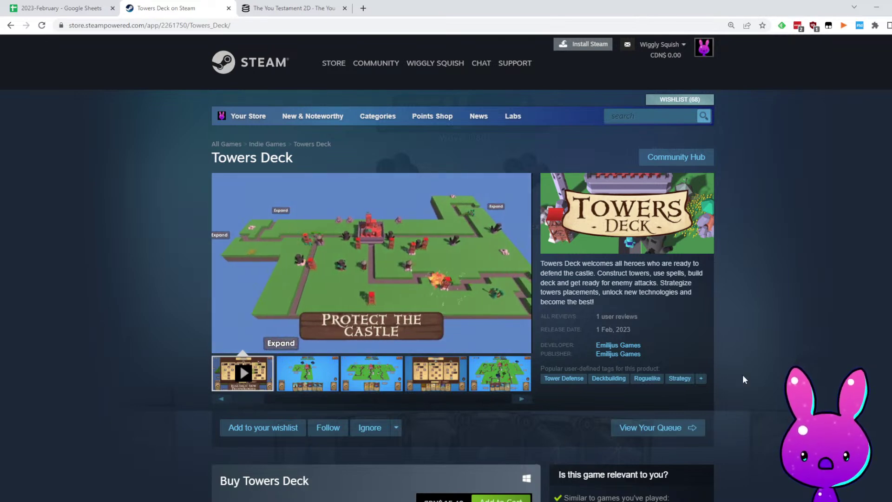
# View a Towers Deck screenshot, remove the language filter from its customer reviews, and read the reviews
pyautogui.rightClick(519, 382)
pyautogui.click(695, 317)
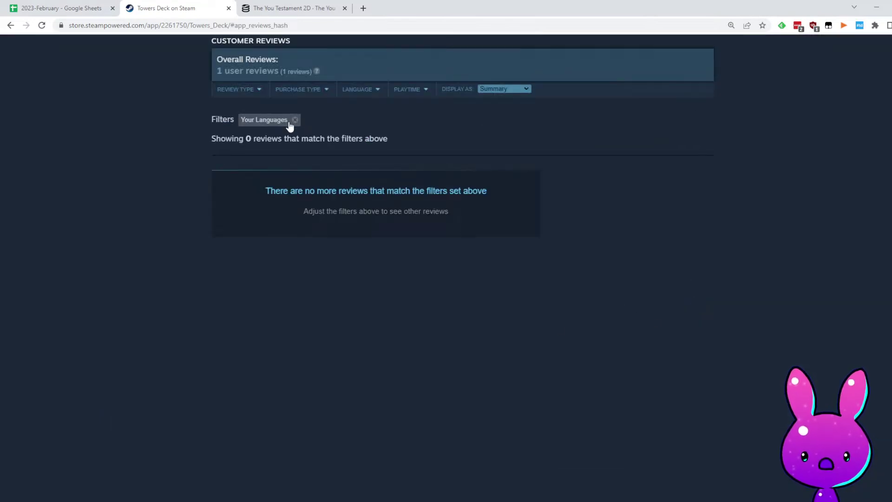
pyautogui.click(296, 119)
pyautogui.scroll(3, 421, 314)
pyautogui.moveTo(314, 365); pyautogui.dragTo(442, 370)
pyautogui.click(511, 351)
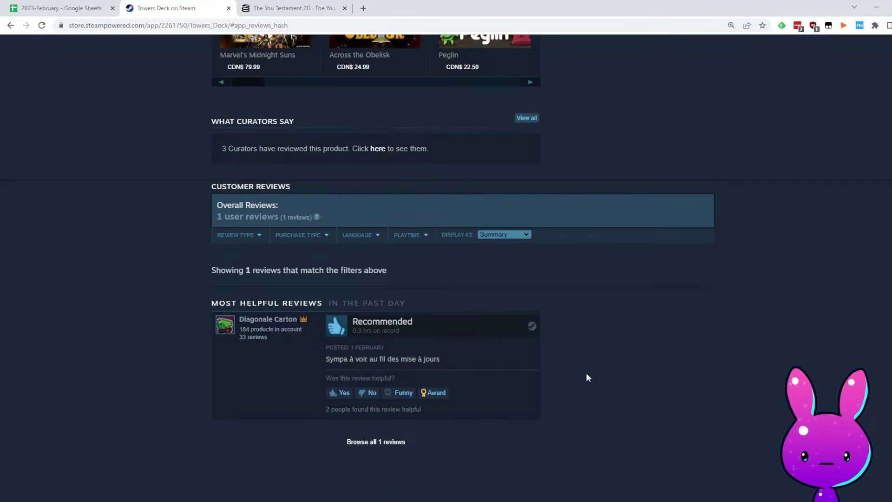
# Load the SteamDB charts page for app ID 2261750, taking the ID from the store page's address
pyautogui.scroll(20, 550, 311)
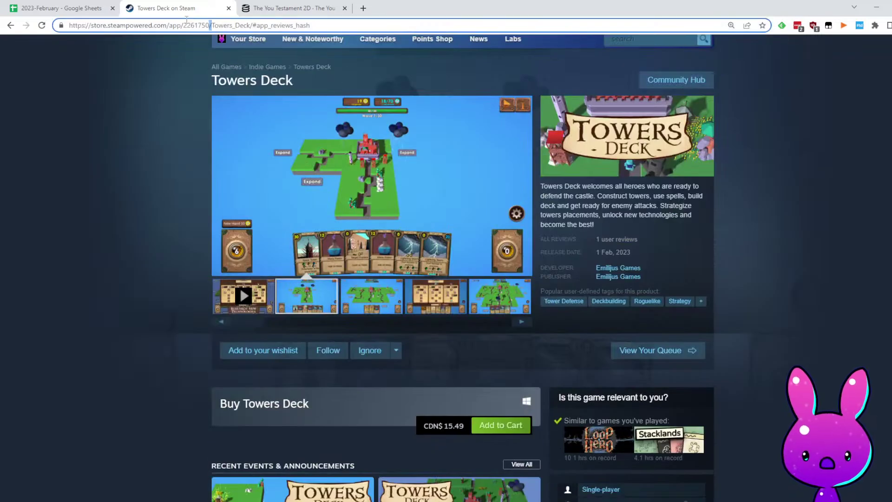
pyautogui.hotkey('ctrl', 'Tab')
pyautogui.click(154, 23)
pyautogui.write('https://steamdb.info/app/2261750/charts/')
pyautogui.press('Return')
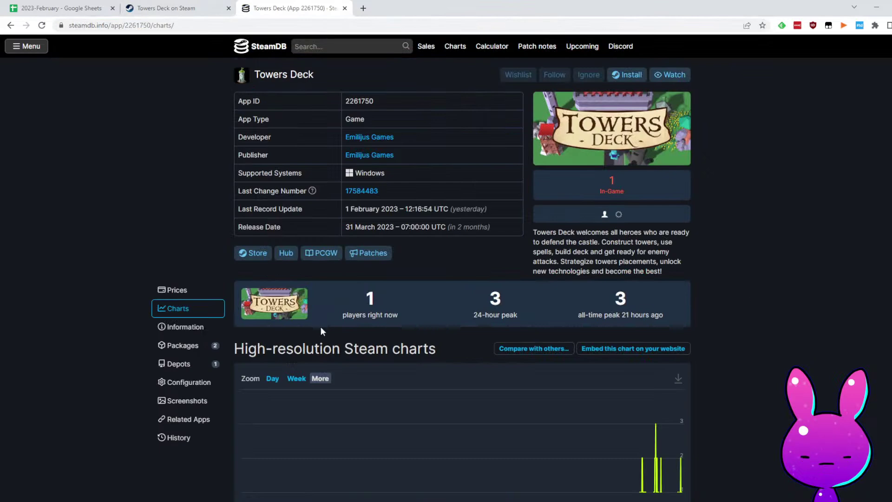
# Find the start of the SteamDB followers chart and enter January 10, 2023 as Towers Deck's store release date
pyautogui.click(408, 307)
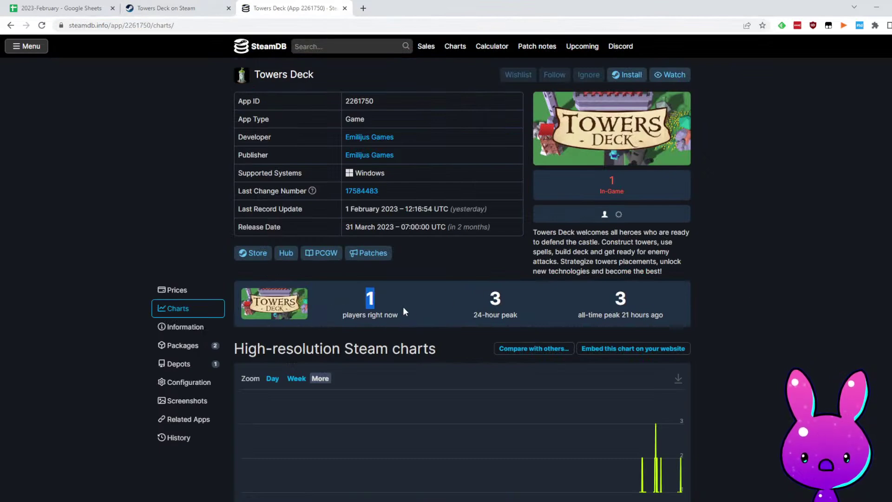
pyautogui.scroll(-18, 488, 298)
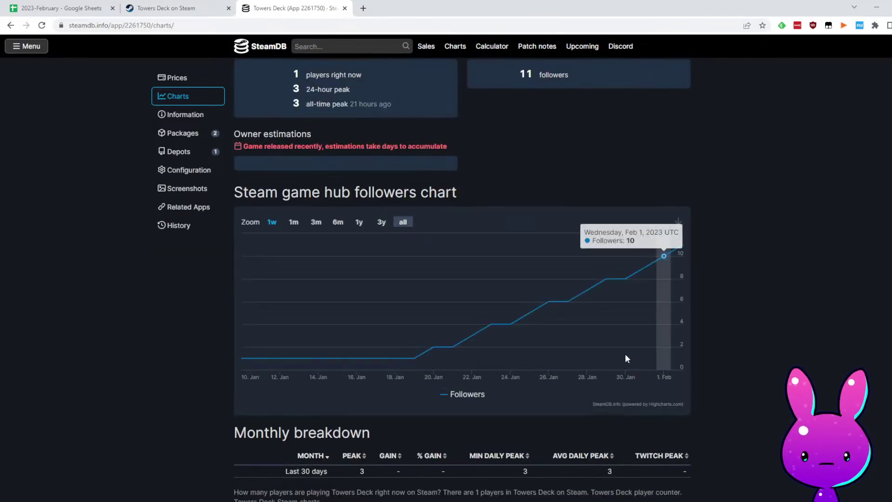
pyautogui.click(77, 9)
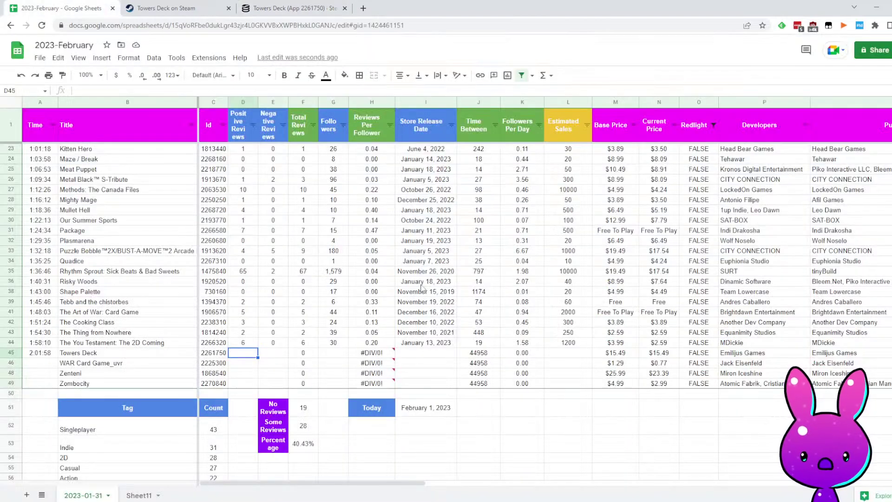
pyautogui.click(430, 353)
pyautogui.write('1/10/')
pyautogui.press('Return')
# Look up the follower count on SteamDB and enter 11 as Towers Deck's followers in the spreadsheet
pyautogui.press('Up')
pyautogui.press('Left')
pyautogui.press('Left')
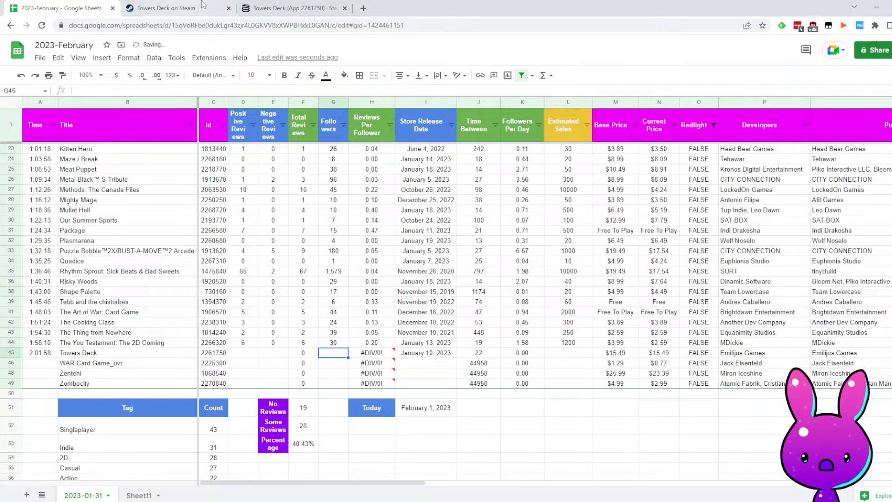
pyautogui.click(288, 8)
pyautogui.scroll(4, 390, 308)
pyautogui.click(74, 4)
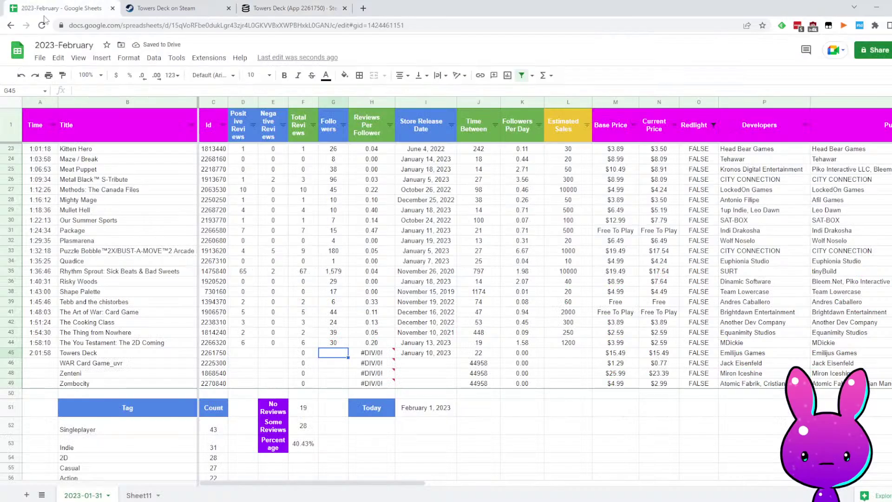
pyautogui.write('11')
# Enter 1 positive review and 0 negative reviews for Towers Deck
pyautogui.press('Left')
pyautogui.press('Left')
pyautogui.press('Left')
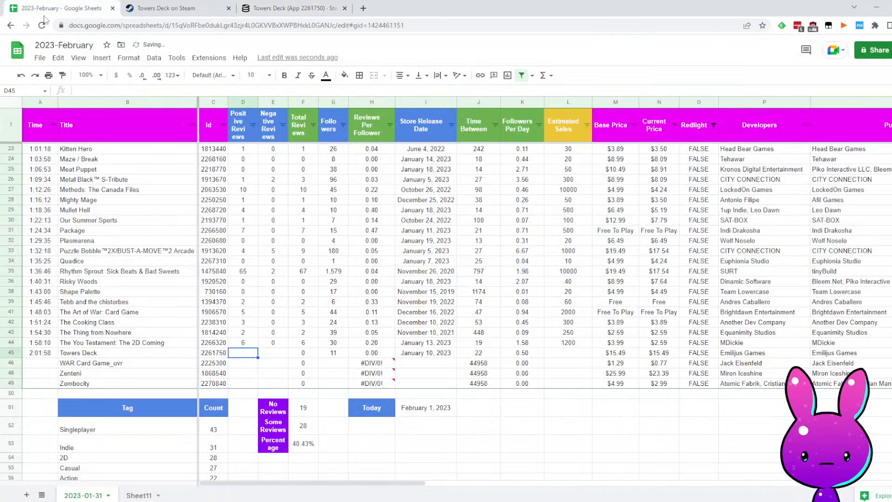
pyautogui.press('Tab')
pyautogui.write('0')
# Enter 60 as Towers Deck's estimated sales
pyautogui.press('Tab')
pyautogui.press('Tab')
pyautogui.press('Tab')
pyautogui.press('Tab')
pyautogui.press('Tab')
pyautogui.press('Tab')
pyautogui.press('Tab')
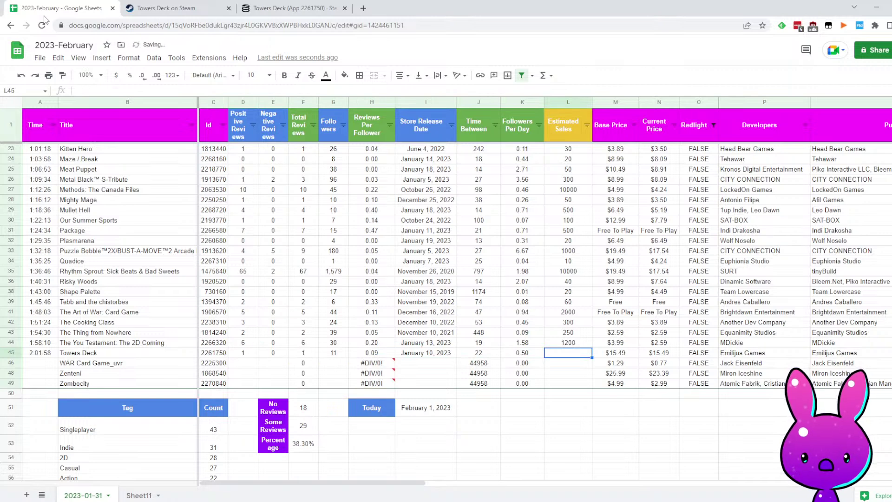
pyautogui.write('60')
pyautogui.press('Return')
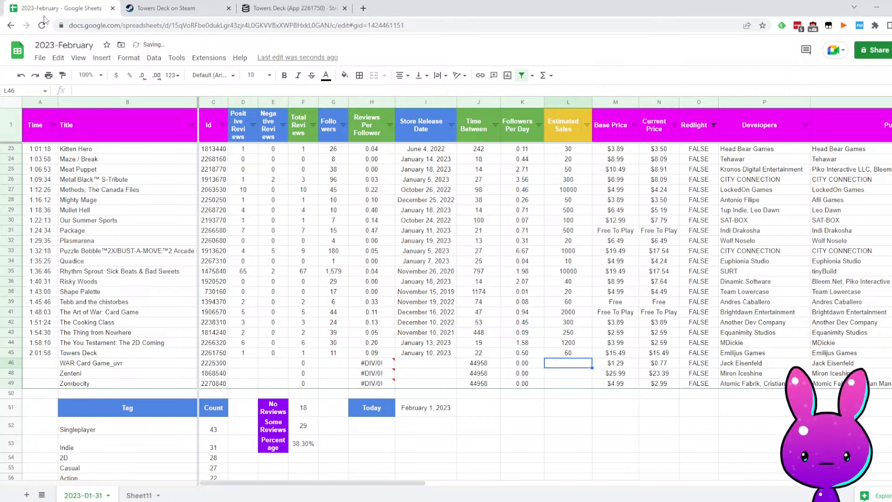
# Enter 2:03:31 as the time for WAR Card Game_uvr in the next spreadsheet row
pyautogui.press('Left')
pyautogui.press('Left')
pyautogui.press('Left')
pyautogui.press('Left')
pyautogui.press('Left')
pyautogui.press('Left')
pyautogui.press('Left')
pyautogui.press('Left')
pyautogui.press('Left')
pyautogui.press('Left')
pyautogui.press('Left')
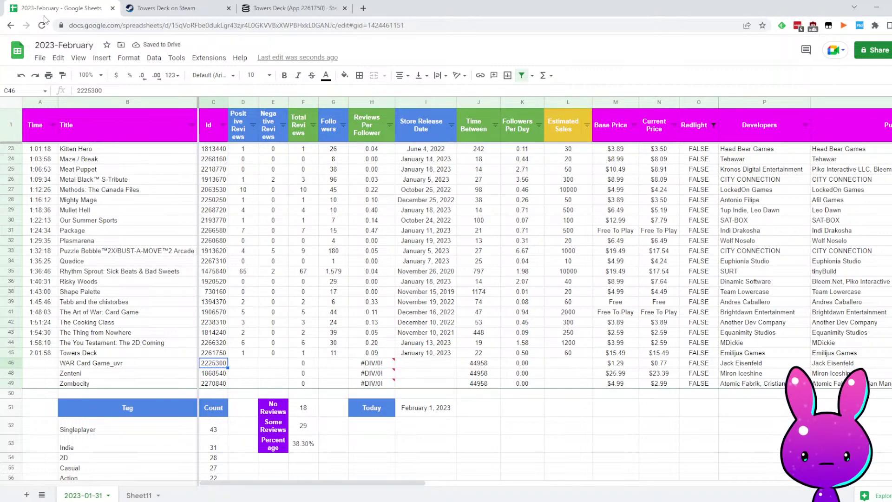
pyautogui.write('2:03:31')
pyautogui.press('Tab')
pyautogui.press('Tab')
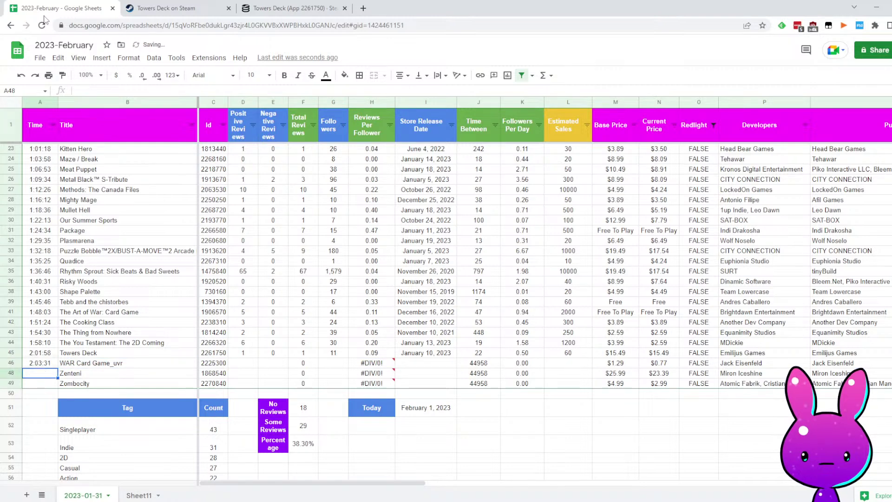
pyautogui.press('Tab')
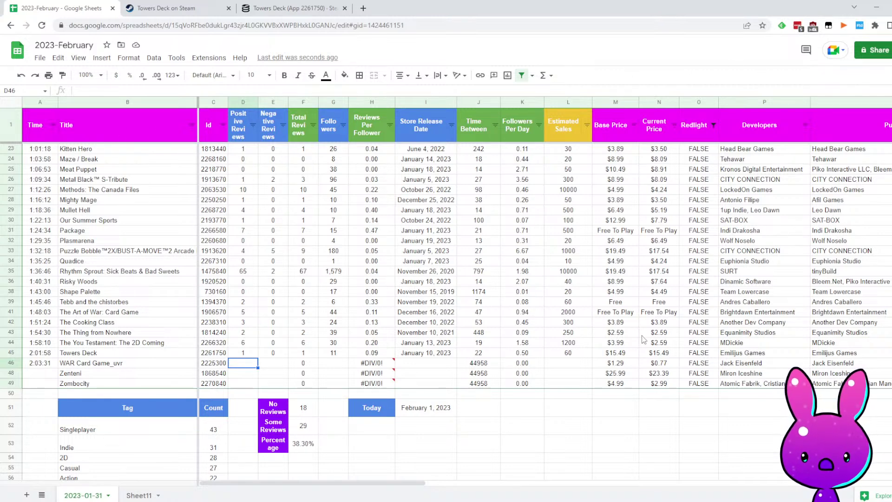
# Look across WAR Card Game_uvr's row at its prices and developer
pyautogui.press('Right')
pyautogui.press('Right')
pyautogui.press('Right')
pyautogui.press('Right')
pyautogui.press('Right')
pyautogui.press('Right')
pyautogui.press('Right')
pyautogui.press('Right')
pyautogui.press('Right')
pyautogui.press('Right')
pyautogui.press('Right')
pyautogui.press('Right')
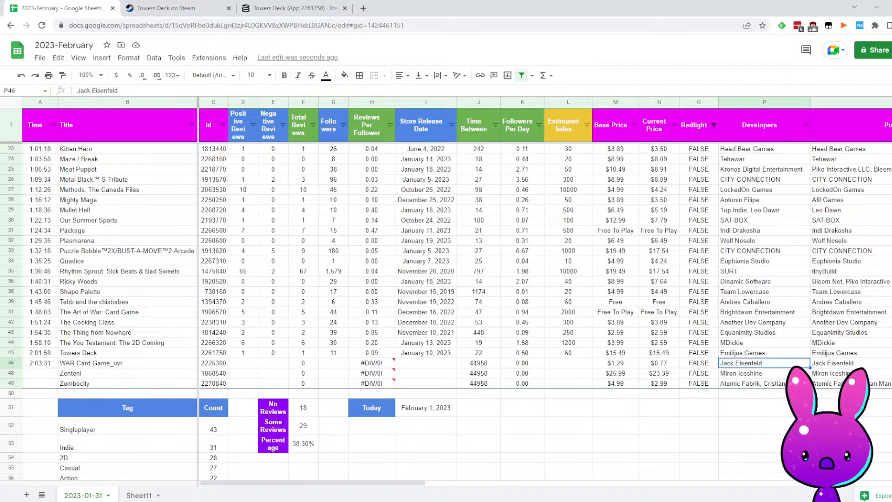
# Load the Steam store page for app ID 2225300, removing the reviews anchor from its address
pyautogui.click(184, 3)
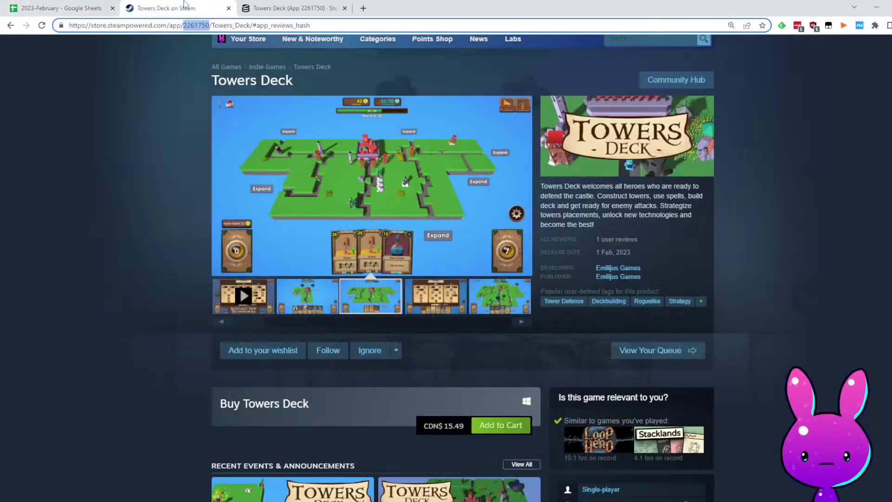
pyautogui.write('2225300')
pyautogui.press('Return')
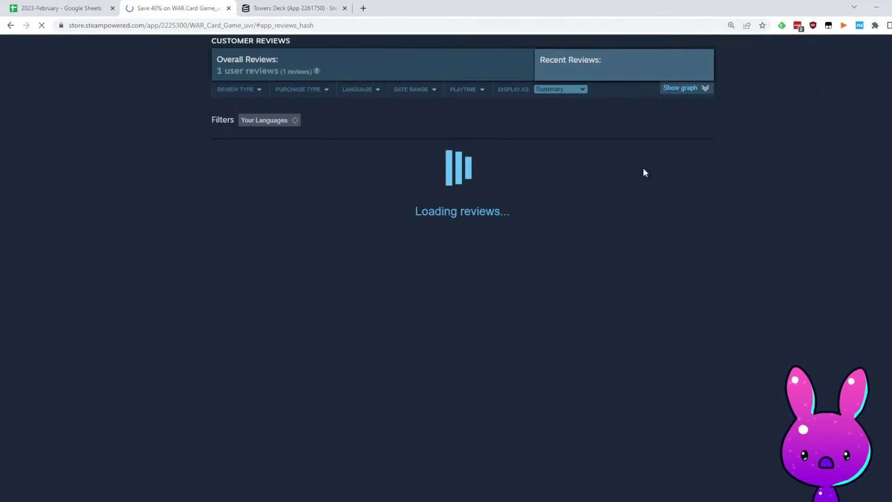
pyautogui.moveTo(252, 25); pyautogui.dragTo(516, 33)
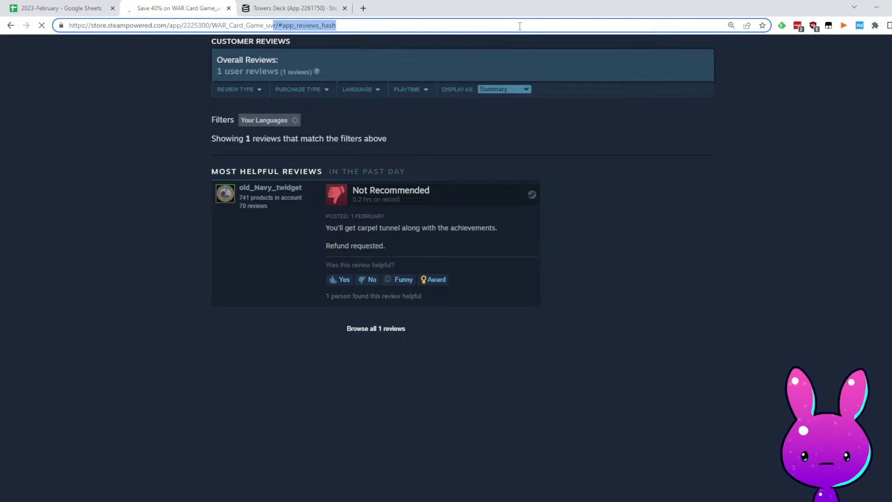
pyautogui.press('BackSpace')
pyautogui.press('Return')
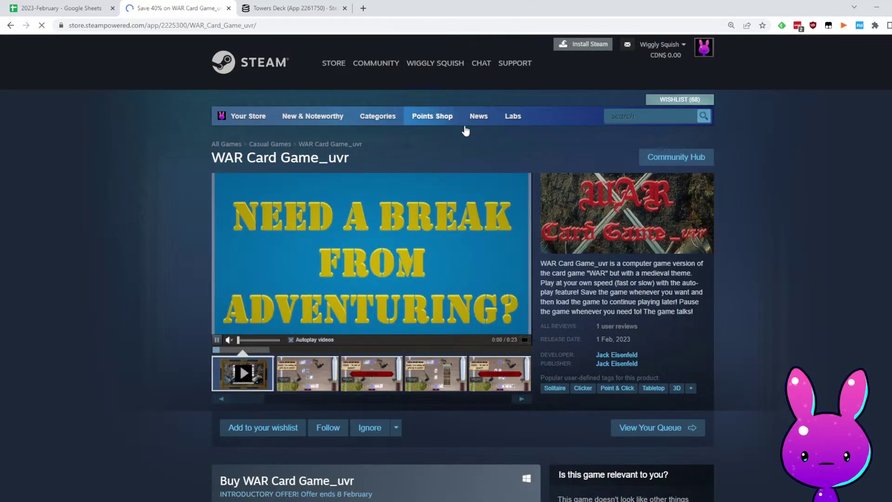
# Read WAR Card Game_uvr's store description and skip ahead in its trailer
pyautogui.moveTo(625, 264); pyautogui.dragTo(703, 263)
pyautogui.moveTo(555, 273); pyautogui.dragTo(687, 274)
pyautogui.click(655, 296)
pyautogui.moveTo(567, 282); pyautogui.dragTo(663, 285)
pyautogui.click(669, 288)
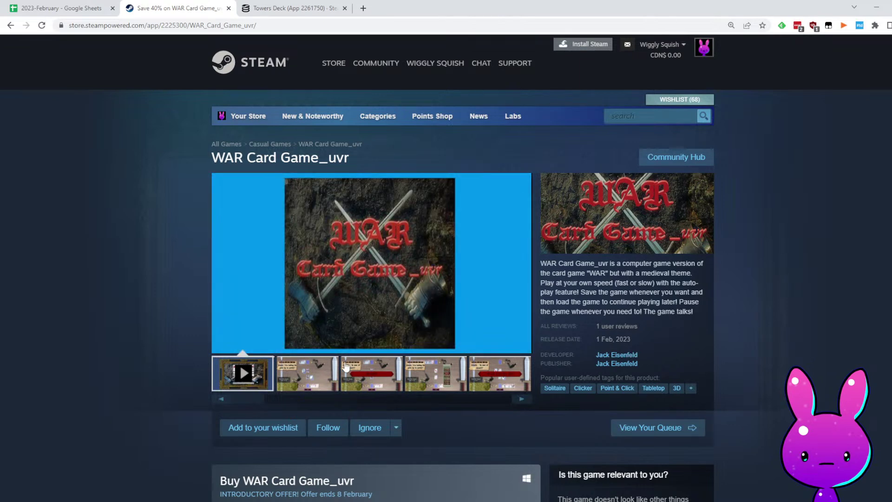
pyautogui.click(298, 350)
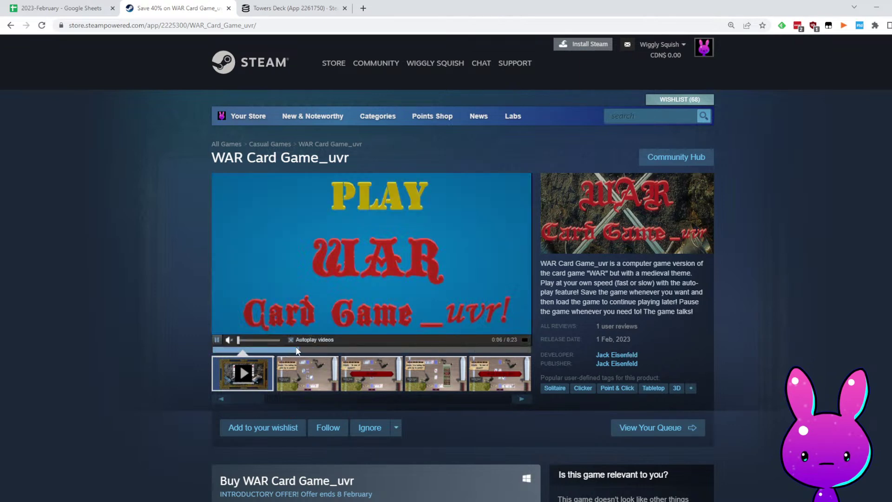
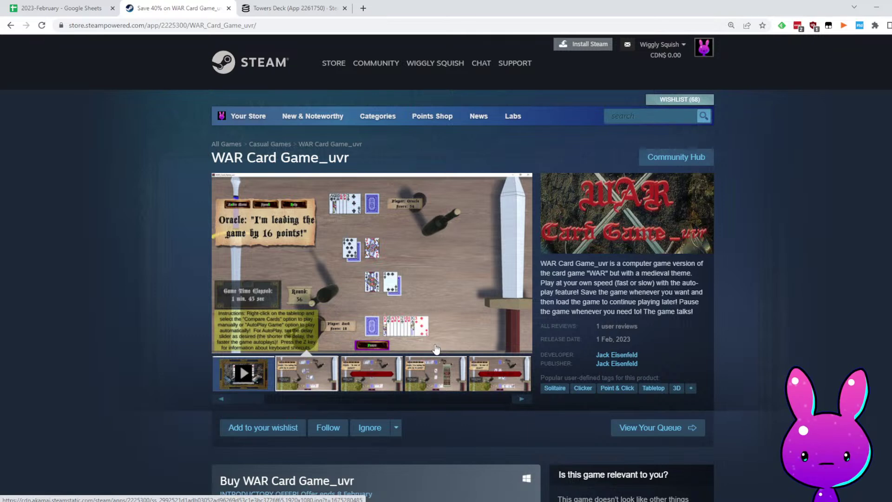
# Load the SteamDB charts page for app ID 2225300, removing the extra slash from its address
pyautogui.moveTo(160, 26); pyautogui.dragTo(189, 26)
pyautogui.hotkey('ctrl', 'c')
pyautogui.click(288, 8)
pyautogui.doubleClick(162, 25)
pyautogui.hotkey('ctrl', 'v')
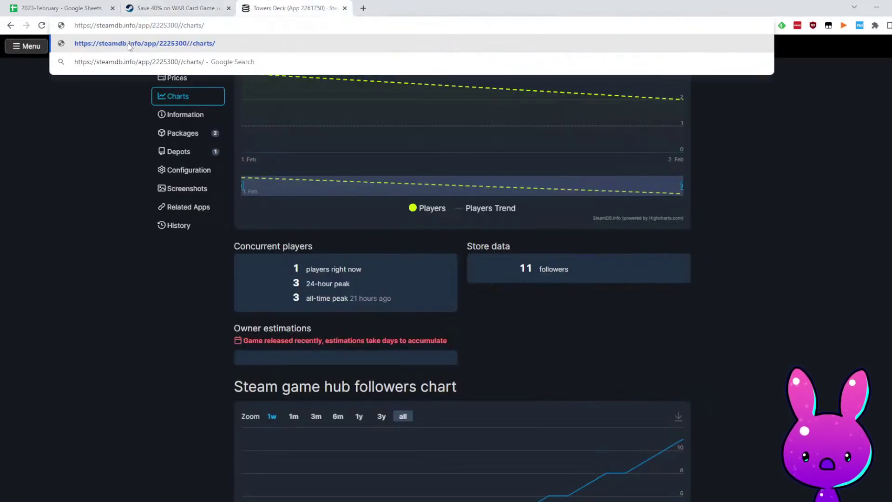
pyautogui.press('Return')
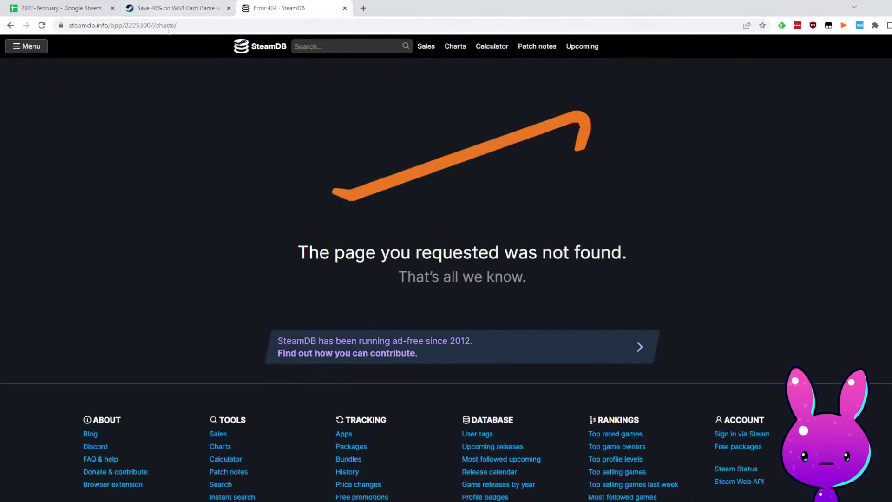
pyautogui.click(151, 27)
pyautogui.click(180, 33)
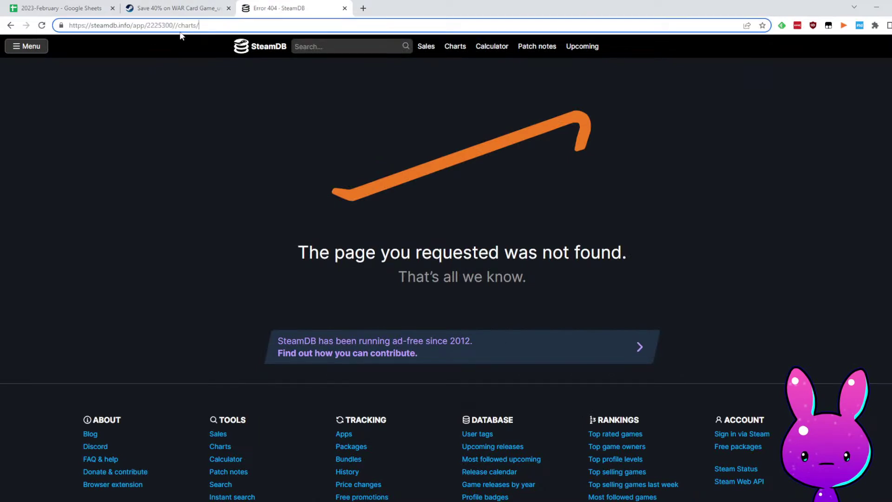
pyautogui.press('BackSpace')
pyautogui.press('Return')
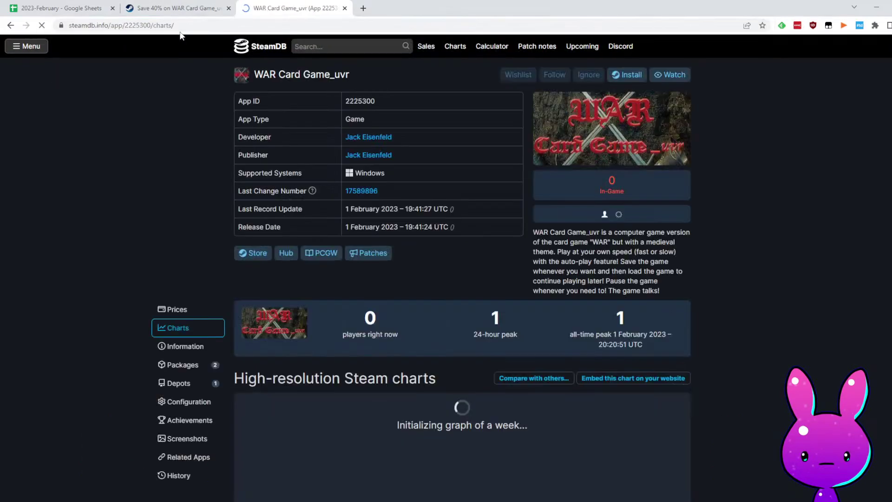
# Check WAR Card Game_uvr's player charts and the start of its game hub followers chart
pyautogui.scroll(-7, 460, 218)
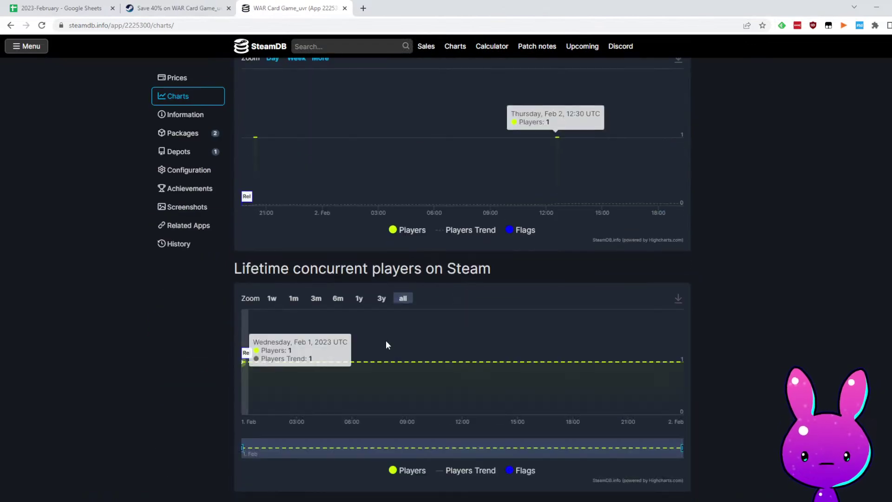
pyautogui.scroll(5, 398, 349)
pyautogui.doubleClick(495, 222)
pyautogui.scroll(-10, 532, 261)
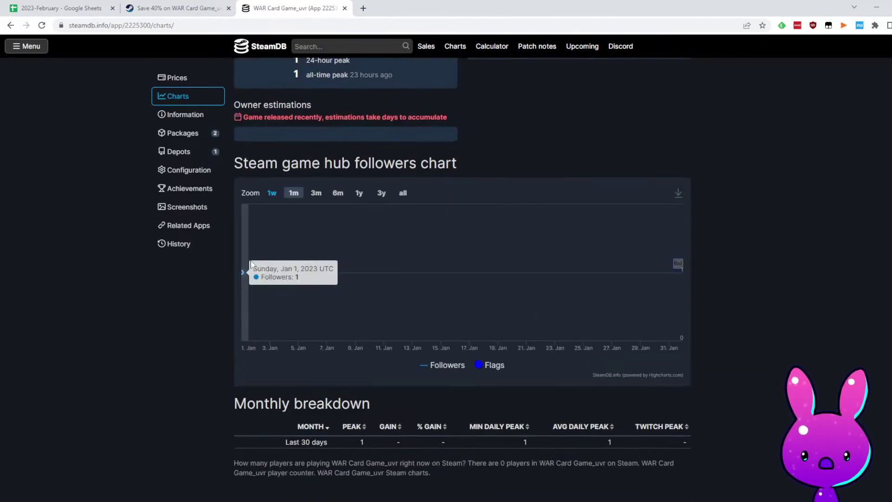
# Enter 1/1/2023 as the store release date for WAR Card Game_uvr in the 2023-February spreadsheet
pyautogui.click(60, 8)
pyautogui.click(445, 358)
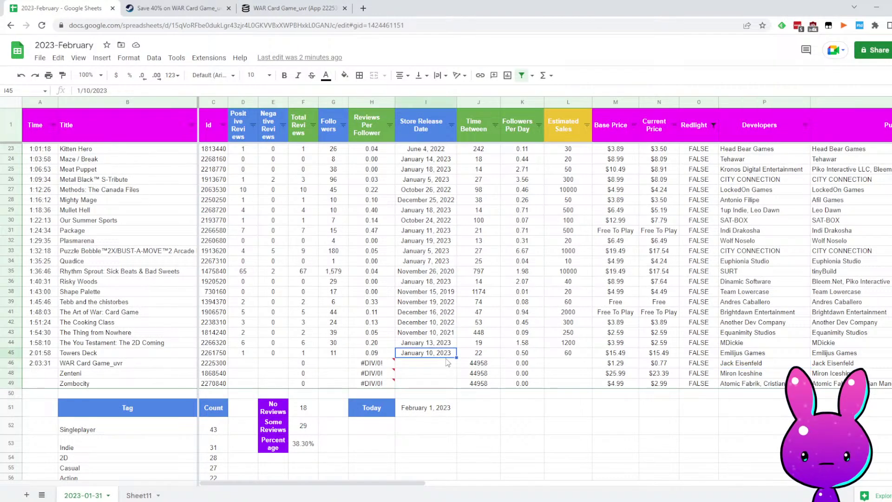
pyautogui.click(444, 376)
pyautogui.press('Up')
pyautogui.write('1/')
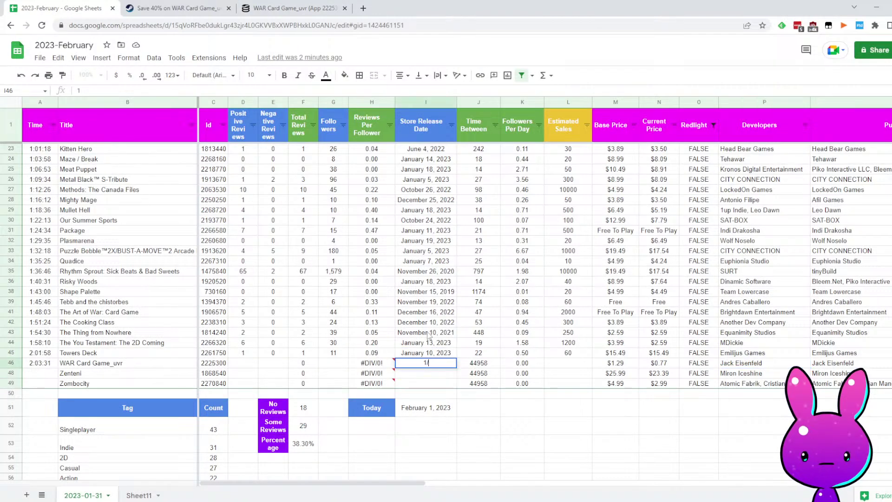
pyautogui.write('1/2023')
pyautogui.press('Return')
# Record 1 follower, 0 positive reviews and 1 negative review in WAR Card Game_uvr's row
pyautogui.press('Up')
pyautogui.press('Left')
pyautogui.press('Left')
pyautogui.press('Left')
pyautogui.press('Right')
pyautogui.write('1')
pyautogui.press('Left')
pyautogui.press('Left')
pyautogui.press('Left')
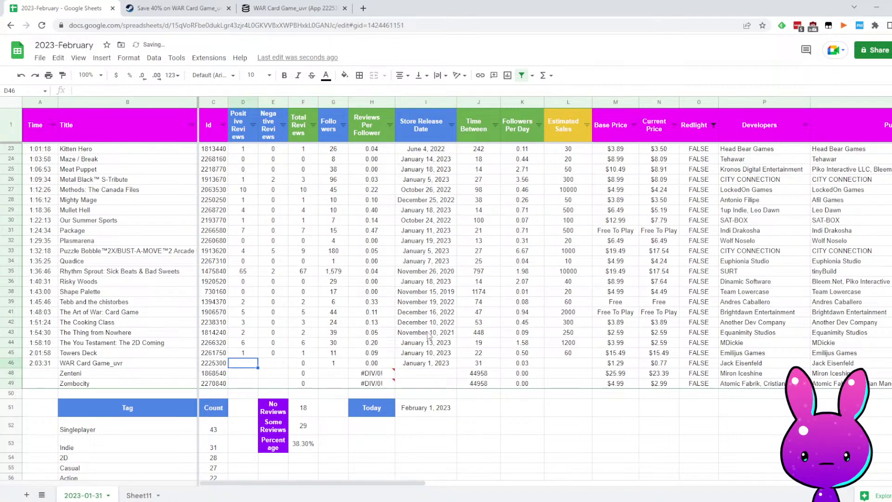
pyautogui.write('0')
pyautogui.press('Right')
pyautogui.write('1')
# Enter 10 as the estimated sales for WAR Card Game_uvr
pyautogui.press('Right')
pyautogui.press('Right')
pyautogui.press('Right')
pyautogui.press('Right')
pyautogui.press('Right')
pyautogui.press('Right')
pyautogui.press('Right')
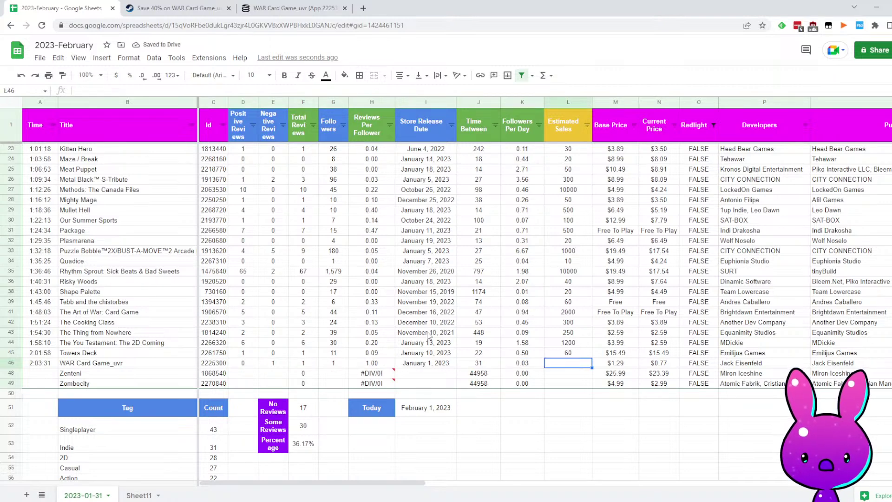
pyautogui.write('10')
pyautogui.press('Left')
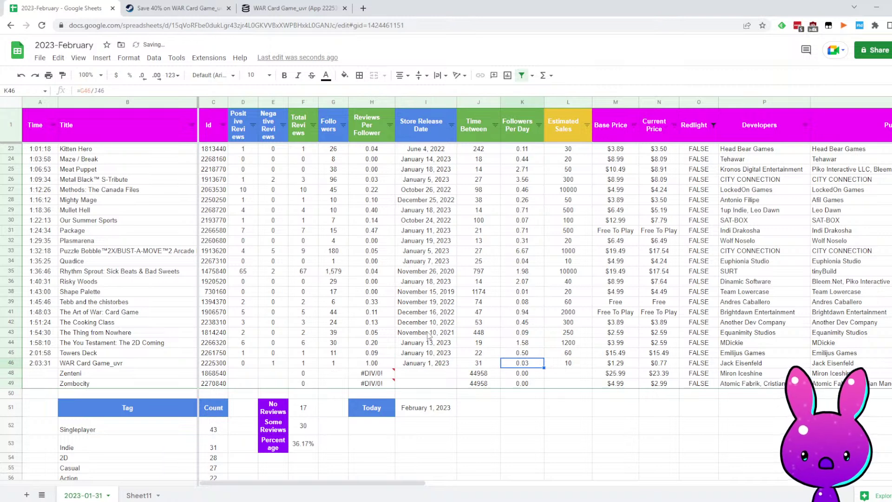
# Review WAR Card Game_uvr's filled-in row from its title across to its developer and back
pyautogui.press('Left')
pyautogui.press('Left')
pyautogui.press('Left')
pyautogui.press('Left')
pyautogui.press('Left')
pyautogui.press('Left')
pyautogui.press('Left')
pyautogui.press('Left')
pyautogui.press('Left')
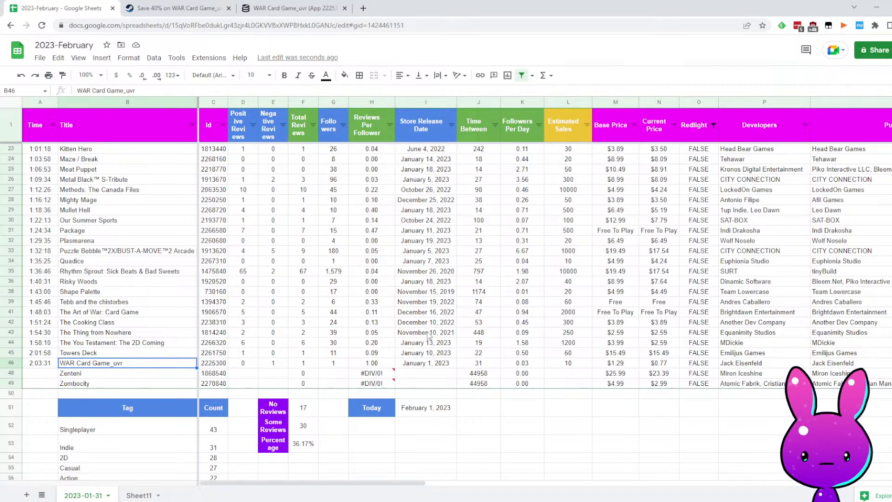
pyautogui.press('Right')
pyautogui.press('Right')
pyautogui.press('Right')
pyautogui.press('Right')
pyautogui.press('Right')
pyautogui.press('Right')
pyautogui.press('Right')
pyautogui.press('Right')
pyautogui.press('Right')
pyautogui.press('Right')
pyautogui.press('Right')
pyautogui.press('Right')
pyautogui.press('Right')
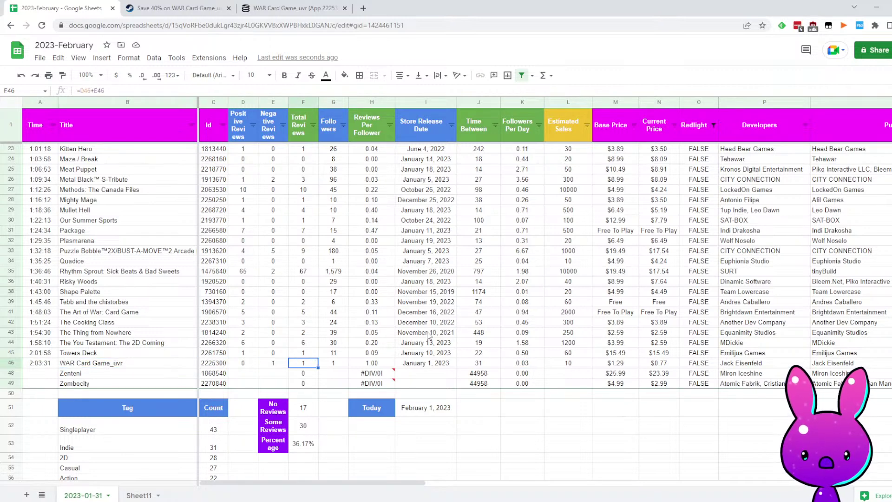
pyautogui.press('Right')
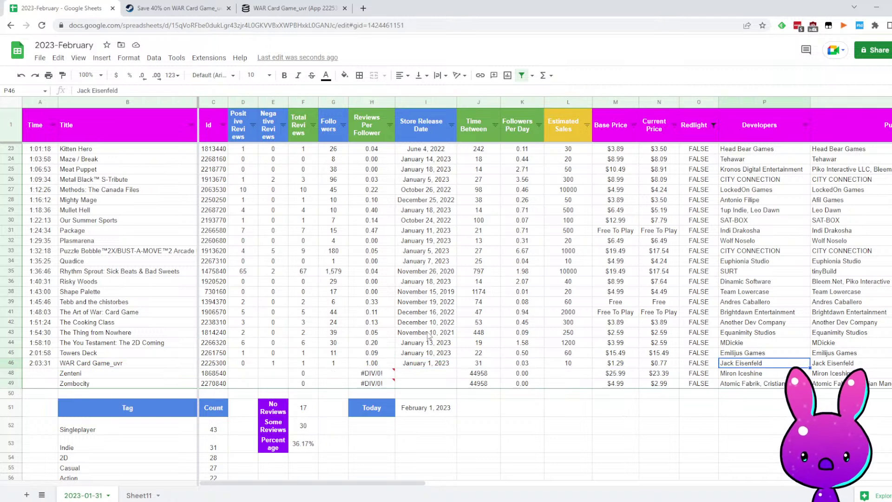
pyautogui.press('Left')
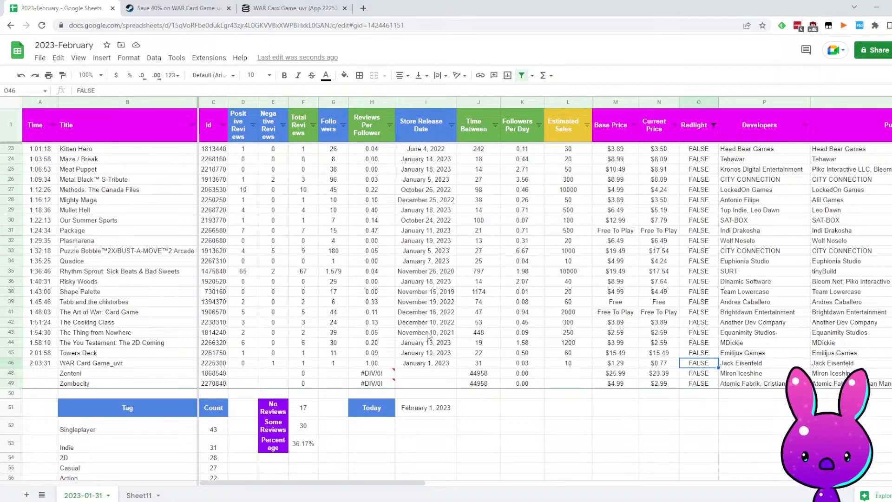
pyautogui.press('Left')
pyautogui.press('Left')
pyautogui.press('Left')
pyautogui.press('Left')
pyautogui.press('Left')
pyautogui.press('Left')
pyautogui.press('Left')
pyautogui.press('Left')
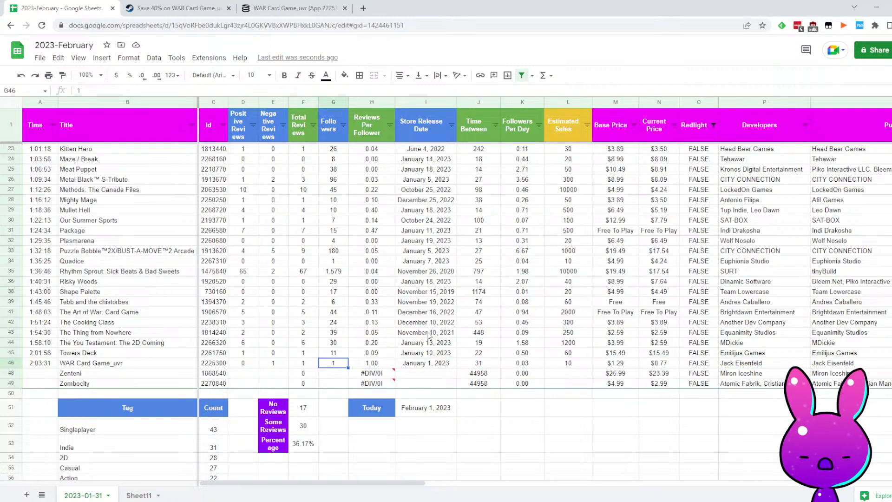
pyautogui.press('Left')
pyautogui.press('Left')
pyautogui.press('Left')
pyautogui.press('Left')
pyautogui.press('Left')
# Enter 2:05:49 as the time for Zenteni in the next visible spreadsheet row
pyautogui.press('Down')
pyautogui.press('Left')
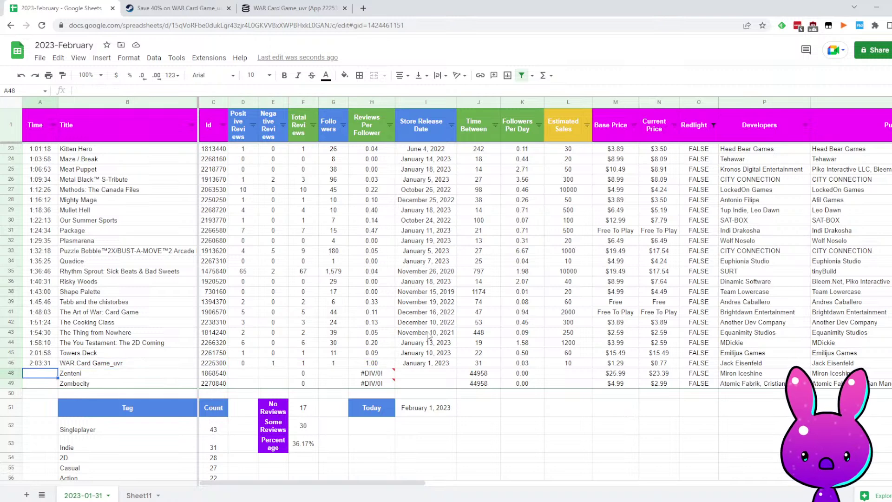
pyautogui.write('2:05:49')
pyautogui.press('Tab')
# Take Zenteni's ID from the spreadsheet and load the Steam store page for app ID 1868540
pyautogui.press('Tab')
pyautogui.press('Down')
pyautogui.press('Up')
pyautogui.press('Right')
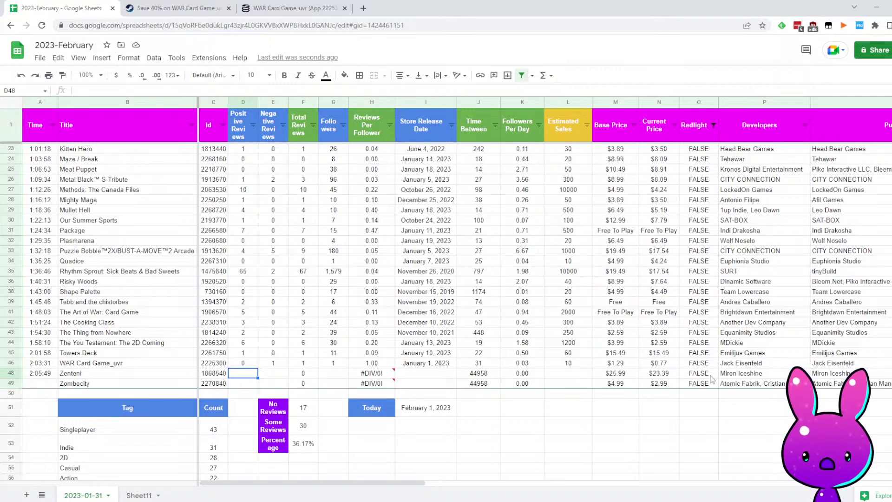
pyautogui.click(175, 7)
pyautogui.write('1868540')
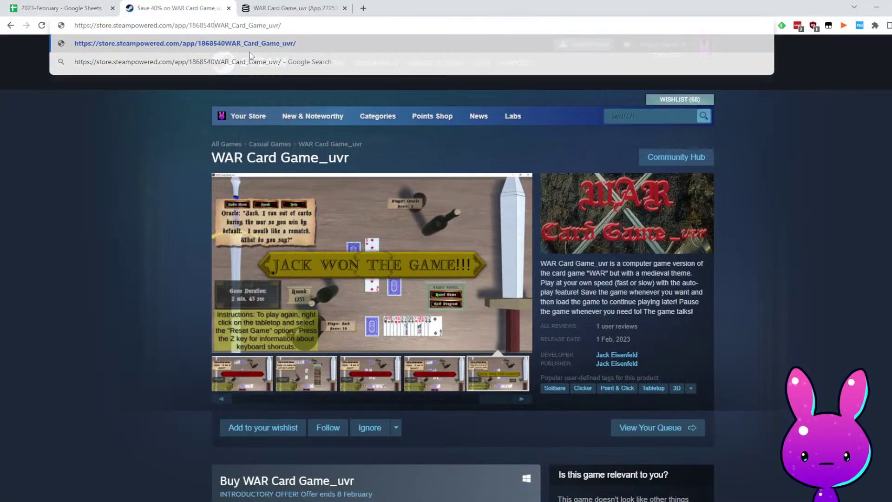
pyautogui.press('Return')
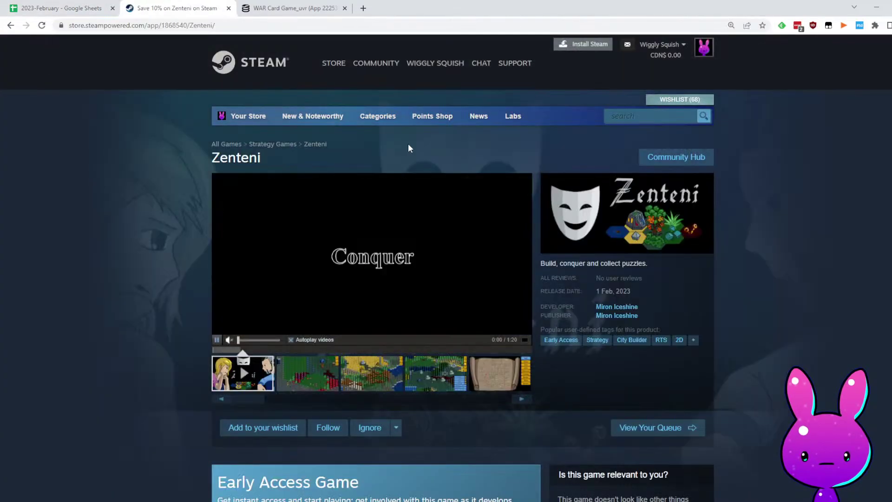
# Read Zenteni's short store description and watch its trailer full screen
pyautogui.moveTo(560, 263); pyautogui.dragTo(665, 261)
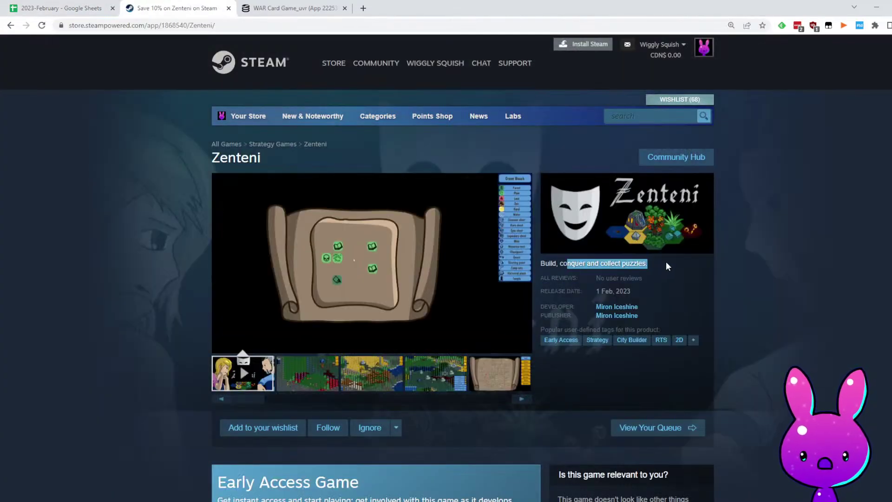
pyautogui.click(665, 262)
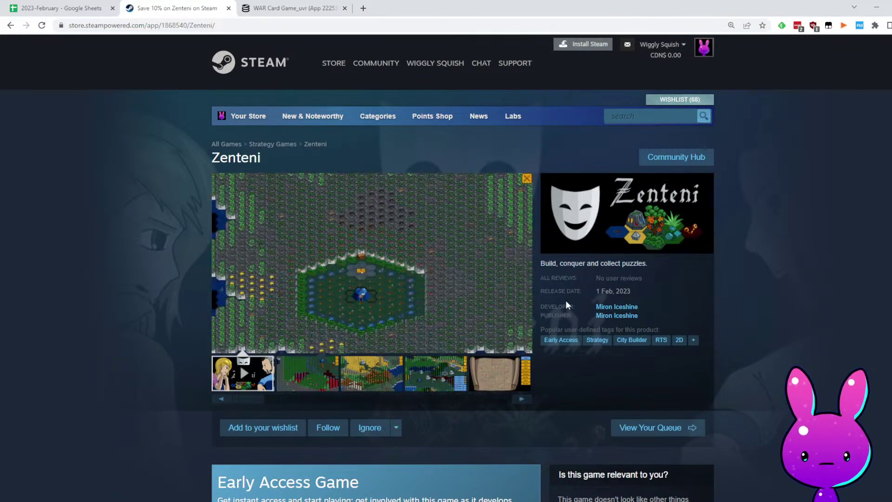
pyautogui.click(525, 340)
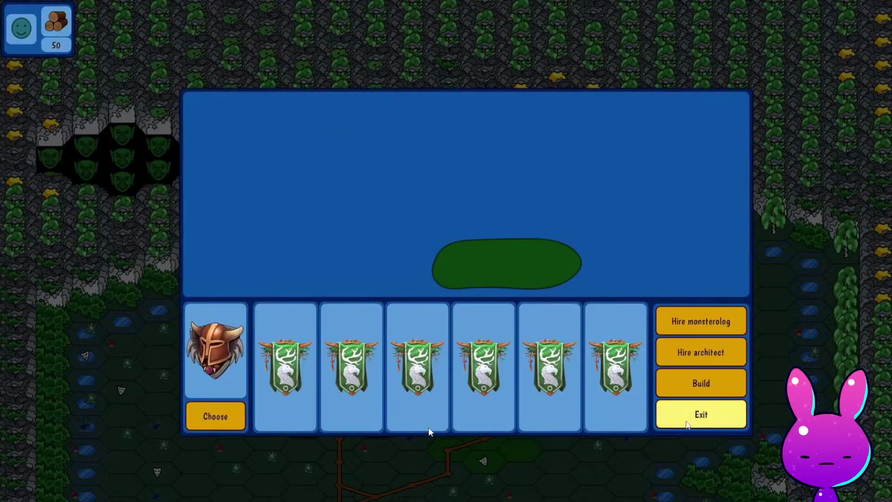
pyautogui.click(691, 418)
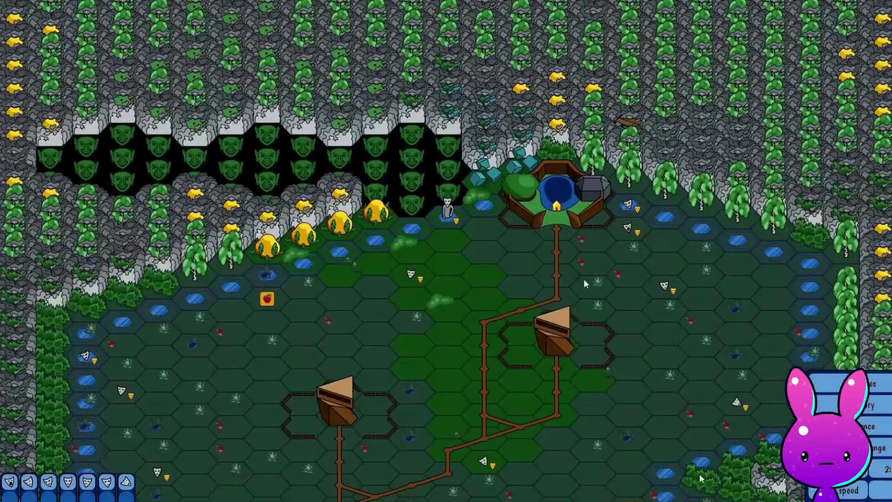
pyautogui.click(551, 201)
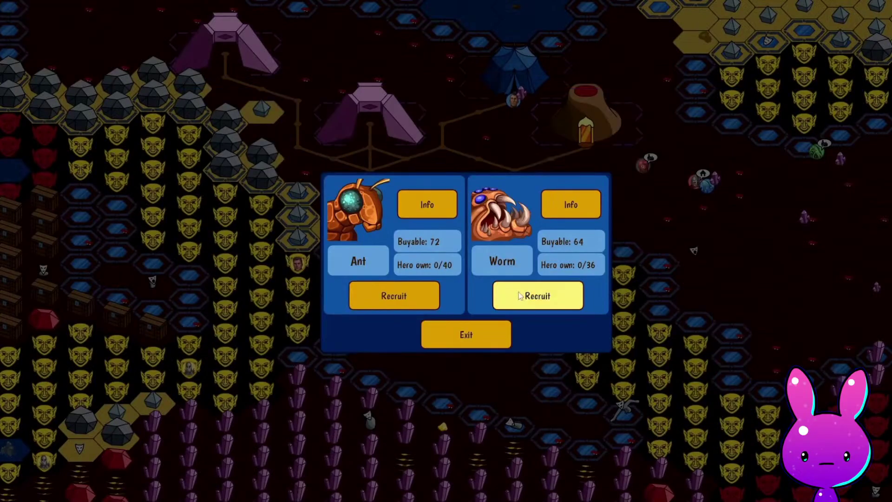
pyautogui.click(519, 295)
pyautogui.click(609, 348)
pyautogui.click(394, 296)
pyautogui.click(609, 348)
pyautogui.click(466, 335)
pyautogui.click(709, 406)
pyautogui.click(304, 263)
pyautogui.click(658, 388)
pyautogui.click(848, 490)
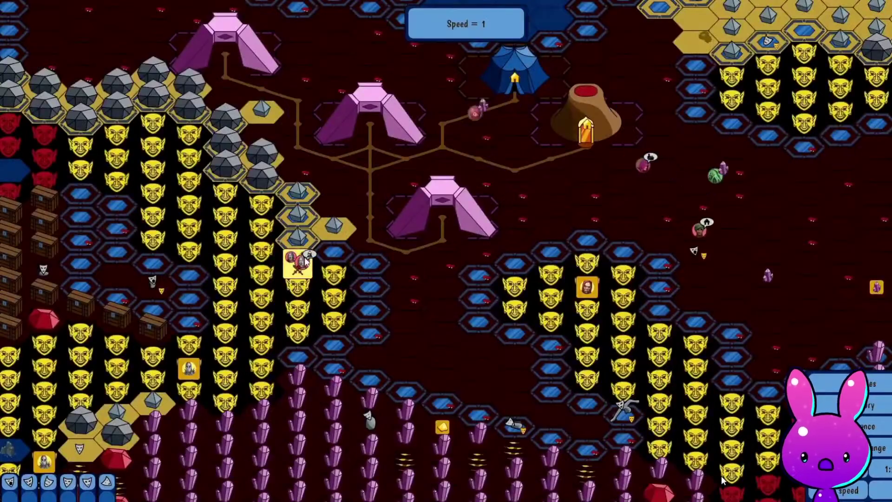
pyautogui.click(305, 258)
pyautogui.click(275, 388)
pyautogui.click(396, 339)
pyautogui.click(346, 156)
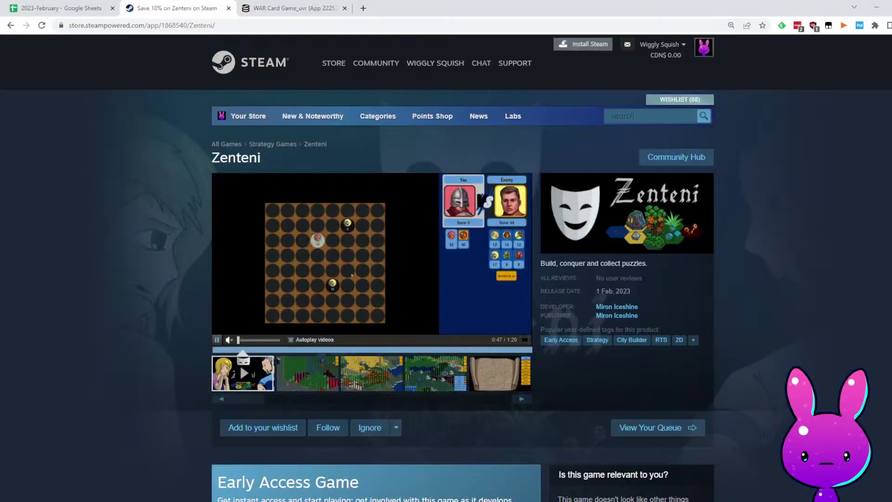
# Pause the trailer and read the opening lines of Zenteni's About This Game section
pyautogui.click(515, 328)
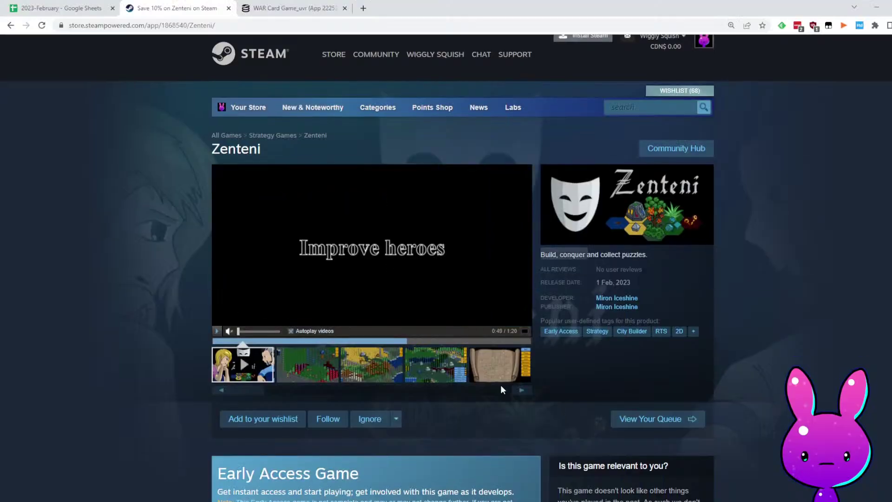
pyautogui.scroll(-13, 441, 355)
pyautogui.moveTo(205, 170); pyautogui.dragTo(321, 175)
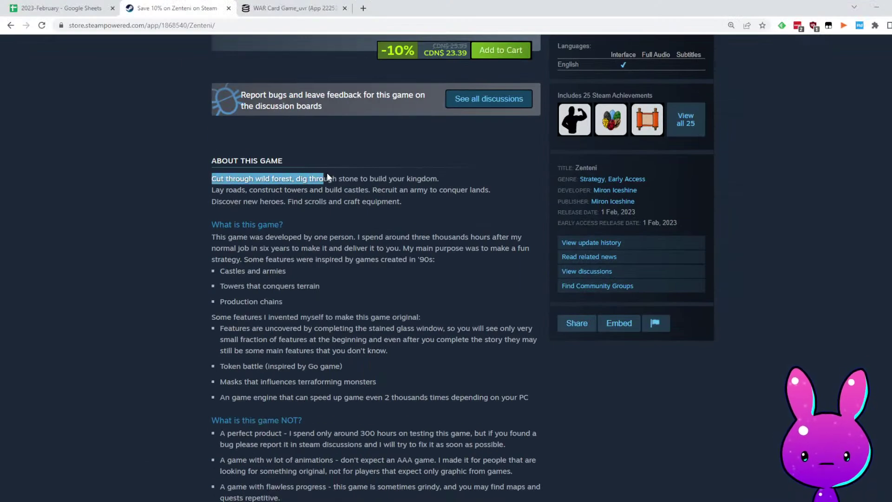
pyautogui.moveTo(224, 189); pyautogui.dragTo(367, 194)
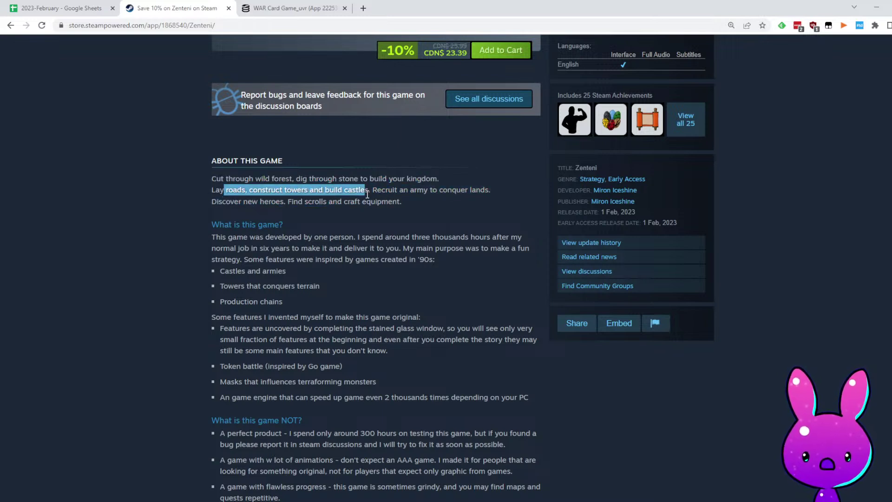
pyautogui.click(378, 195)
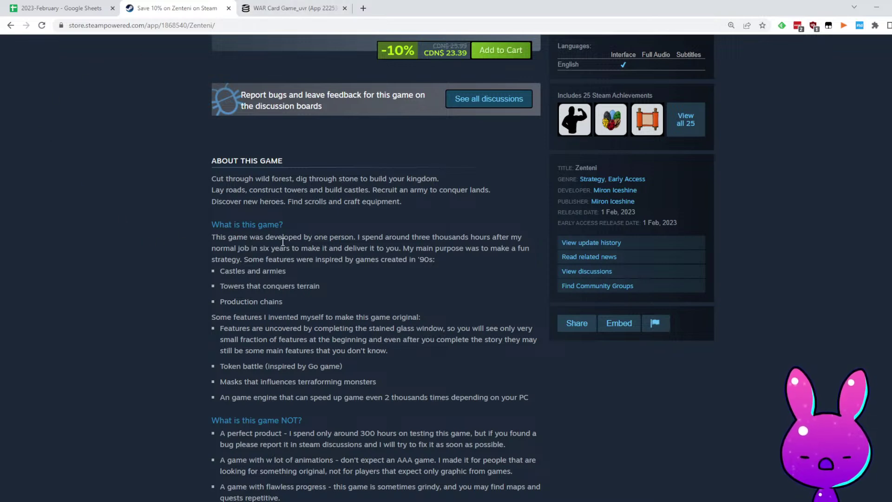
pyautogui.scroll(13, 688, 206)
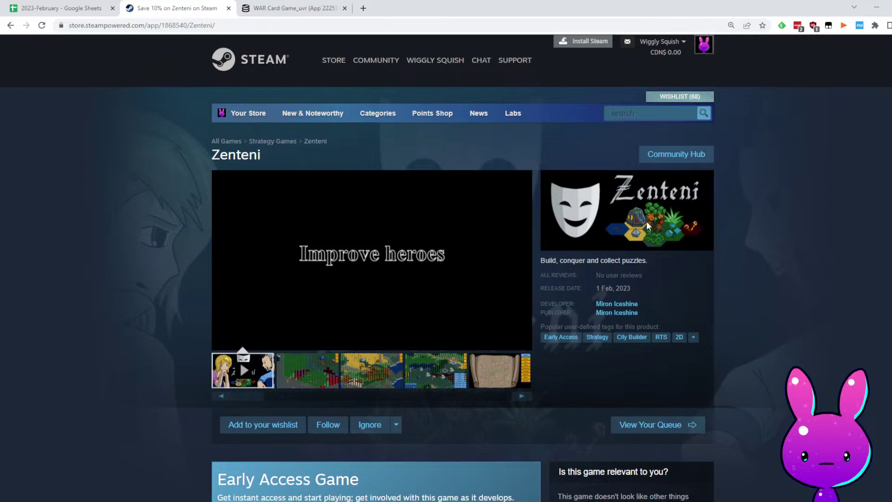
# Read the "What is this game?" paragraph about how Zenteni was developed
pyautogui.scroll(-10, 660, 211)
pyautogui.scroll(-5, 589, 349)
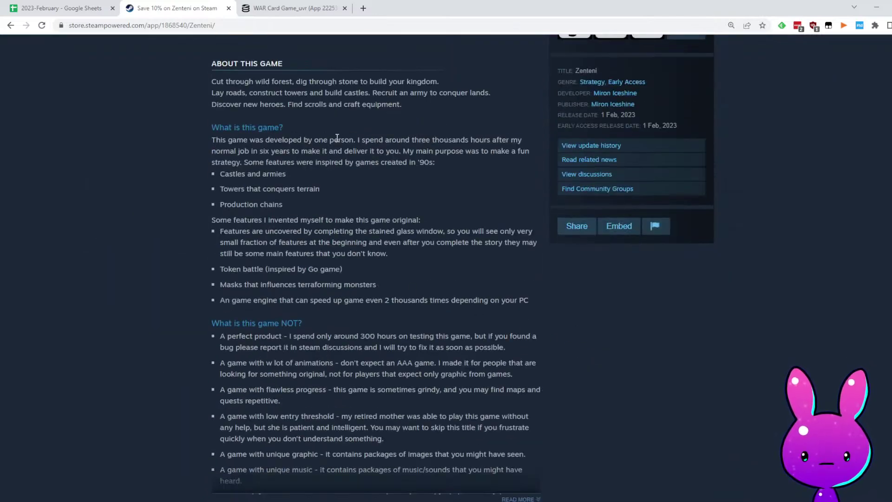
pyautogui.moveTo(363, 143); pyautogui.dragTo(409, 154)
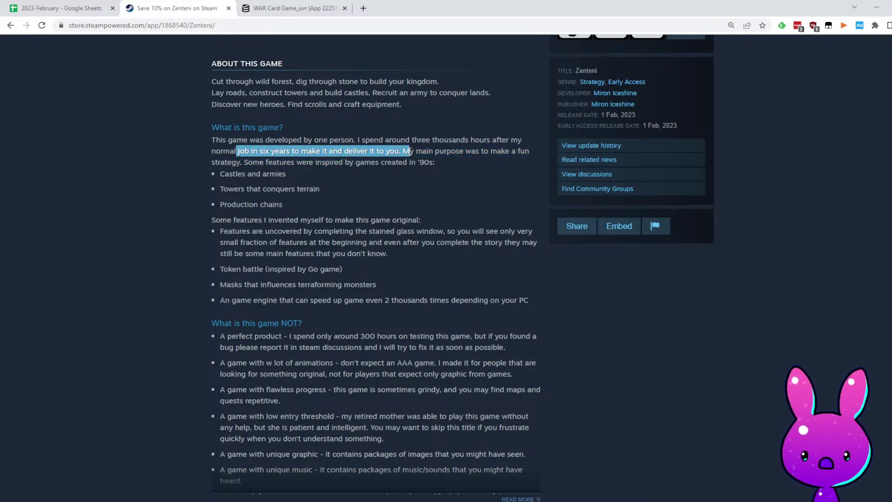
pyautogui.click(407, 155)
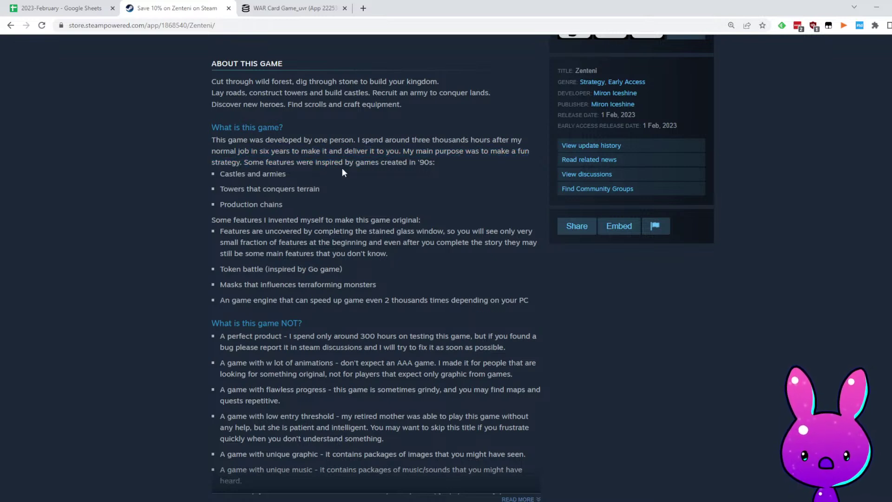
# Read Zenteni's list of features inspired by games created in the '90s
pyautogui.moveTo(259, 162); pyautogui.dragTo(441, 161)
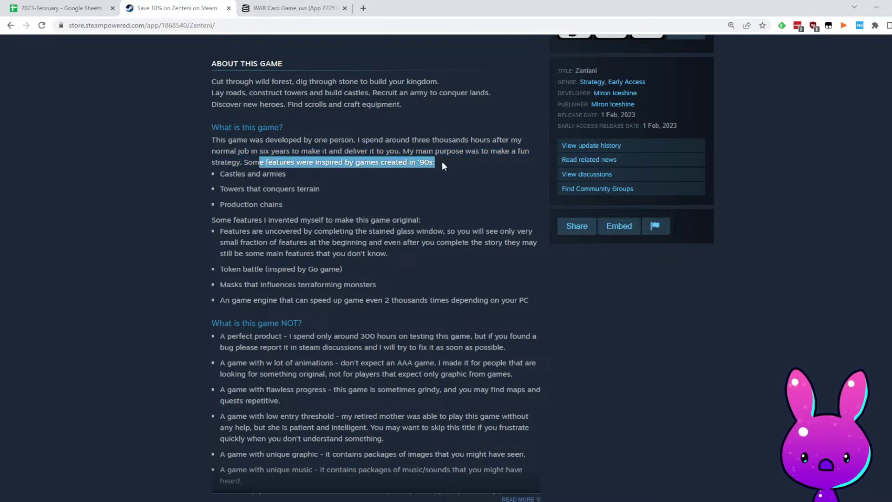
pyautogui.click(442, 163)
pyautogui.moveTo(225, 175); pyautogui.dragTo(331, 189)
pyautogui.moveTo(248, 206); pyautogui.dragTo(294, 207)
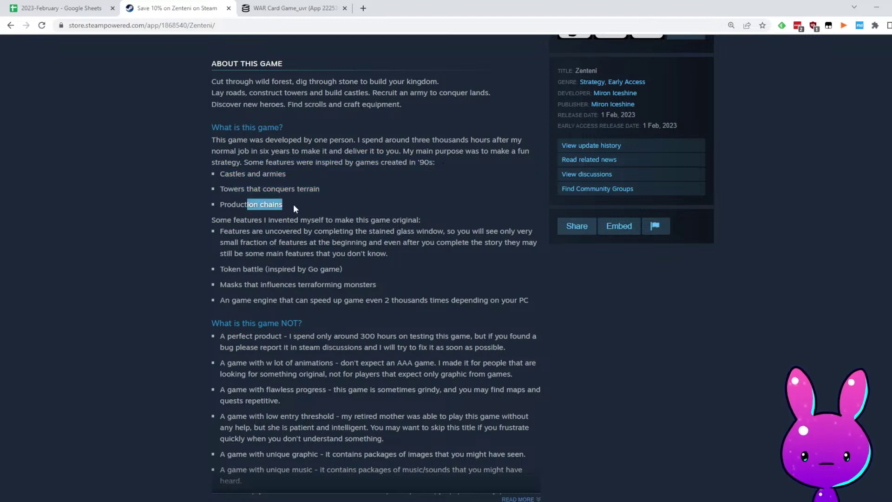
# Read Zenteni's list of developer-invented features, from the stained glass window to the game engine speed
pyautogui.moveTo(240, 231); pyautogui.dragTo(444, 233)
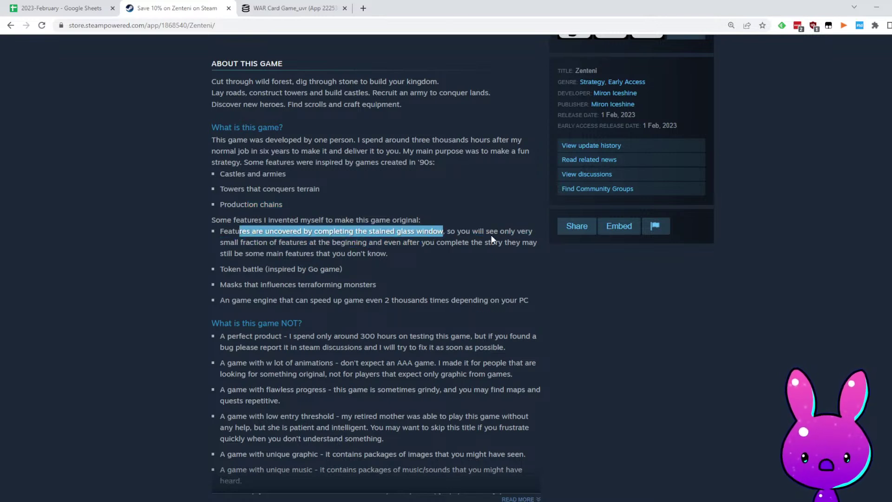
pyautogui.moveTo(510, 231); pyautogui.dragTo(478, 231)
pyautogui.moveTo(268, 242); pyautogui.dragTo(506, 239)
pyautogui.click(433, 263)
pyautogui.click(469, 259)
pyautogui.moveTo(235, 253); pyautogui.dragTo(427, 261)
pyautogui.click(433, 260)
pyautogui.moveTo(216, 268); pyautogui.dragTo(397, 269)
pyautogui.scroll(-2, 361, 289)
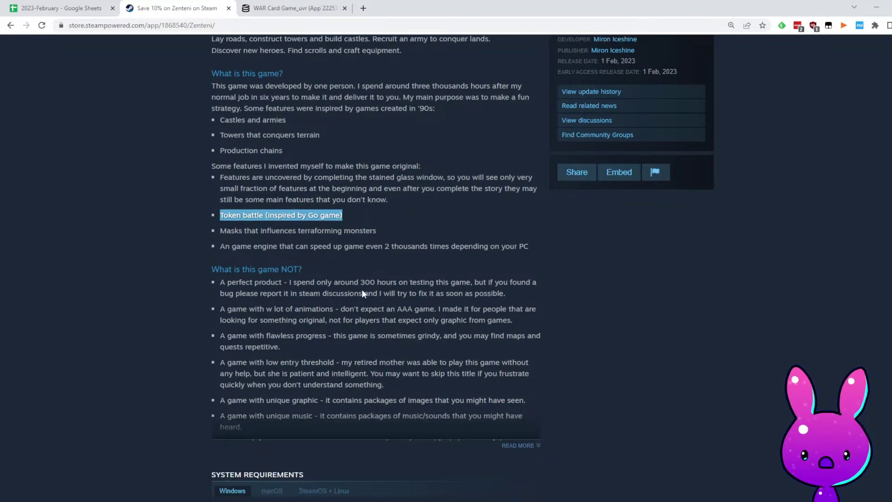
pyautogui.moveTo(230, 188); pyautogui.dragTo(418, 177)
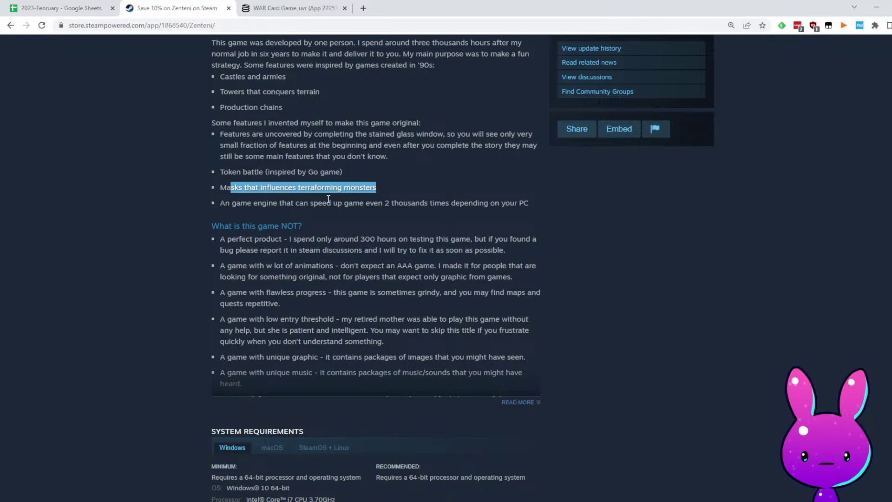
pyautogui.moveTo(229, 206); pyautogui.dragTo(538, 206)
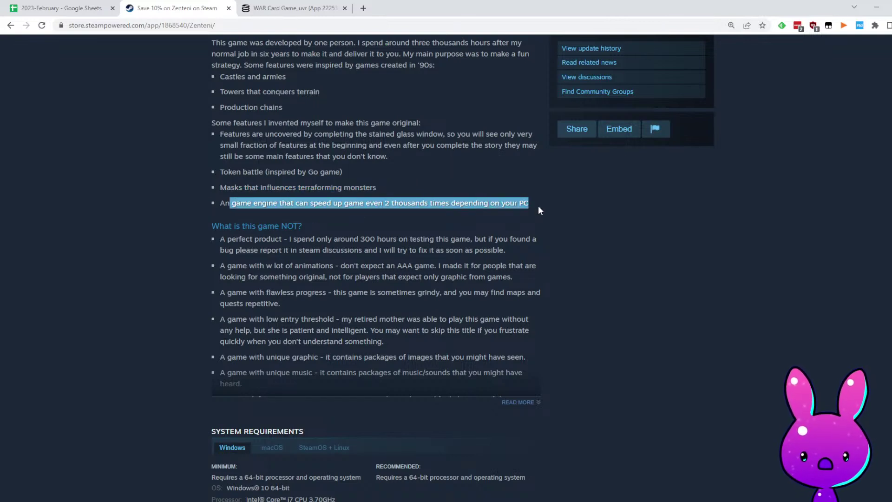
# Copy Zenteni's app ID from its store page address and load the SteamDB charts page for app ID 1868540
pyautogui.scroll(10, 560, 250)
pyautogui.scroll(5, 447, 232)
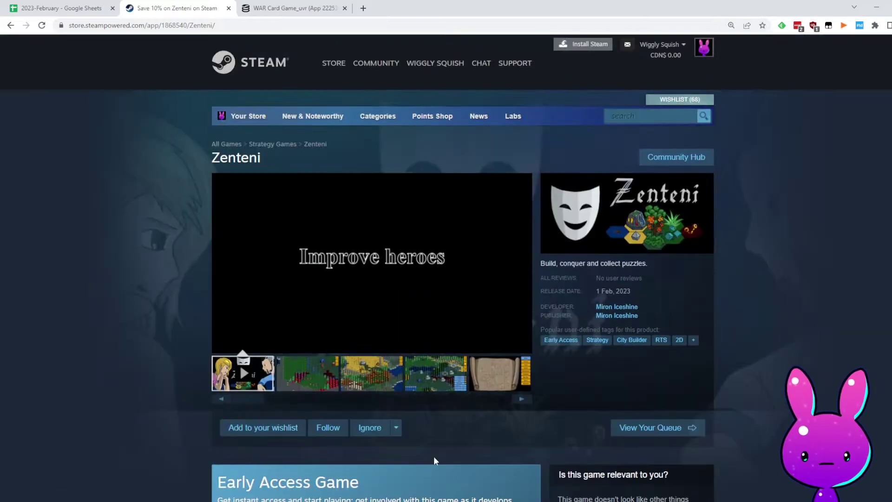
pyautogui.click(181, 26)
pyautogui.doubleClick(195, 26)
pyautogui.hotkey('ctrl', 'c')
pyautogui.click(285, 8)
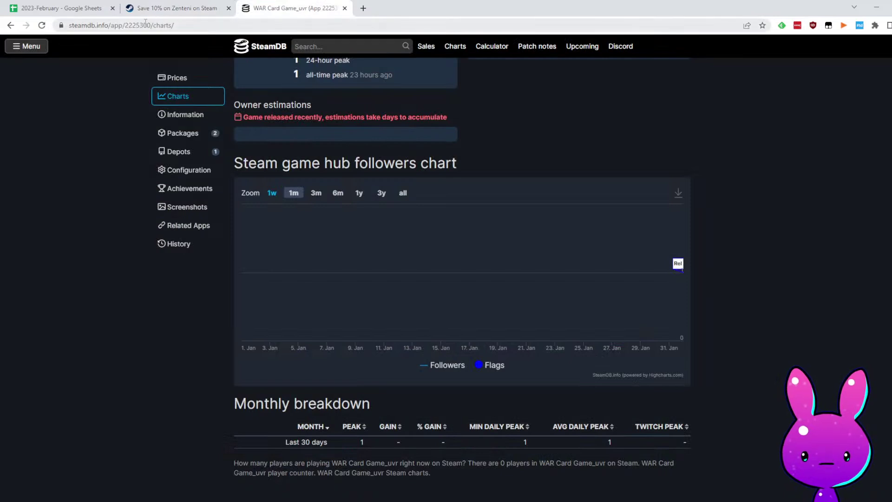
pyautogui.click(168, 25)
pyautogui.doubleClick(167, 26)
pyautogui.hotkey('ctrl', 'v')
pyautogui.press('Return')
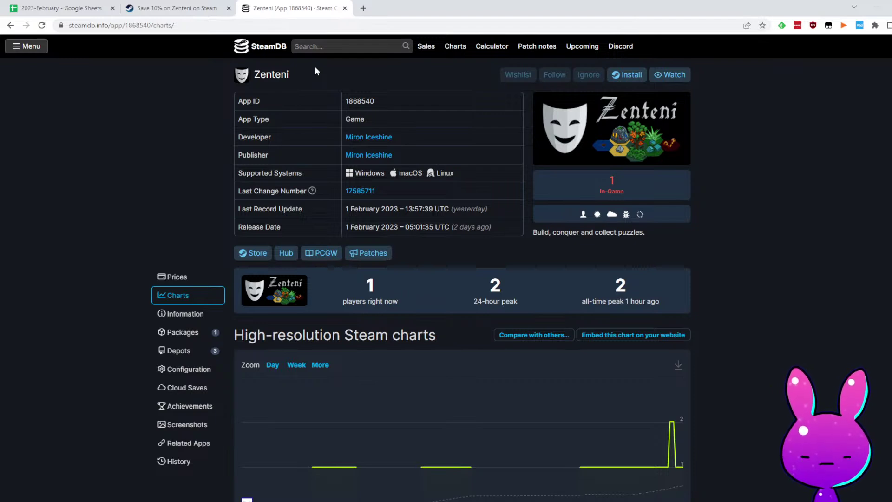
# Check the start of Zenteni's followers chart and enter 1/26/2023 as its Store Release Date in the spreadsheet
pyautogui.scroll(-15, 444, 316)
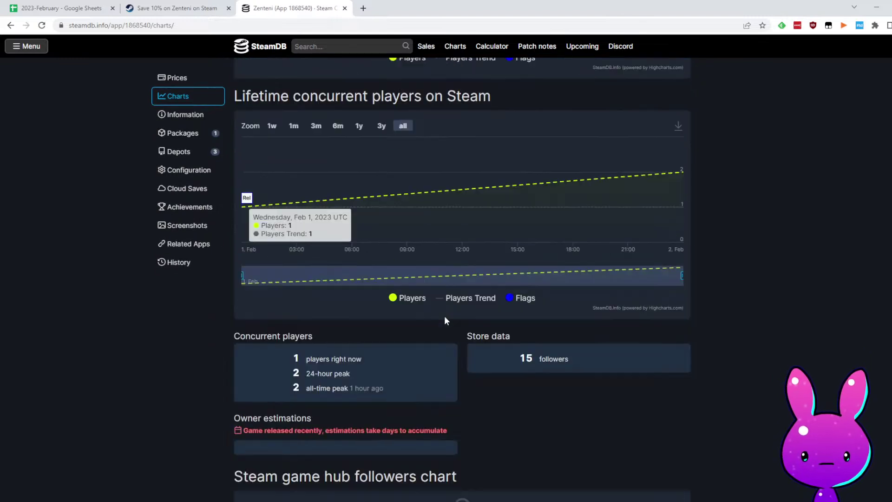
pyautogui.scroll(-4, 432, 250)
pyautogui.scroll(3, 562, 297)
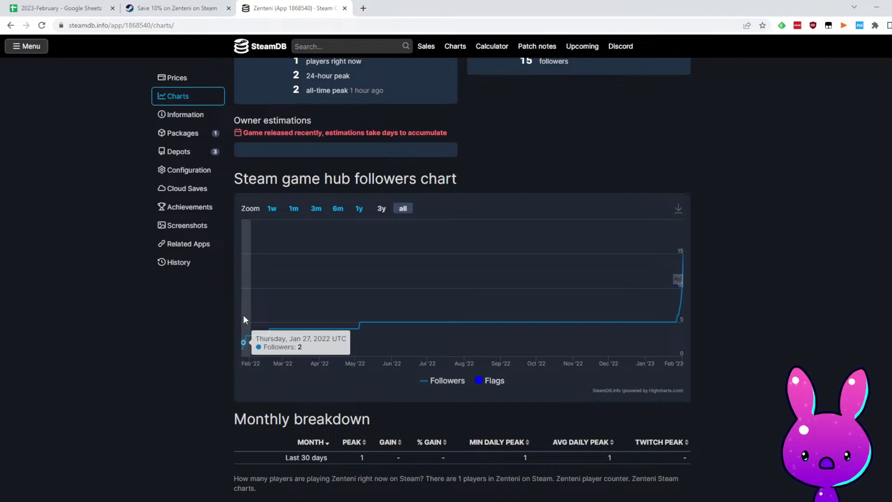
pyautogui.click(83, 8)
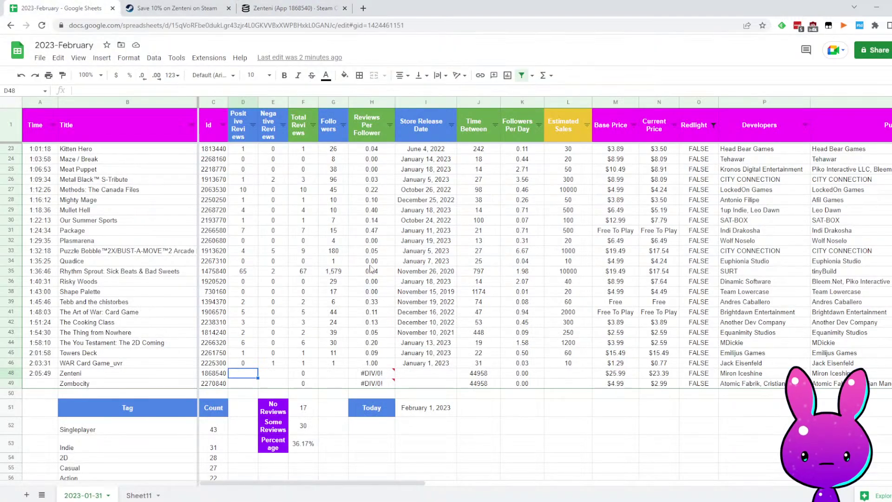
pyautogui.click(432, 372)
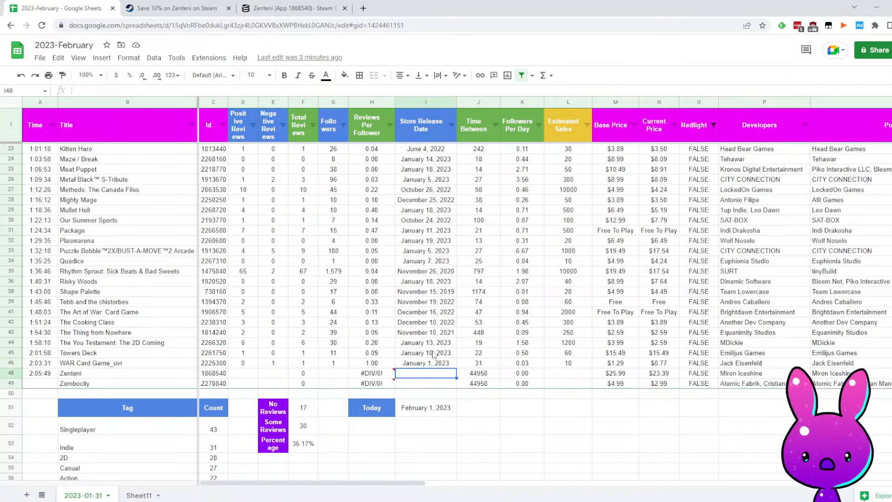
pyautogui.write('1/26/')
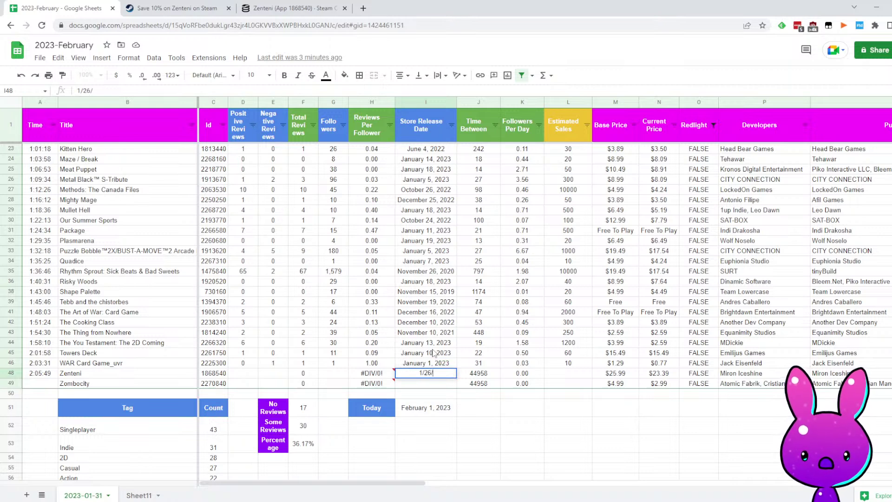
pyautogui.write('2023')
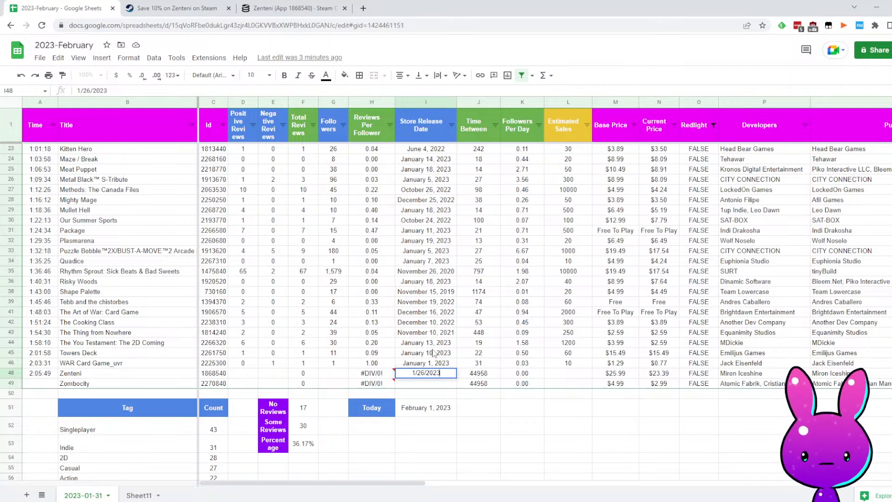
pyautogui.press('Return')
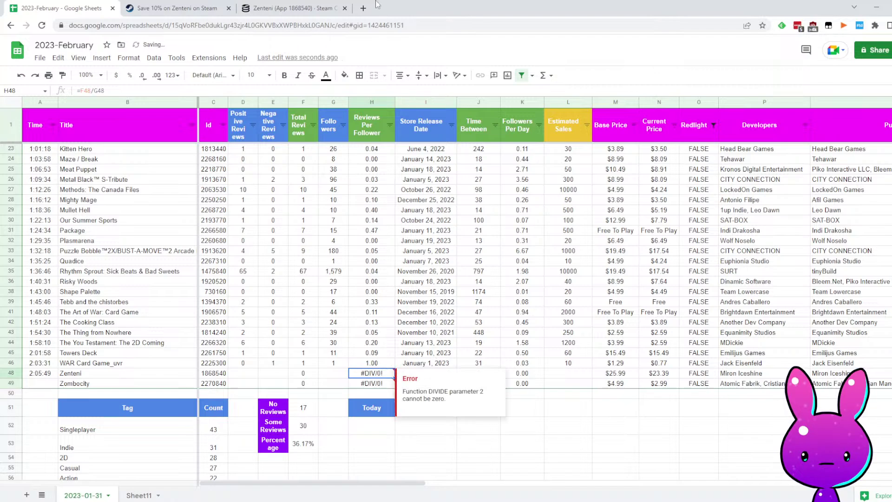
# Check Zenteni's store data on SteamDB and enter 15 as its followers in the spreadsheet
pyautogui.click(303, 8)
pyautogui.scroll(8, 606, 176)
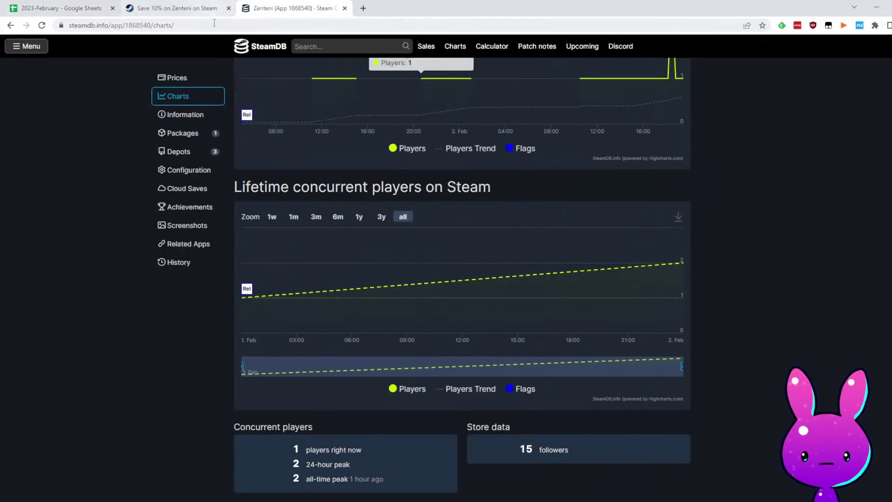
pyautogui.click(51, 5)
pyautogui.press('Left')
pyautogui.press('Left')
pyautogui.press('Right')
pyautogui.write('15')
# Enter 0 positive reviews and 0 negative reviews for Zenteni
pyautogui.press('Left')
pyautogui.press('Left')
pyautogui.press('Left')
pyautogui.write('0')
pyautogui.press('Right')
pyautogui.write('0')
# Set Zenteni's Estimated Sales to 20
pyautogui.press('Right')
pyautogui.press('Right')
pyautogui.press('Right')
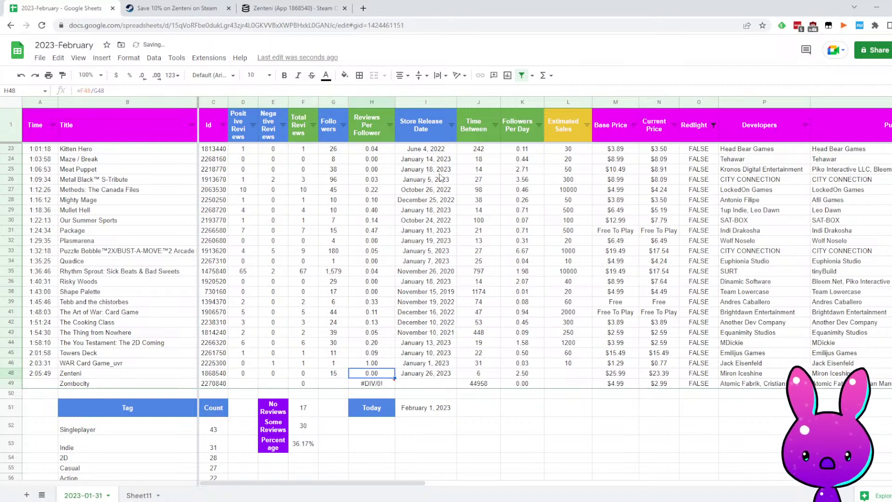
pyautogui.press('Right')
pyautogui.press('Right')
pyautogui.press('Right')
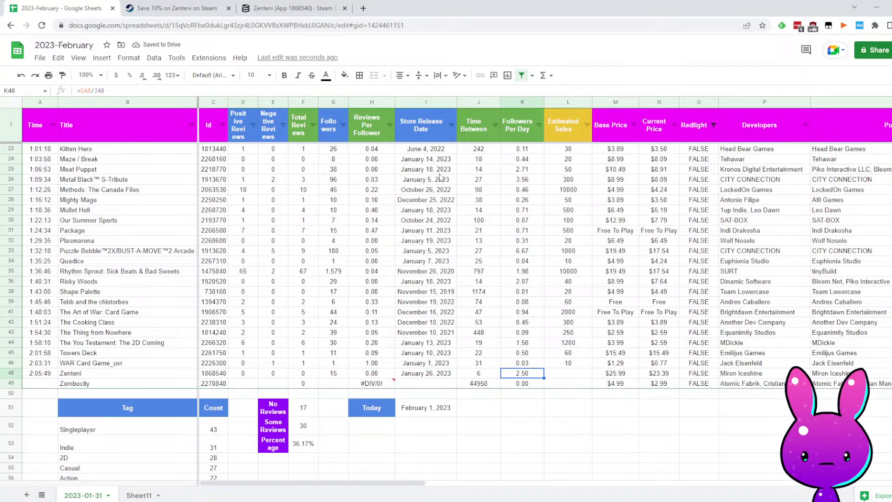
pyautogui.press('Right')
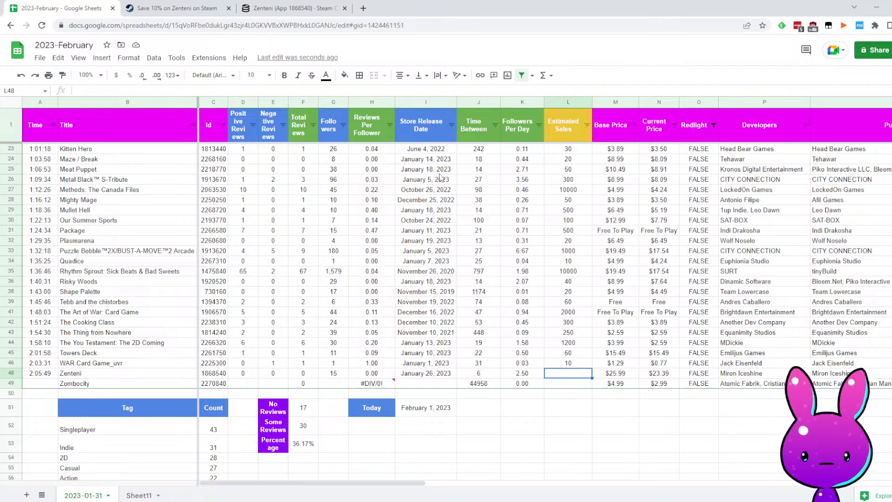
pyautogui.write('20')
pyautogui.press('Return')
pyautogui.press('Up')
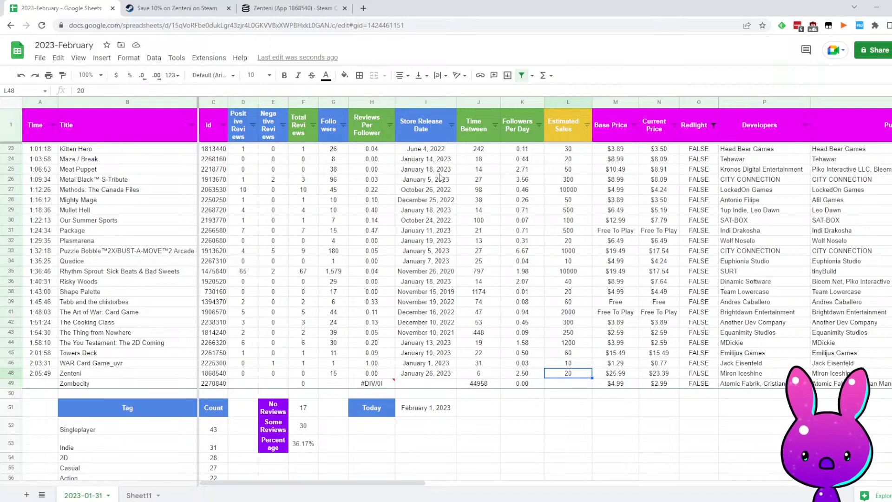
pyautogui.press('Left')
pyautogui.press('Left')
pyautogui.press('Left')
pyautogui.press('Left')
pyautogui.press('Left')
pyautogui.press('Left')
pyautogui.press('Left')
pyautogui.press('Left')
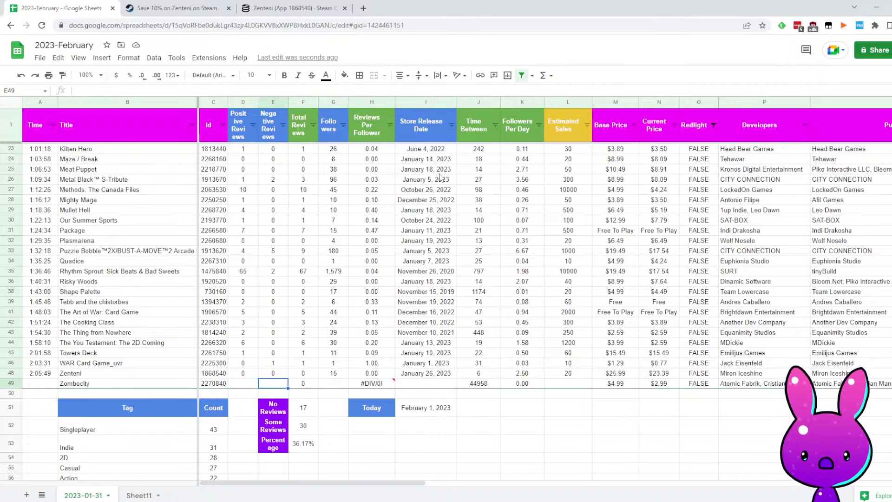
pyautogui.press('Right')
pyautogui.press('Right')
pyautogui.press('Right')
pyautogui.press('Right')
pyautogui.press('Right')
pyautogui.press('Right')
pyautogui.press('Right')
pyautogui.press('Right')
pyautogui.press('Right')
pyautogui.press('Right')
pyautogui.press('Right')
pyautogui.press('Right')
pyautogui.press('Right')
pyautogui.press('Right')
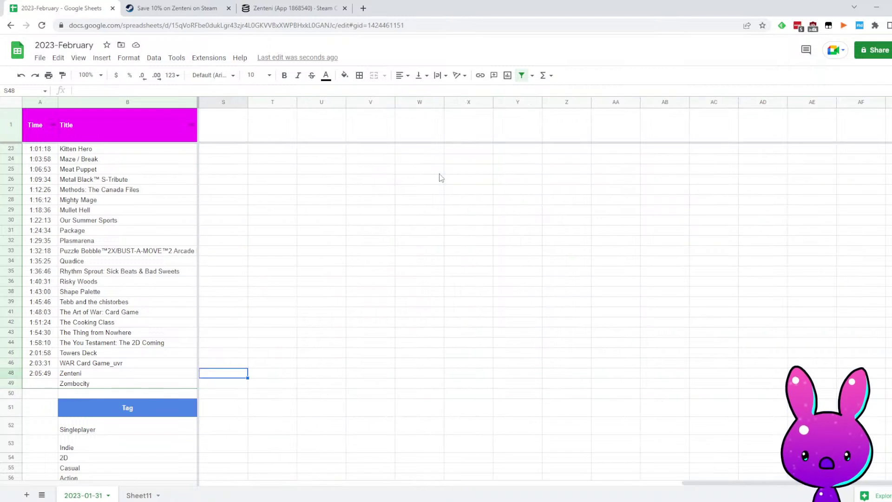
pyautogui.press('Home')
pyautogui.press('Right')
pyautogui.press('Right')
pyautogui.press('Right')
# Enter 2:09:17 as Zombocity's time in the spreadsheet
pyautogui.press('Home')
pyautogui.press('Down')
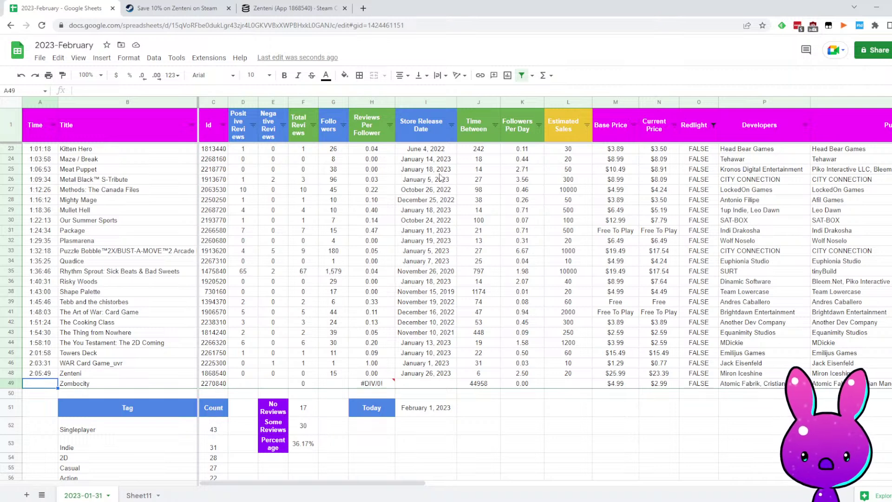
pyautogui.write('2:09')
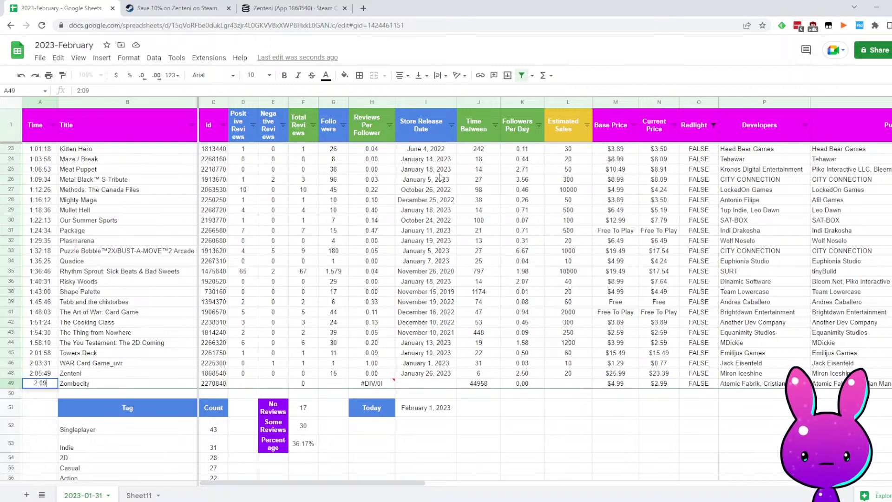
pyautogui.write(':17')
pyautogui.press('Tab')
pyautogui.press('Tab')
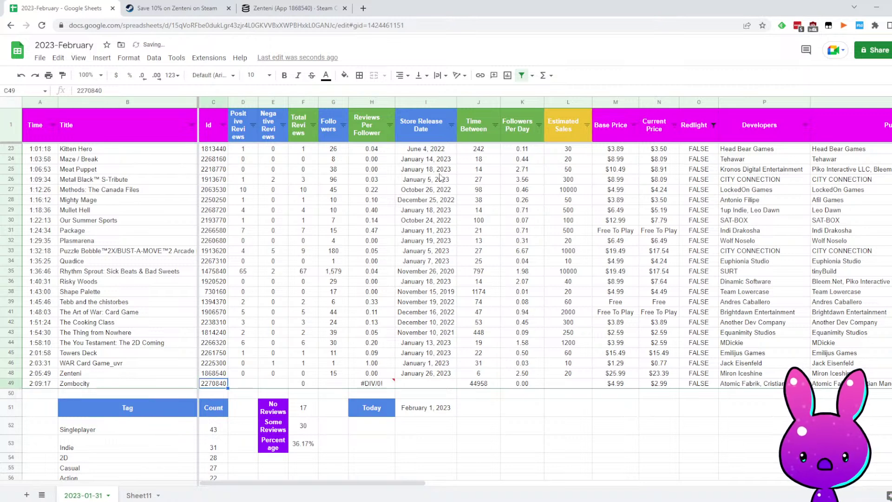
pyautogui.press('Tab')
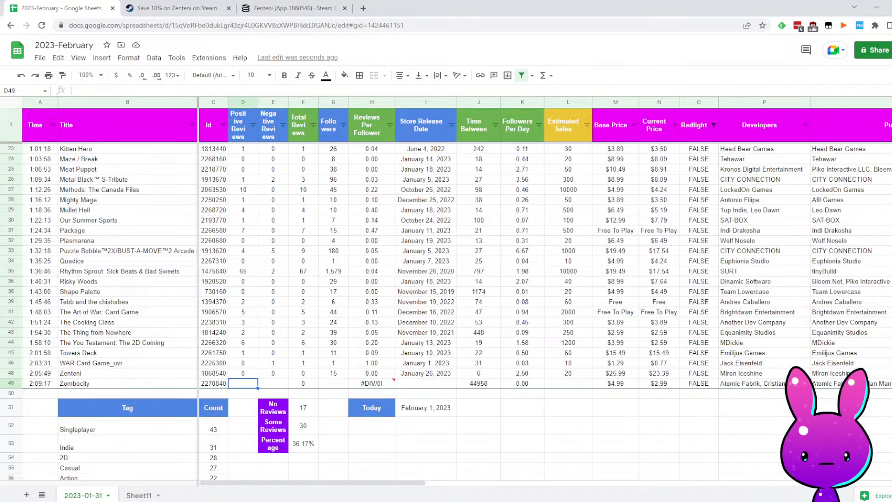
# Look over Zenteni's followers per day and base price in the spreadsheet
pyautogui.click(519, 374)
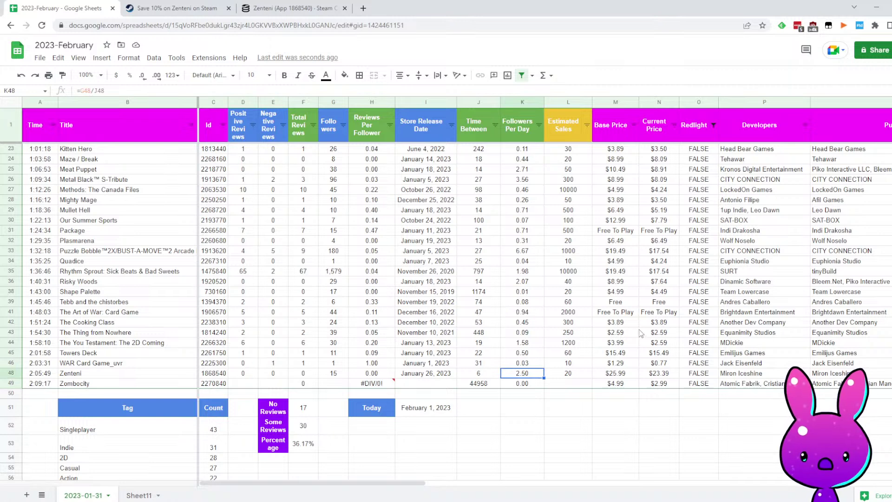
pyautogui.click(622, 374)
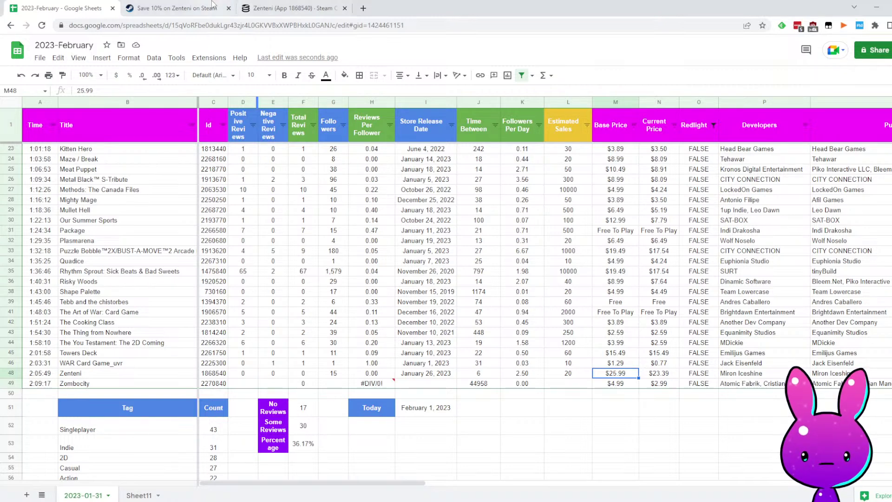
# Load Zombocity's Steam store page using app ID 2270840
pyautogui.click(186, 8)
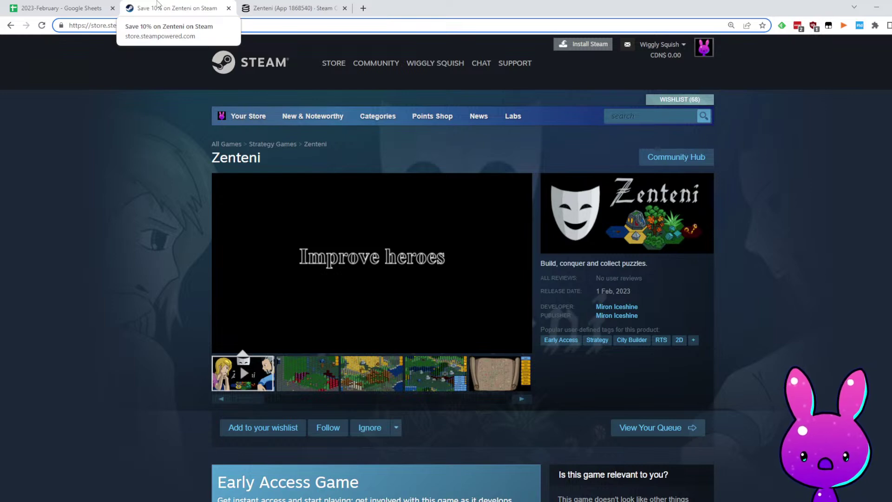
pyautogui.write('2270840')
pyautogui.press('Return')
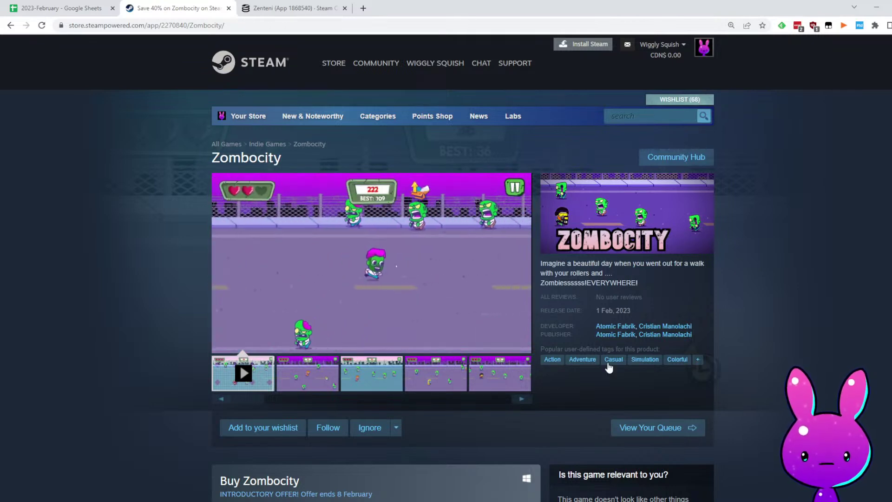
# Watch Zombocity's trailer full screen and skim its purchase options, bundles and About This Game section
pyautogui.click(520, 345)
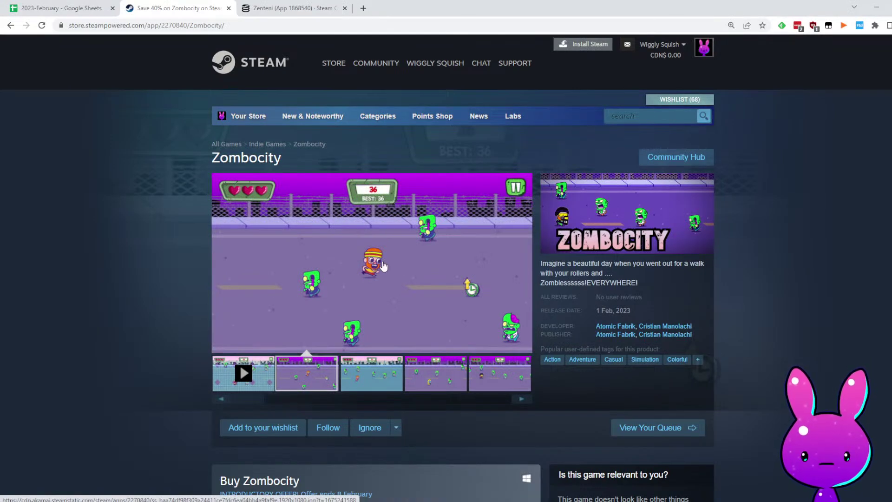
pyautogui.scroll(-5, 383, 261)
pyautogui.scroll(-5, 367, 437)
pyautogui.scroll(7, 379, 364)
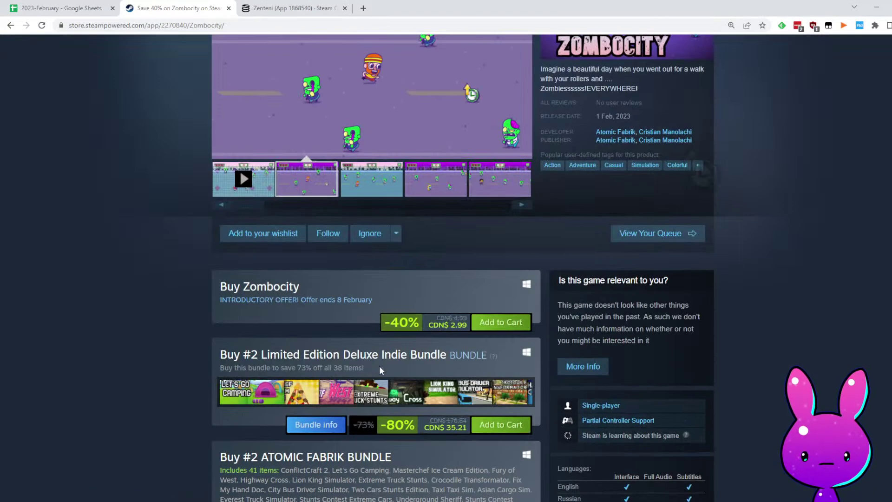
pyautogui.scroll(-15, 379, 364)
pyautogui.scroll(12, 323, 279)
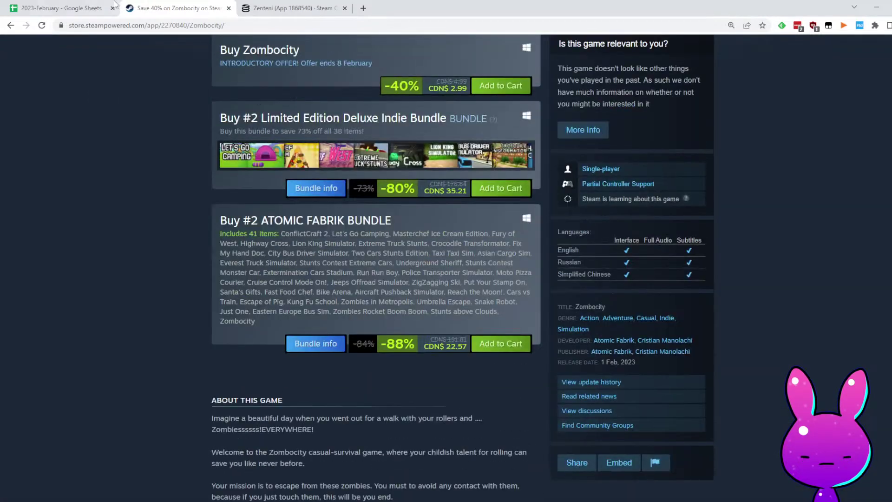
pyautogui.scroll(10, 418, 363)
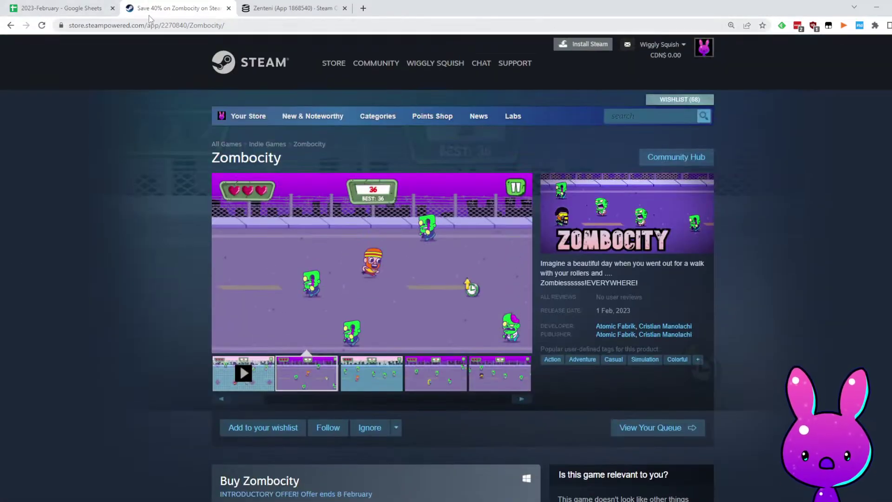
# Enter 0 positive and 0 negative reviews for Zombocity in the spreadsheet
pyautogui.click(102, 5)
pyautogui.click(268, 382)
pyautogui.press('Left')
pyautogui.write('0')
pyautogui.press('Right')
pyautogui.write('0')
pyautogui.press('Right')
pyautogui.press('Right')
pyautogui.press('Right')
pyautogui.press('Right')
# Copy app ID 2270840 from Zombocity's Steam store address and load that app's SteamDB charts page
pyautogui.click(177, 8)
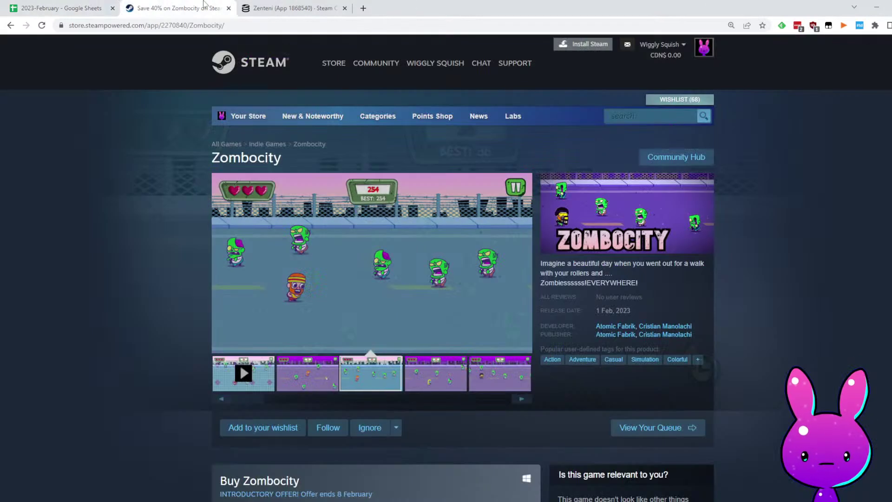
pyautogui.moveTo(209, 26); pyautogui.dragTo(181, 27)
pyautogui.hotkey('ctrl', 'c')
pyautogui.hotkey('ctrl', 'Tab')
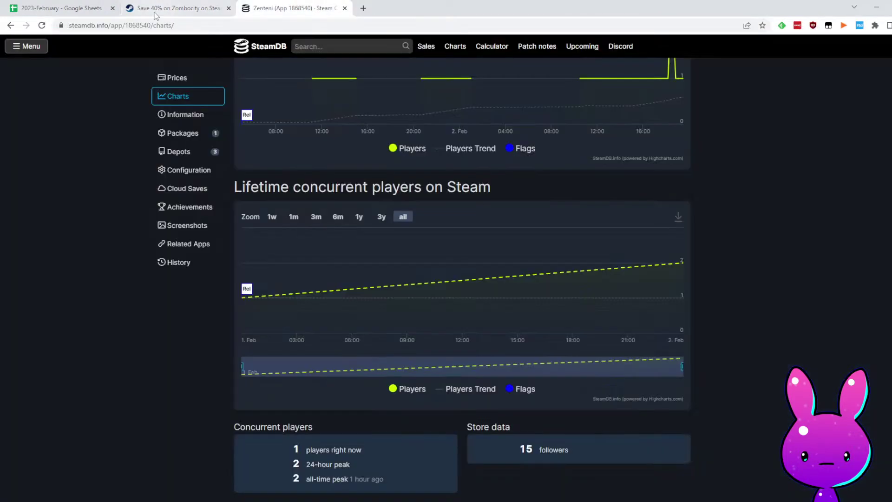
pyautogui.hotkey('ctrl', 'shift', 'Tab')
pyautogui.hotkey('ctrl', 'Tab')
pyautogui.doubleClick(149, 25)
pyautogui.hotkey('ctrl', 'v')
pyautogui.press('Return')
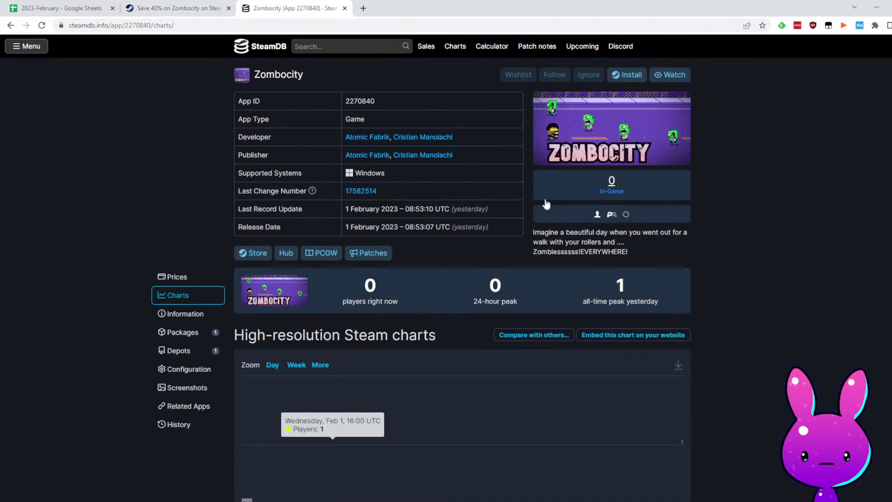
# Find the start of Zombocity's follower chart on SteamDB and enter 1/18/2023 as its store release date in the spreadsheet
pyautogui.scroll(-10, 558, 349)
pyautogui.scroll(5, 514, 372)
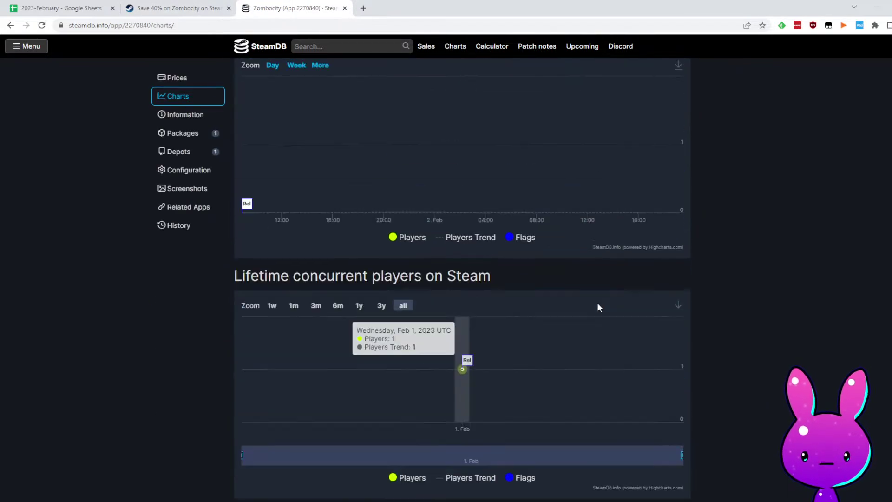
pyautogui.scroll(-5, 359, 423)
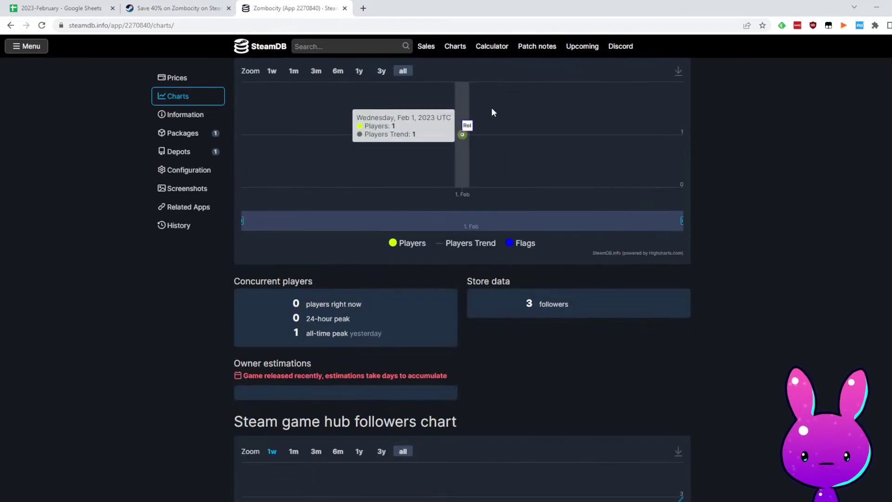
pyautogui.scroll(-5, 434, 292)
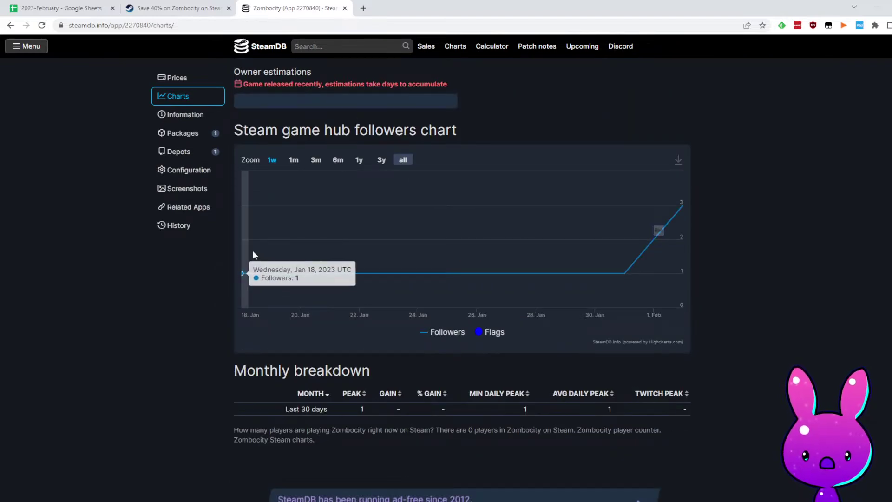
pyautogui.click(62, 8)
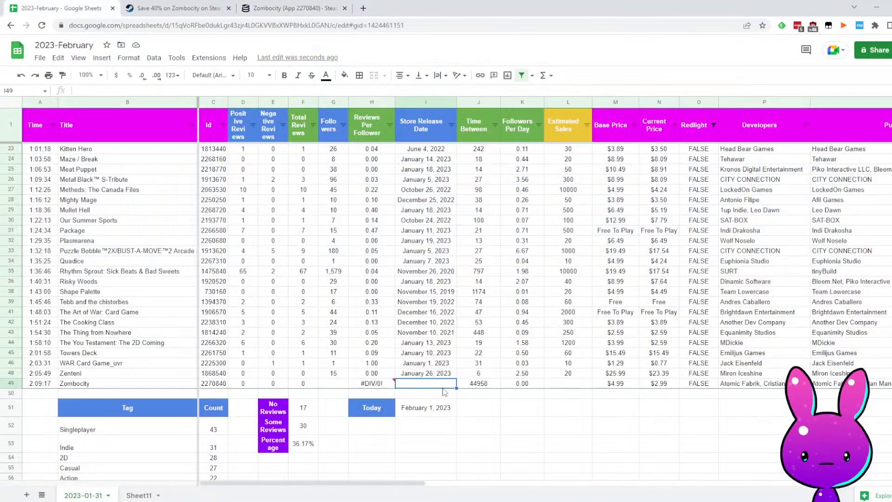
pyautogui.write('1/18/2023')
pyautogui.press('Return')
# Check Zombocity's follower count on SteamDB and enter 3 followers in its spreadsheet row
pyautogui.press('Left')
pyautogui.press('Left')
pyautogui.press('Left')
pyautogui.press('Right')
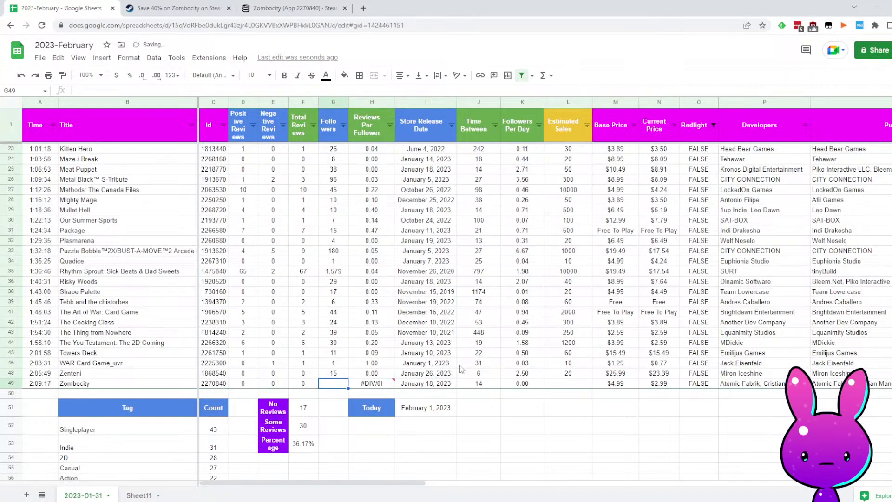
pyautogui.click(308, 5)
pyautogui.scroll(5, 694, 340)
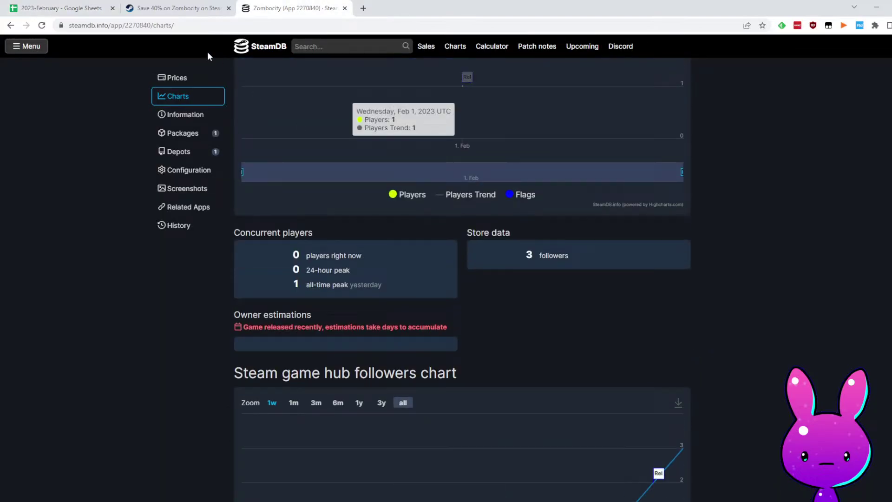
pyautogui.click(100, 8)
pyautogui.write('3')
pyautogui.press('Right')
pyautogui.press('Right')
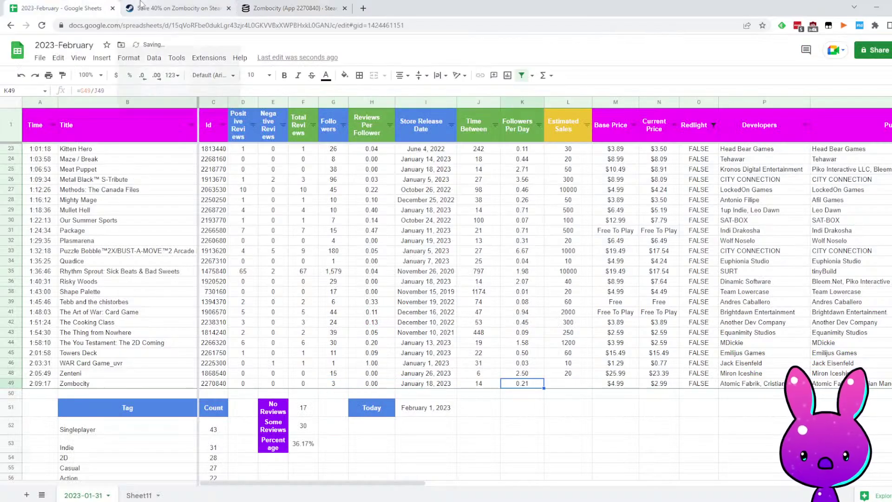
# Enter 20 as Zombocity's estimated sales
pyautogui.press('Left')
pyautogui.press('Left')
pyautogui.press('Right')
pyautogui.press('Right')
pyautogui.press('Right')
pyautogui.press('Right')
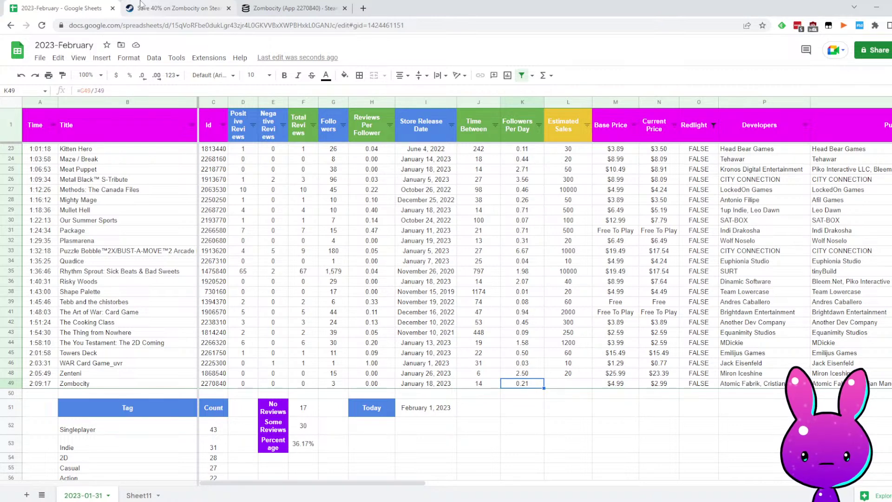
pyautogui.press('Right')
pyautogui.press('Right')
pyautogui.press('Left')
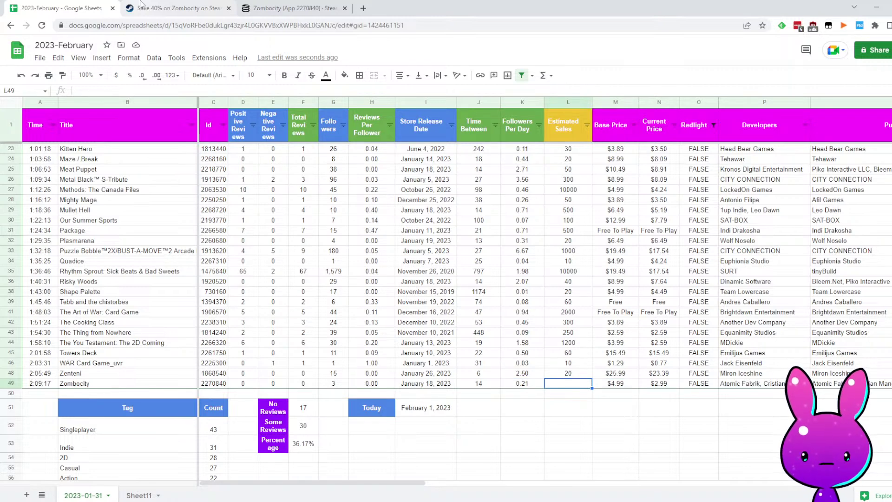
pyautogui.write('20')
pyautogui.press('Return')
pyautogui.press('Up')
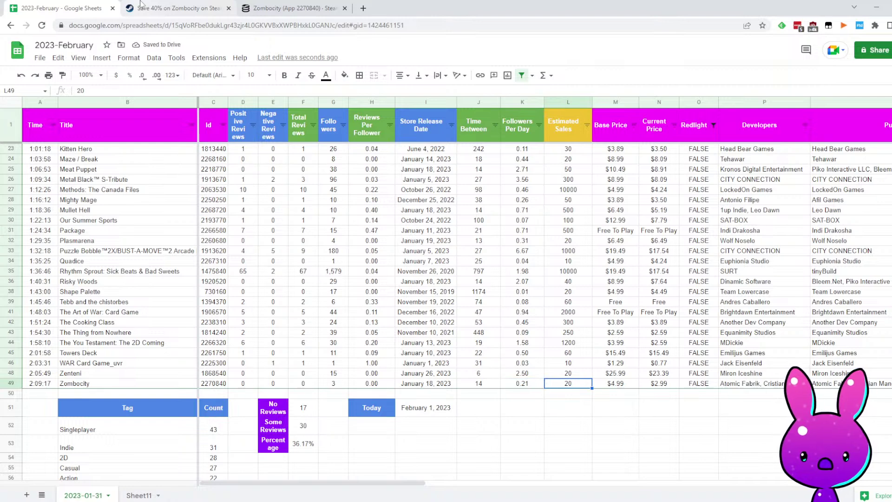
# Skim the completed game list and the tag count table below it
pyautogui.scroll(5, 511, 422)
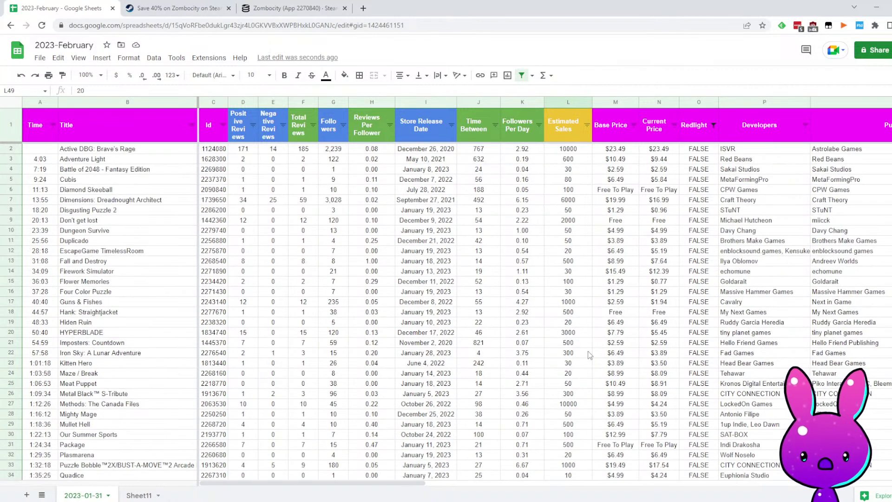
pyautogui.scroll(-6, 316, 277)
pyautogui.click(88, 320)
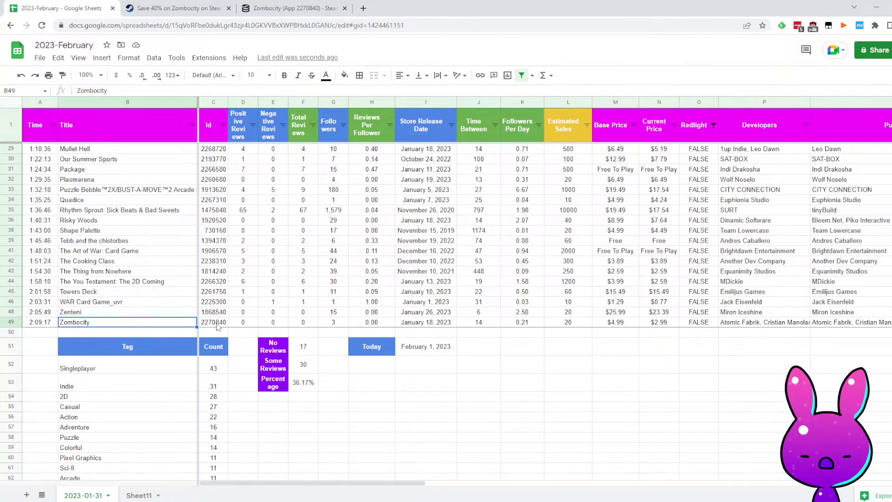
pyautogui.scroll(-5, 276, 392)
pyautogui.scroll(2, 288, 353)
pyautogui.scroll(-5, 293, 346)
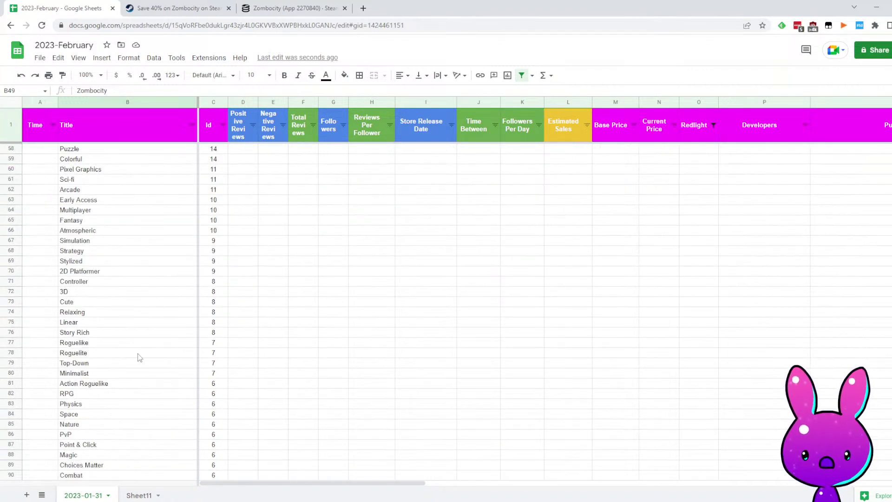
pyautogui.scroll(4, 310, 354)
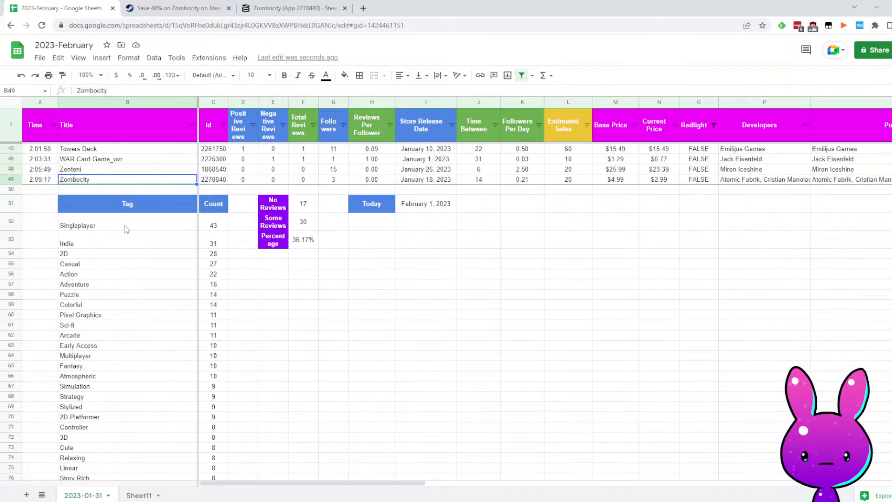
# Examine the counts of the Singleplayer, Indie, 2D, Casual, Action and Sci-fi tags, then look back over the game rows
pyautogui.moveTo(125, 228); pyautogui.dragTo(220, 225)
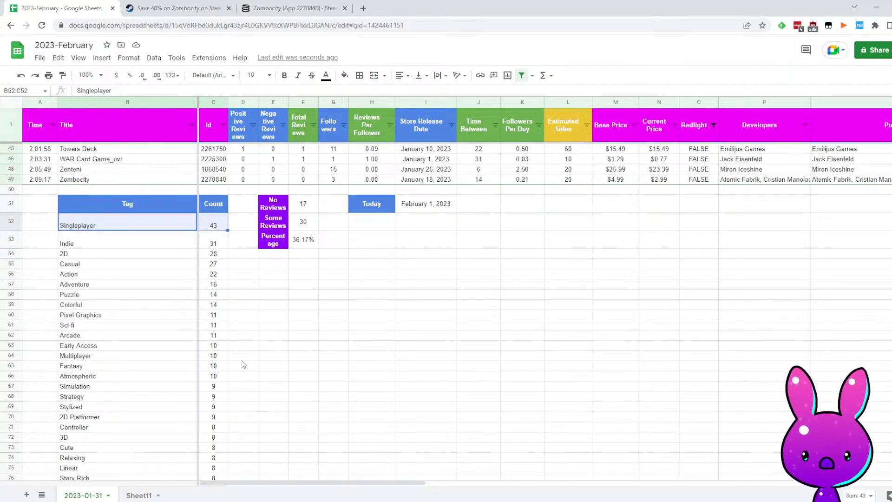
pyautogui.click(208, 246)
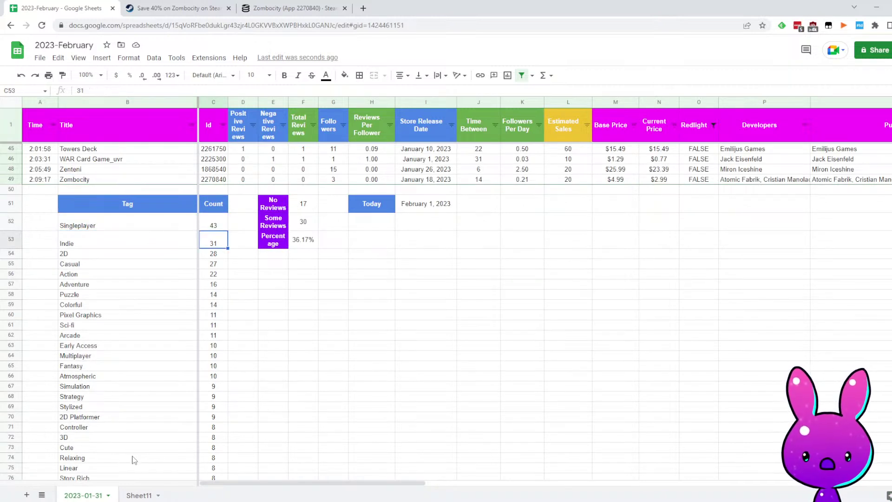
pyautogui.moveTo(83, 263); pyautogui.dragTo(223, 267)
pyautogui.moveTo(125, 278); pyautogui.dragTo(225, 277)
pyautogui.click(147, 258)
pyautogui.moveTo(148, 258); pyautogui.dragTo(222, 255)
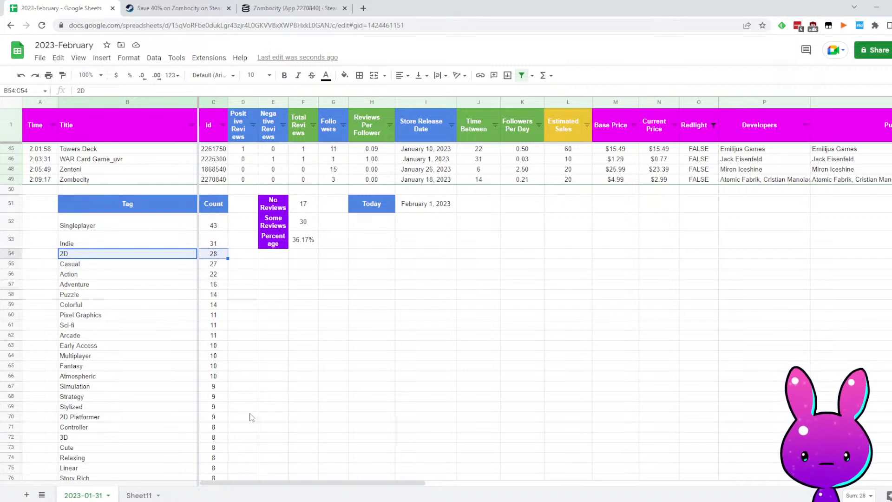
pyautogui.click(261, 286)
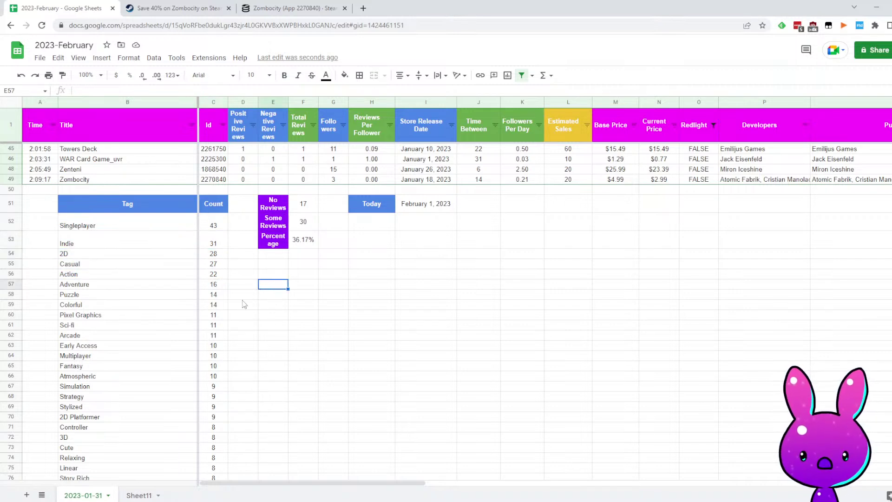
pyautogui.click(222, 317)
pyautogui.click(202, 326)
pyautogui.moveTo(91, 329); pyautogui.dragTo(216, 327)
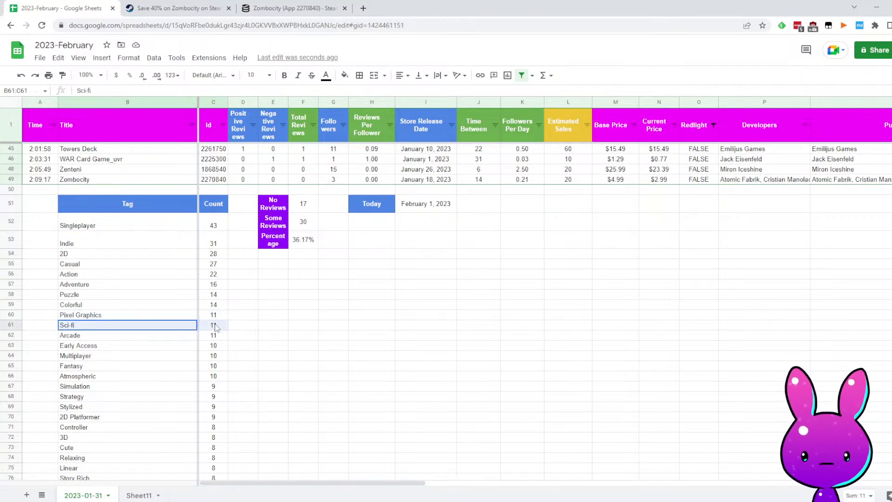
pyautogui.click(355, 326)
pyautogui.scroll(10, 668, 241)
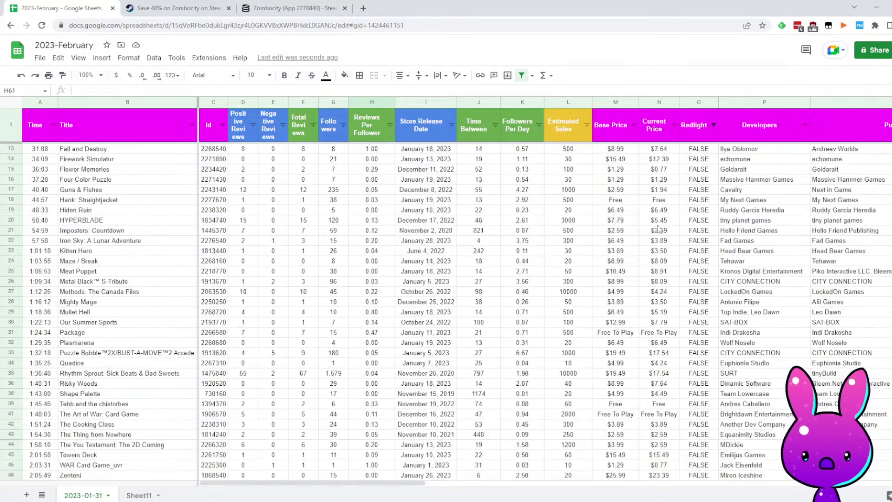
pyautogui.scroll(-7, 688, 242)
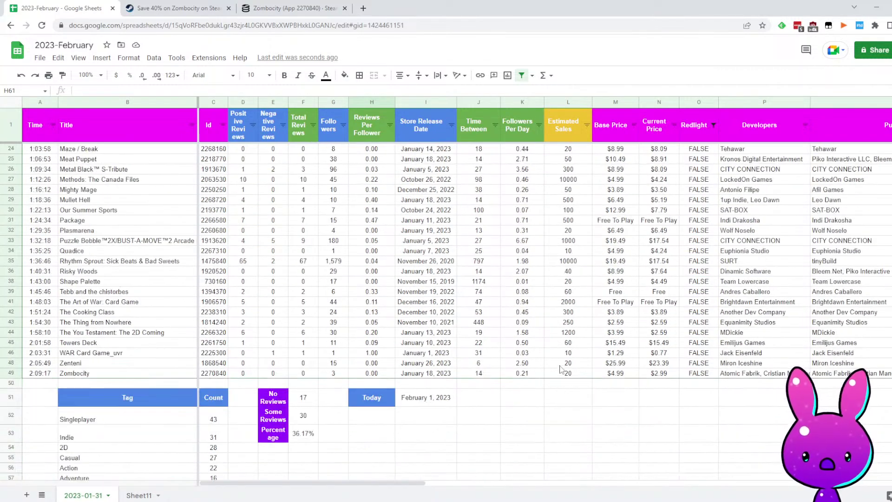
# Search the sheet for "Visual", check which games carry the Visual Novel tag, then close the search and return to the sales columns
pyautogui.hotkey('ctrl', 'f')
pyautogui.write('Visual')
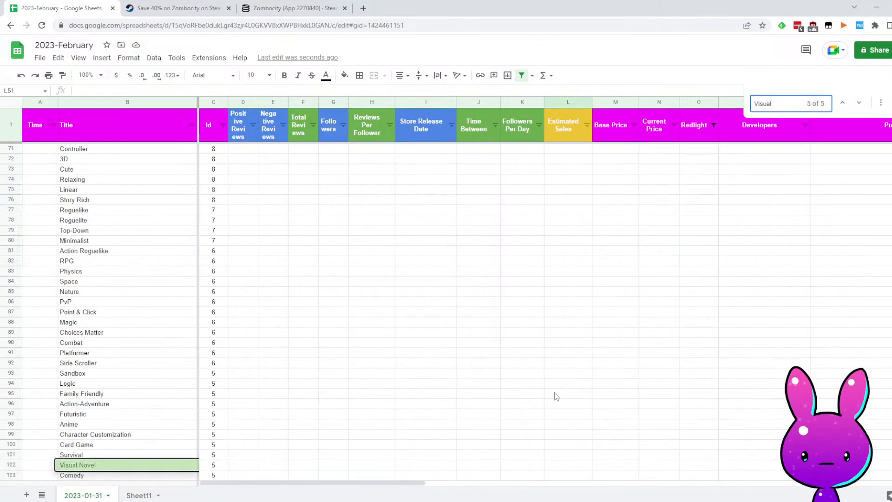
pyautogui.press('Return')
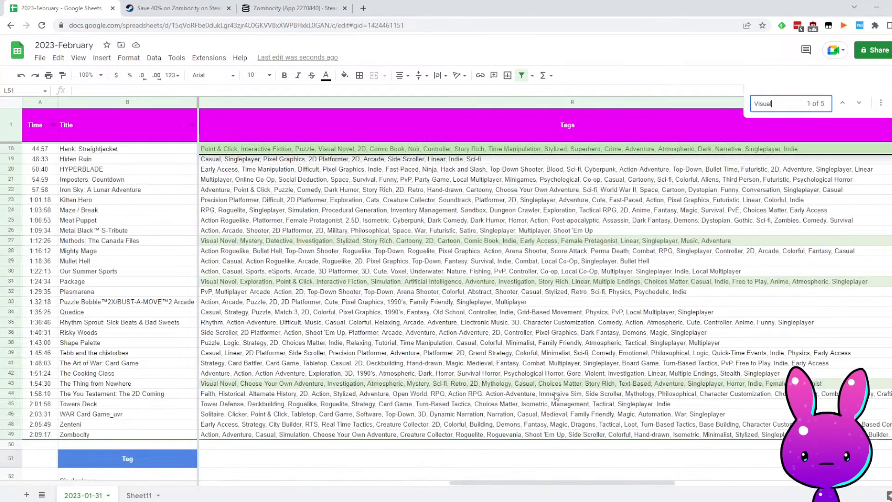
pyautogui.scroll(2, 251, 346)
pyautogui.scroll(-2, 279, 348)
pyautogui.click(298, 344)
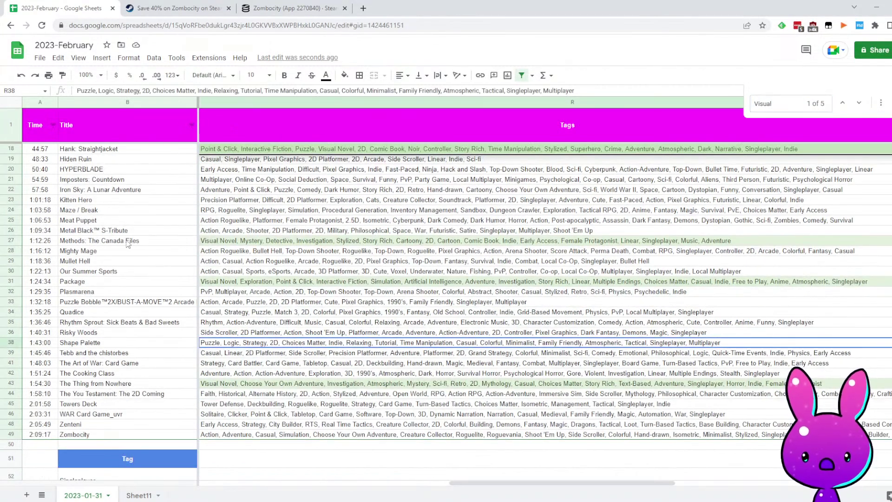
pyautogui.click(131, 242)
pyautogui.click(85, 151)
pyautogui.click(138, 284)
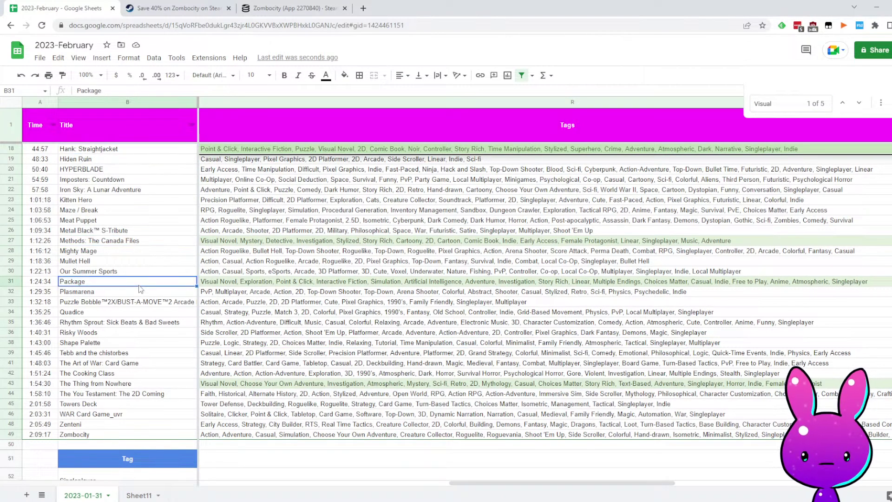
pyautogui.click(165, 384)
pyautogui.scroll(5, 622, 399)
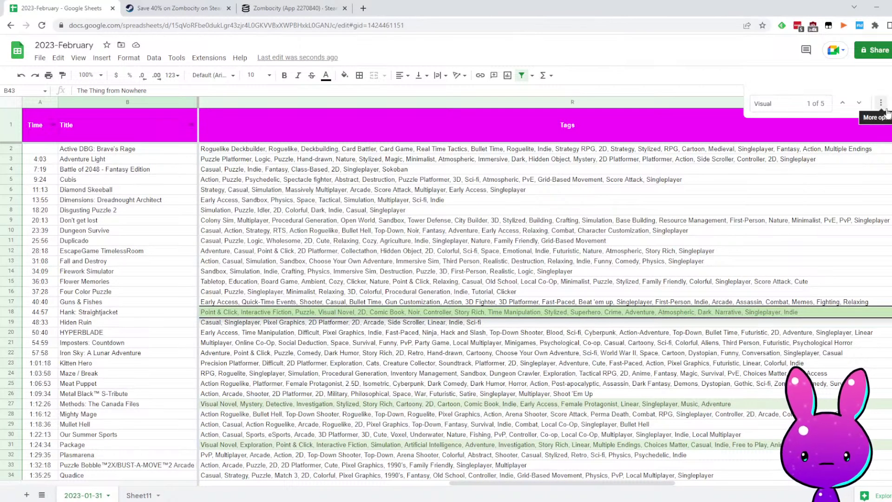
pyautogui.press('Escape')
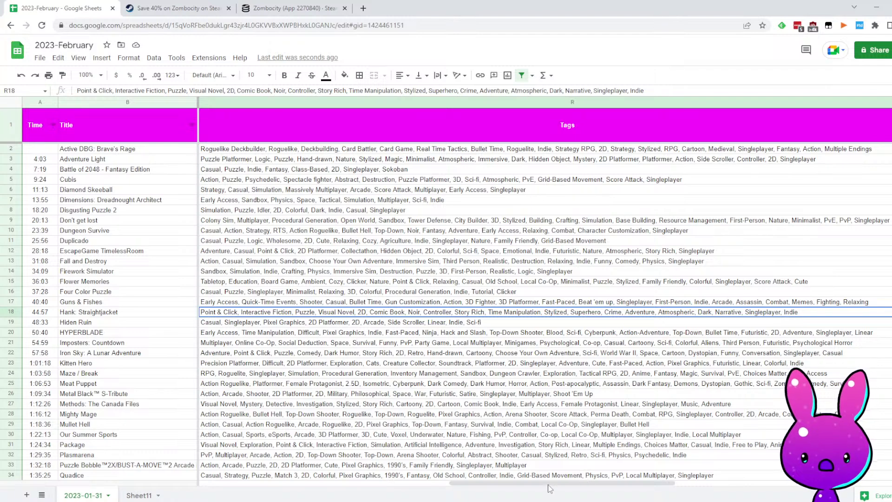
pyautogui.moveTo(551, 488); pyautogui.dragTo(302, 487)
pyautogui.scroll(-5, 348, 374)
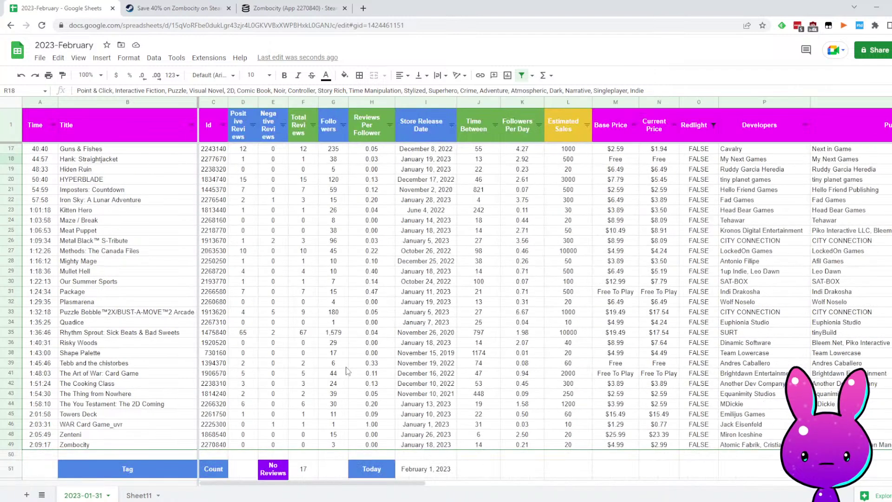